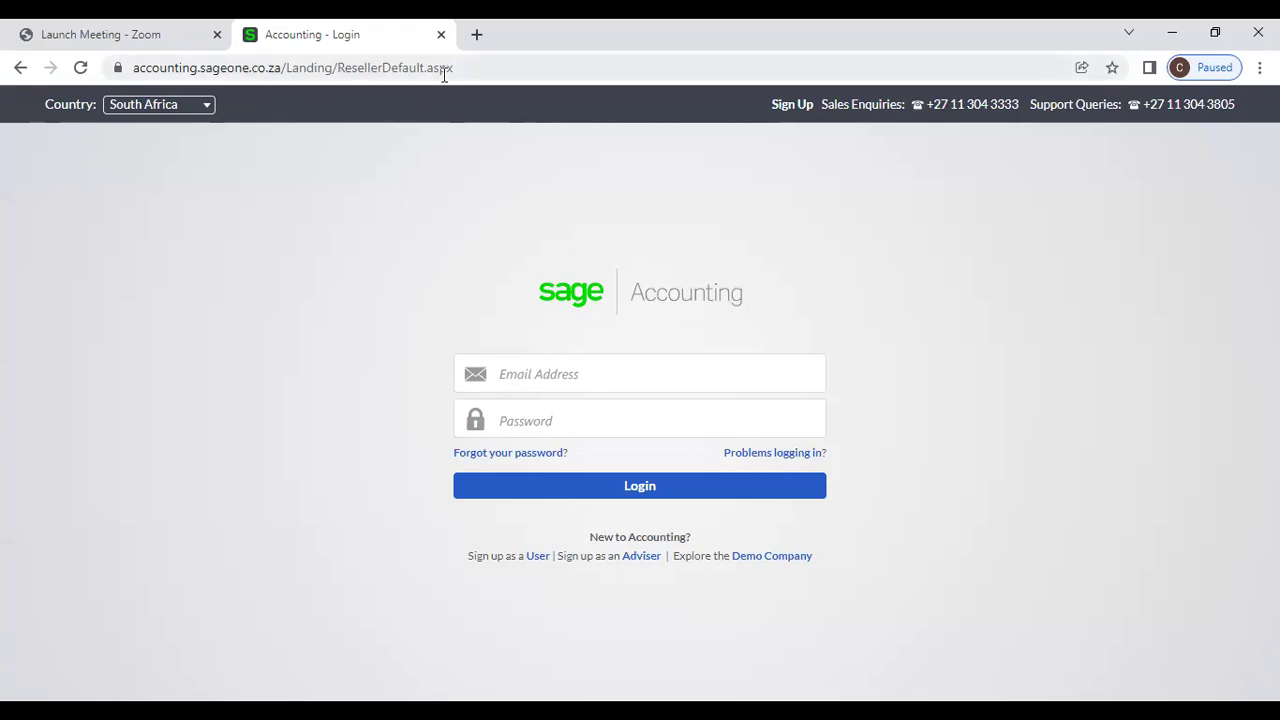
click(474, 67)
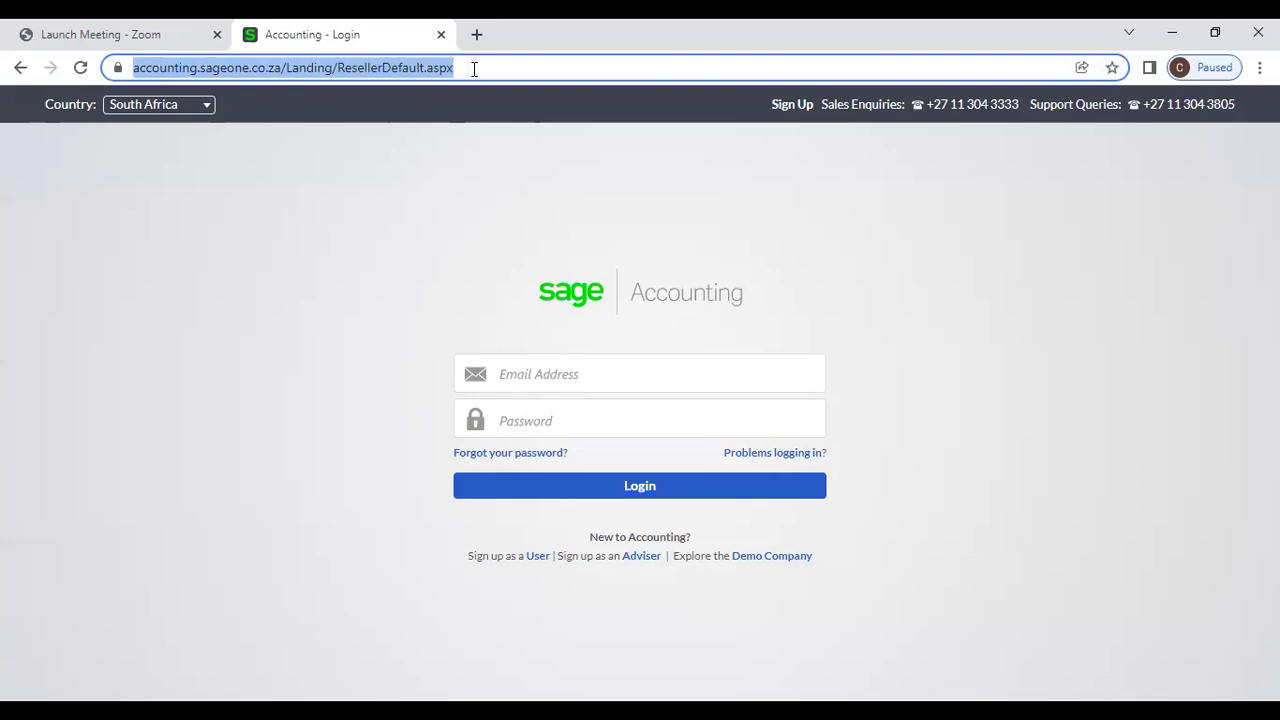
click(474, 67)
key(BackSpace)
key(BackSpace)
key(BackSpace)
key(BackSpace)
key(BackSpace)
key(BackSpace)
key(BackSpace)
key(BackSpace)
key(BackSpace)
key(BackSpace)
key(BackSpace)
key(BackSpace)
key(BackSpace)
key(BackSpace)
key(BackSpace)
key(BackSpace)
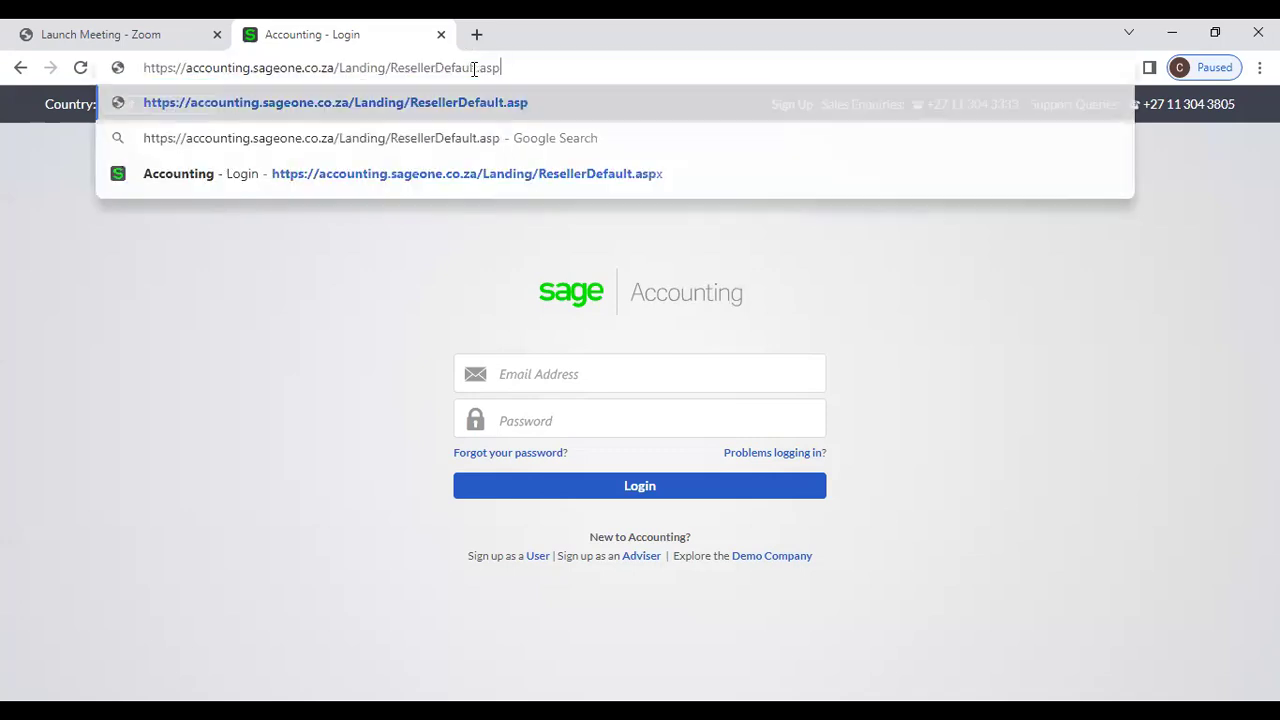
key(BackSpace)
key(BackSpace)
key(BackSpace)
key(BackSpace)
key(BackSpace)
key(BackSpace)
key(BackSpace)
key(BackSpace)
key(BackSpace)
key(BackSpace)
key(BackSpace)
key(BackSpace)
key(BackSpace)
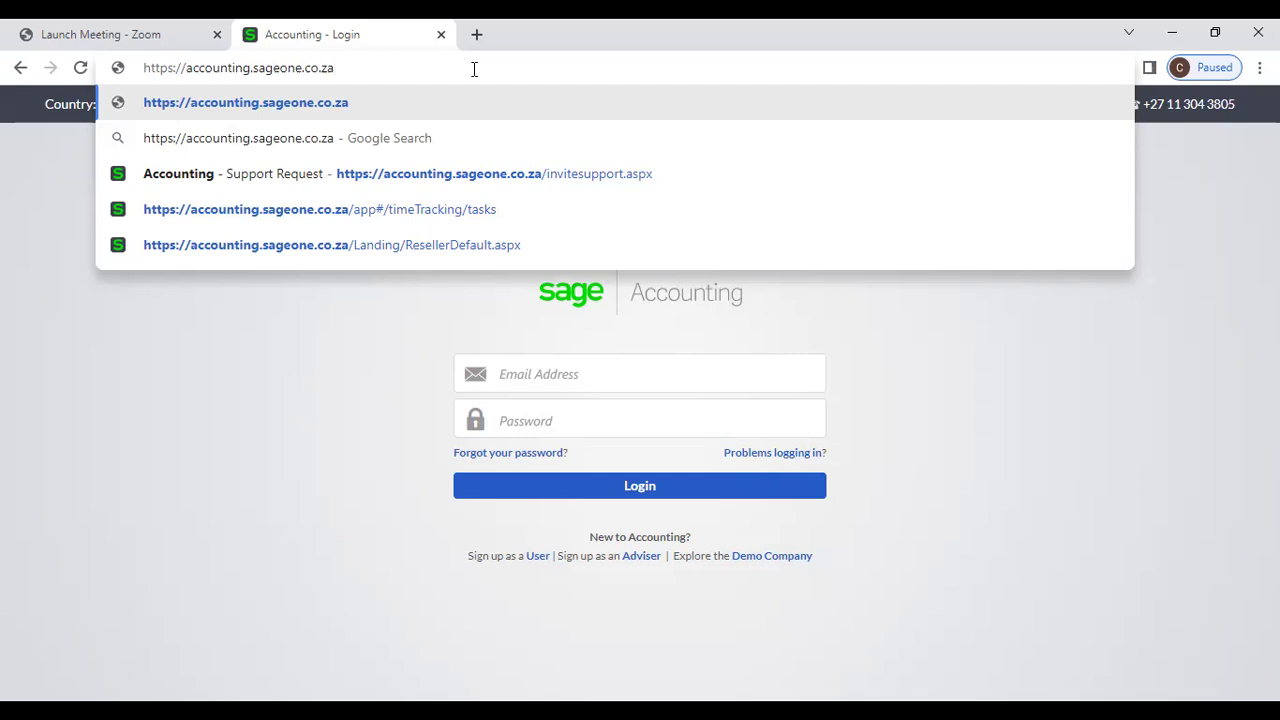
click(888, 394)
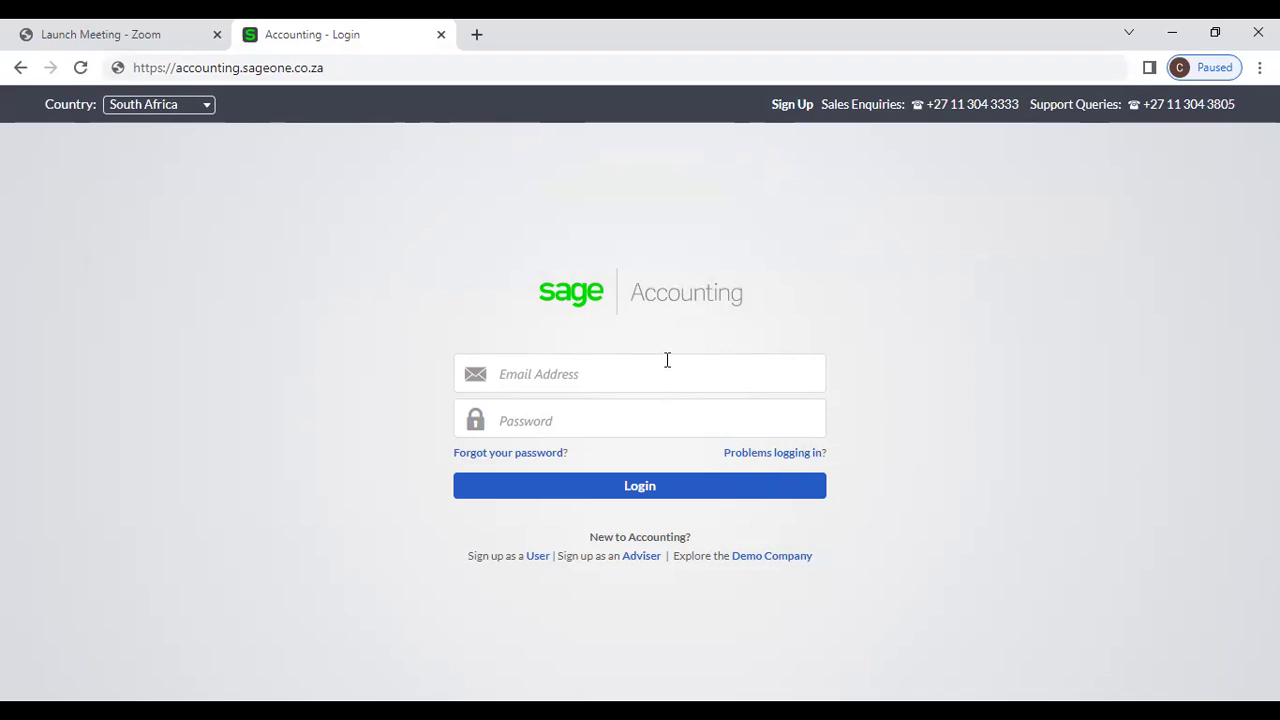
click(646, 423)
Clear the stray text mistakenly entered in the password and email fields.
text(a)
key(BackSpace)
click(602, 371)
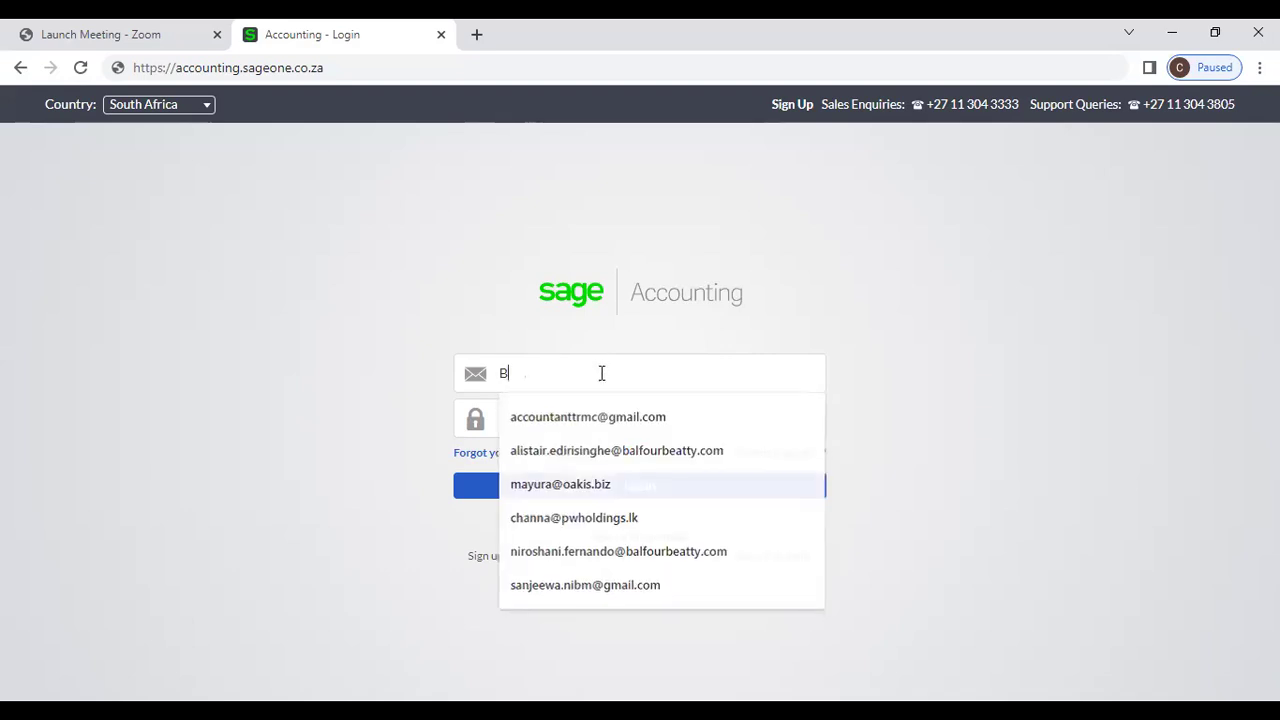
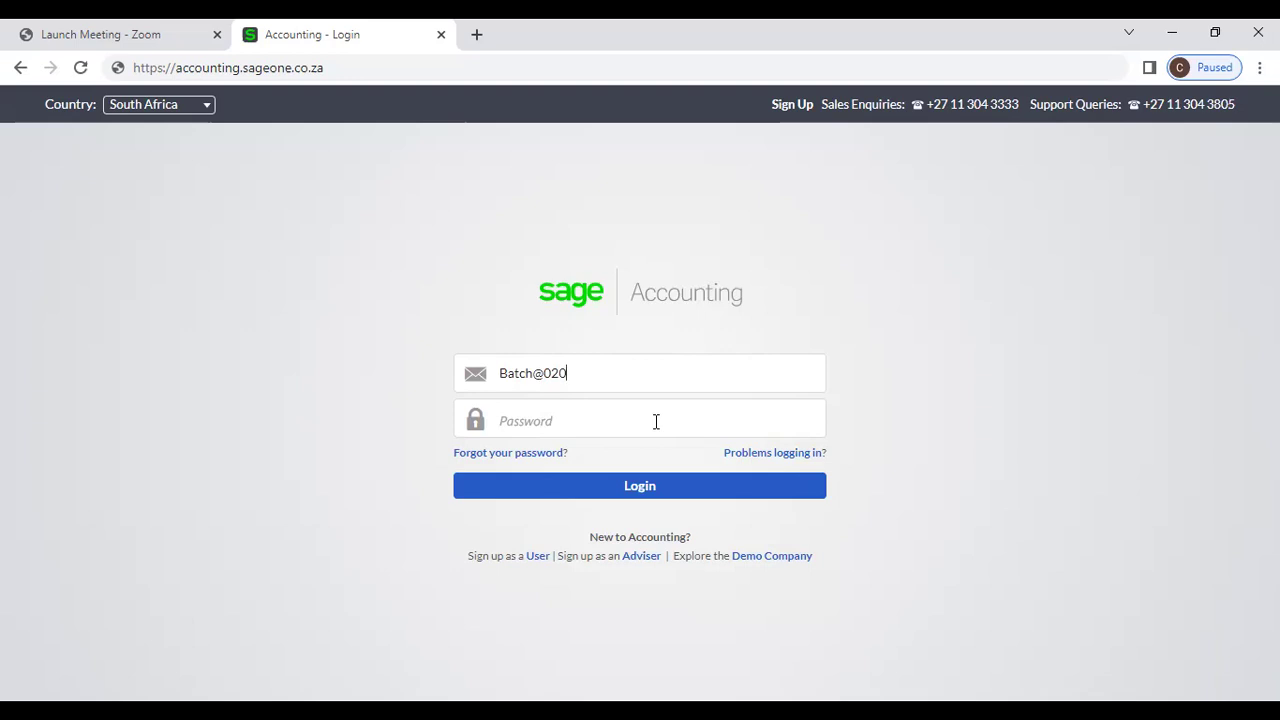
drag(567, 373, 500, 370)
key(BackSpace)
Fill the email with the company's saved login address and enter the account password.
click(581, 384)
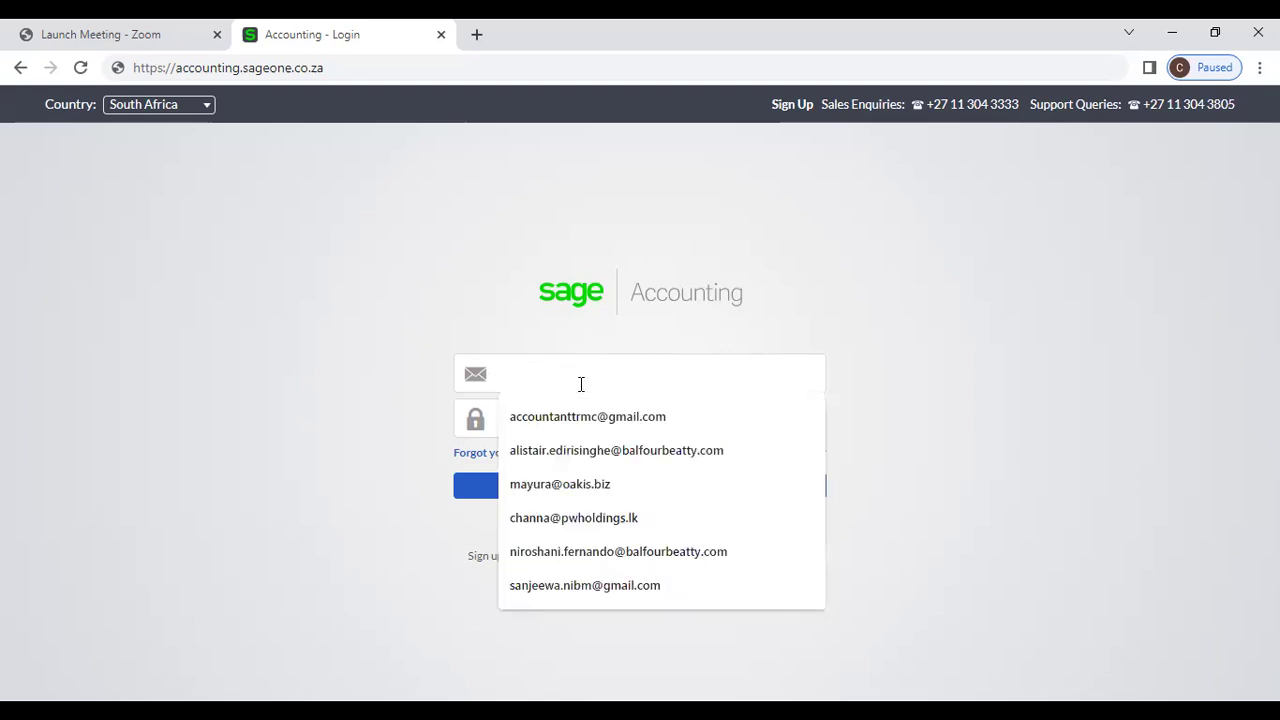
click(600, 517)
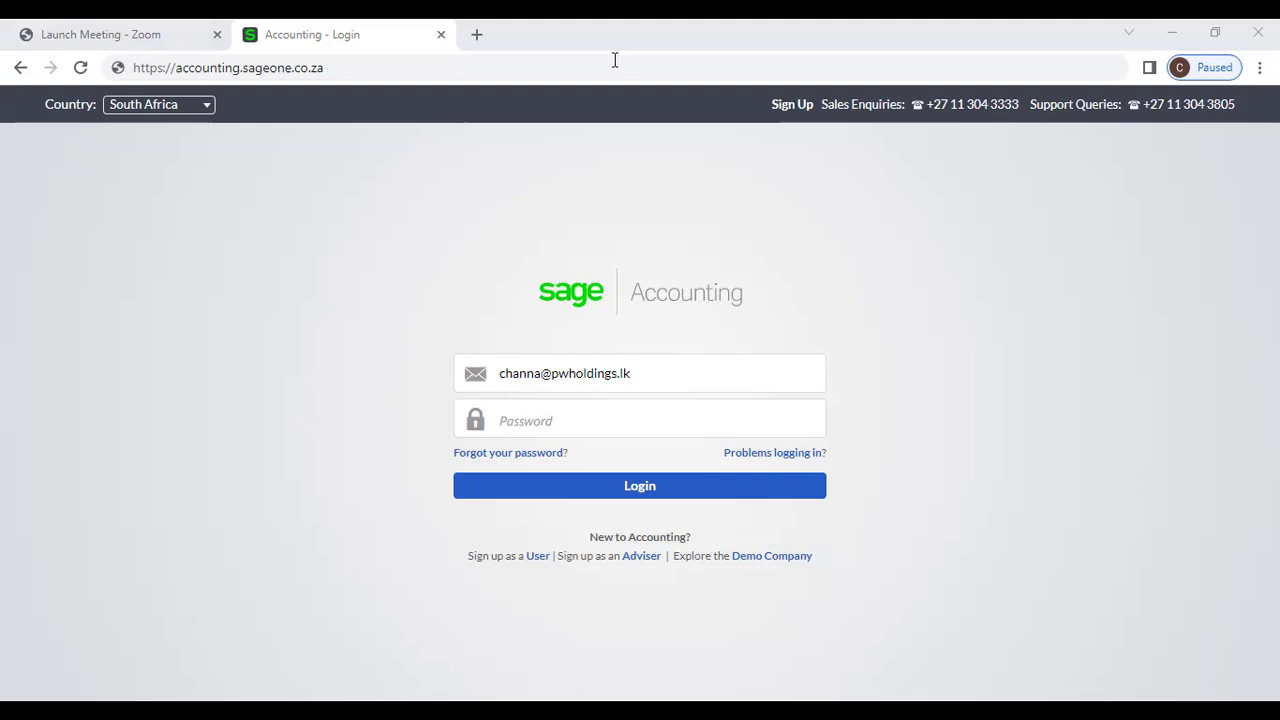
click(571, 423)
text(•••••••••)
Submit the login to reach the P W Holdings dashboard.
key(Return)
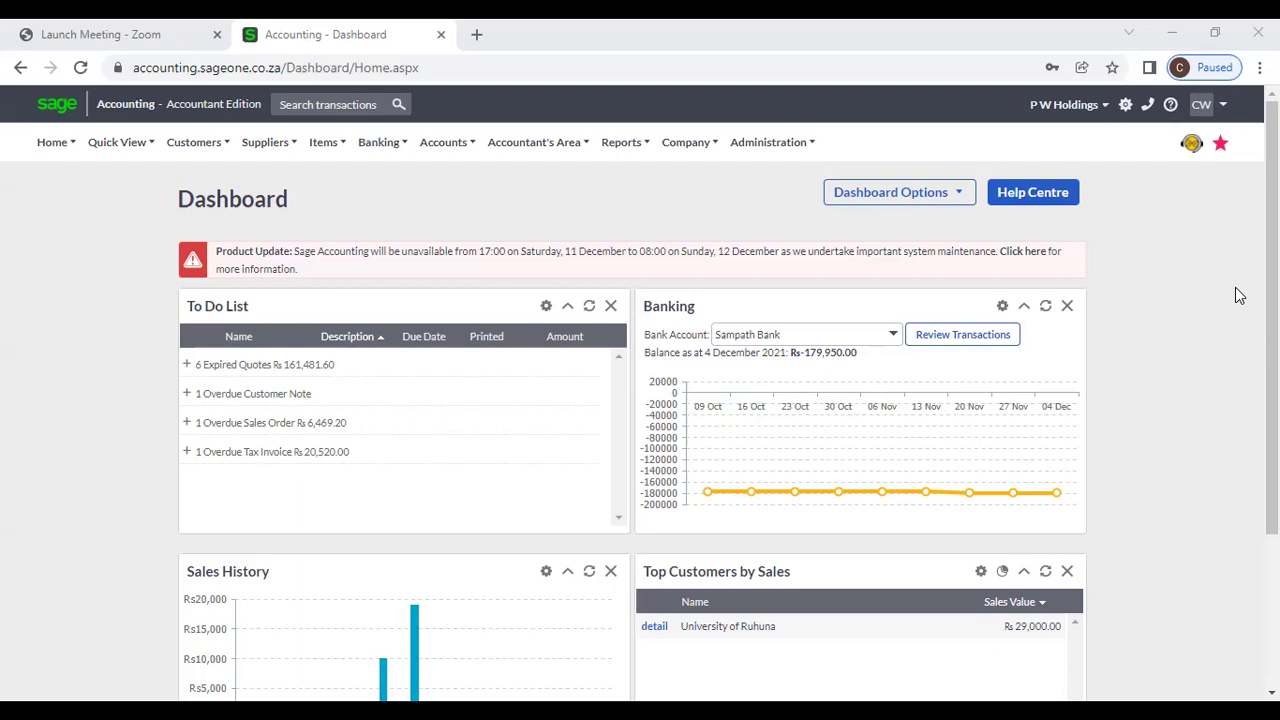
scroll(1235, 294, down, 1)
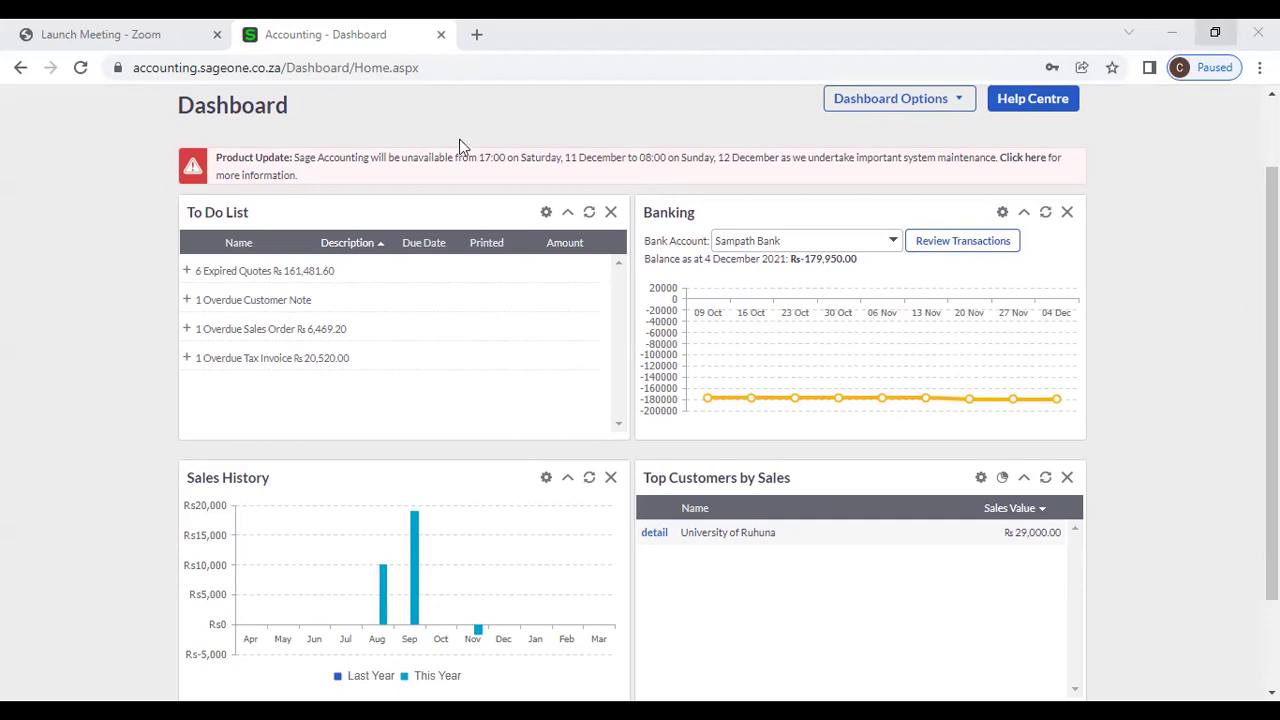
double_click(476, 34)
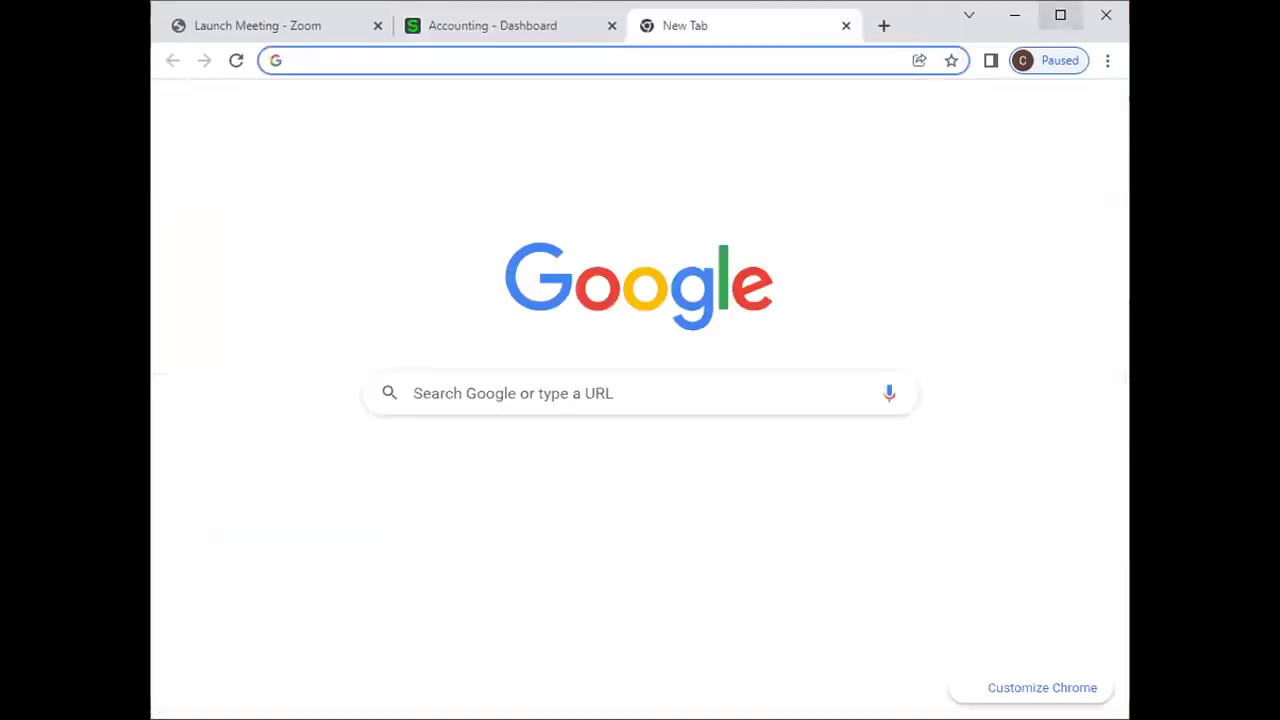
key(super+Up)
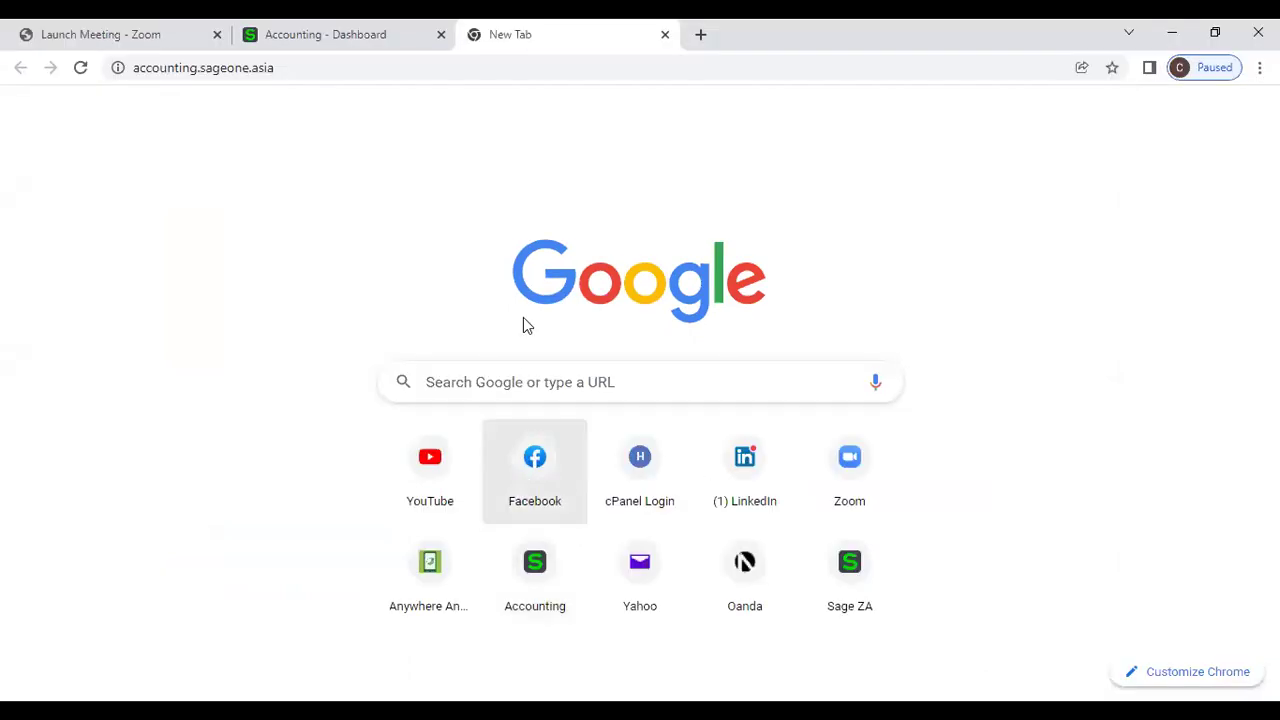
key(Return)
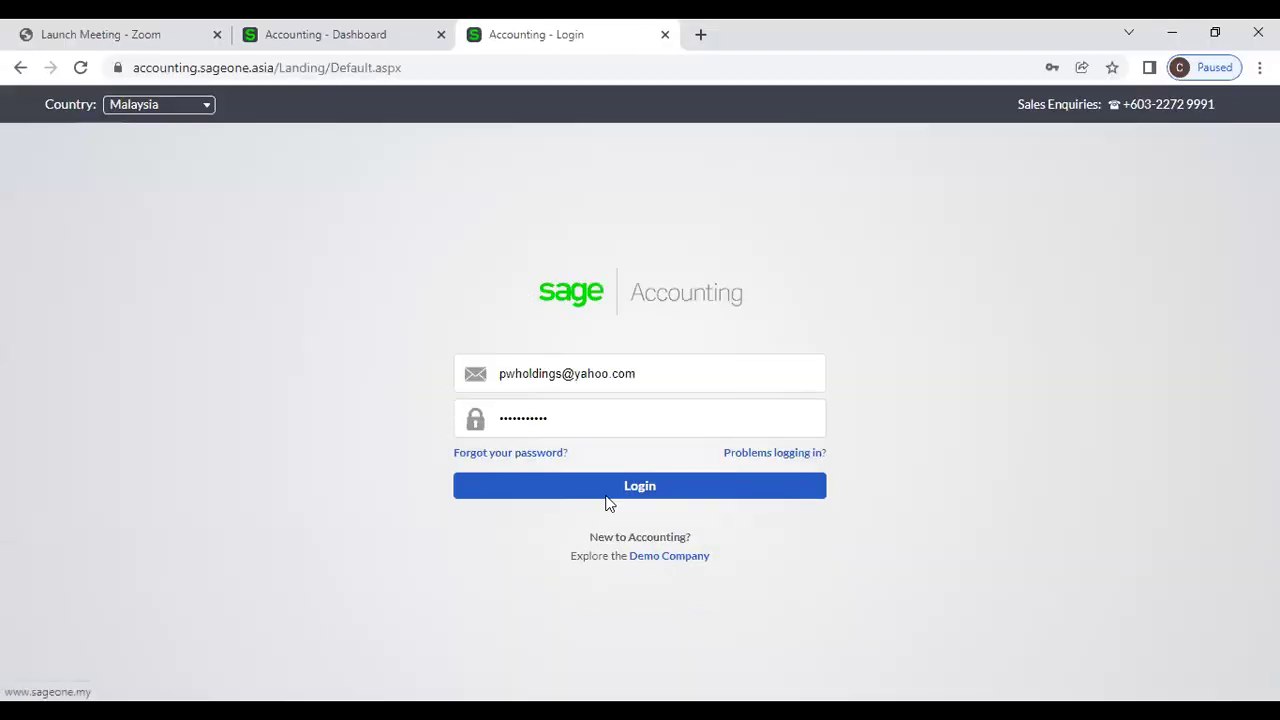
click(604, 497)
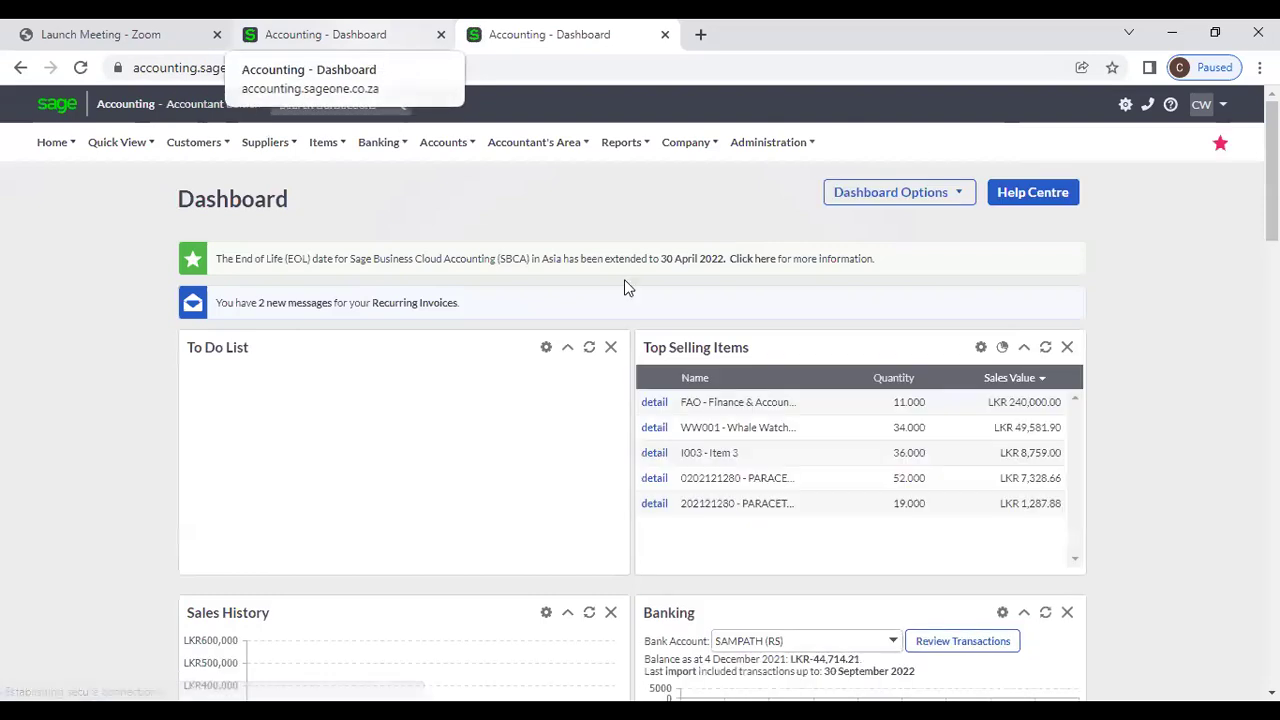
scroll(624, 281, down, 3)
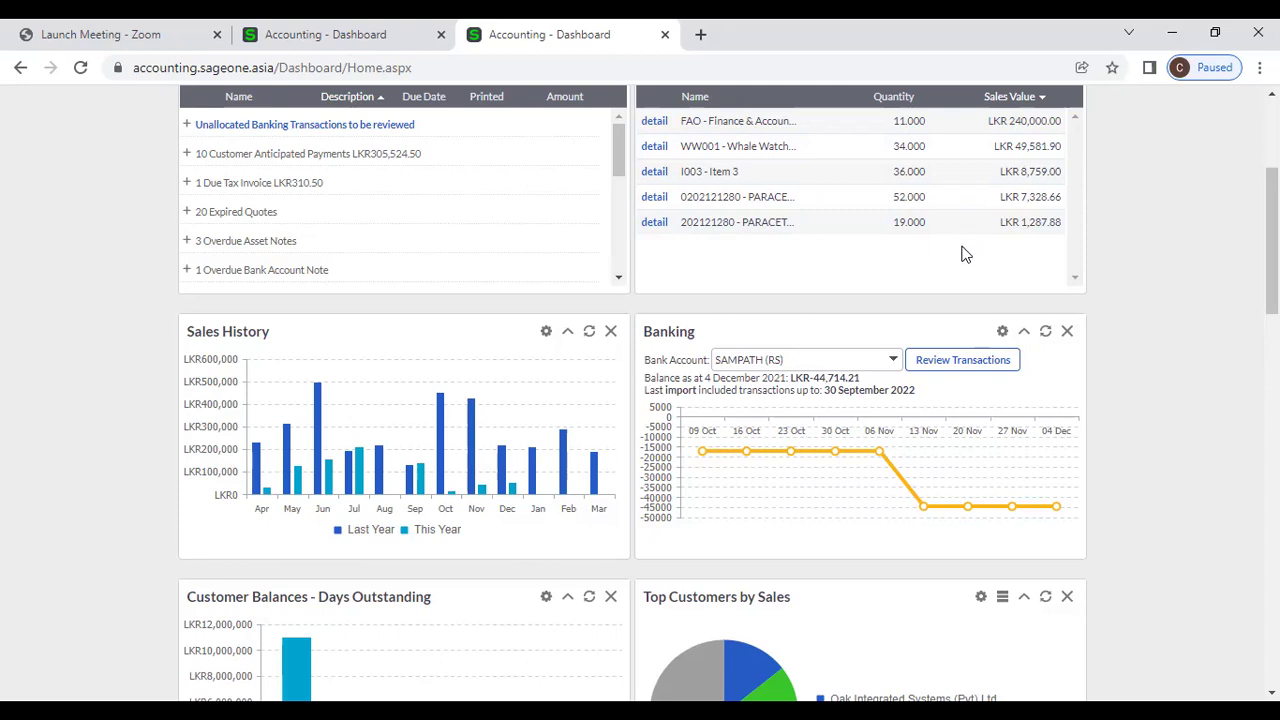
scroll(1055, 430, up, 2)
scroll(1055, 432, up, 1)
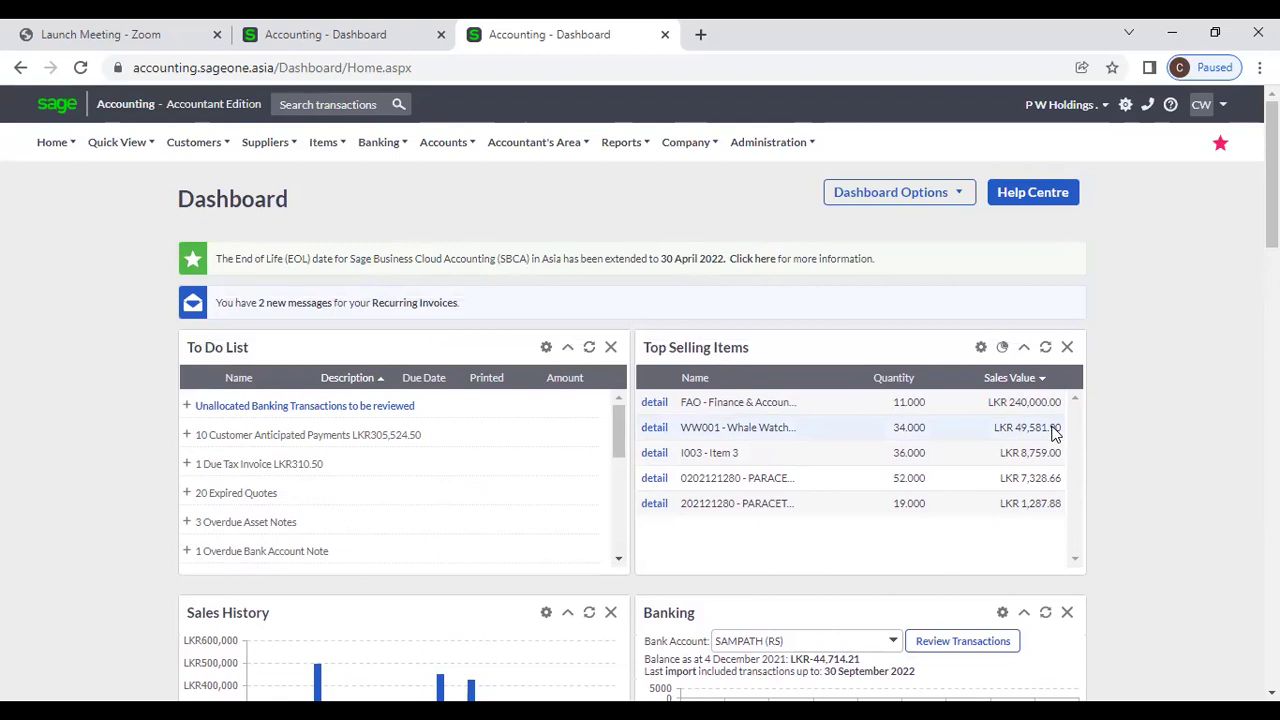
scroll(921, 442, down, 1)
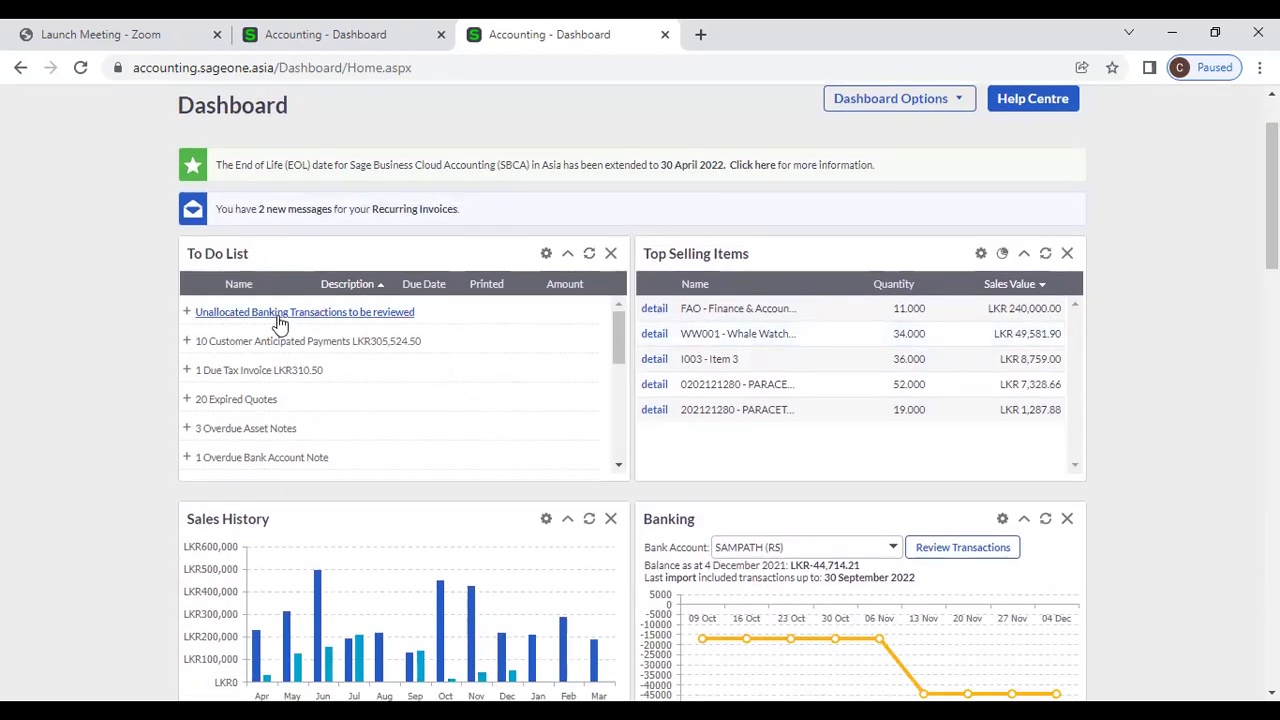
scroll(403, 363, down, 2)
scroll(437, 363, up, 4)
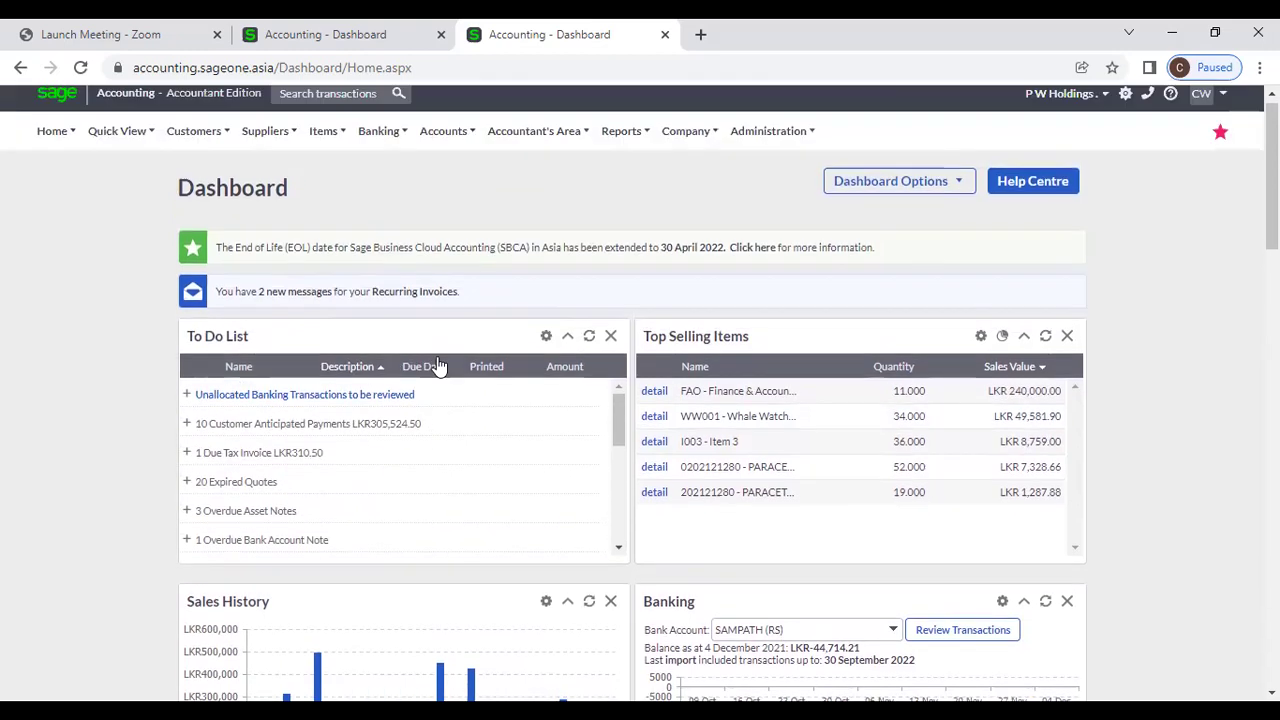
scroll(460, 415, down, 2)
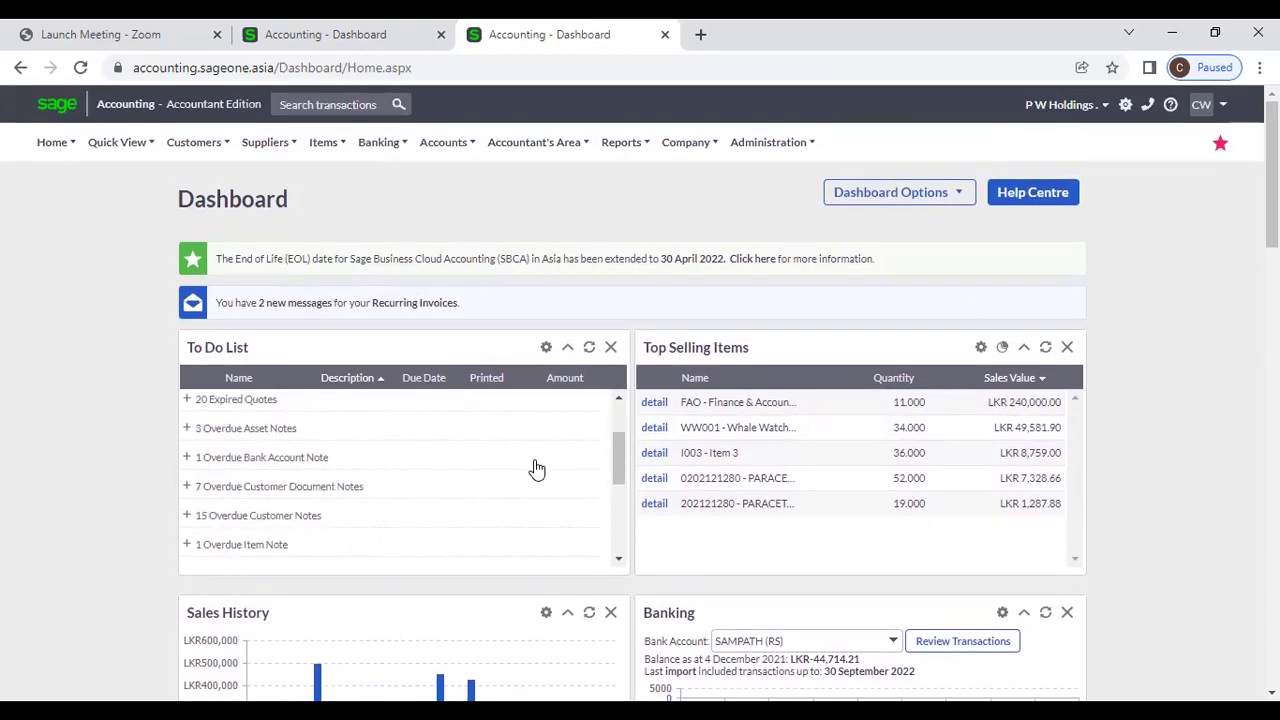
scroll(1158, 459, down, 1)
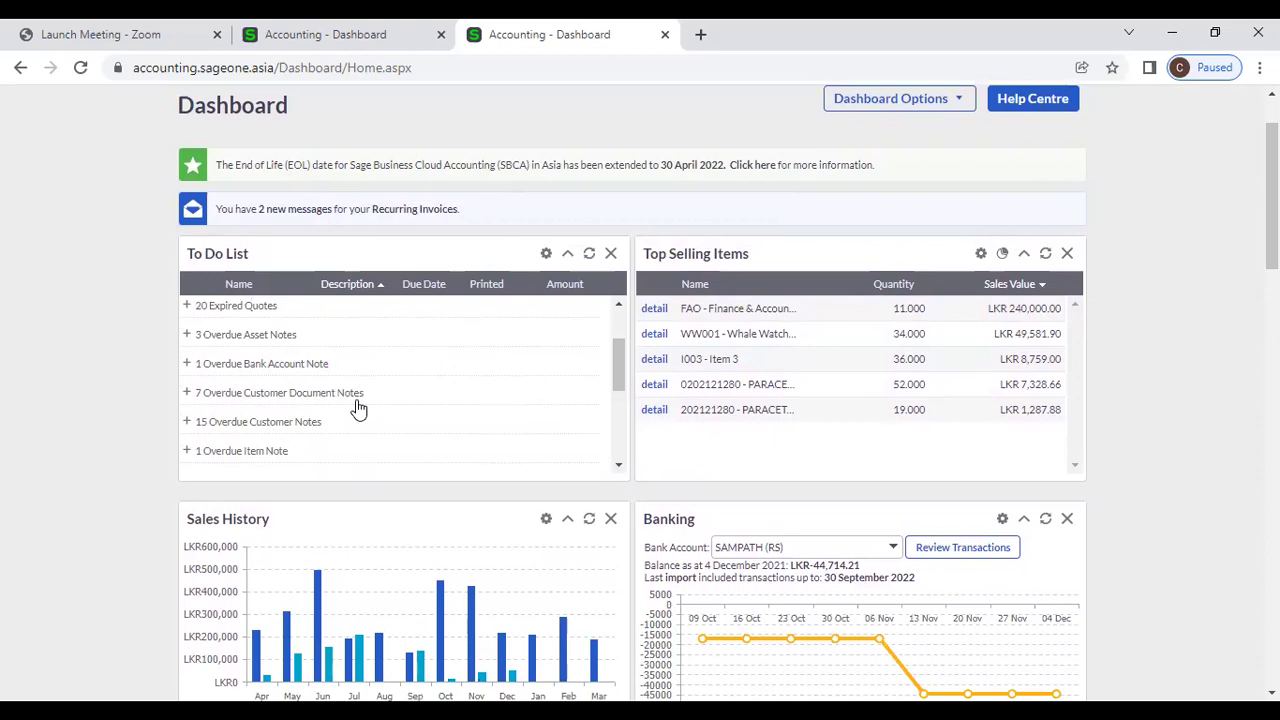
scroll(358, 408, up, 2)
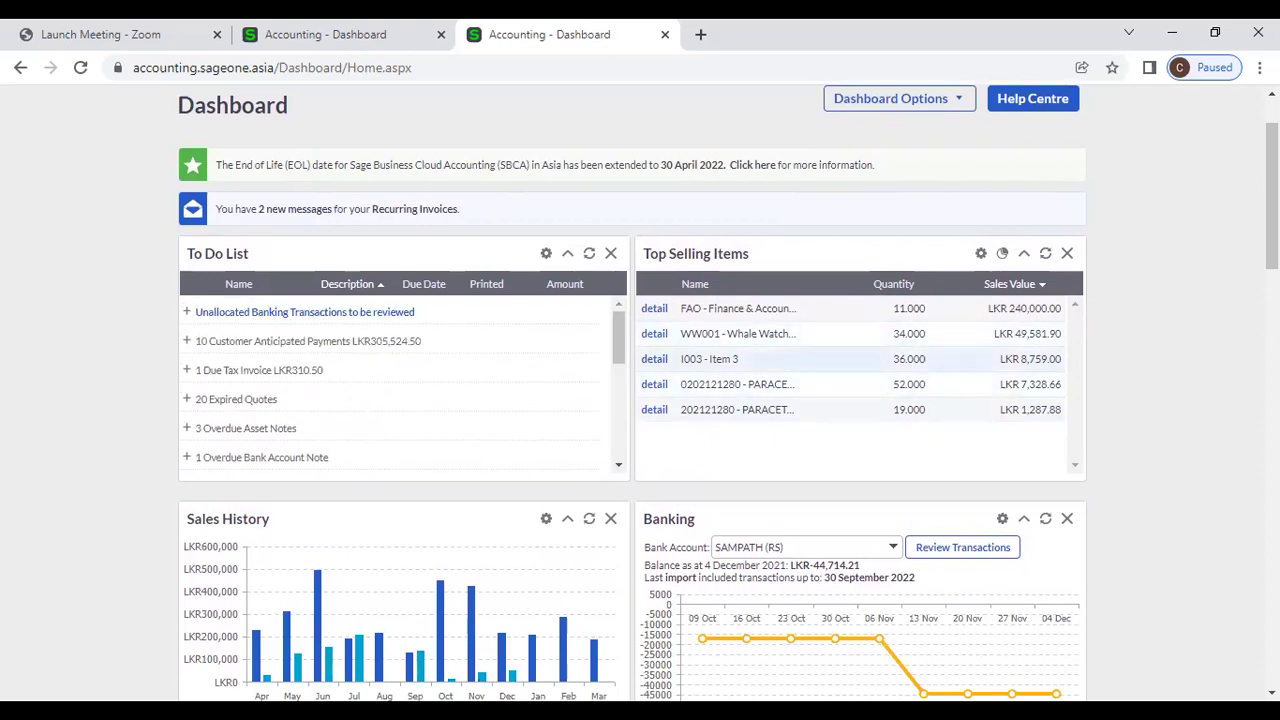
scroll(1192, 414, down, 3)
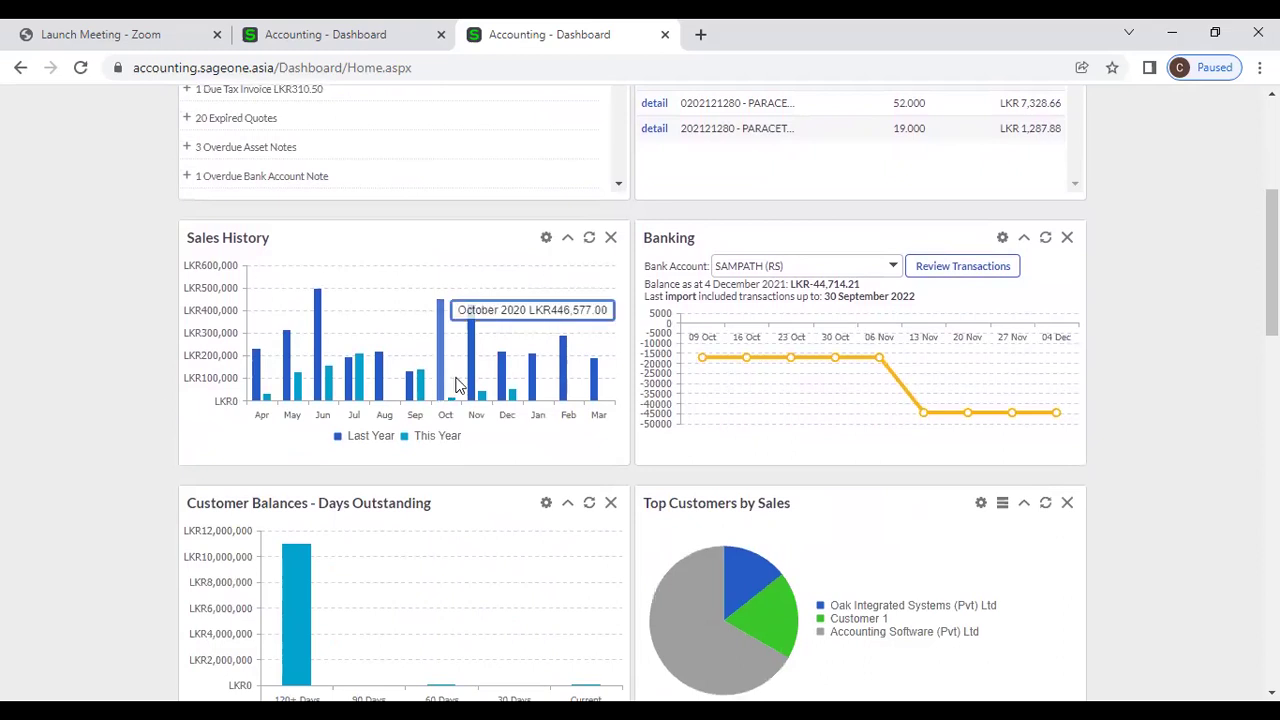
mouse_move(425, 395)
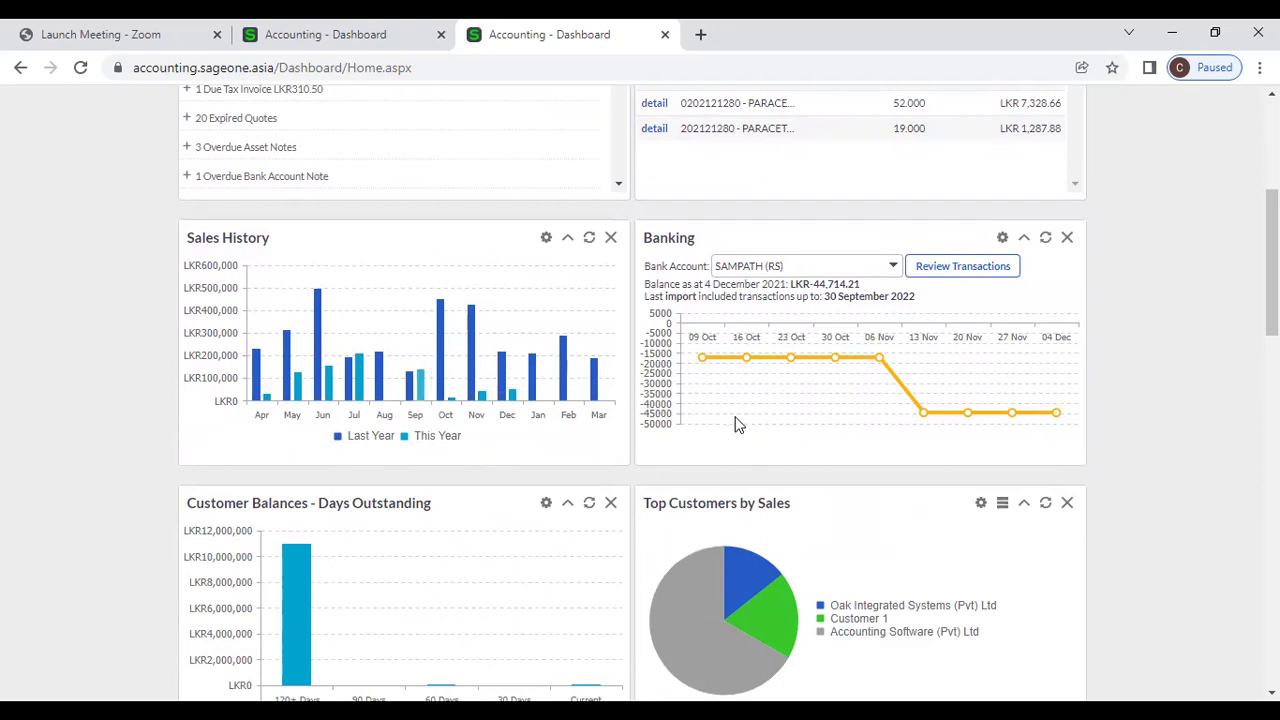
scroll(538, 445, down, 2)
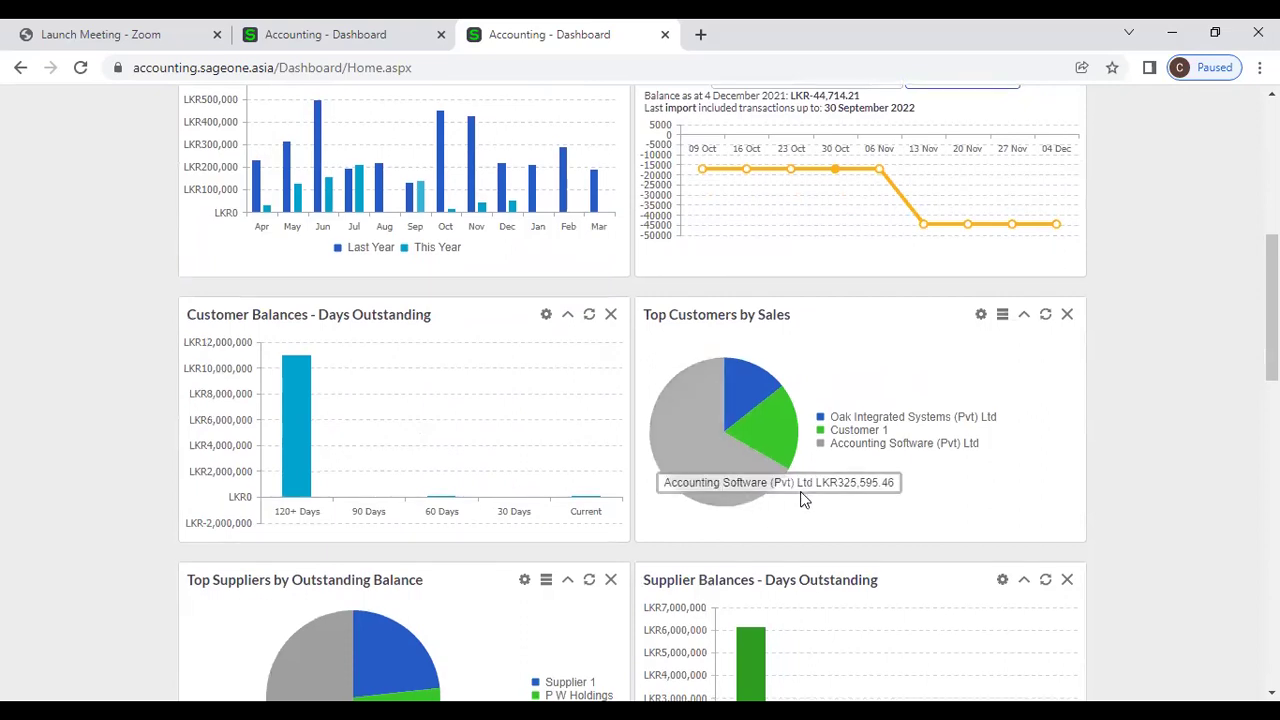
scroll(810, 372, down, 1)
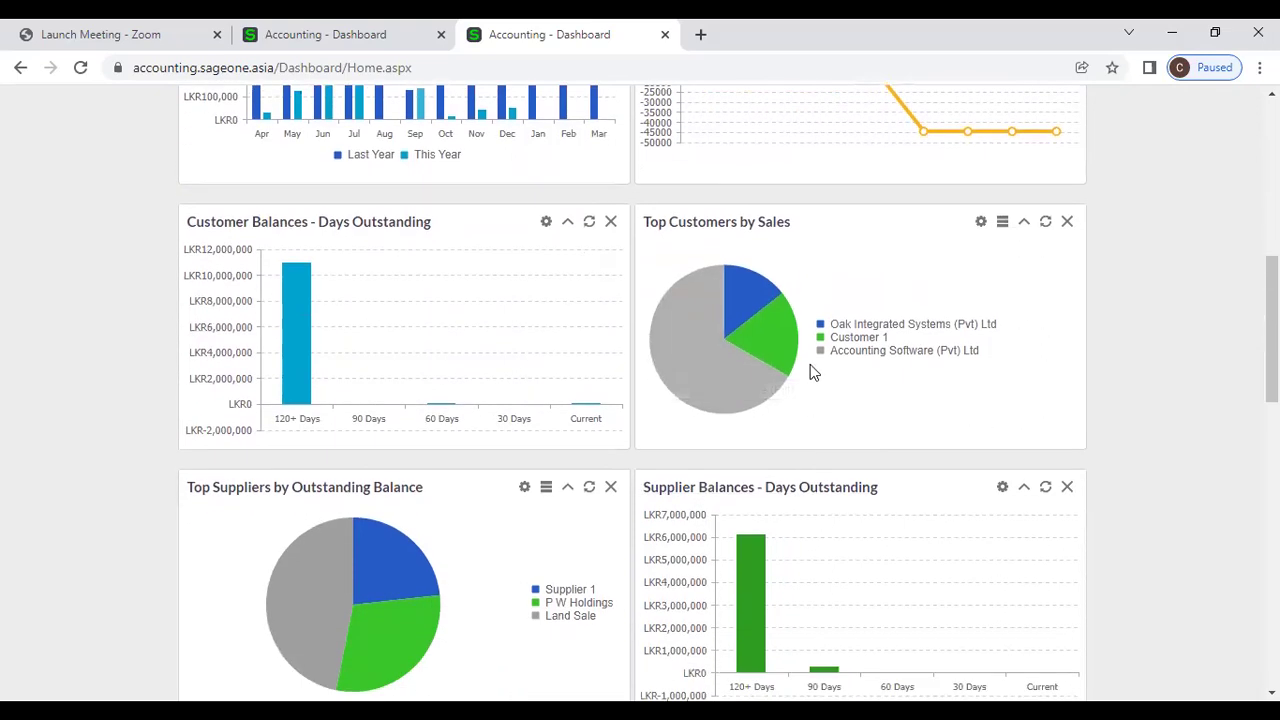
mouse_move(722, 353)
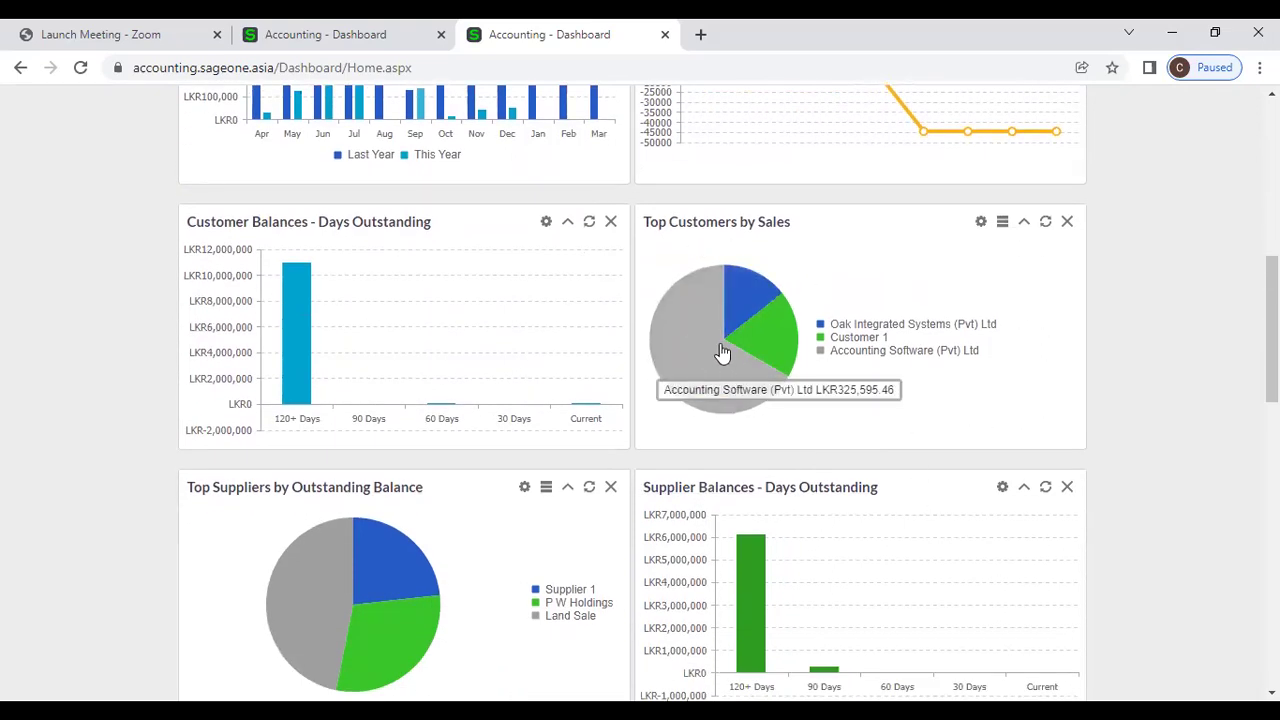
scroll(722, 353, down, 4)
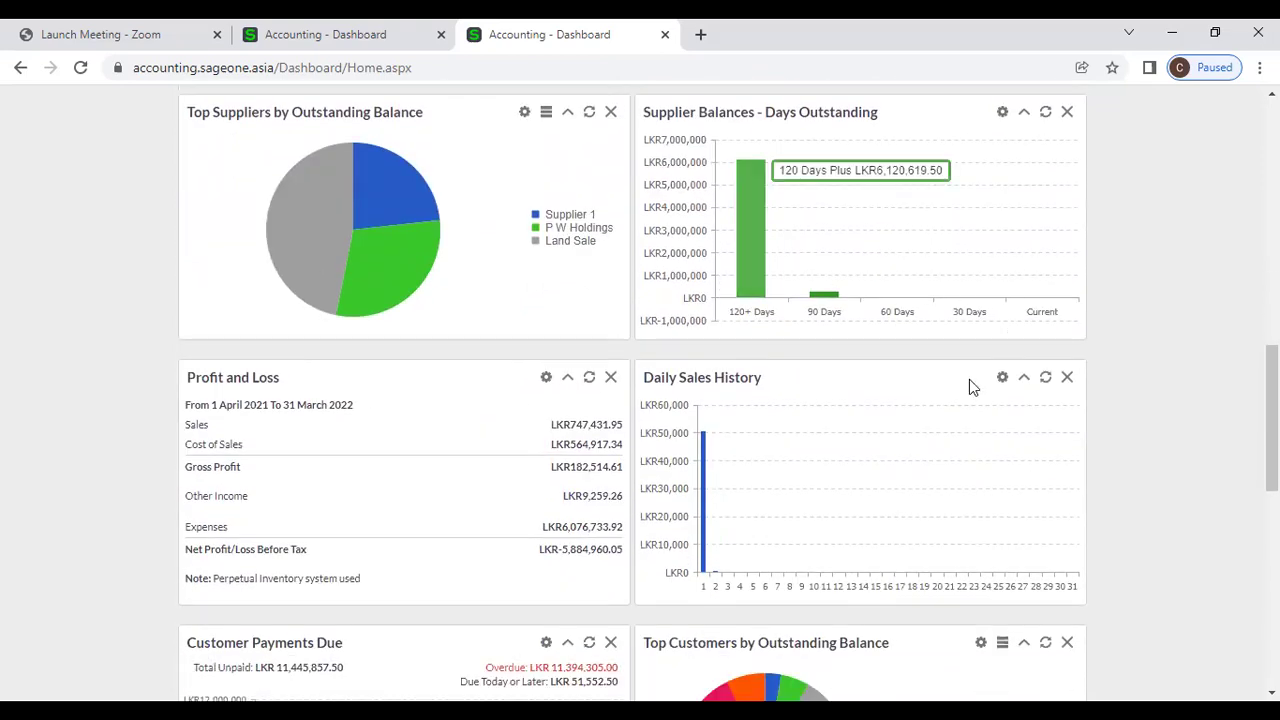
scroll(969, 387, down, 2)
mouse_move(765, 612)
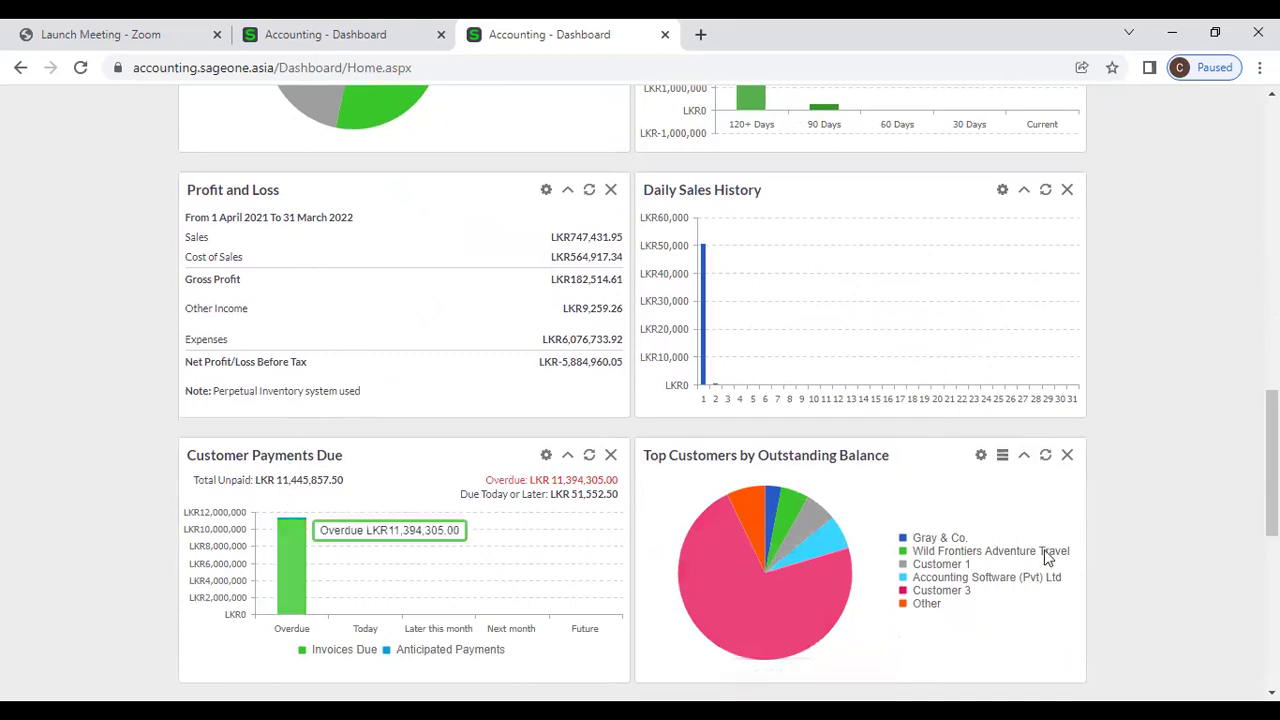
scroll(1055, 550, down, 5)
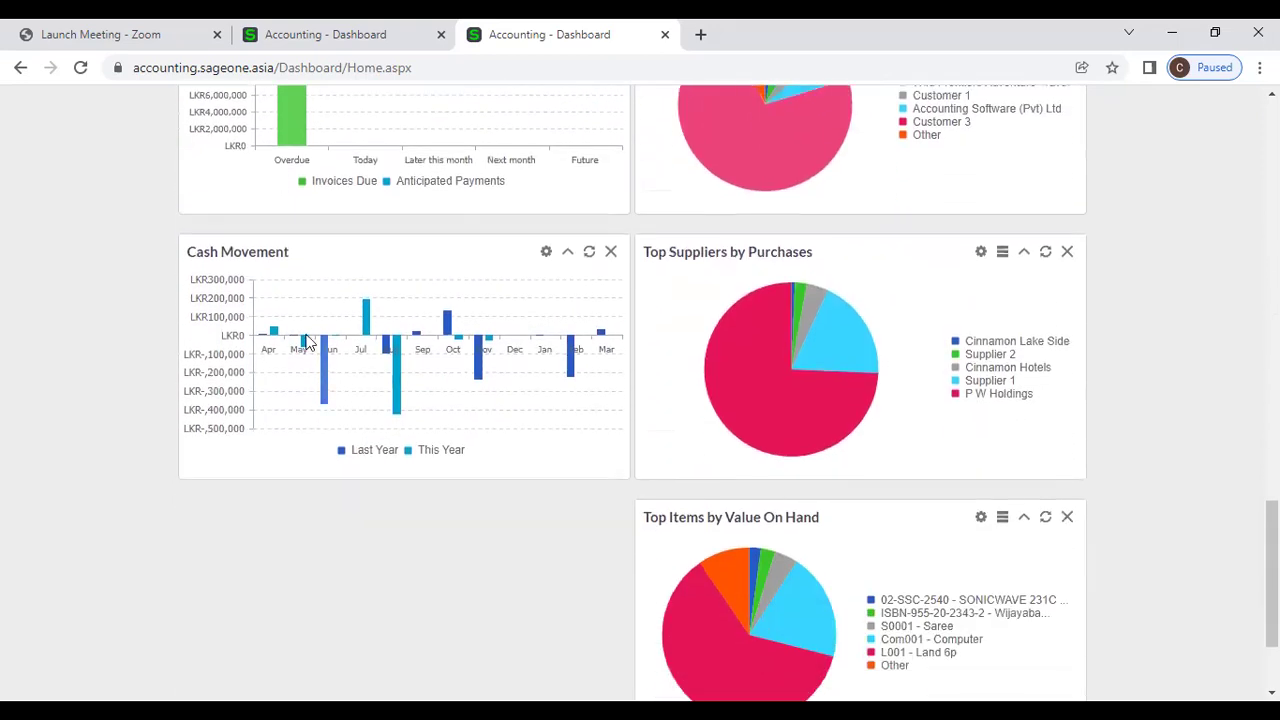
scroll(940, 445, down, 2)
scroll(940, 445, up, 6)
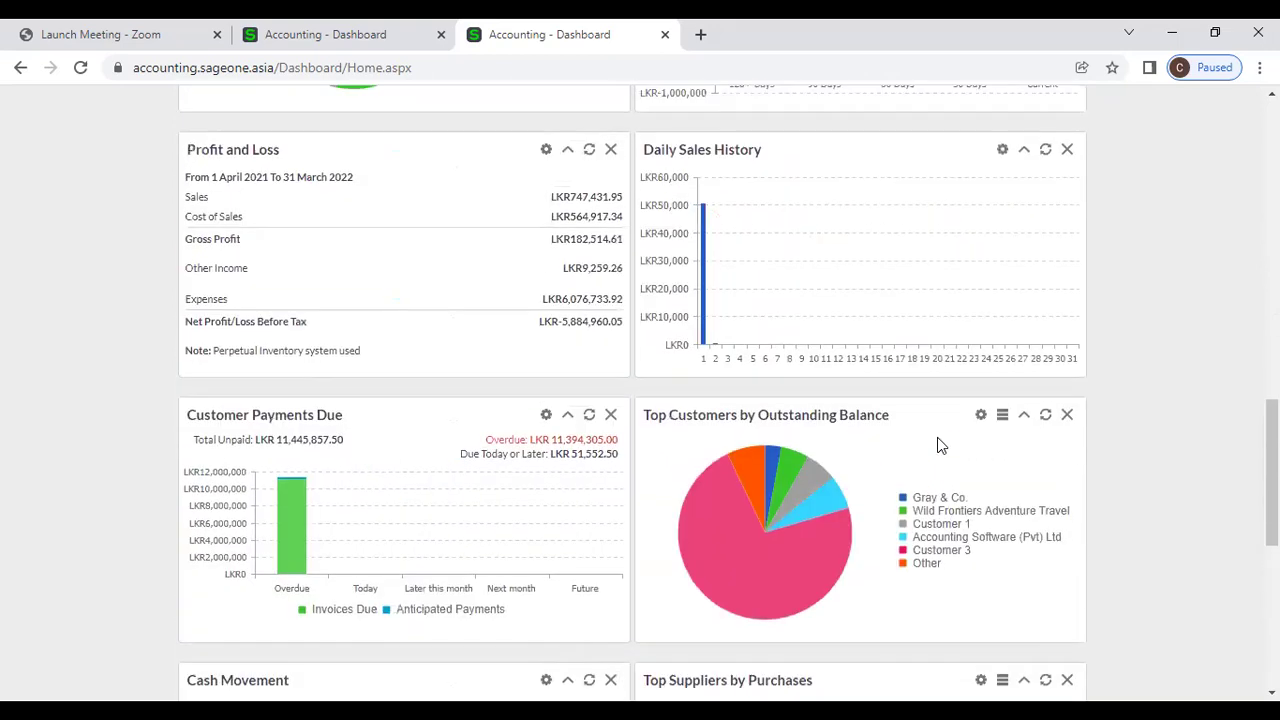
scroll(937, 437, up, 12)
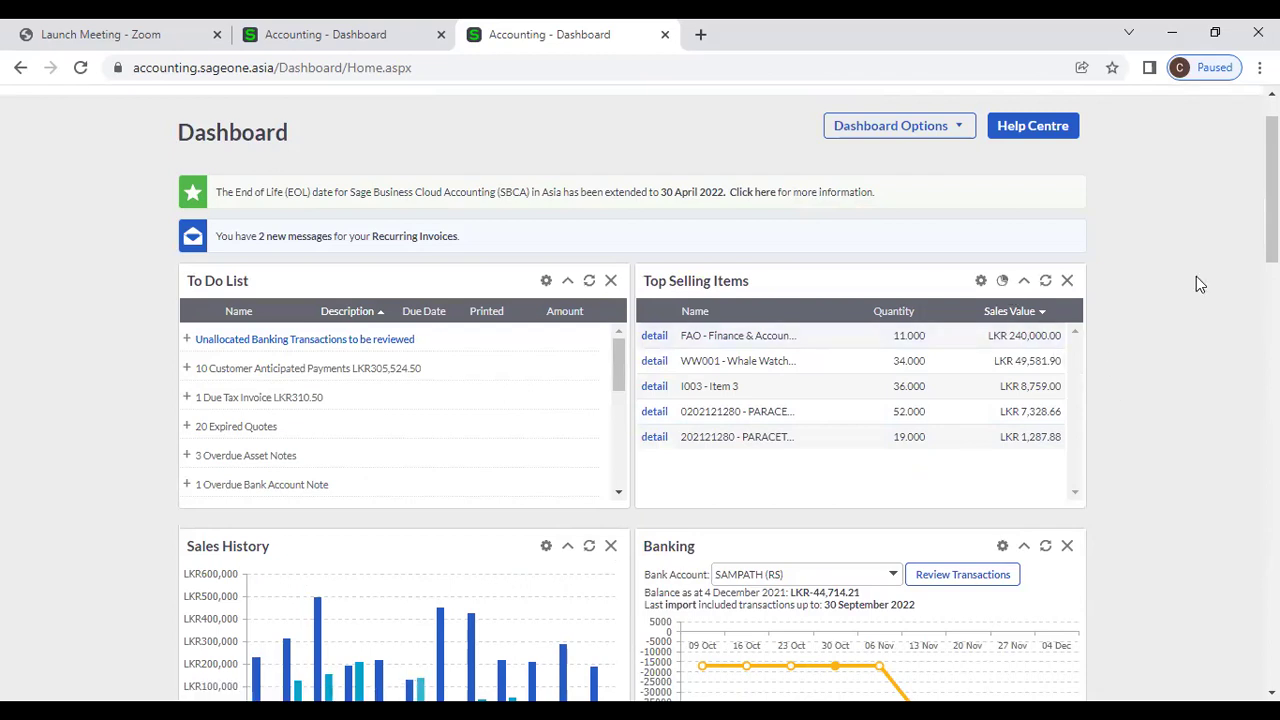
Open Dashboard Options > Add Widget and scroll through the available widget checklist.
click(960, 128)
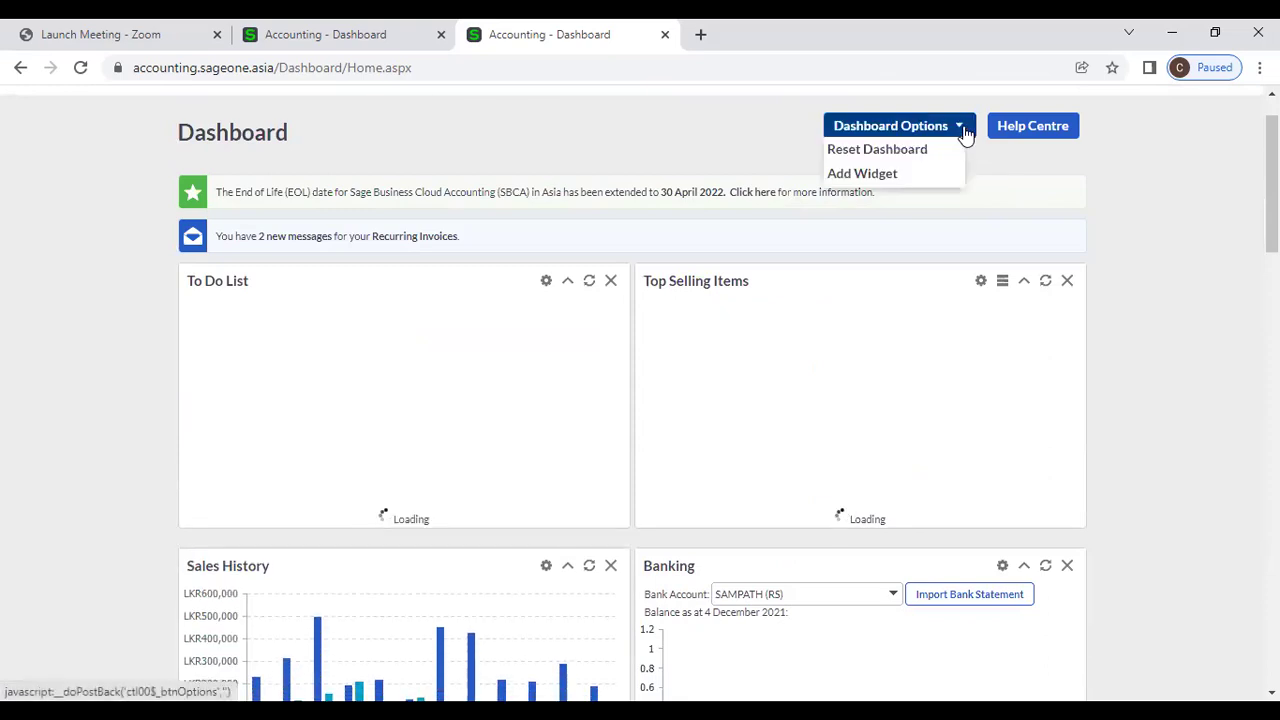
click(893, 178)
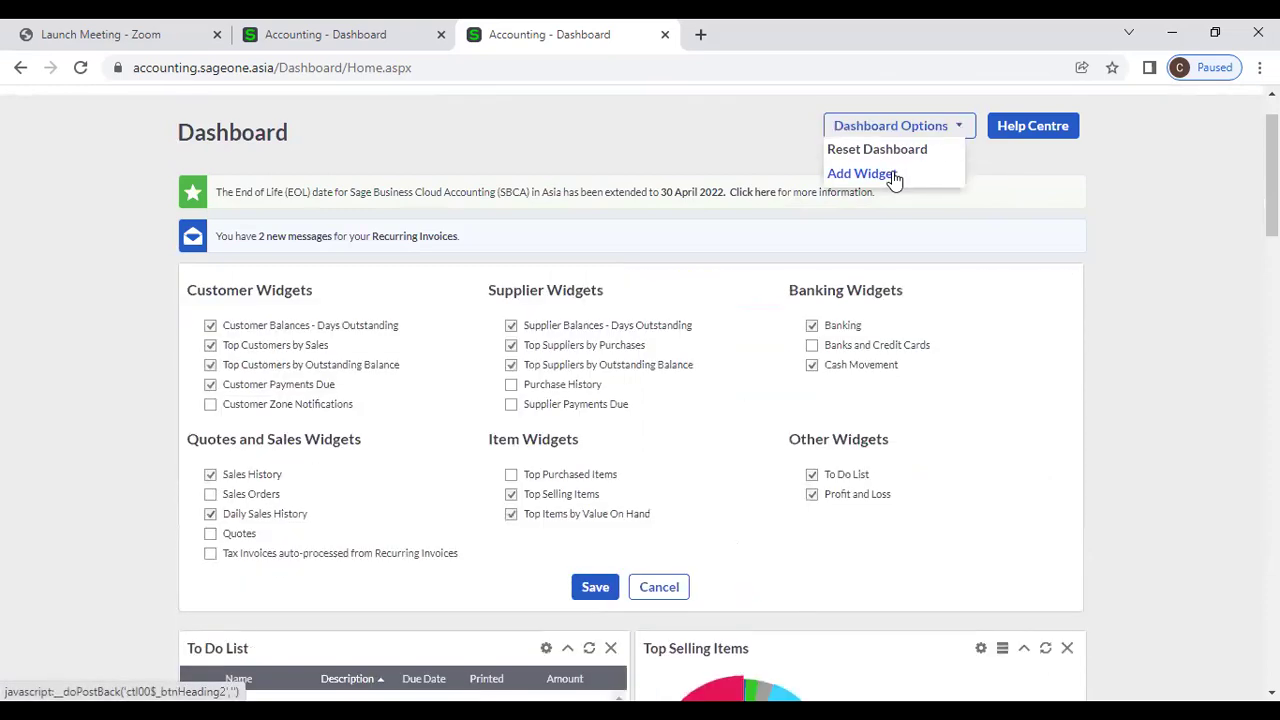
scroll(586, 403, down, 3)
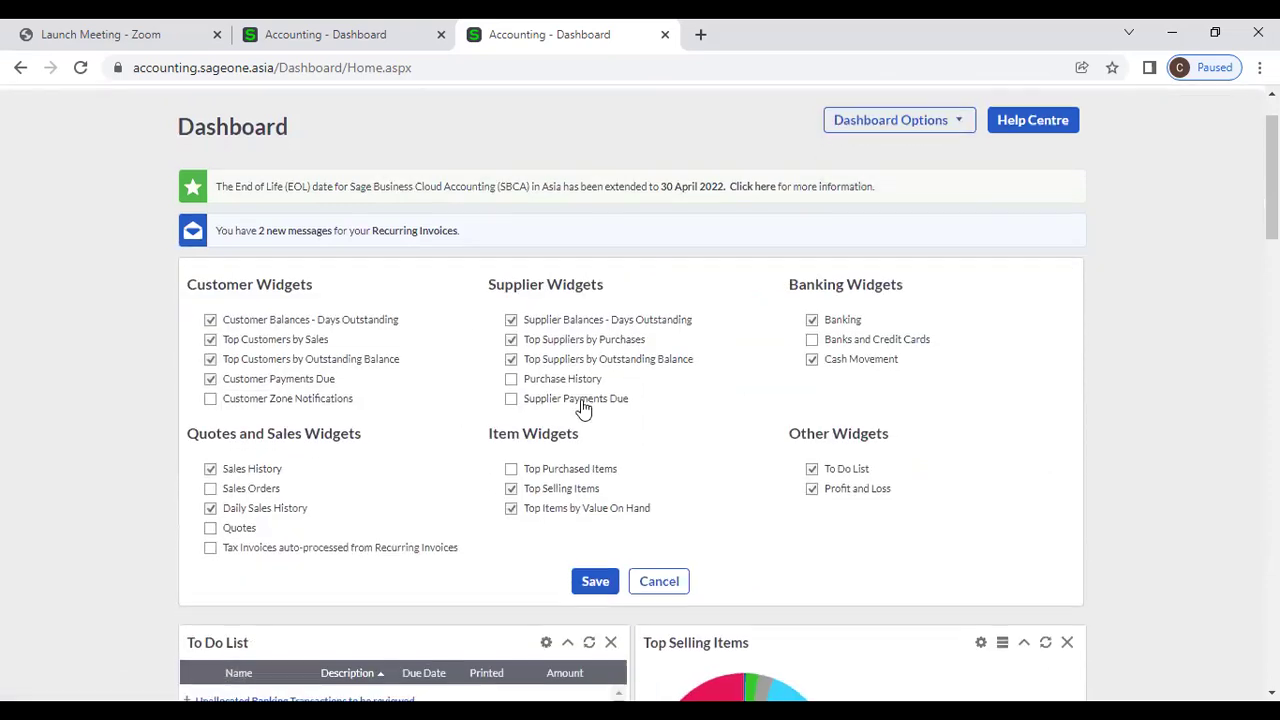
scroll(586, 412, up, 3)
scroll(586, 412, down, 4)
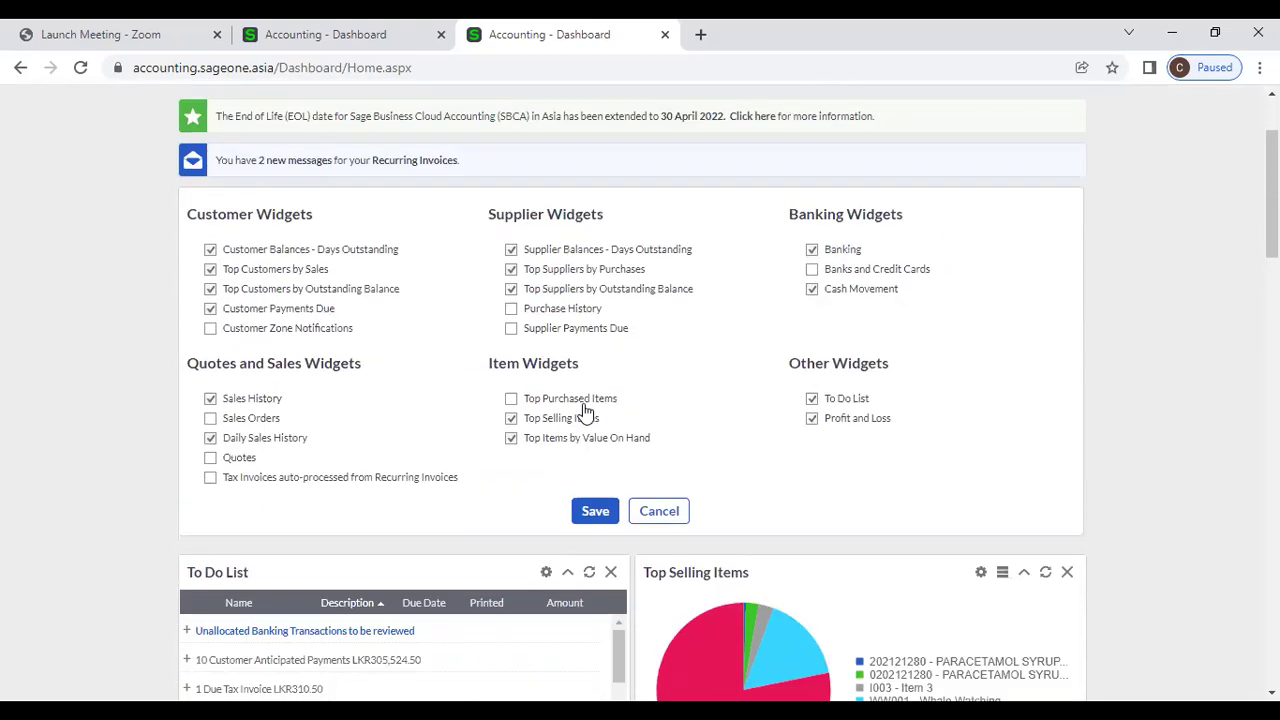
scroll(408, 378, up, 5)
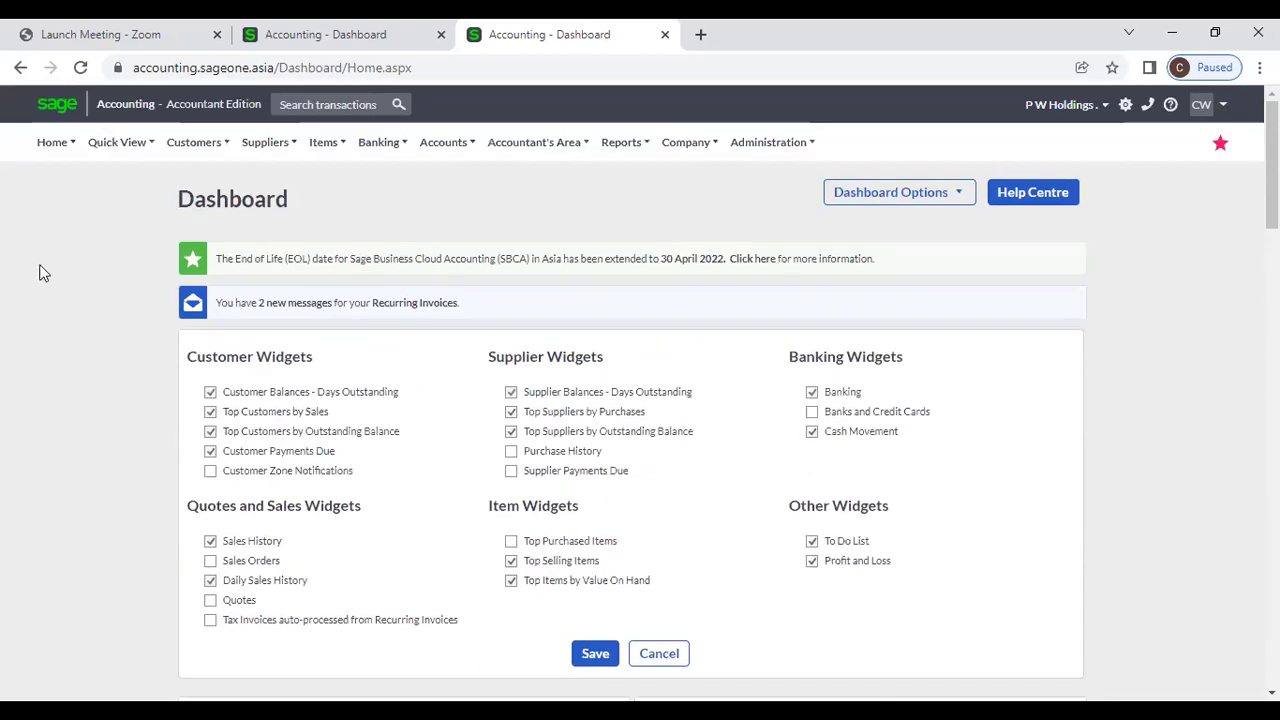
mouse_move(168, 155)
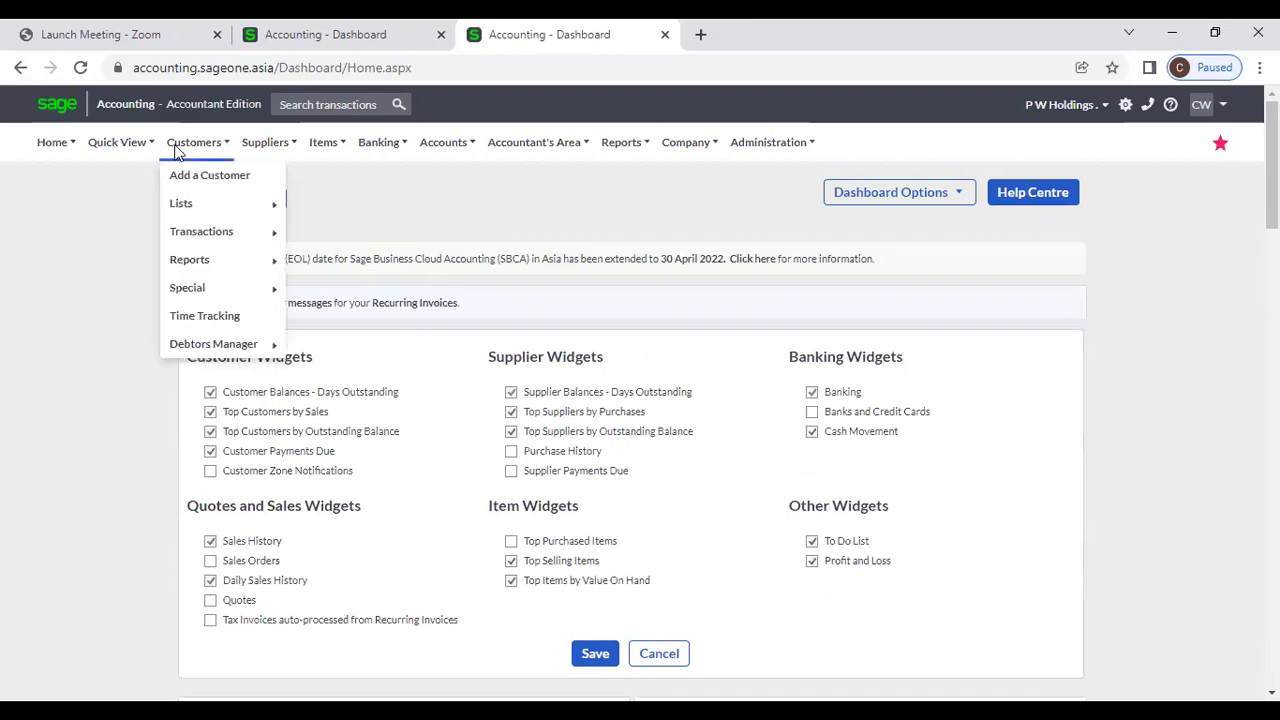
mouse_move(265, 150)
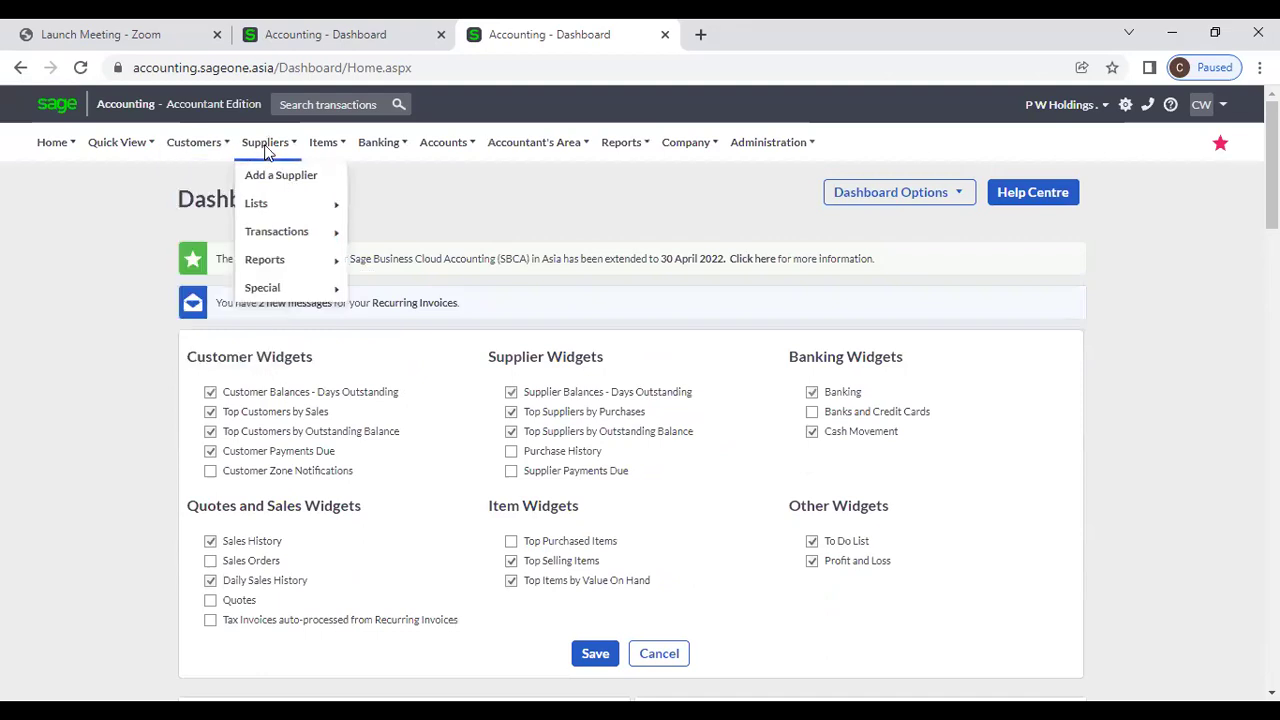
mouse_move(323, 150)
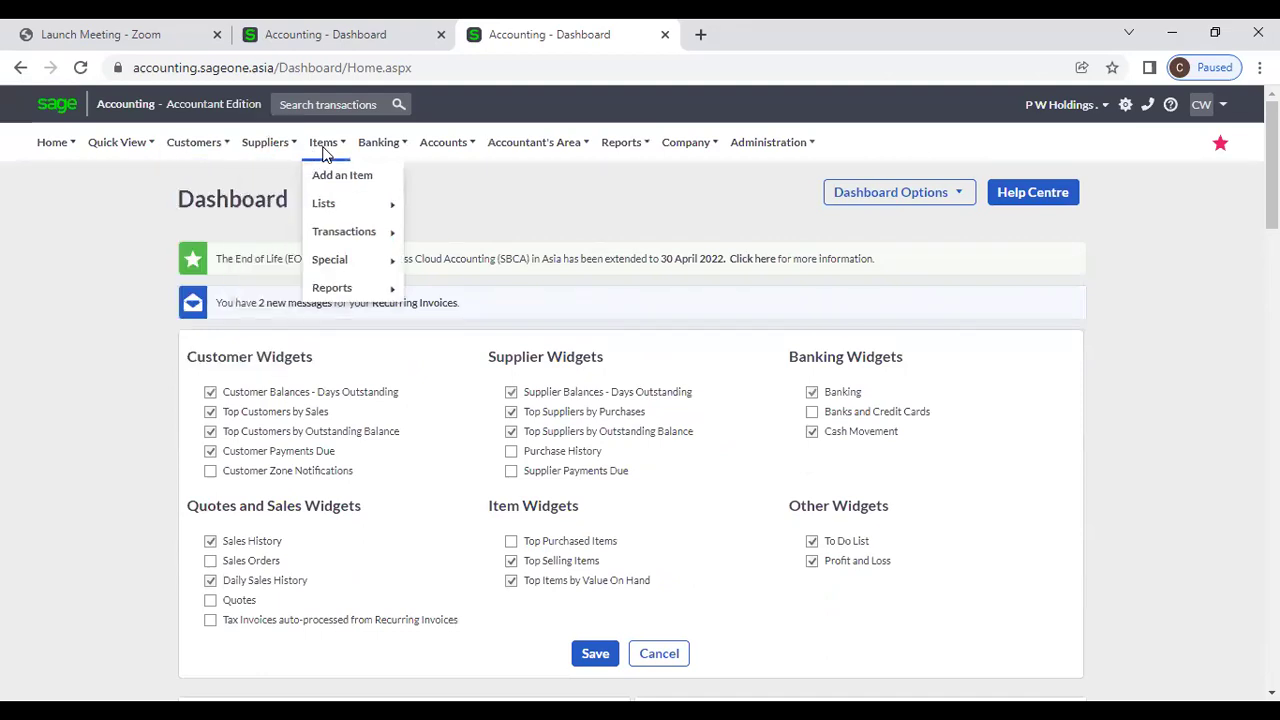
mouse_move(368, 154)
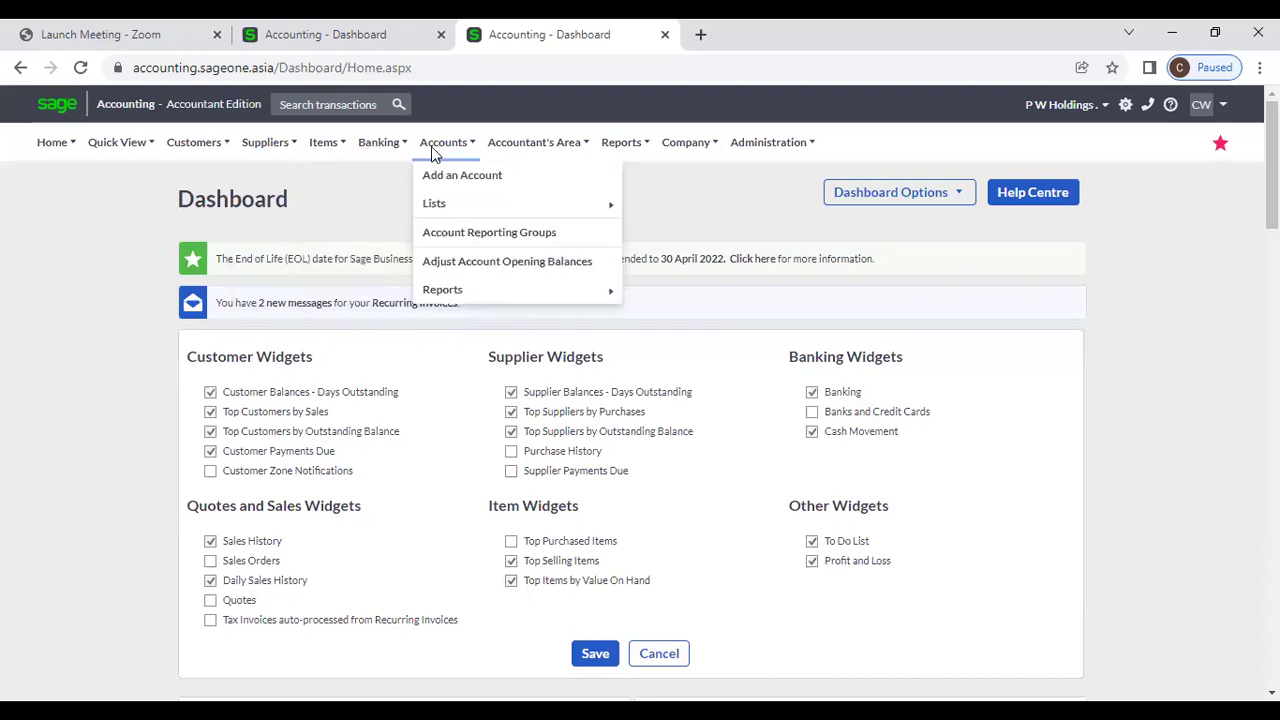
mouse_move(518, 155)
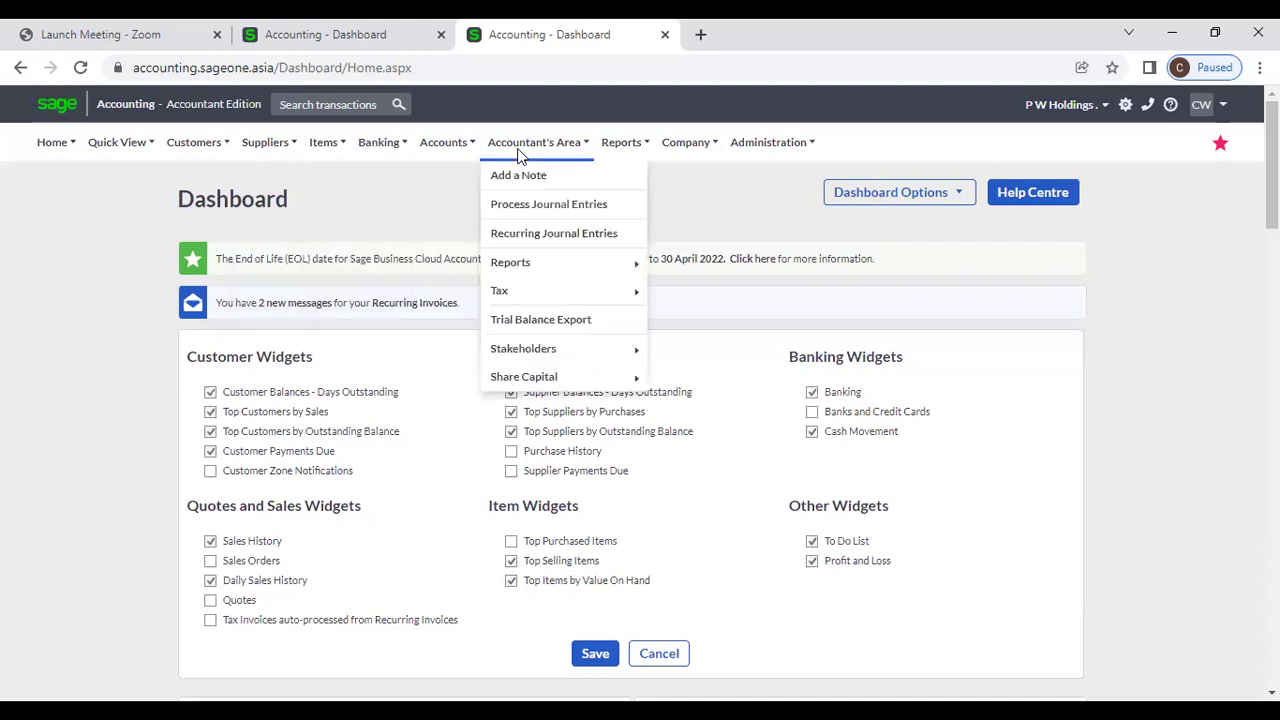
mouse_move(621, 152)
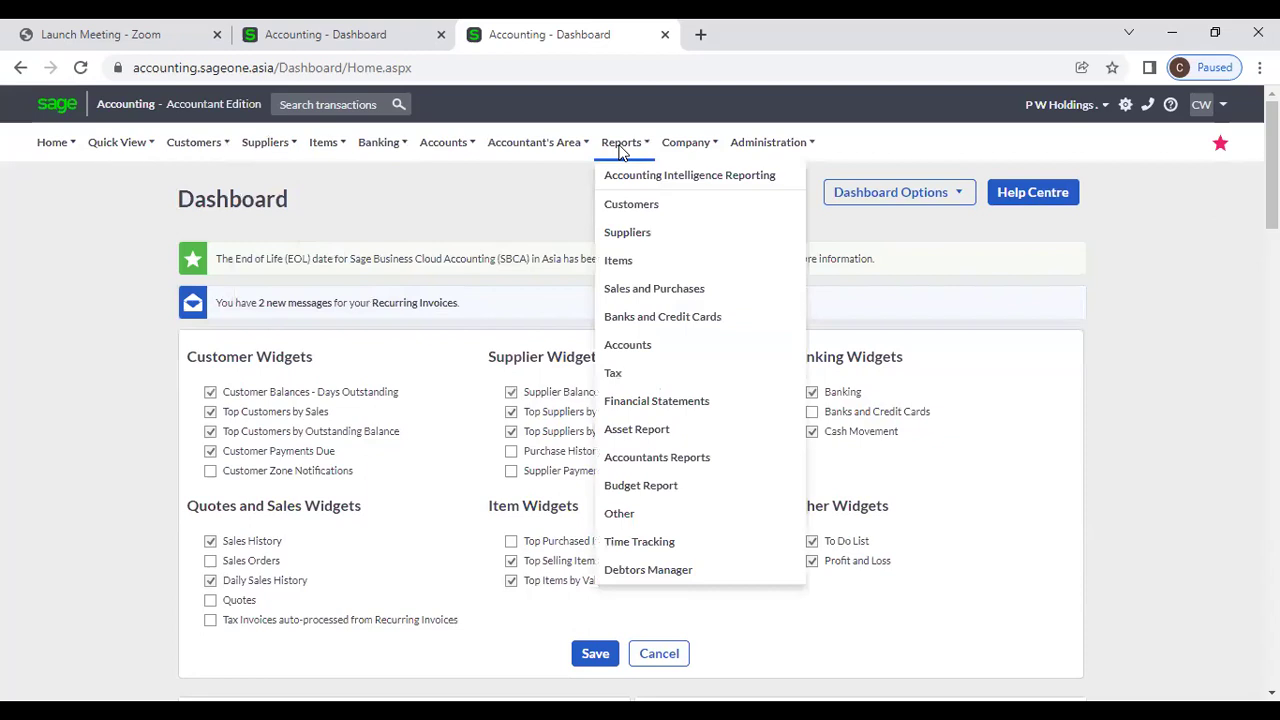
mouse_move(671, 152)
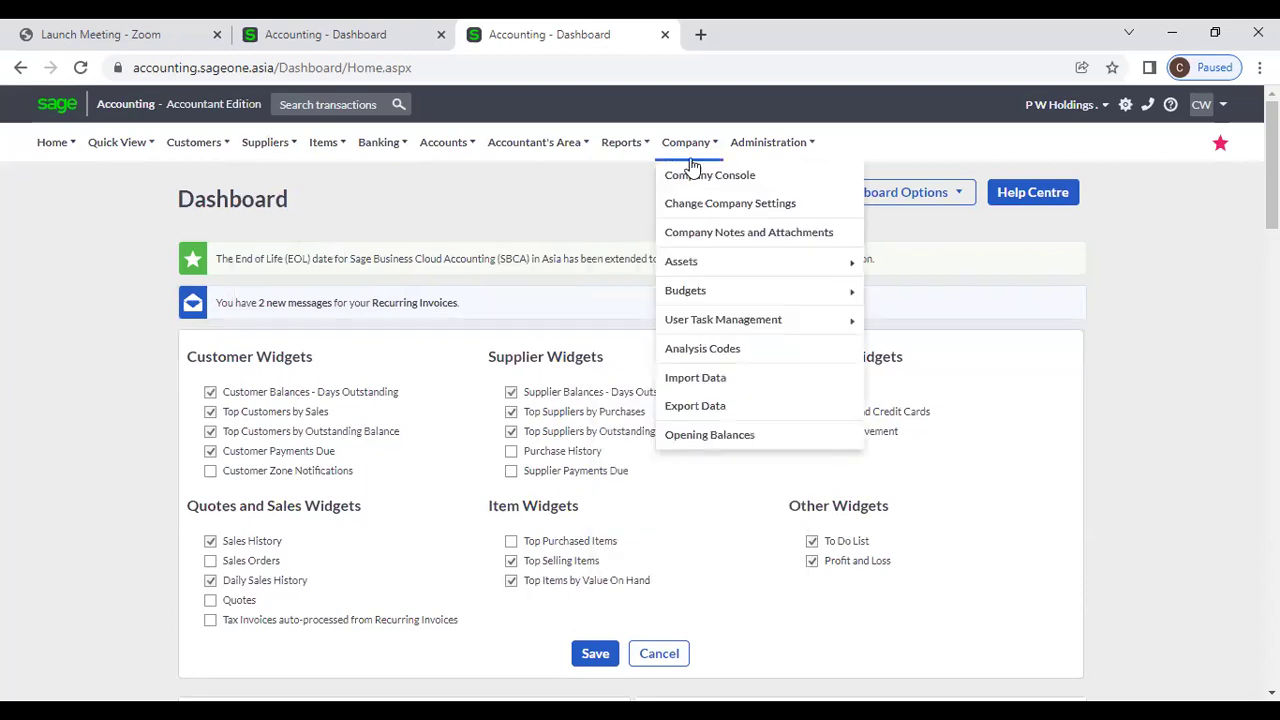
mouse_move(749, 273)
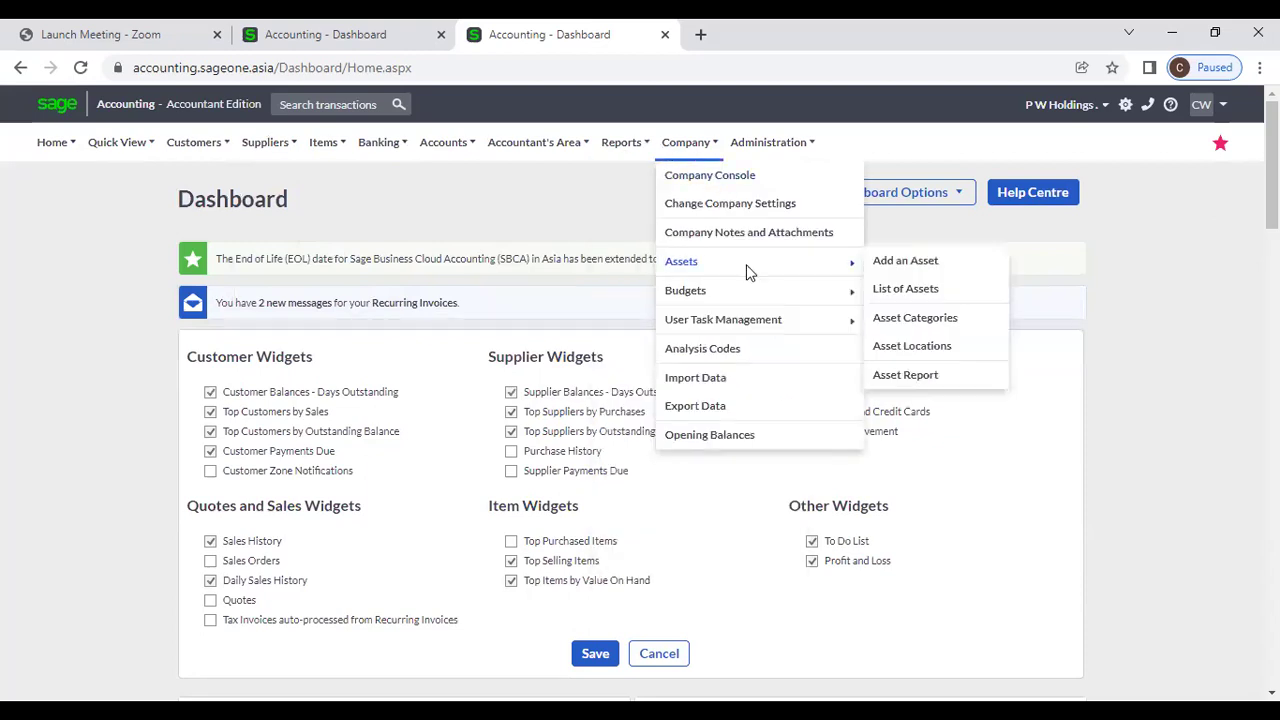
mouse_move(764, 300)
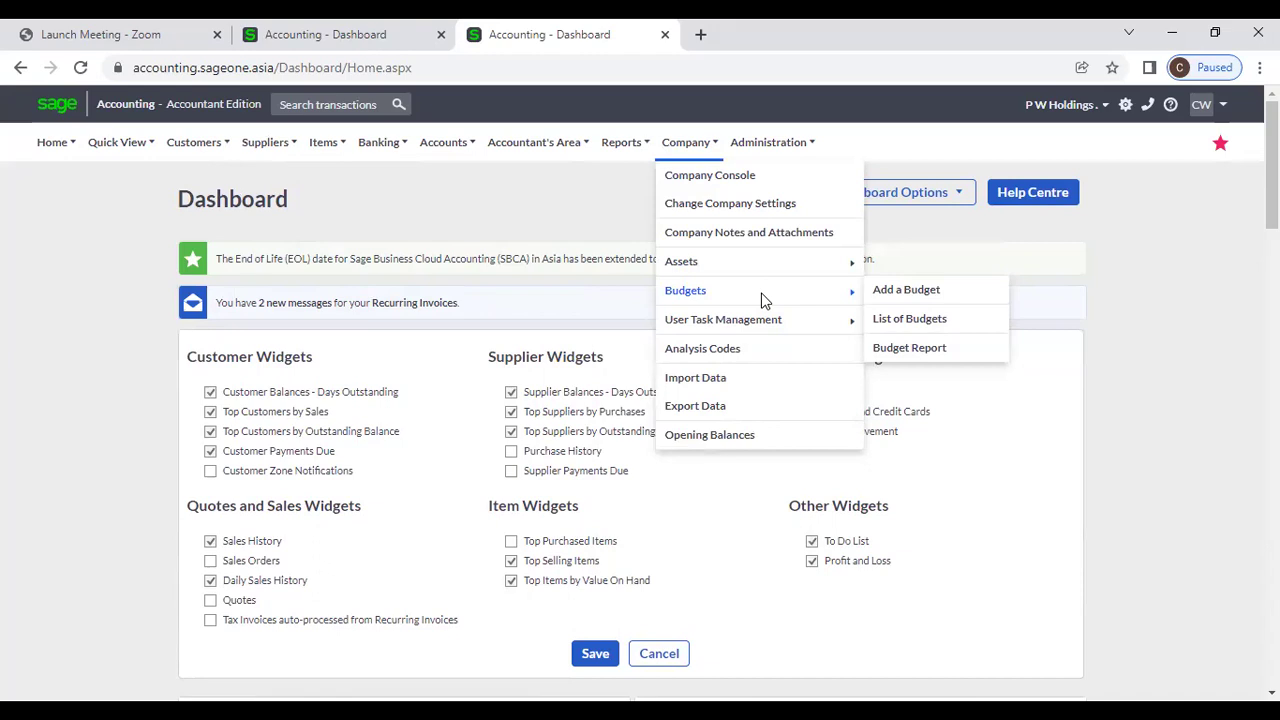
Open Analysis Codes and view the Job, Area and Department code categories.
click(757, 353)
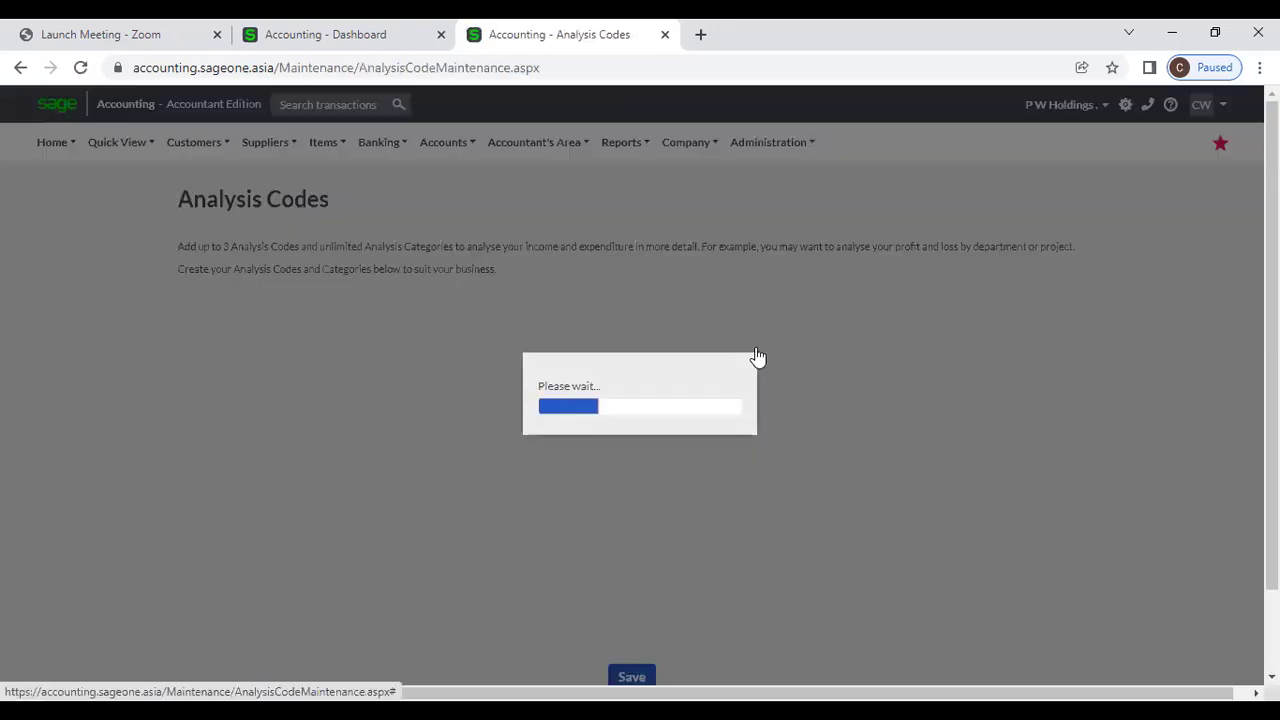
click(224, 330)
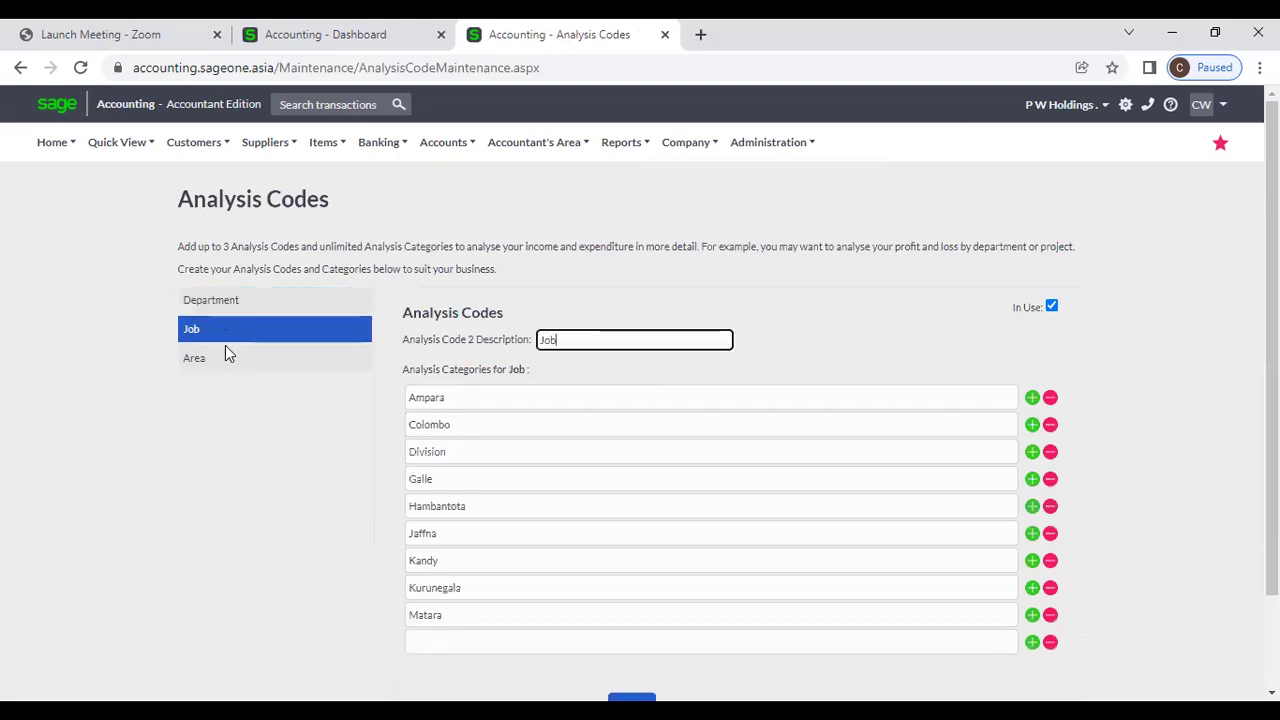
click(223, 313)
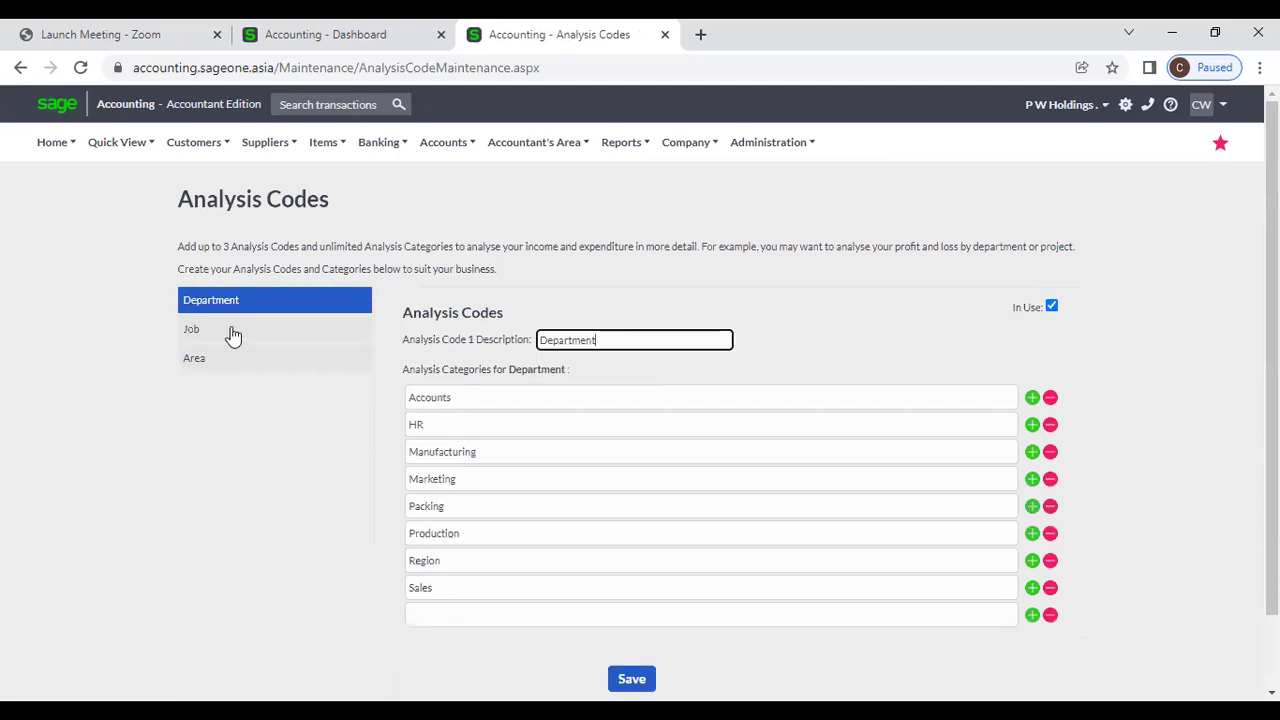
click(240, 361)
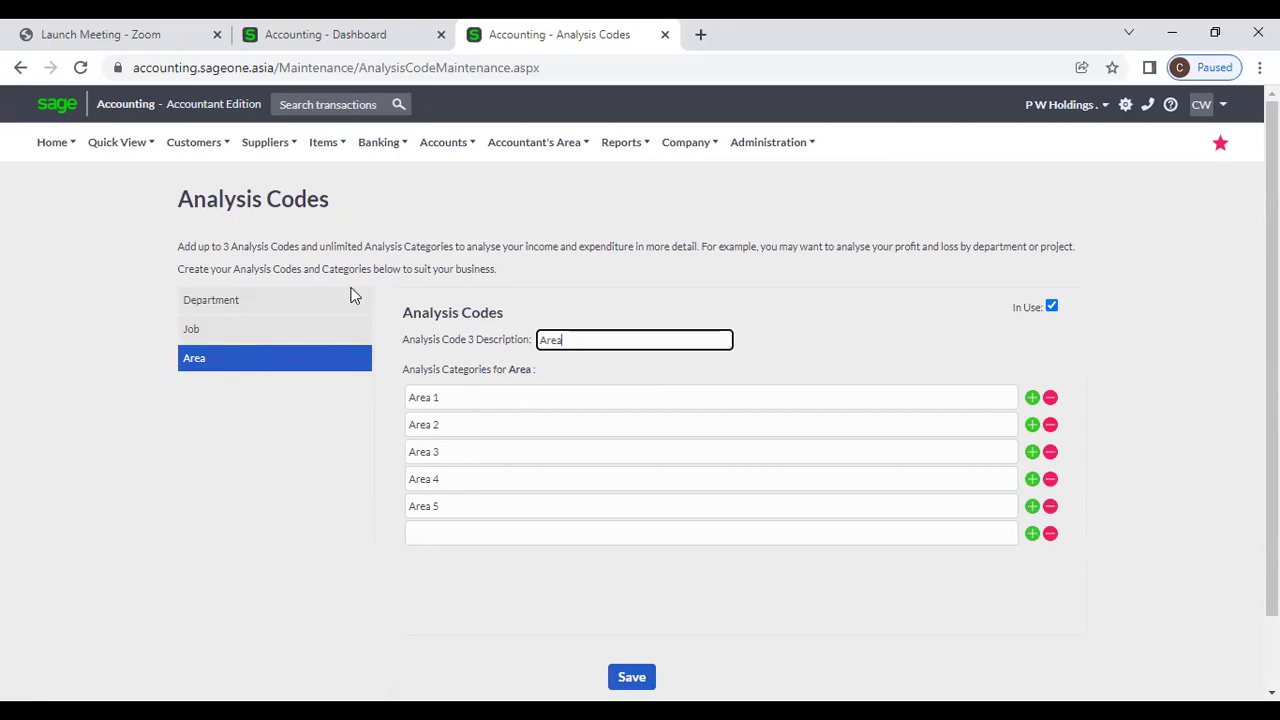
click(340, 299)
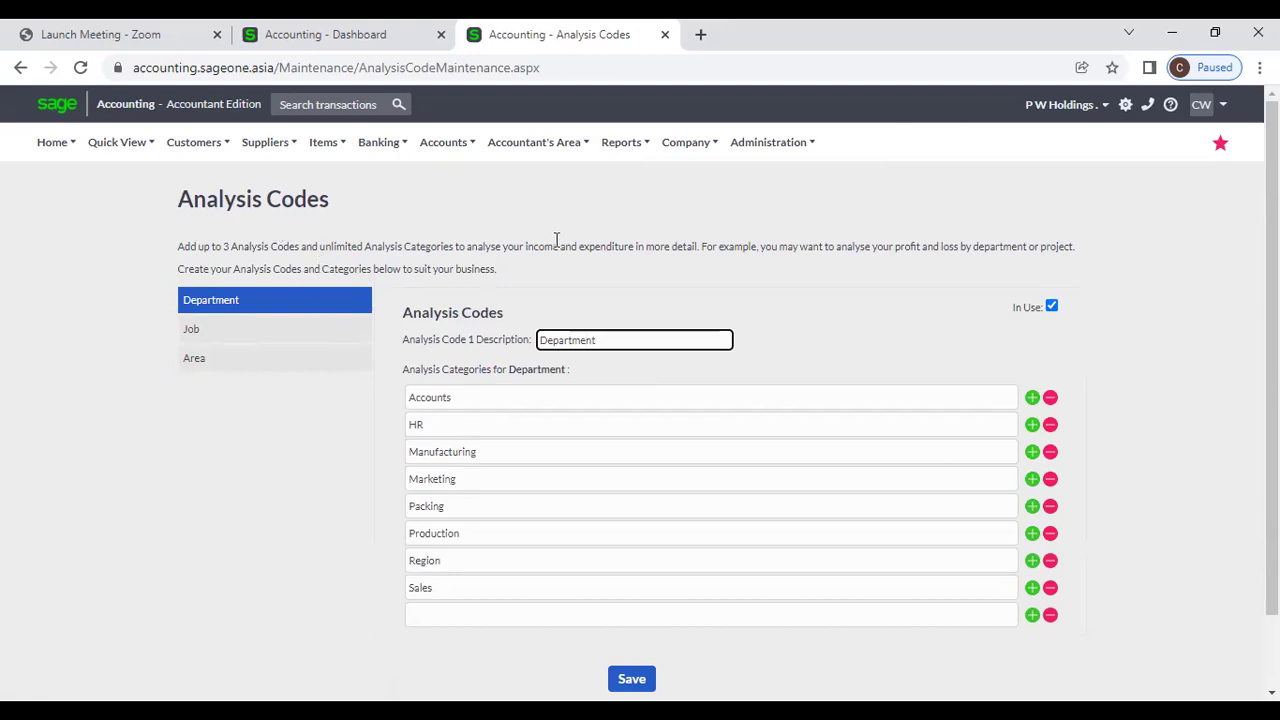
click(685, 158)
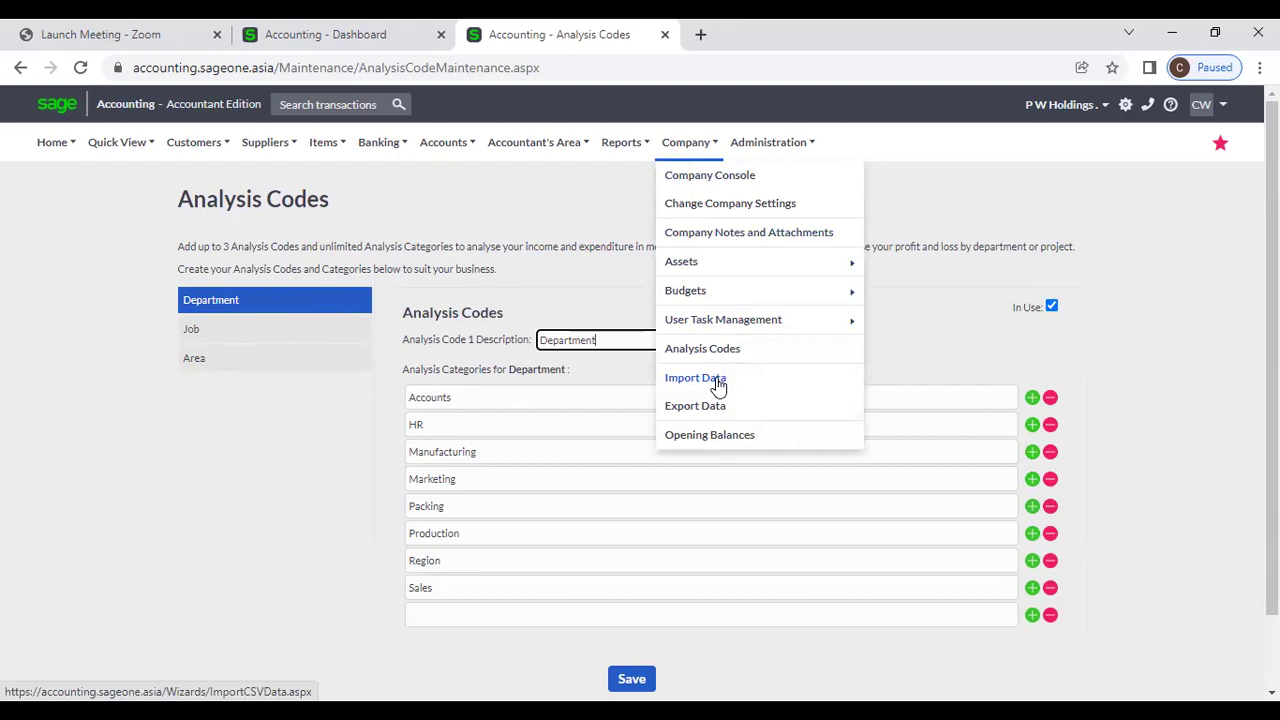
Go to Administration > Control User Access and open the Quantity Surveyor's permissions.
click(755, 142)
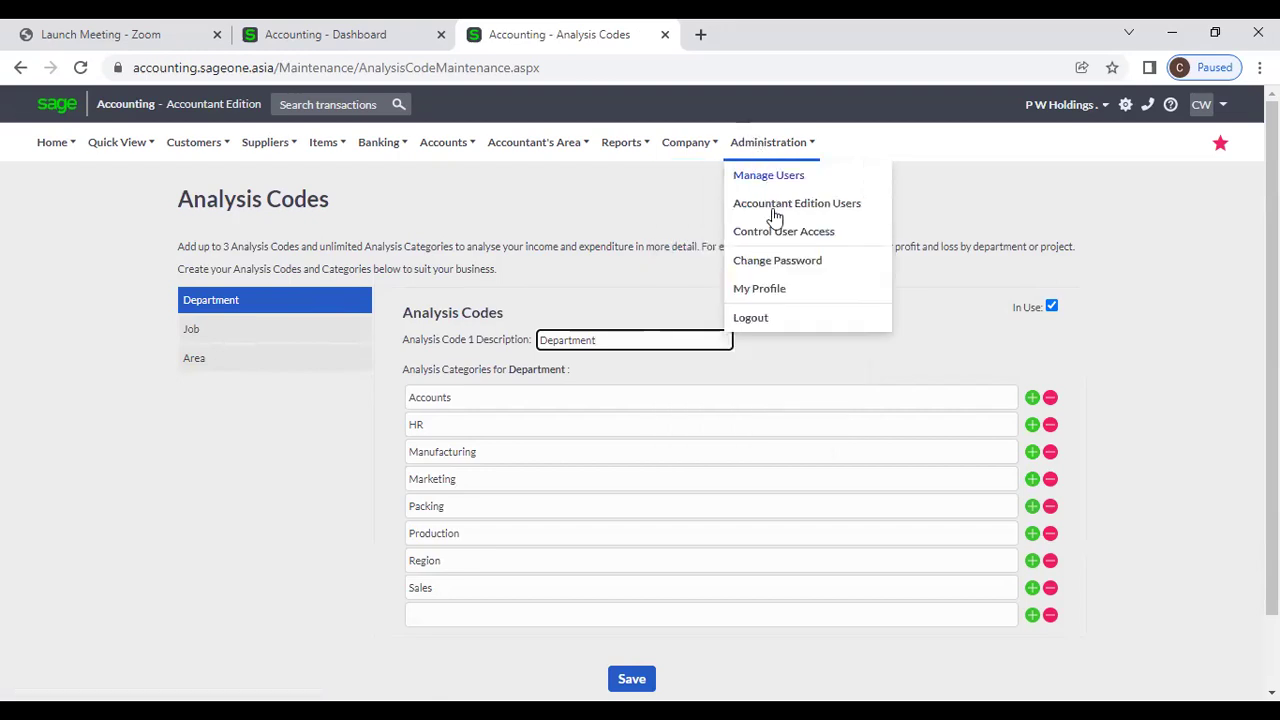
click(815, 241)
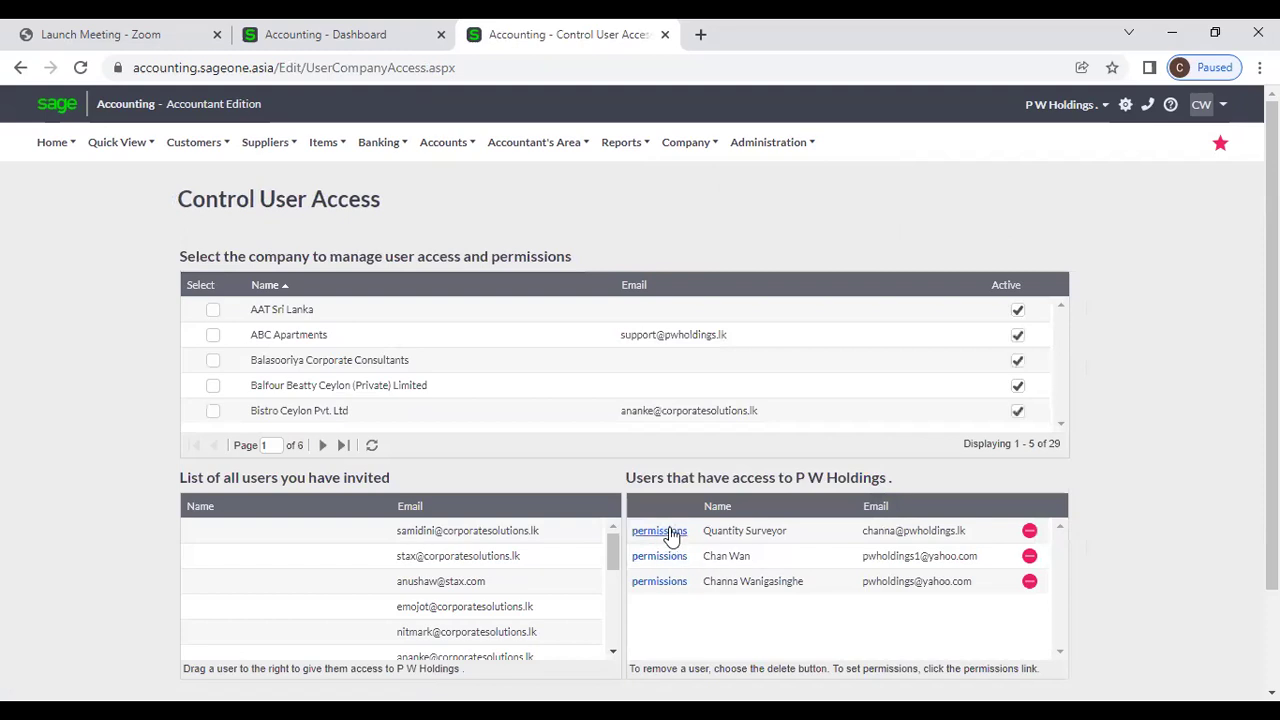
click(670, 537)
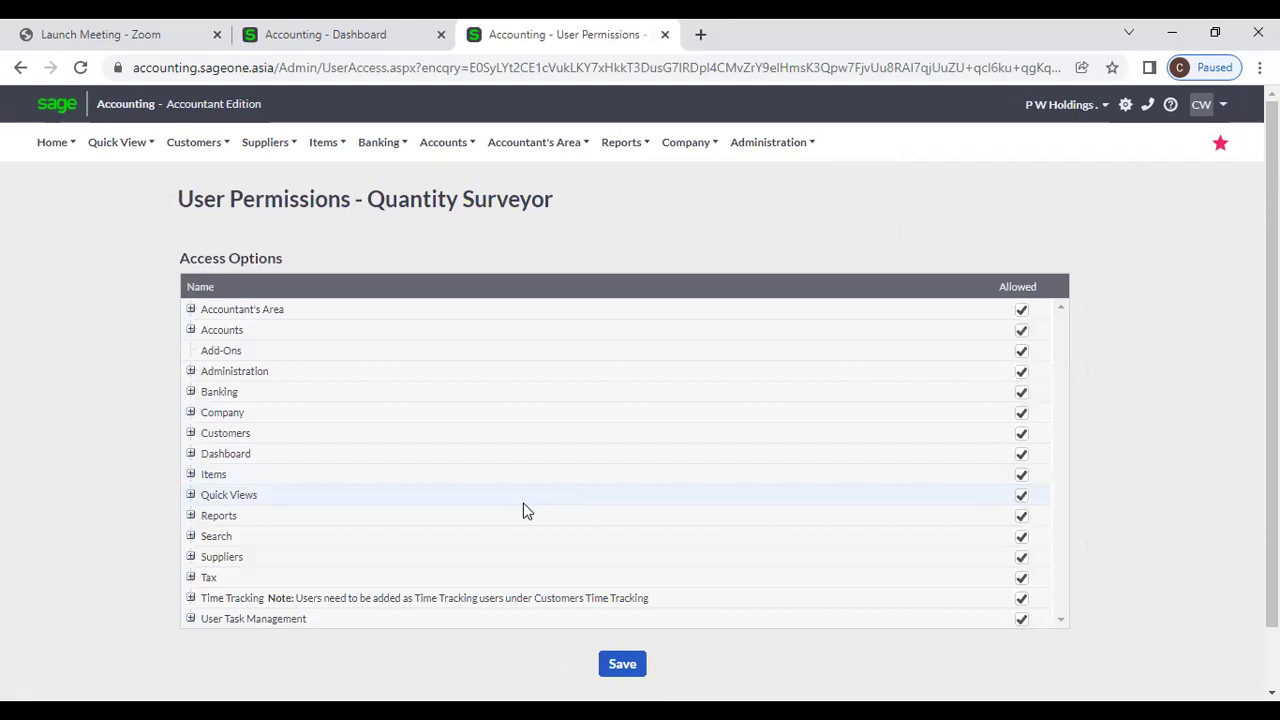
click(190, 434)
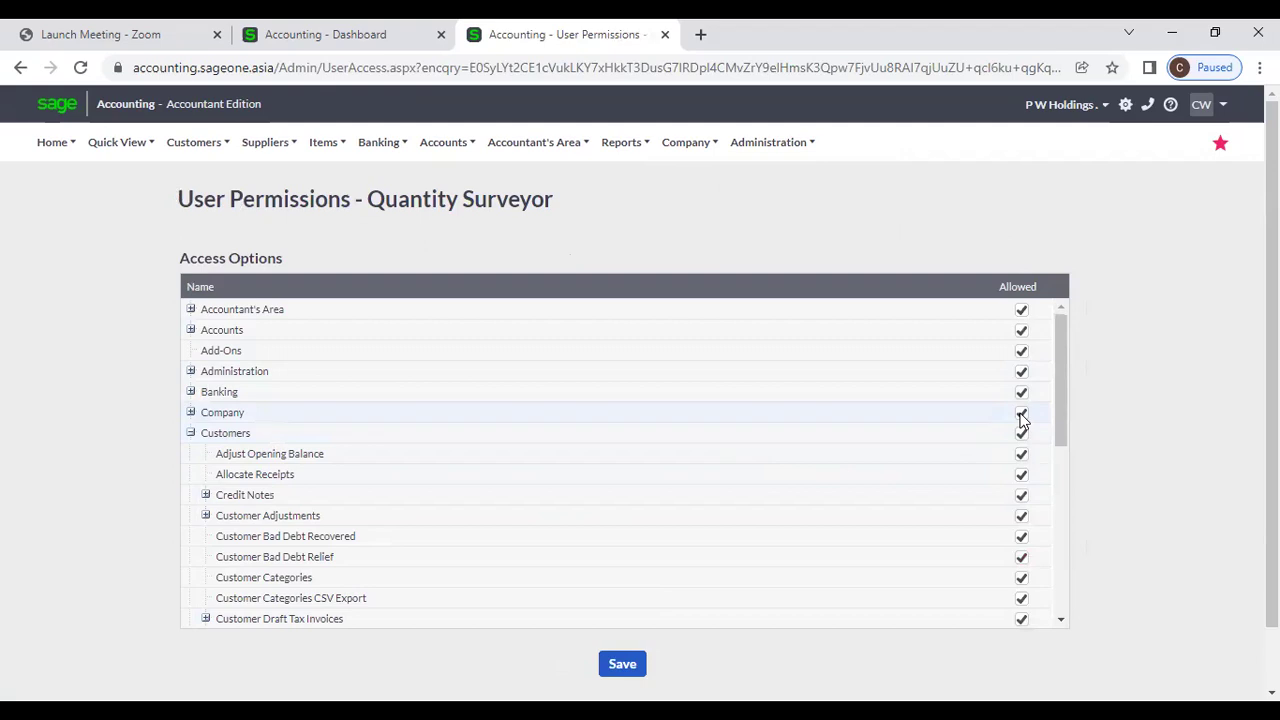
click(191, 437)
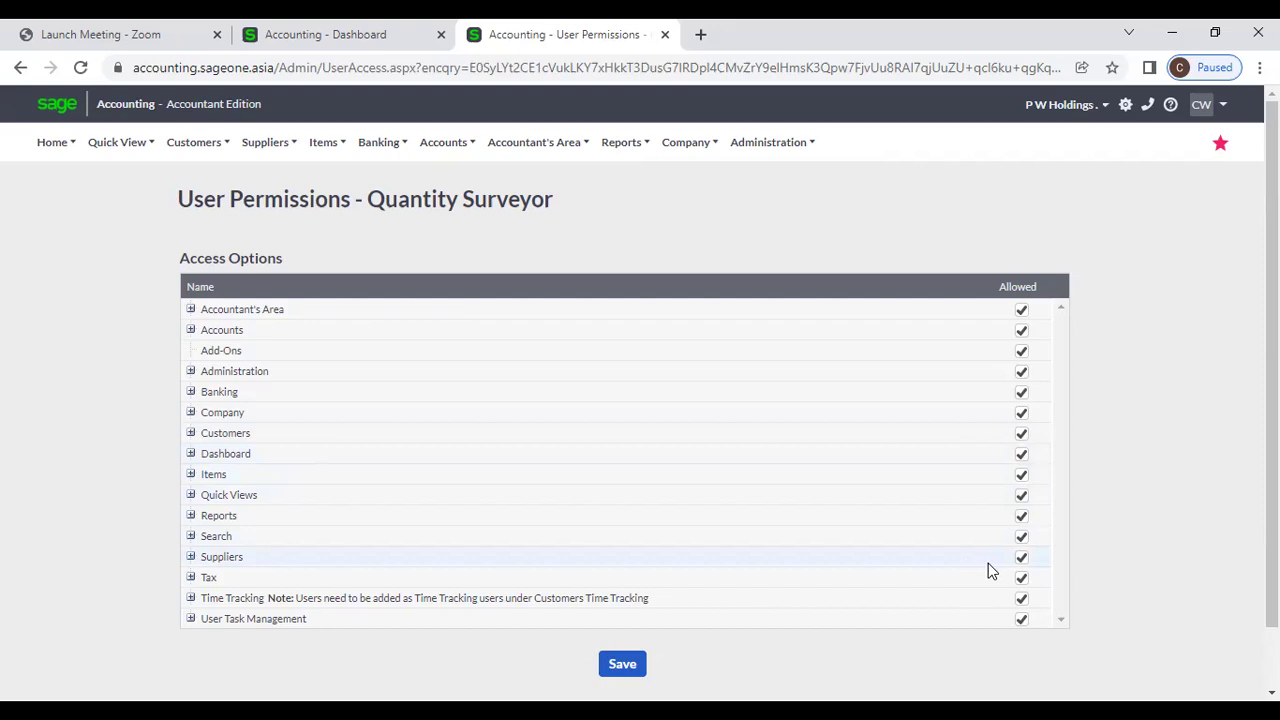
click(1021, 518)
click(1021, 517)
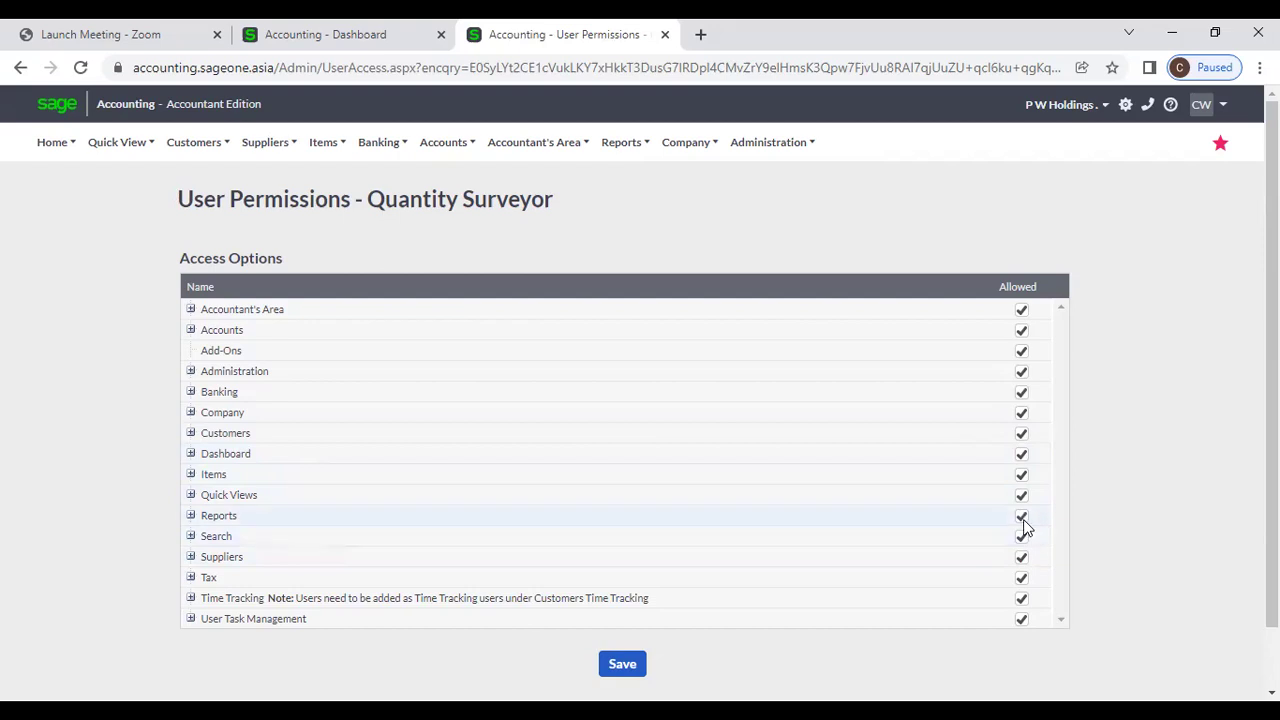
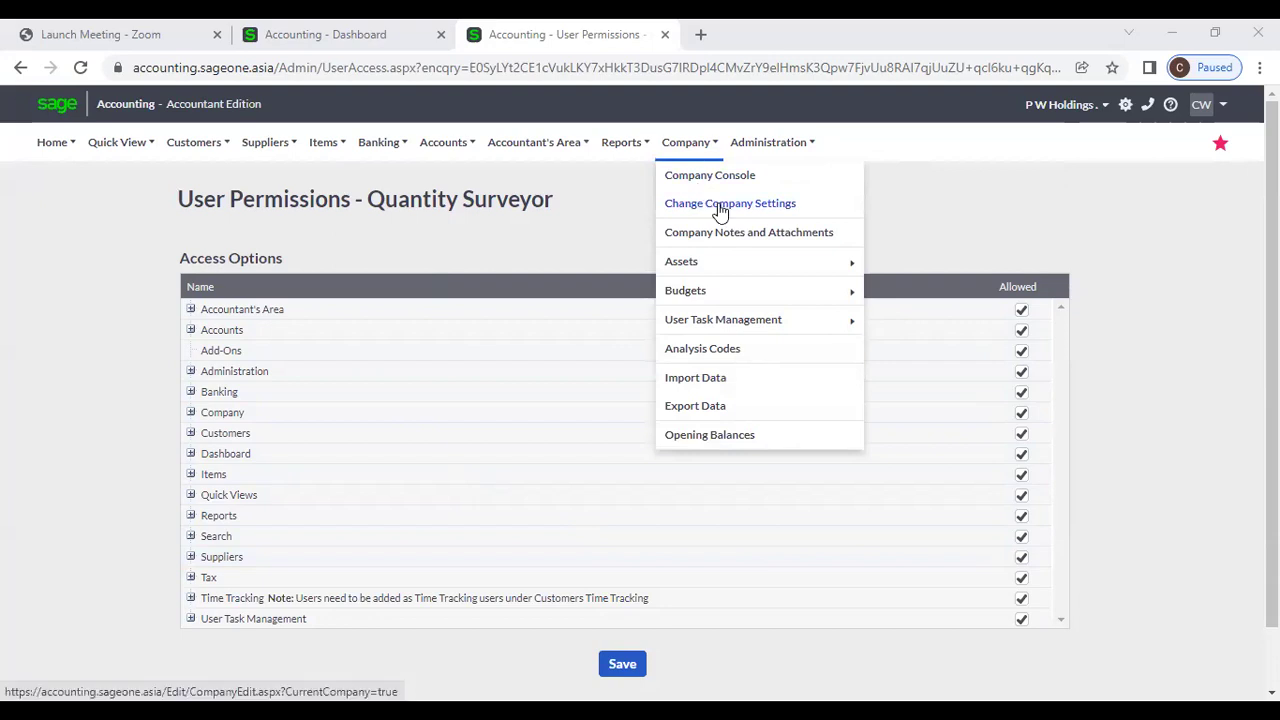
Choose Change Company Settings from the Company menu to view the company details.
click(719, 205)
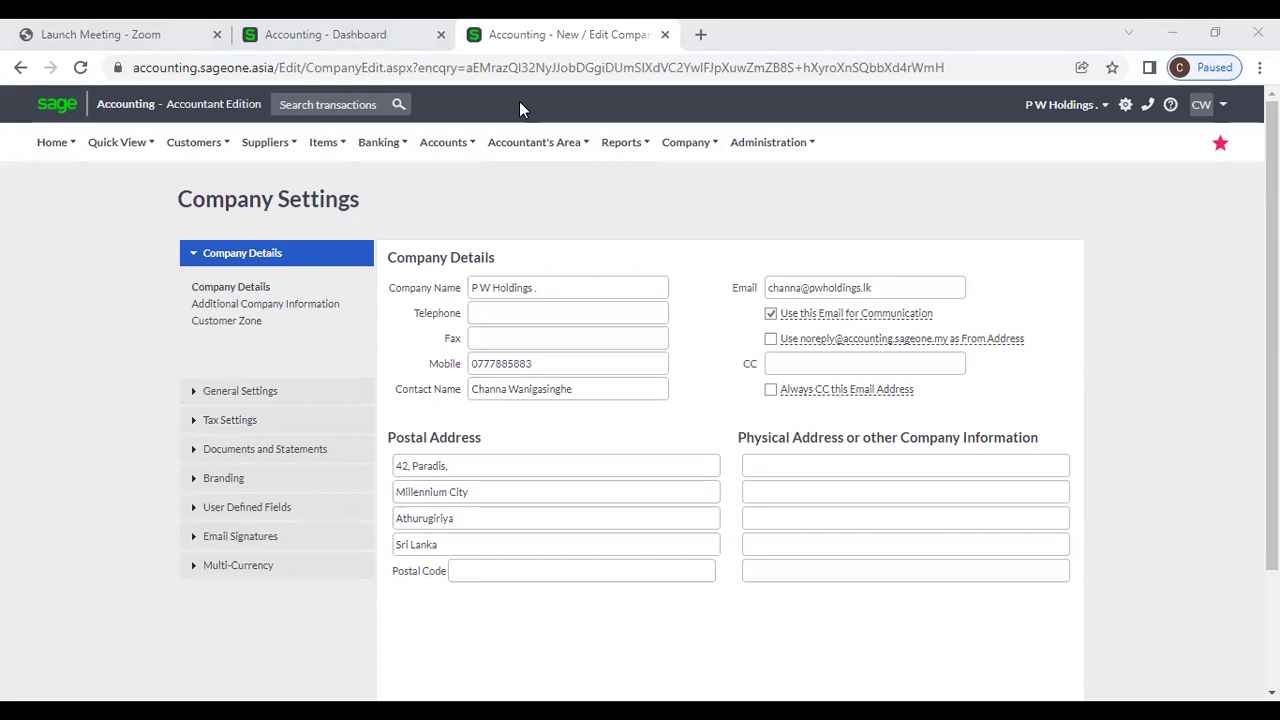
click(696, 207)
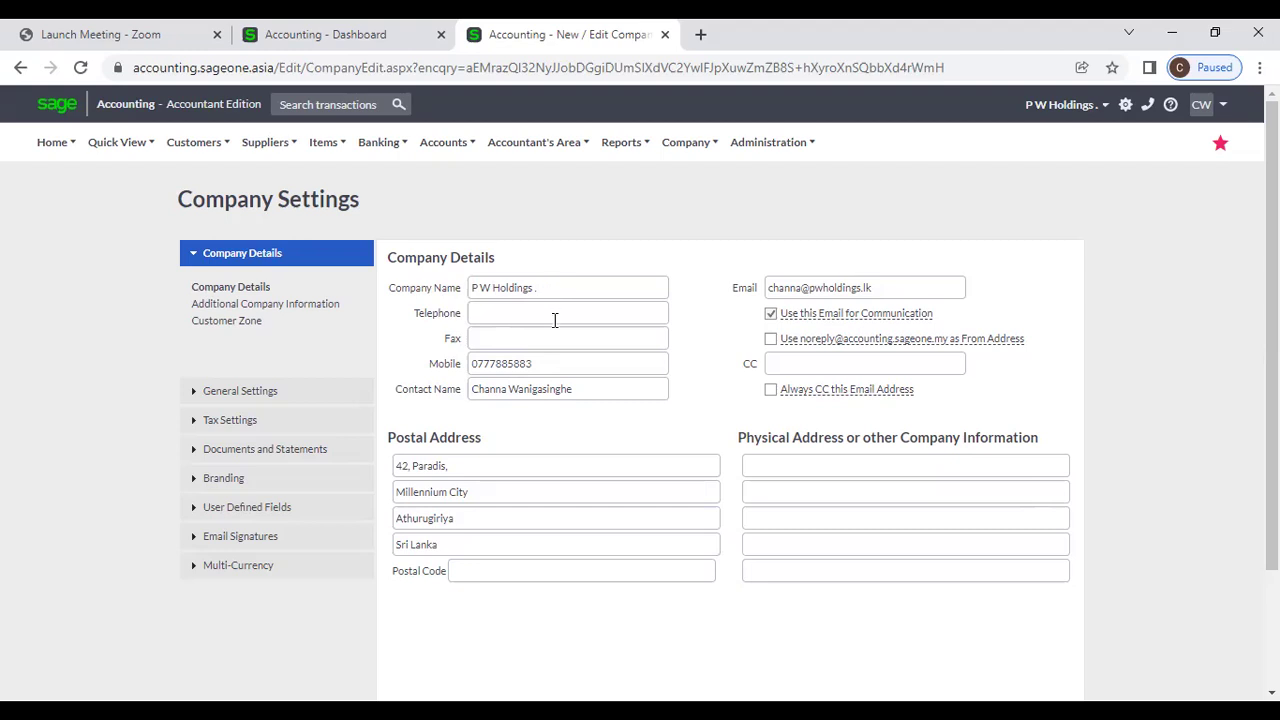
click(612, 315)
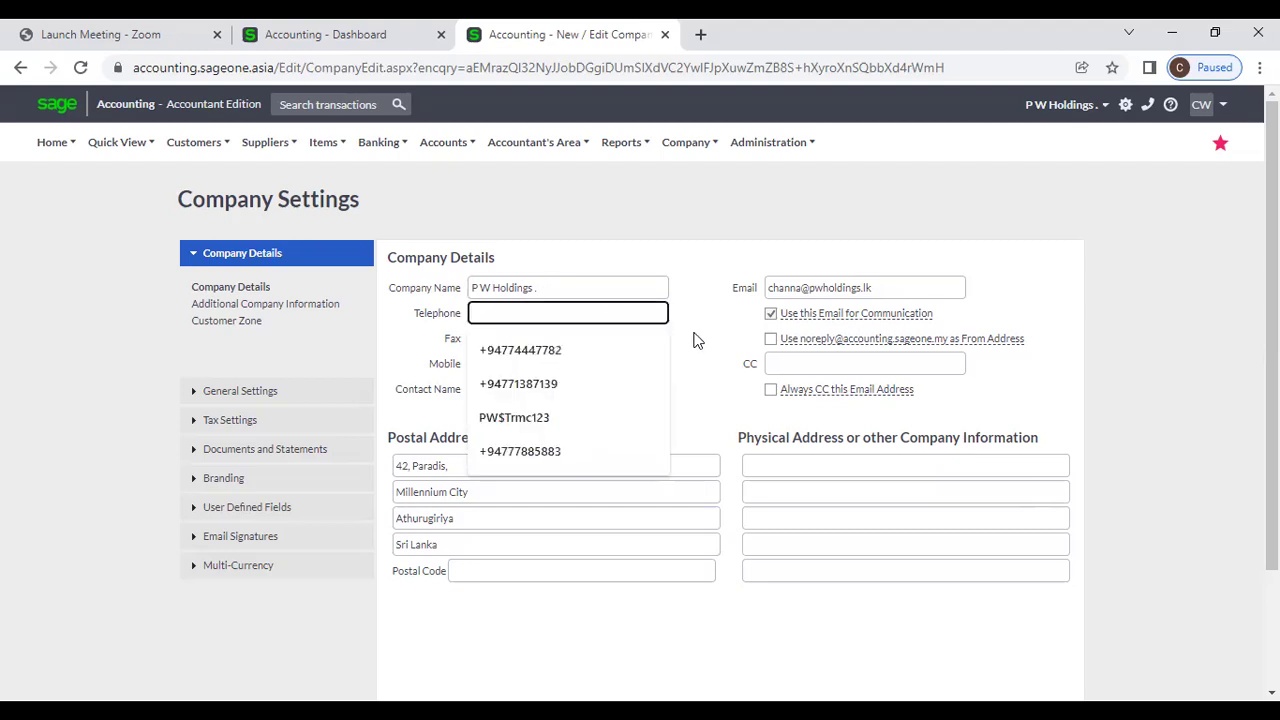
click(681, 342)
click(581, 336)
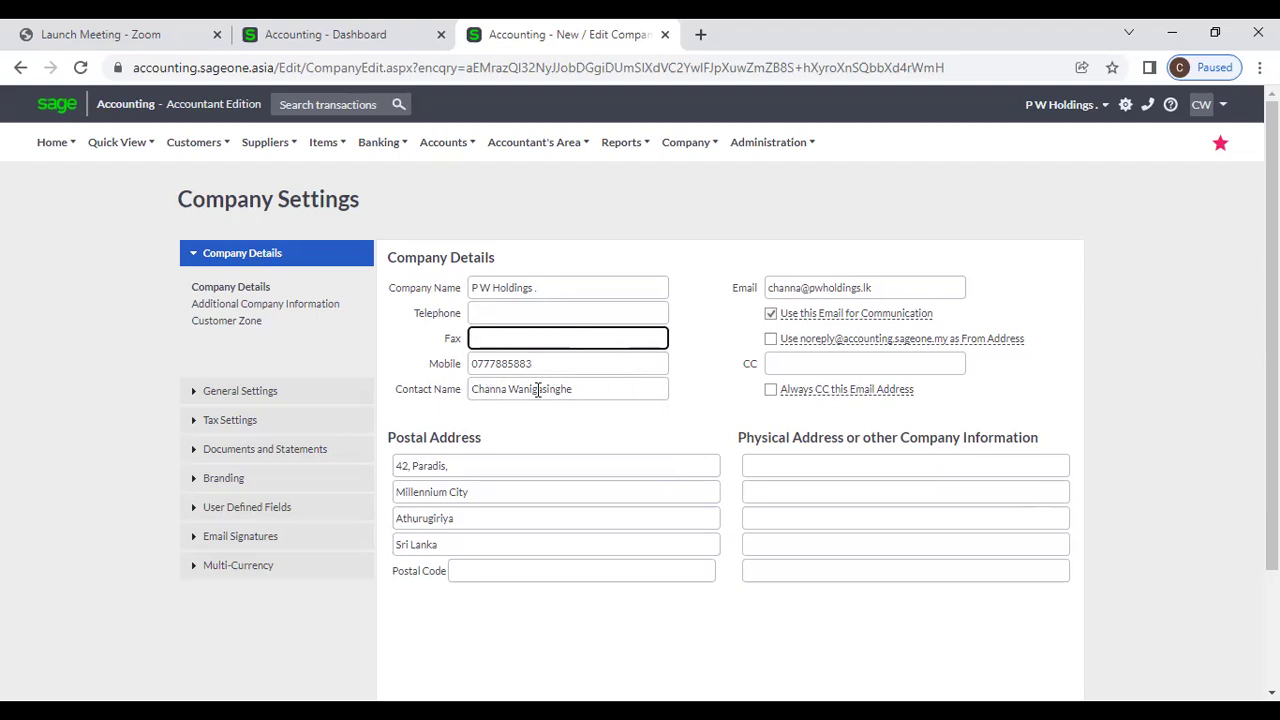
click(630, 434)
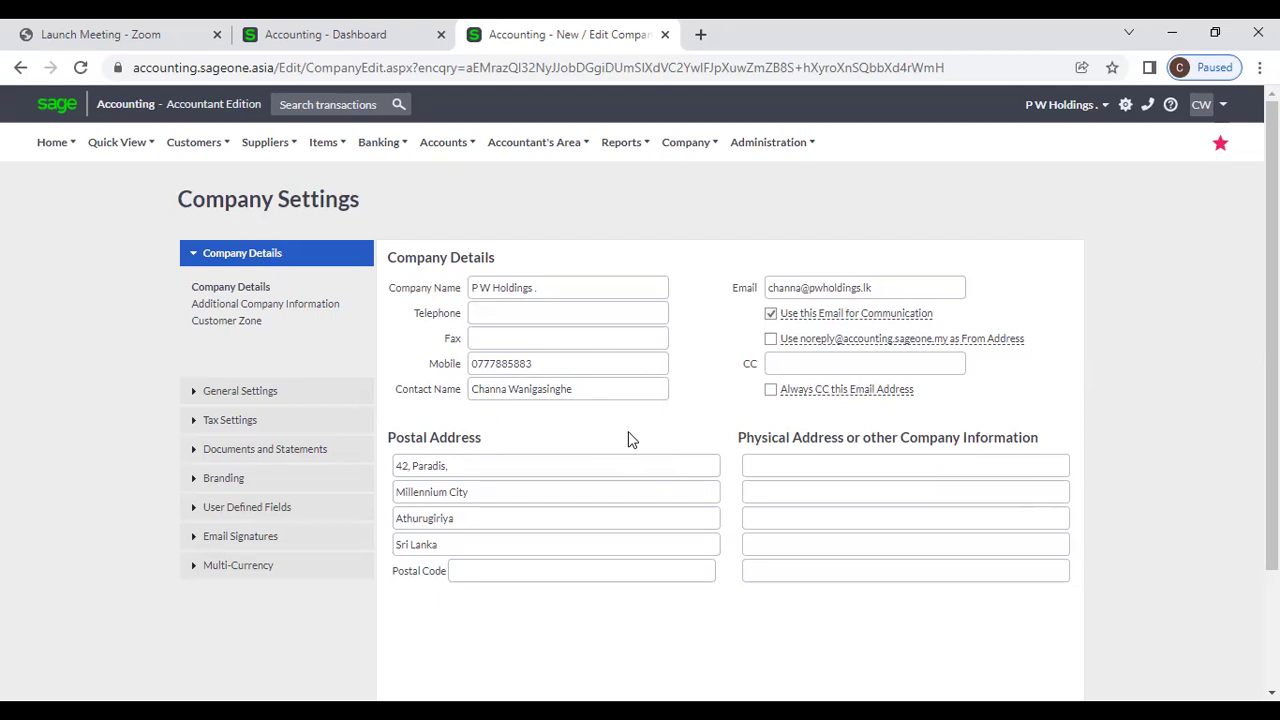
click(680, 155)
Switch to the other company's dashboard tab and open its Change Company Settings page.
click(330, 36)
scroll(673, 137, up, 1)
mouse_move(673, 140)
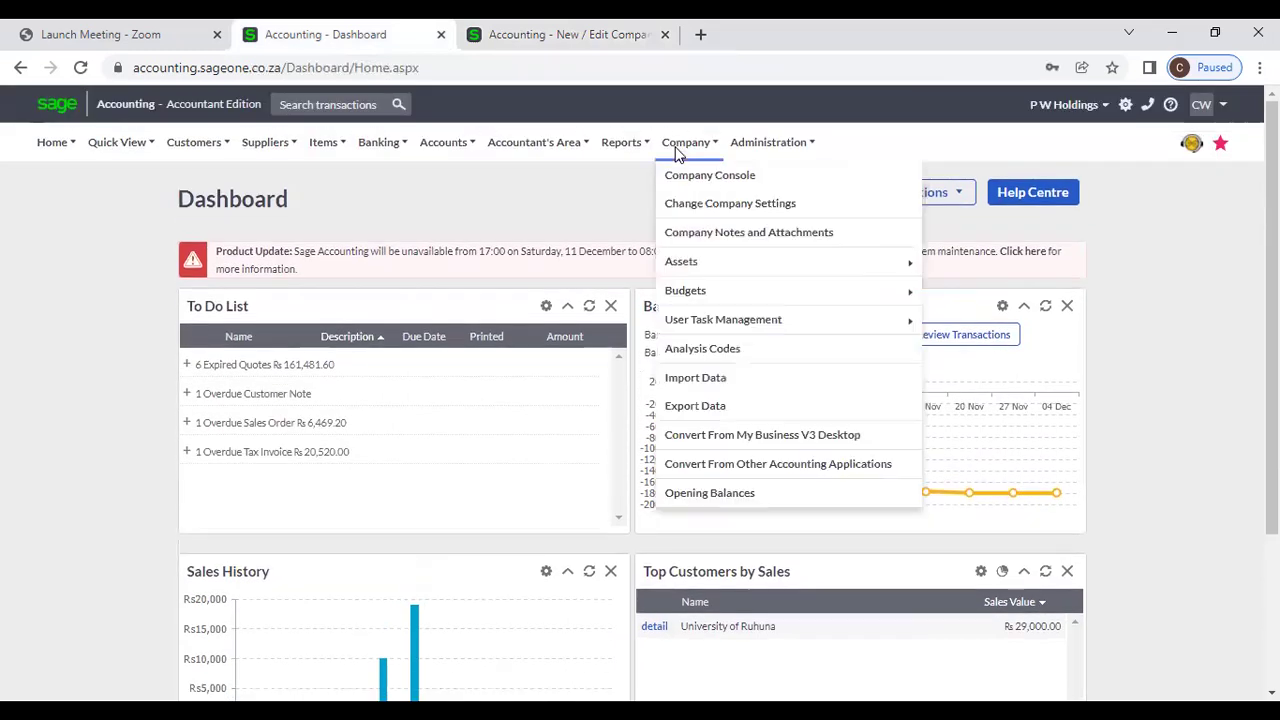
click(694, 205)
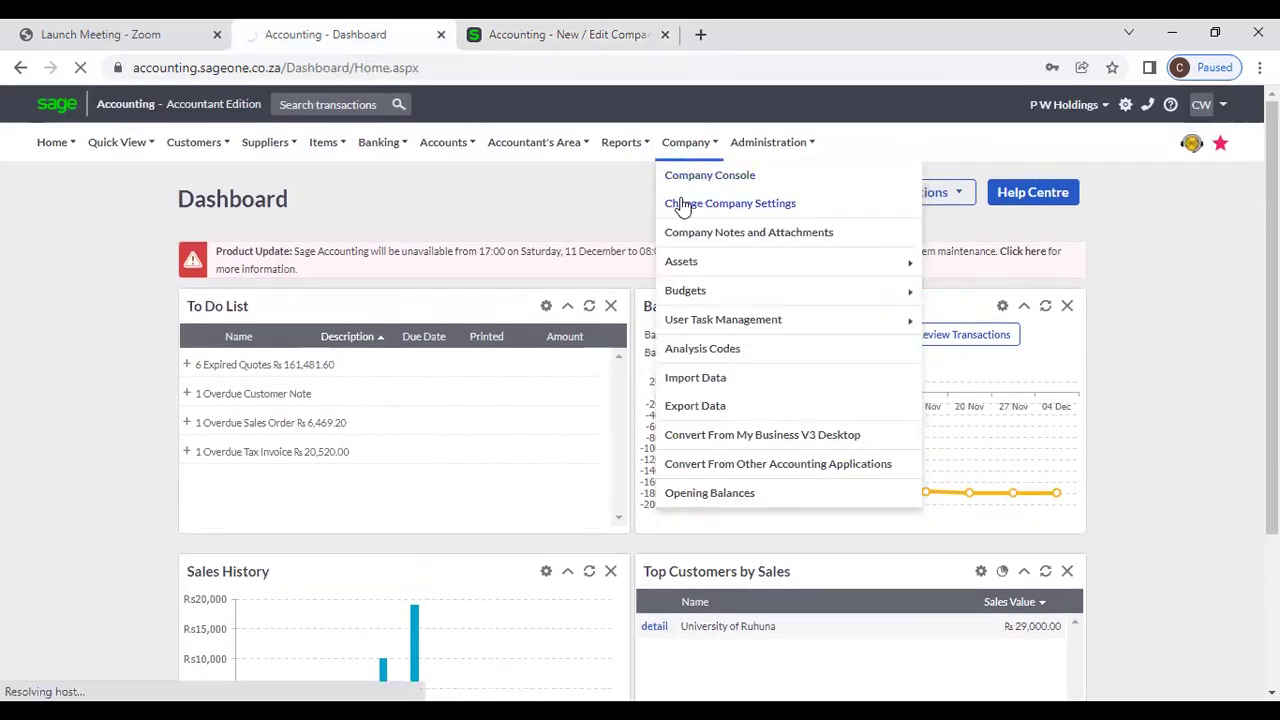
mouse_move(268, 142)
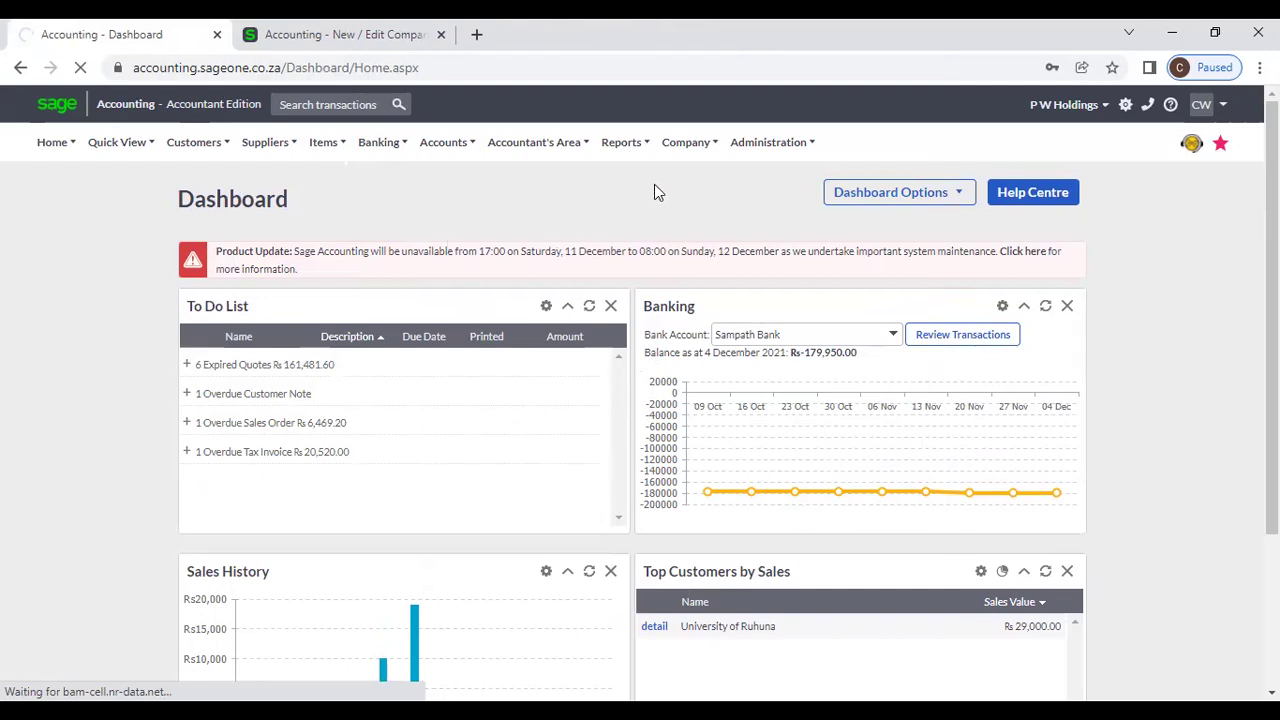
mouse_move(686, 142)
click(688, 203)
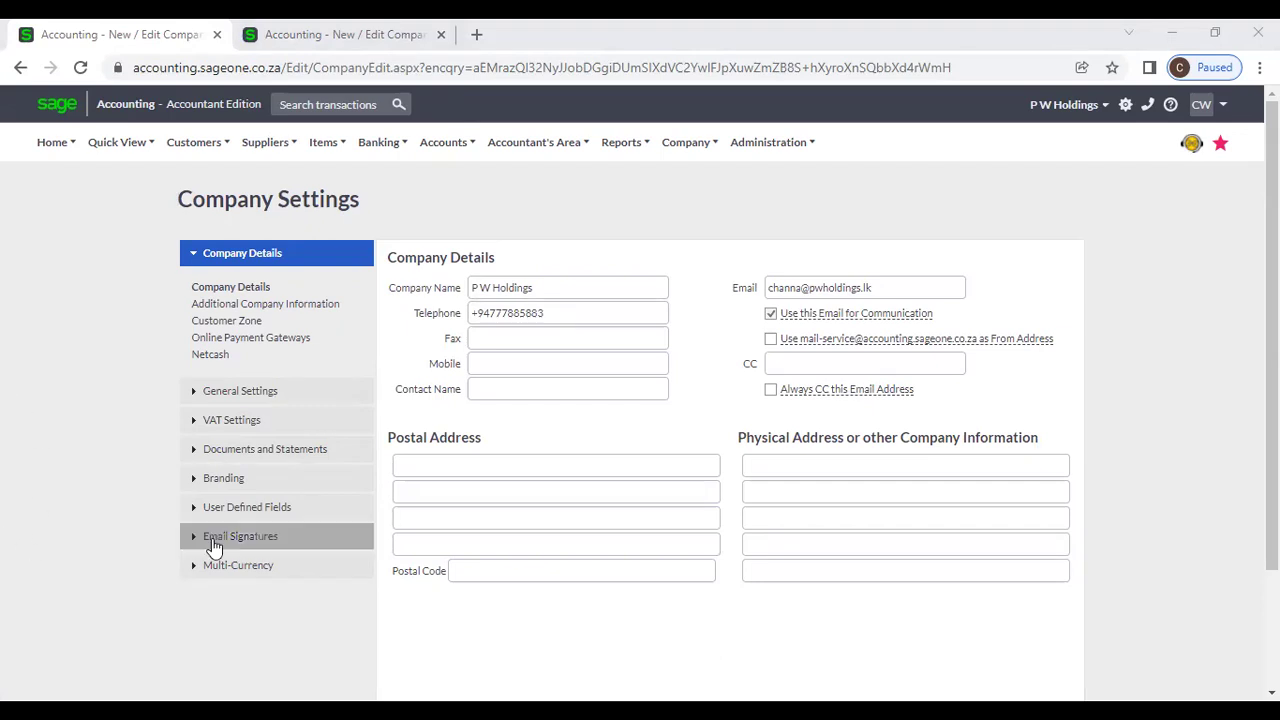
Glance at the banking options, then return to the P W Holdings Company Settings tab.
click(400, 145)
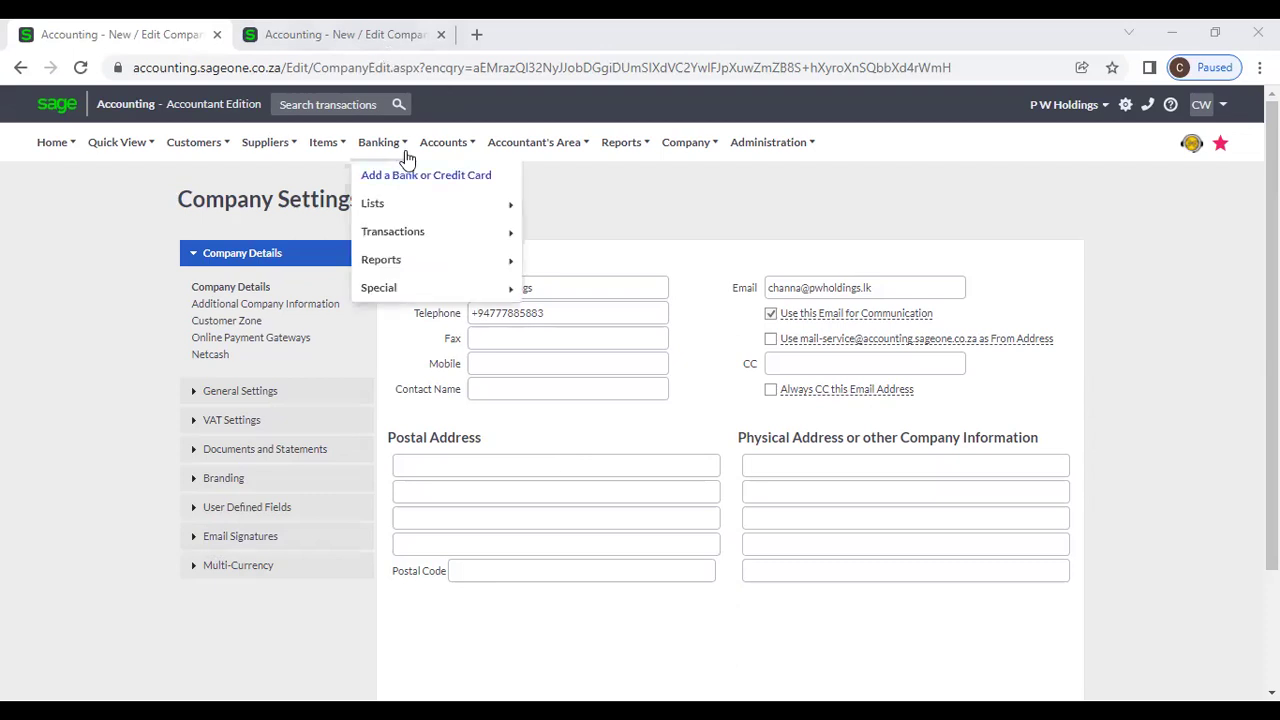
click(306, 40)
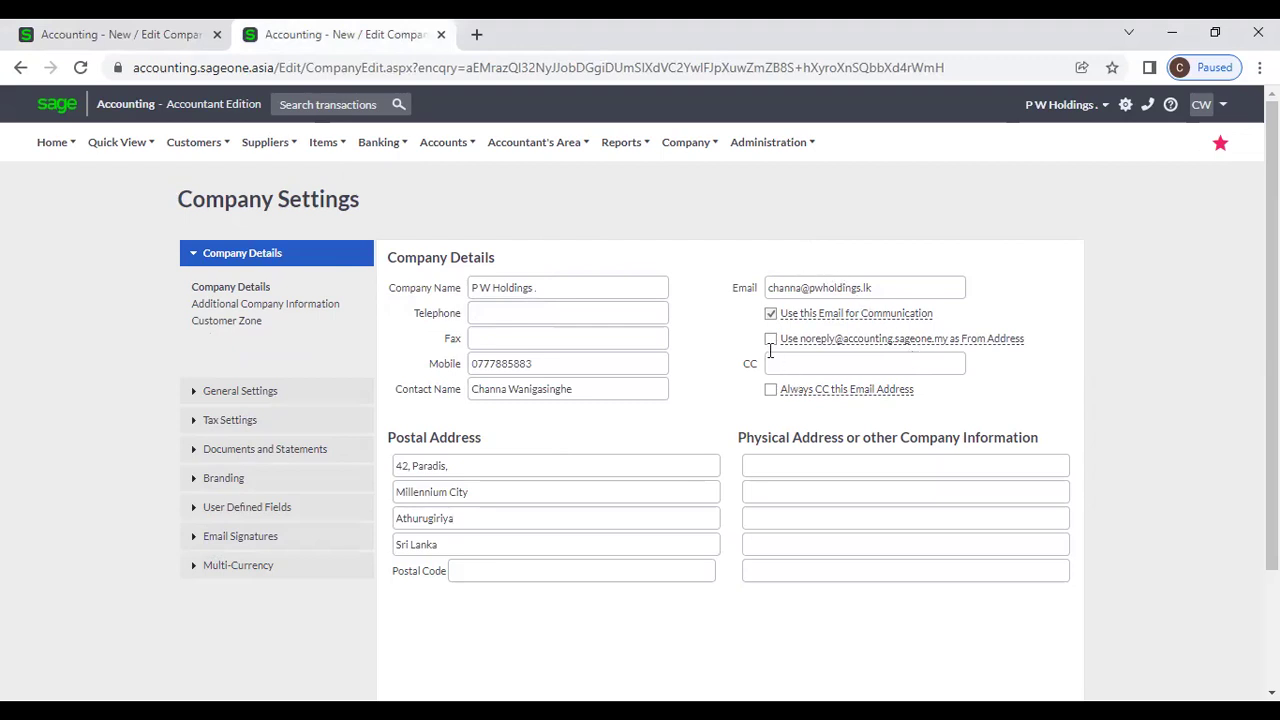
mouse_move(850, 313)
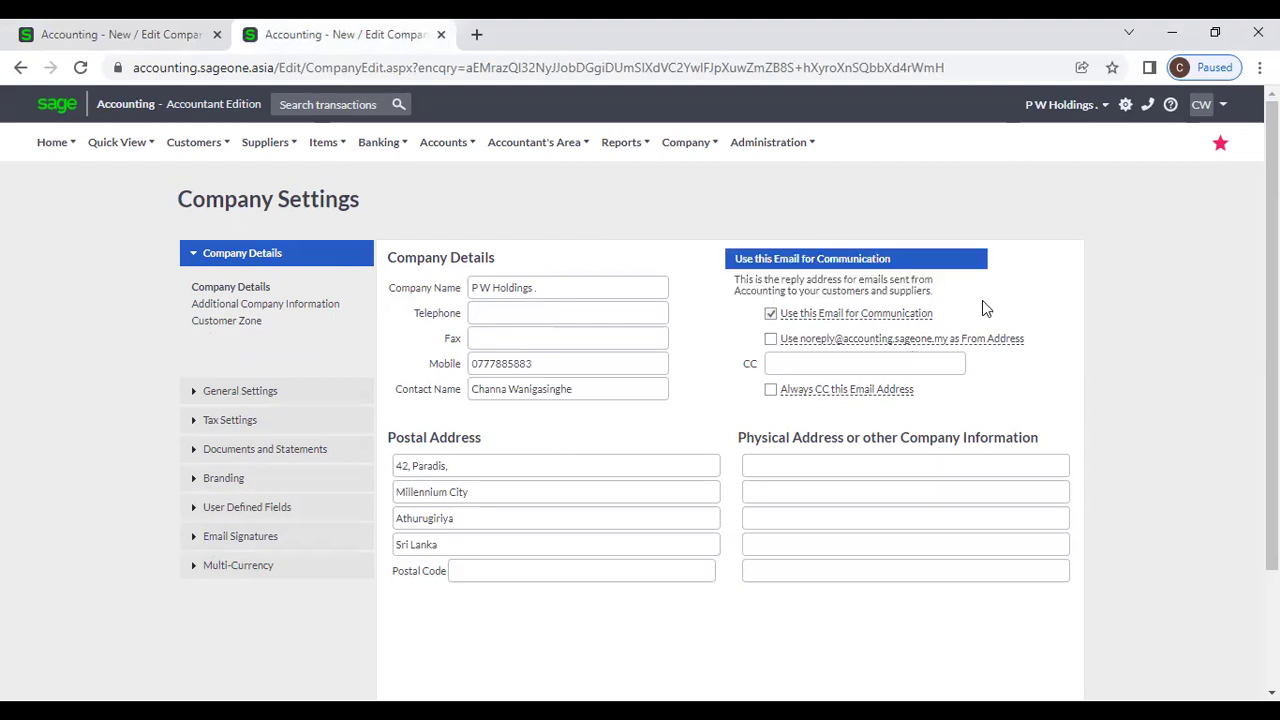
Tick and untick the noreply From Address box, then duplicate the settings tab.
click(771, 342)
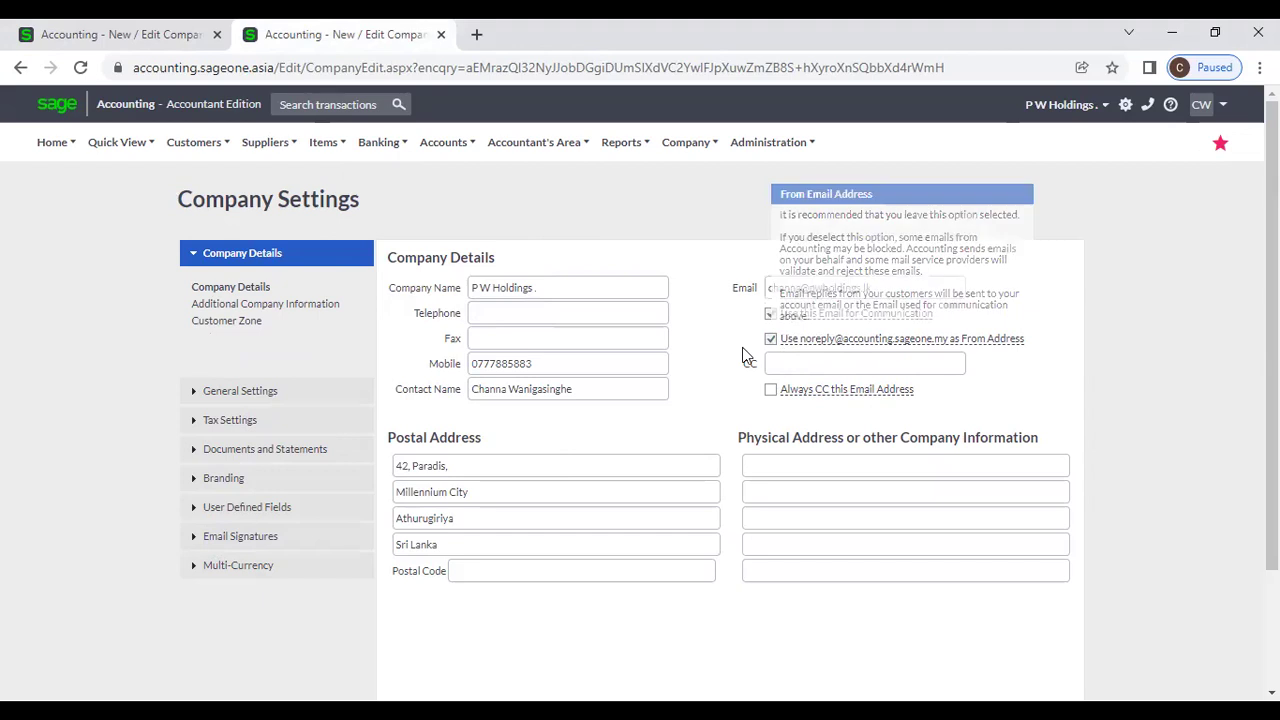
click(771, 341)
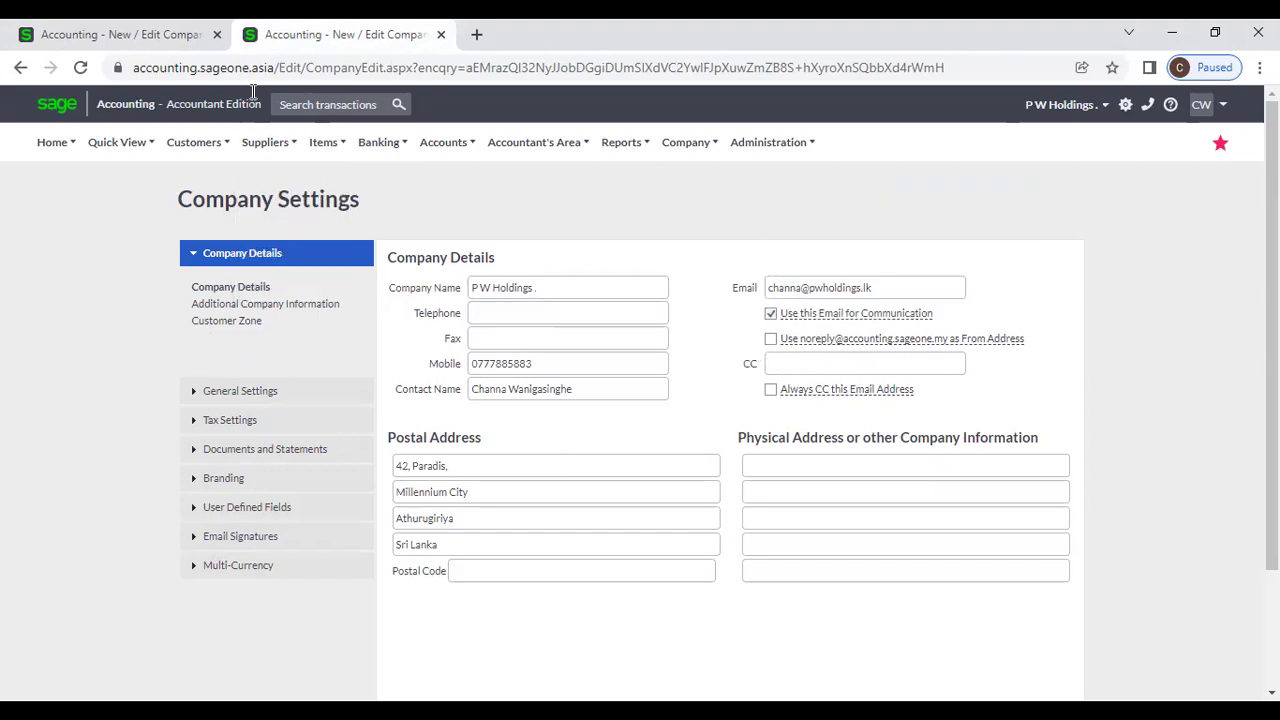
right_click(311, 33)
click(355, 168)
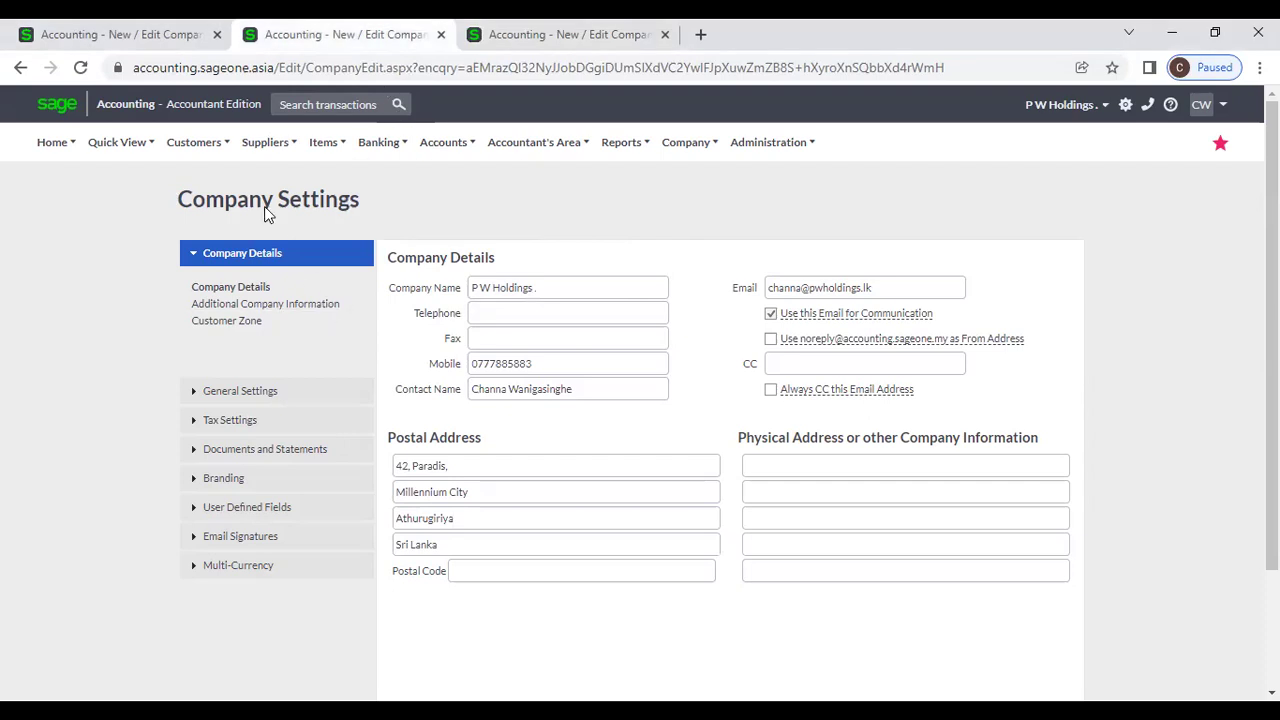
In Customer Tax Invoices, choose Email from invoice INV0002619's Actions dropdown.
click(195, 142)
mouse_move(215, 231)
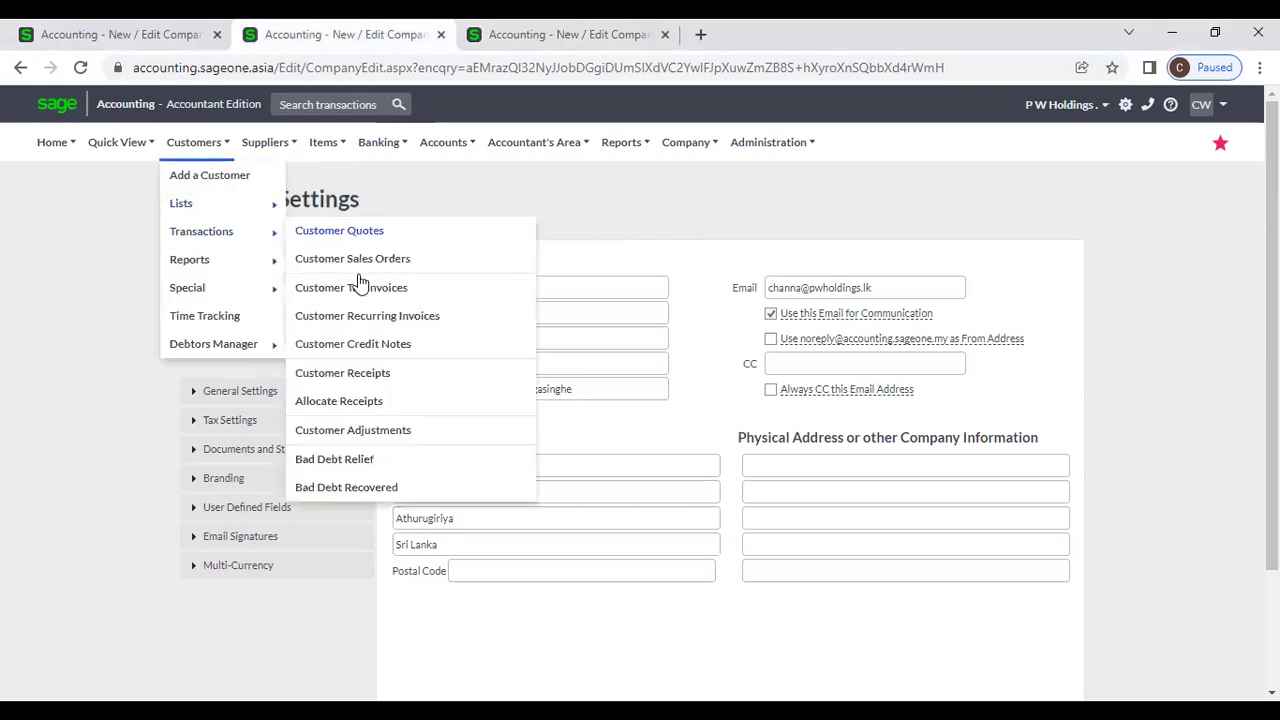
click(428, 368)
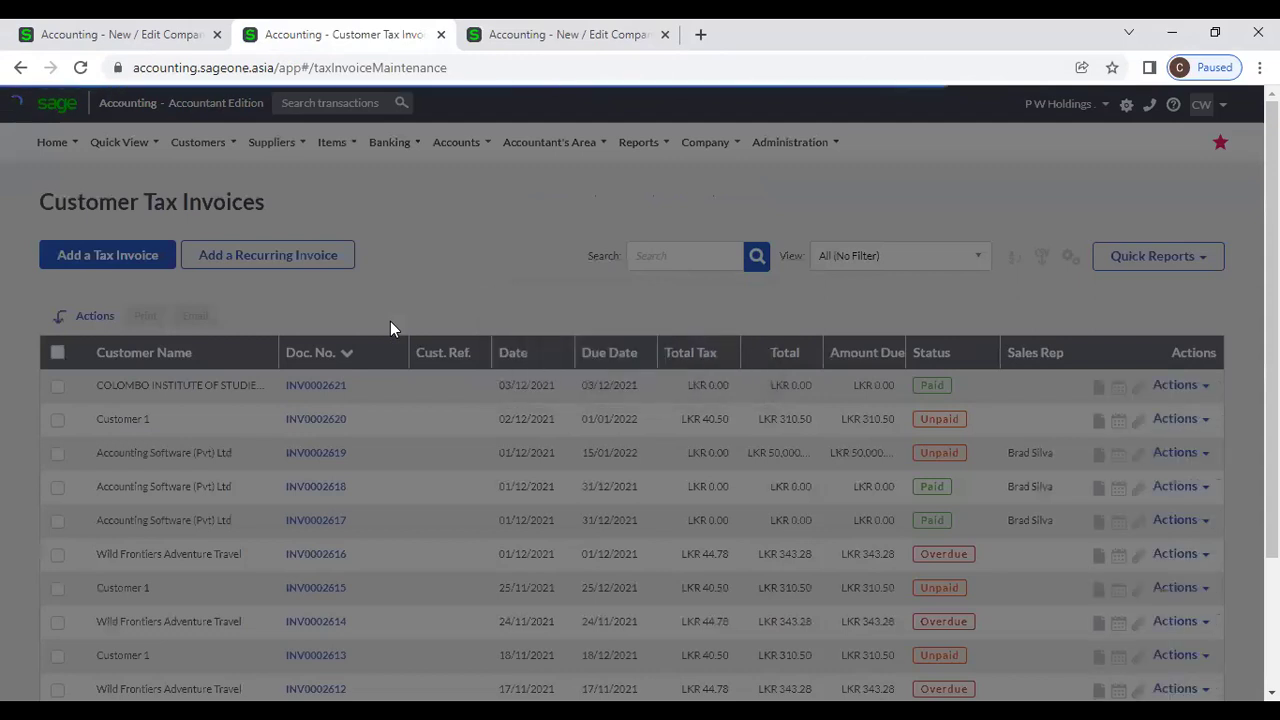
scroll(394, 341, down, 2)
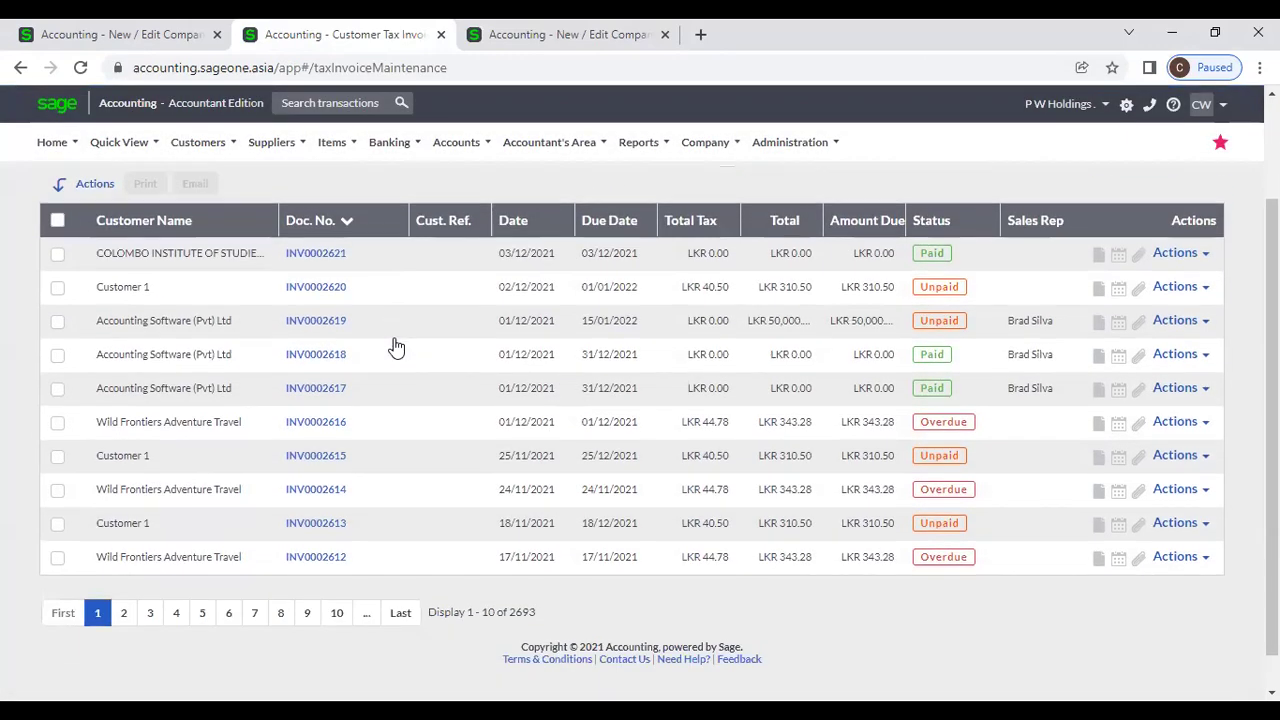
scroll(394, 345, down, 1)
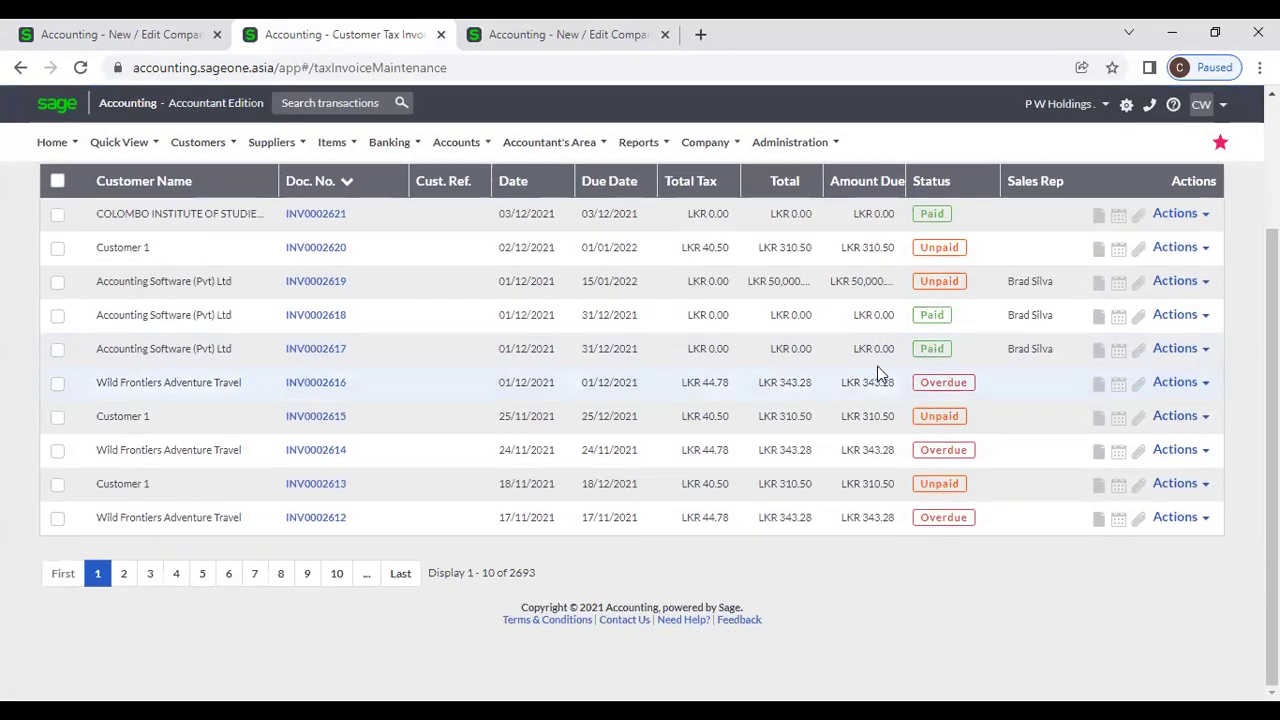
click(1202, 288)
click(1157, 364)
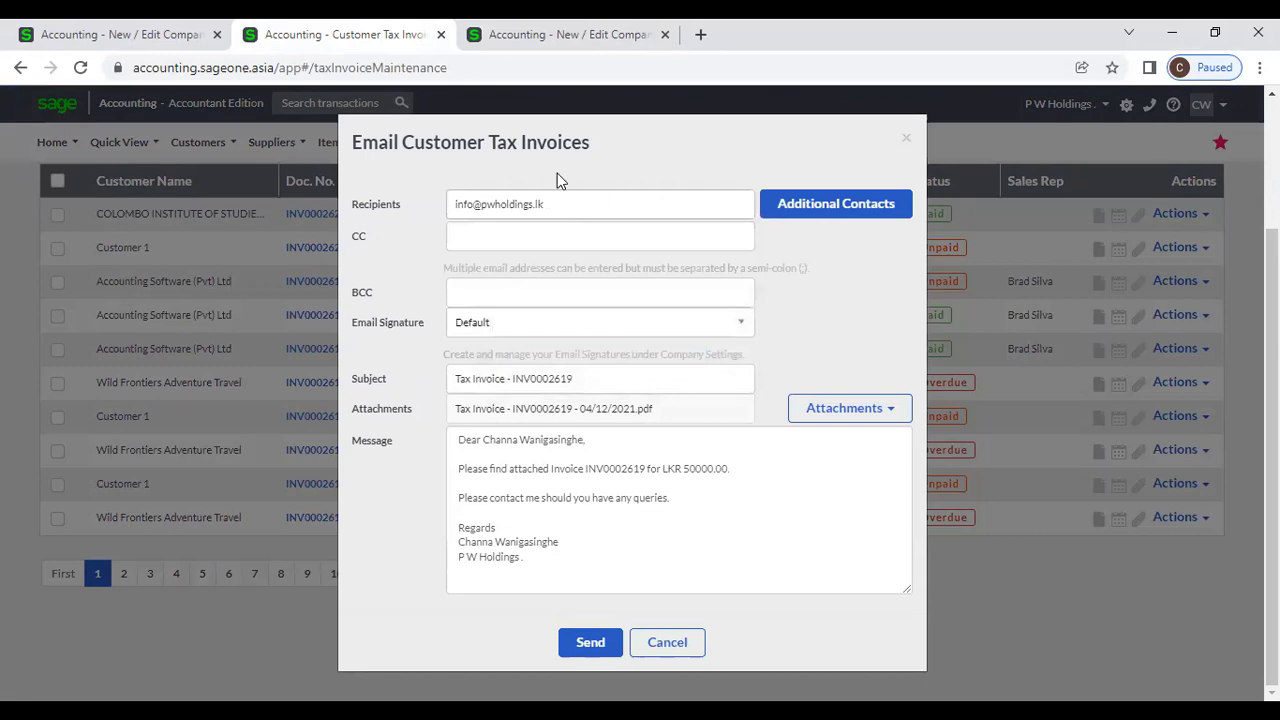
Flip between the invoice email tab and Company Settings, then select the company Email field.
click(480, 36)
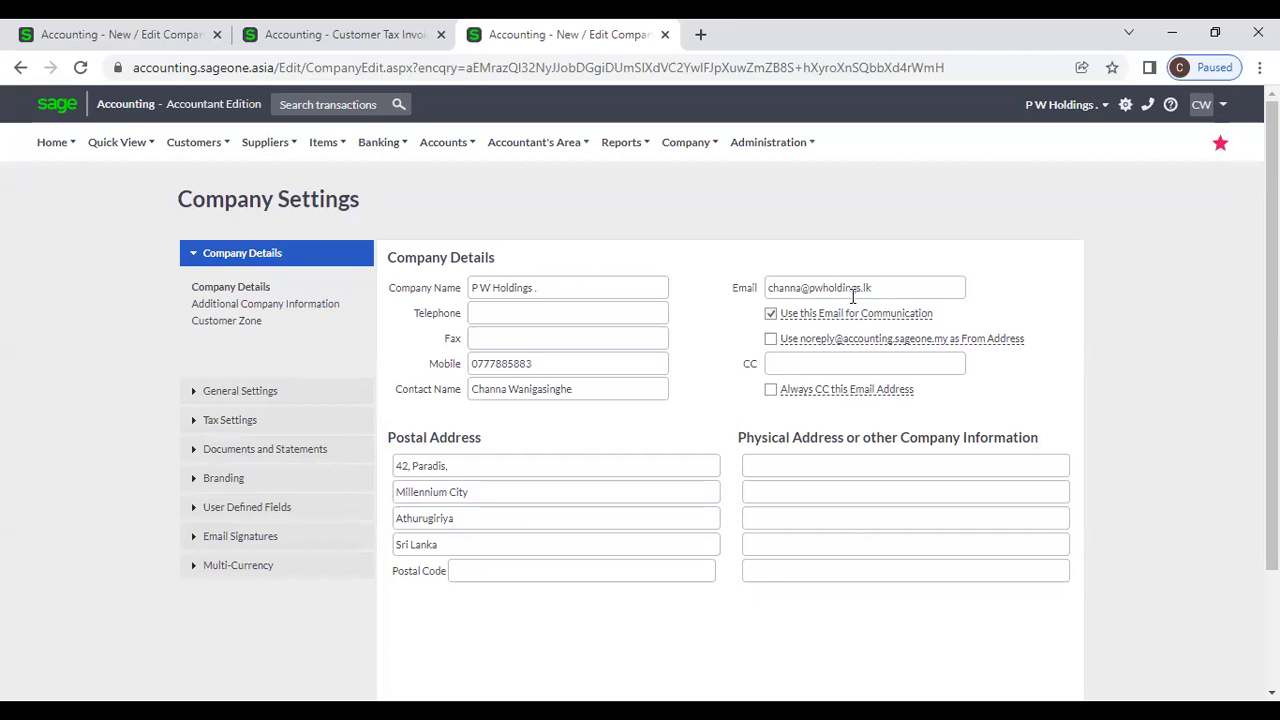
click(300, 35)
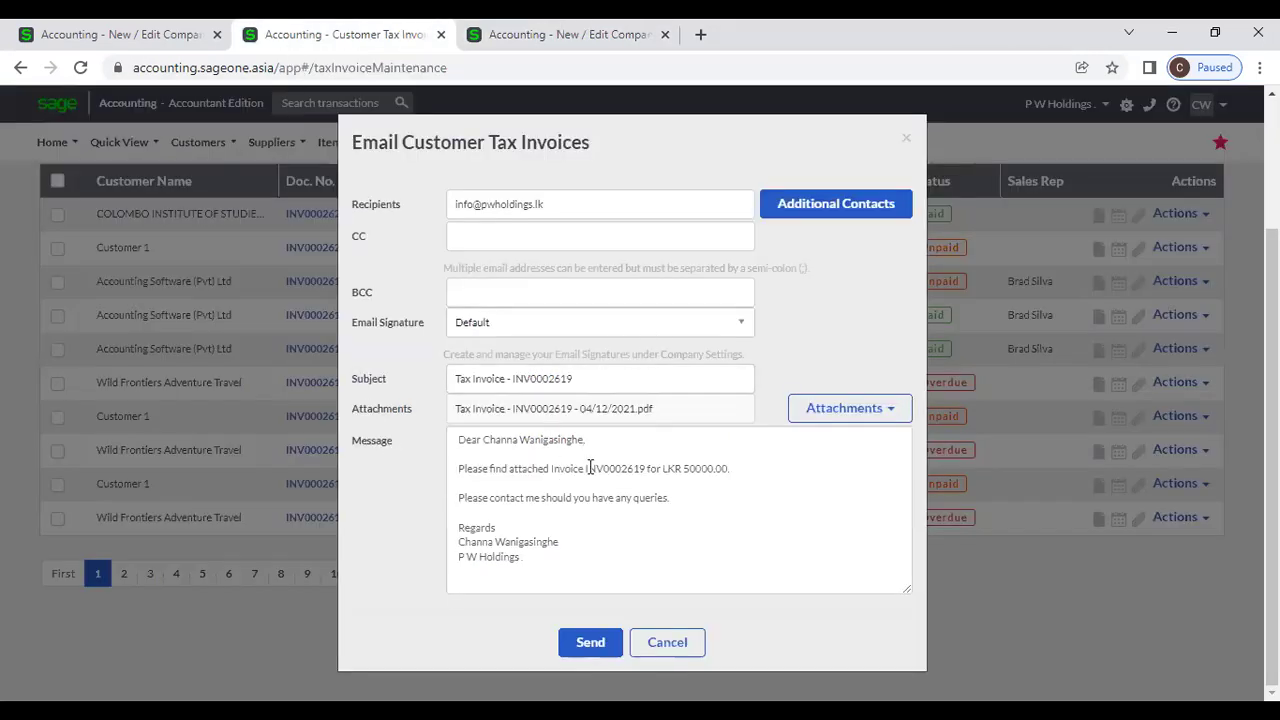
key(ctrl+Tab)
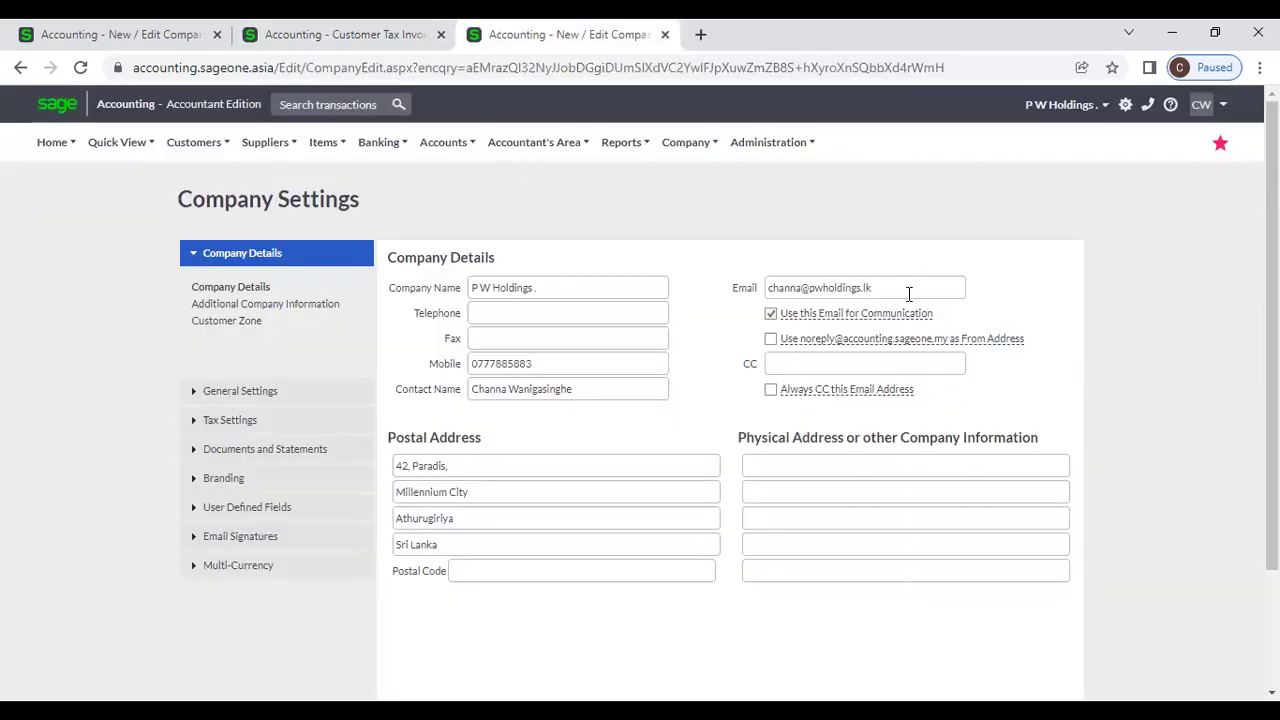
triple_click(872, 287)
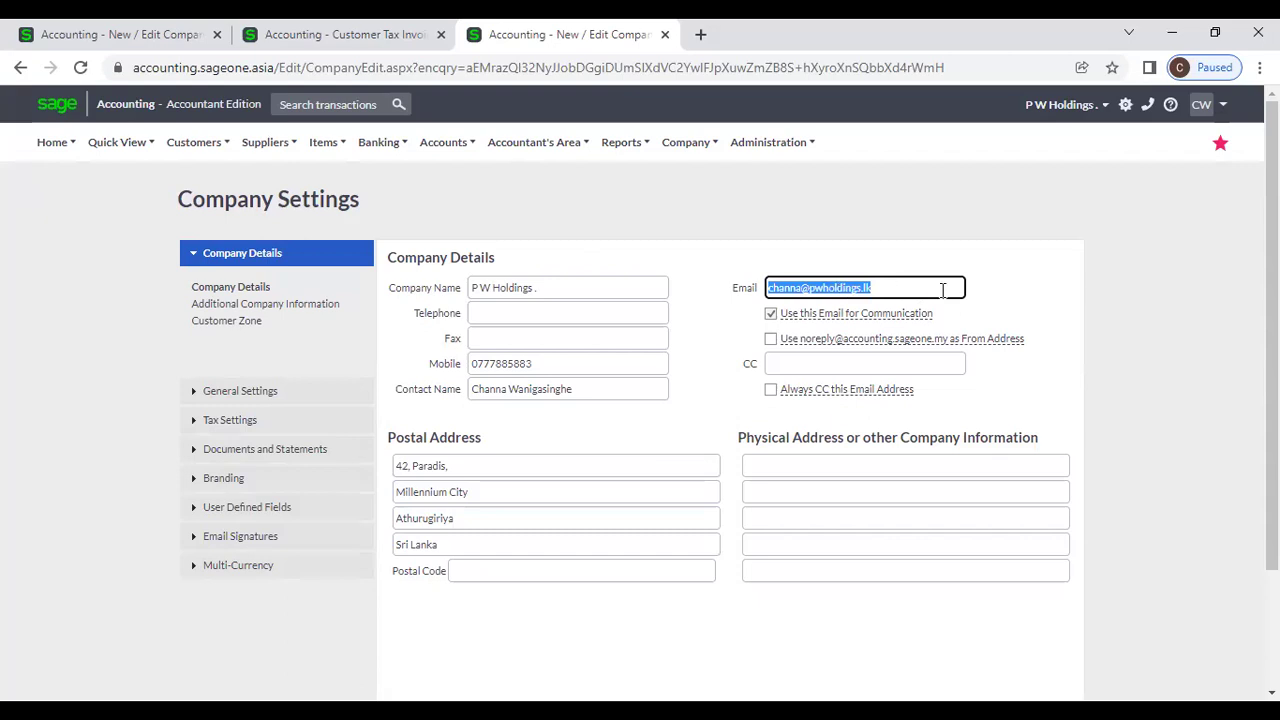
click(771, 341)
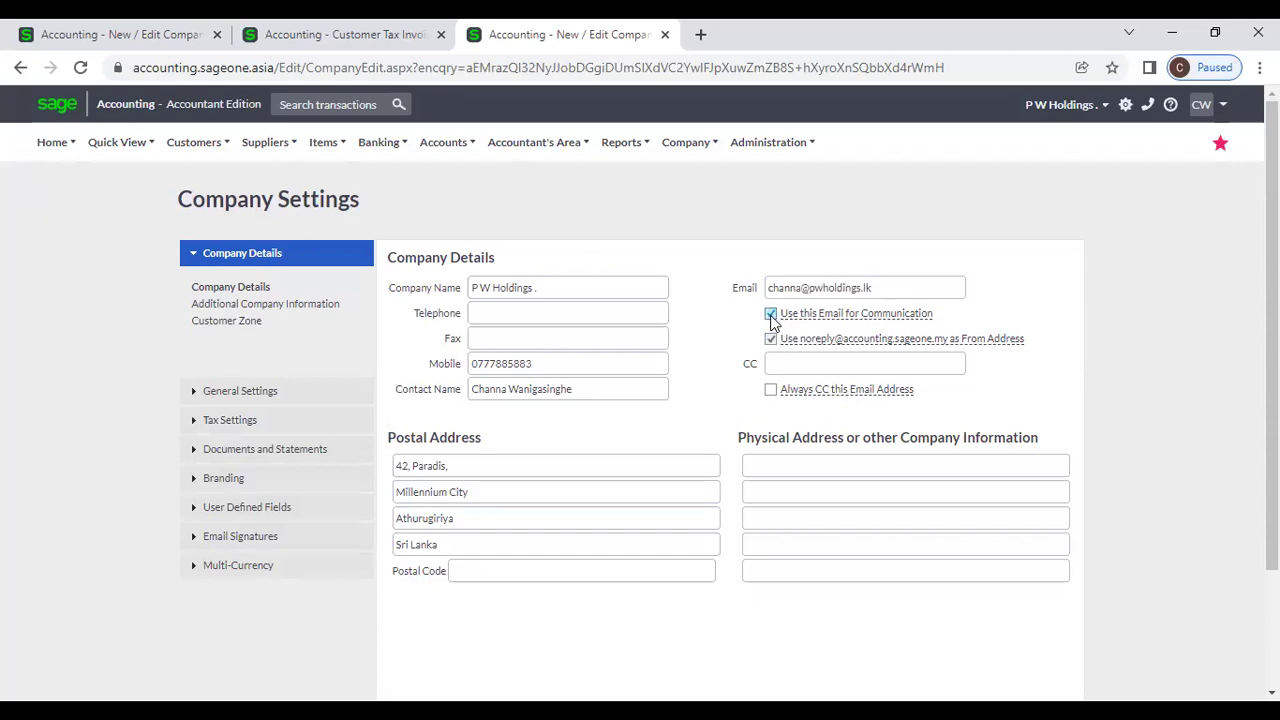
mouse_move(848, 344)
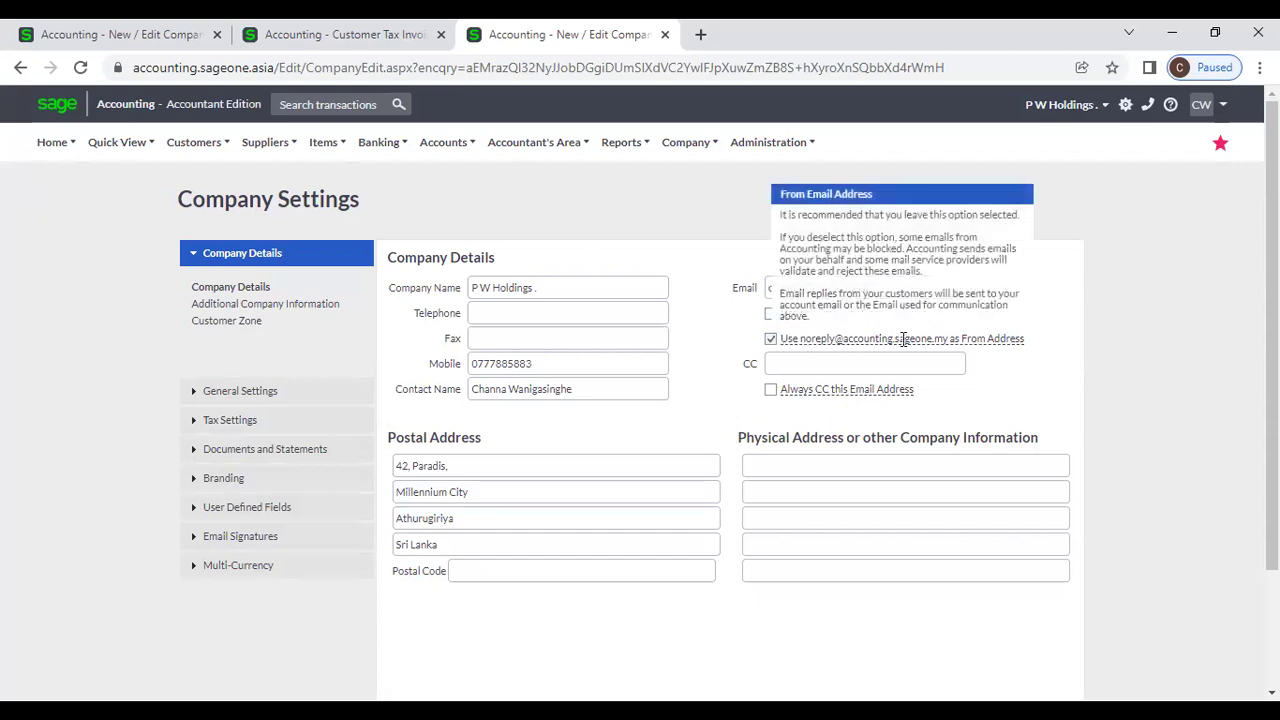
click(771, 340)
mouse_move(865, 316)
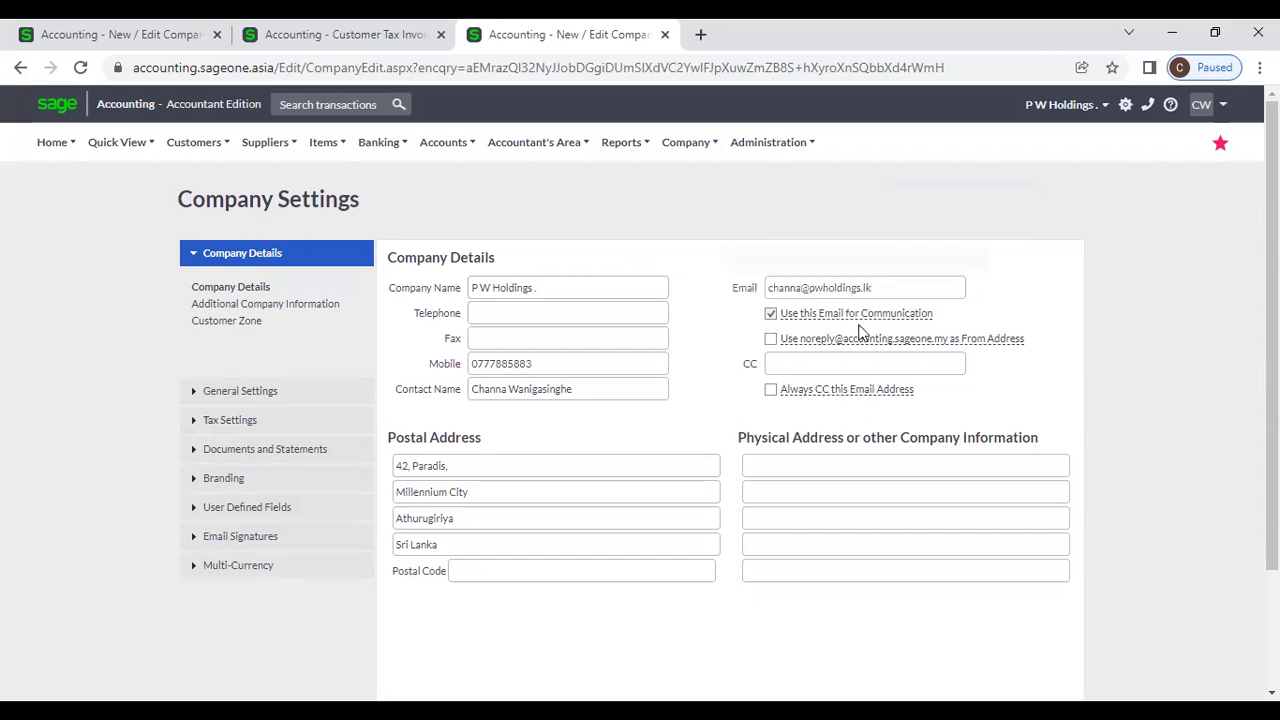
click(829, 364)
click(828, 367)
click(770, 391)
click(771, 392)
click(818, 364)
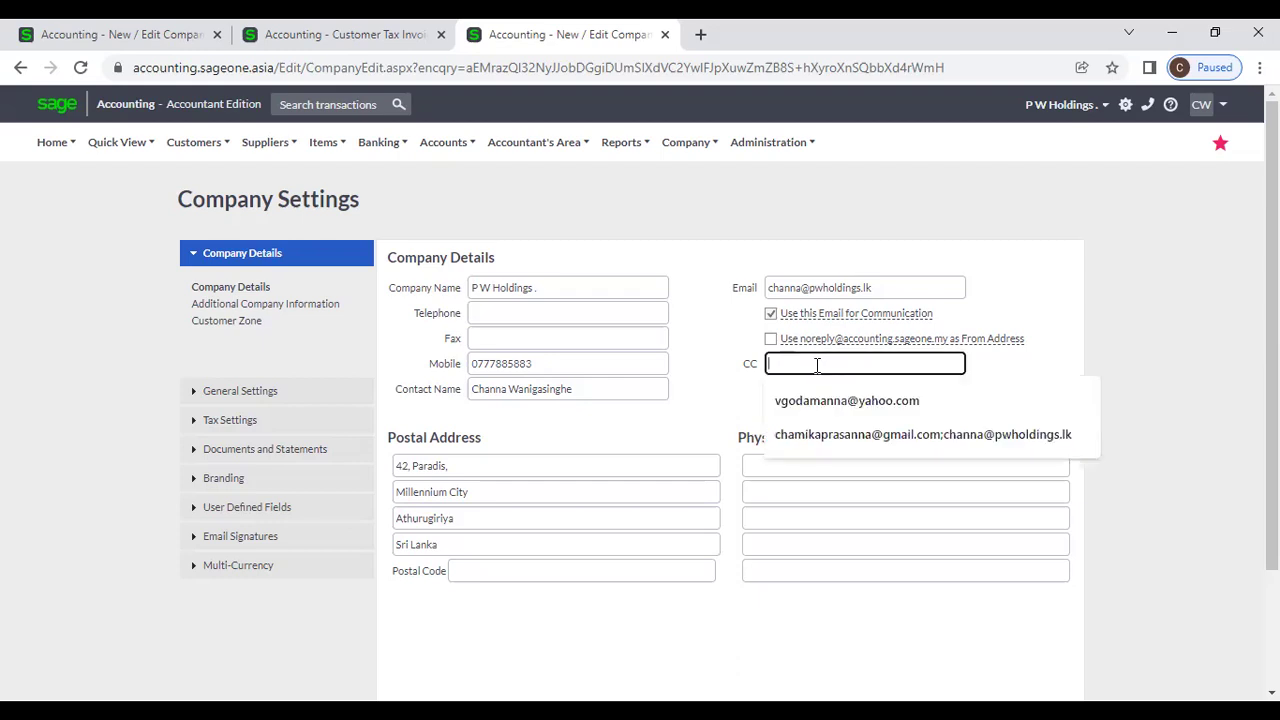
click(711, 400)
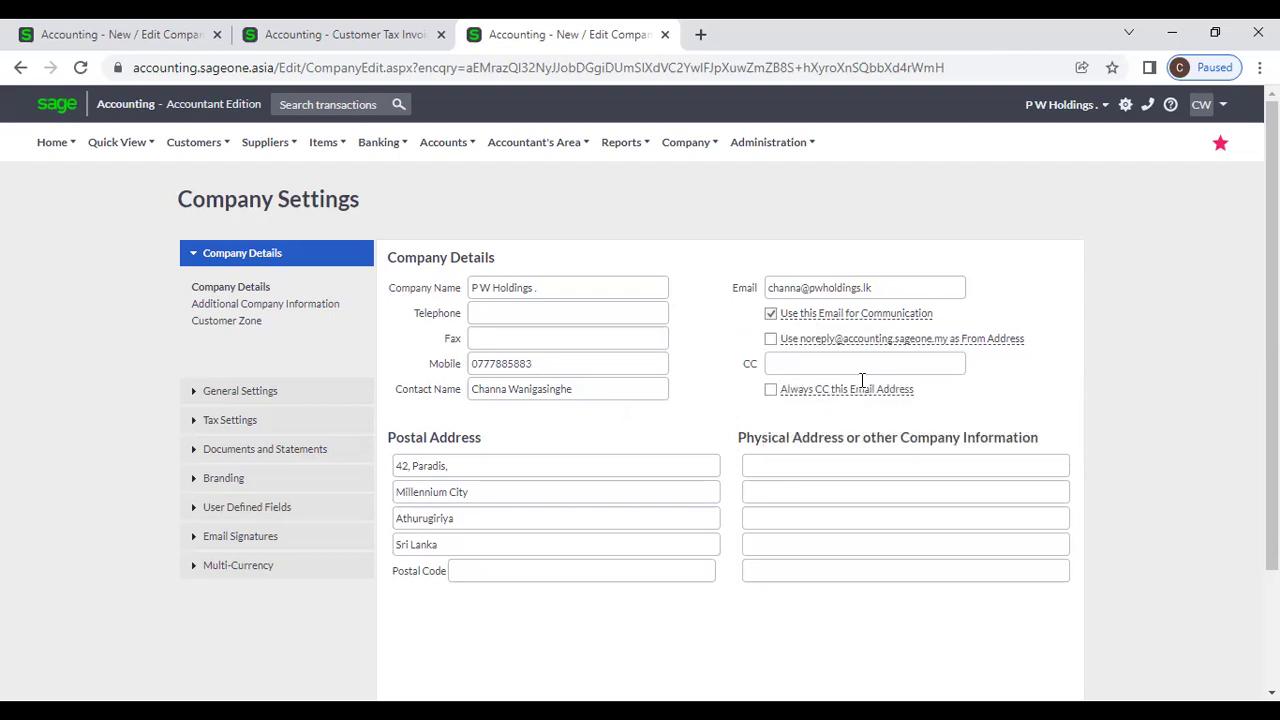
mouse_move(862, 381)
scroll(935, 403, down, 1)
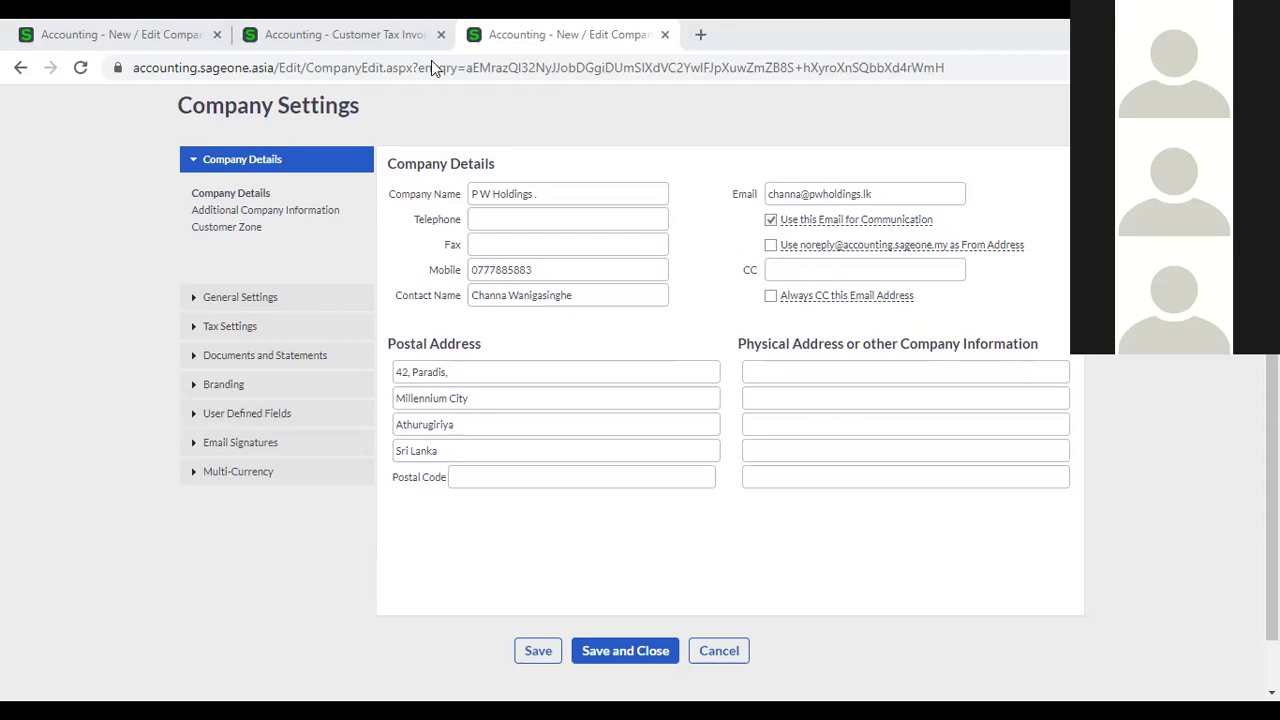
scroll(945, 245, up, 1)
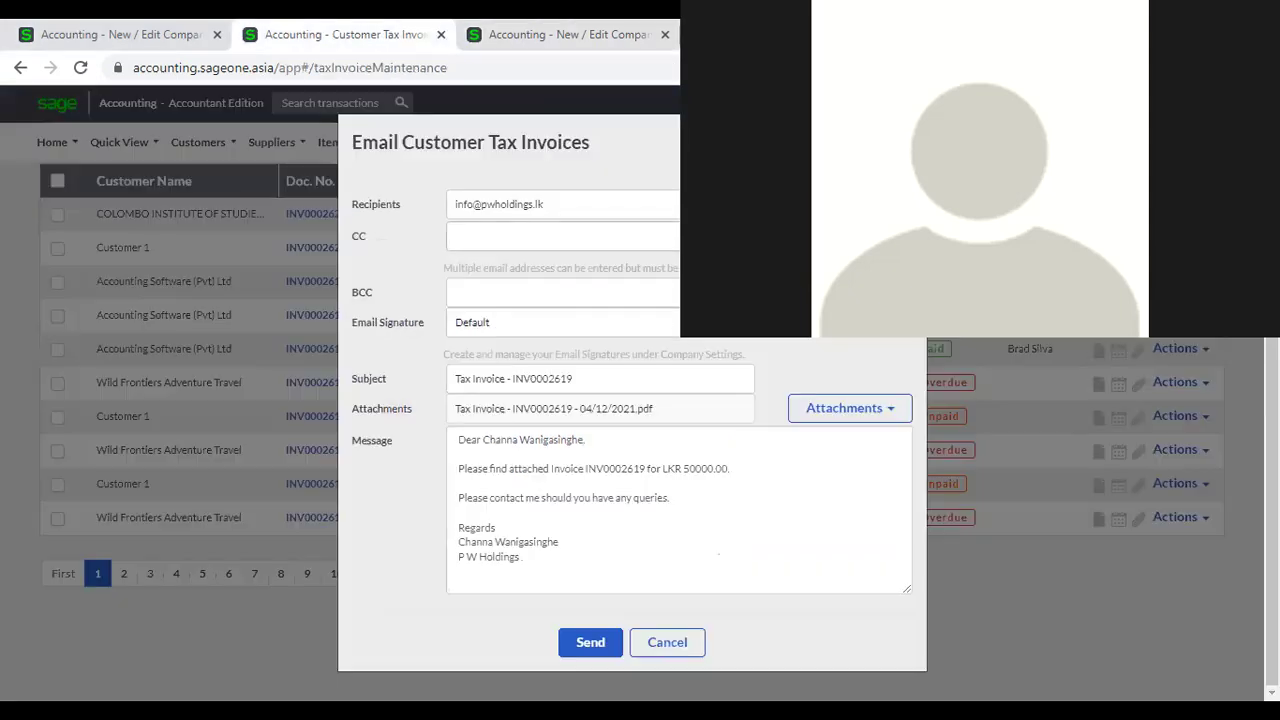
Cancel the pending INV0002619 email dialog on the Customer Tax Invoices tab.
click(340, 34)
click(903, 142)
scroll(645, 160, up, 2)
Open Company Settings, then show Additional Company Information in the first tab.
mouse_move(695, 145)
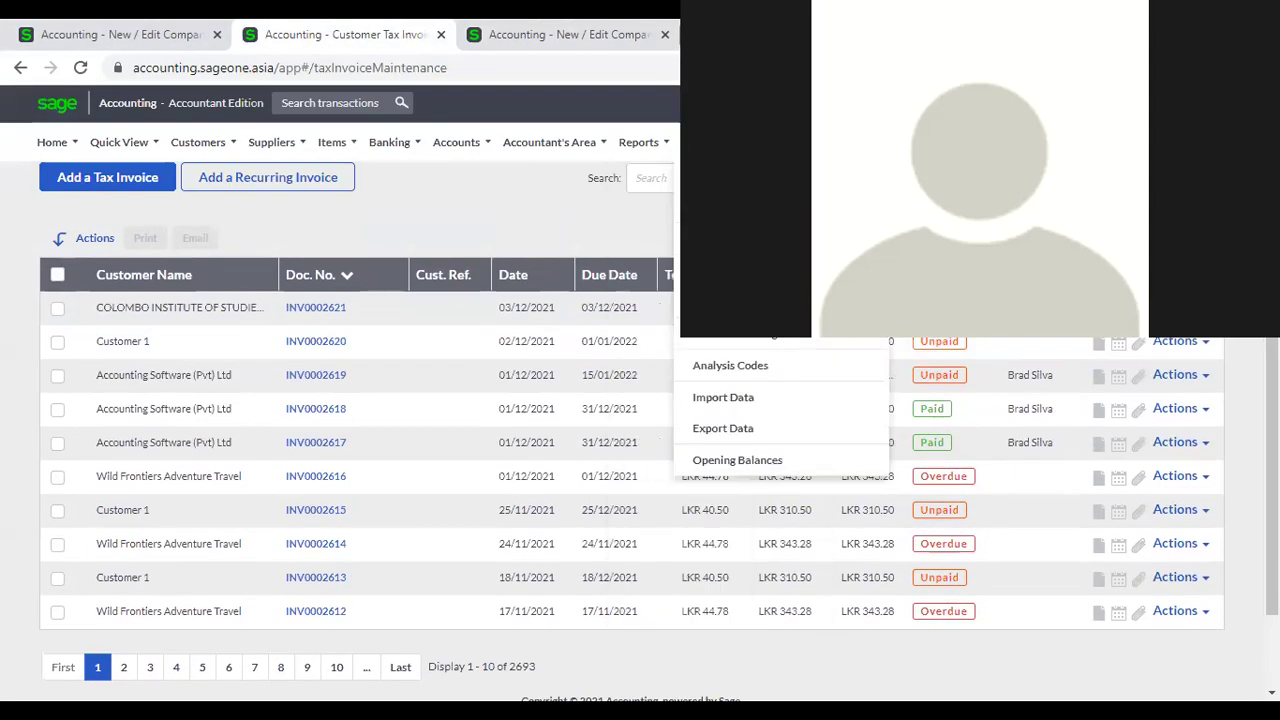
click(728, 180)
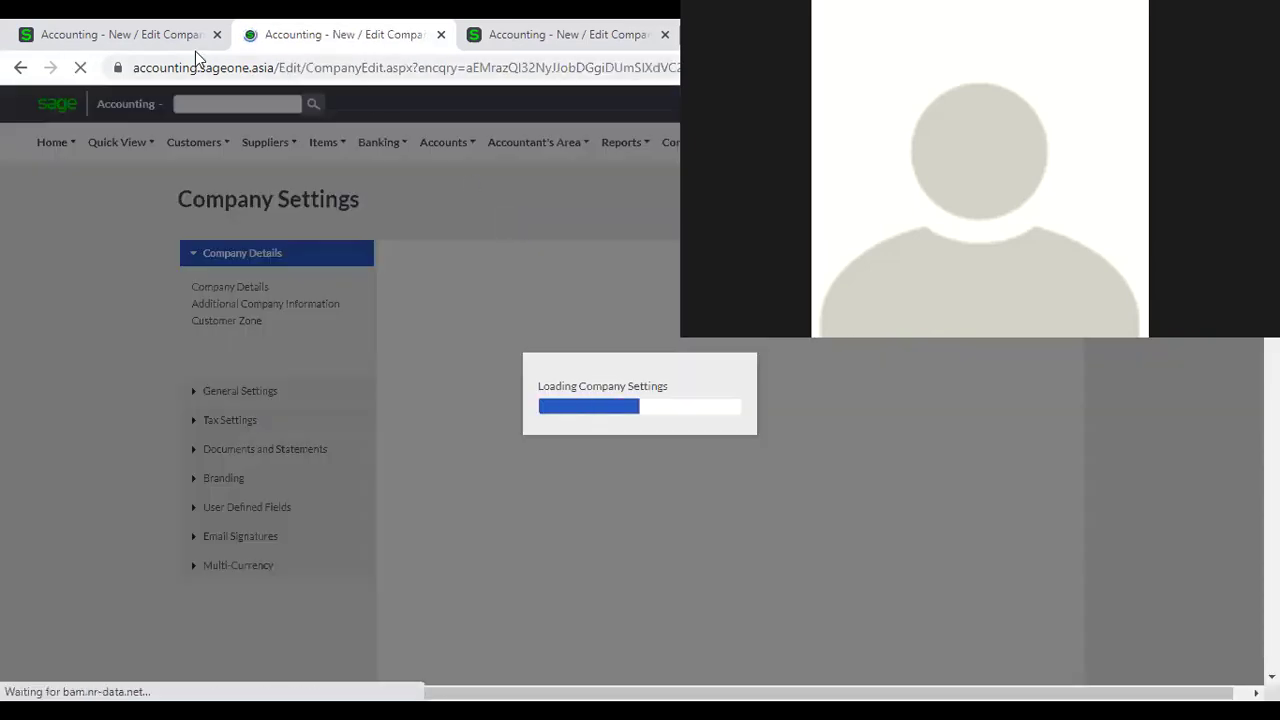
click(165, 30)
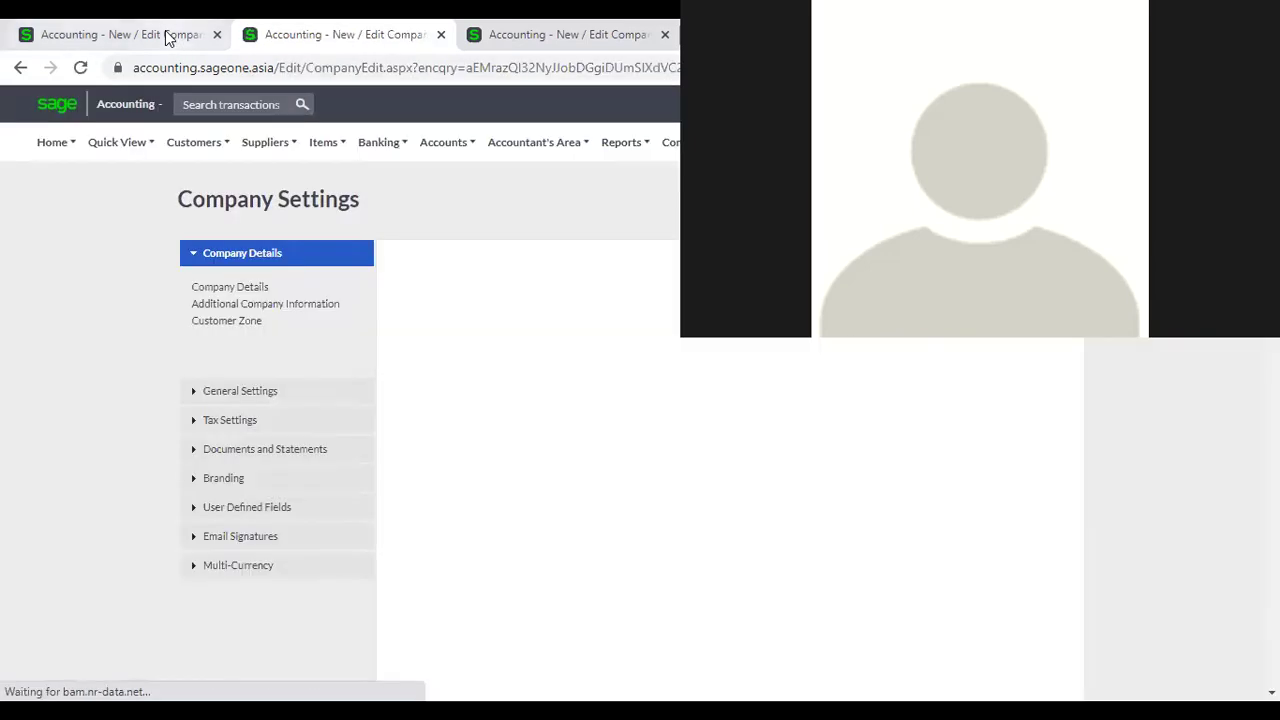
click(266, 308)
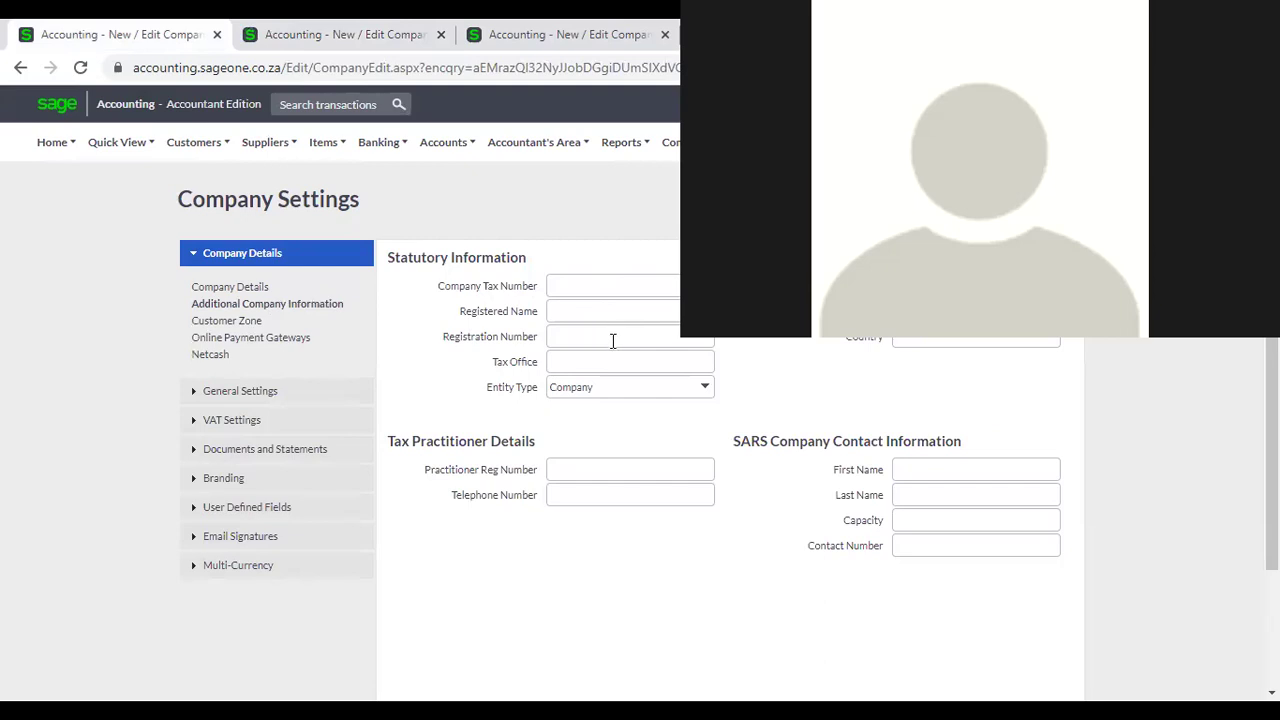
Review the Entity Type dropdown, leaving it set to Company.
click(705, 397)
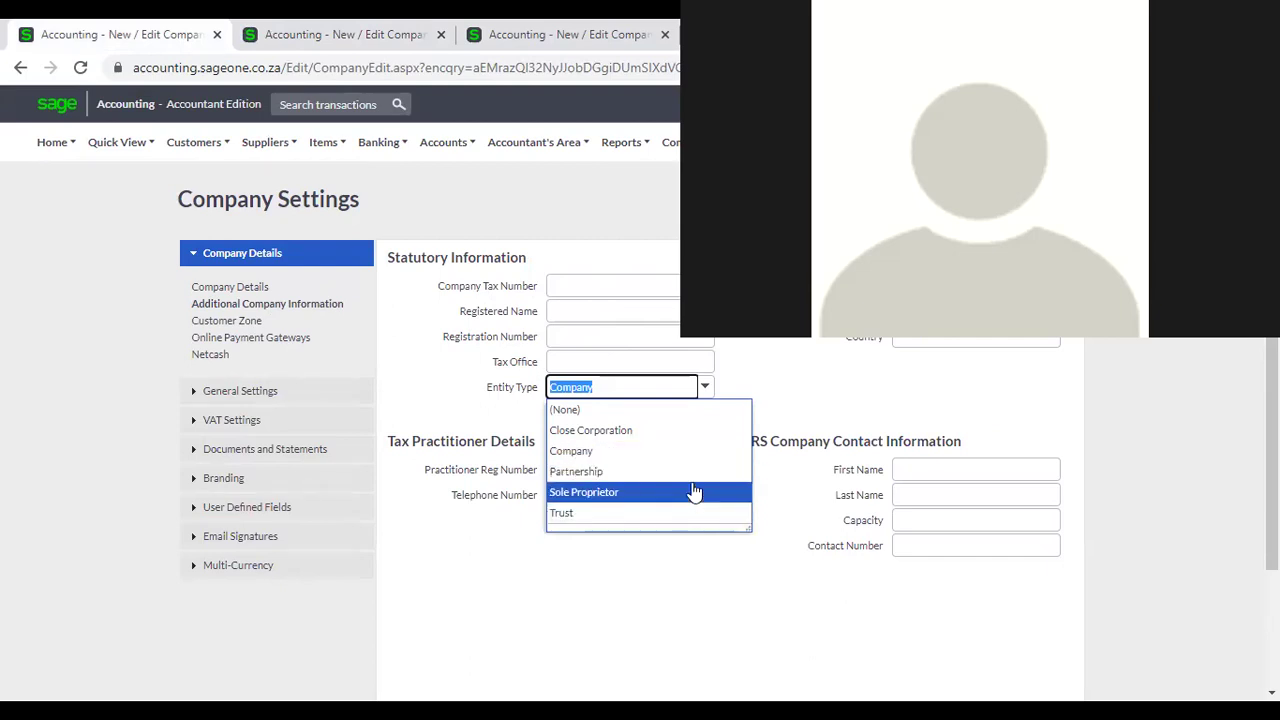
click(759, 371)
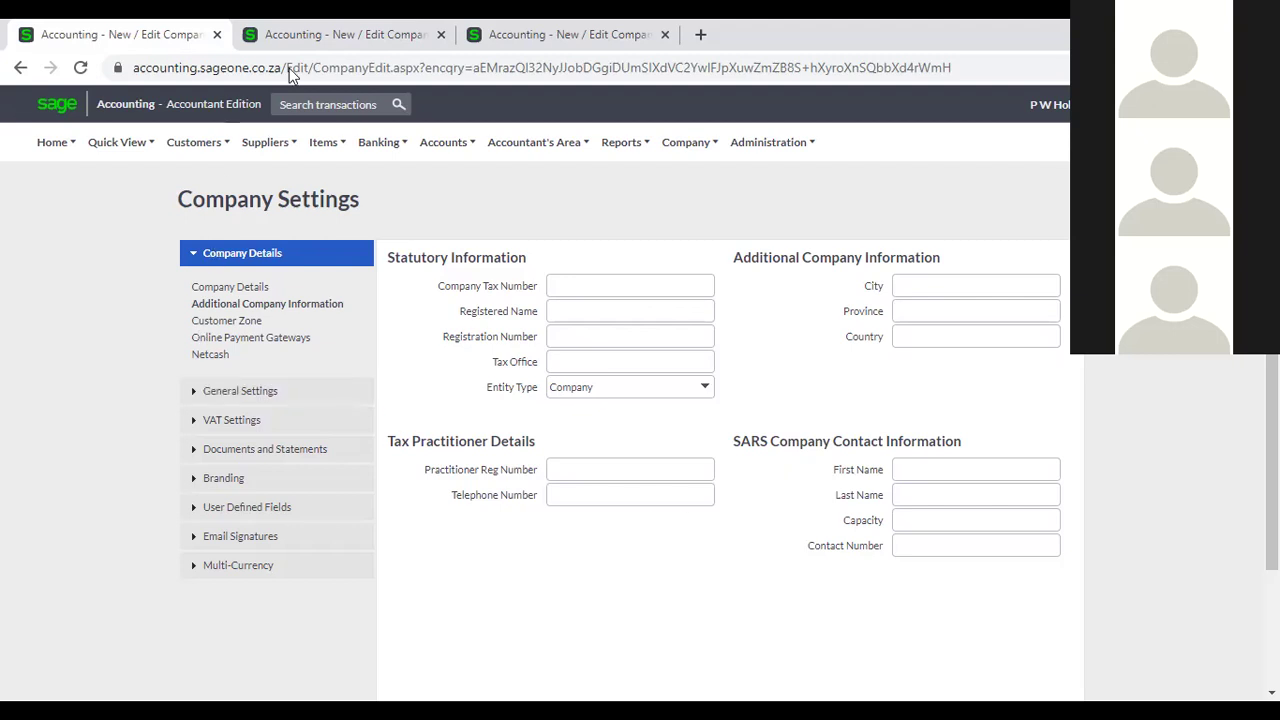
Check the Customer Zone settings, then open Customers > Transactions > Customer Tax Invoices in the second tab.
click(246, 328)
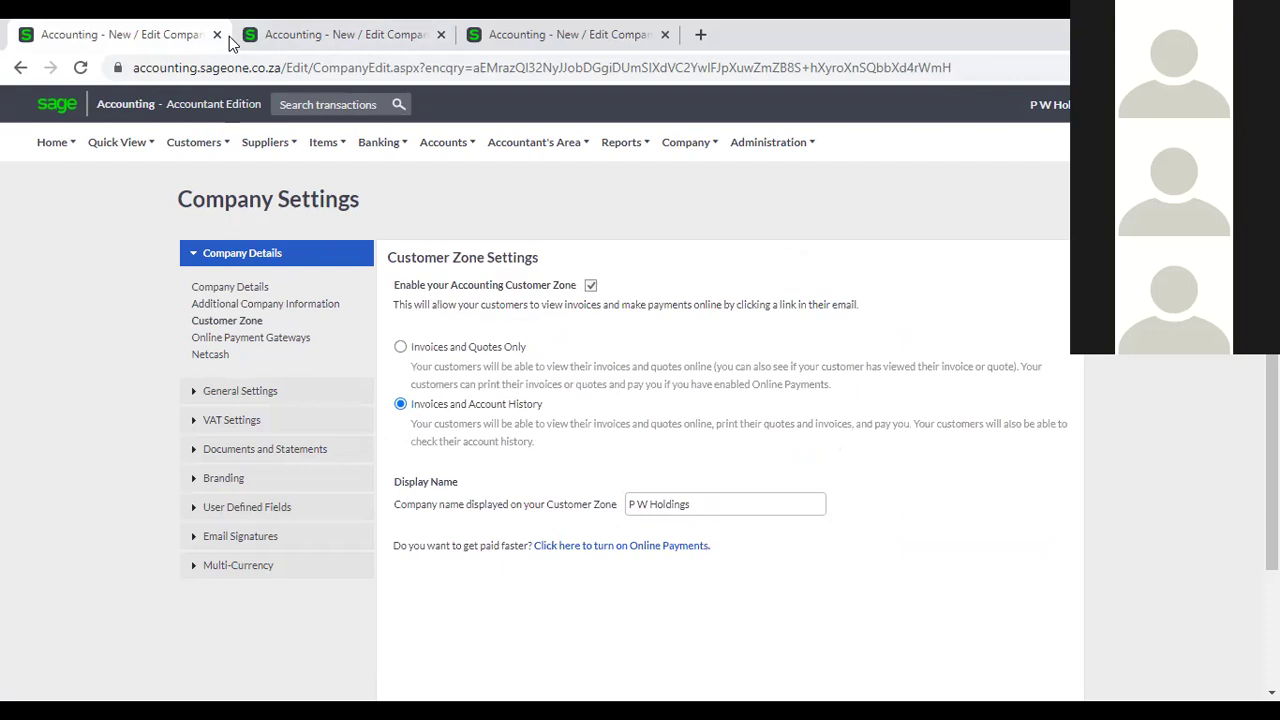
click(415, 40)
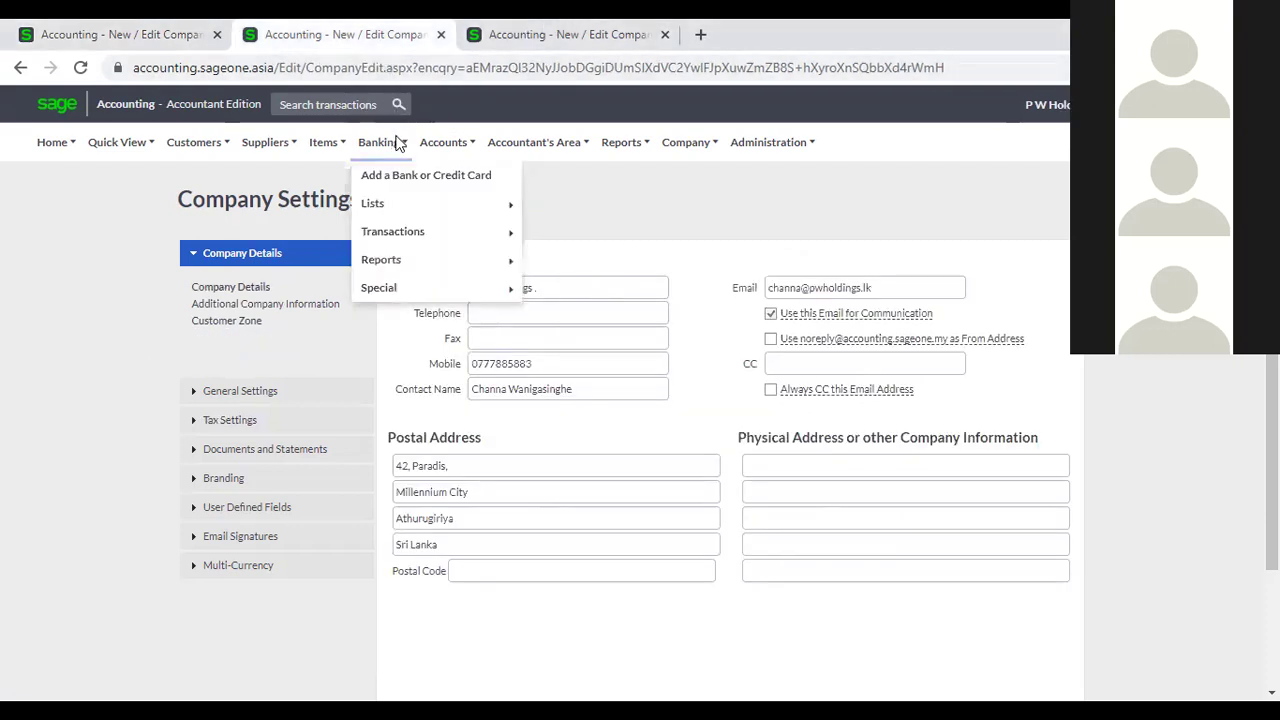
mouse_move(200, 142)
mouse_move(210, 228)
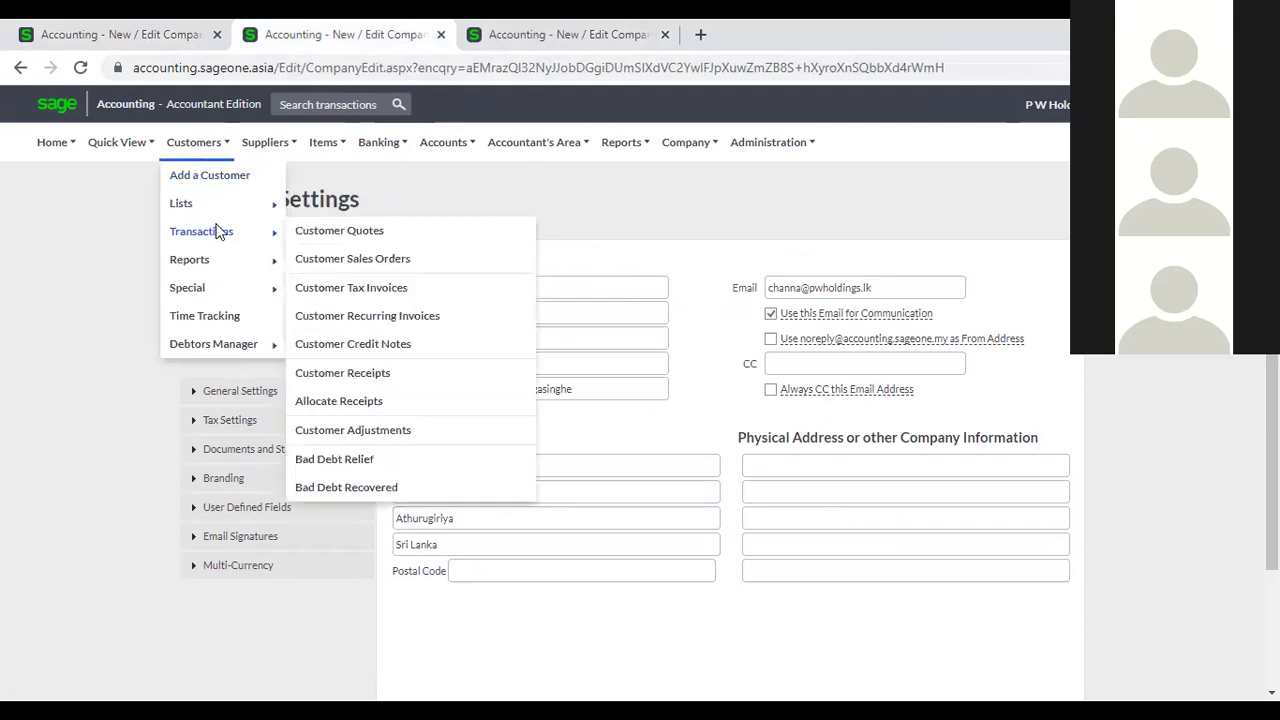
click(341, 289)
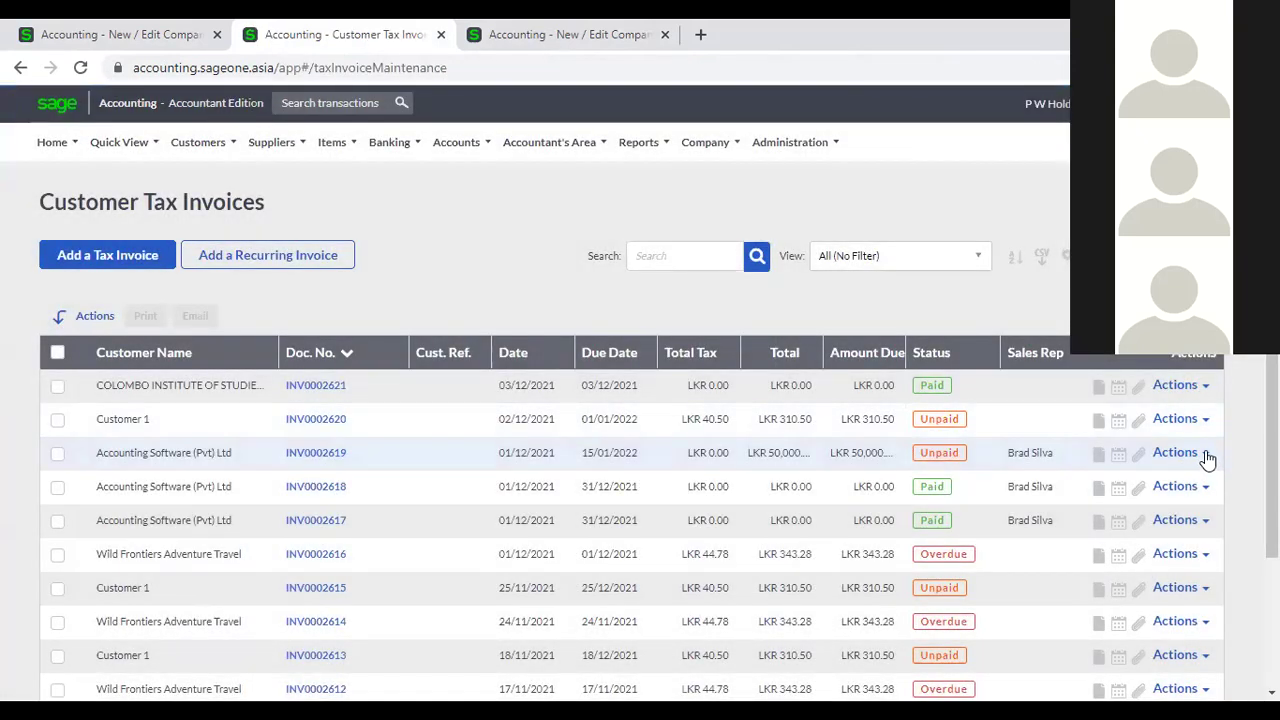
Choose Email from the Actions dropdown of invoice INV0002619.
click(1207, 457)
click(1149, 531)
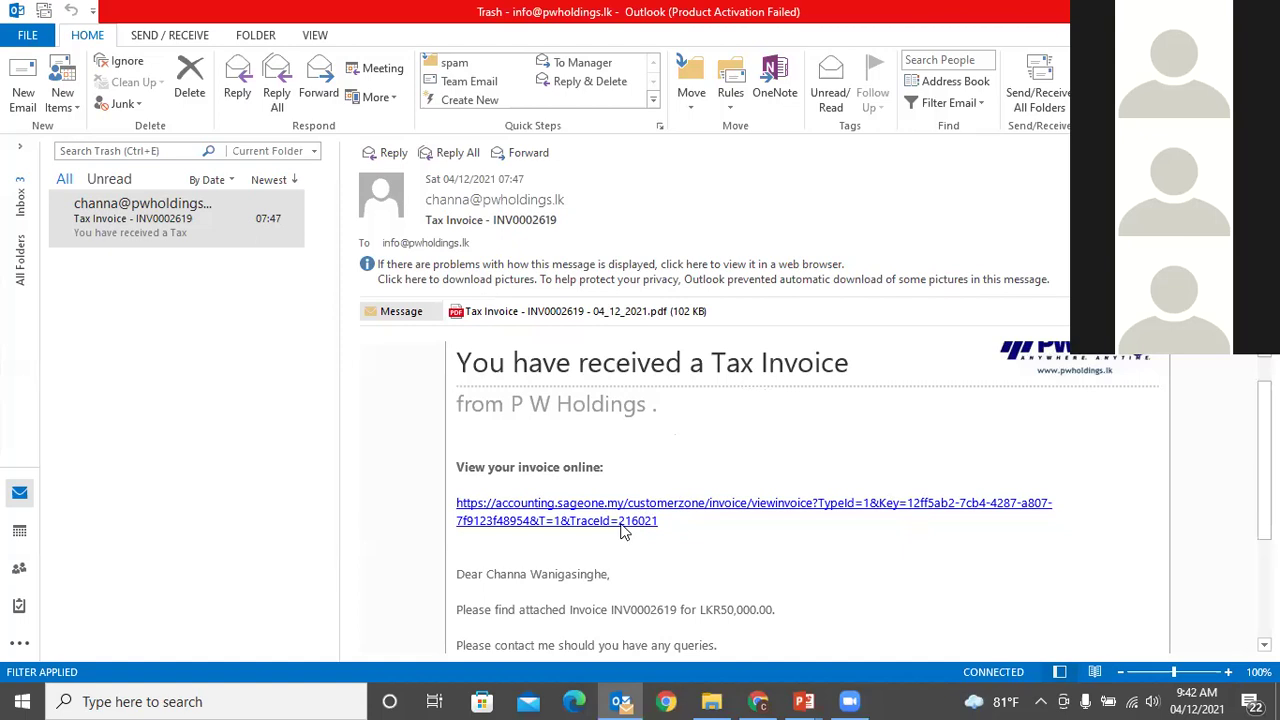
Follow the email's 'View your invoice online' link to open INV0002619 in the Customer Zone.
click(622, 522)
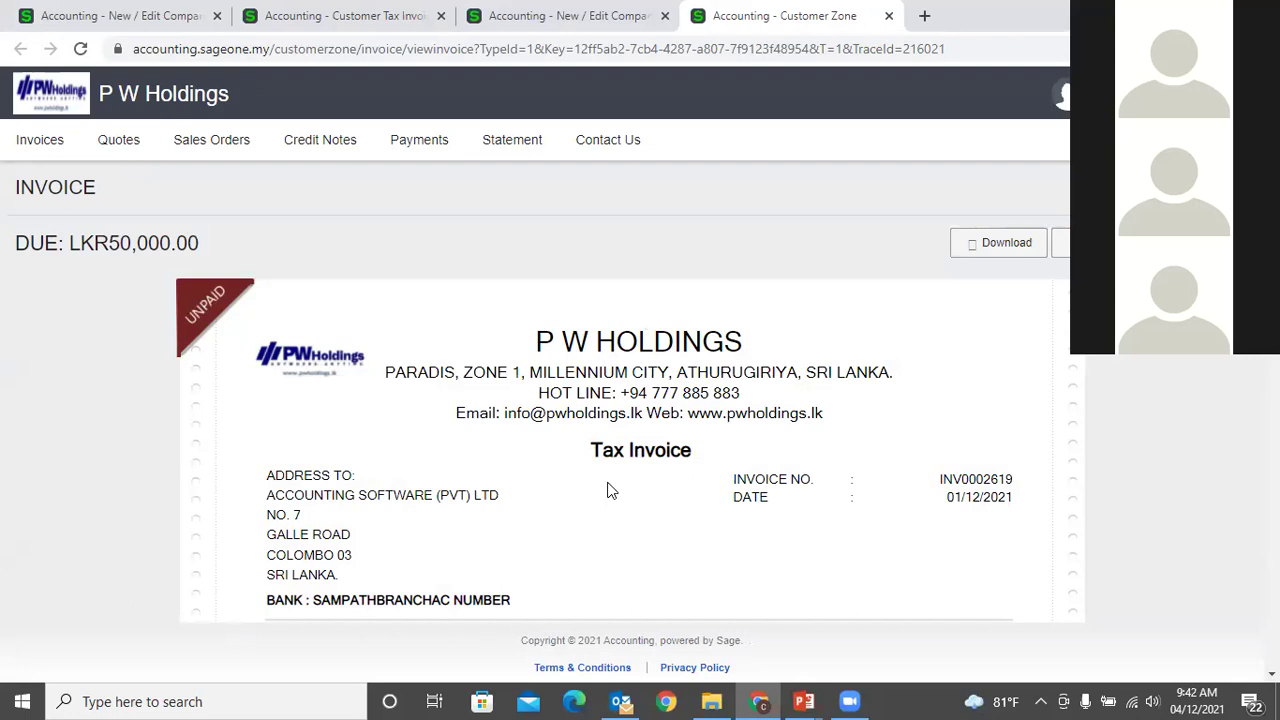
Review the online invoice INV0002619, then bring Outlook's tax invoice email back to front.
scroll(409, 440, down, 1)
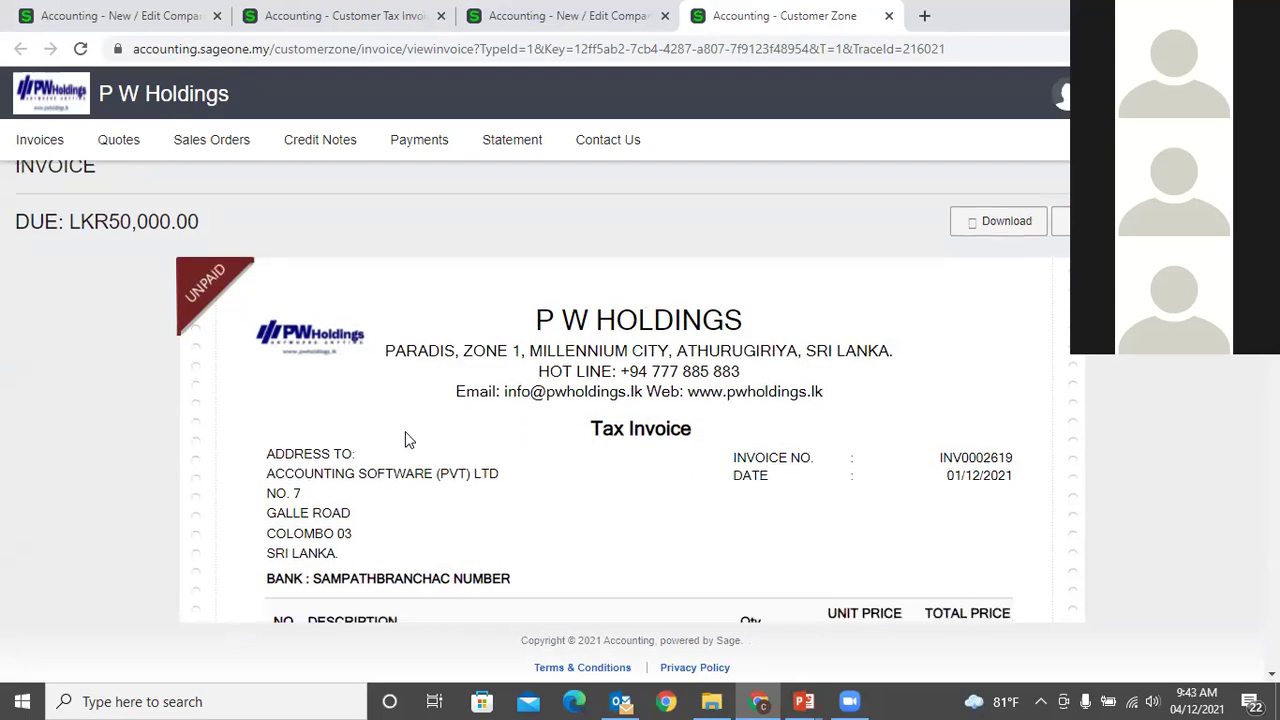
scroll(589, 417, down, 2)
scroll(480, 405, up, 2)
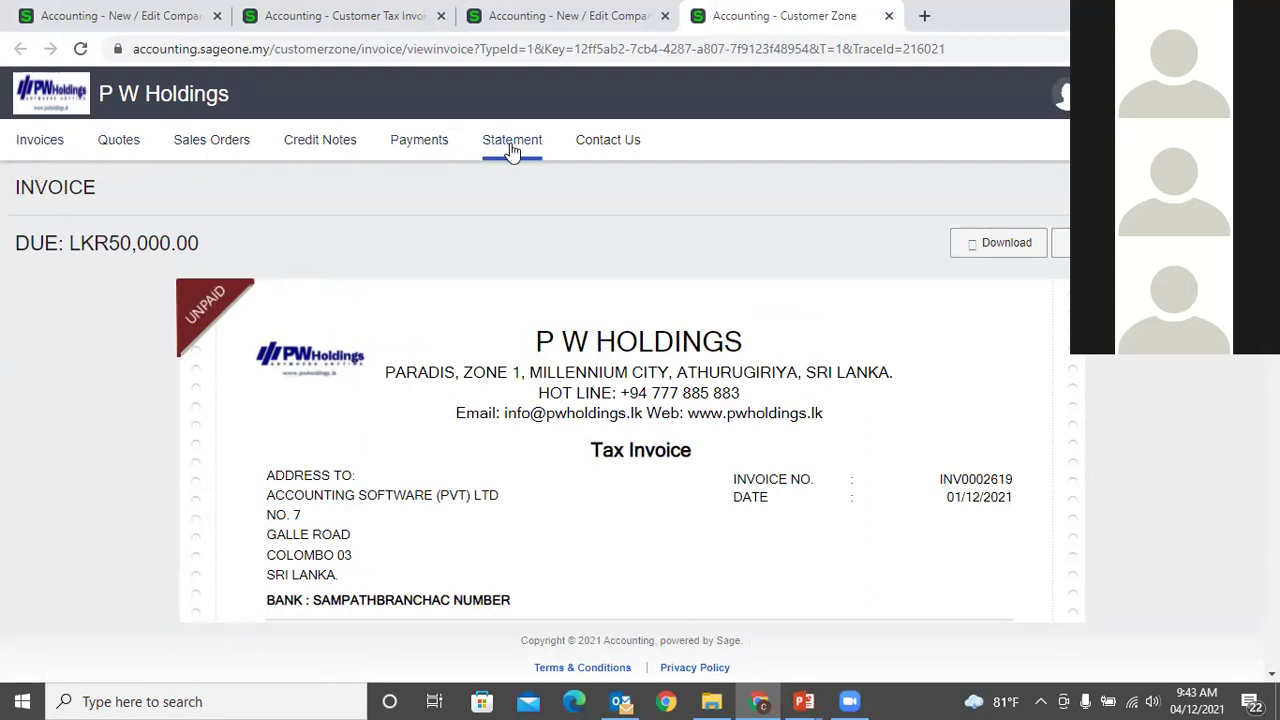
scroll(659, 280, down, 9)
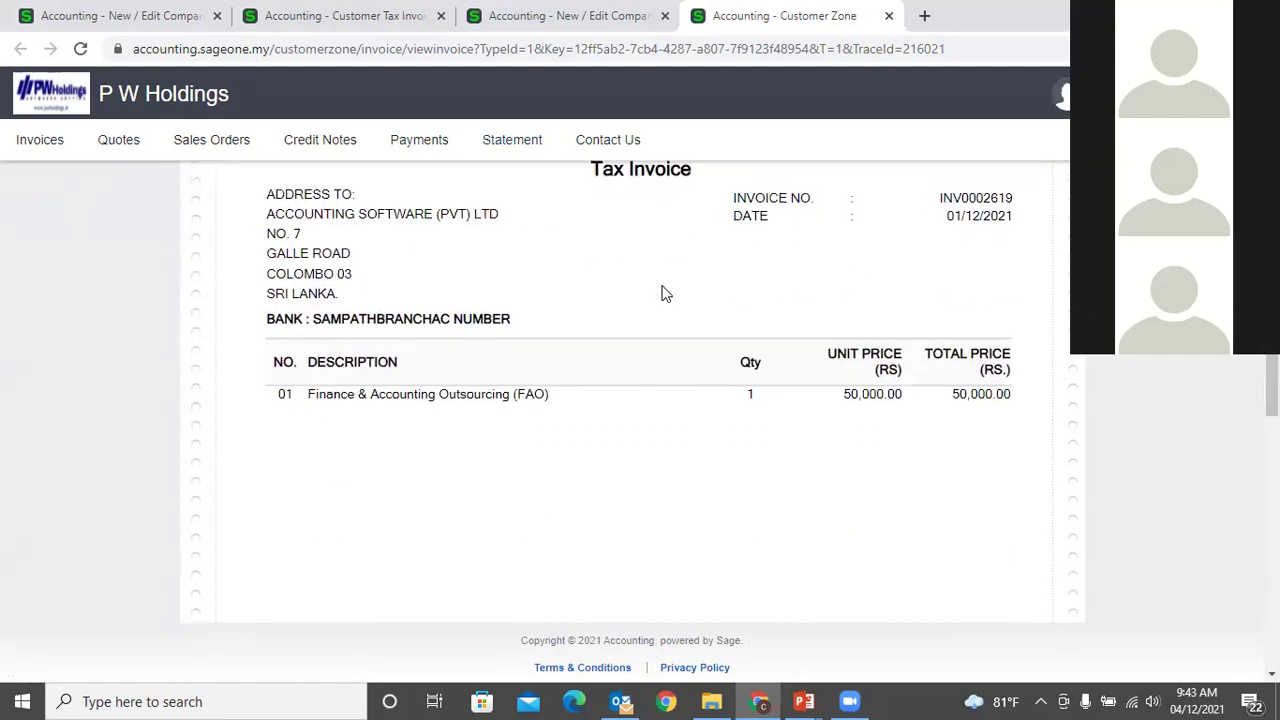
scroll(666, 294, up, 10)
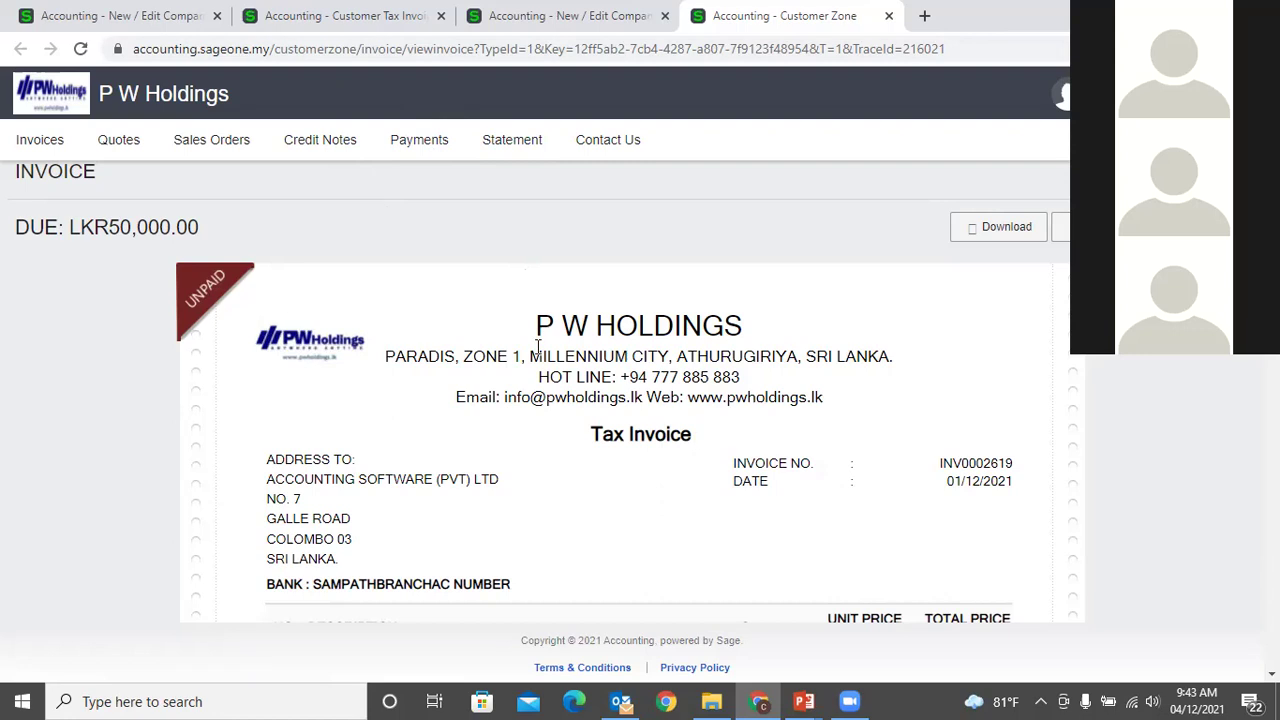
click(622, 701)
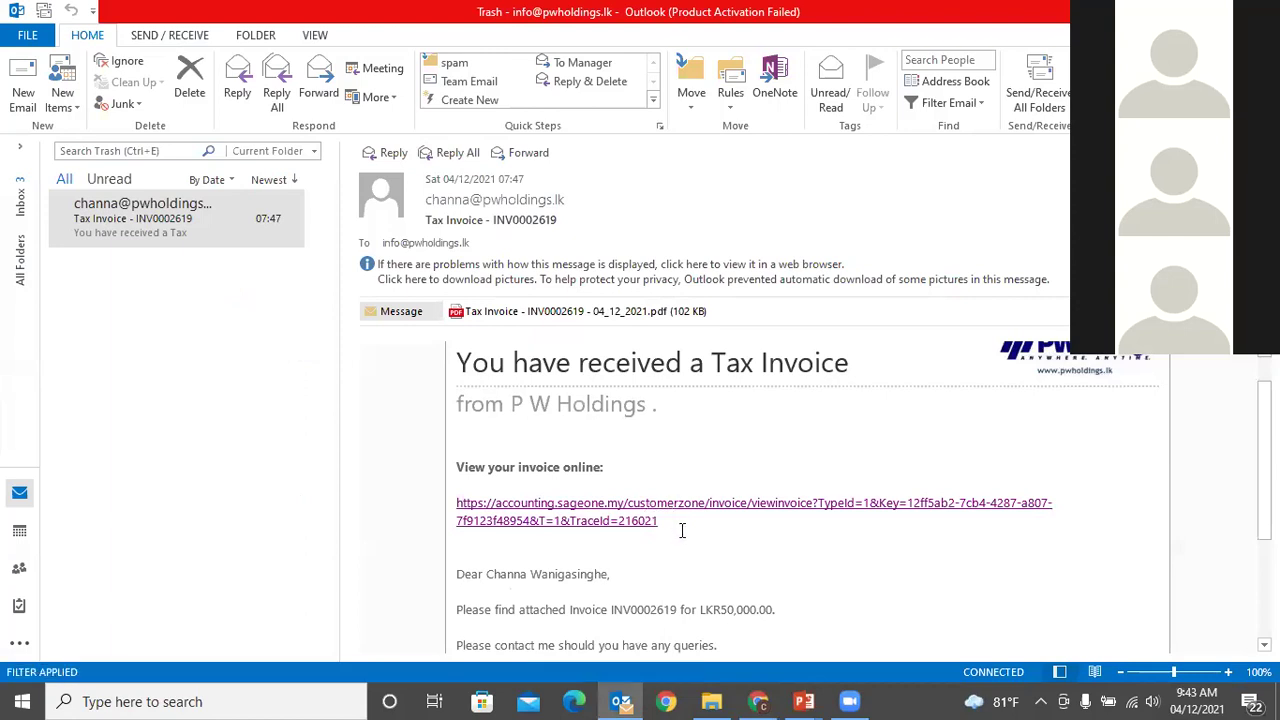
Return from Outlook to the Accounting - Customer Zone invoice INV0002619 in Chrome.
mouse_move(773, 698)
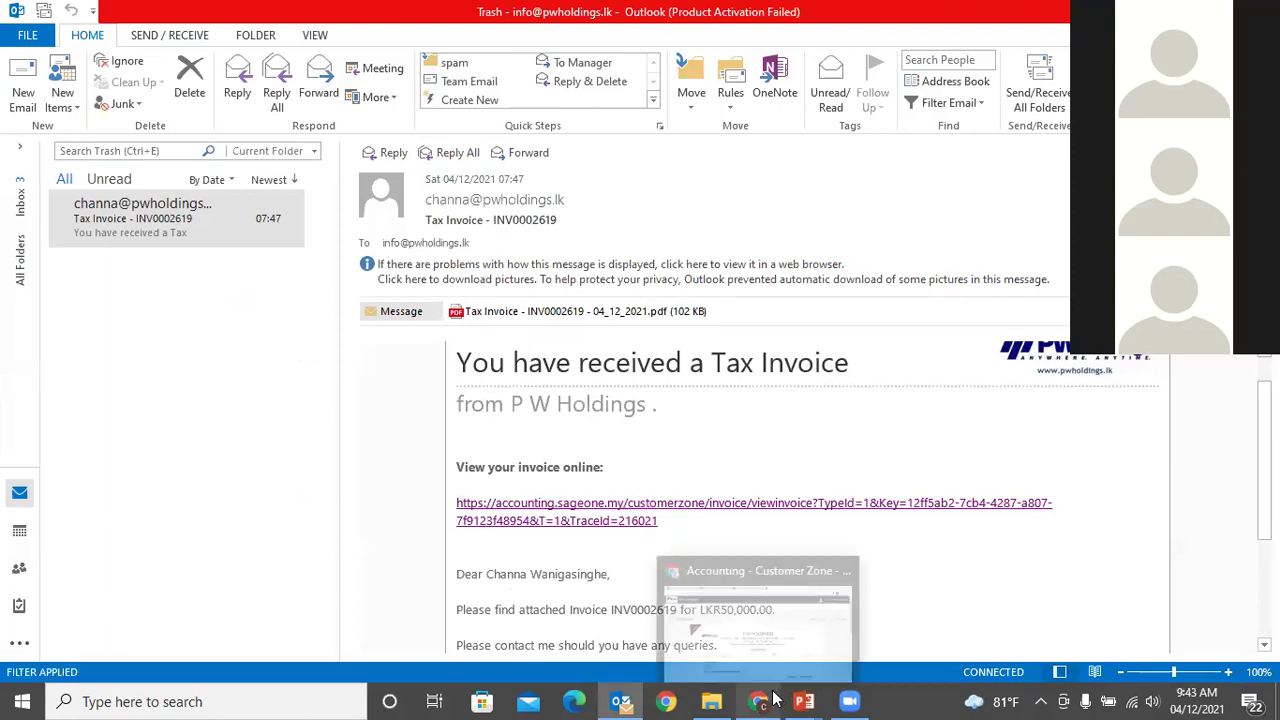
click(850, 700)
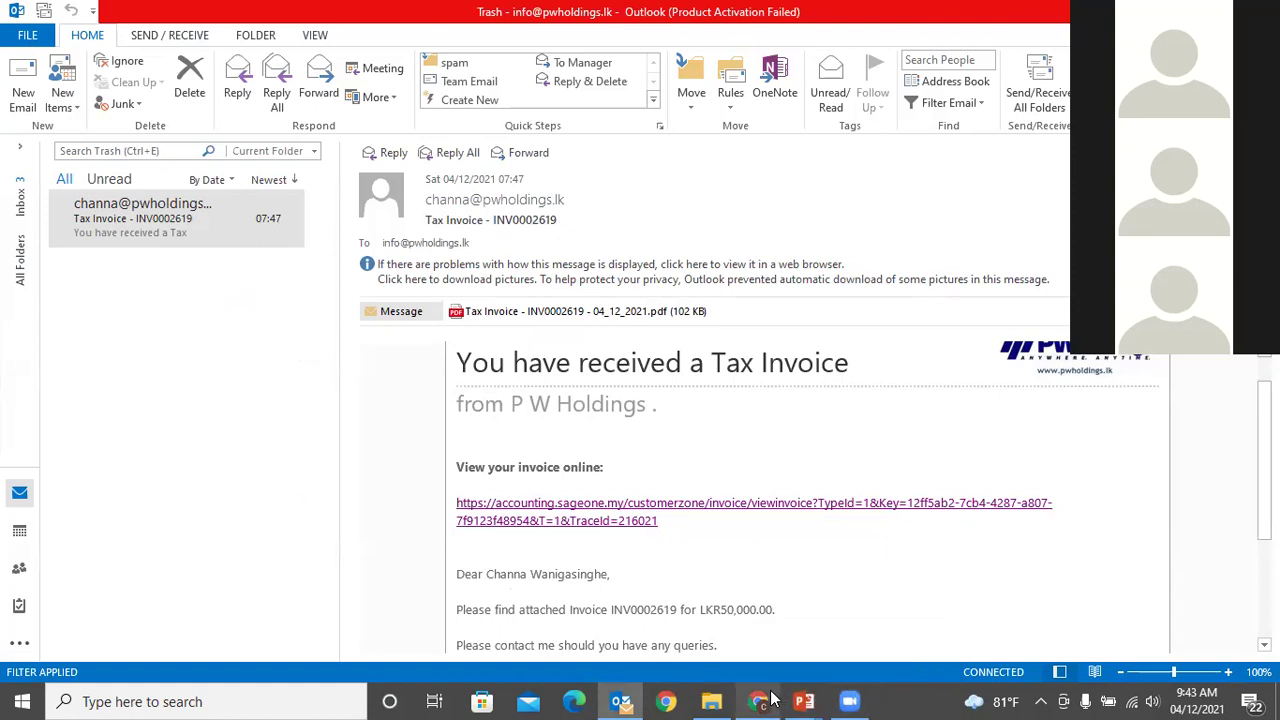
click(772, 700)
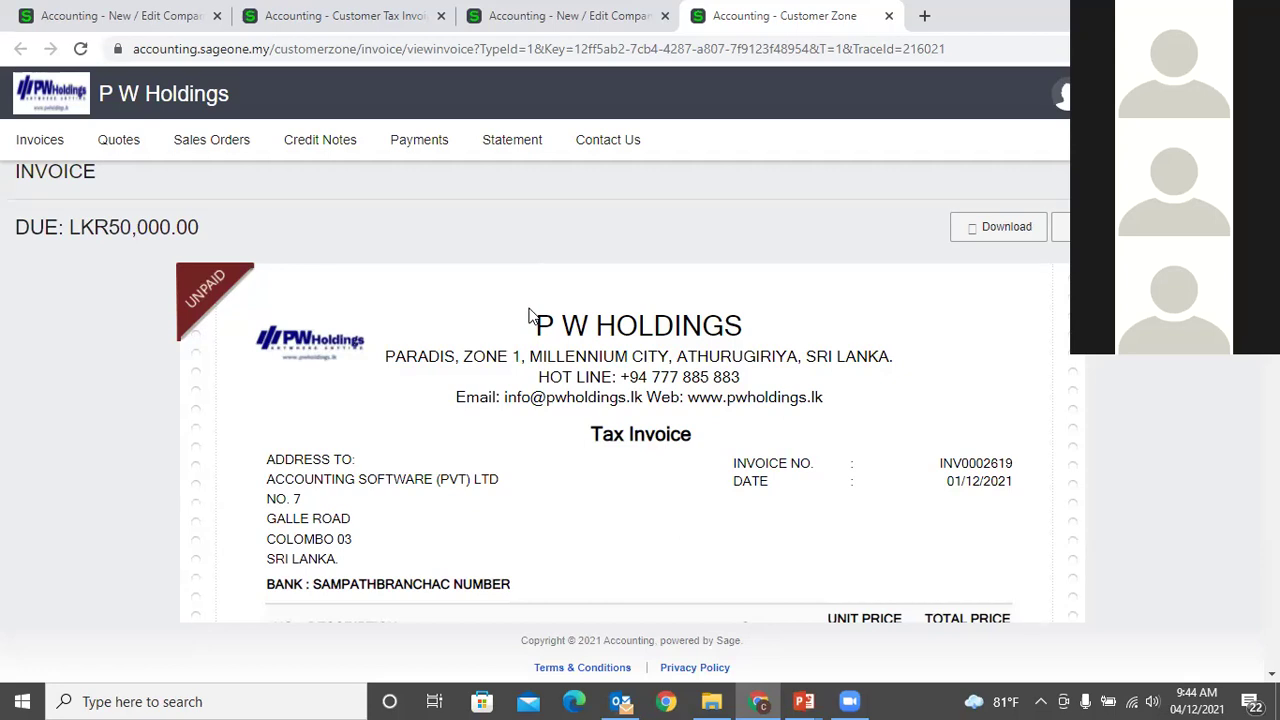
Close the invoice Email dialog on Customer Tax Invoices and go back to Company Settings.
scroll(531, 315, down, 3)
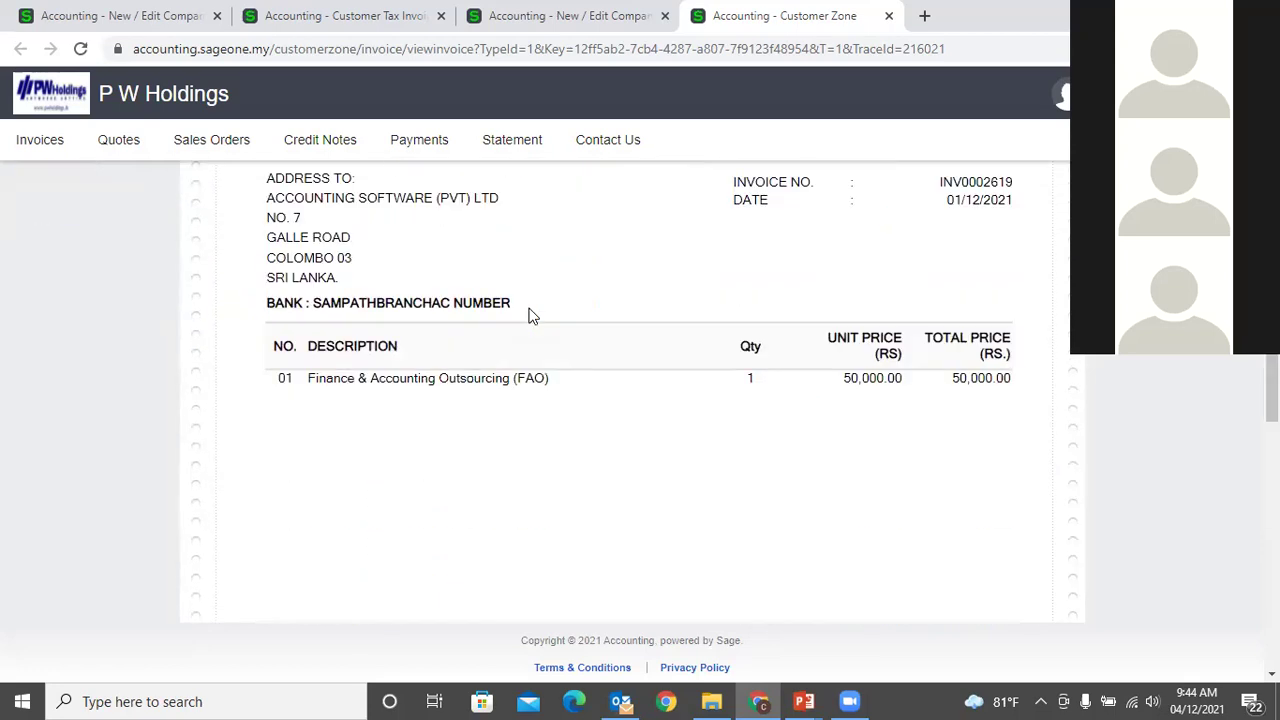
scroll(530, 318, up, 3)
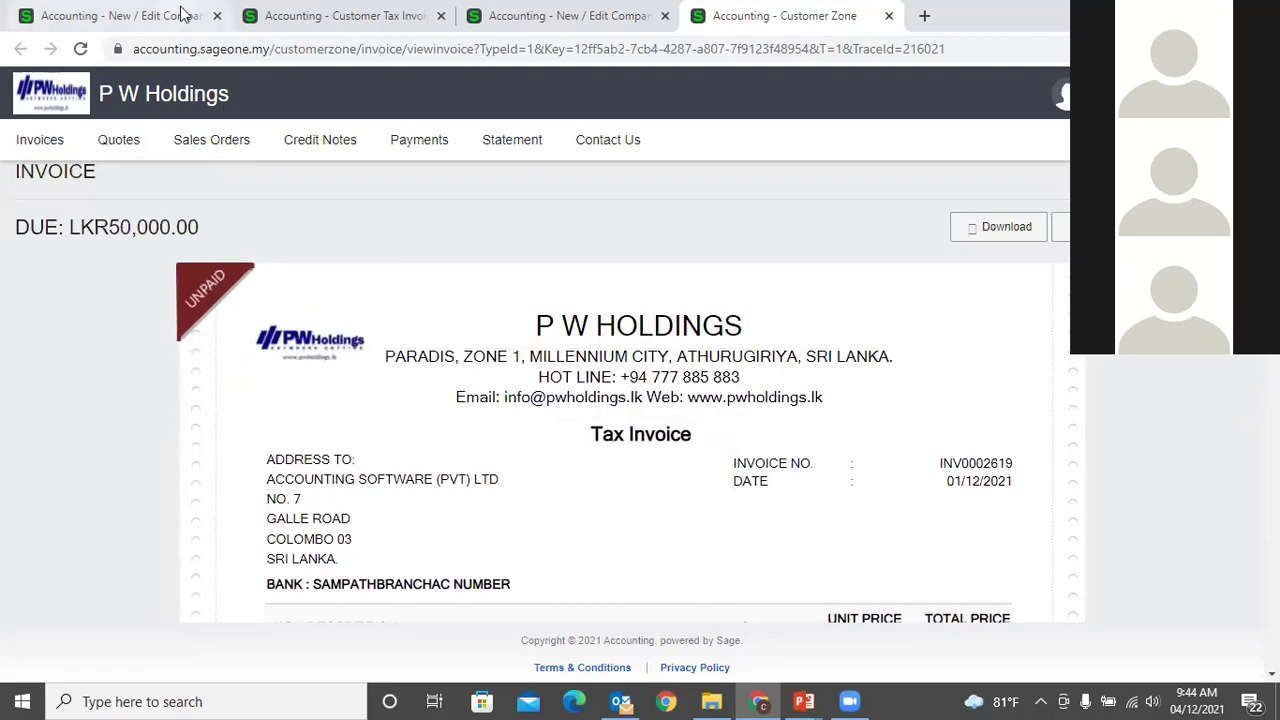
click(320, 16)
click(906, 119)
click(103, 16)
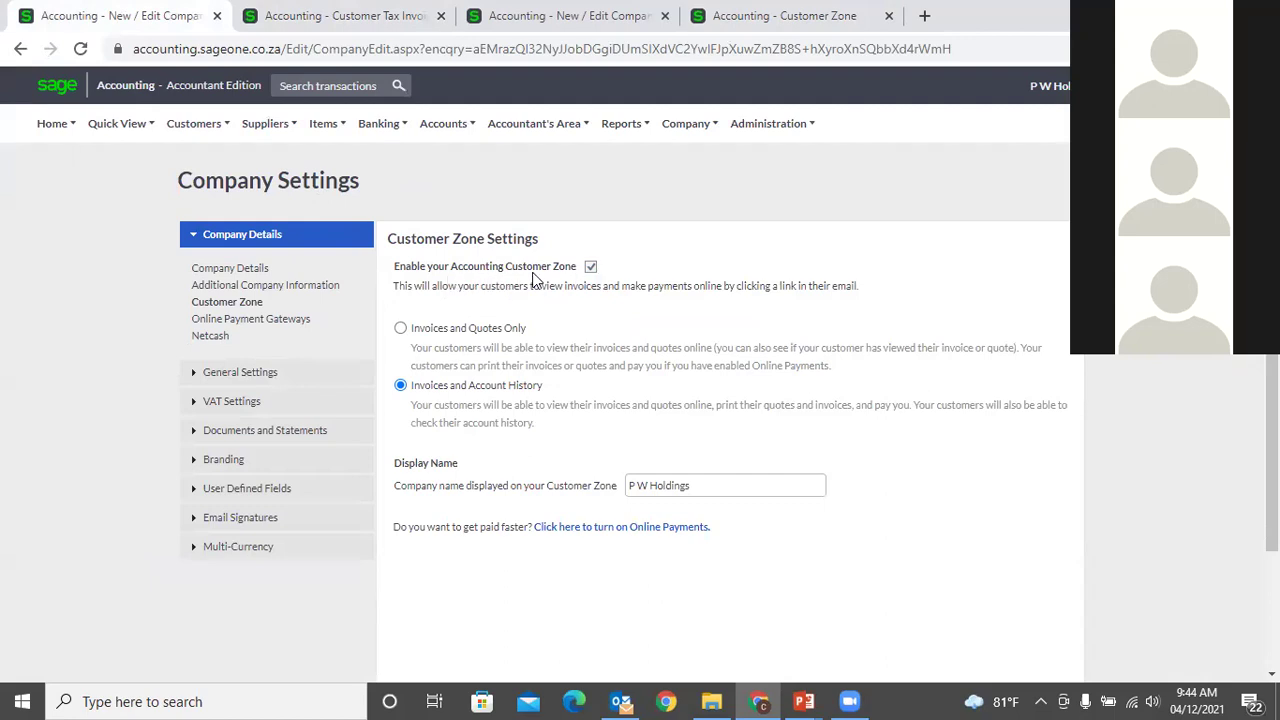
click(591, 262)
click(590, 266)
click(845, 18)
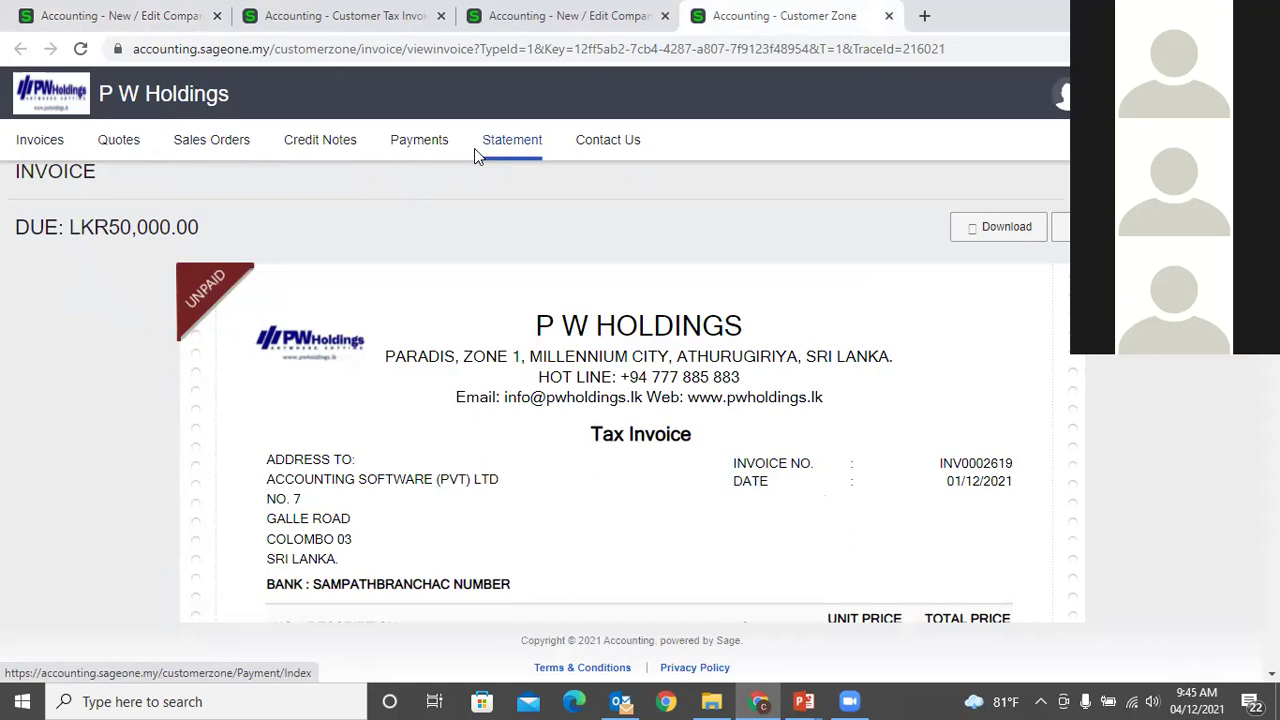
click(128, 16)
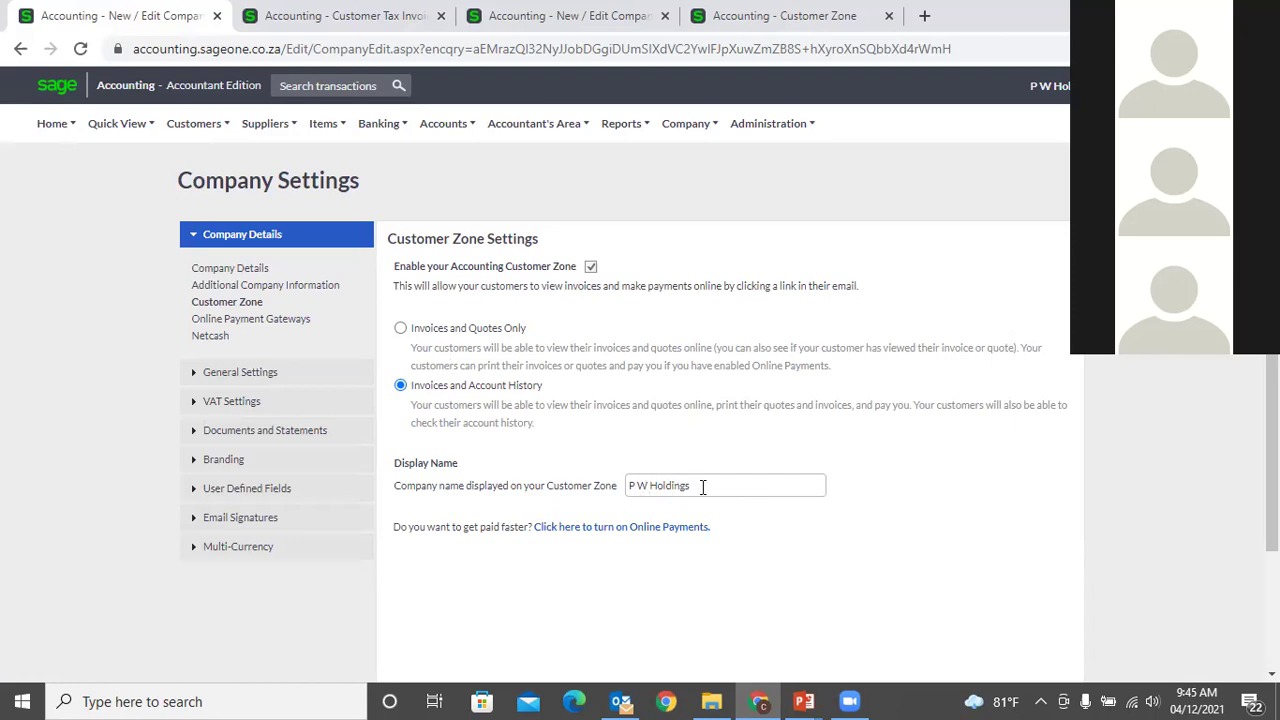
Save the Customer Zone settings and view Online Payment Gateways, which has none added.
scroll(714, 488, down, 3)
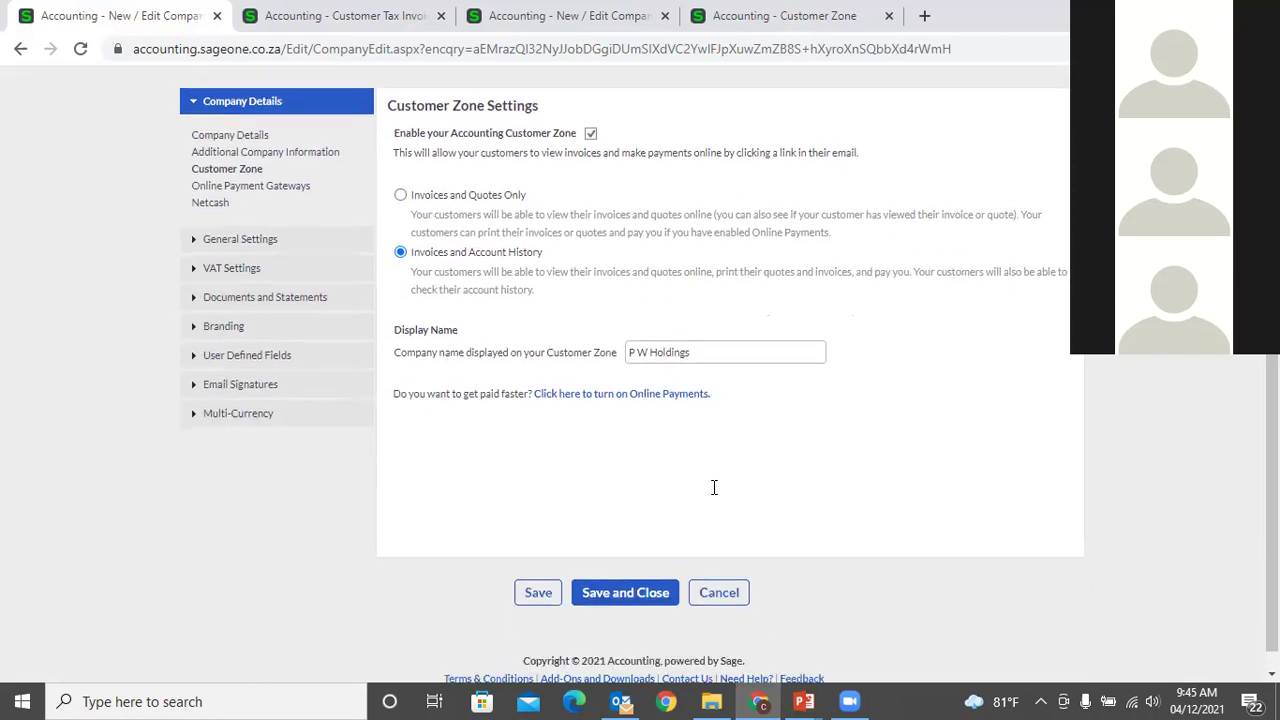
click(540, 575)
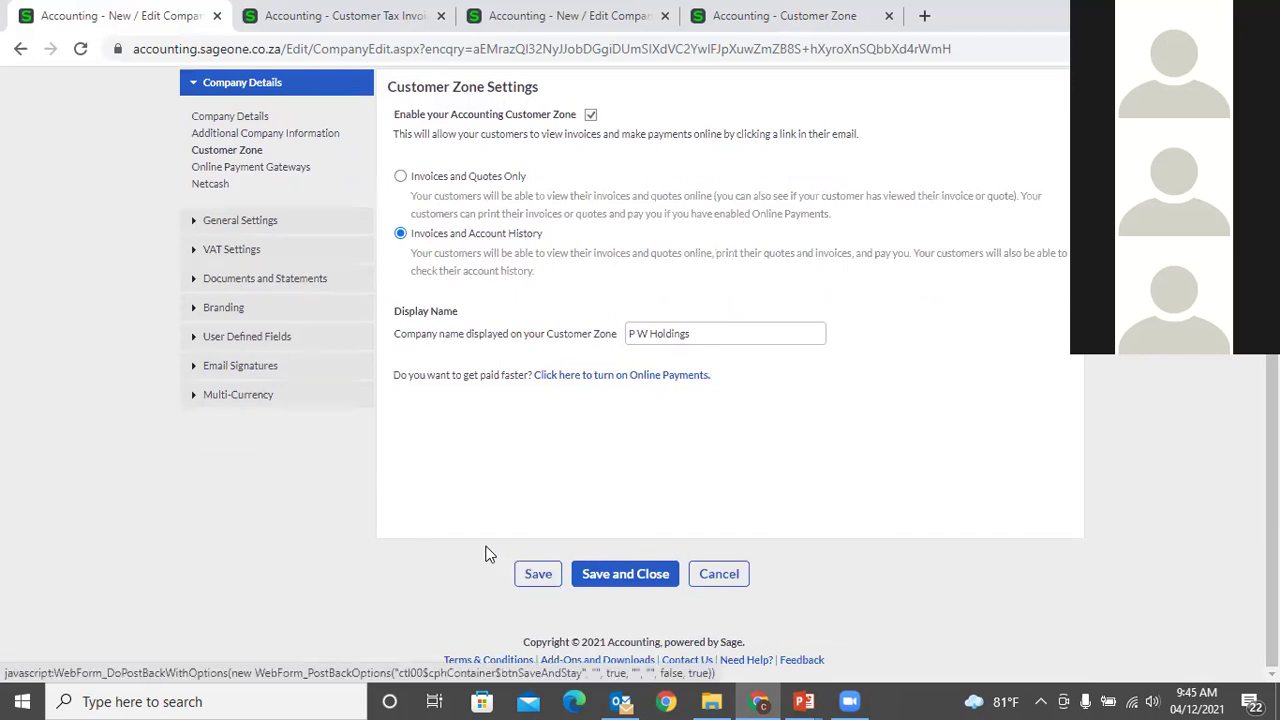
scroll(214, 527, up, 1)
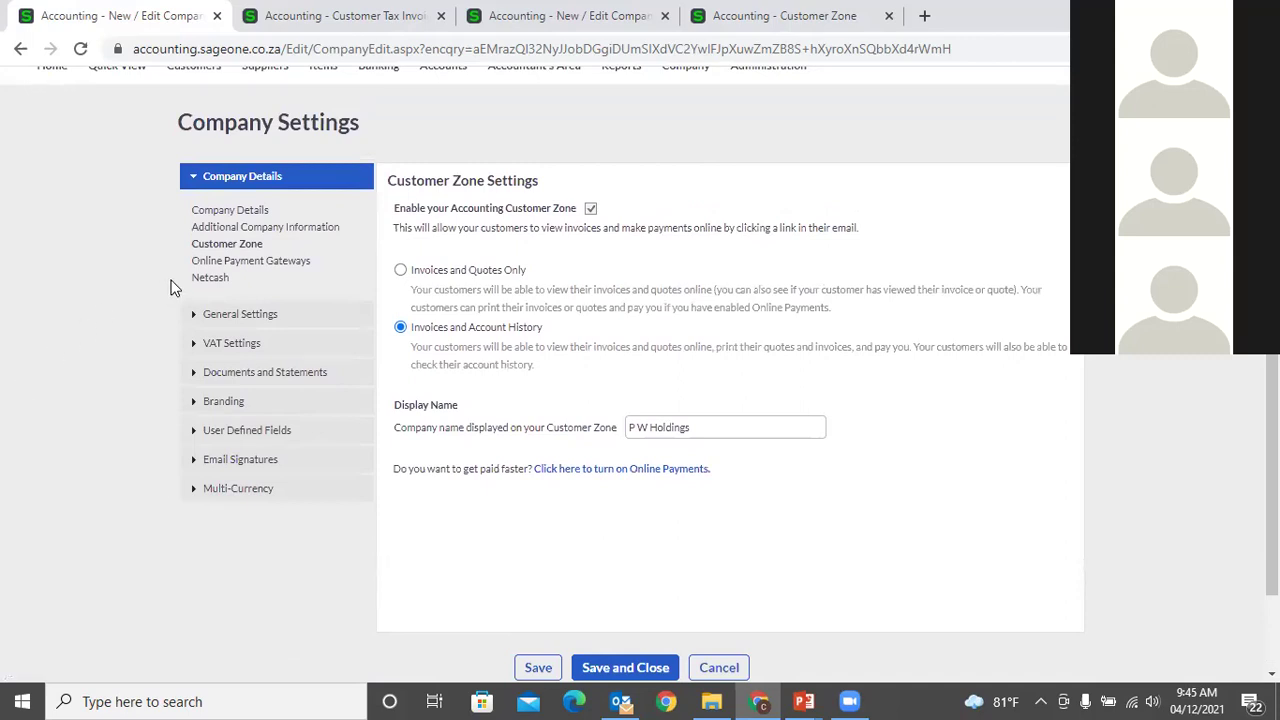
click(245, 262)
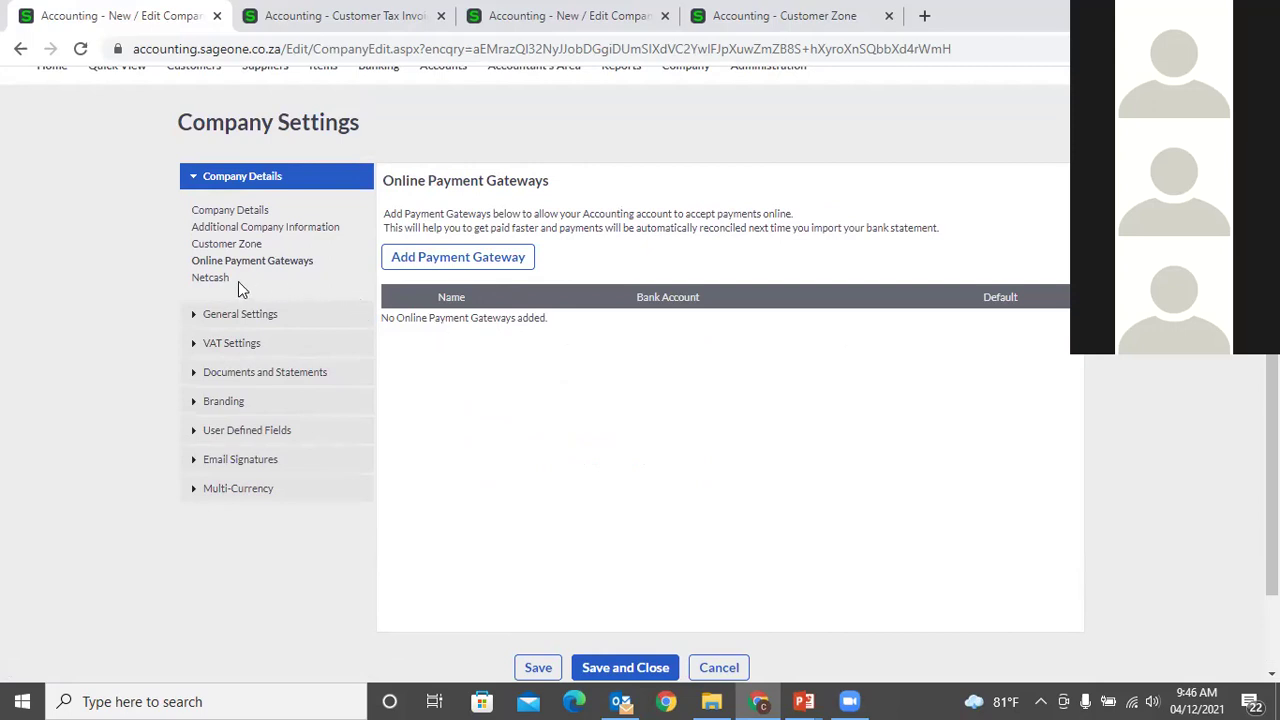
Check the Netcash gateway's Accounting Bank Account options, leaving it as (None).
click(208, 278)
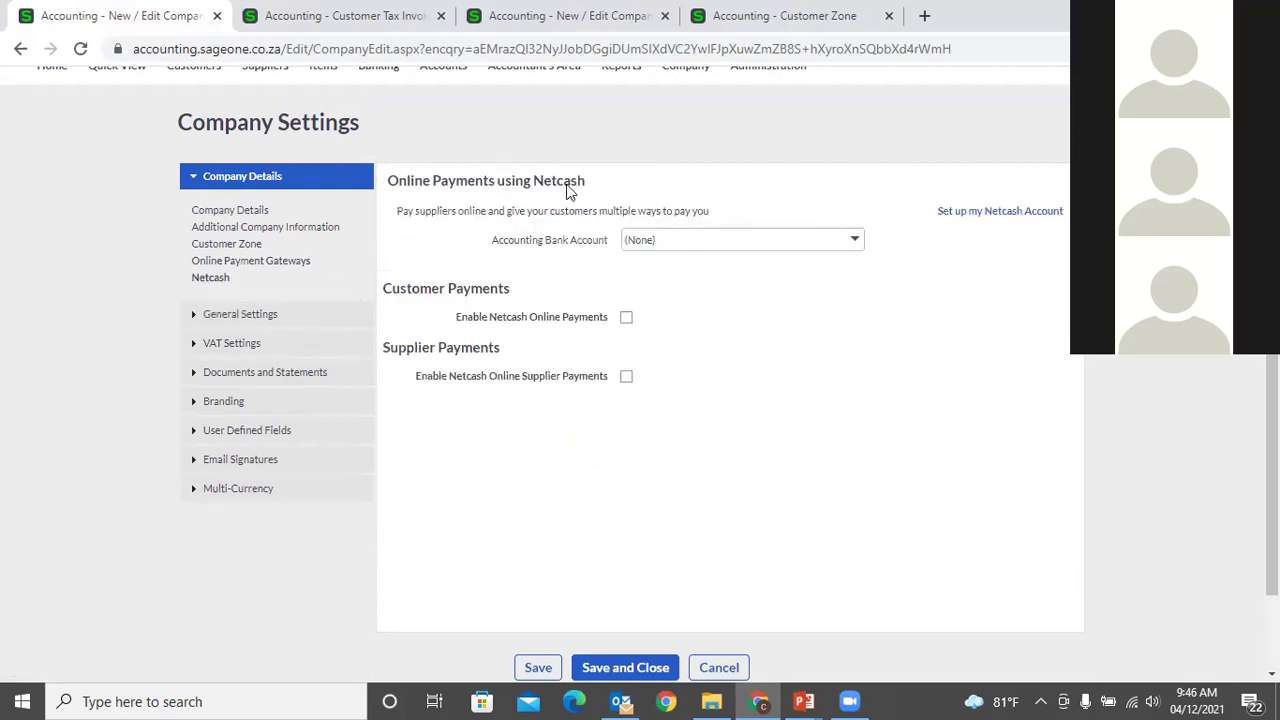
click(855, 243)
click(925, 283)
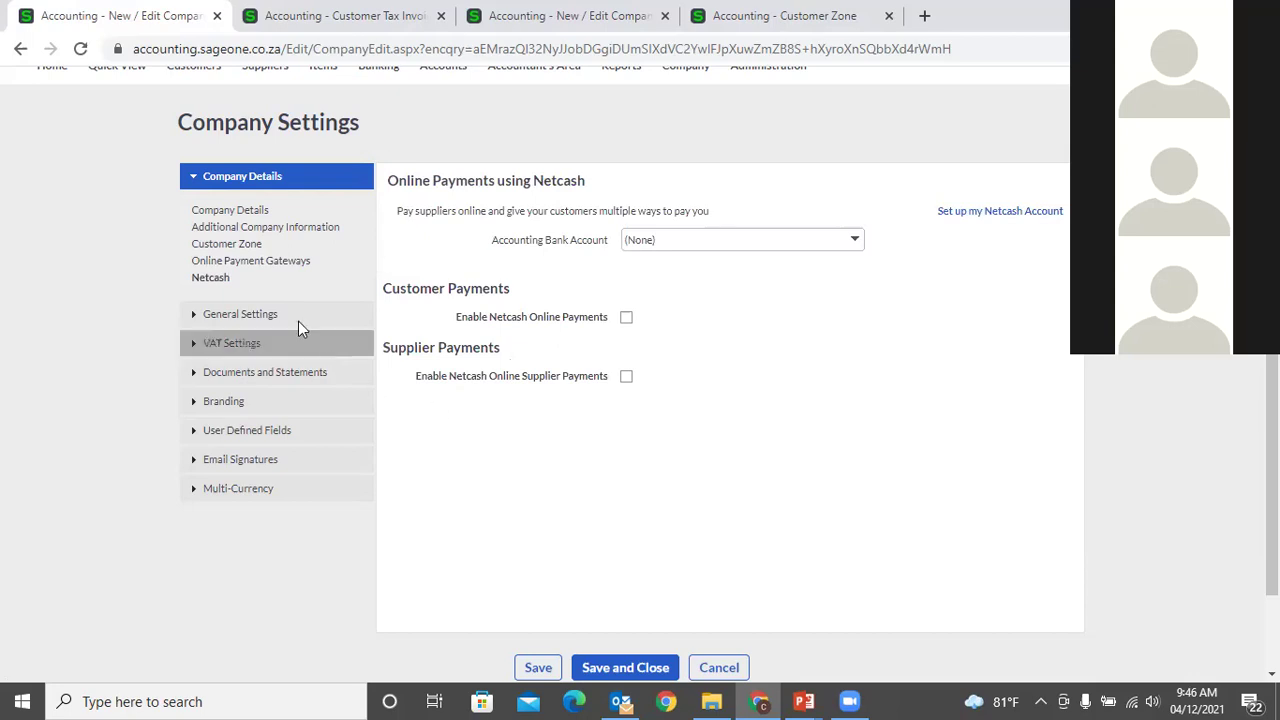
Look over Company Details and Additional Company Information, then return to Customer Zone Settings.
click(245, 212)
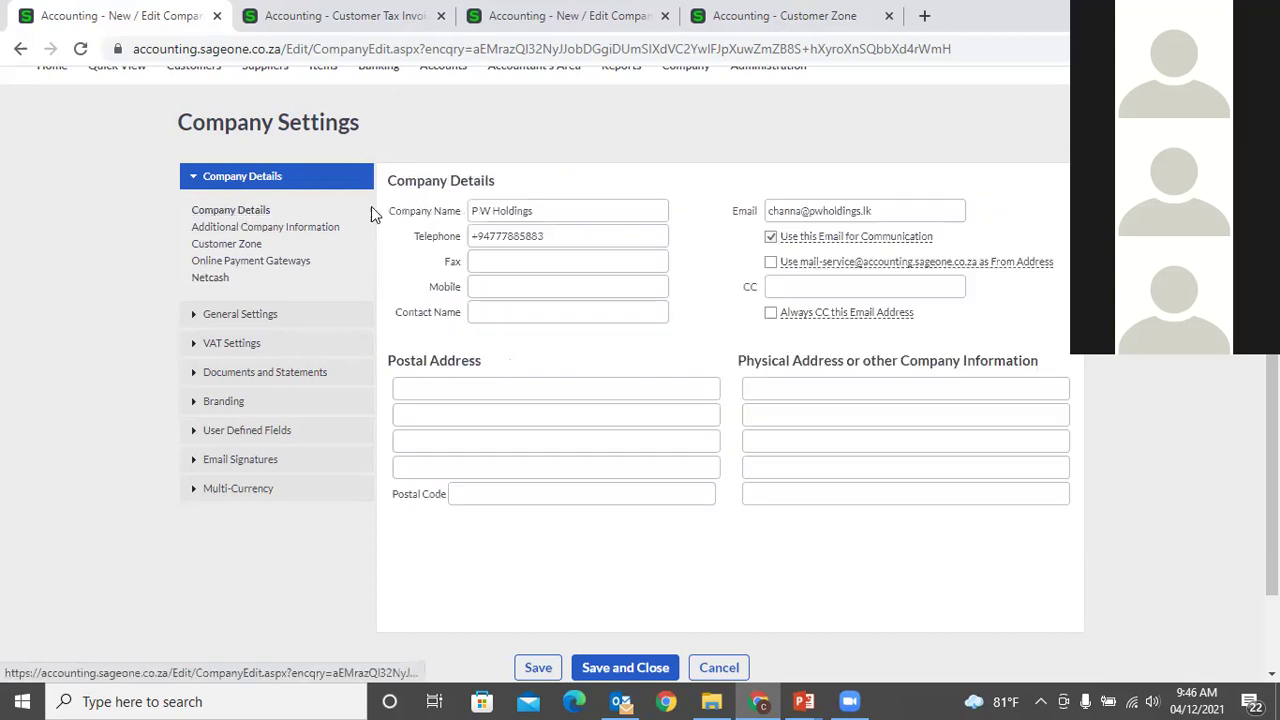
click(310, 227)
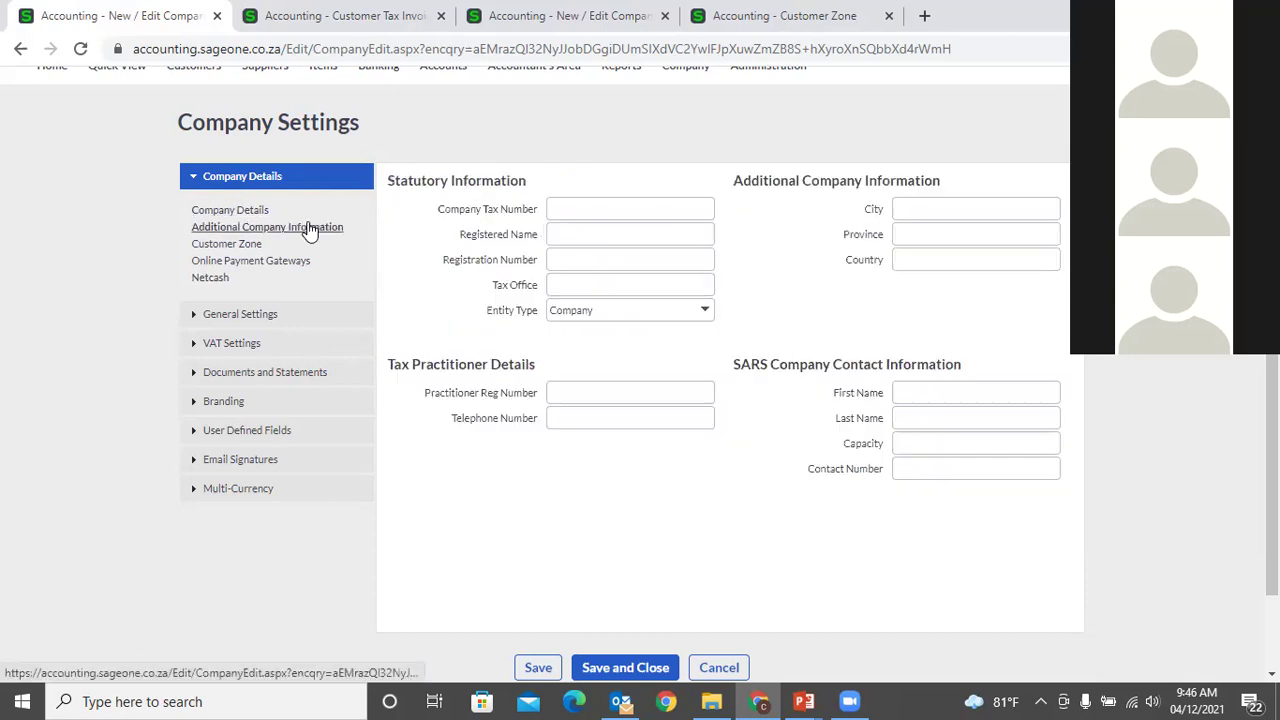
click(245, 245)
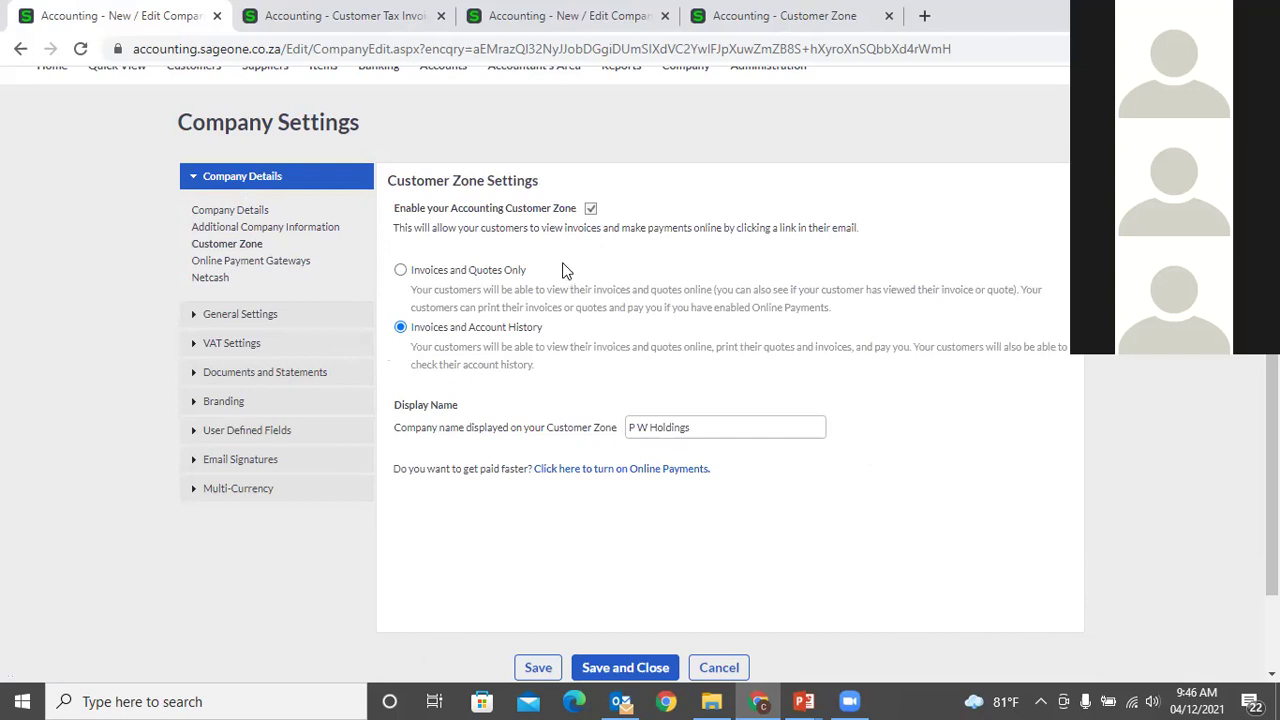
Open Financial Years under General Settings, showing 2020–21 and current 2021–22 with no lockdown date.
click(240, 316)
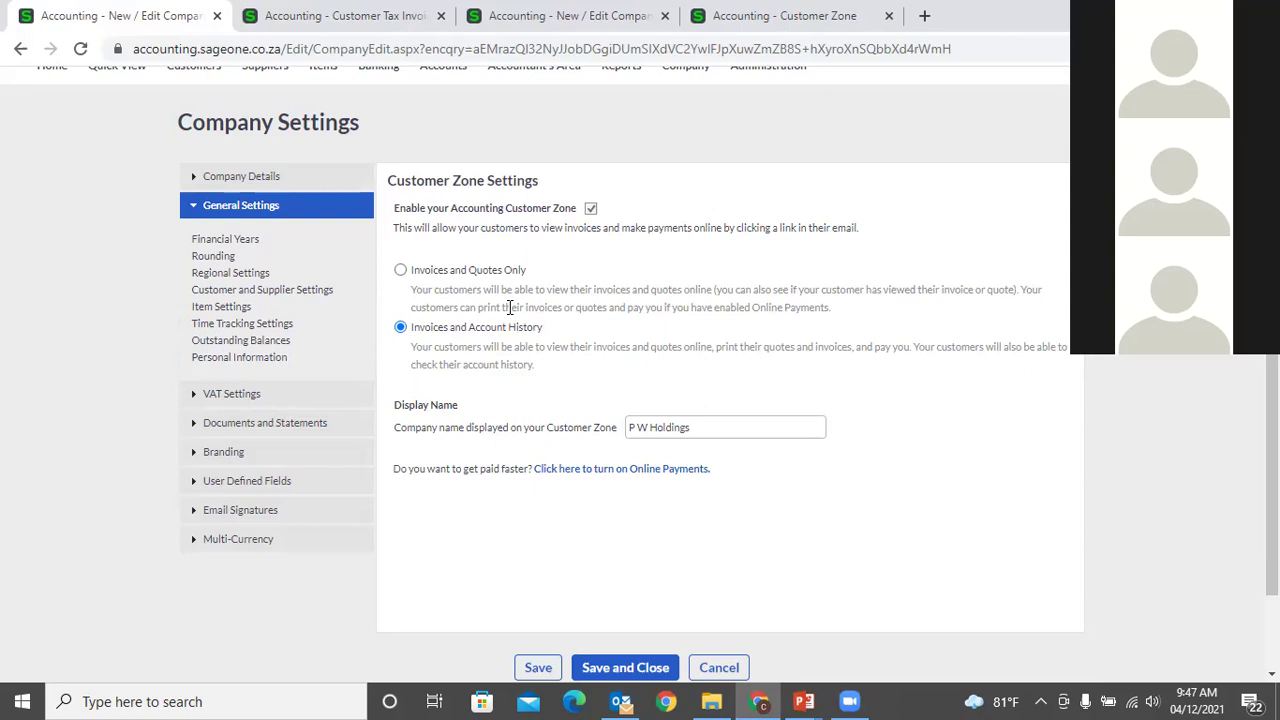
click(240, 210)
click(248, 241)
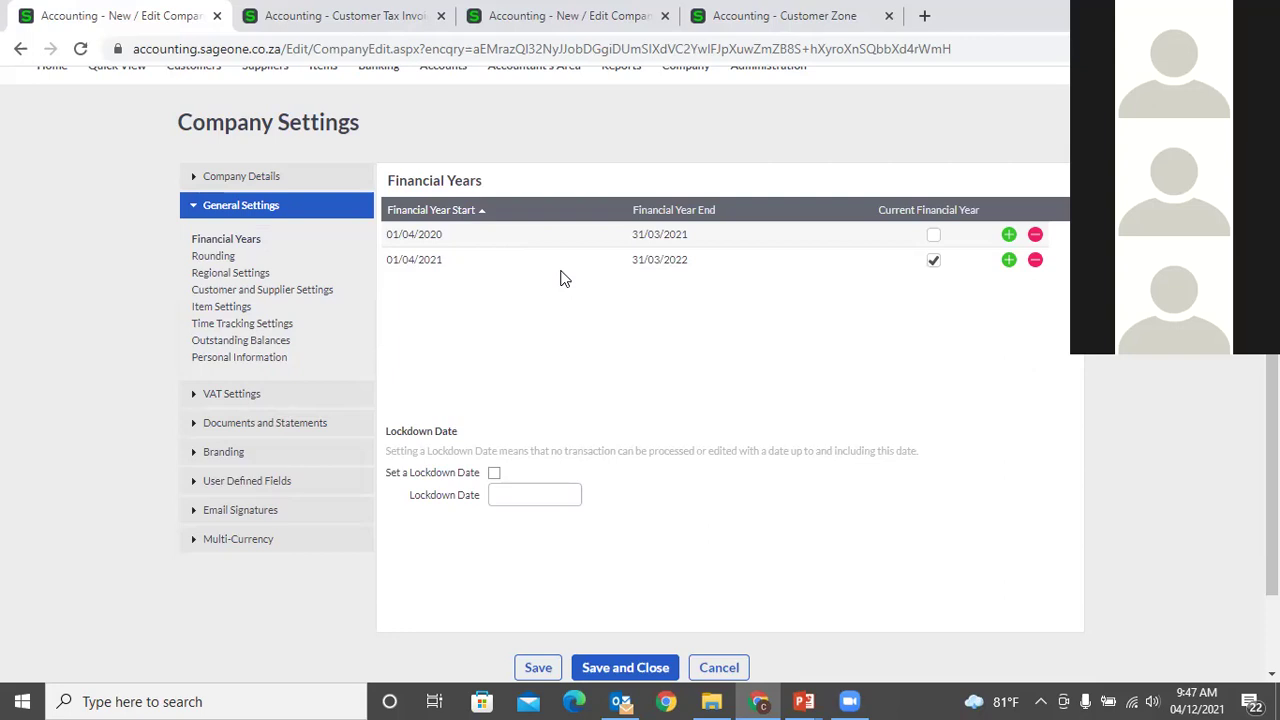
Add the 01/04/2022–31/03/2023 financial year, deleting the extra 2023–24 and 2024–25 rows.
click(1008, 262)
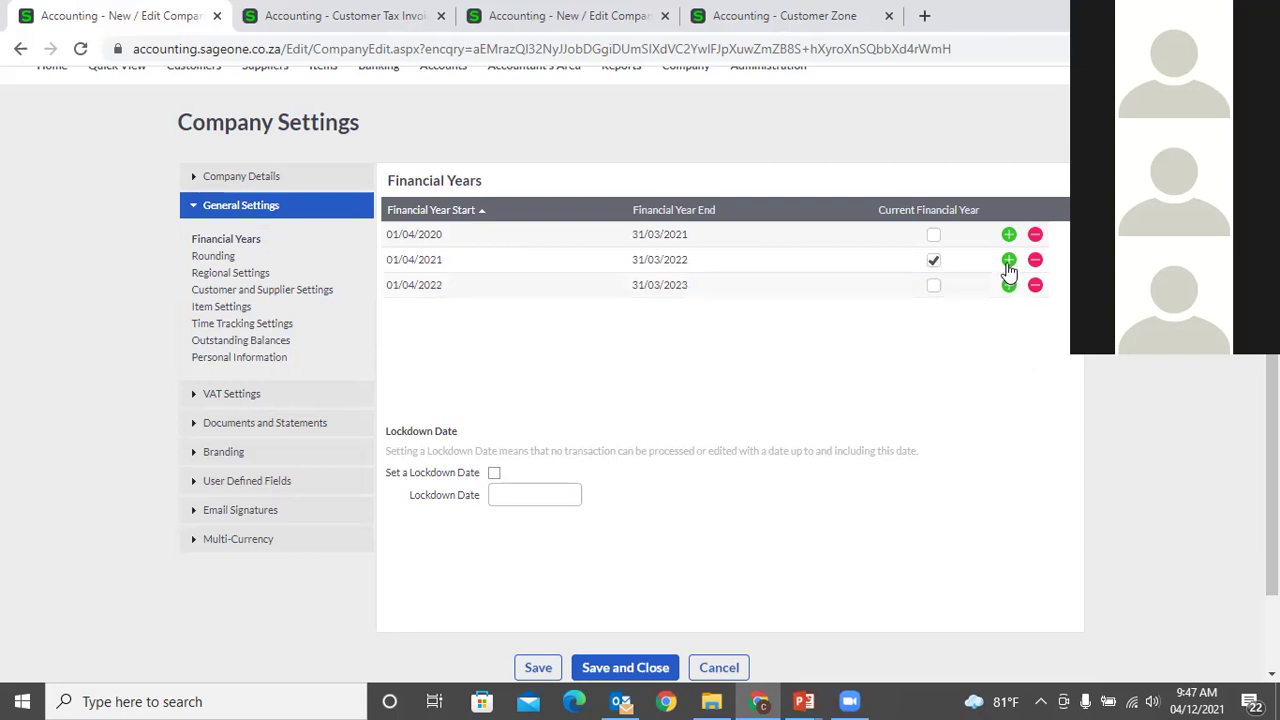
click(1010, 288)
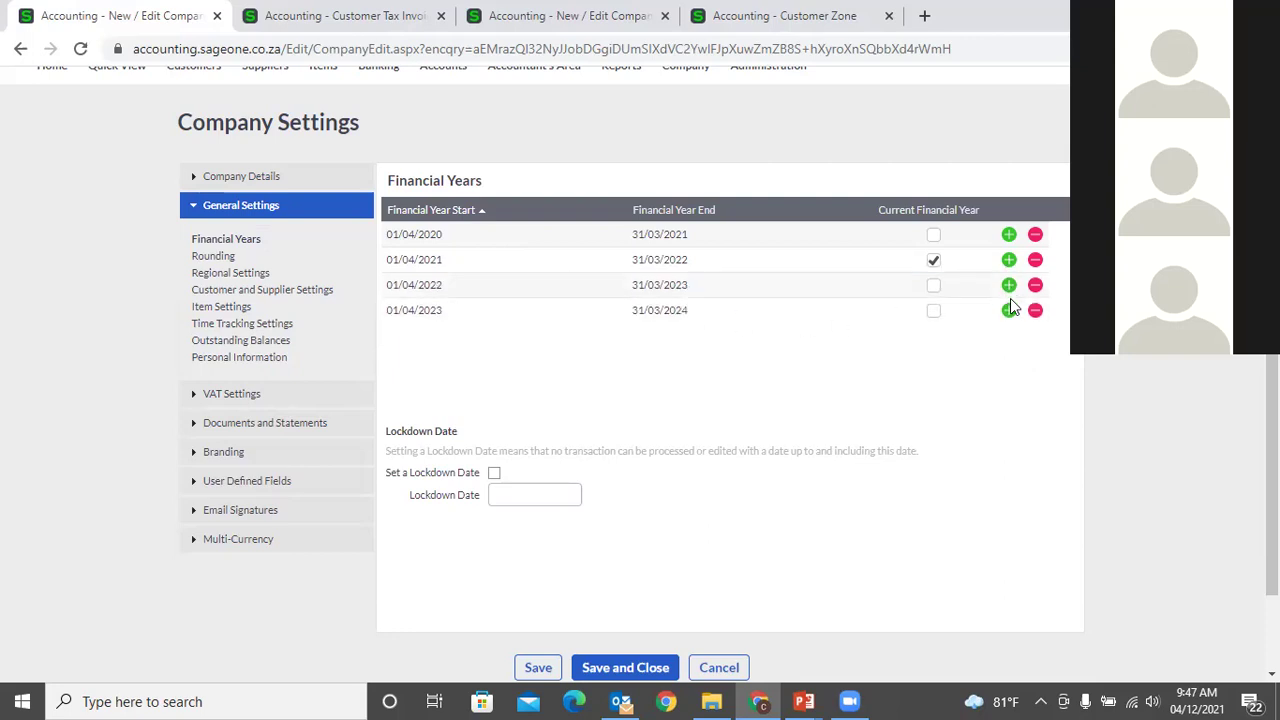
click(1009, 310)
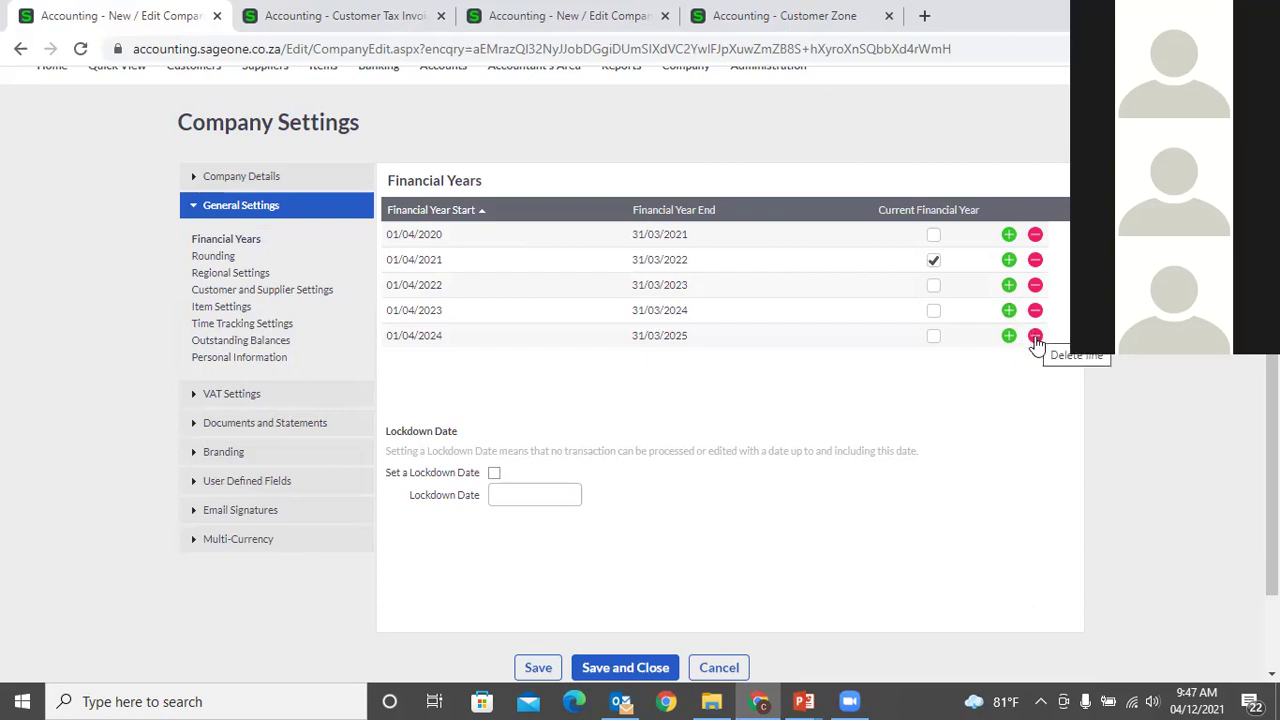
click(1036, 337)
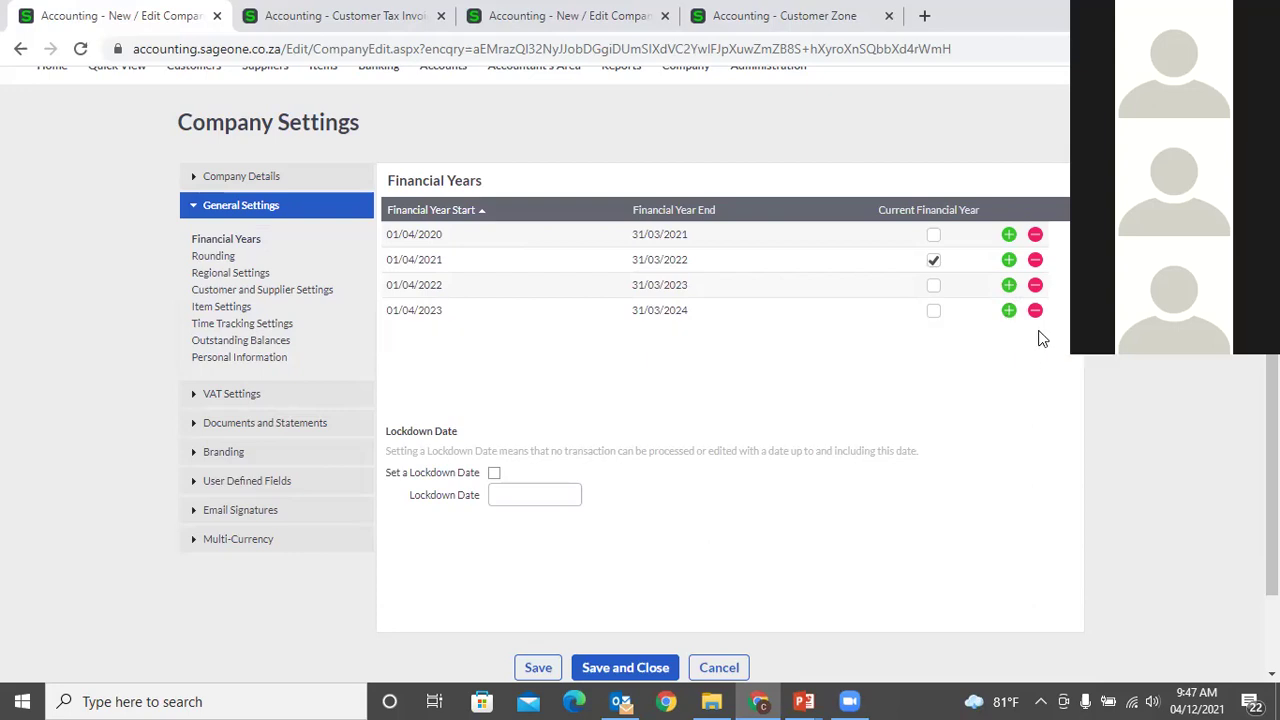
click(1036, 311)
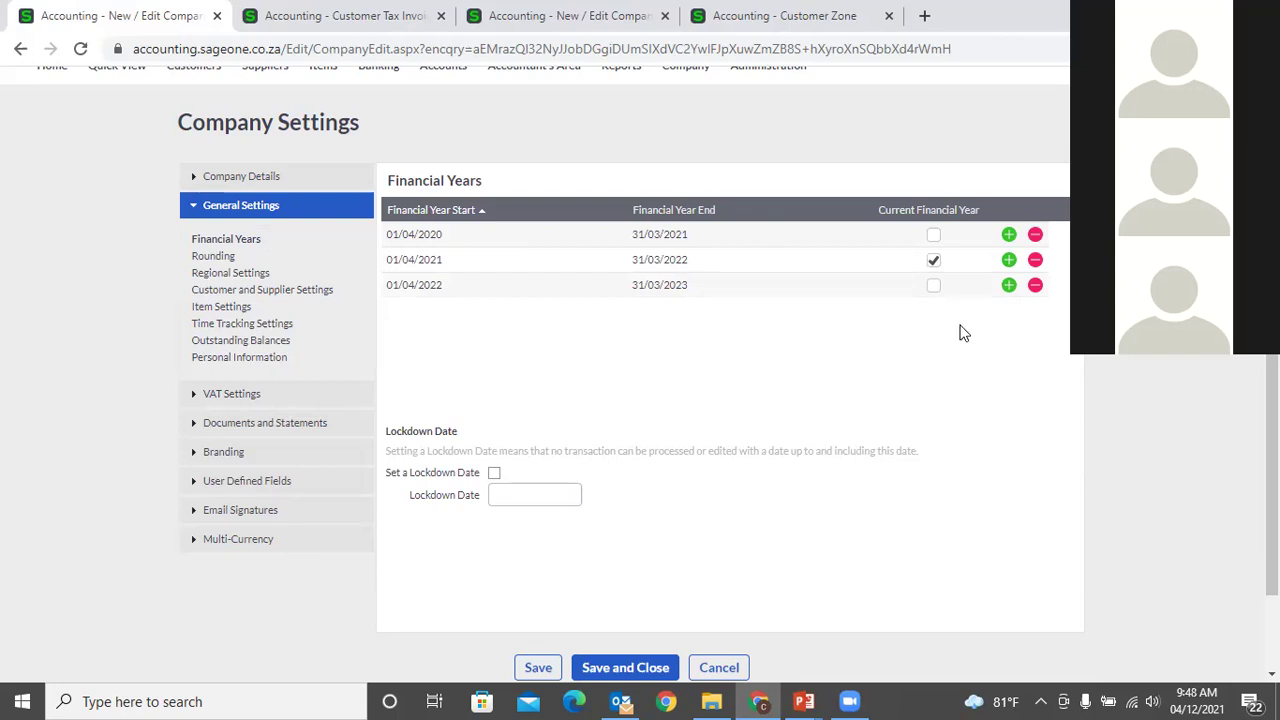
click(436, 236)
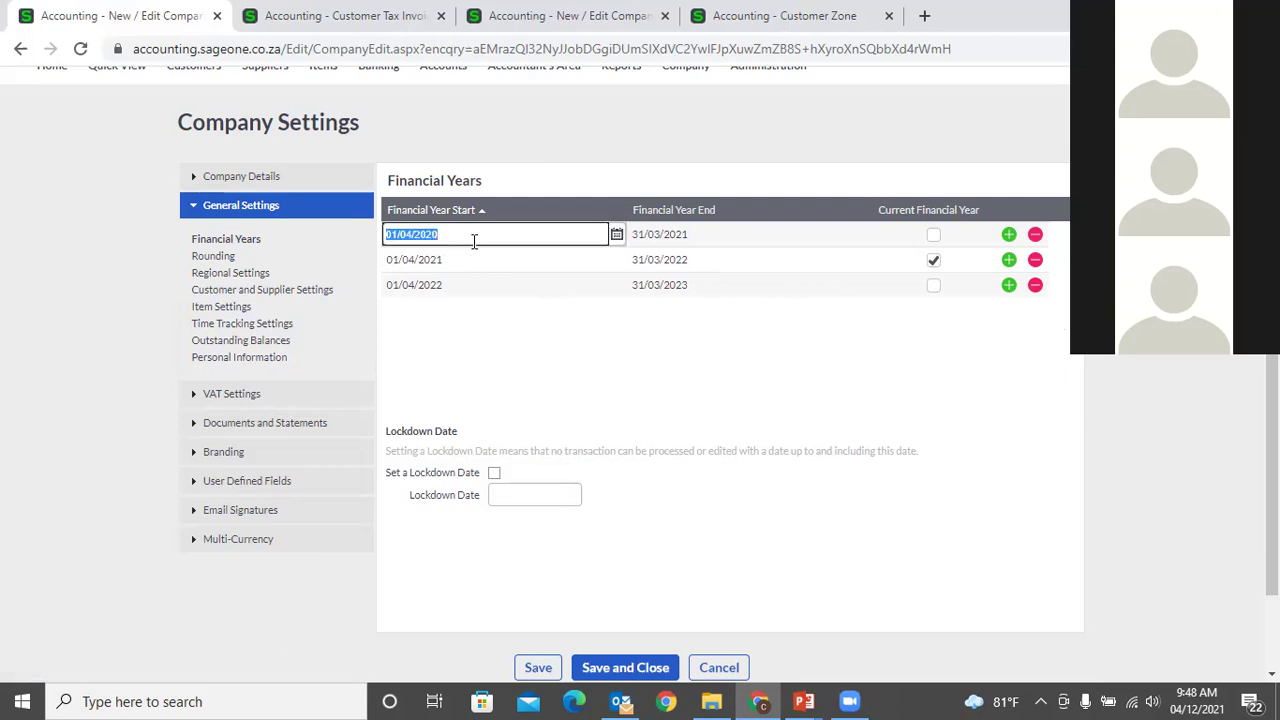
click(478, 236)
click(712, 234)
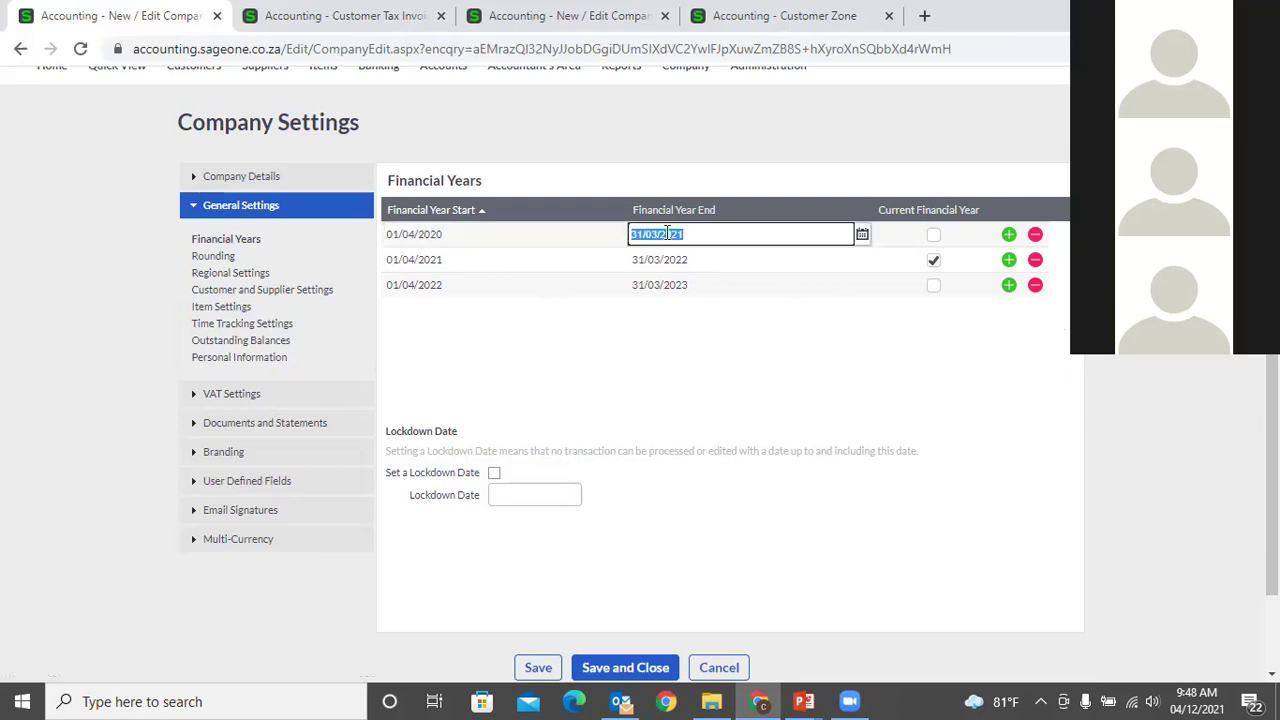
click(433, 238)
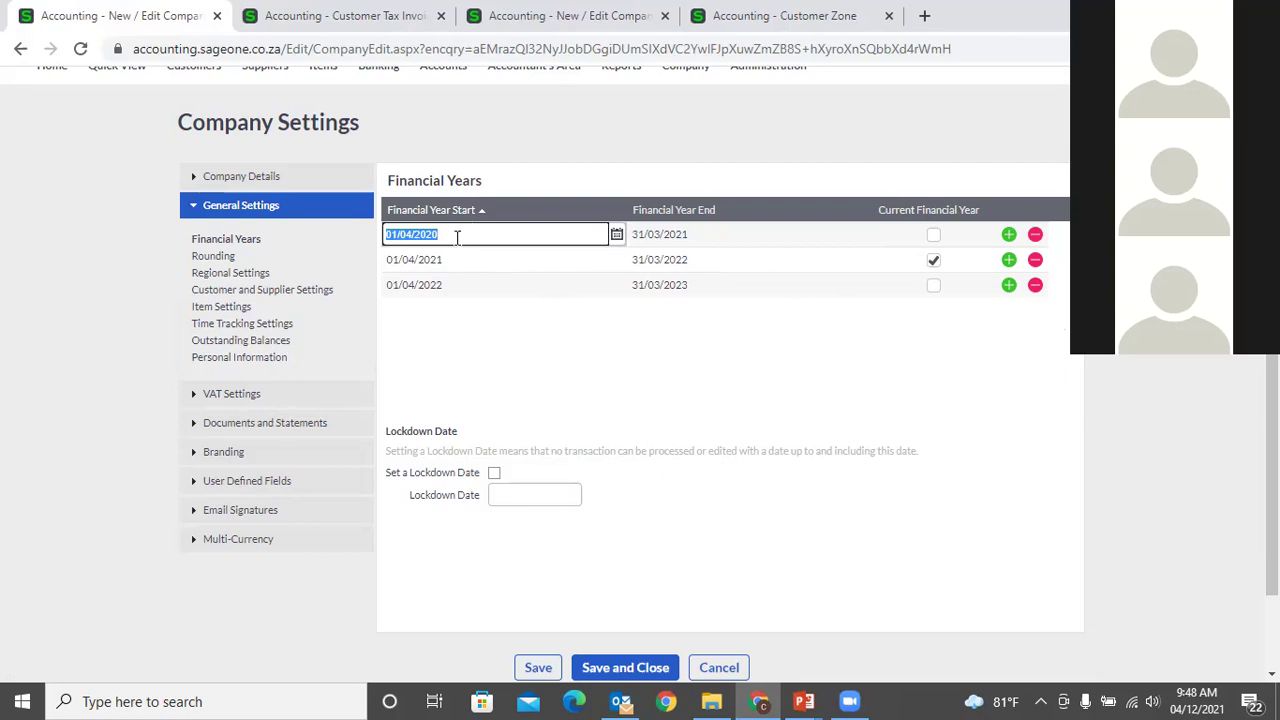
click(675, 238)
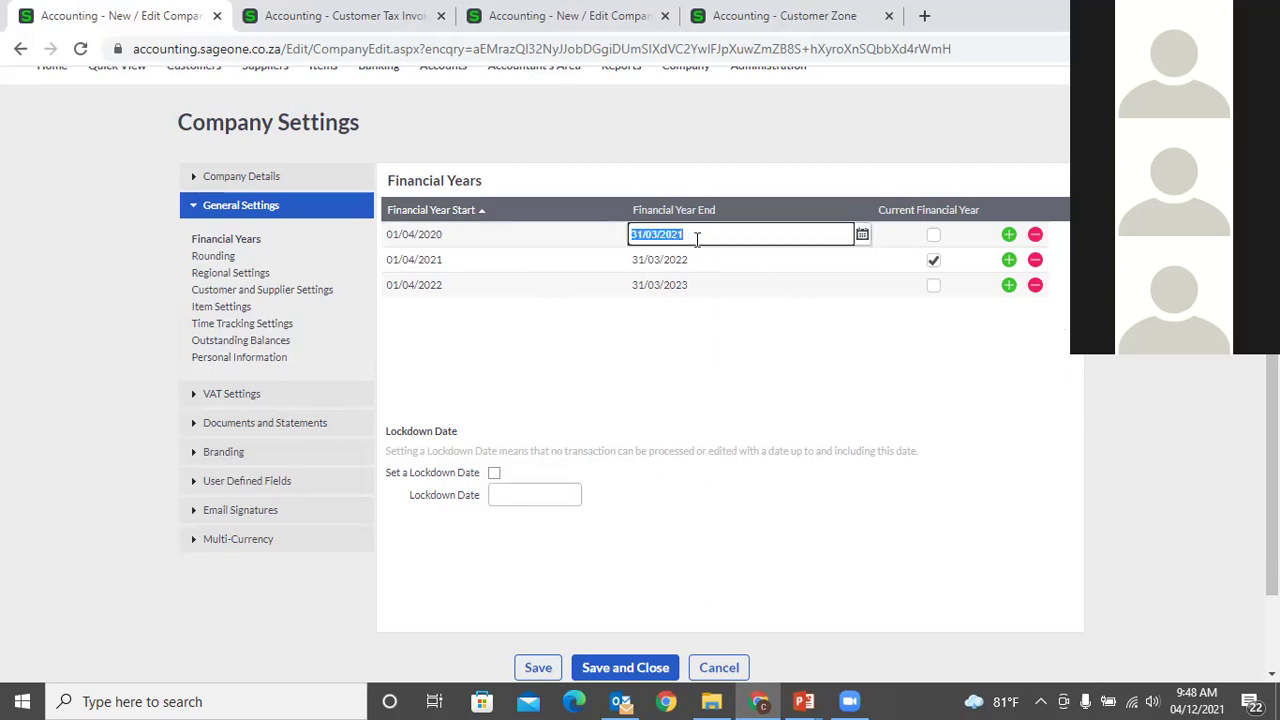
click(514, 268)
click(652, 268)
click(483, 241)
click(689, 253)
click(690, 241)
click(826, 378)
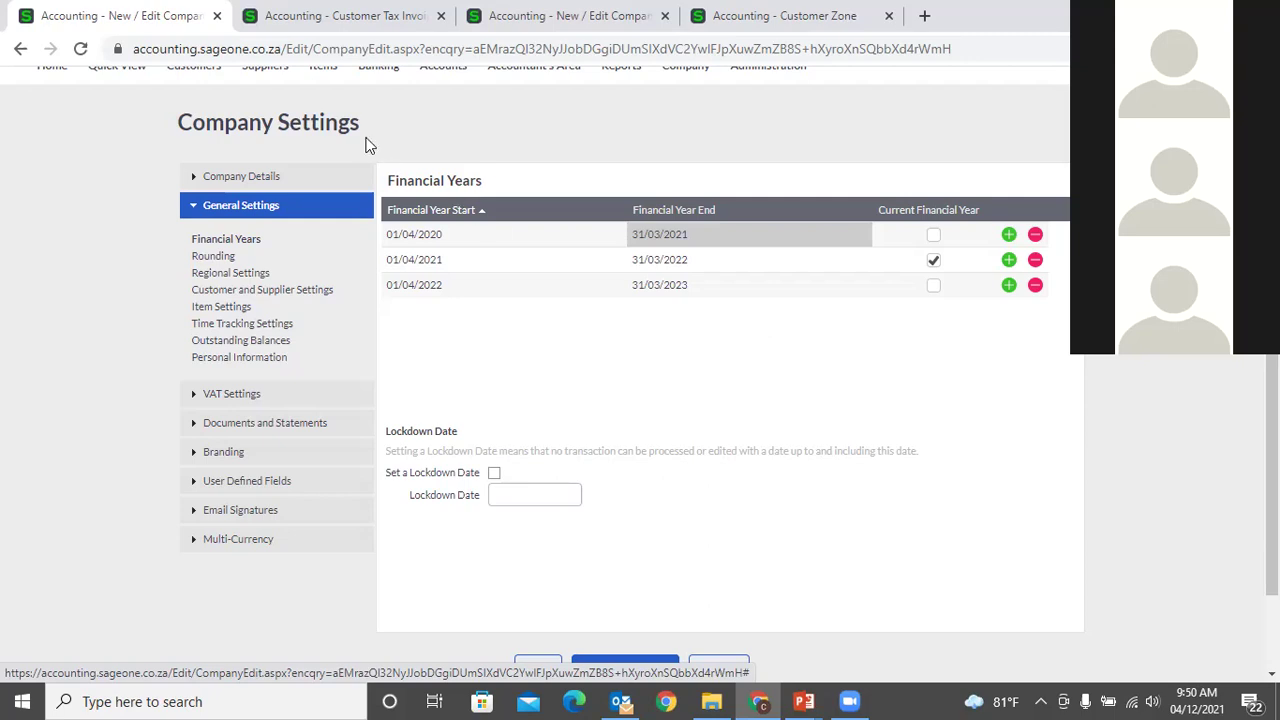
click(345, 16)
mouse_move(215, 128)
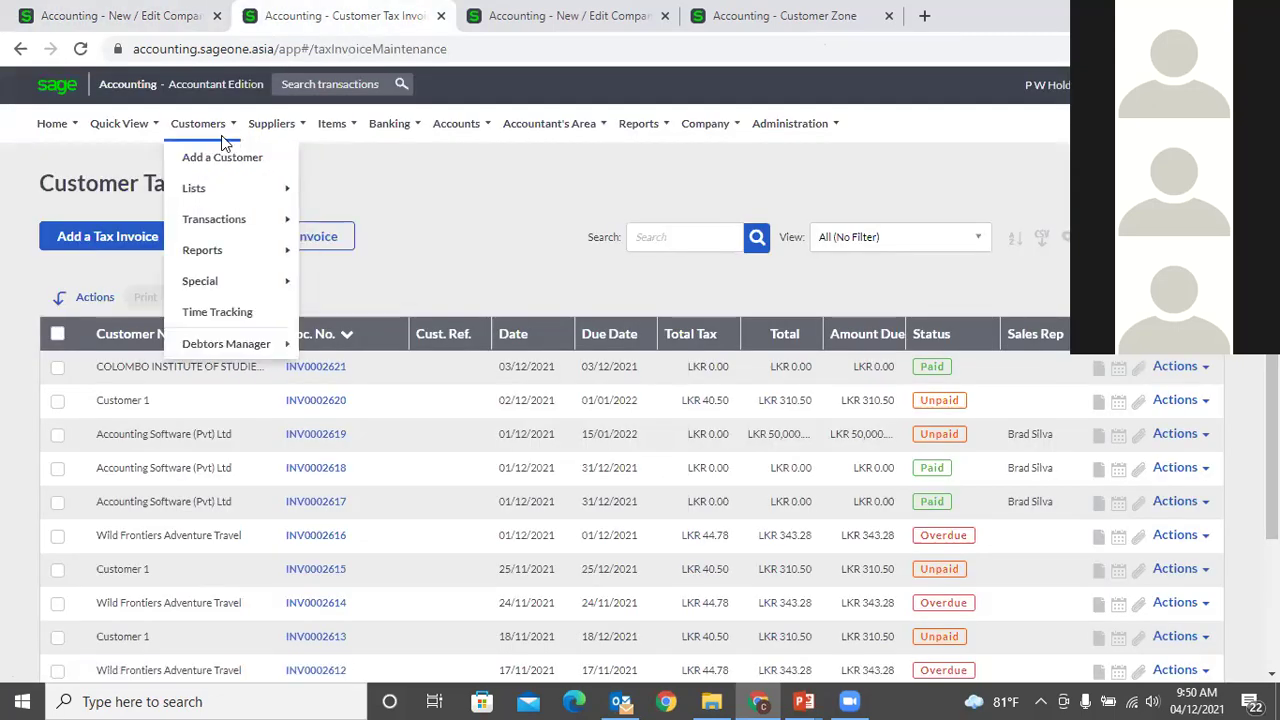
mouse_move(246, 251)
click(412, 372)
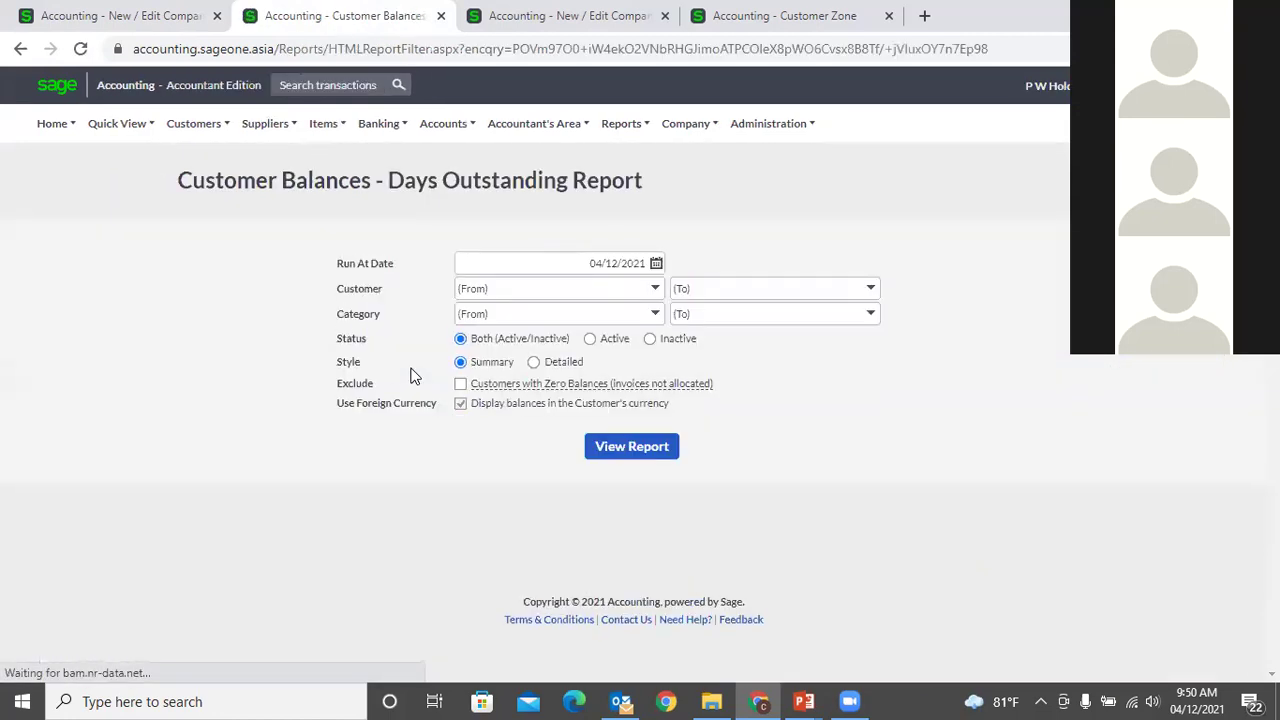
click(602, 442)
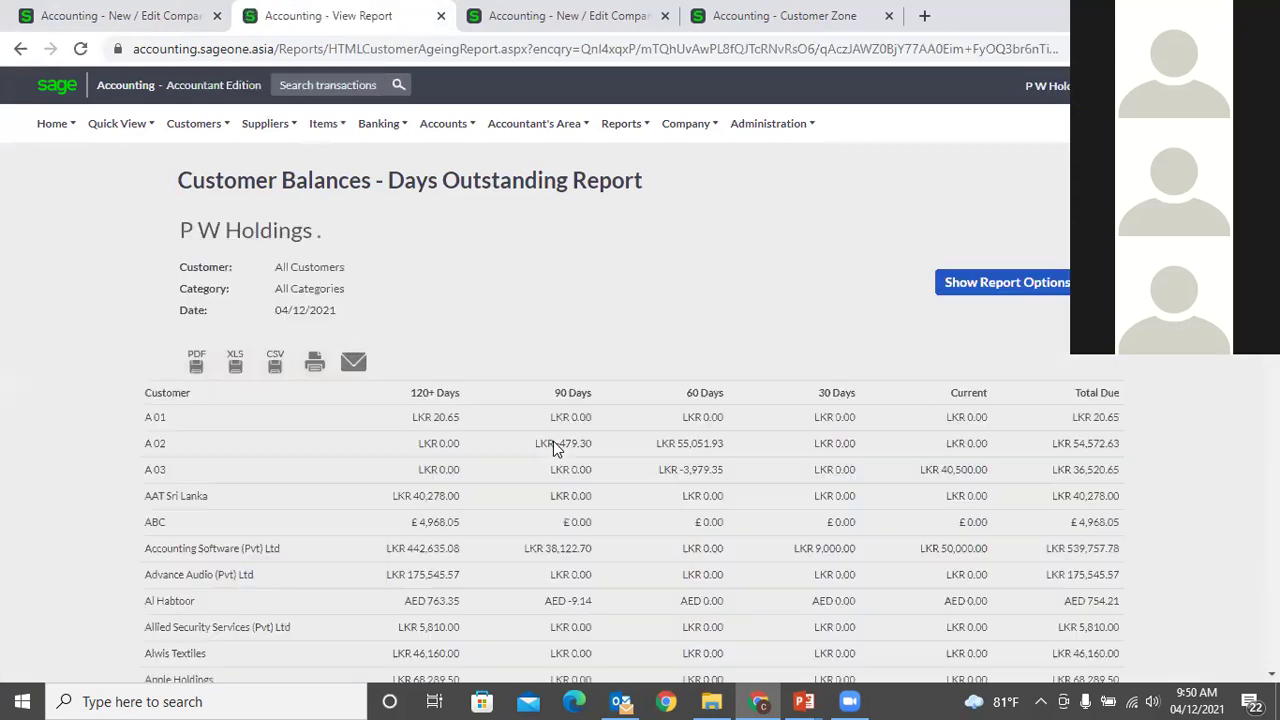
click(992, 290)
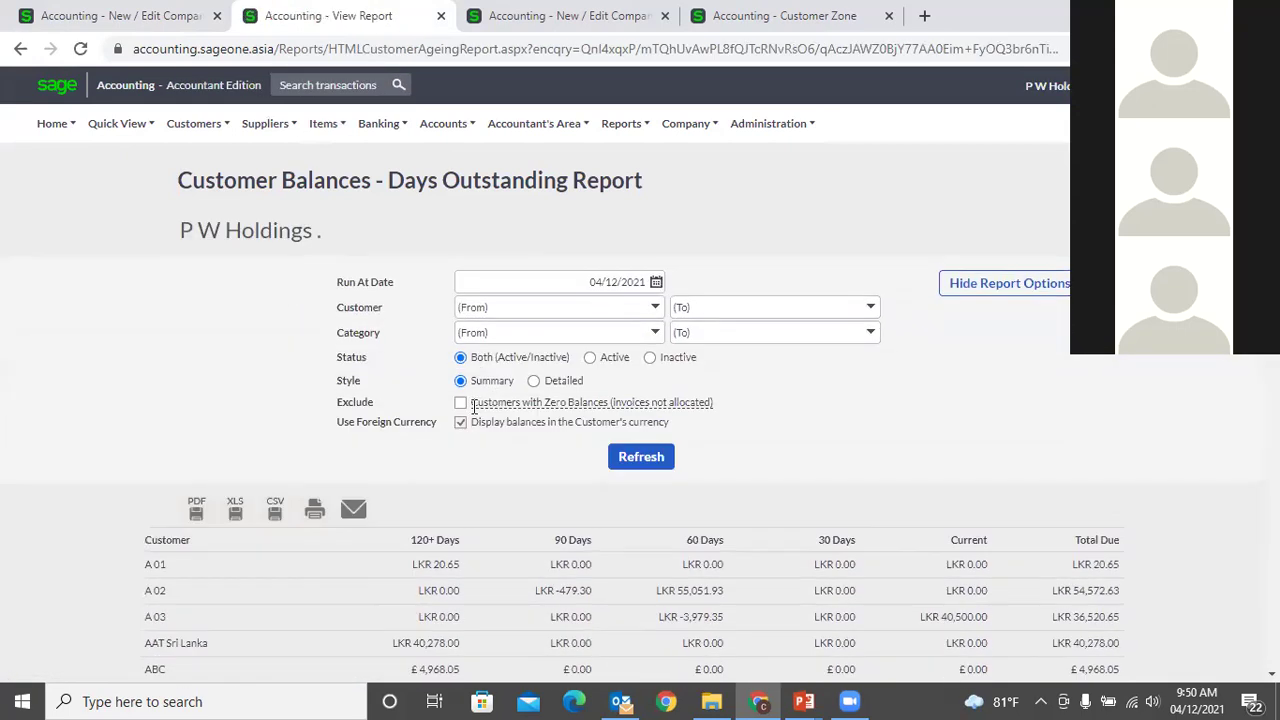
click(535, 381)
click(640, 457)
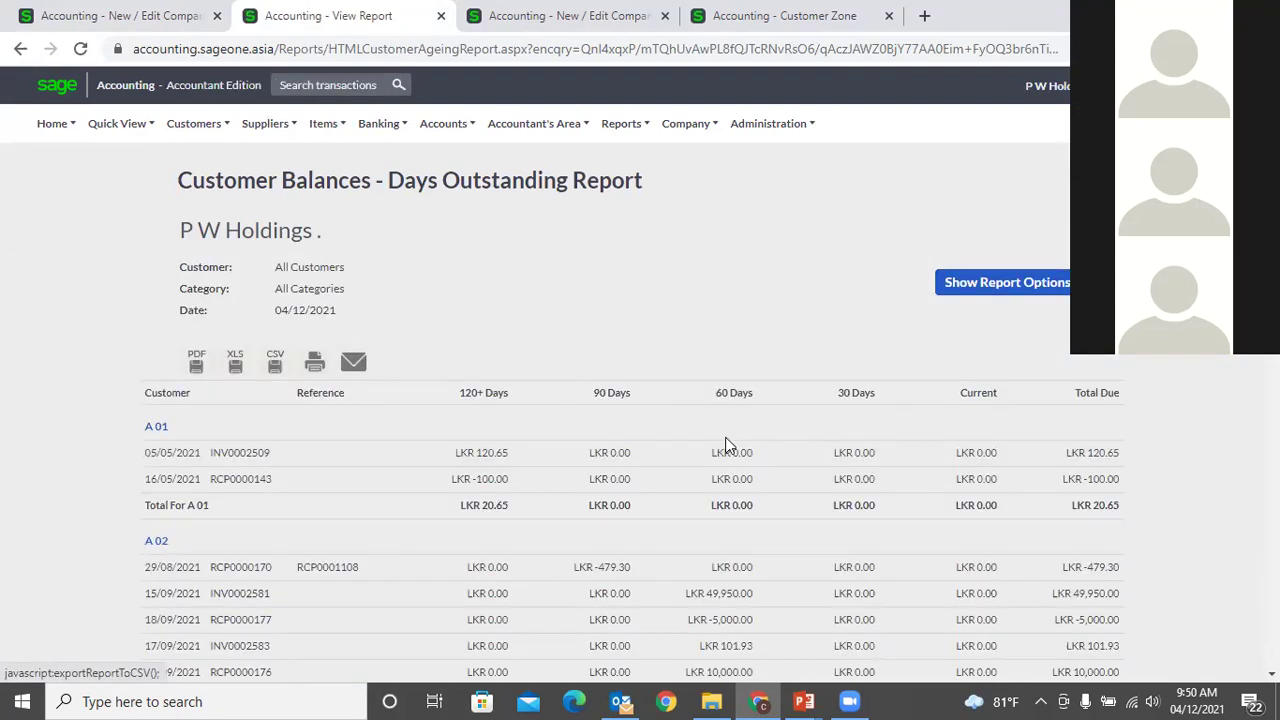
scroll(727, 450, down, 2)
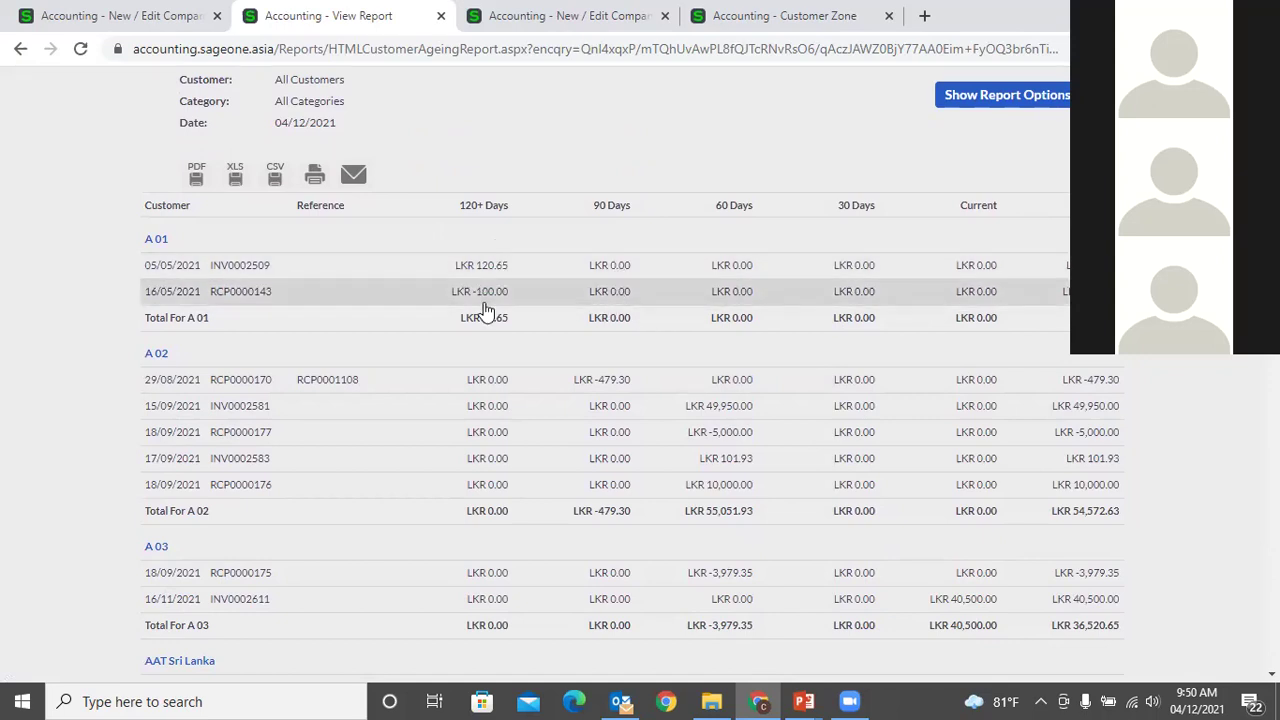
scroll(443, 390, up, 2)
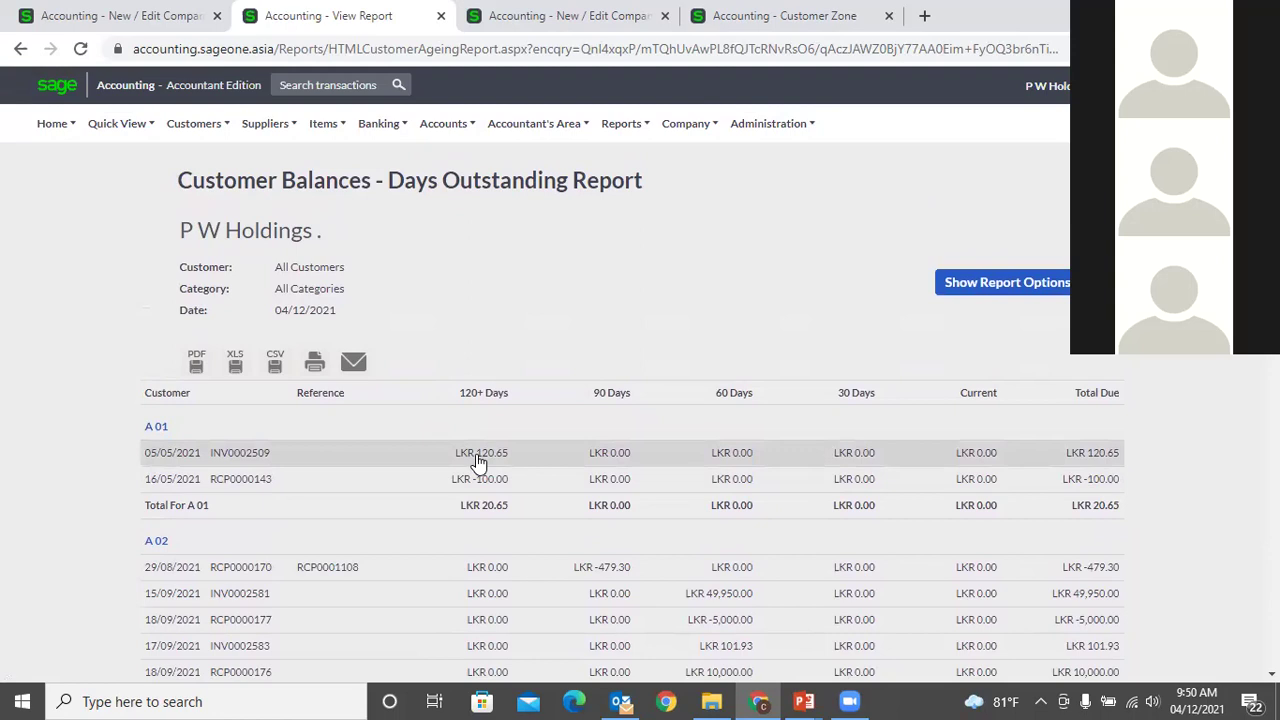
click(100, 17)
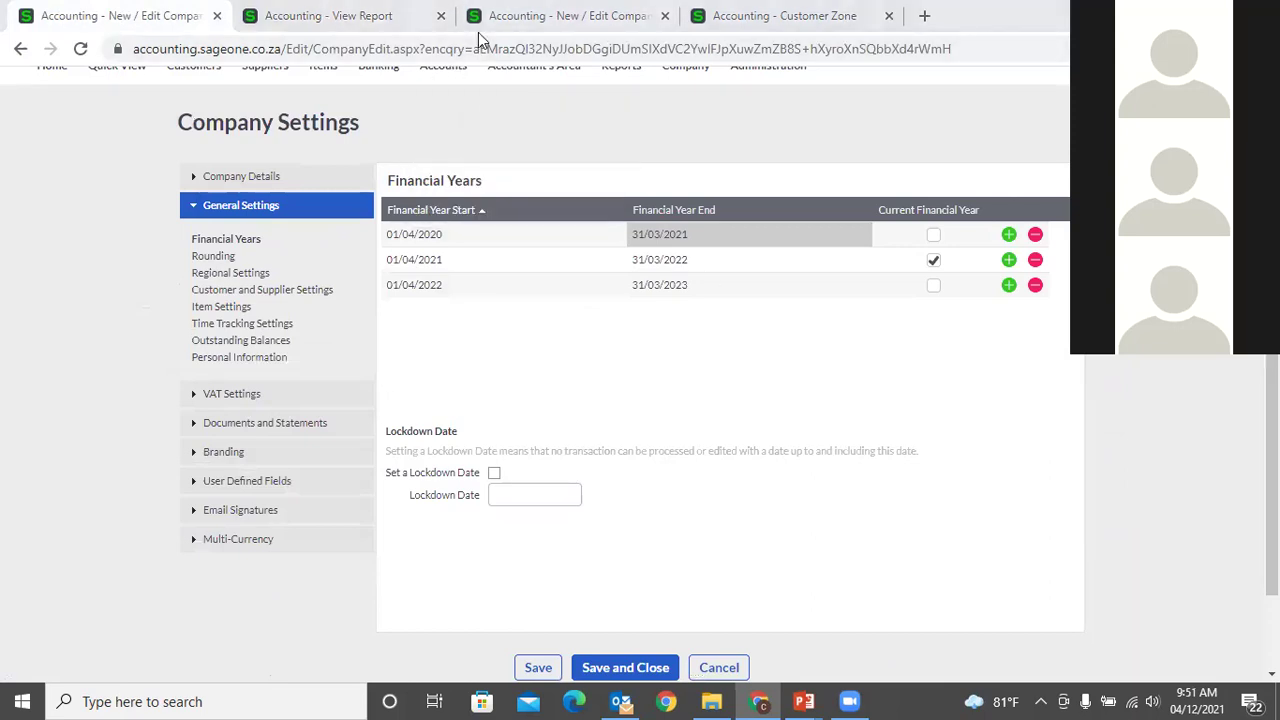
click(343, 28)
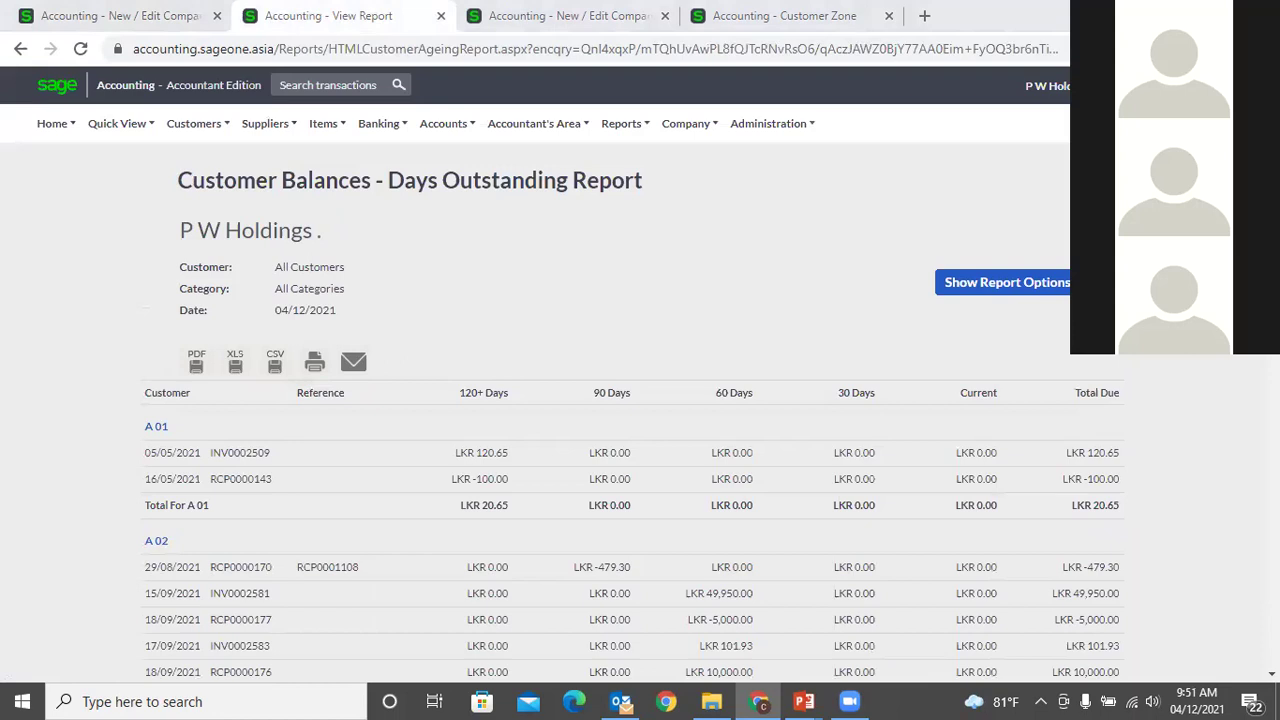
click(560, 16)
Open Financial Years and inspect the 2017 and 2018 start and end dates without changing them.
click(247, 372)
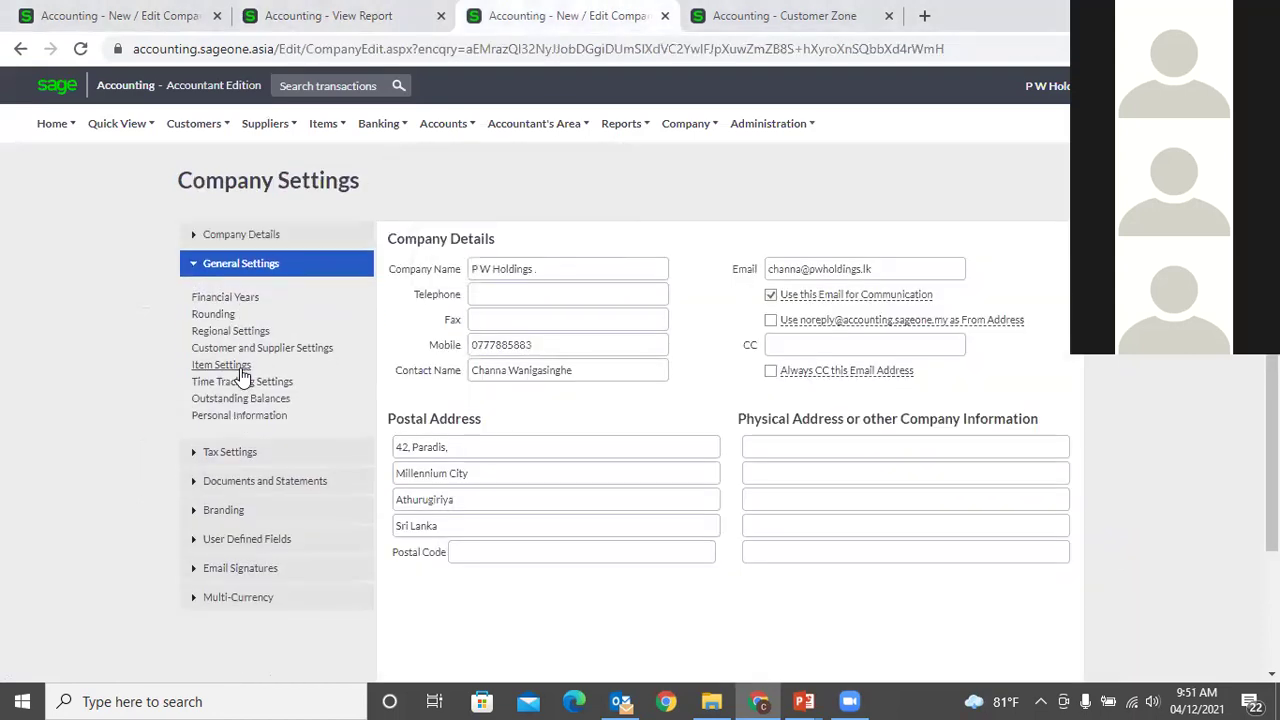
click(225, 298)
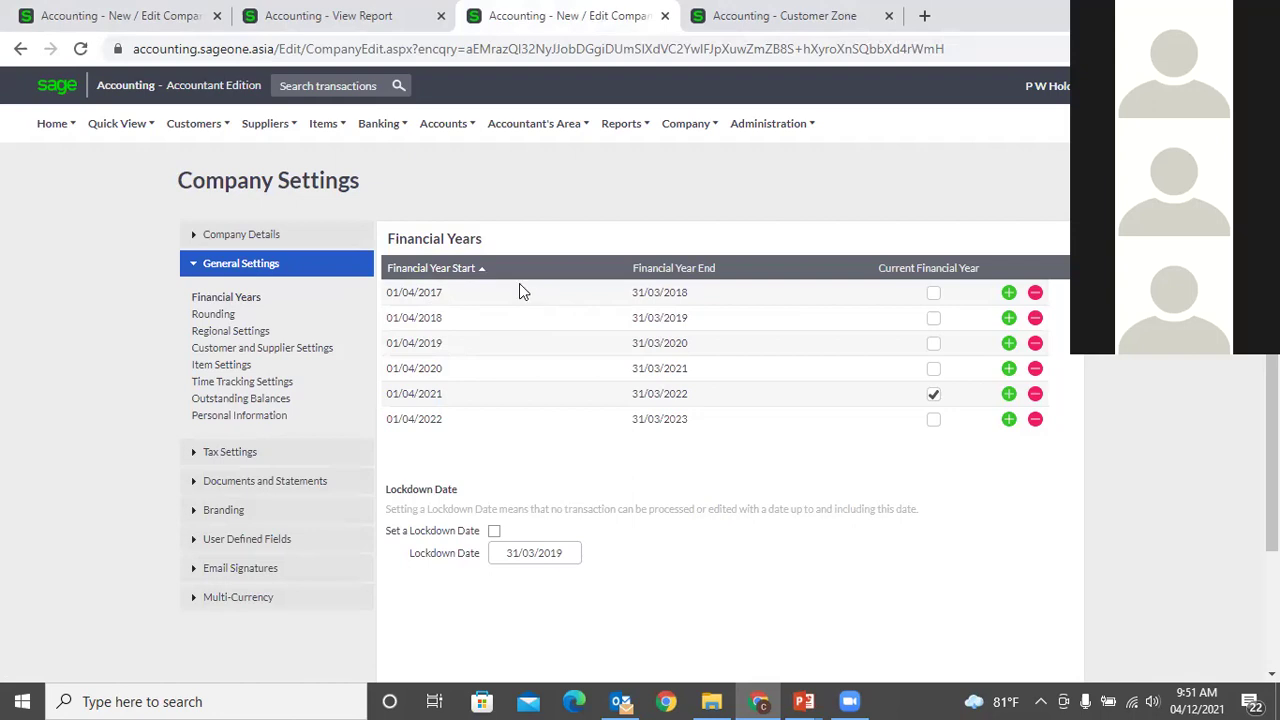
click(494, 294)
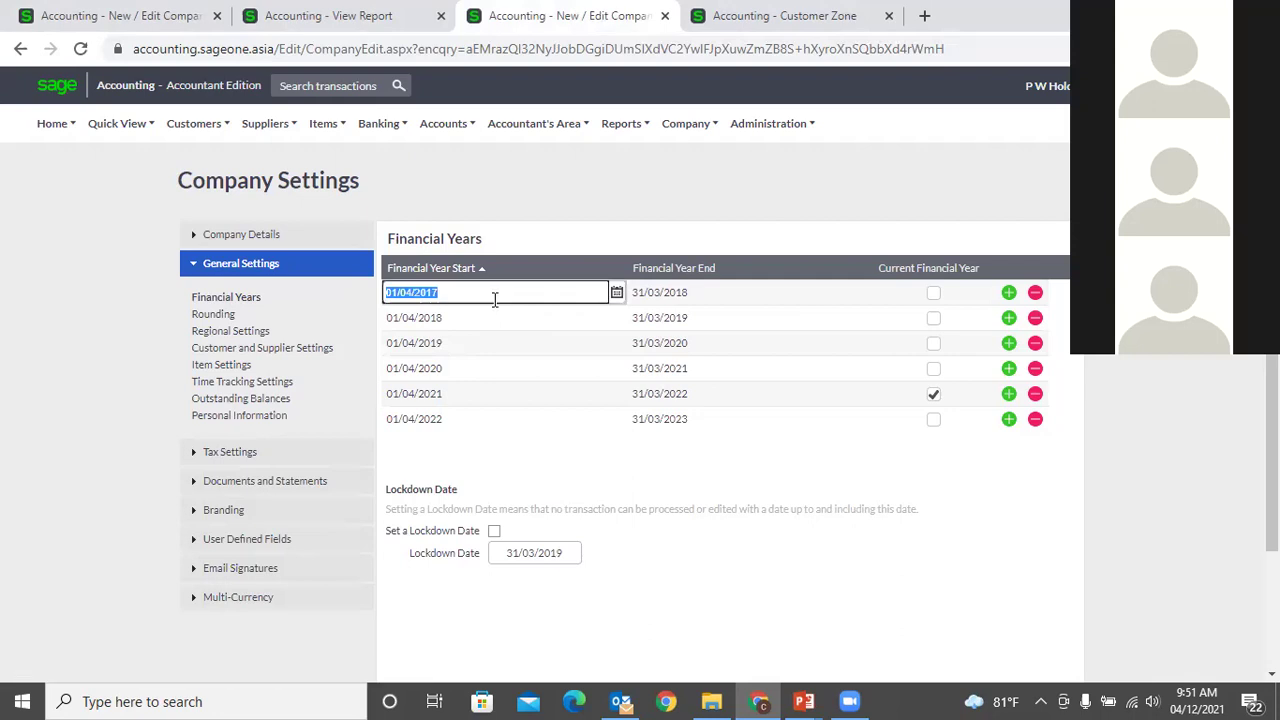
click(684, 206)
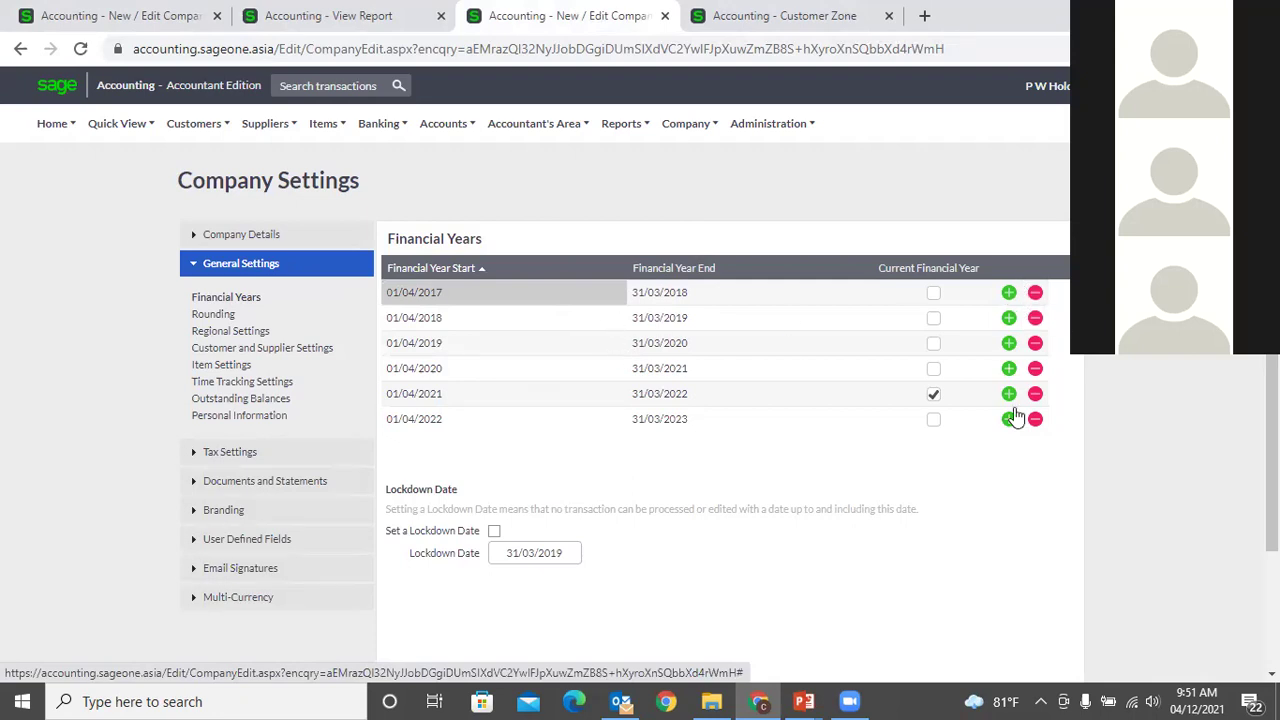
click(446, 302)
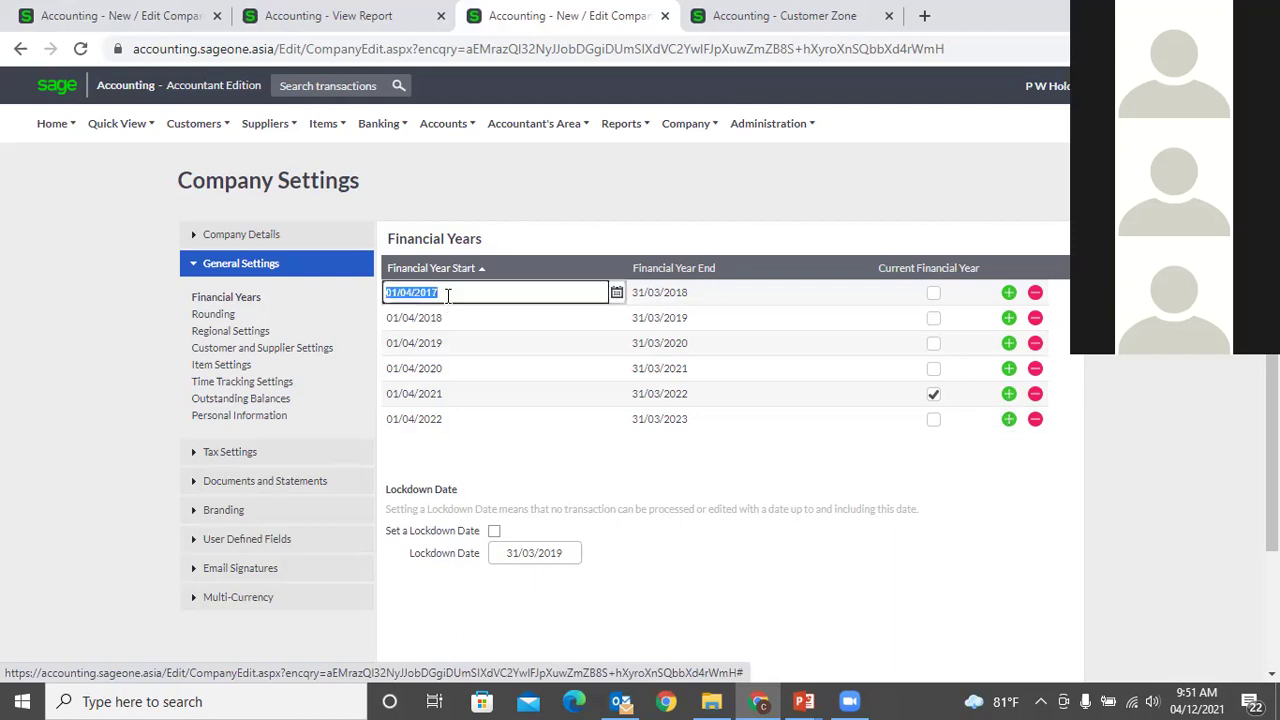
click(667, 293)
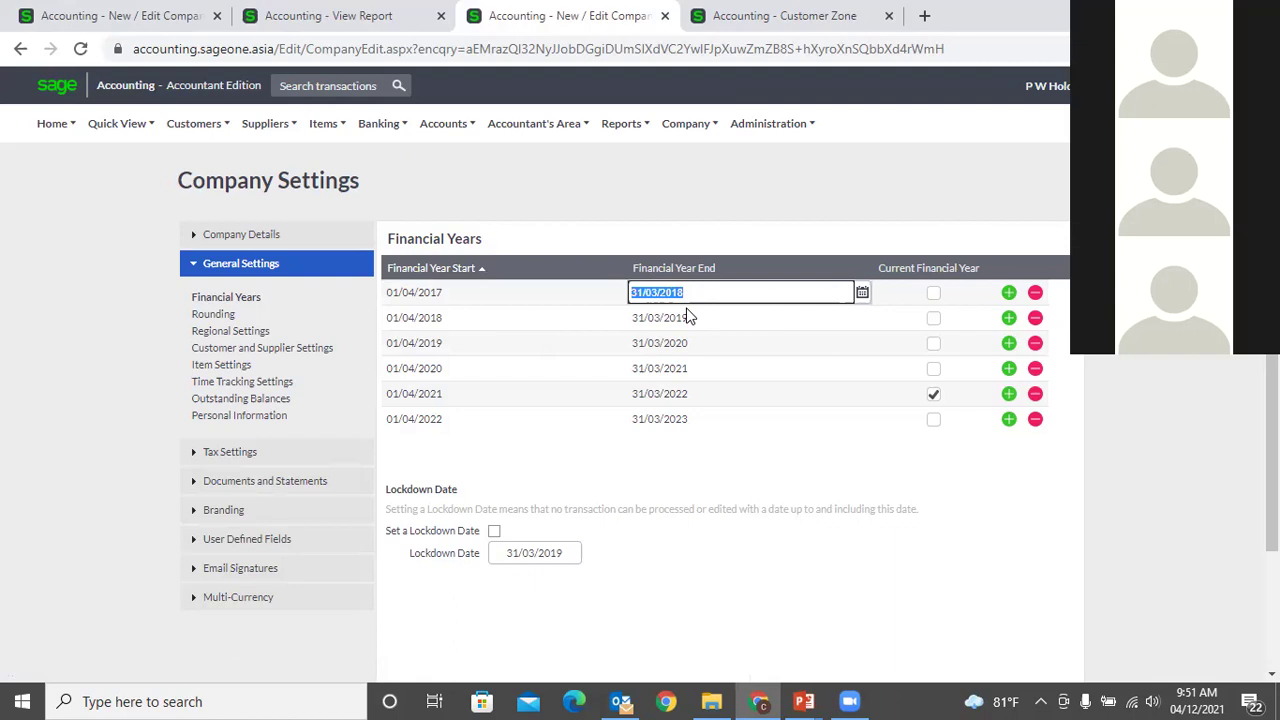
click(532, 318)
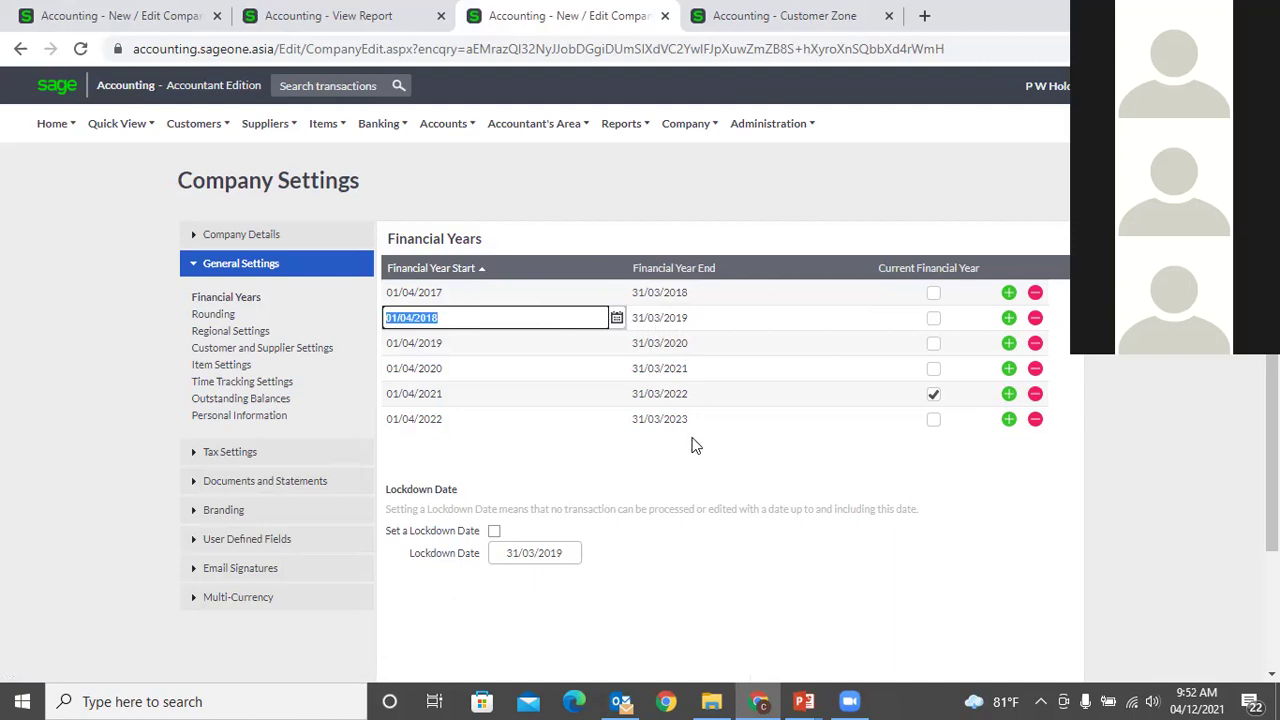
click(1151, 415)
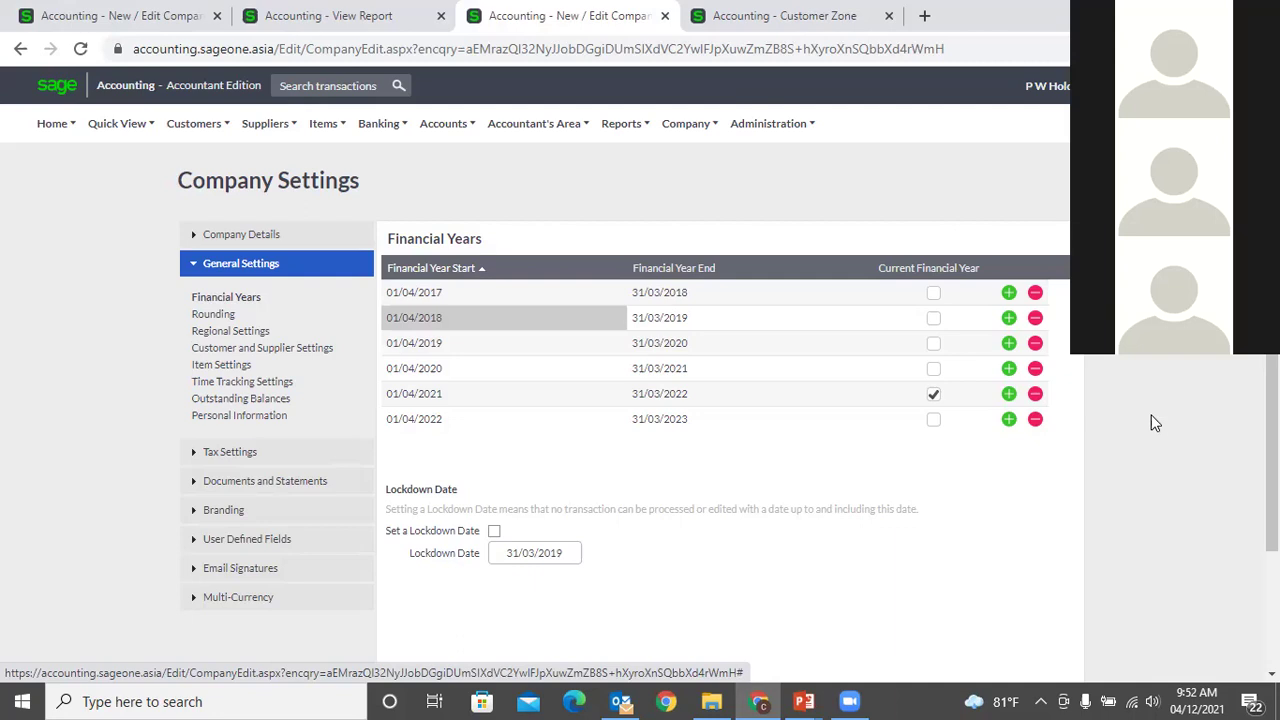
click(478, 290)
click(555, 188)
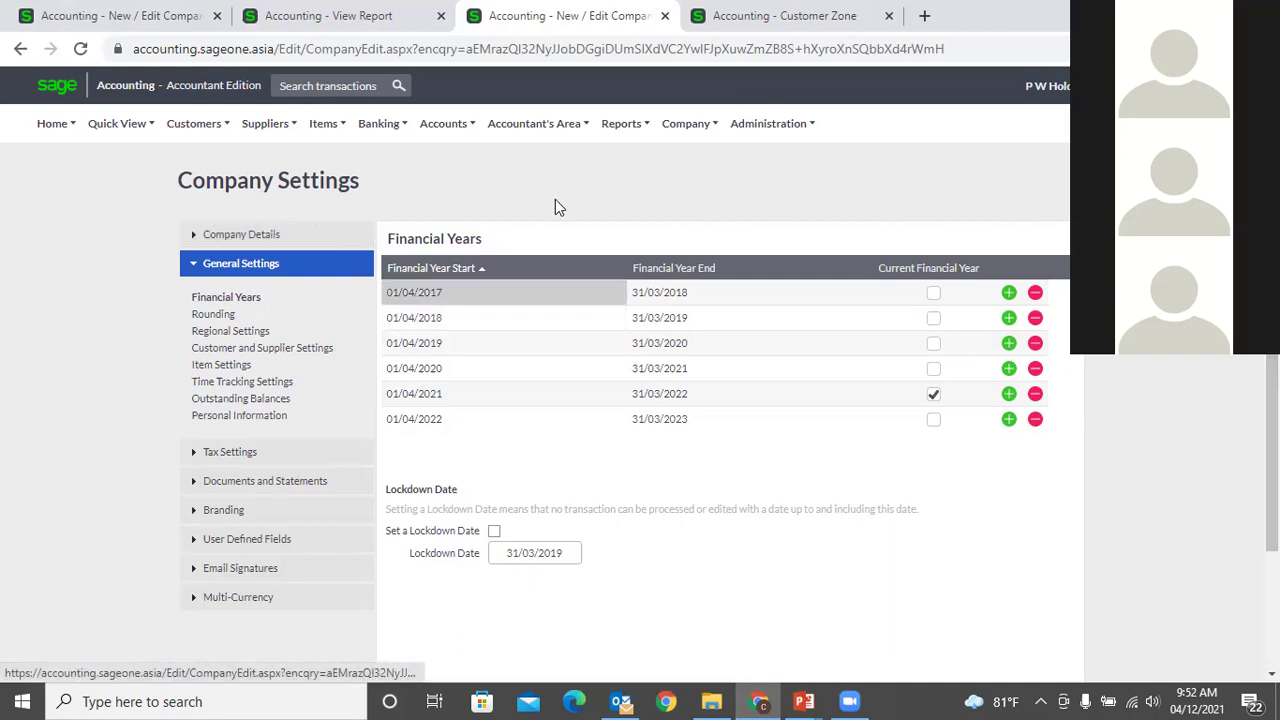
click(548, 289)
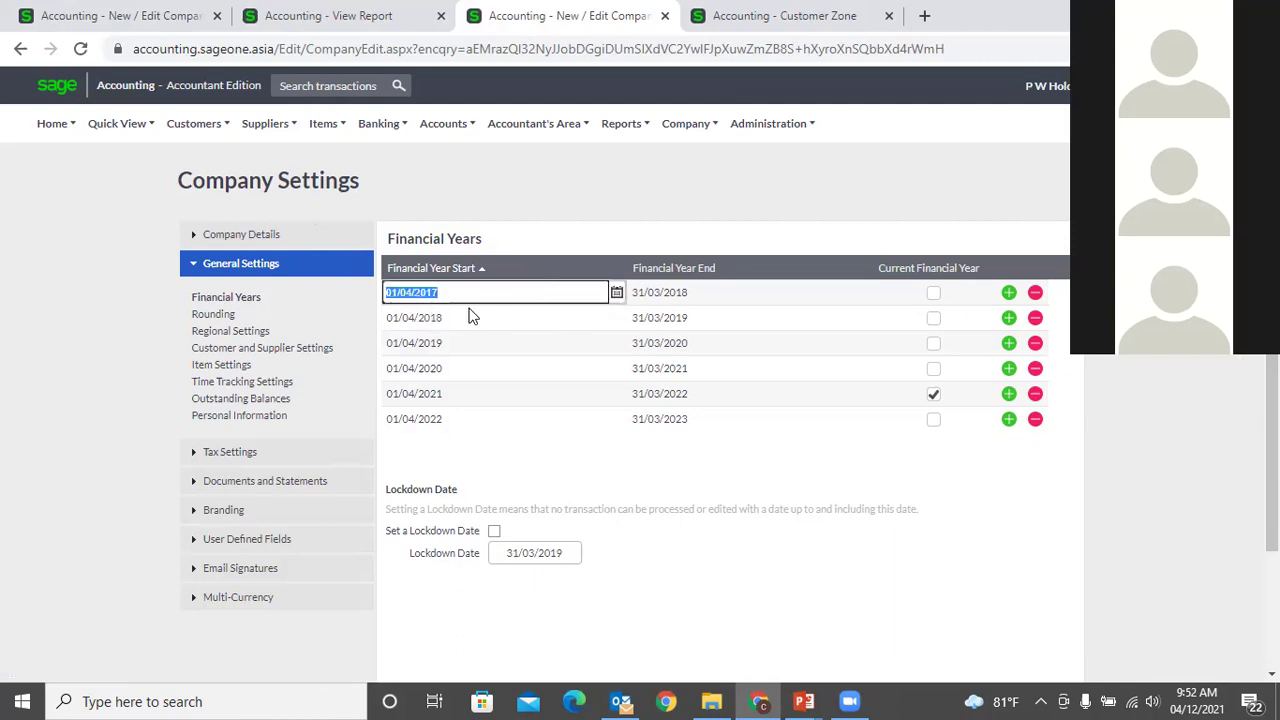
click(1128, 441)
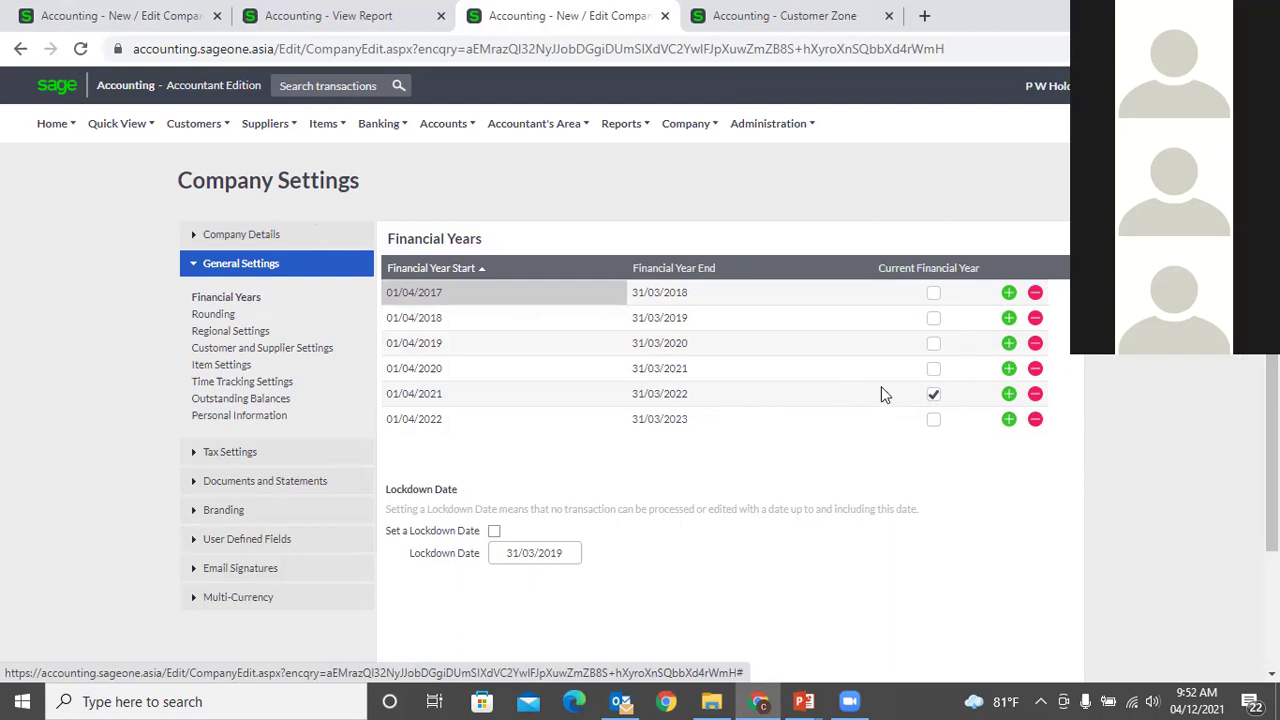
click(933, 369)
click(933, 395)
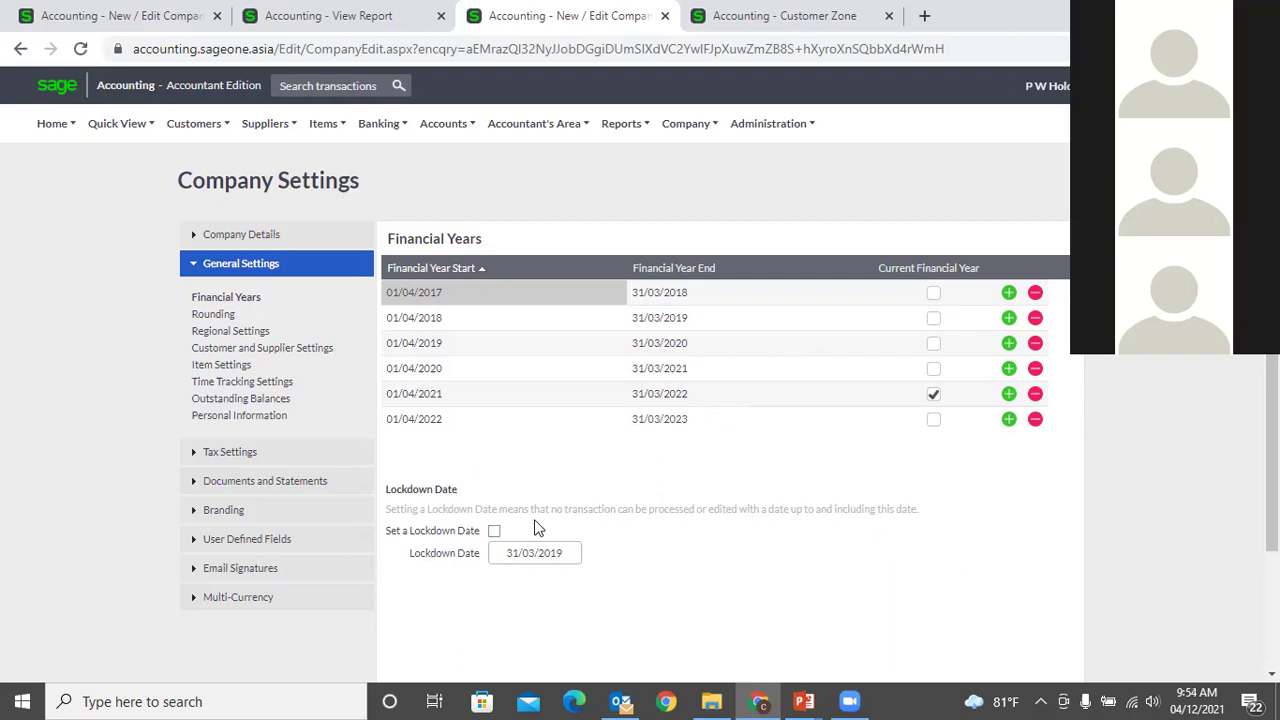
scroll(534, 526, down, 2)
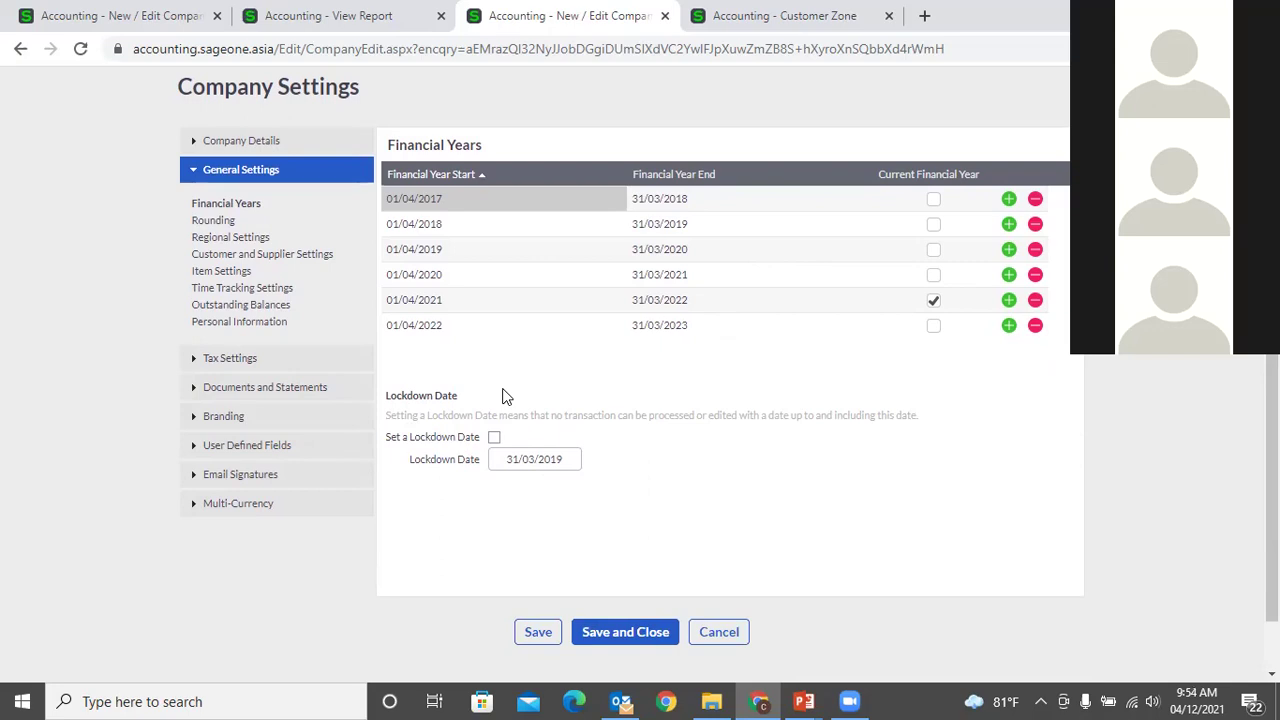
Turn on Set a Lockdown Date and pick 31/03/2020 from the calendar.
click(497, 440)
click(573, 461)
click(574, 484)
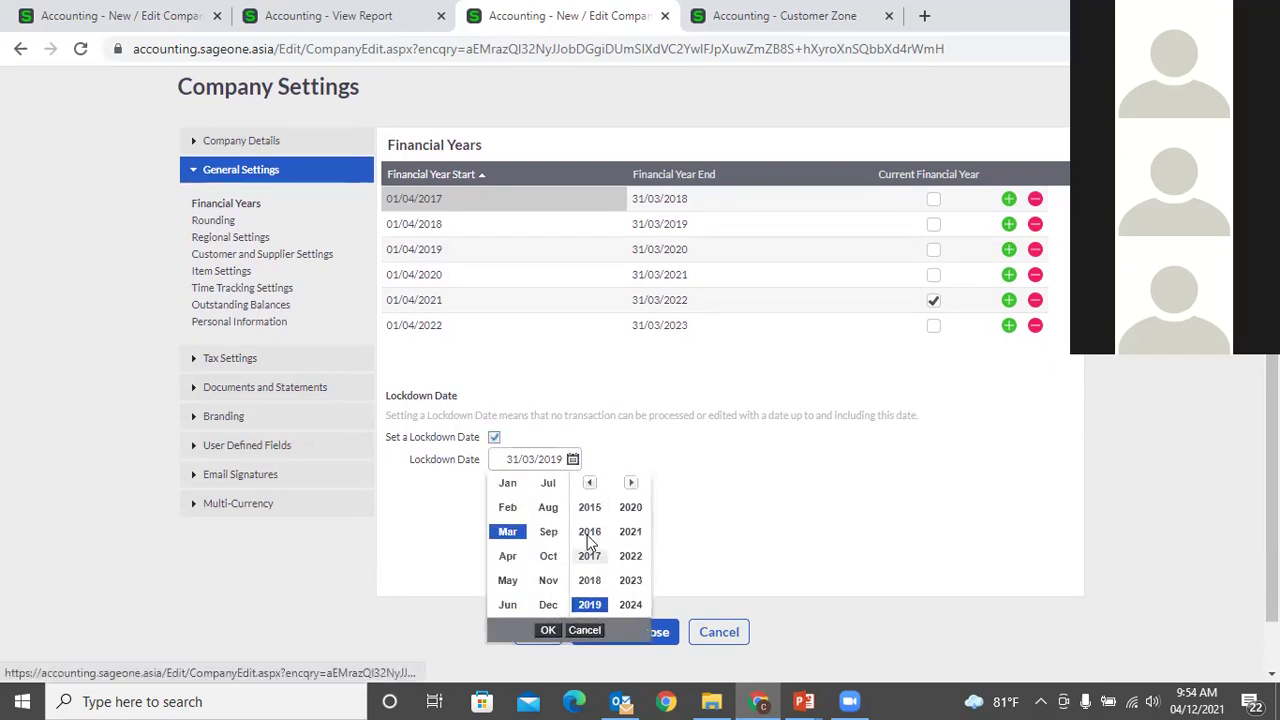
click(630, 508)
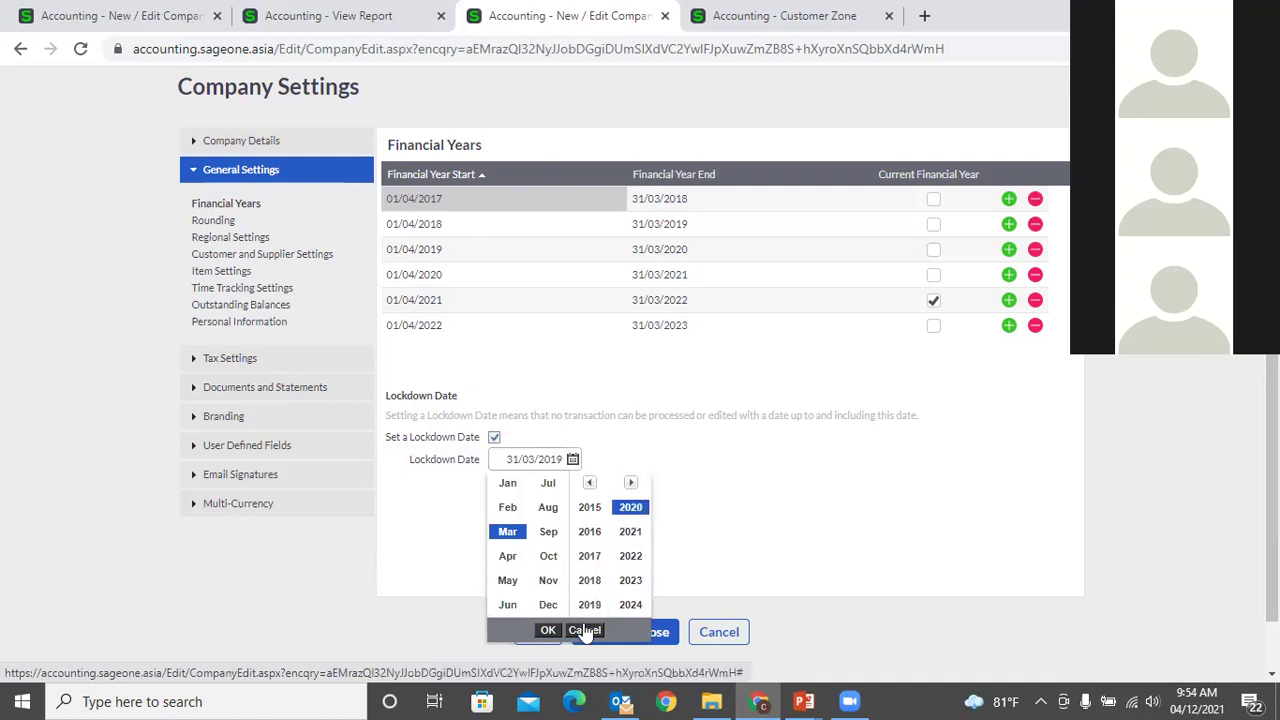
click(548, 631)
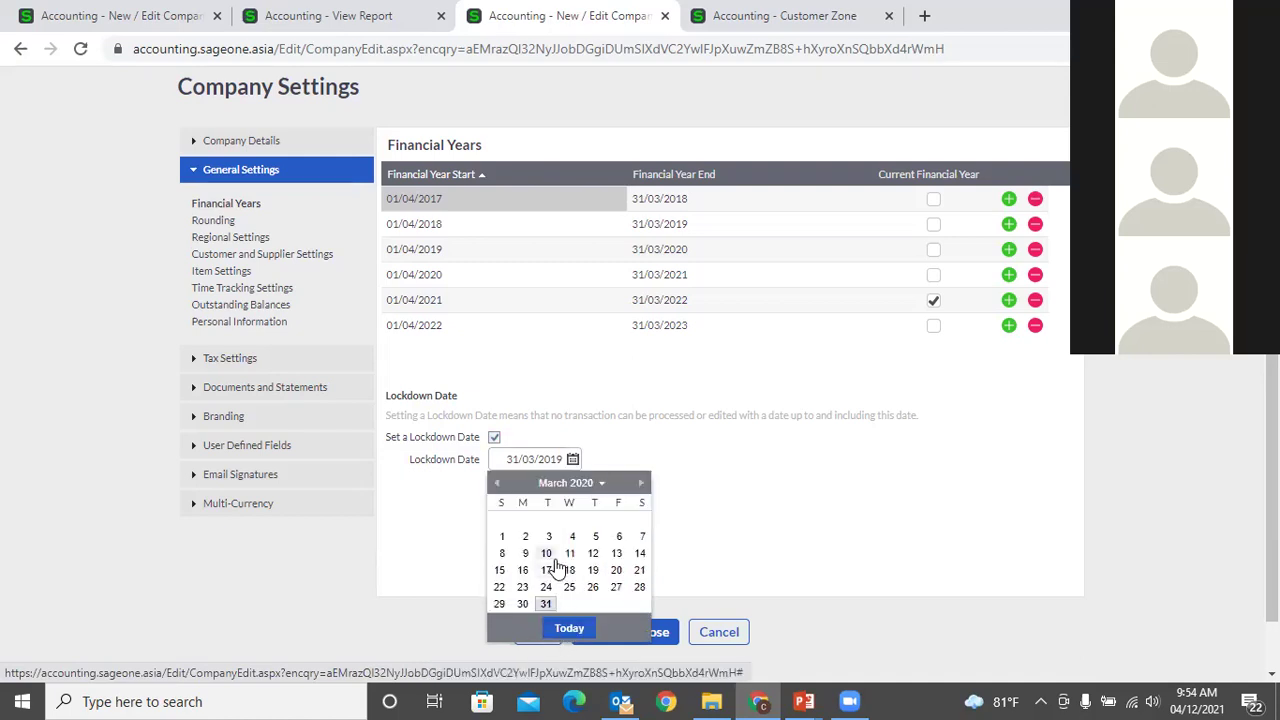
click(507, 538)
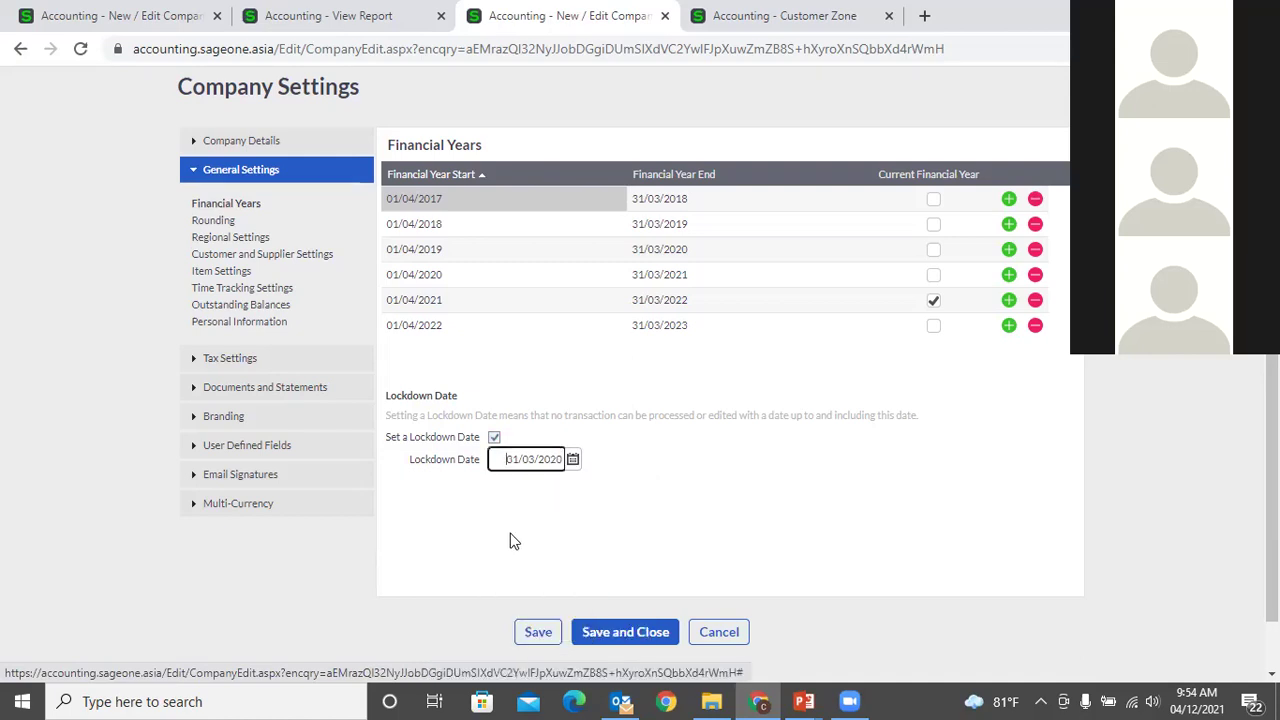
click(573, 461)
click(548, 605)
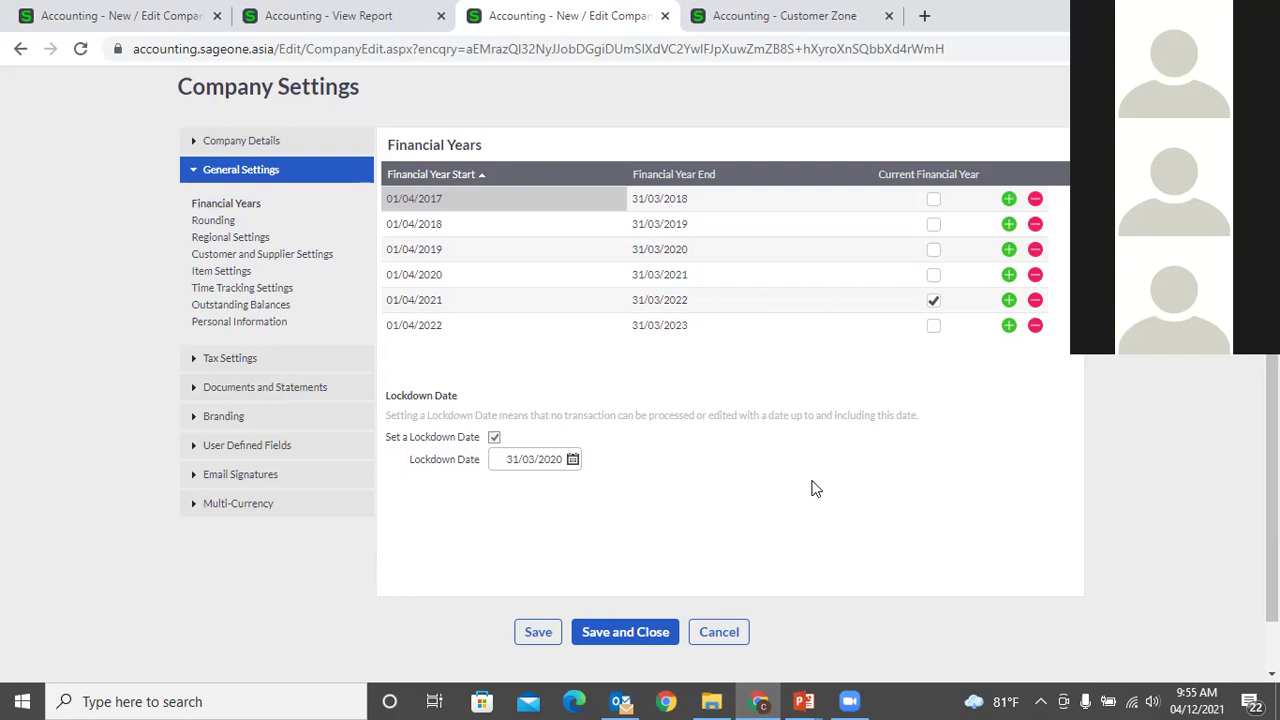
Select the lockdown date value, then briefly bring up Outlook and minimise it again.
click(526, 463)
click(650, 493)
click(620, 701)
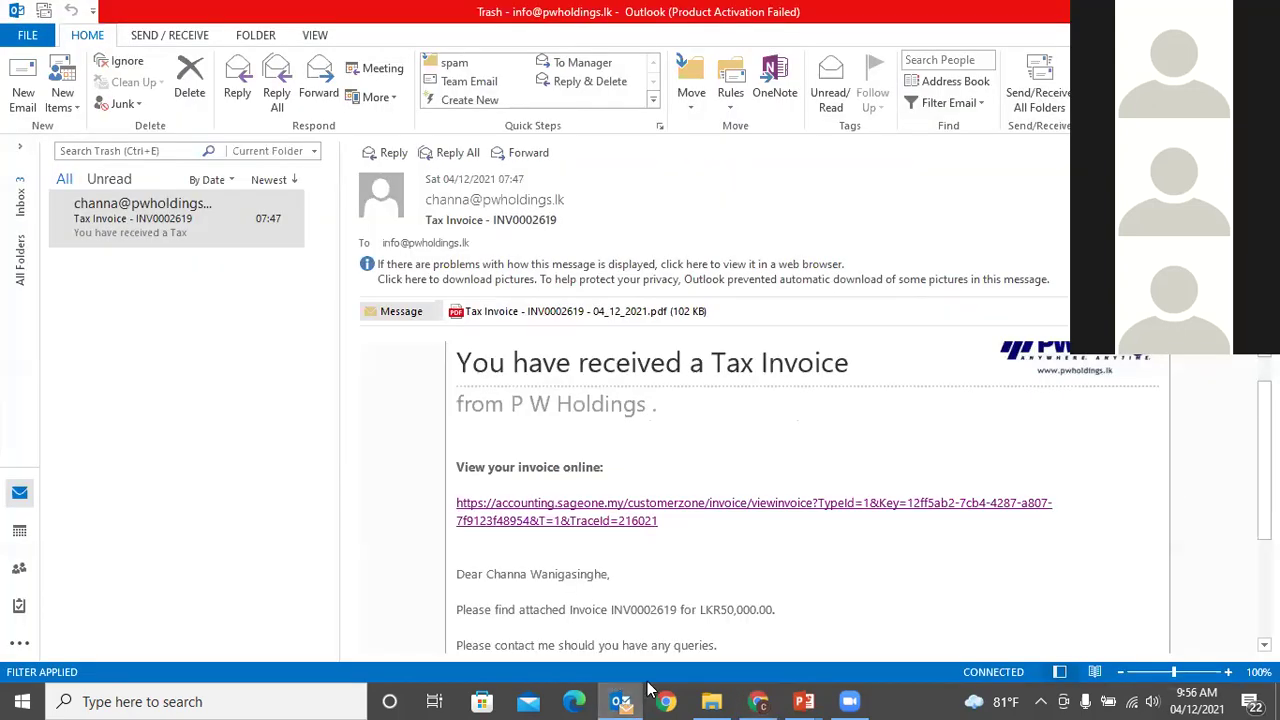
click(620, 700)
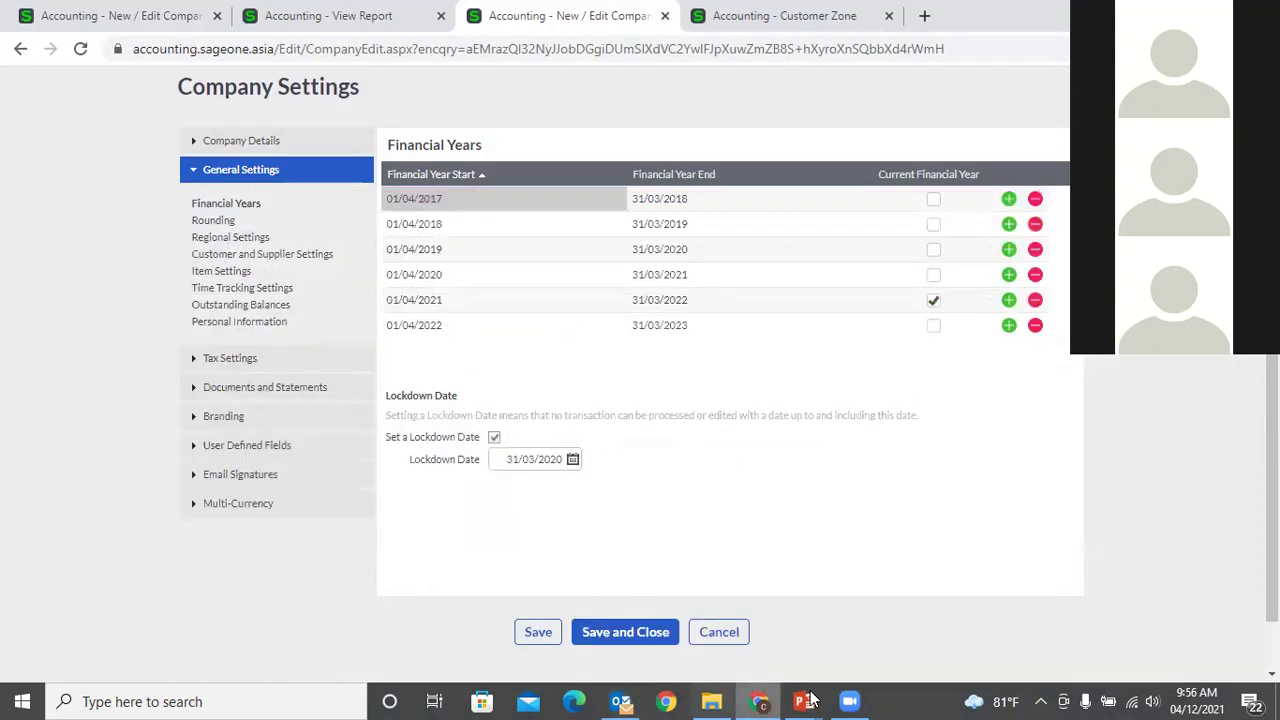
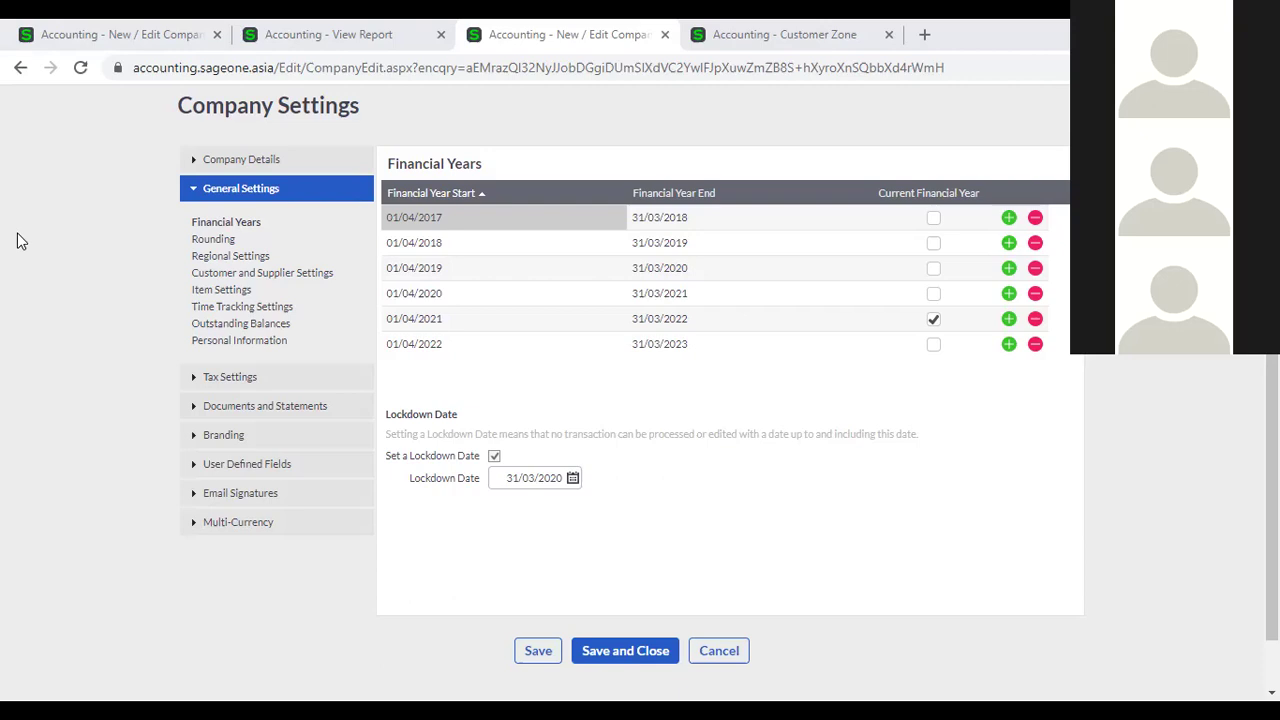
Move between Rounding and Regional Settings, ending on Rounding (No Rounding, nearest 0).
click(214, 244)
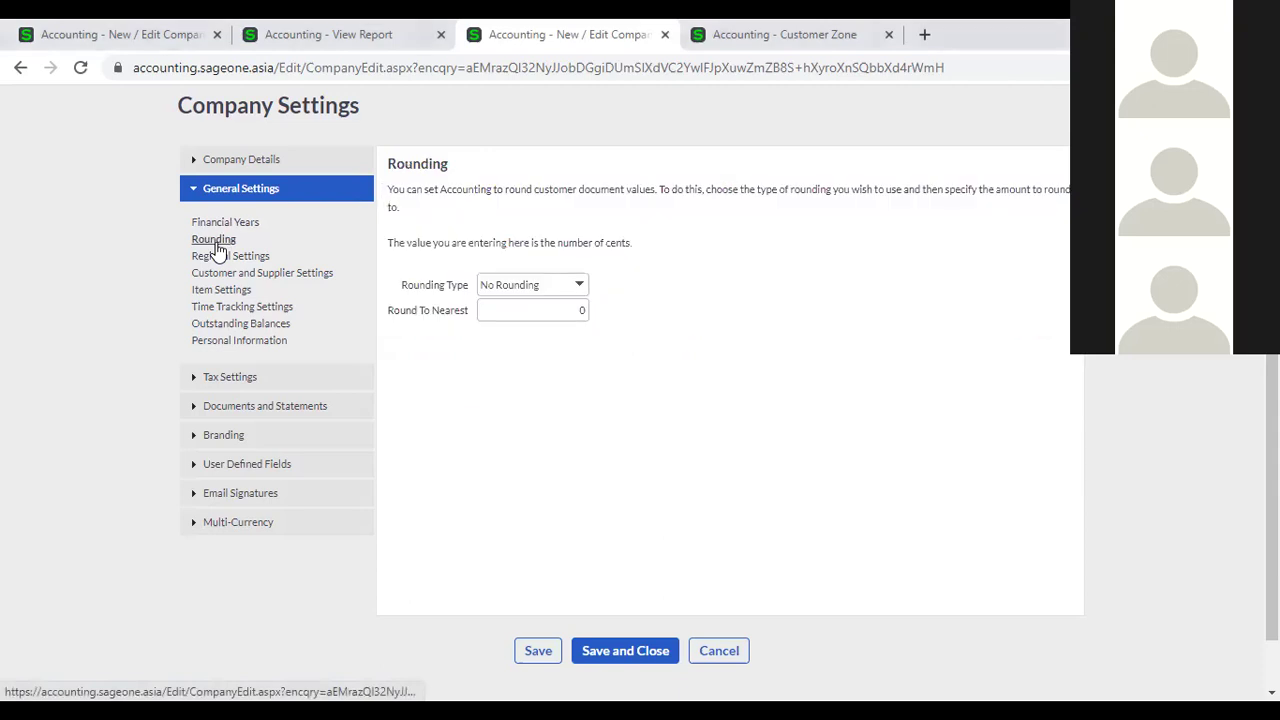
click(222, 259)
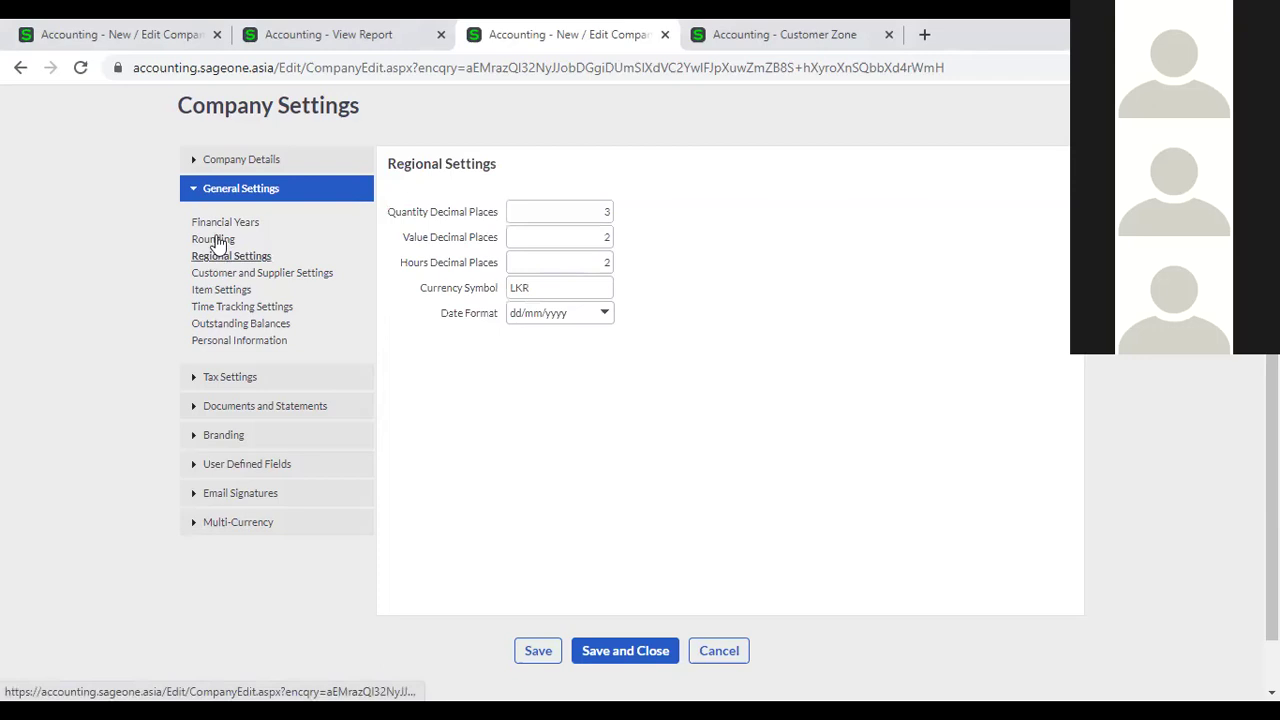
click(216, 241)
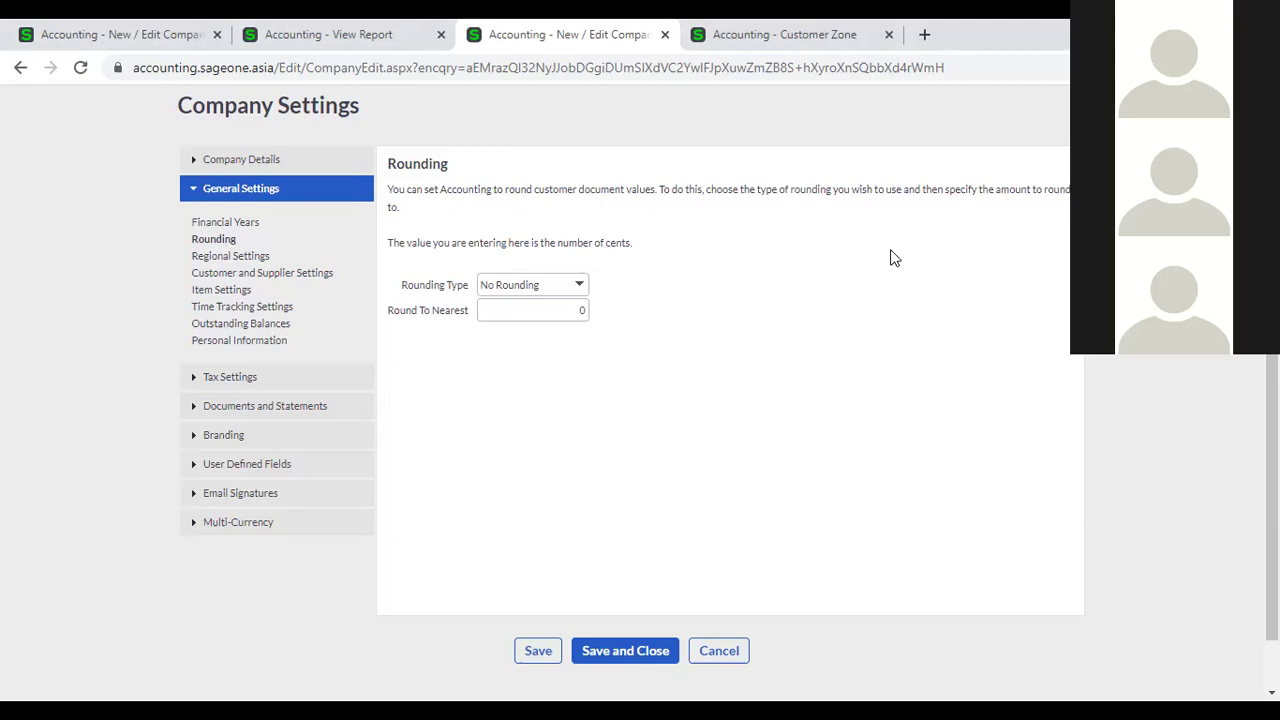
Try Round Up as the rounding type, then set it back to No Rounding.
click(578, 285)
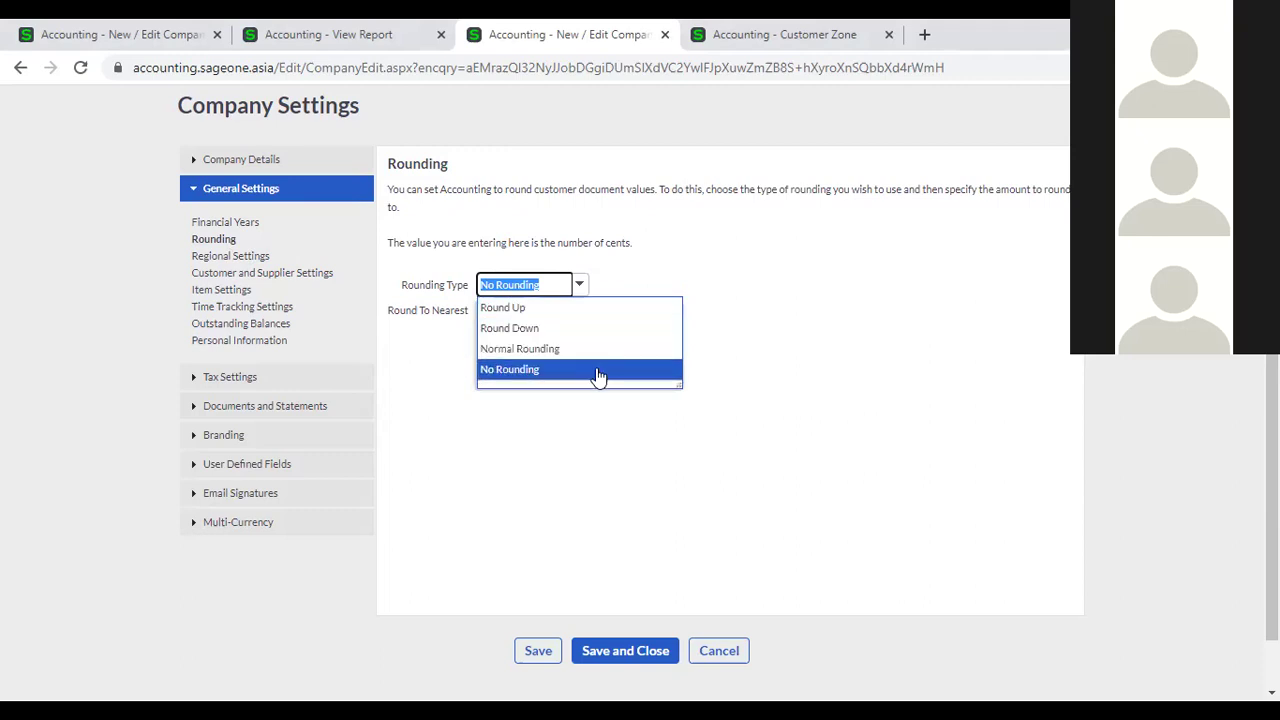
click(806, 325)
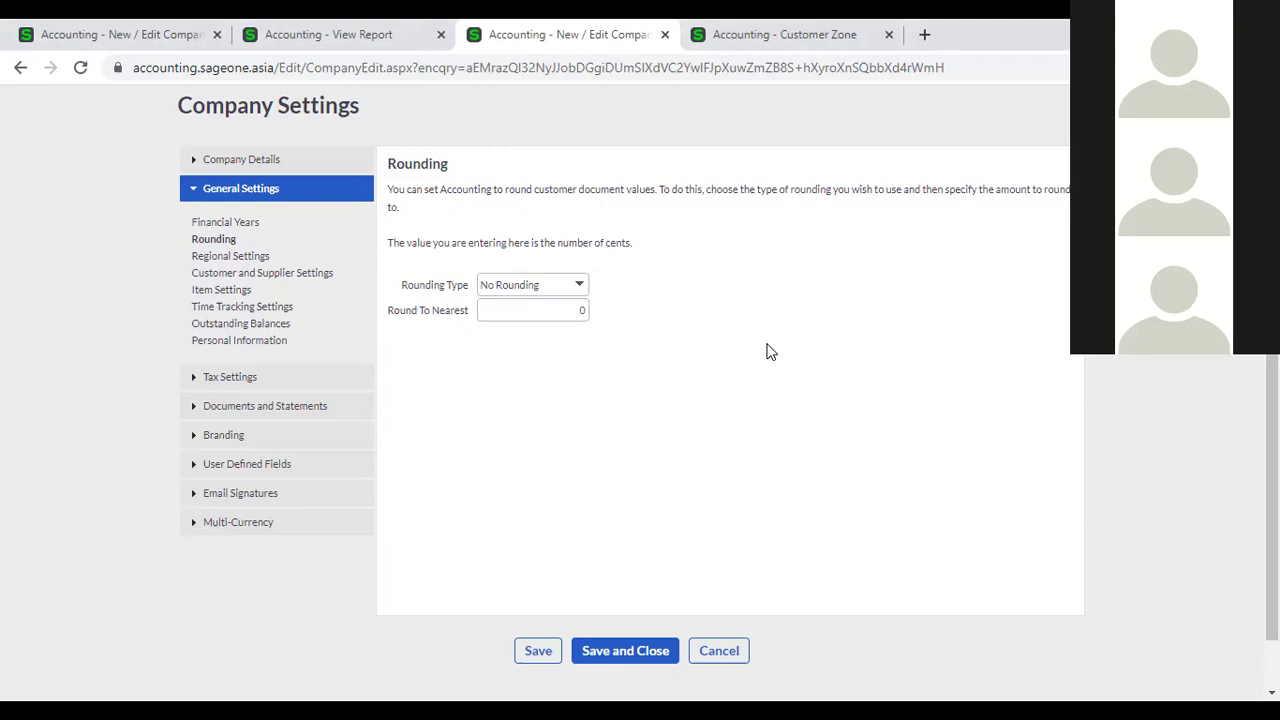
click(579, 285)
click(551, 310)
click(579, 285)
click(658, 268)
click(551, 311)
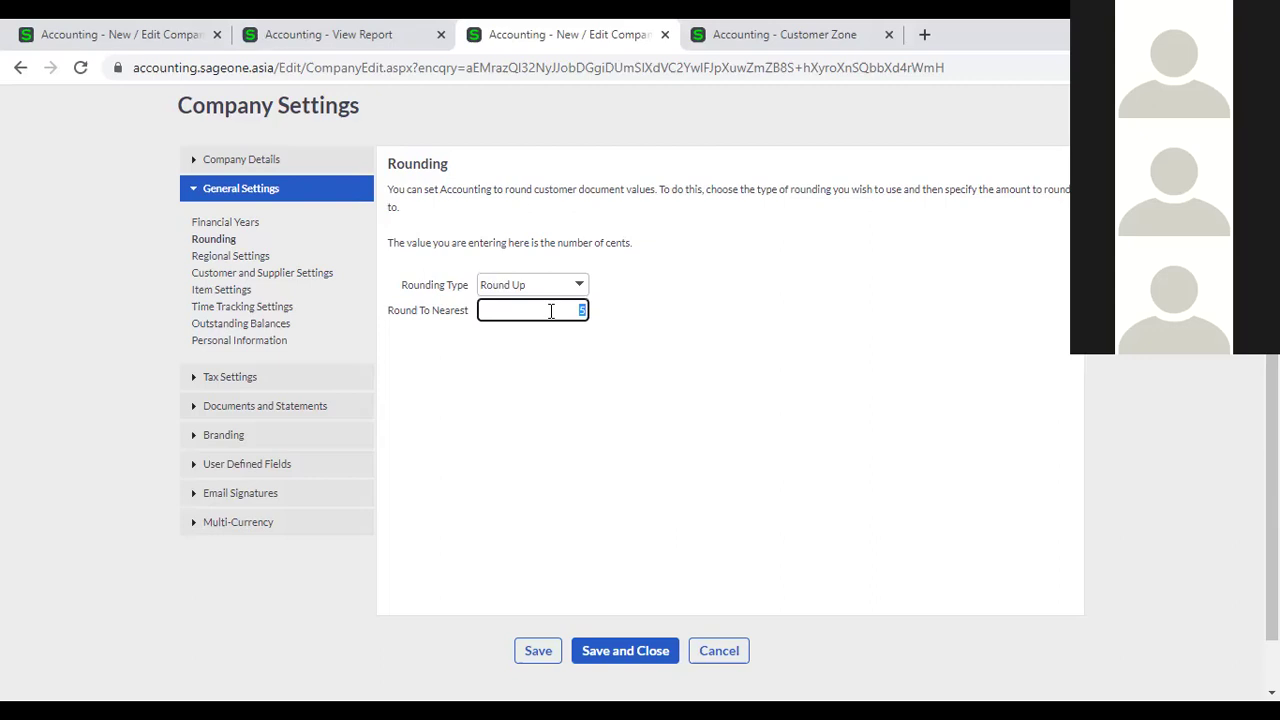
click(561, 313)
click(580, 287)
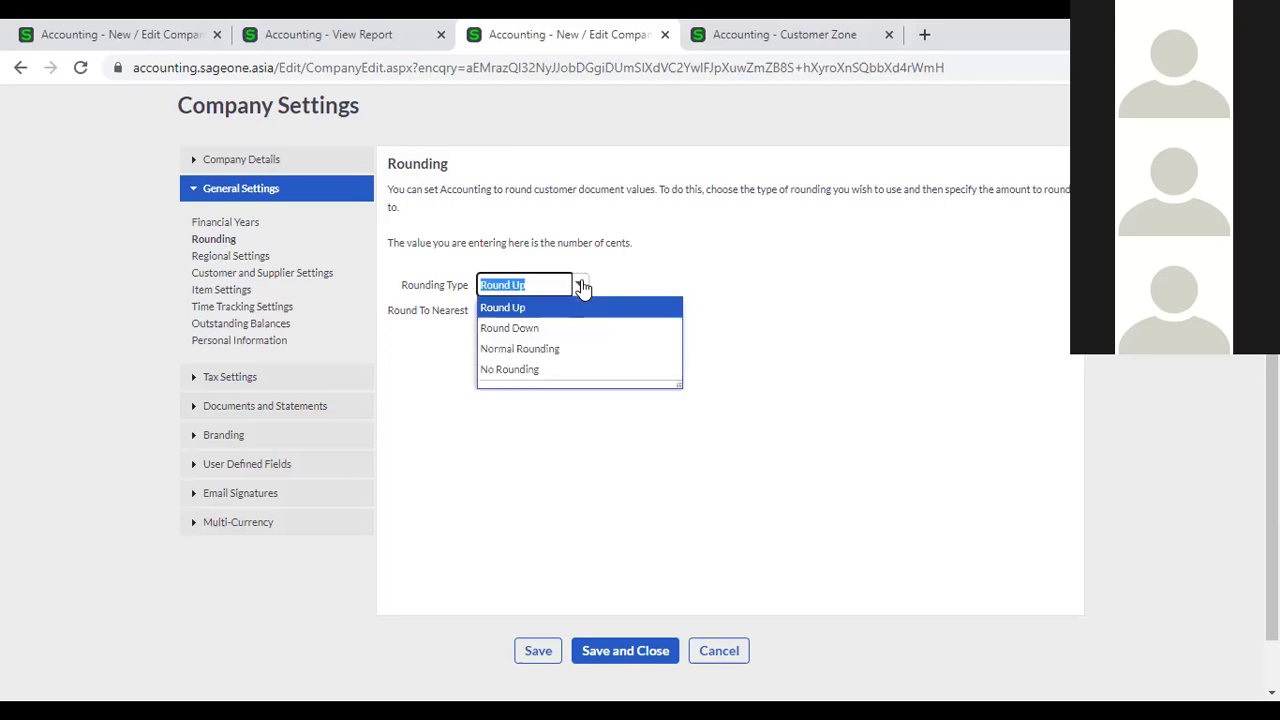
click(578, 369)
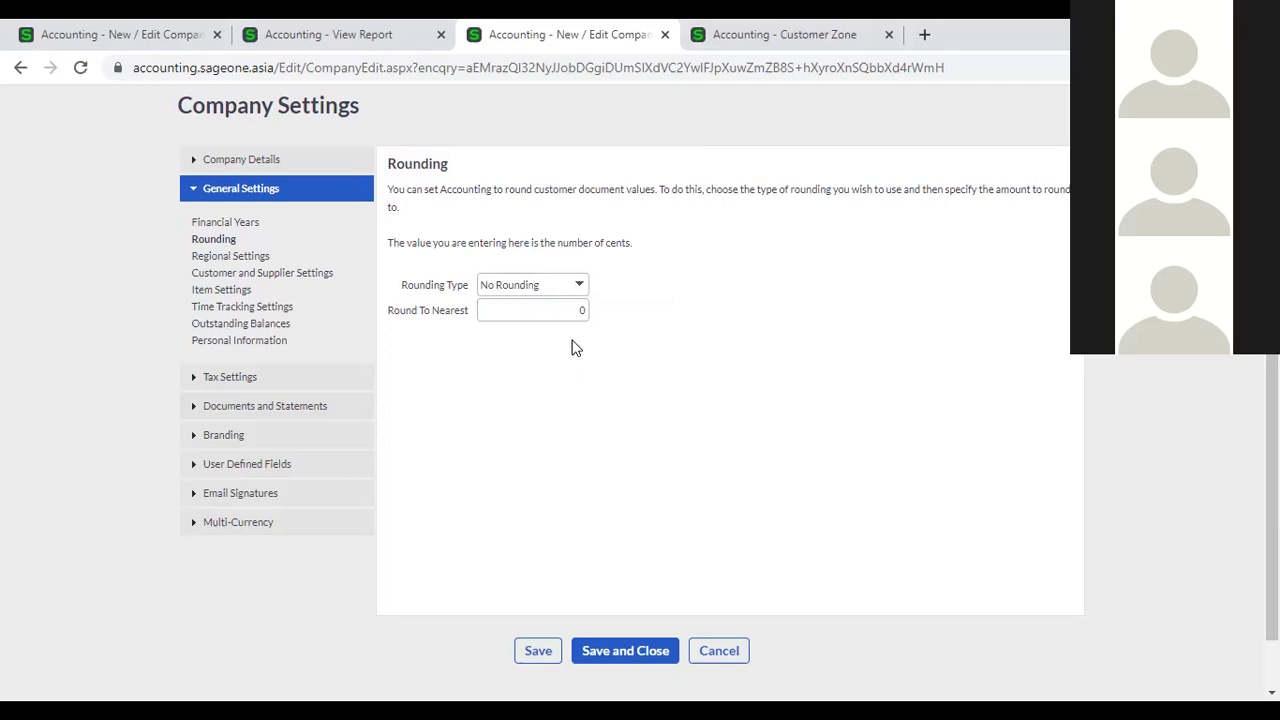
Check Regional Settings again and bring the other company's Financial Years tab forward.
click(209, 257)
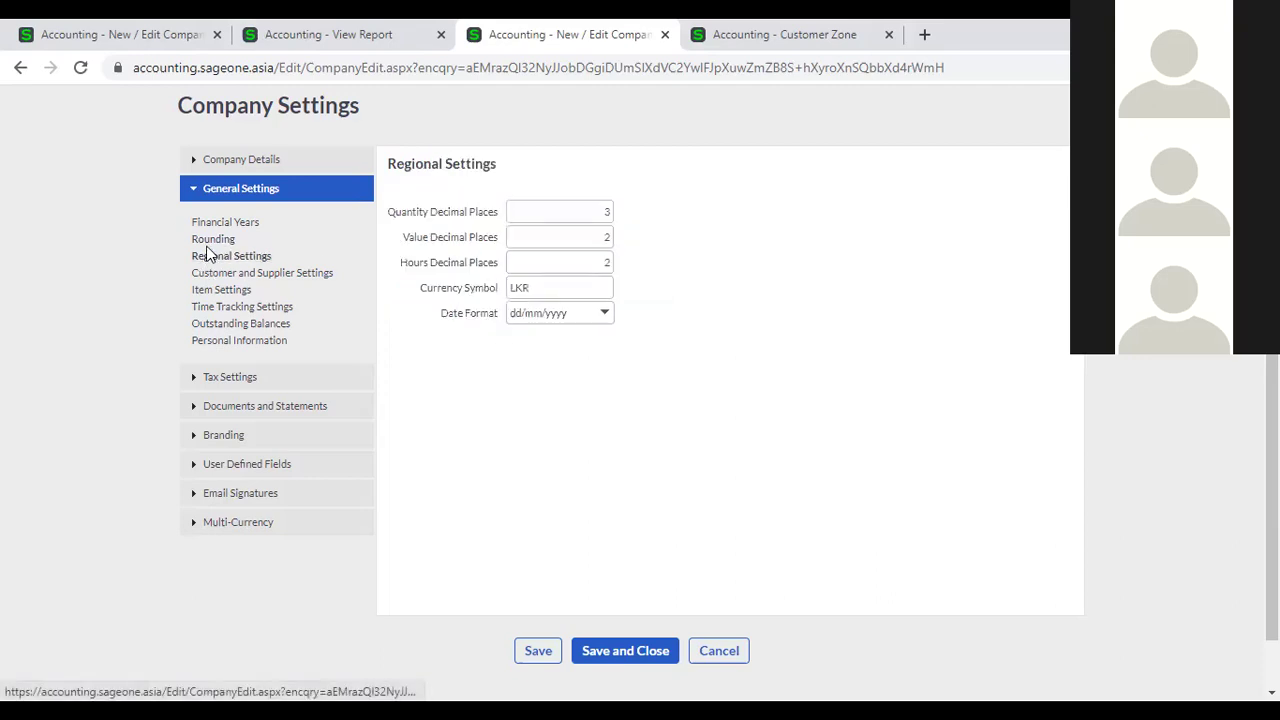
click(210, 241)
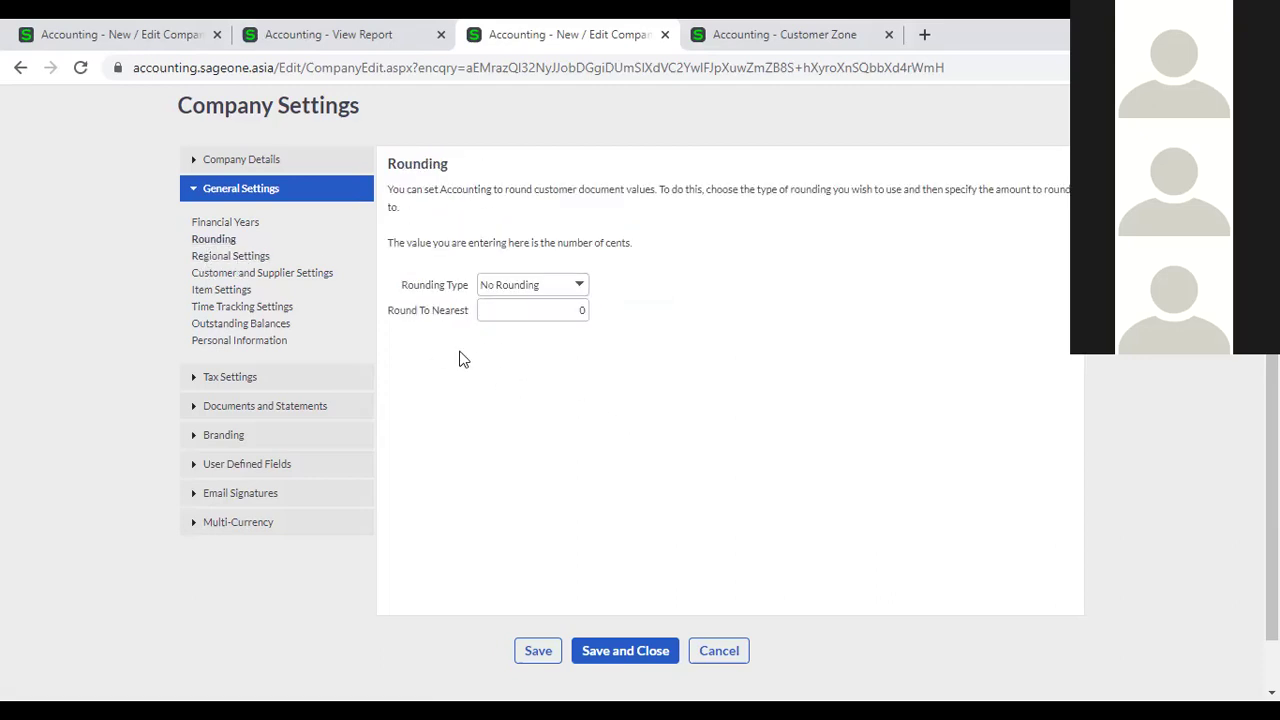
click(257, 261)
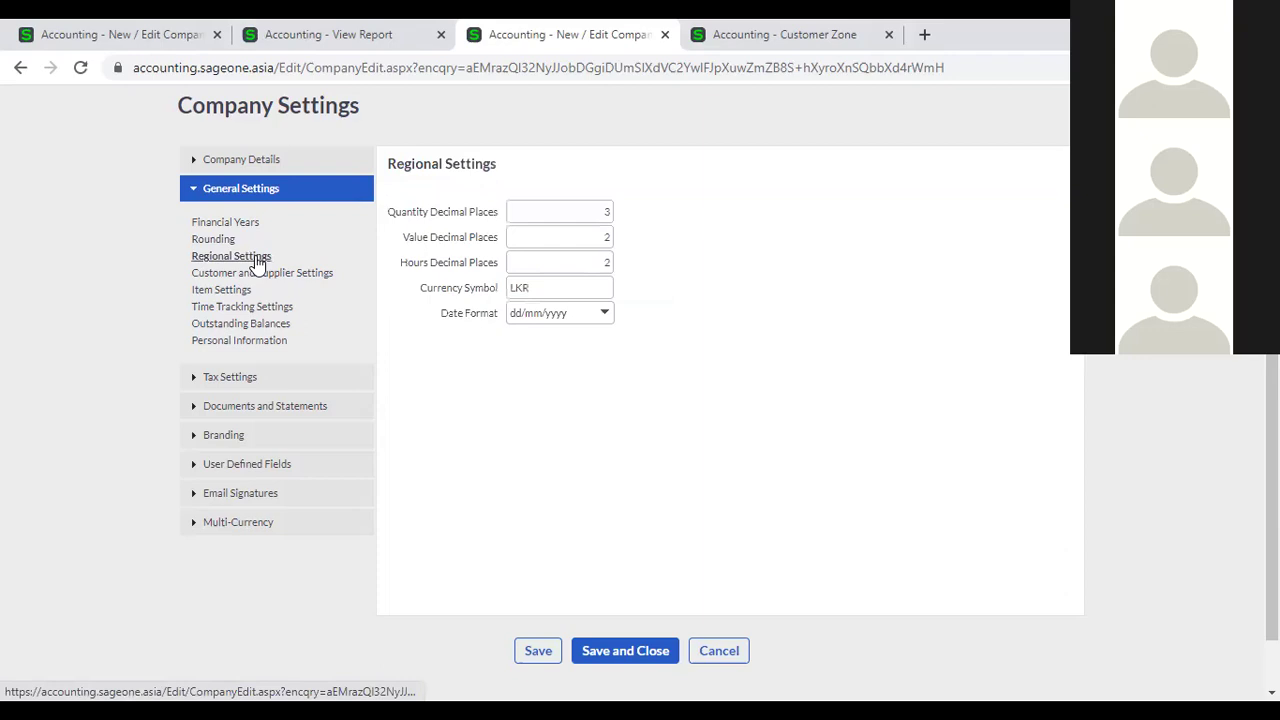
click(127, 38)
Try Administration > My Profile, then move to the Customer Balances – Days Outstanding Report tab.
scroll(1025, 416, up, 1)
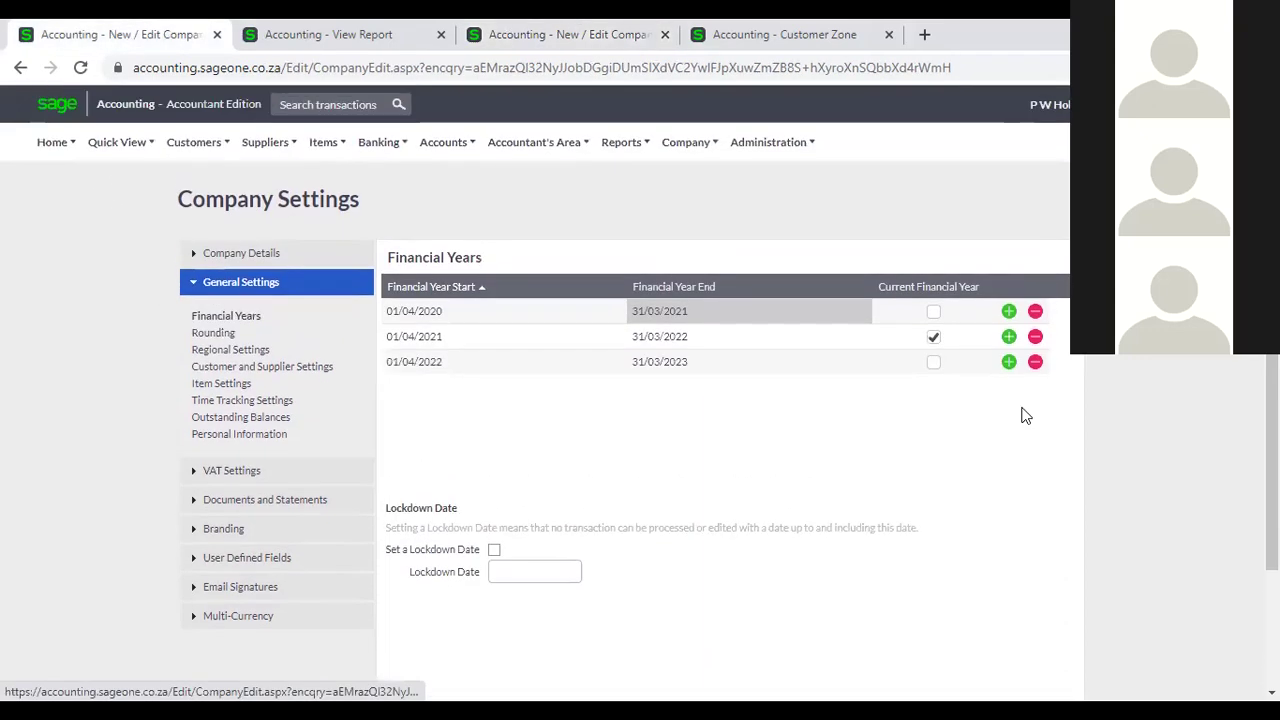
mouse_move(760, 146)
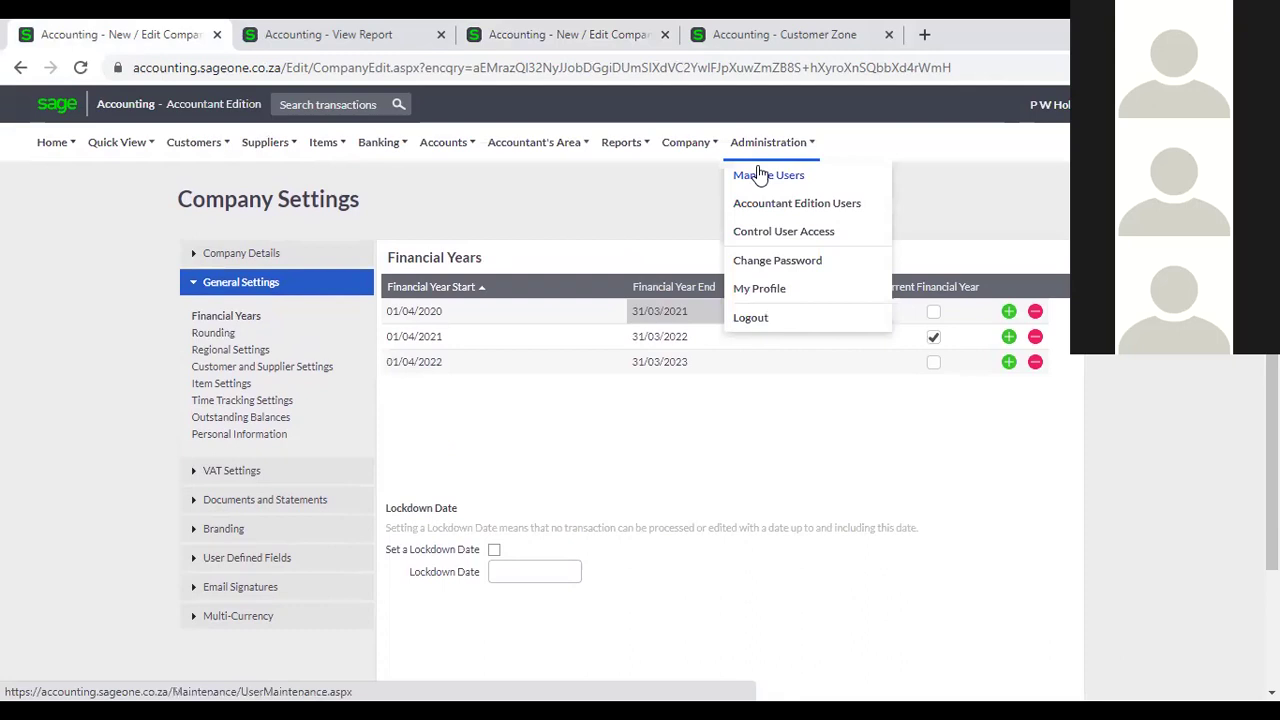
click(760, 290)
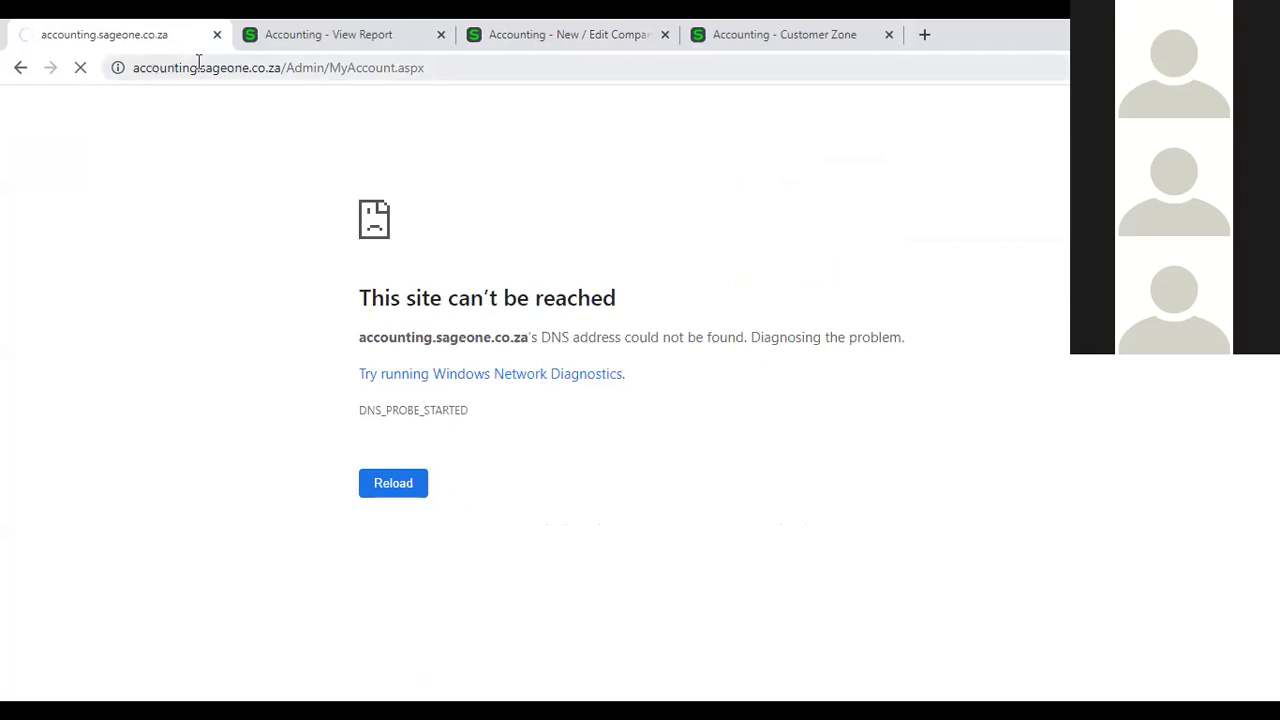
click(310, 36)
Close the Customer Zone tab and open Administration > My Profile to see the package details.
mouse_move(765, 145)
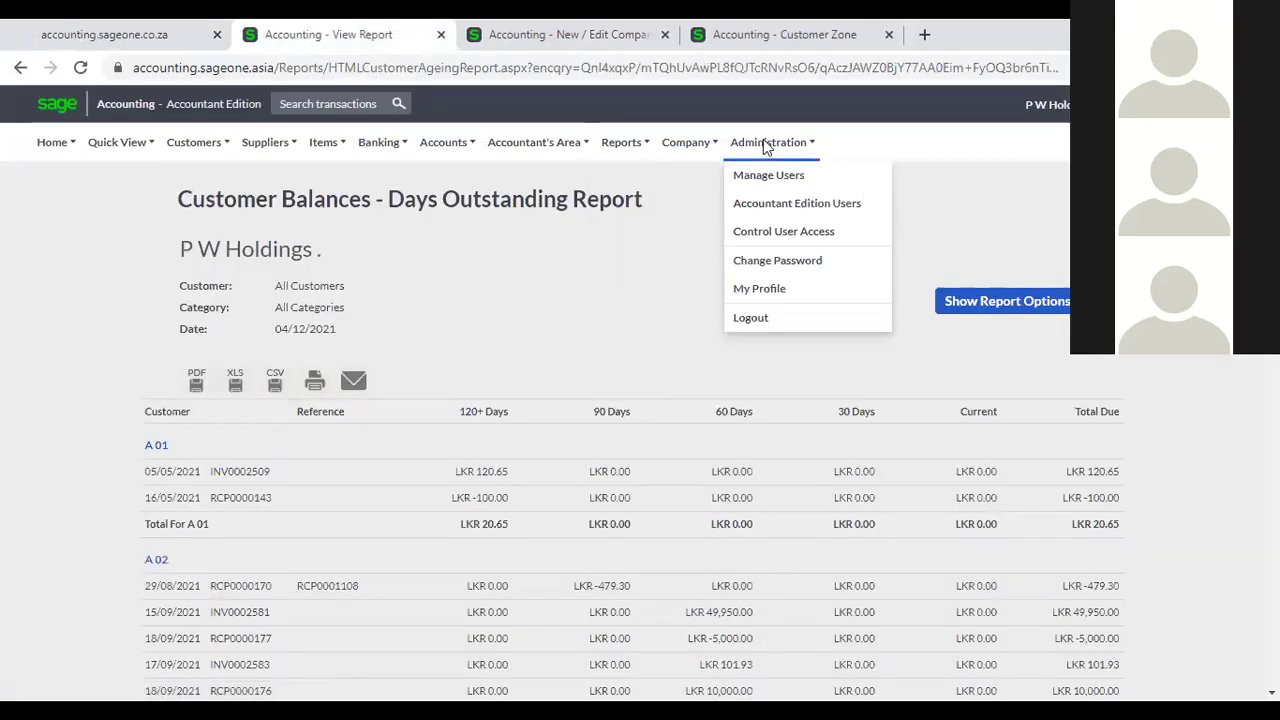
click(770, 291)
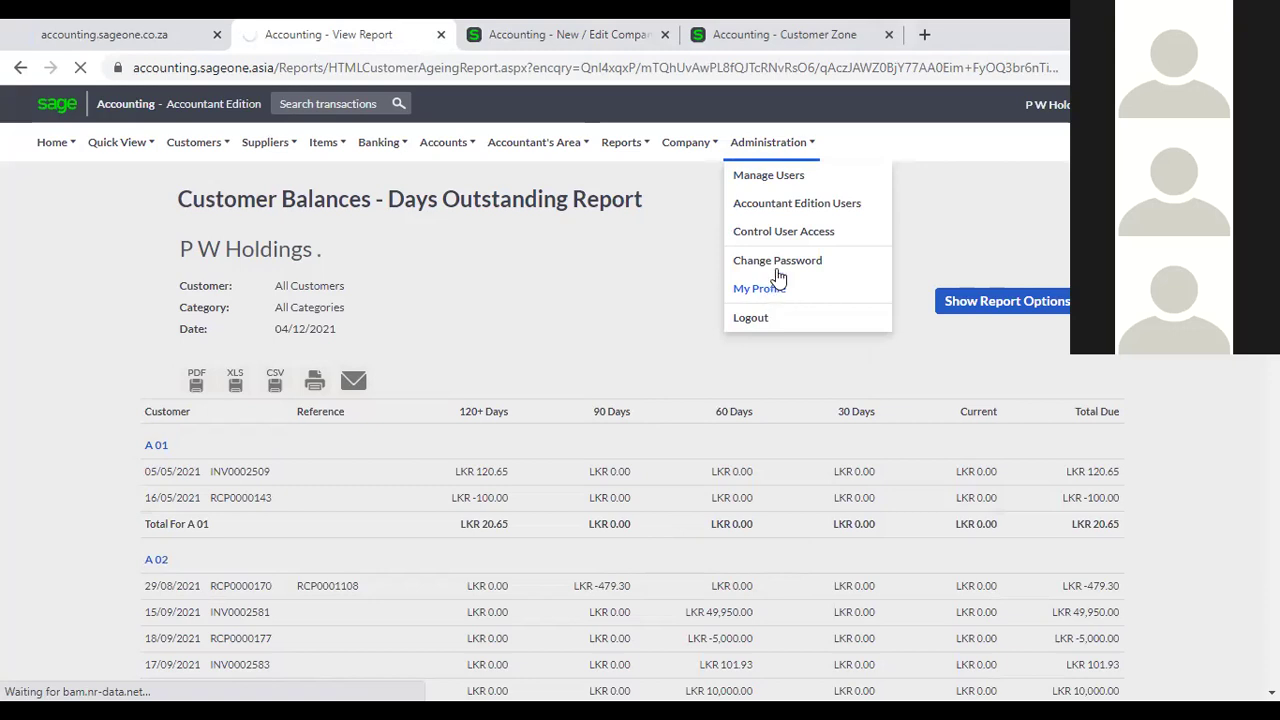
click(888, 35)
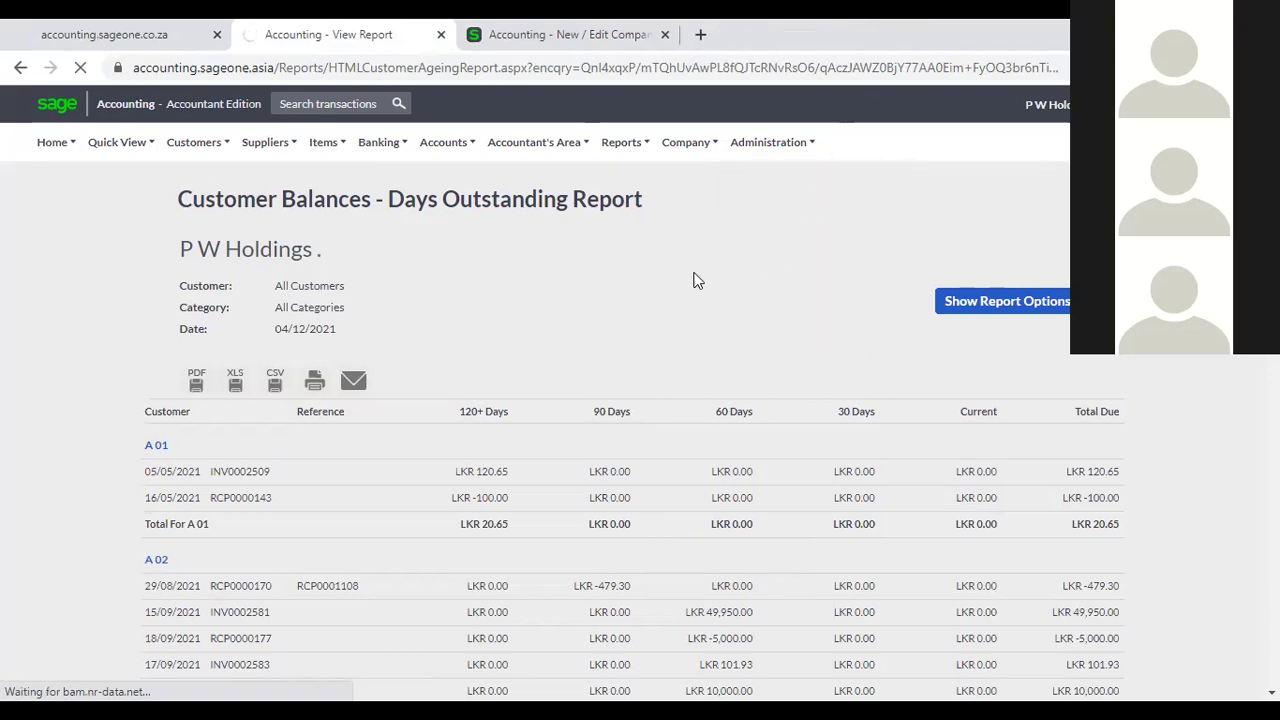
click(664, 150)
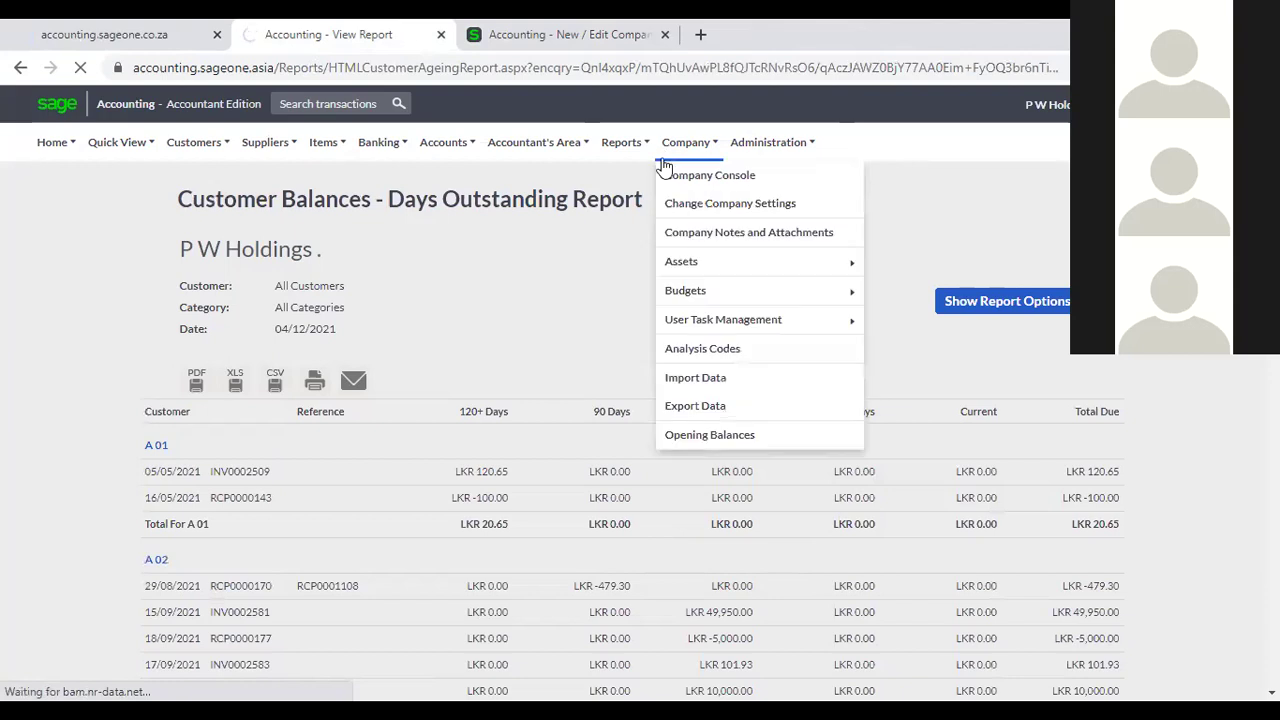
click(739, 147)
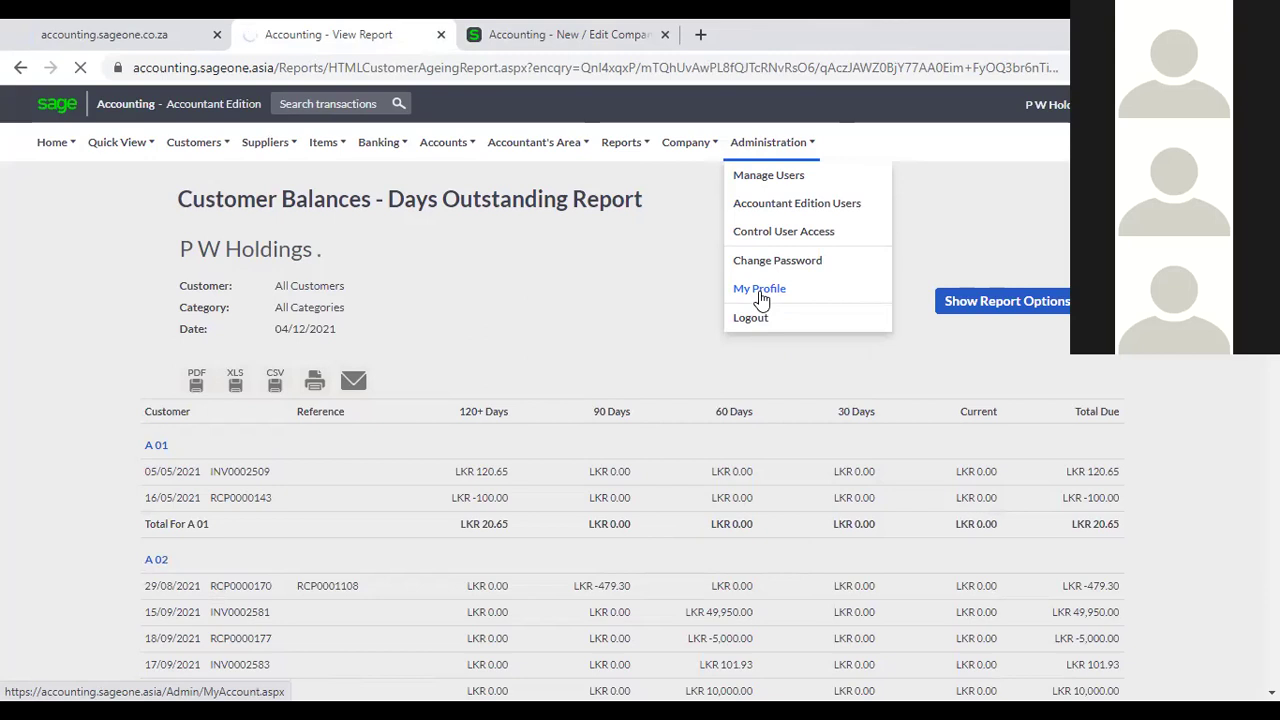
click(758, 302)
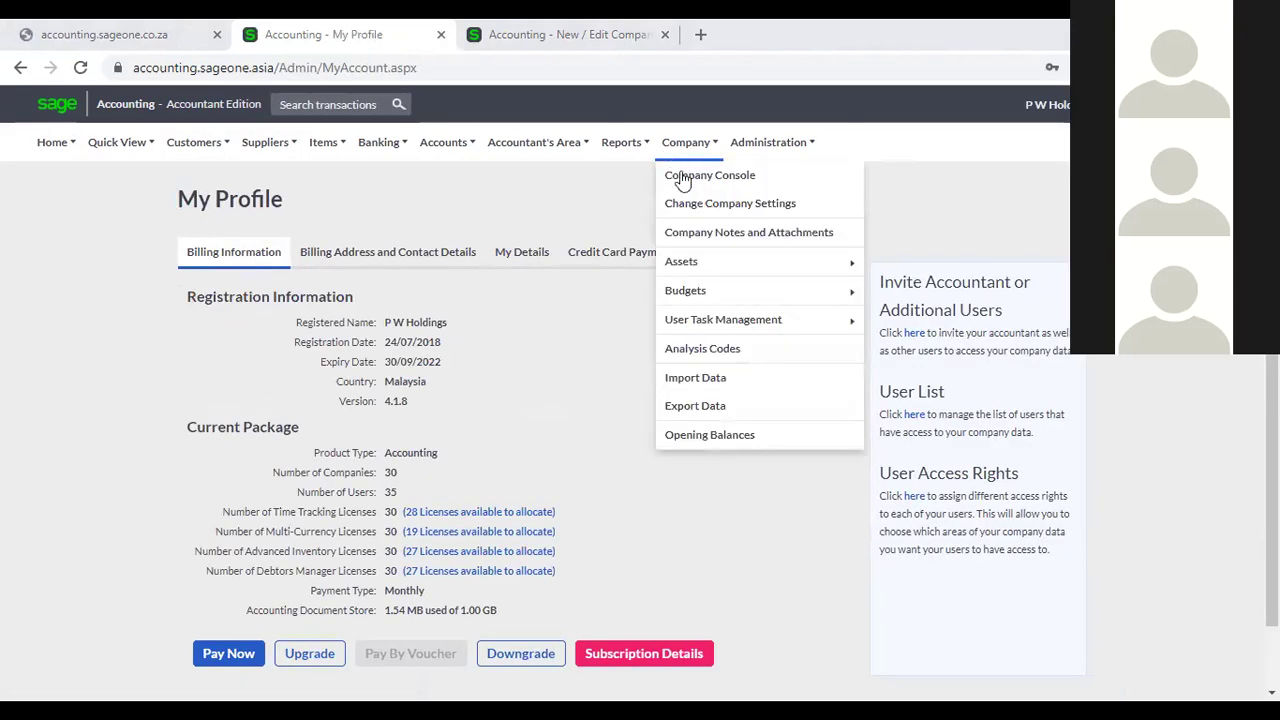
mouse_move(755, 158)
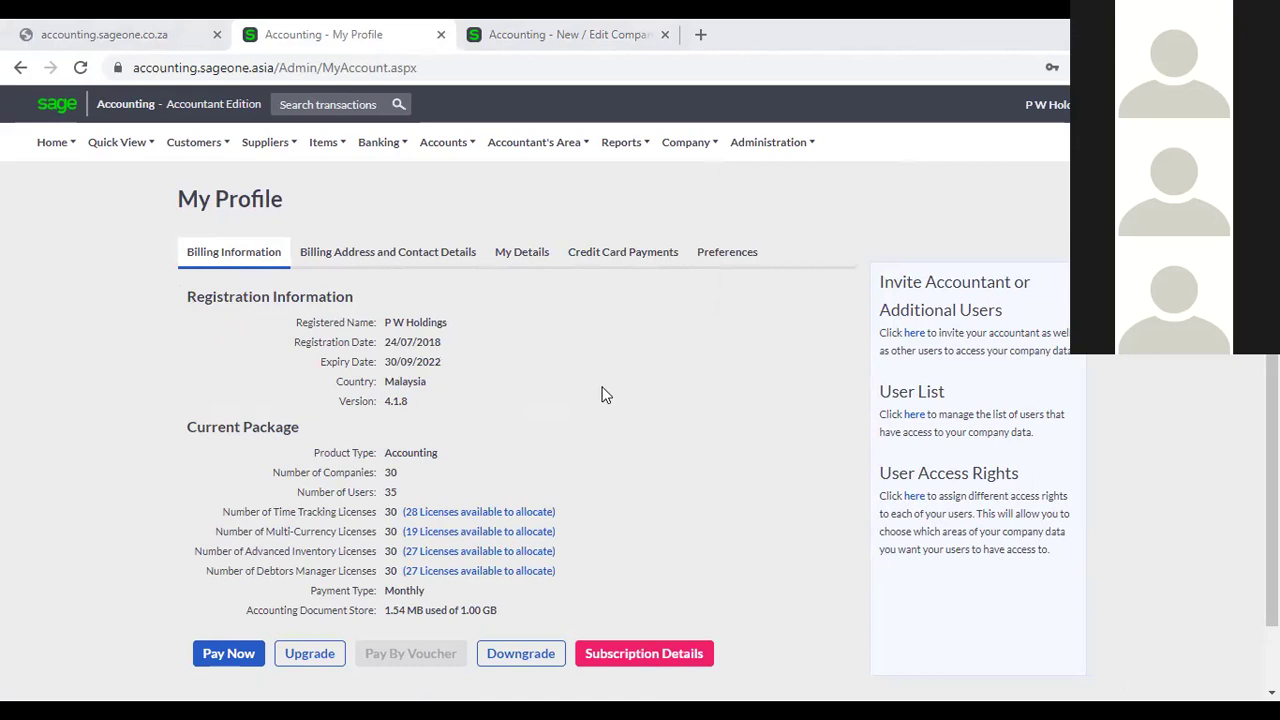
Start the package upgrade, requesting 2 additional users and 1 GB extra document storage.
click(311, 656)
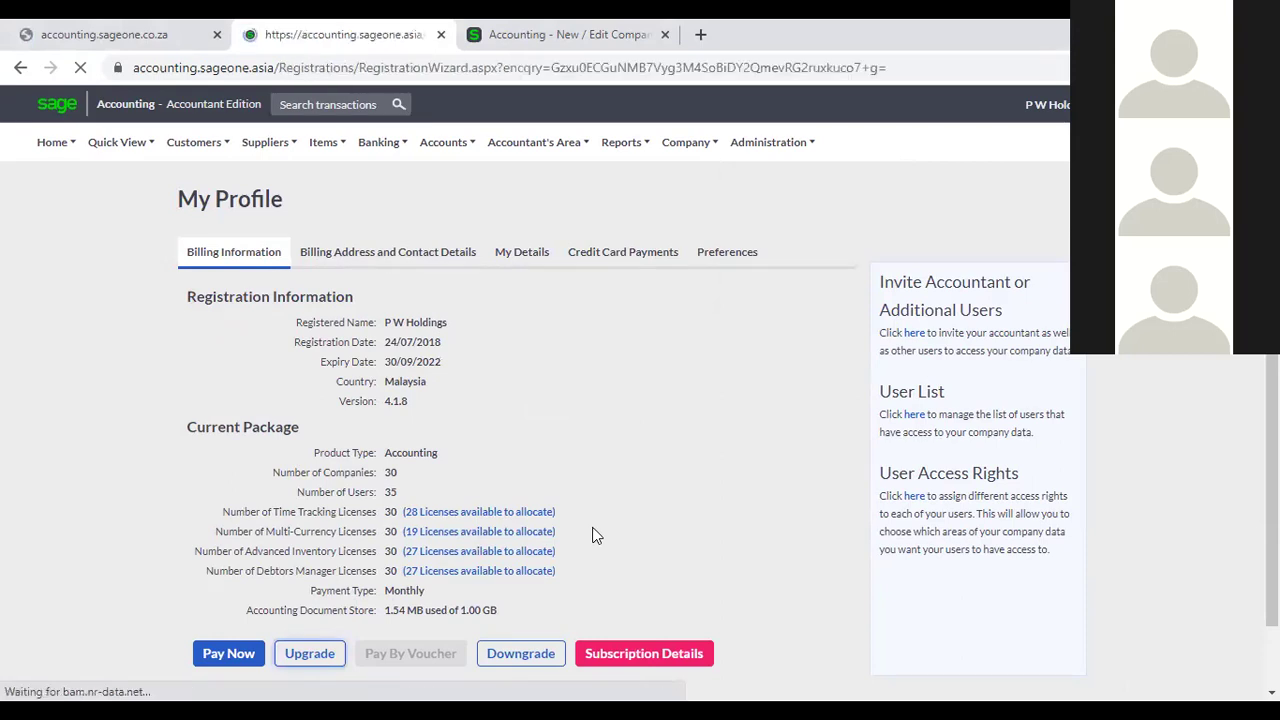
scroll(594, 536, down, 4)
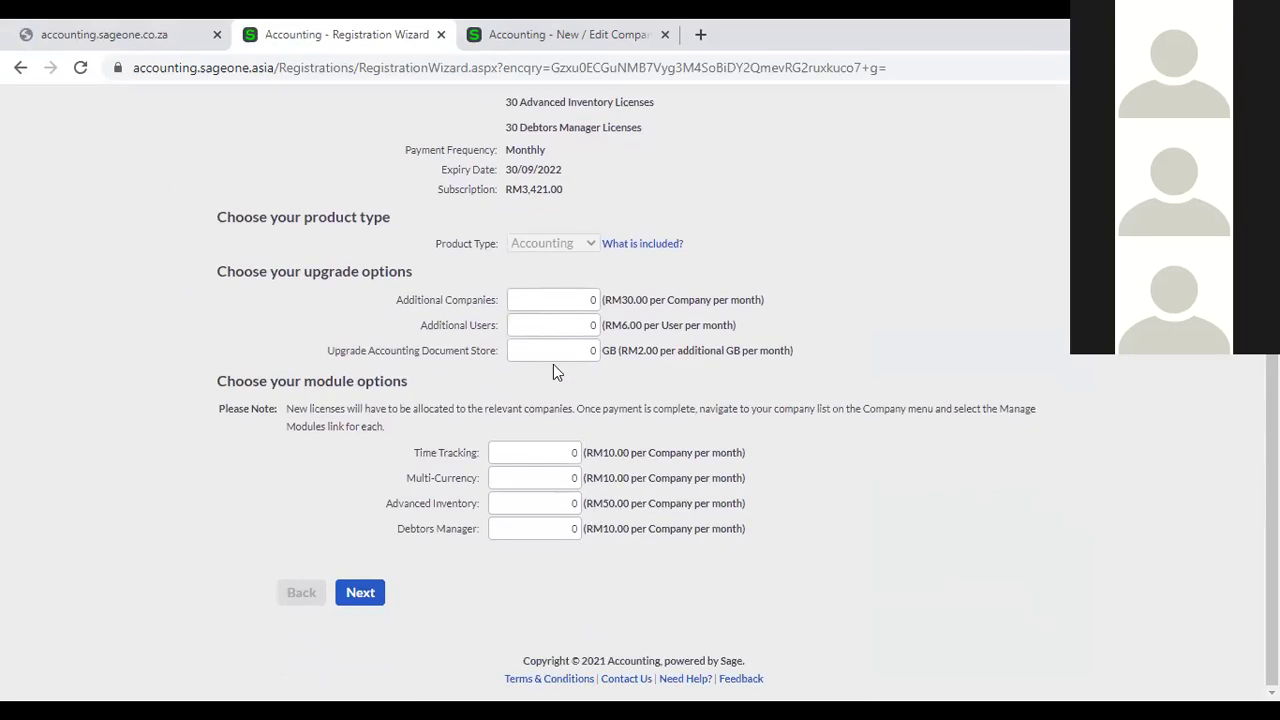
click(558, 297)
scroll(714, 386, up, 3)
scroll(714, 388, up, 1)
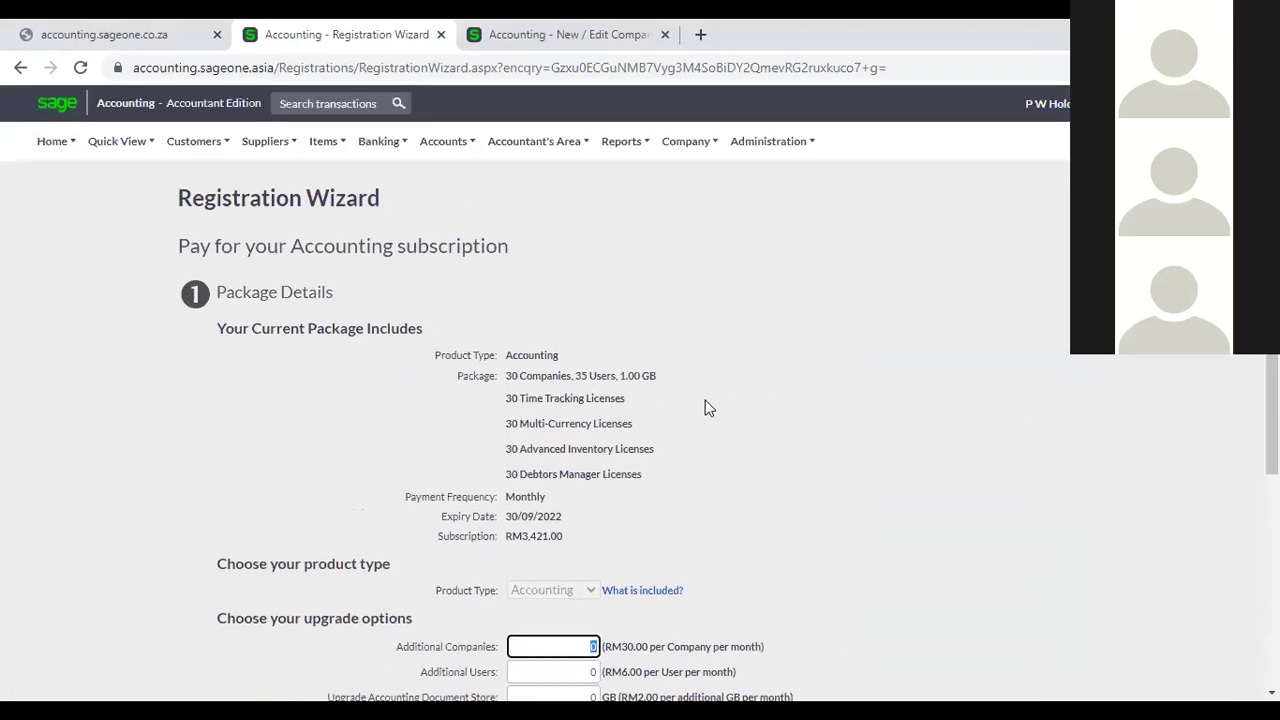
scroll(706, 404, down, 3)
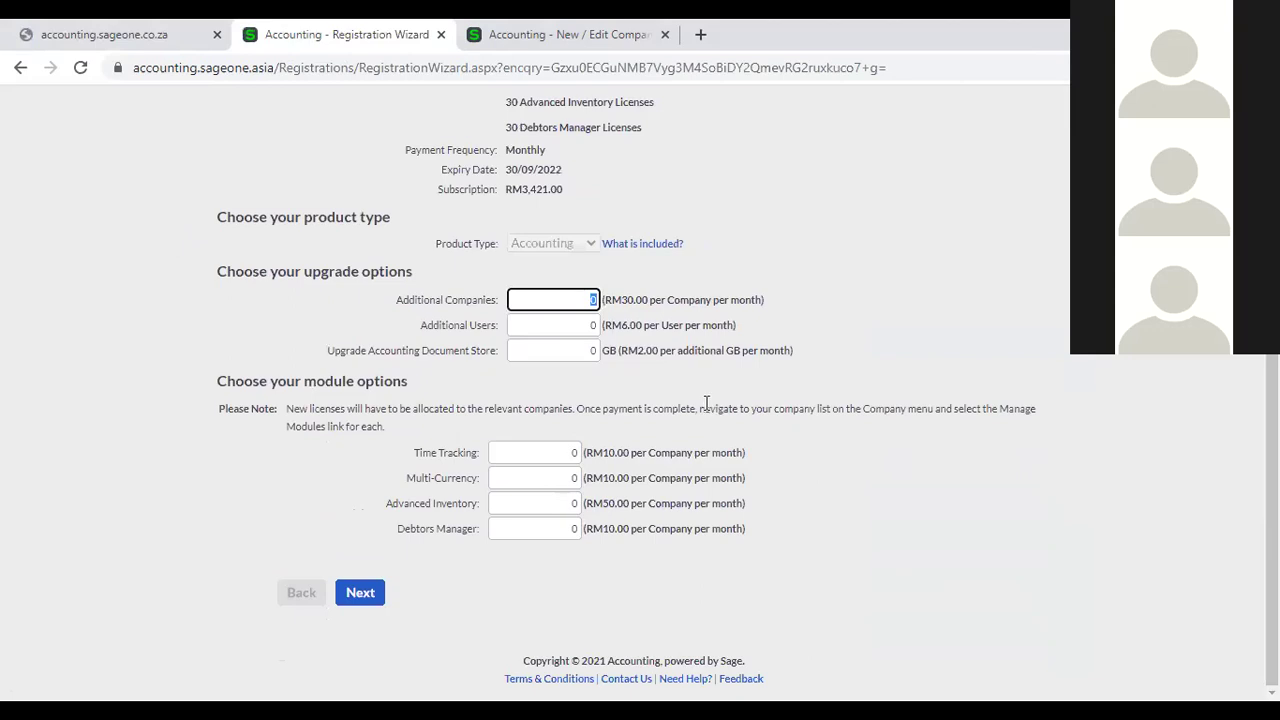
text(1)
key(Tab)
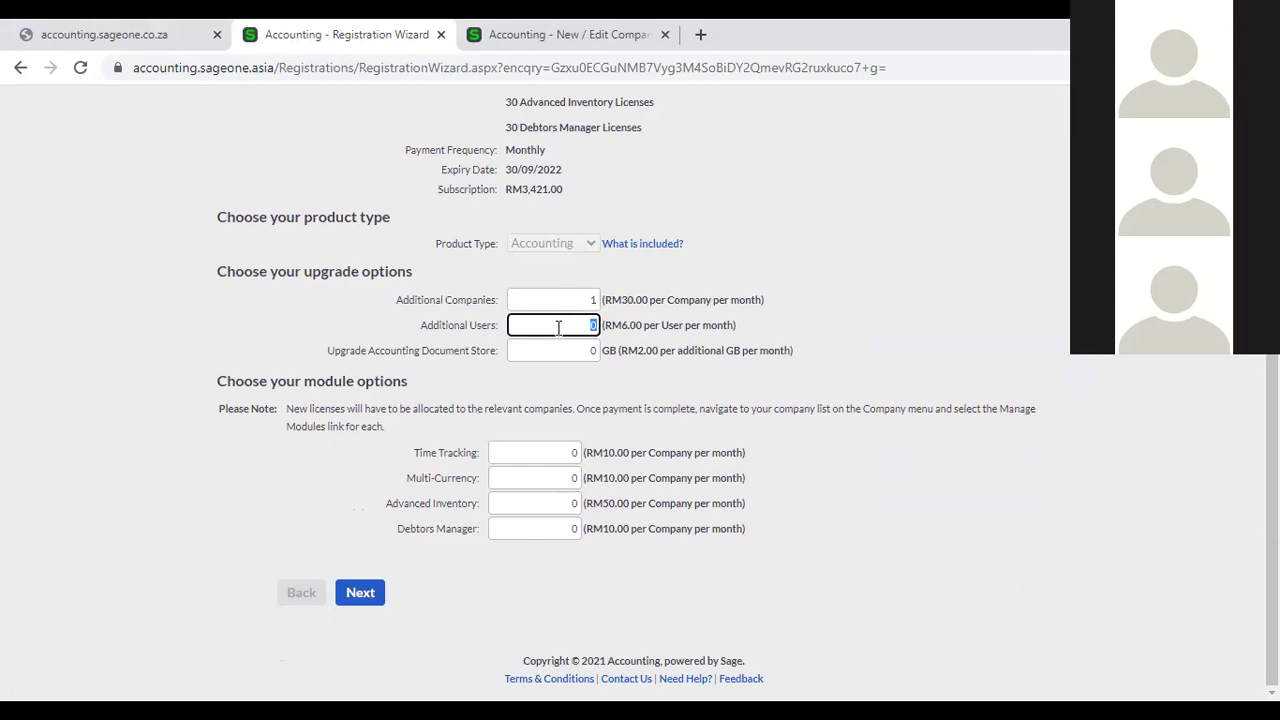
text(1)
scroll(560, 350, up, 2)
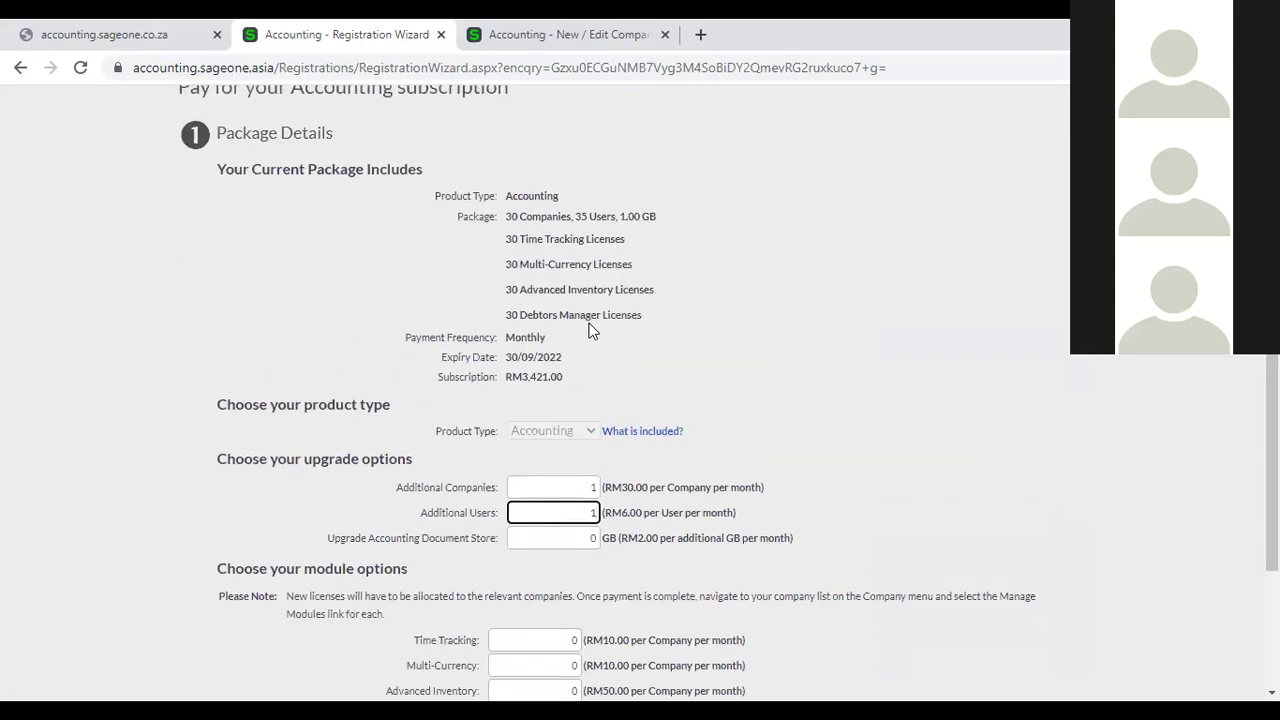
scroll(604, 358, down, 2)
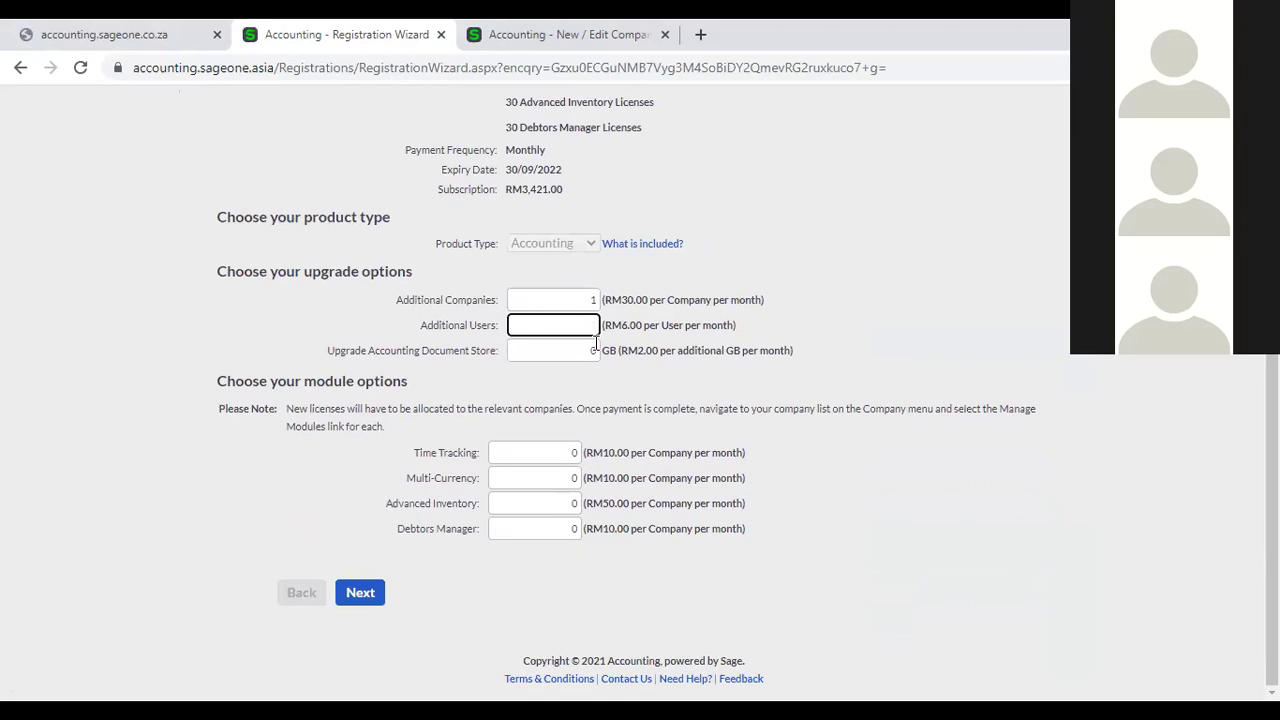
text(2)
click(571, 353)
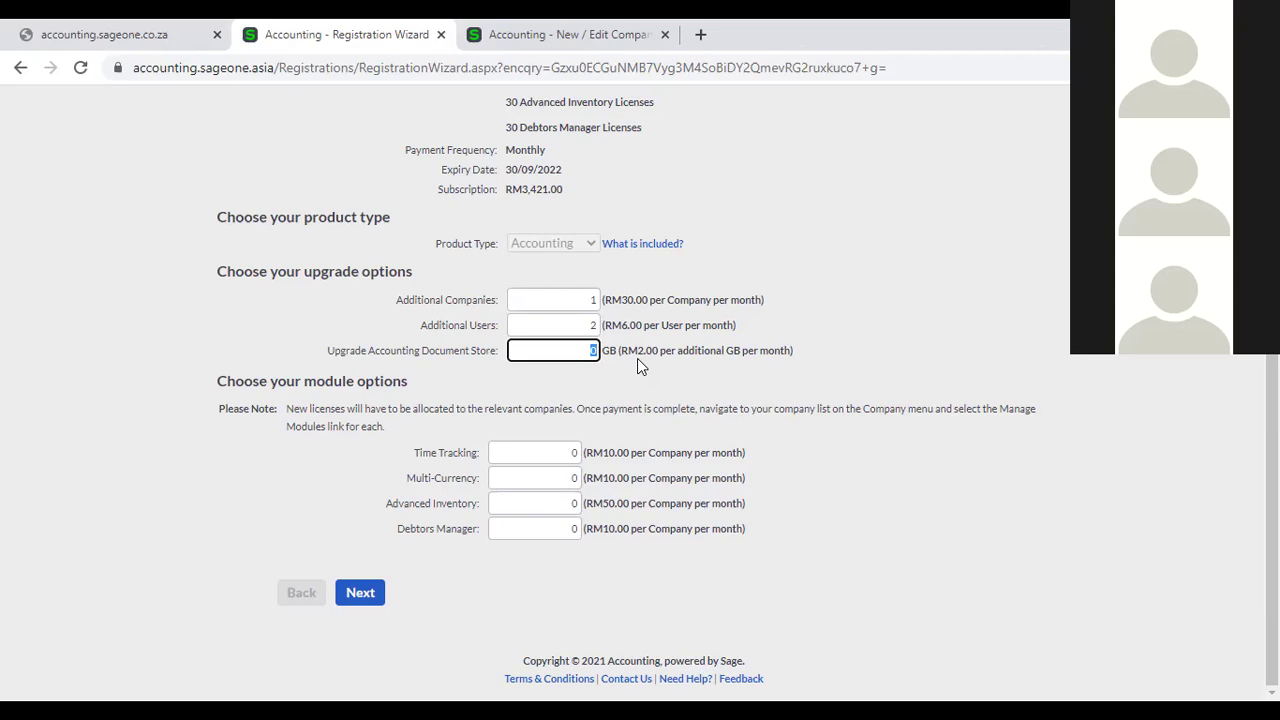
text(1)
Request 1 licence each for Time Tracking, Multi-Currency, Advanced Inventory and Debtors Manager.
click(544, 458)
text(1)
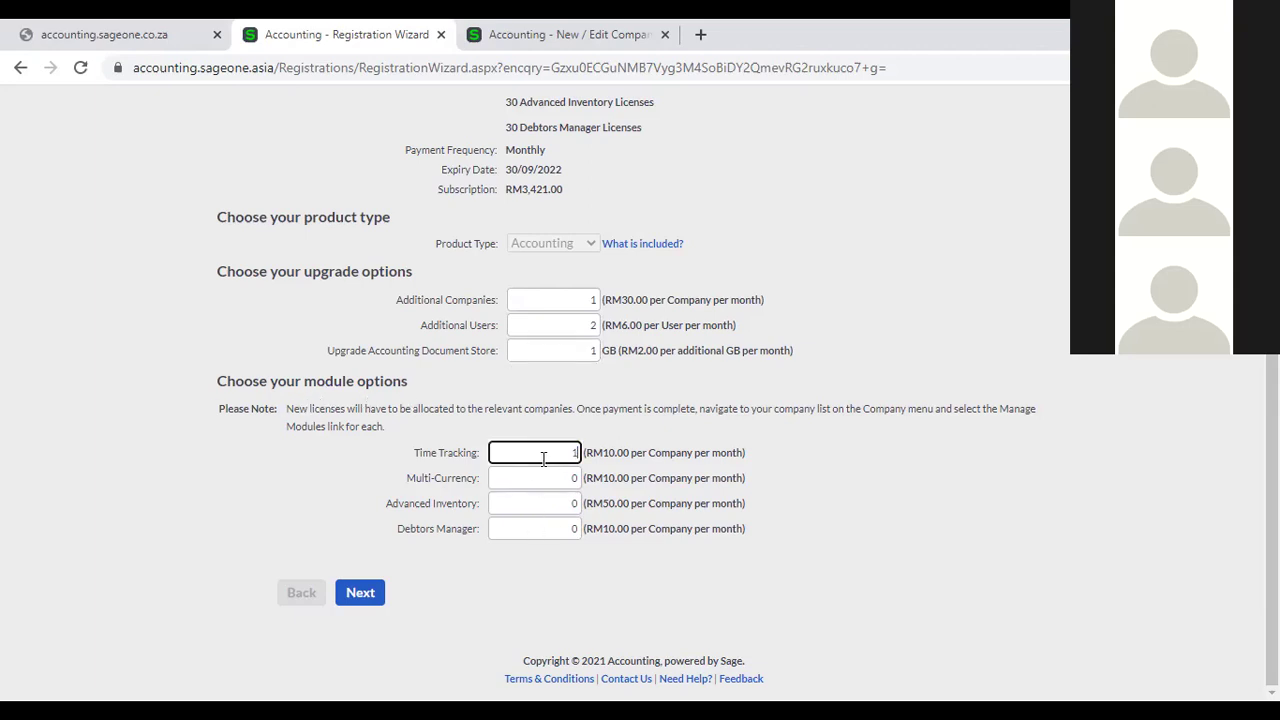
key(Tab)
text(1)
click(557, 499)
text(1)
click(555, 528)
text(1)
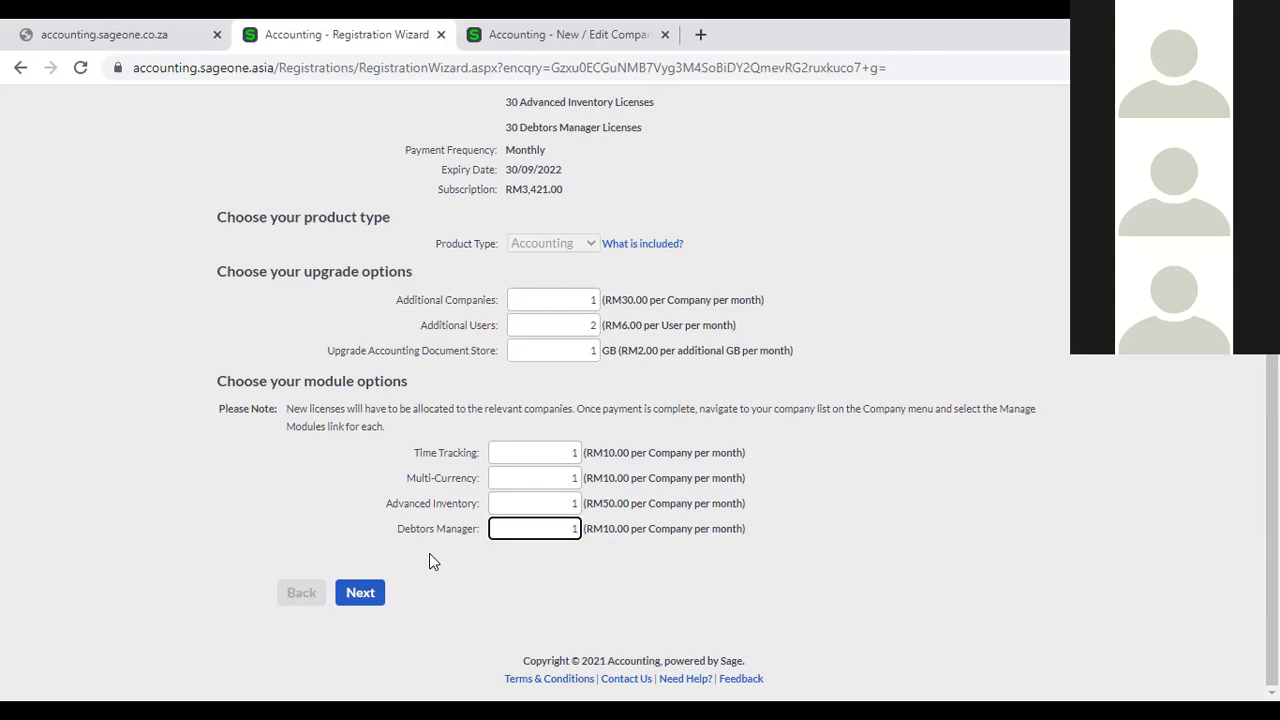
Reload the failed account page and view the My Profile billing details.
click(100, 28)
click(82, 67)
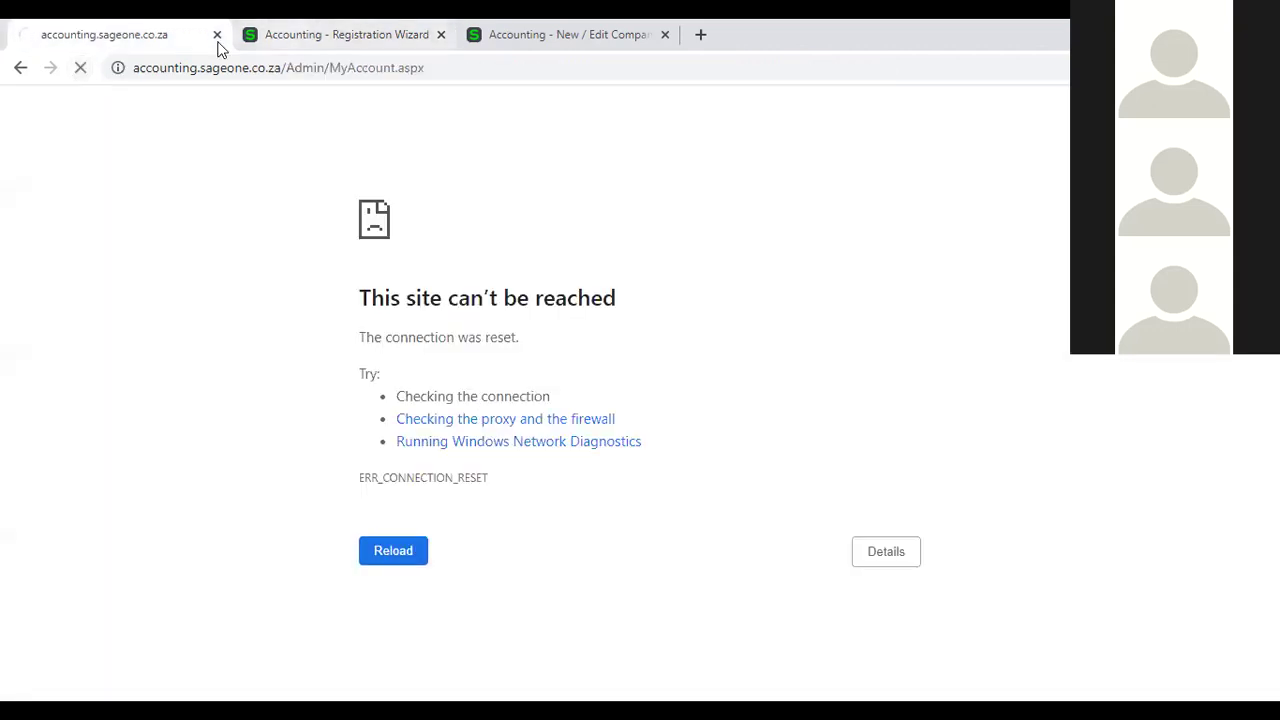
key(ctrl+Tab)
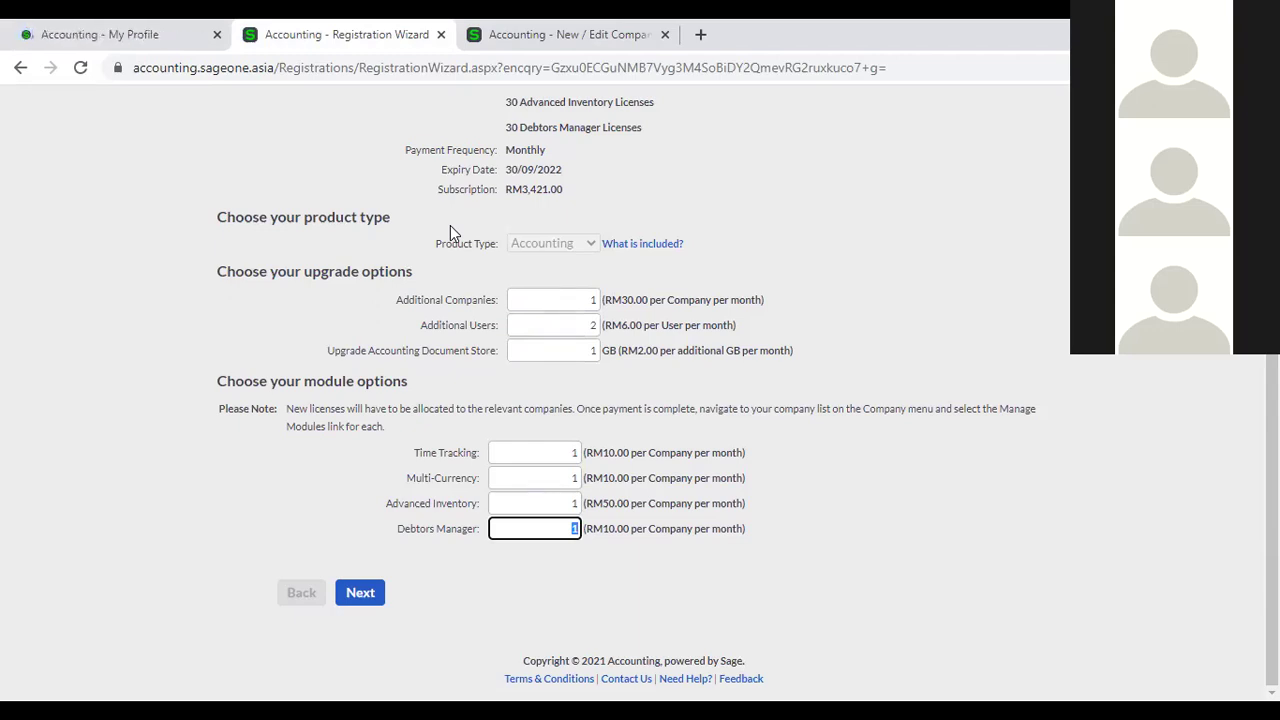
click(160, 32)
mouse_move(367, 265)
scroll(606, 349, down, 2)
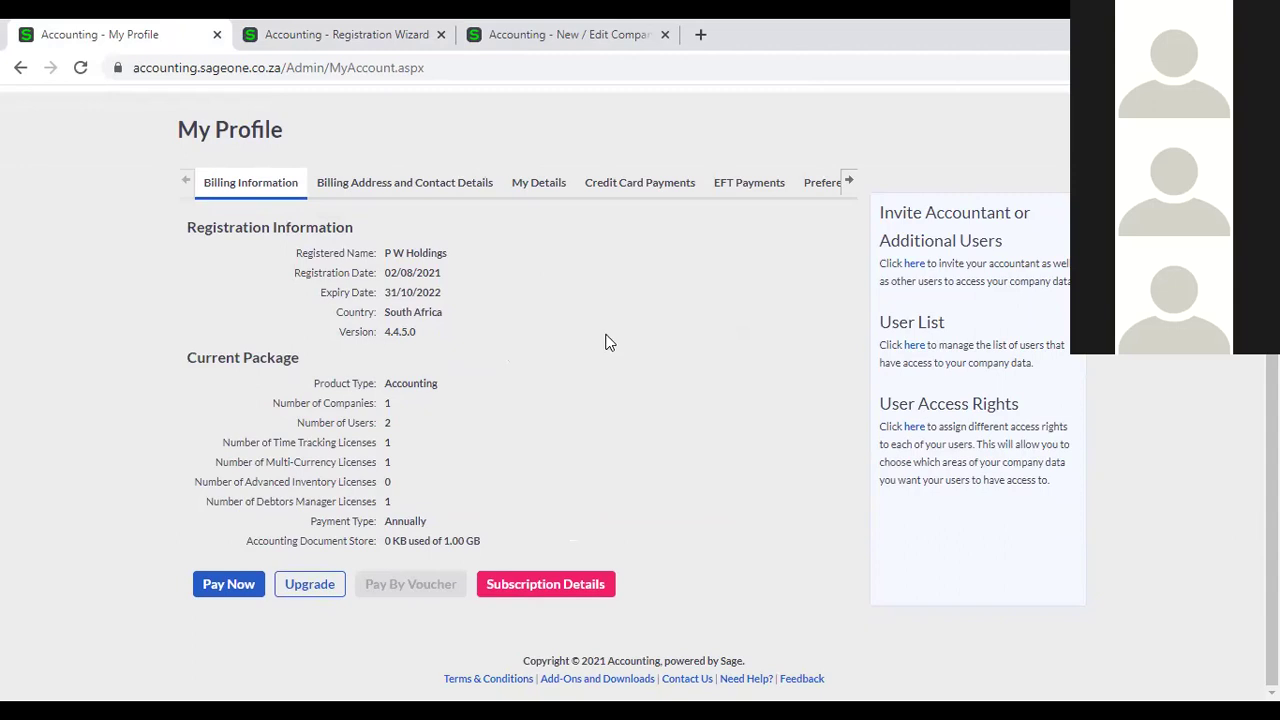
Open Company > Change Company Settings and expand General Settings.
scroll(598, 341, up, 1)
scroll(605, 320, up, 2)
mouse_move(689, 142)
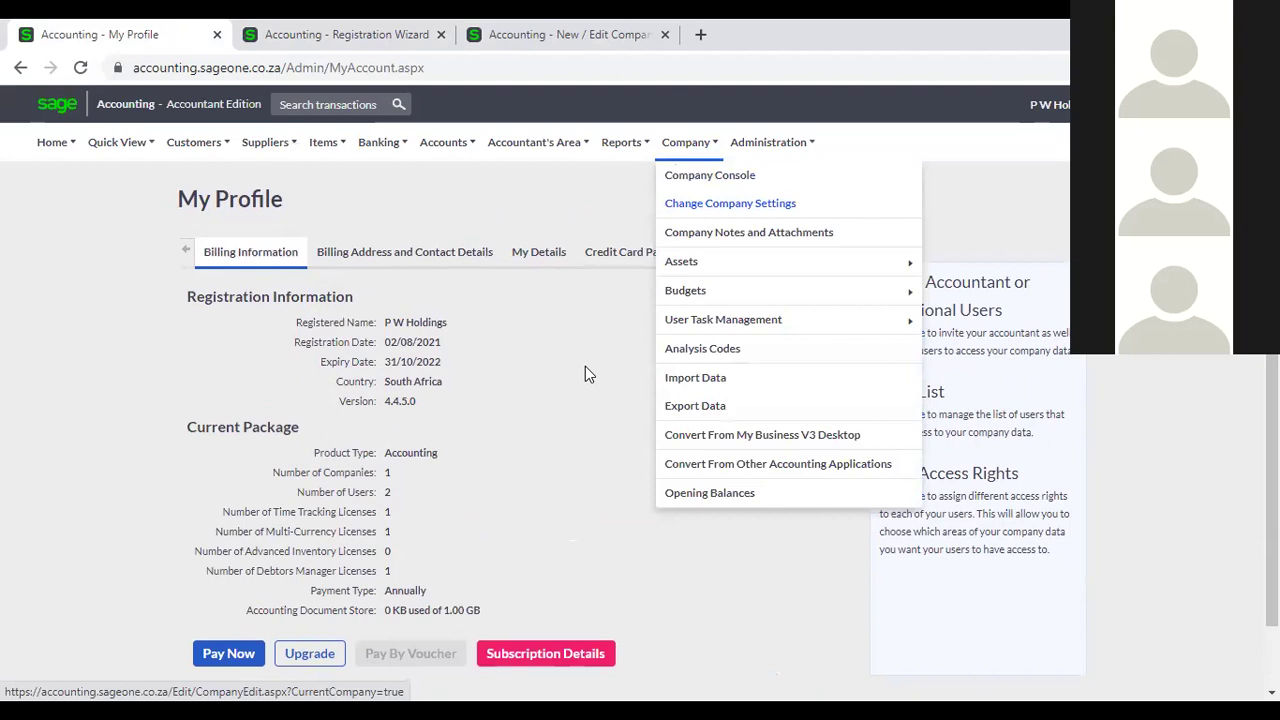
click(675, 471)
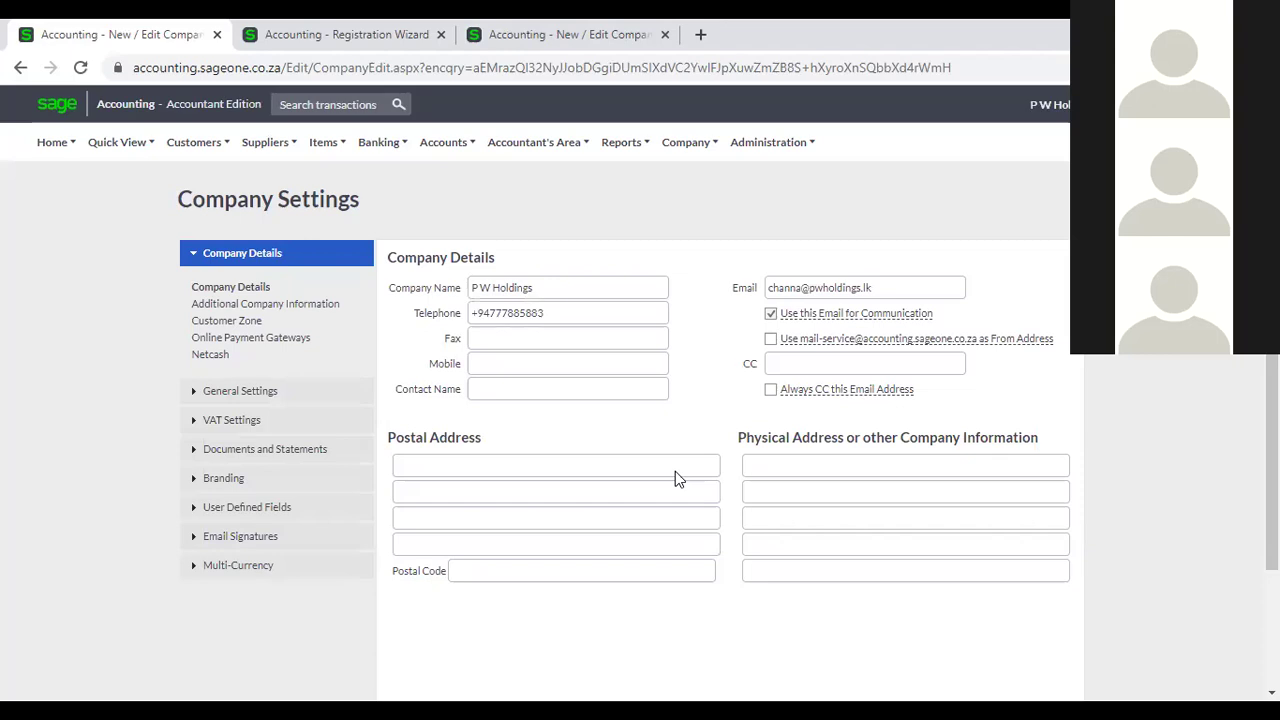
click(254, 392)
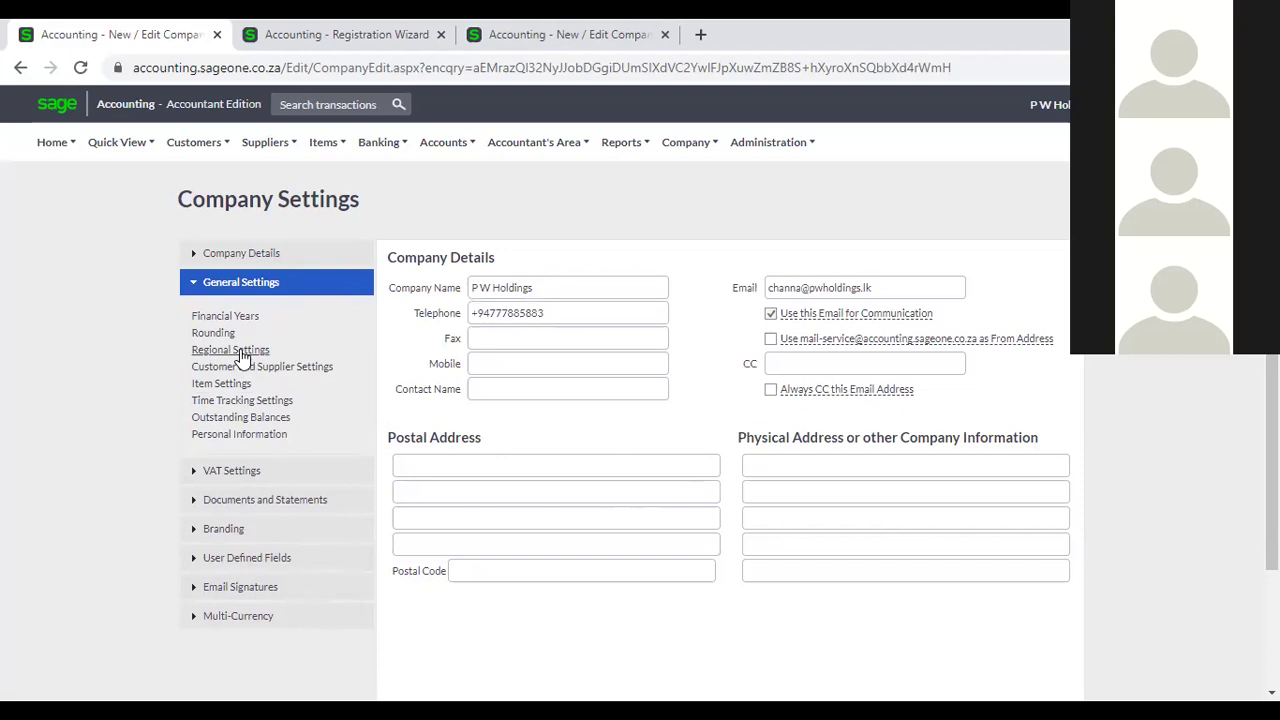
Show Regional Settings with its decimal places and dd/mm/yyyy date format.
click(240, 352)
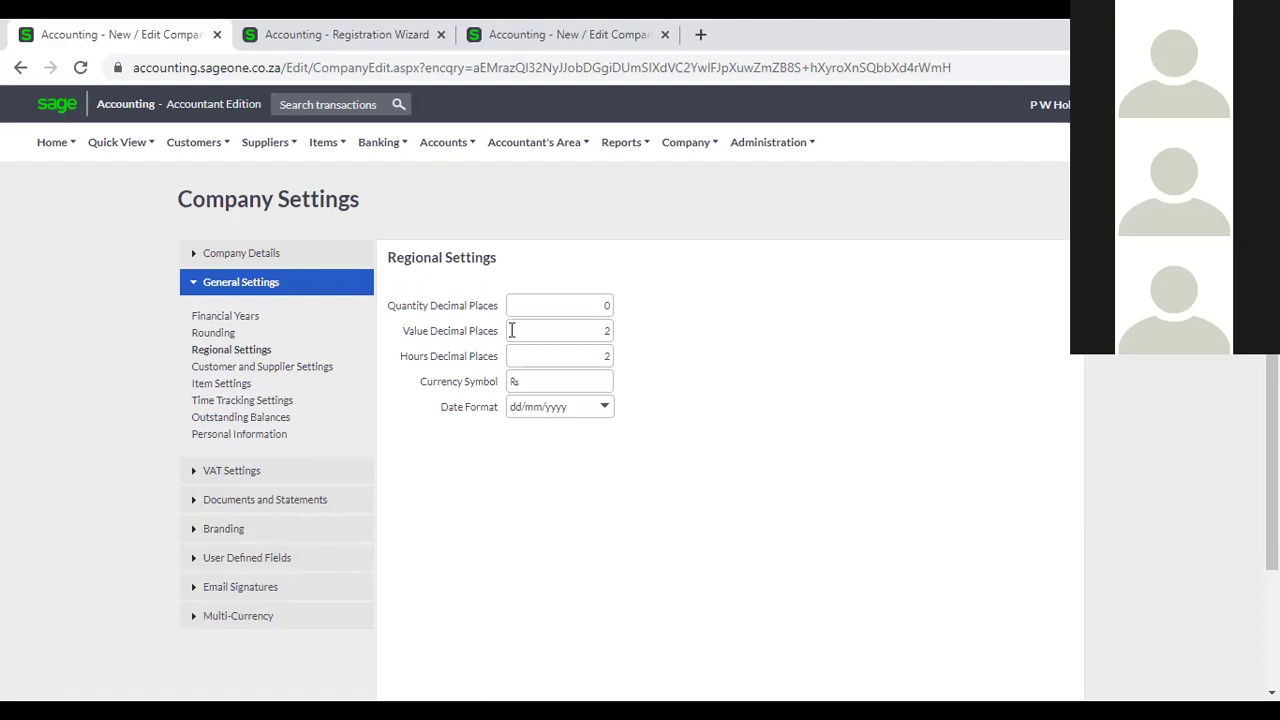
In the second tab, start a new Customer Tax Invoice.
click(332, 50)
scroll(350, 341, up, 5)
mouse_move(182, 152)
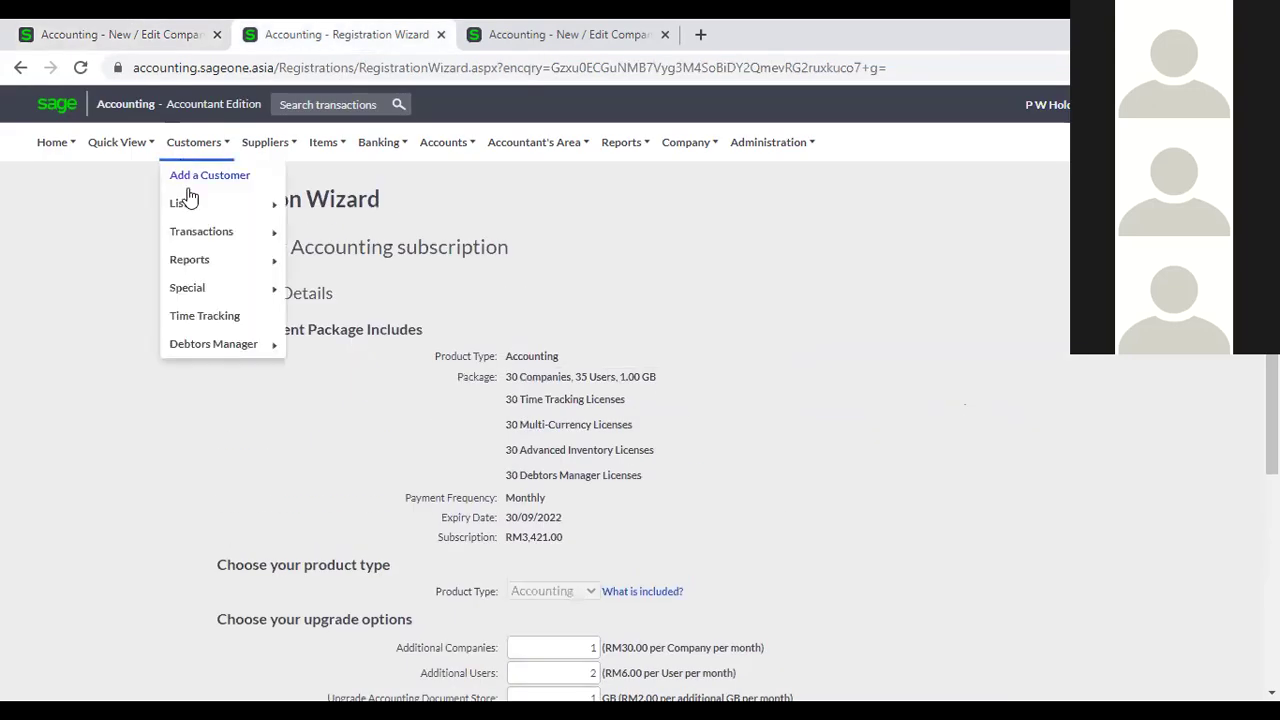
mouse_move(210, 232)
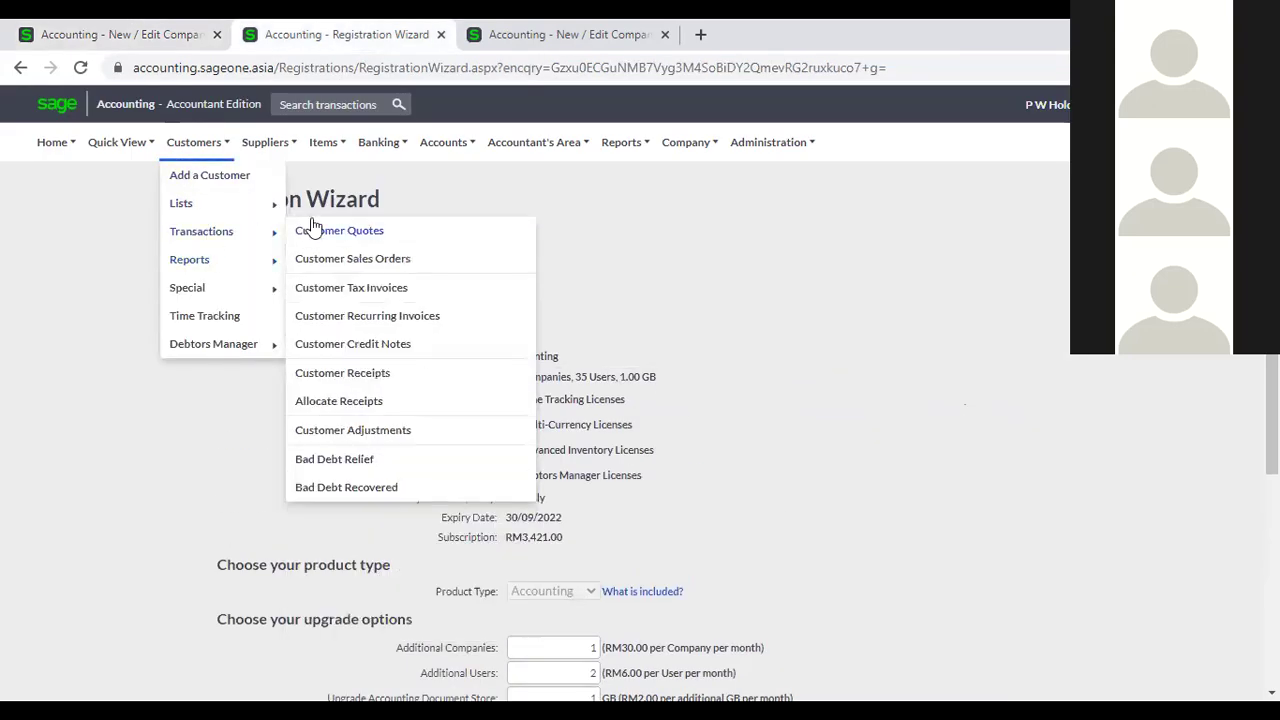
click(350, 289)
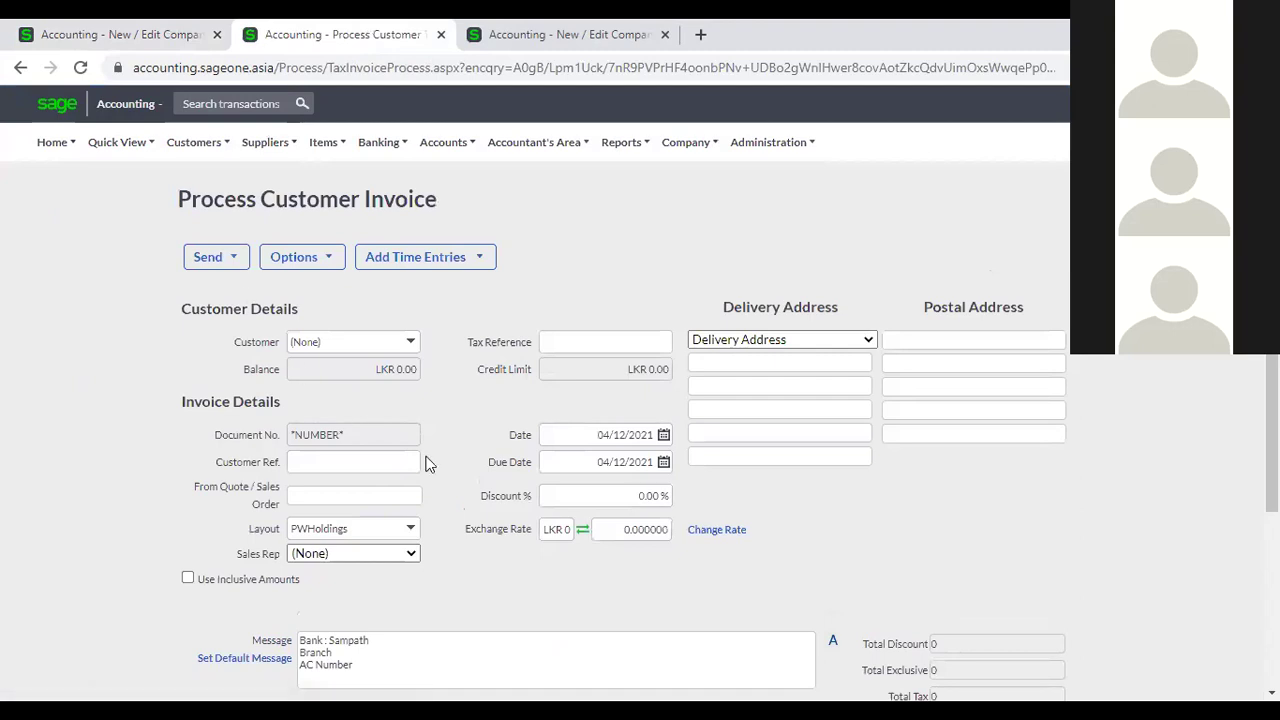
Put PARACETAMOL SYRUP(PAED) on the first invoice line instead of item A00001.
scroll(474, 548, down, 2)
click(297, 477)
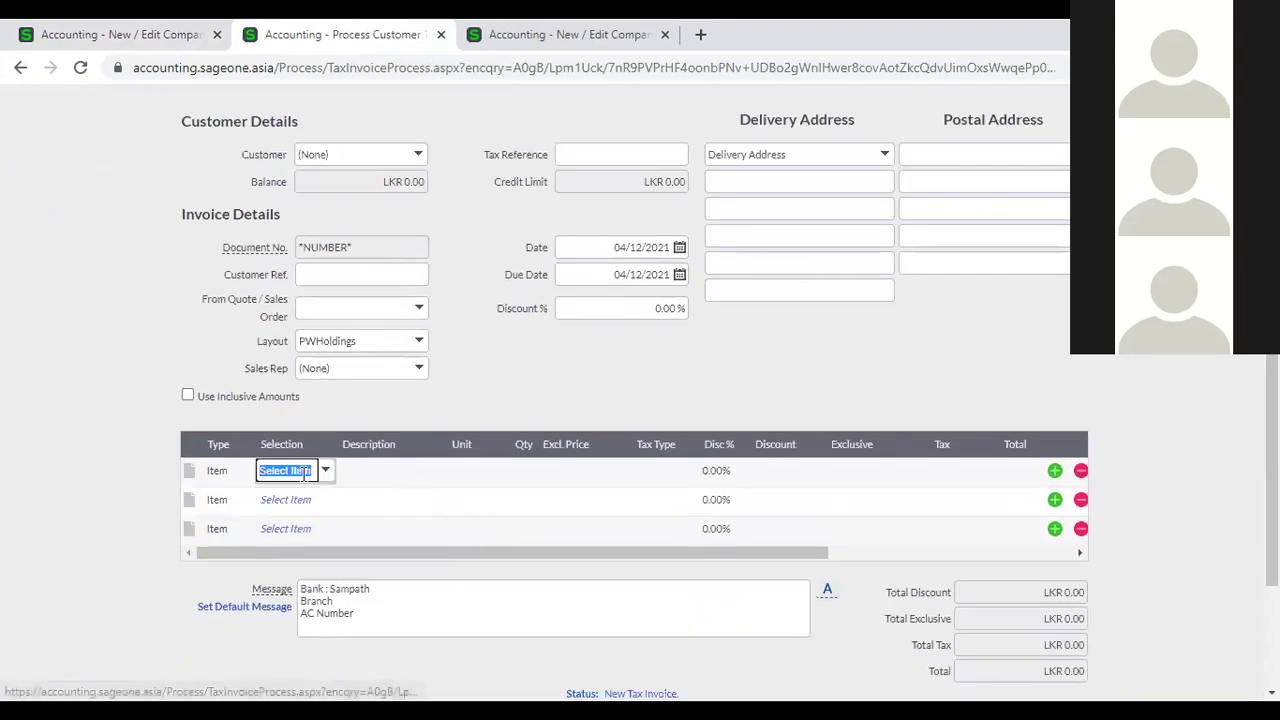
click(327, 471)
click(399, 353)
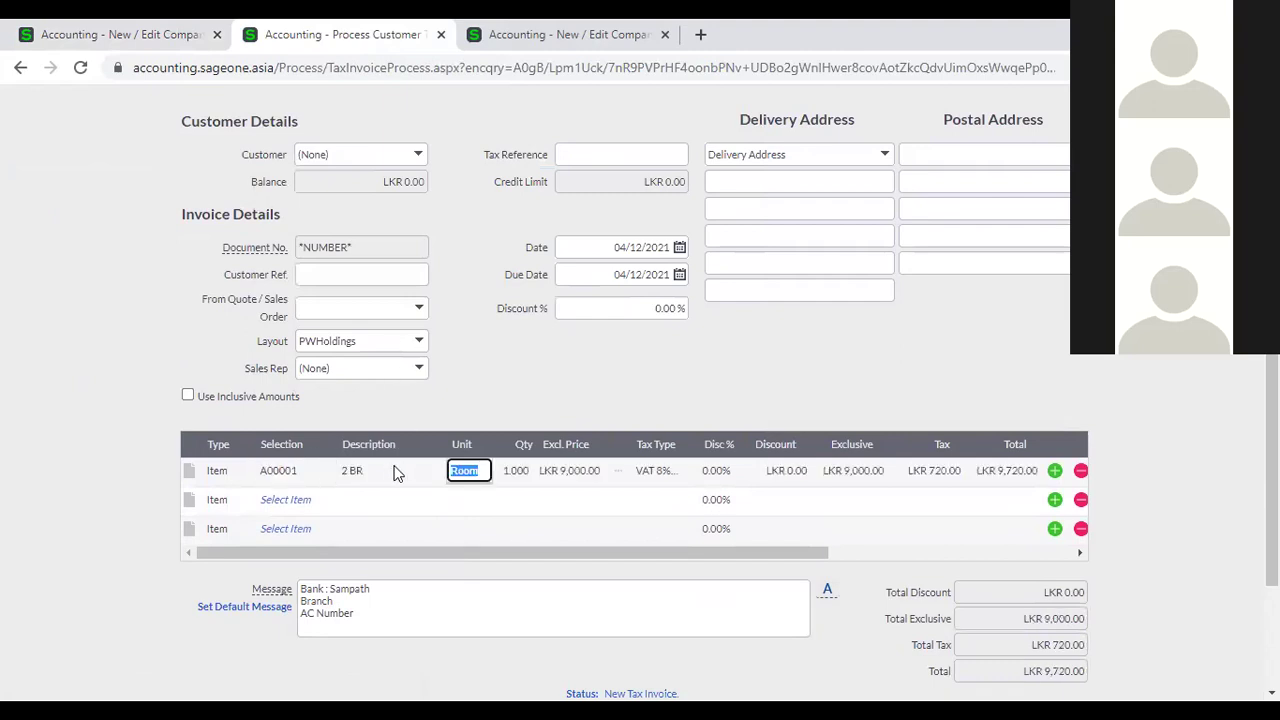
click(275, 476)
click(325, 471)
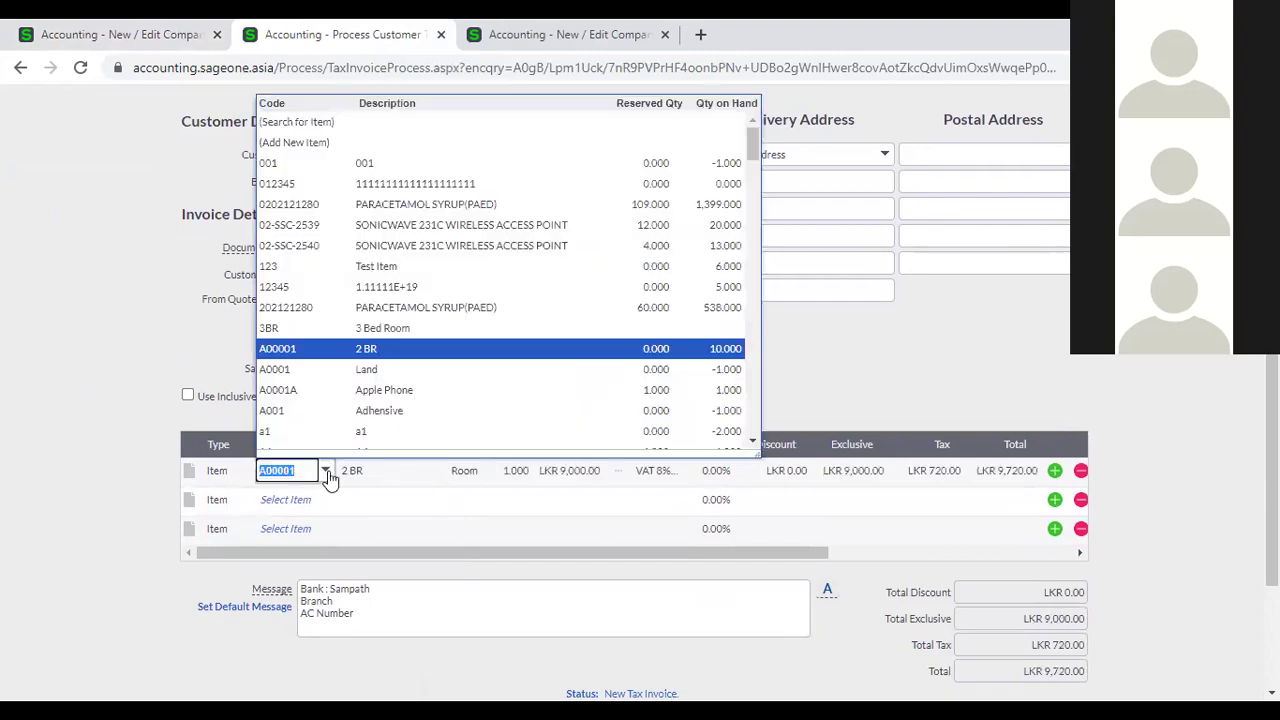
click(405, 205)
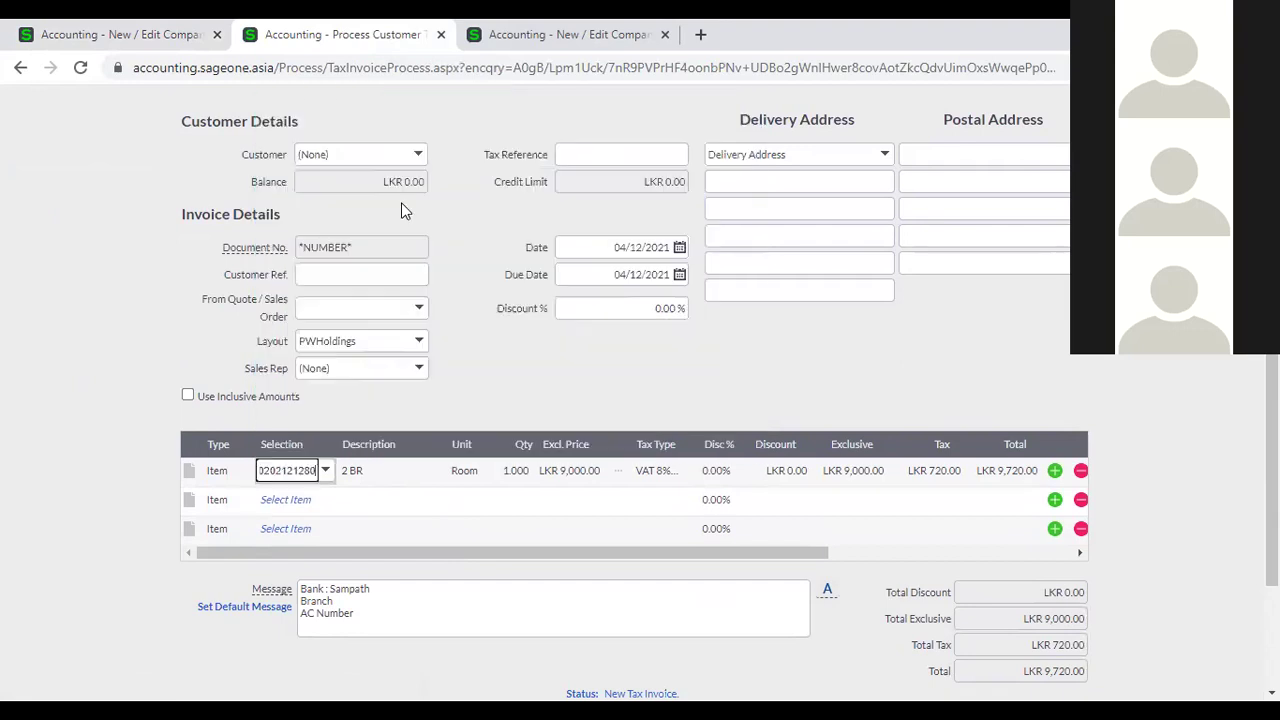
click(517, 485)
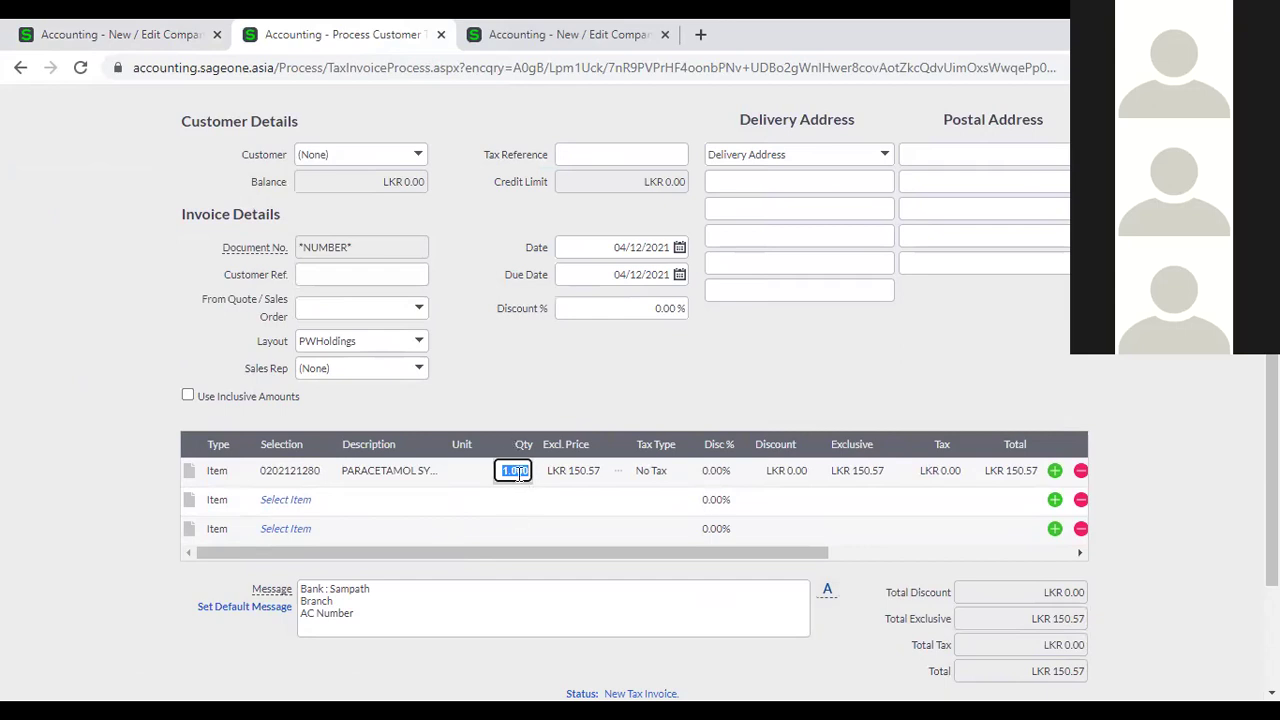
click(165, 35)
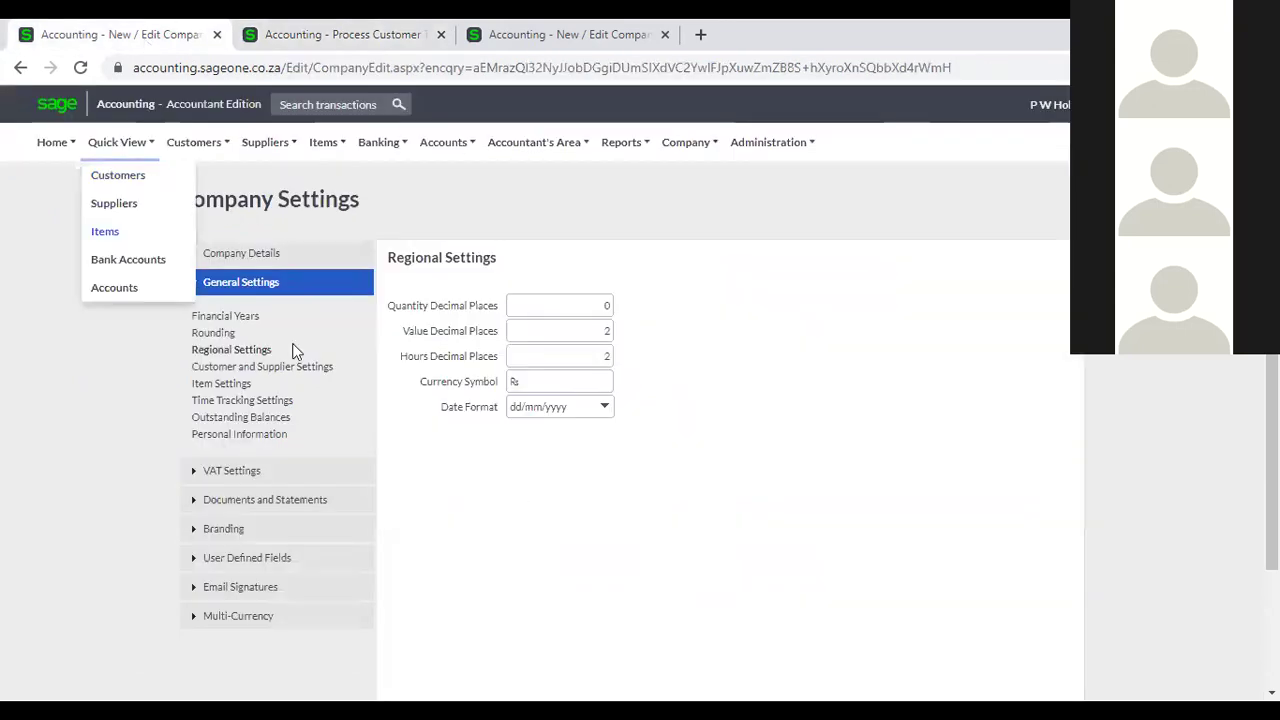
Change Quantity Decimal Places to 2 and check the paracetamol line still shows 1.000.
click(536, 310)
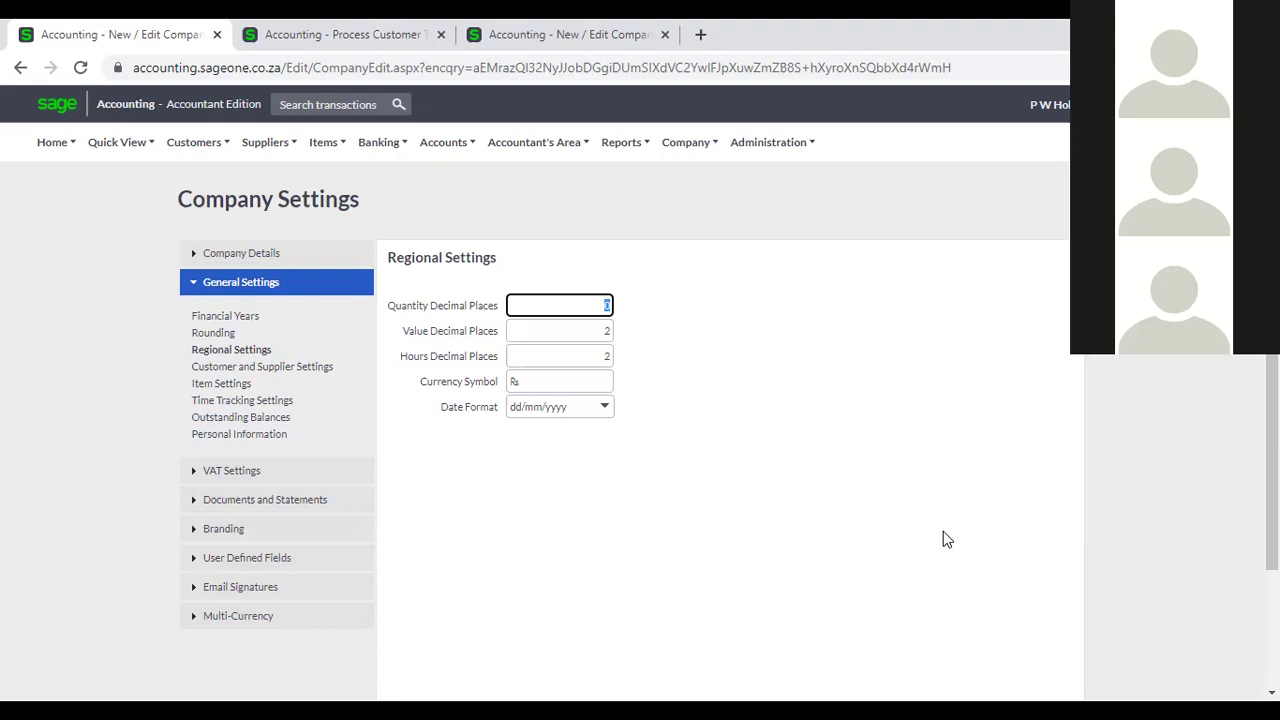
text(3)
key(BackSpace)
text(0)
key(Tab)
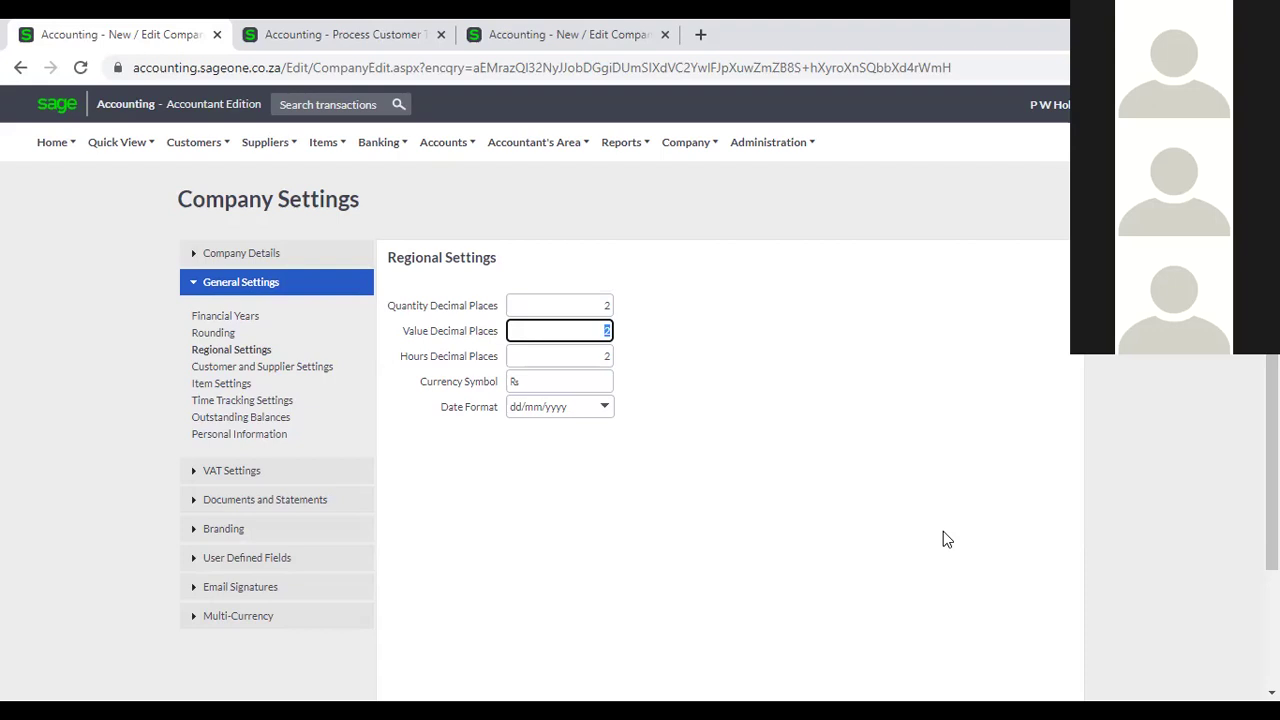
click(575, 309)
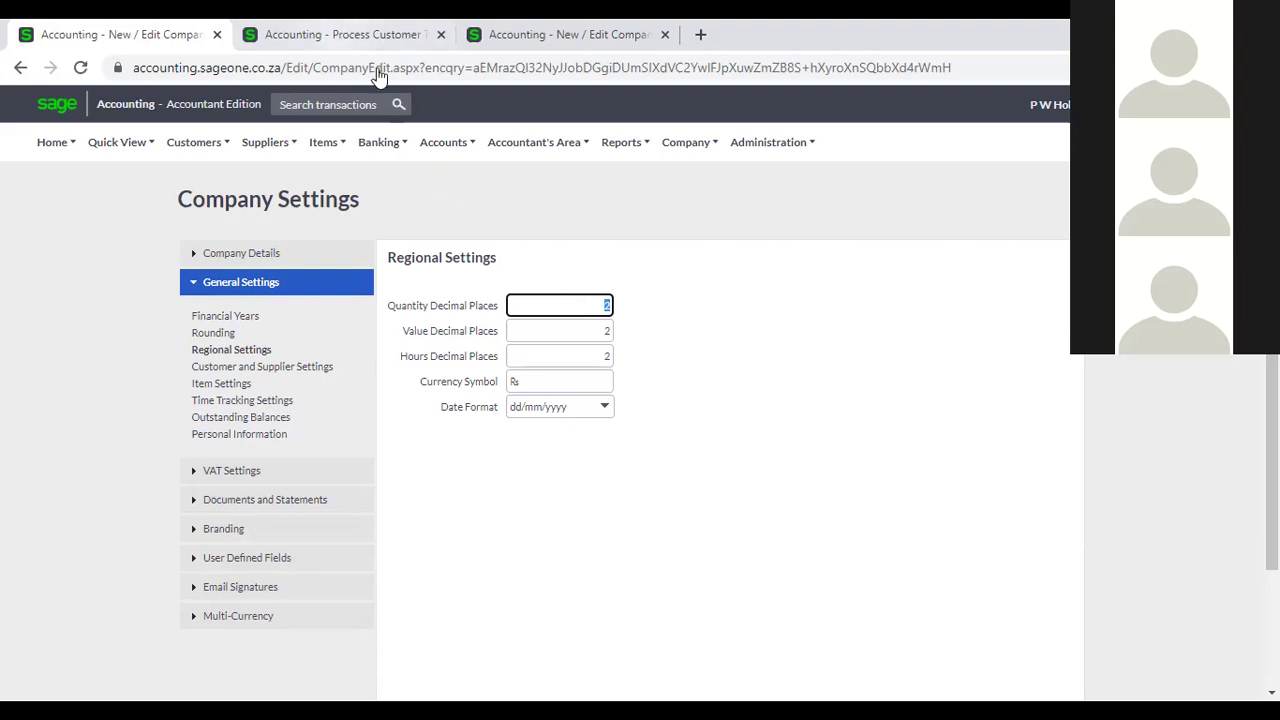
click(375, 34)
click(507, 476)
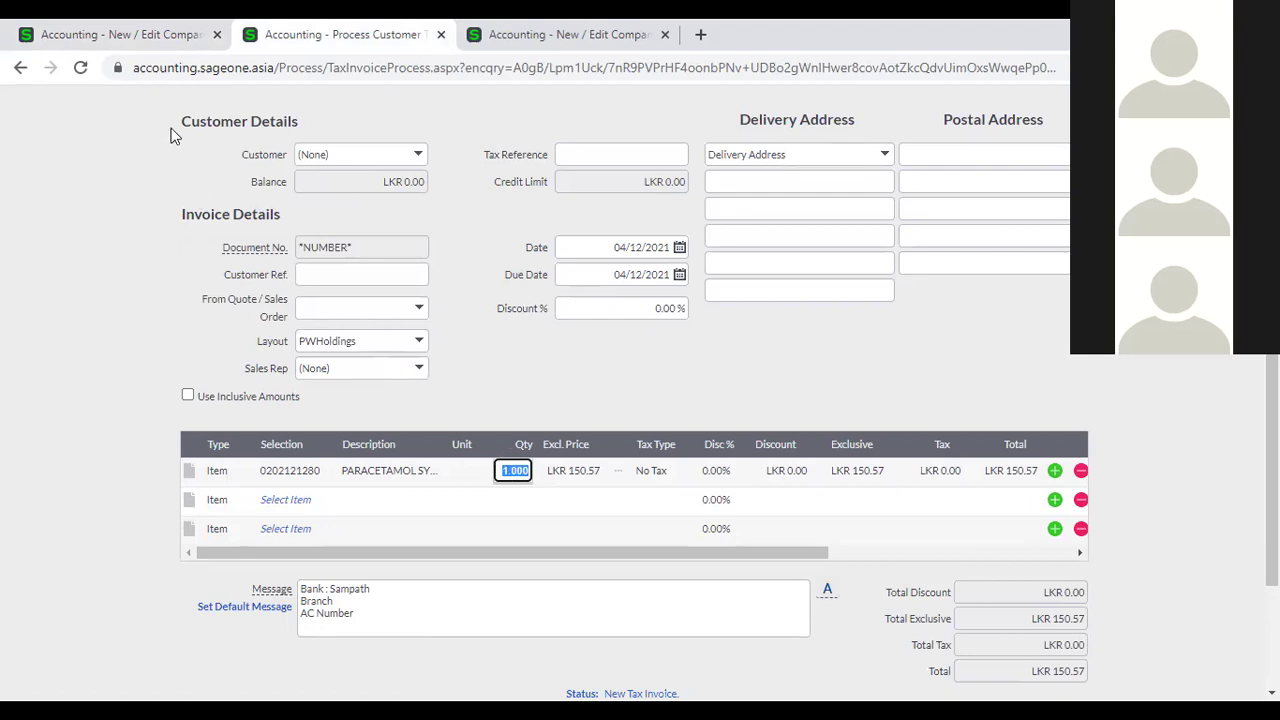
Review Value Decimal Places (2) against the invoice line's Excl. Price for paracetamol.
click(150, 34)
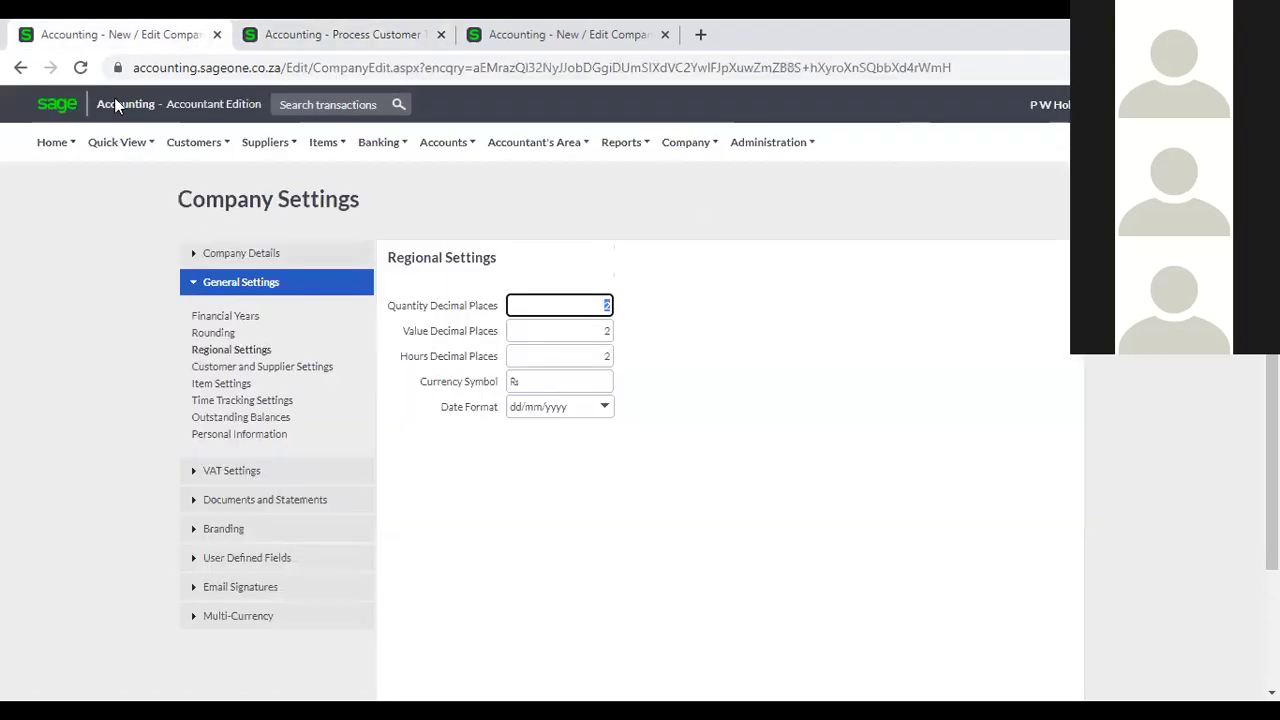
click(573, 334)
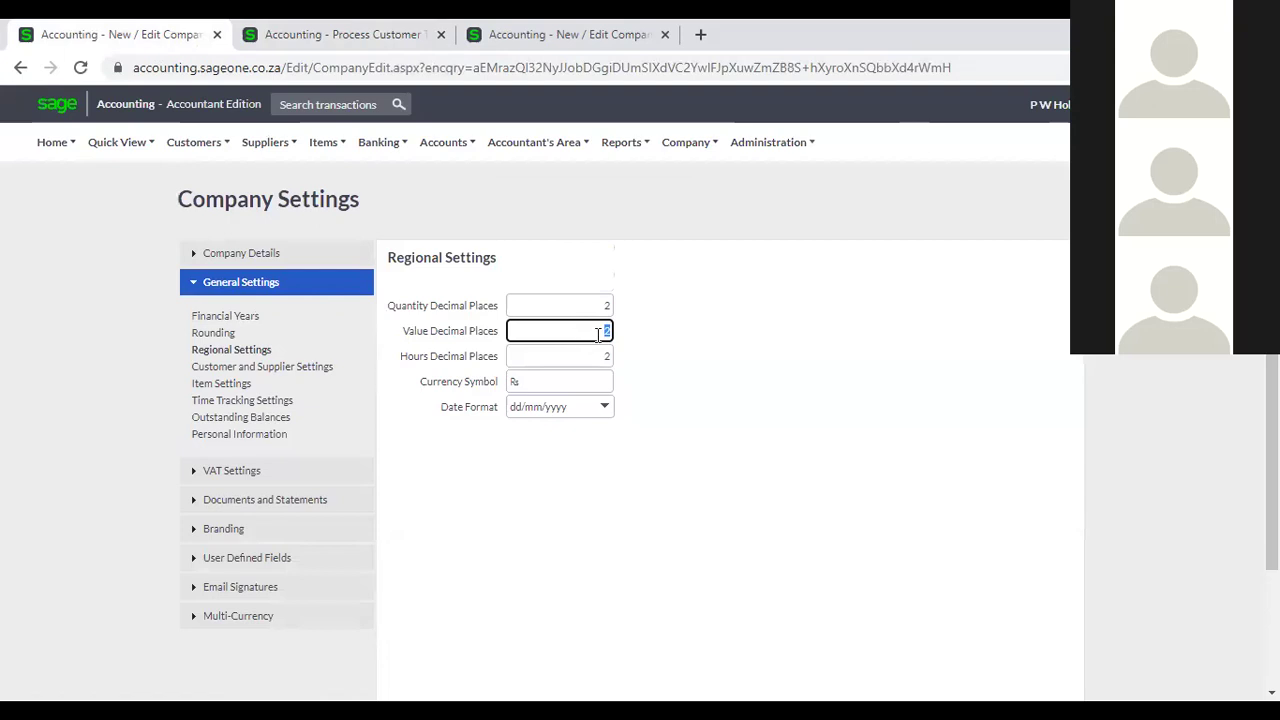
click(345, 34)
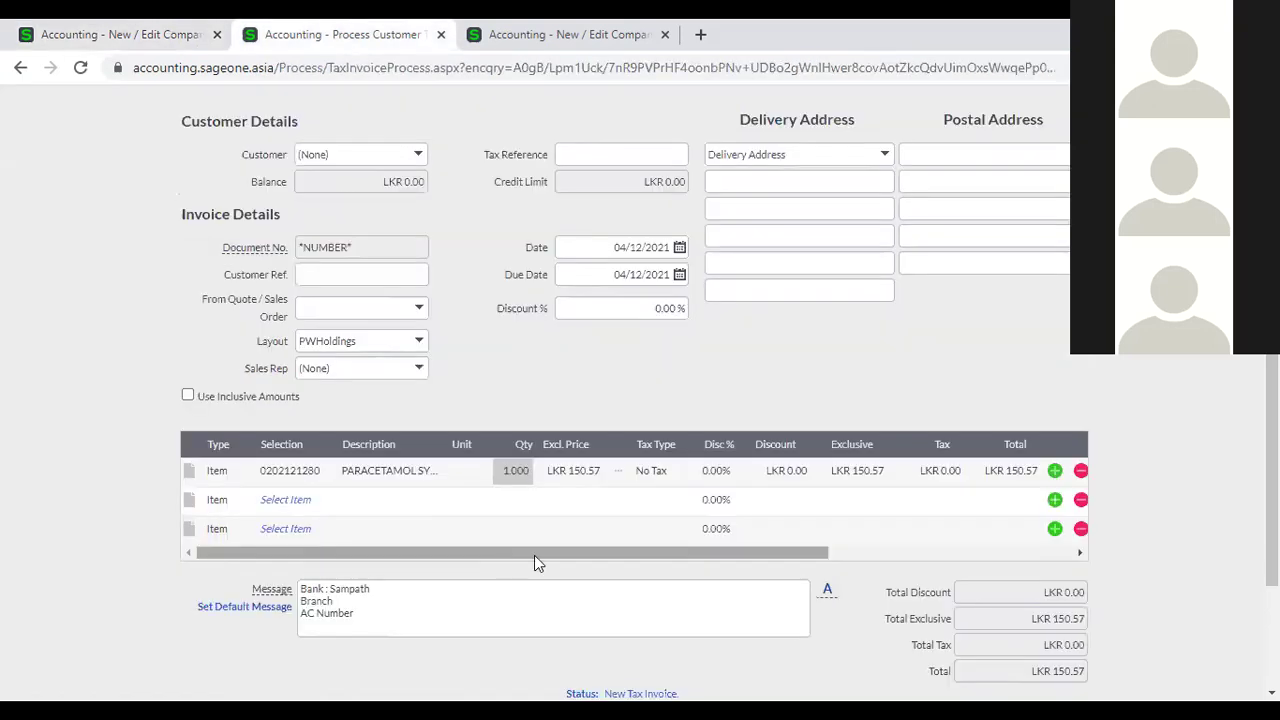
click(588, 472)
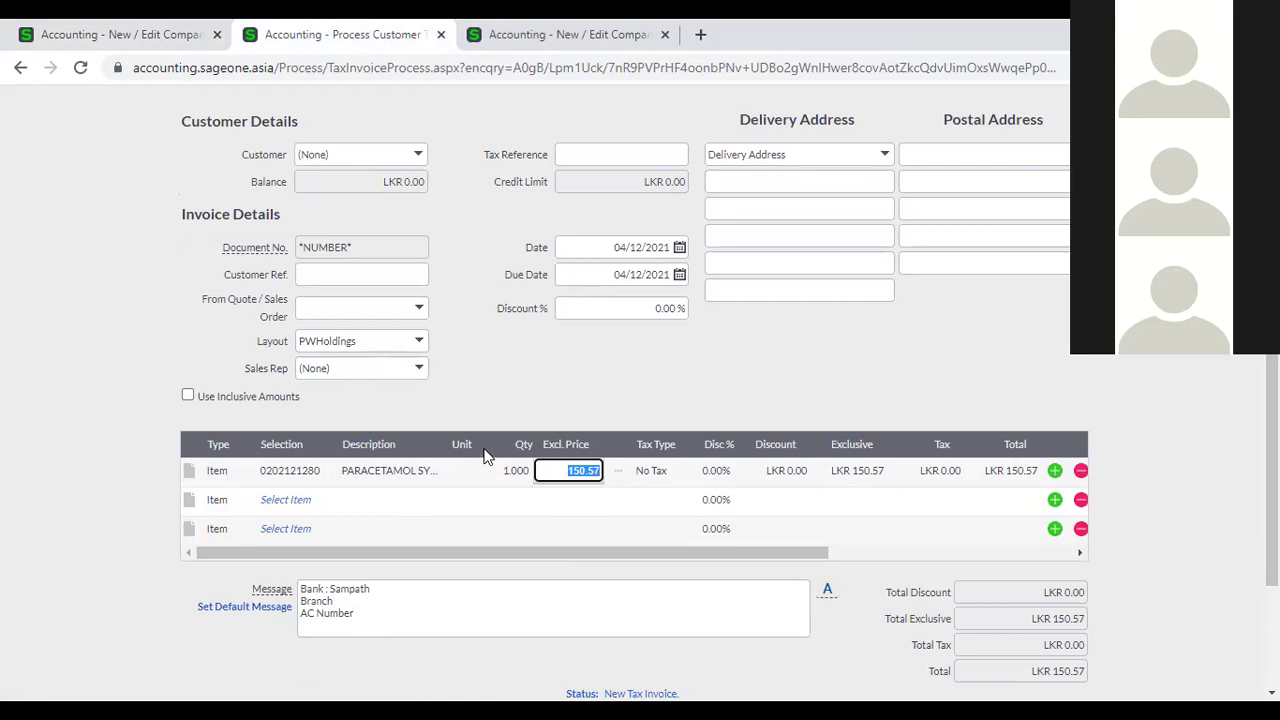
click(53, 40)
click(581, 334)
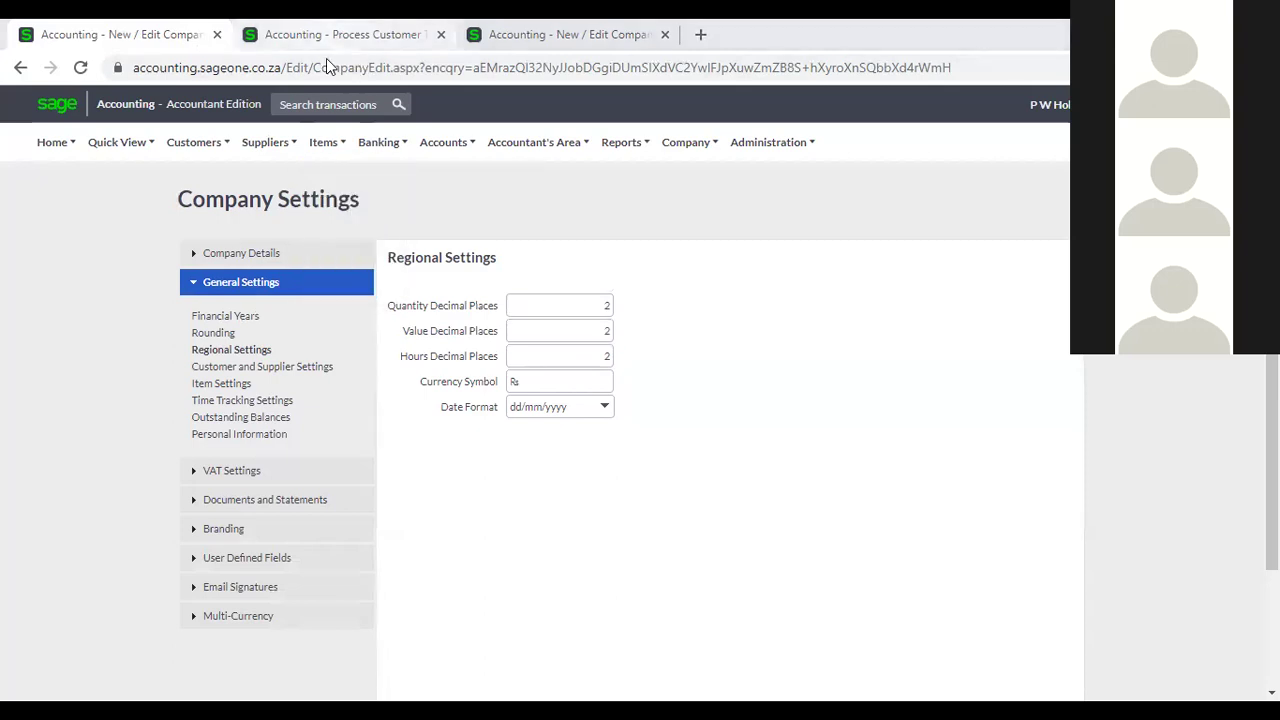
Open the Customers Time Tracking timesheet, leaving the unsaved invoice.
key(ctrl+Tab)
mouse_move(186, 156)
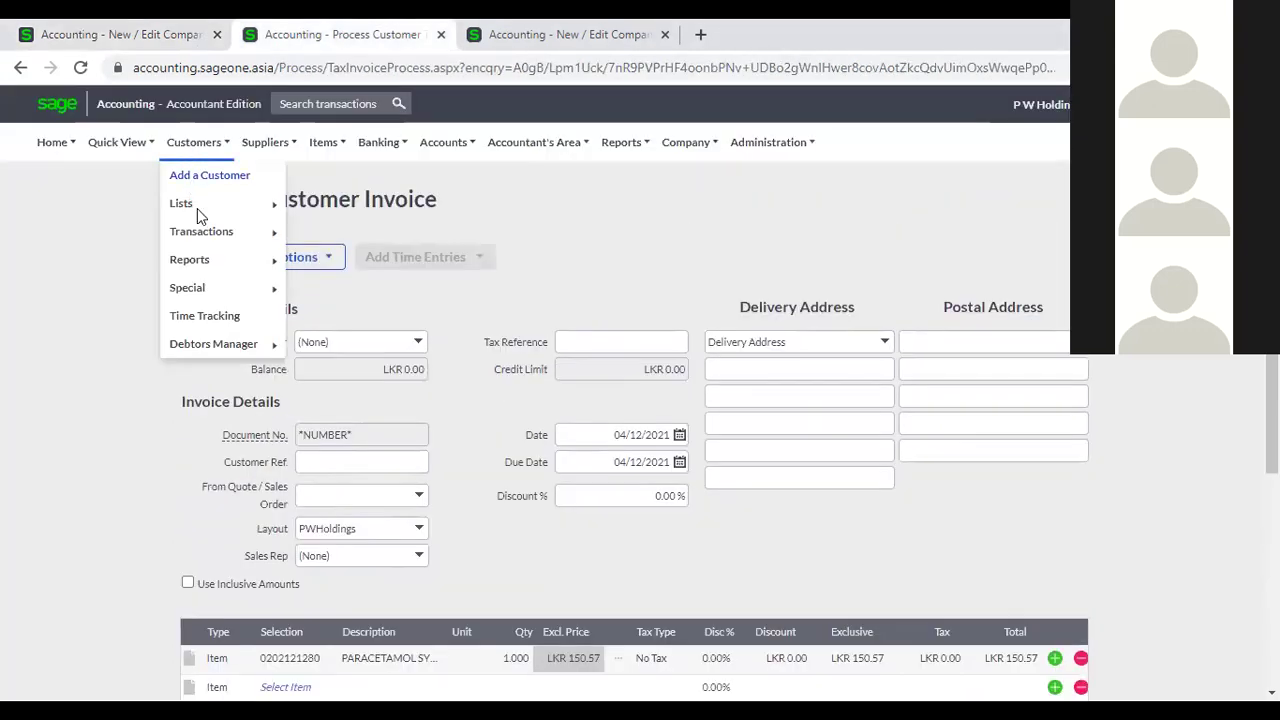
click(218, 318)
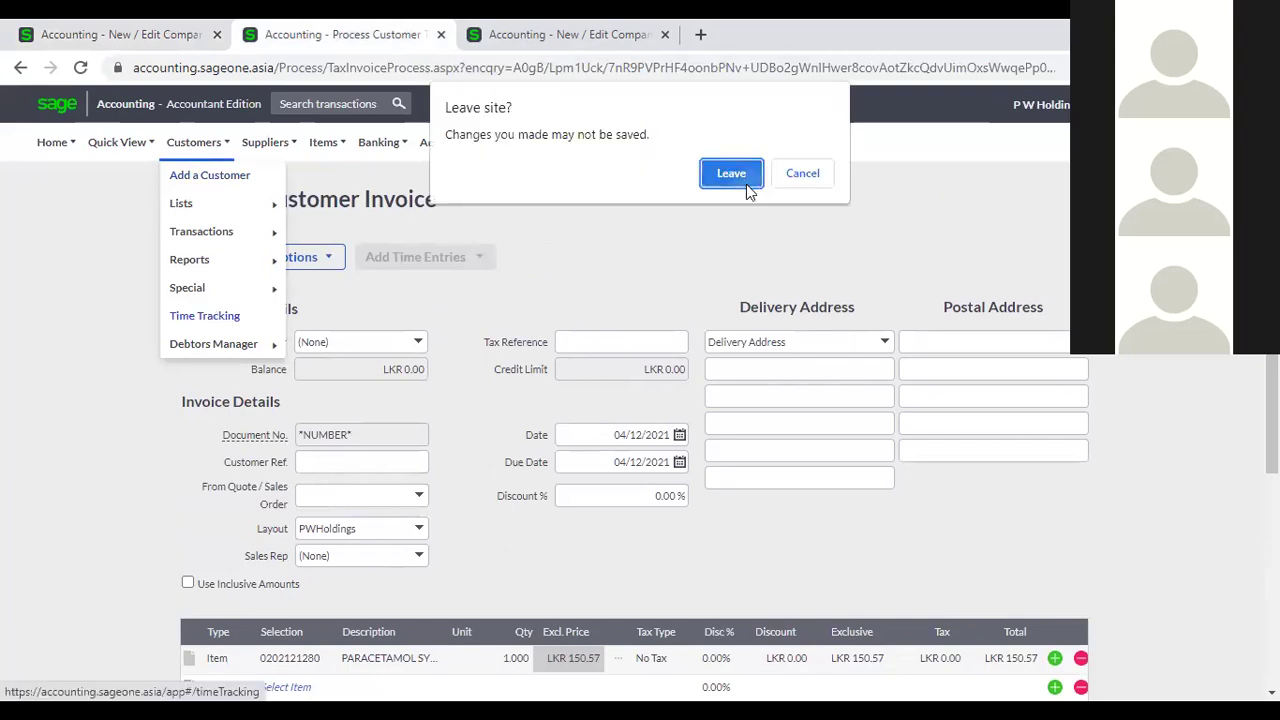
click(740, 175)
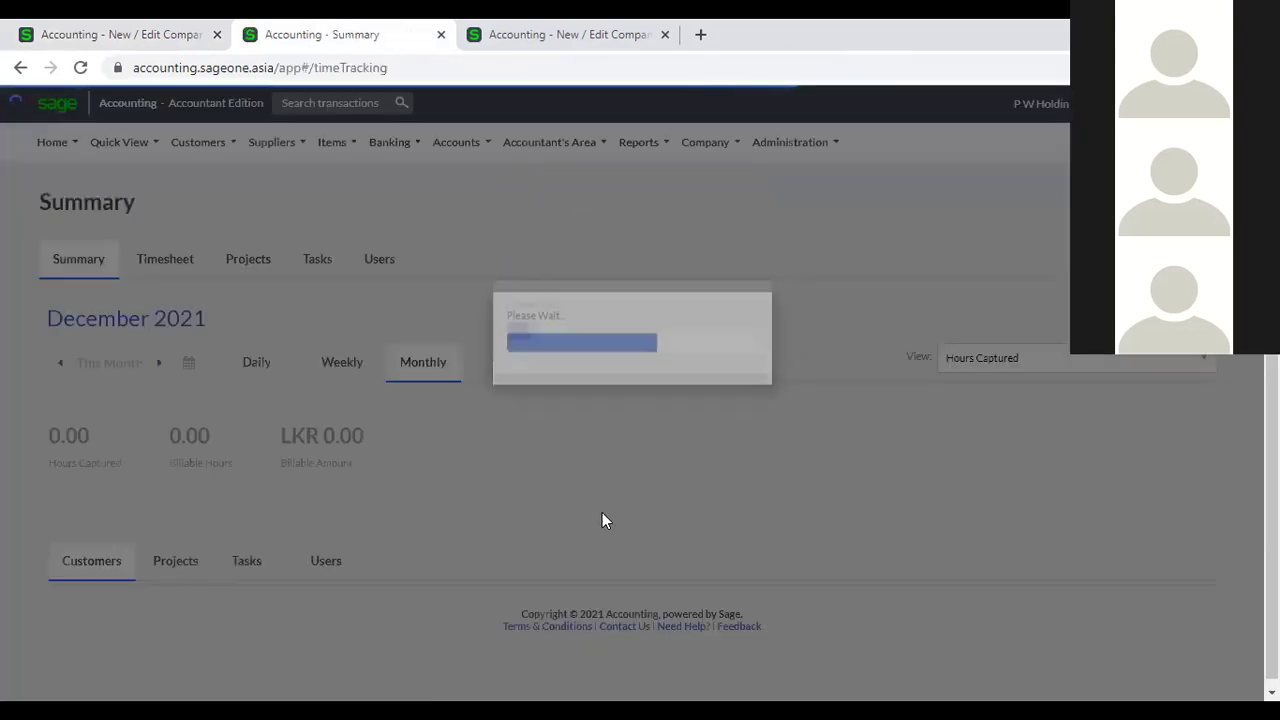
click(157, 268)
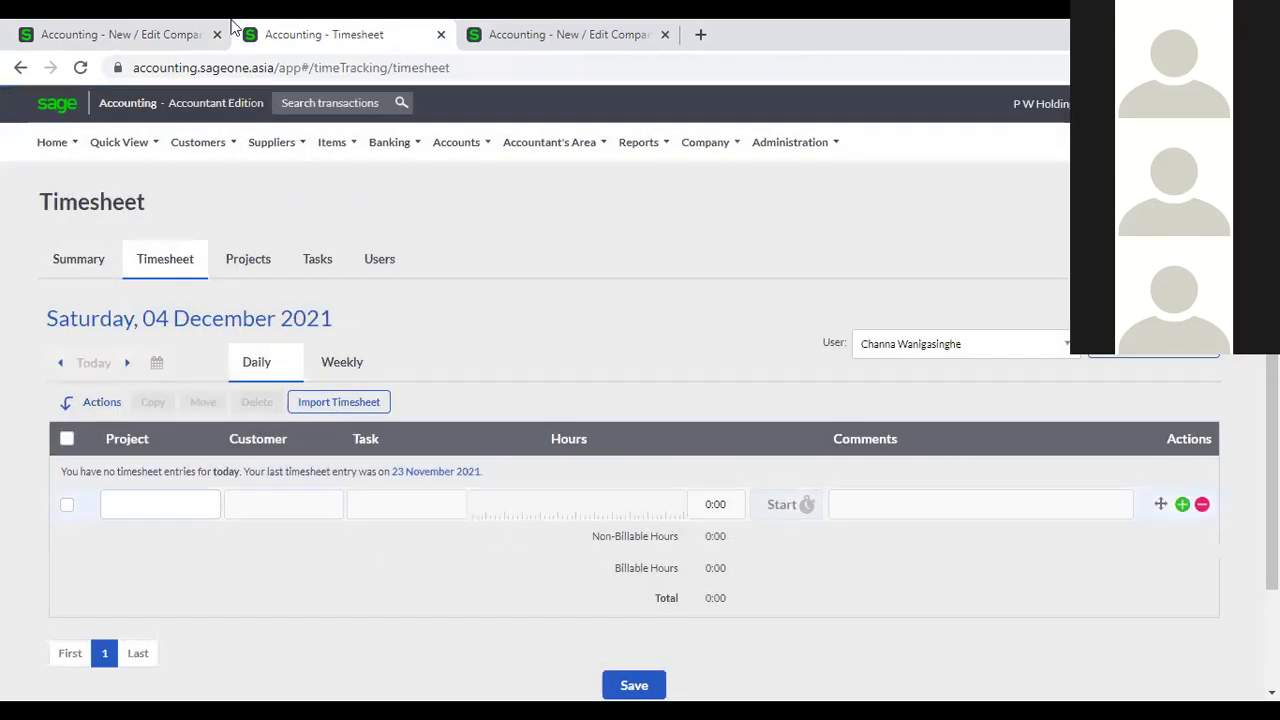
click(157, 30)
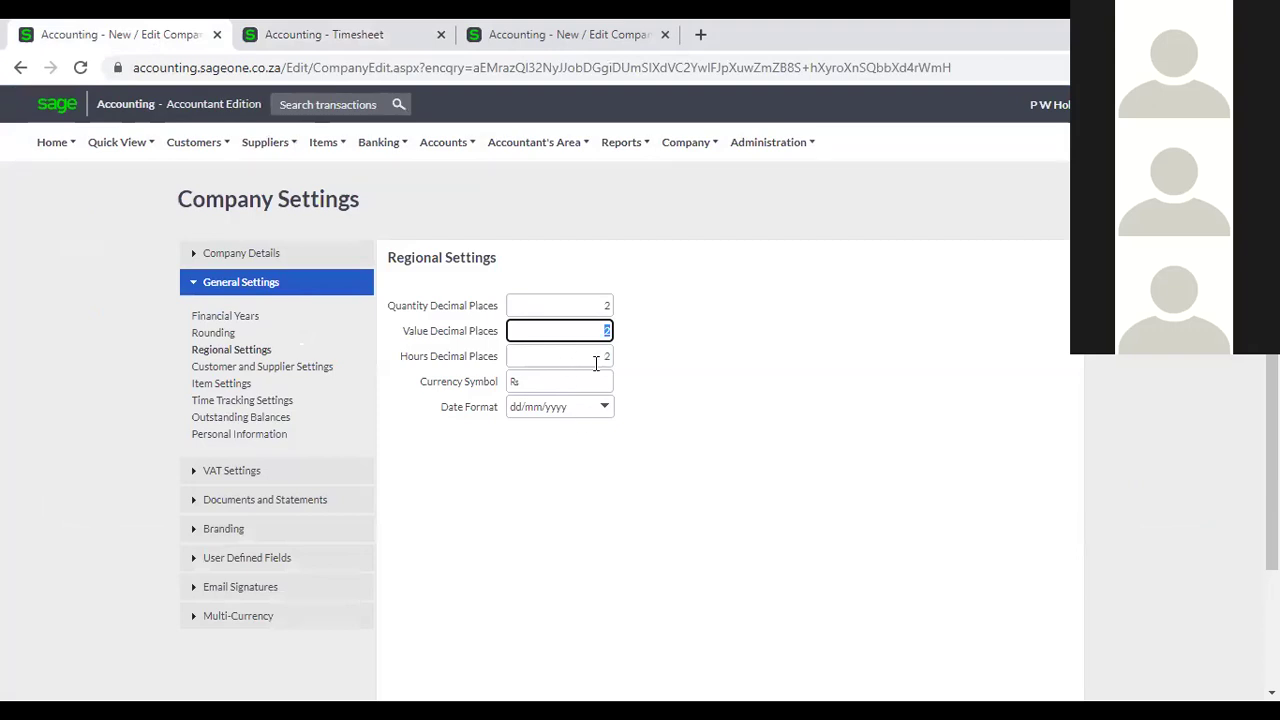
click(268, 42)
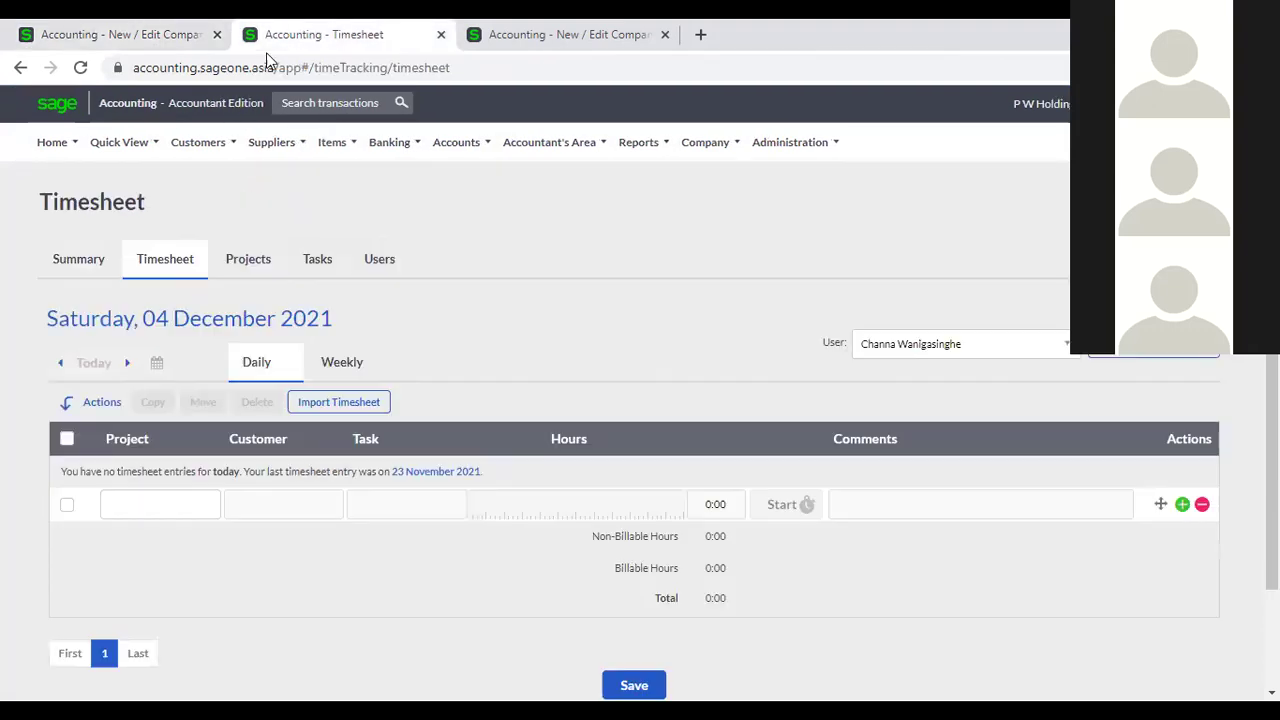
Add a timesheet entry for project DOA and task Accountant, with hours at 0:00.
click(196, 504)
click(175, 360)
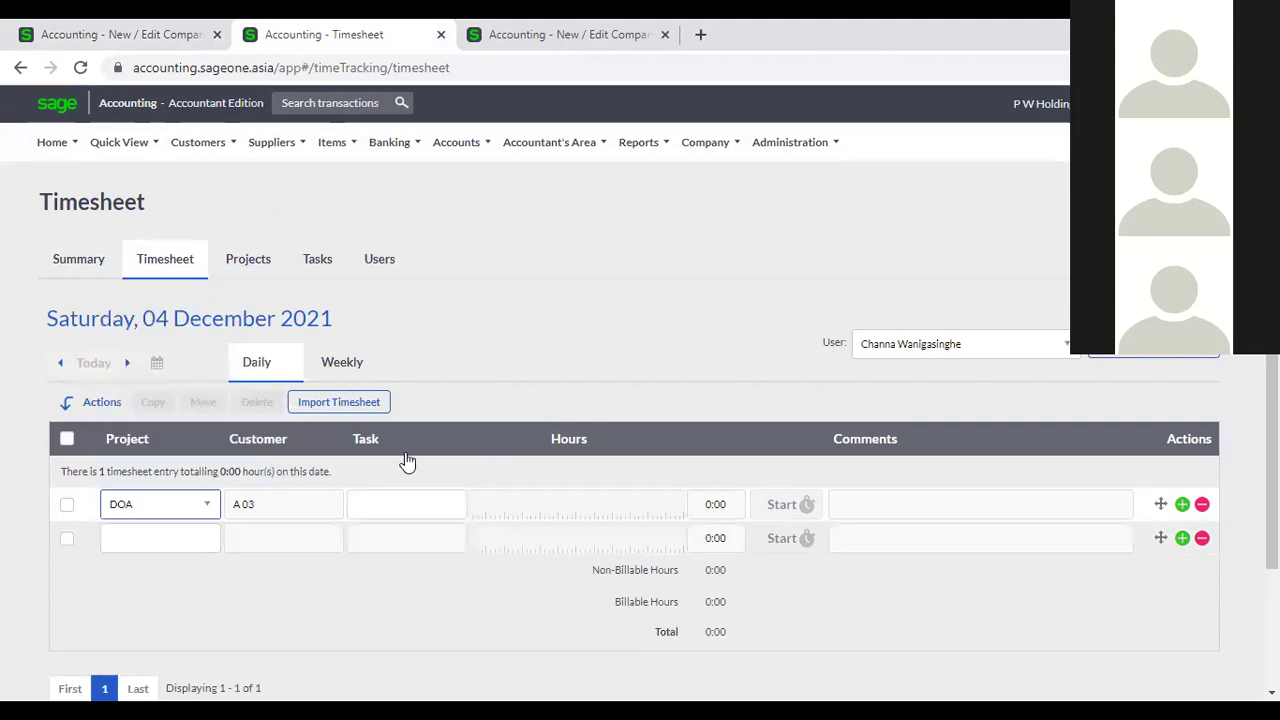
click(438, 508)
click(440, 580)
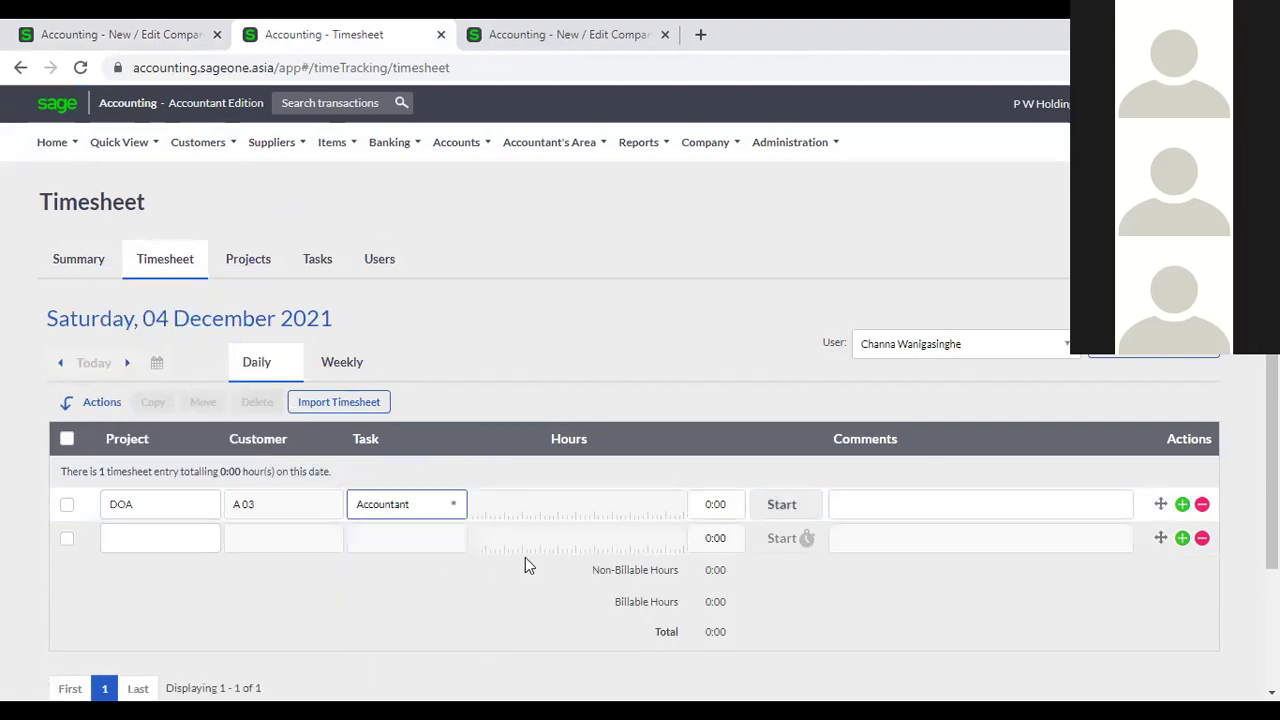
click(728, 510)
click(724, 510)
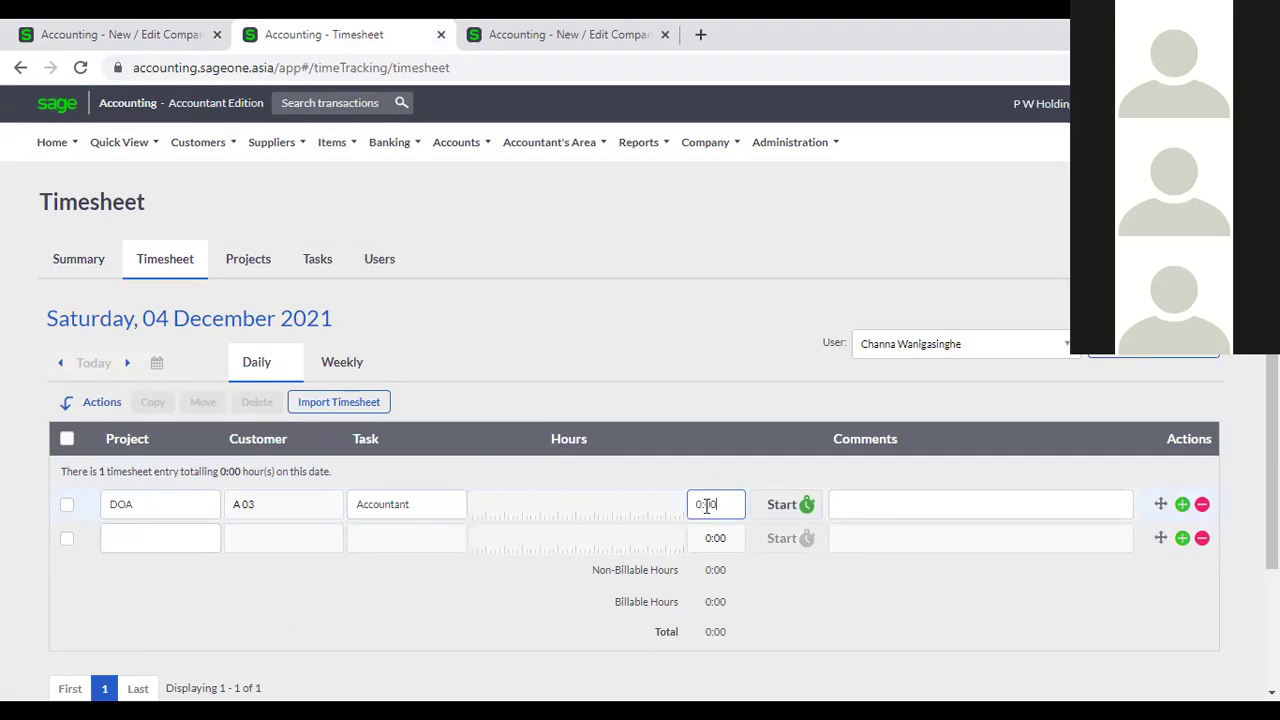
Change the Company Settings currency symbol to Rs, then return to the timesheet.
click(145, 36)
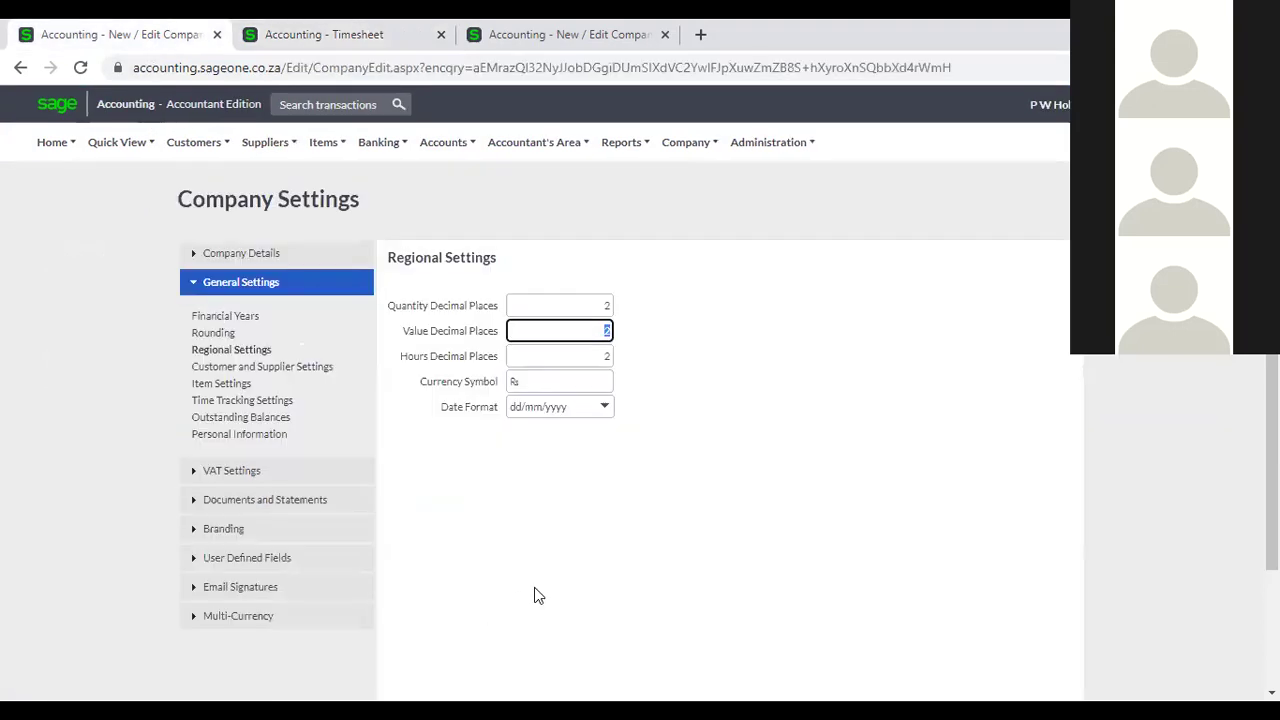
click(539, 386)
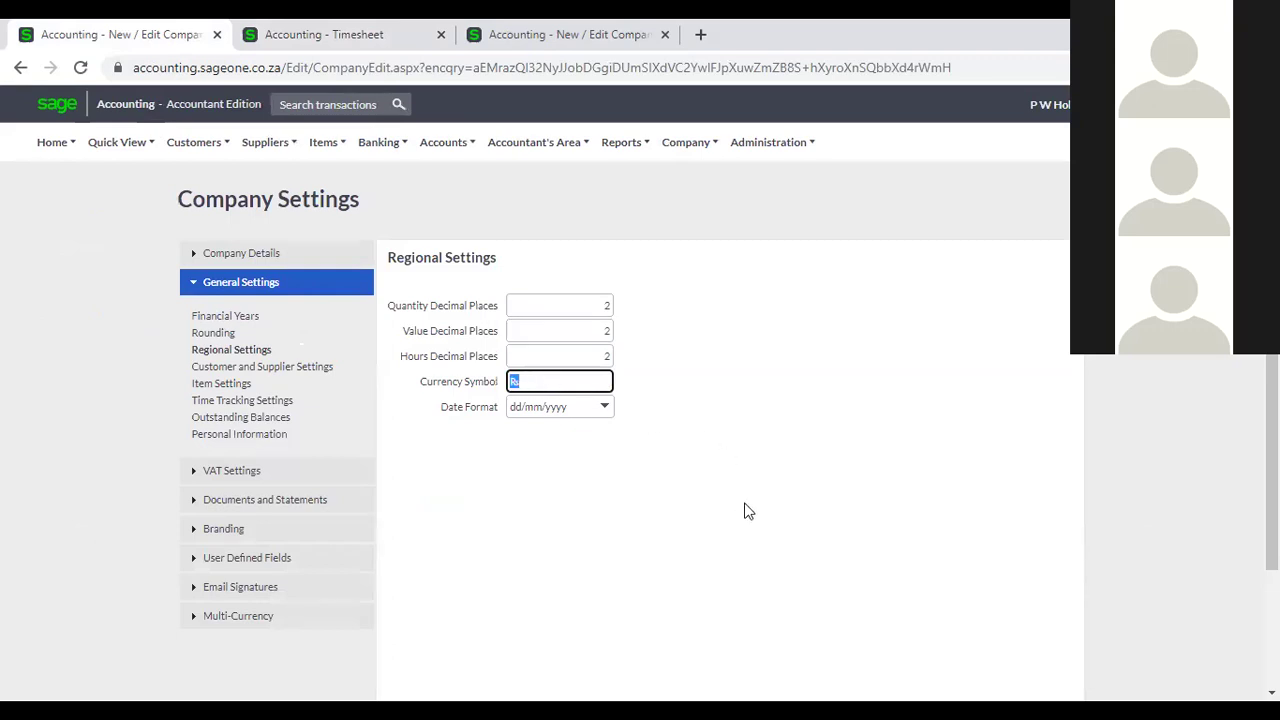
text(LKR)
key(BackSpace)
key(BackSpace)
key(BackSpace)
text(Rs)
click(272, 40)
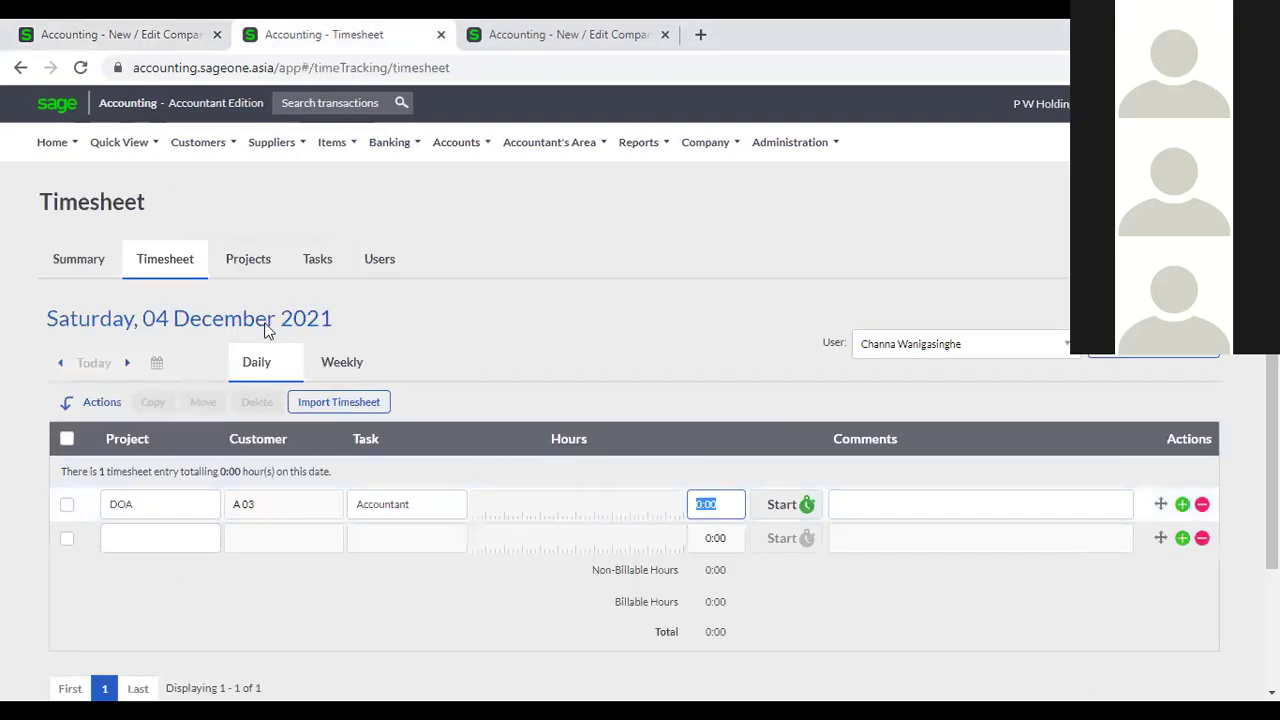
click(198, 145)
Open the Customer Quotes list, leaving the timesheet page.
mouse_move(222, 280)
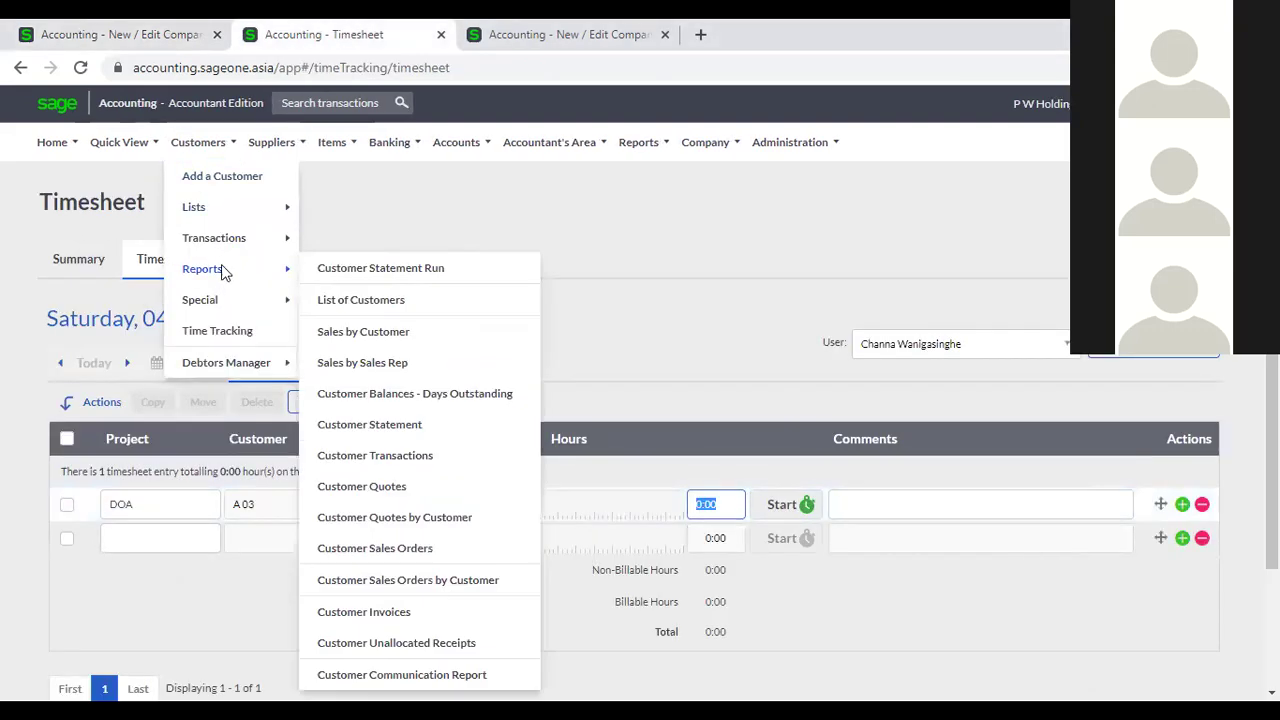
mouse_move(220, 242)
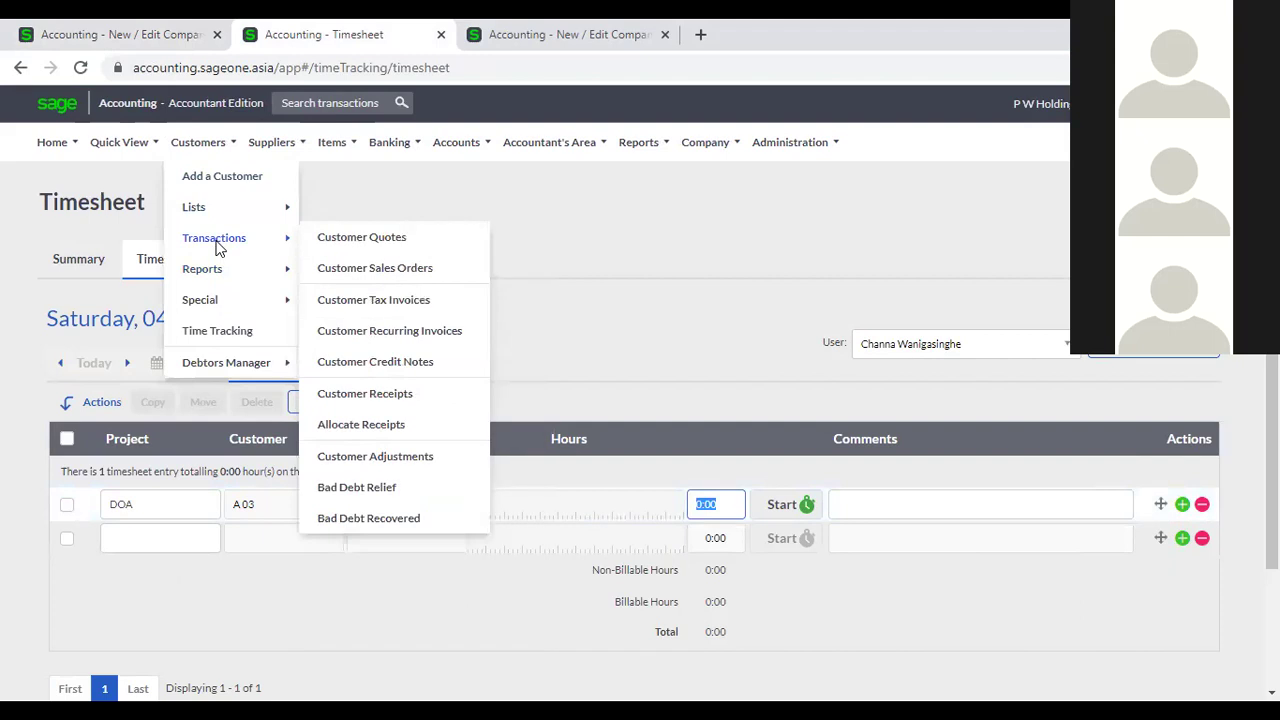
click(368, 241)
click(724, 192)
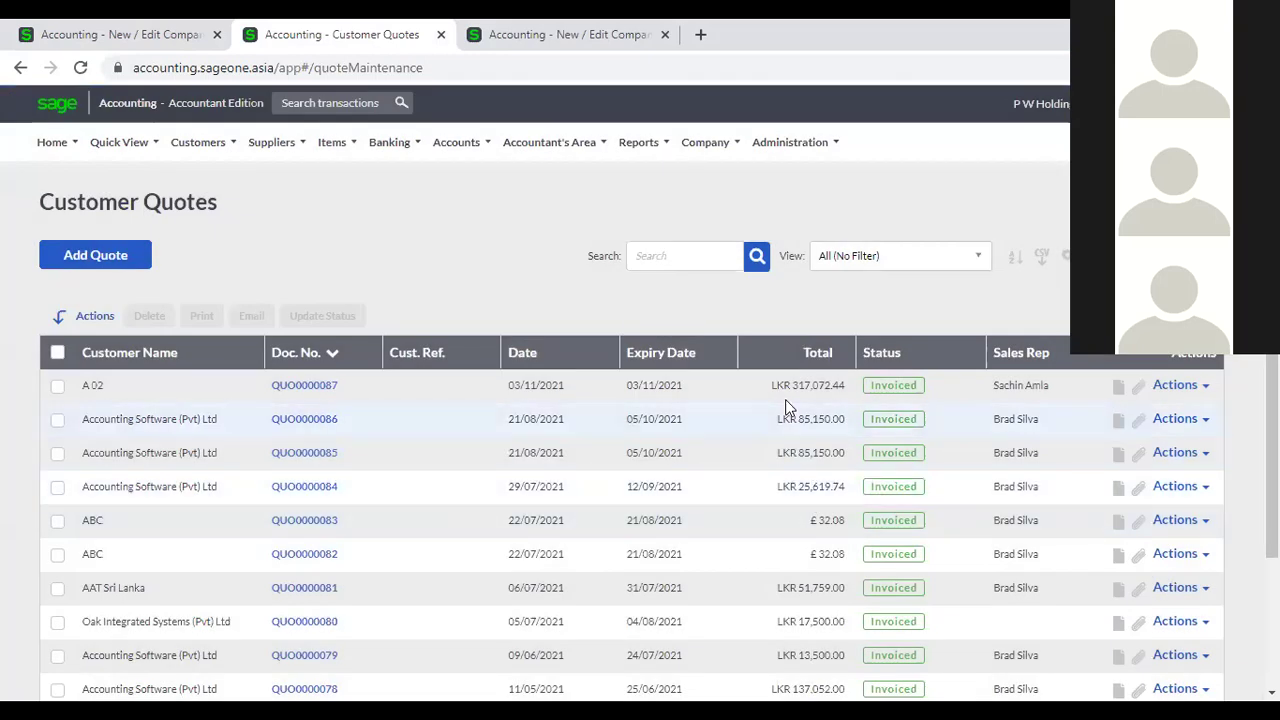
Compare the tabs, then re-edit the Rs currency symbol in Company Settings.
click(118, 33)
click(310, 34)
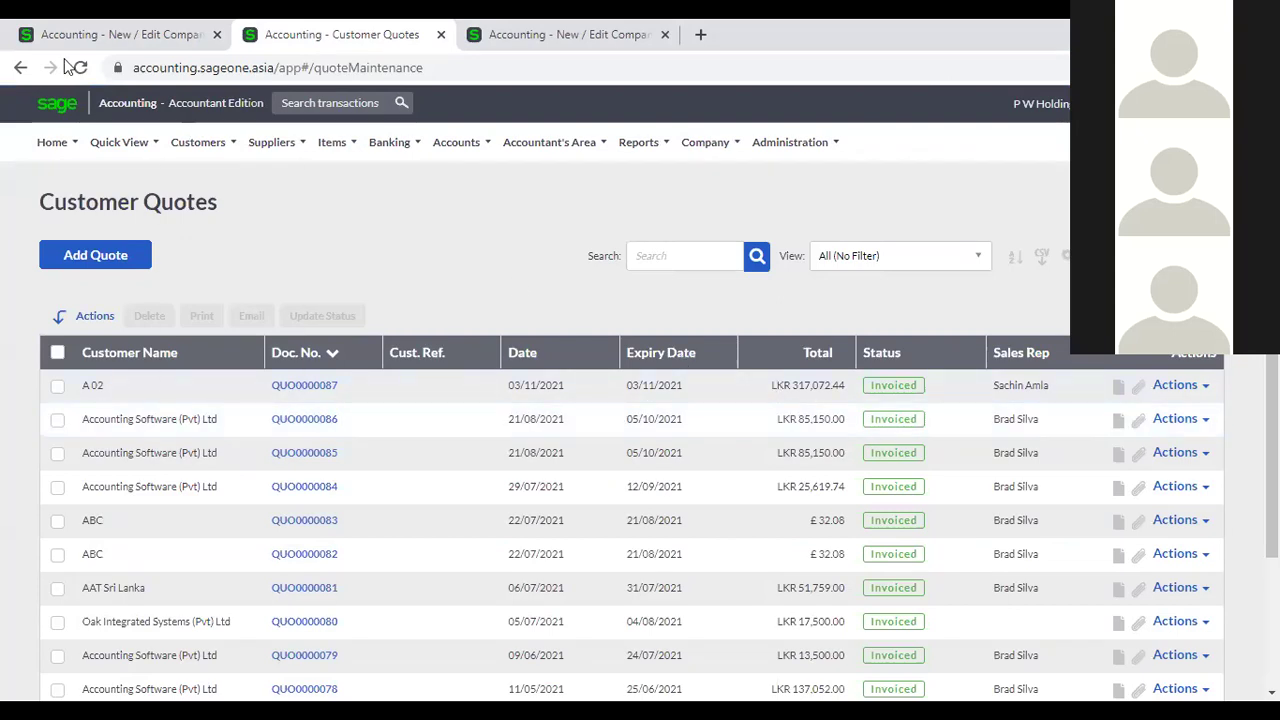
click(100, 34)
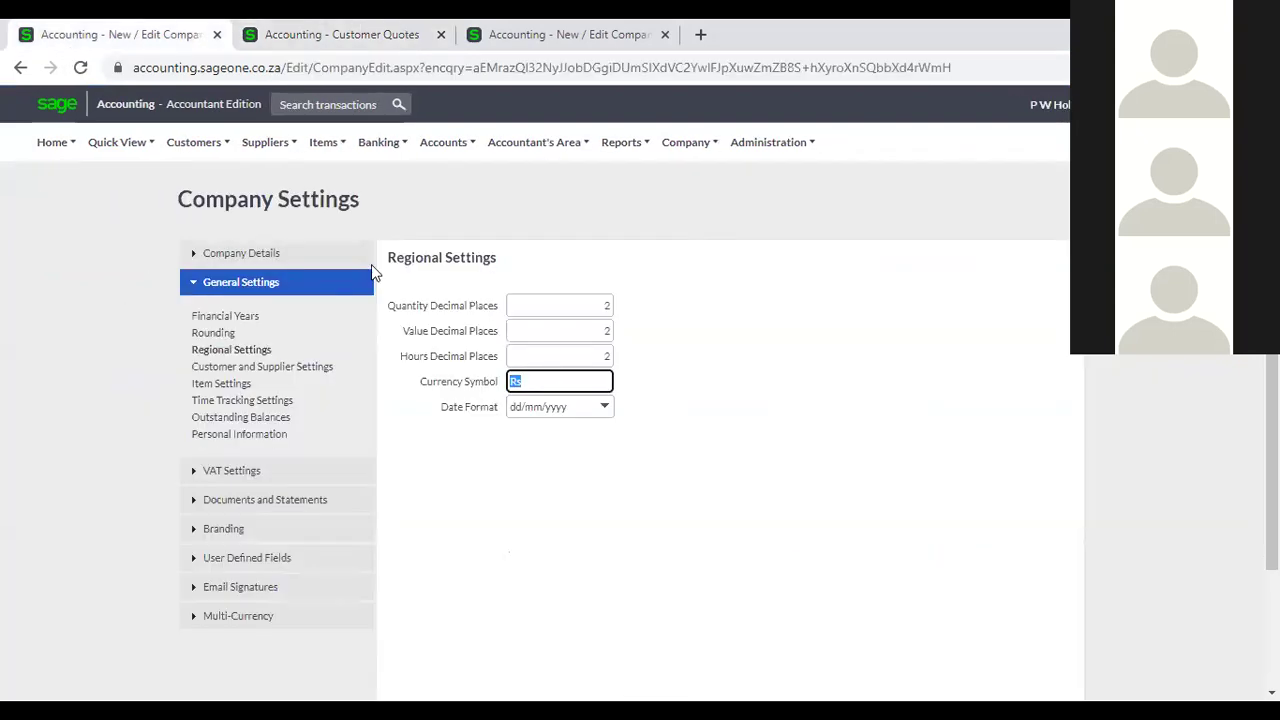
click(337, 38)
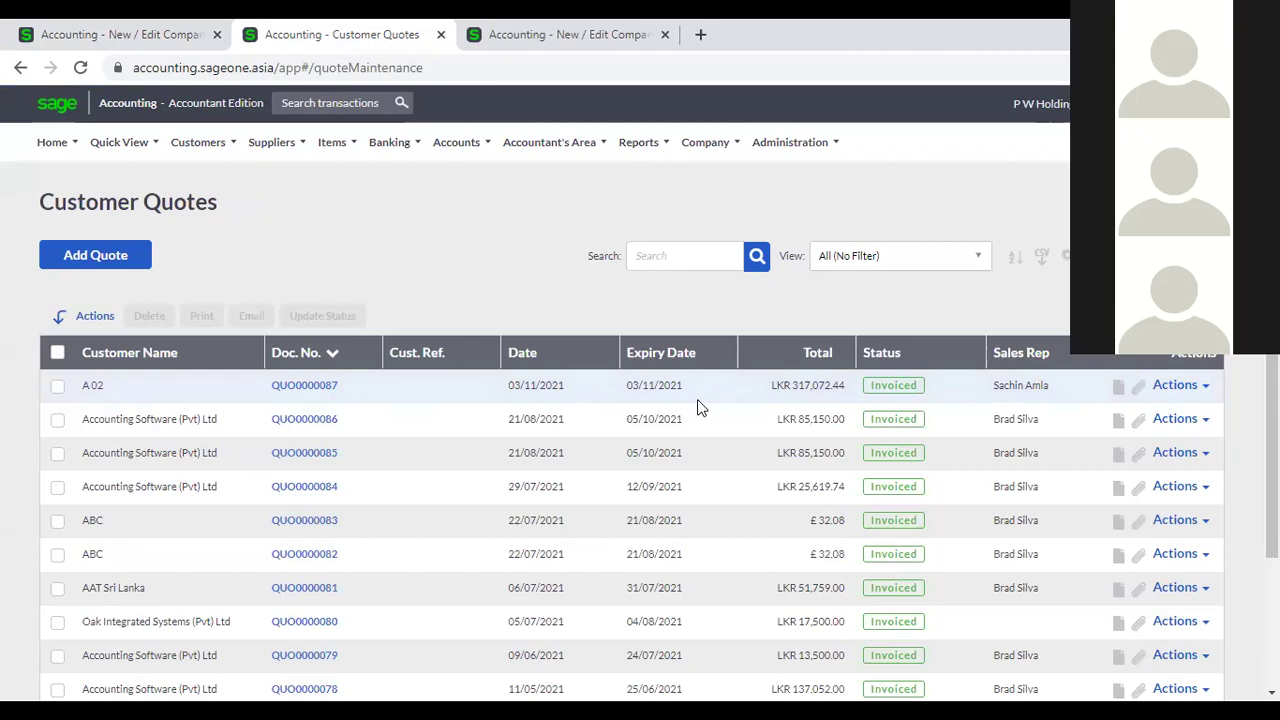
click(38, 34)
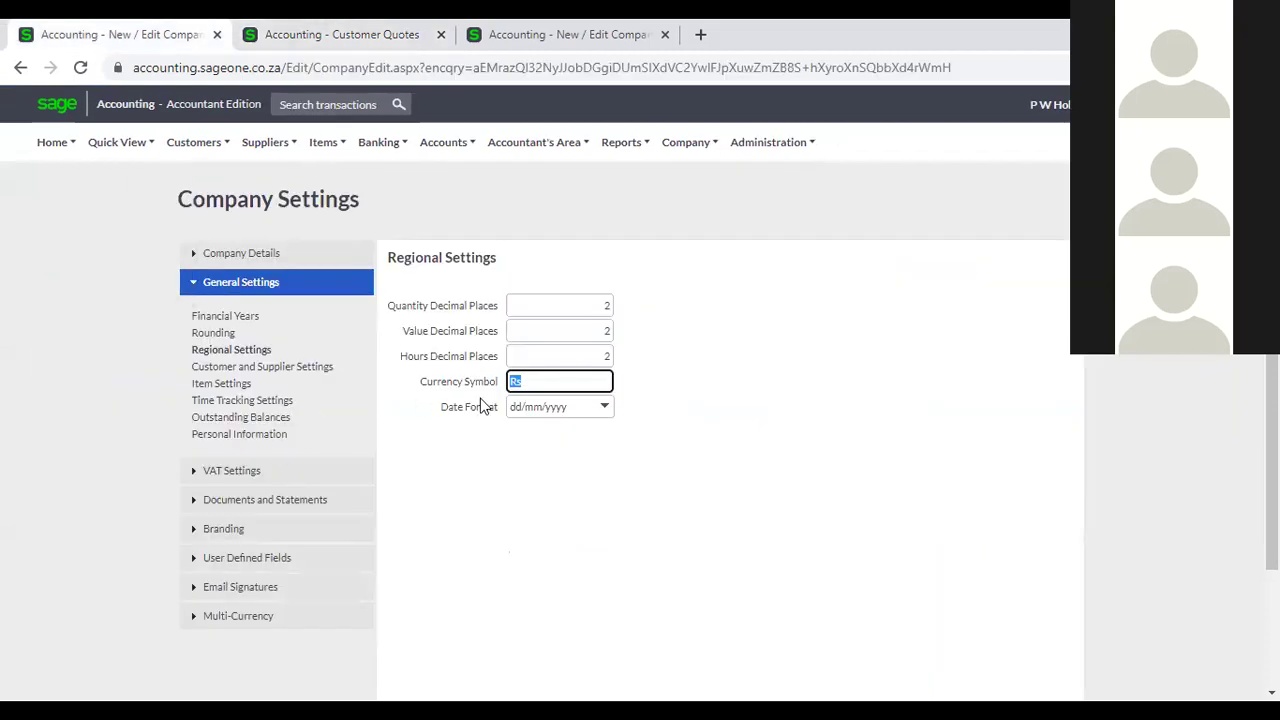
click(556, 381)
double_click(560, 381)
click(731, 506)
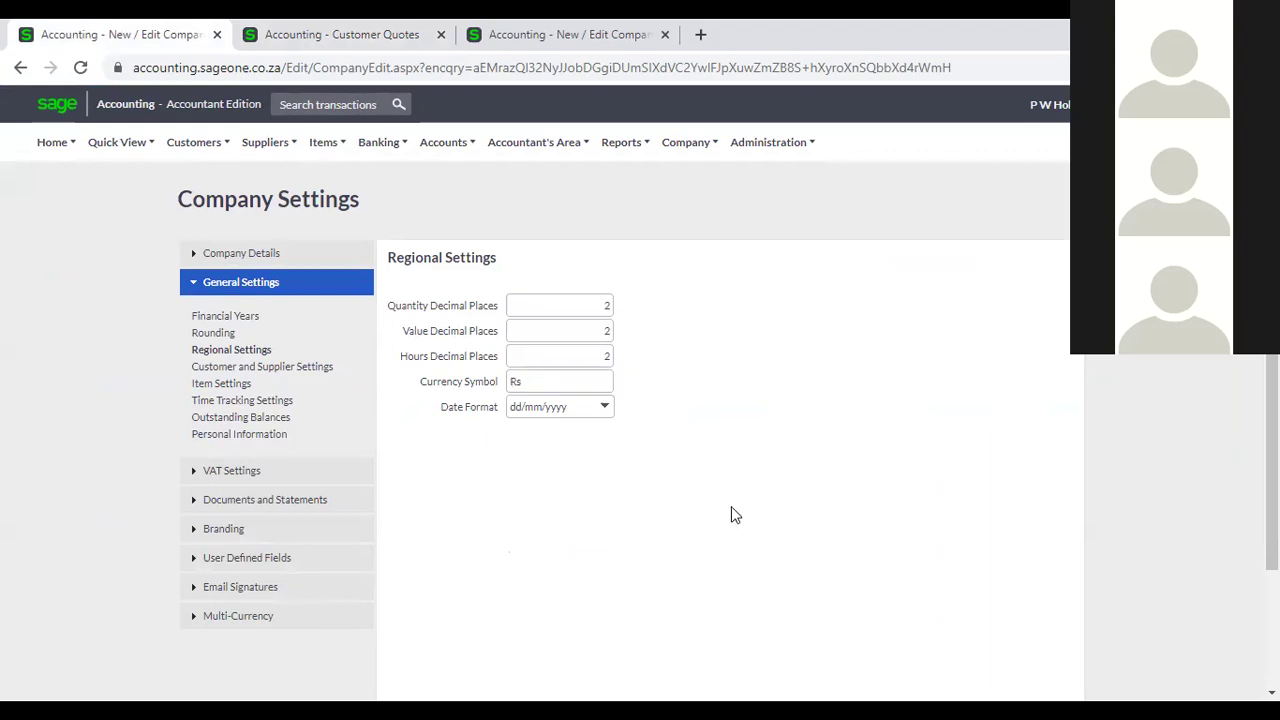
Keep the date format at dd/mm/yyyy and return to the Customer Quotes list.
click(605, 408)
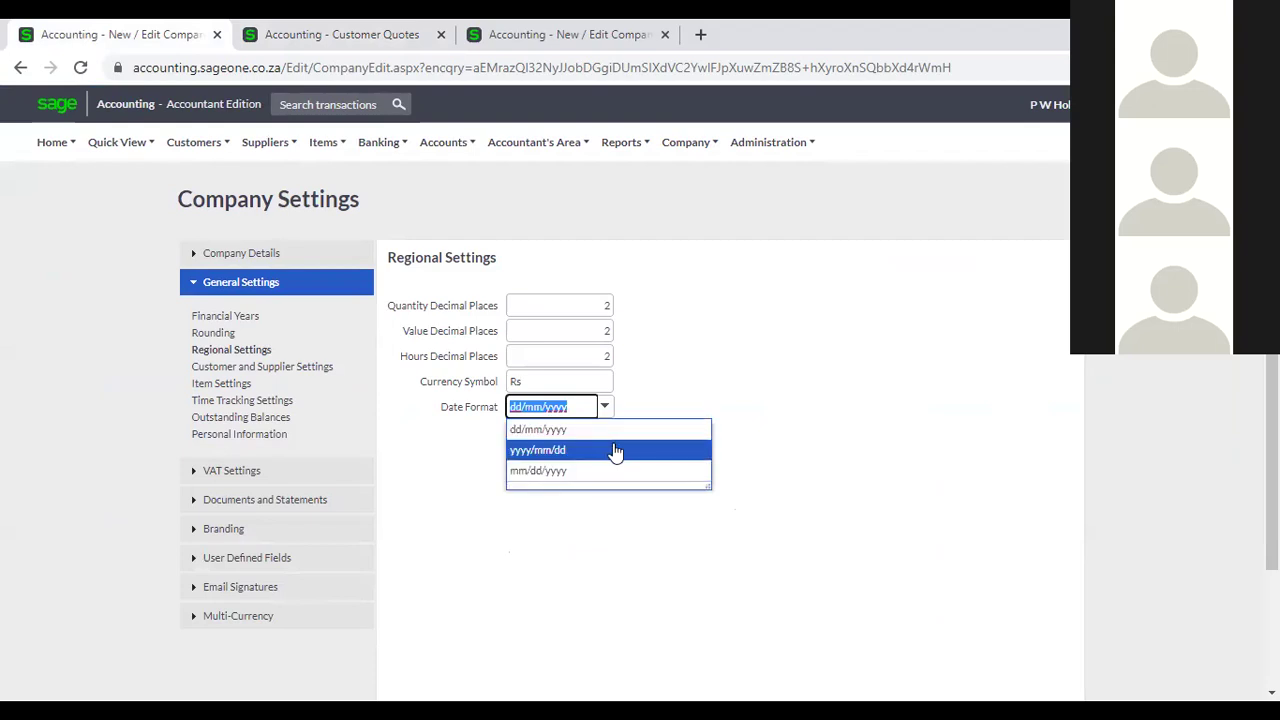
click(722, 363)
click(340, 34)
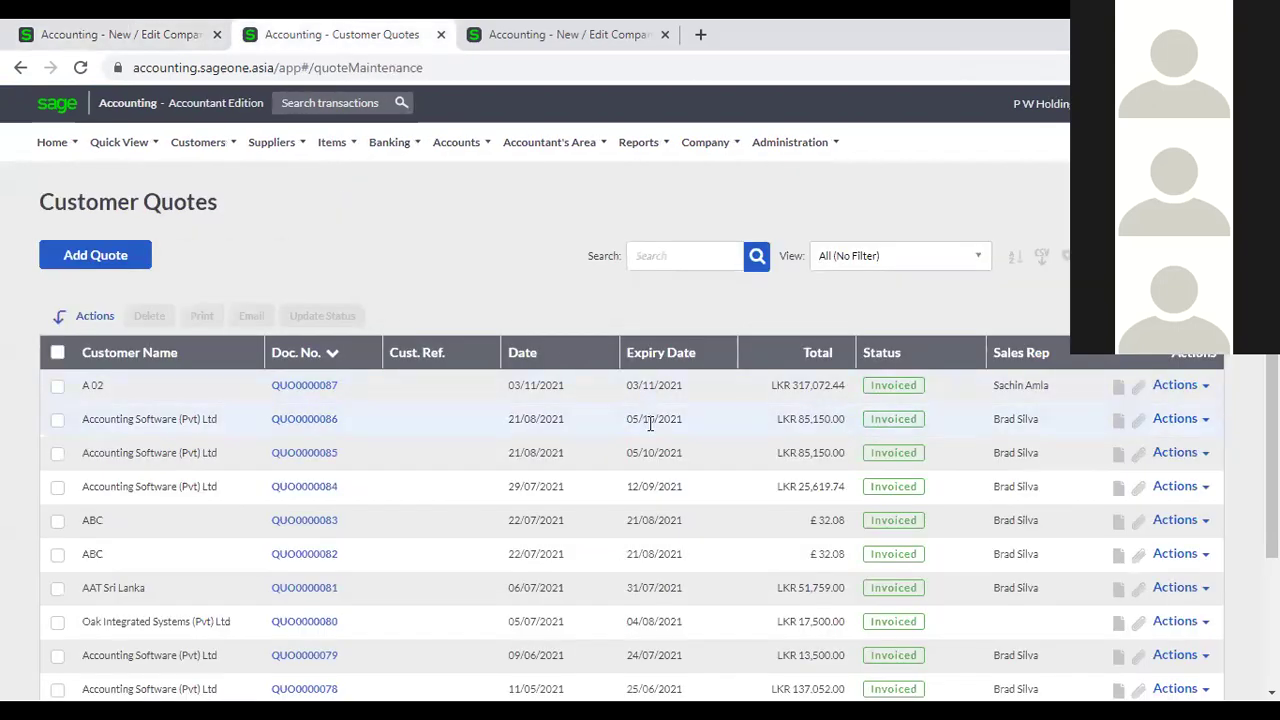
click(118, 34)
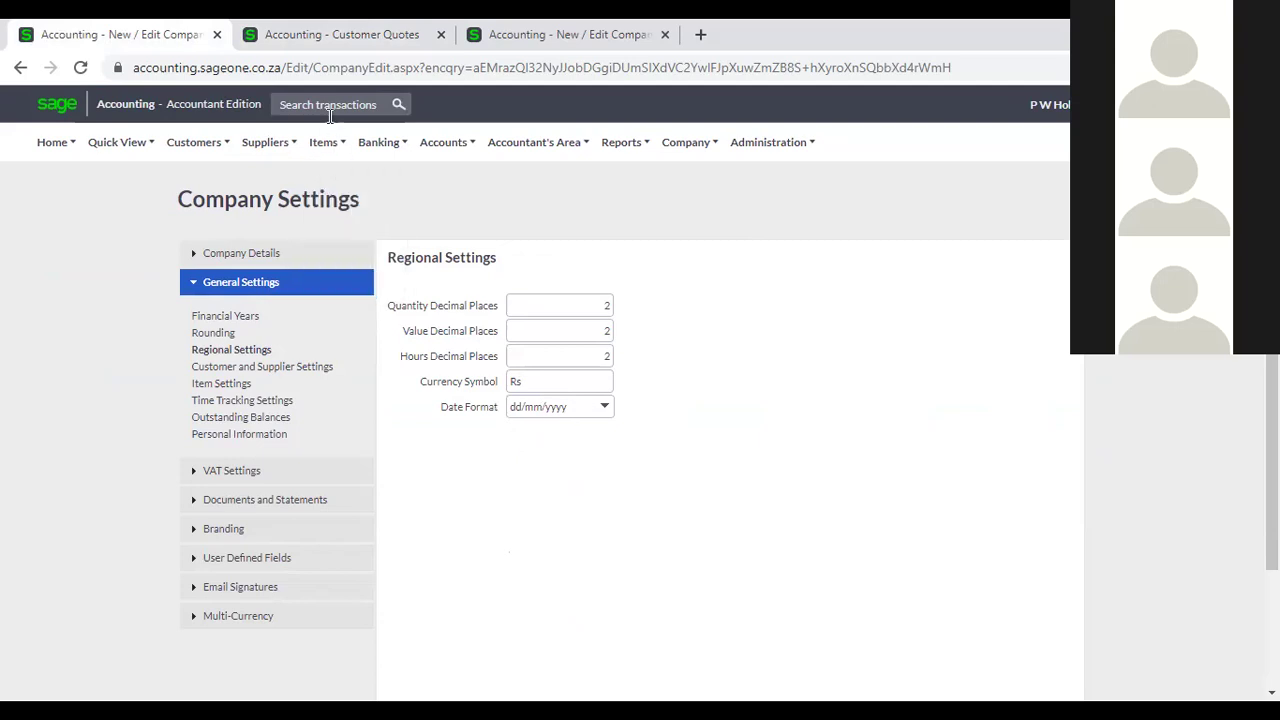
click(330, 34)
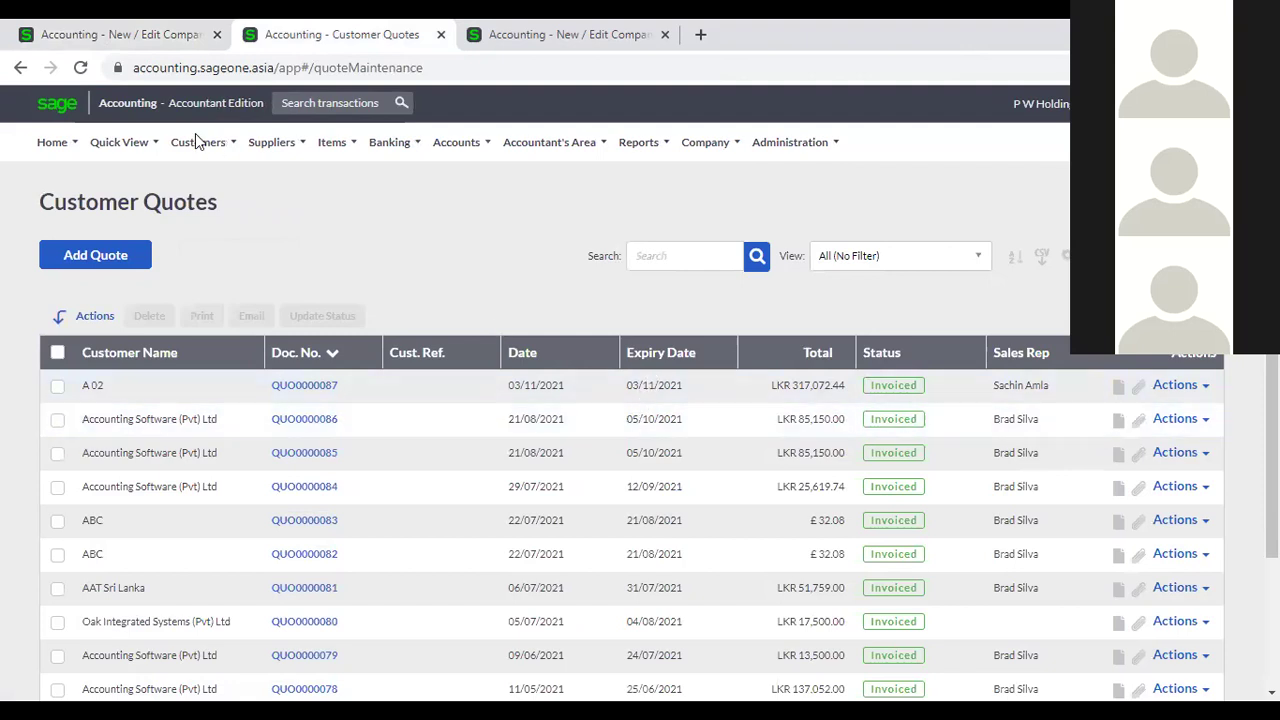
Return to Company Settings and scroll through Regional Settings, showing Rs currency and dd/mm/yyyy dates.
click(55, 33)
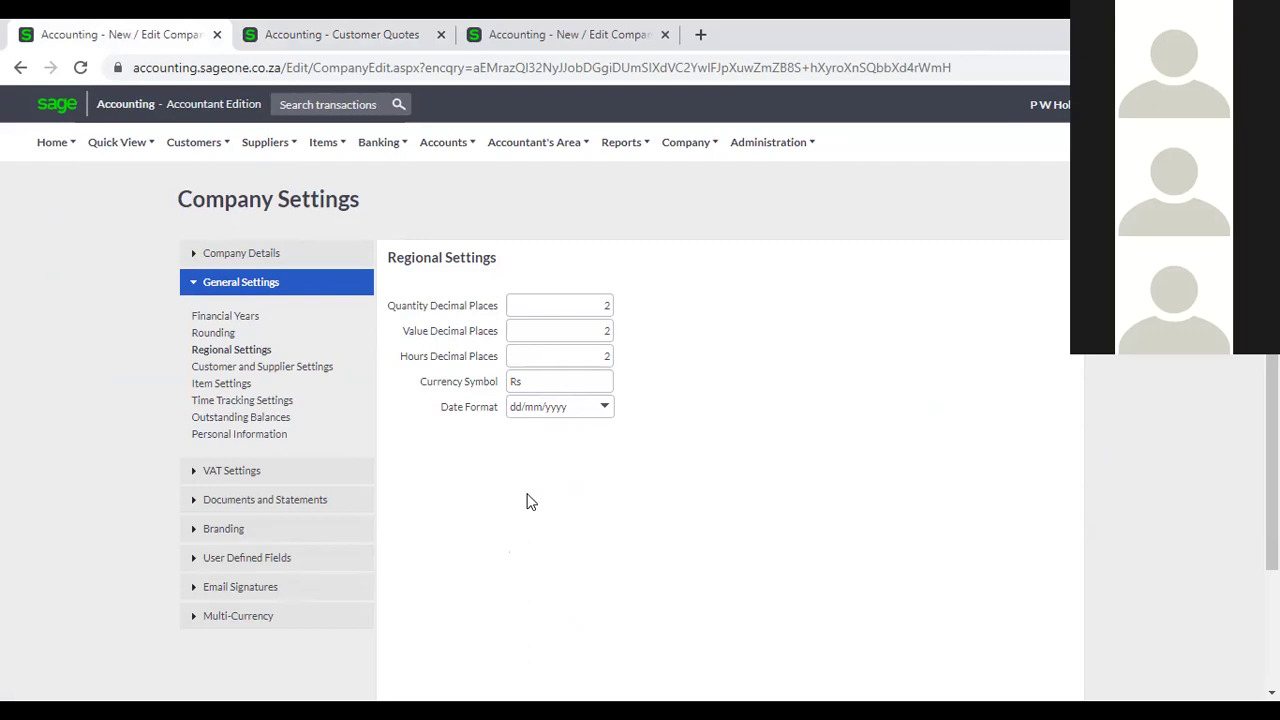
scroll(557, 494, down, 2)
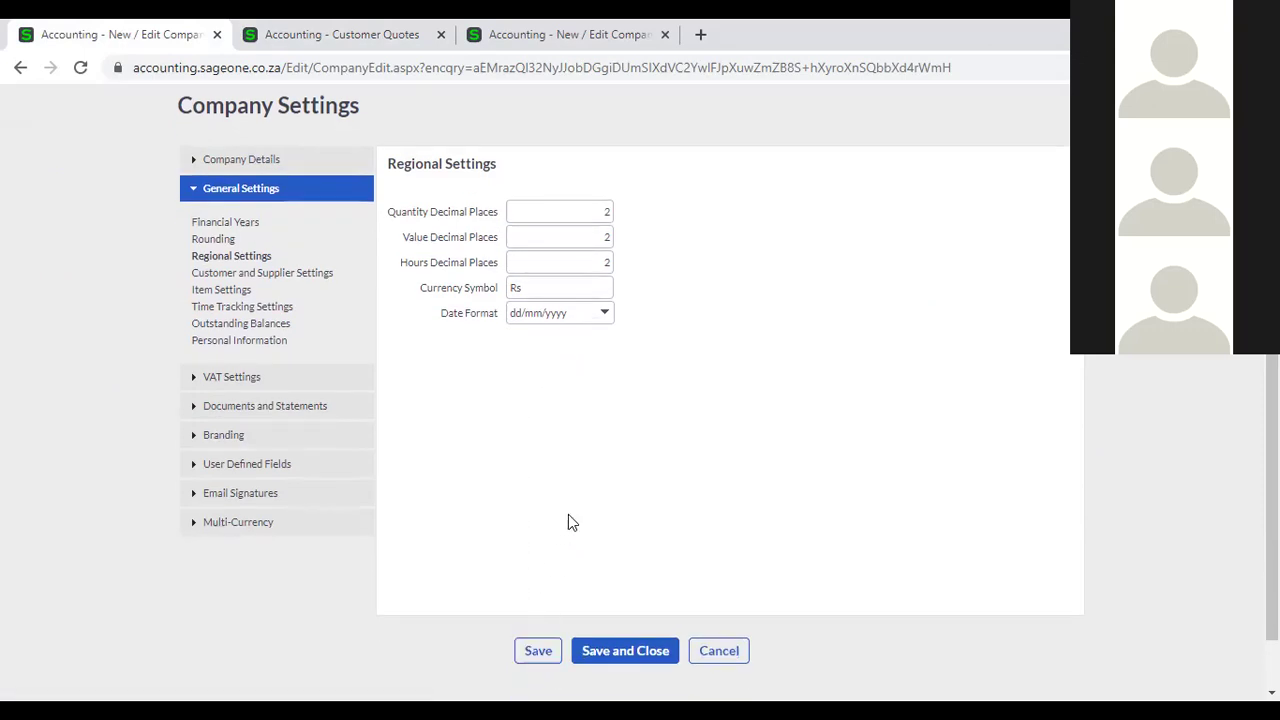
scroll(569, 520, up, 2)
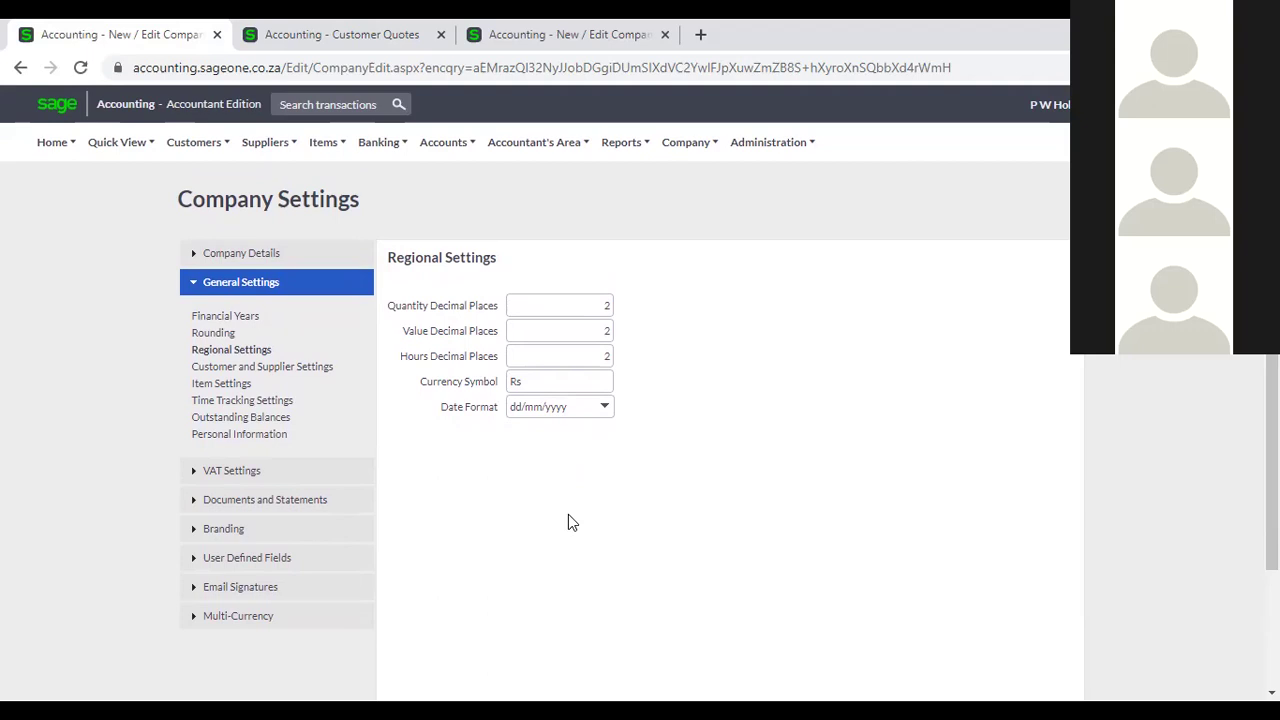
scroll(570, 530, down, 2)
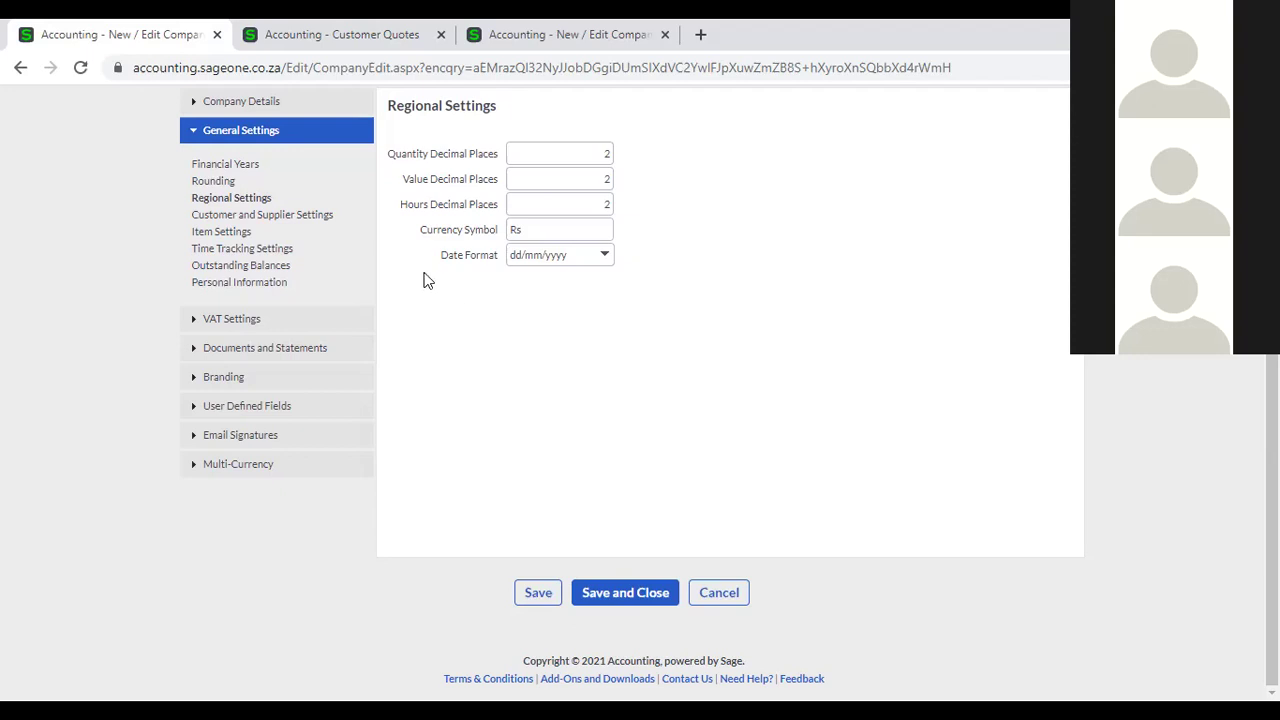
Expand the customer and supplier display options, then switch to the Customer Quotes tab.
click(315, 217)
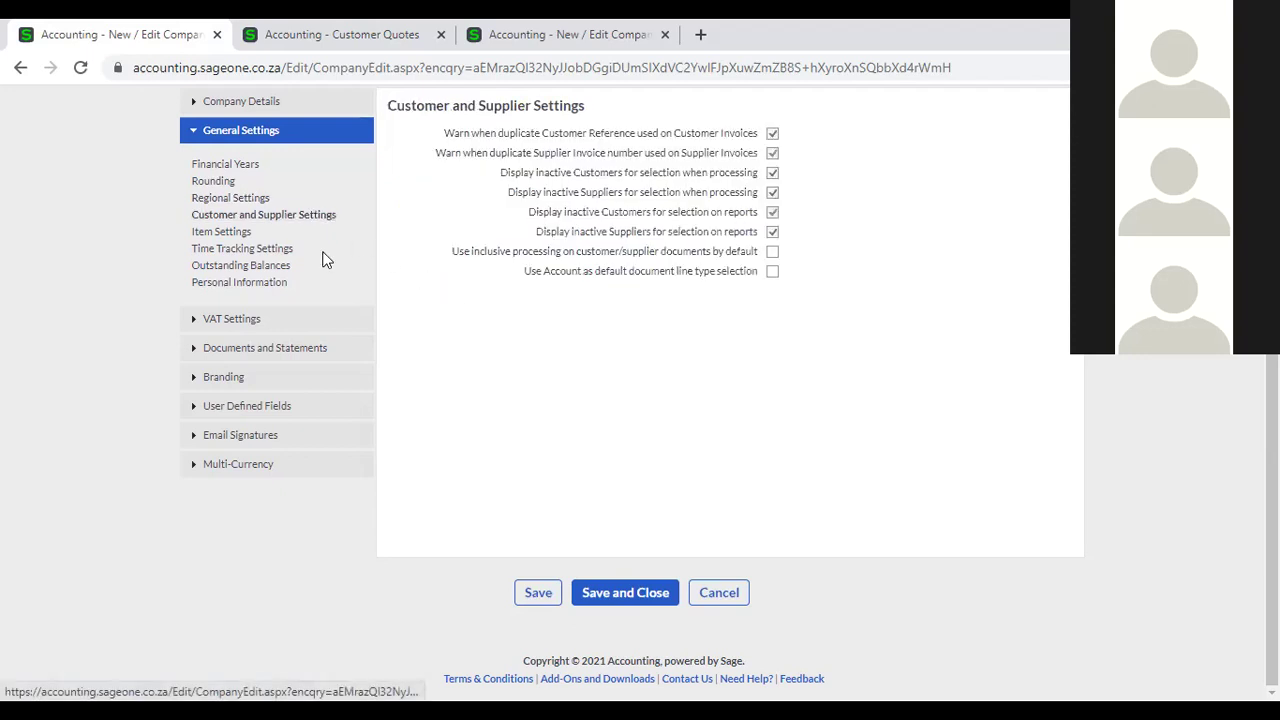
scroll(332, 290, up, 1)
scroll(332, 287, up, 1)
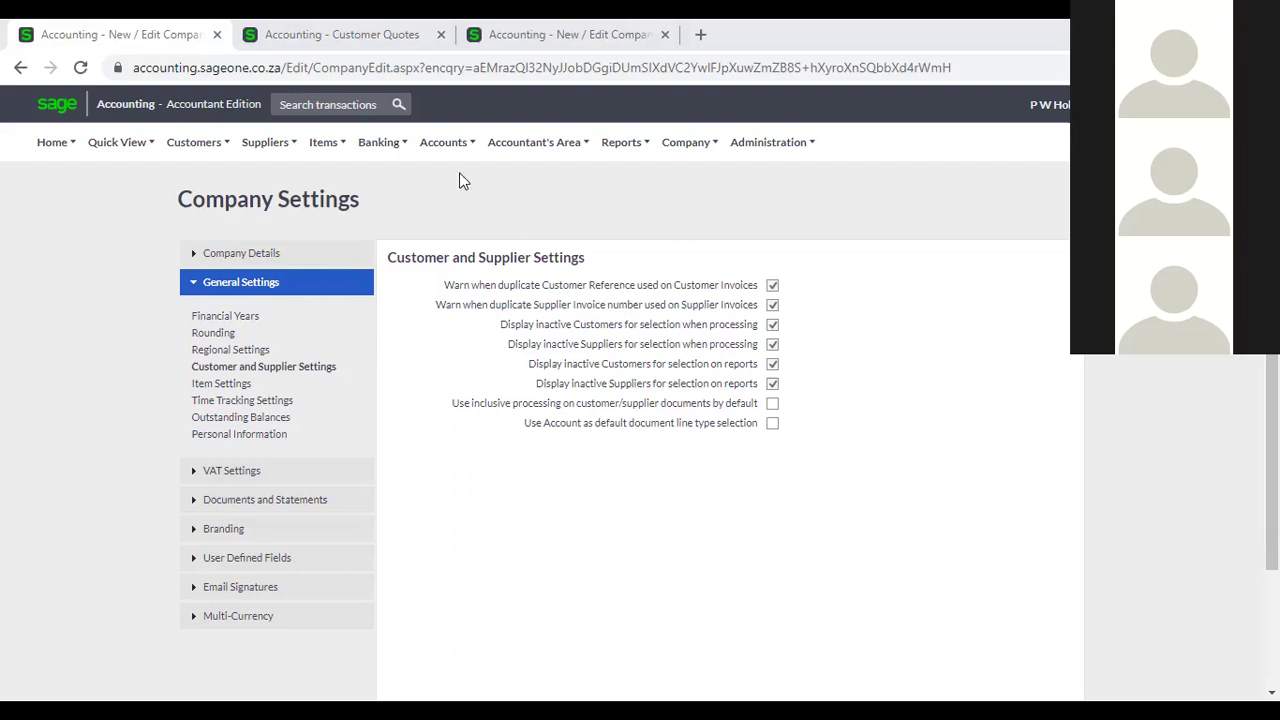
key(ctrl+Tab)
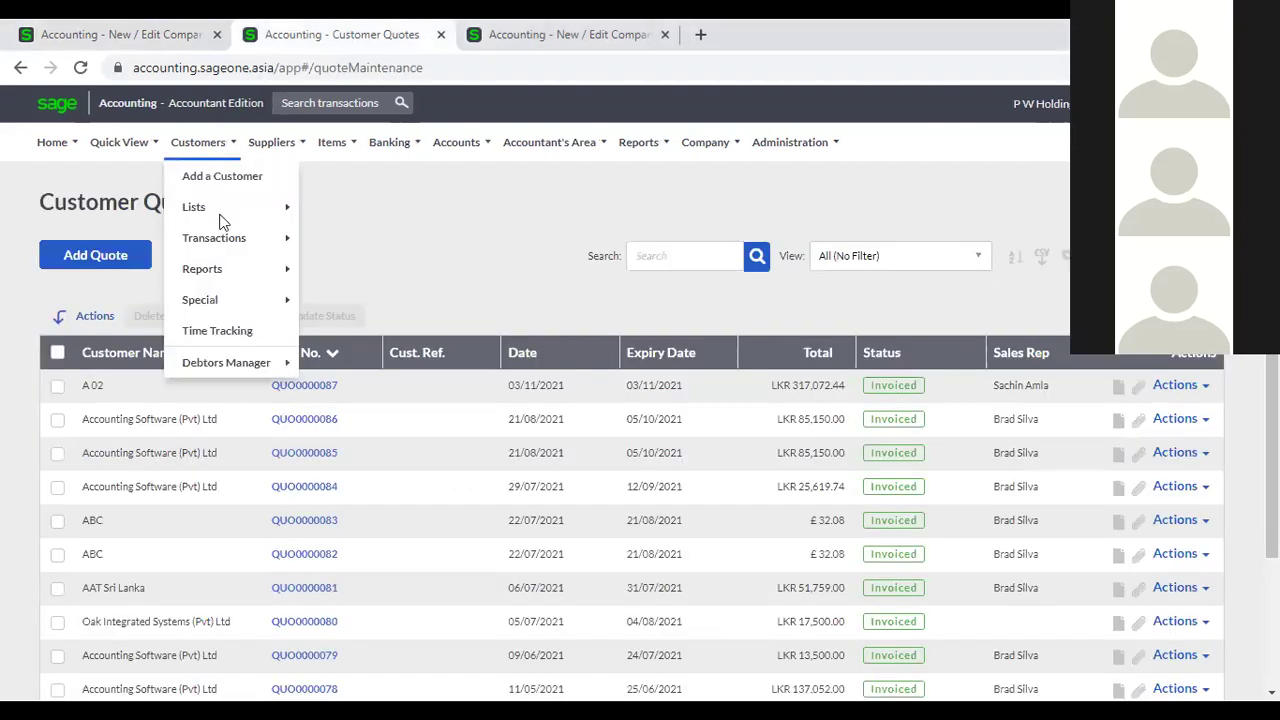
Start a new customer tax invoice from the Customer Tax Invoices list.
mouse_move(214, 237)
click(388, 304)
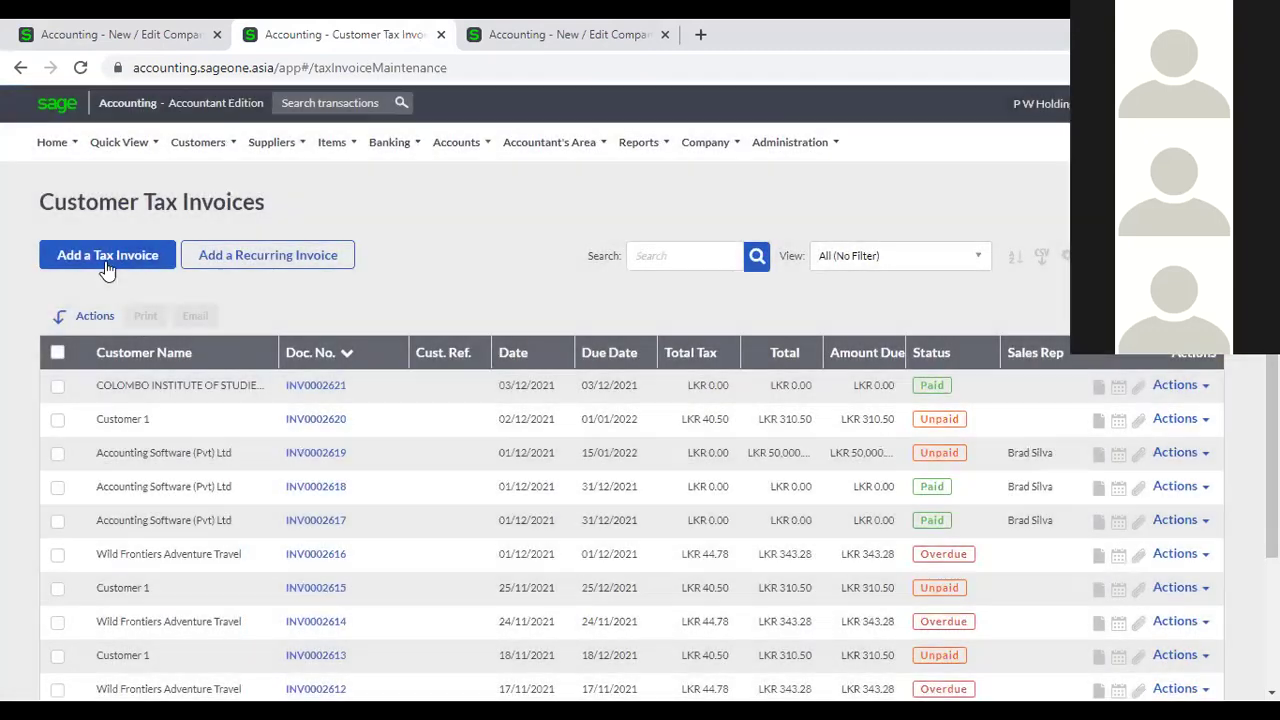
click(205, 140)
mouse_move(234, 245)
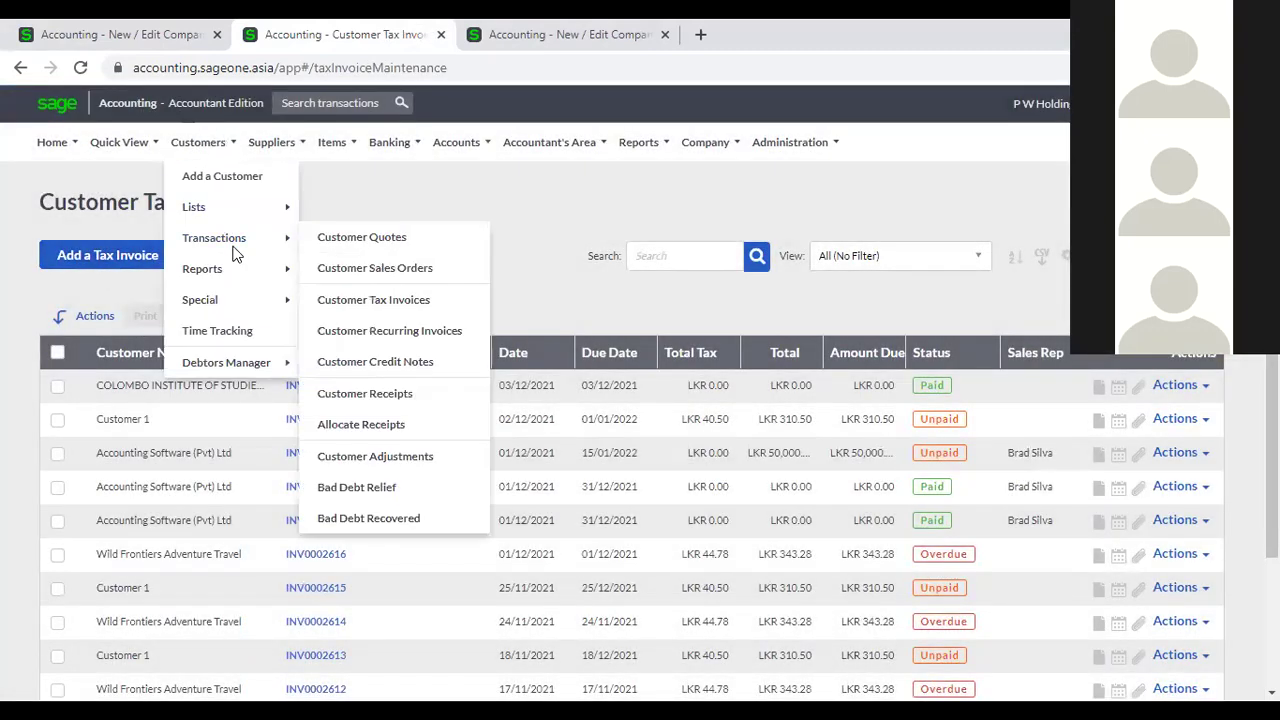
click(96, 272)
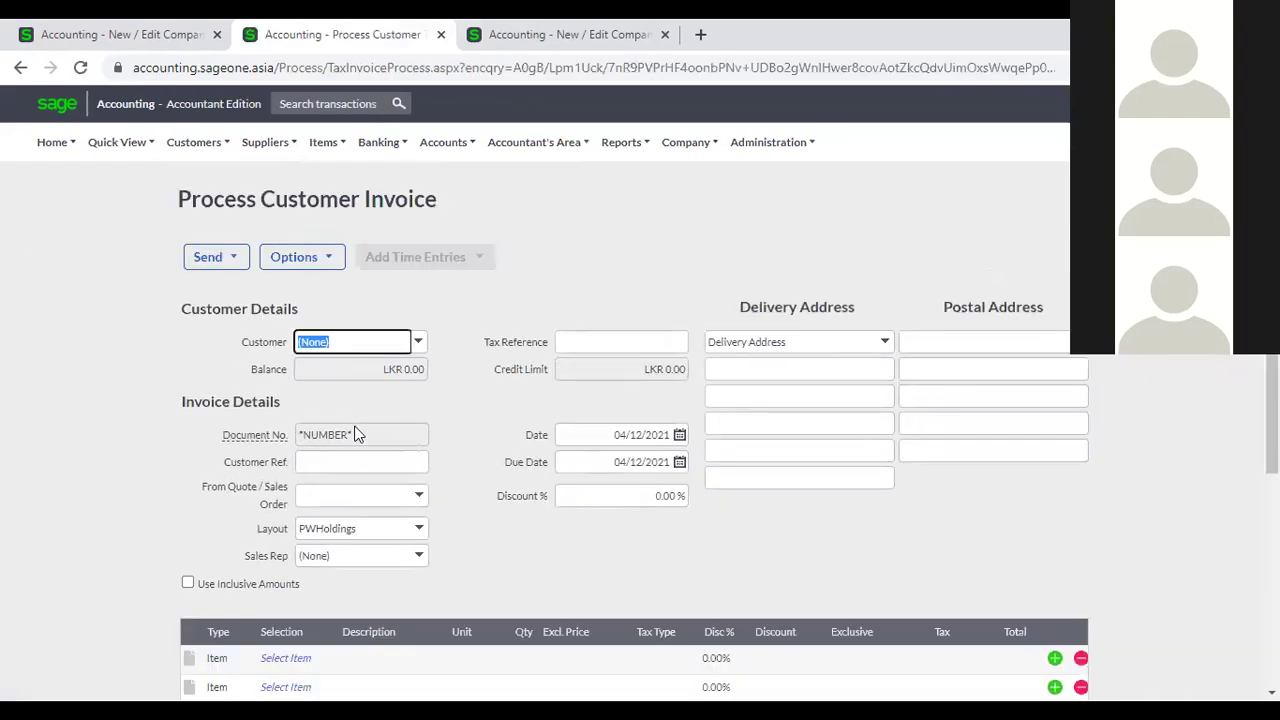
Try the invoice's customer field, then go back to Company Settings.
click(352, 462)
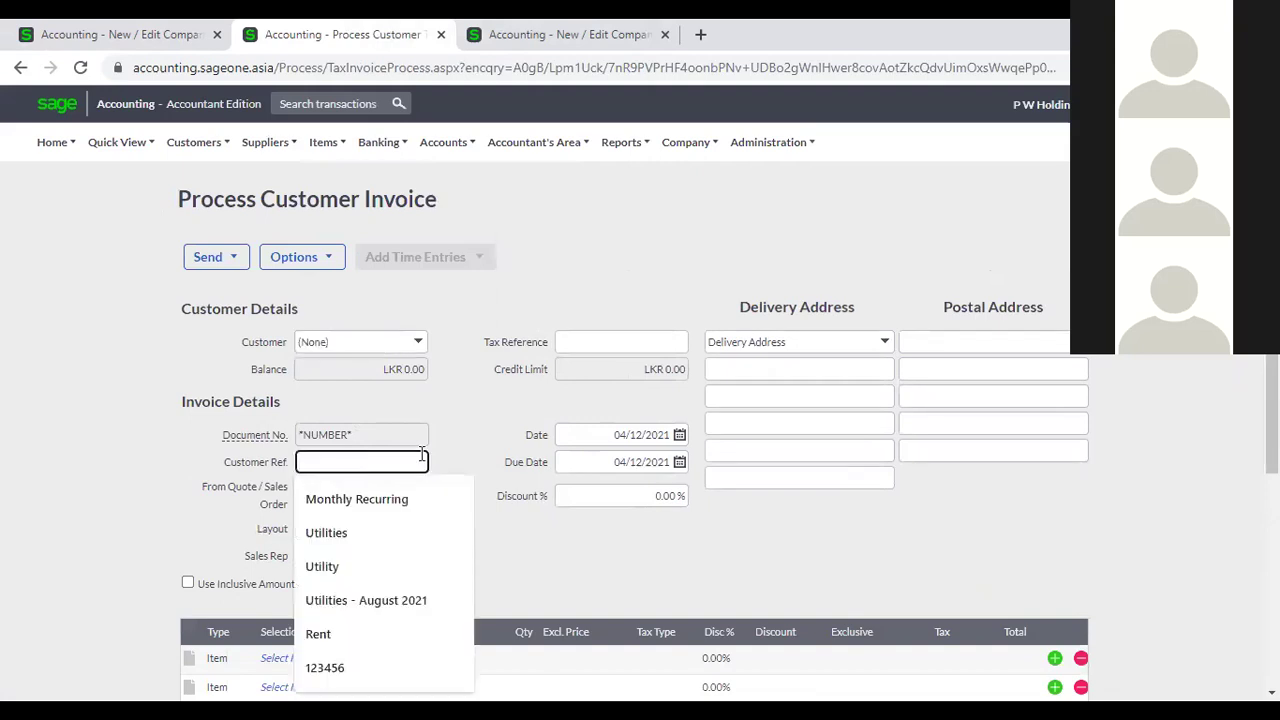
click(485, 455)
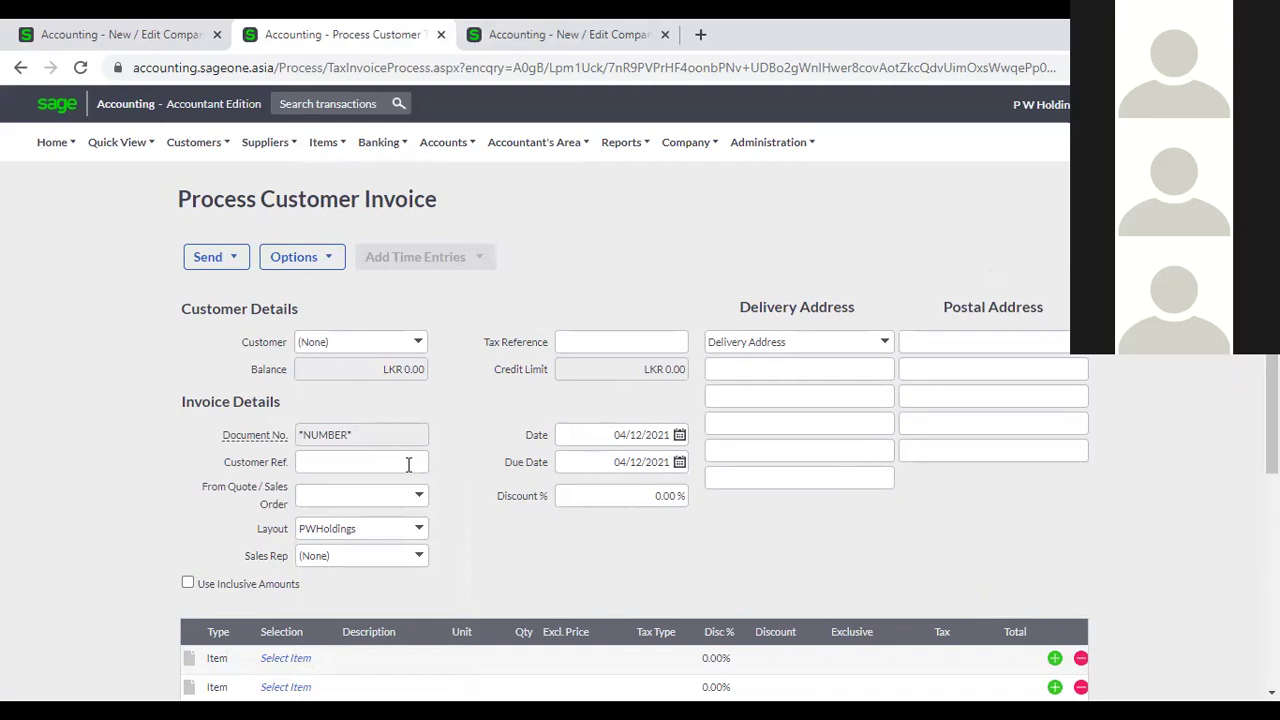
click(408, 464)
click(461, 442)
click(176, 36)
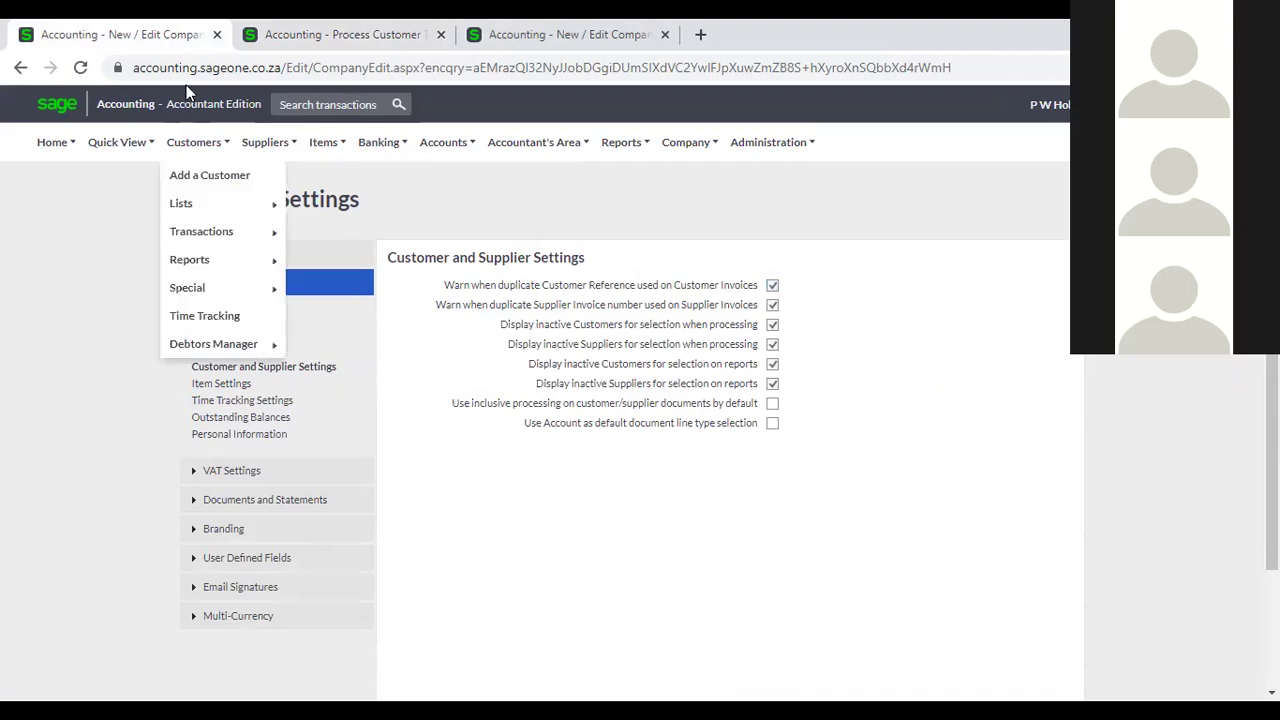
click(255, 36)
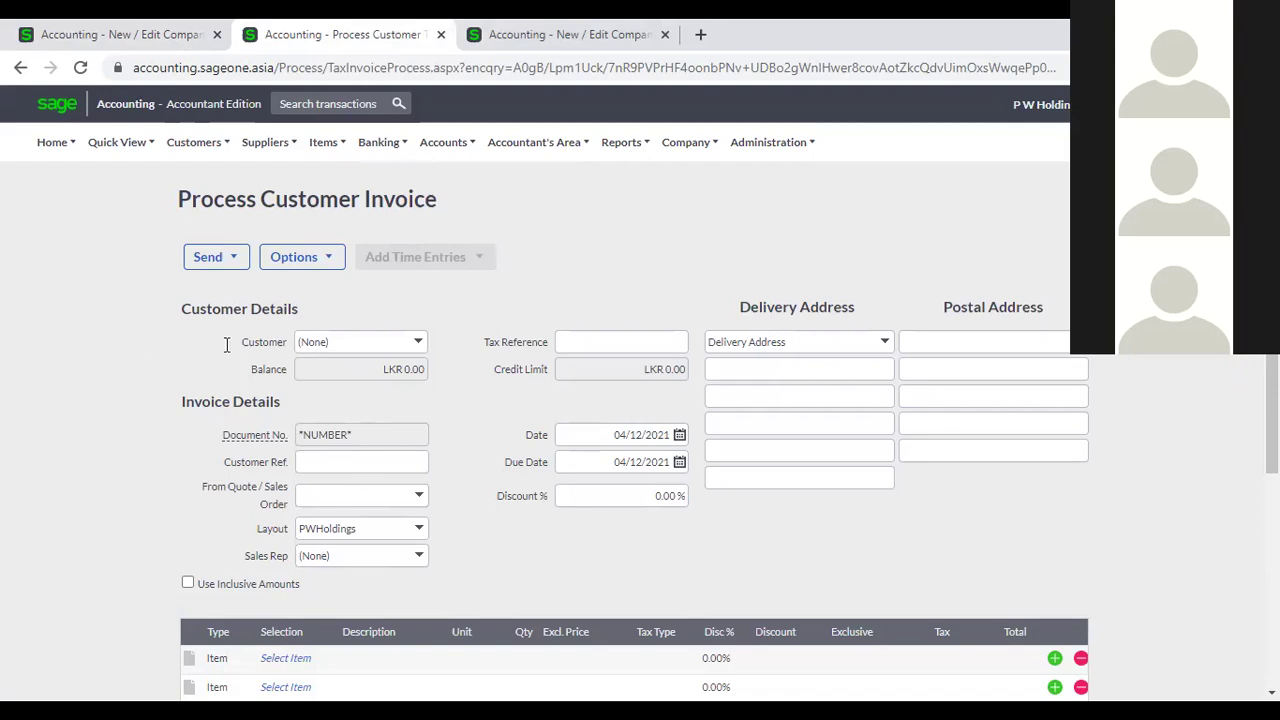
click(130, 35)
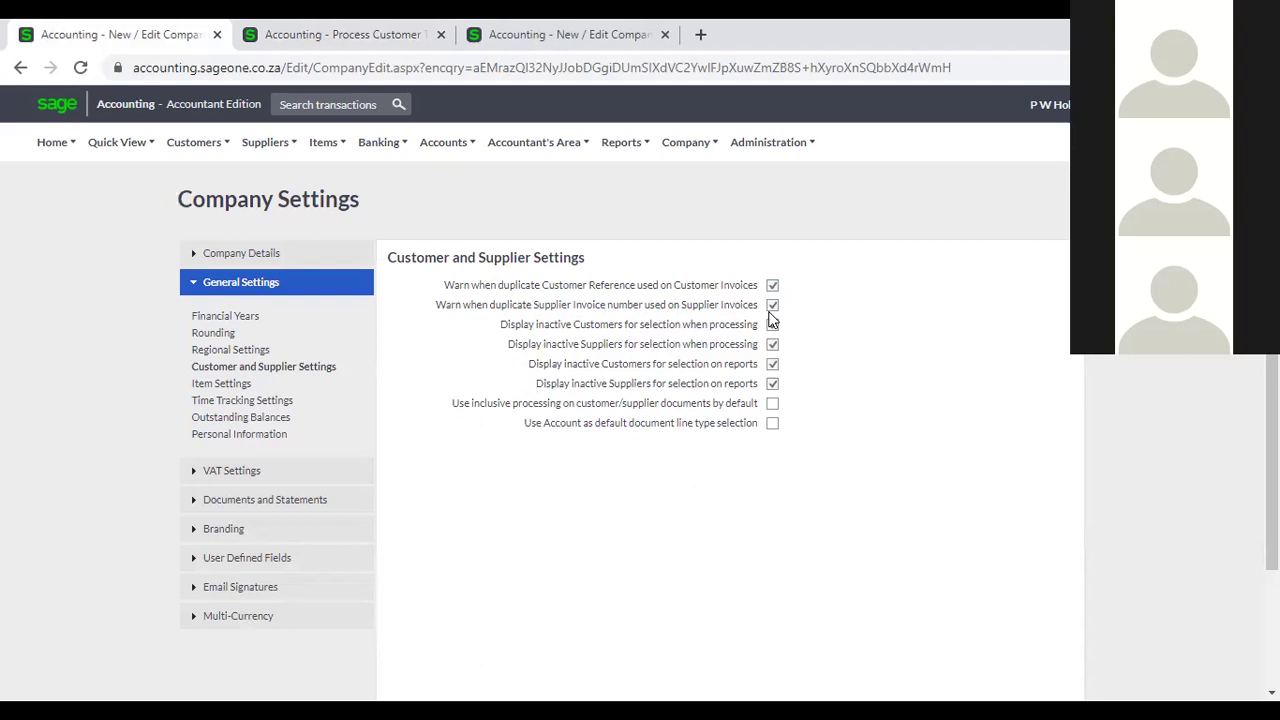
Start a new supplier invoice from the Supplier Invoices list.
click(302, 40)
mouse_move(262, 160)
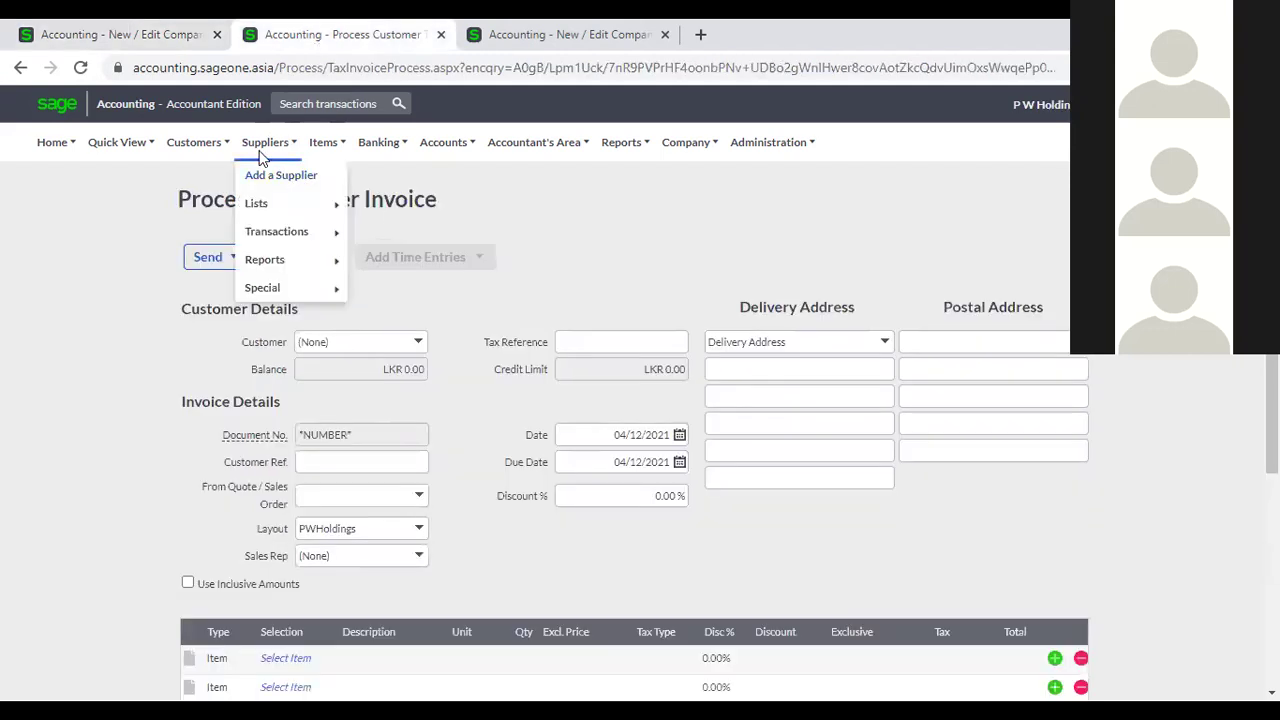
mouse_move(286, 229)
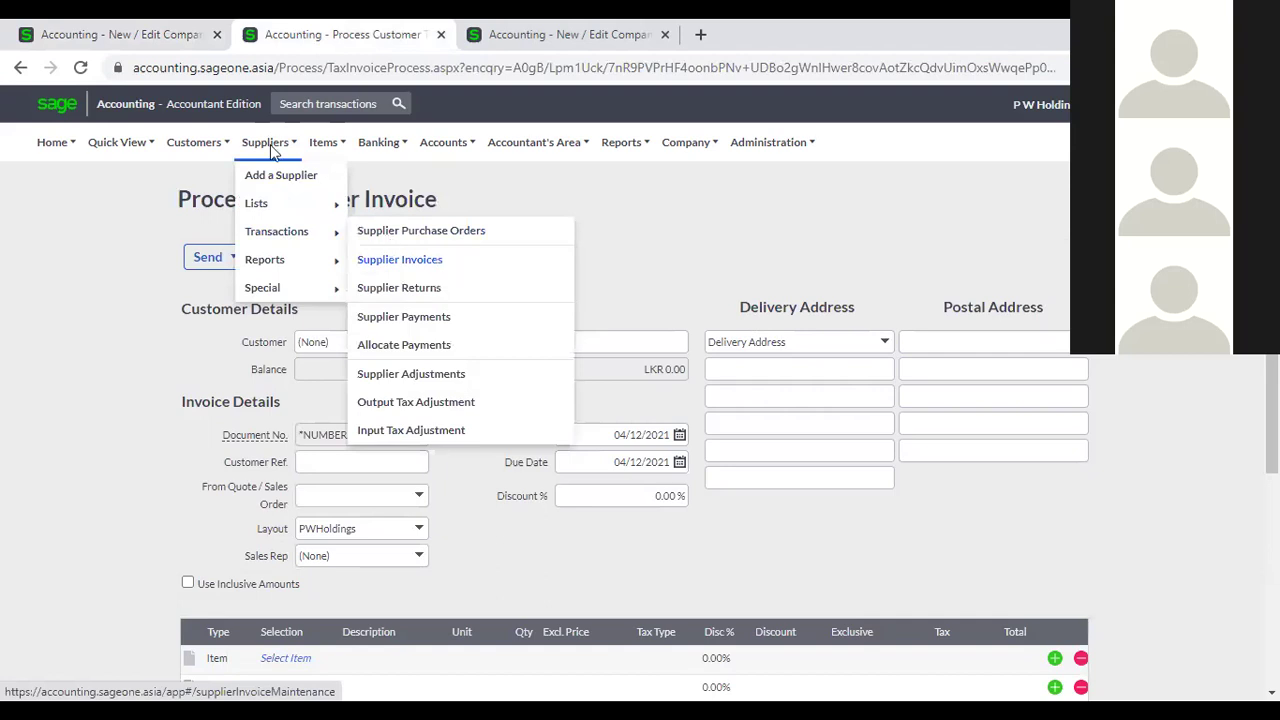
click(423, 260)
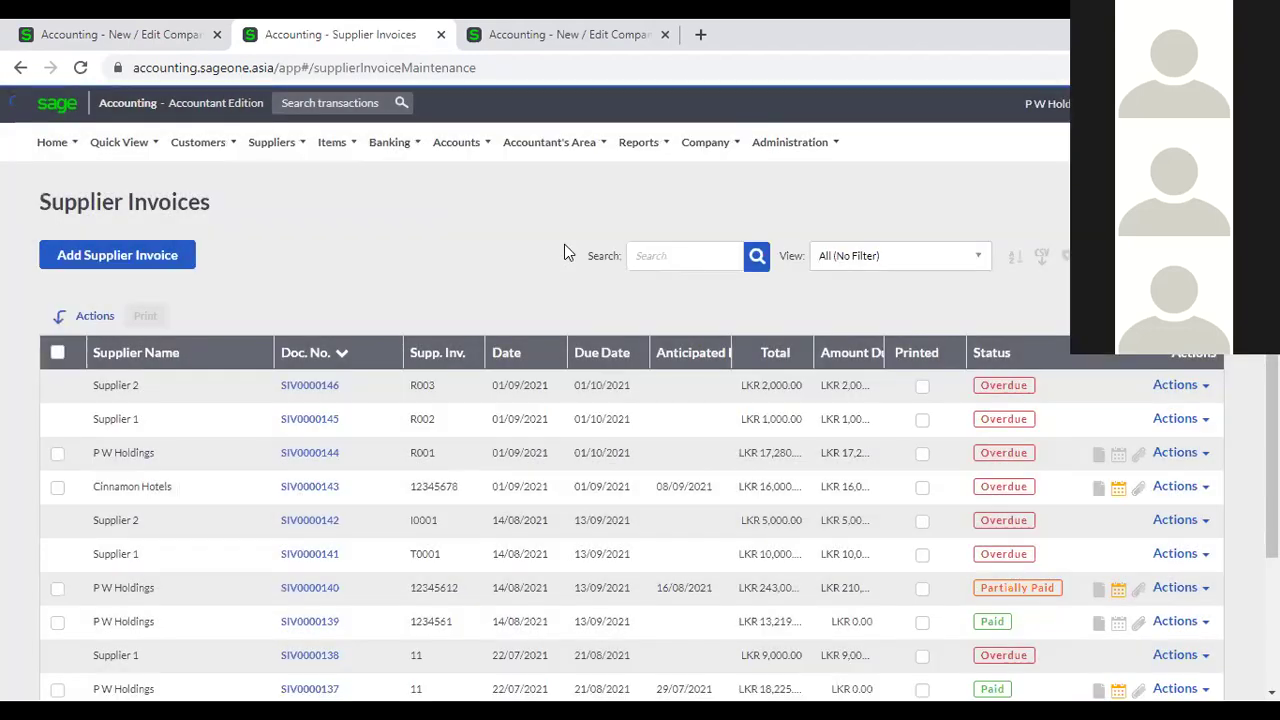
click(117, 263)
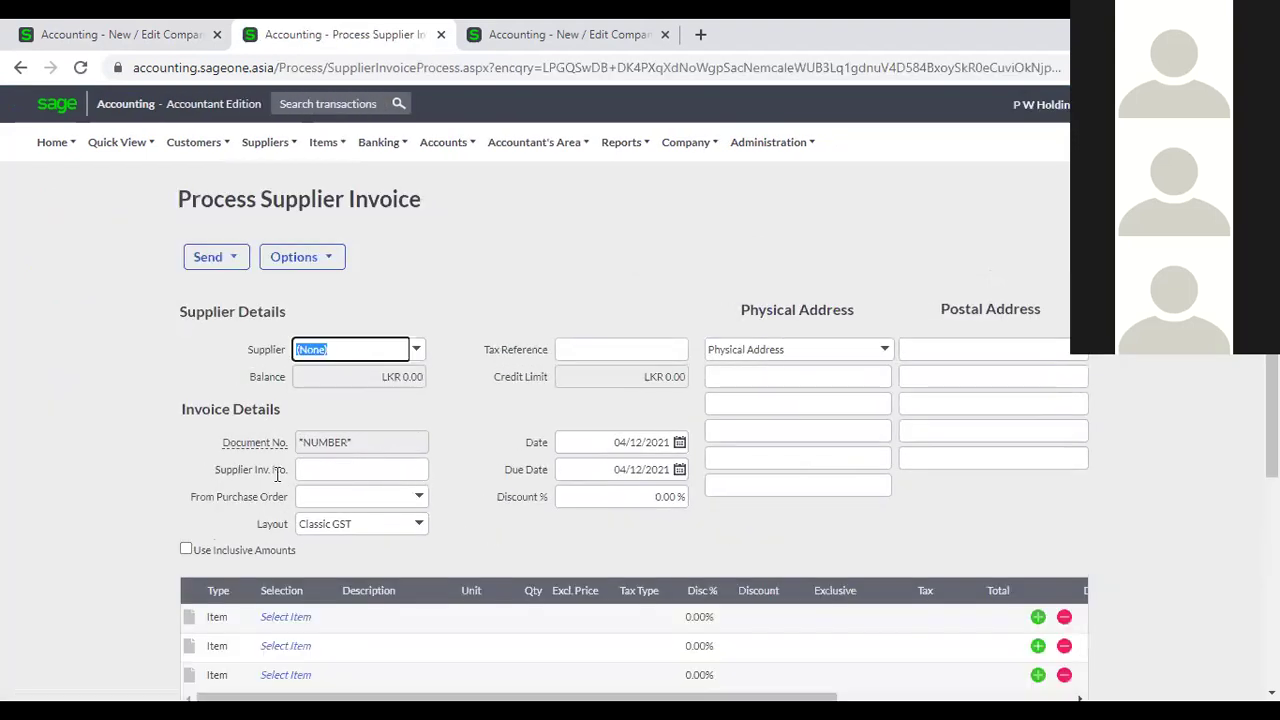
Compare the blank supplier invoice with Company Settings, ending on Company Settings.
click(135, 36)
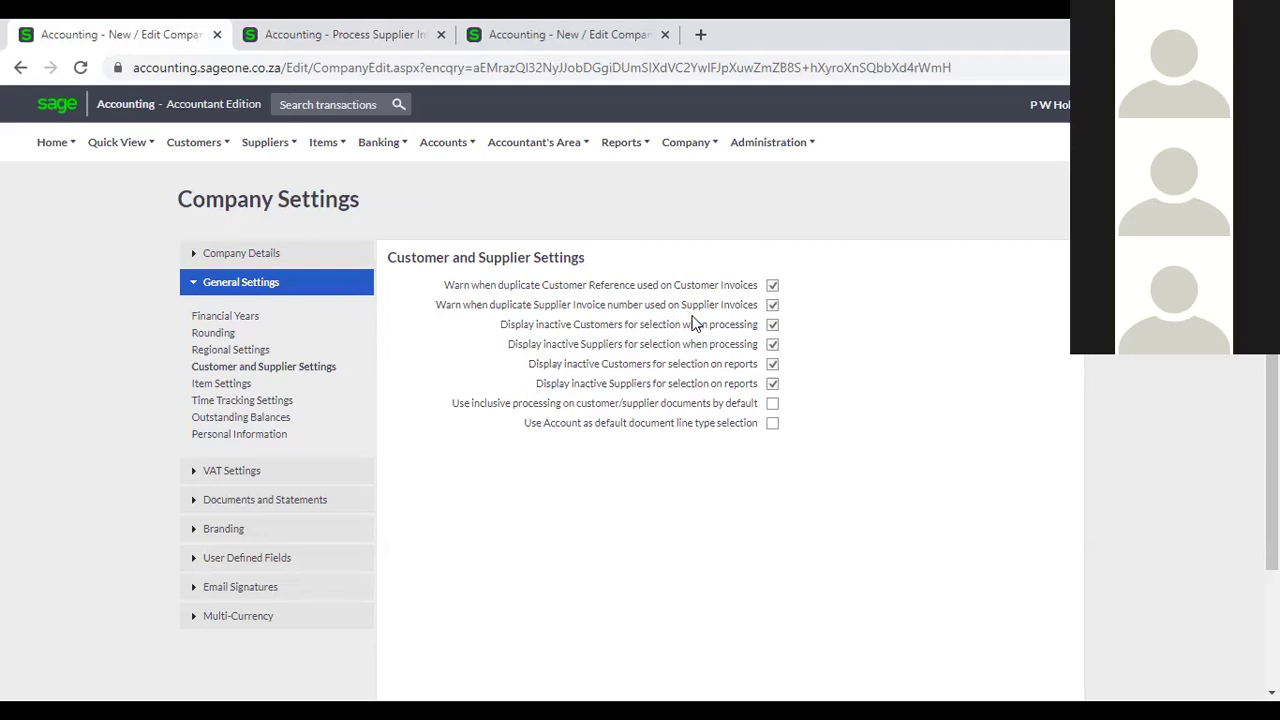
click(346, 45)
click(295, 258)
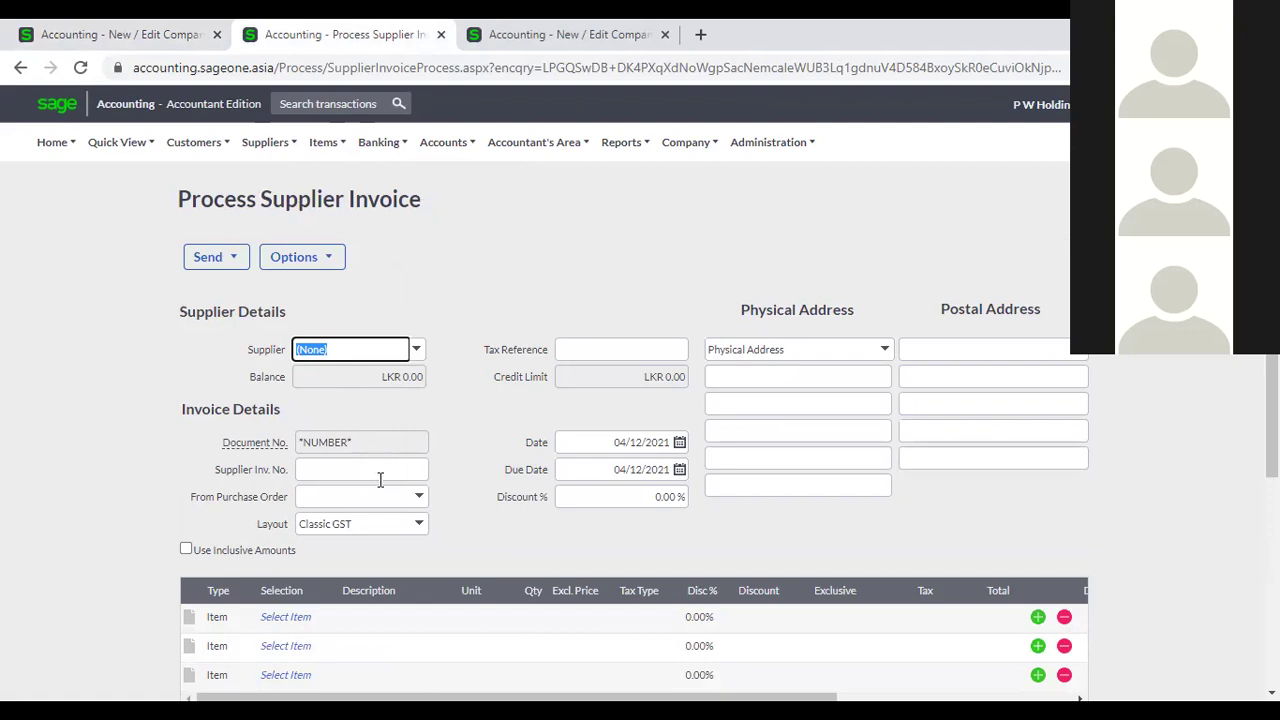
click(160, 36)
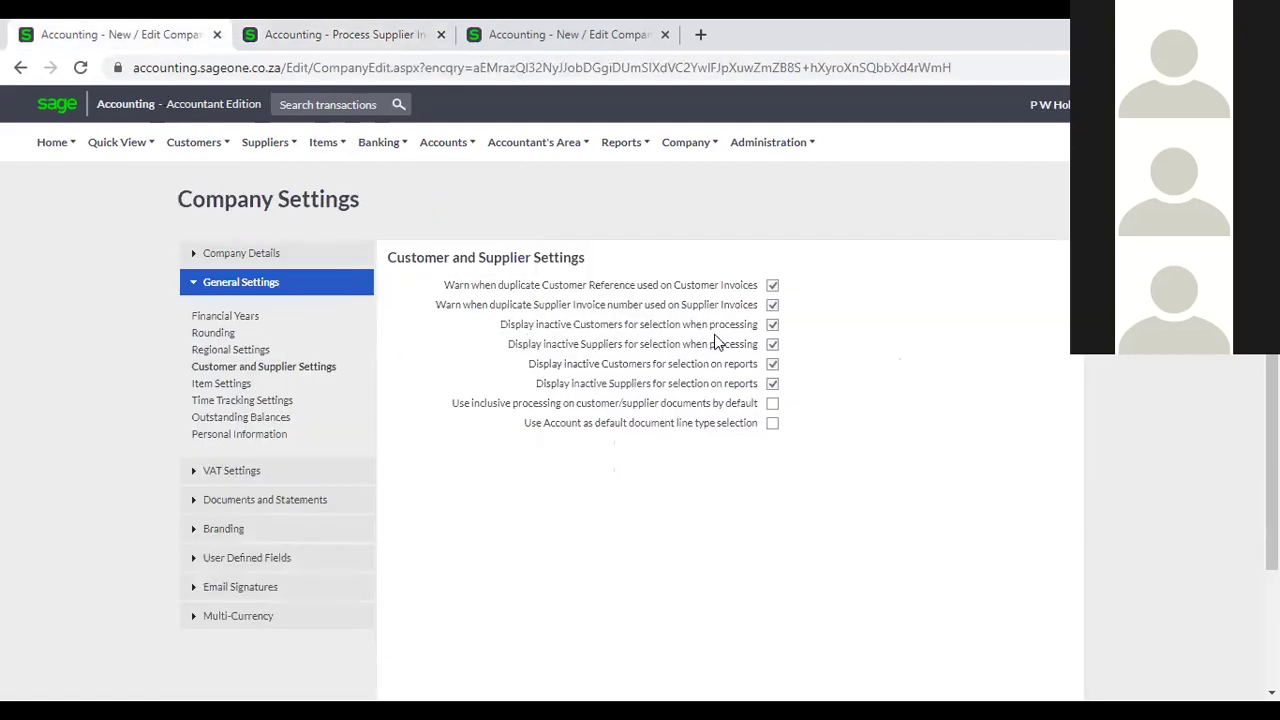
Open the List of Customers, start a new customer, then go back to the list.
click(340, 34)
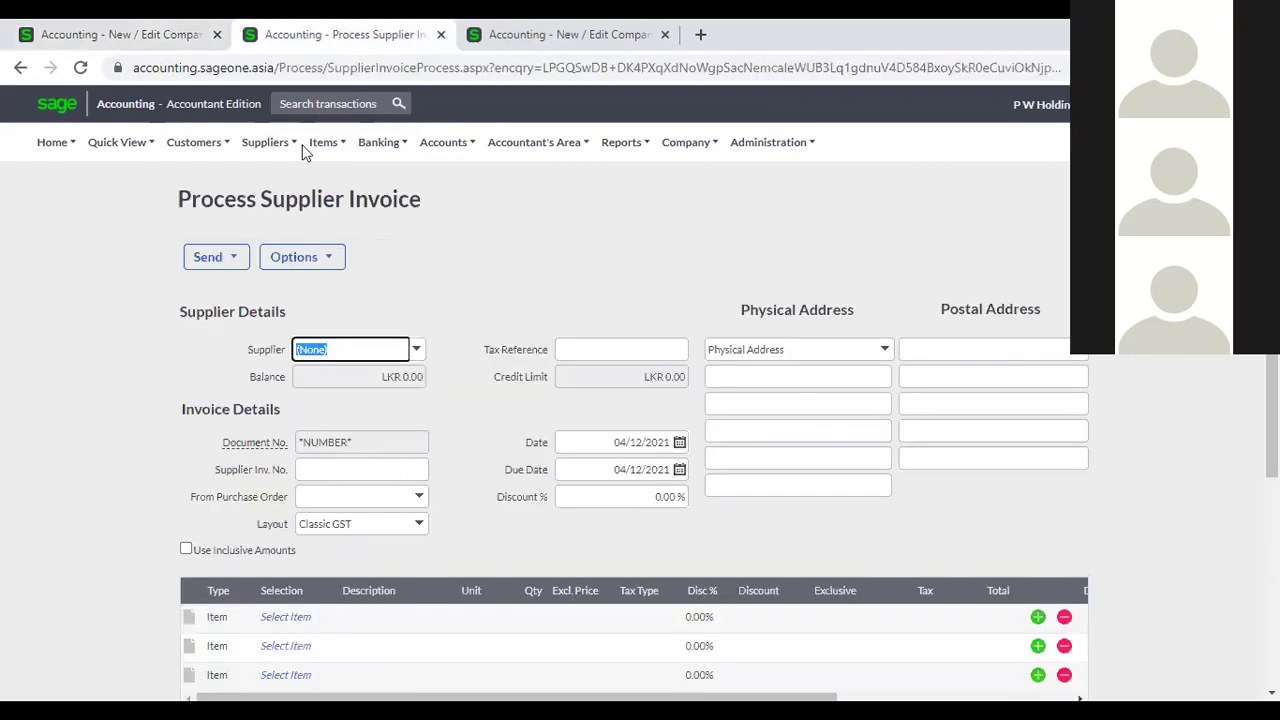
mouse_move(175, 160)
mouse_move(185, 203)
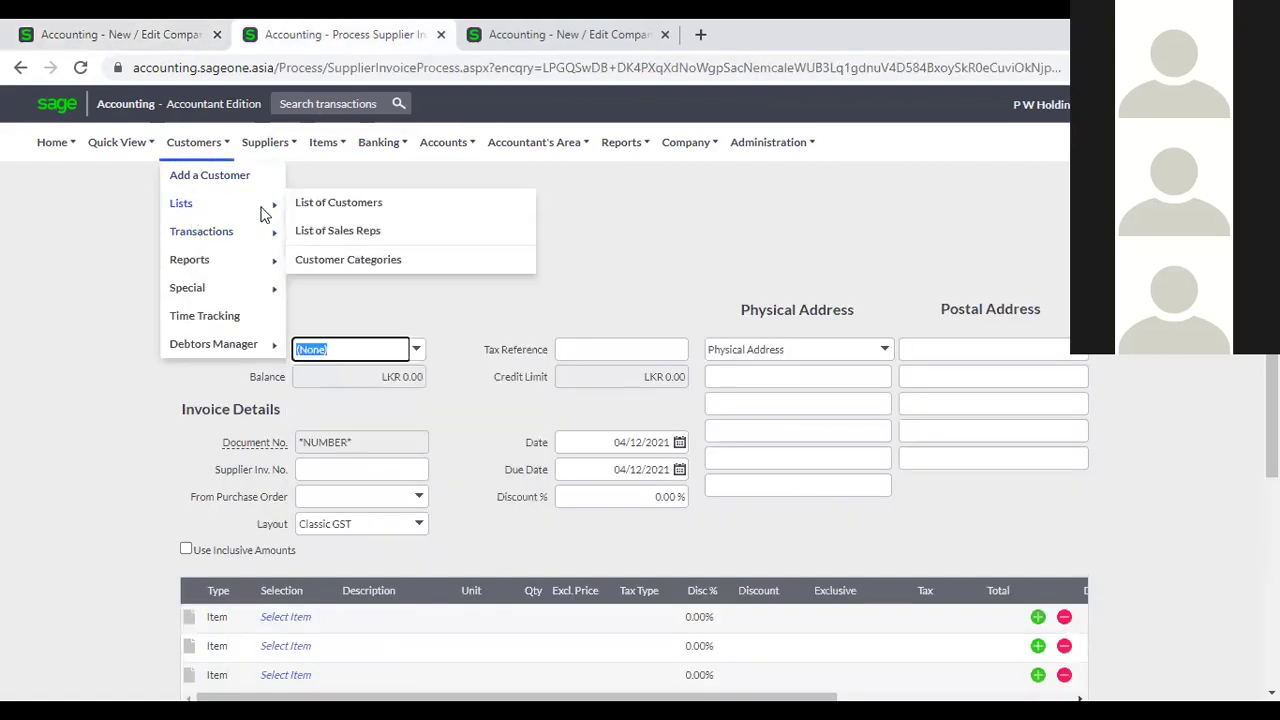
click(340, 205)
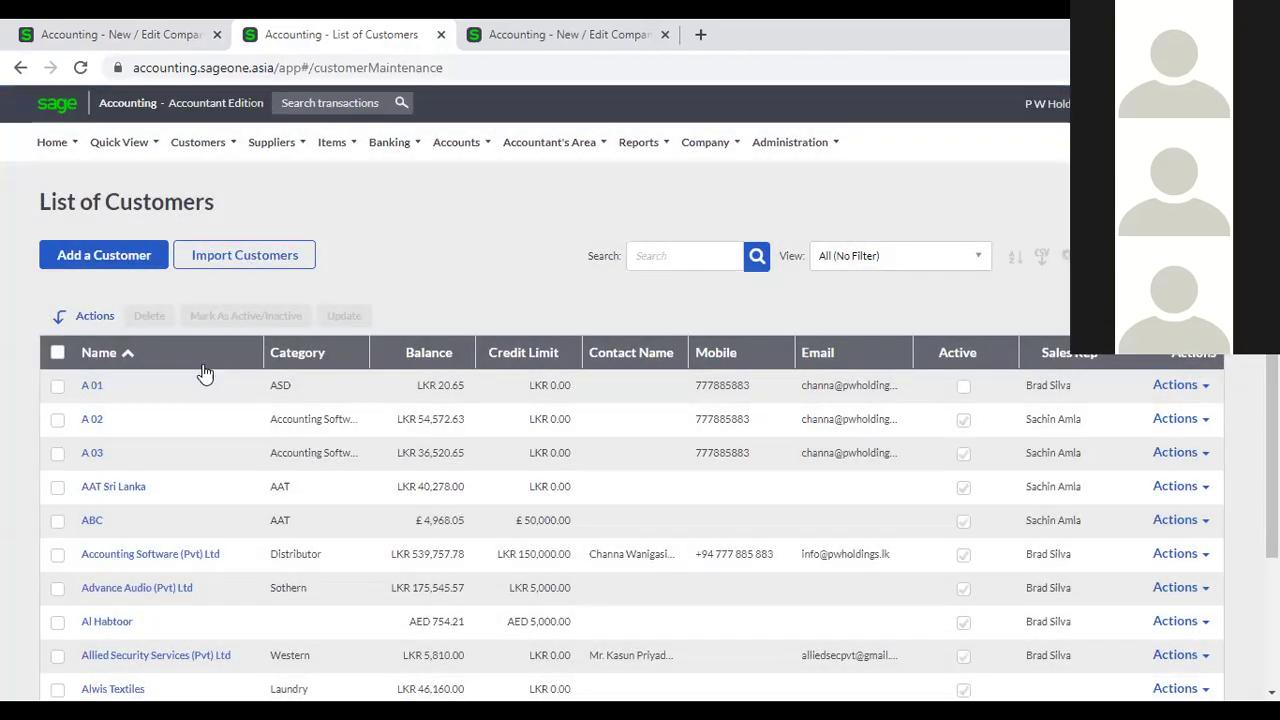
click(130, 272)
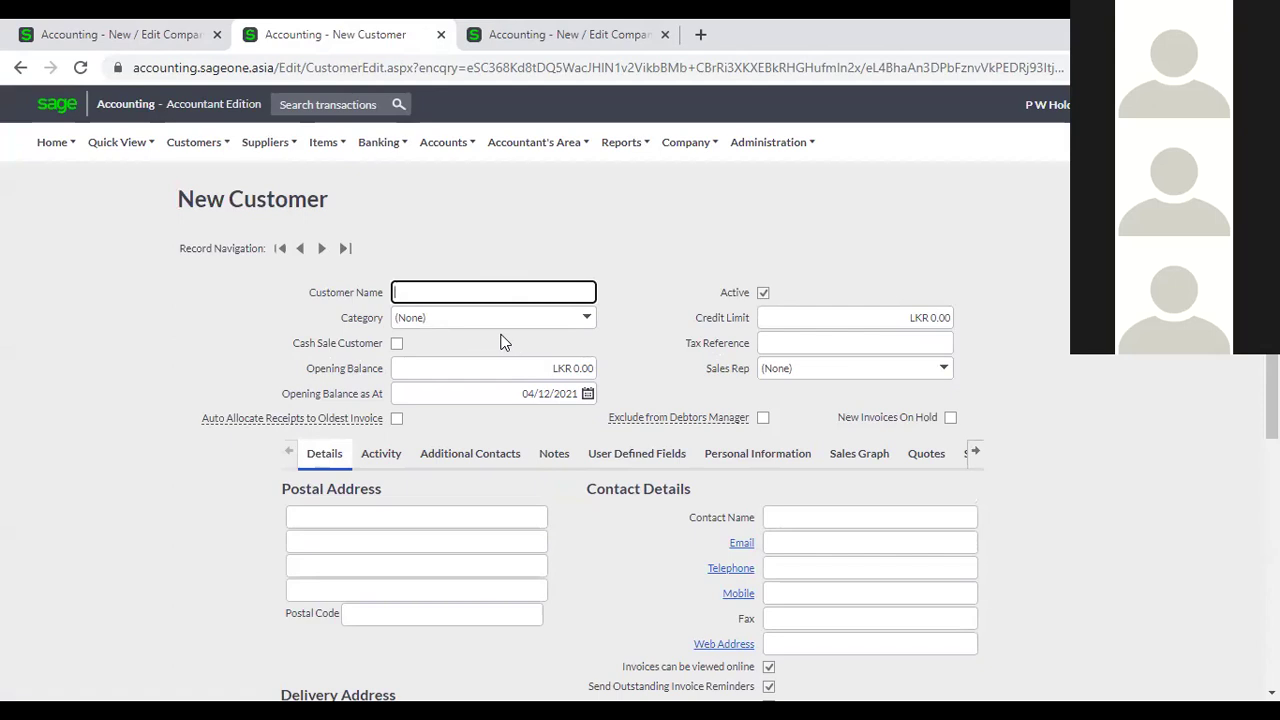
click(21, 68)
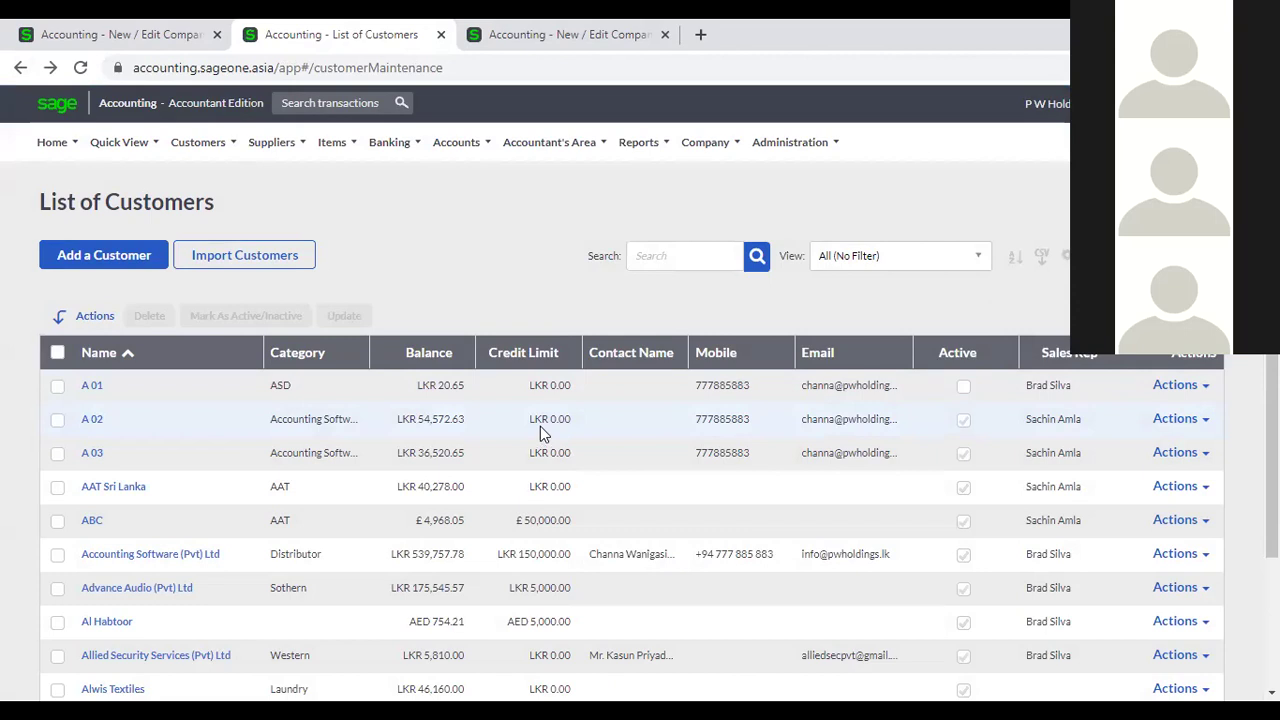
click(92, 386)
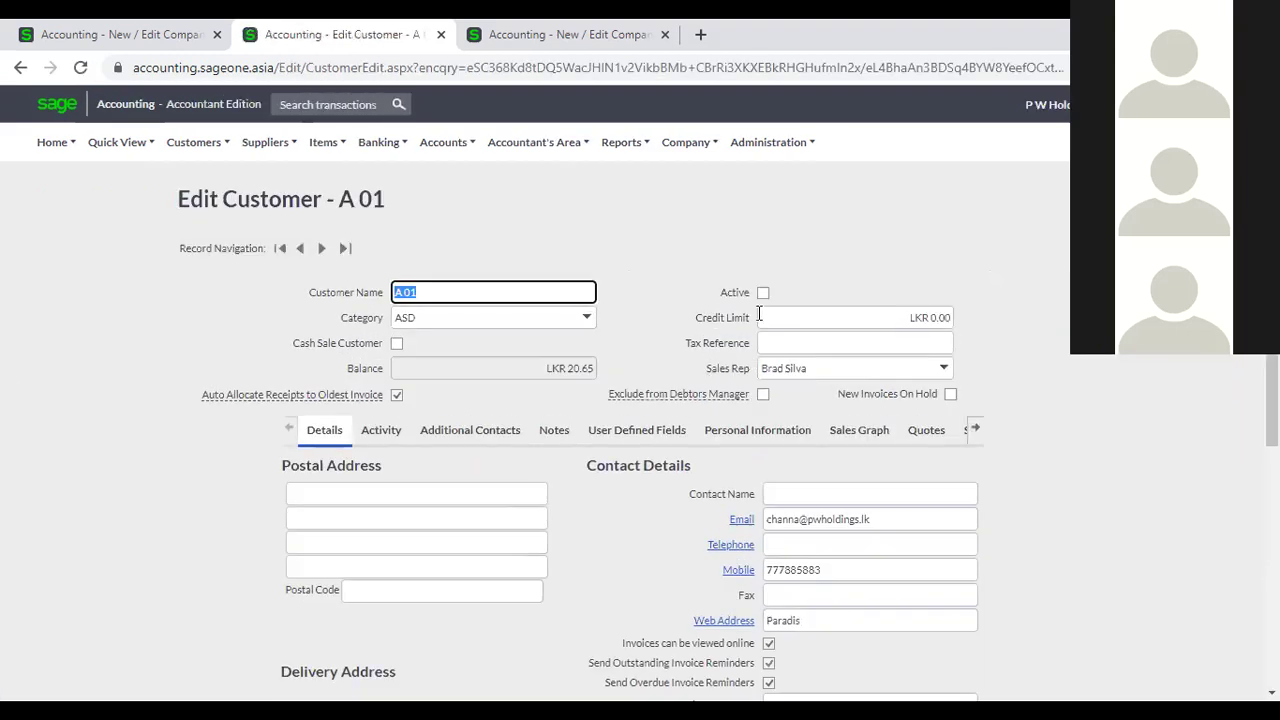
click(764, 295)
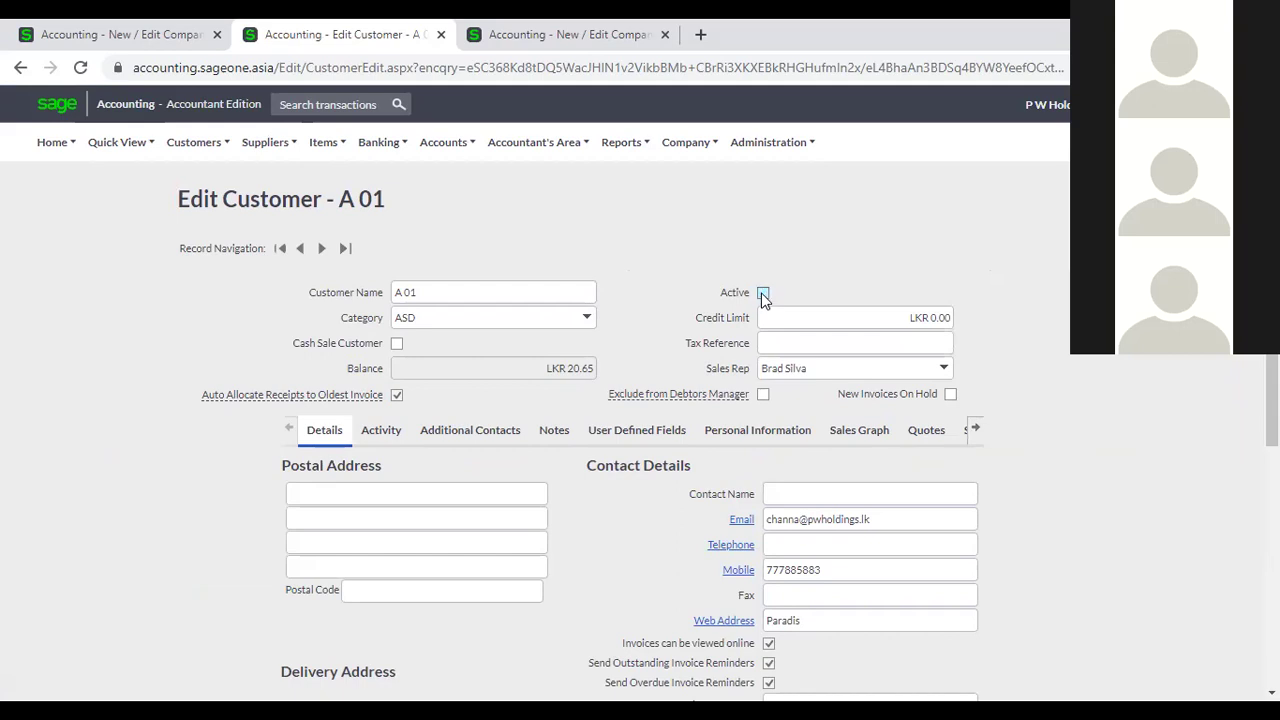
scroll(640, 432, down, 1)
scroll(555, 610, down, 4)
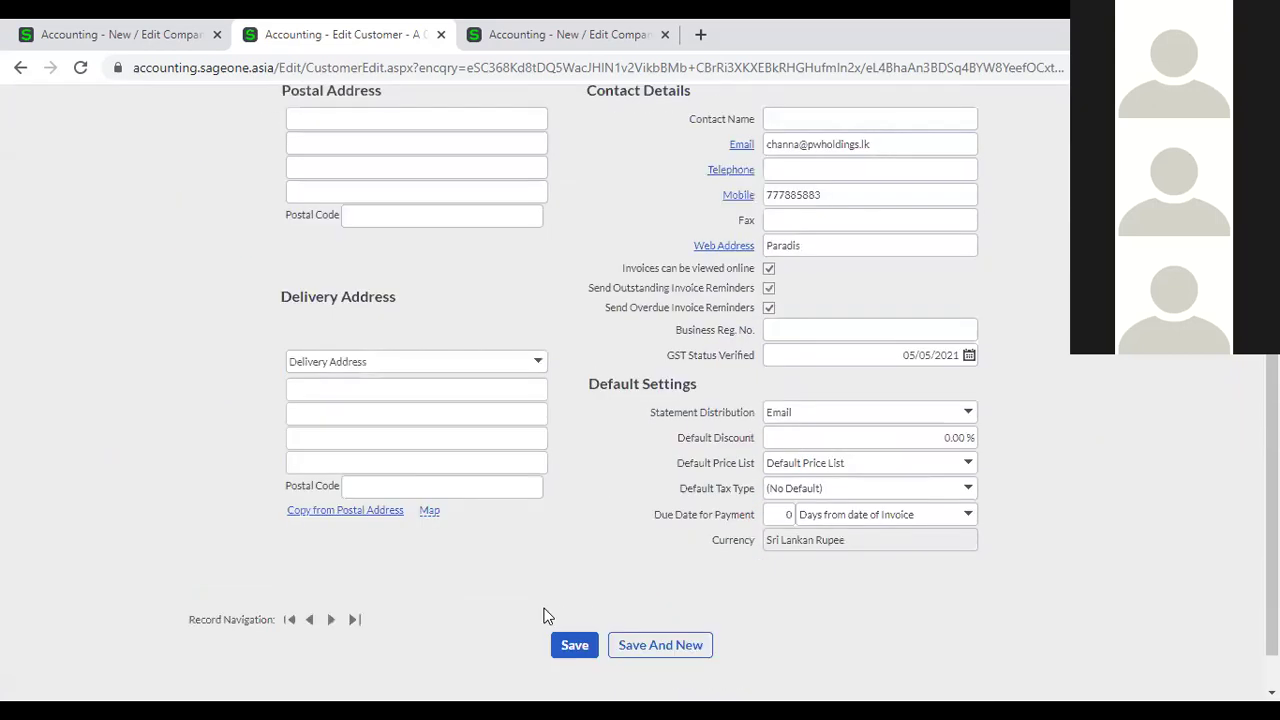
key(alt+Left)
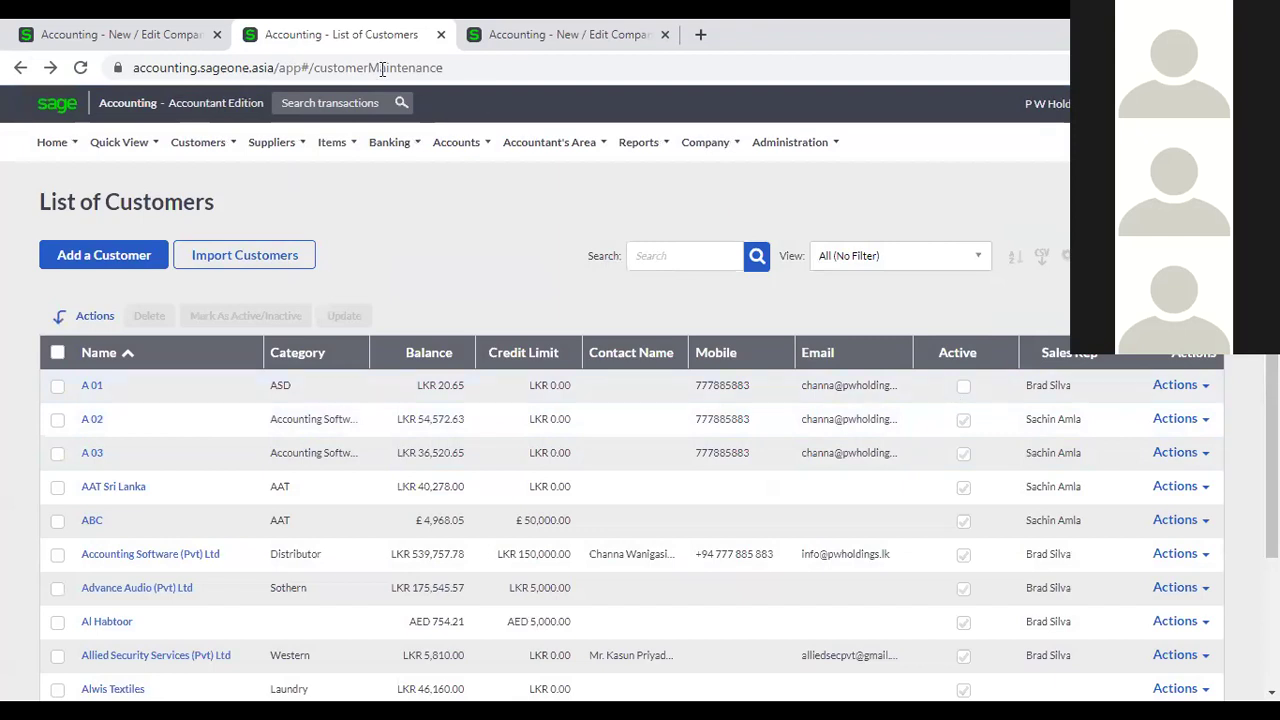
Untick 'Display inactive Customers for selection when processing' in Company Settings.
click(58, 34)
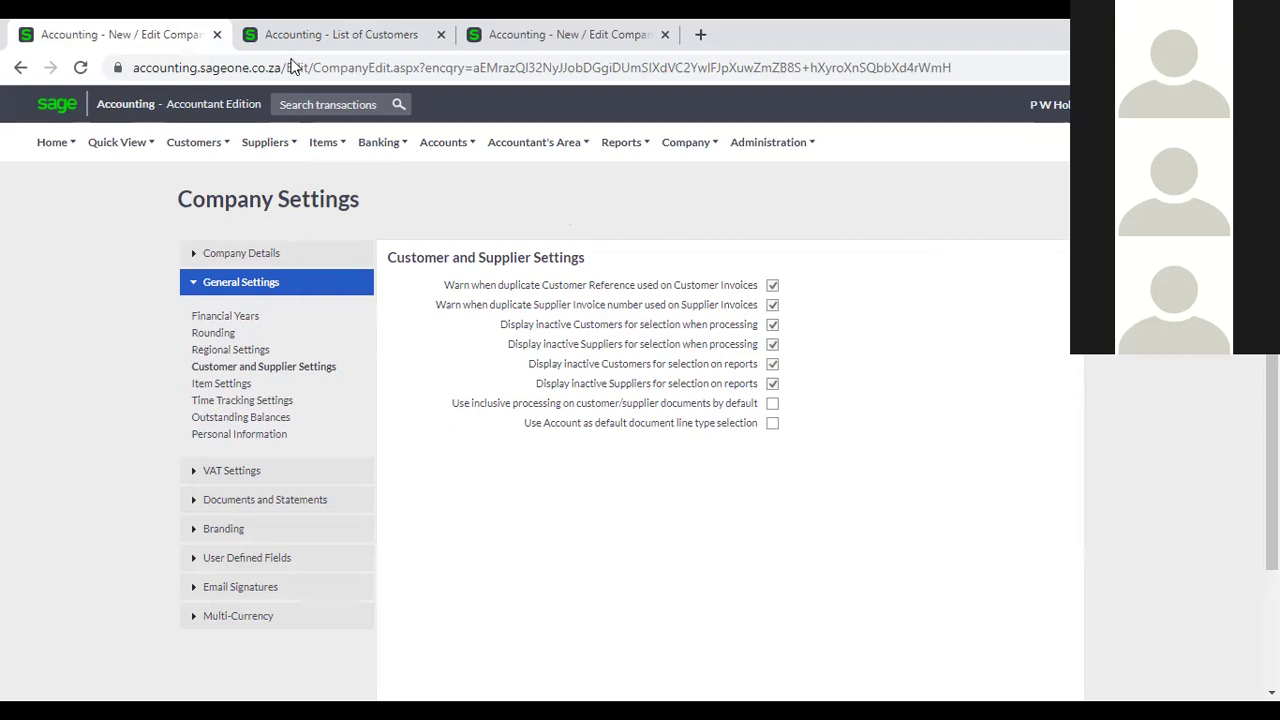
key(ctrl+Tab)
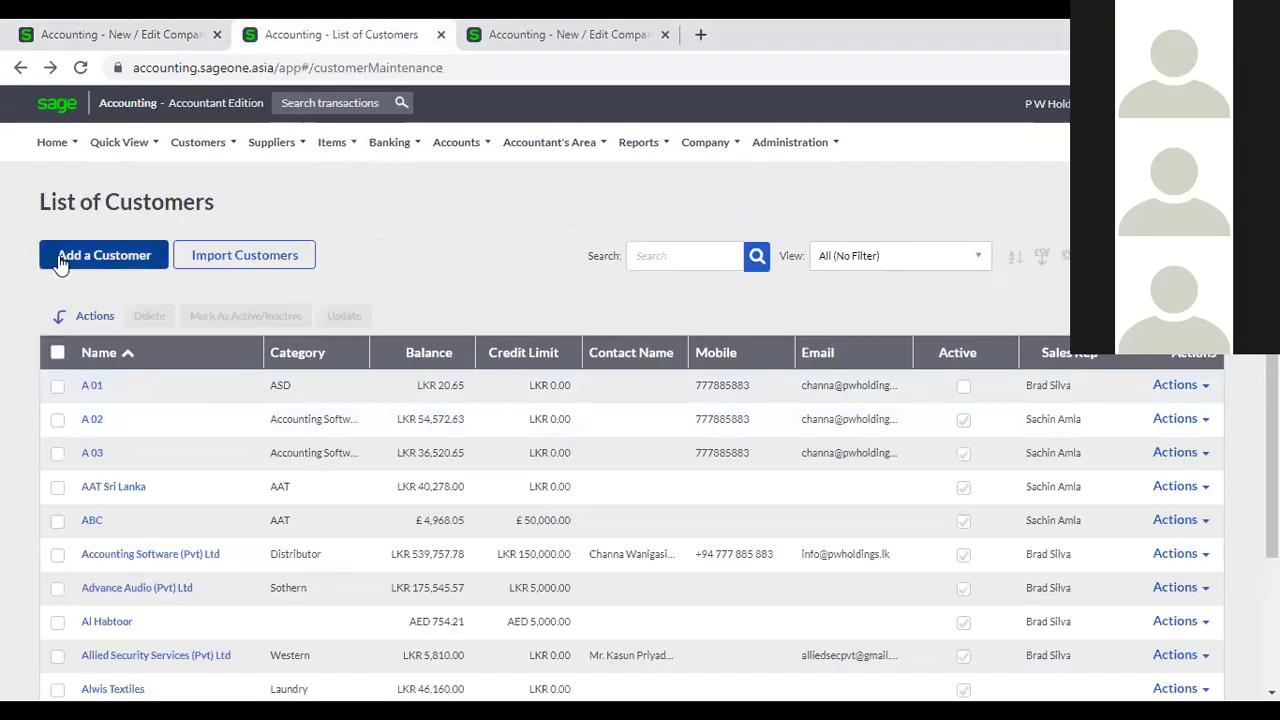
click(107, 258)
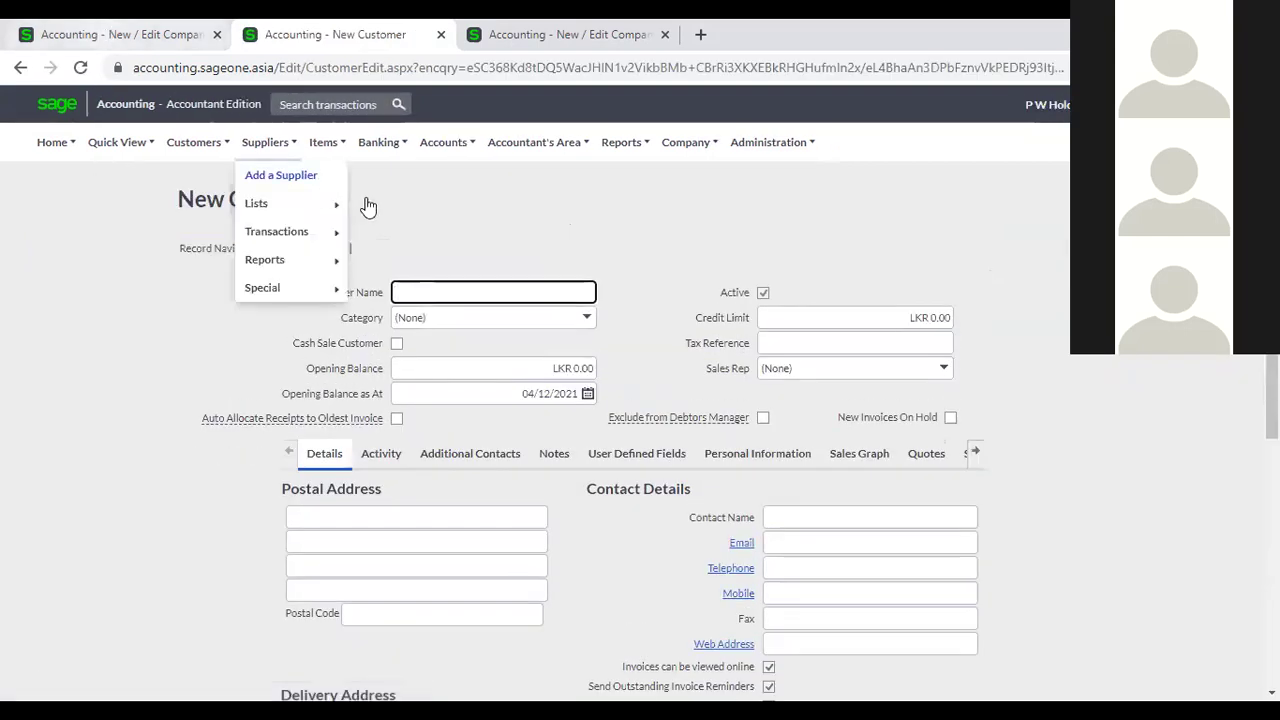
click(172, 36)
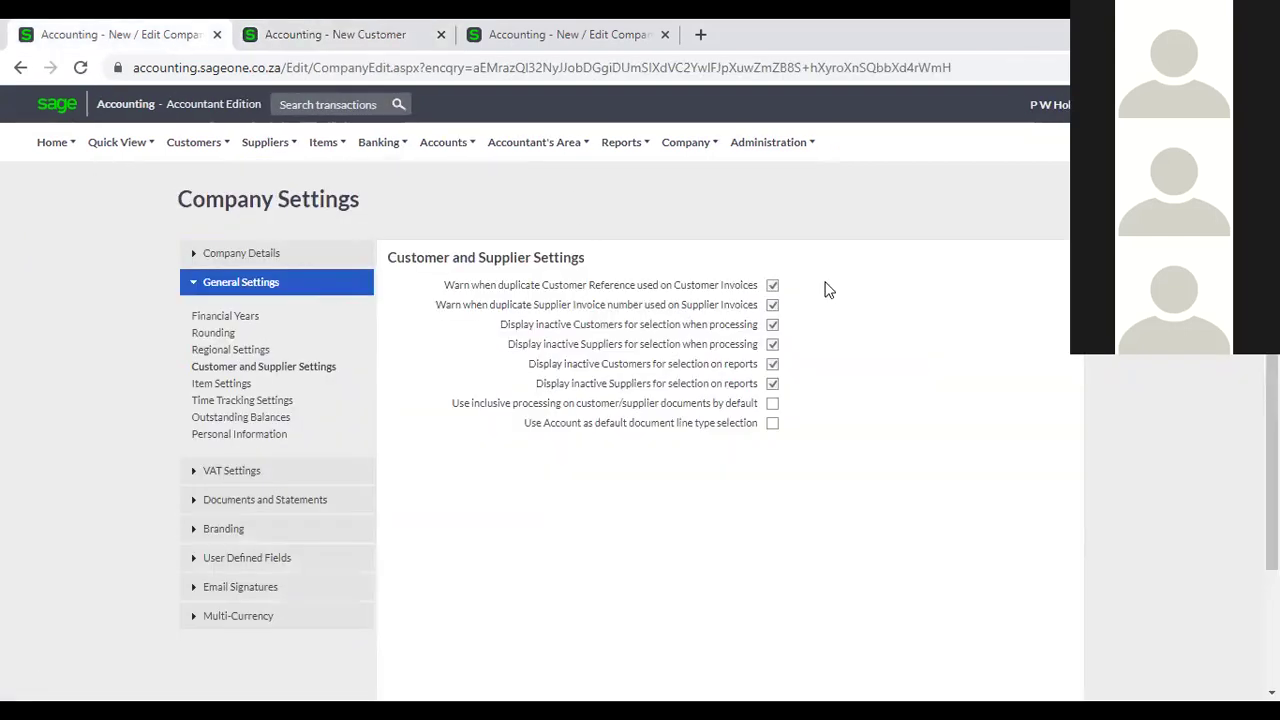
click(773, 325)
Move from the List of Customers to the Customer Tax Invoices page.
click(345, 36)
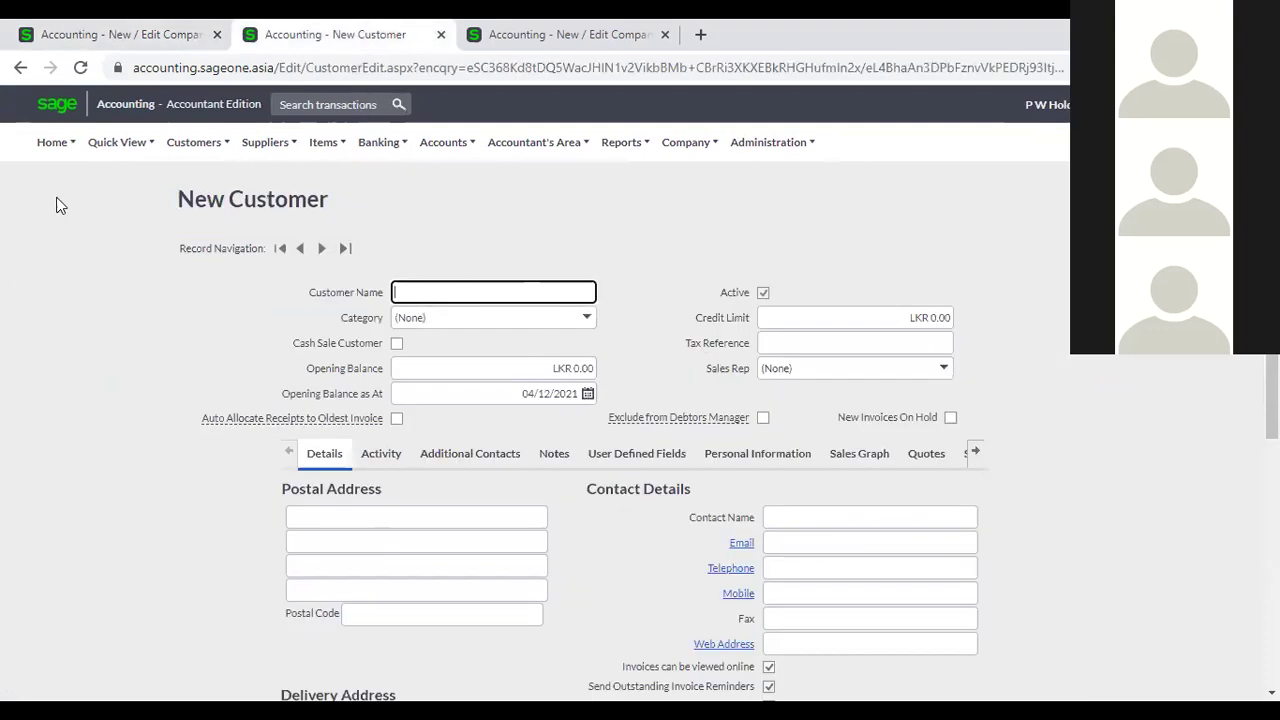
click(200, 142)
mouse_move(210, 212)
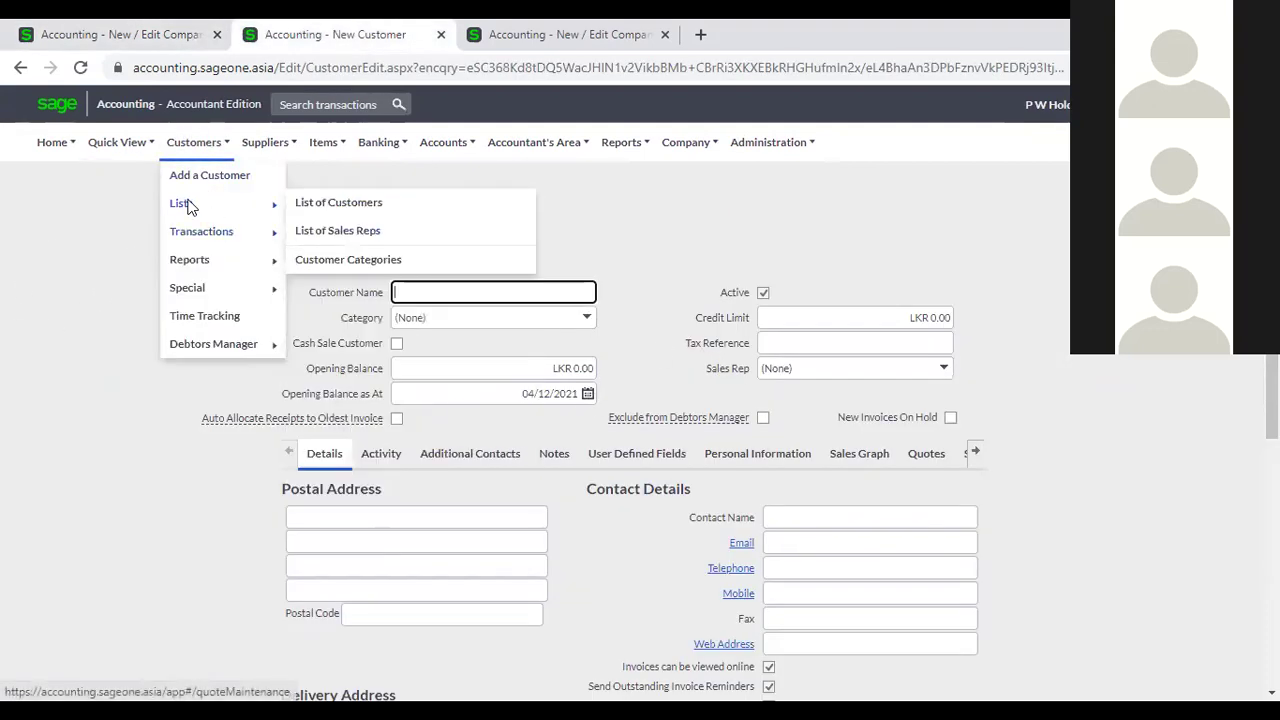
click(378, 212)
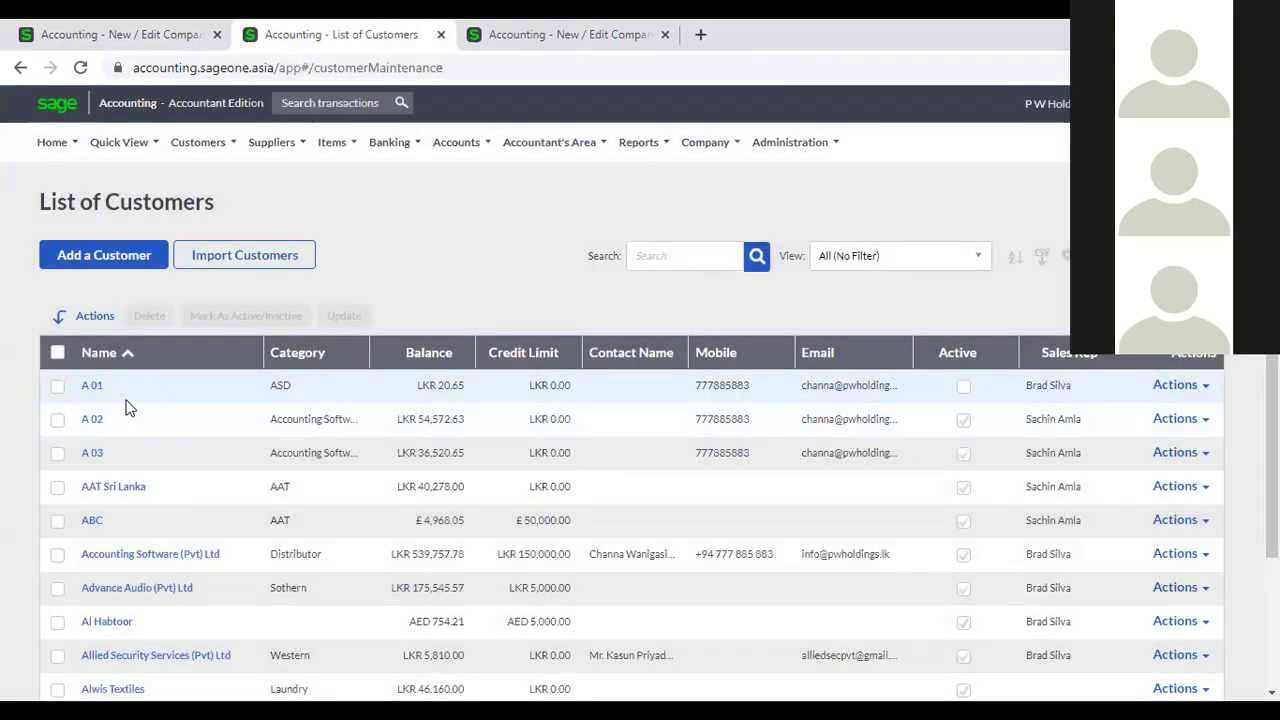
mouse_move(186, 146)
mouse_move(209, 237)
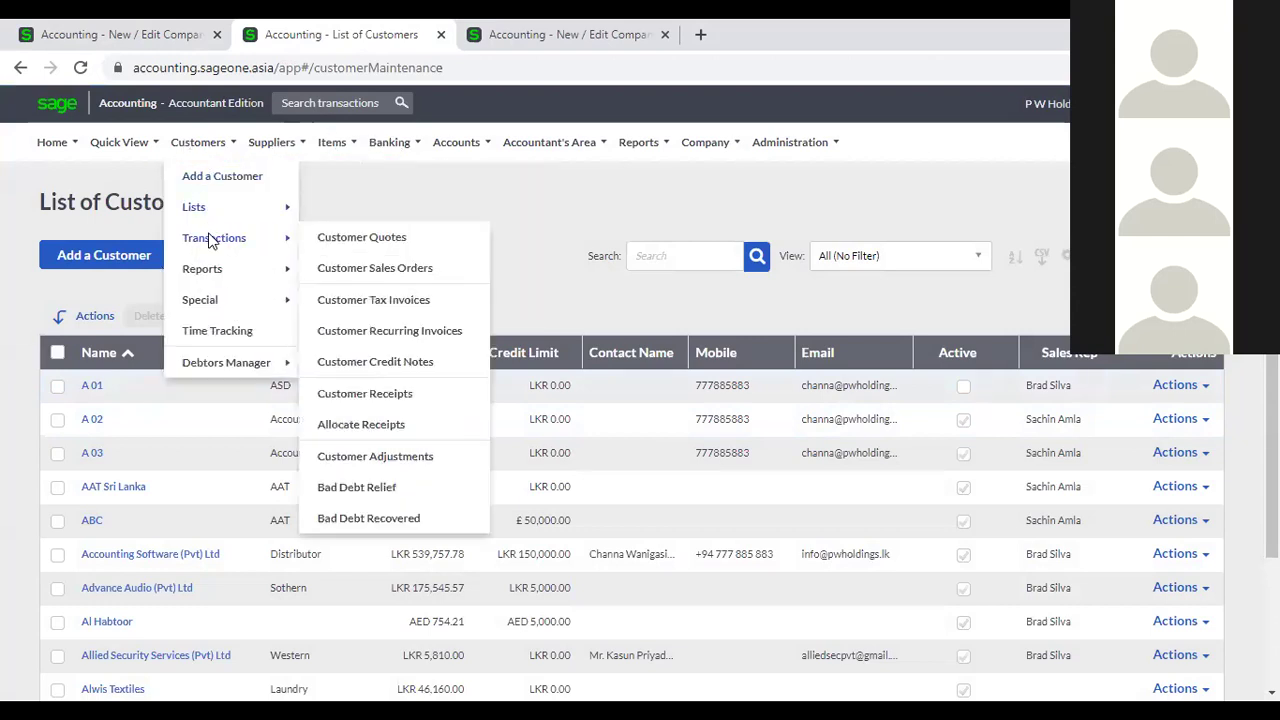
click(351, 300)
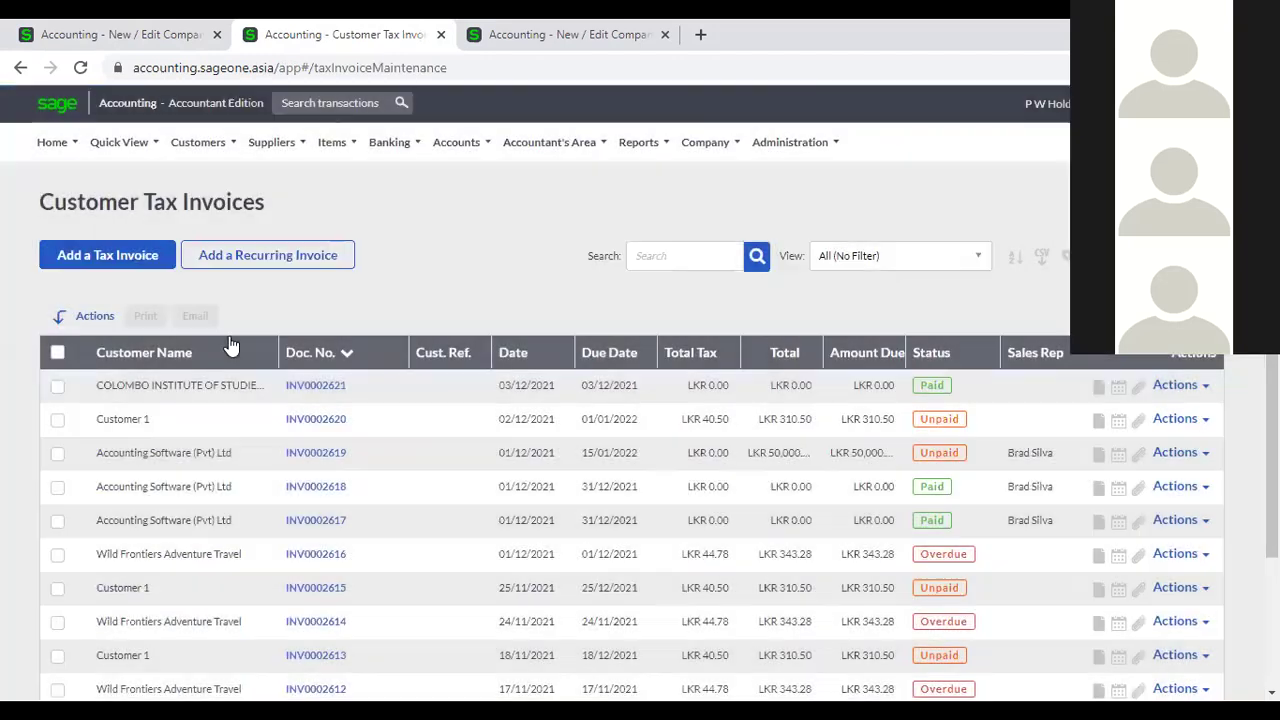
Start a new customer tax invoice and confirm inactive A 01 is missing from its customer list.
click(112, 264)
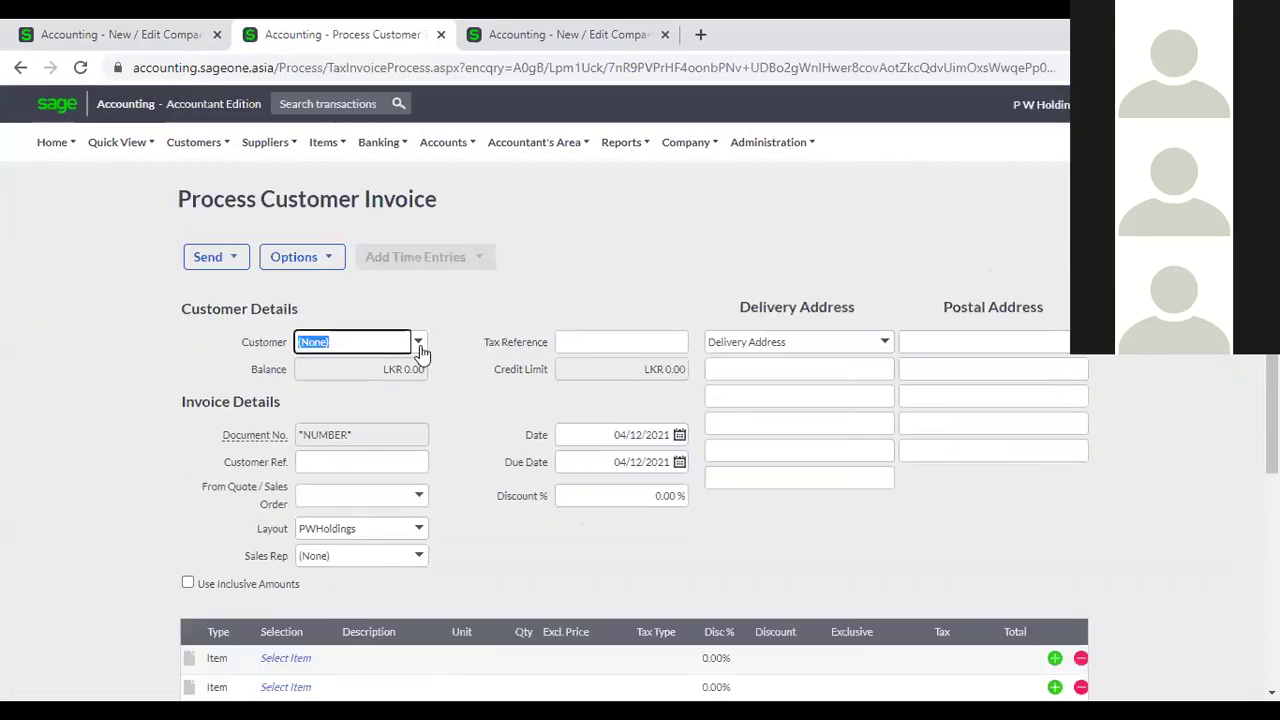
click(422, 347)
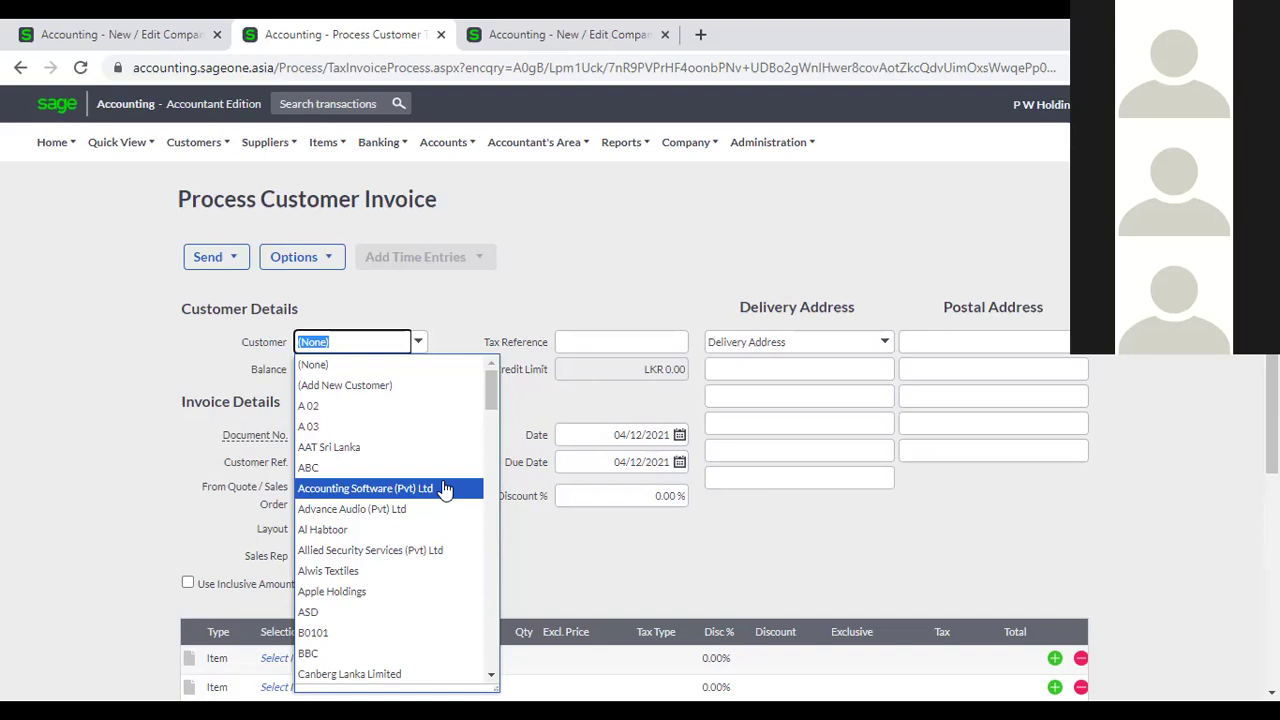
click(120, 34)
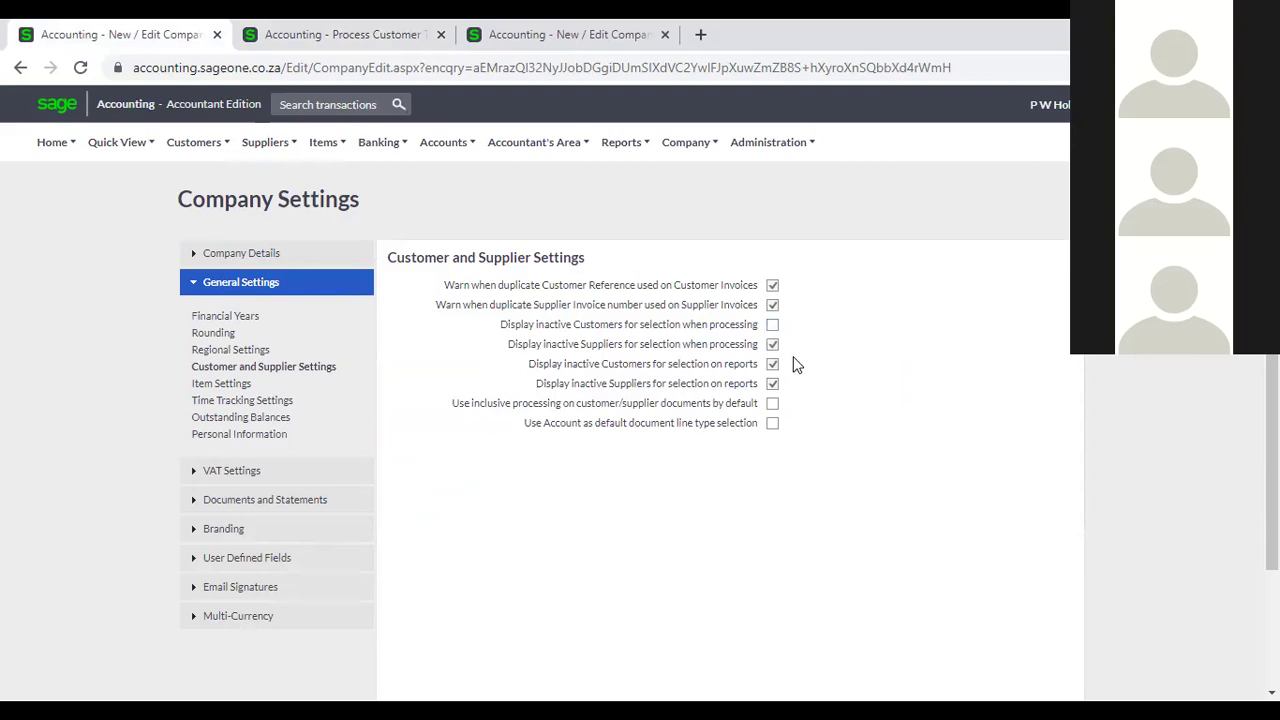
click(345, 45)
mouse_move(288, 188)
mouse_move(266, 208)
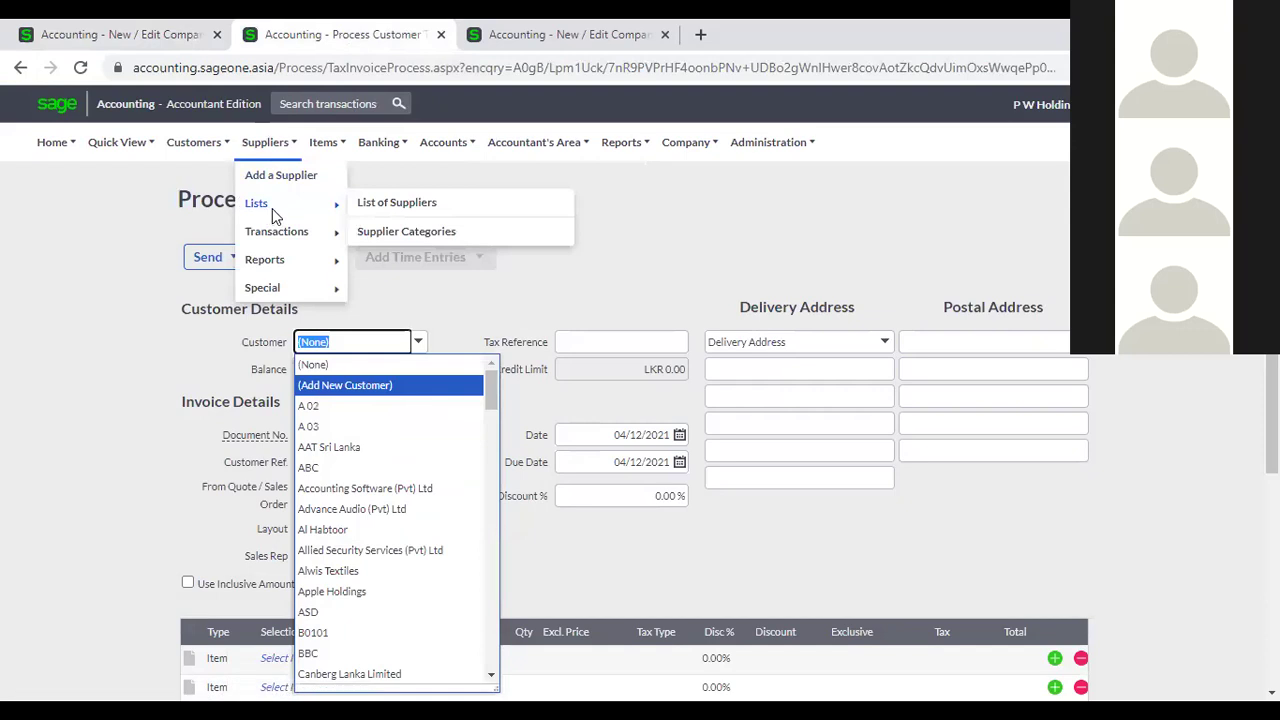
click(398, 205)
Add a new supplier marked inactive and untick 'Display inactive Suppliers for selection when processing'.
click(397, 204)
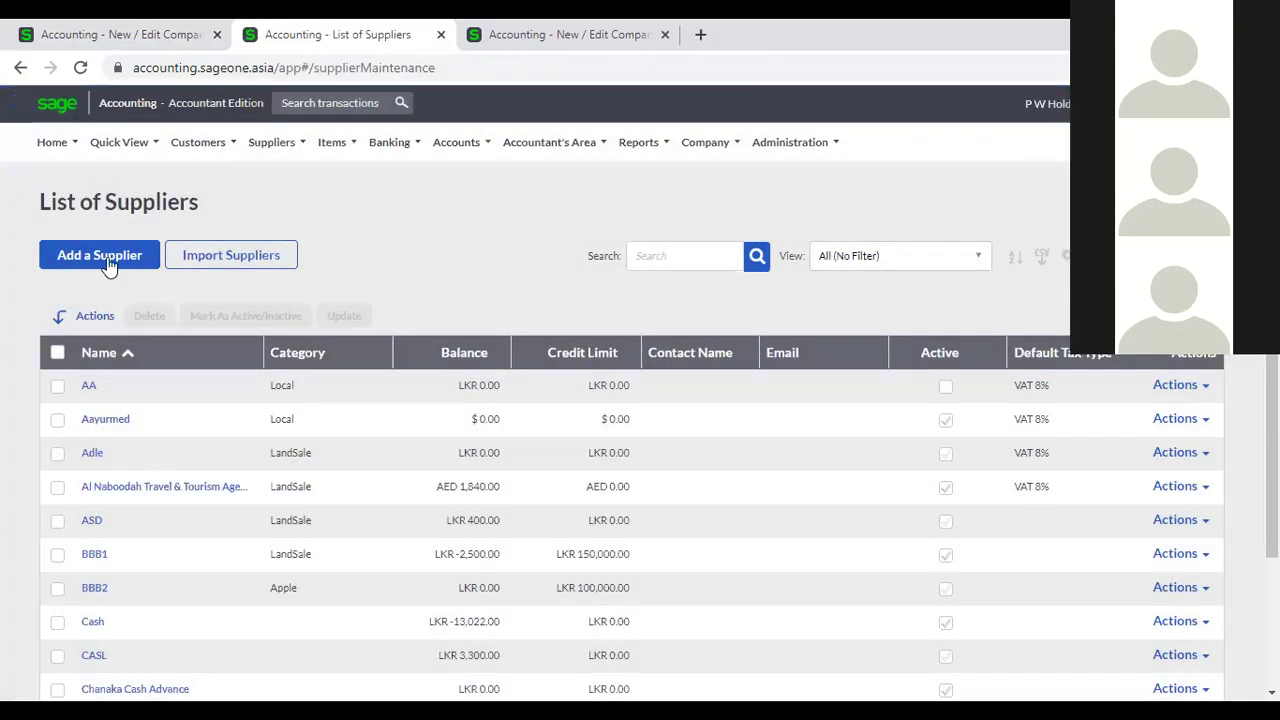
click(108, 262)
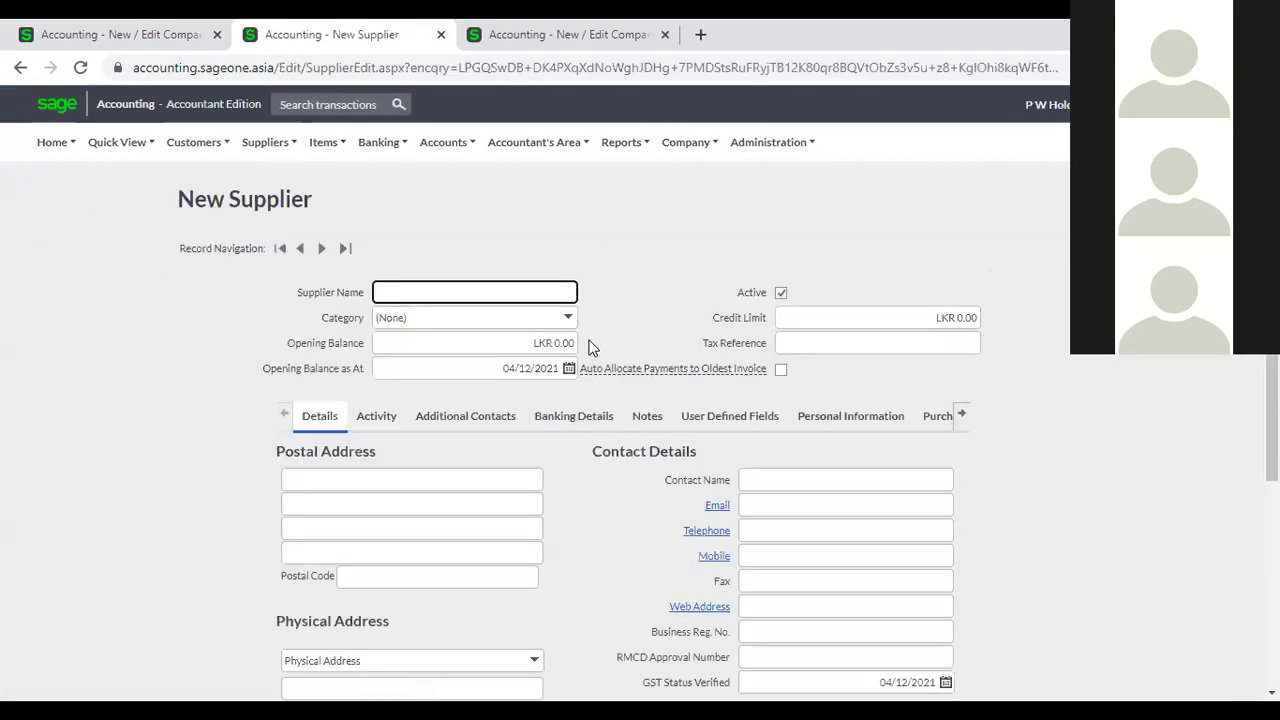
click(783, 296)
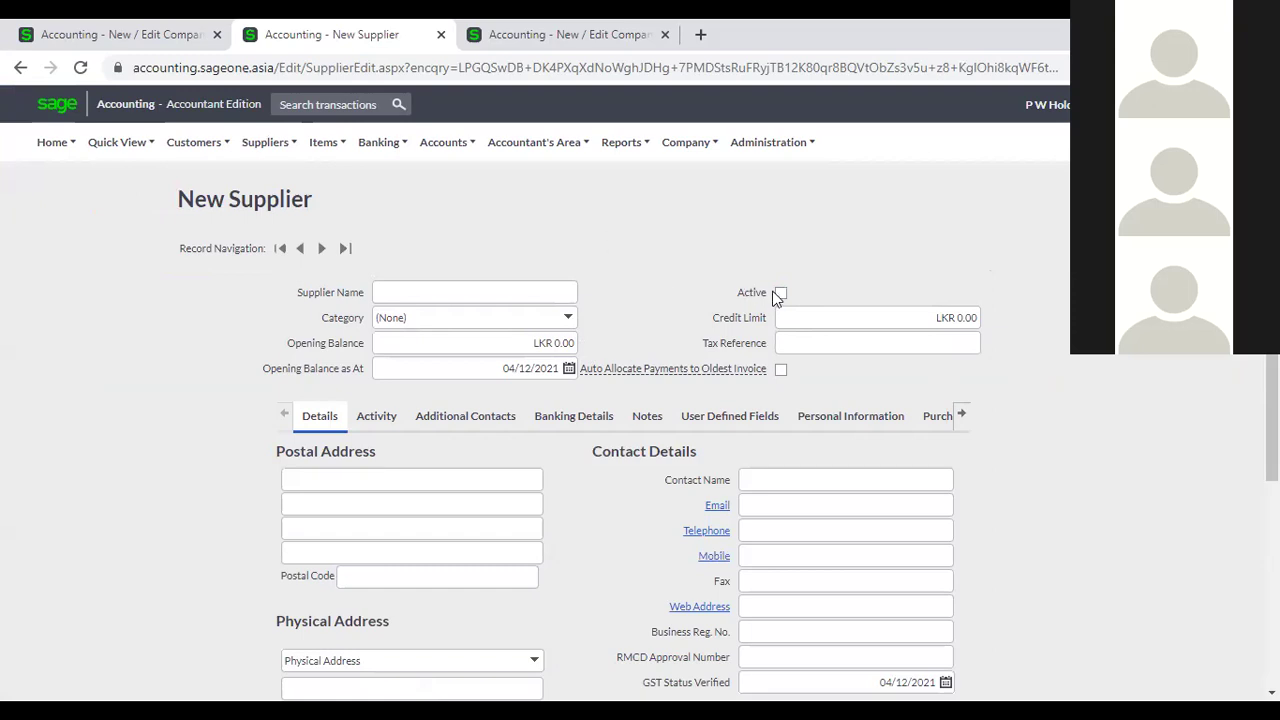
click(78, 27)
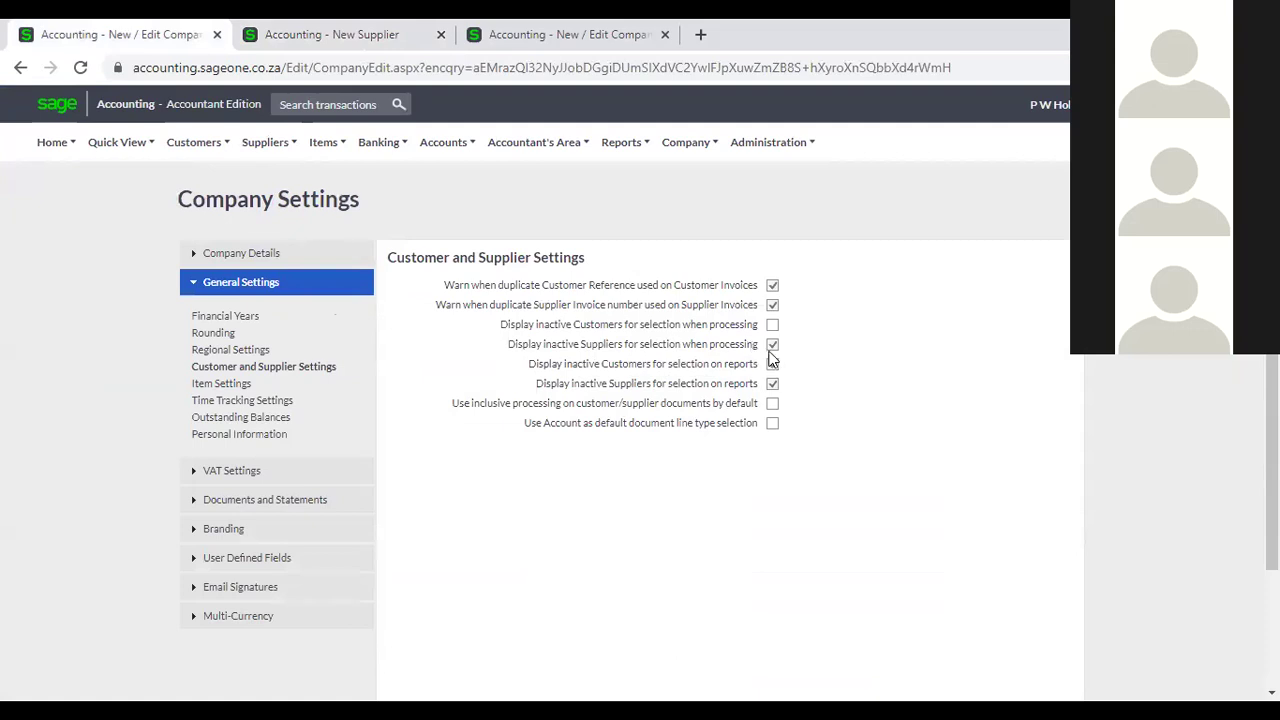
click(772, 345)
In the second tab, go to Suppliers > Transactions > Supplier Invoices.
click(400, 35)
mouse_move(278, 148)
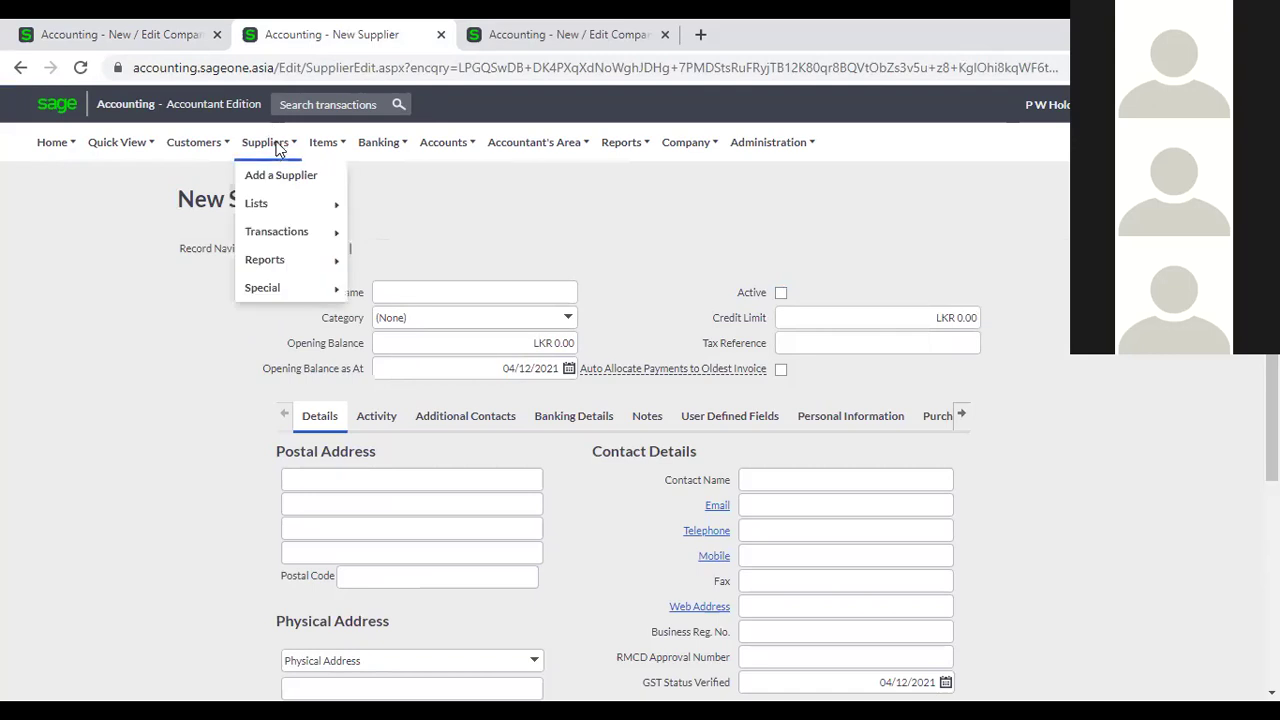
mouse_move(286, 236)
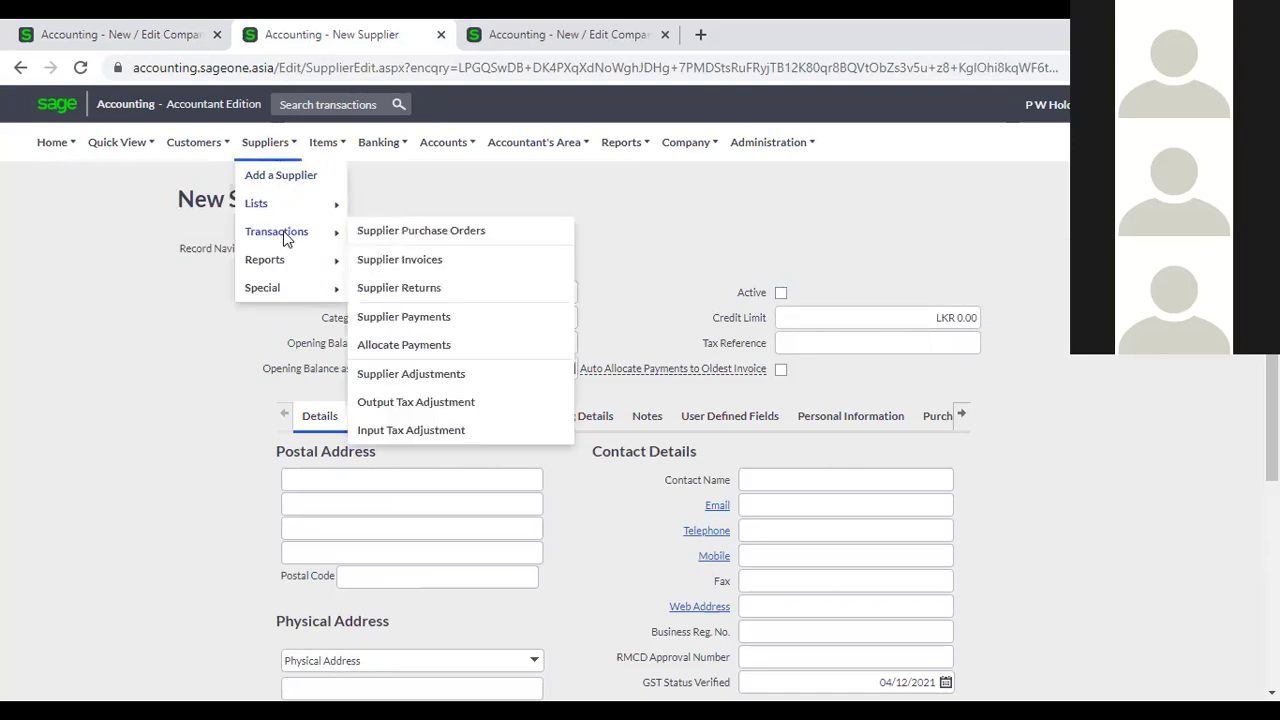
click(410, 205)
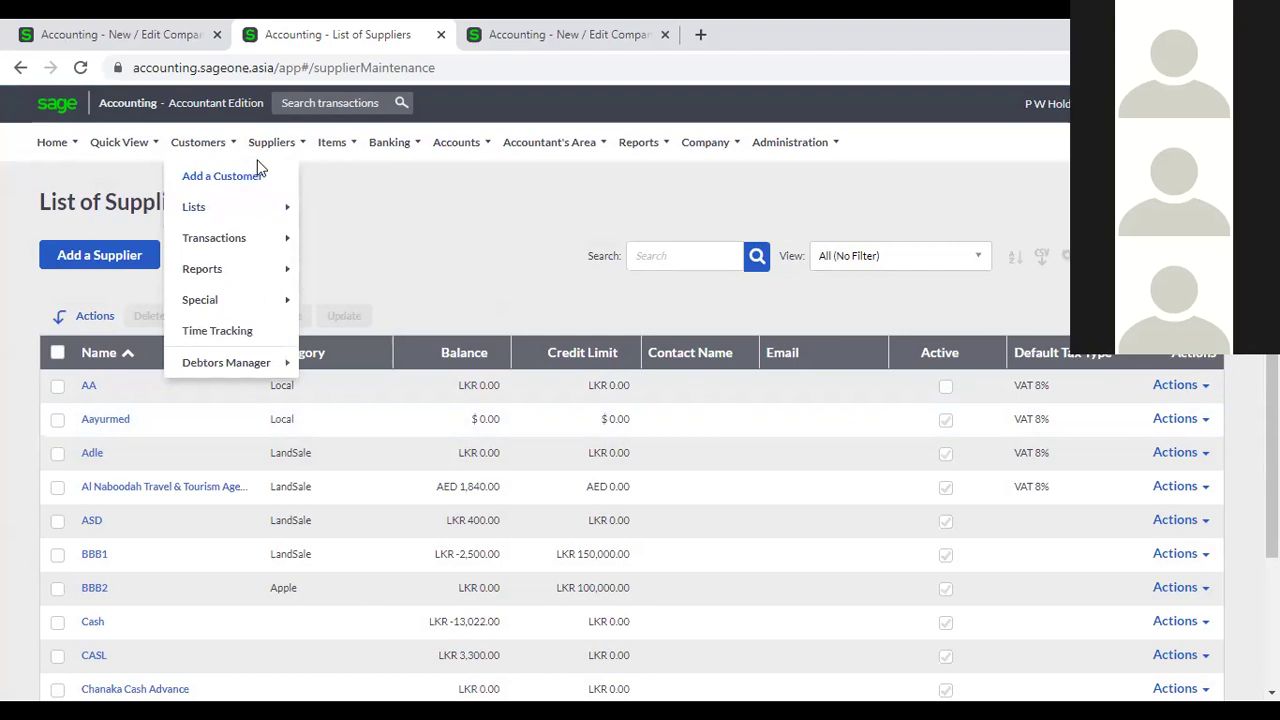
mouse_move(262, 150)
mouse_move(268, 210)
mouse_move(297, 245)
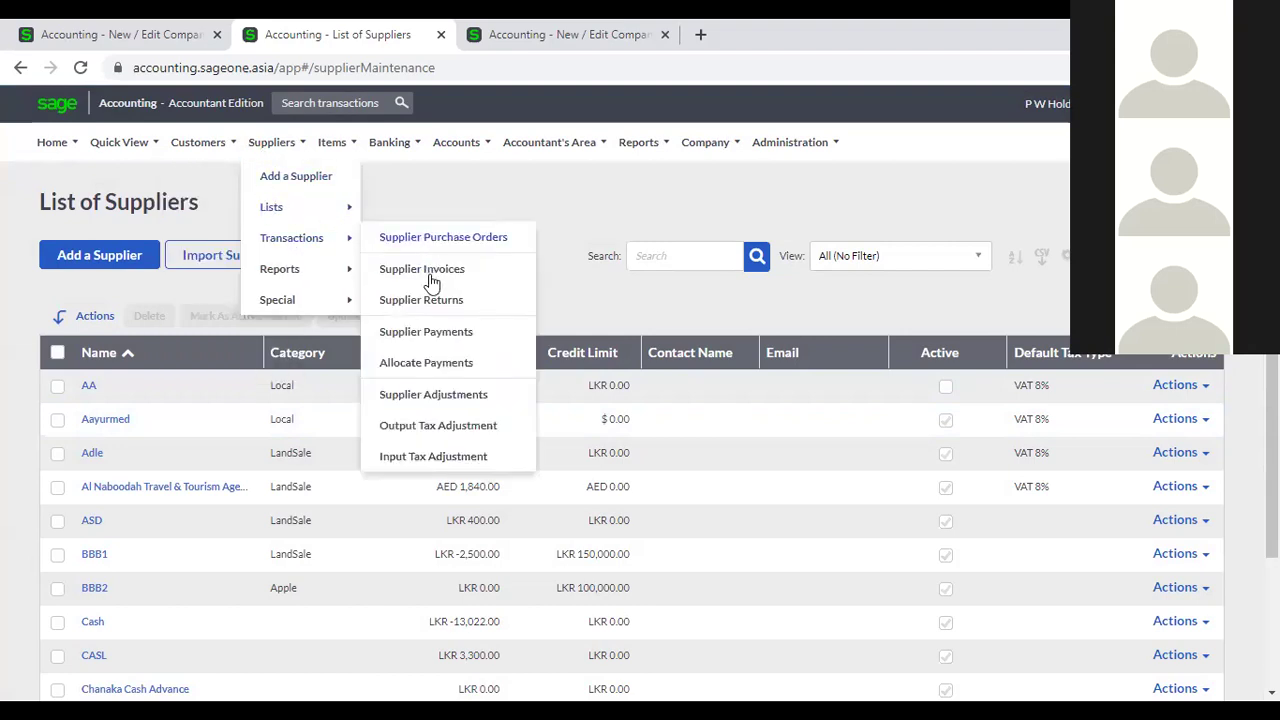
click(431, 275)
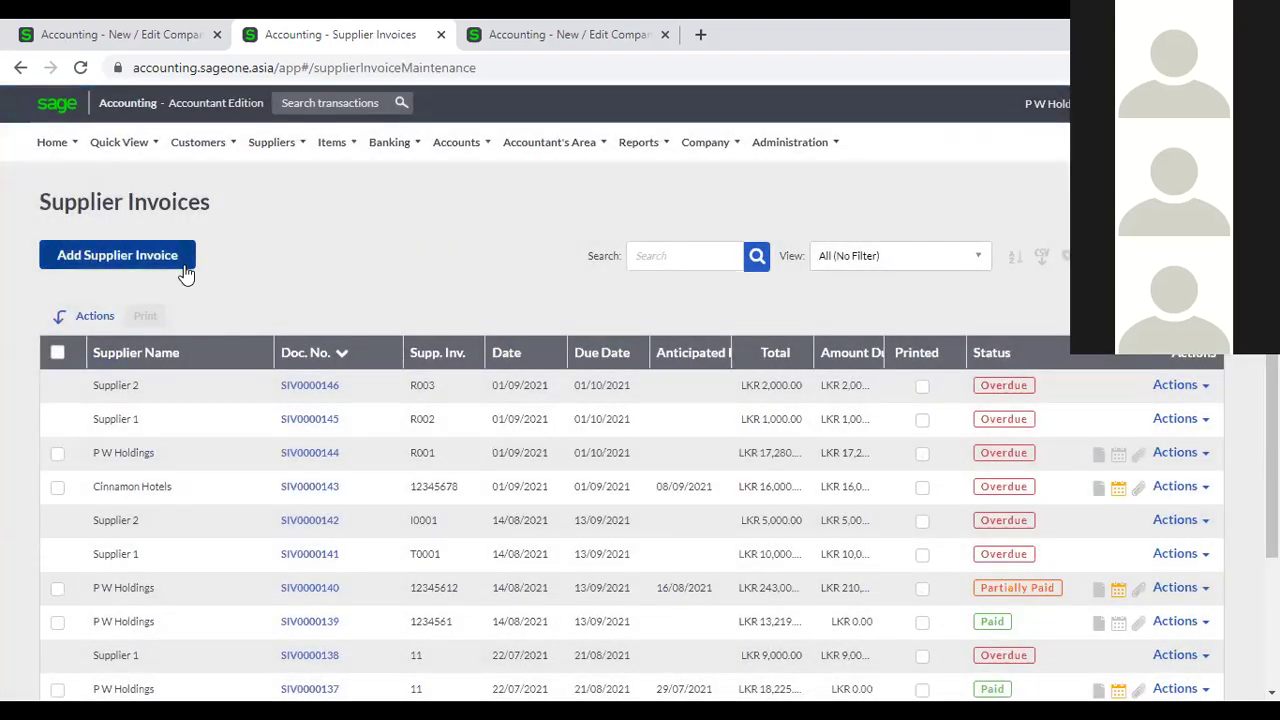
Start a new supplier invoice, confirm inactive AA is absent from the Supplier list, then return to Company Settings.
click(186, 262)
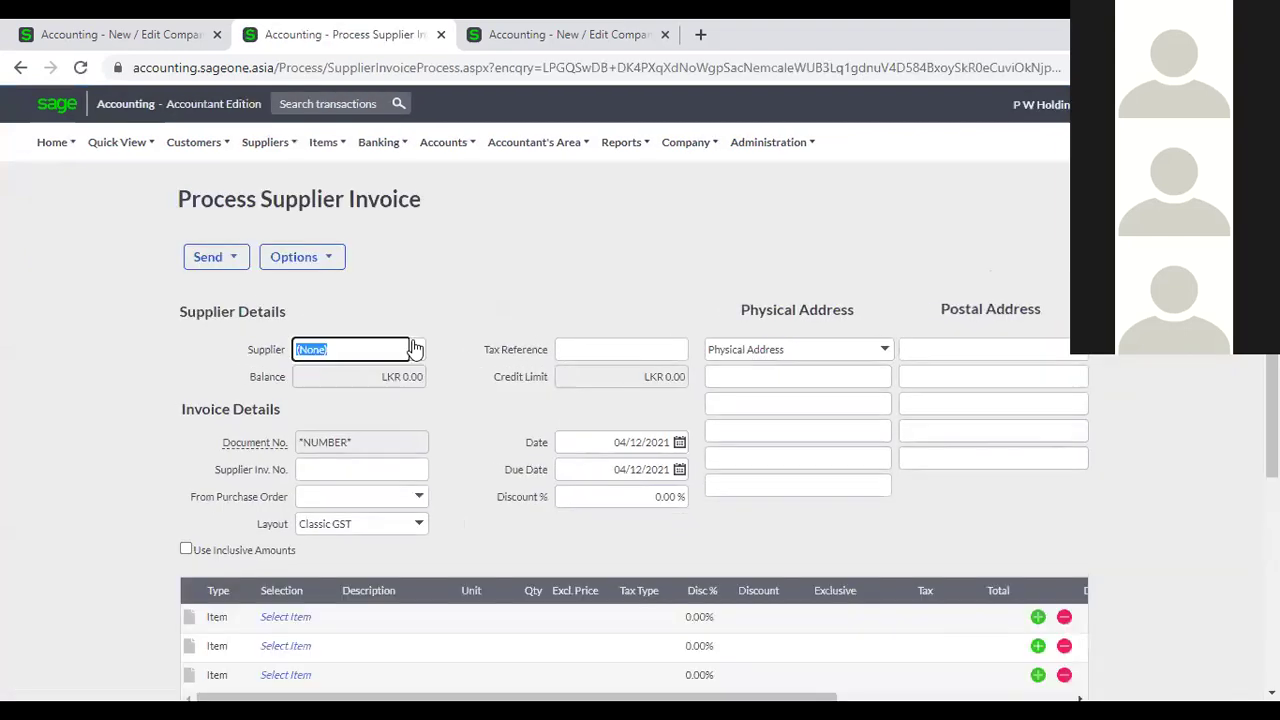
click(417, 349)
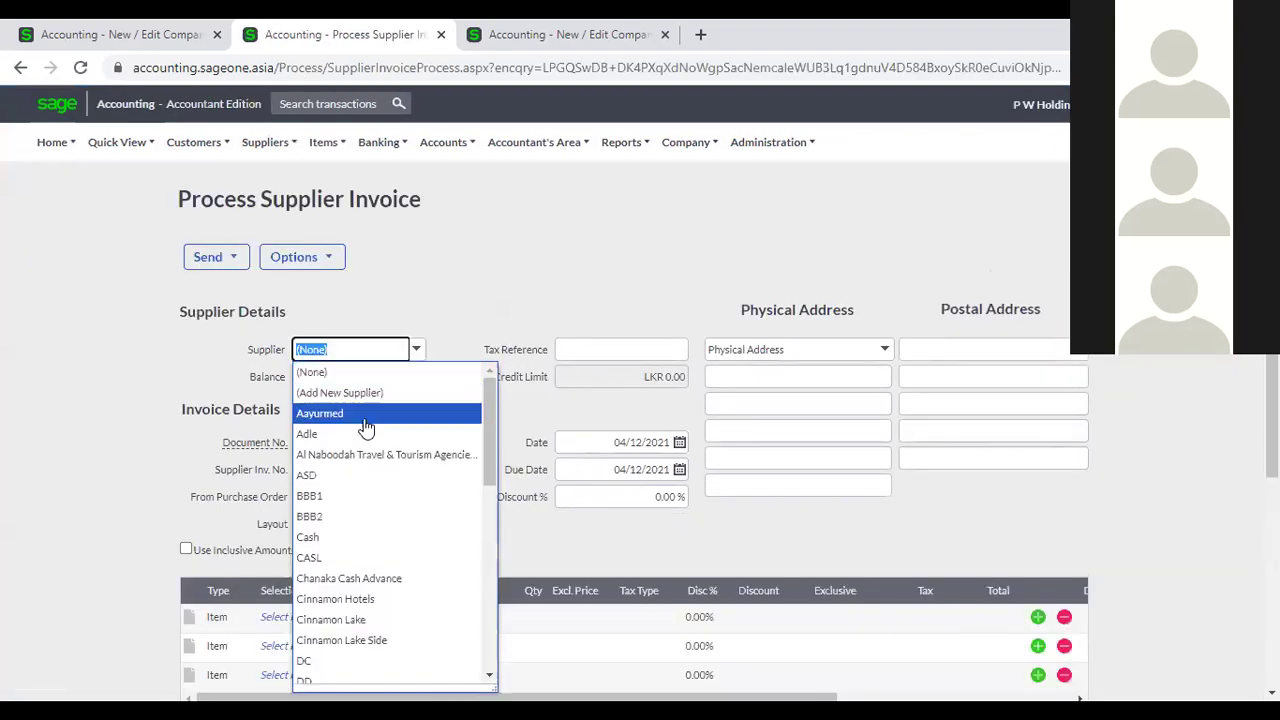
click(444, 307)
click(178, 36)
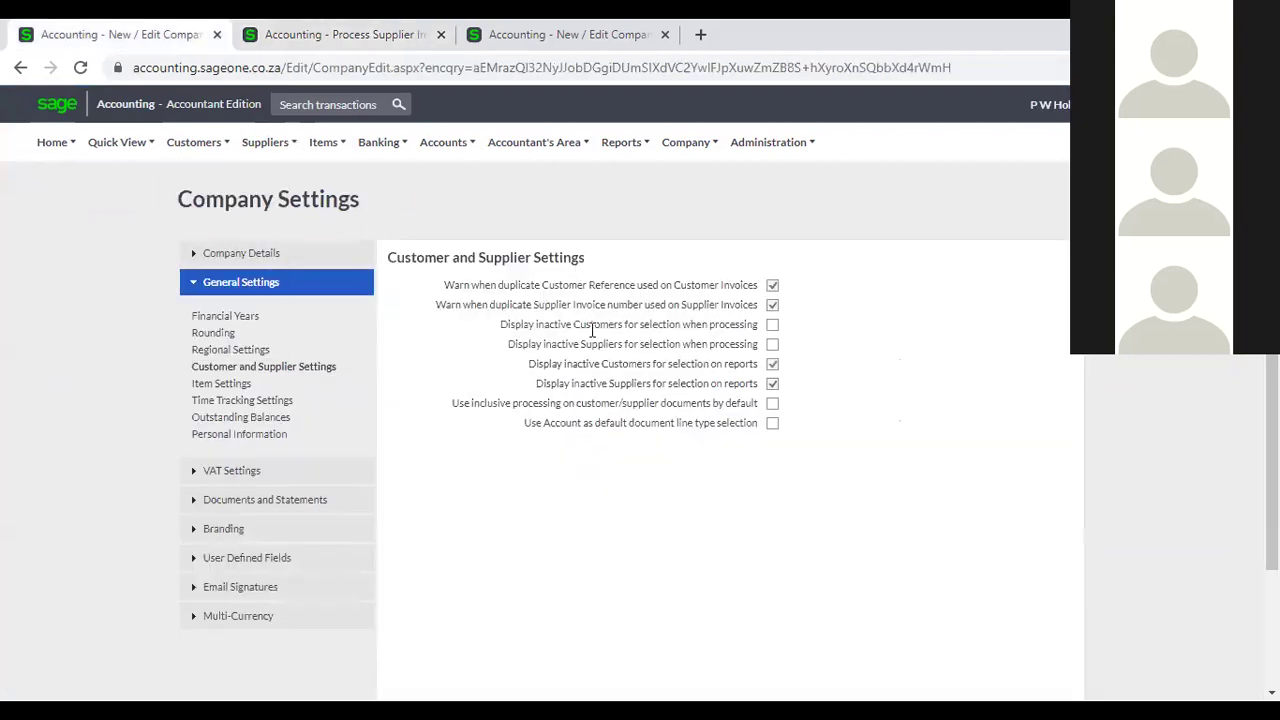
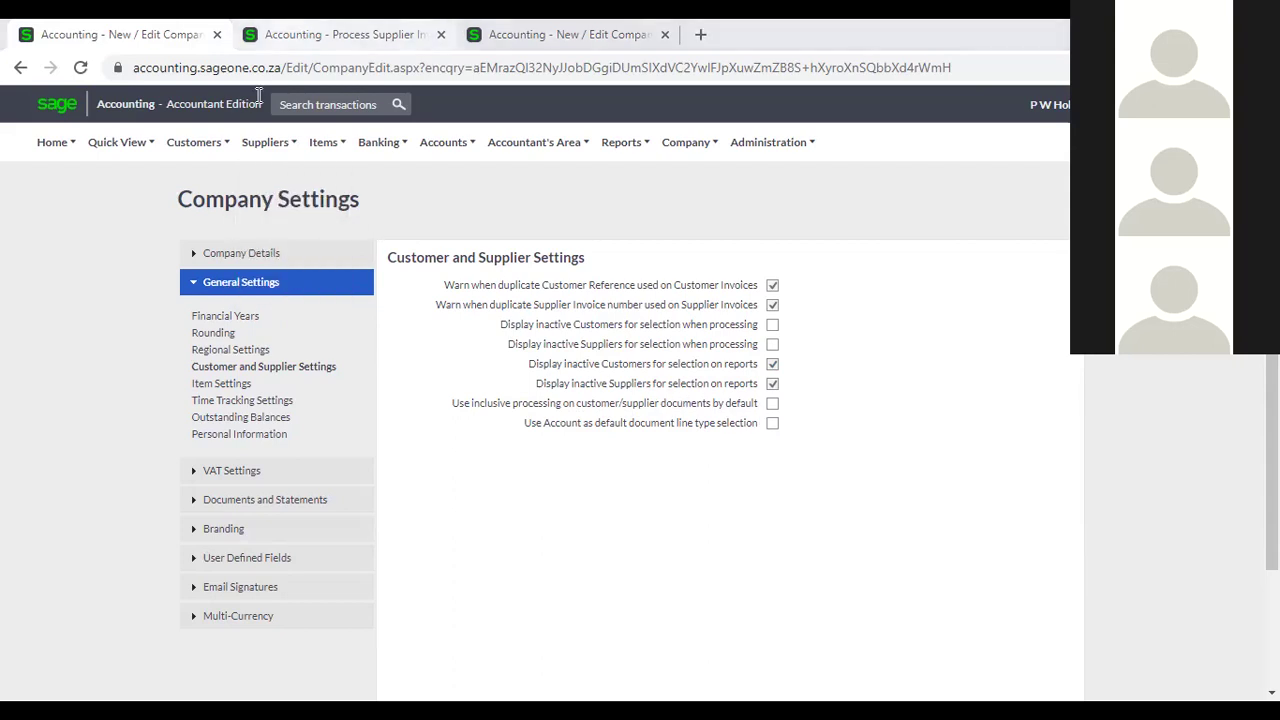
Tick Use Inclusive Amounts on the new supplier invoice so its price column reads Incl. Price.
key(ctrl+Tab)
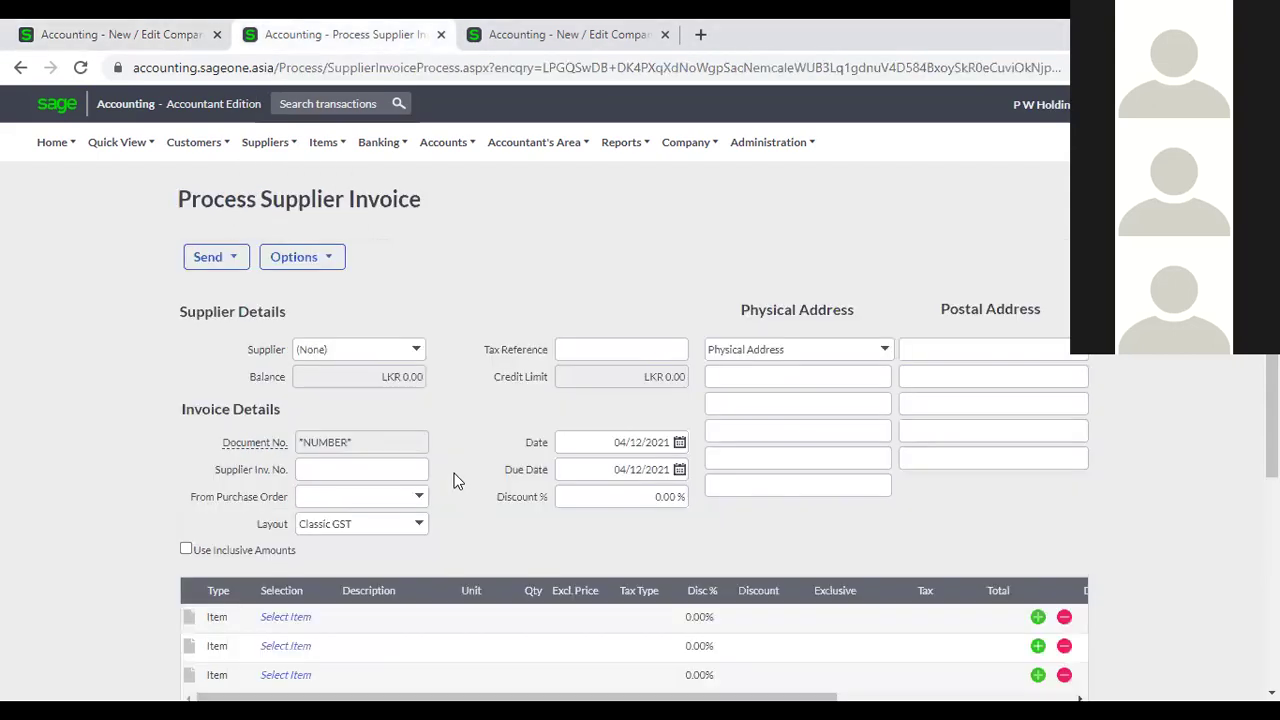
scroll(451, 480, down, 2)
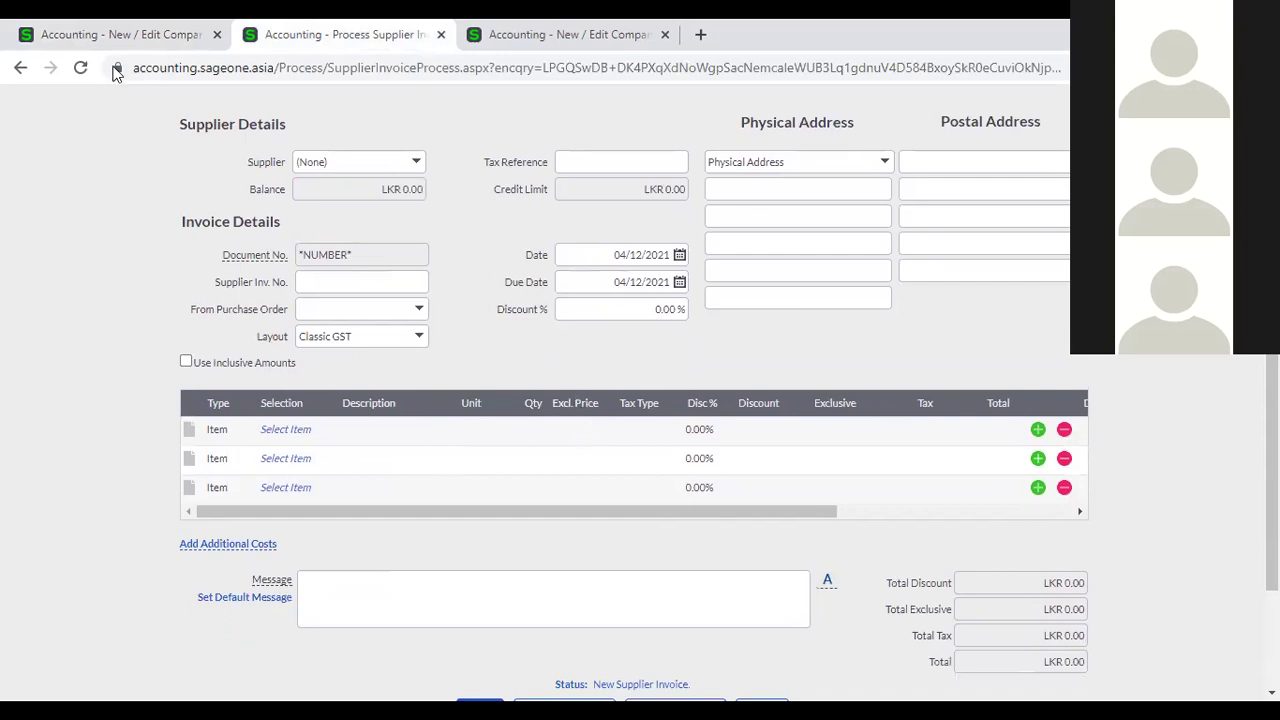
click(114, 34)
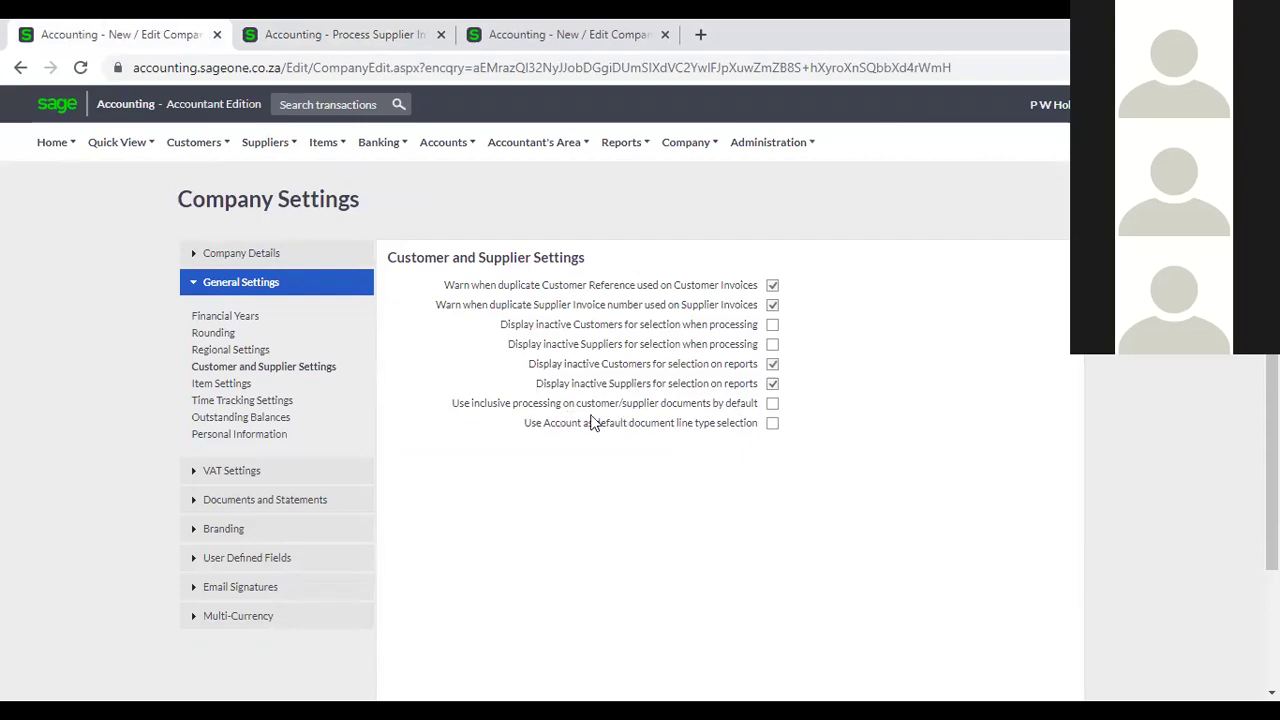
click(377, 46)
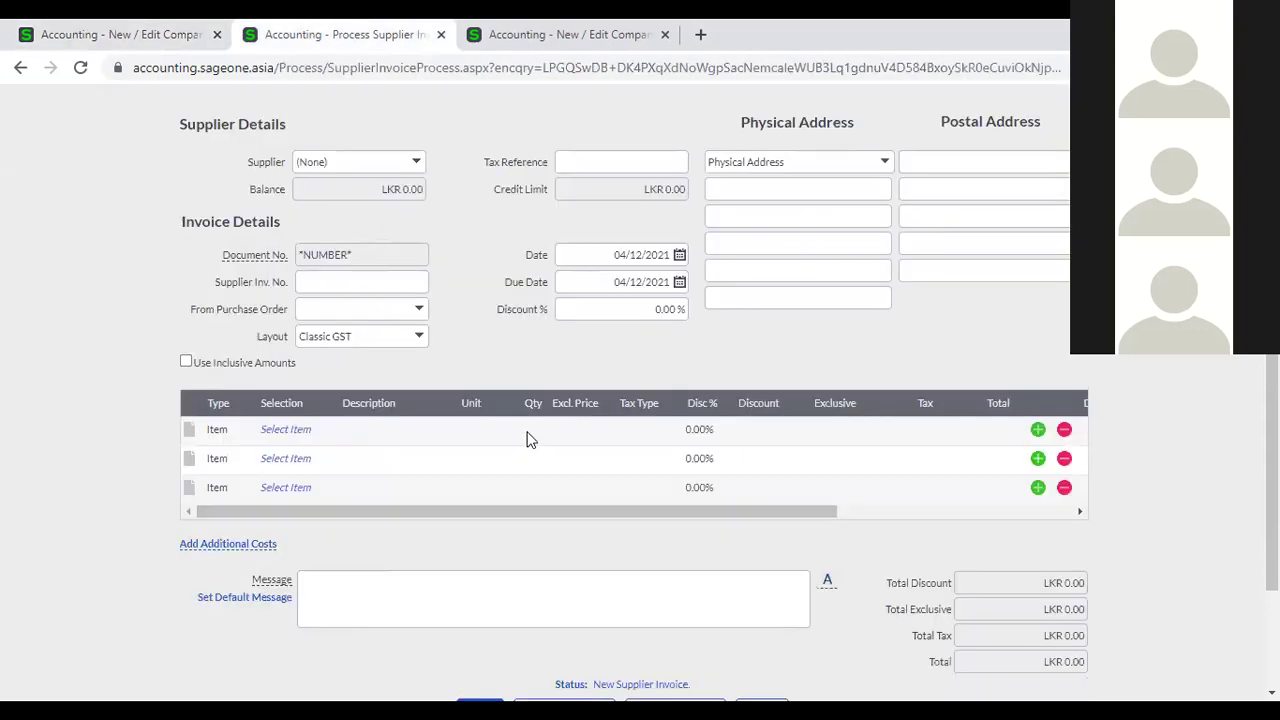
click(185, 362)
click(185, 362)
click(186, 362)
click(105, 40)
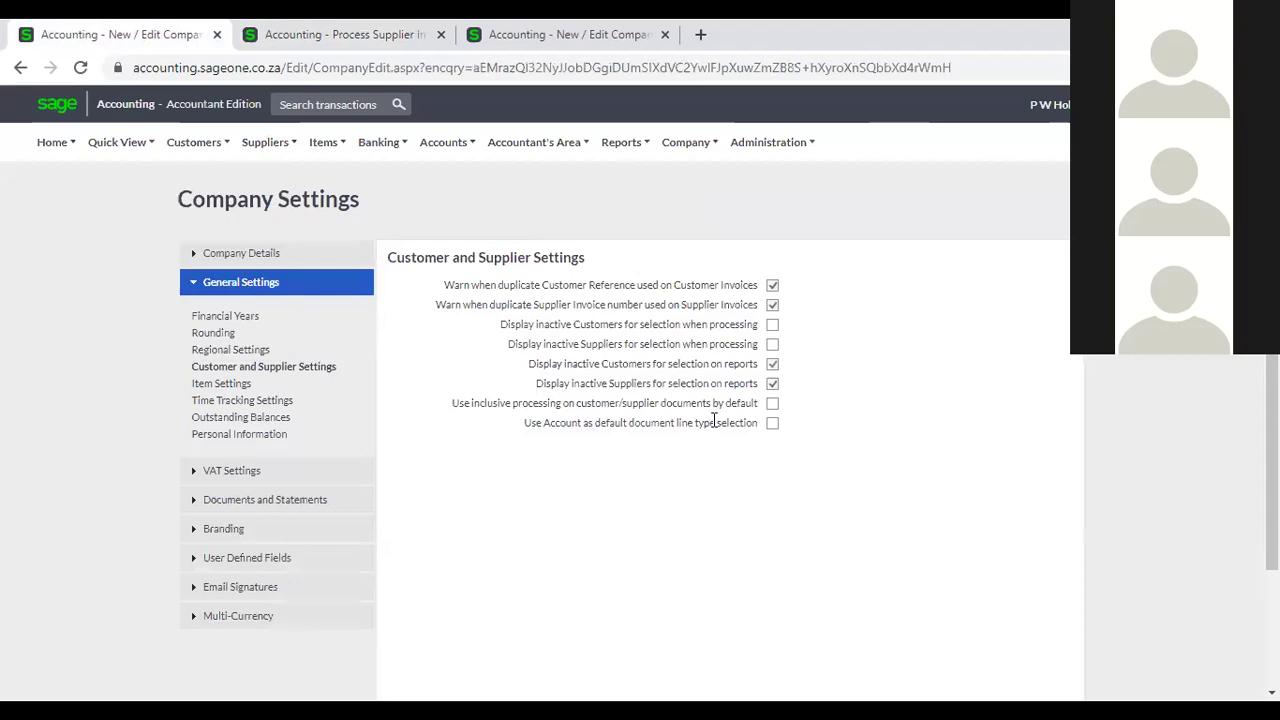
click(236, 36)
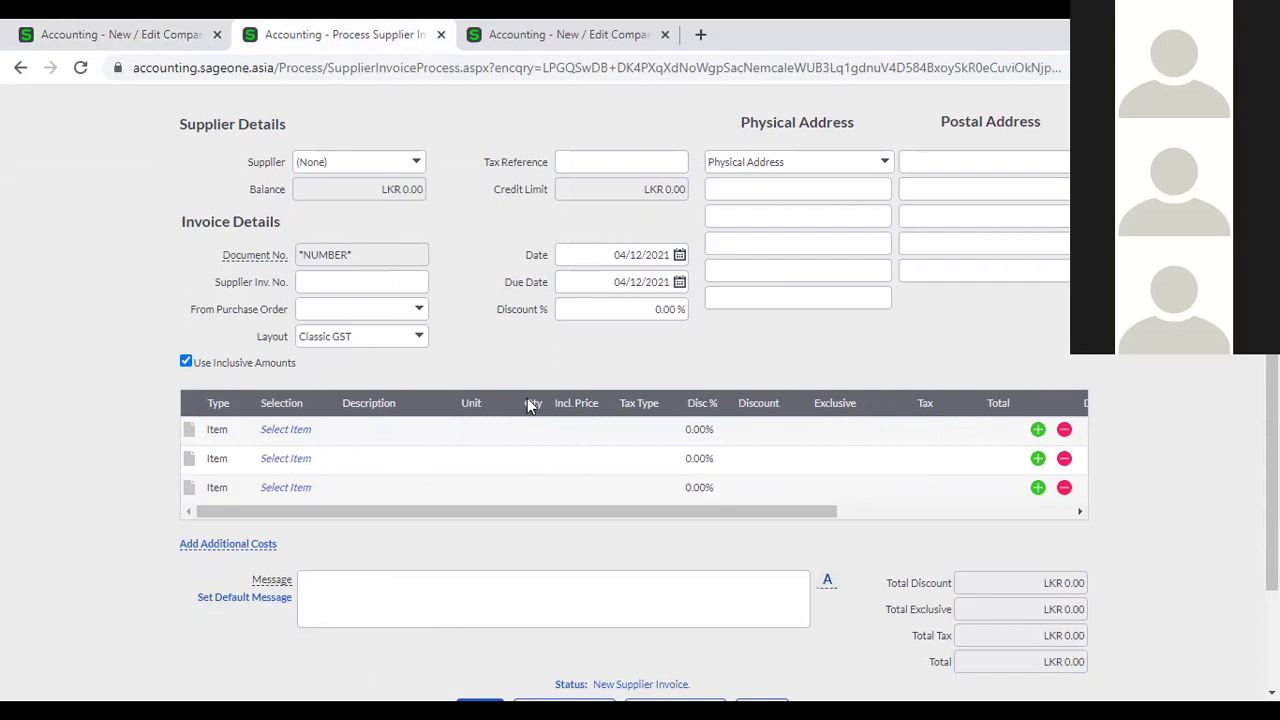
click(186, 362)
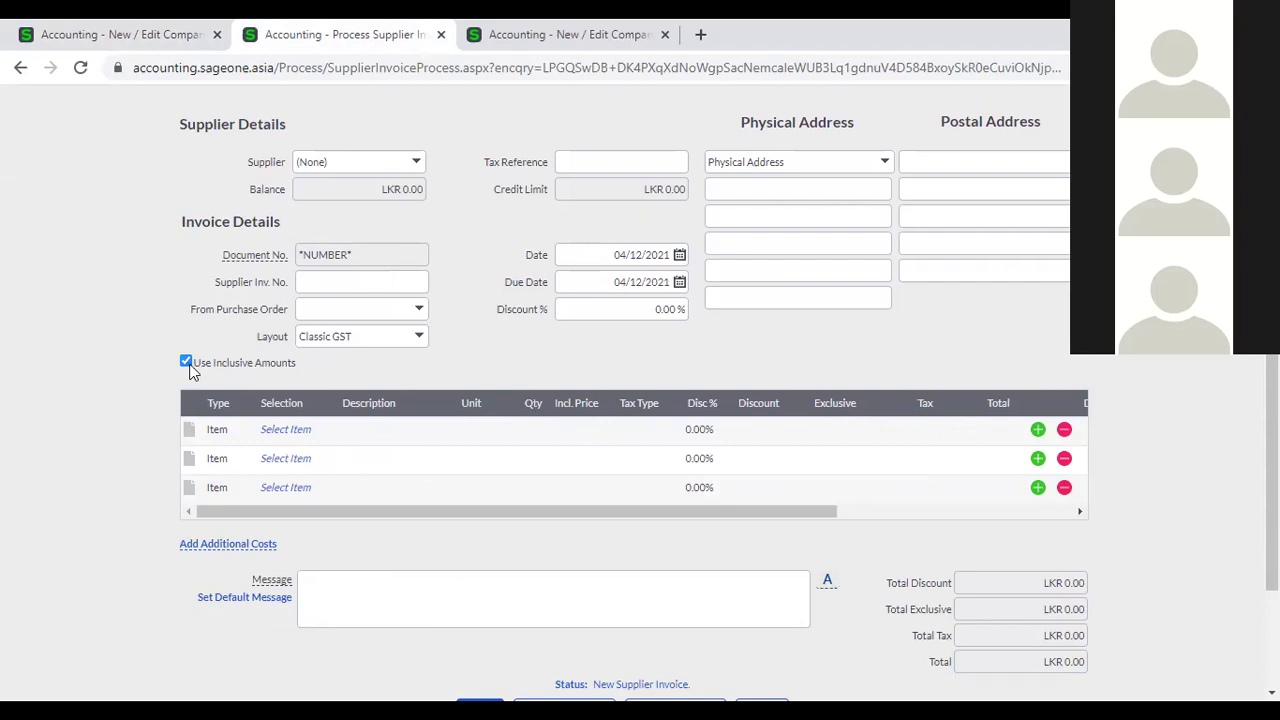
click(288, 429)
click(327, 431)
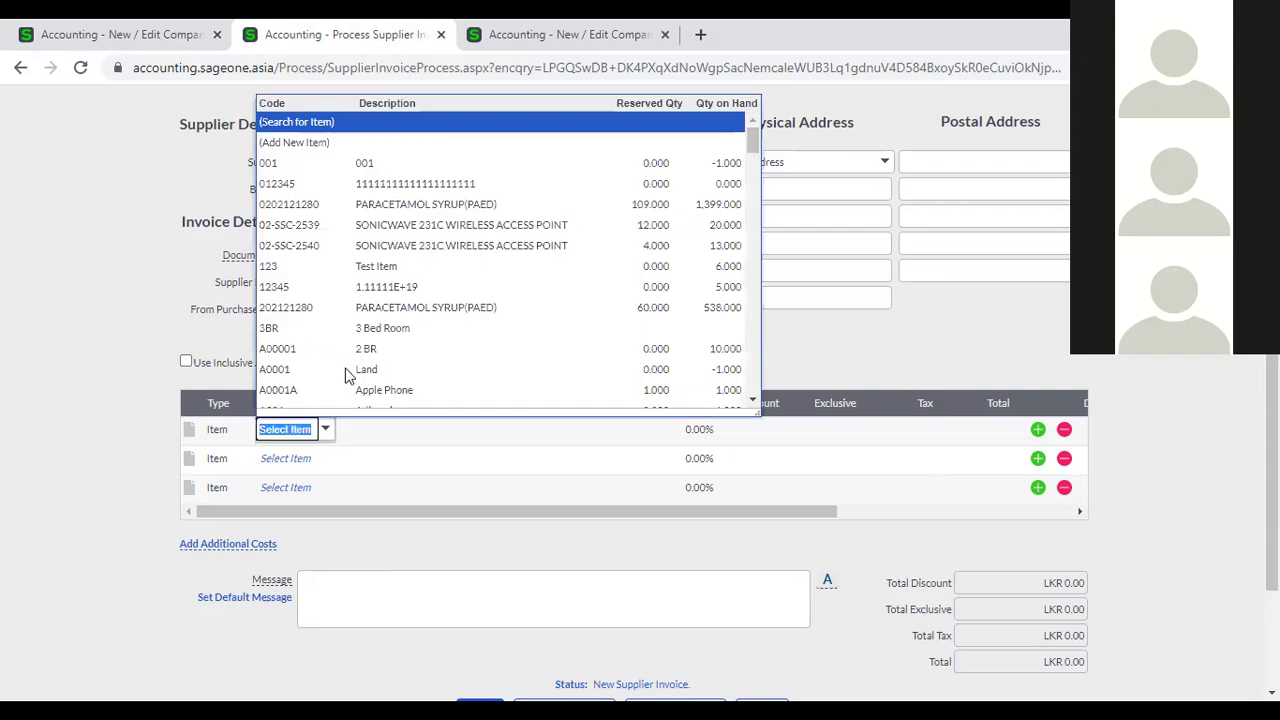
click(375, 204)
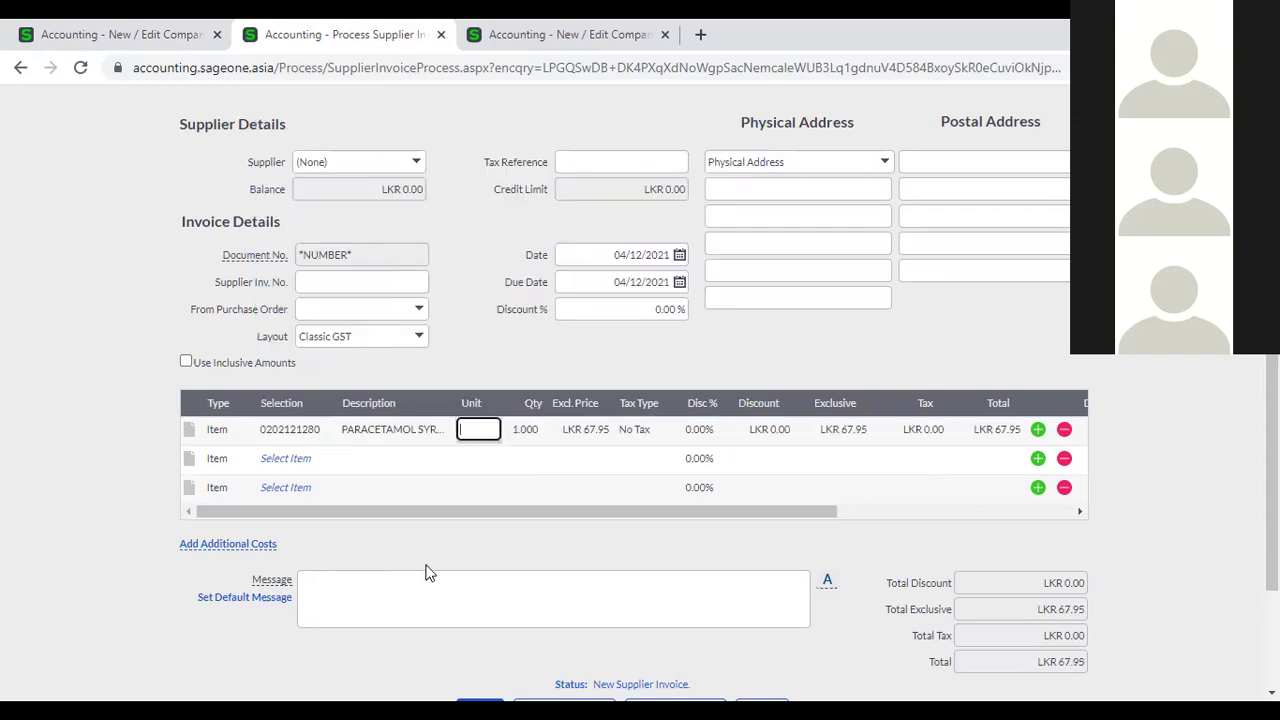
key(Tab)
key(Tab)
text(100)
key(Tab)
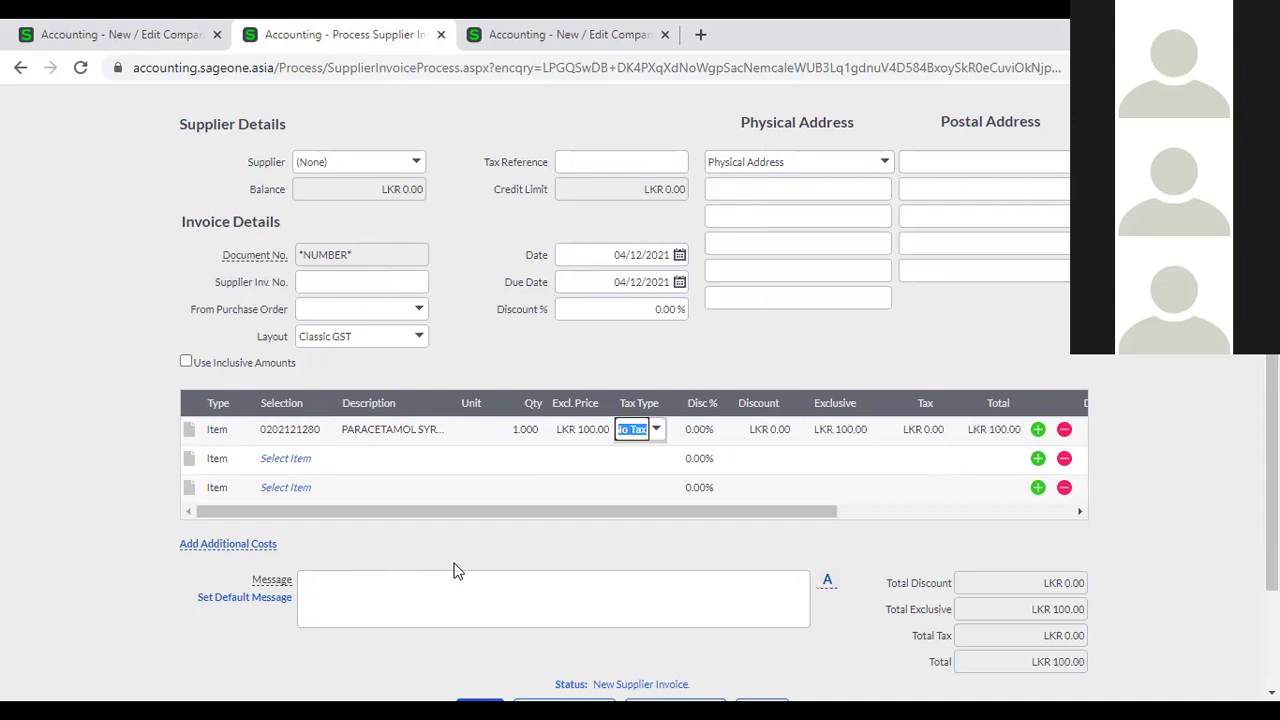
click(660, 429)
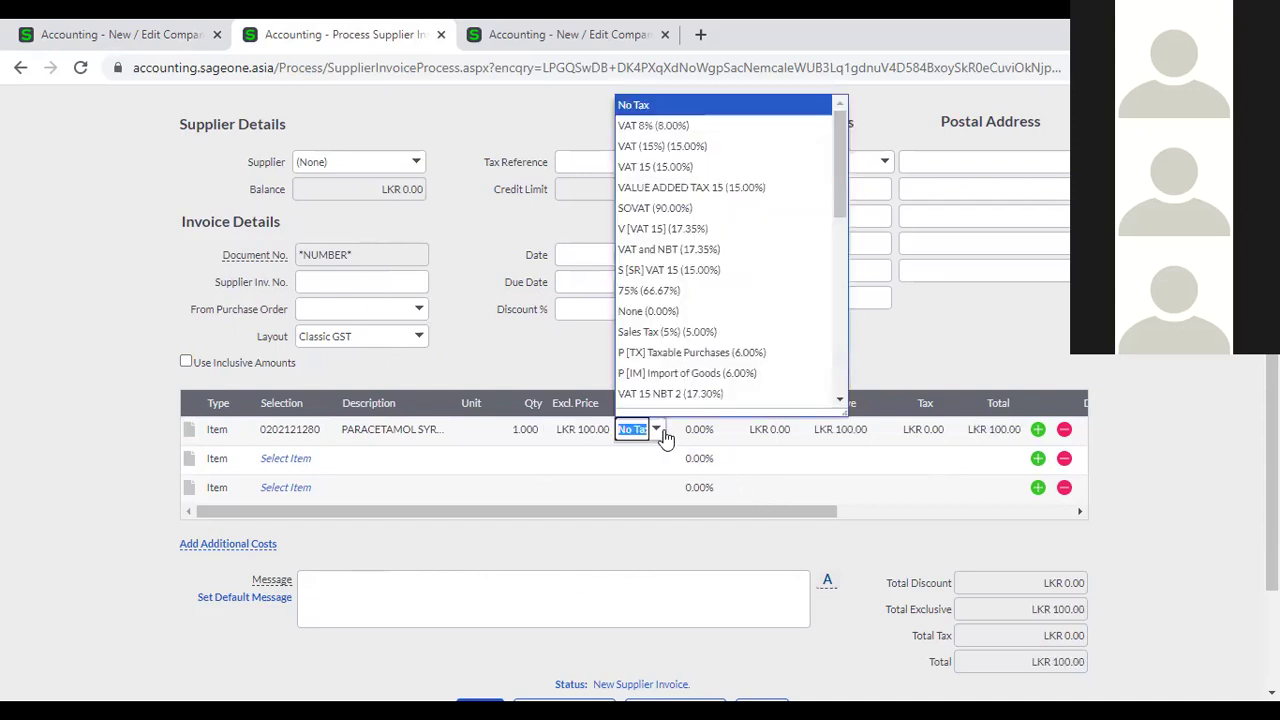
click(715, 125)
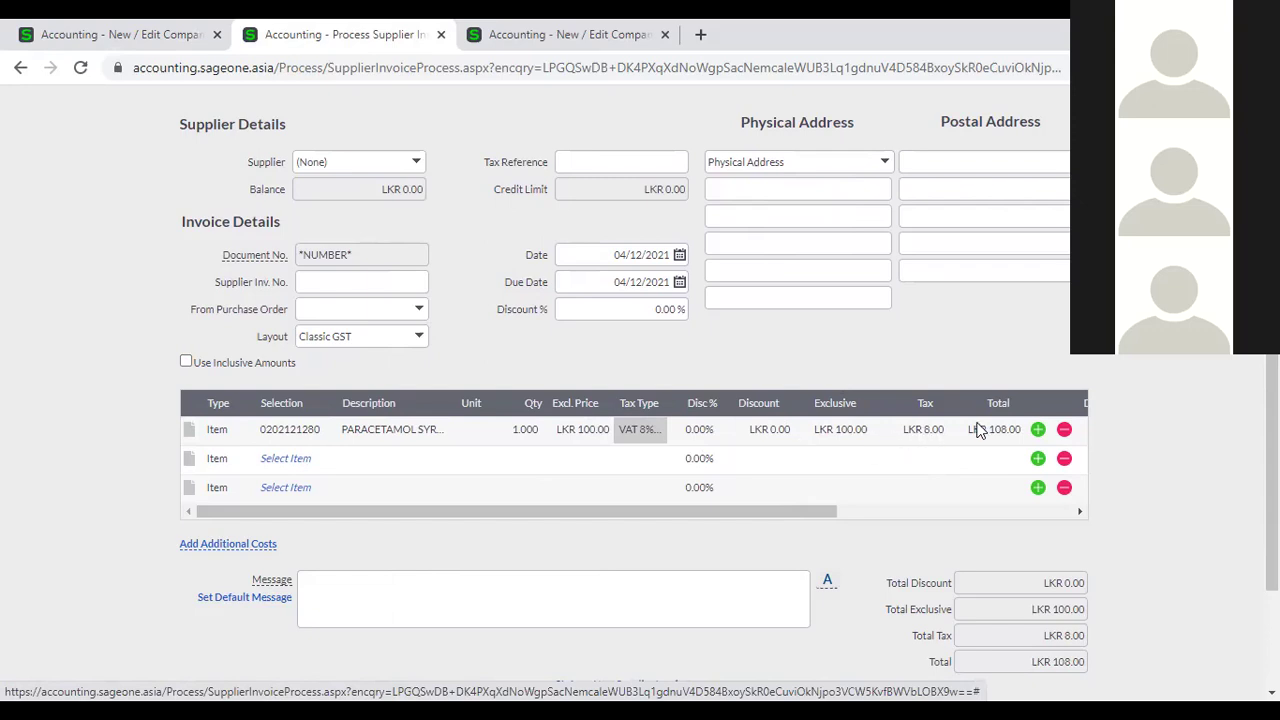
Compare inclusive and exclusive line prices, leave it exclusive, then open the second line's Type list.
click(186, 364)
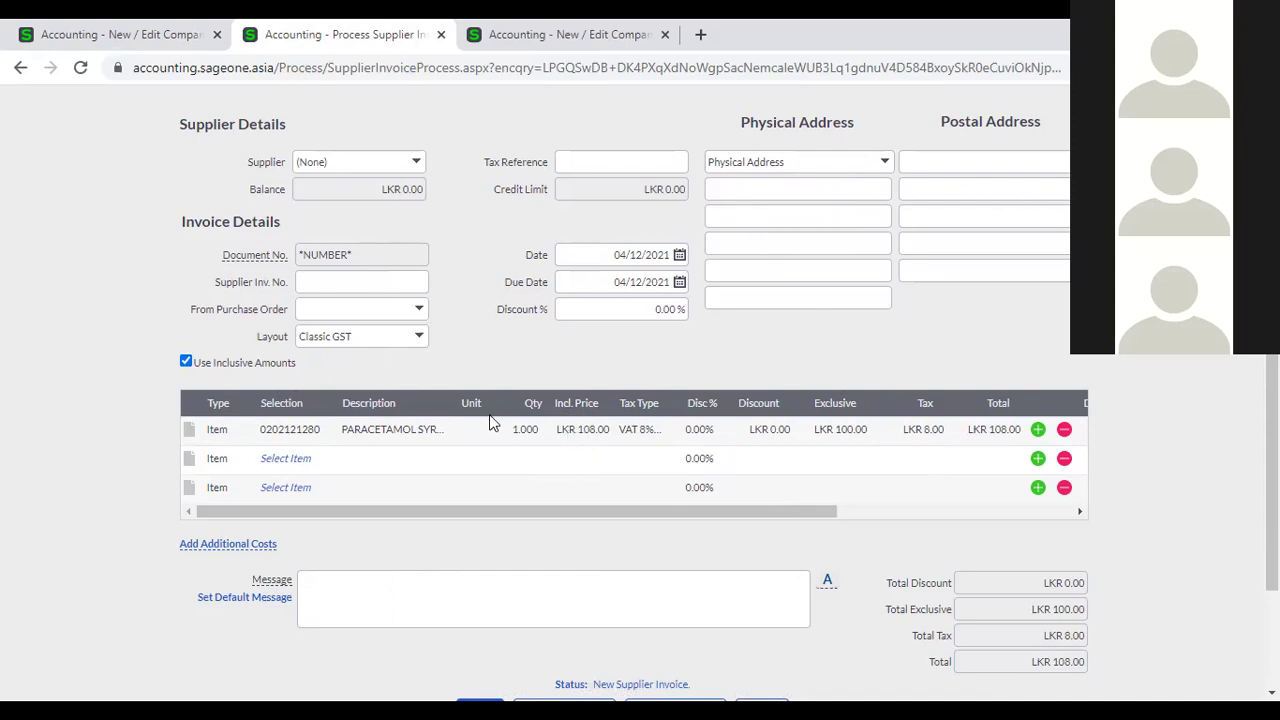
click(187, 364)
click(177, 32)
mouse_move(217, 166)
mouse_move(249, 203)
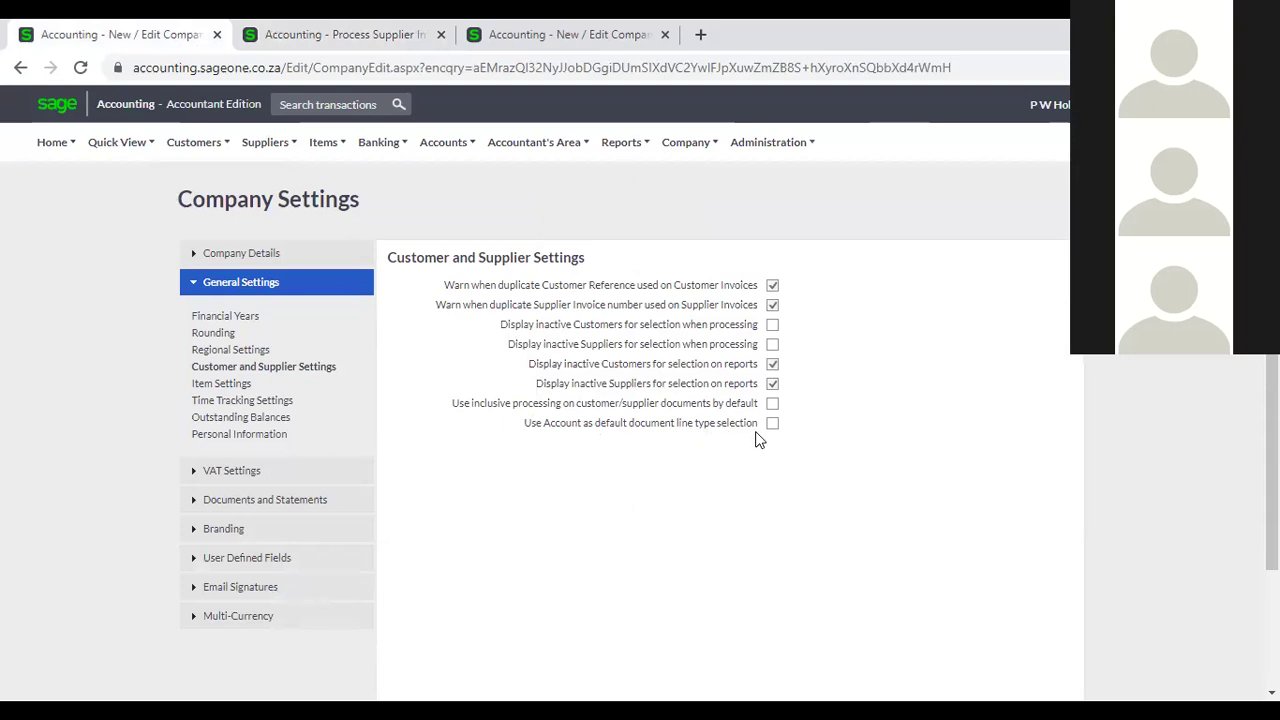
click(340, 34)
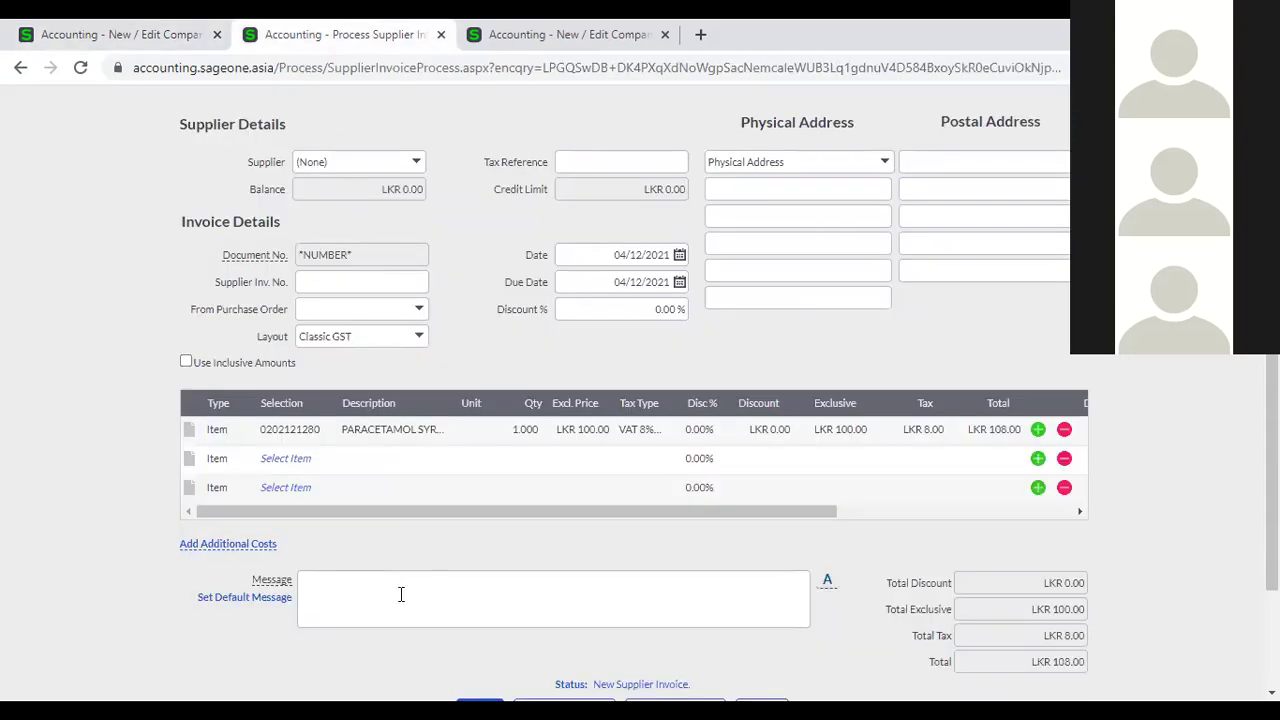
click(220, 458)
click(243, 458)
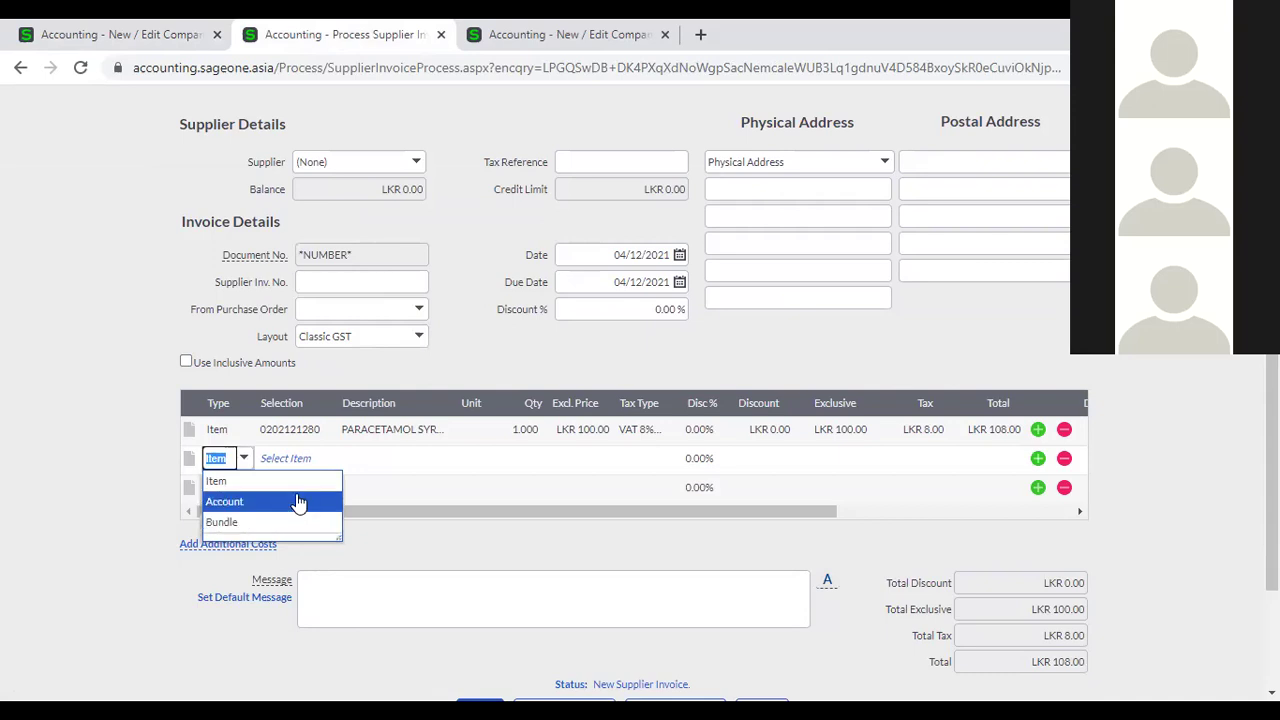
Make the second invoice line an Account line.
click(298, 502)
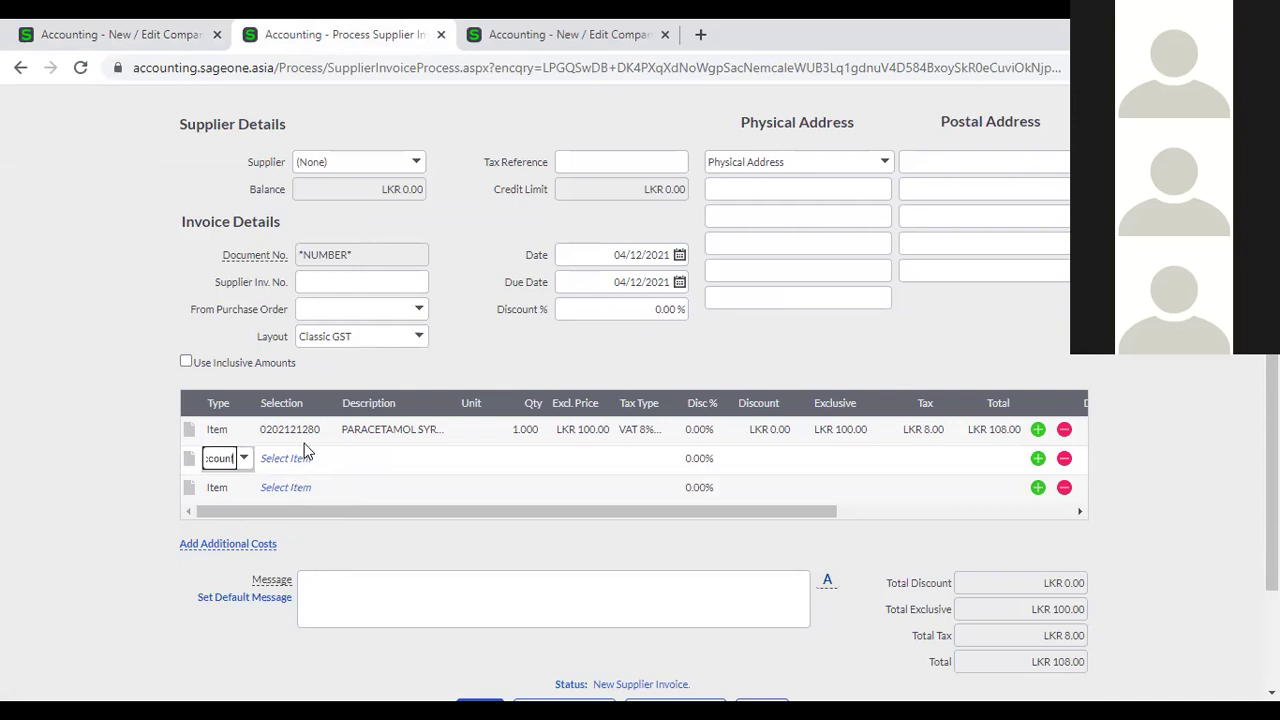
click(80, 36)
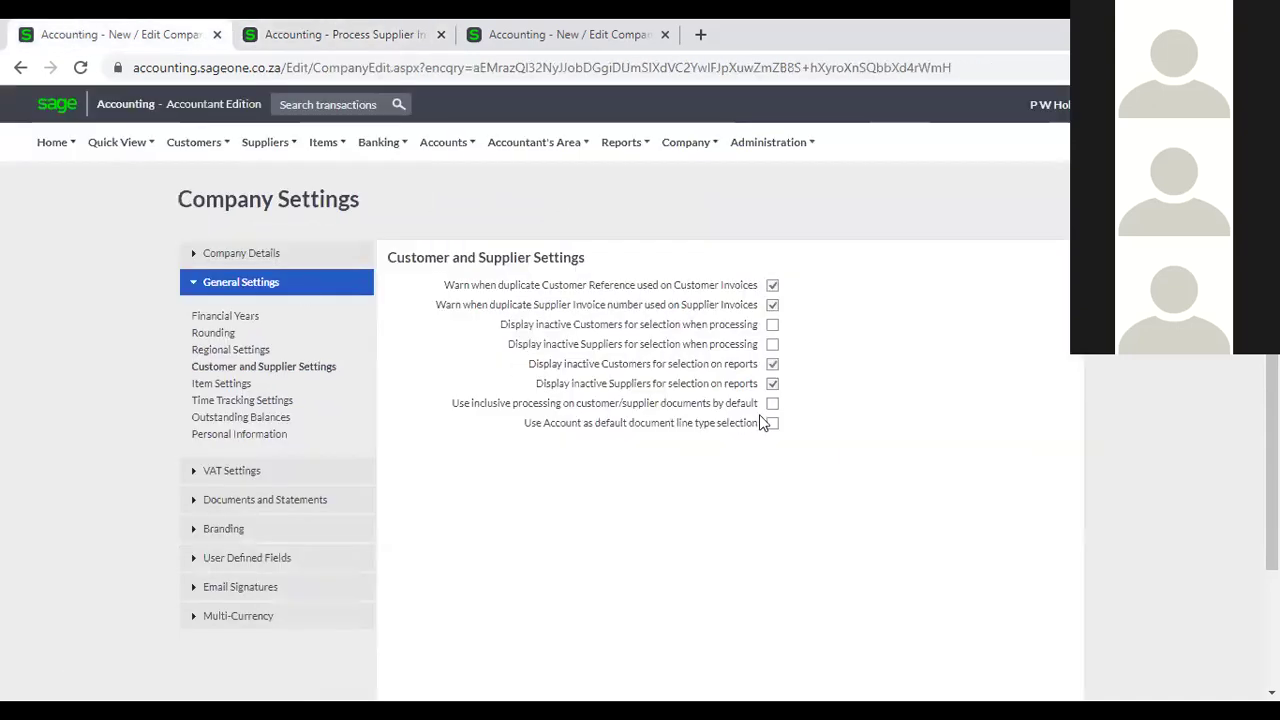
click(246, 40)
click(287, 462)
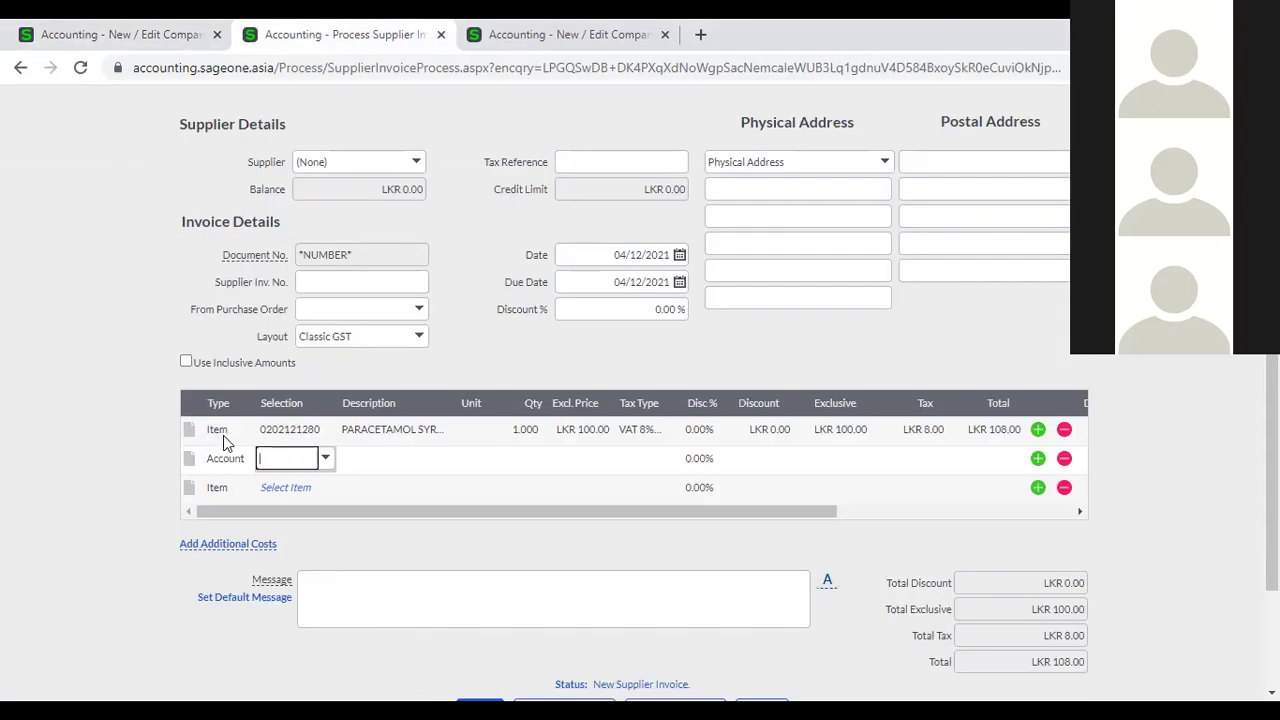
Browse the stock item and account lists without choosing, then return to Company Settings.
click(305, 431)
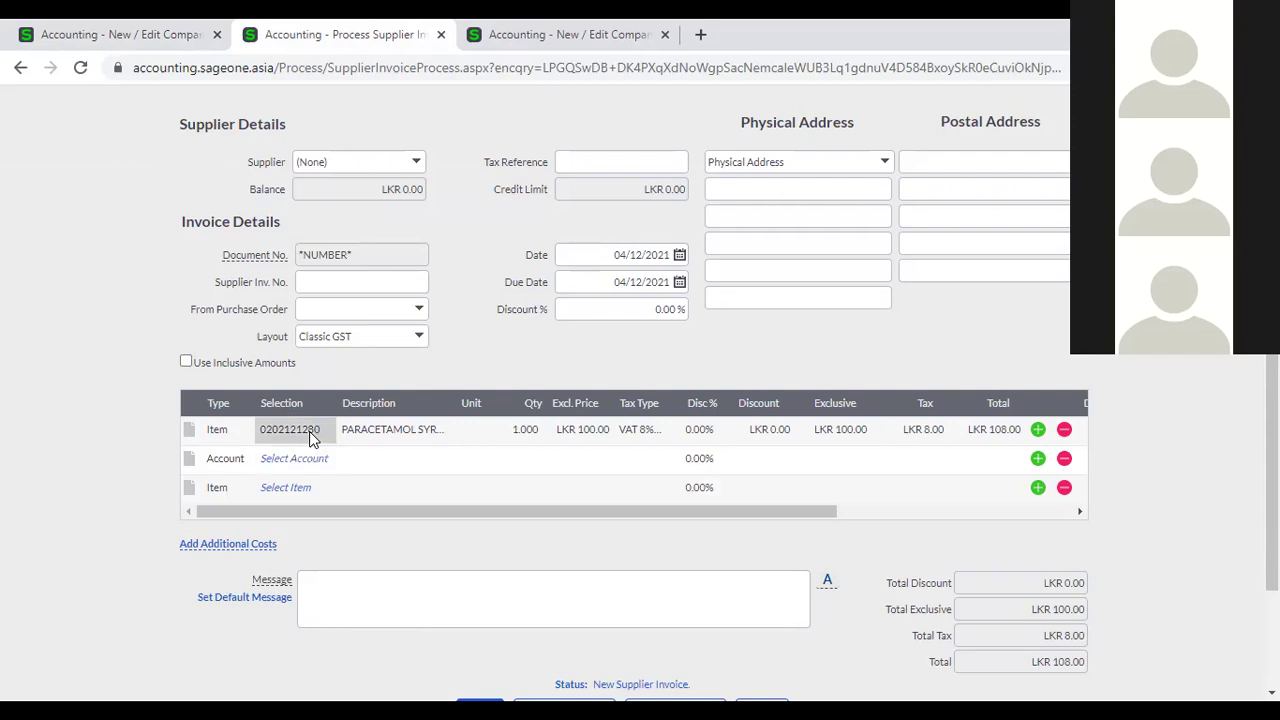
click(327, 434)
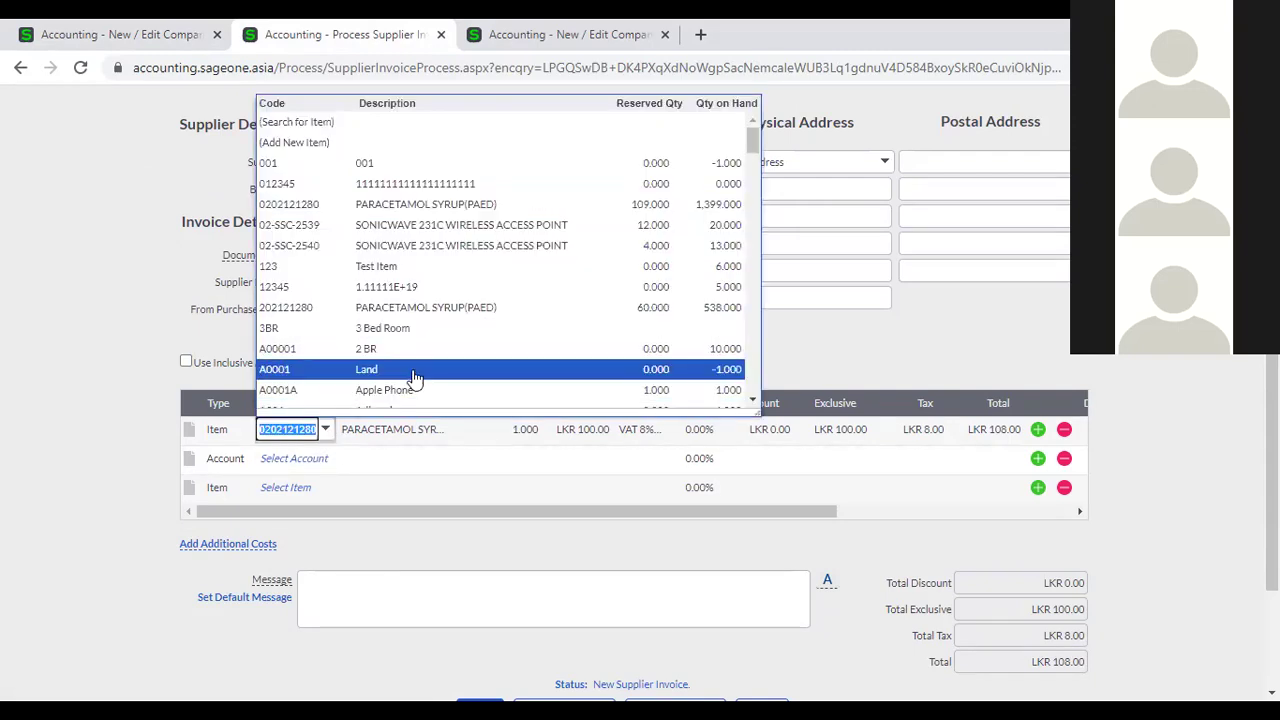
click(236, 463)
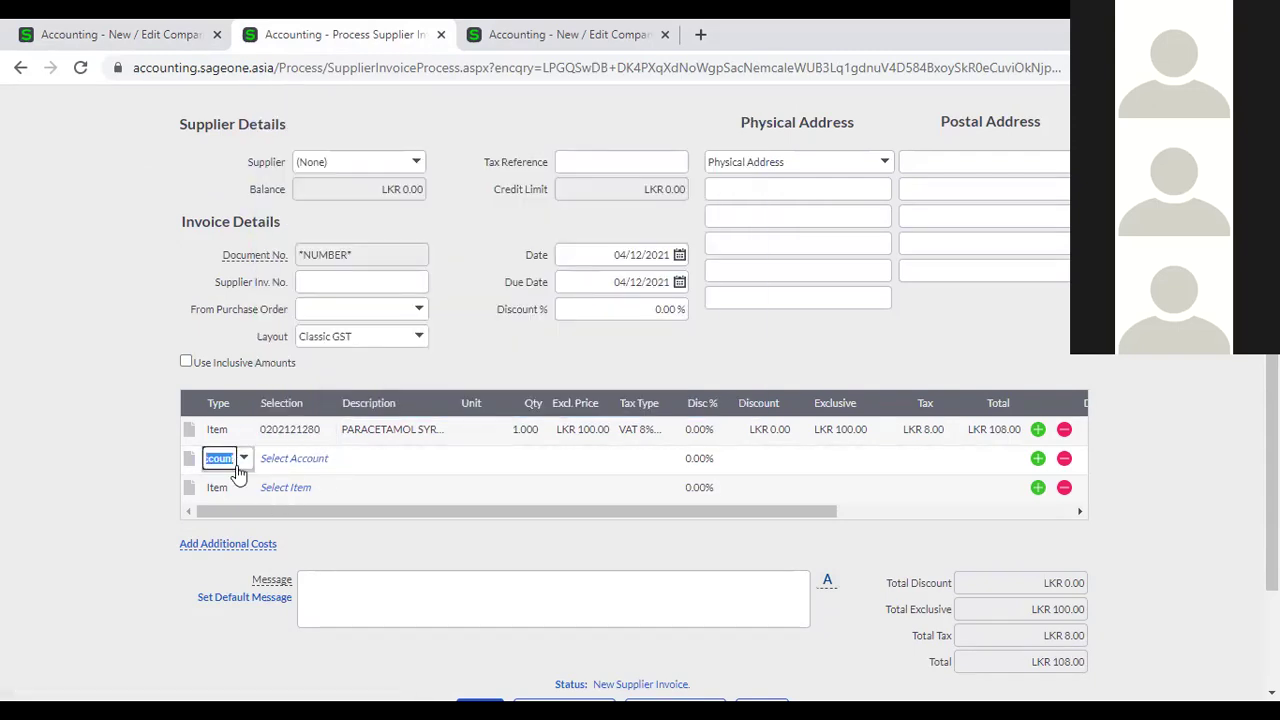
click(322, 460)
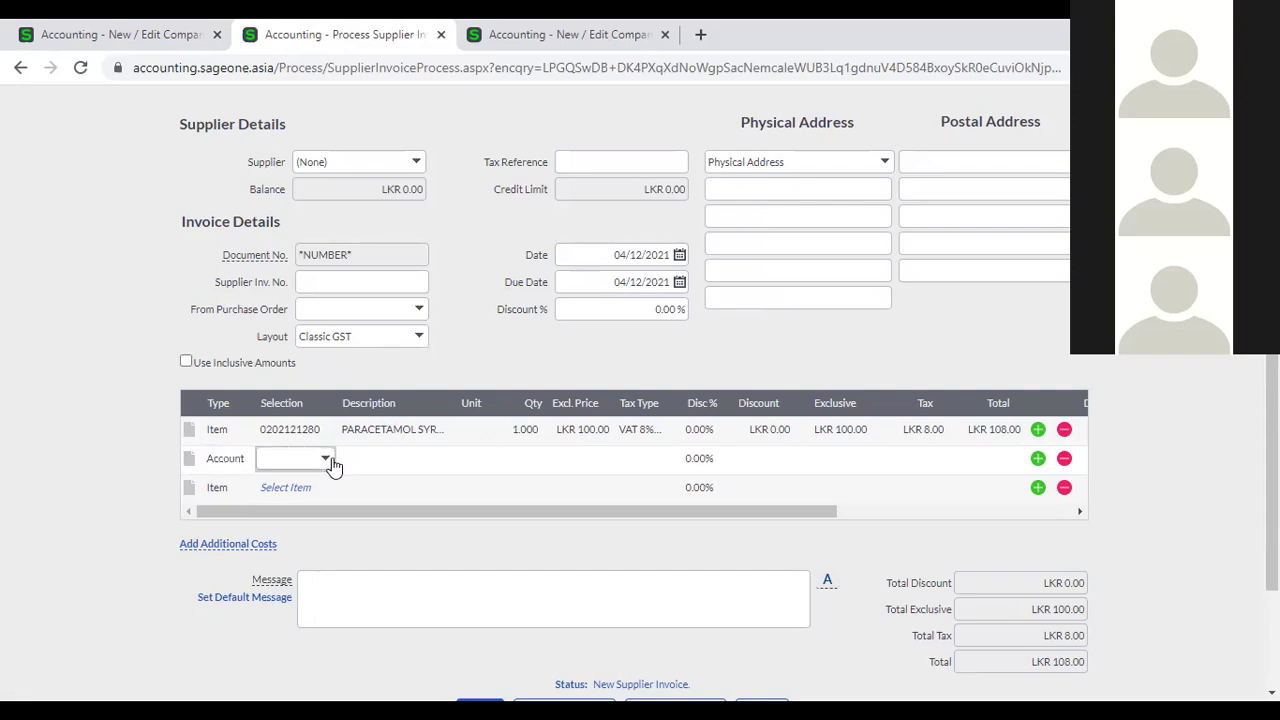
click(326, 460)
scroll(357, 300, down, 5)
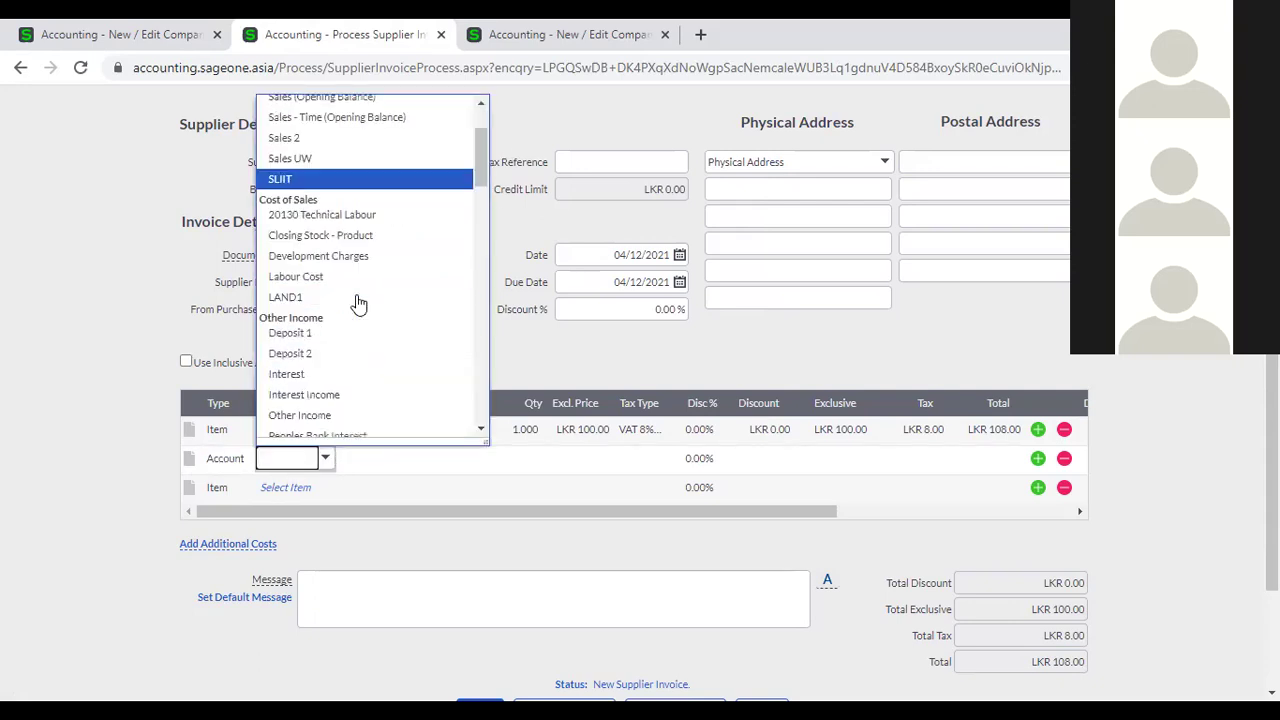
click(147, 404)
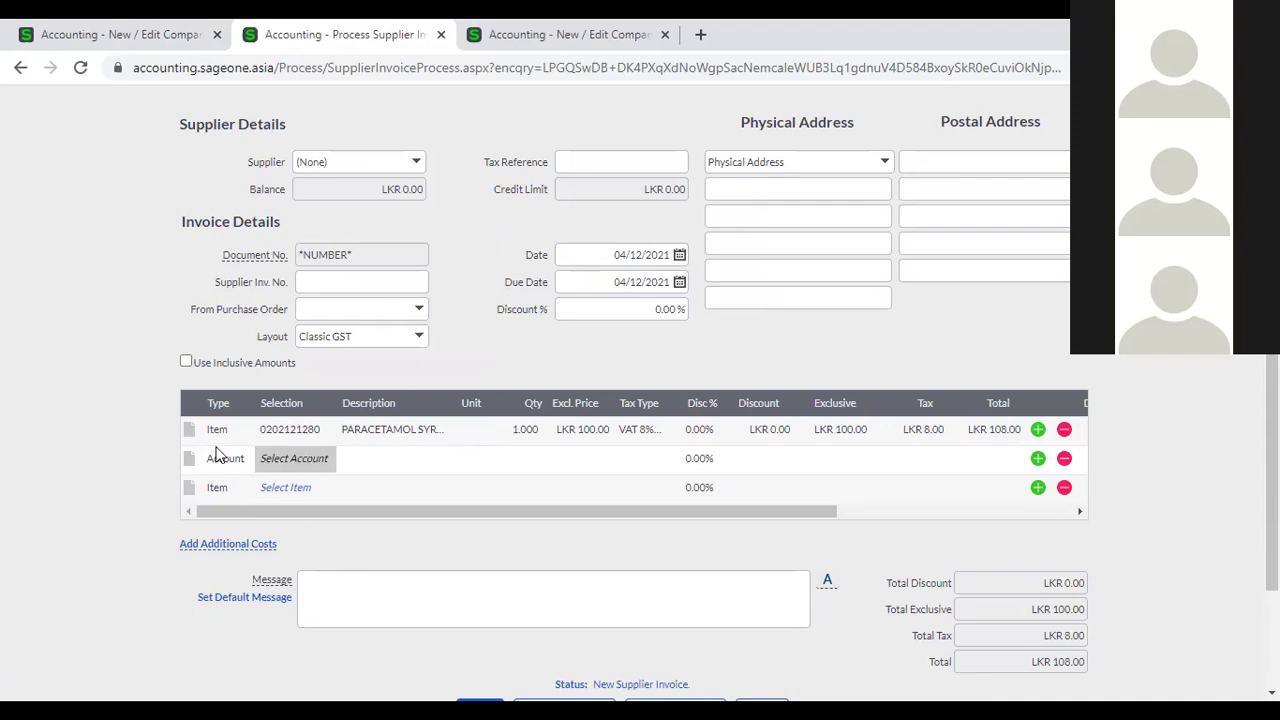
click(66, 26)
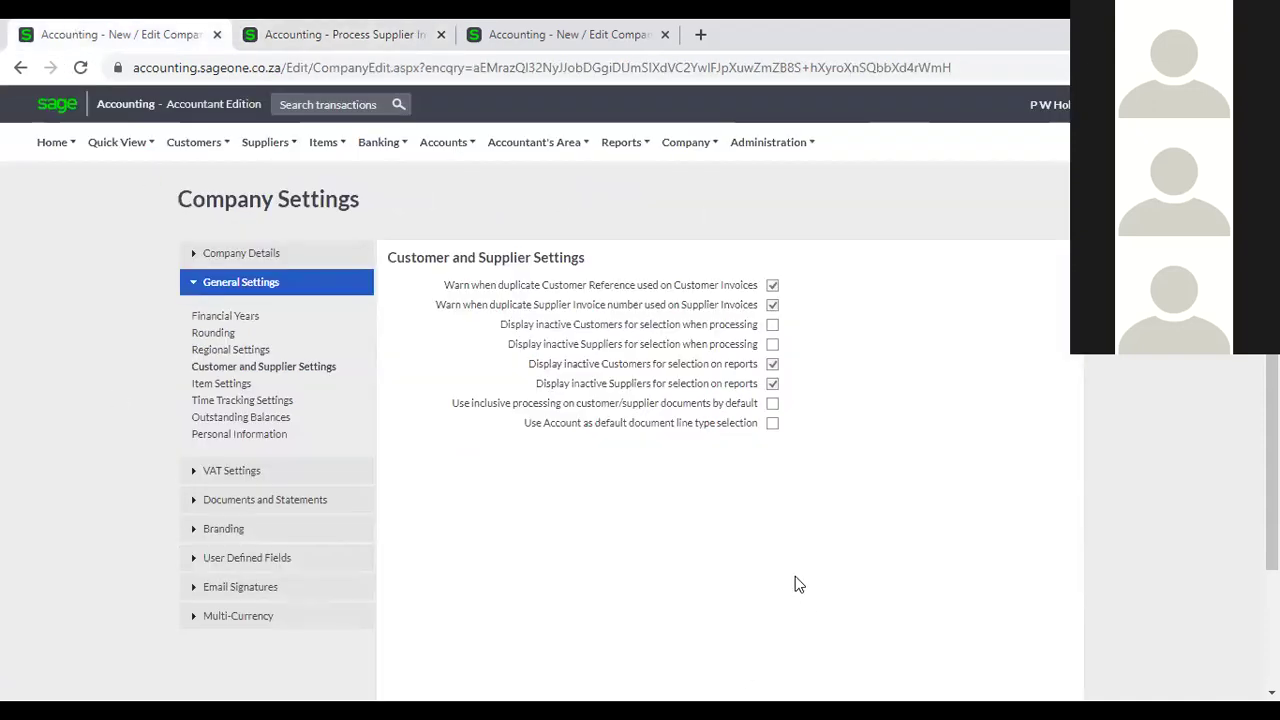
View the Item Settings price lists in both companies, including Default, Student, Retail, Distributor and Wholesale.
scroll(760, 557, down, 1)
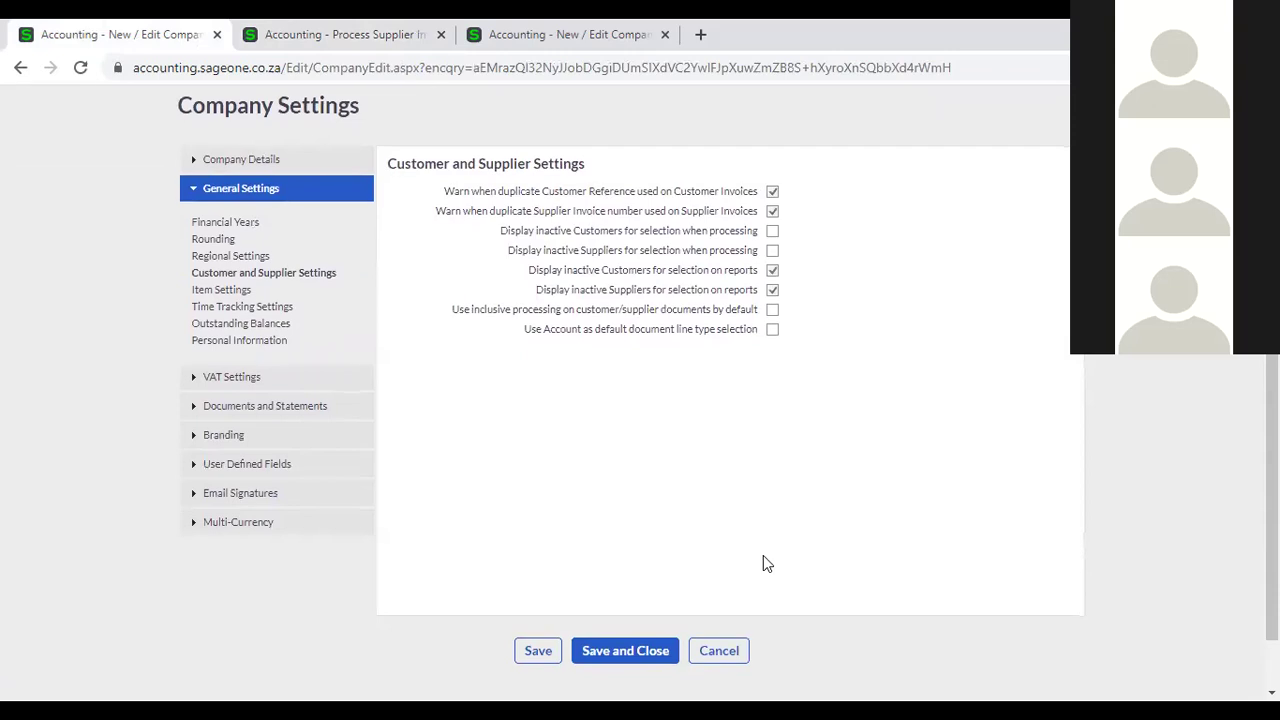
click(205, 291)
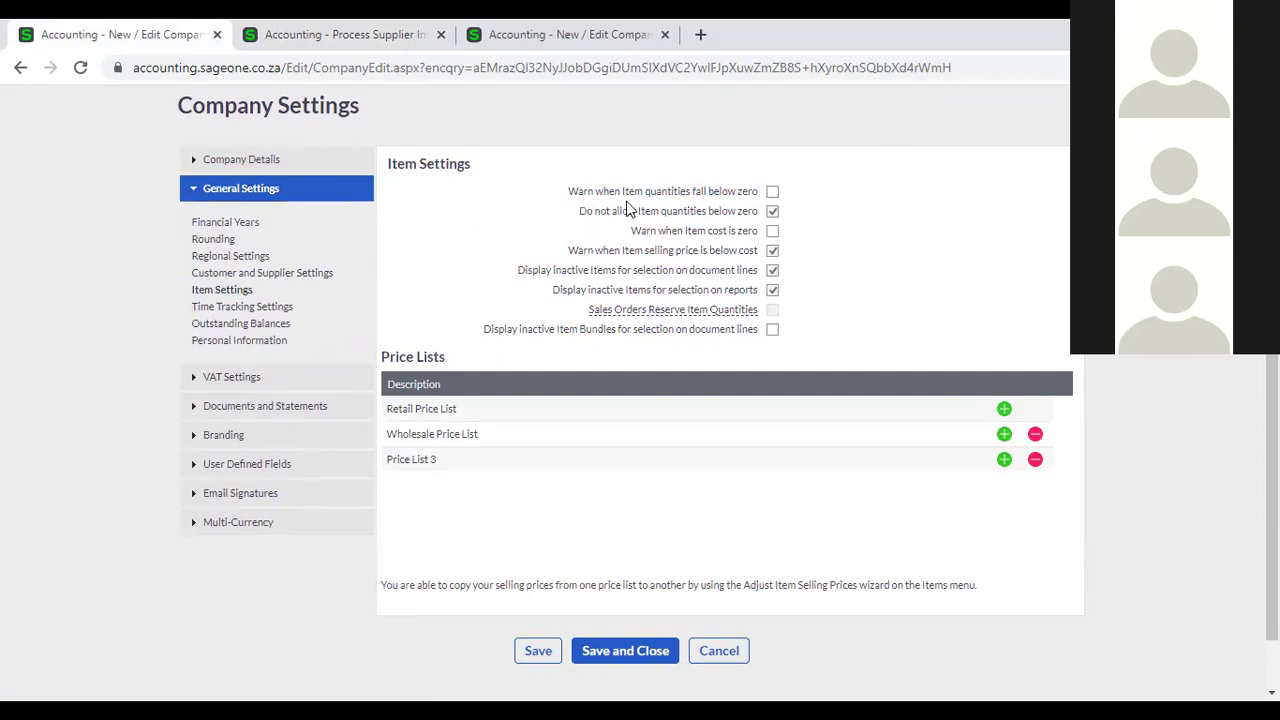
click(770, 208)
click(315, 51)
key(ctrl+Tab)
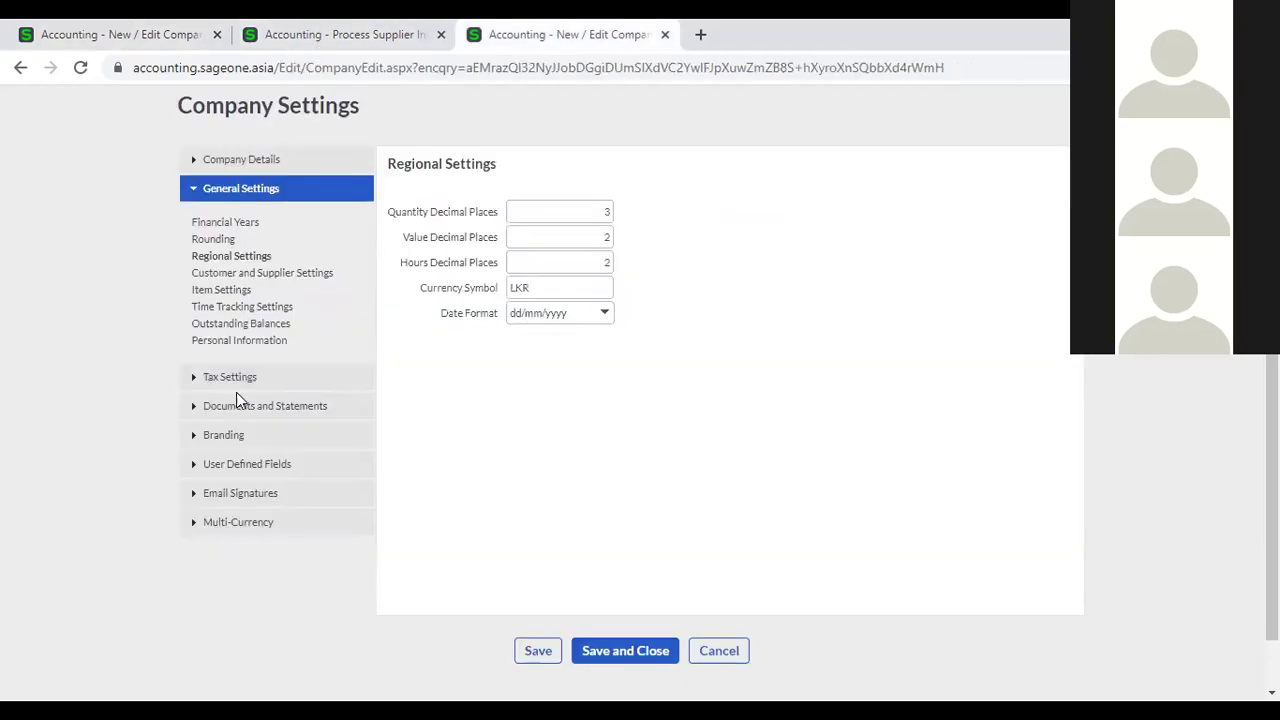
click(225, 291)
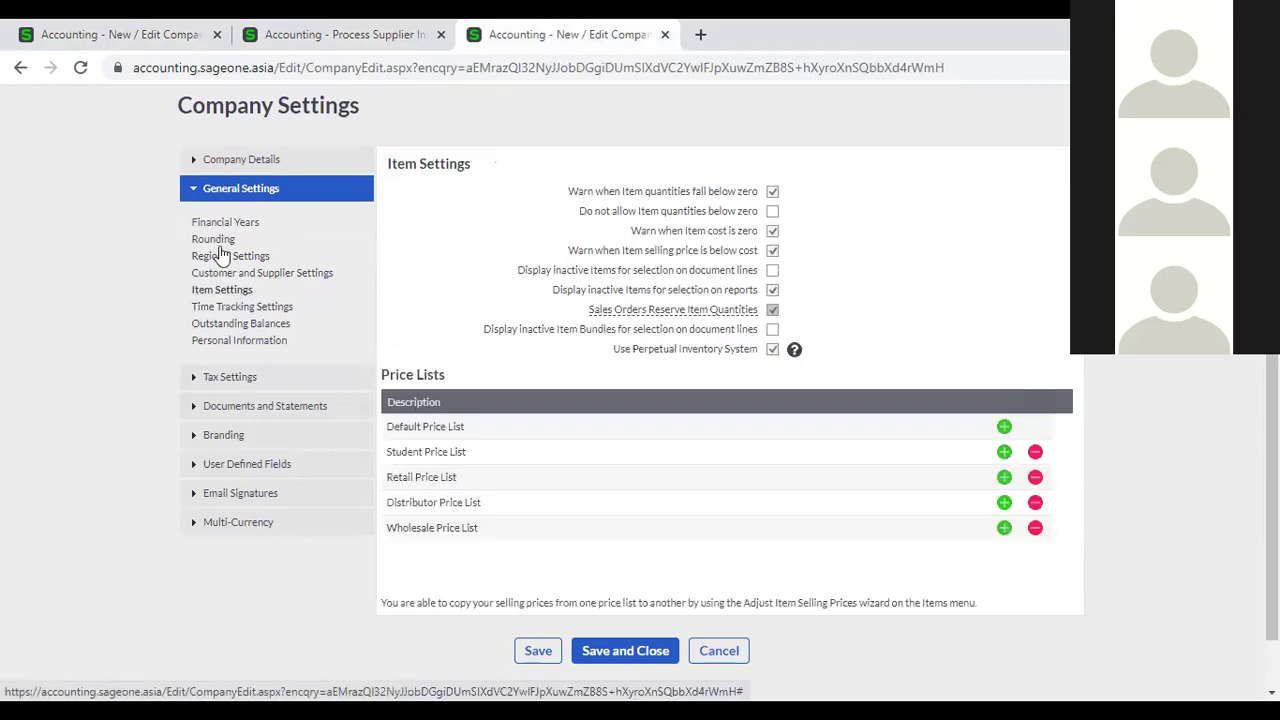
click(283, 45)
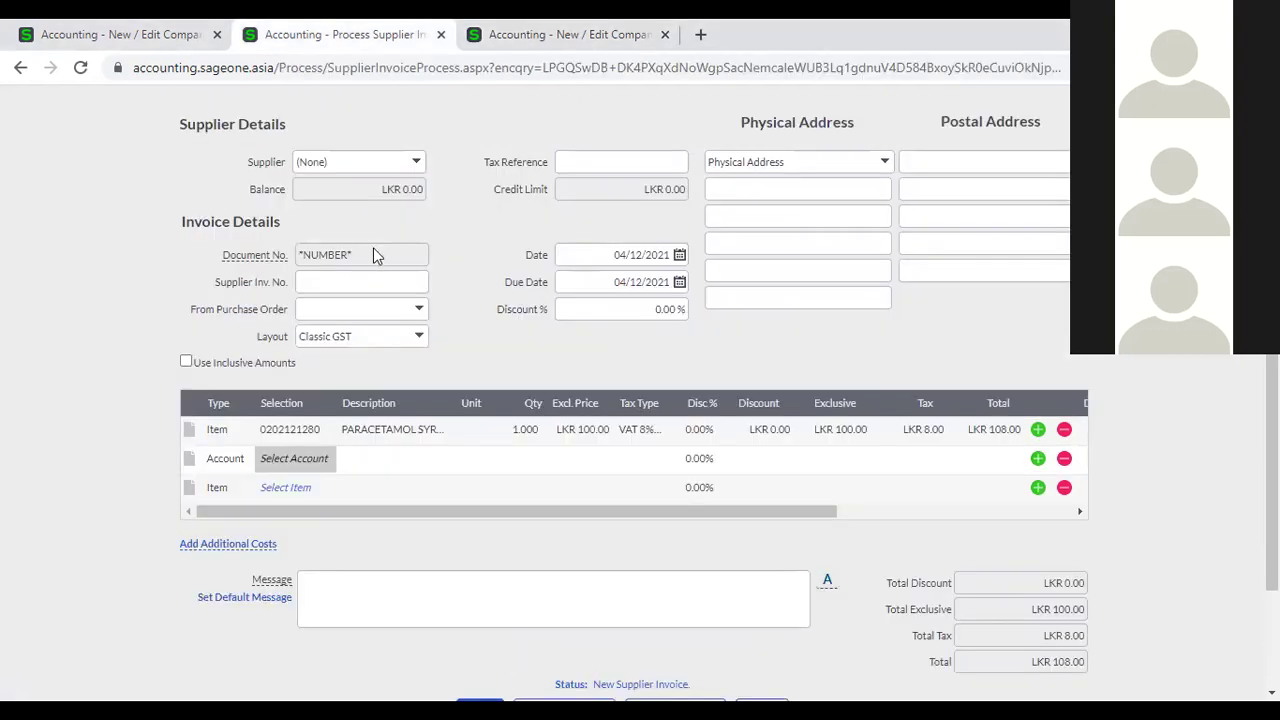
Leave the unsaved supplier invoice and go to the Customer Tax Invoices list.
scroll(455, 331, up, 2)
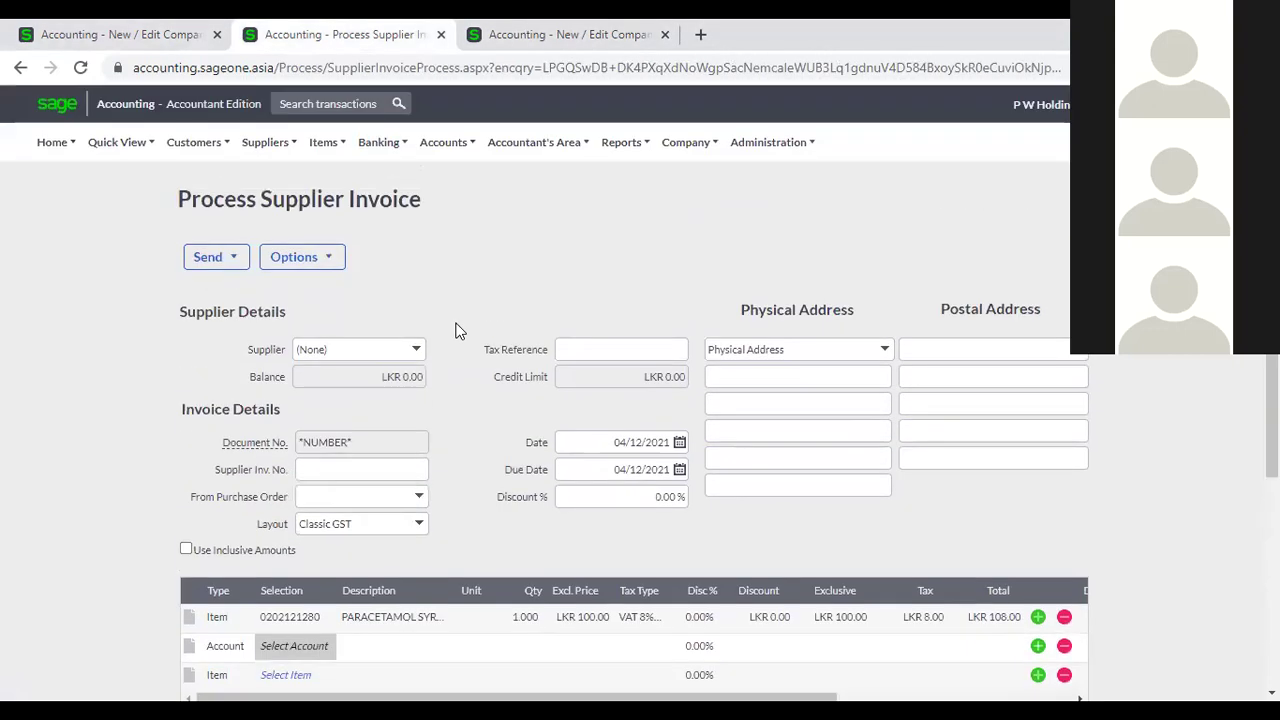
click(150, 34)
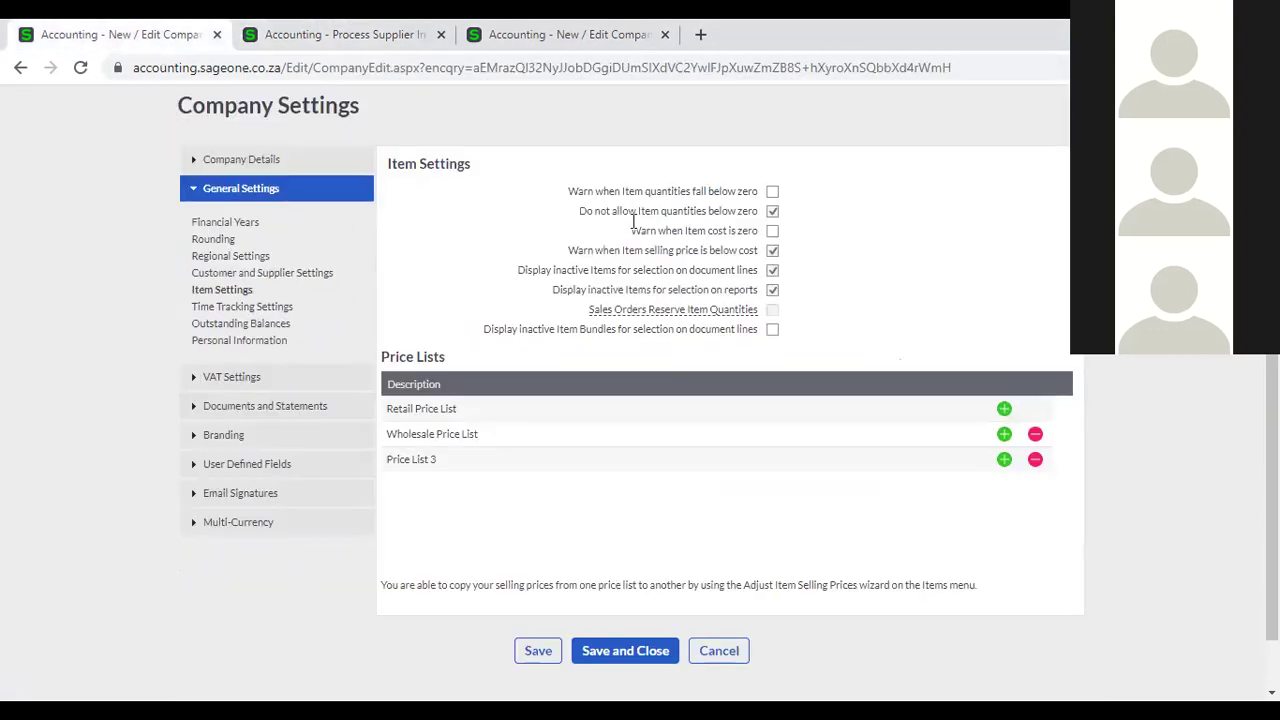
click(315, 40)
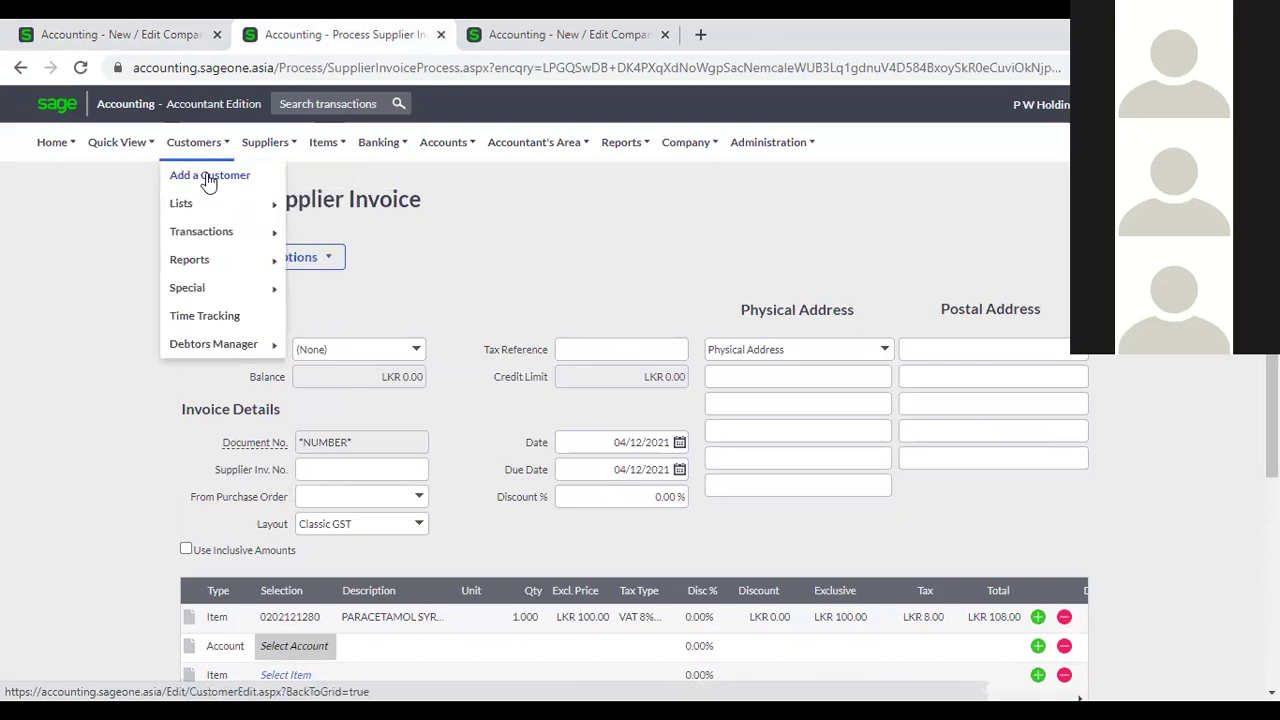
mouse_move(194, 142)
click(350, 288)
click(731, 174)
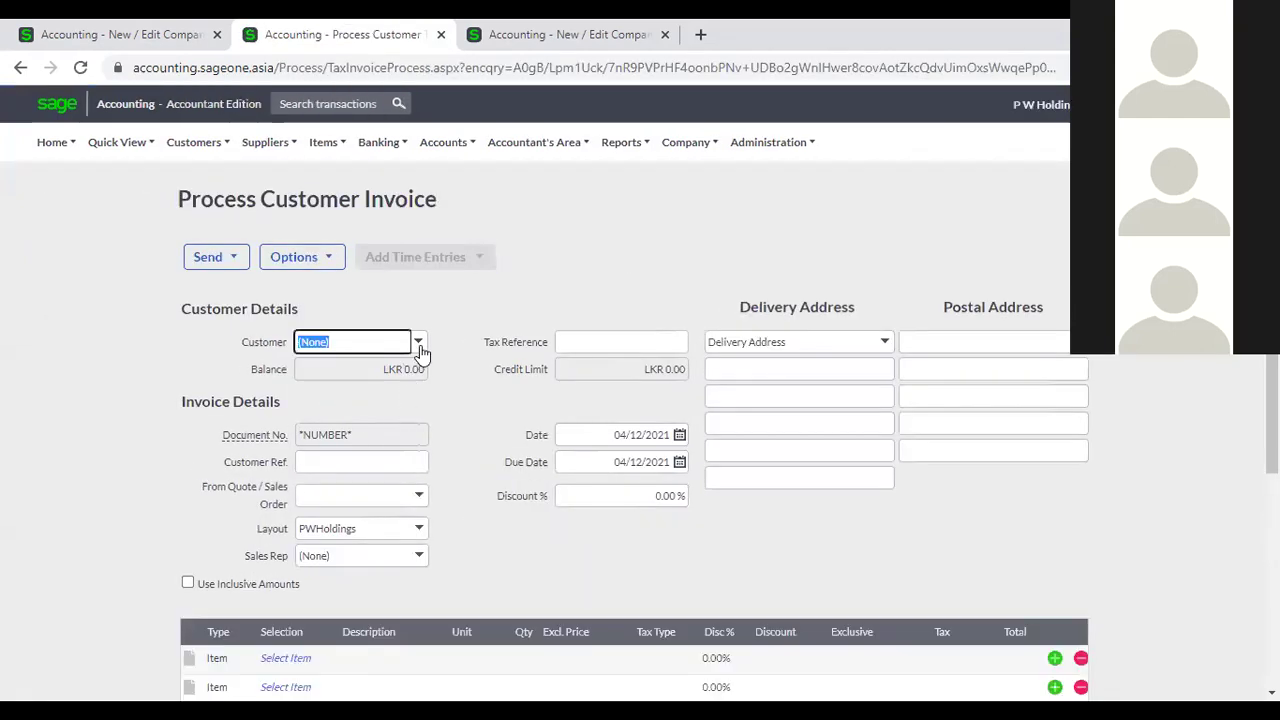
Create a new tax invoice for customer A 02 with item 012345 on the first line.
click(421, 346)
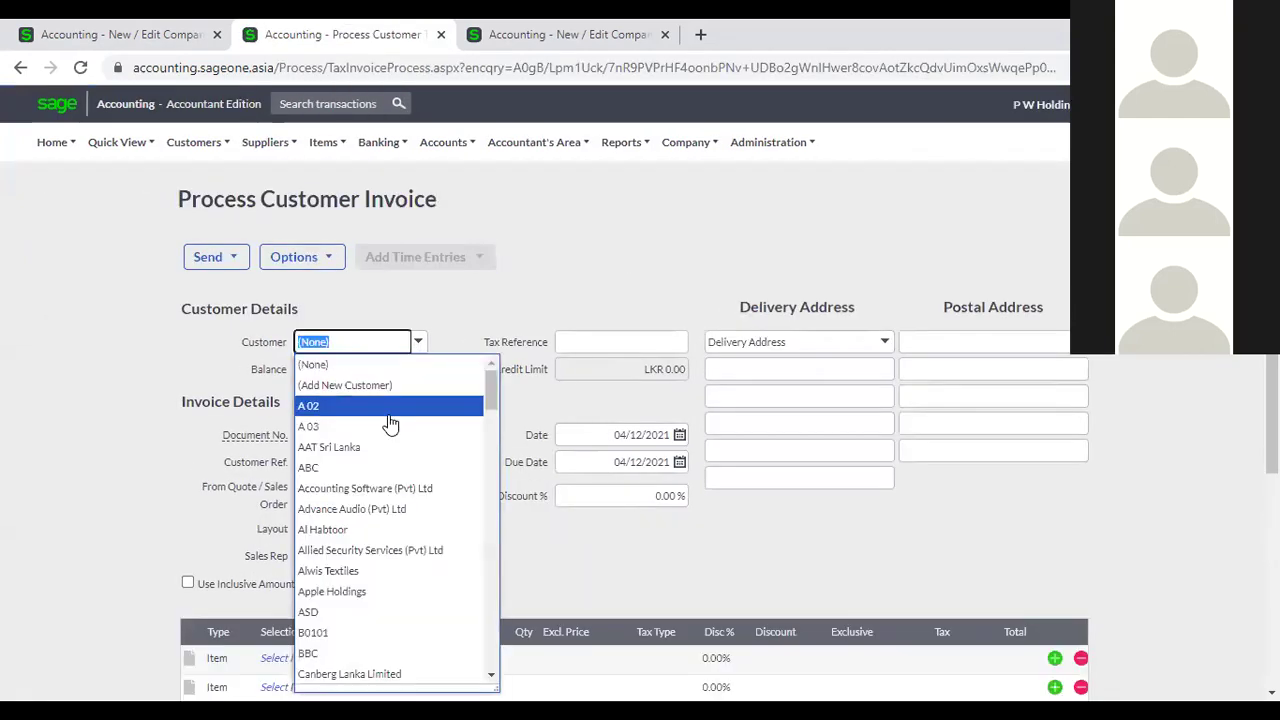
click(385, 404)
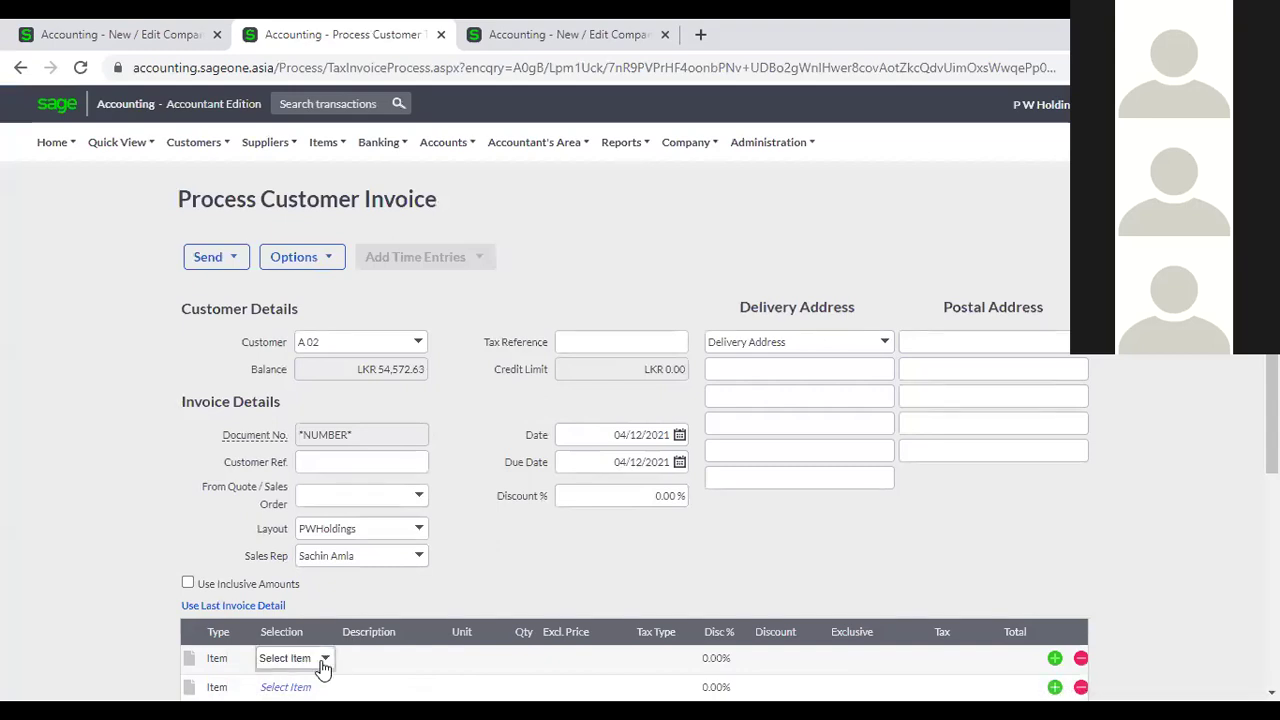
click(324, 660)
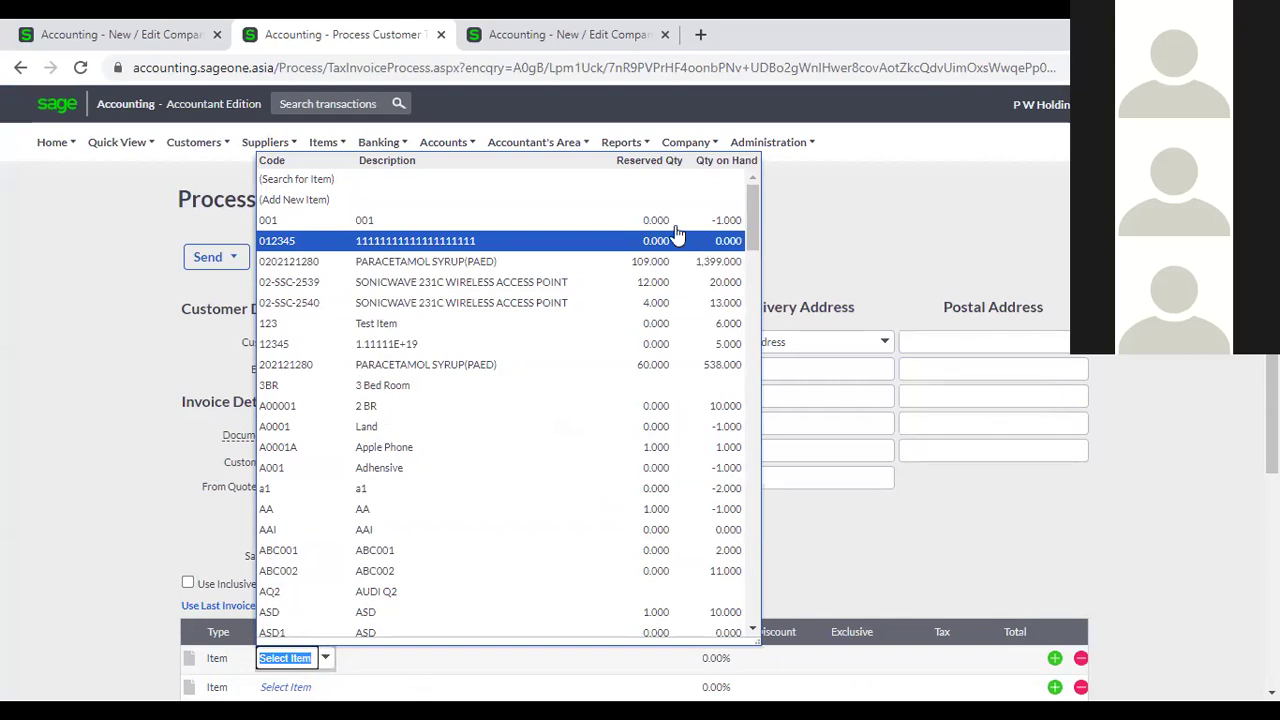
click(713, 241)
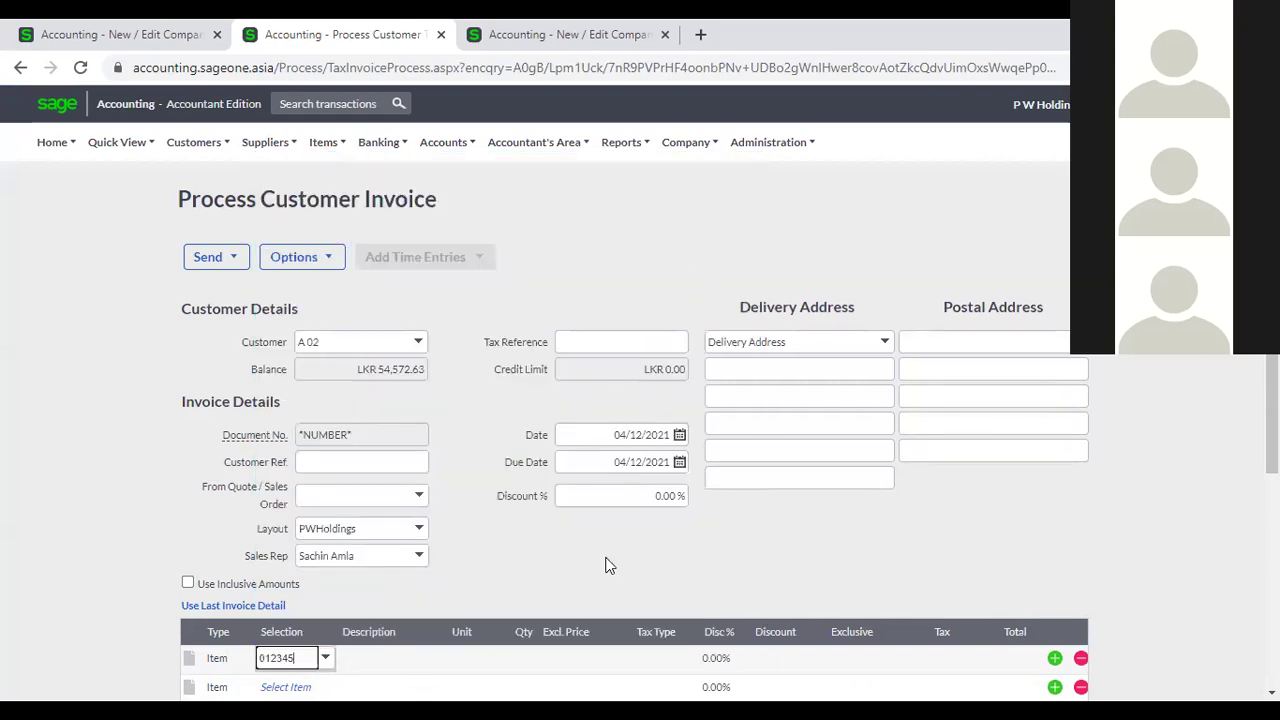
key(Tab)
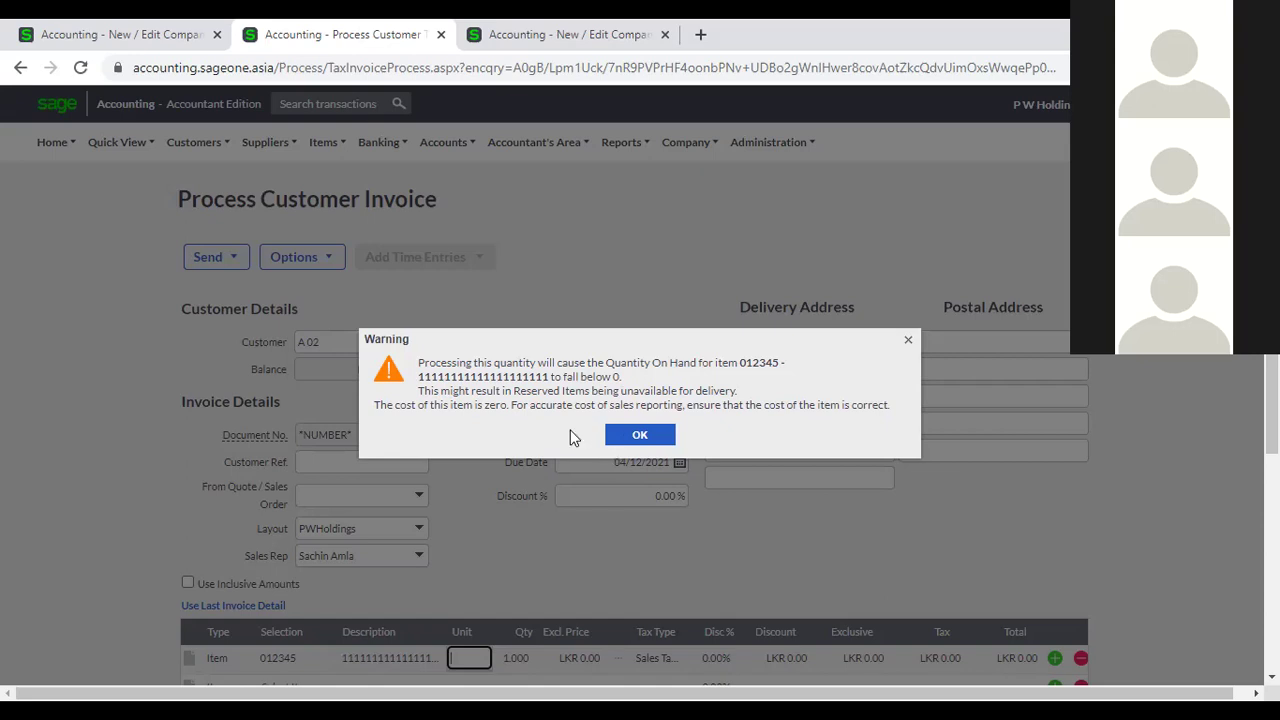
Dismiss the stock warning and save the other company's setting 'Do not allow Item quantities below zero'.
click(618, 436)
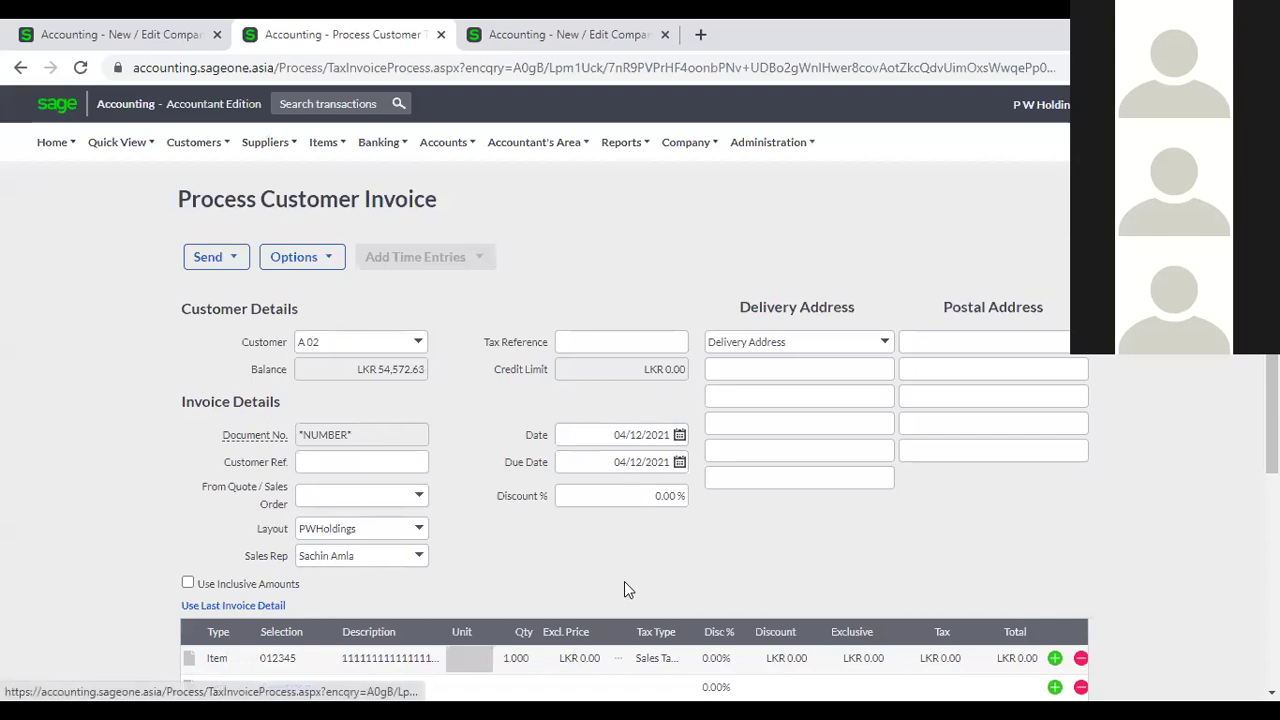
scroll(624, 581, down, 1)
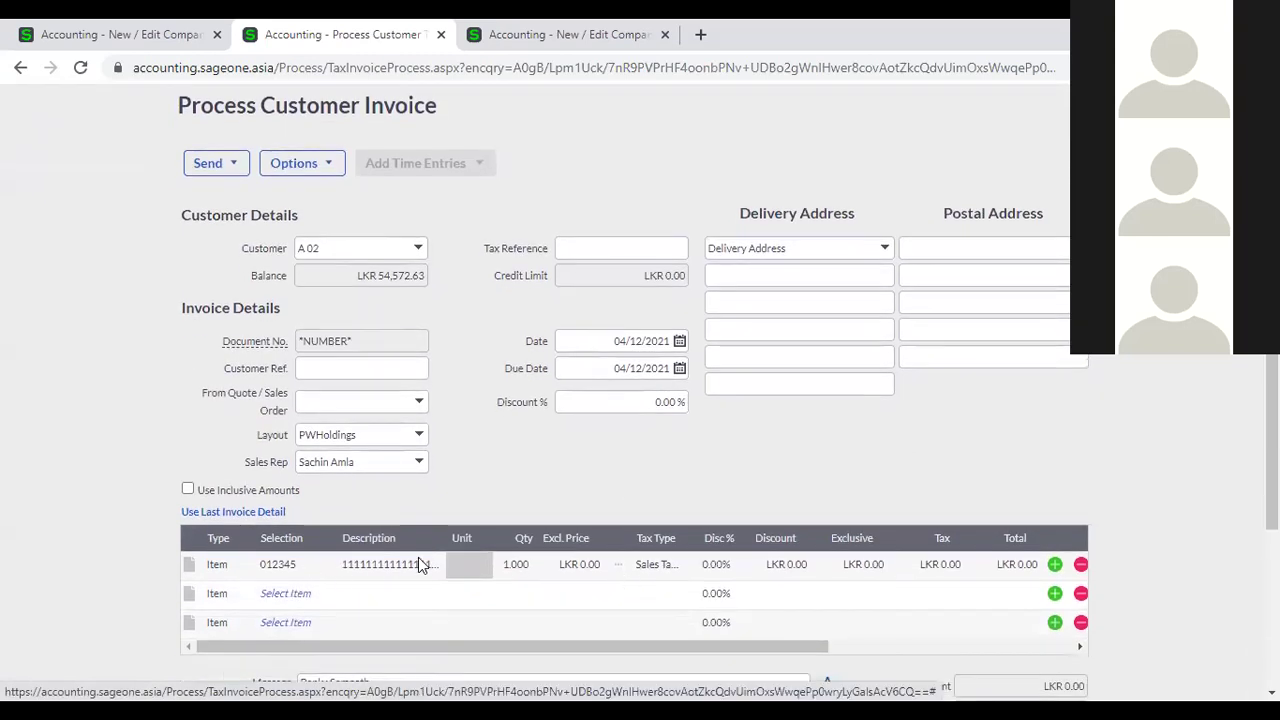
click(128, 36)
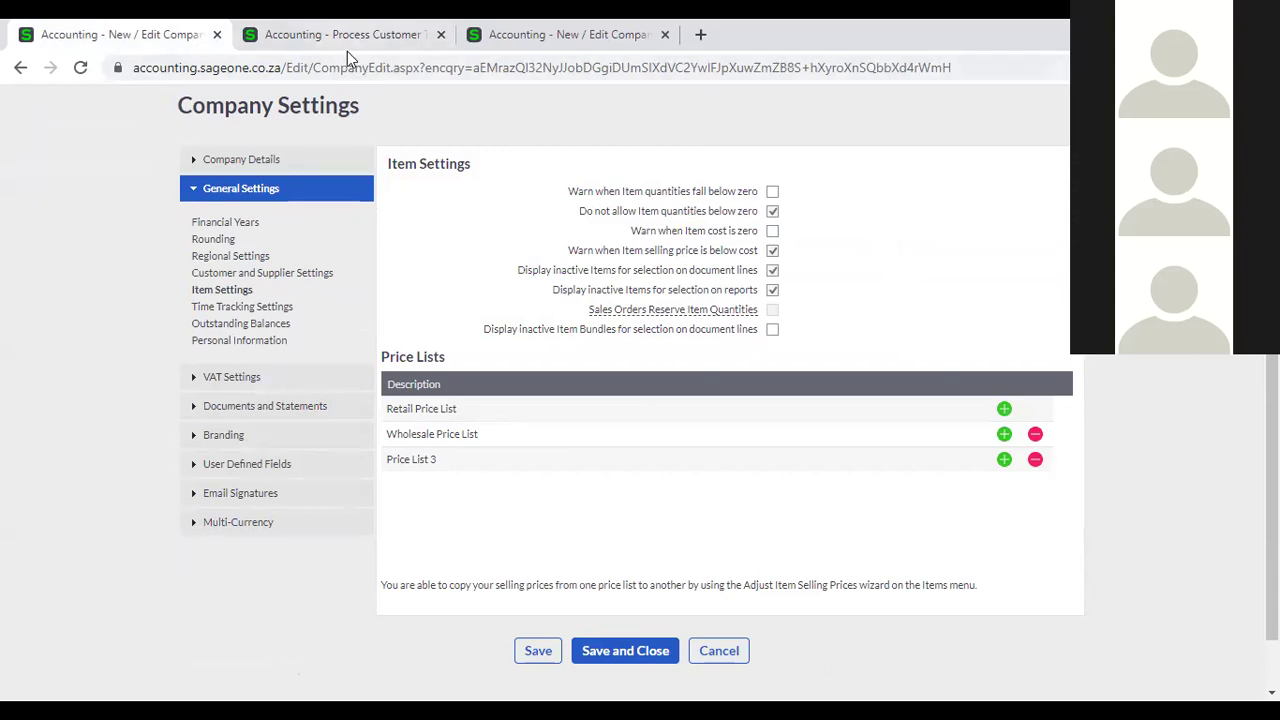
click(476, 40)
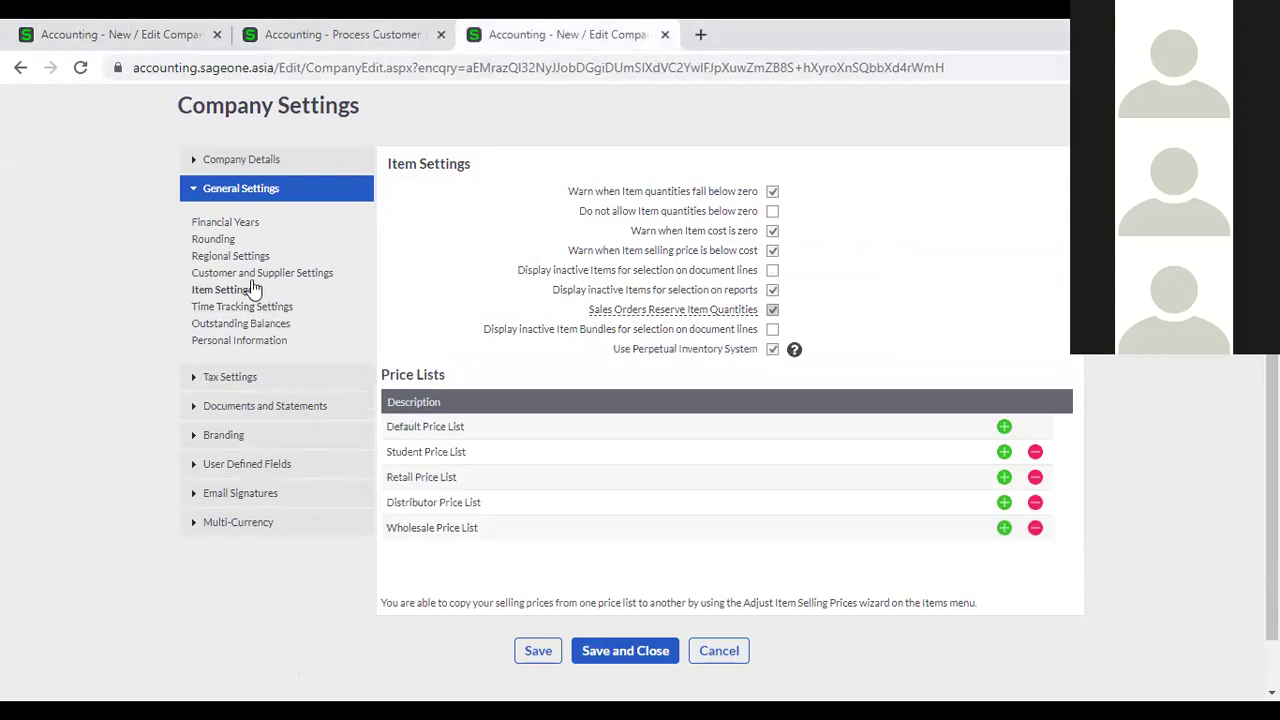
click(773, 211)
scroll(840, 320, down, 1)
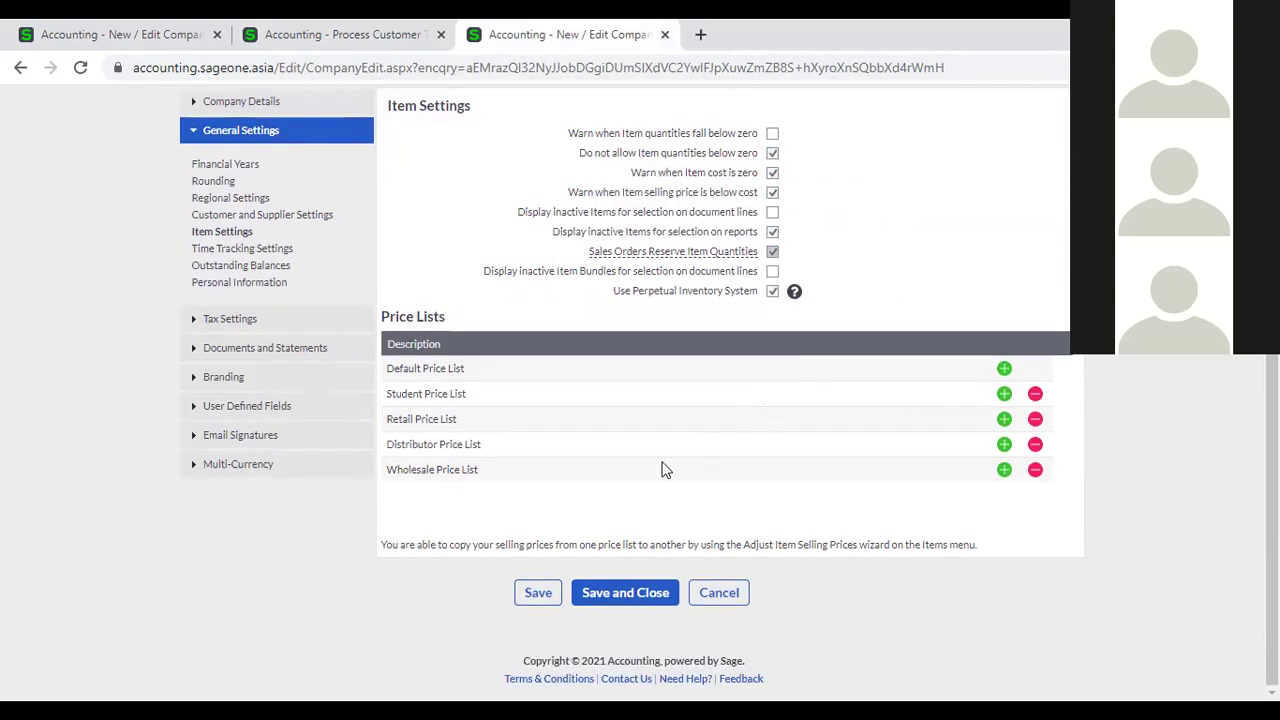
click(519, 604)
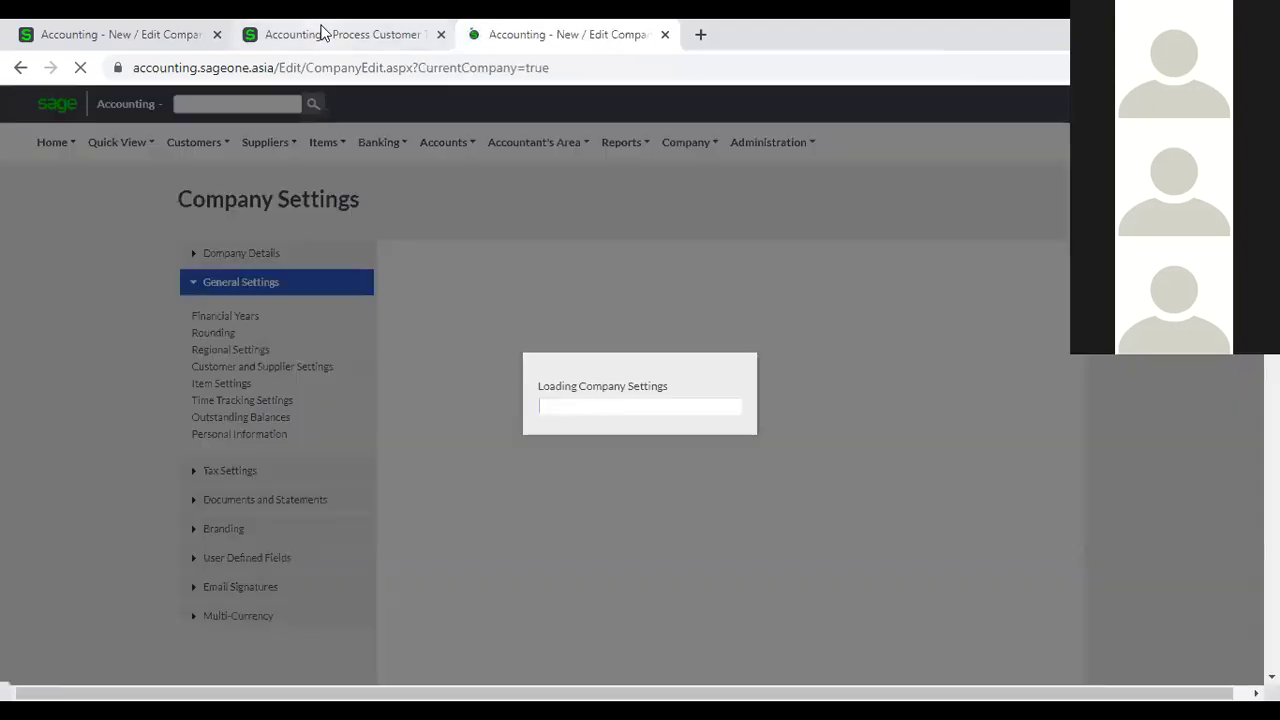
click(322, 33)
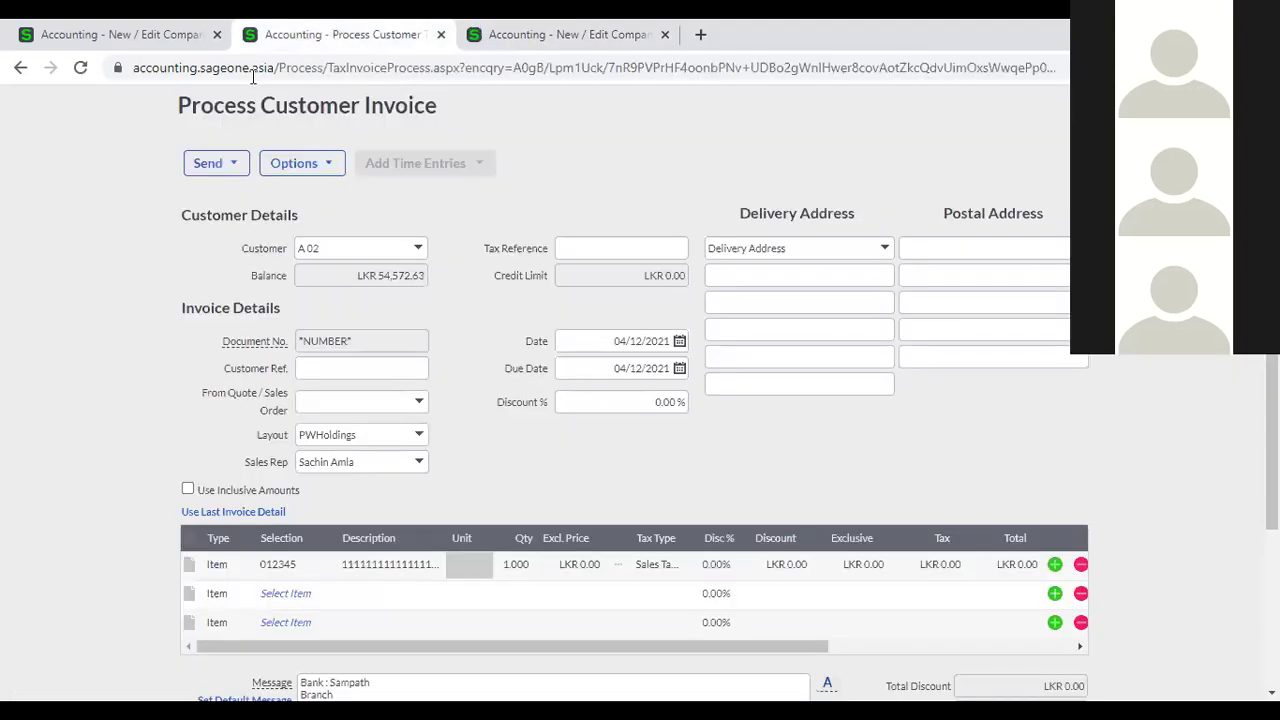
Reload the invoice, discarding changes, and re-enter customer A 02 with item 012345.
click(79, 73)
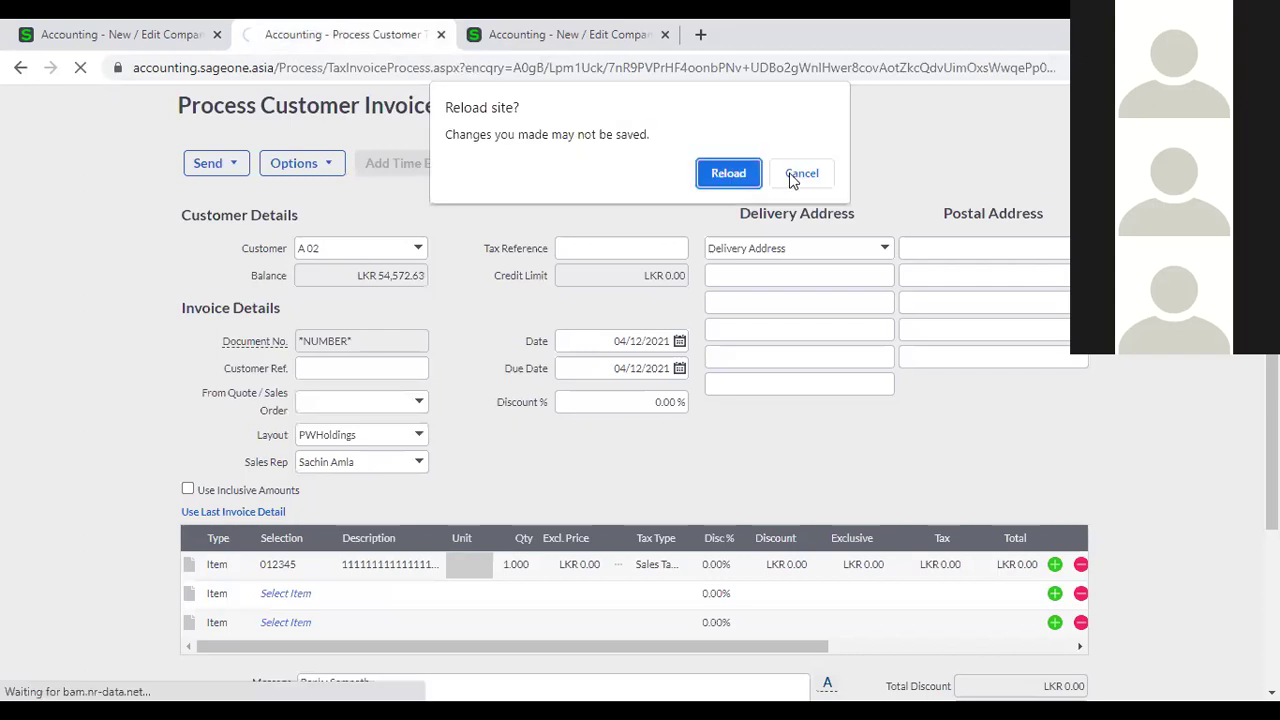
click(742, 176)
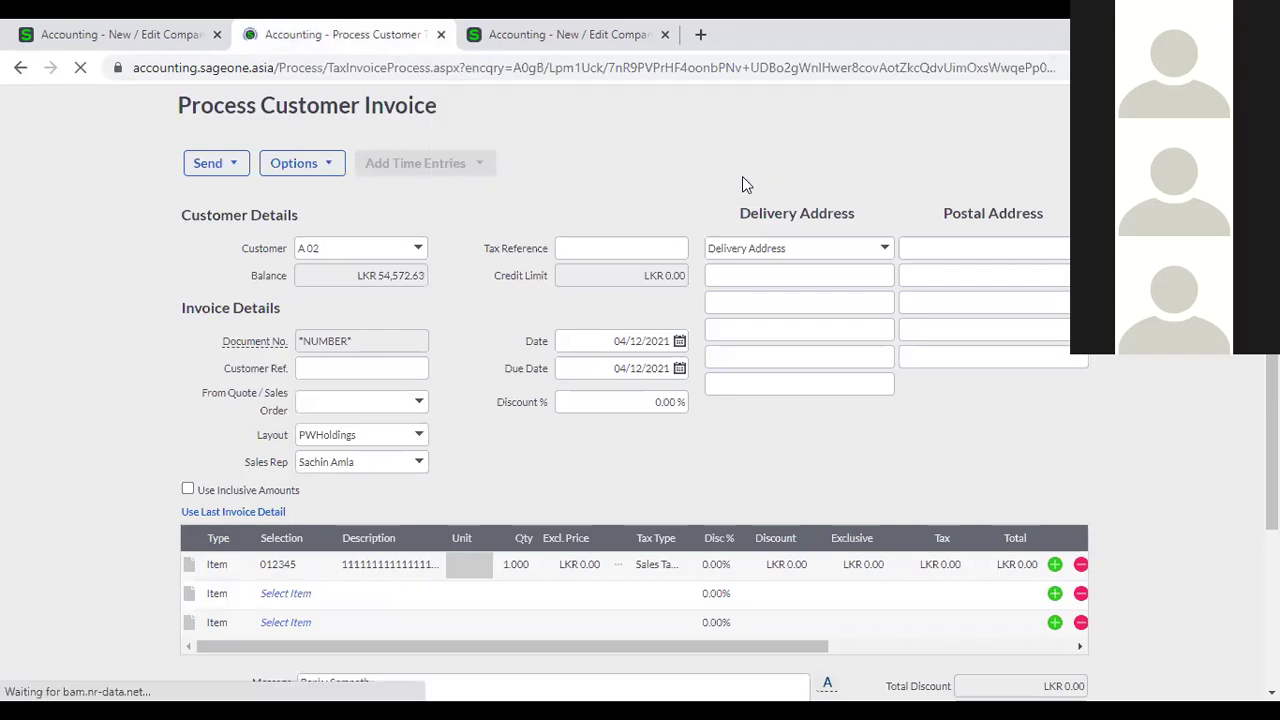
click(418, 249)
click(397, 311)
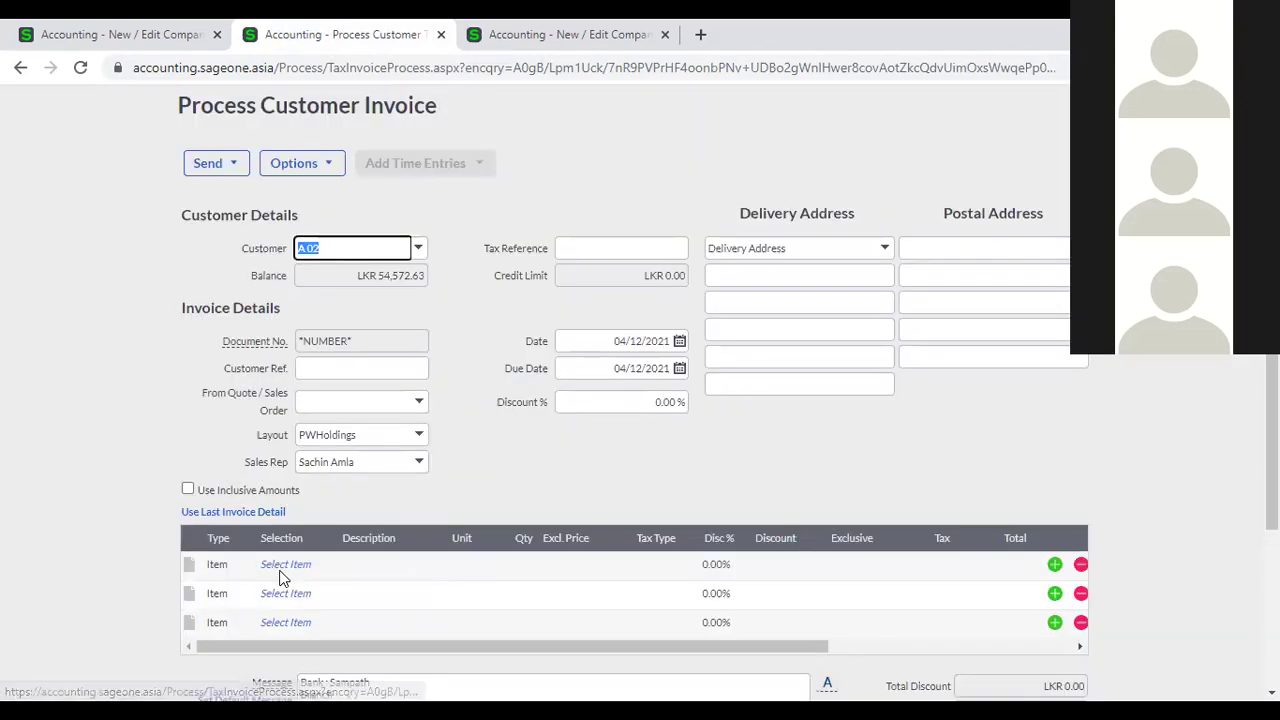
click(280, 567)
click(326, 566)
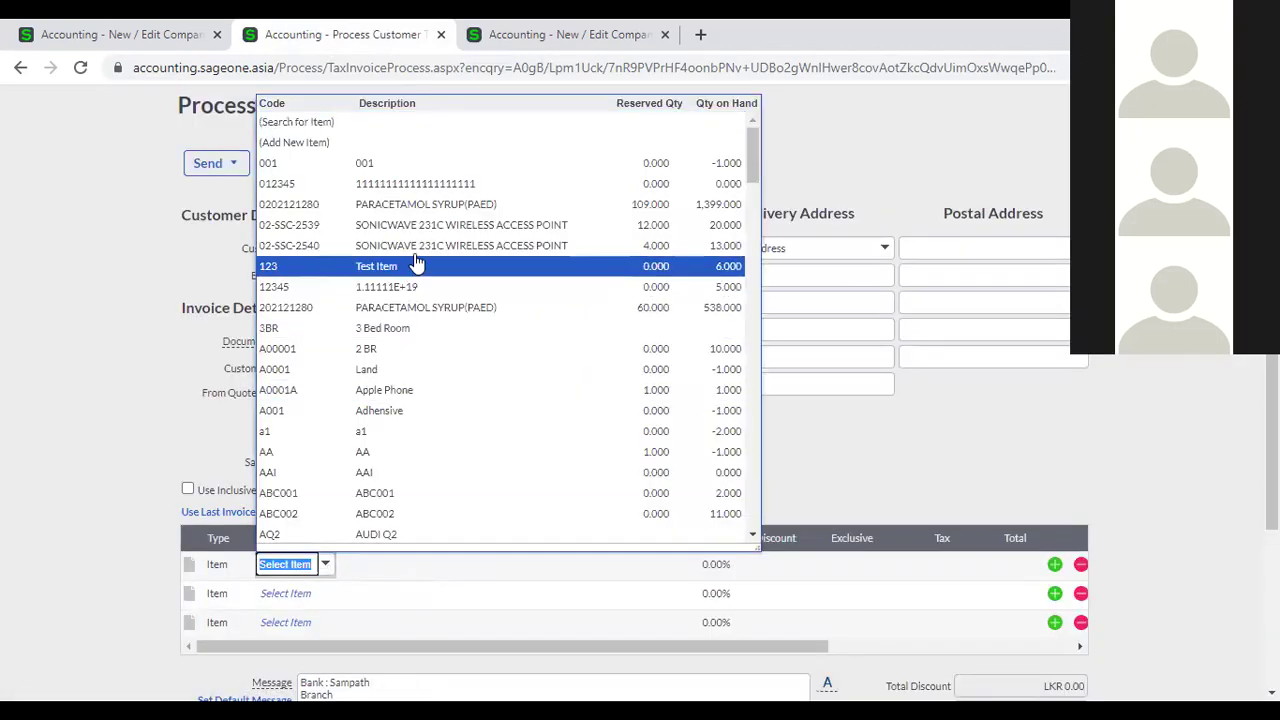
click(418, 185)
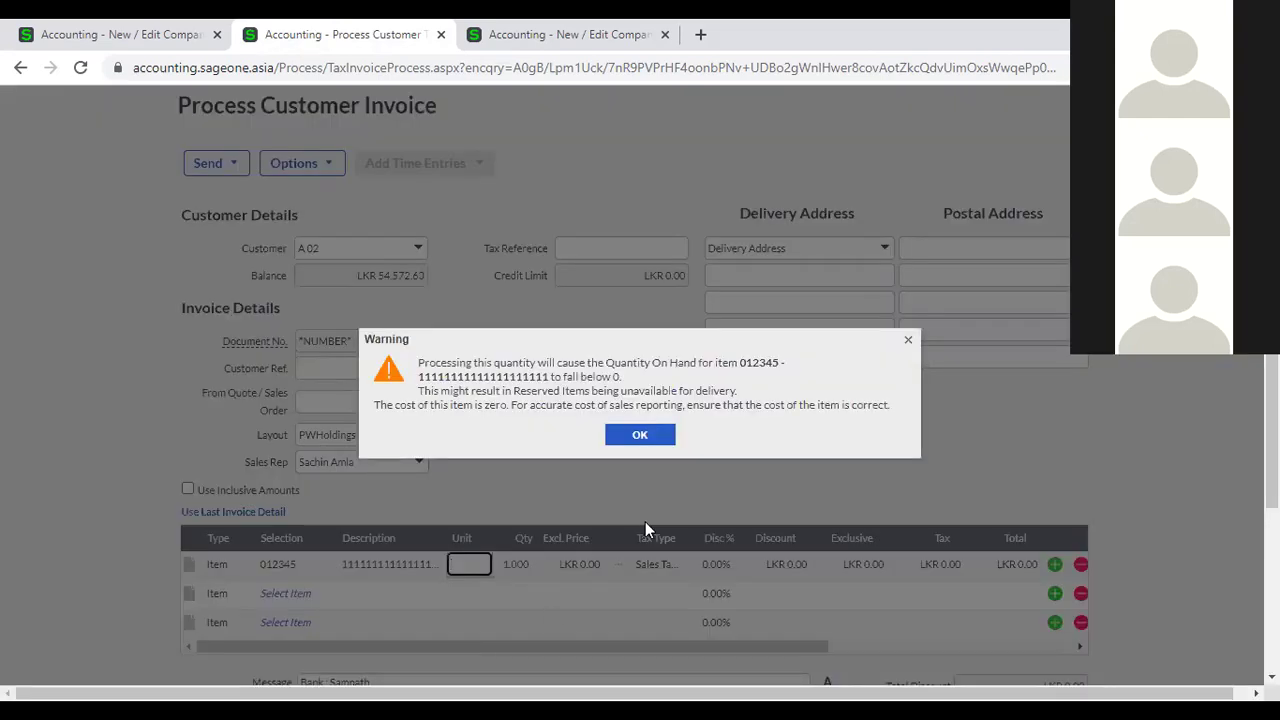
Set the item 012345 line quantity to 10 and dismiss the below-zero stock warning.
click(640, 436)
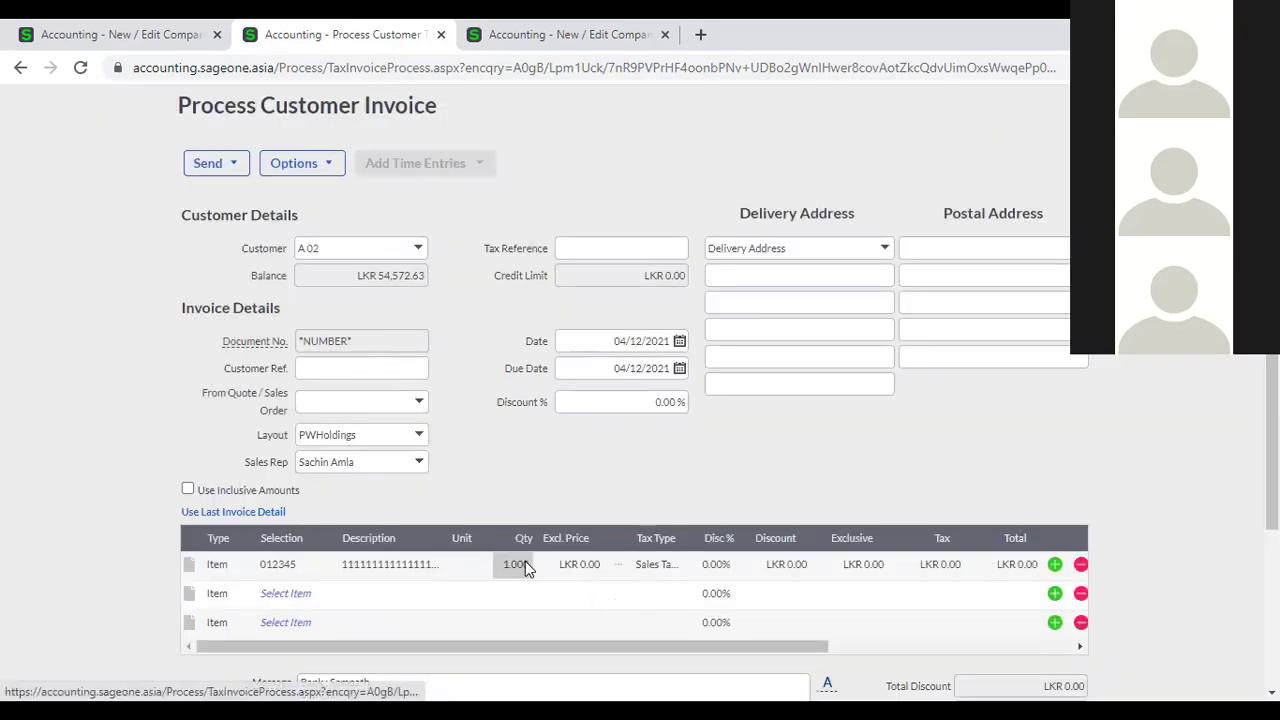
text(10)
key(Tab)
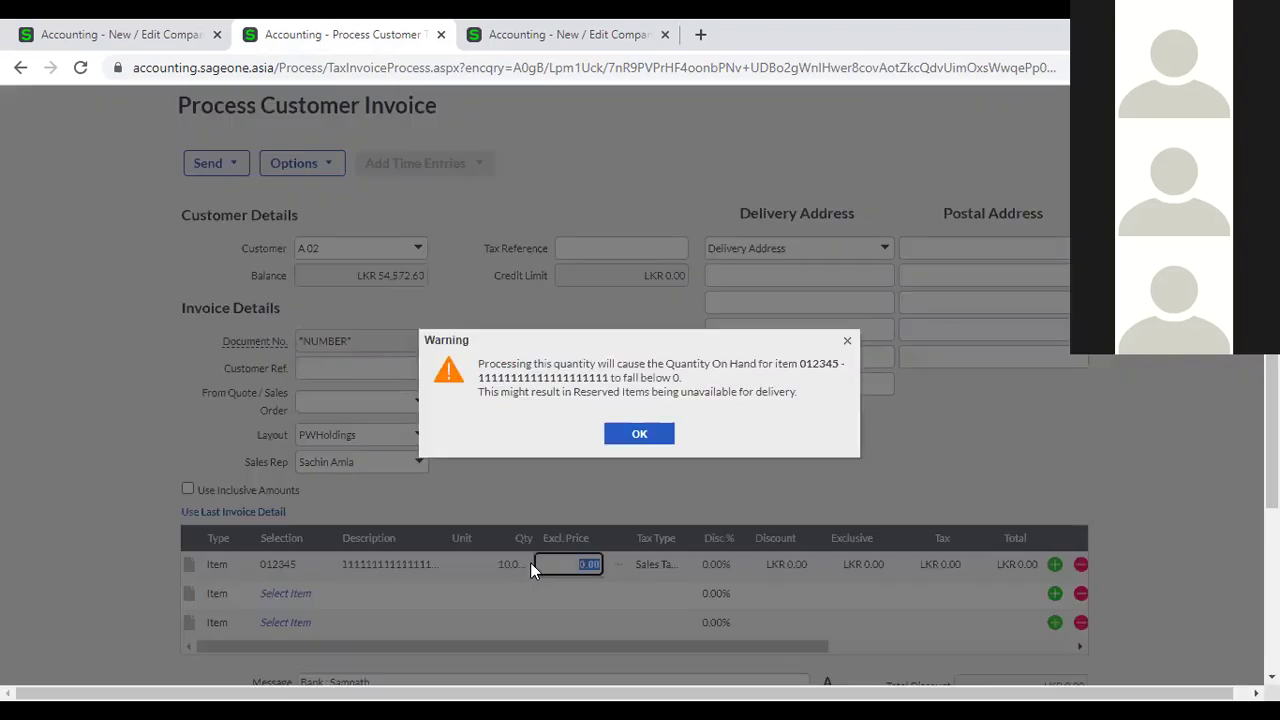
click(655, 433)
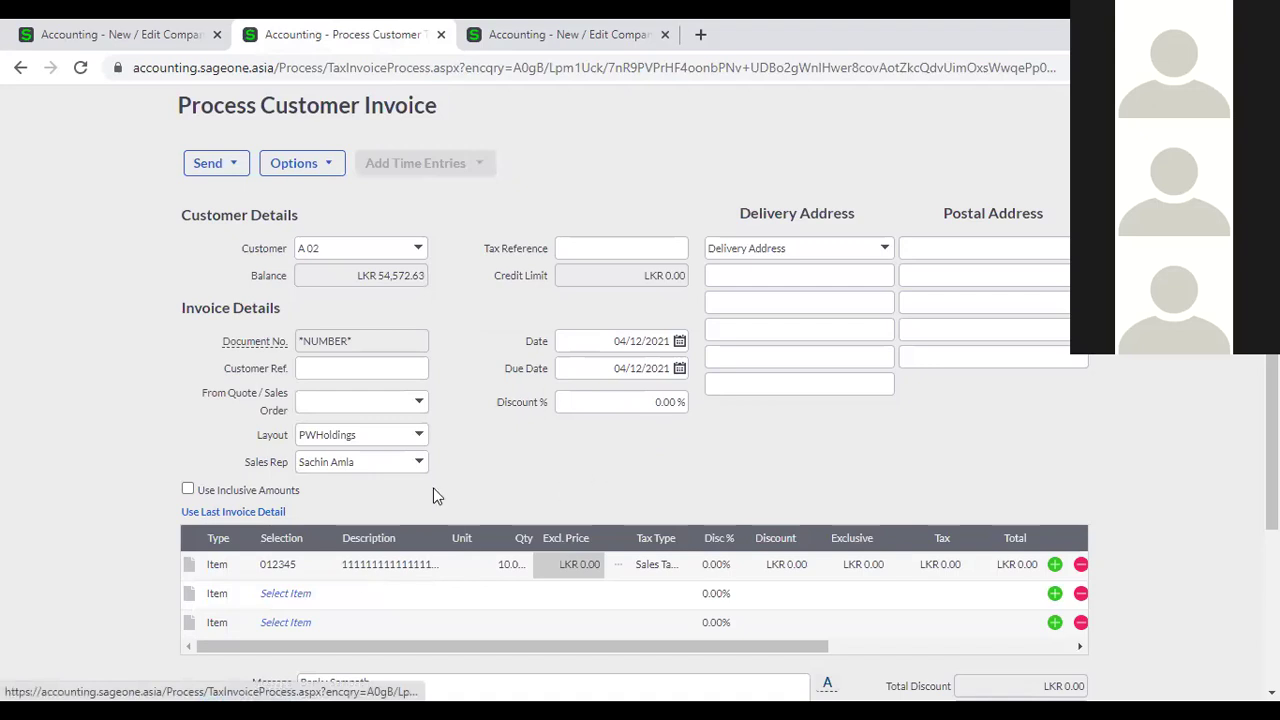
scroll(128, 143, up, 1)
mouse_move(193, 142)
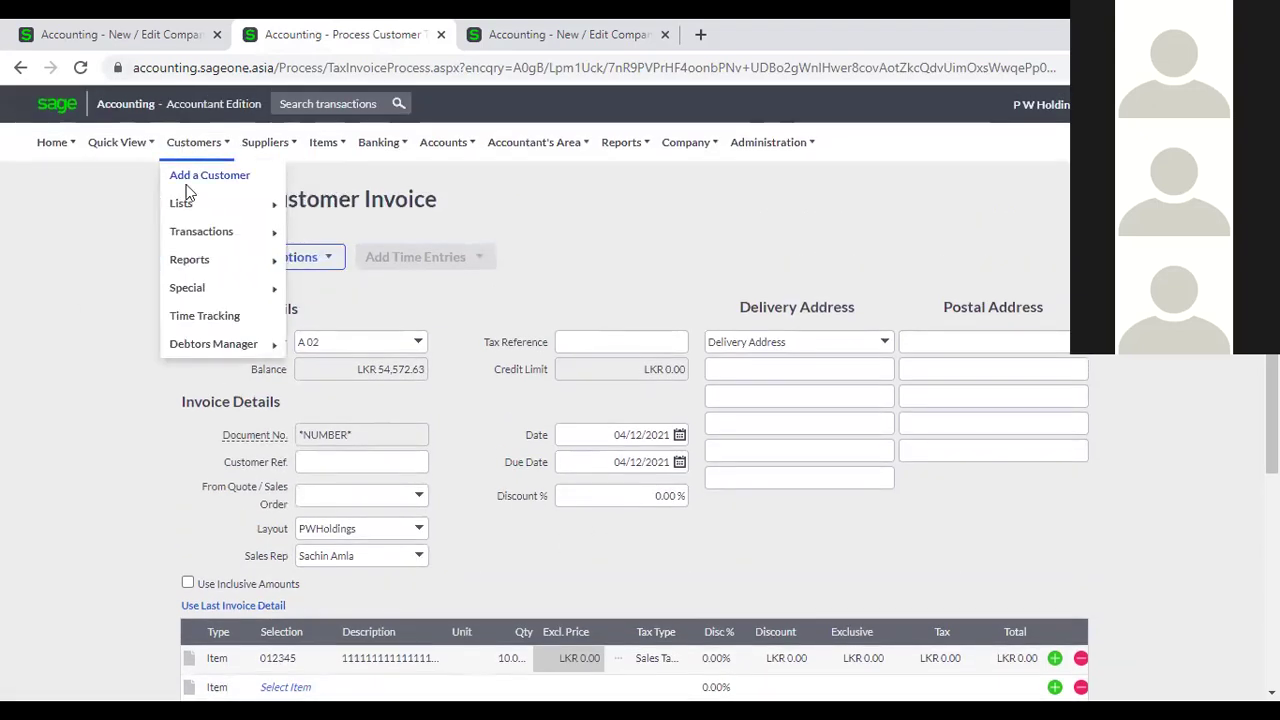
Abandon the unsaved invoice for Customer Tax Invoices, dismiss the period-lock error, and view the first company's settings.
mouse_move(201, 231)
click(320, 289)
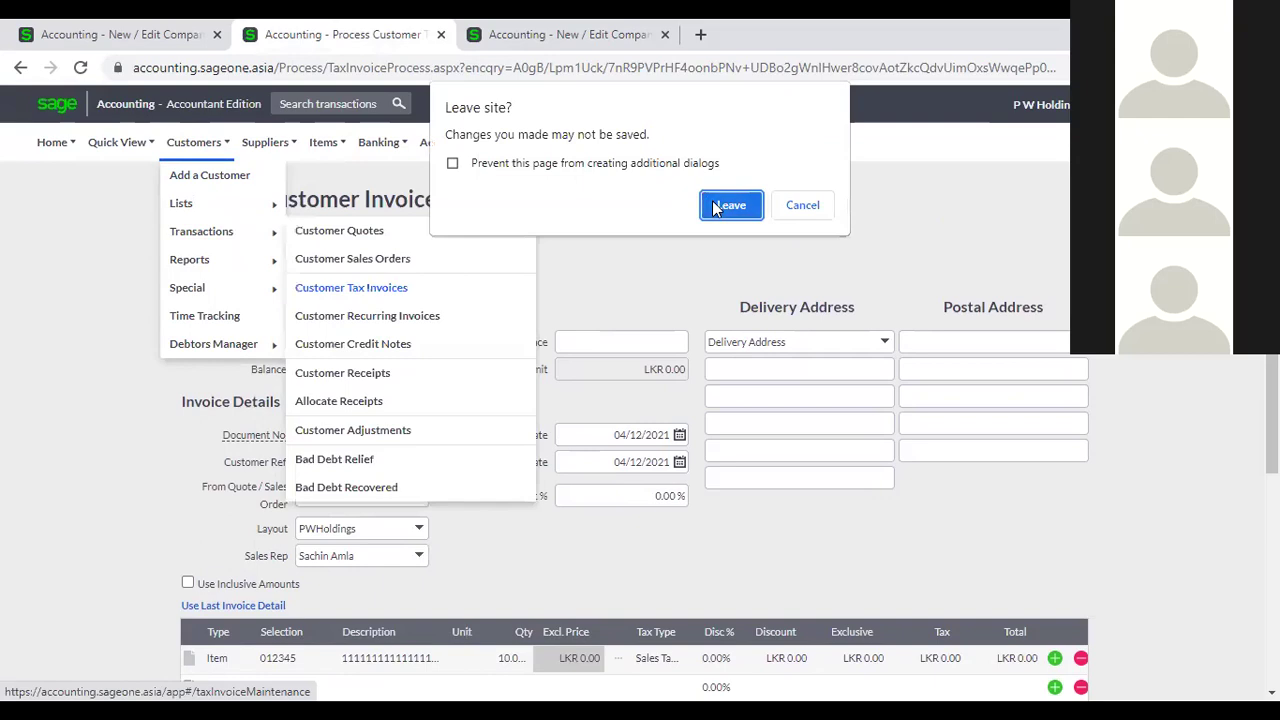
click(729, 206)
click(595, 38)
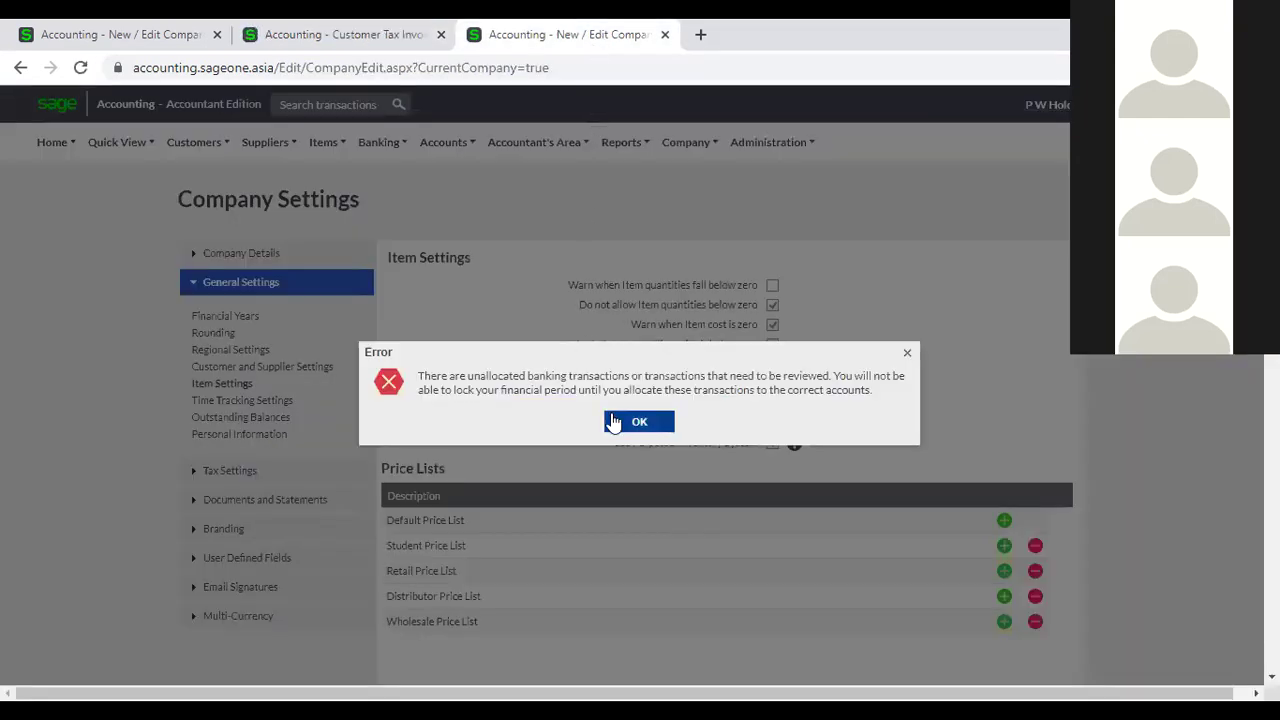
click(613, 423)
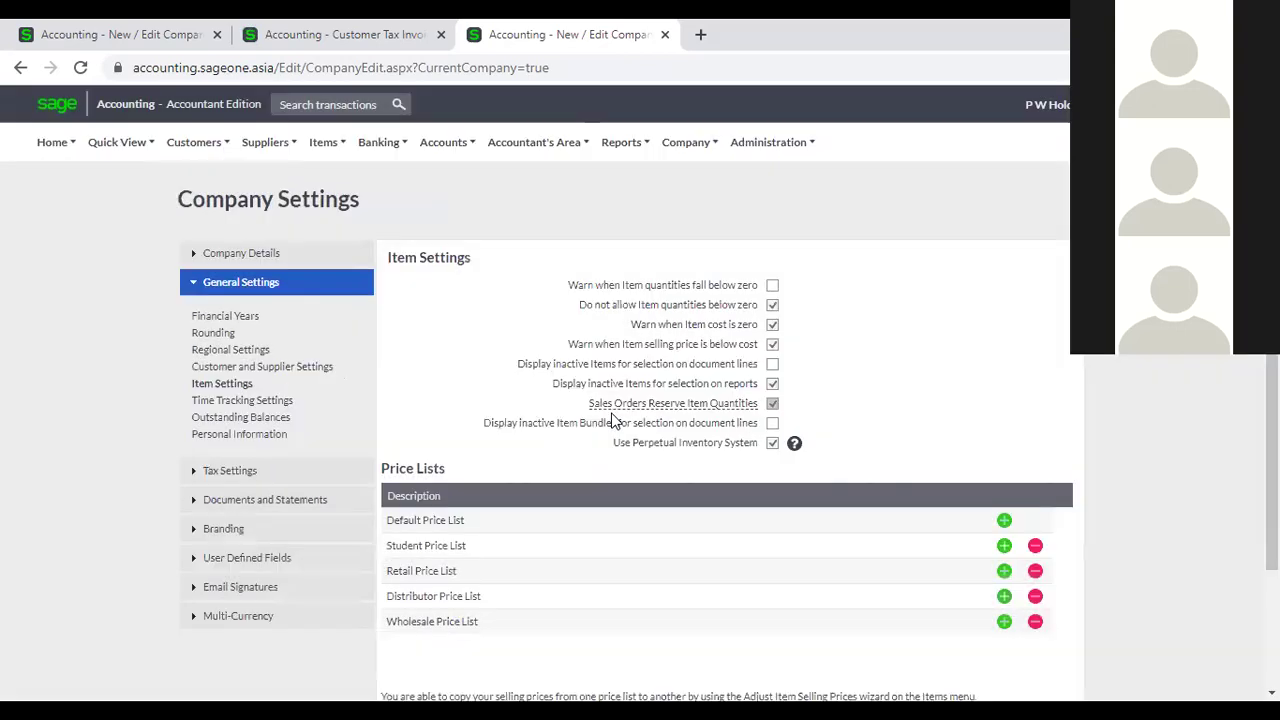
scroll(613, 423, down, 2)
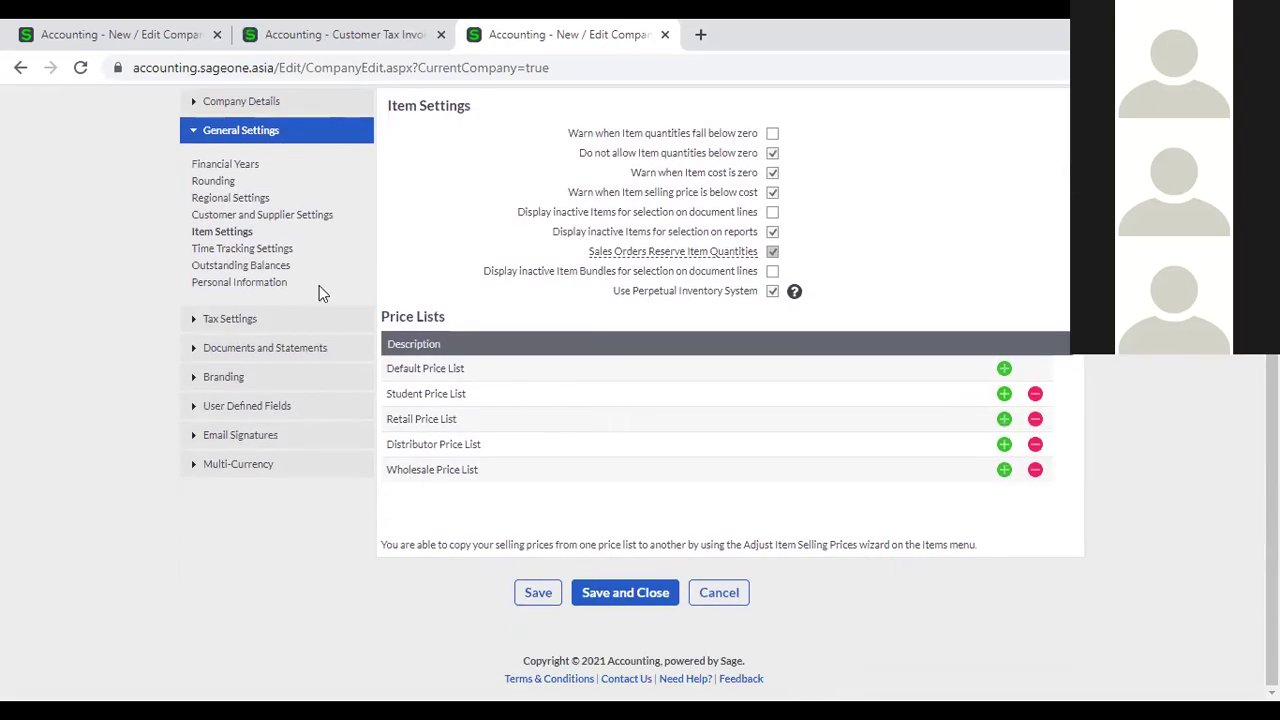
click(93, 25)
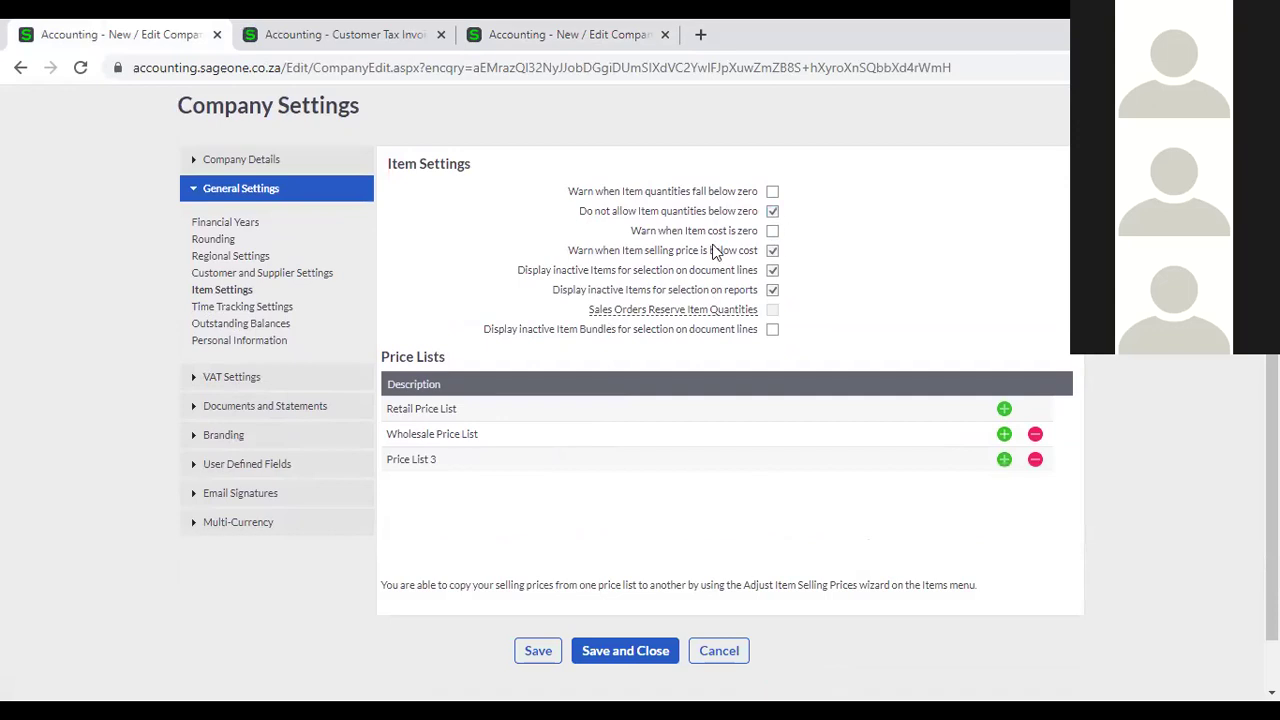
Duplicate the Company Settings browser tab.
right_click(131, 42)
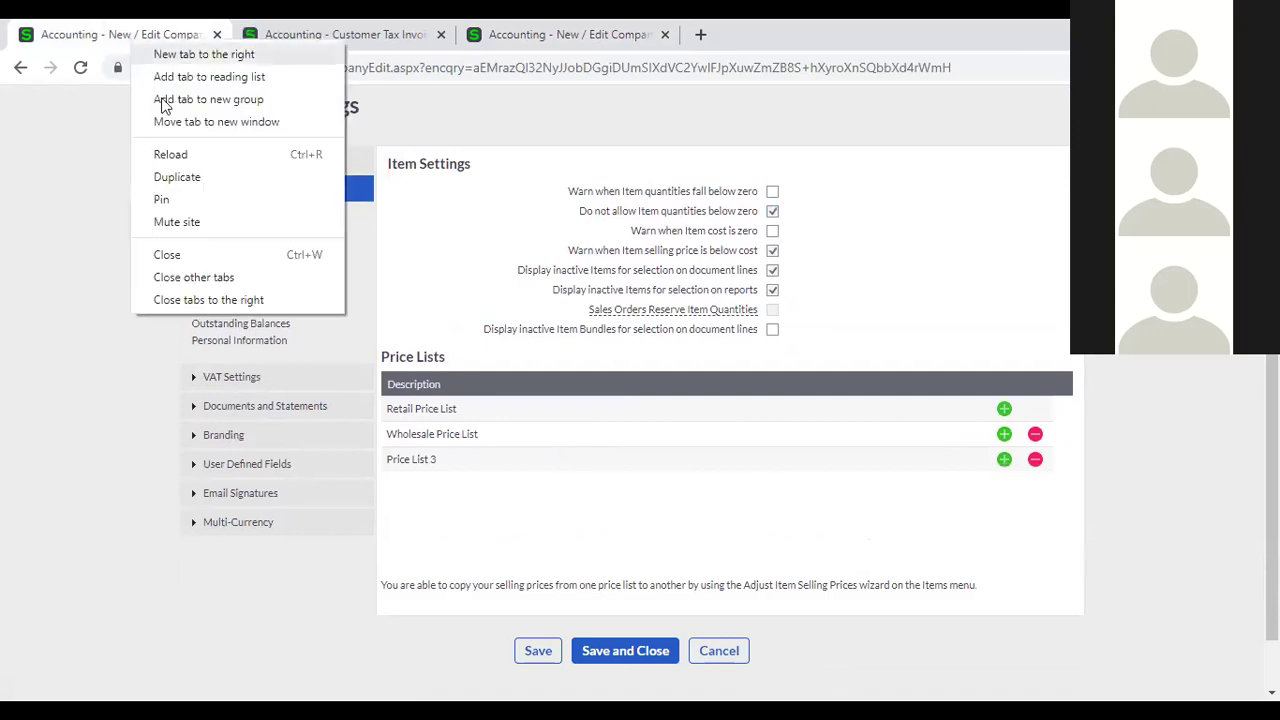
click(185, 174)
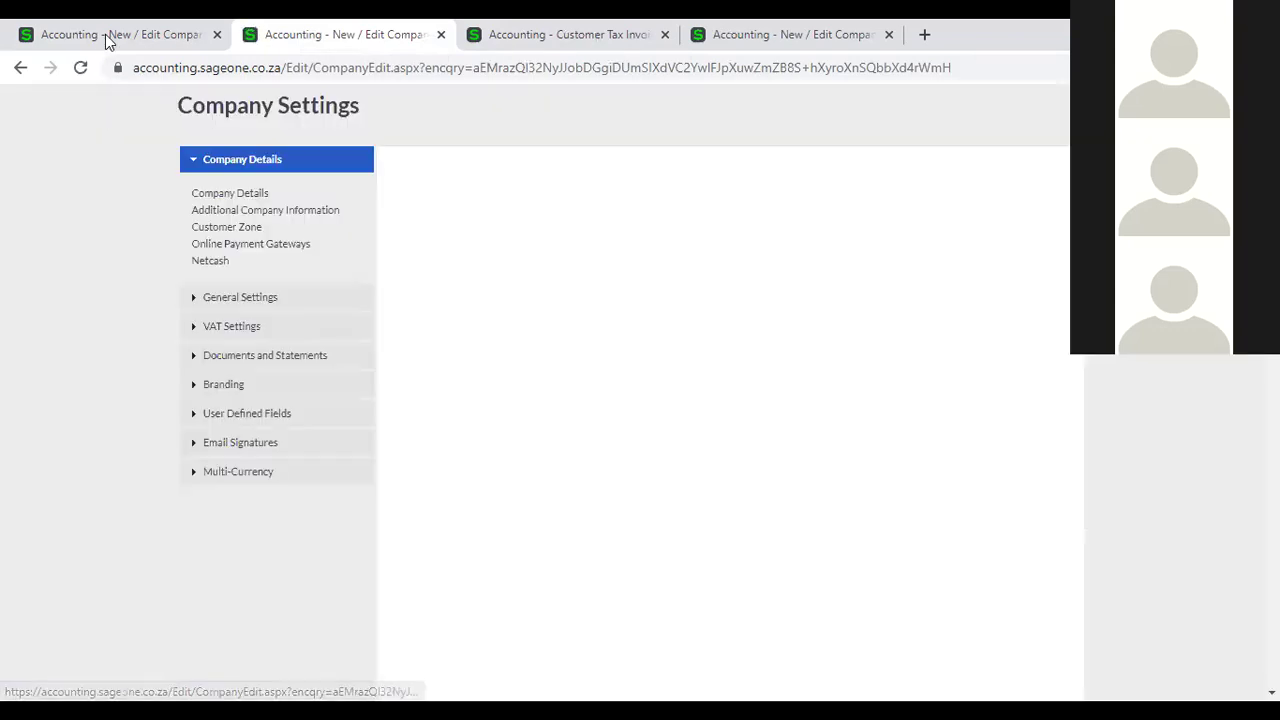
click(105, 34)
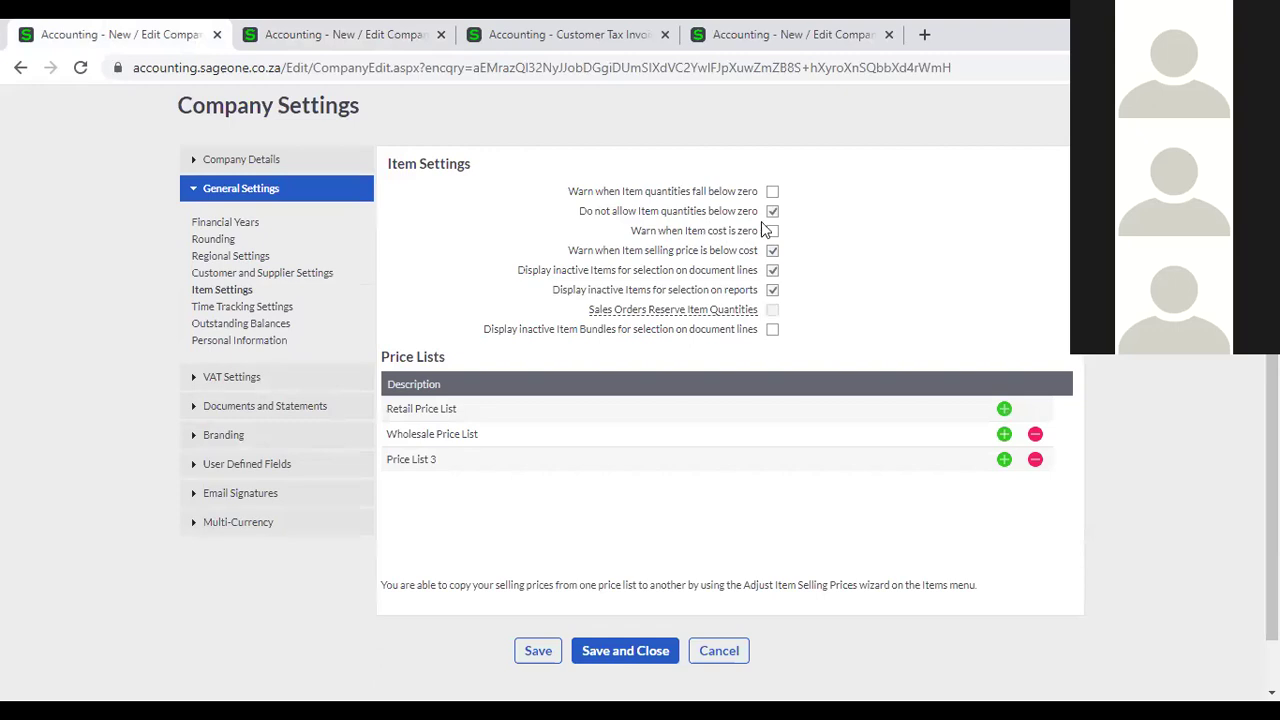
click(374, 40)
Open this company's Customer Tax Invoices list from the Customers menu.
scroll(243, 116, up, 1)
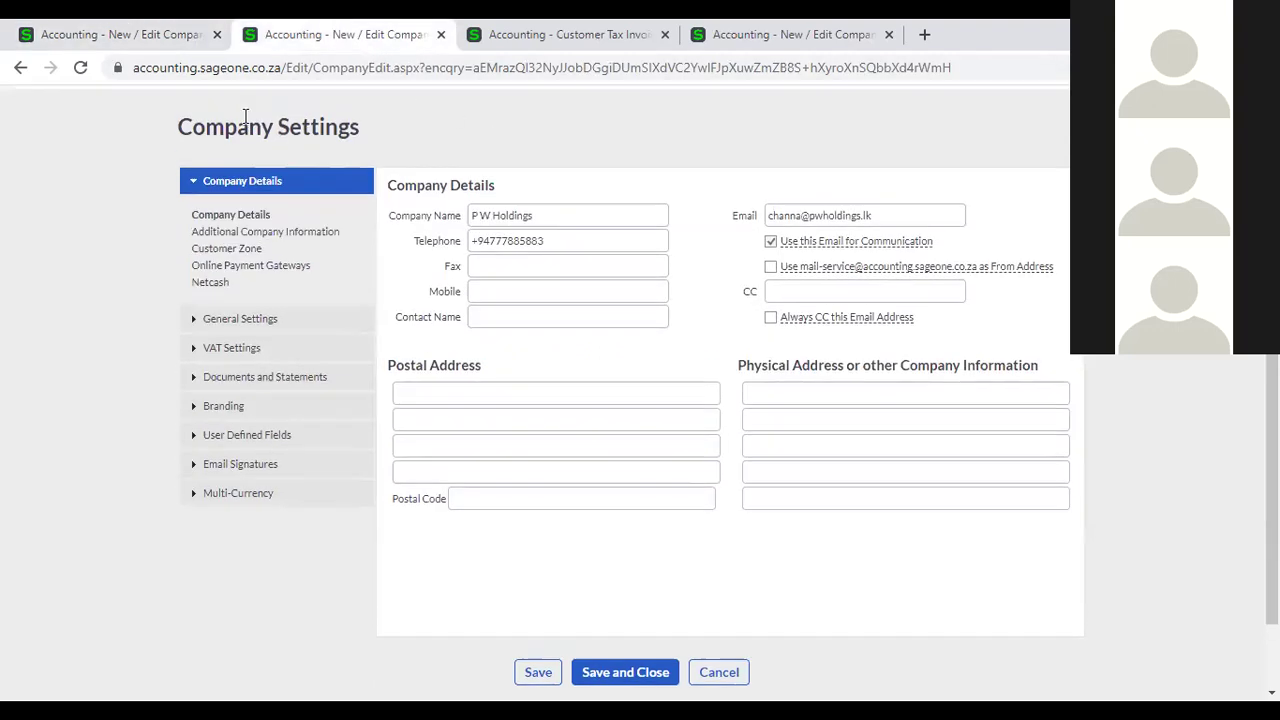
mouse_move(228, 136)
mouse_move(205, 196)
mouse_move(201, 231)
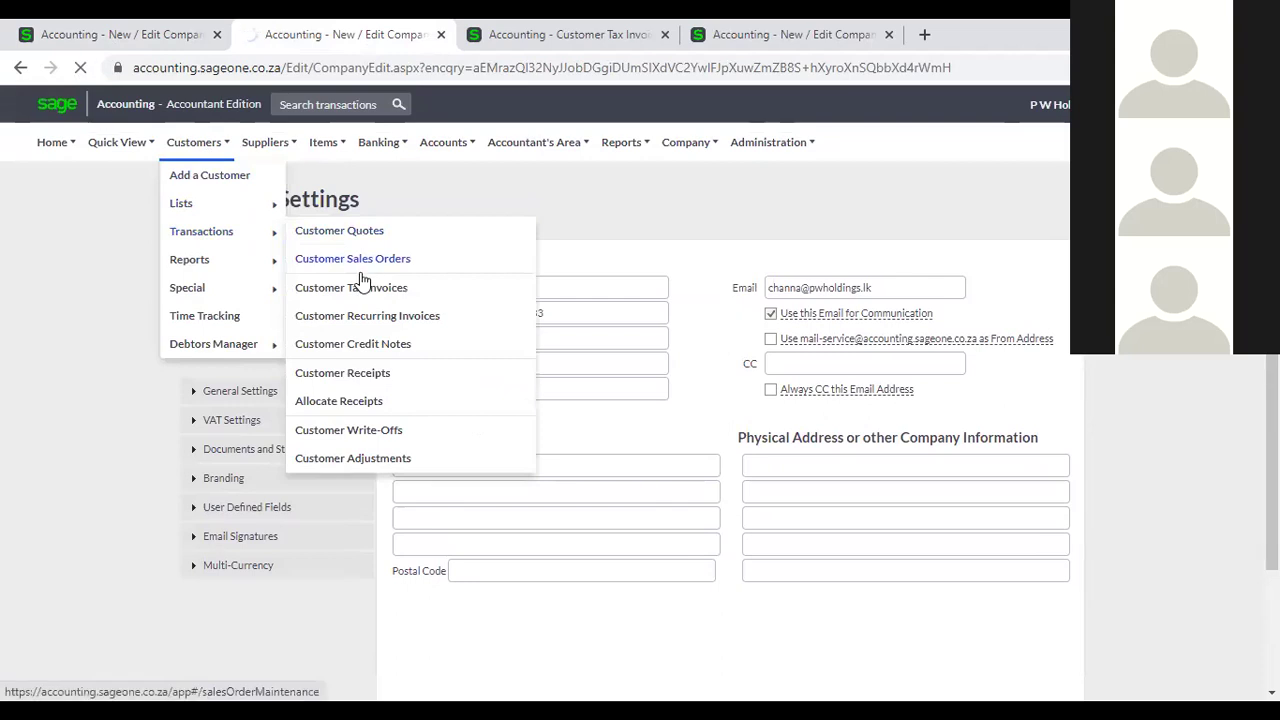
click(366, 287)
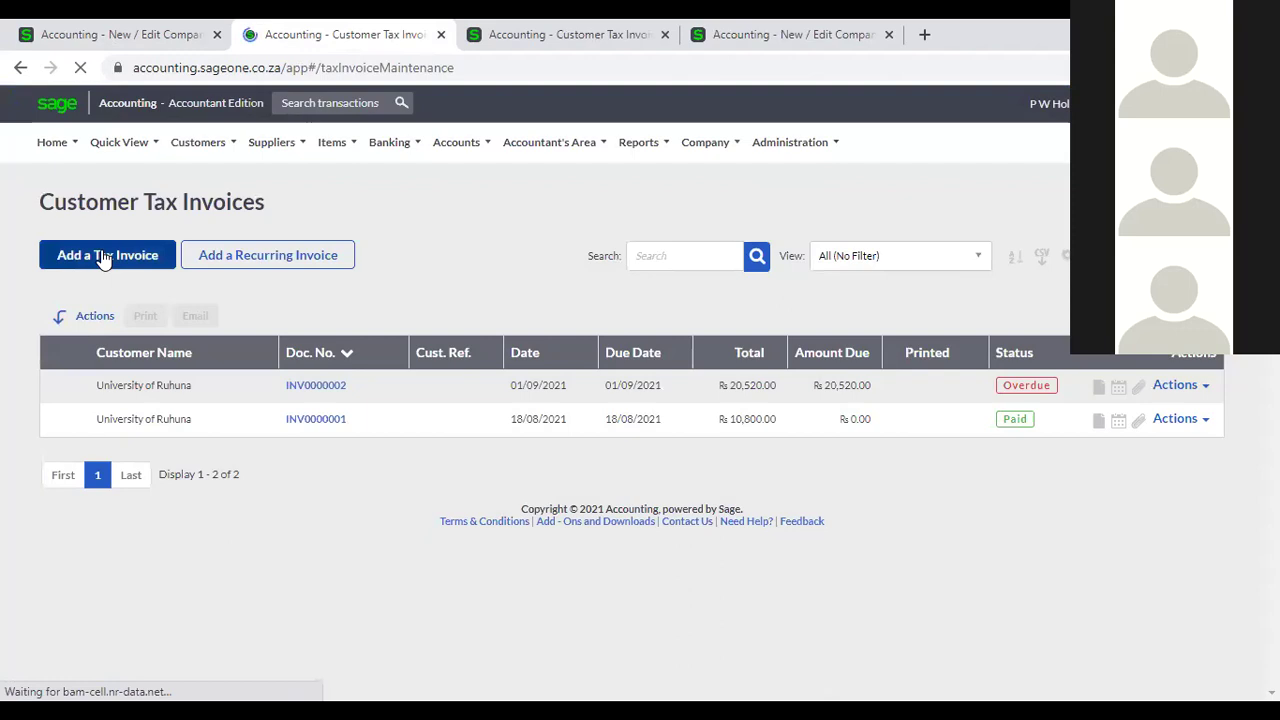
Start a new tax invoice for P W Holdings and agree to invoice its outstanding sales orders.
click(104, 258)
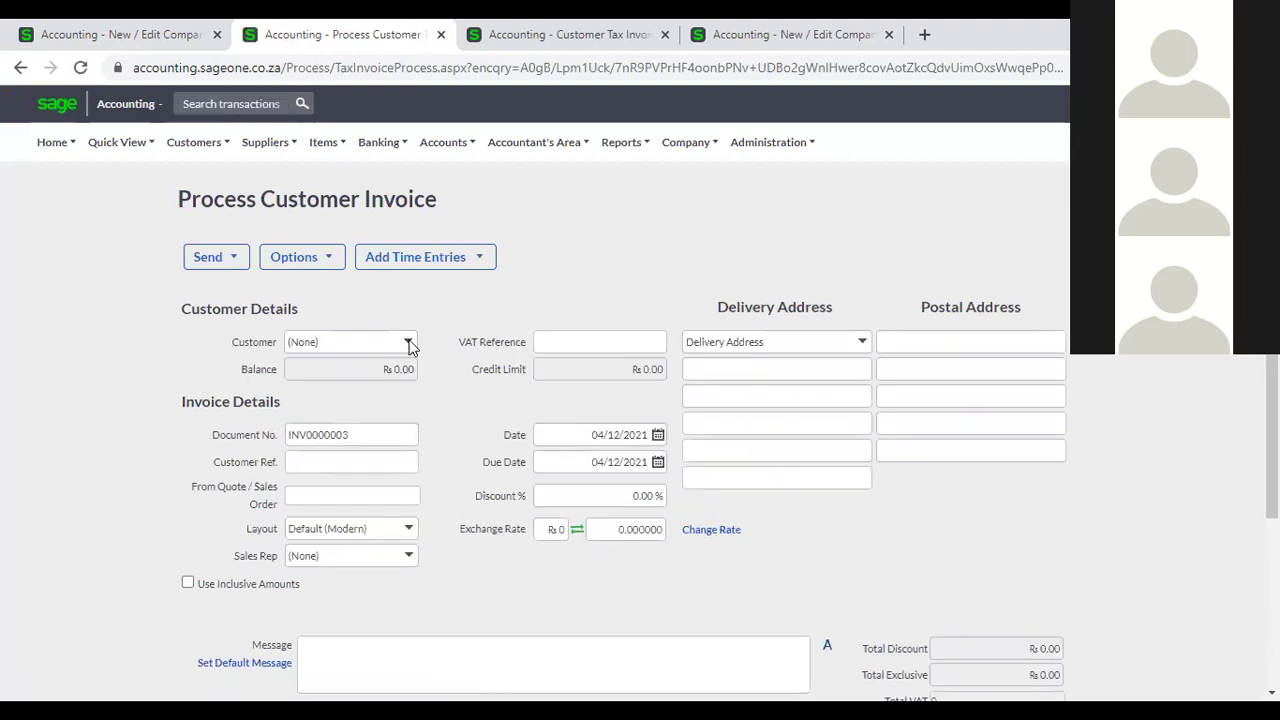
click(418, 345)
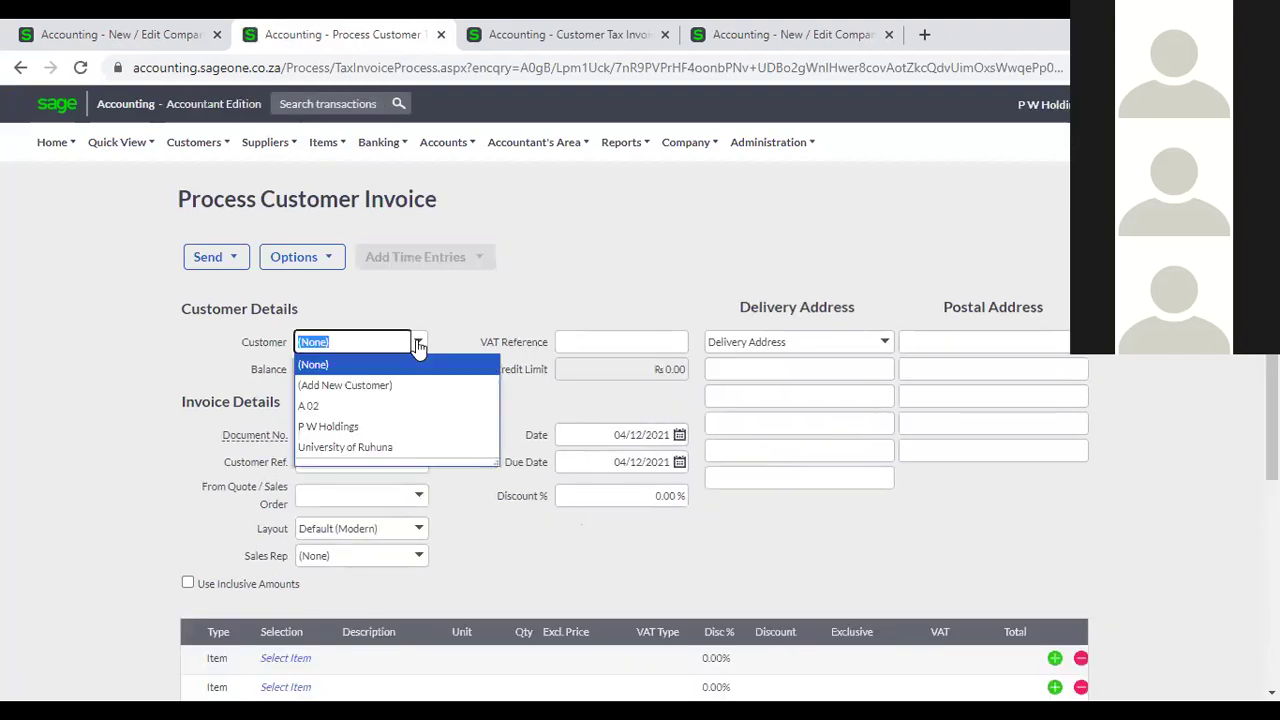
click(395, 426)
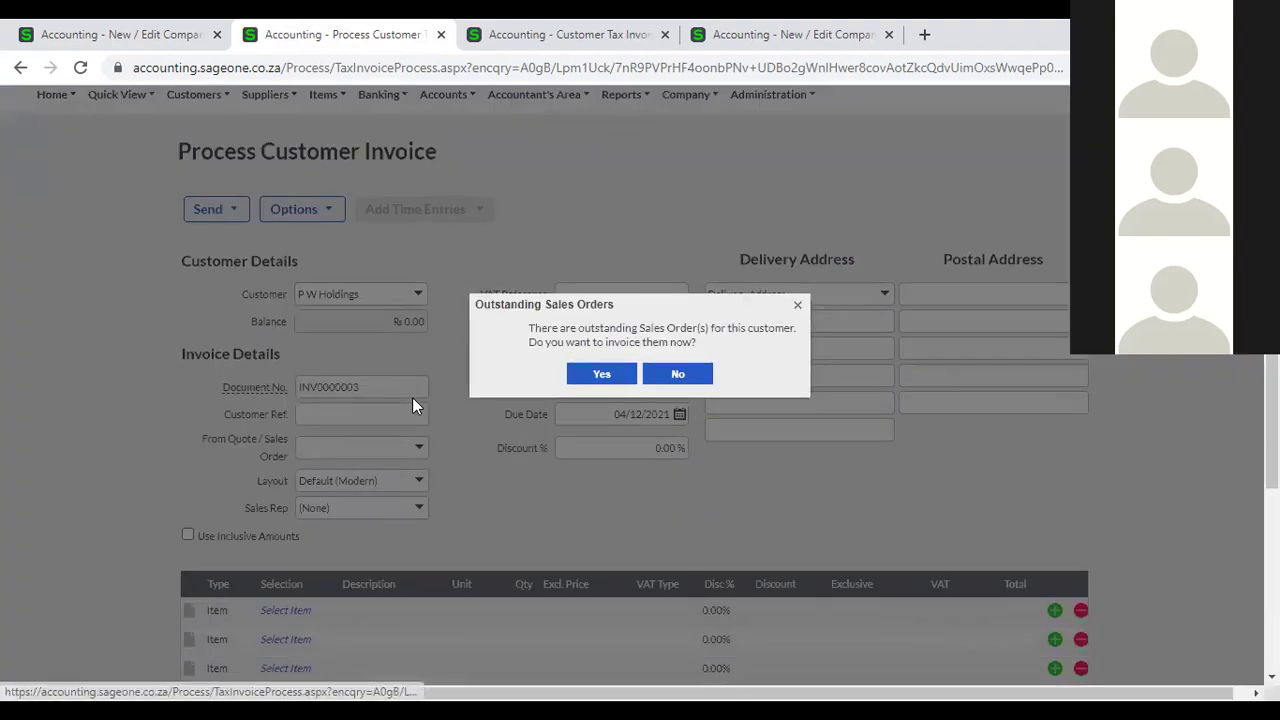
click(600, 330)
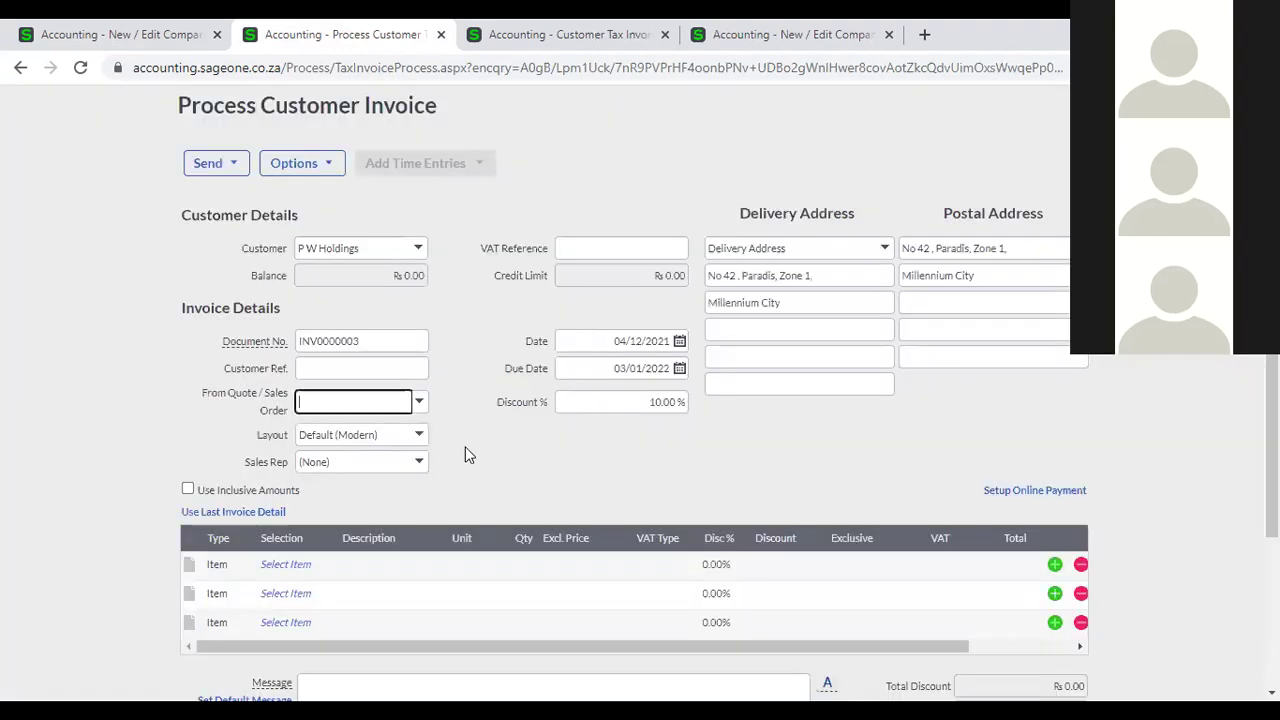
Try putting item C001 Computer on the first line, dismiss the below-zero error, and view the other invoice list.
scroll(465, 455, down, 1)
click(285, 470)
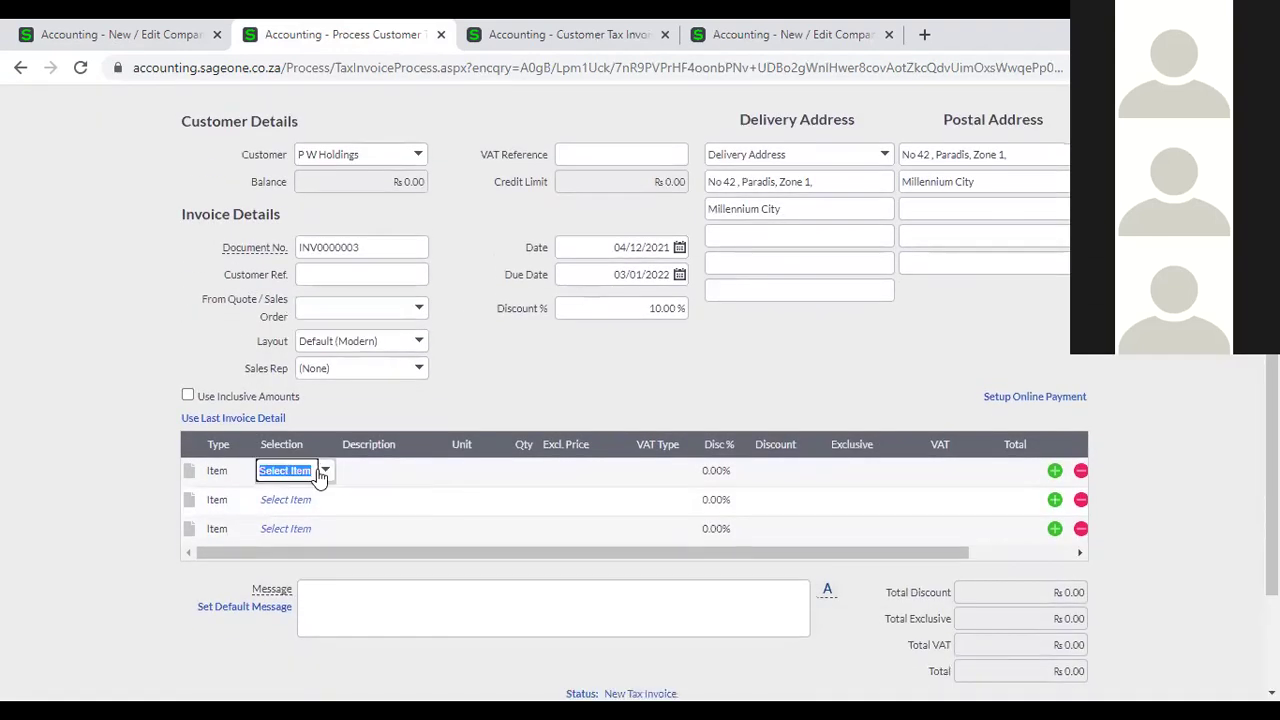
click(325, 471)
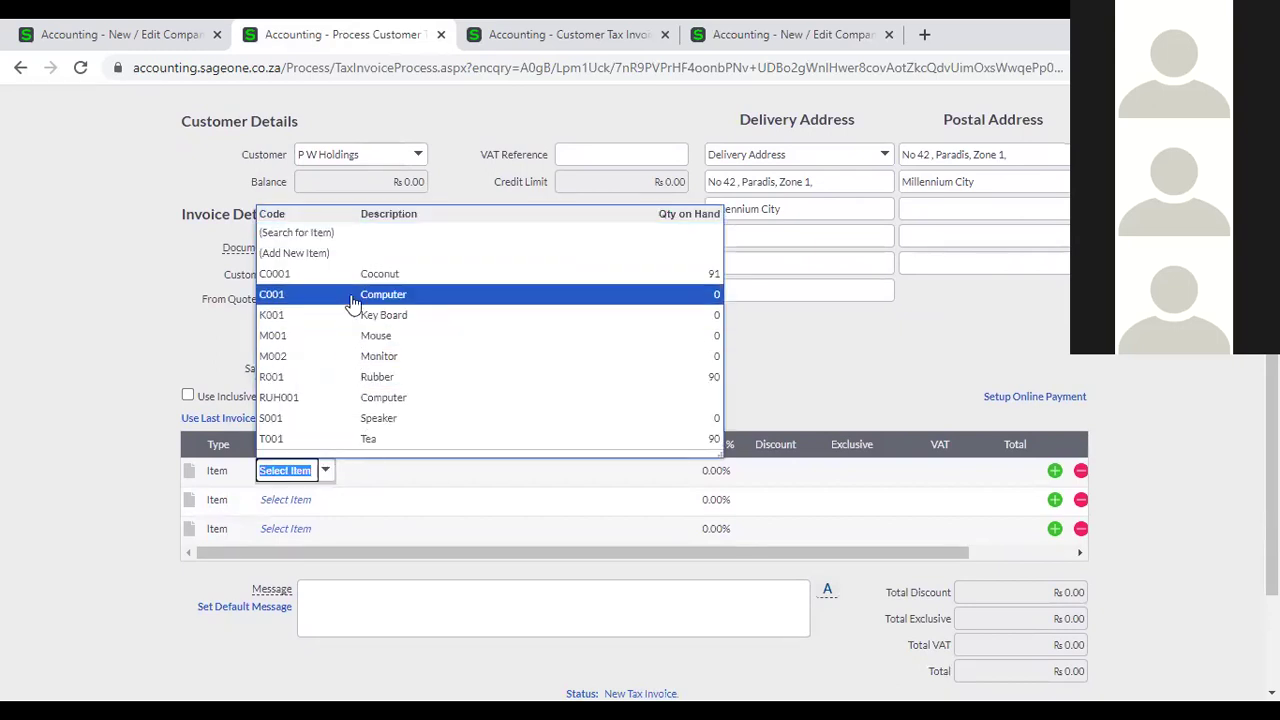
click(355, 296)
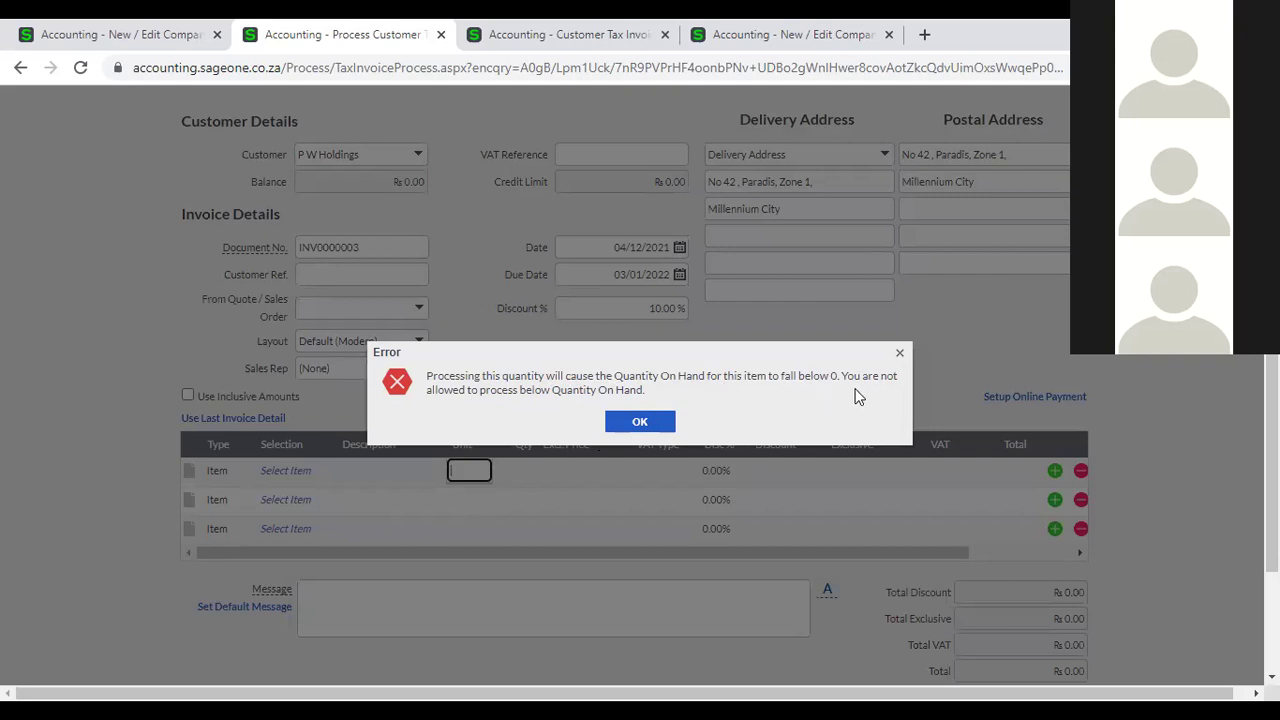
click(640, 427)
click(543, 34)
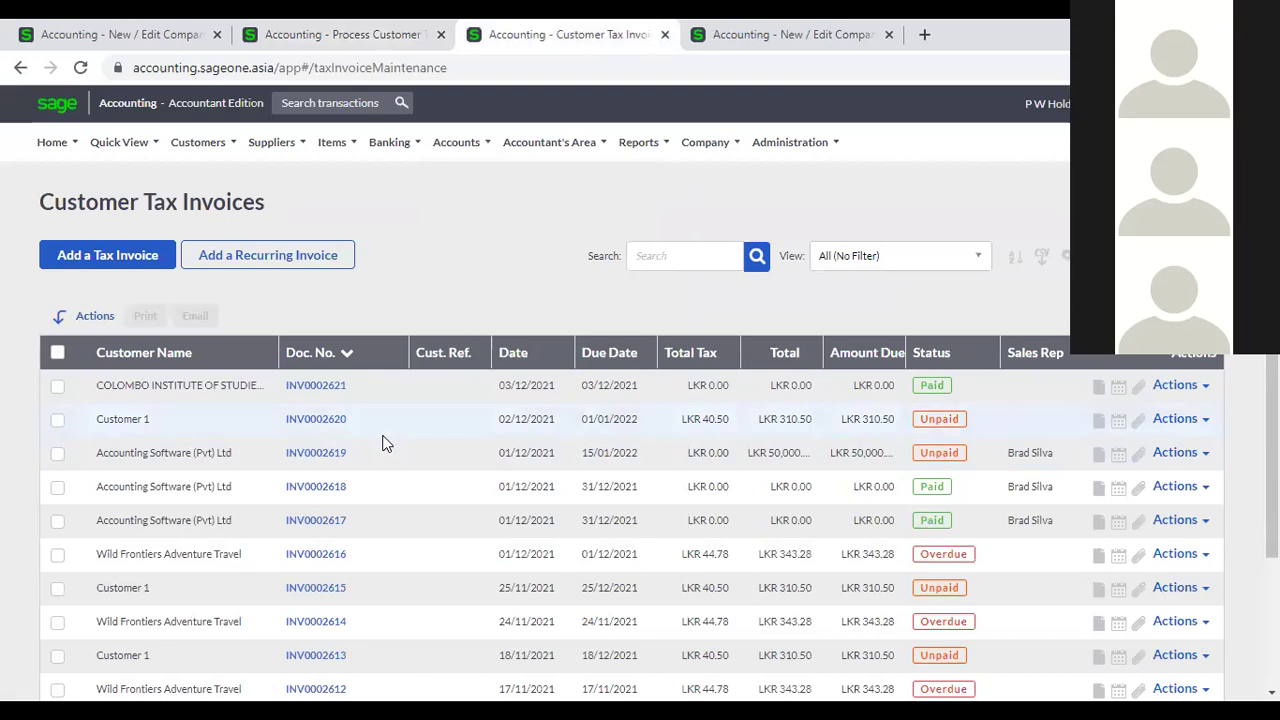
Retry item C001 Computer on the invoice's first line and dismiss the below-zero quantity error again.
click(335, 34)
click(188, 34)
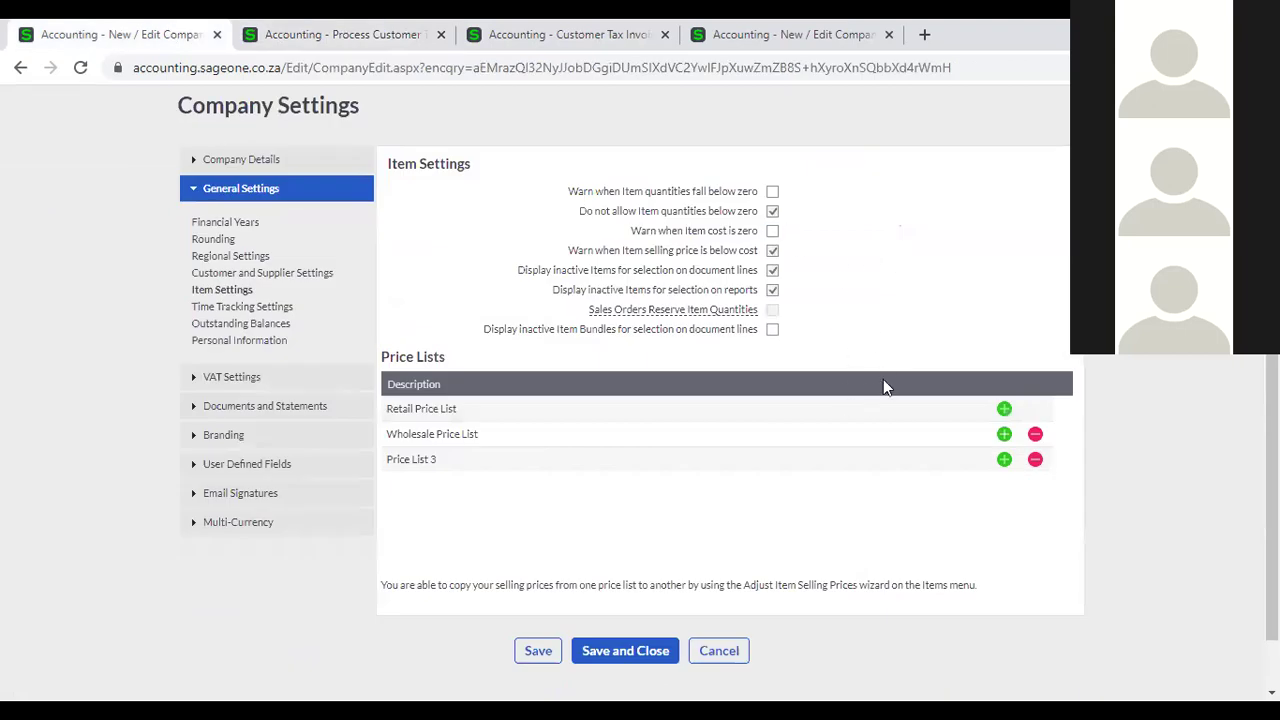
click(355, 34)
click(312, 478)
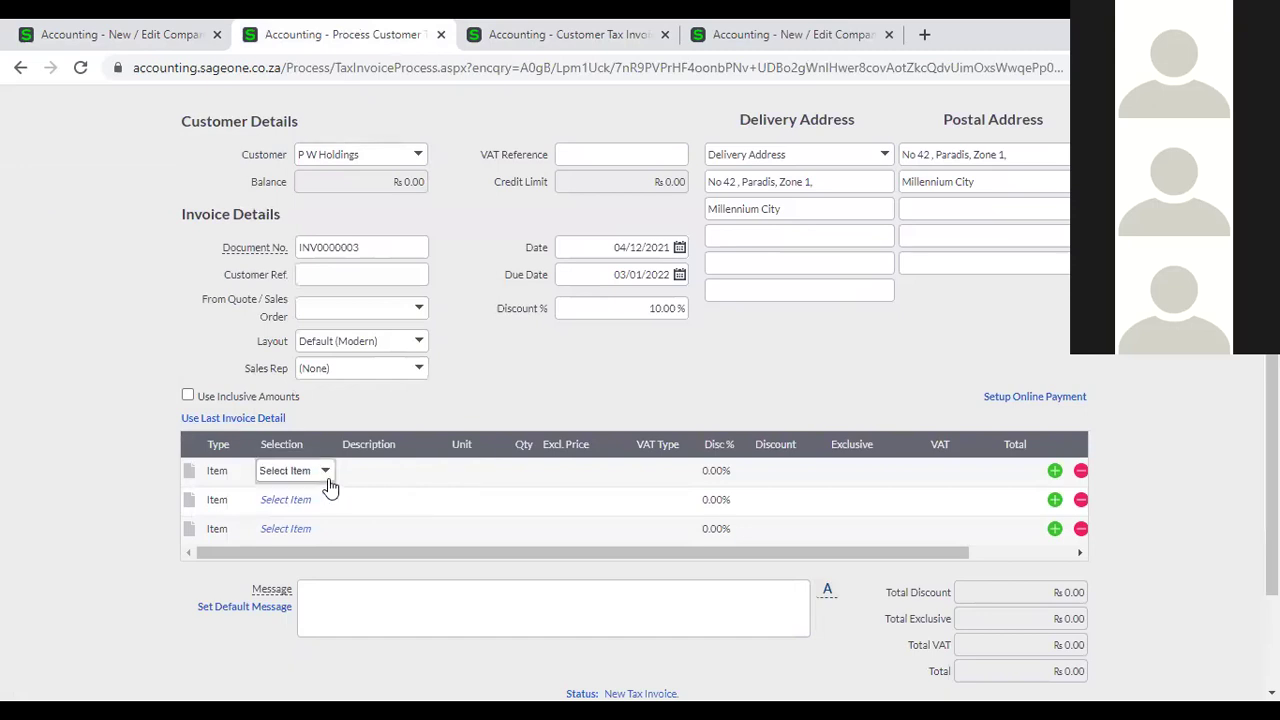
click(326, 472)
click(336, 293)
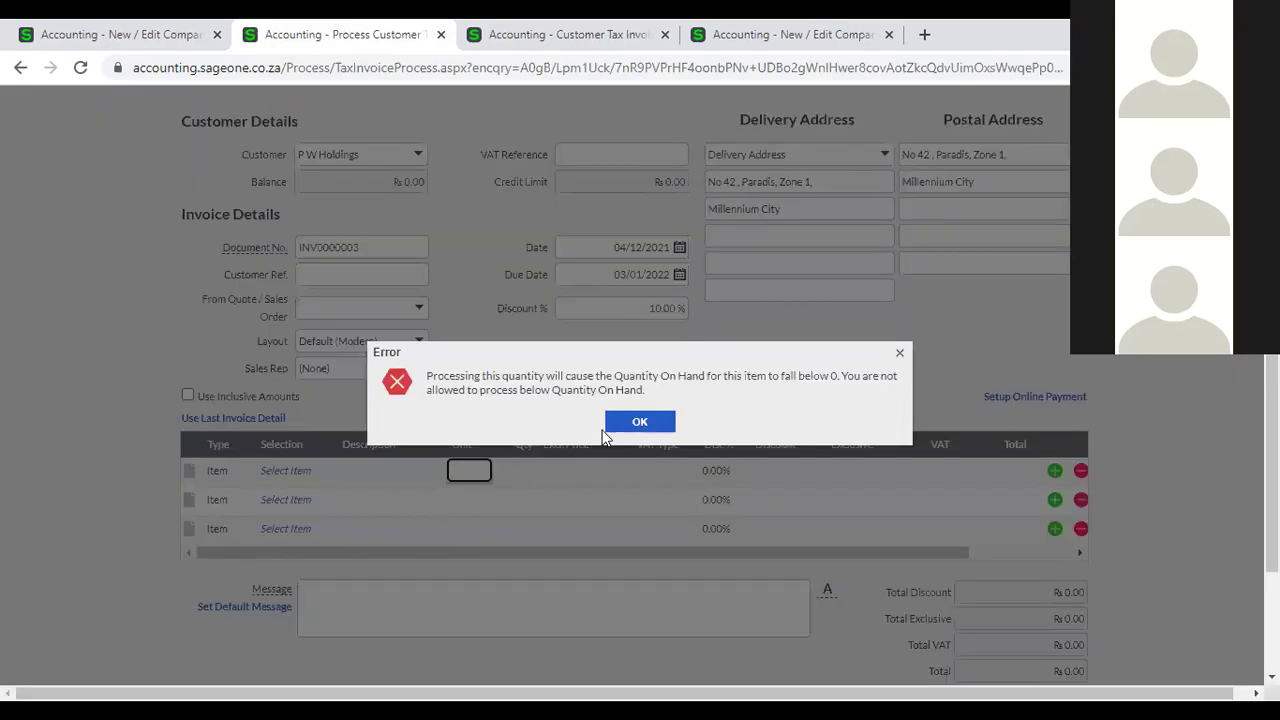
click(644, 428)
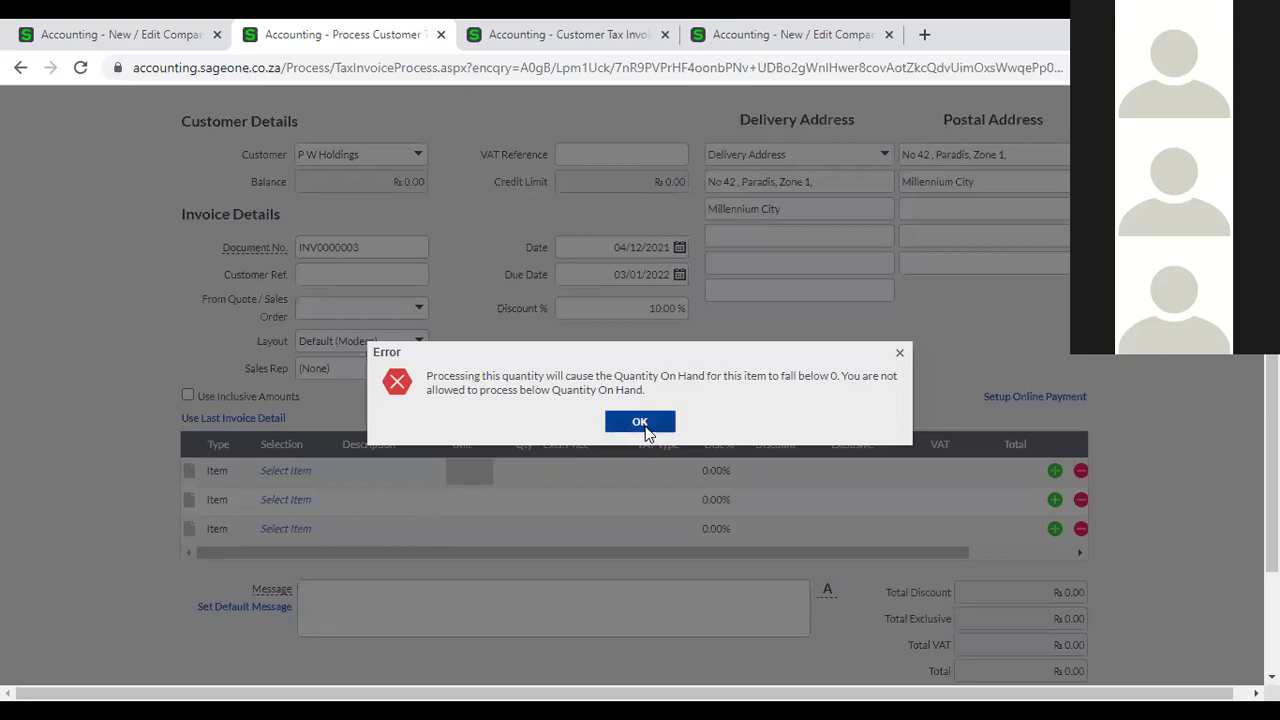
Close the item list unchosen, then toggle 'Warn when Item selling price is below cost' off and on.
click(195, 37)
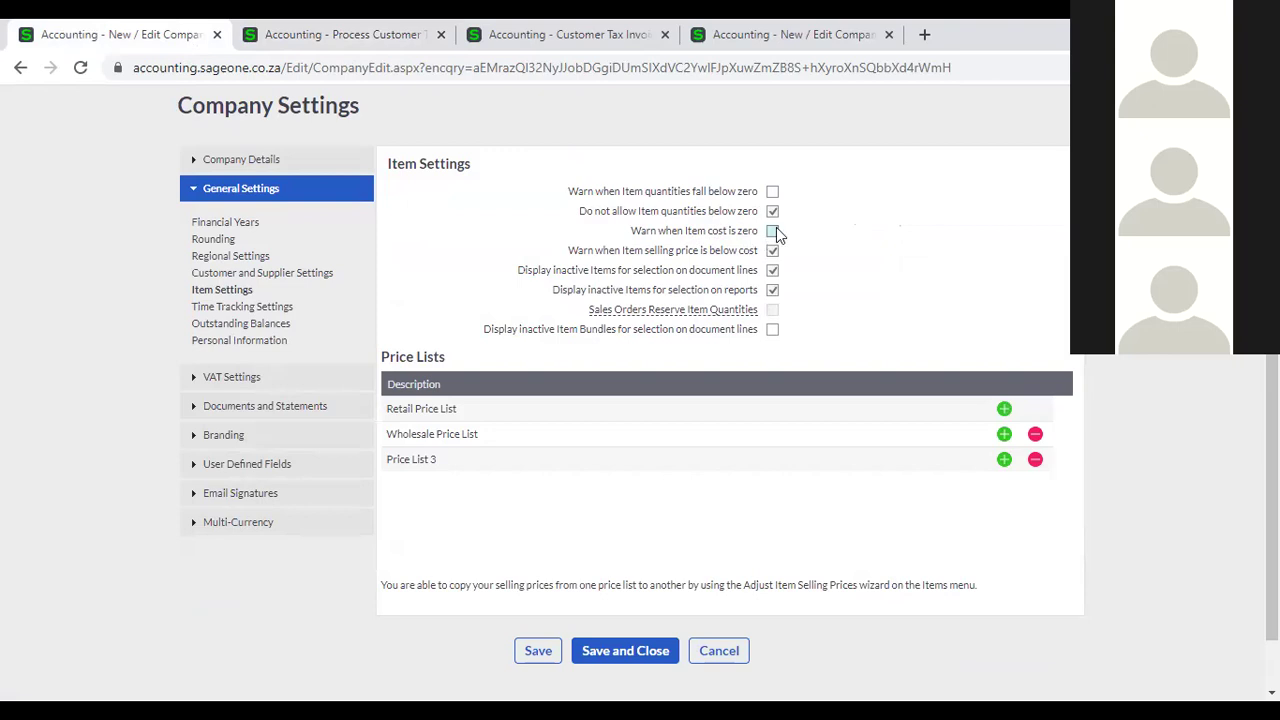
click(383, 32)
click(288, 470)
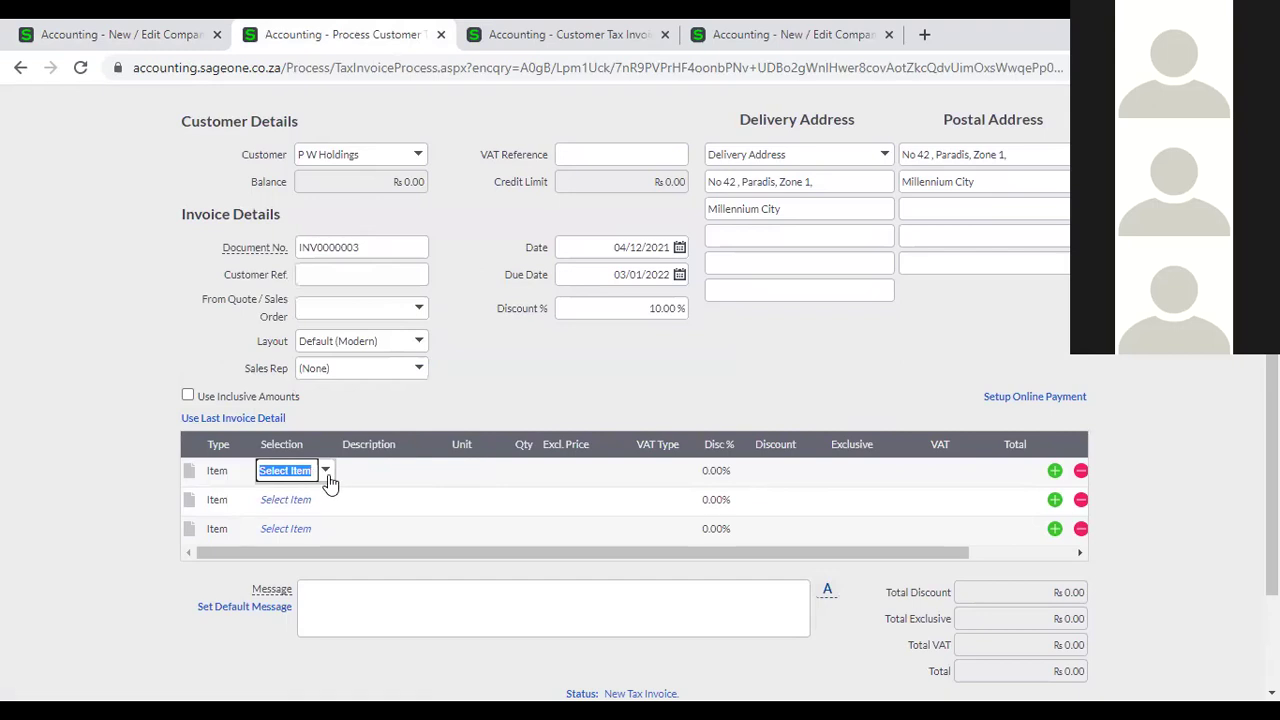
click(325, 471)
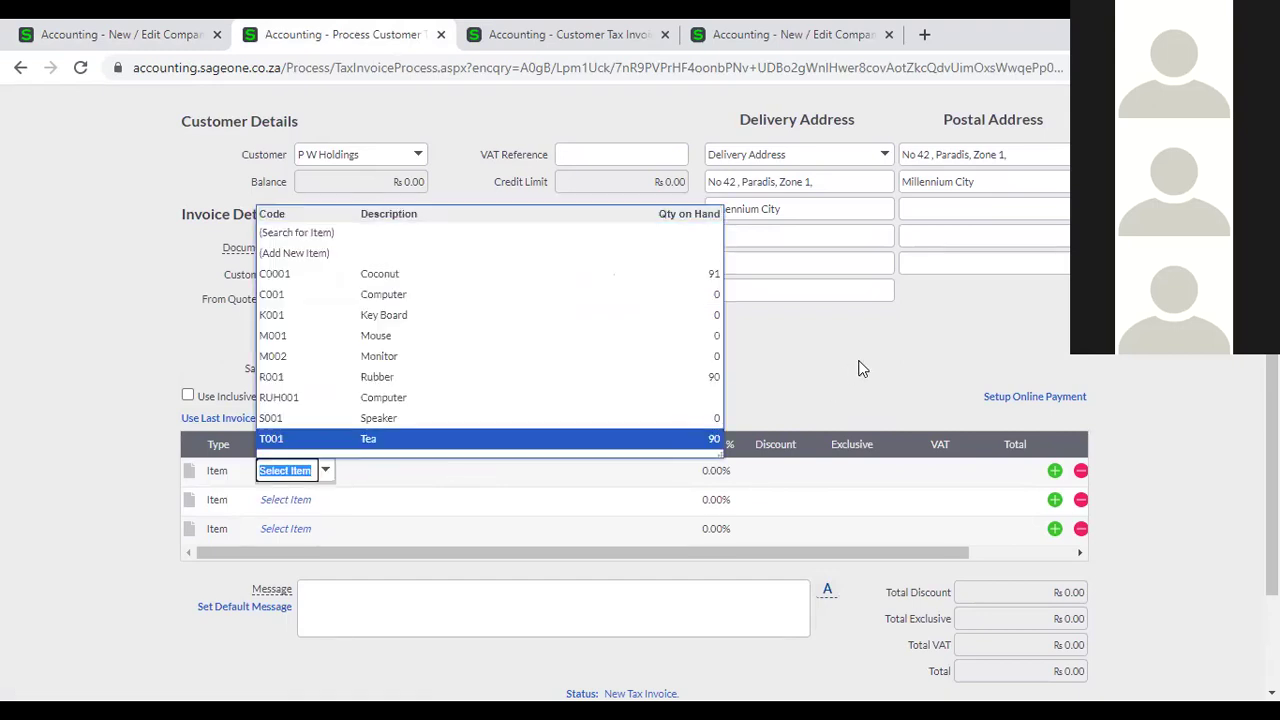
click(875, 343)
click(125, 36)
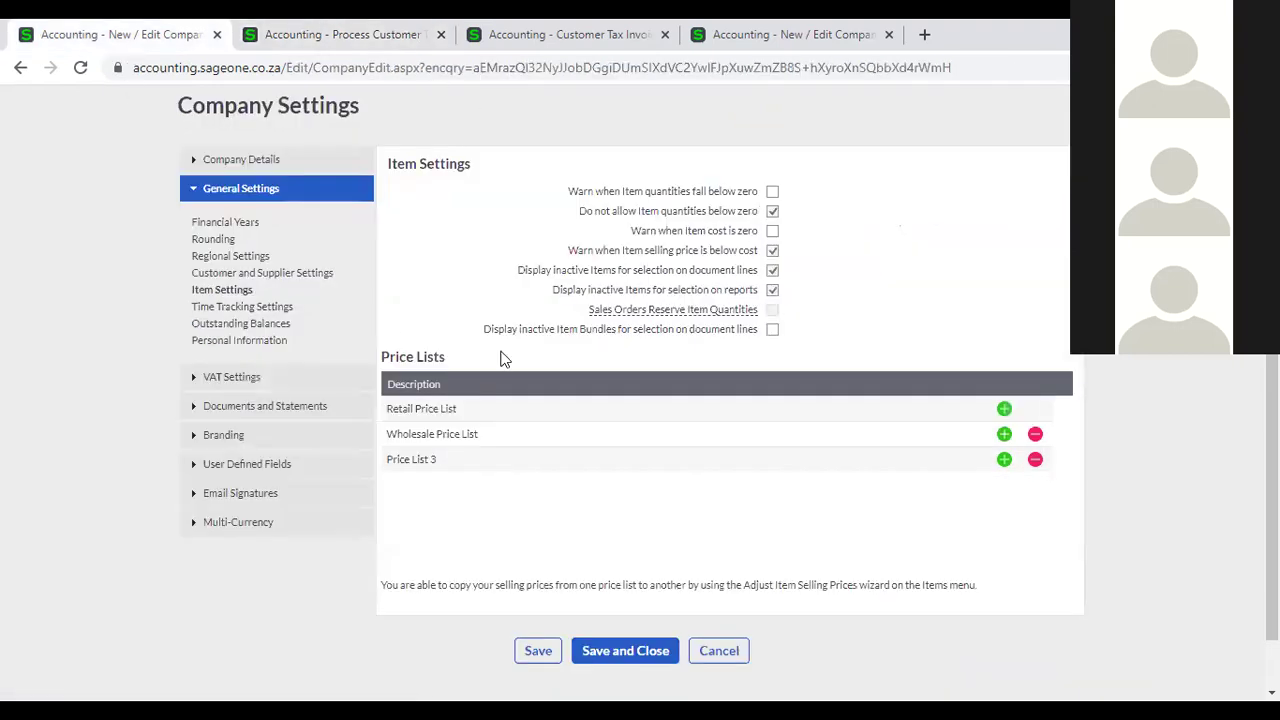
click(772, 251)
click(772, 251)
click(264, 275)
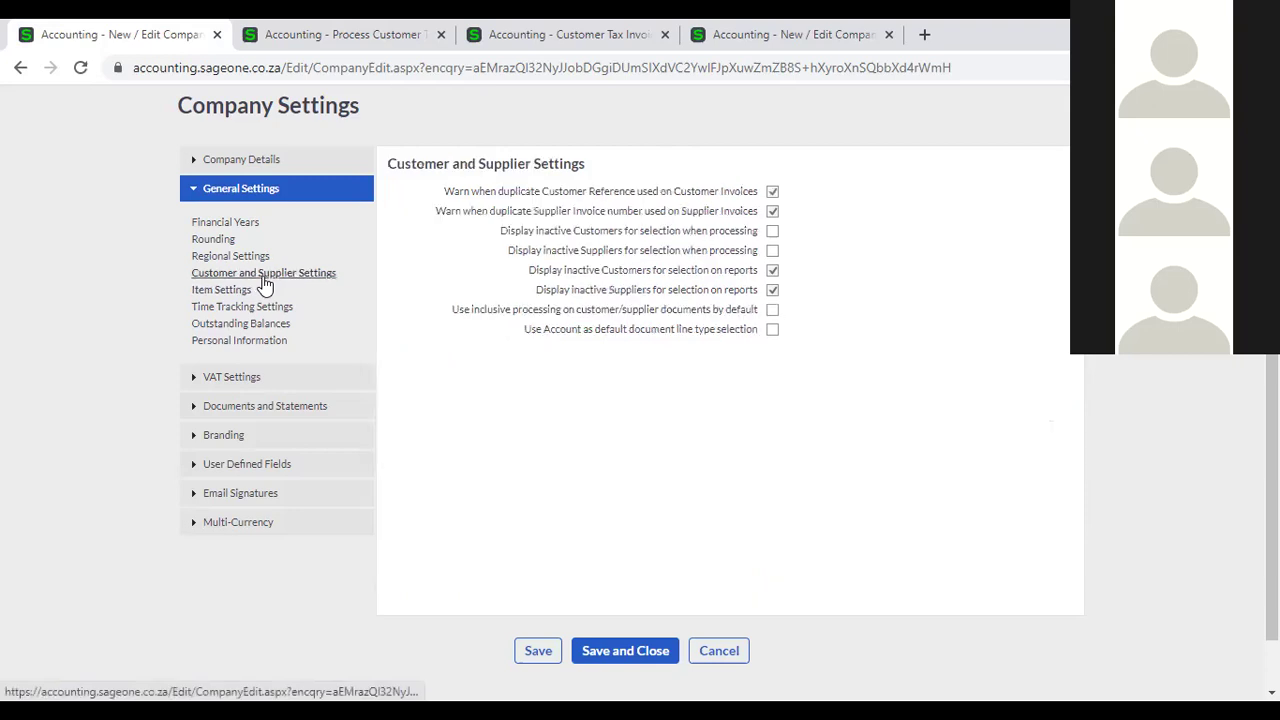
click(240, 291)
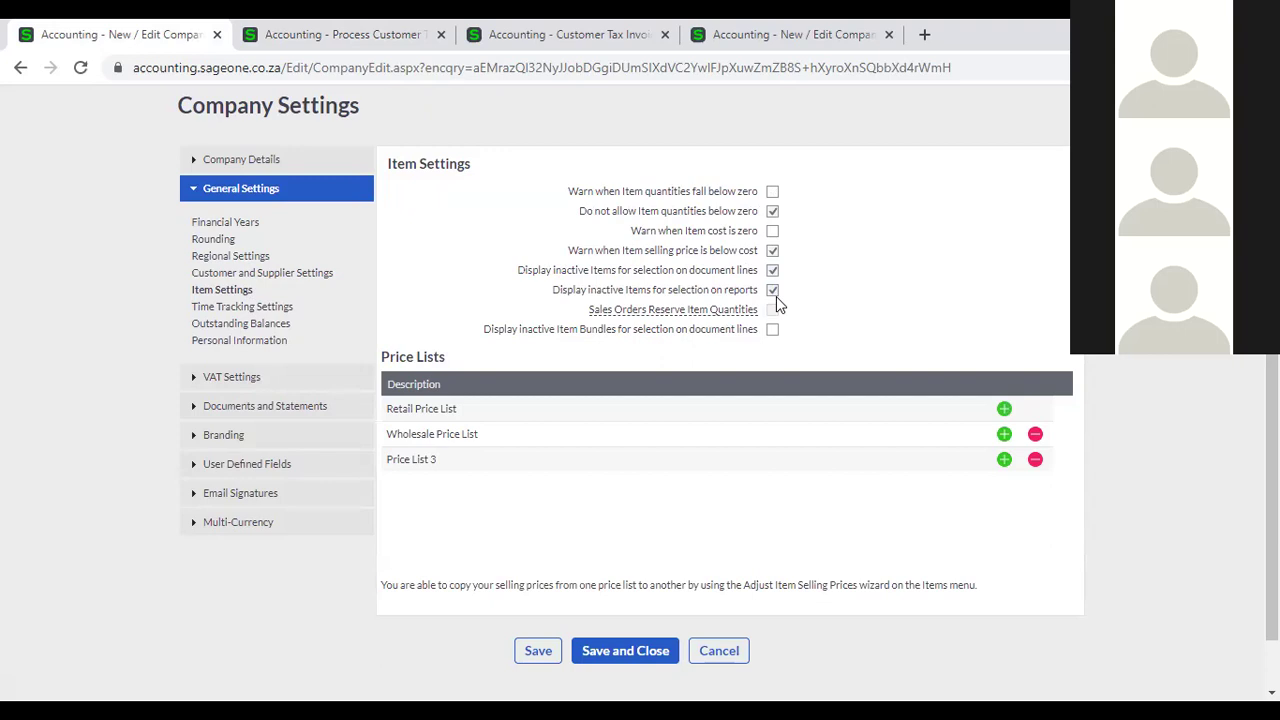
Open the COM001 Computer bundle from the List of Item Bundles to review its five components.
mouse_move(670, 311)
click(512, 40)
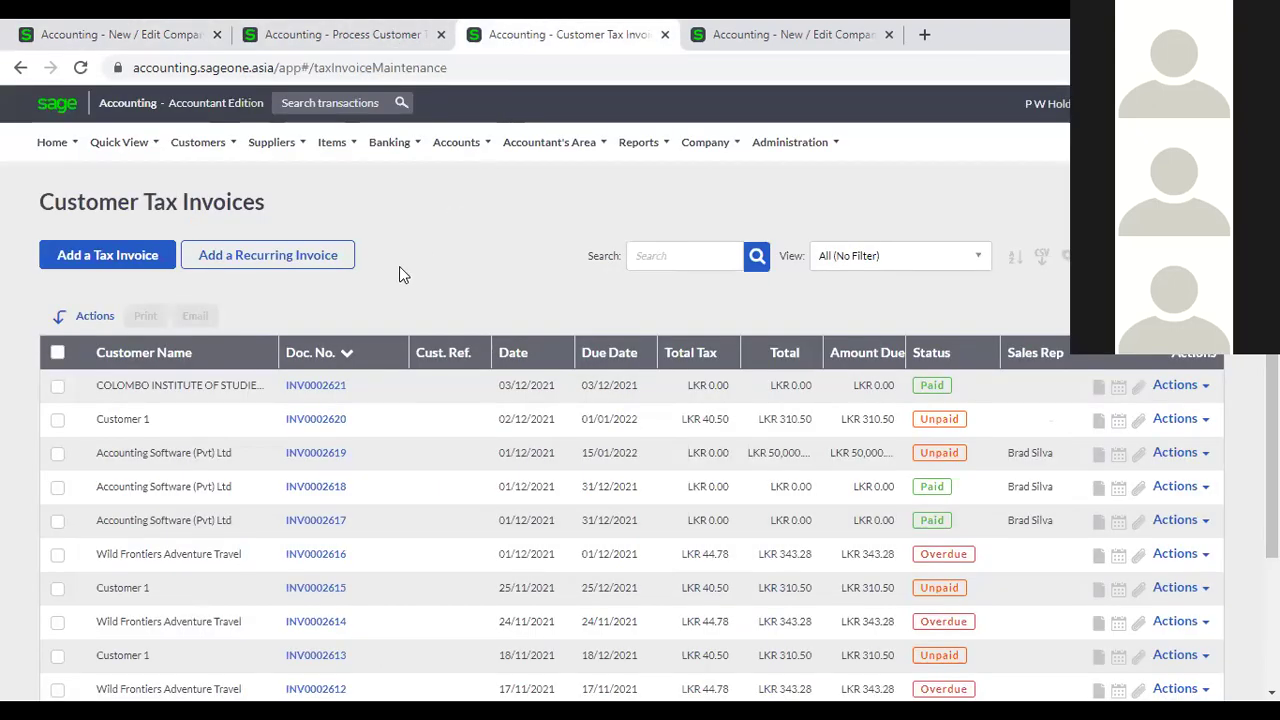
click(333, 143)
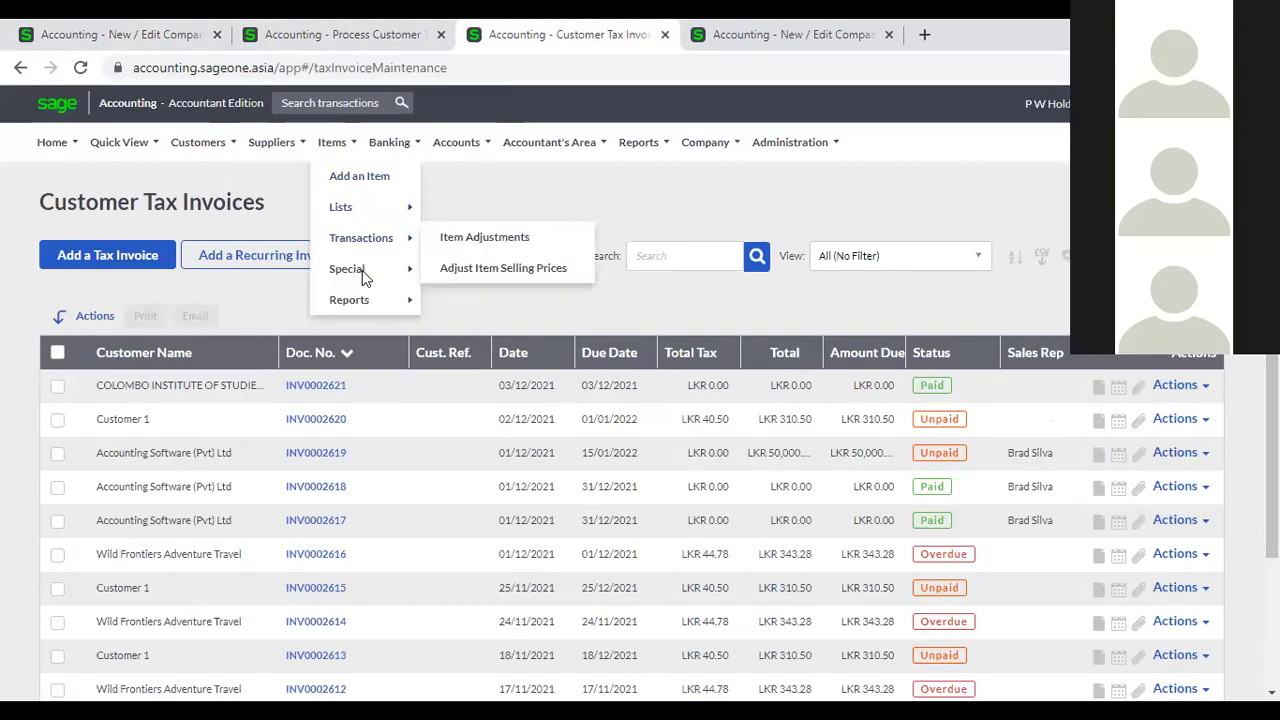
mouse_move(403, 212)
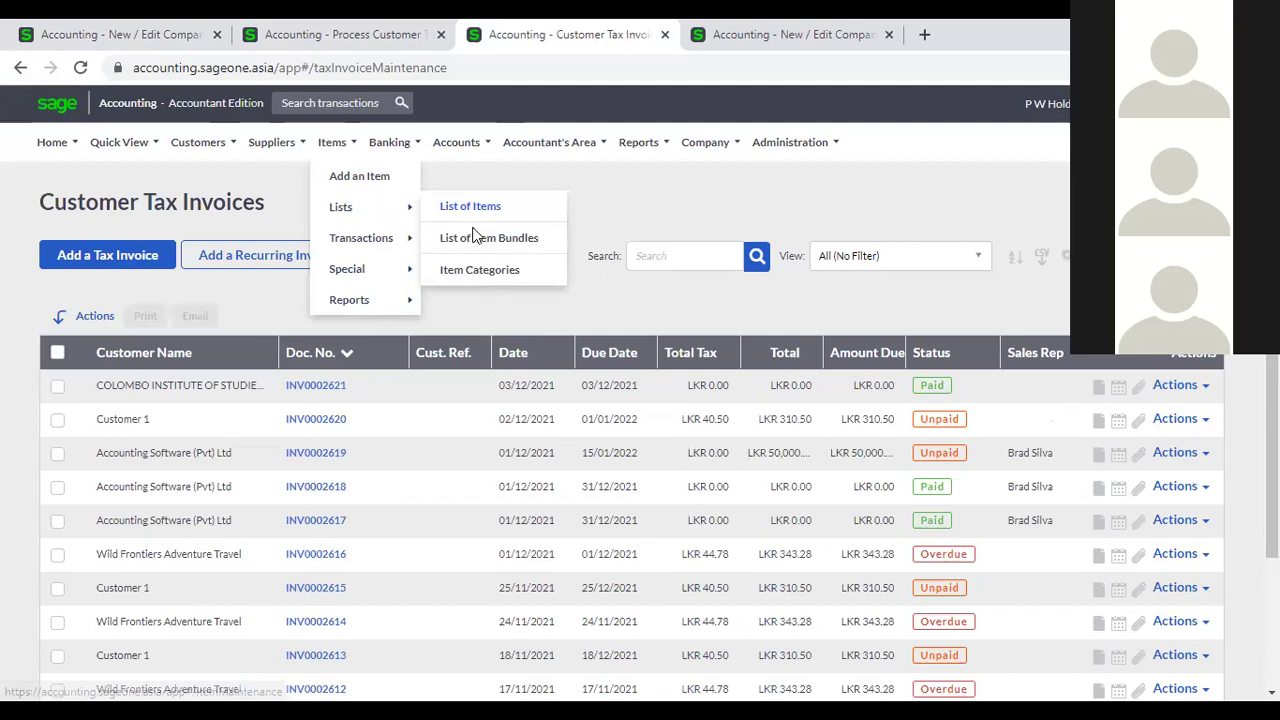
click(476, 237)
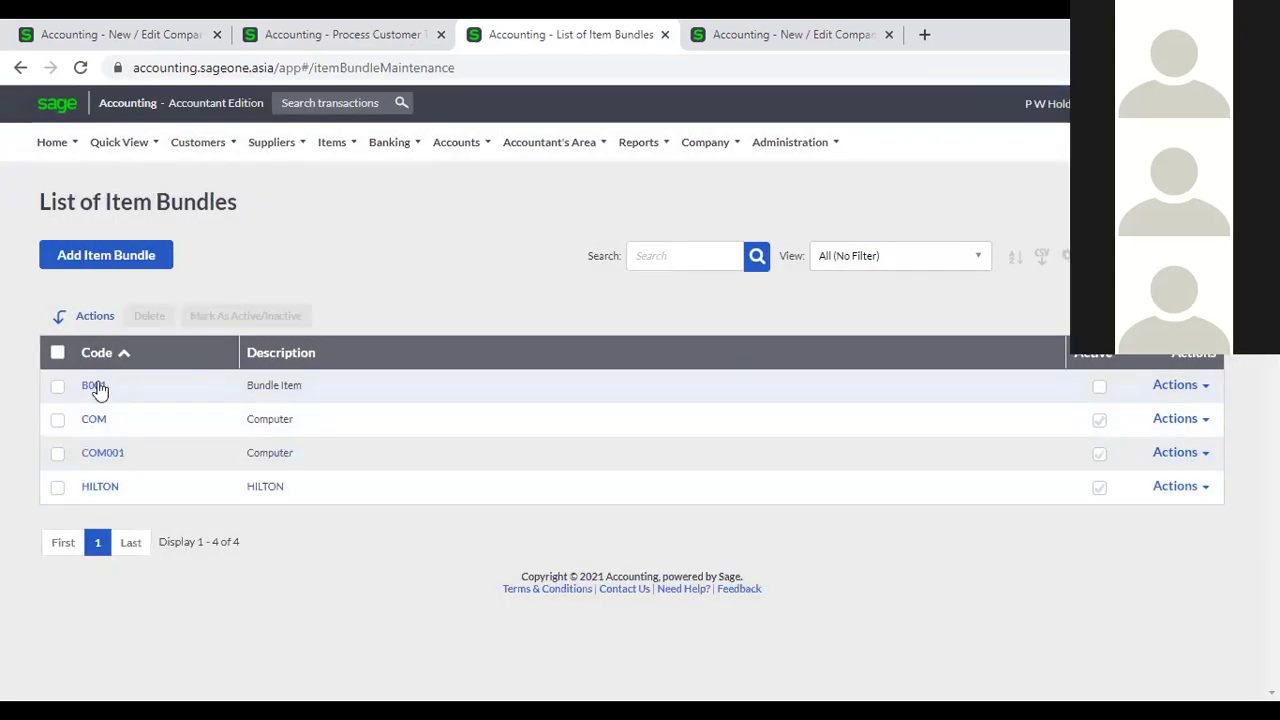
click(101, 453)
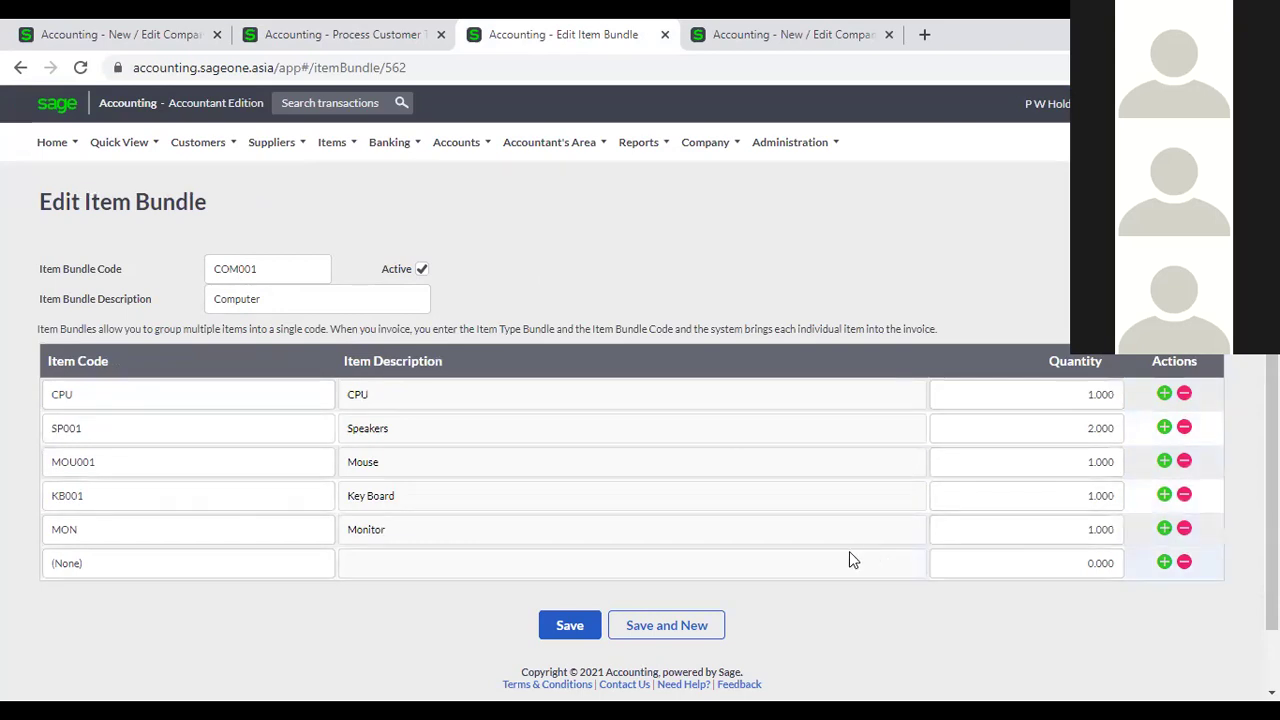
Go back to the Customer Tax Invoices list.
click(197, 145)
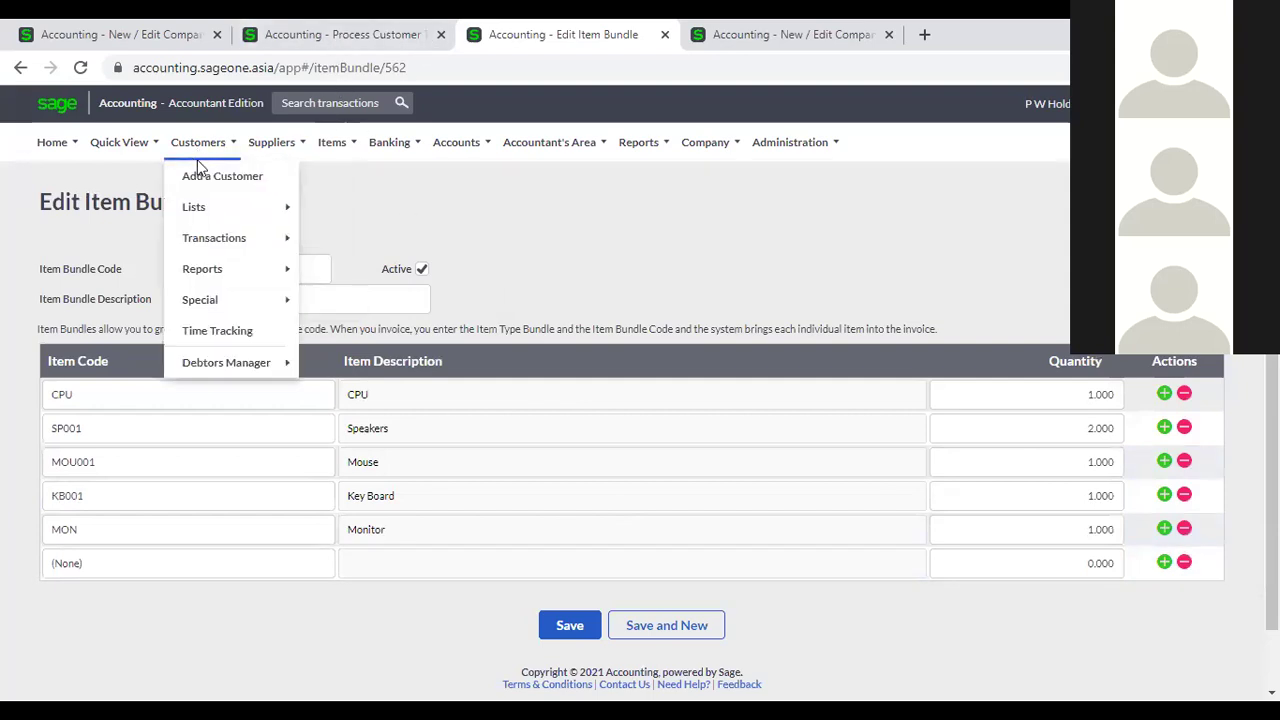
mouse_move(197, 245)
click(362, 300)
Start a new customer quote and make its first line the COM001 Computer bundle.
mouse_move(218, 200)
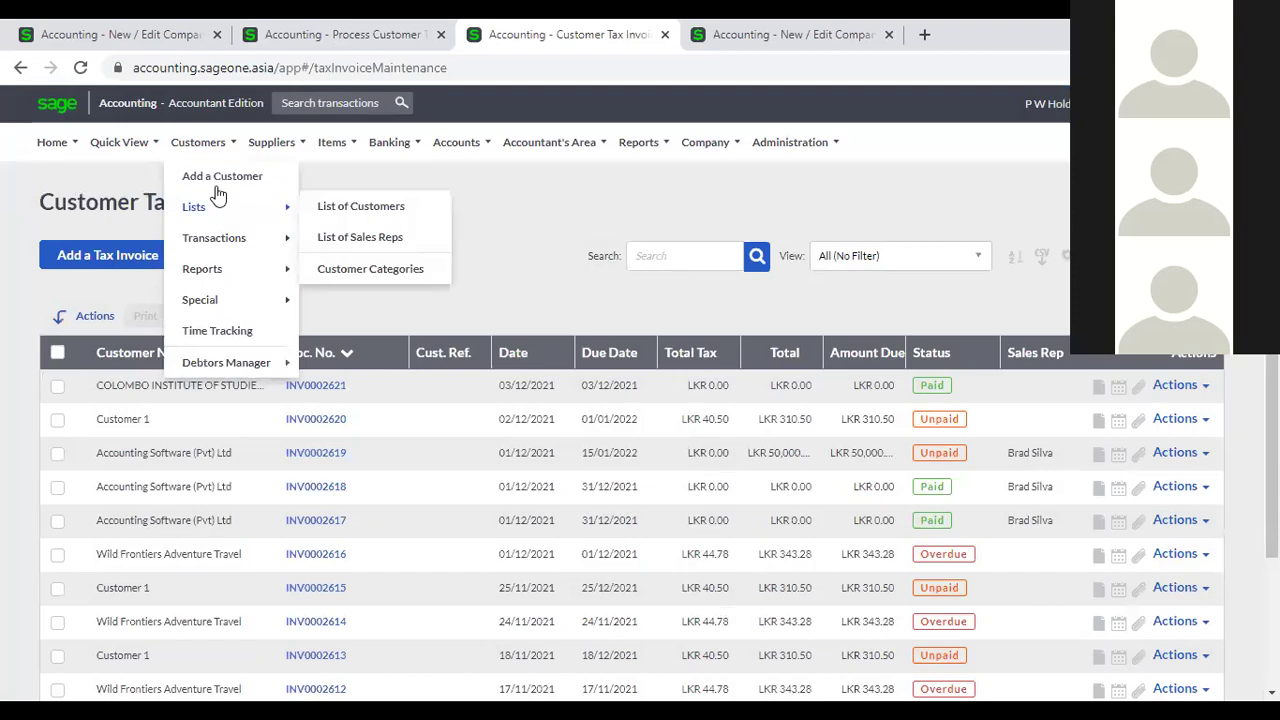
mouse_move(227, 240)
click(392, 247)
click(92, 258)
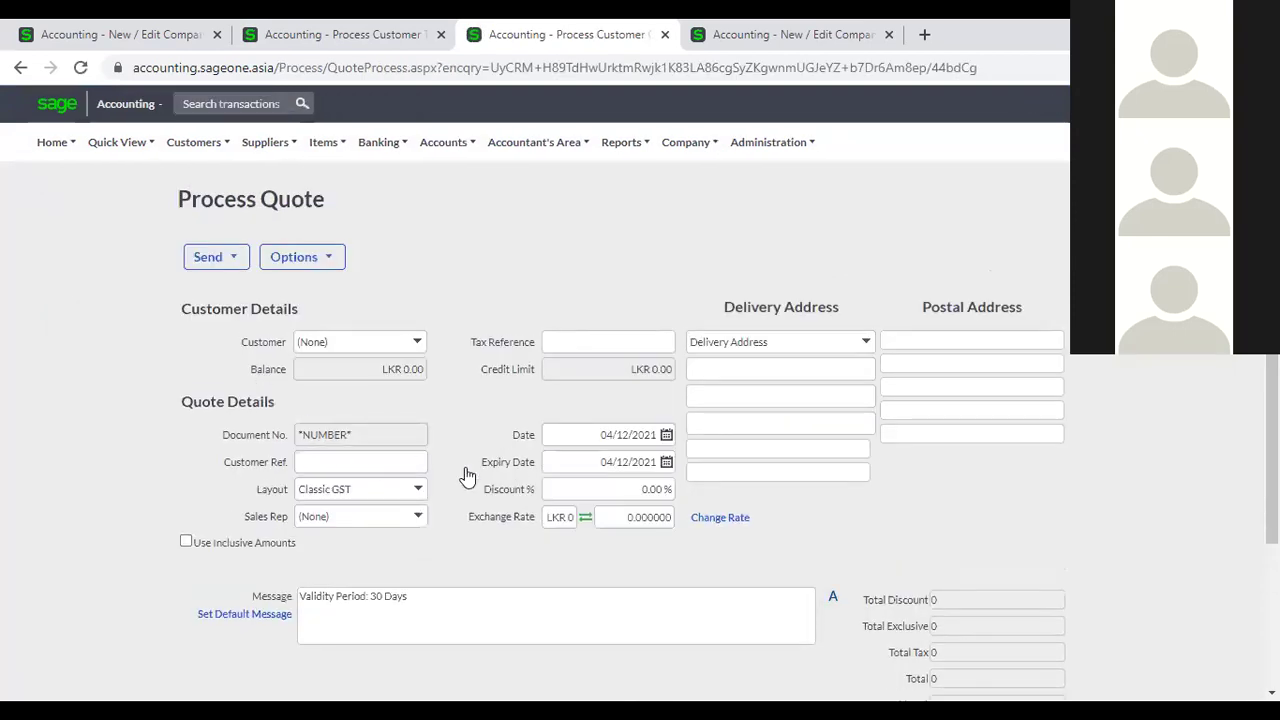
scroll(500, 471, down, 3)
click(216, 328)
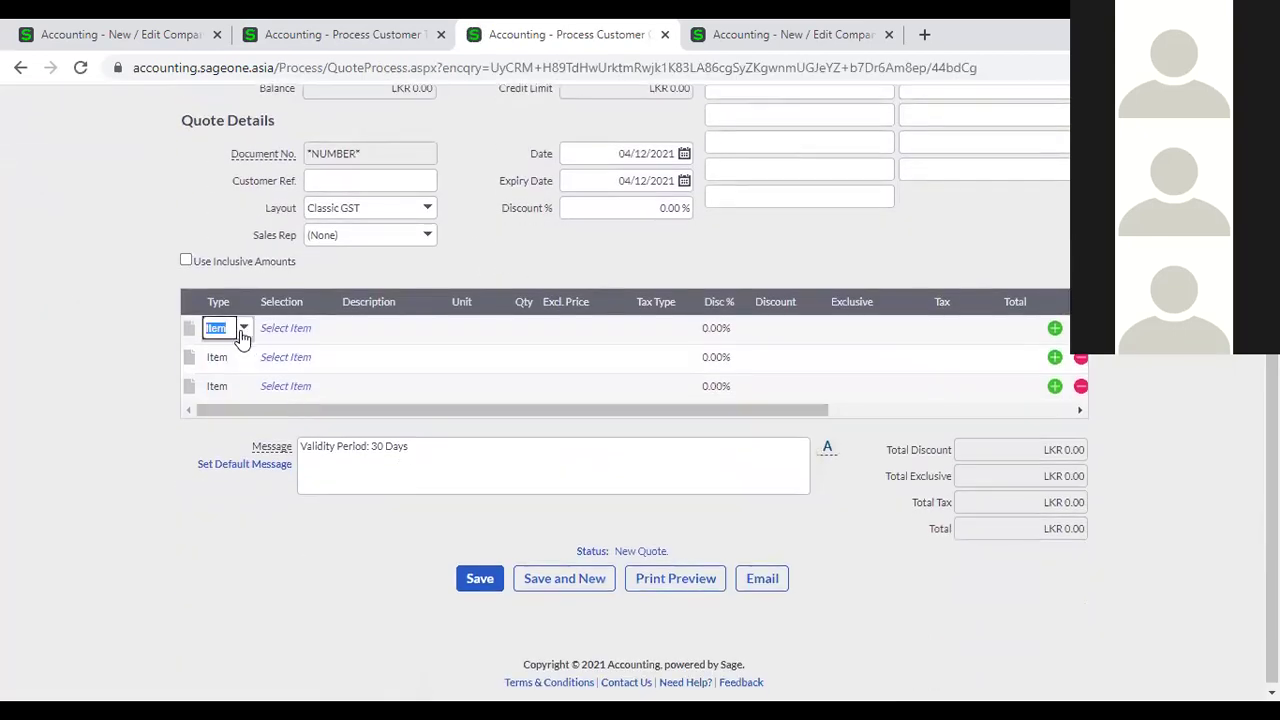
click(243, 328)
click(240, 412)
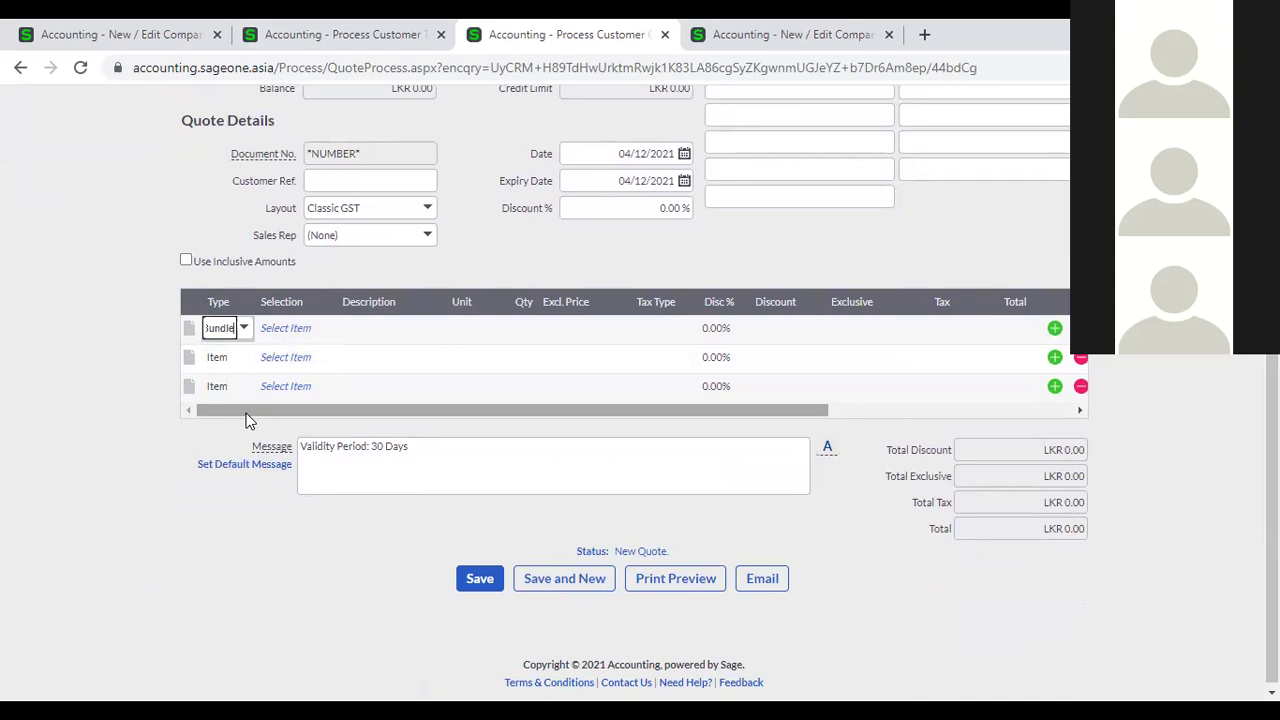
click(326, 332)
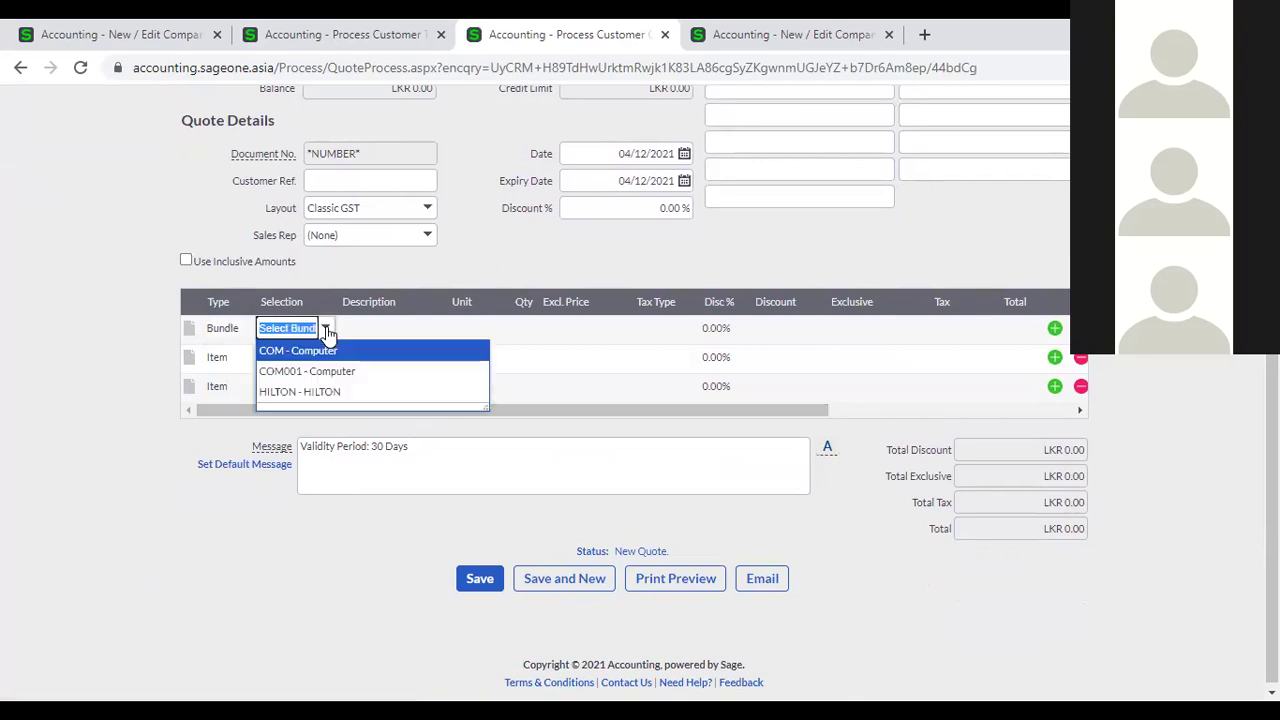
click(334, 366)
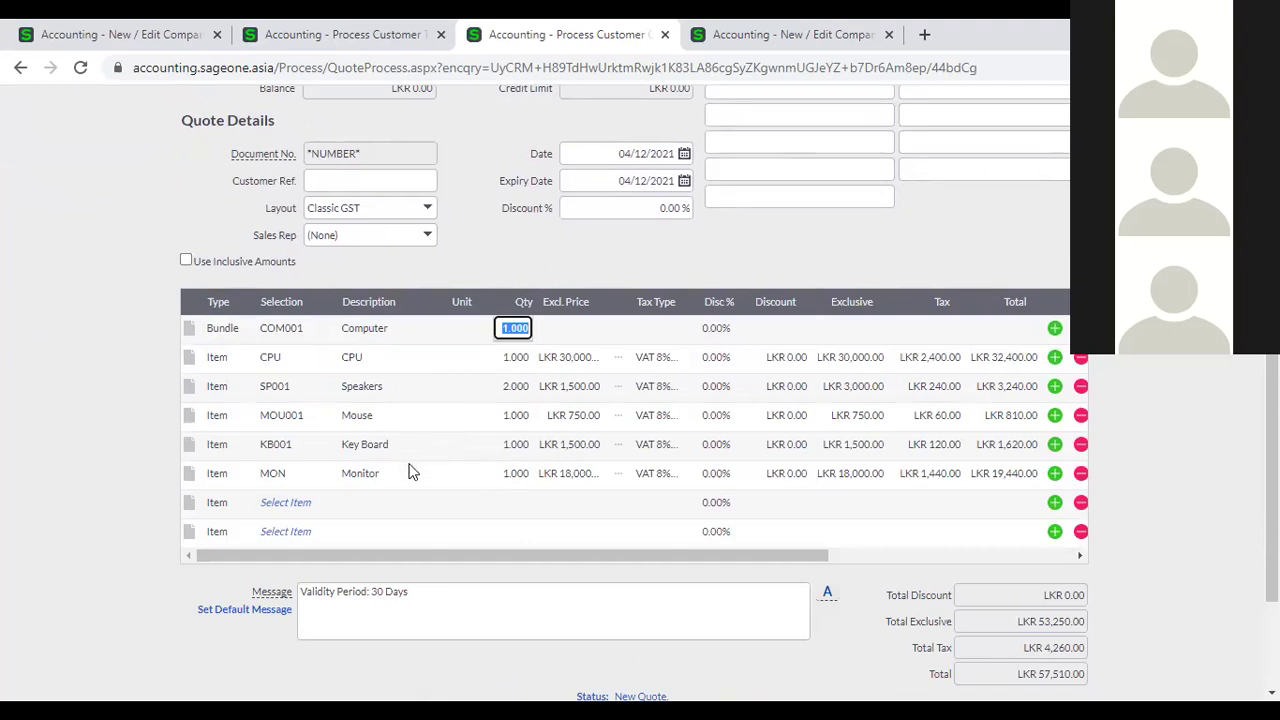
Add a second COM001 Computer bundle line, bringing the quote to LKR 115,020.00.
click(285, 502)
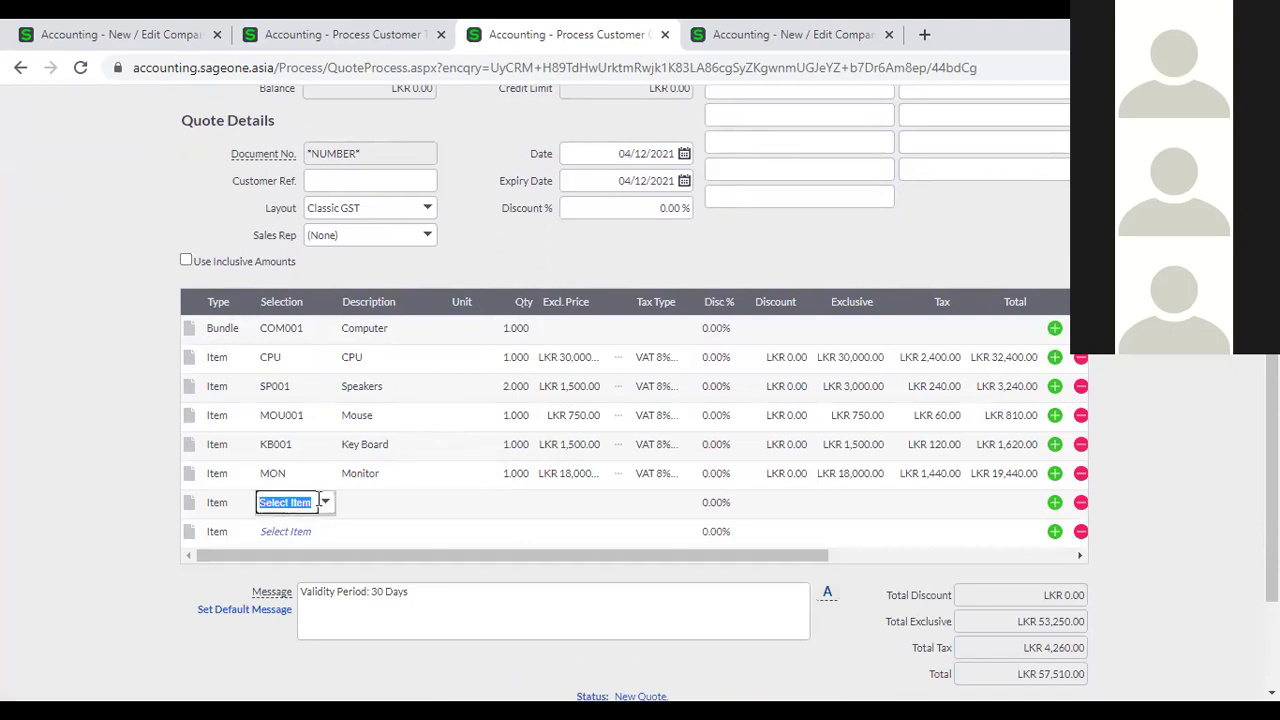
click(327, 505)
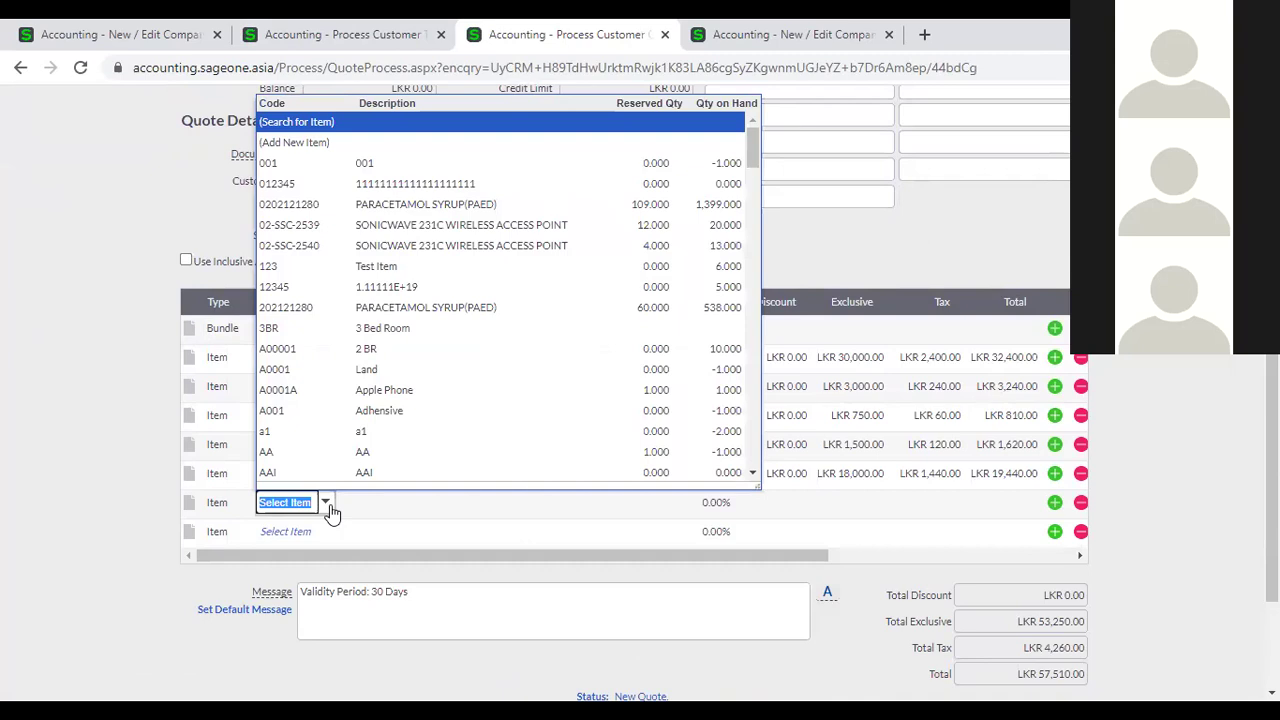
click(222, 503)
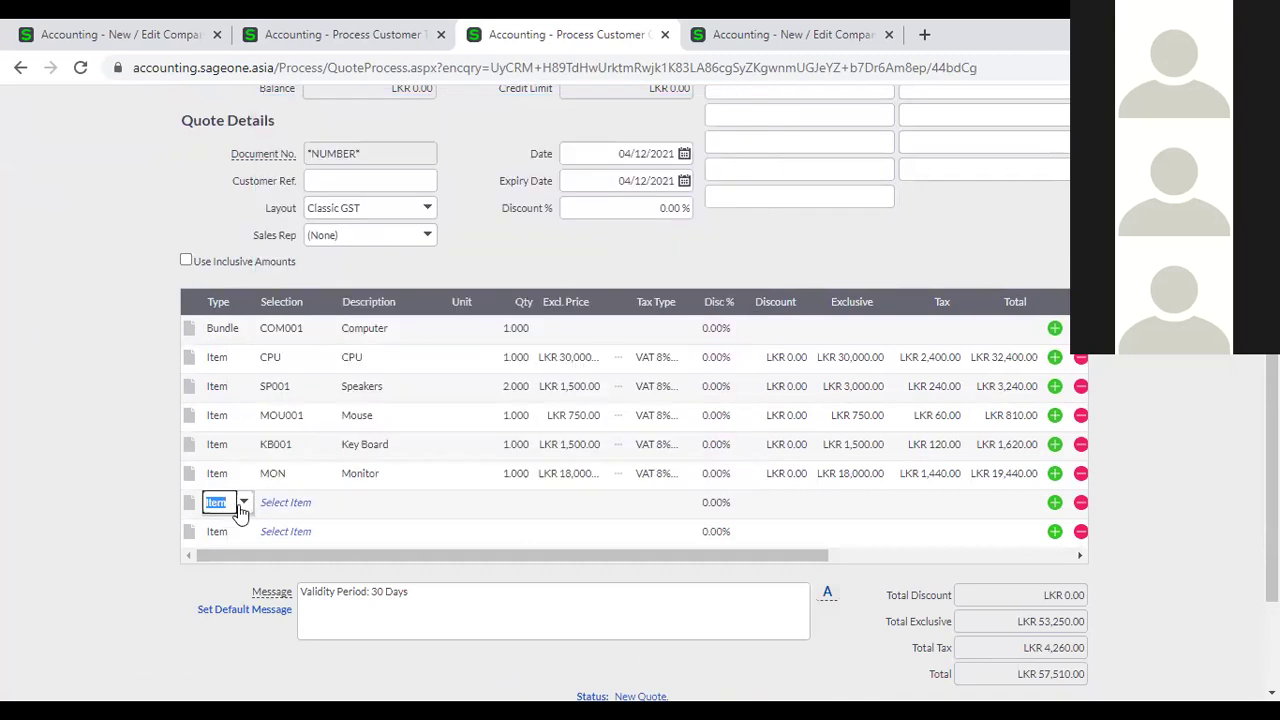
click(241, 505)
click(264, 583)
click(300, 503)
click(325, 504)
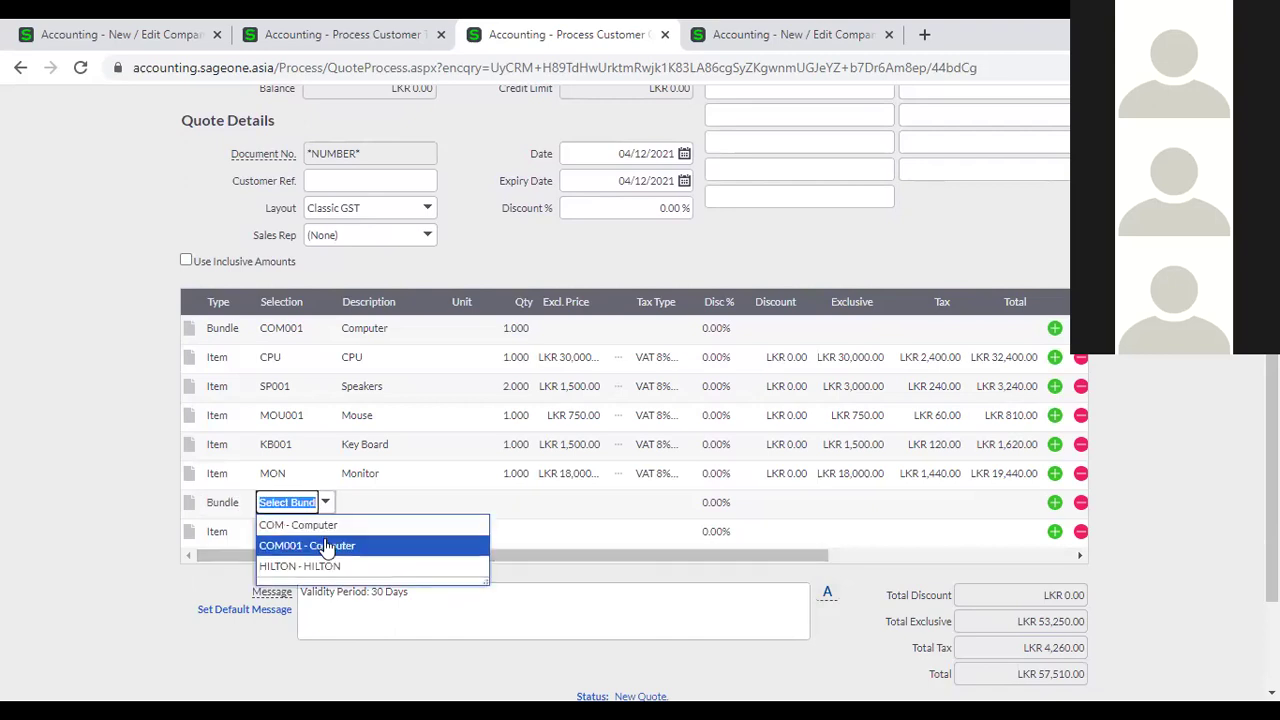
click(325, 546)
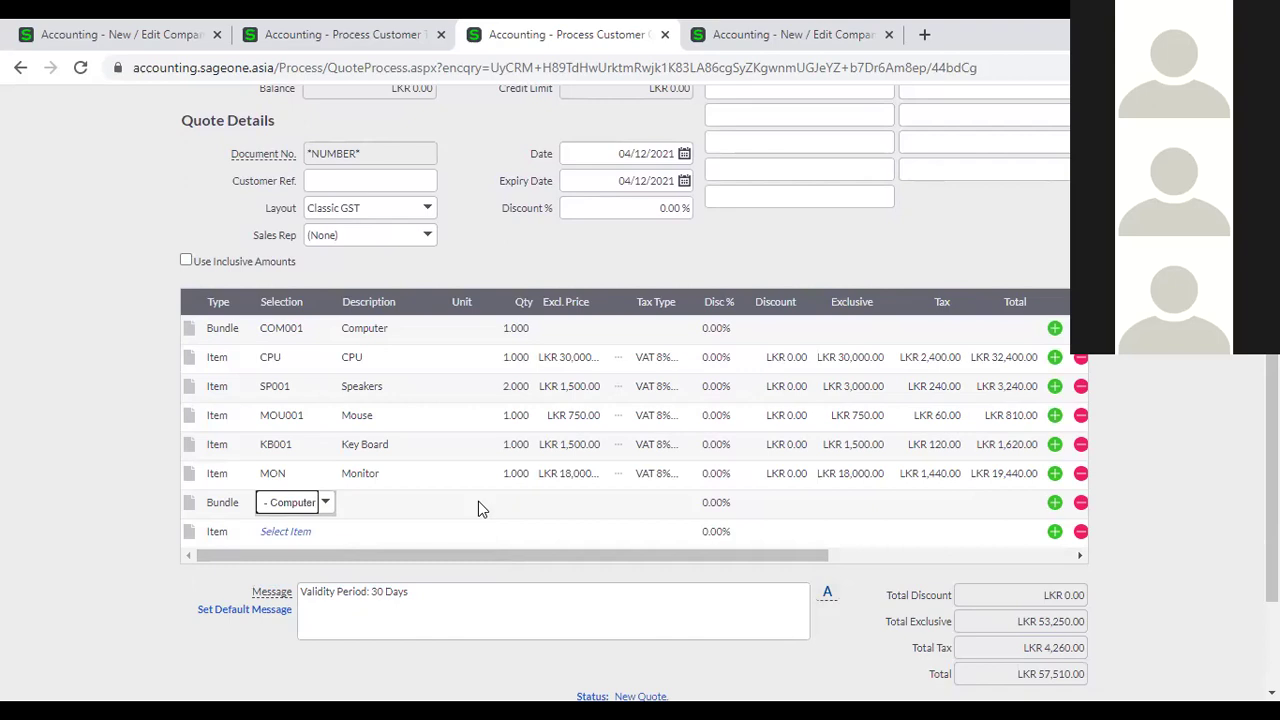
scroll(740, 560, down, 2)
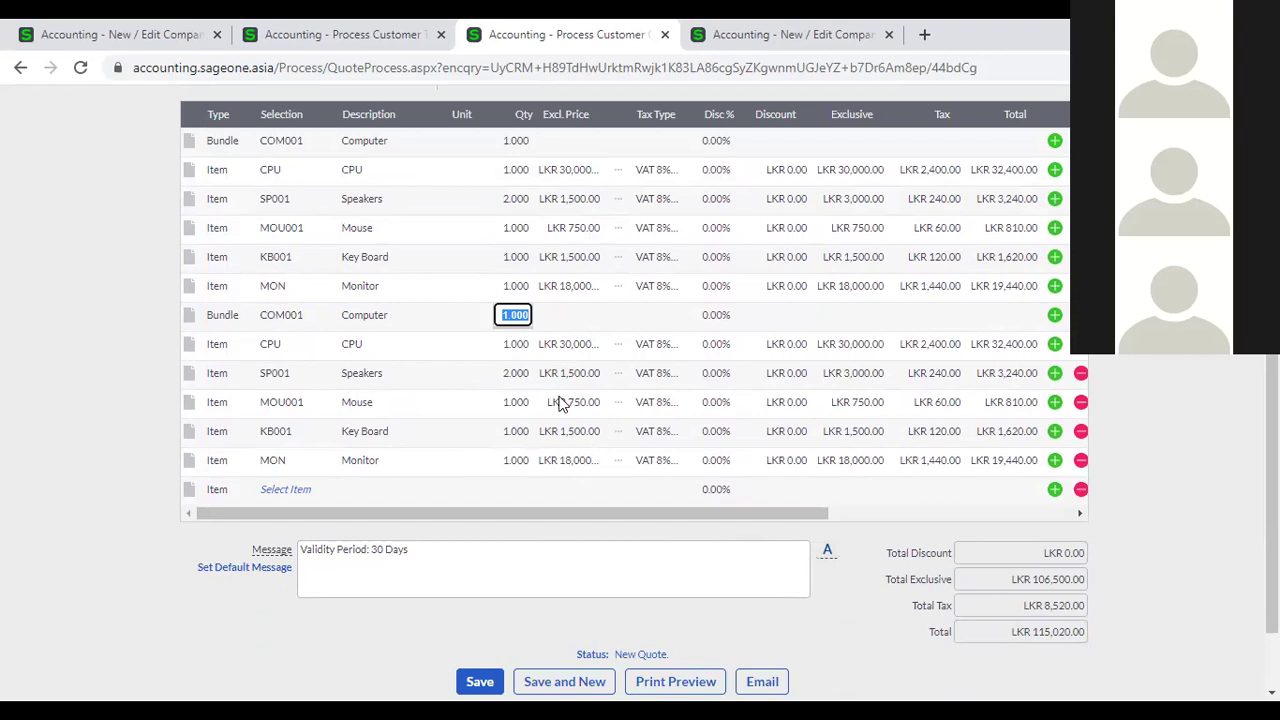
scroll(563, 402, up, 2)
scroll(560, 400, up, 3)
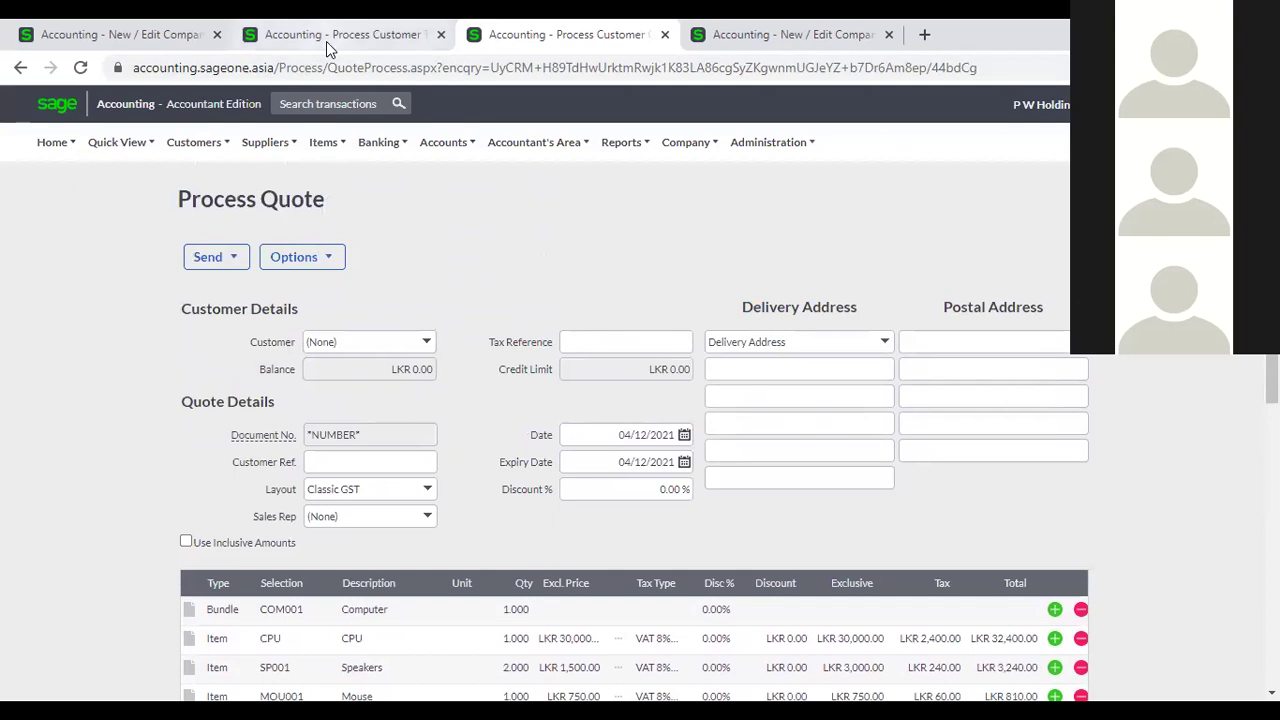
click(94, 33)
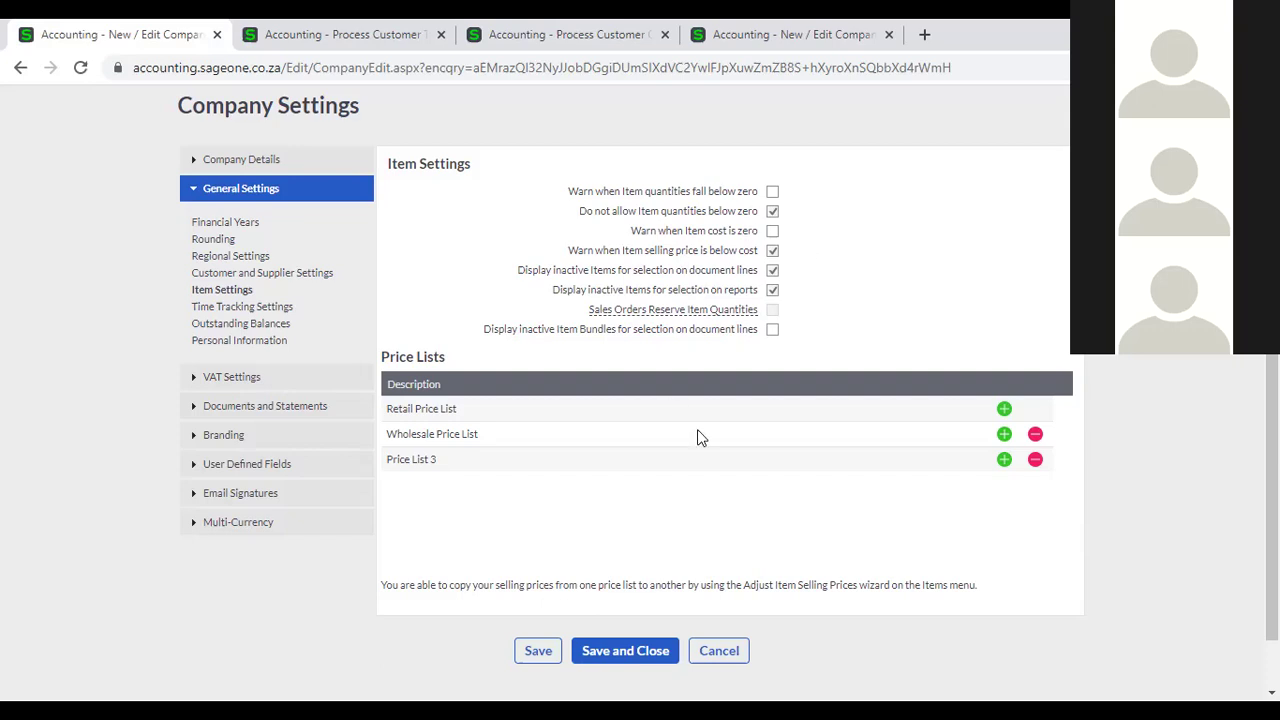
Return from the price lists to the quote holding the two COM001 Computer bundles.
click(520, 30)
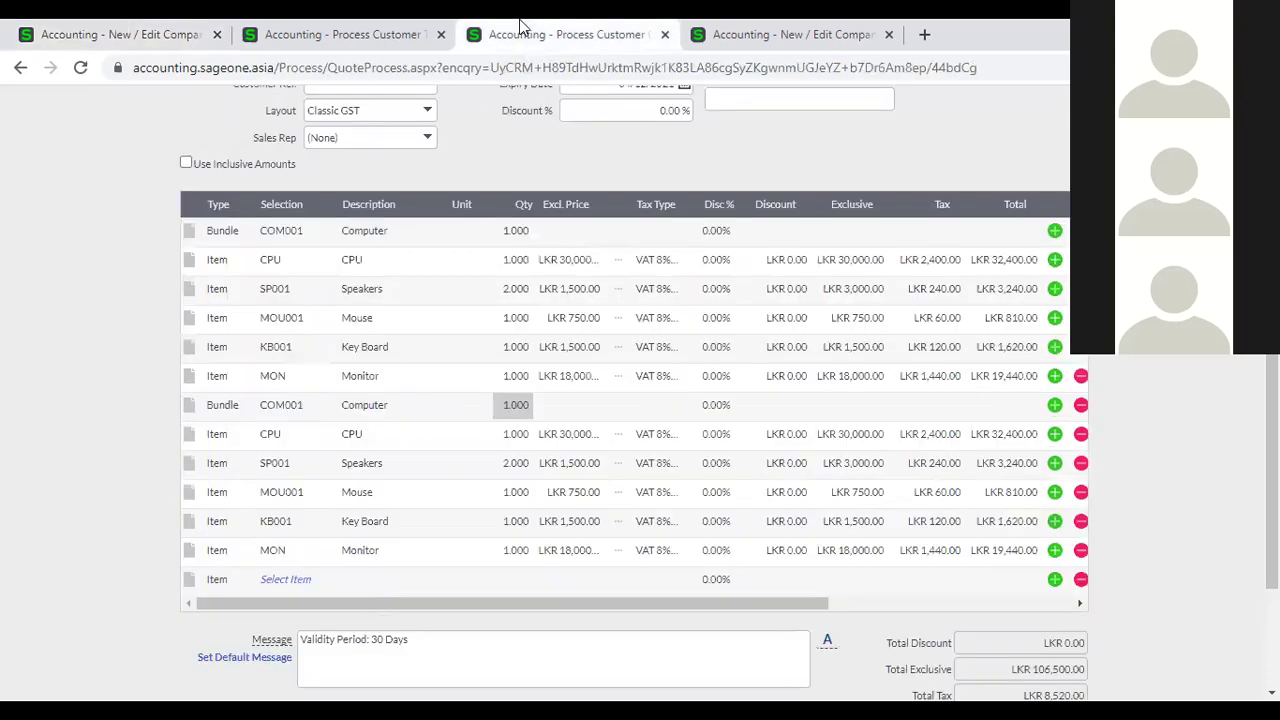
Go to the List of Customers, abandoning the unsaved quote.
scroll(471, 180, up, 4)
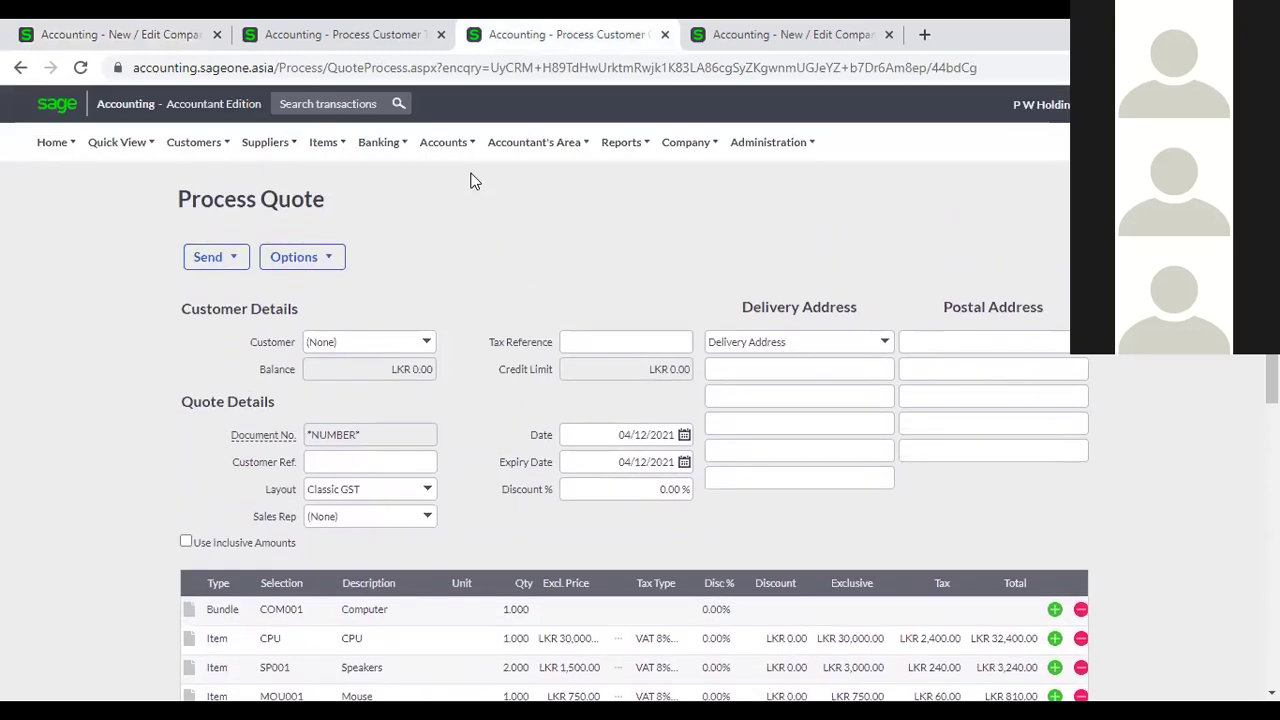
mouse_move(266, 165)
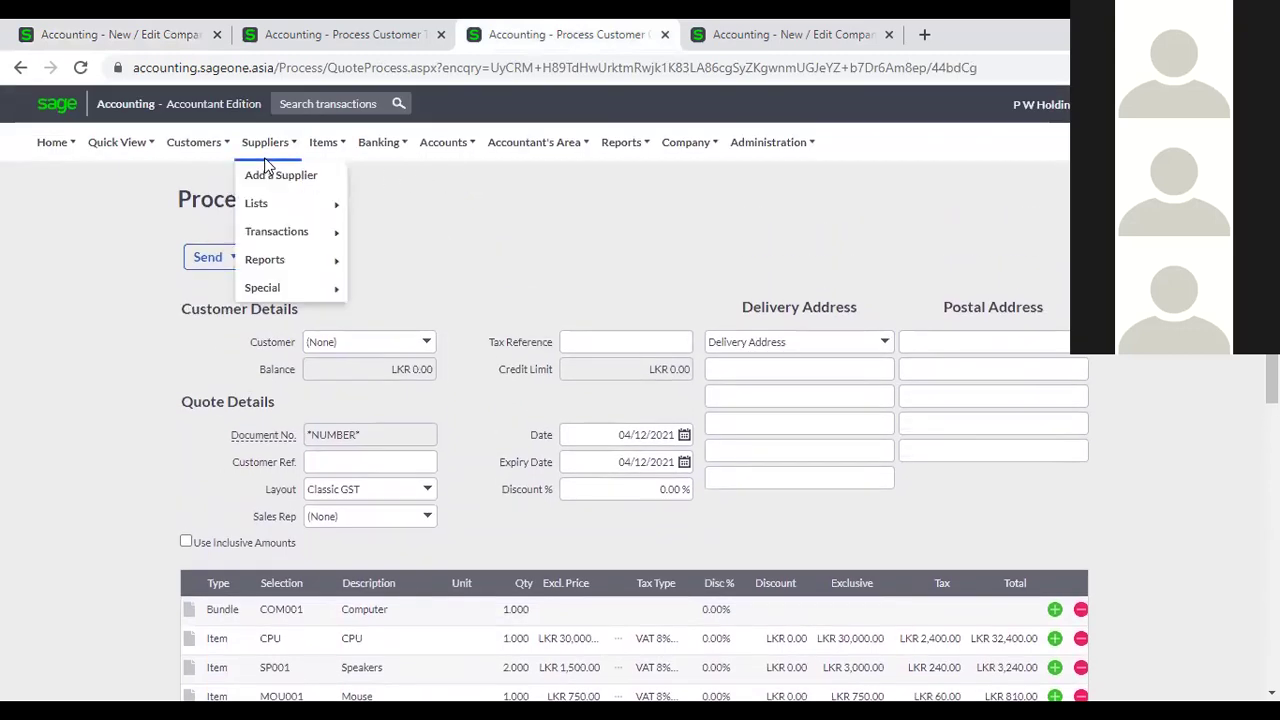
mouse_move(199, 152)
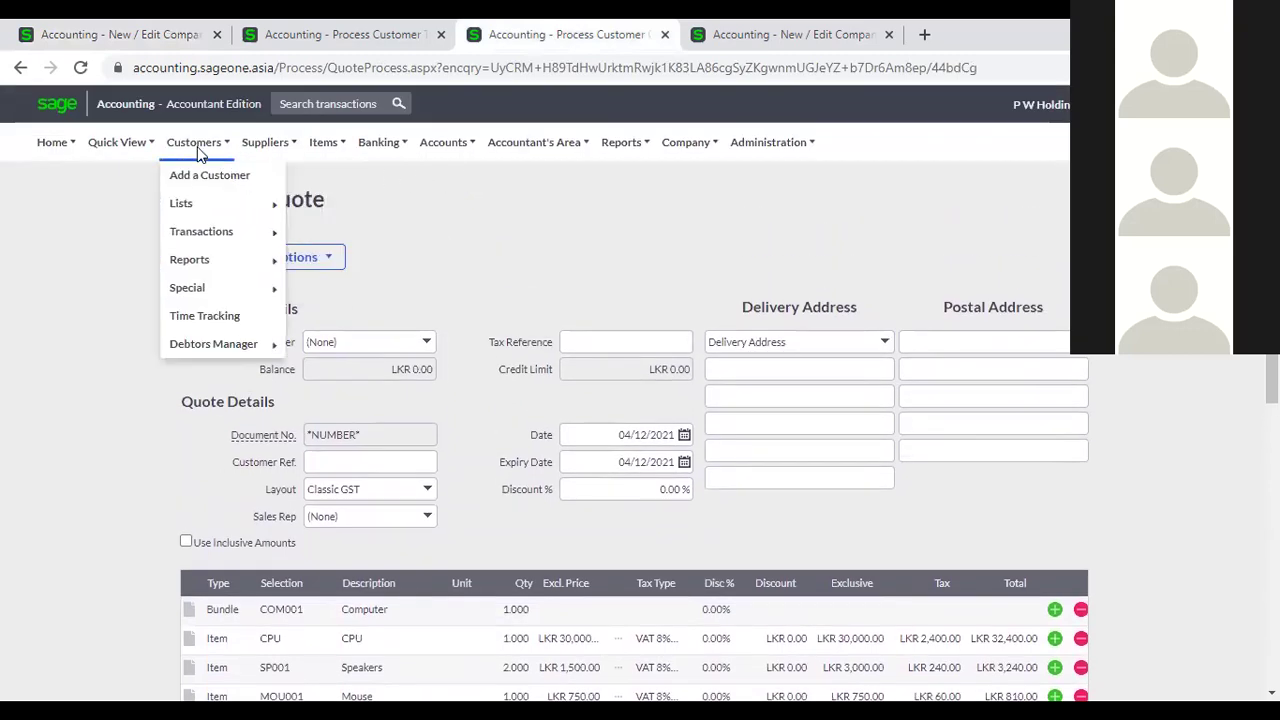
mouse_move(200, 208)
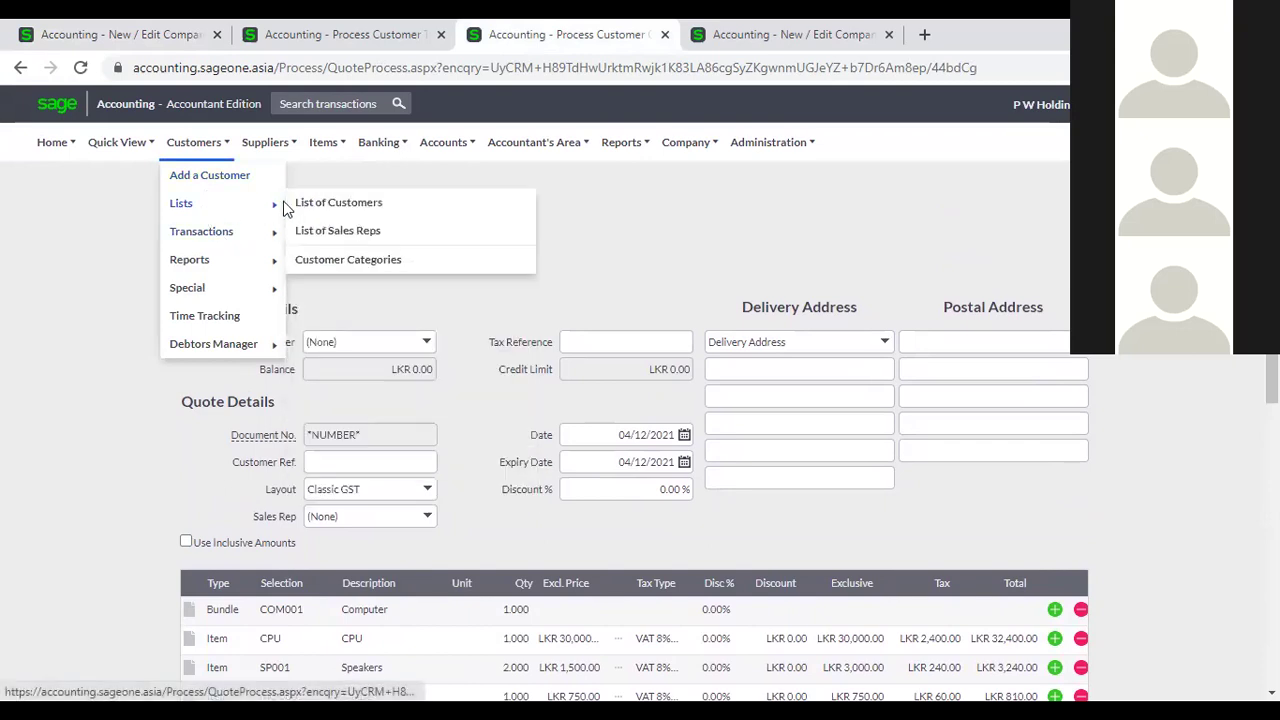
click(323, 203)
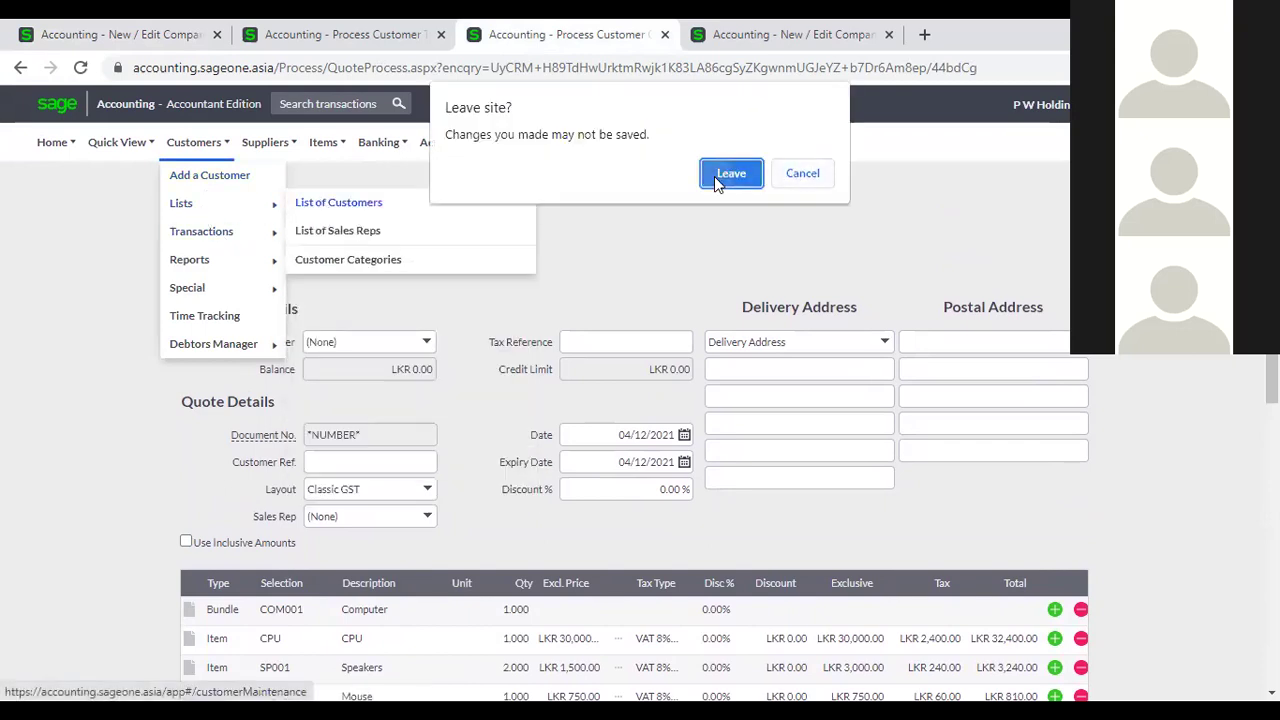
click(730, 174)
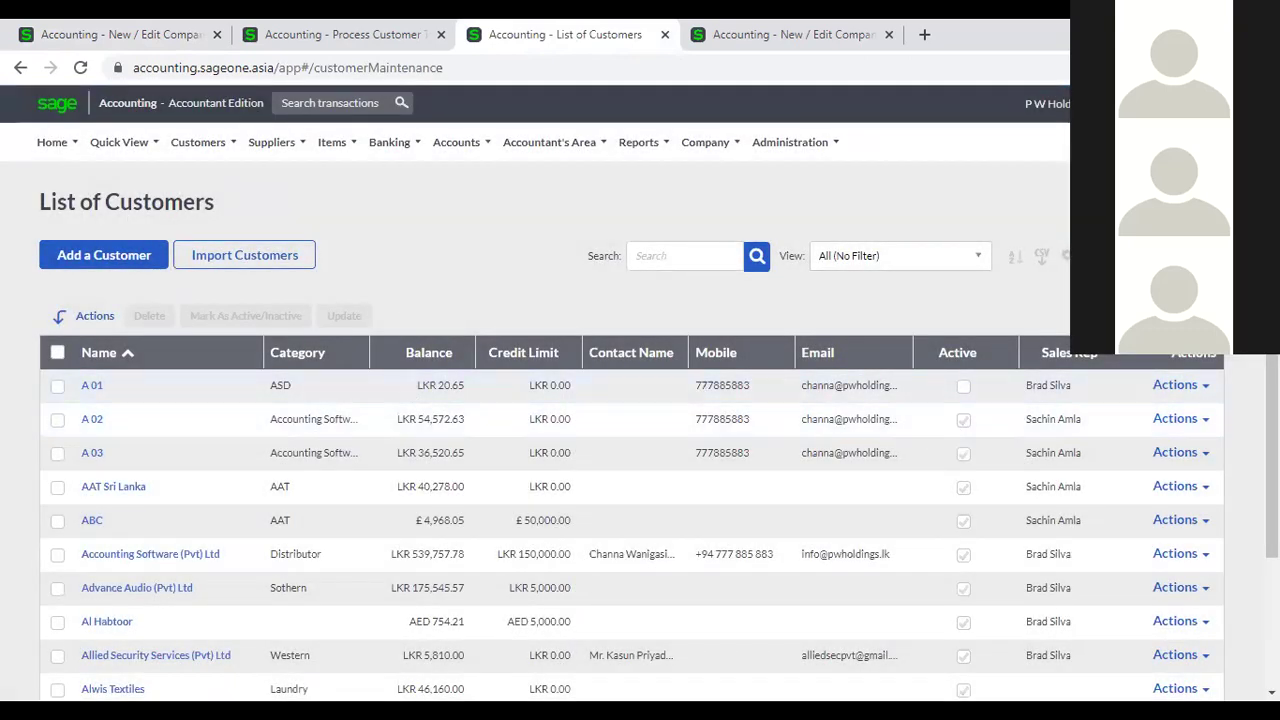
Add the Price List column to the customer grid and save it.
click(1064, 257)
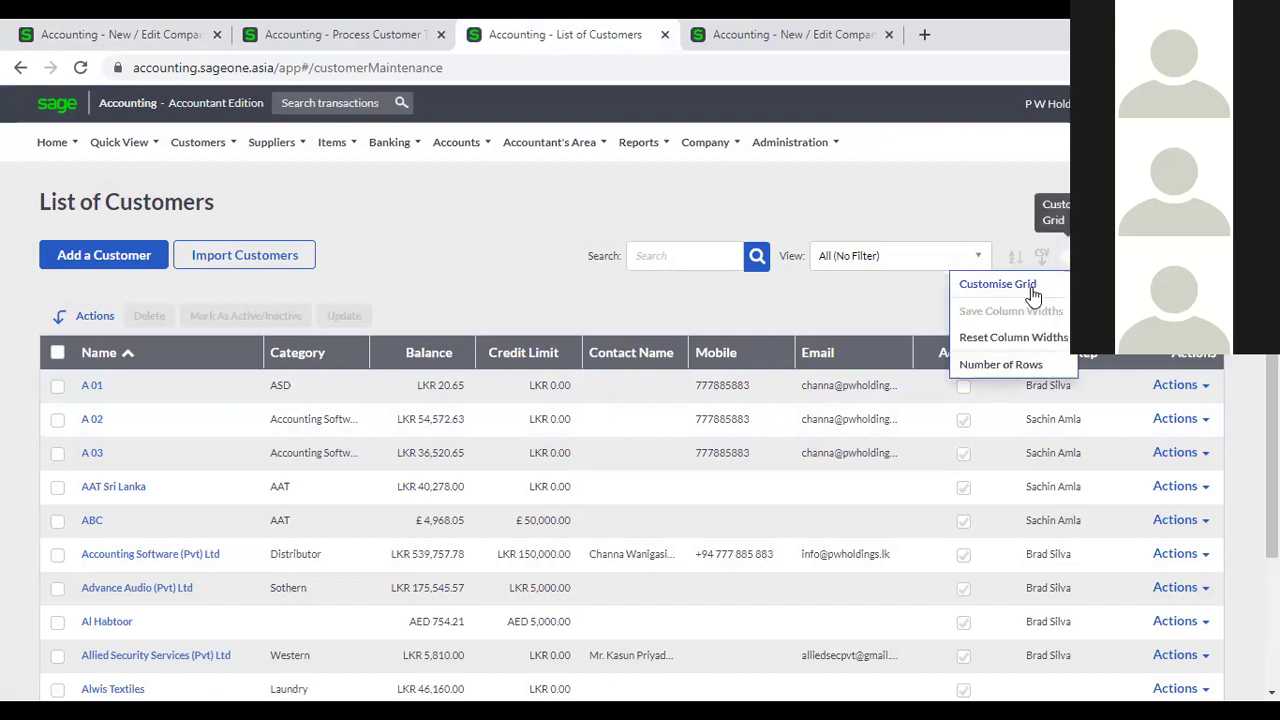
click(1031, 287)
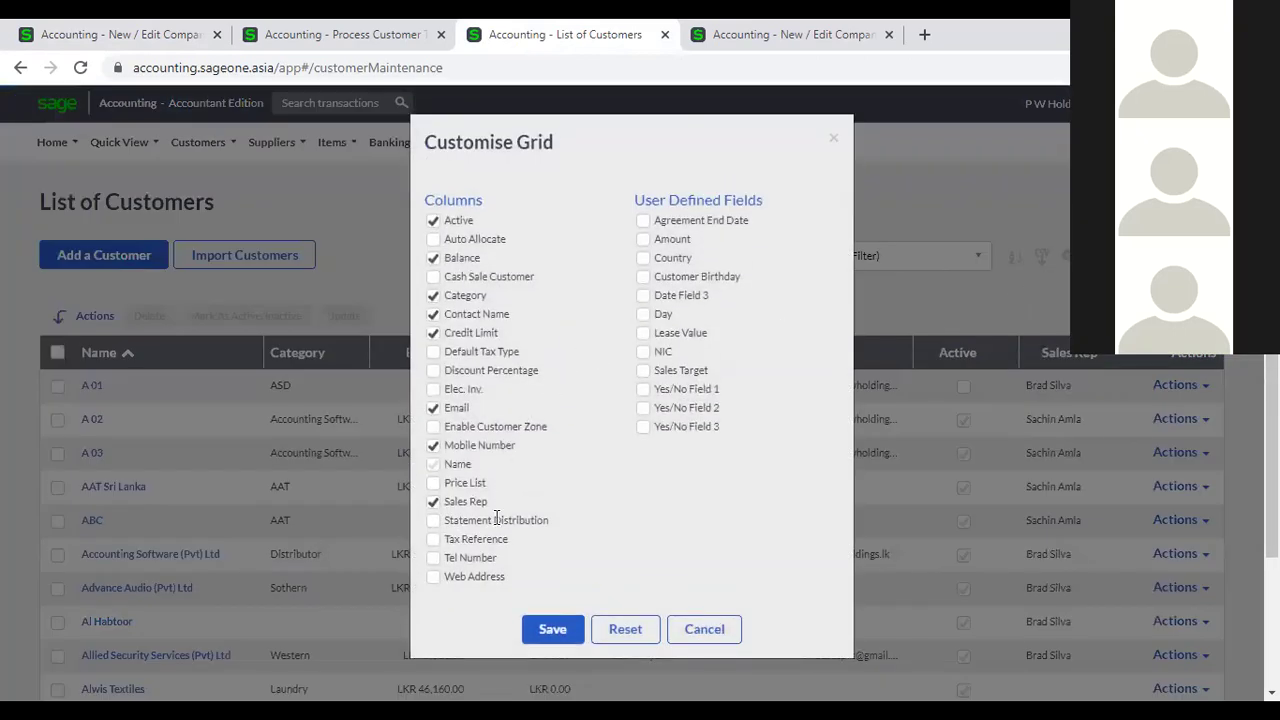
click(433, 483)
click(552, 630)
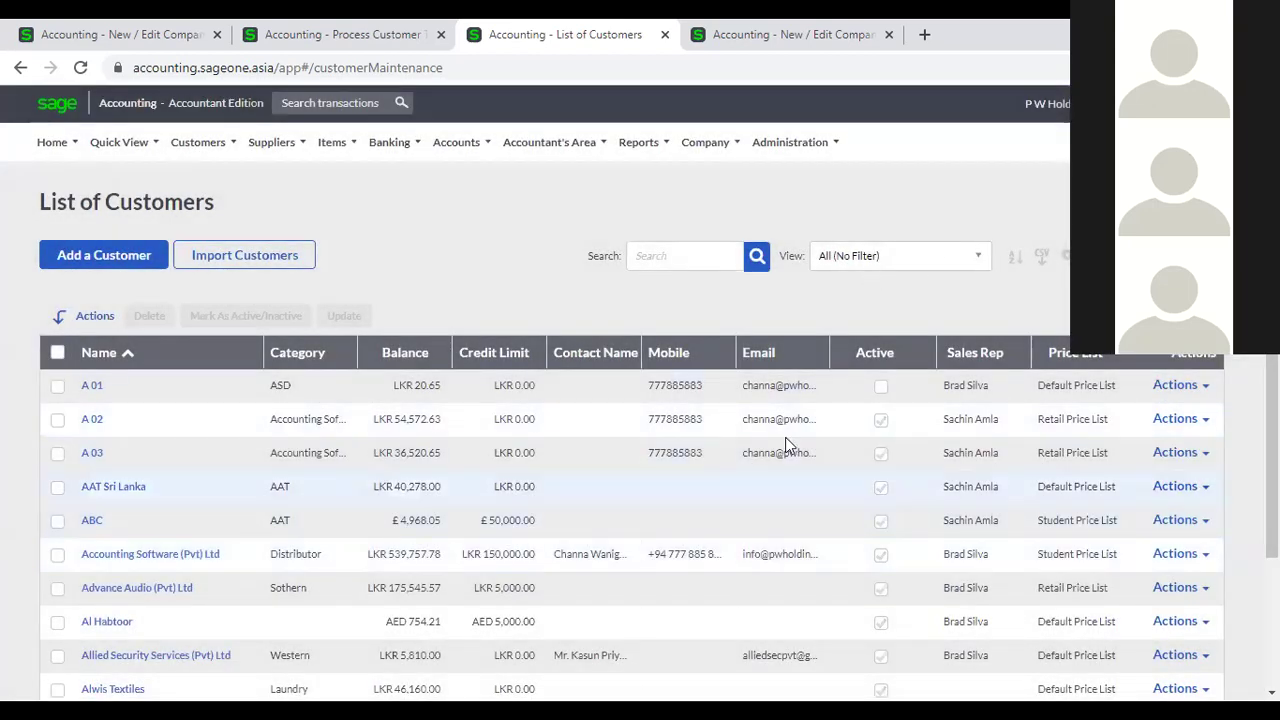
Try then remove the Default Tax Type column, and select Advance Audio and Accounting Software customers.
click(1060, 256)
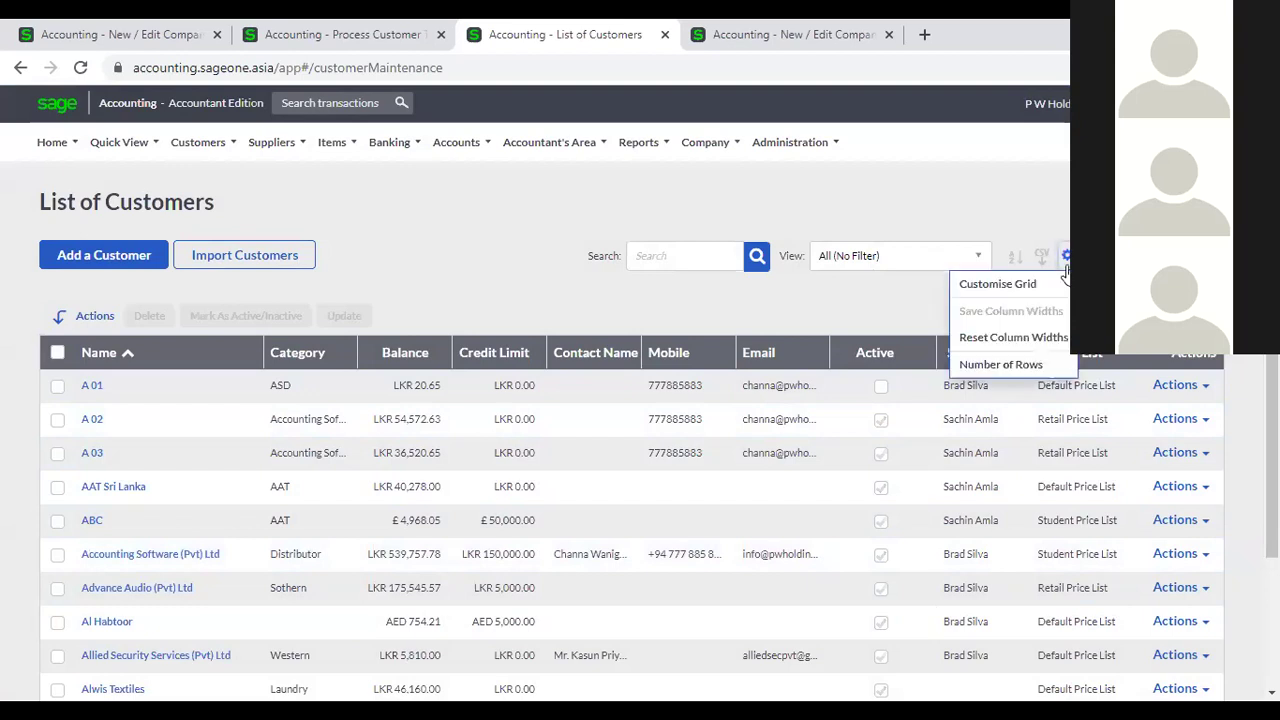
click(1040, 285)
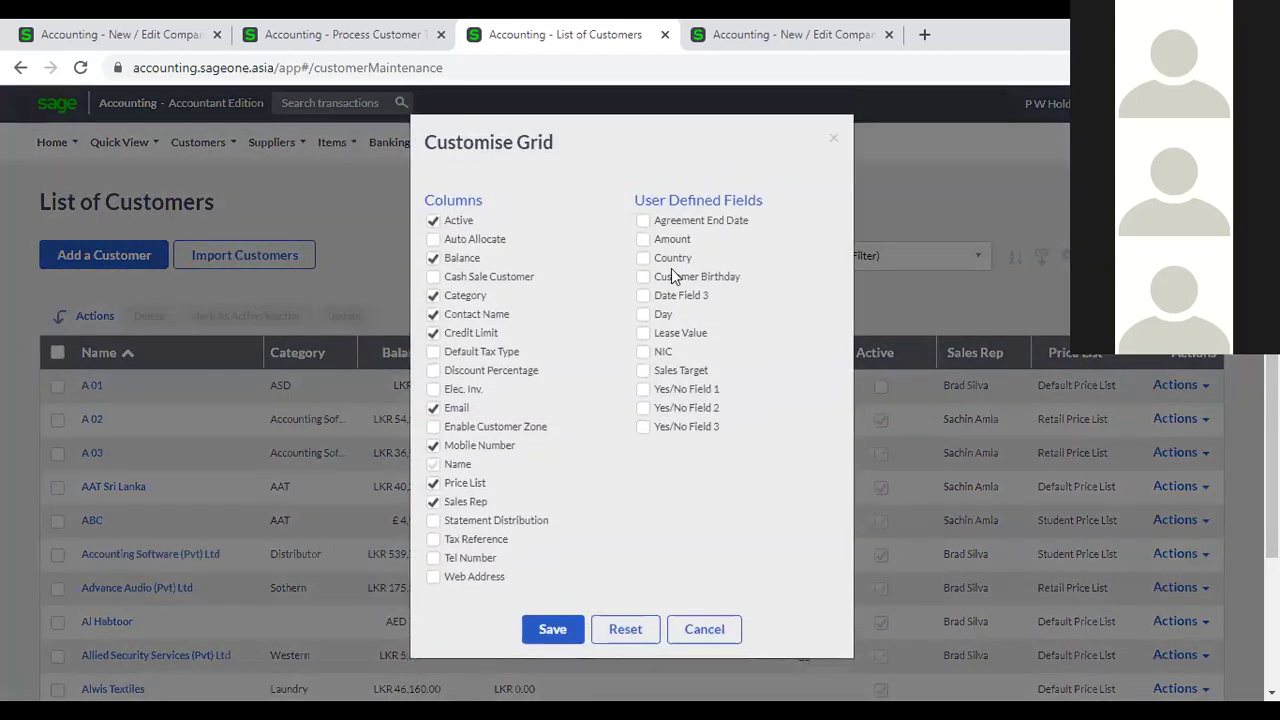
click(433, 355)
click(433, 354)
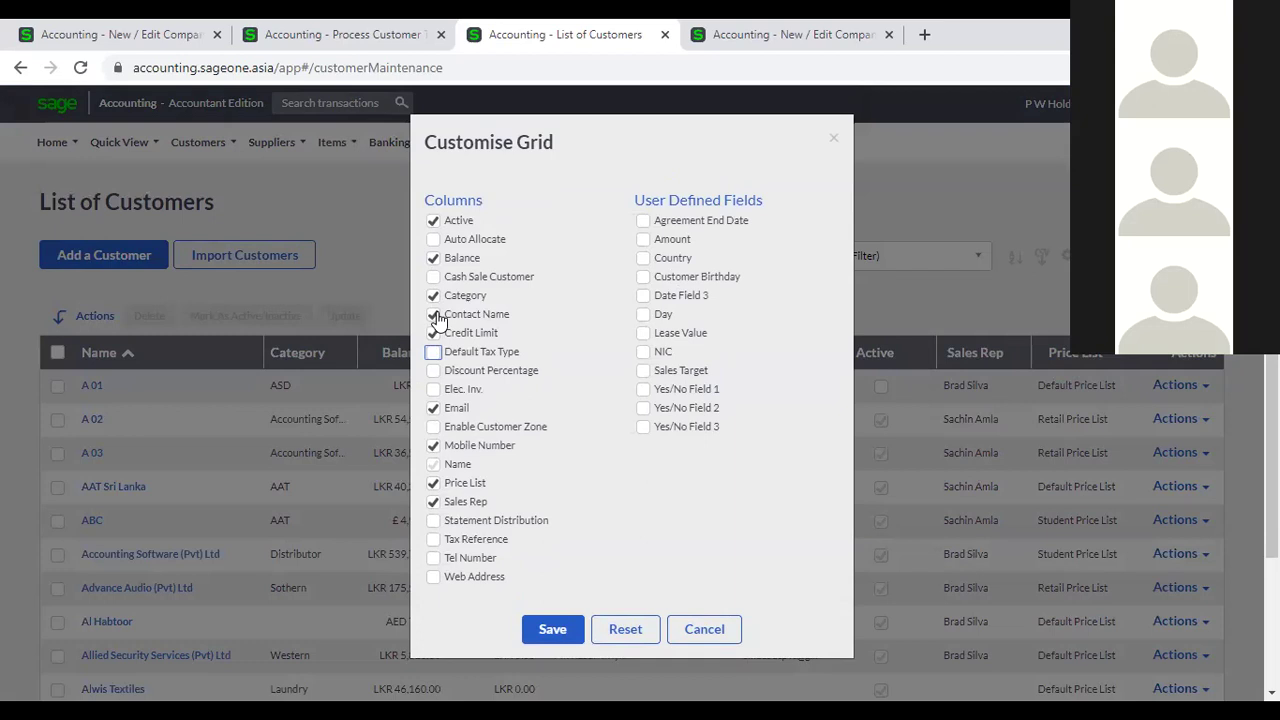
click(548, 629)
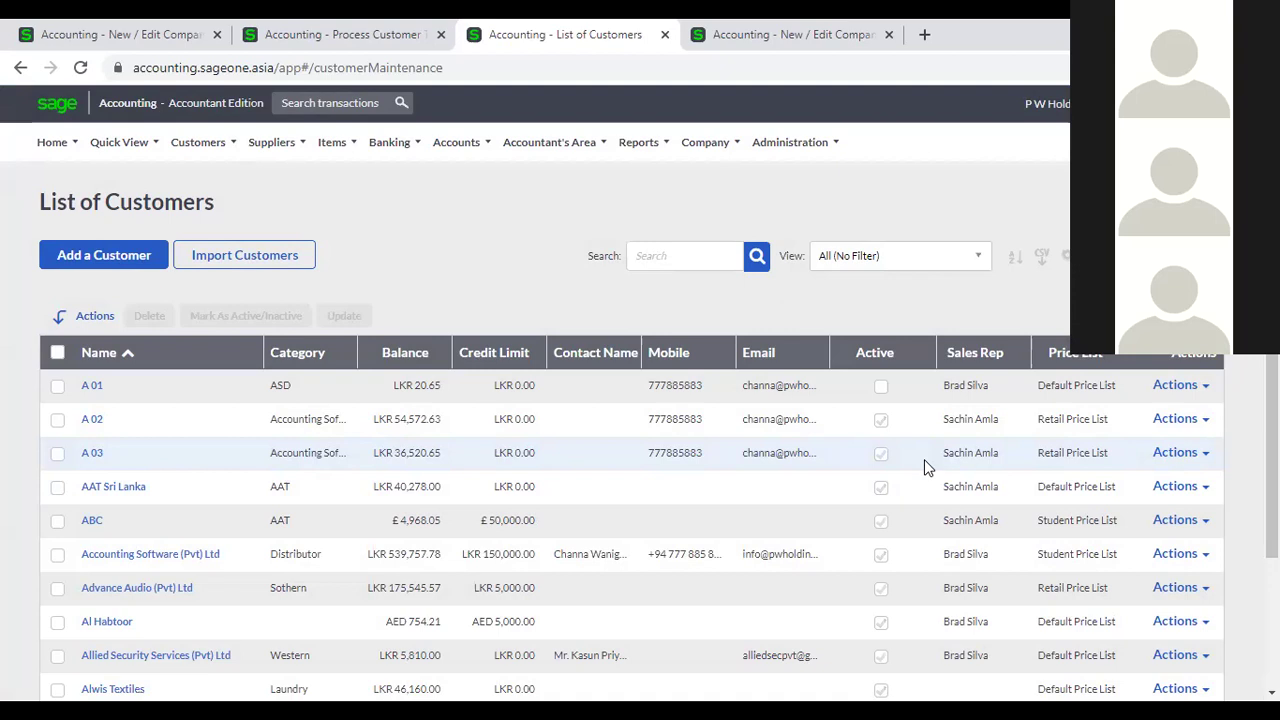
click(58, 598)
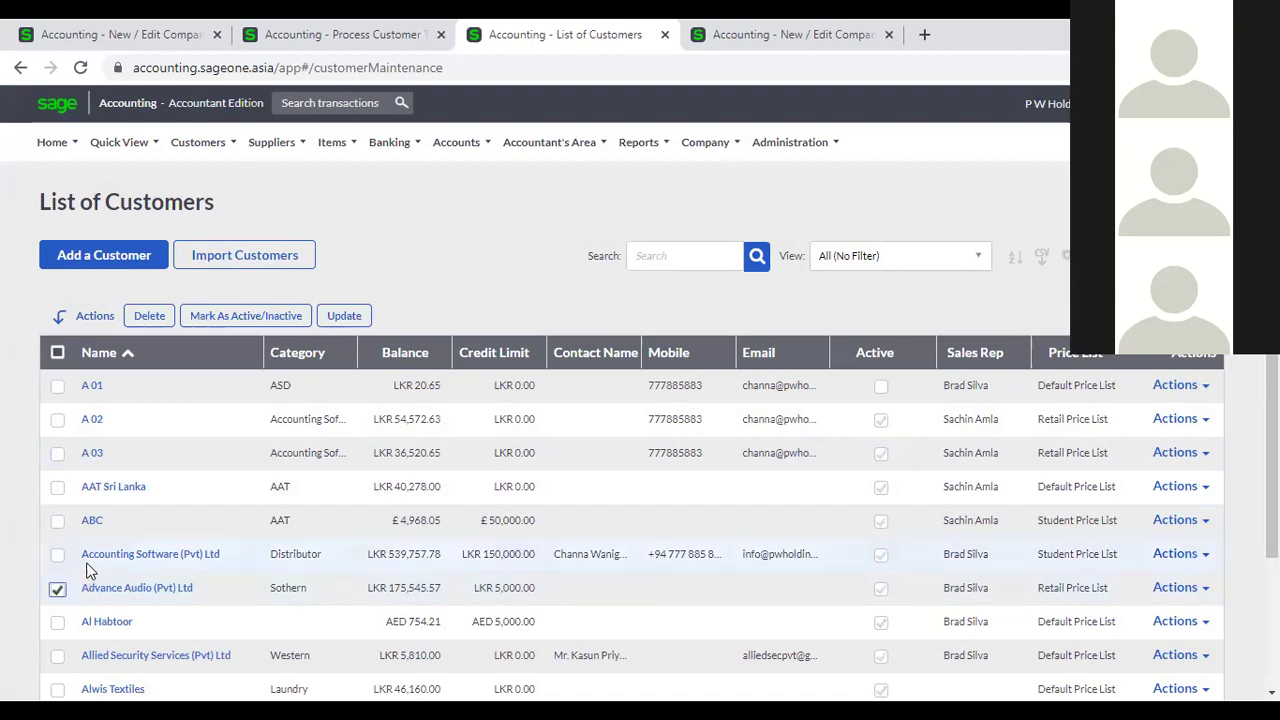
click(57, 555)
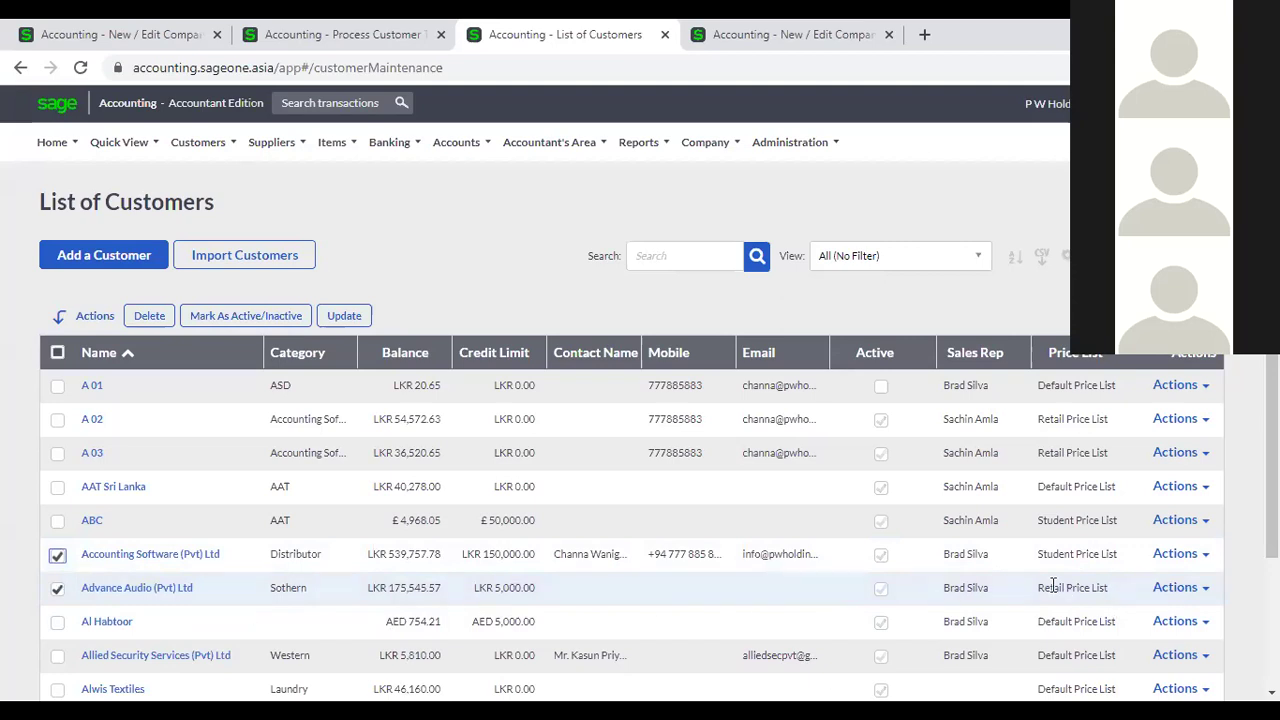
click(331, 142)
Open item 02-SSC-2539 and show its prices per price list.
mouse_move(386, 214)
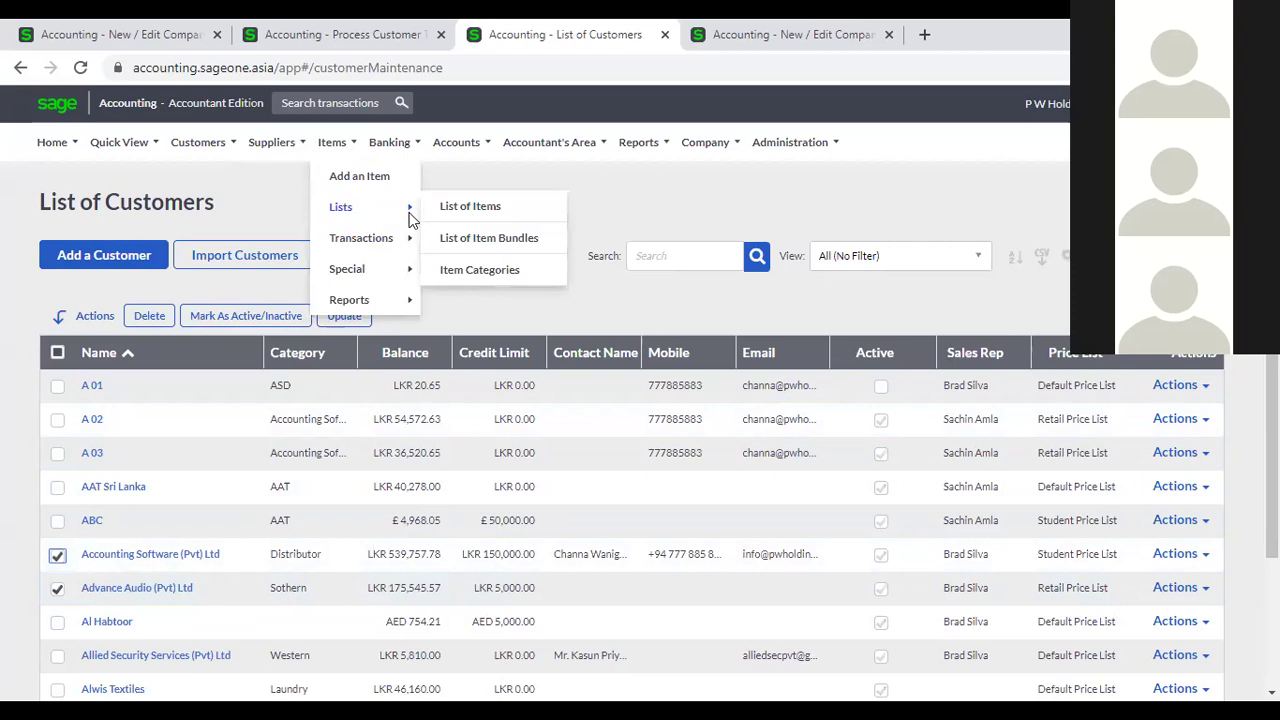
click(440, 210)
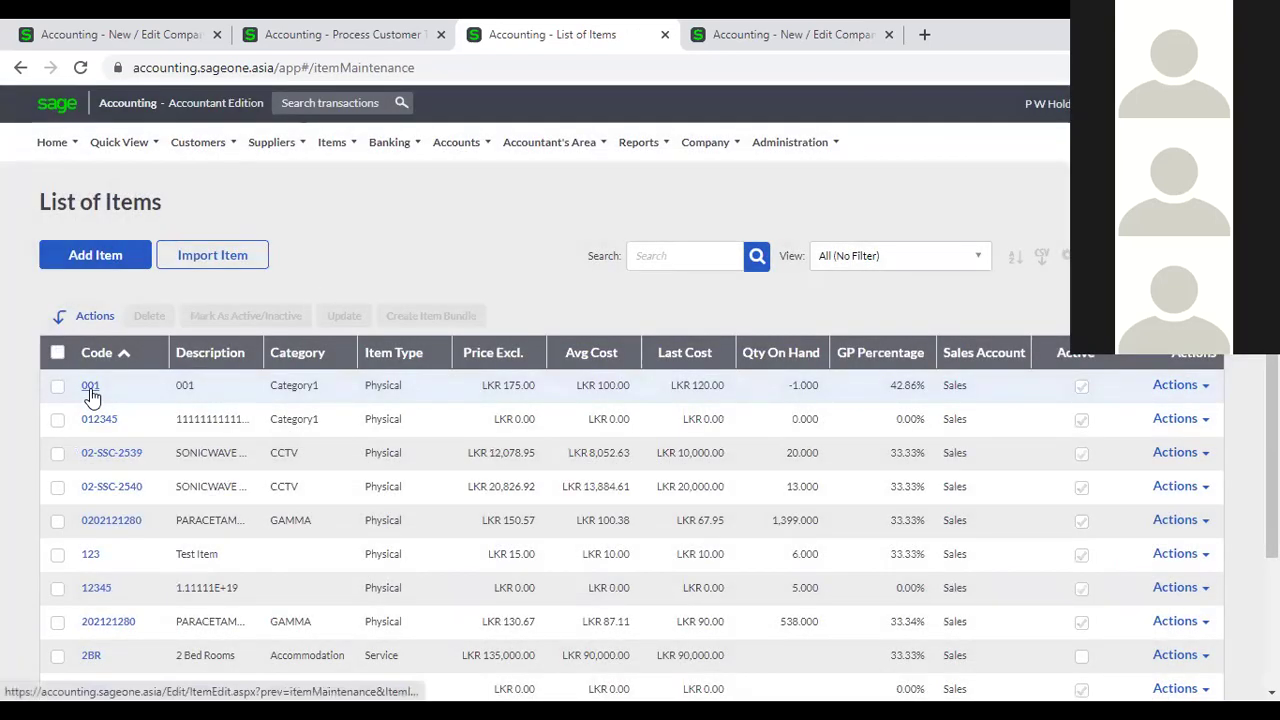
click(98, 454)
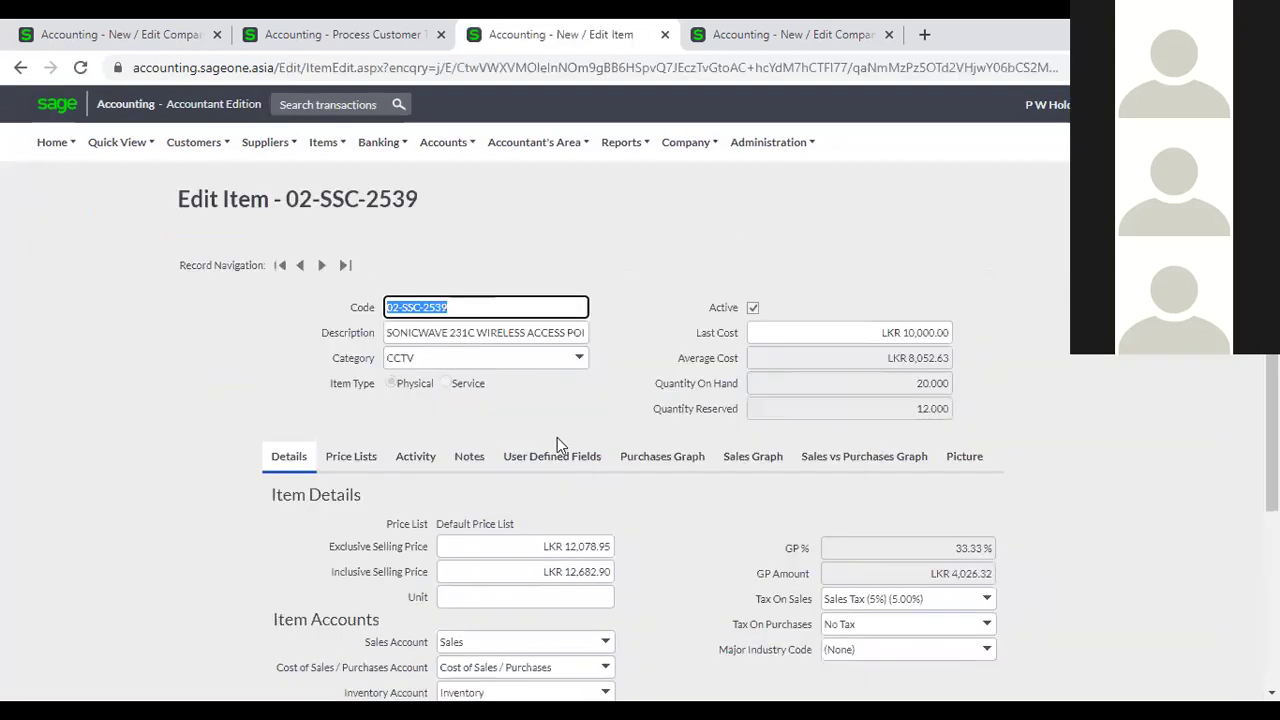
scroll(557, 437, down, 2)
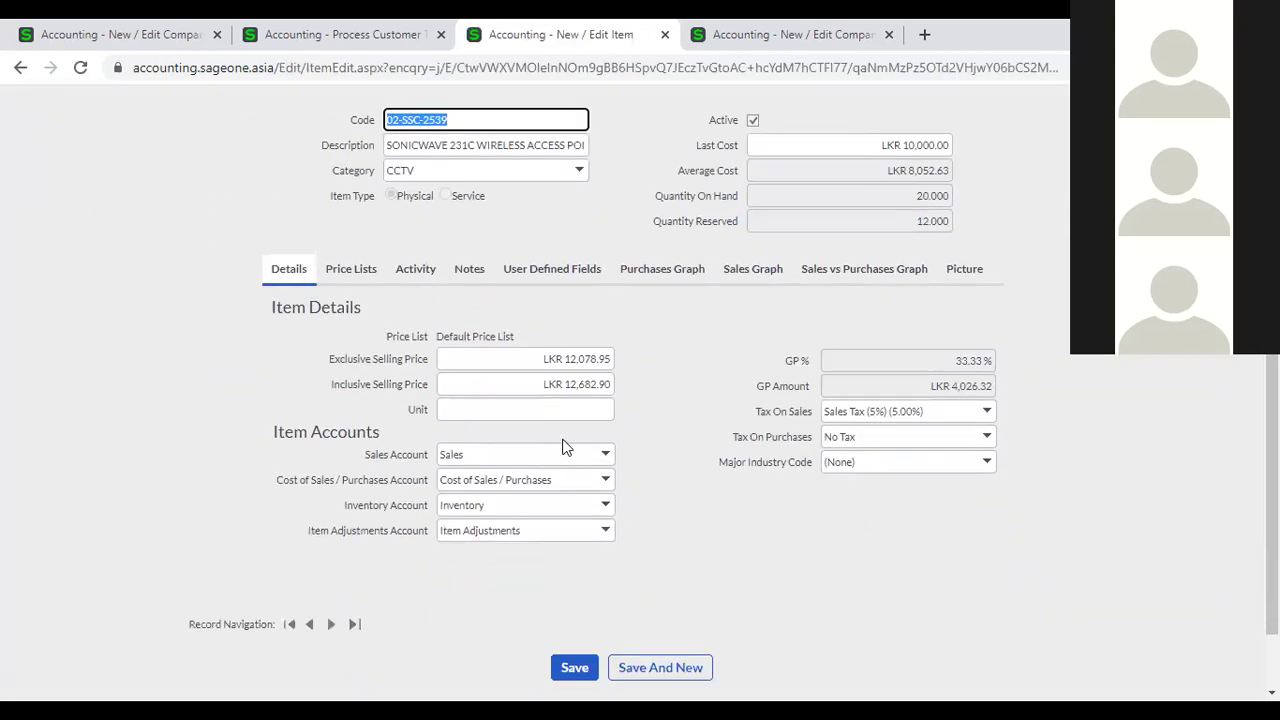
click(373, 268)
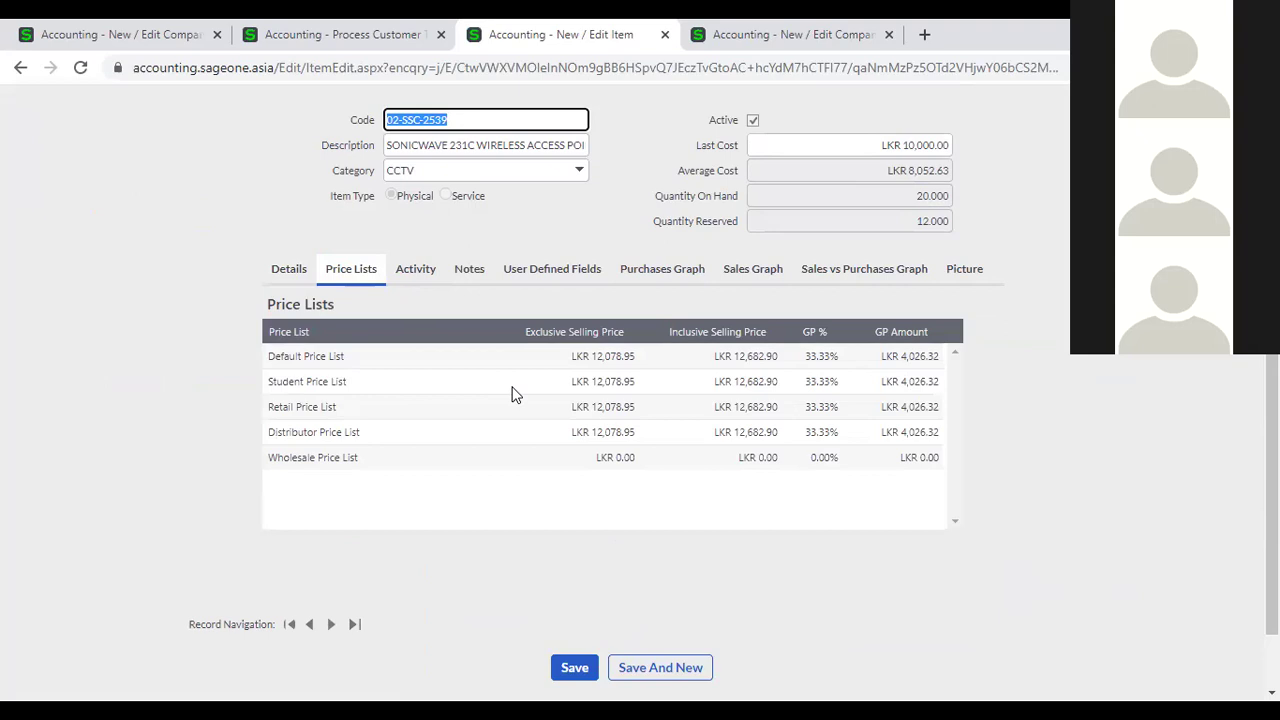
Set the Student price to LKR 15,000 and Retail to LKR 20,000, then save the item.
click(594, 381)
key(BackSpace)
text(15000)
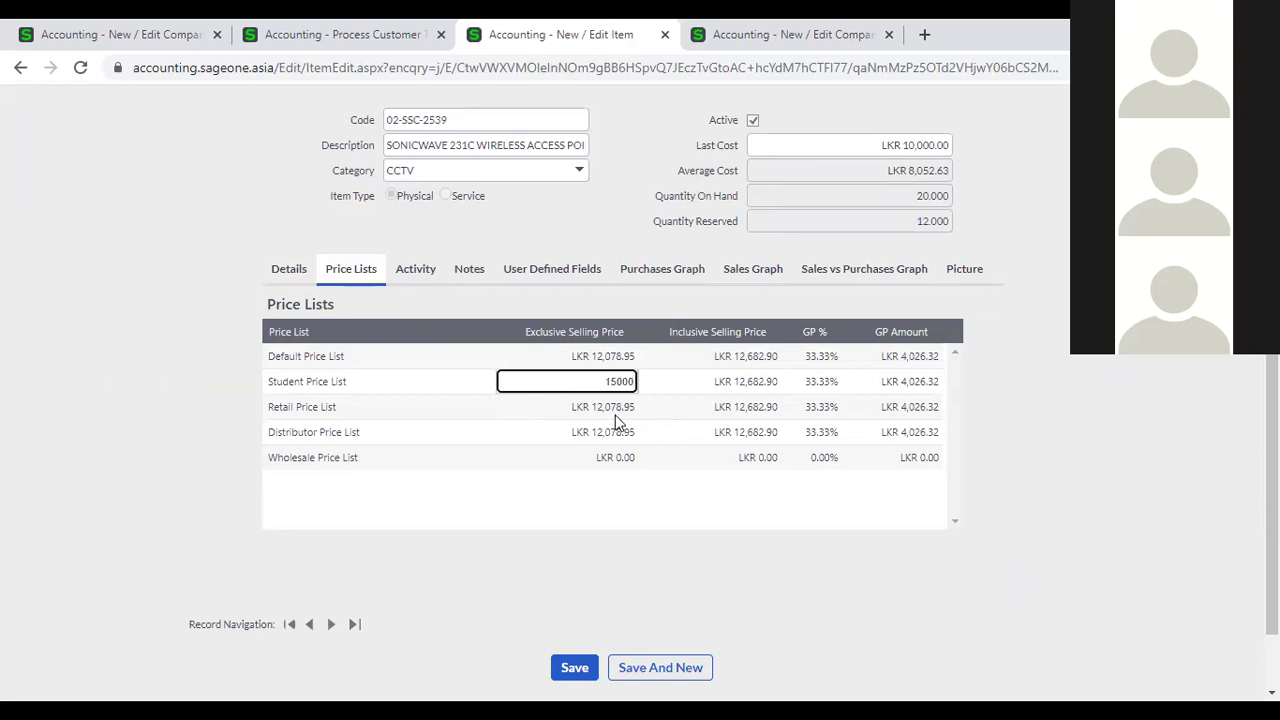
click(617, 410)
text(2)
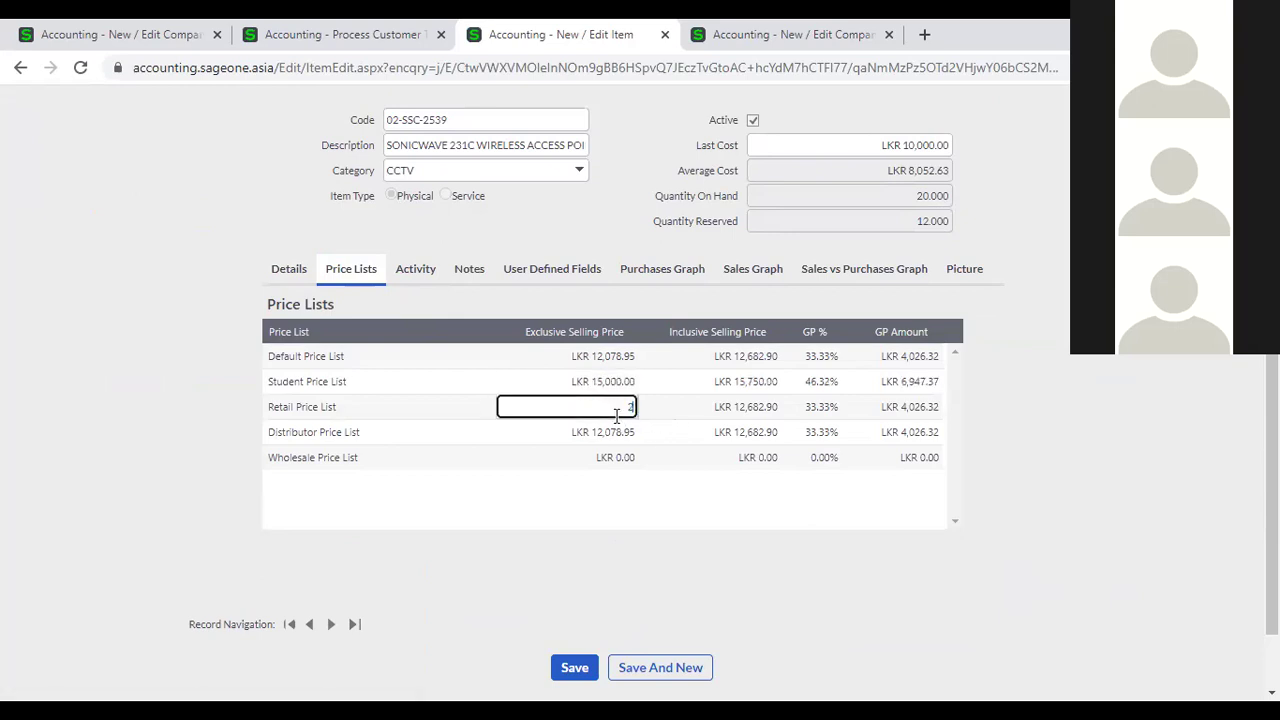
text(00000)
key(BackSpace)
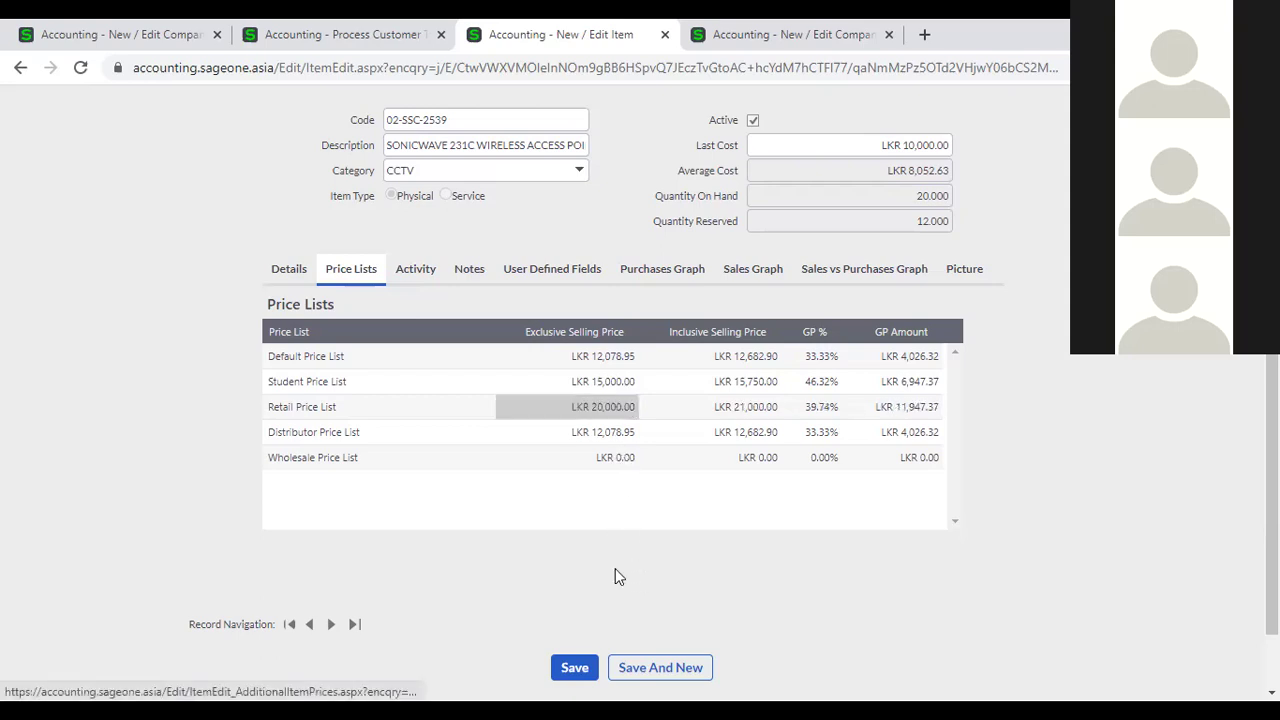
click(578, 669)
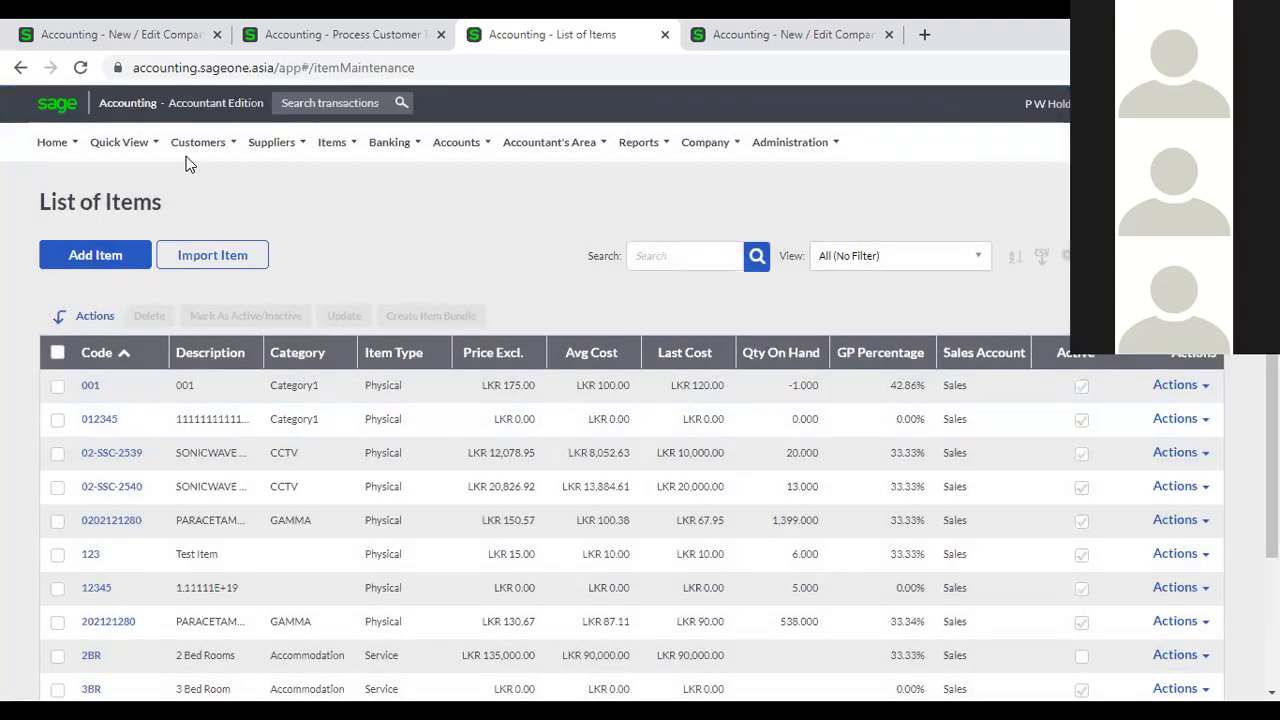
Duplicate the List of Items browser tab and check the copy.
right_click(557, 34)
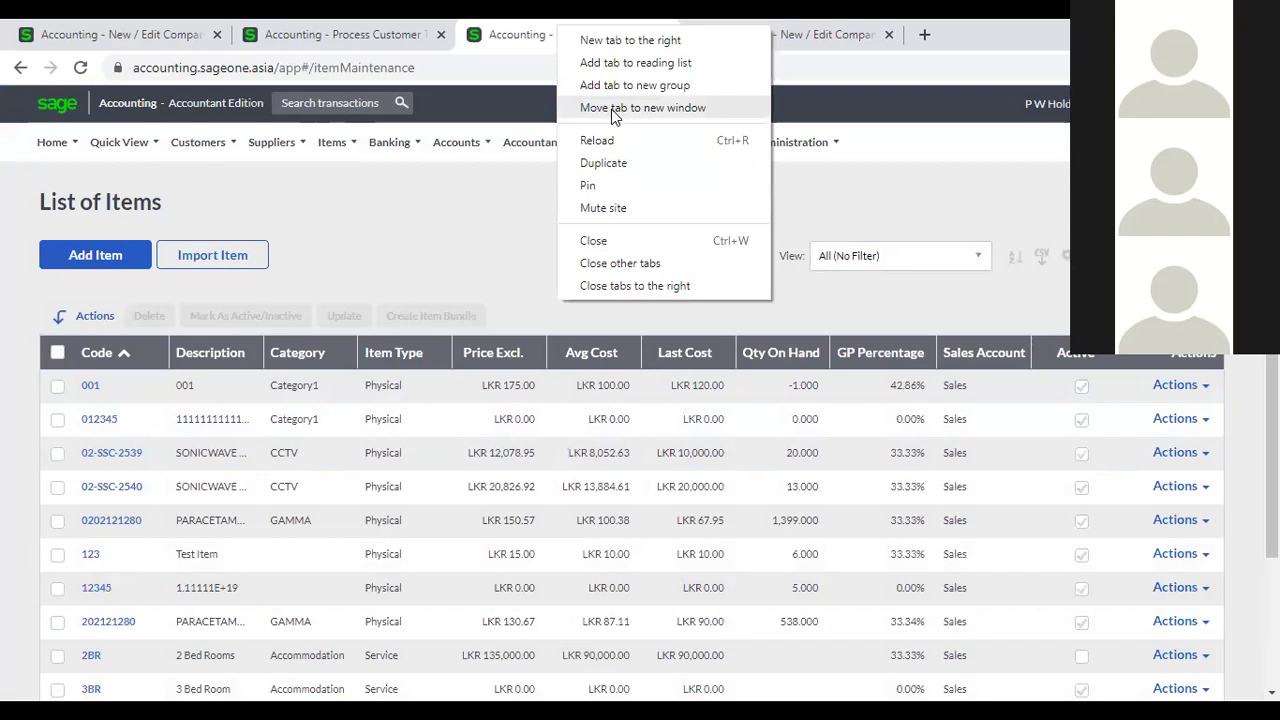
click(603, 163)
click(523, 37)
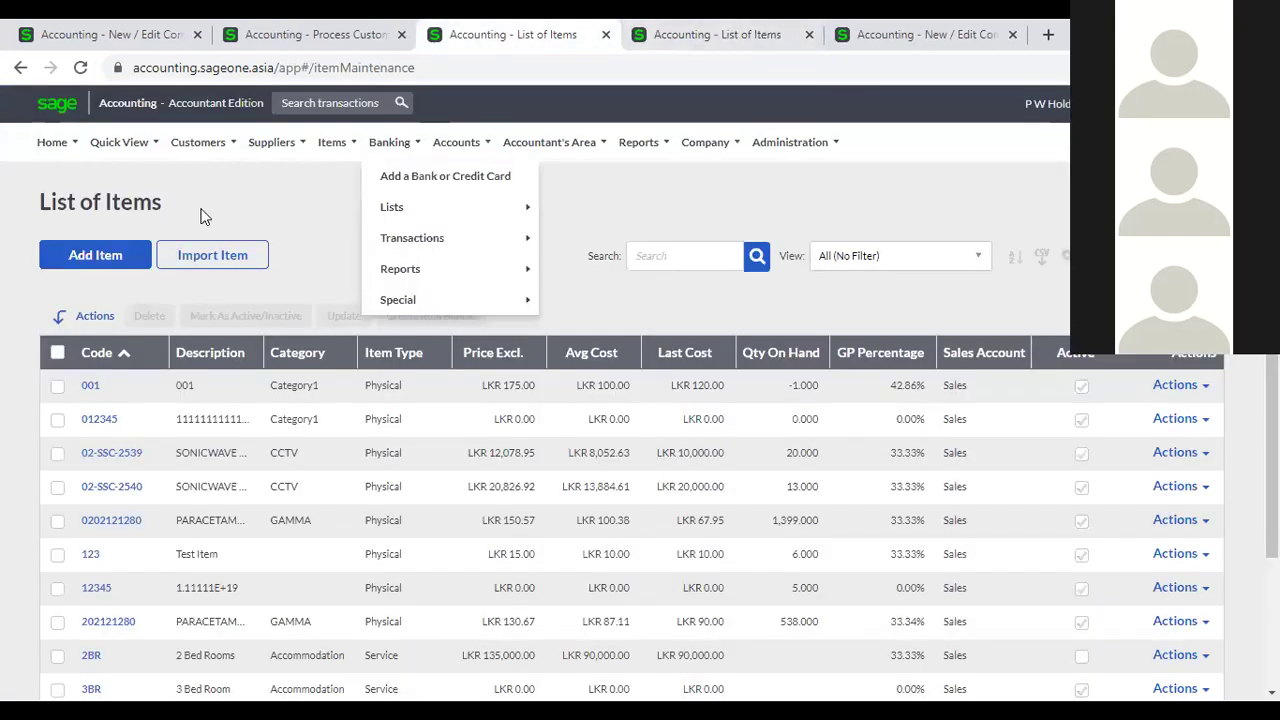
click(697, 38)
click(510, 36)
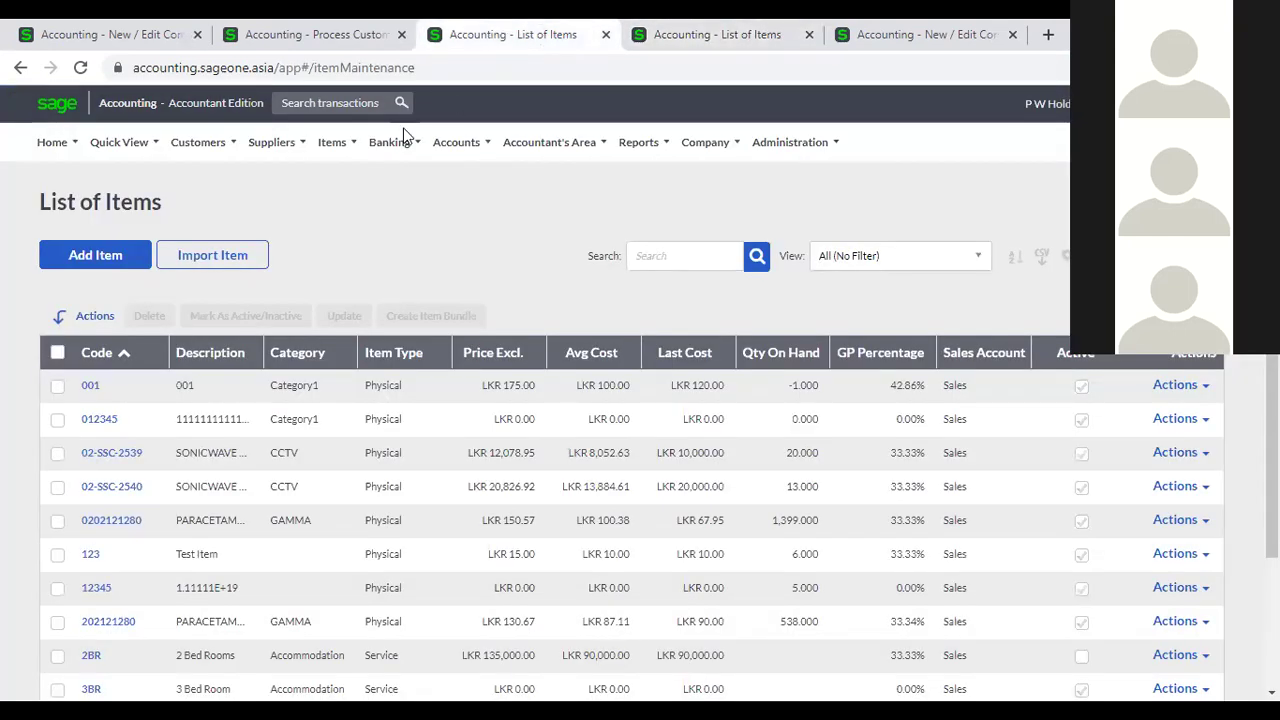
Go to Customer Quotes and start a new quote.
mouse_move(191, 148)
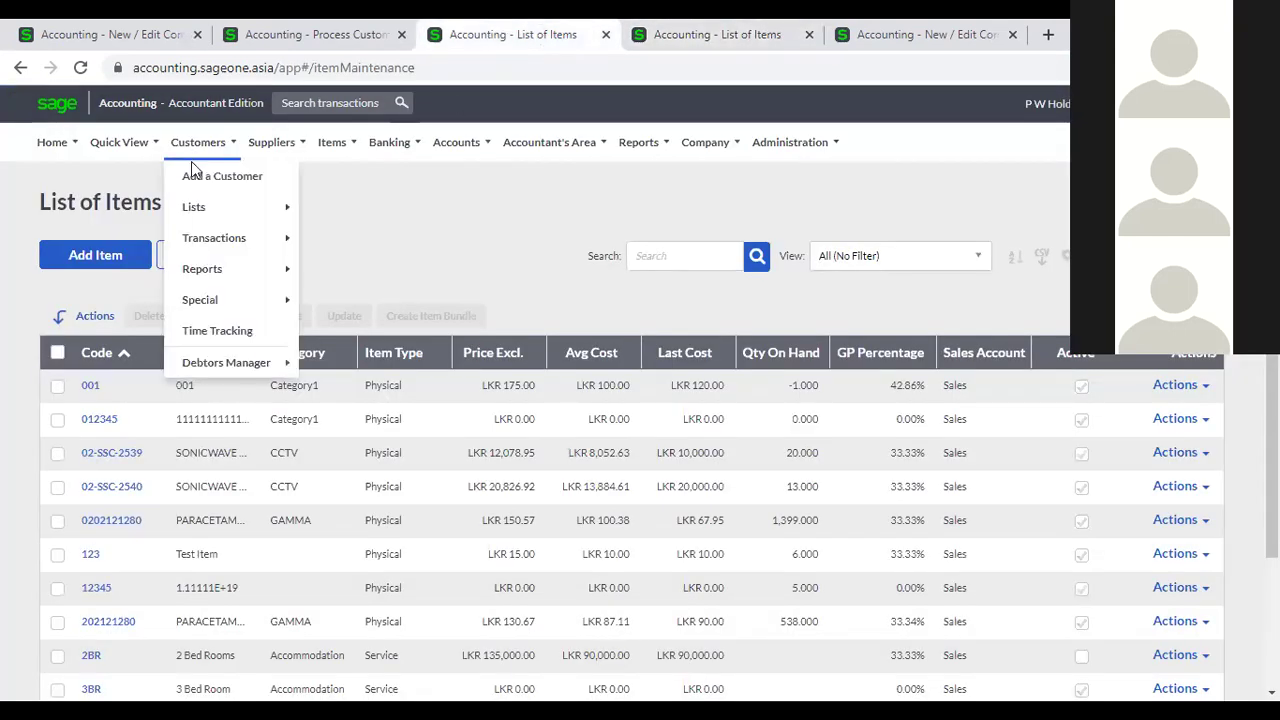
mouse_move(205, 245)
click(383, 238)
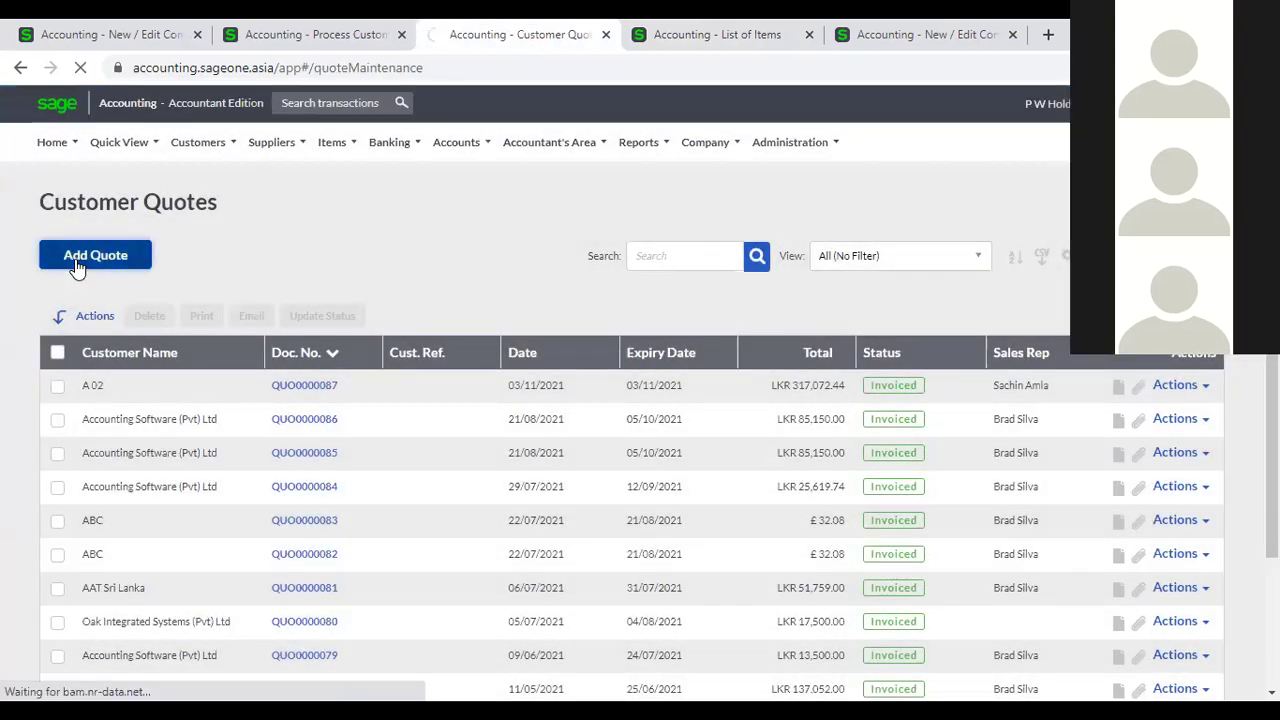
click(77, 262)
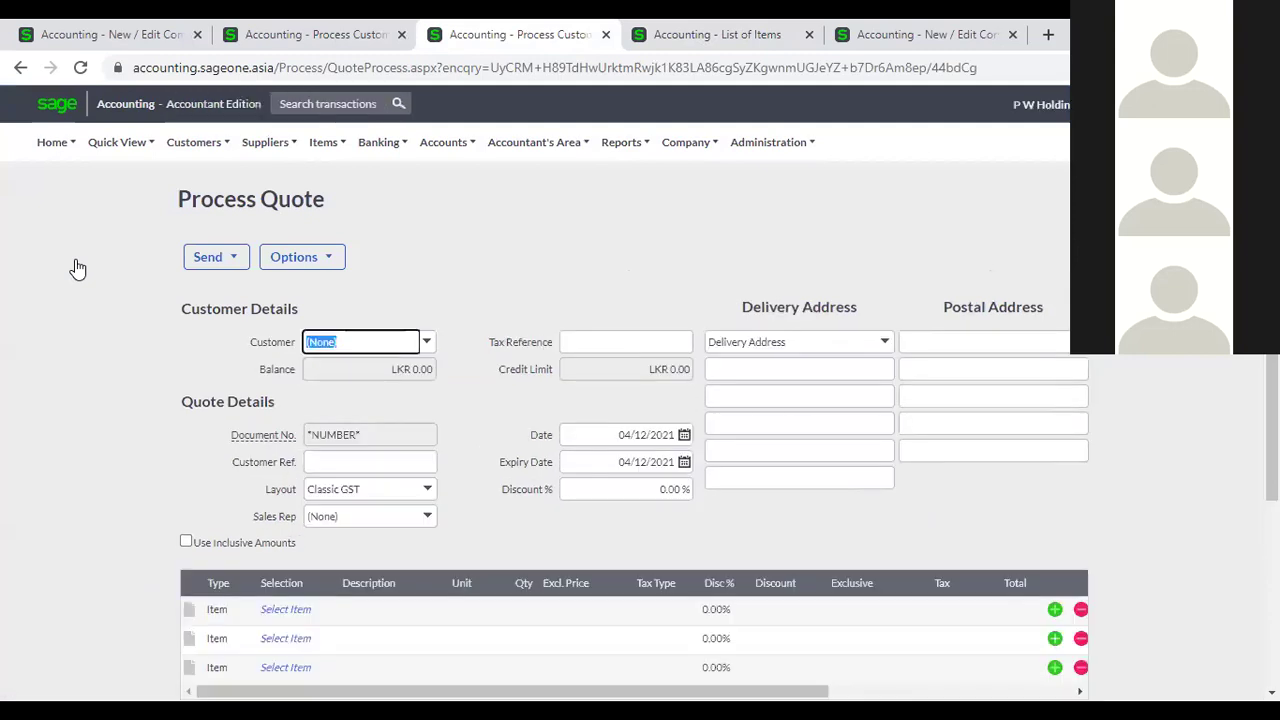
Quote item 02-SSC-2539 for Accounting Software (Pvt) Ltd at LKR 15,000.00, totalling LKR 15,750.00.
click(428, 344)
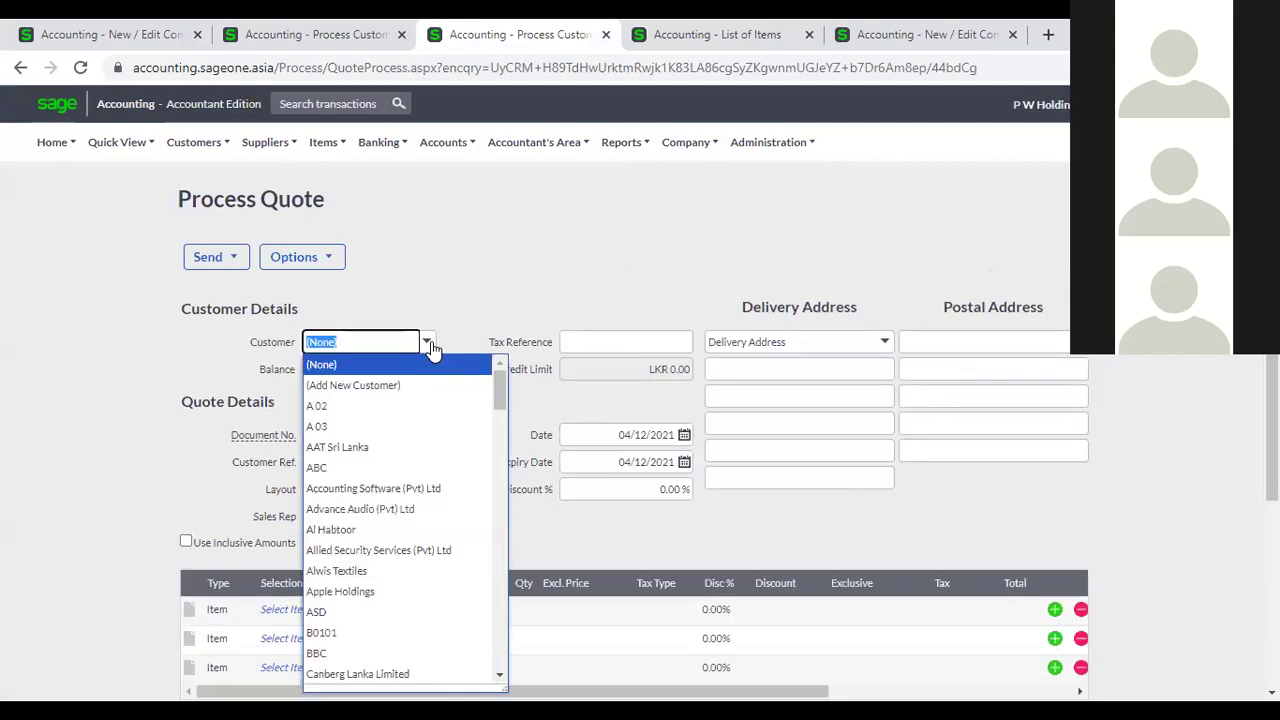
click(433, 490)
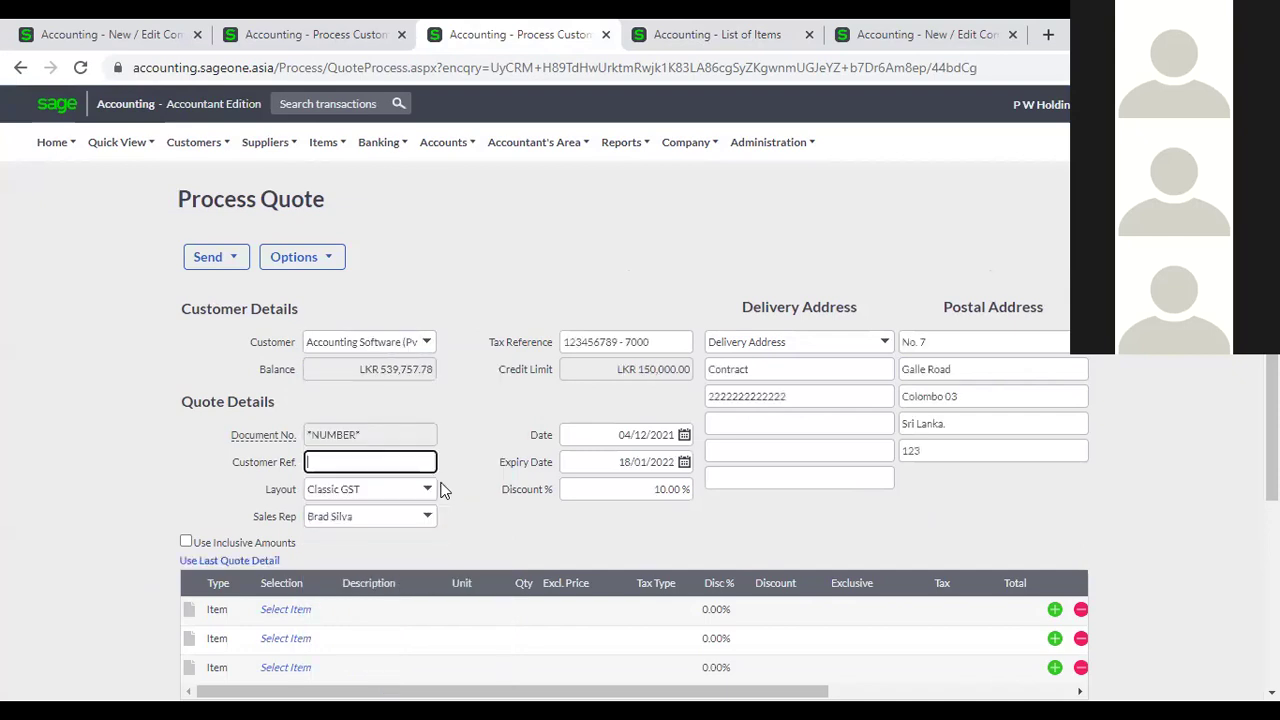
click(294, 608)
click(324, 610)
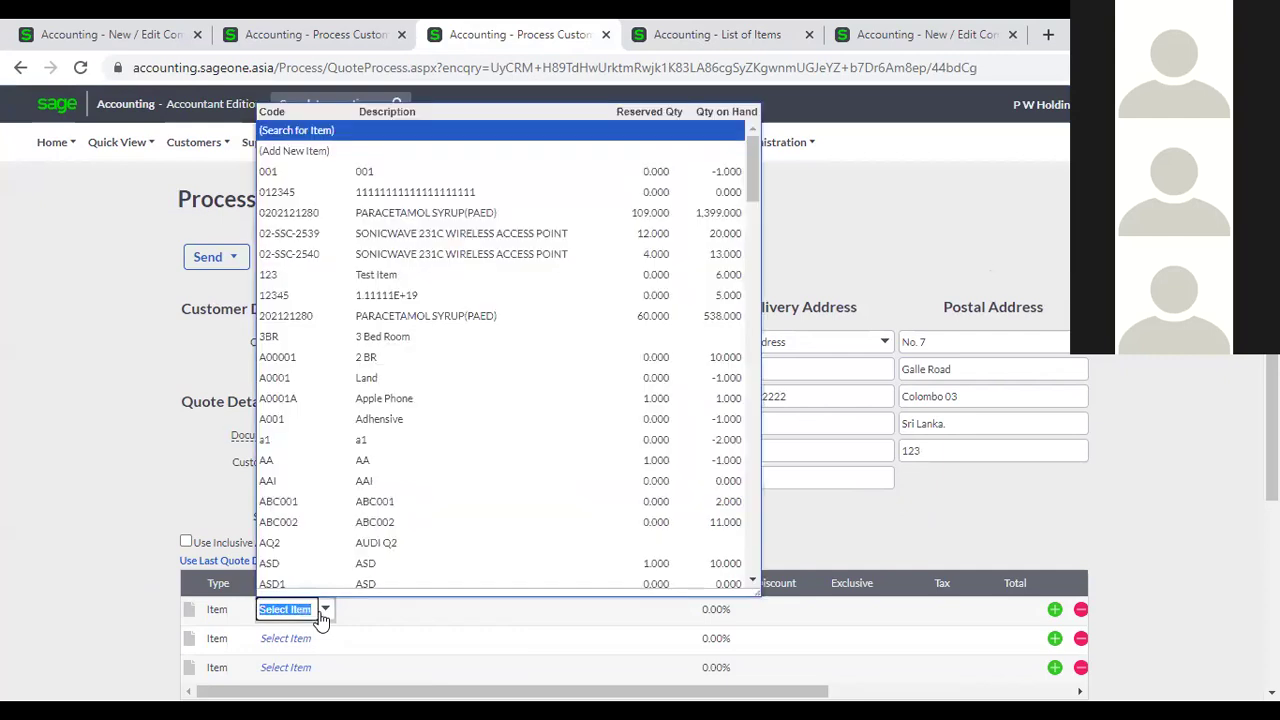
click(422, 240)
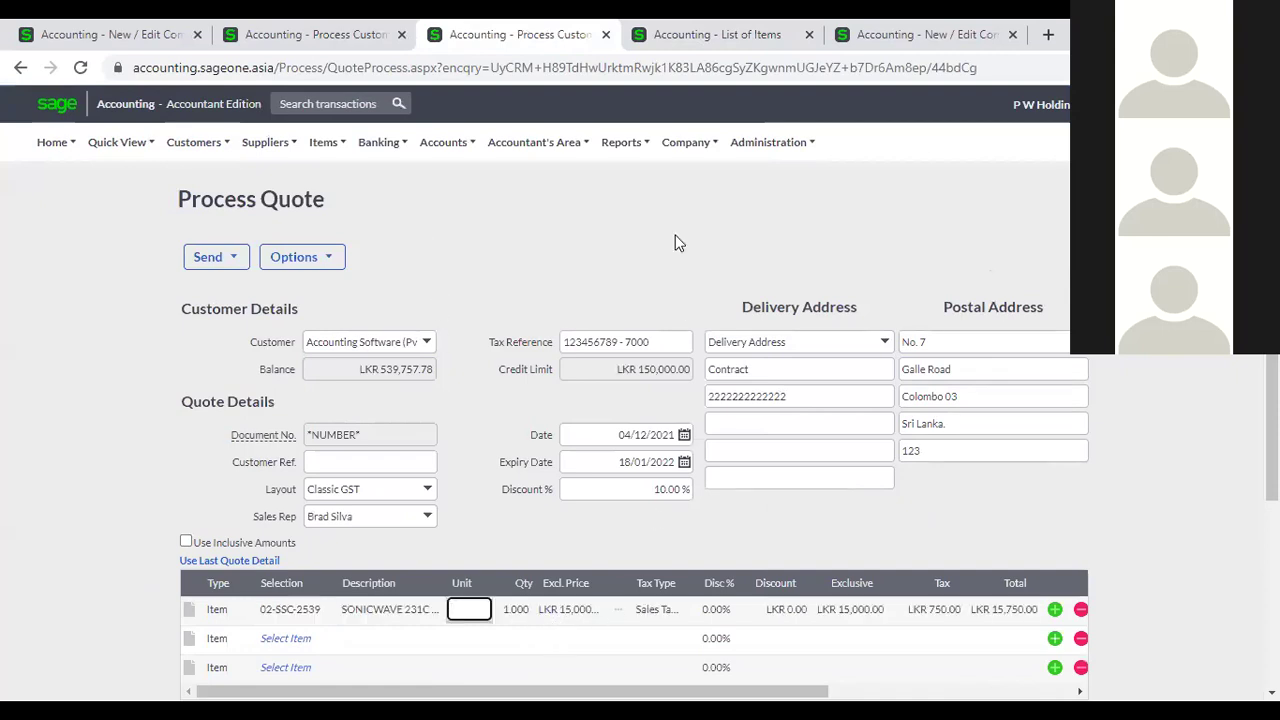
click(680, 40)
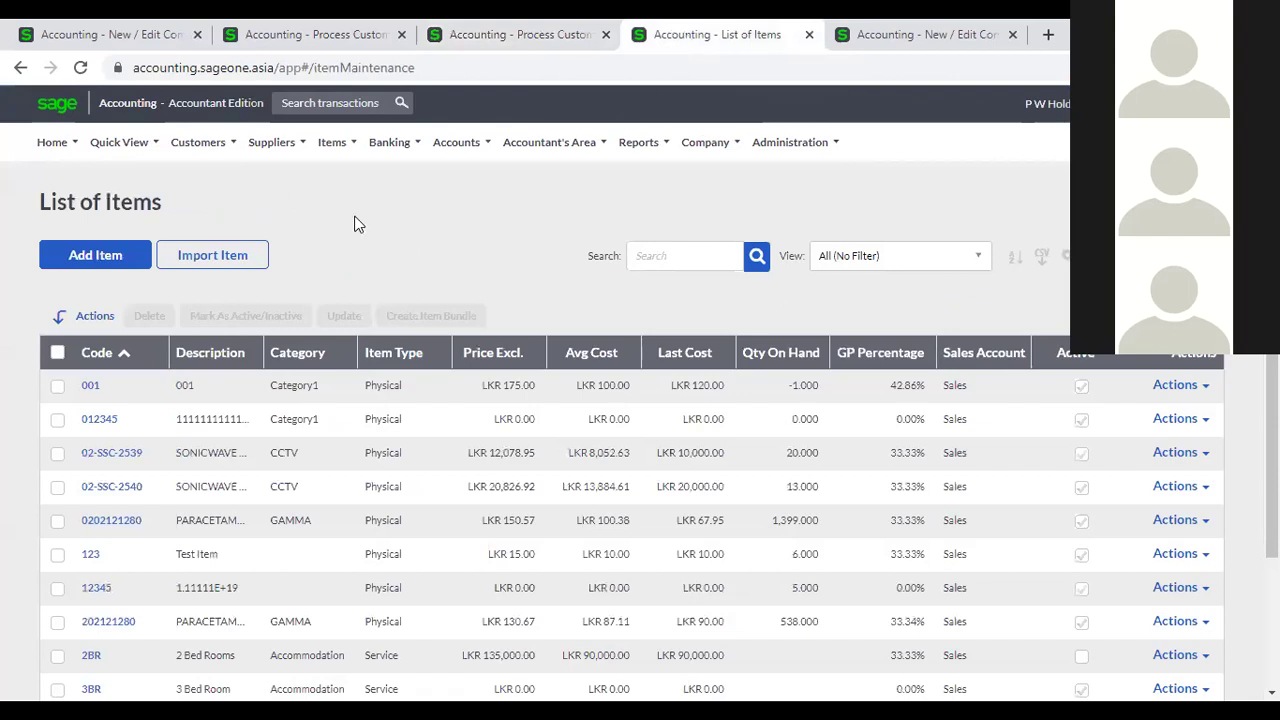
Open Customer Quotes and start another new quote.
click(332, 148)
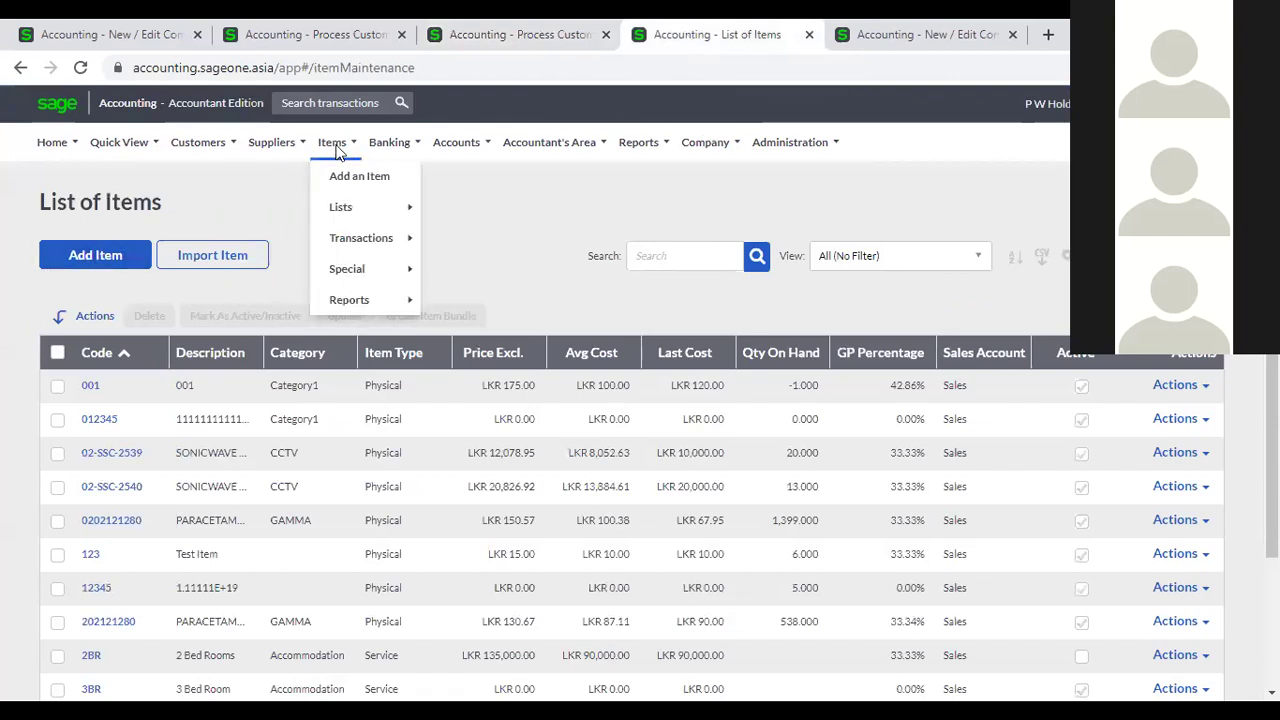
mouse_move(205, 150)
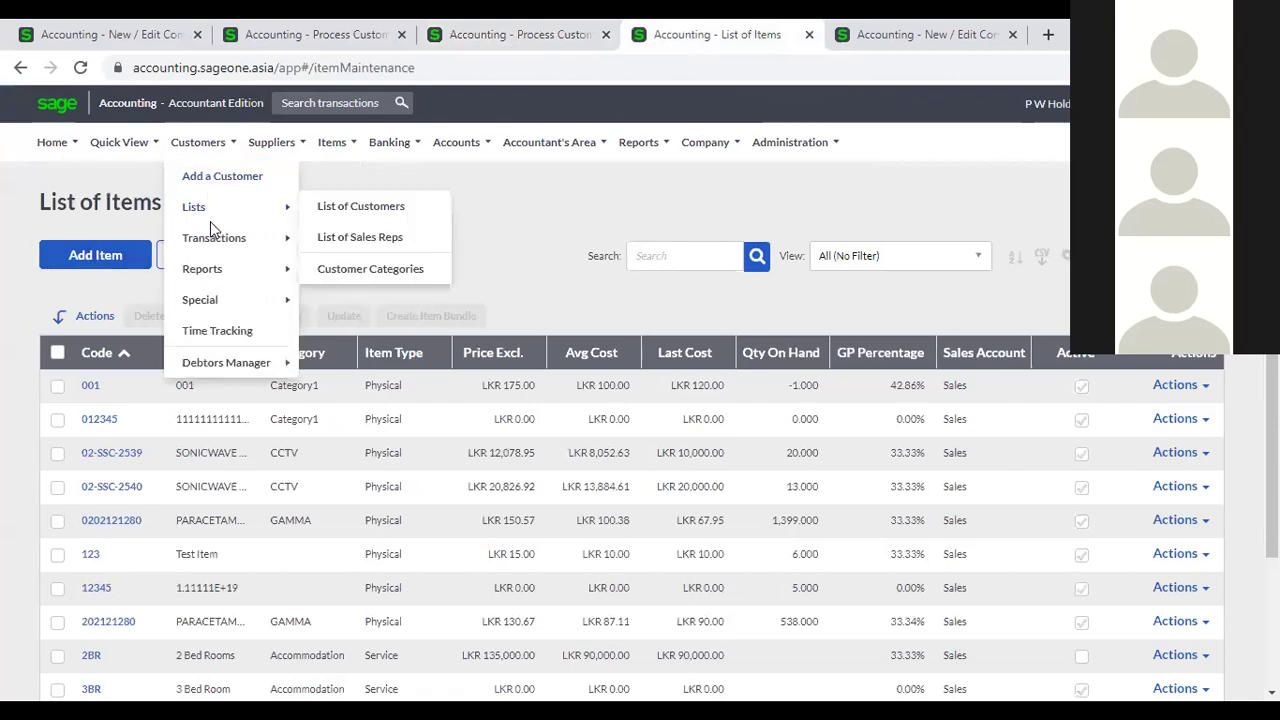
mouse_move(250, 243)
click(364, 239)
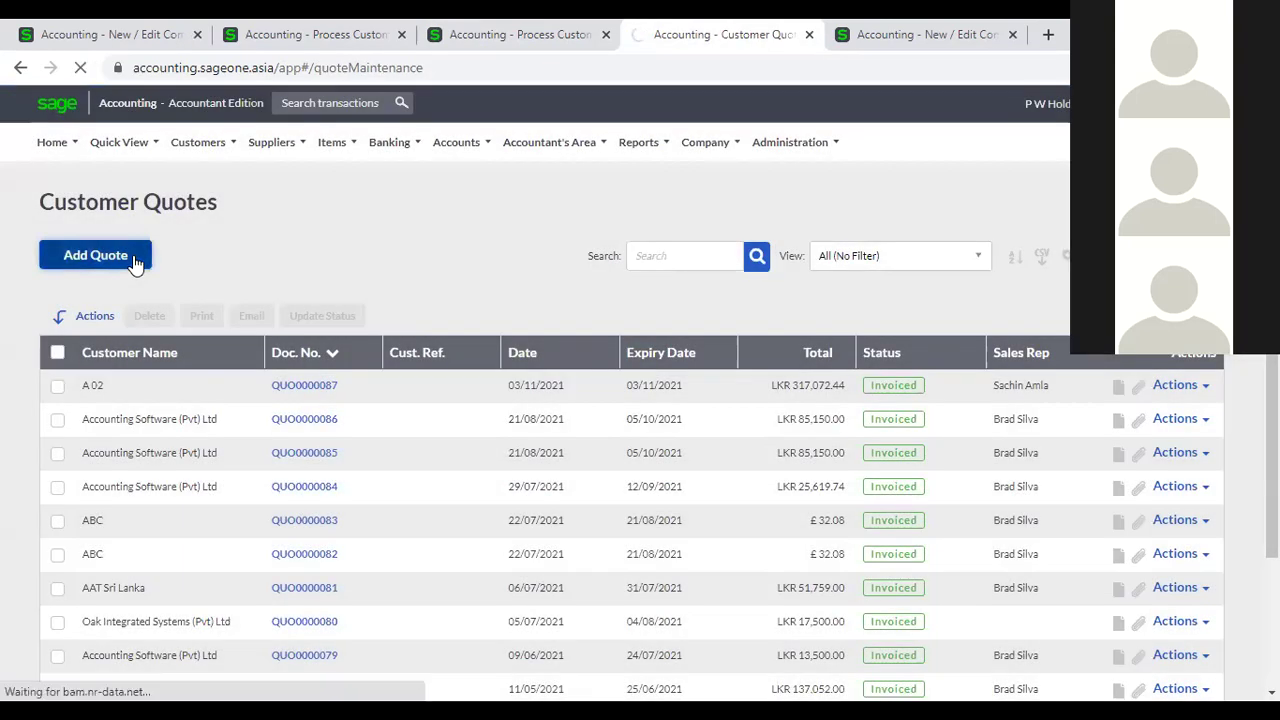
click(135, 262)
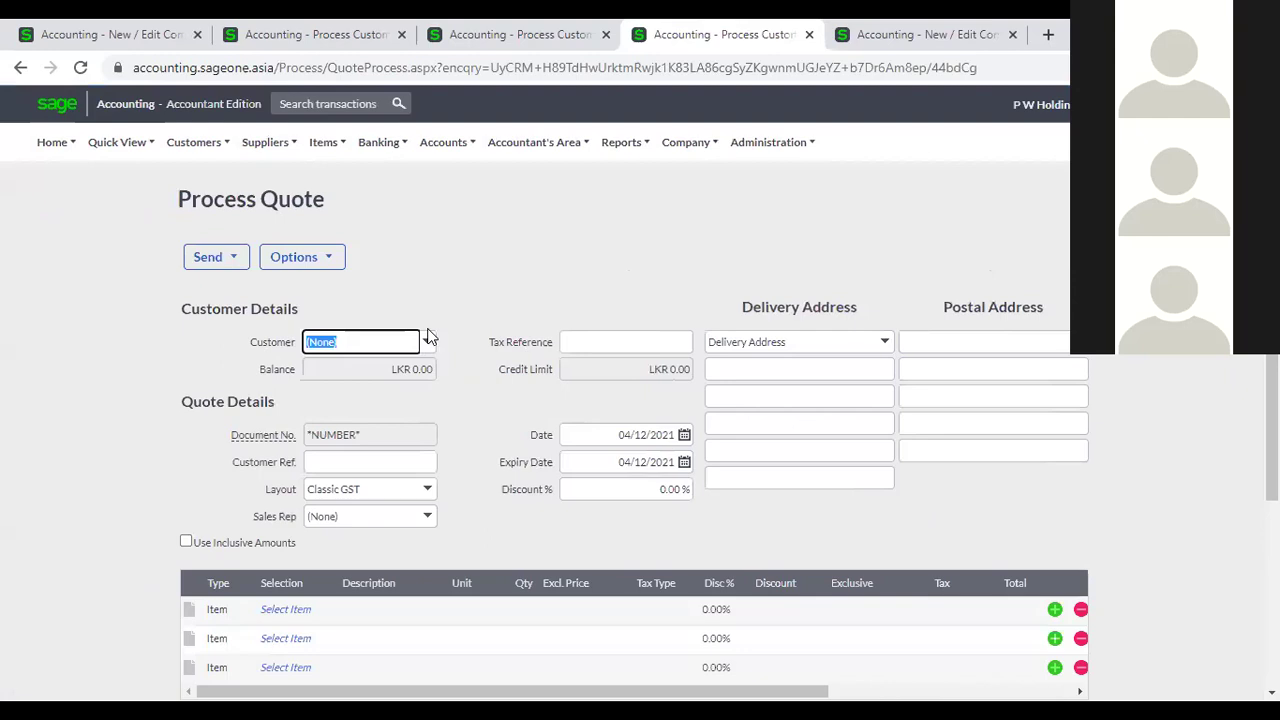
Quote item 02-SSC-2539 at LKR 20,000 for Advance Audio (Pvt) Ltd.
click(428, 342)
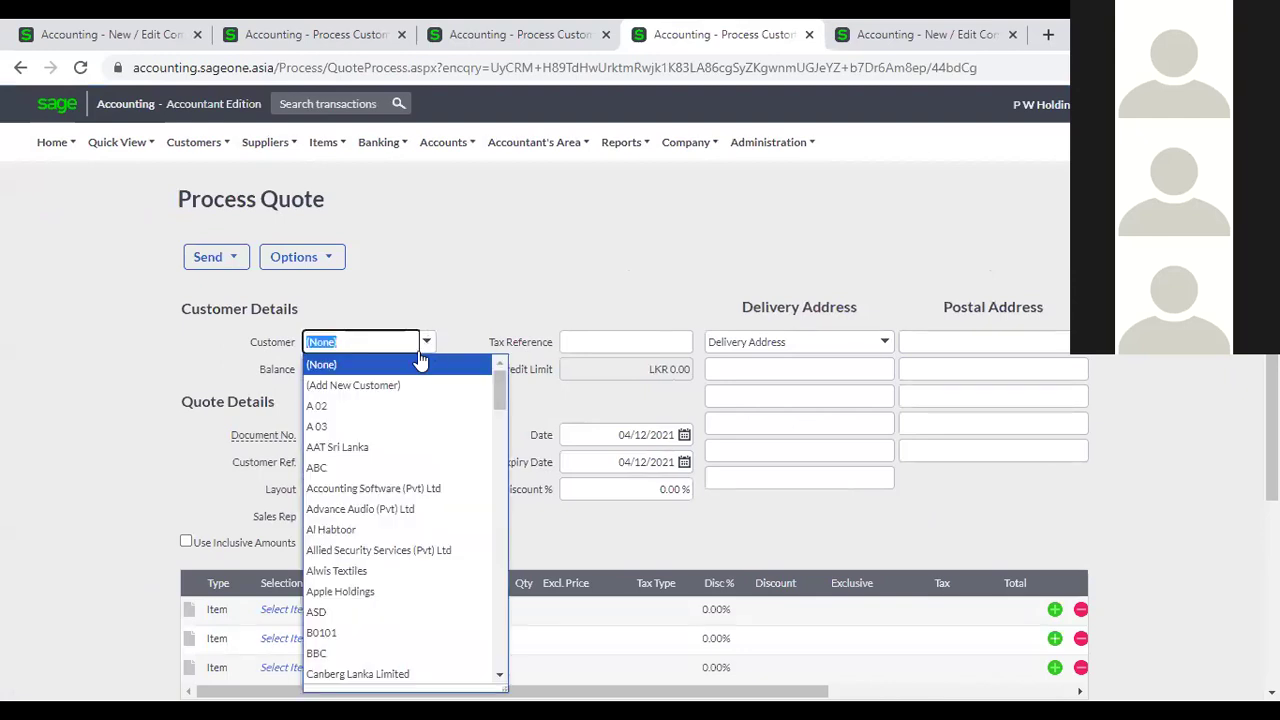
click(372, 512)
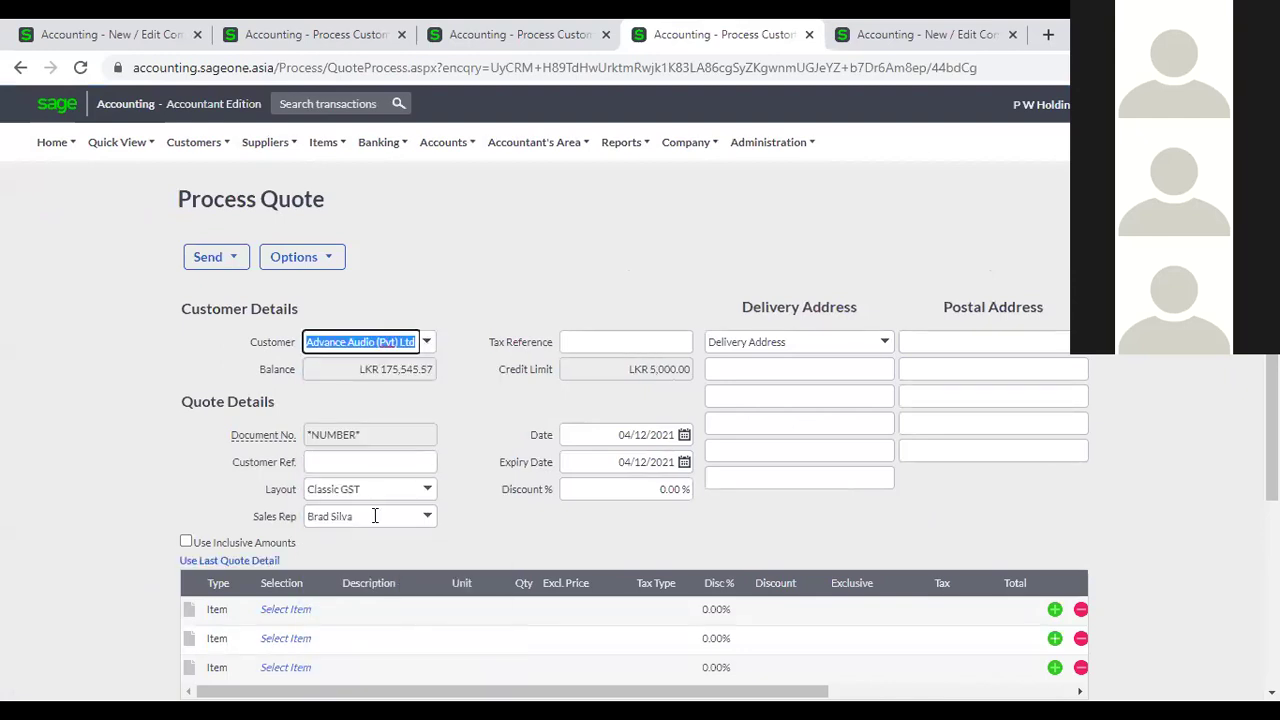
click(298, 612)
click(325, 609)
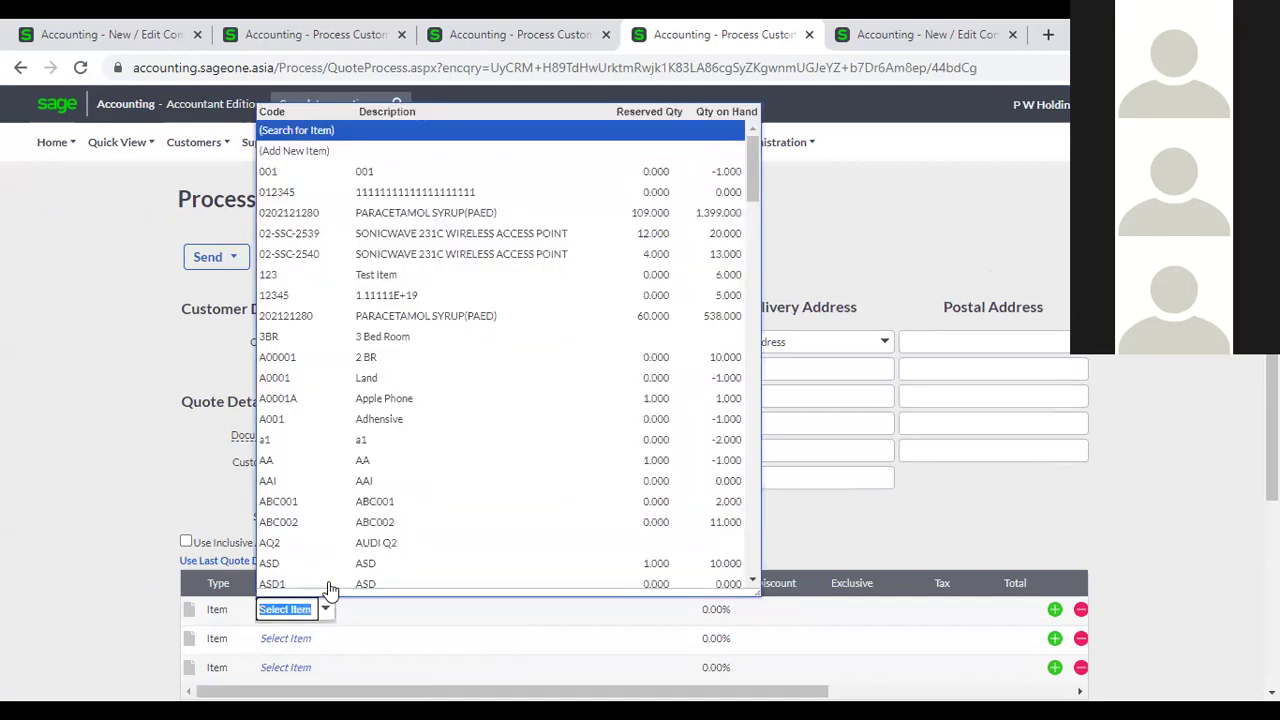
click(377, 232)
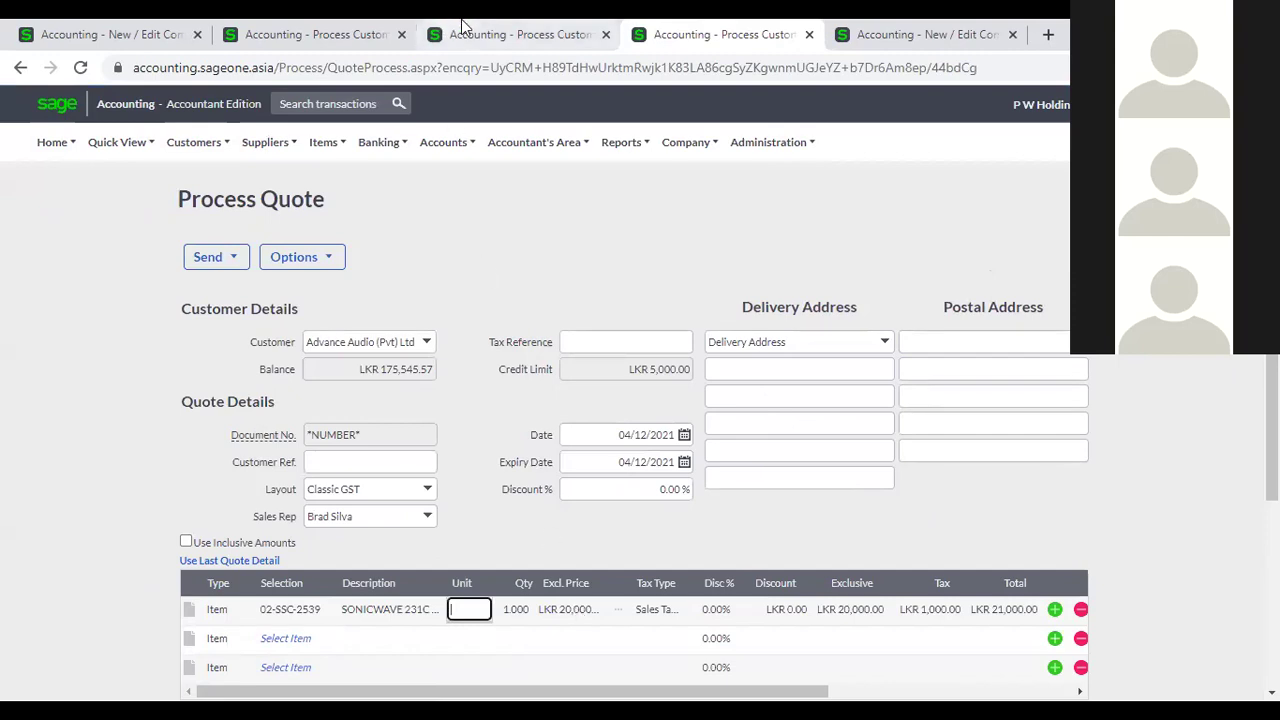
click(505, 38)
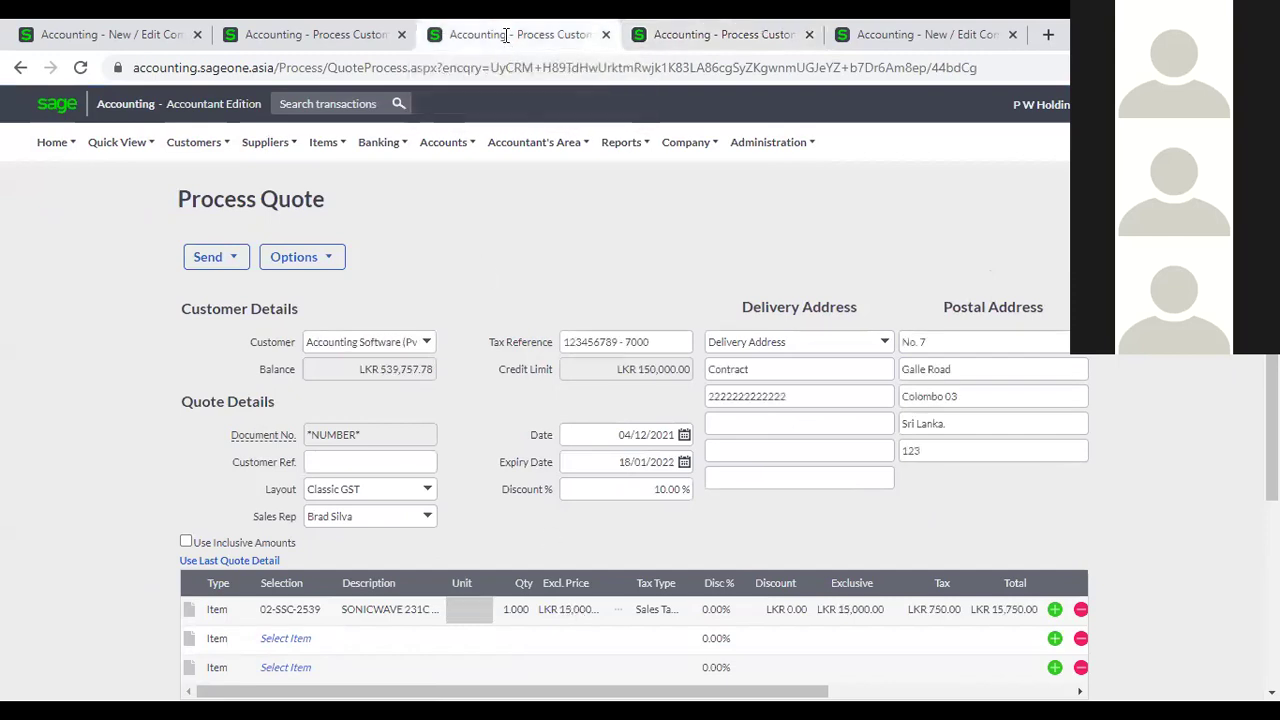
Look through the open quote, tax invoice and Company Settings tabs.
scroll(555, 525, down, 1)
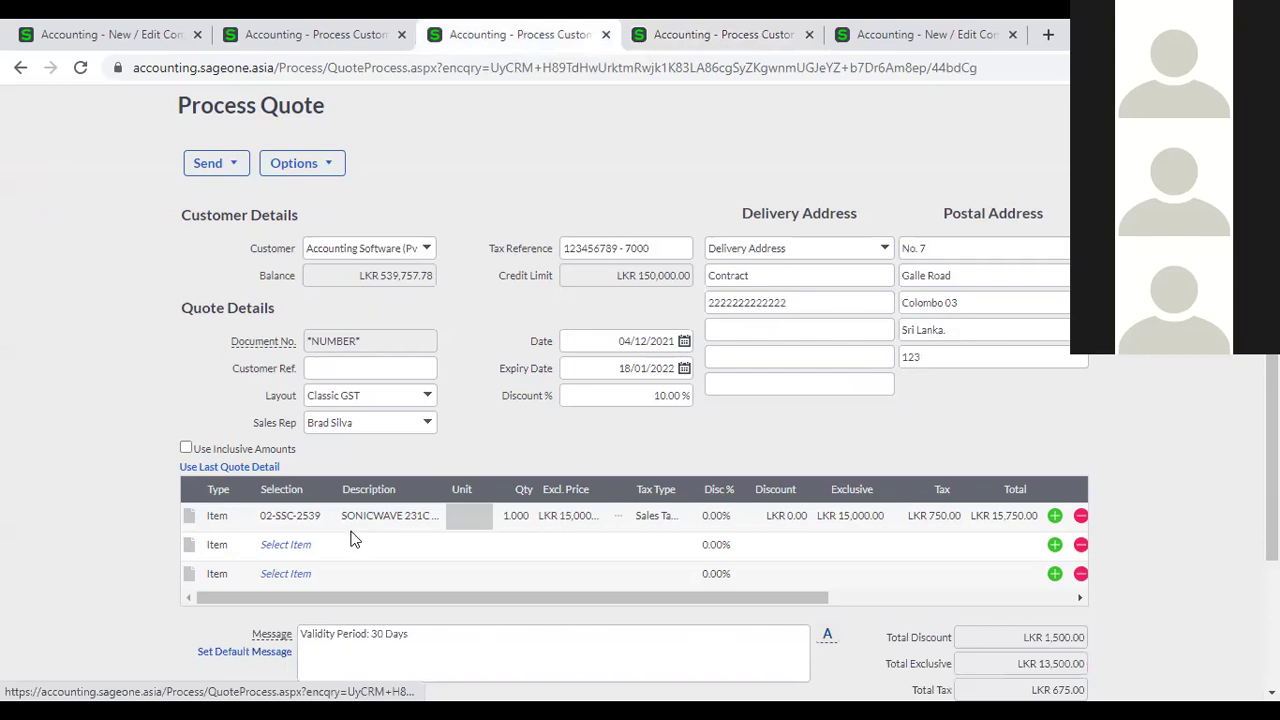
click(690, 28)
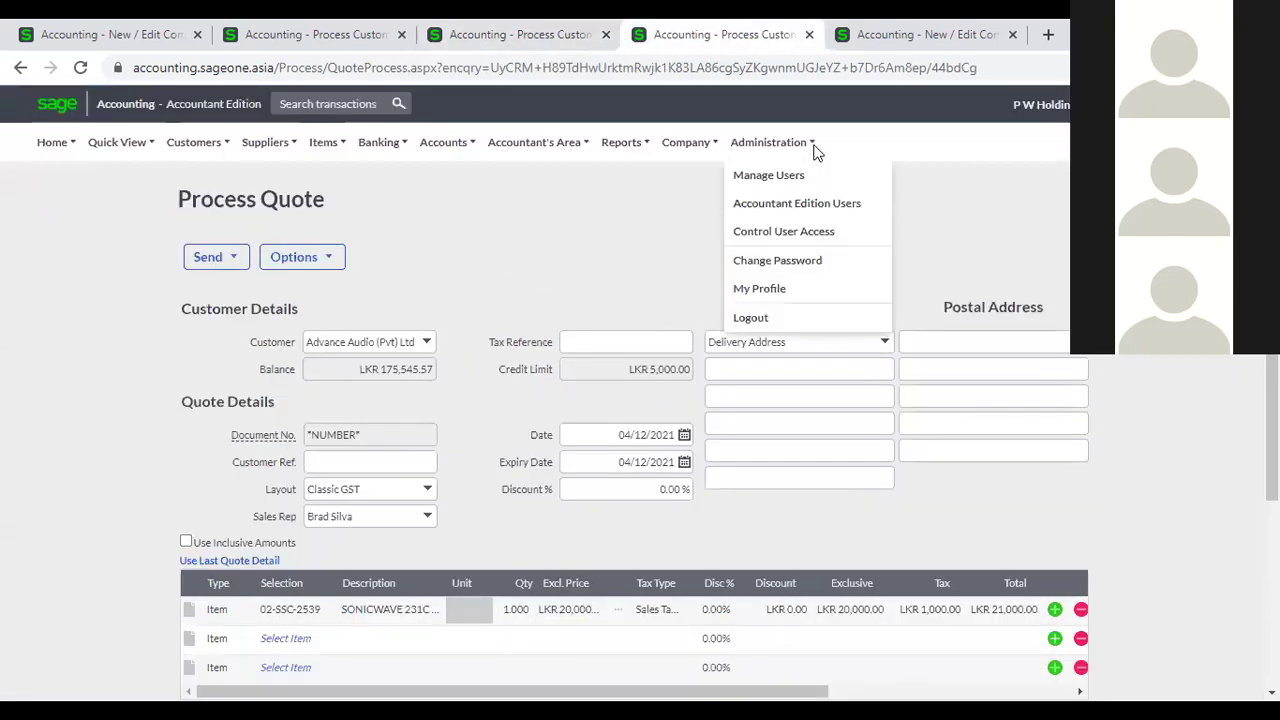
click(873, 28)
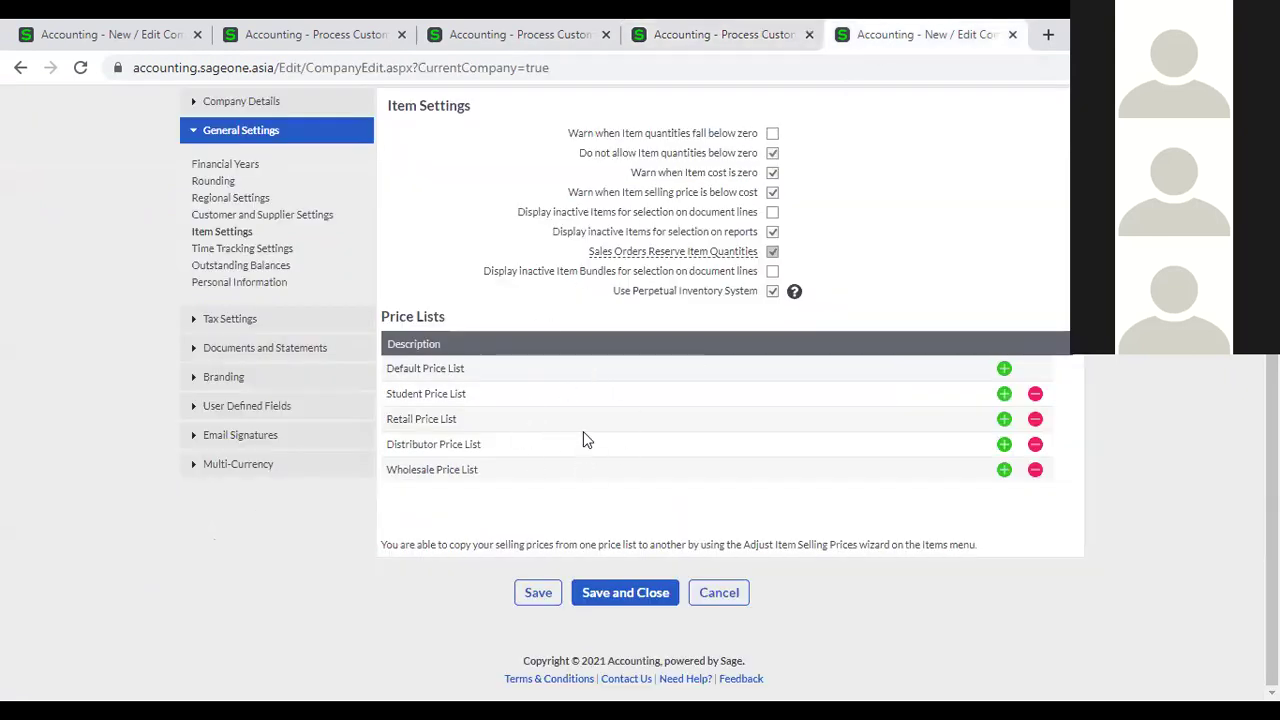
click(380, 30)
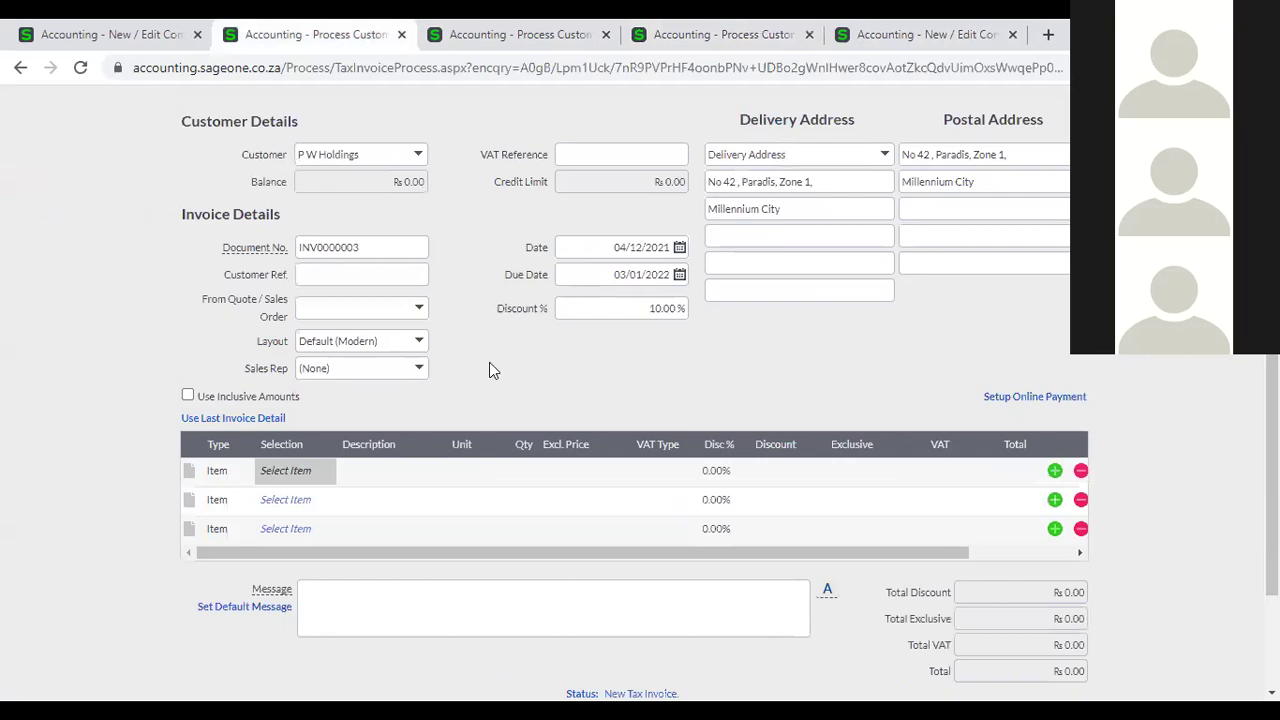
scroll(466, 336, up, 2)
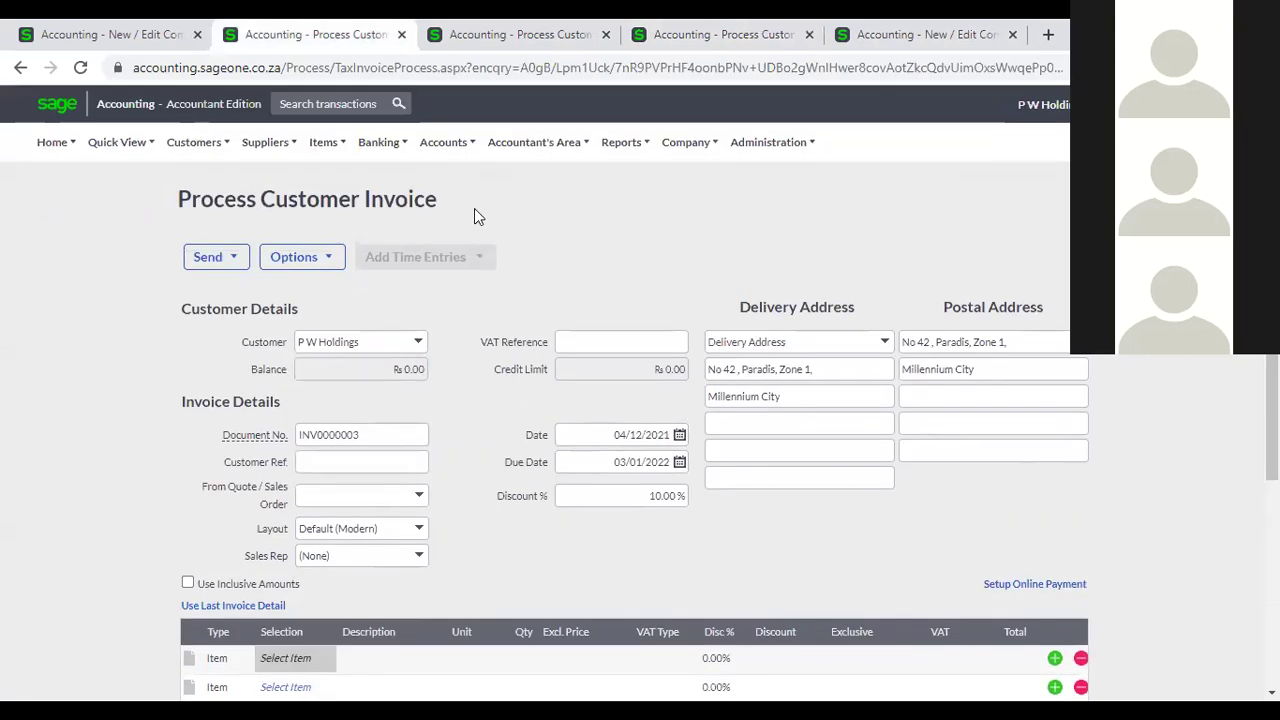
click(885, 36)
scroll(480, 276, up, 2)
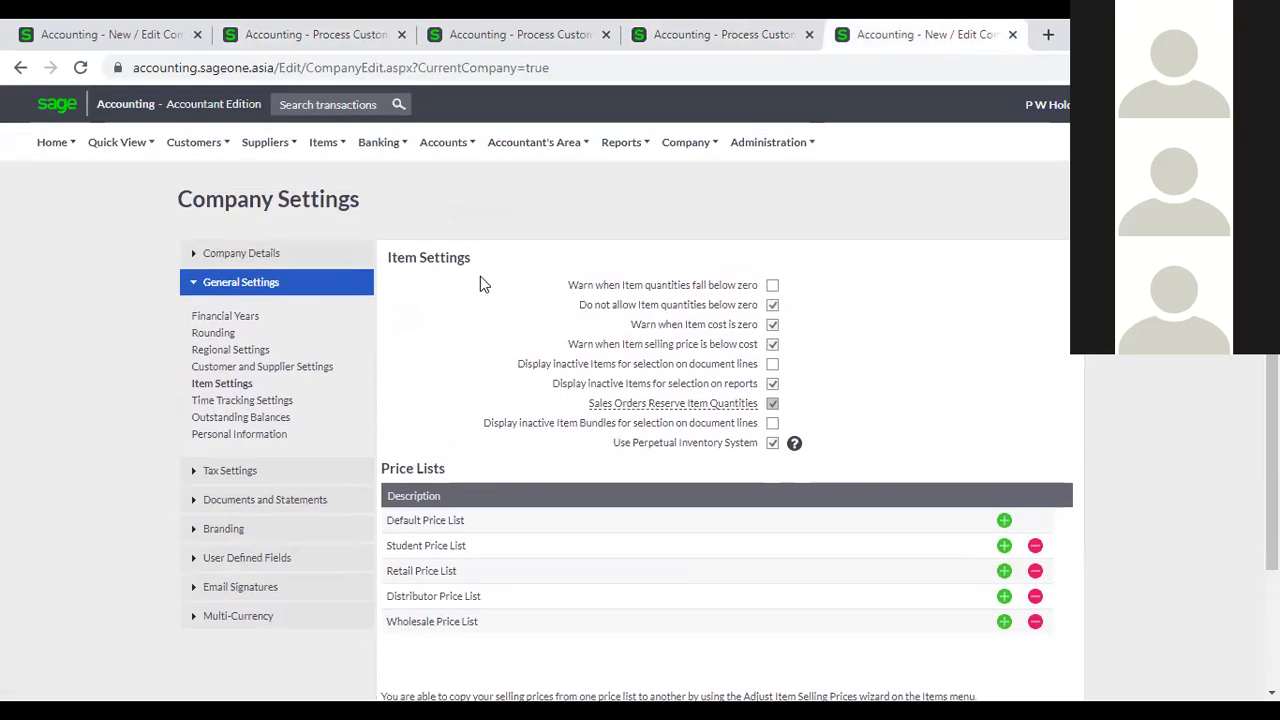
Duplicate and reload the Company Settings tab, dismissing the financial period lock error.
right_click(895, 35)
click(938, 162)
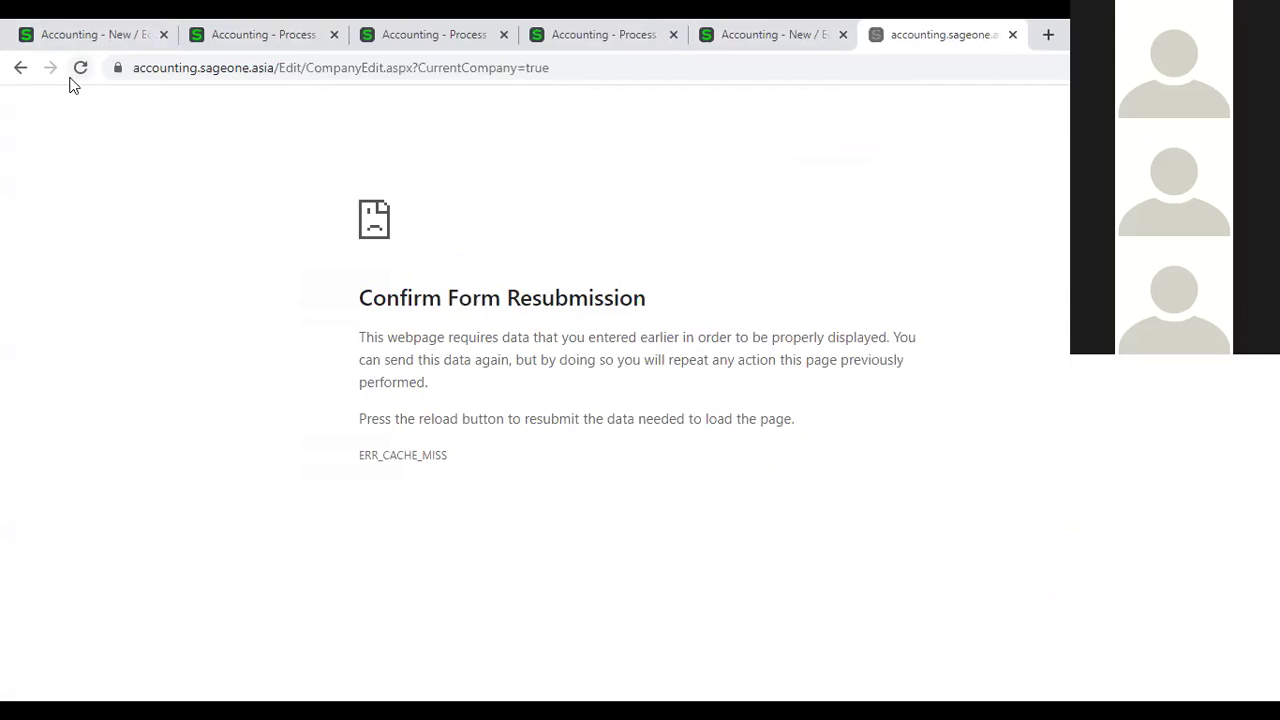
click(80, 67)
click(726, 210)
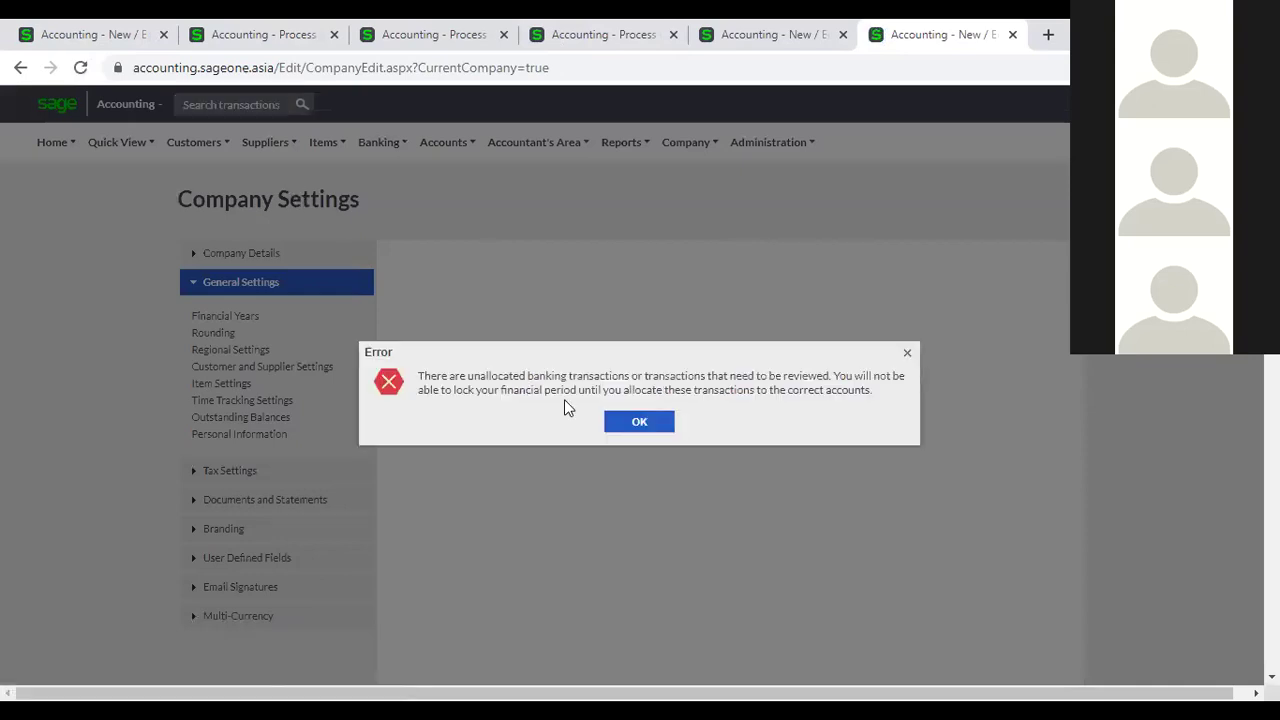
click(639, 428)
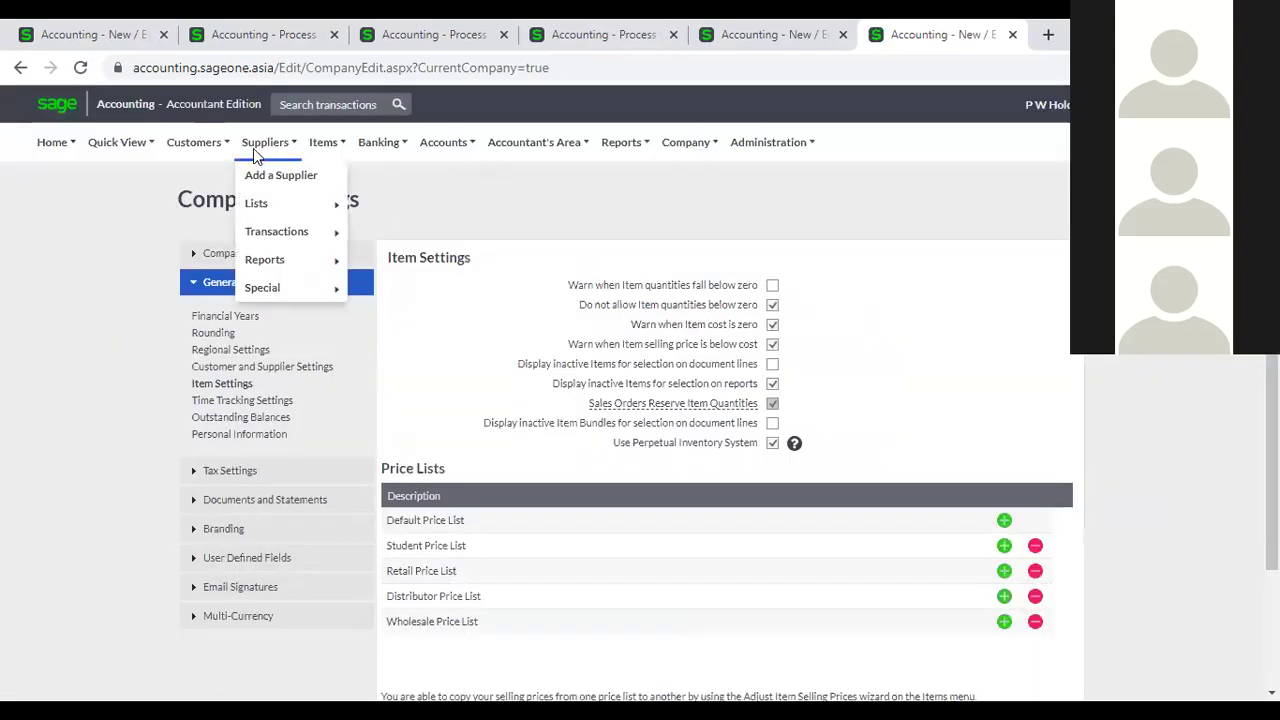
Confirm Accounting Software (Pvt) Ltd's customer record defaults to Student Price List.
mouse_move(193, 155)
mouse_move(197, 258)
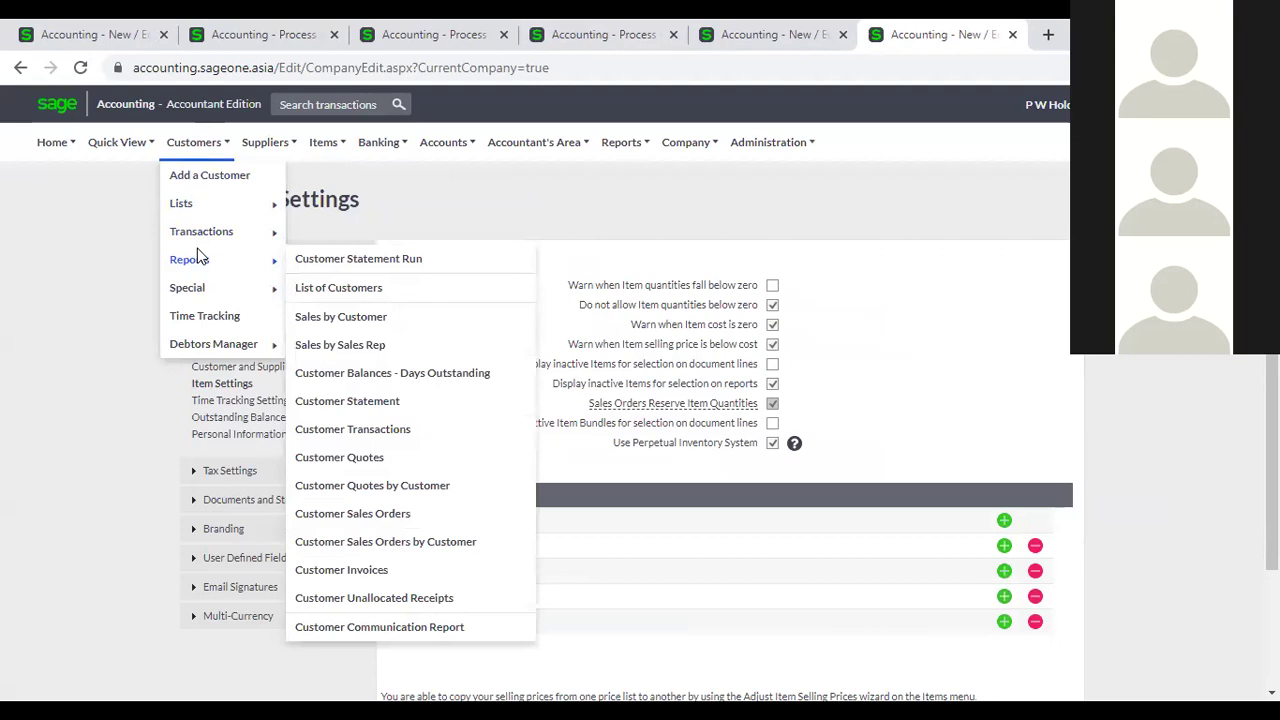
mouse_move(197, 208)
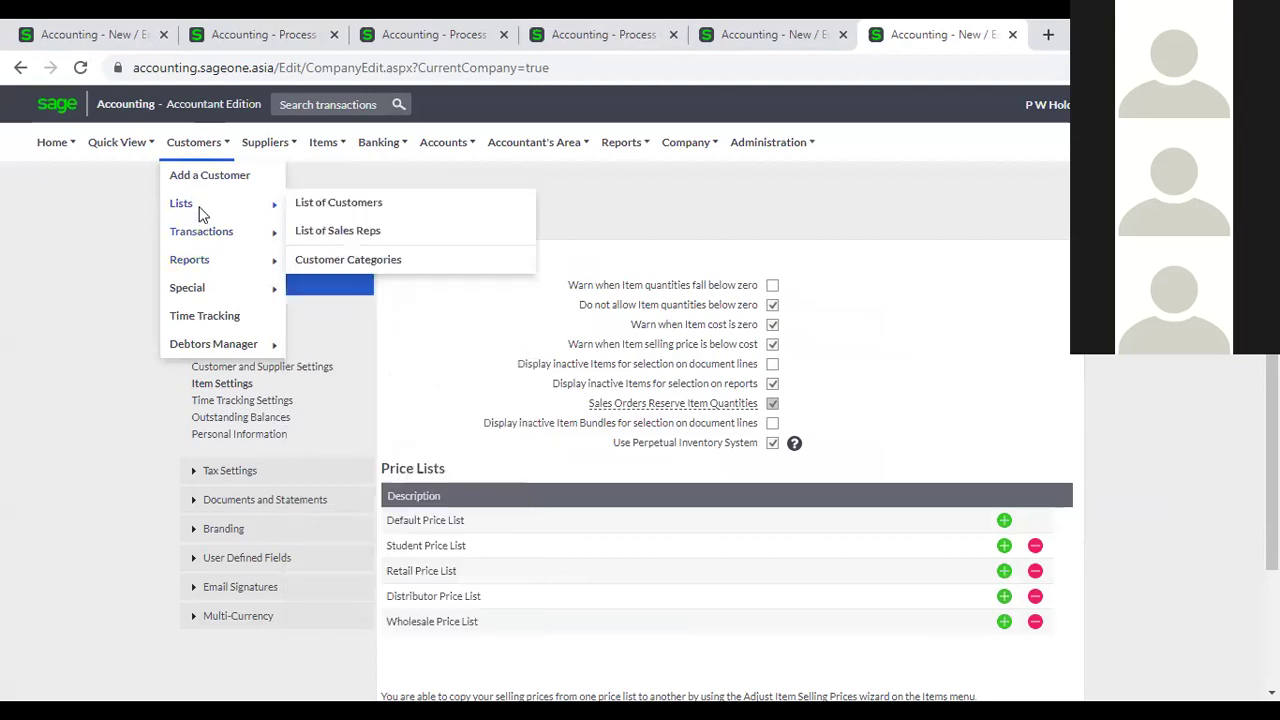
click(310, 204)
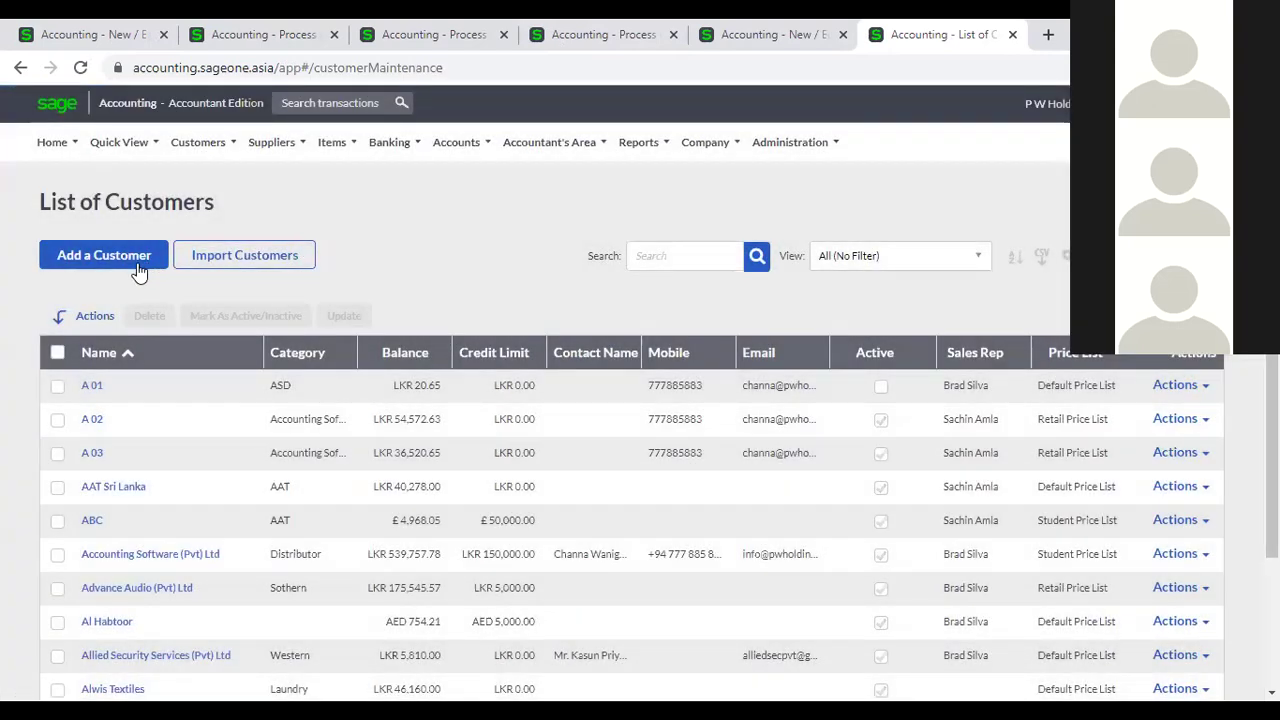
click(101, 556)
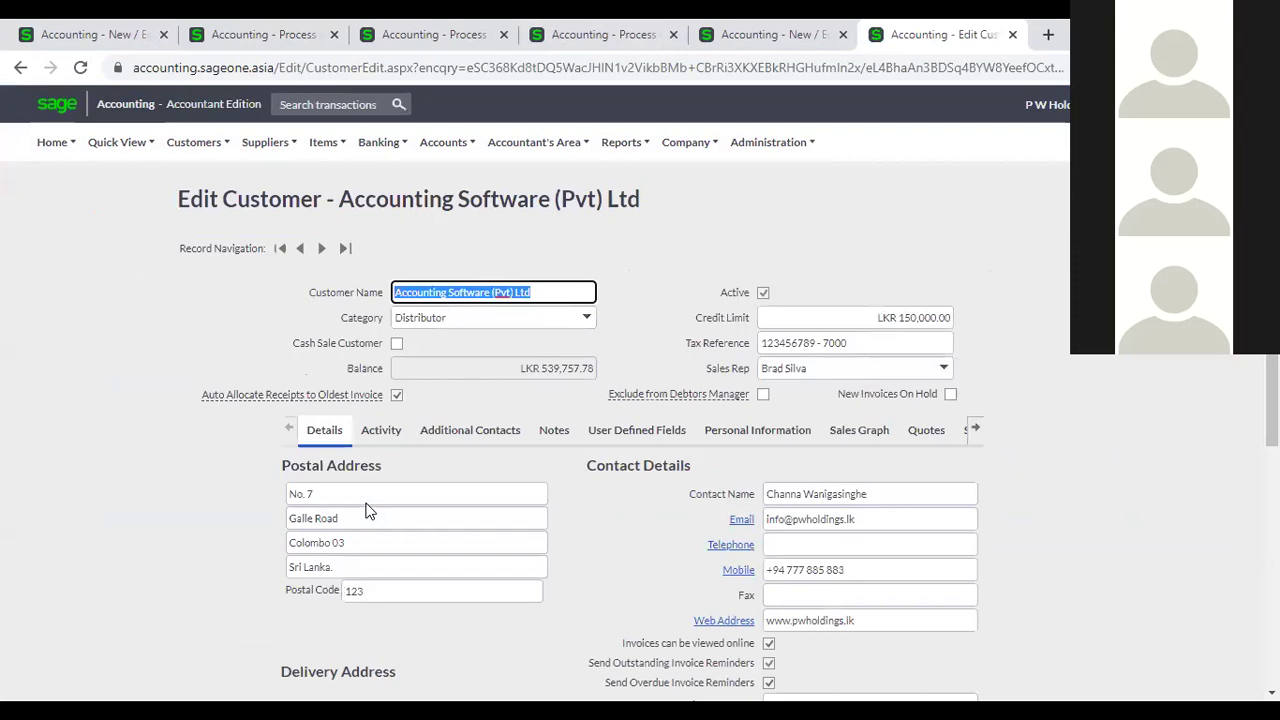
scroll(966, 535, down, 4)
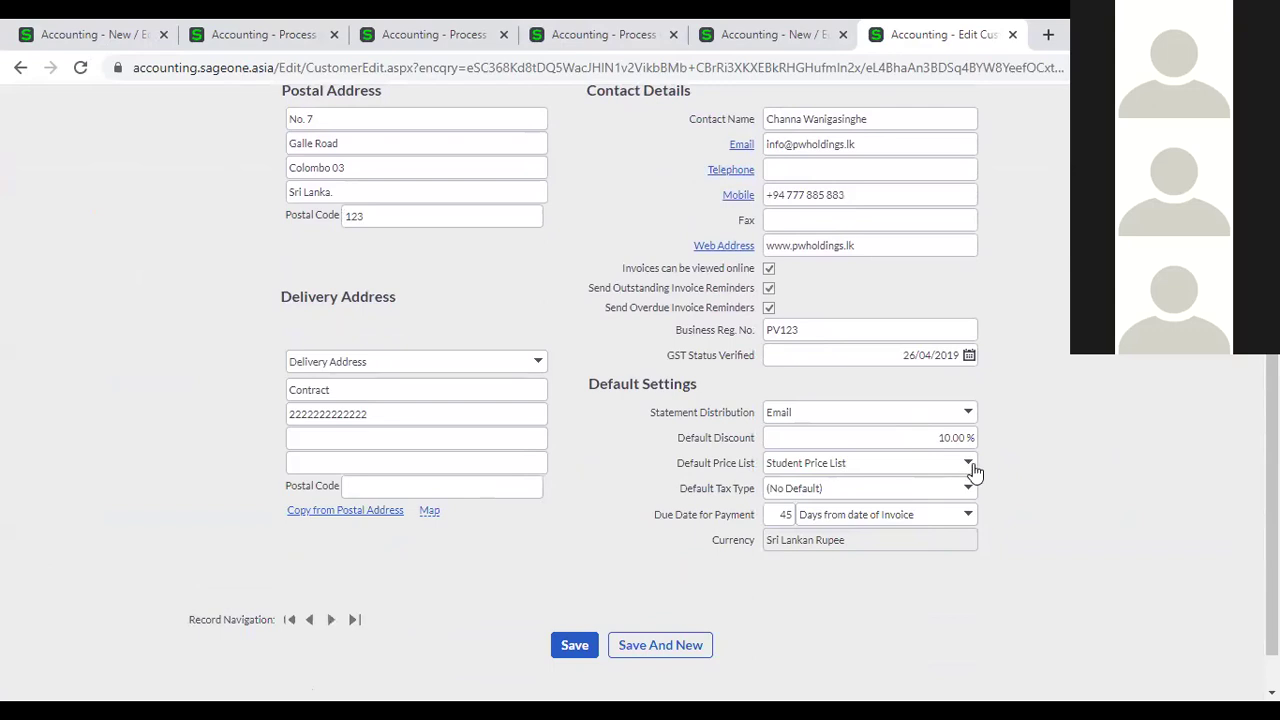
click(973, 467)
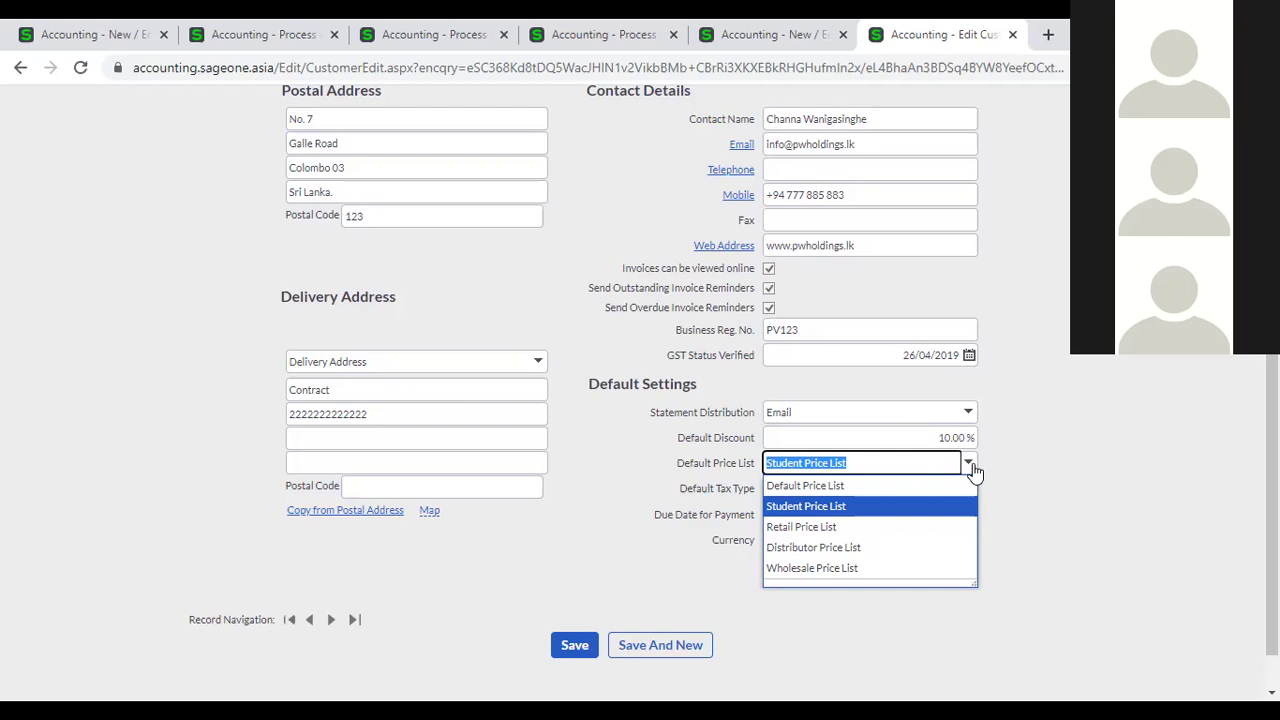
click(1036, 497)
click(752, 36)
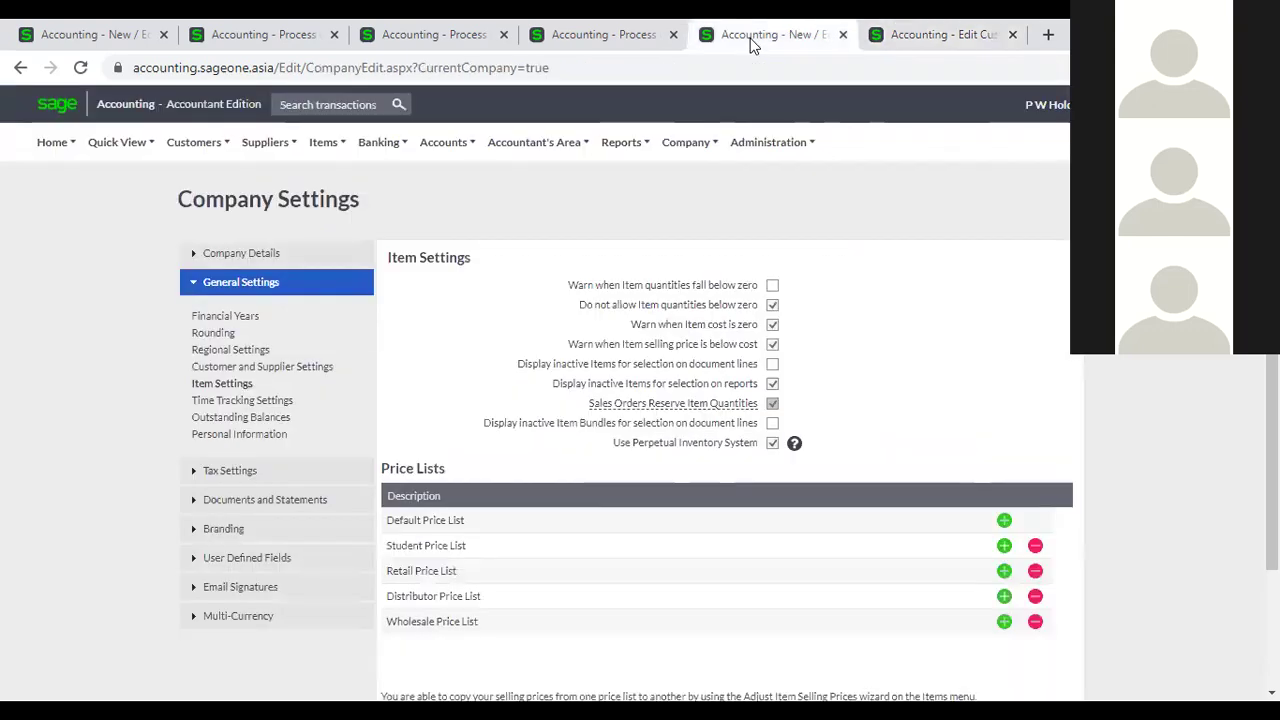
click(428, 36)
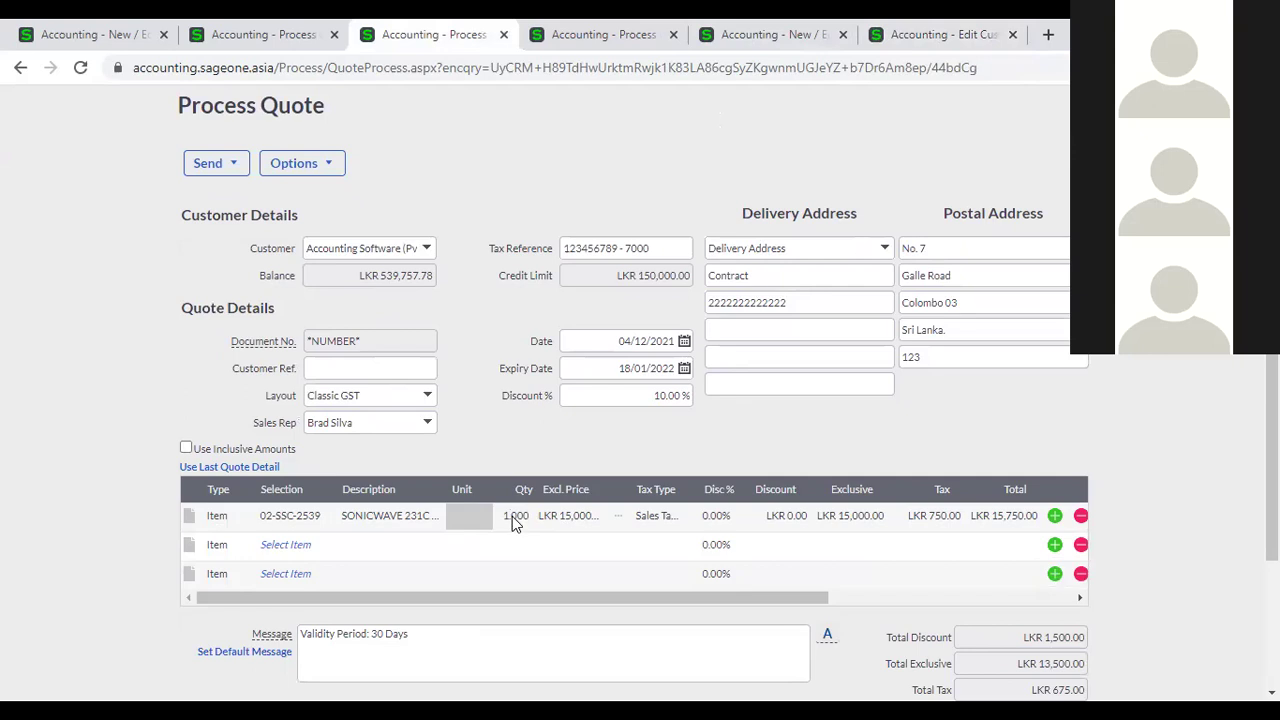
click(578, 30)
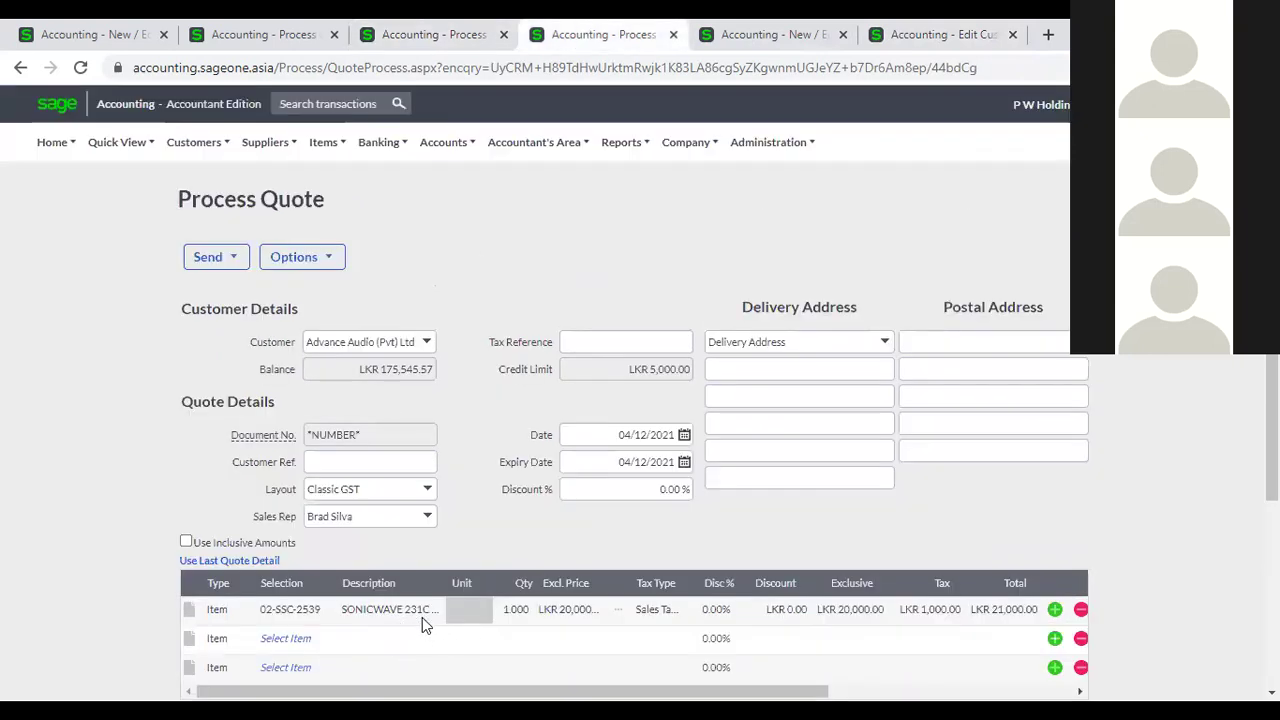
click(410, 30)
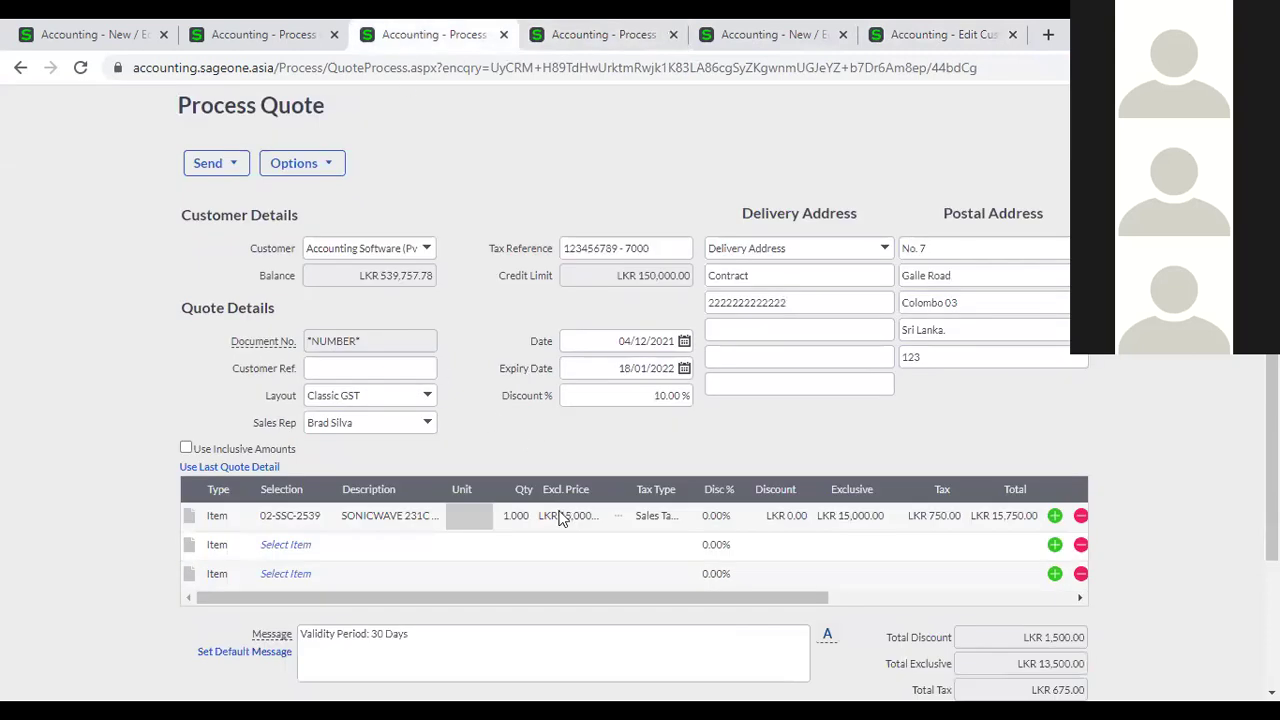
click(566, 34)
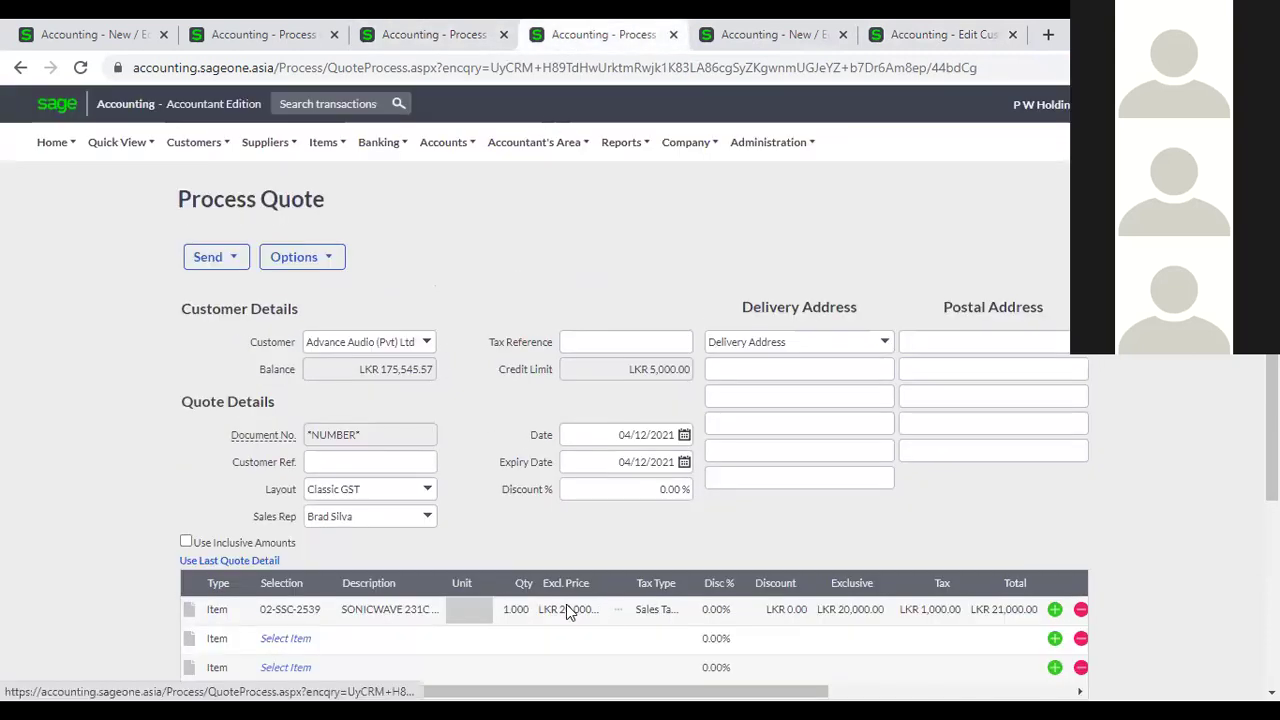
scroll(585, 574, down, 2)
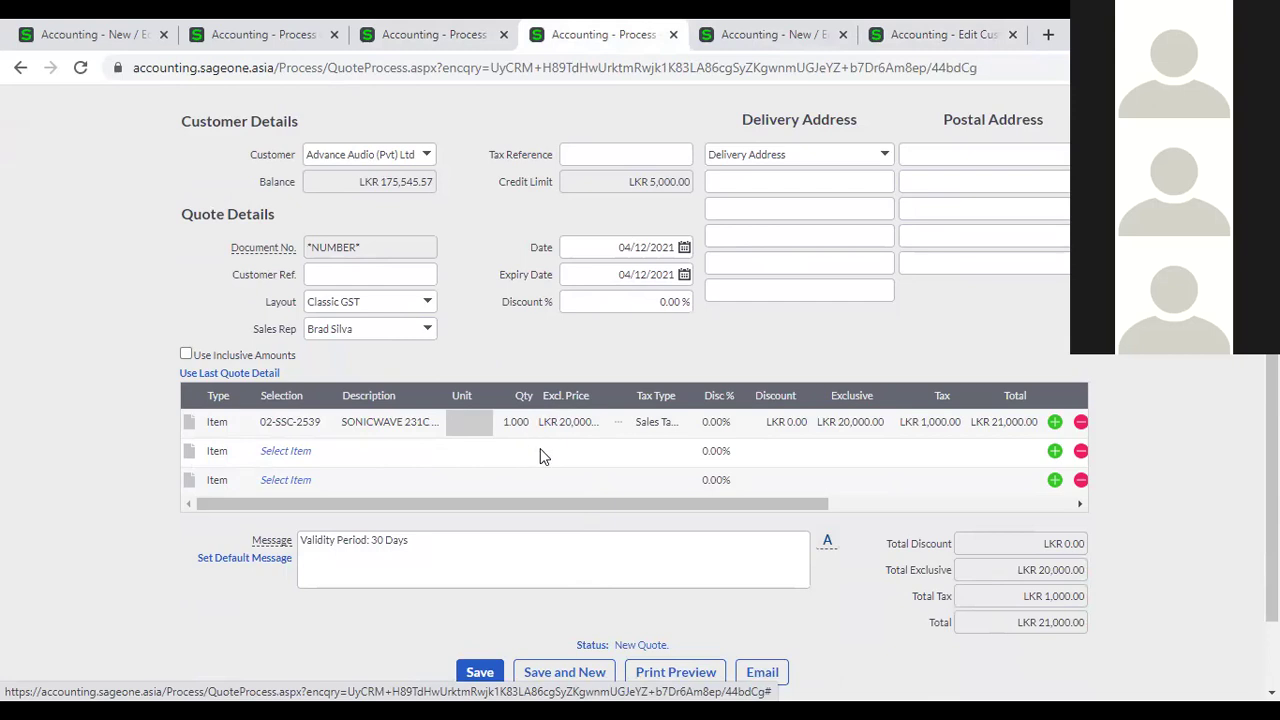
scroll(545, 475, up, 2)
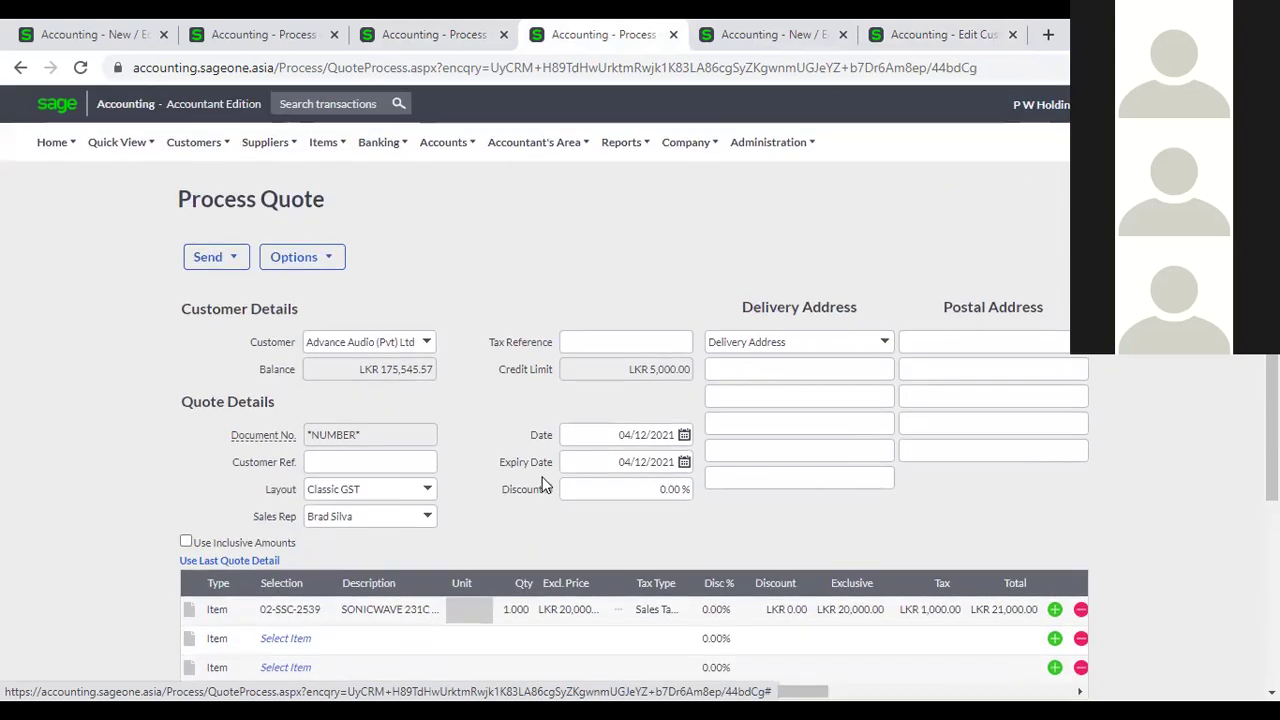
click(442, 36)
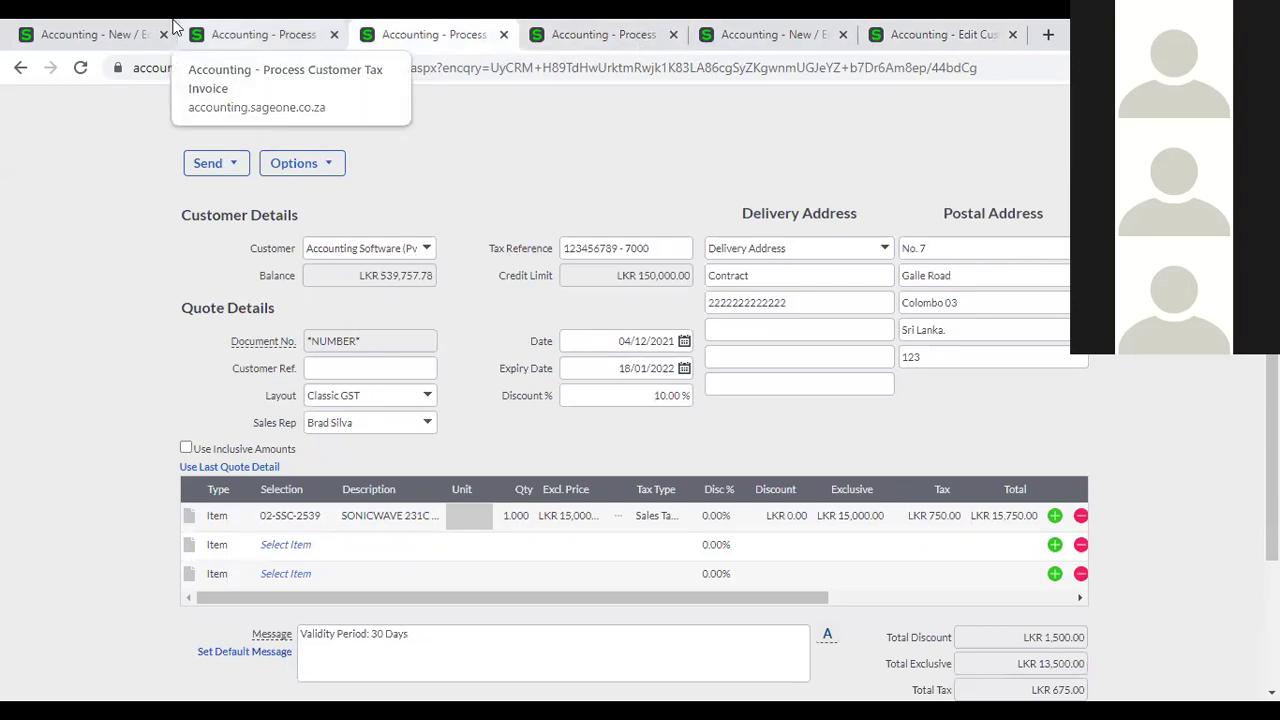
click(118, 31)
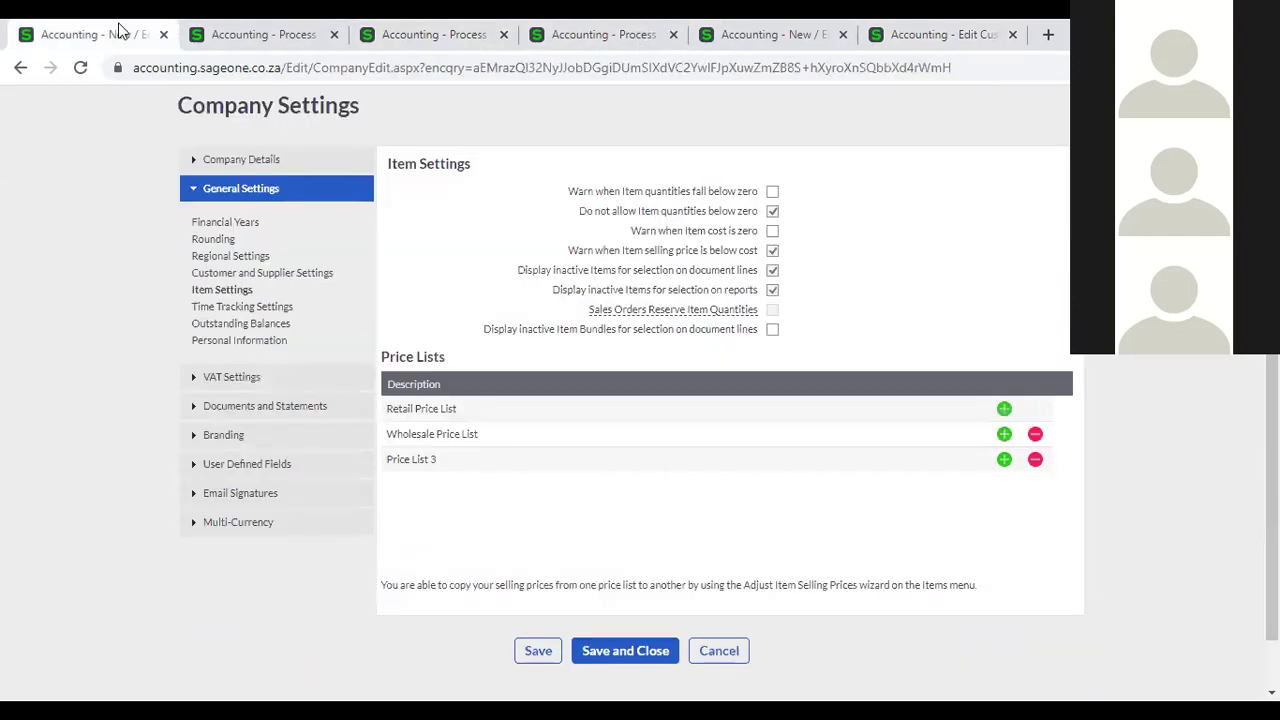
click(920, 34)
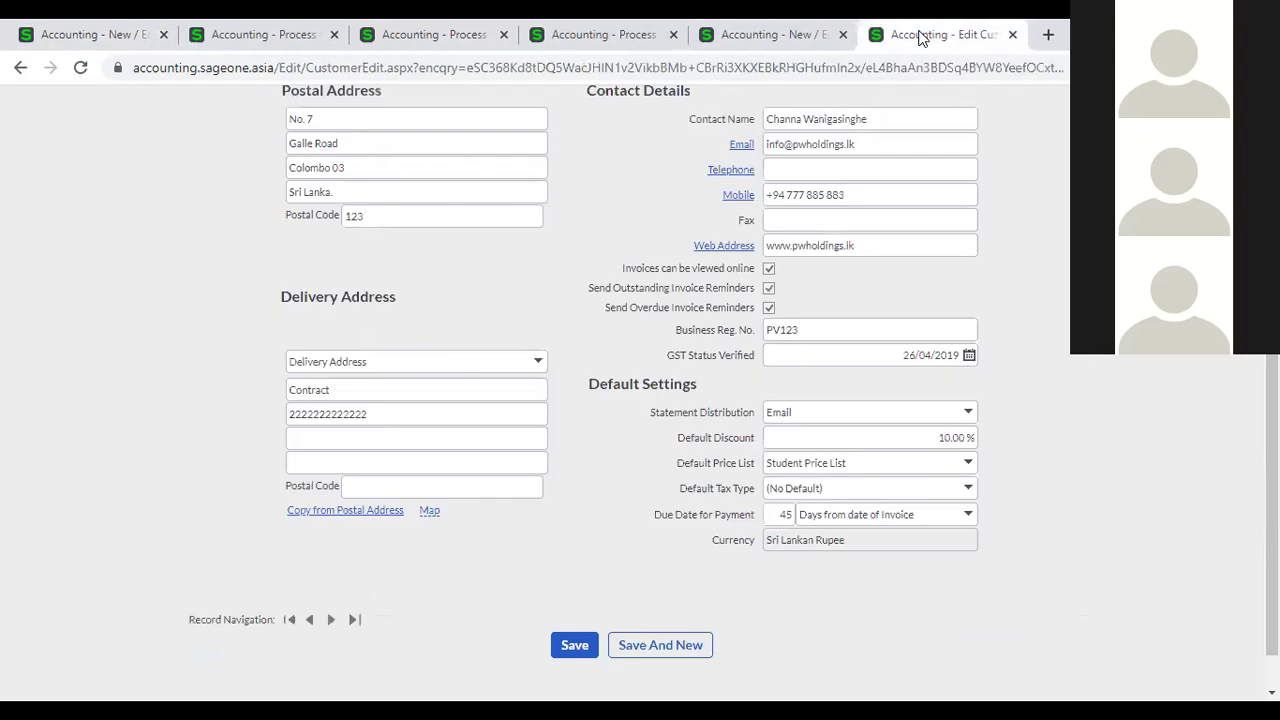
scroll(810, 110, up, 2)
click(790, 36)
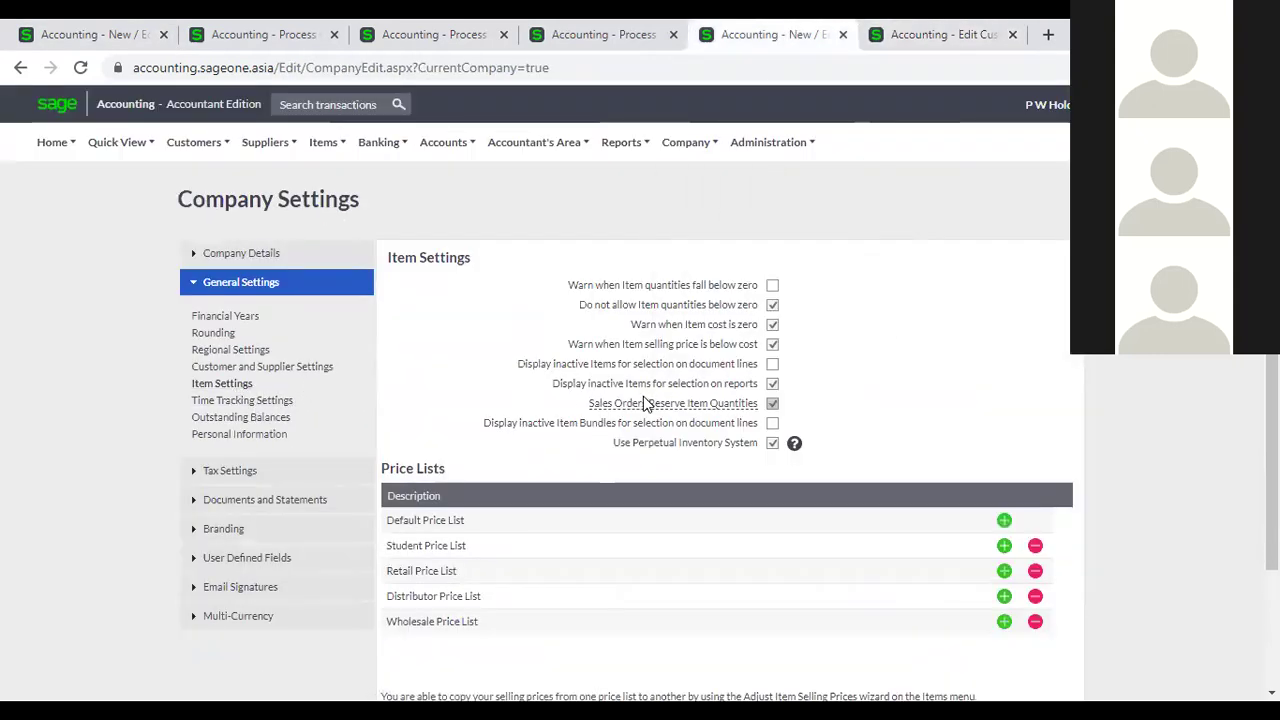
scroll(640, 405, down, 2)
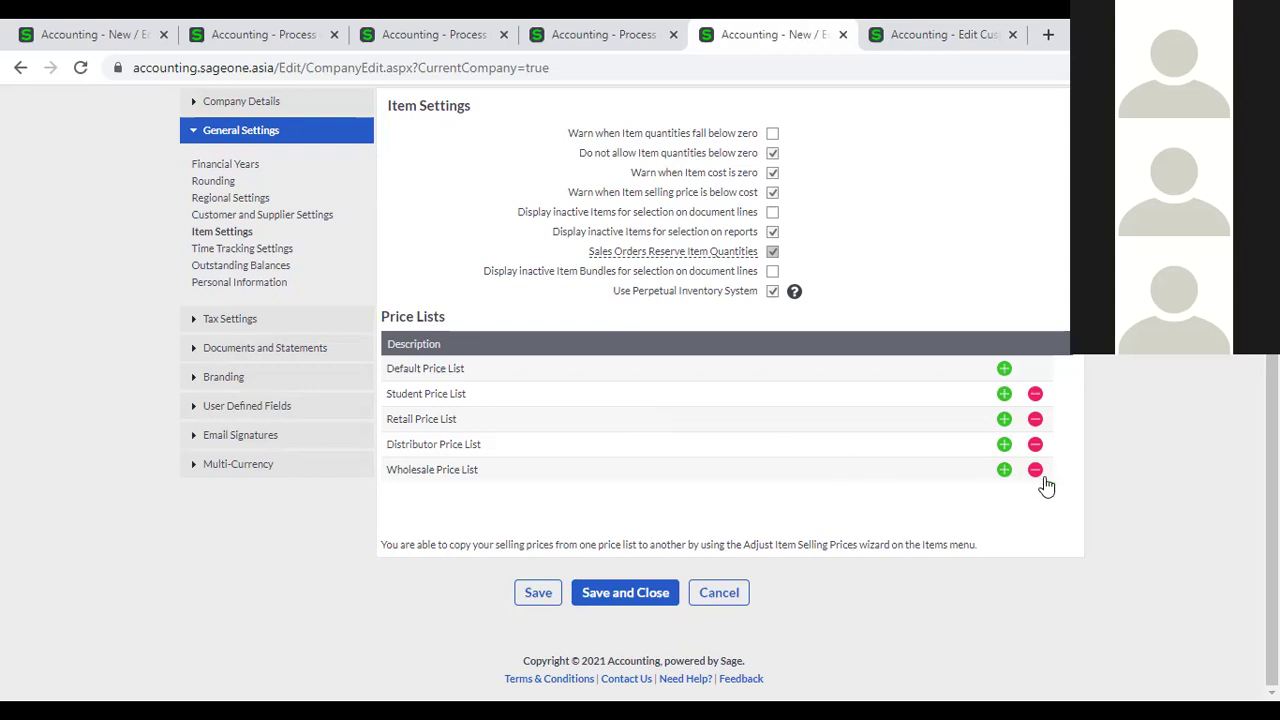
Add a sixth price list named Price List 6 below Wholesale Price List.
click(1004, 470)
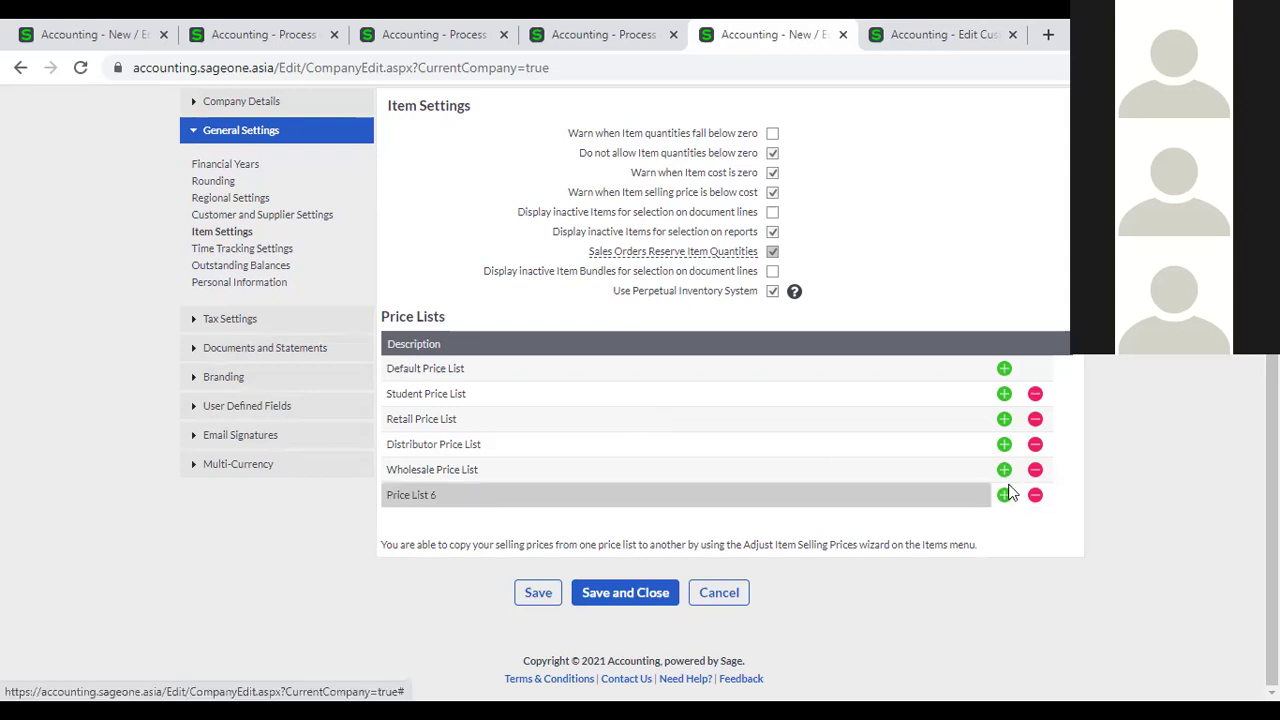
click(568, 499)
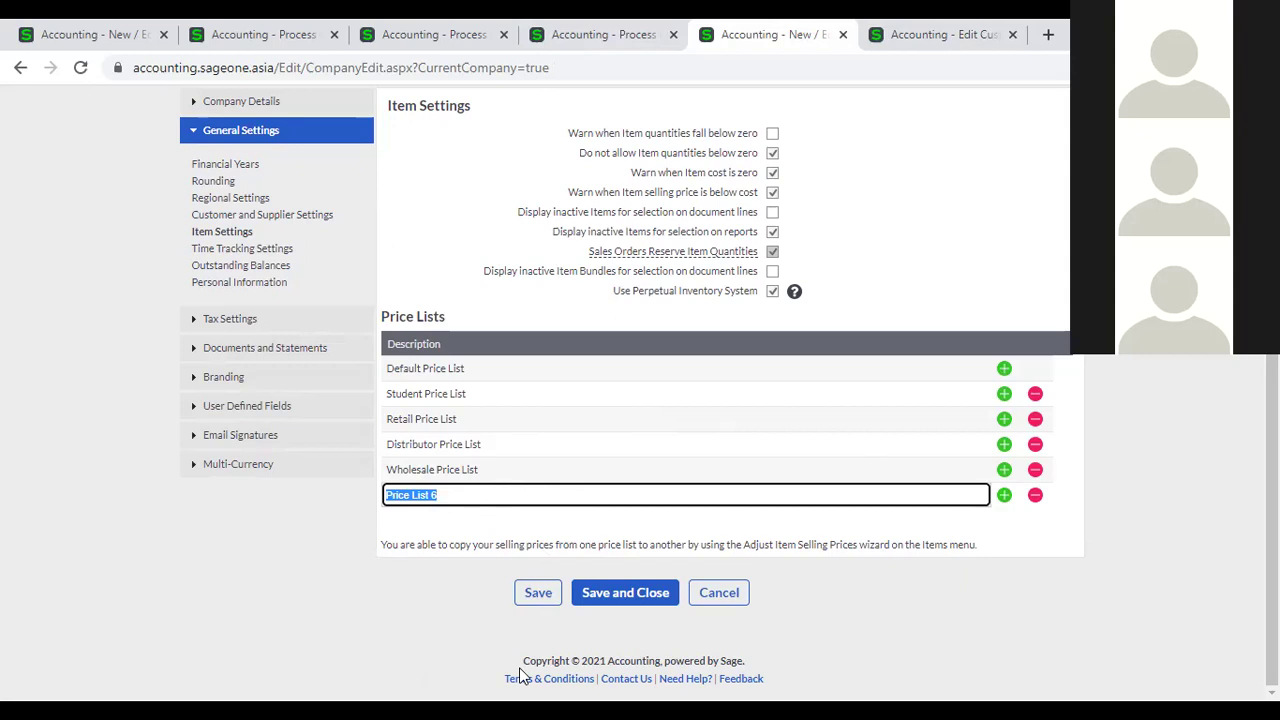
key(Tab)
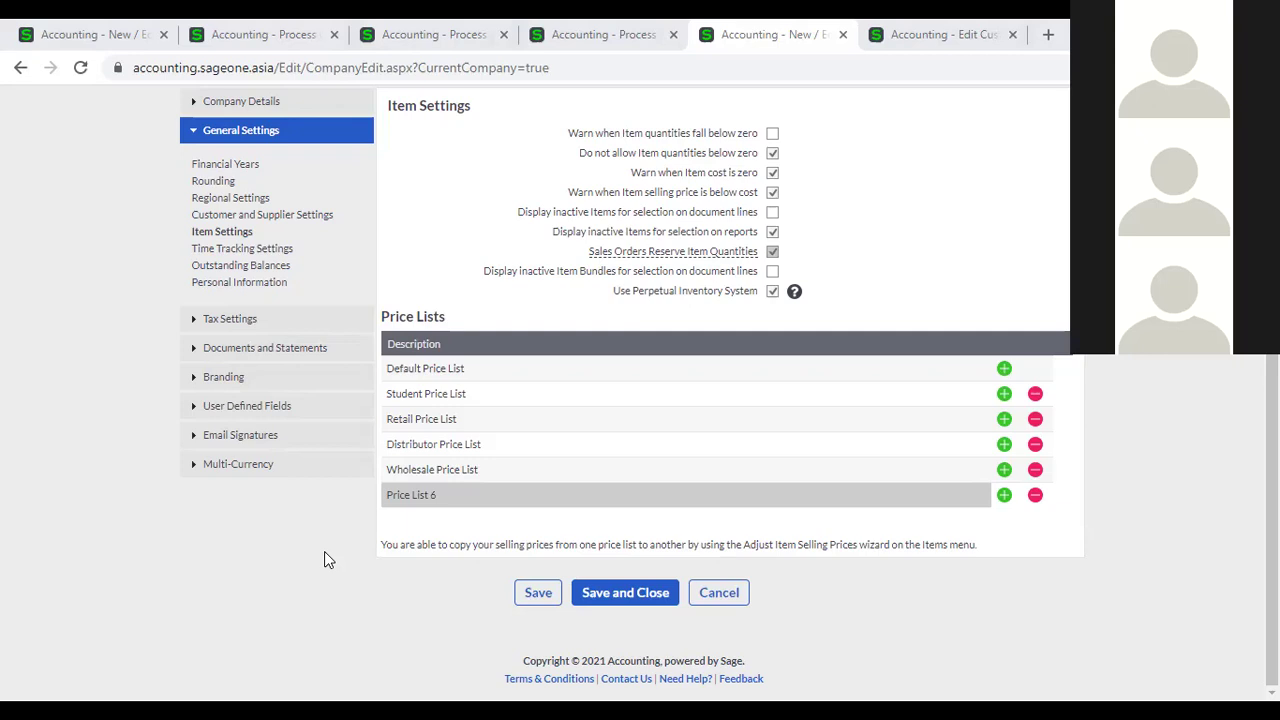
Leave the Default Price List name unchanged and go to Time Tracking Settings.
click(455, 372)
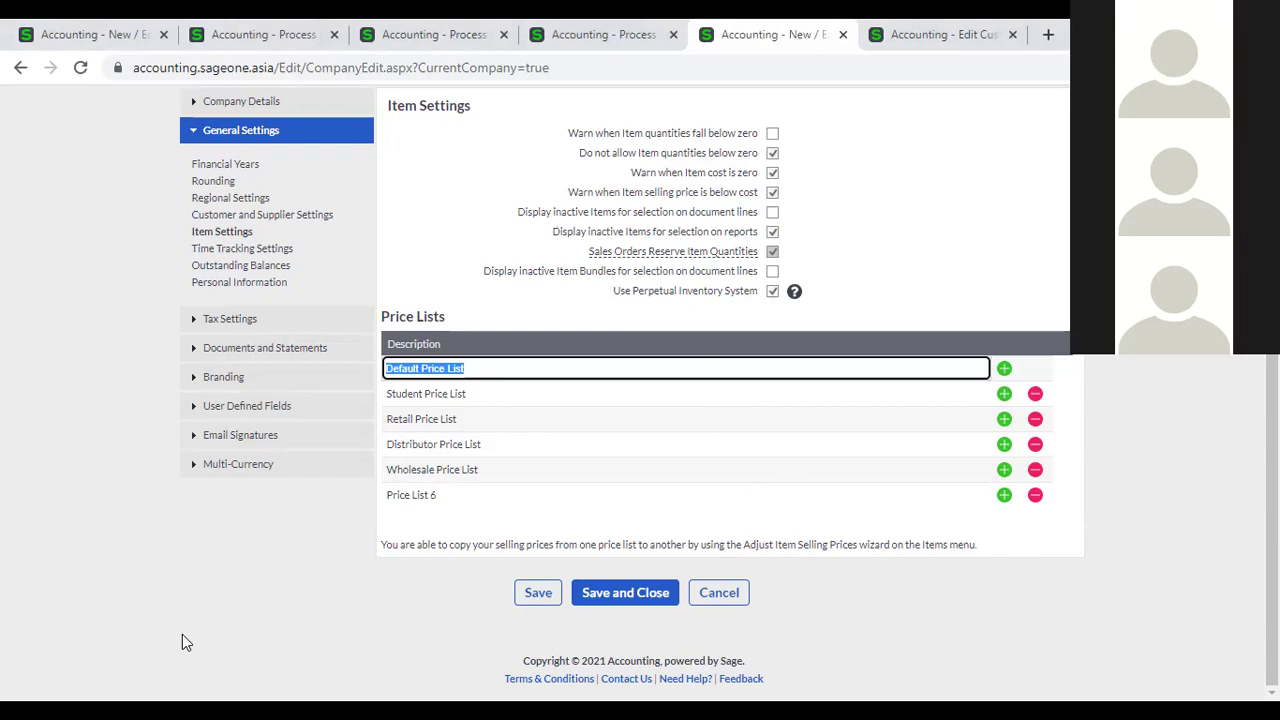
key(Tab)
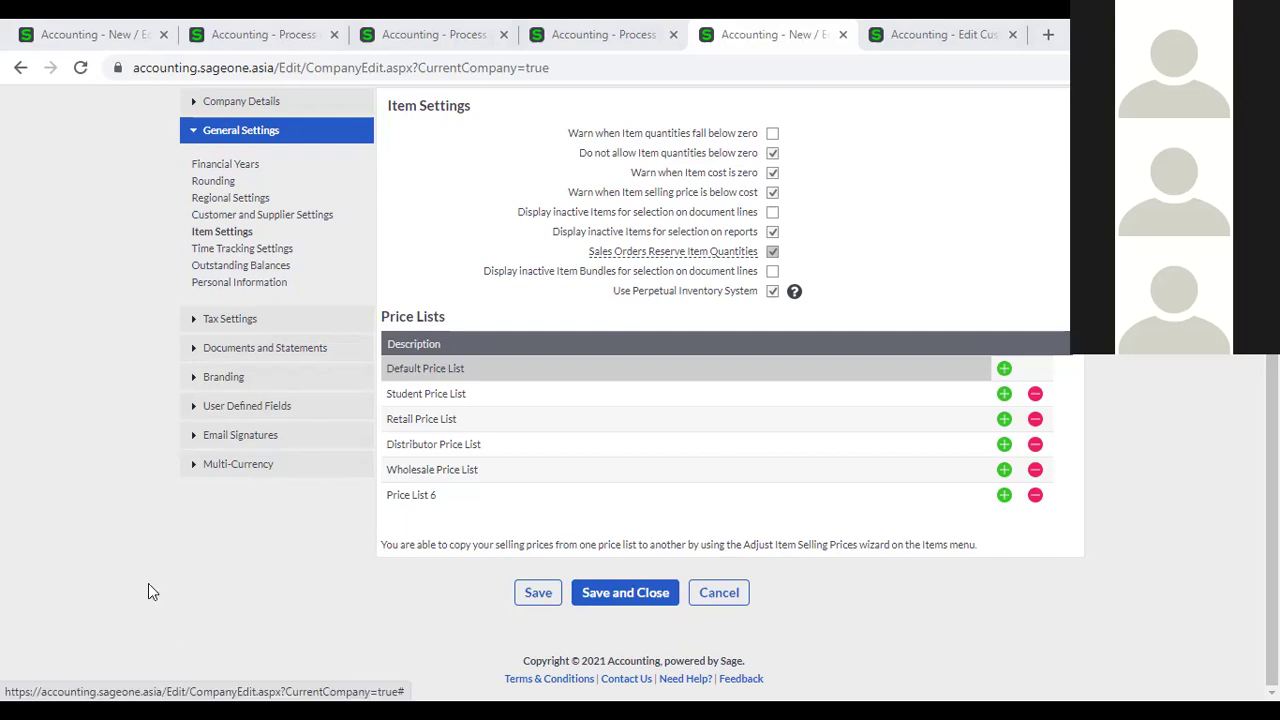
click(263, 252)
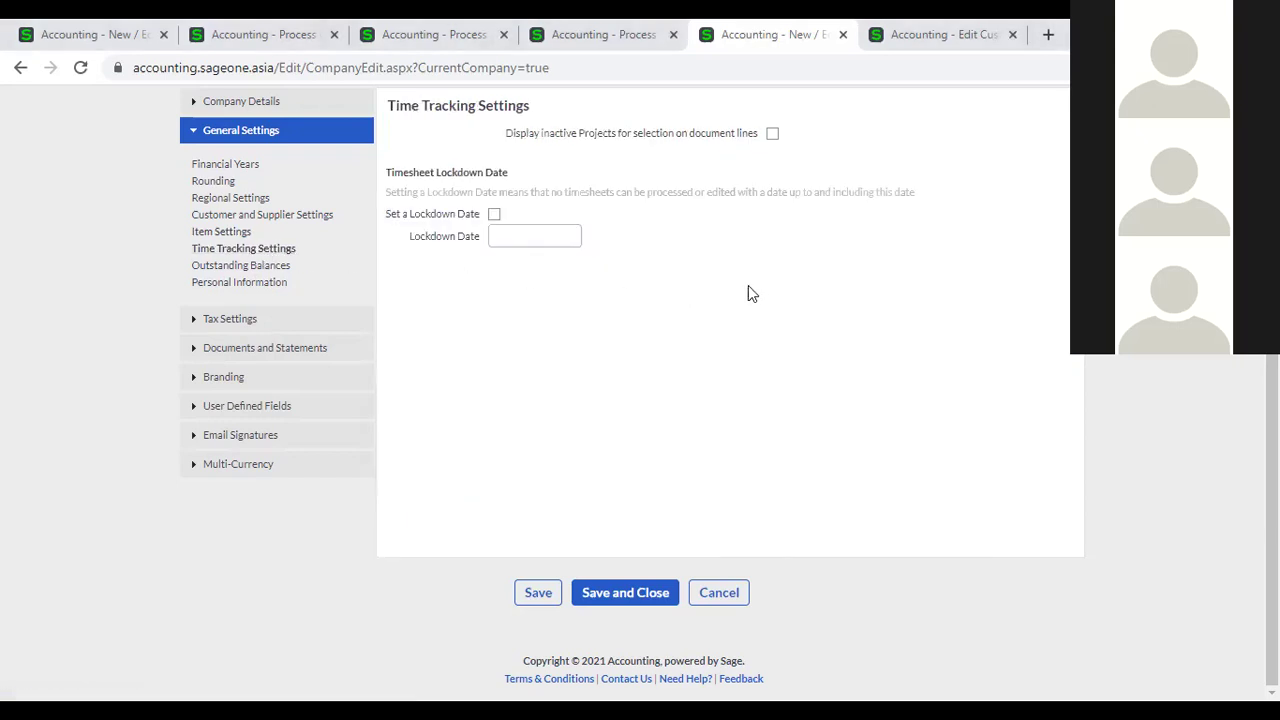
Turn on a 30/11/2021 timesheet lockdown date and show inactive projects on document lines.
scroll(748, 286, up, 1)
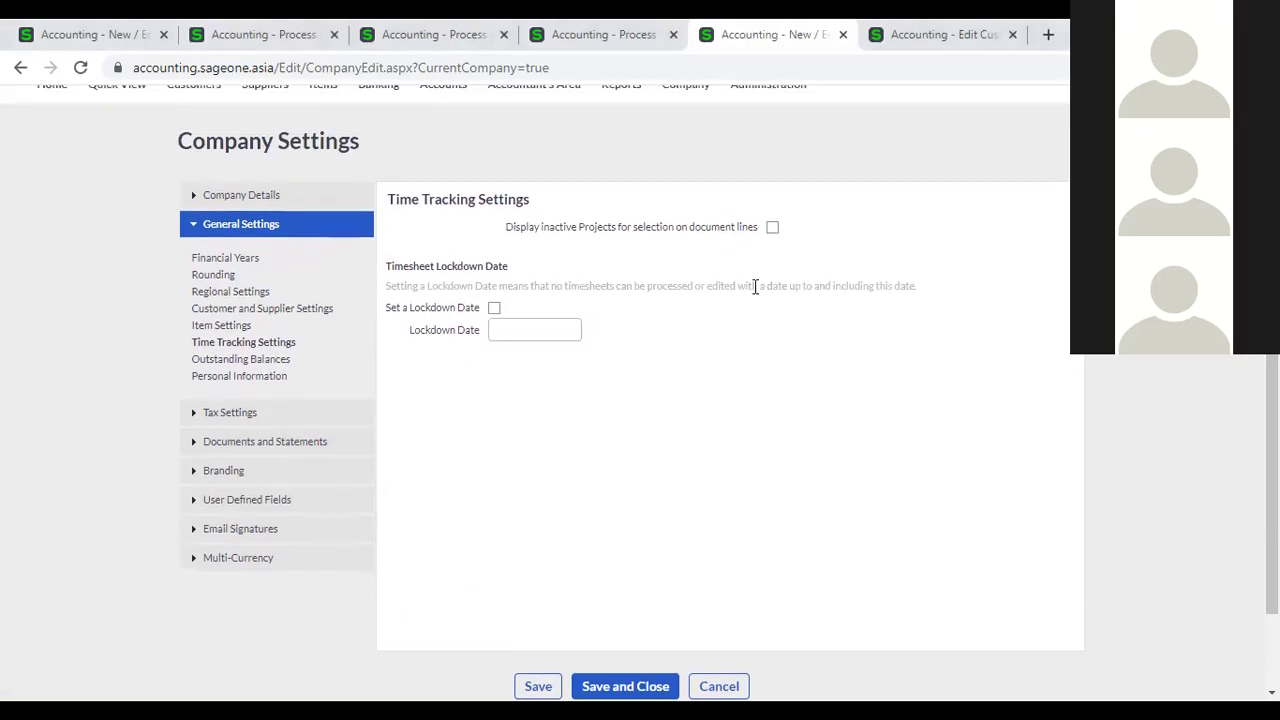
click(493, 308)
click(772, 228)
Leave the unsaved quote and open the List of Projects under Time Tracking.
click(446, 38)
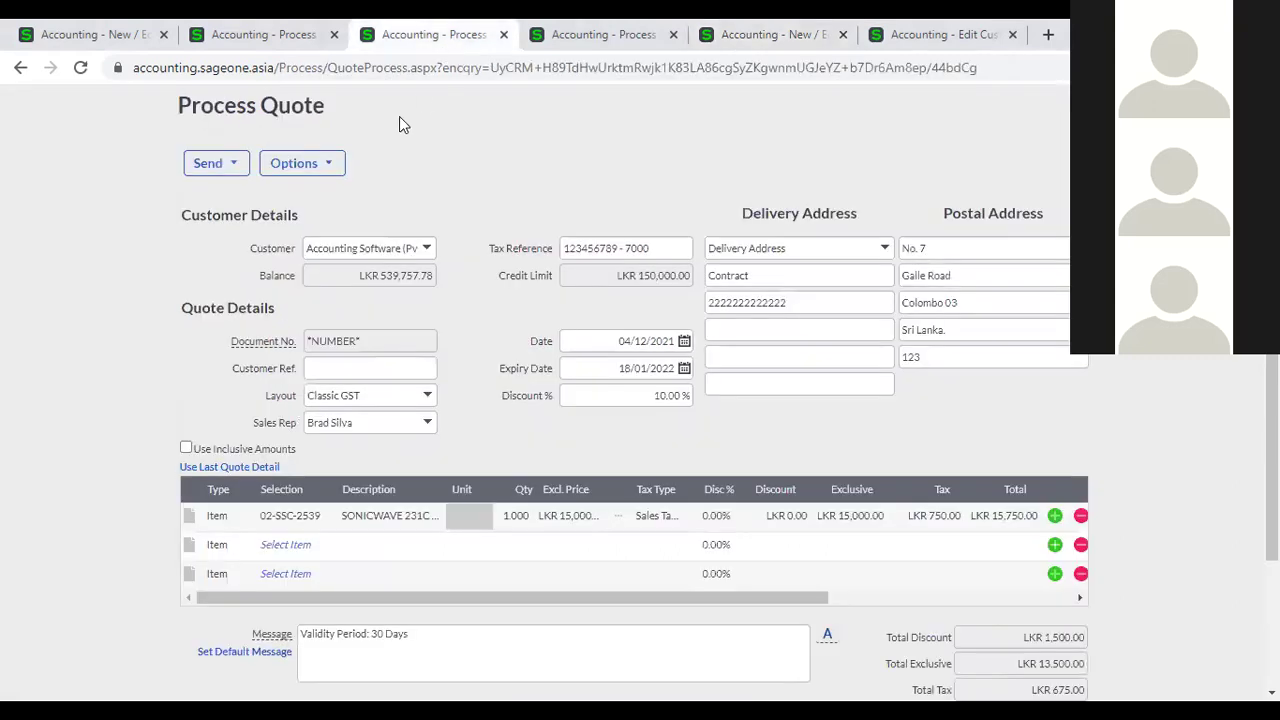
mouse_move(197, 148)
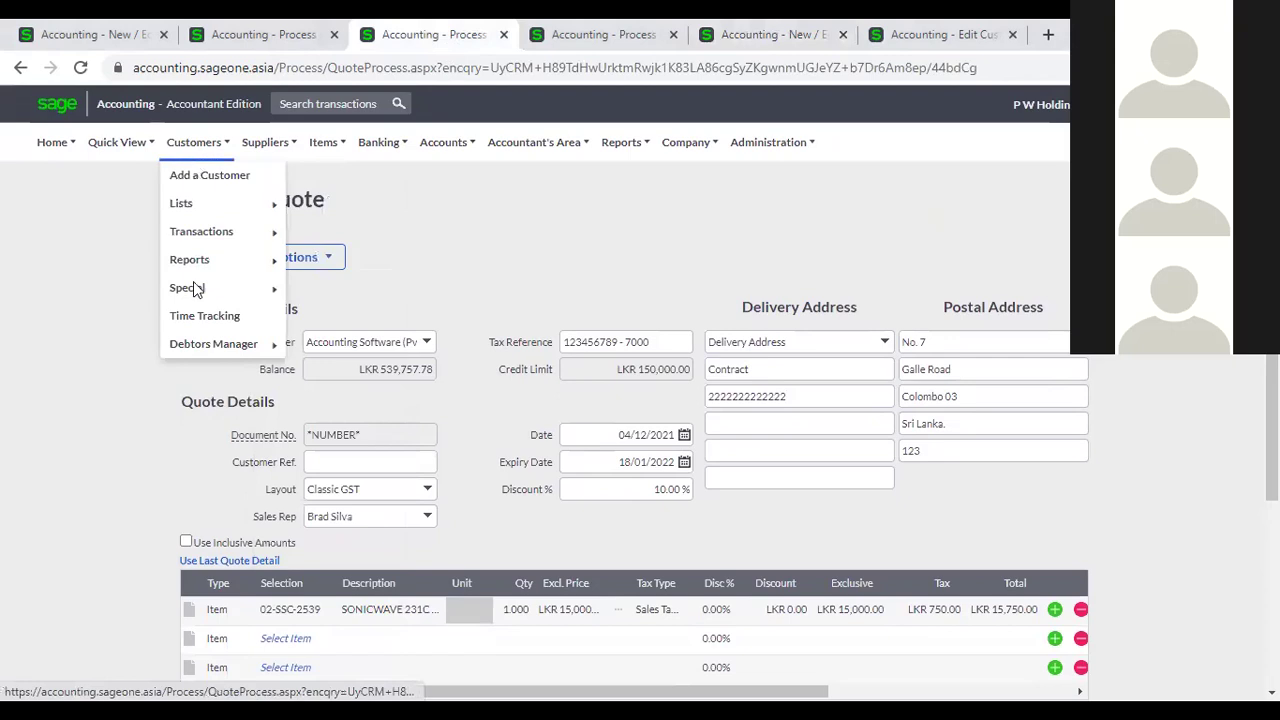
click(204, 316)
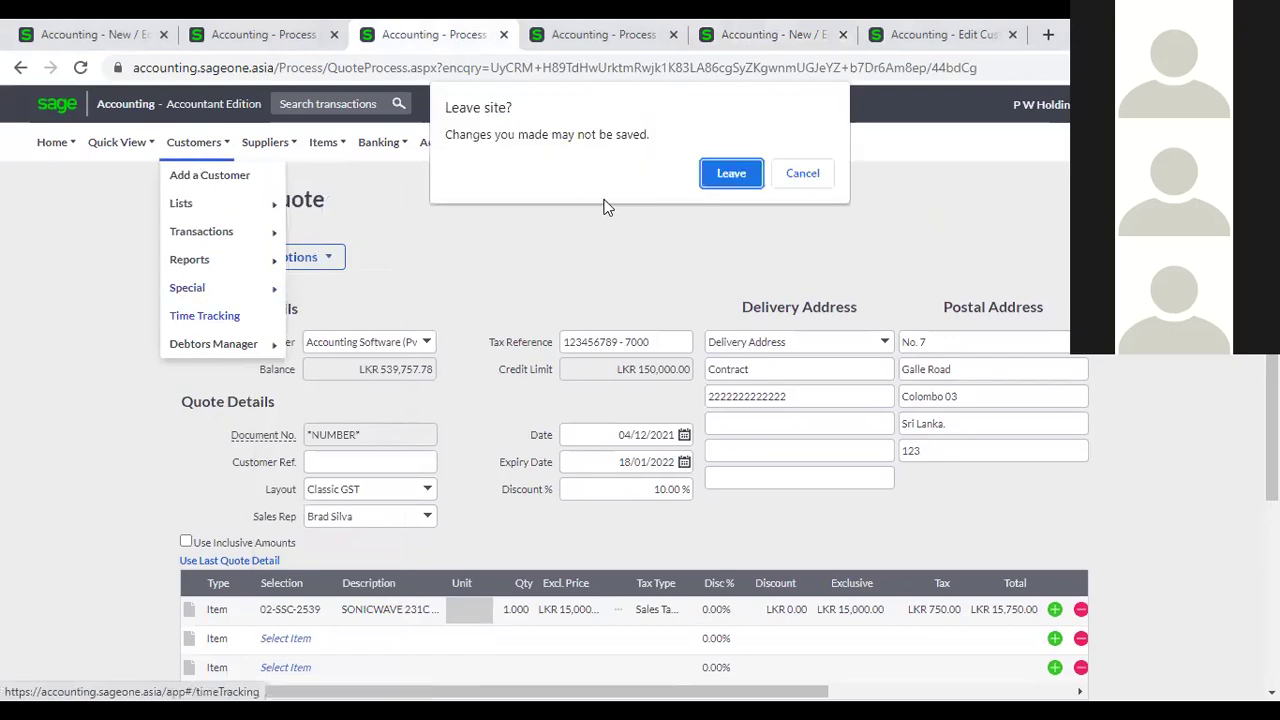
click(731, 174)
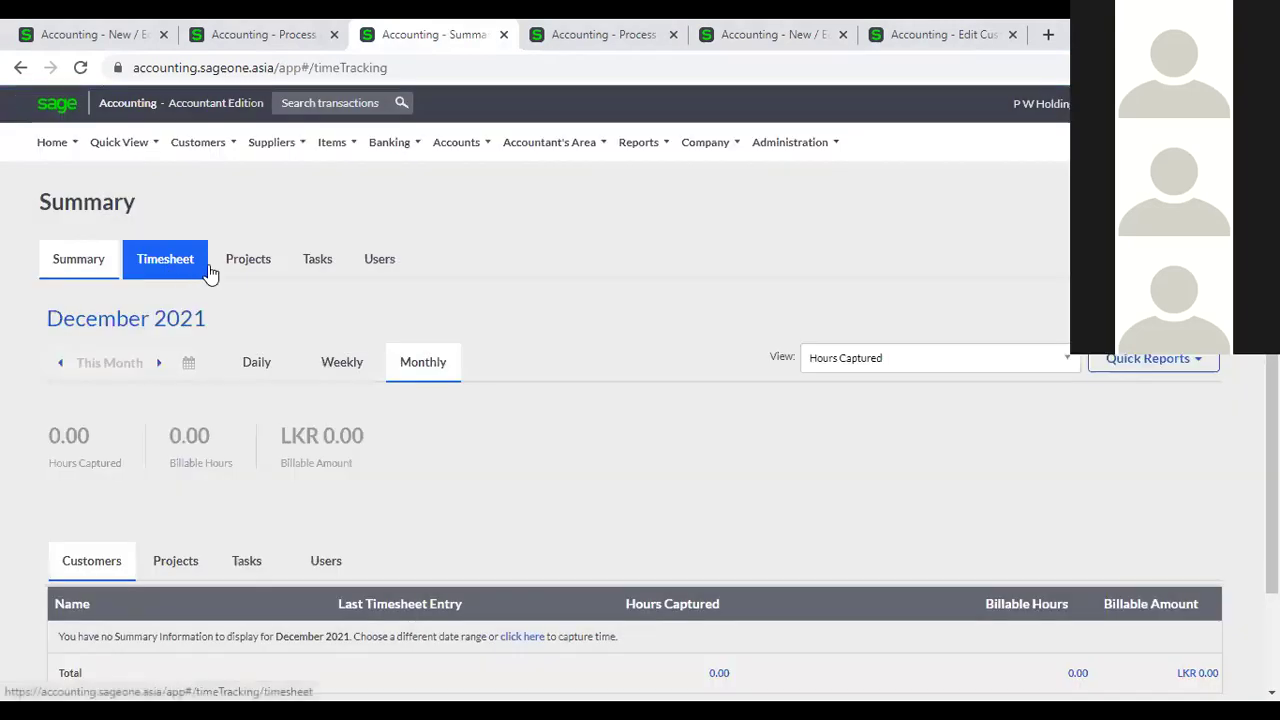
click(246, 264)
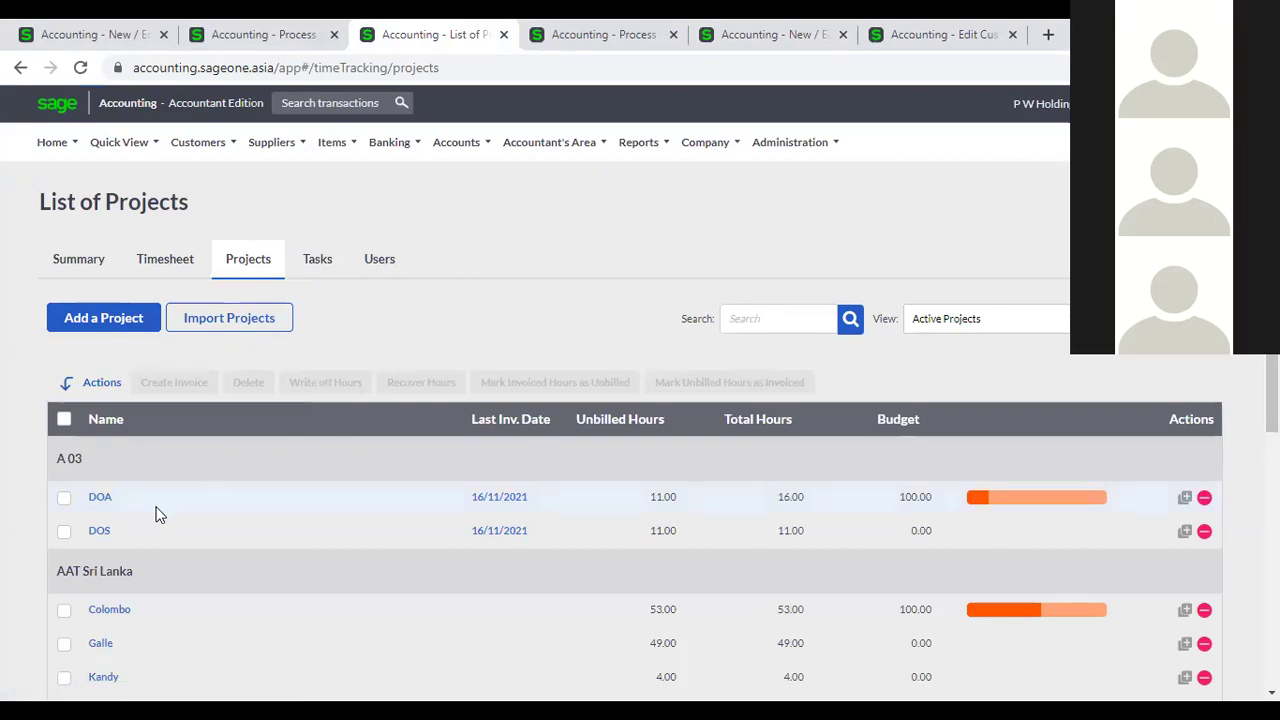
scroll(161, 508, down, 2)
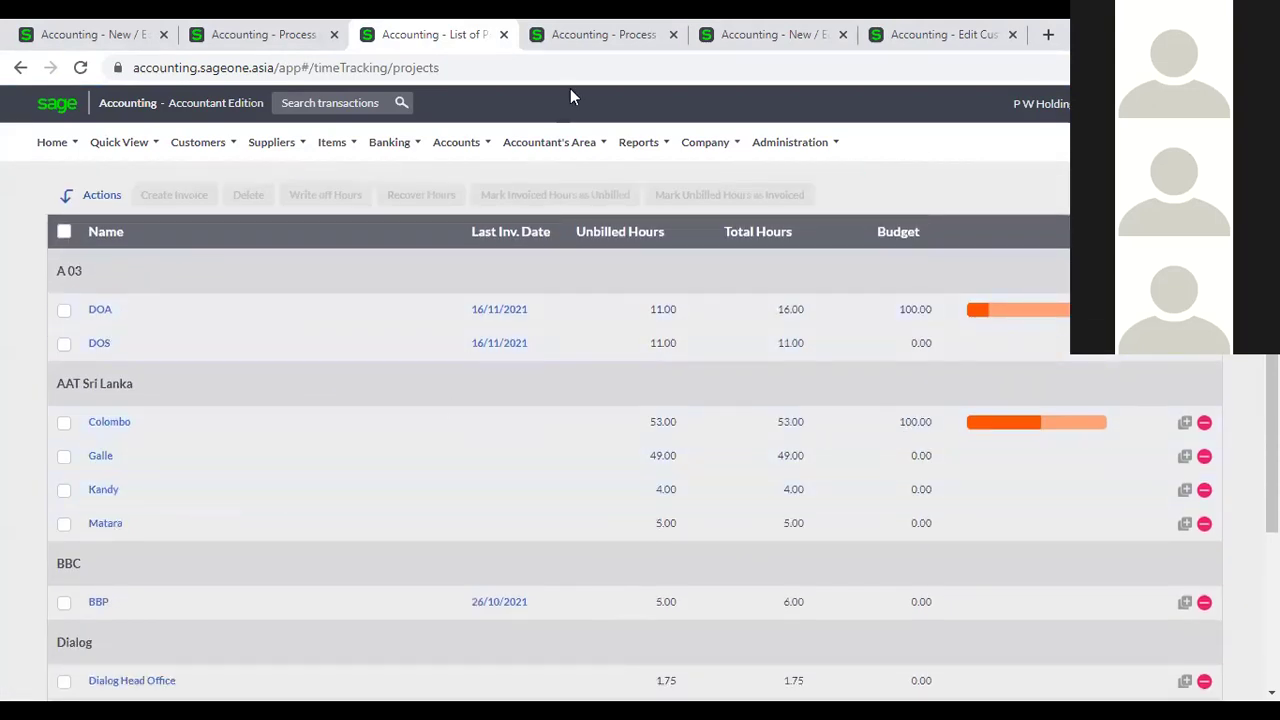
Stop showing inactive projects on document lines in Company Settings.
click(822, 34)
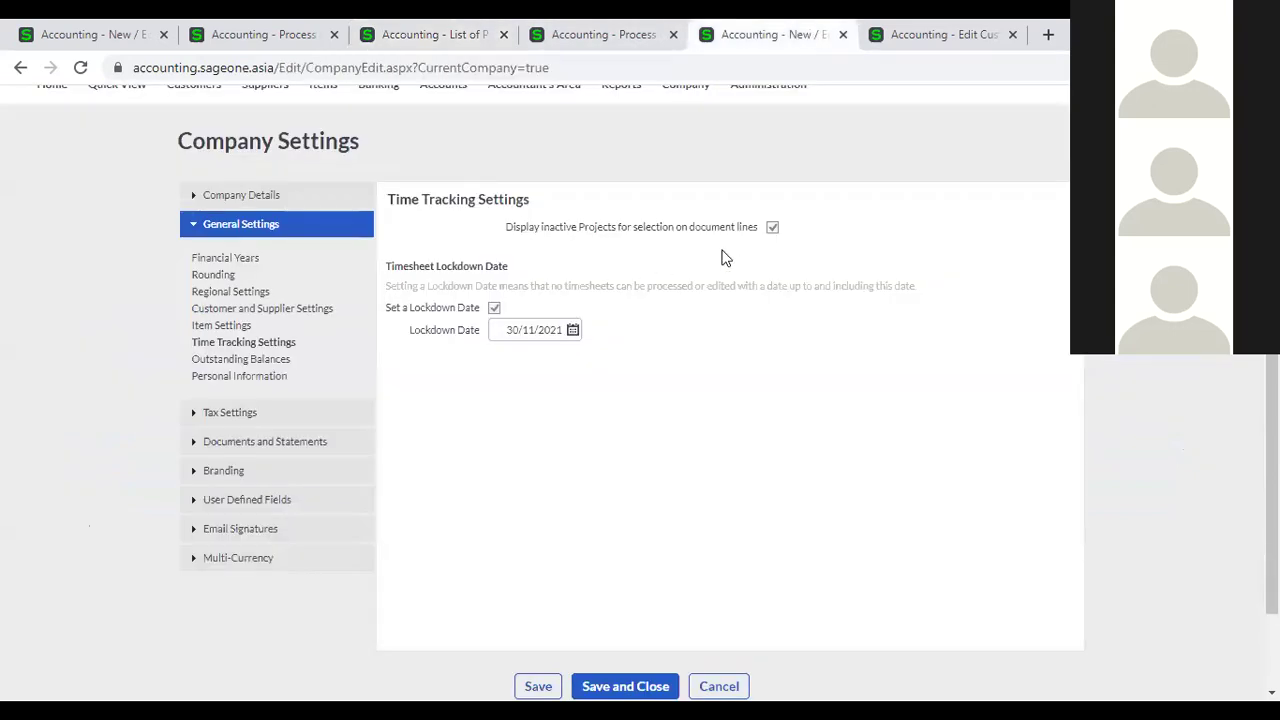
click(771, 228)
scroll(305, 382, up, 1)
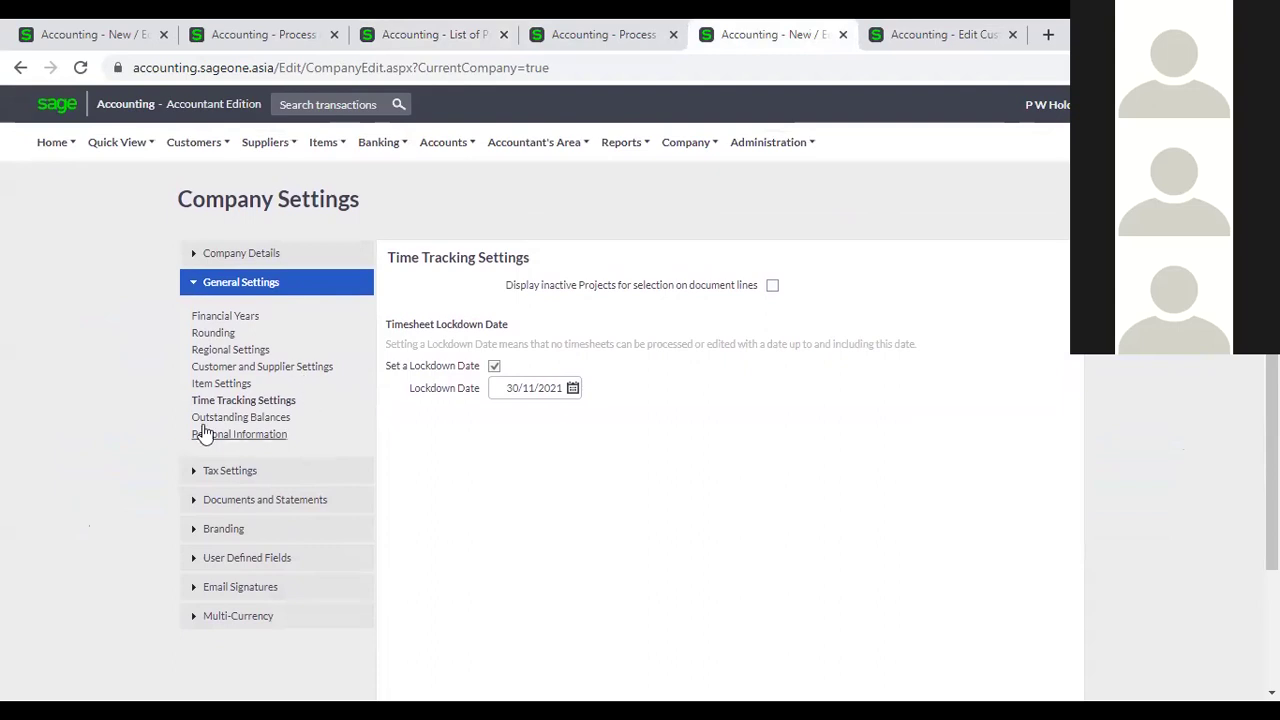
Review the projects, invoice and quote tabs, then open Outstanding Balances settings.
click(466, 40)
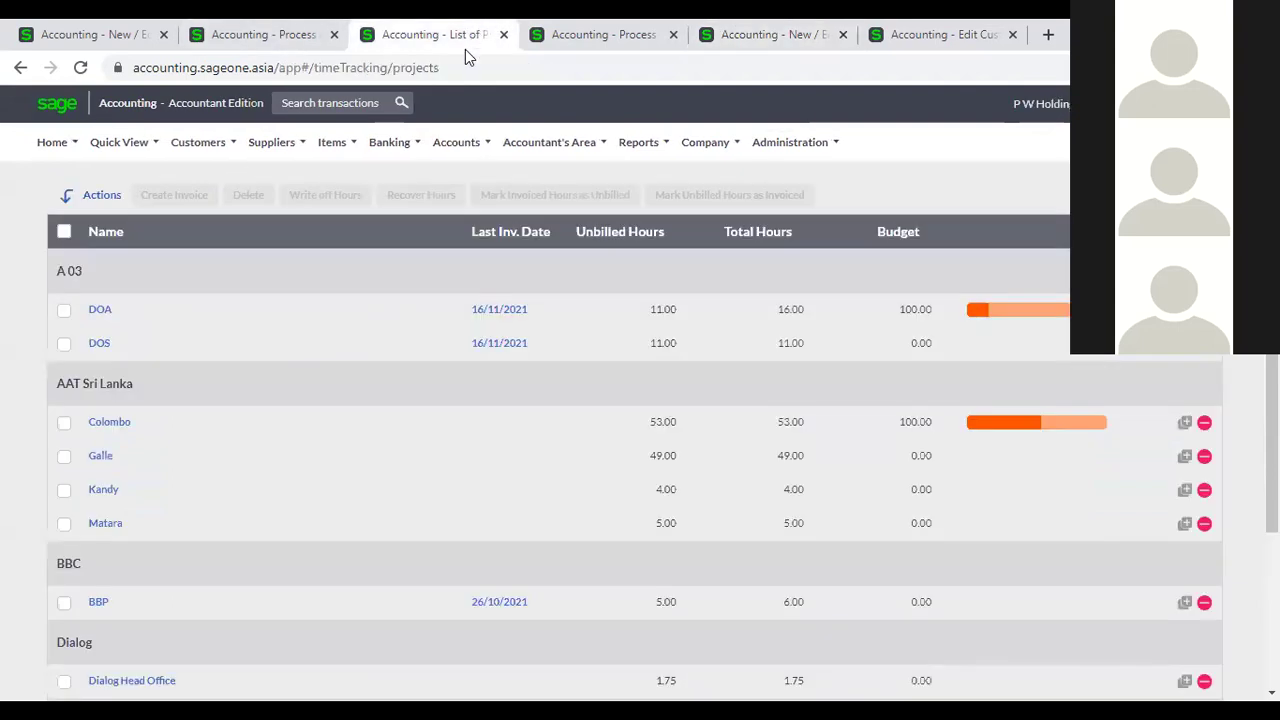
scroll(323, 251, up, 2)
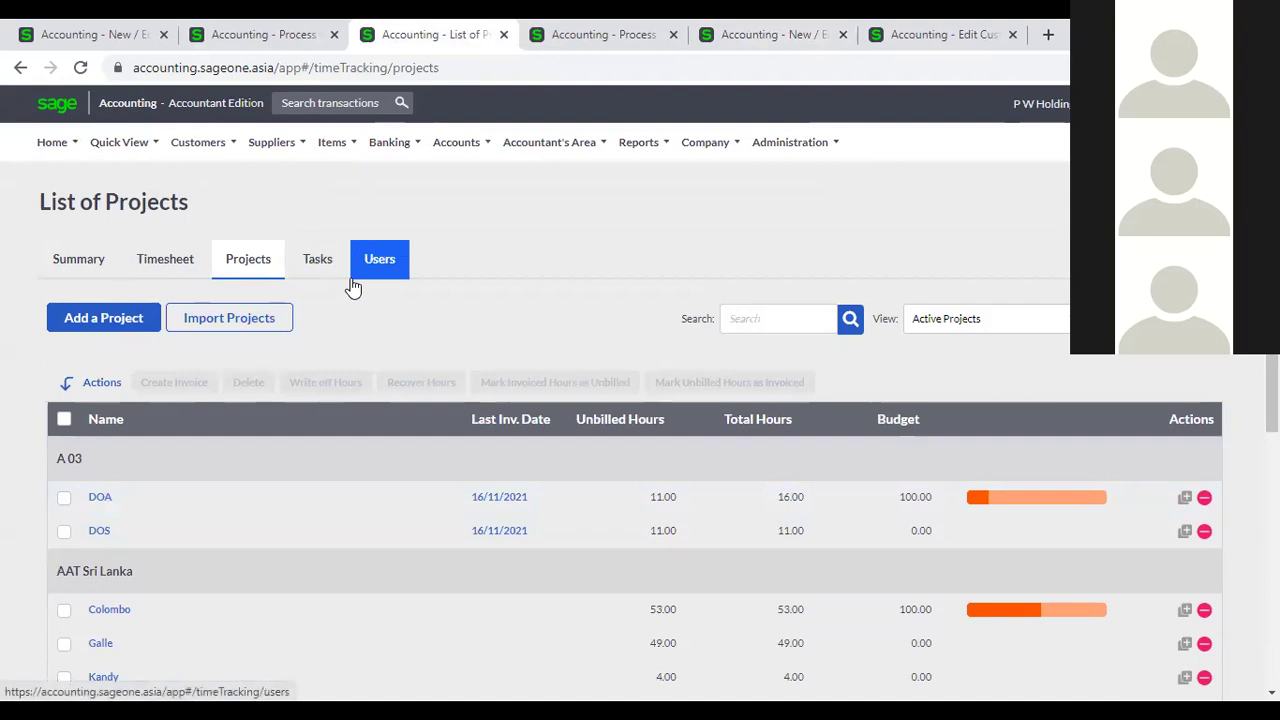
click(262, 34)
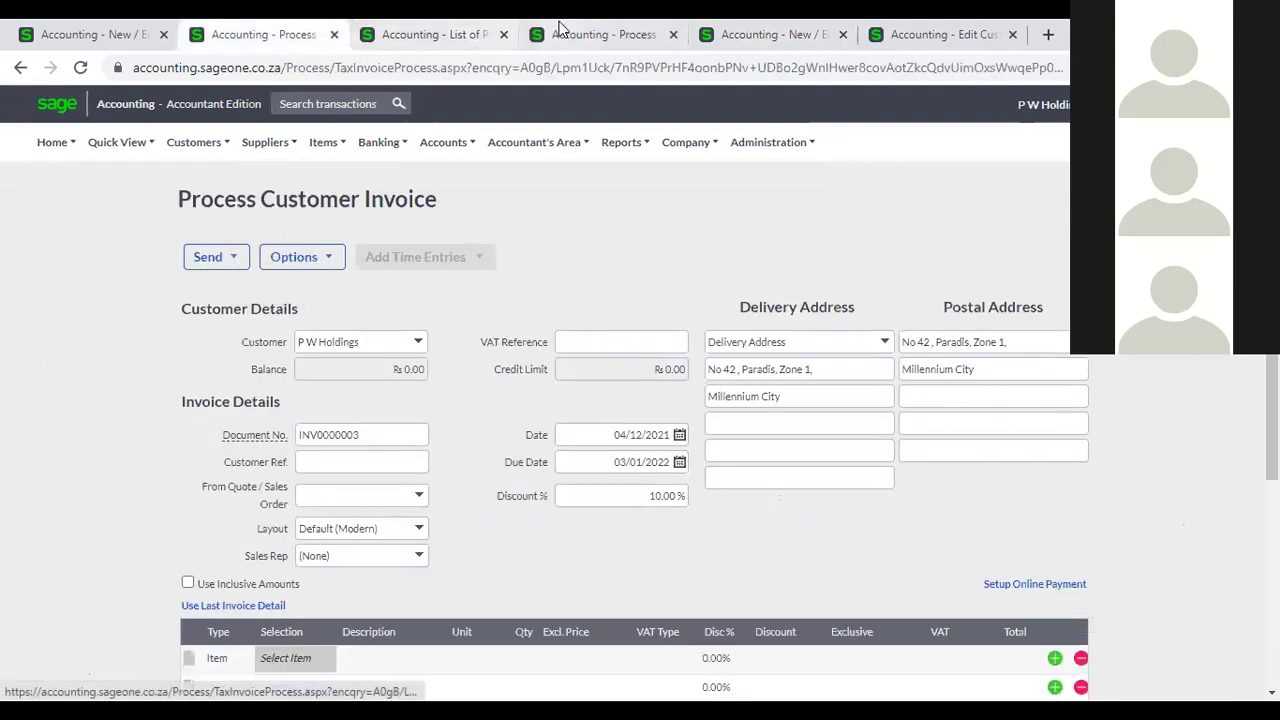
click(740, 38)
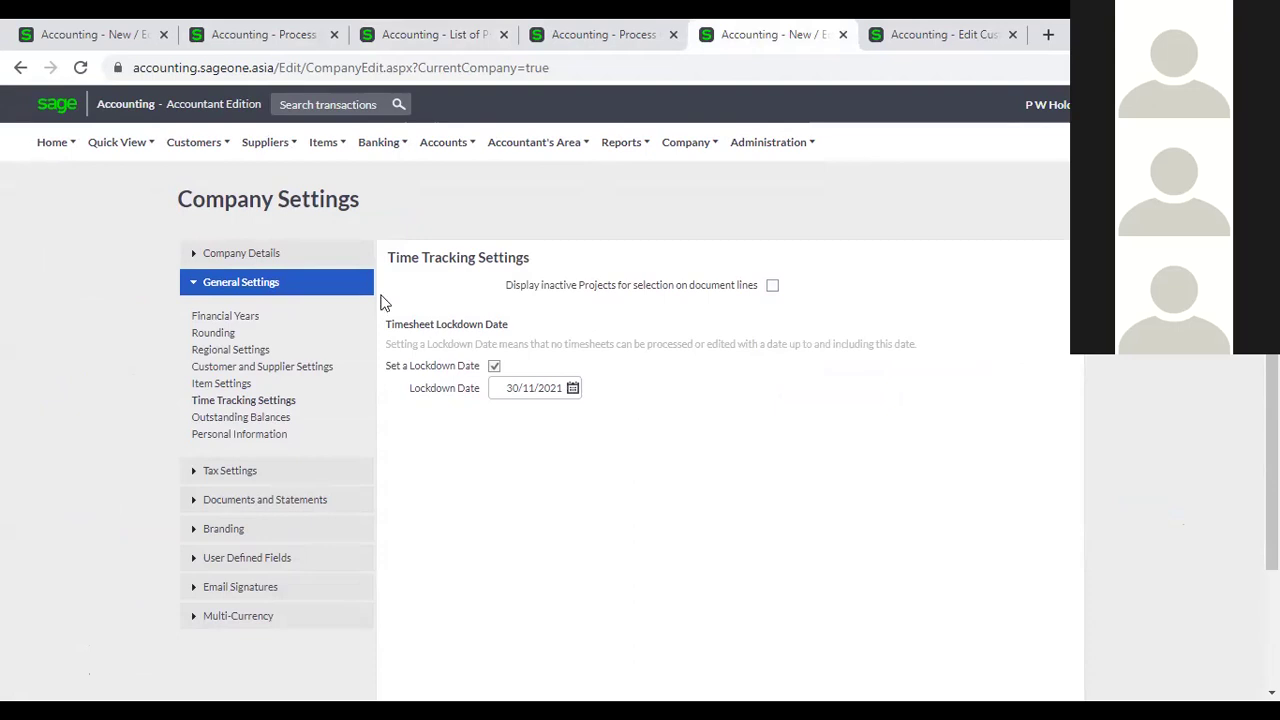
click(575, 36)
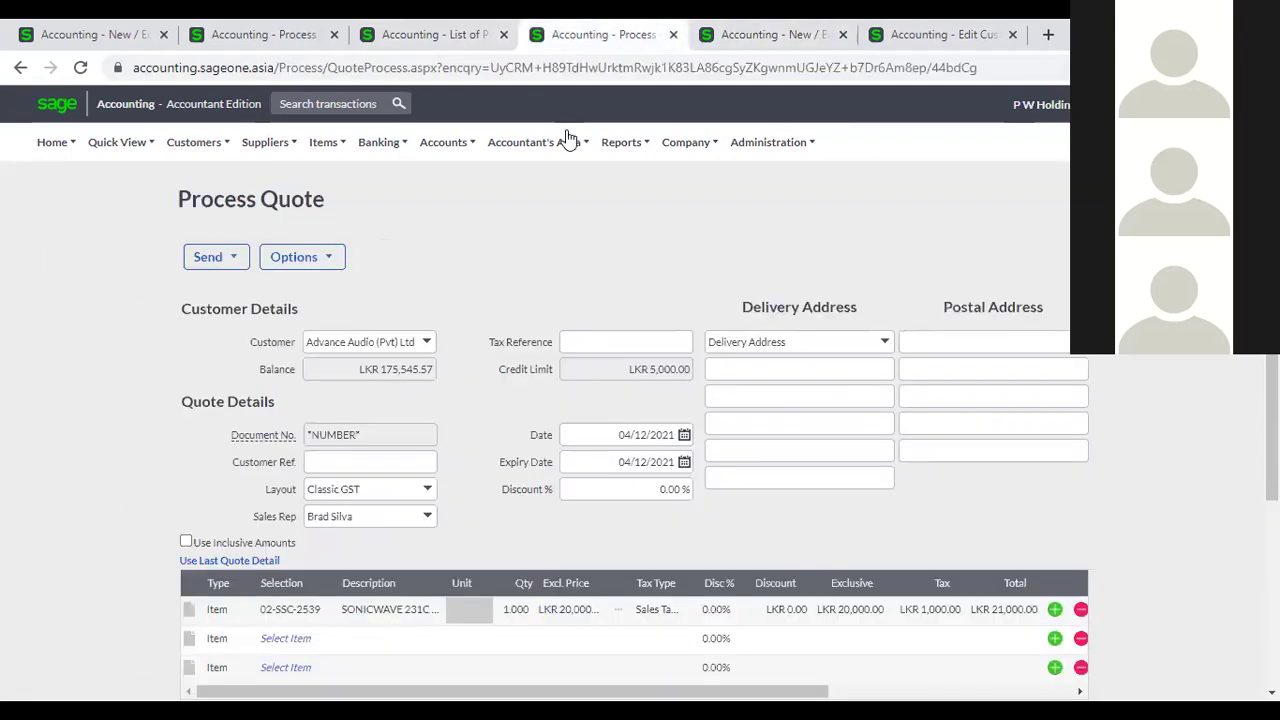
click(727, 45)
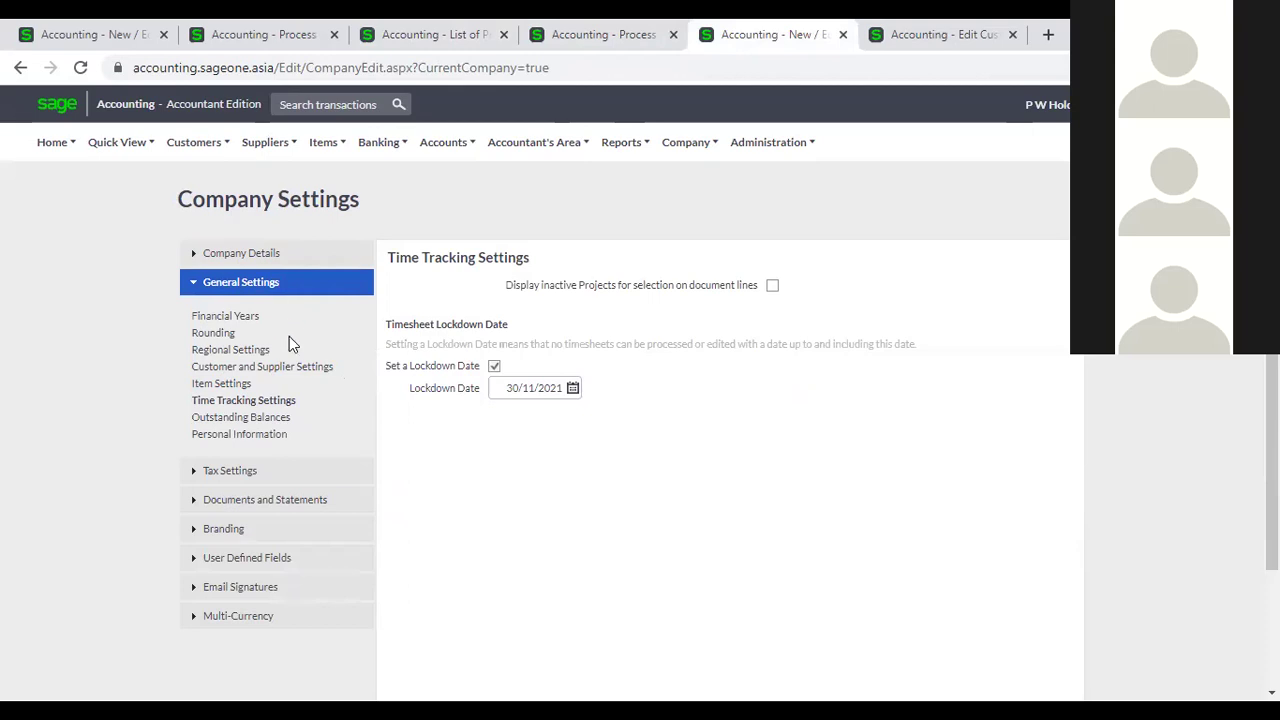
click(274, 420)
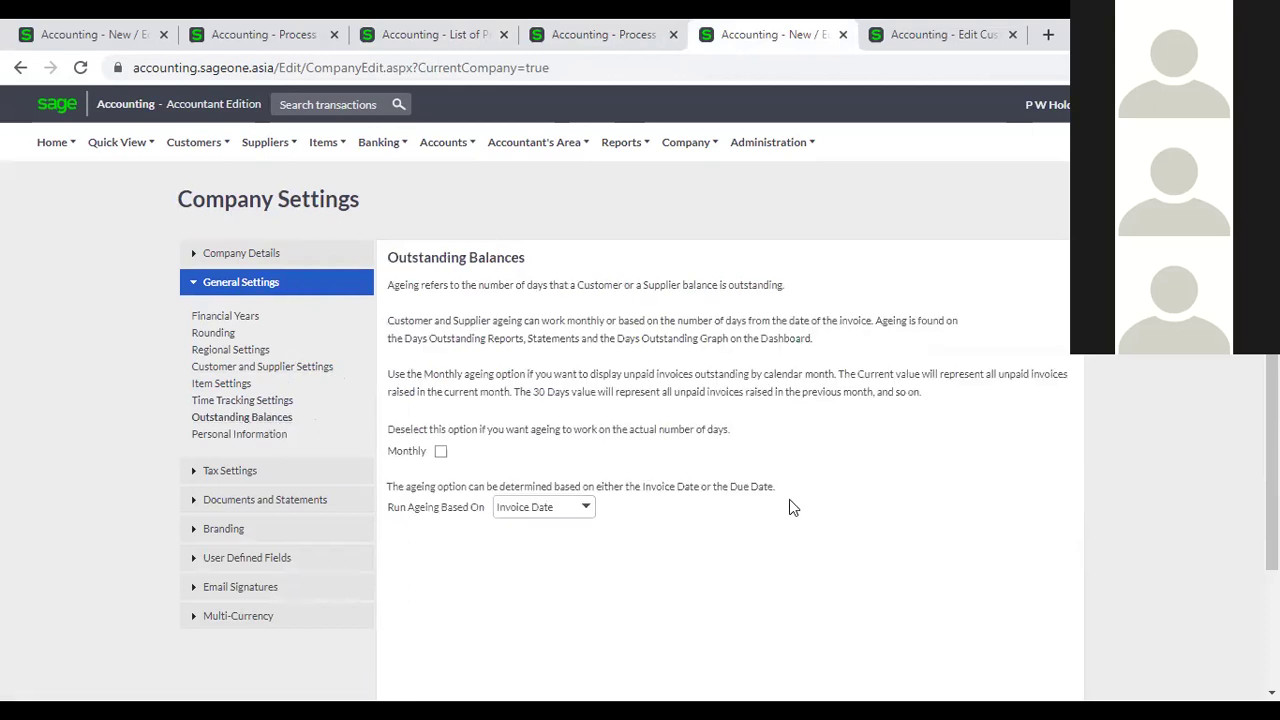
Toggle Monthly ageing on and off, leaving it unticked.
click(442, 452)
click(442, 453)
click(441, 452)
click(442, 455)
click(441, 452)
click(441, 451)
Keep ageing based on Invoice Date and switch to the List of Projects.
click(588, 510)
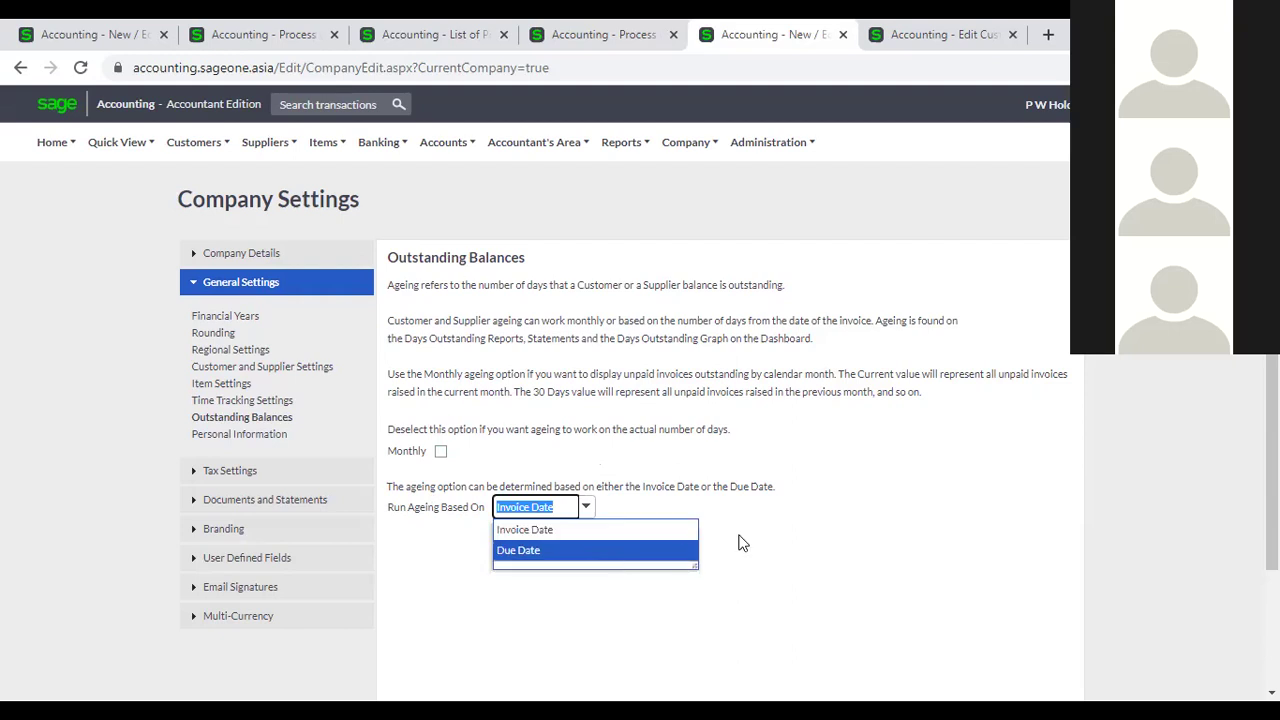
click(797, 556)
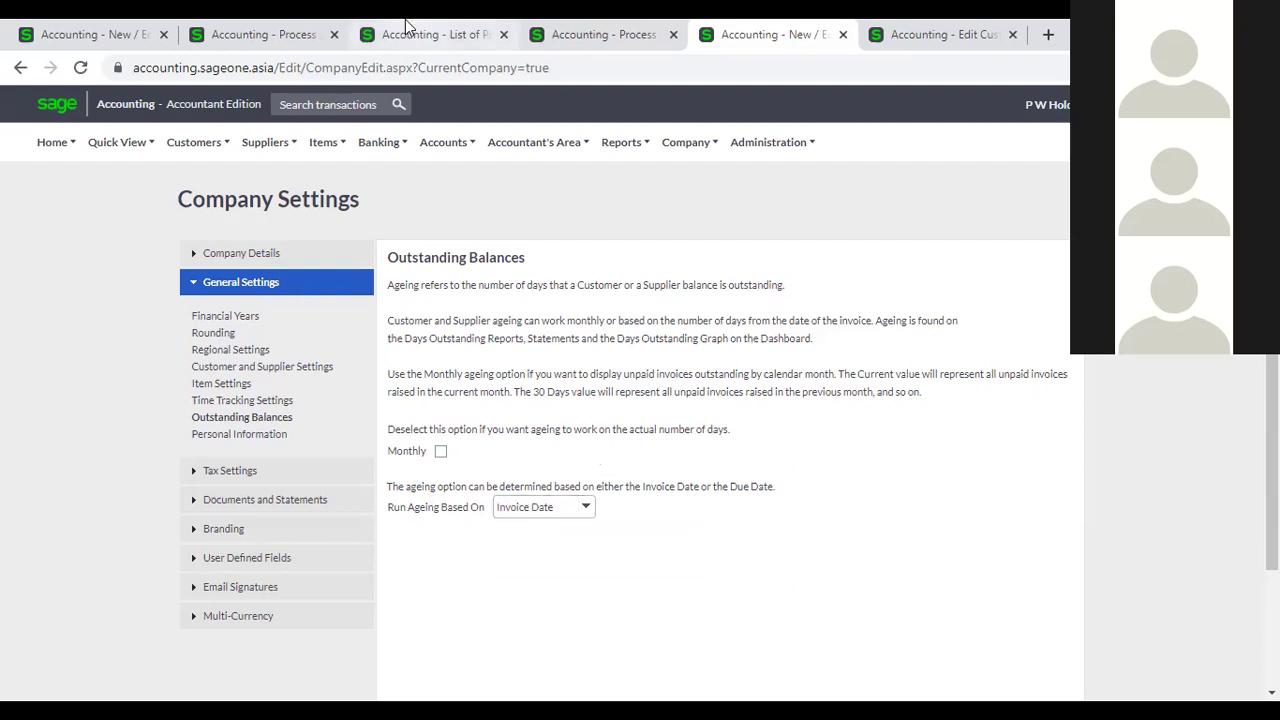
click(409, 30)
click(236, 146)
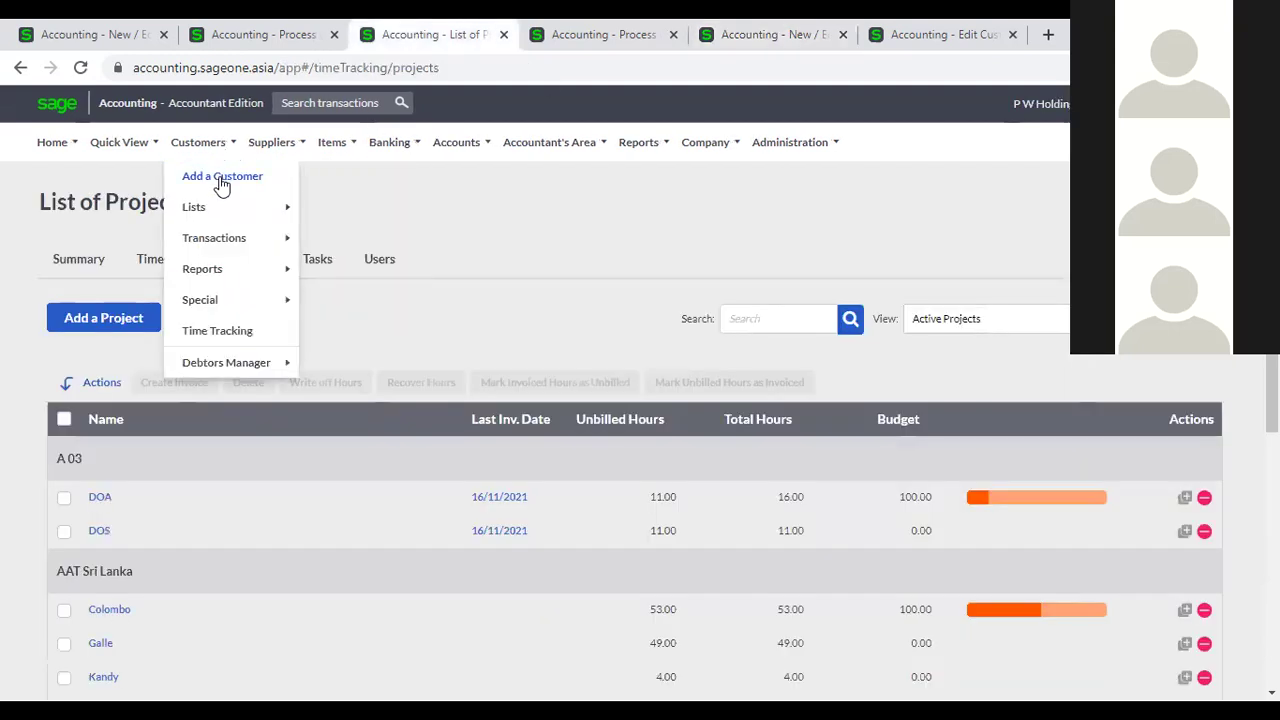
Start a new customer record and select its Due Date for Payment field.
mouse_move(220, 206)
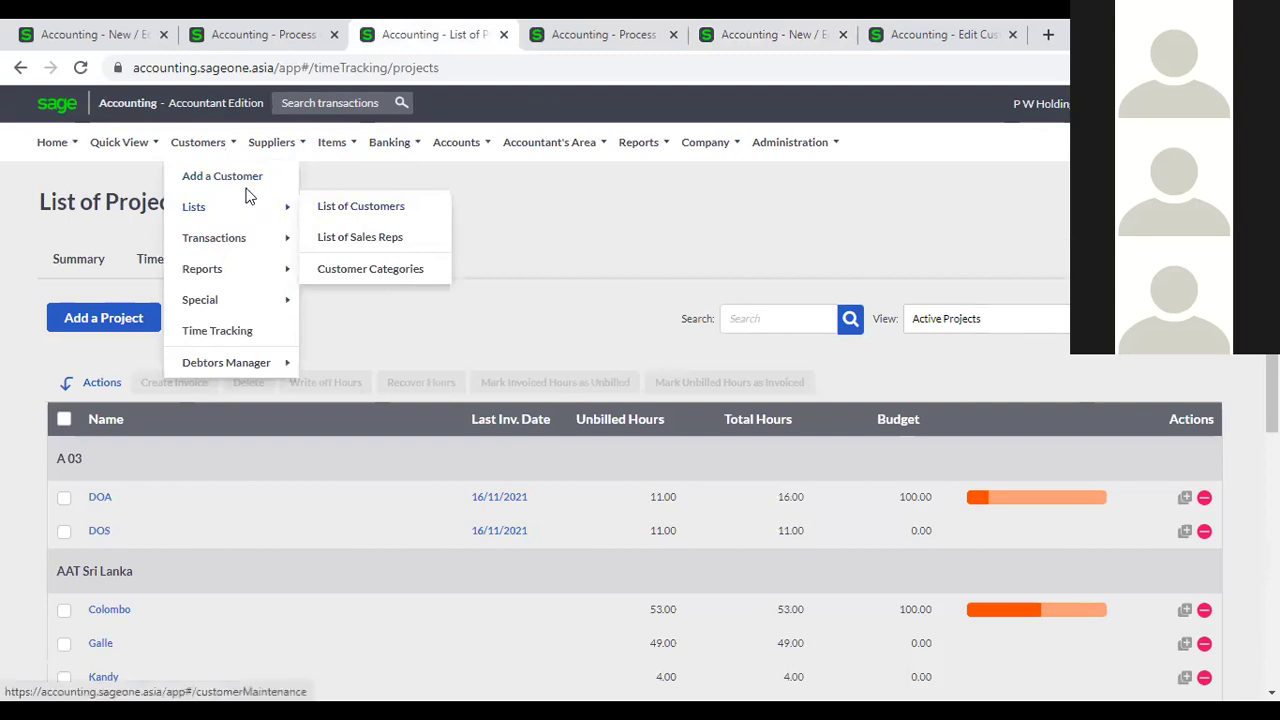
click(249, 197)
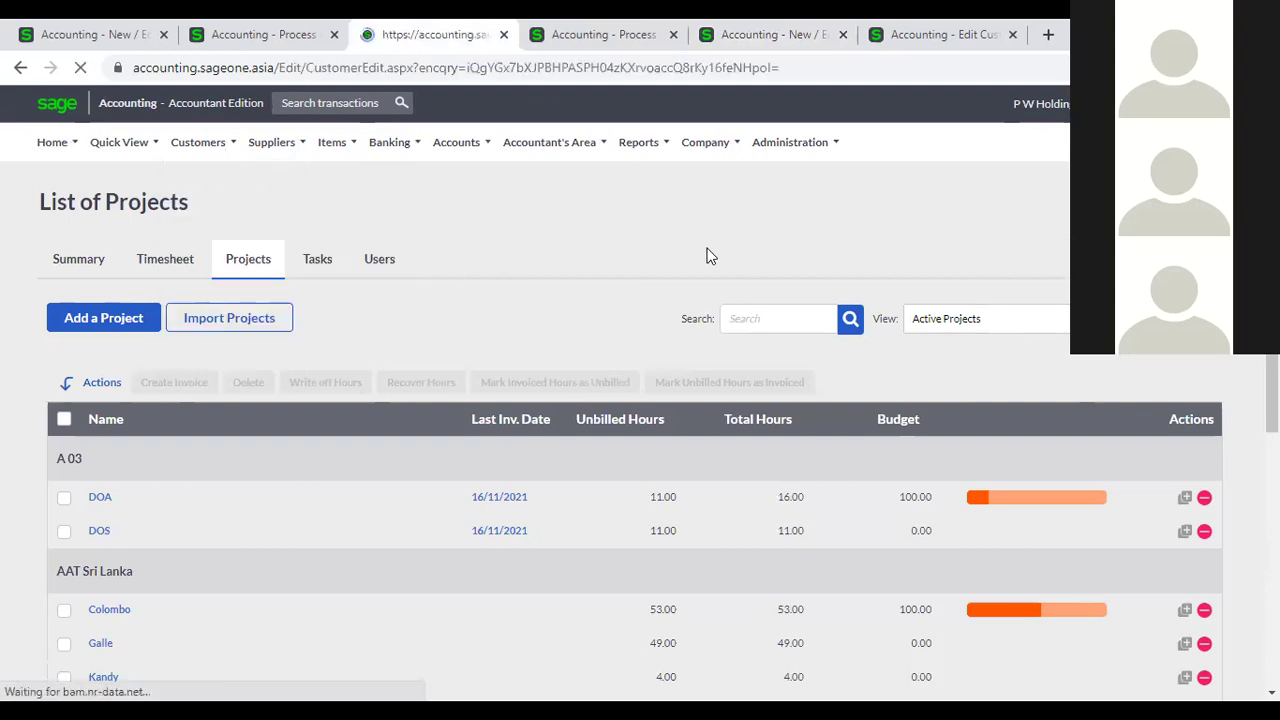
scroll(771, 437, down, 5)
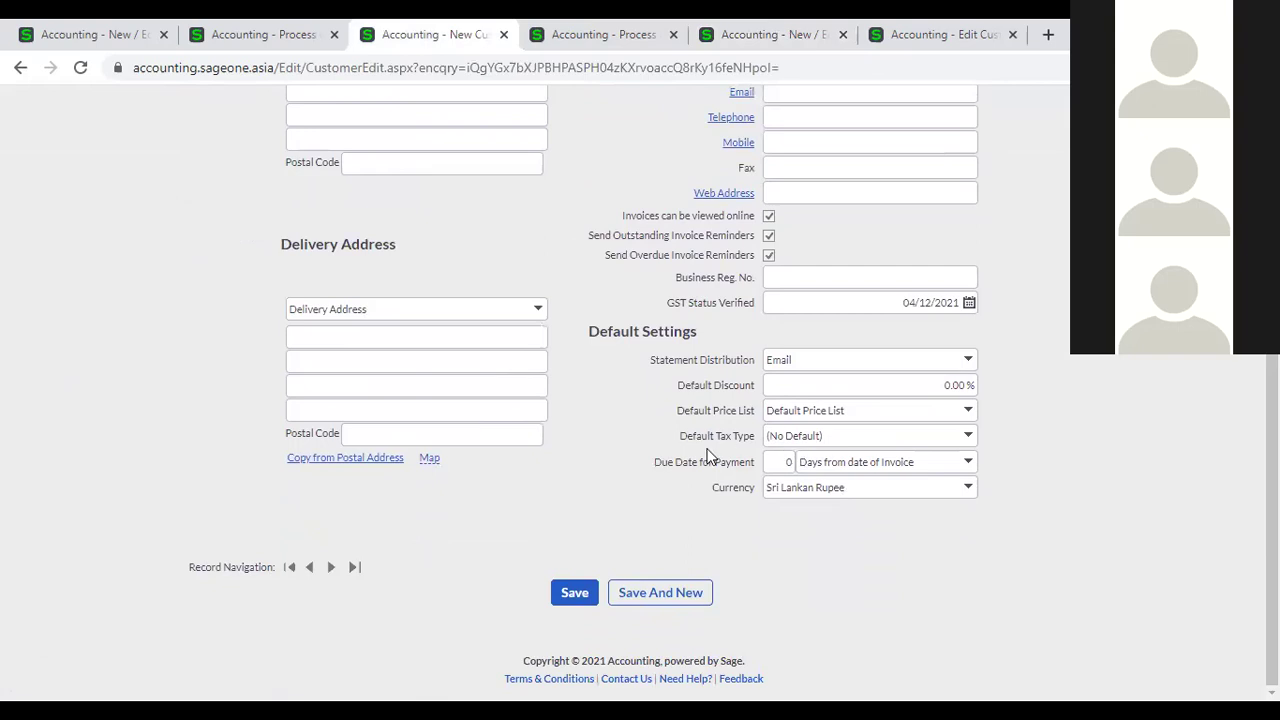
click(772, 460)
Change the Company Settings ageing basis to Due Date.
click(759, 41)
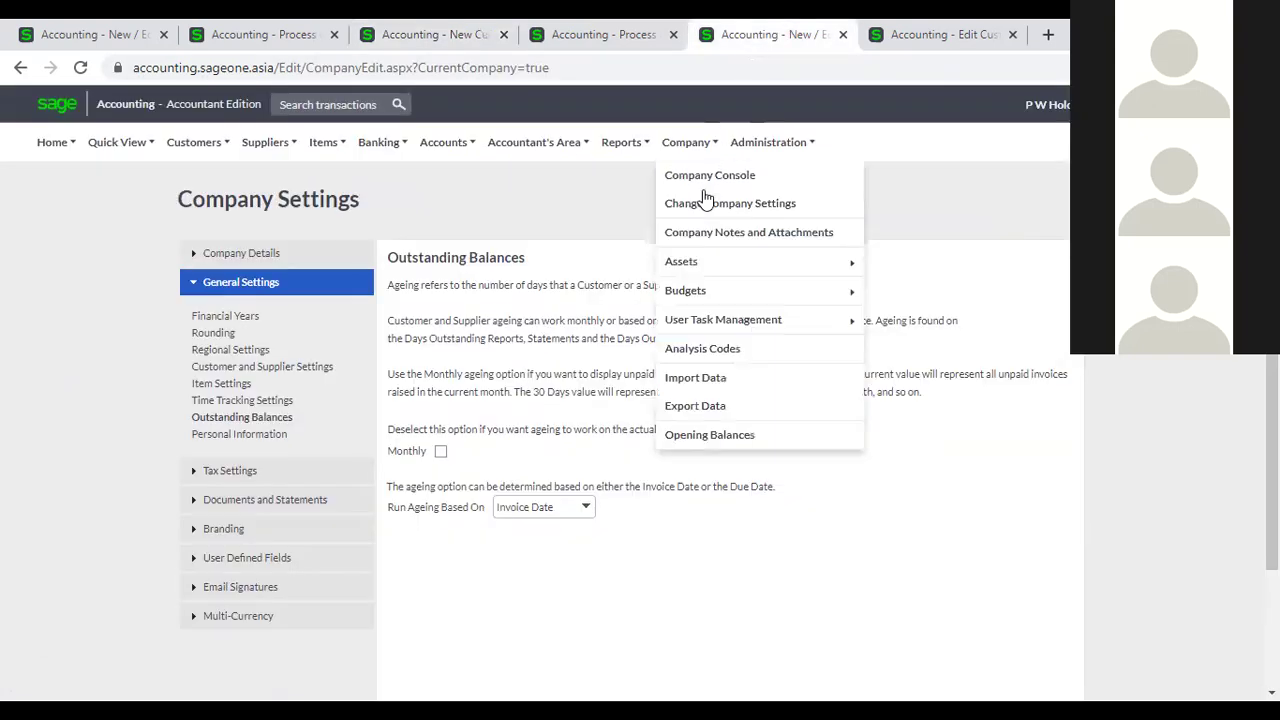
scroll(620, 510, down, 1)
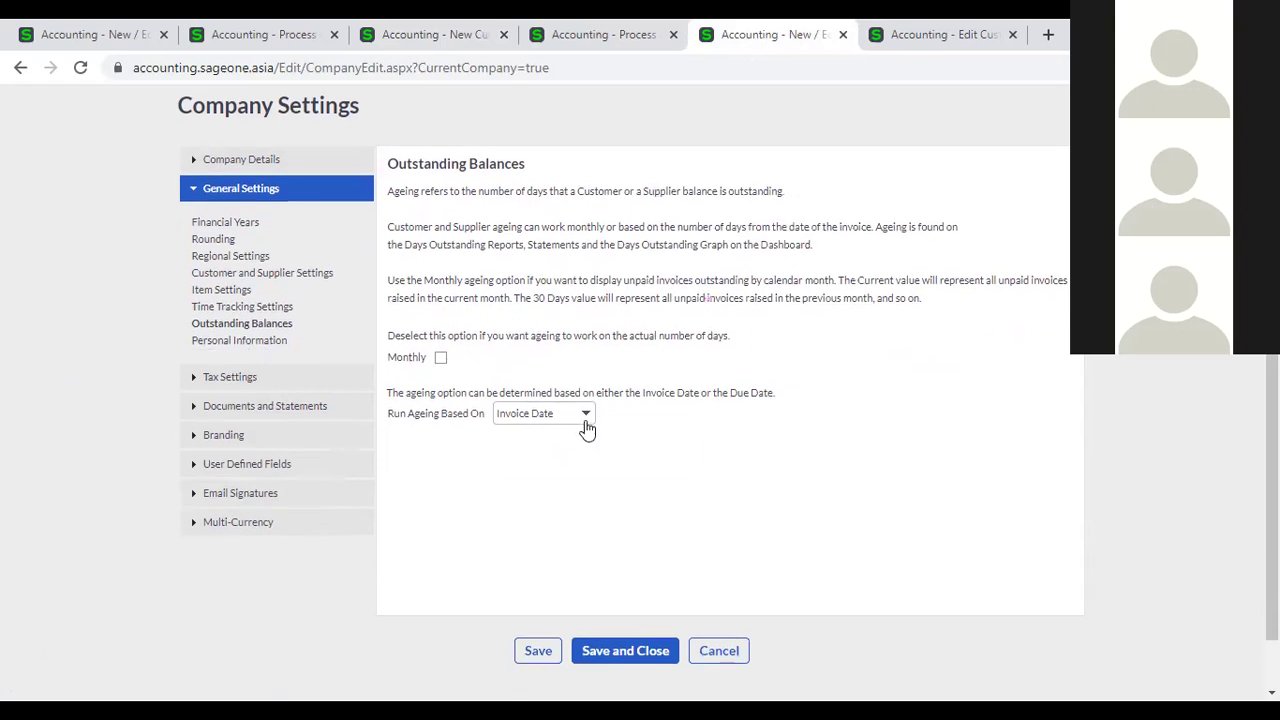
click(585, 416)
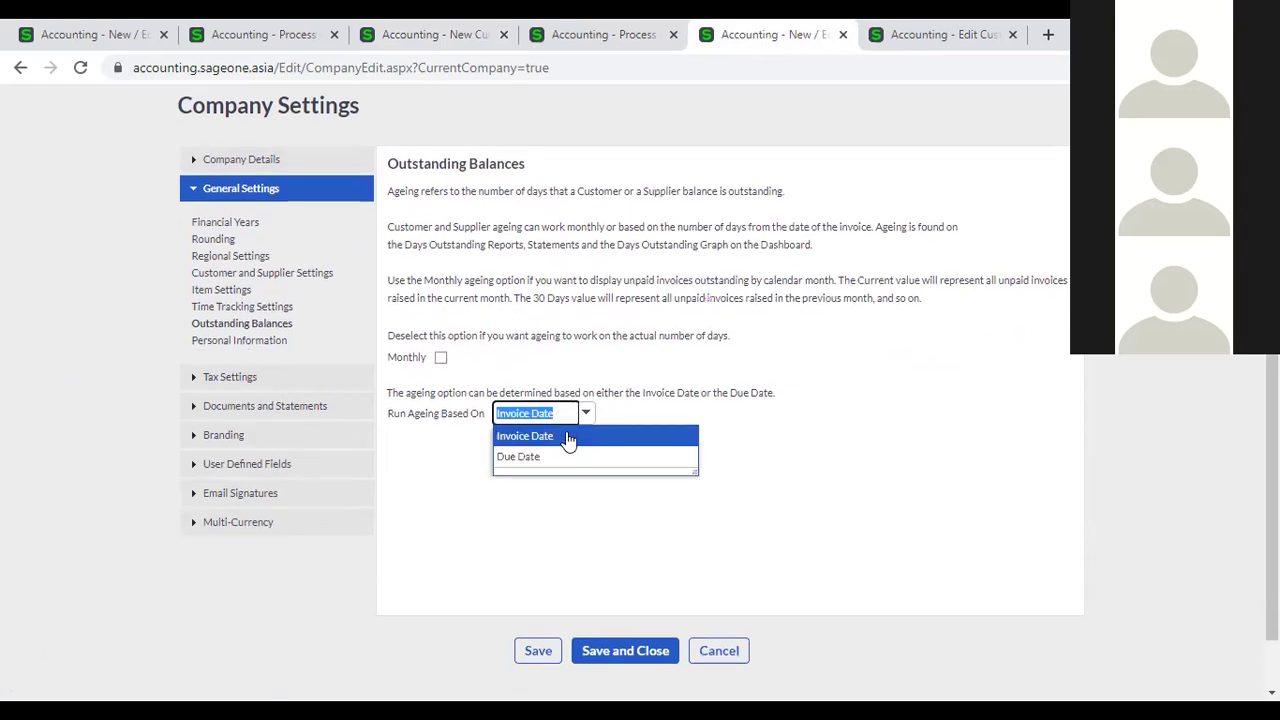
click(746, 440)
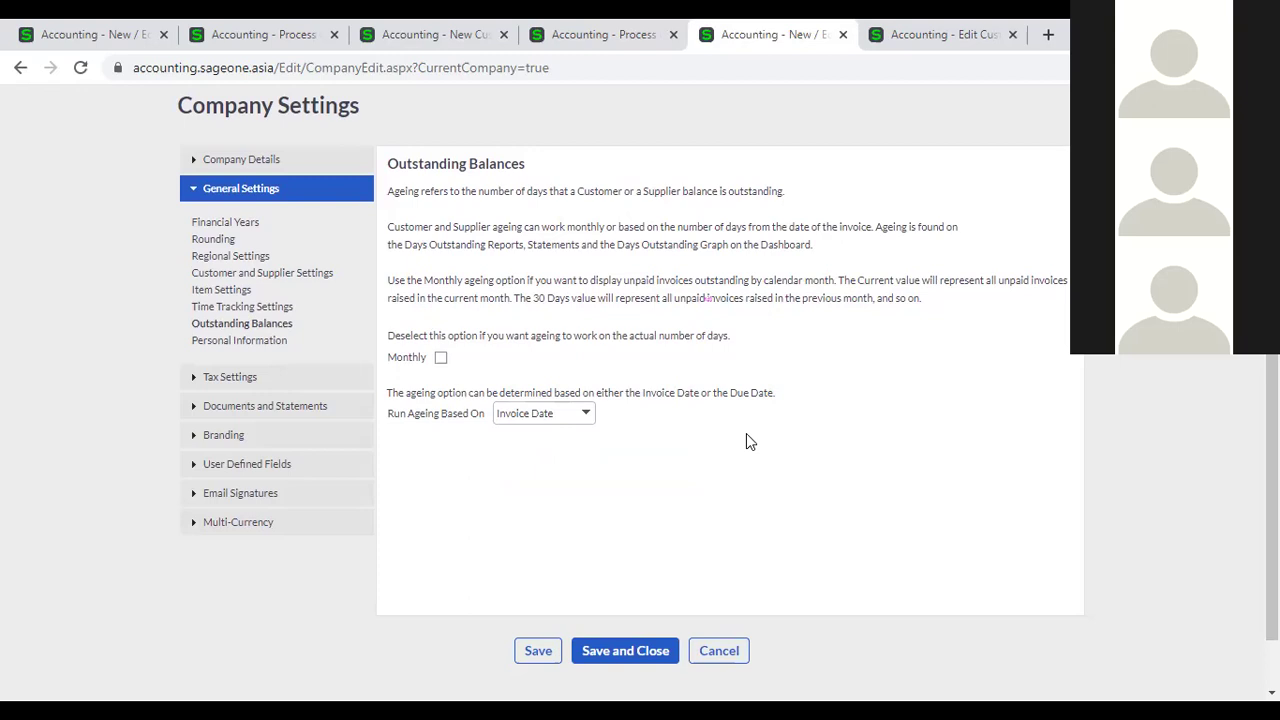
click(585, 416)
click(575, 457)
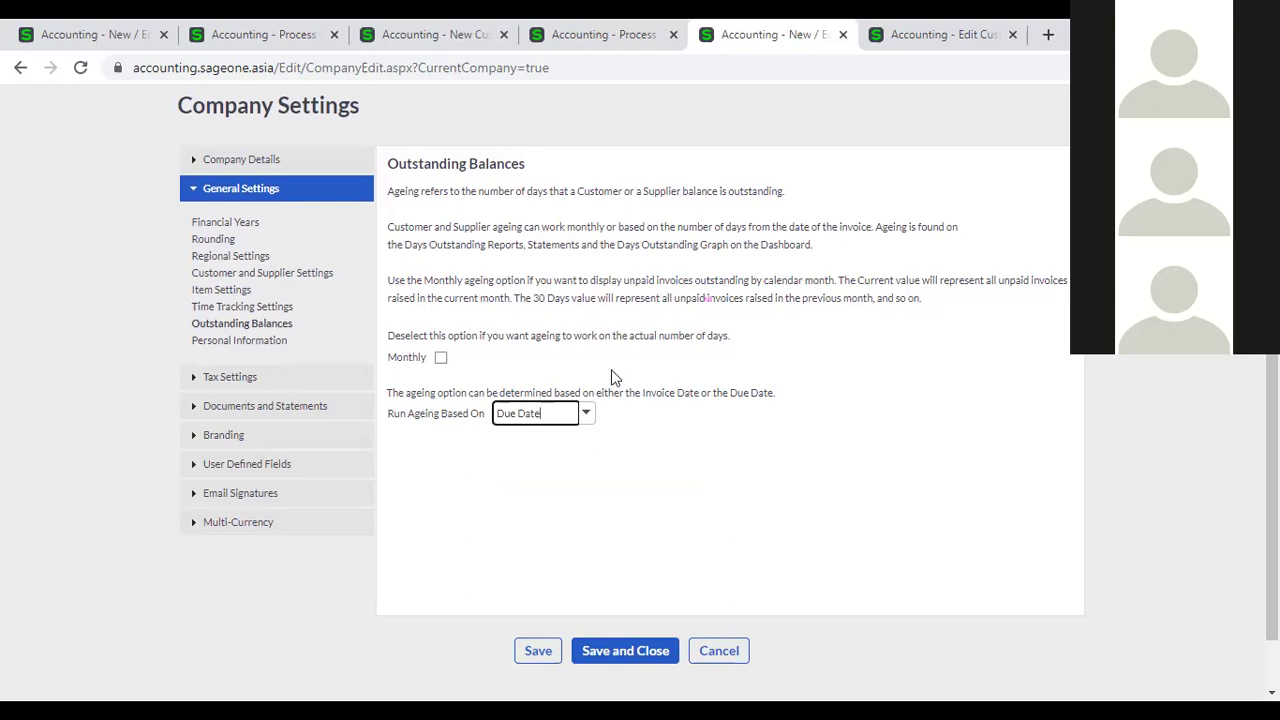
Set the new customer's payment due to 30 days from invoice date.
click(452, 30)
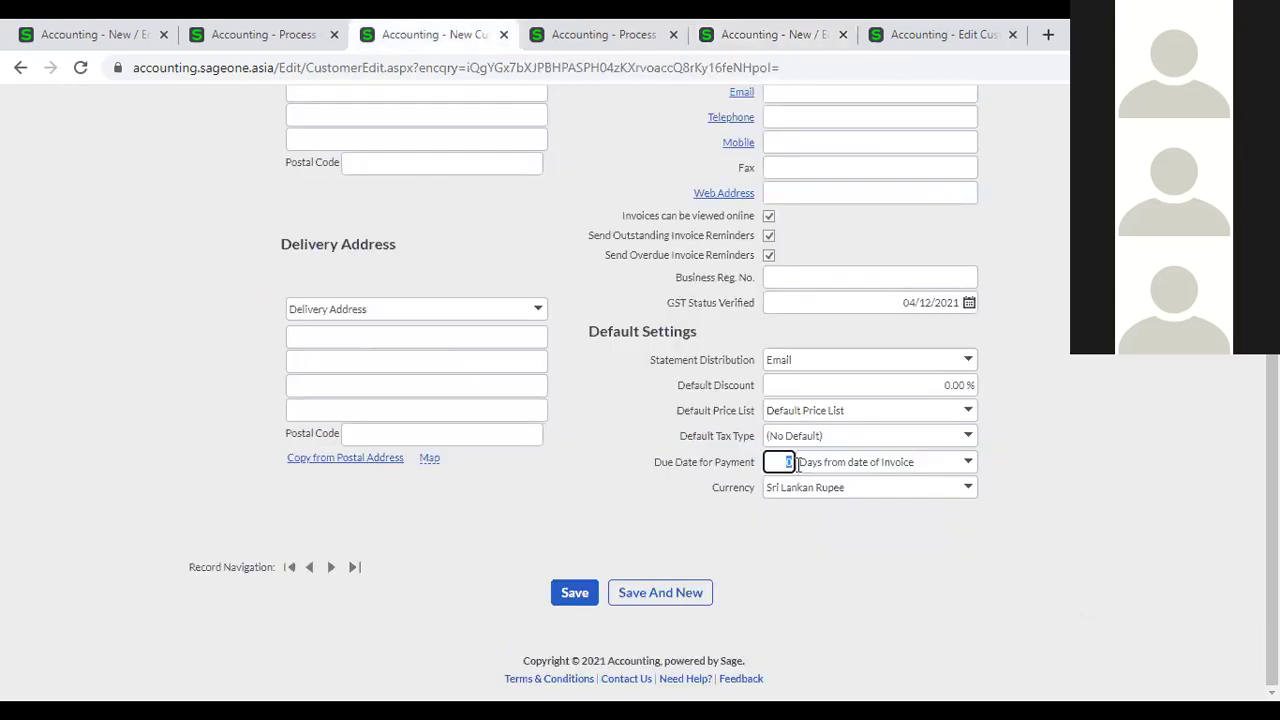
text(30)
click(880, 557)
Switch the ageing basis between Invoice Date and Due Date, ending on Invoice Date.
click(785, 34)
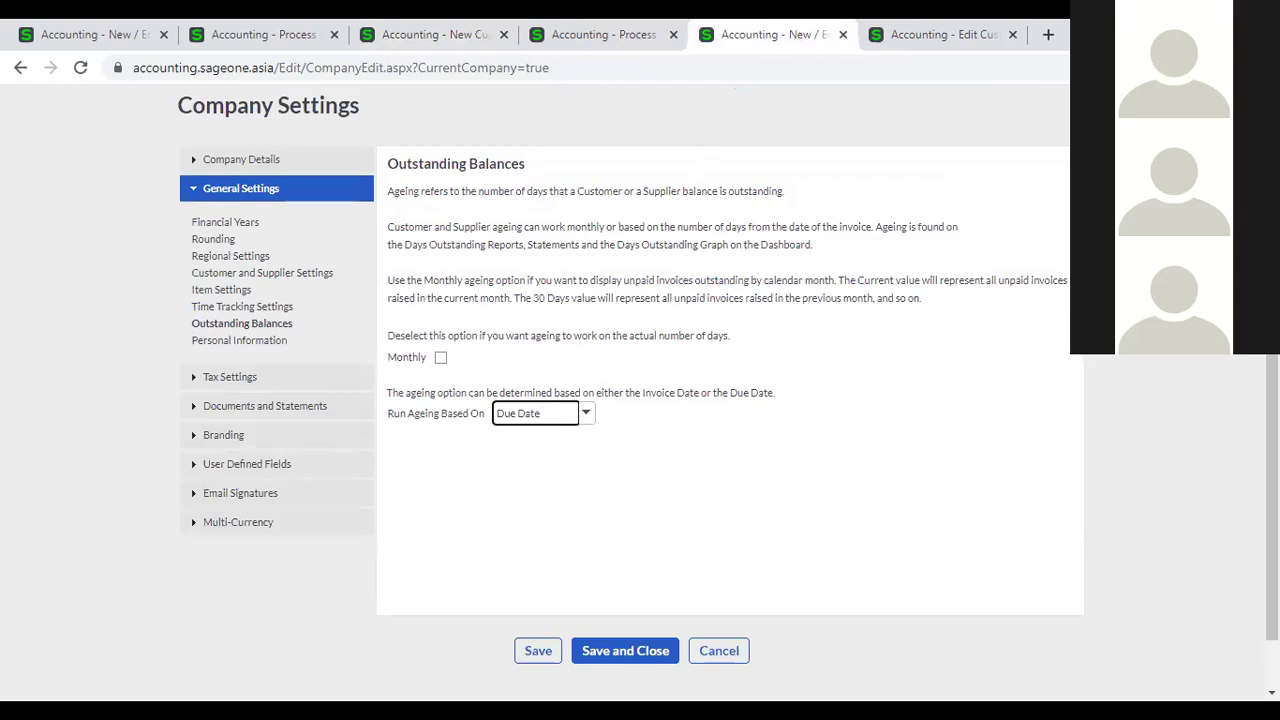
click(628, 476)
click(587, 414)
click(590, 440)
click(632, 472)
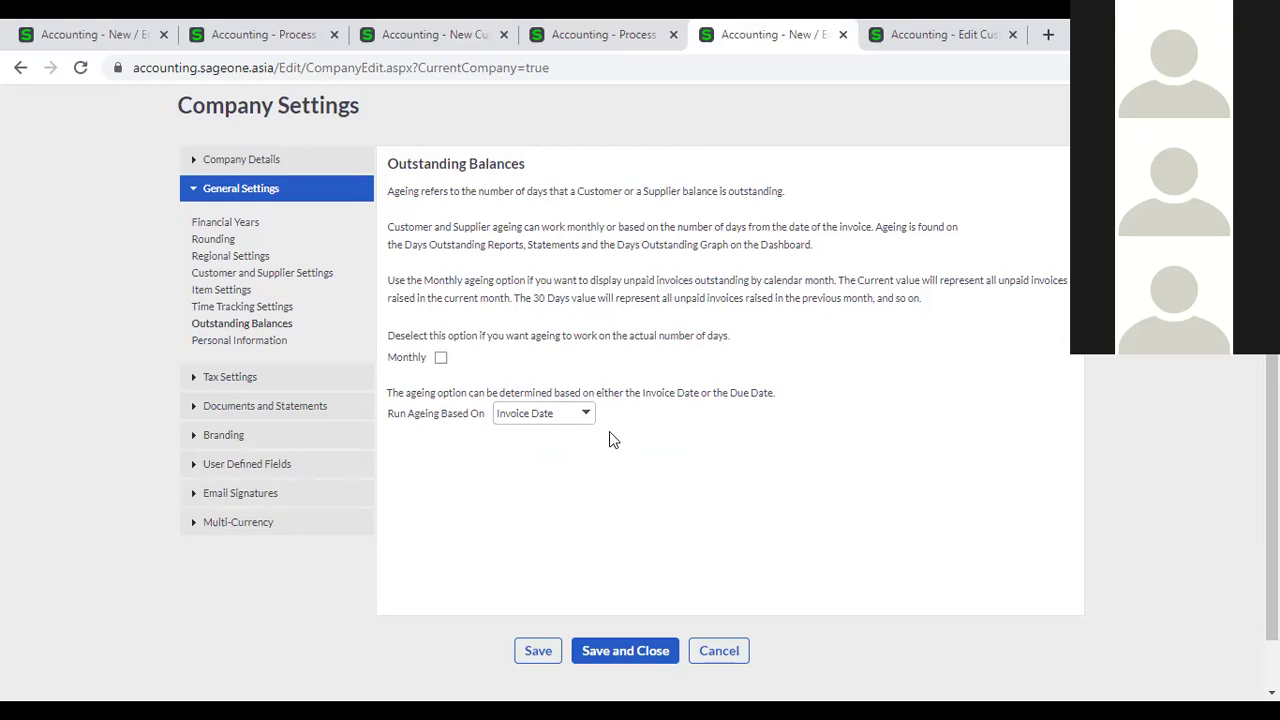
click(587, 415)
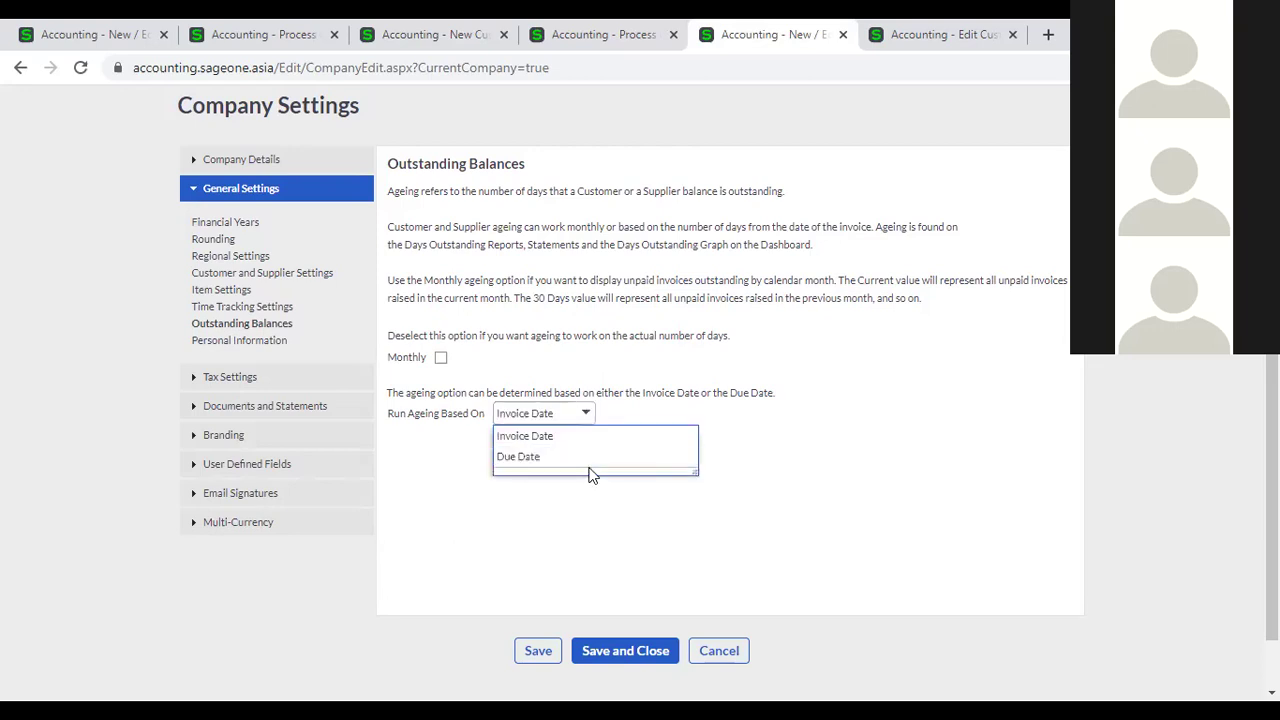
click(590, 457)
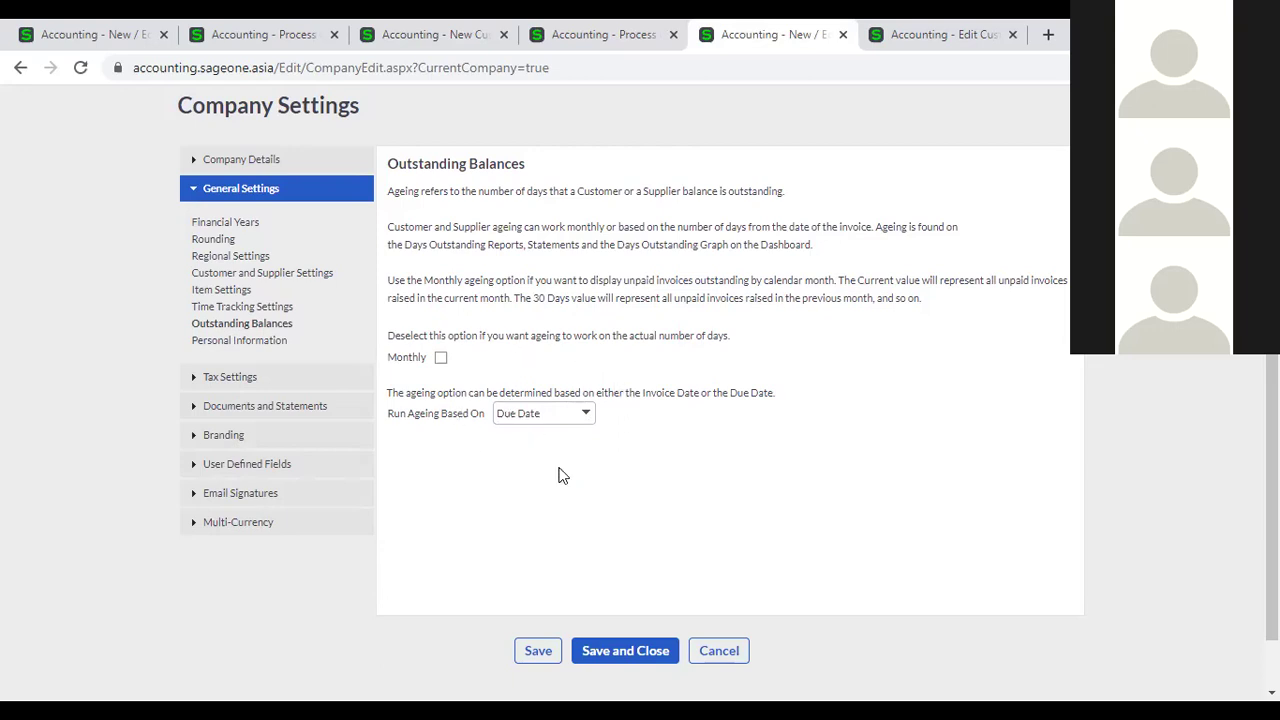
click(578, 415)
click(575, 436)
Set the personal information retention period to 10 years.
click(264, 343)
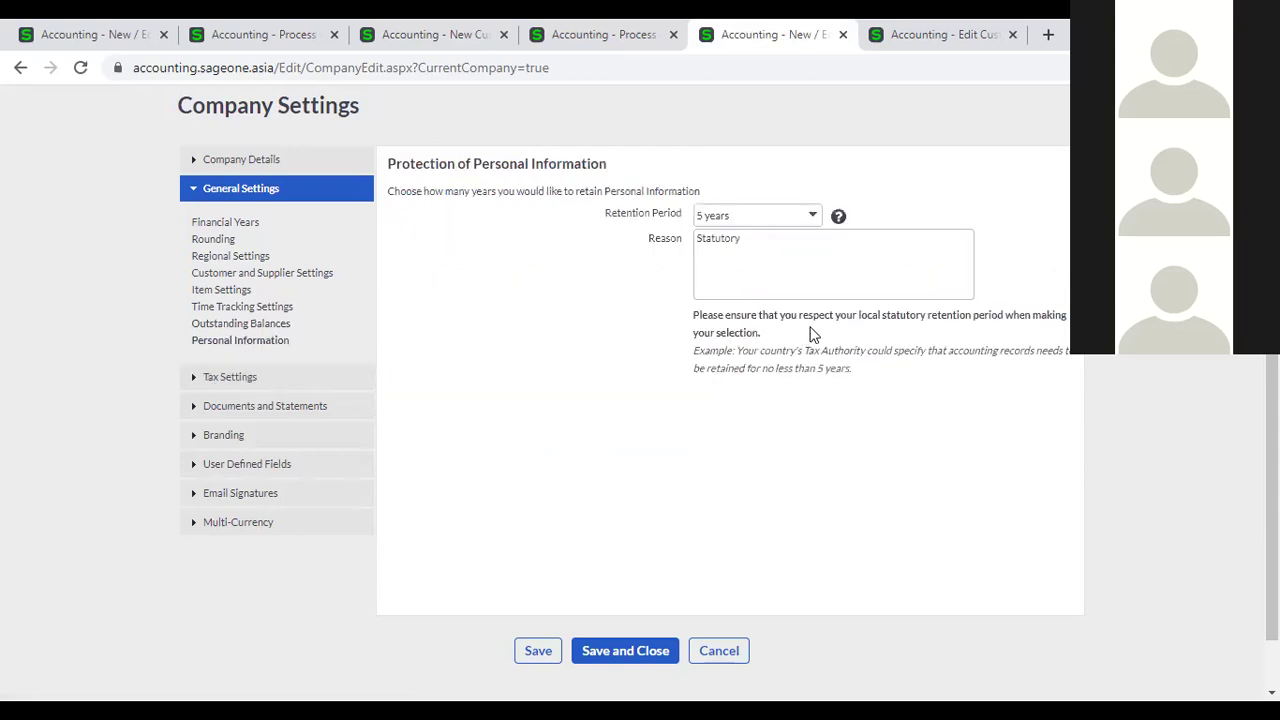
click(817, 220)
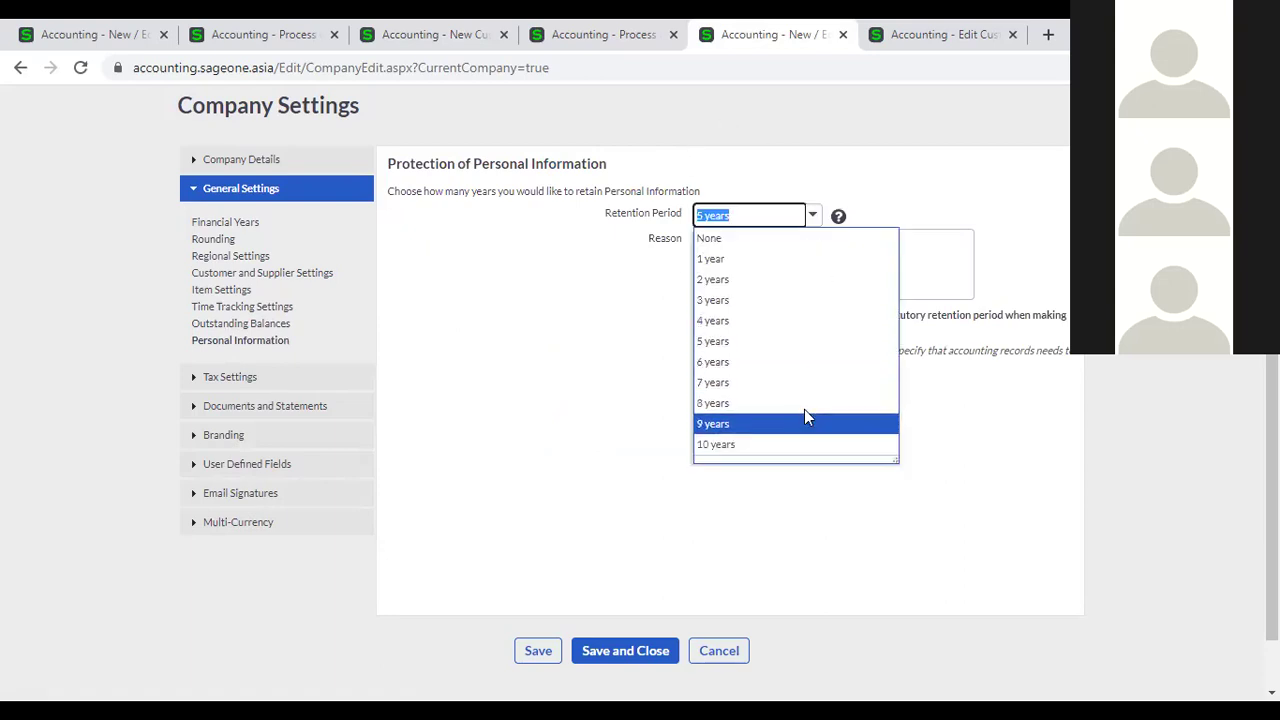
click(805, 446)
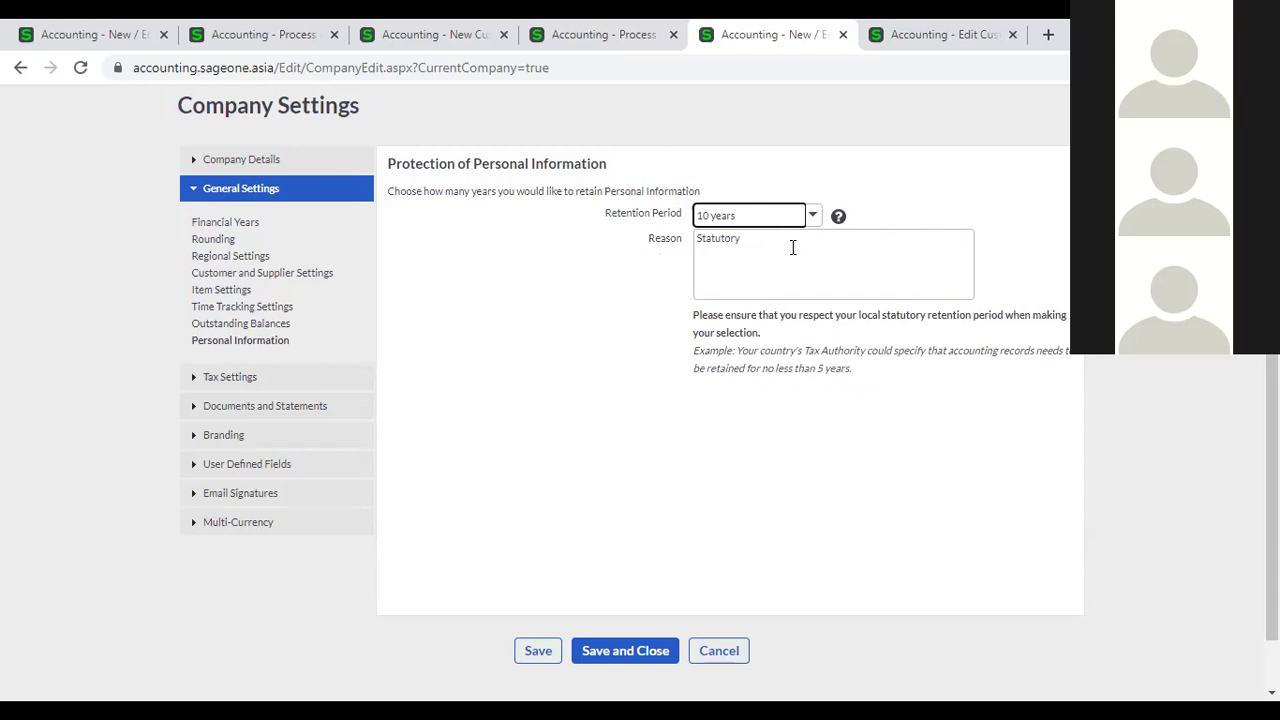
click(816, 217)
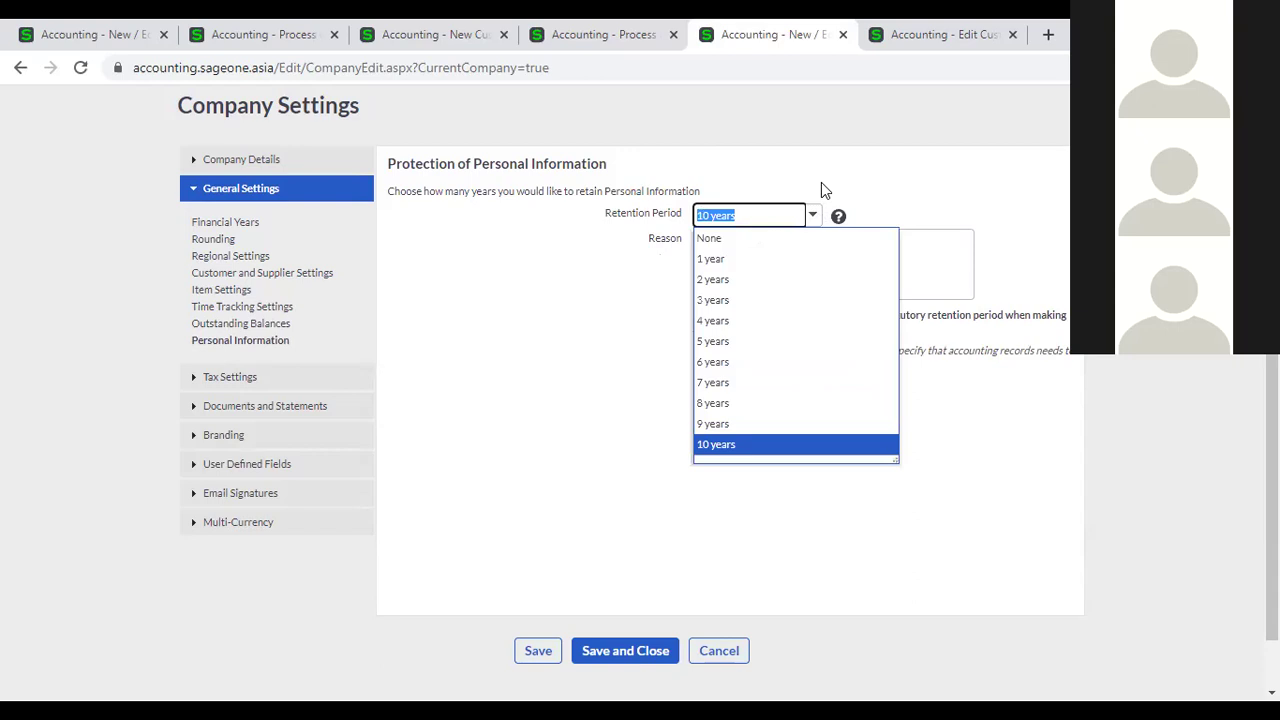
click(710, 270)
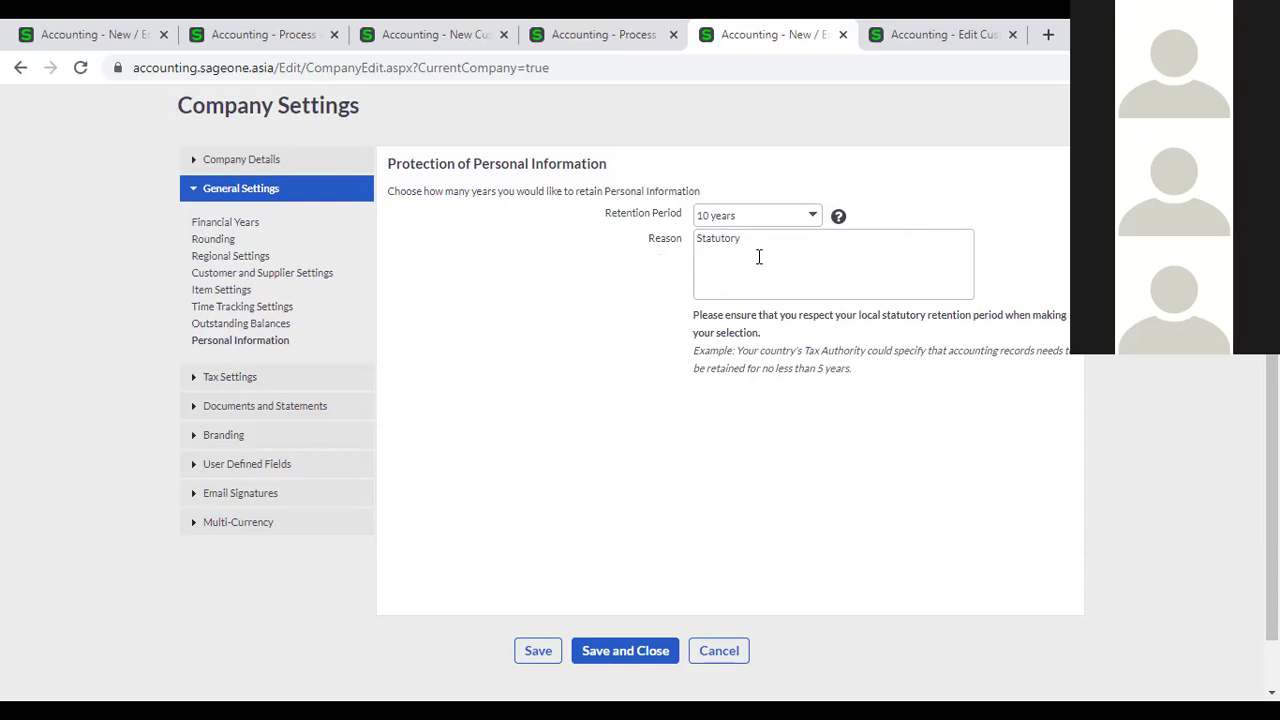
Check the Statutory reason text and confirm retention remains 10 years.
double_click(759, 257)
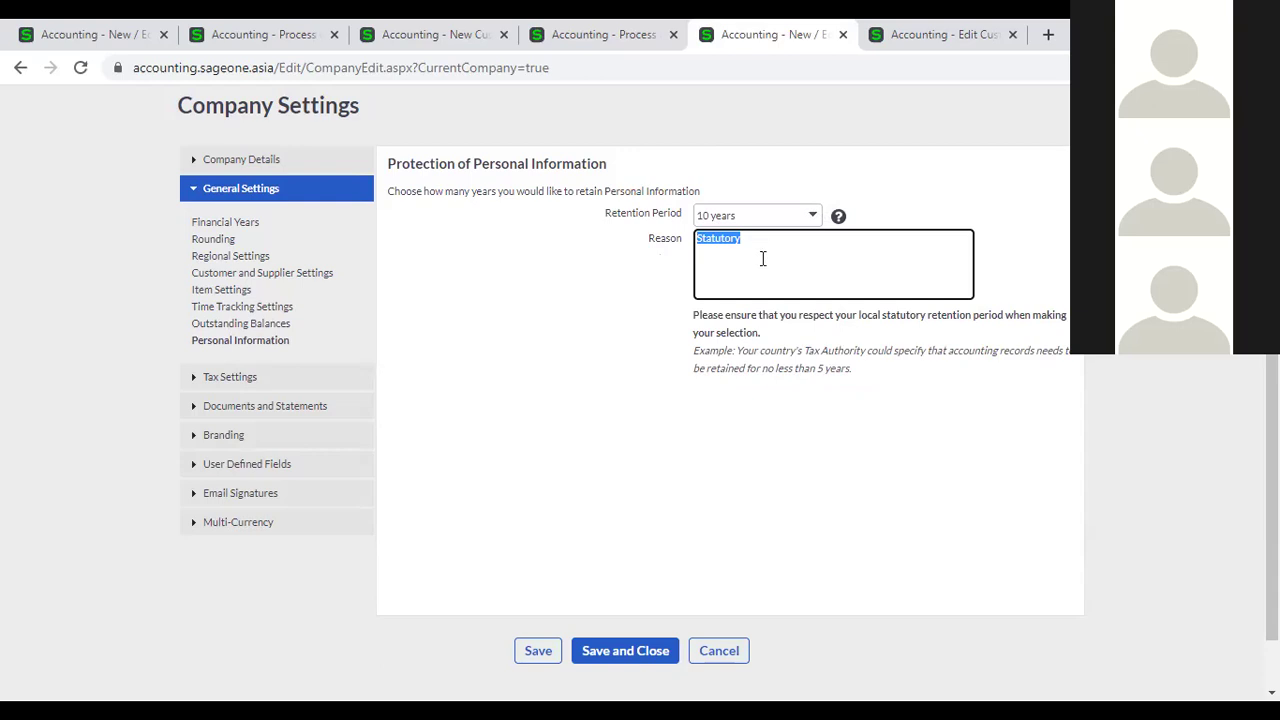
click(761, 260)
click(813, 224)
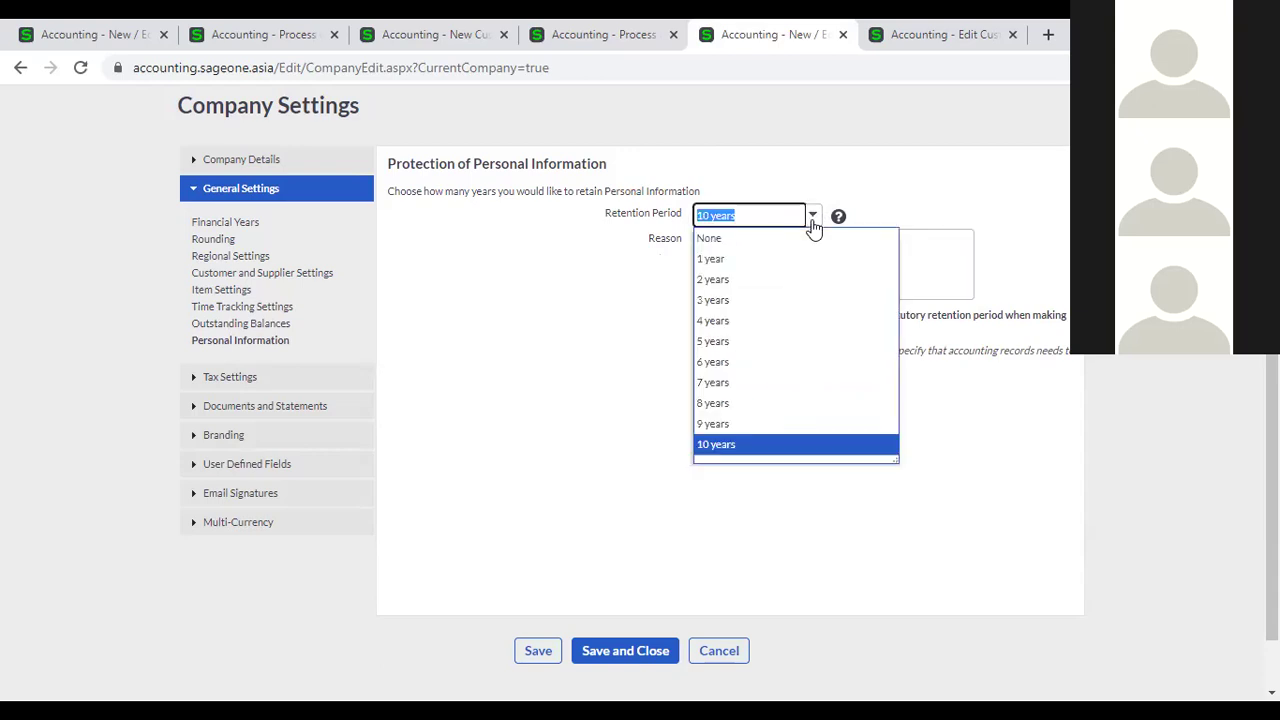
click(797, 174)
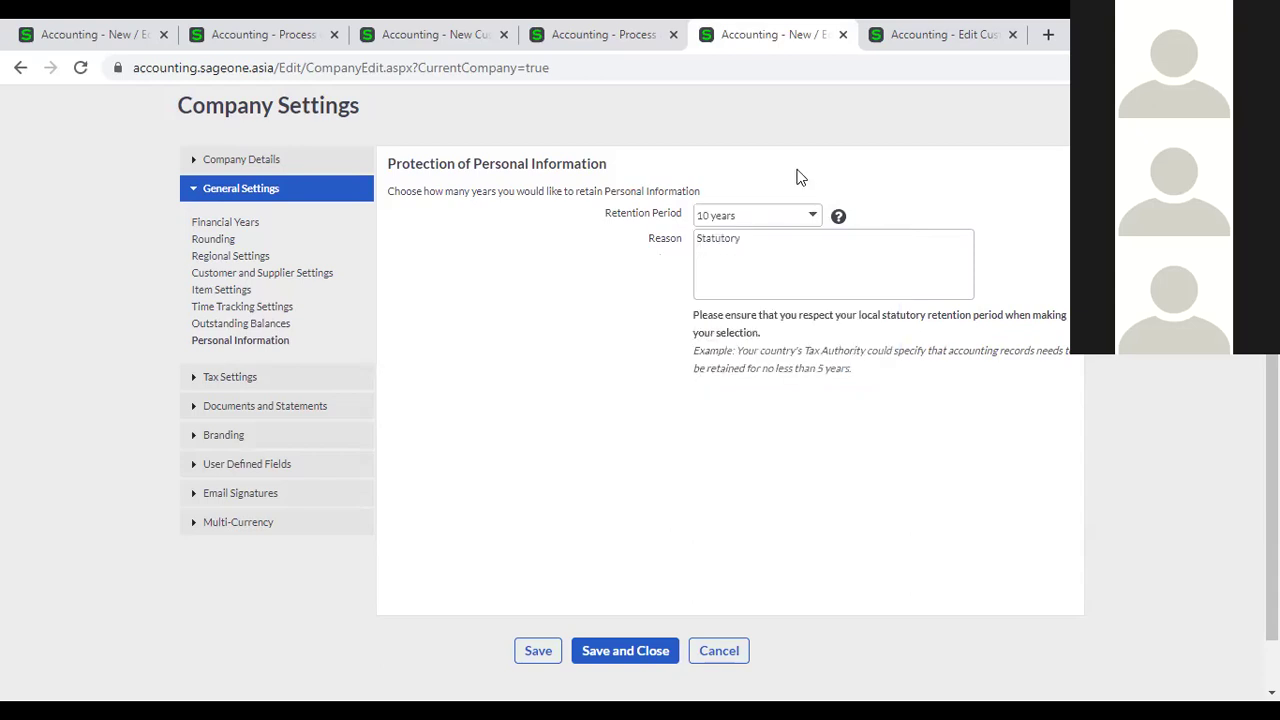
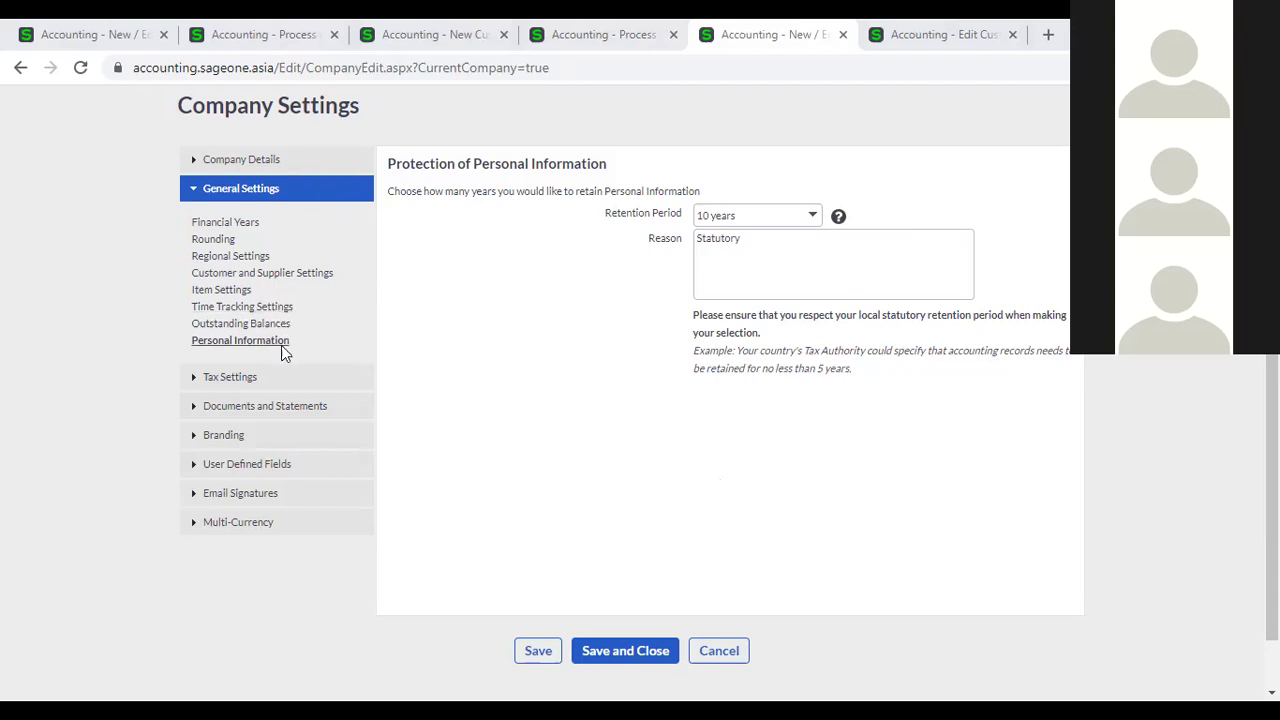
View this company's Tax Settings (Invoice Based GST, default VAT 8%), then move to the other company's settings.
click(288, 384)
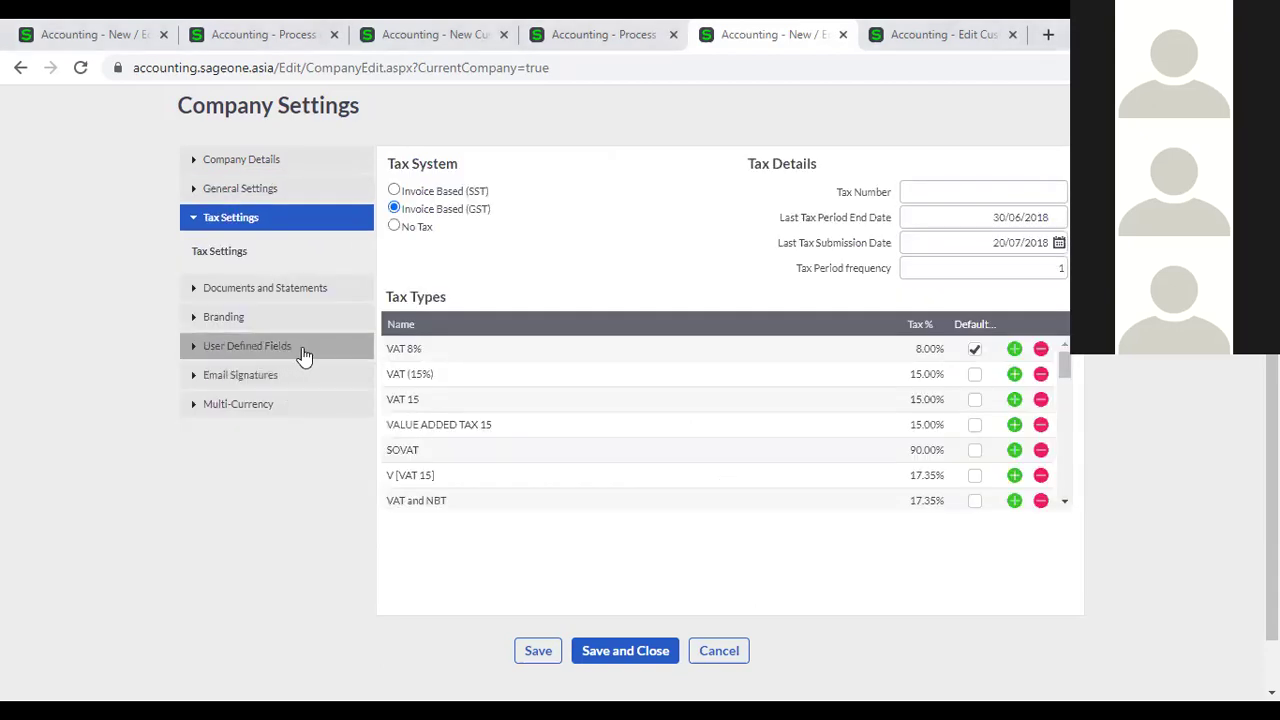
click(72, 27)
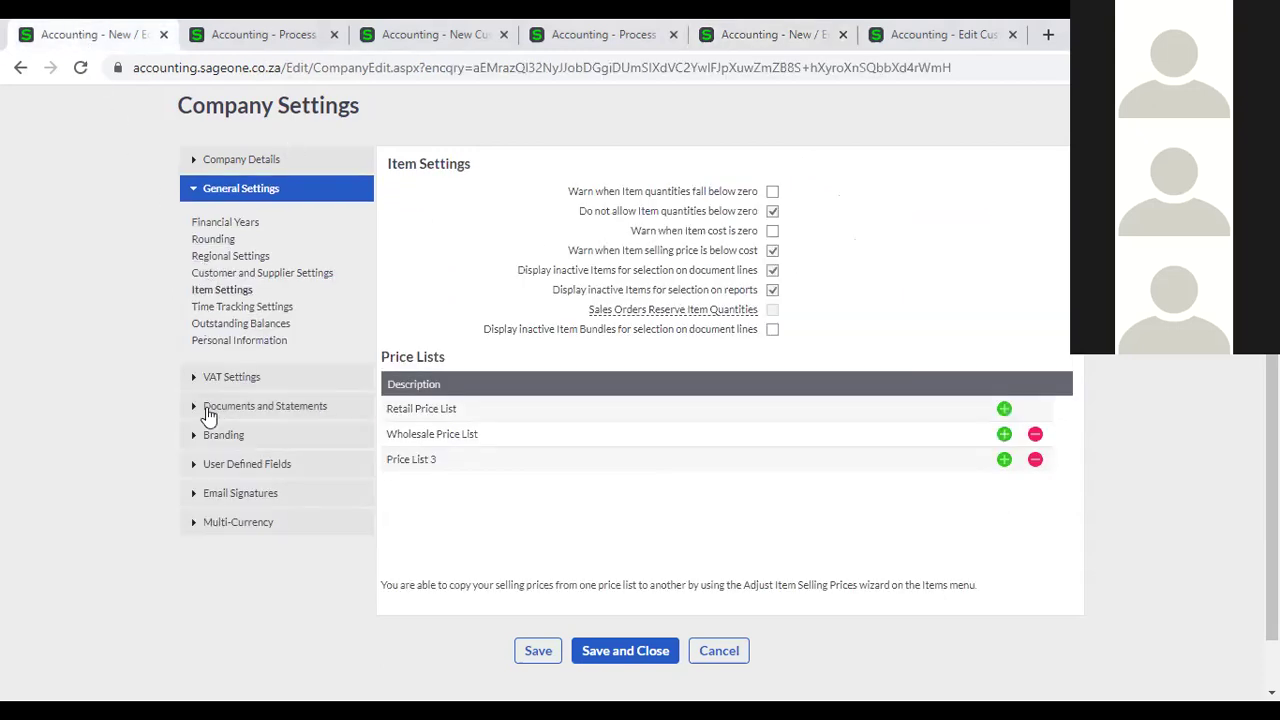
In VAT Settings, change the VAT system to No VAT and accept the warning.
click(210, 377)
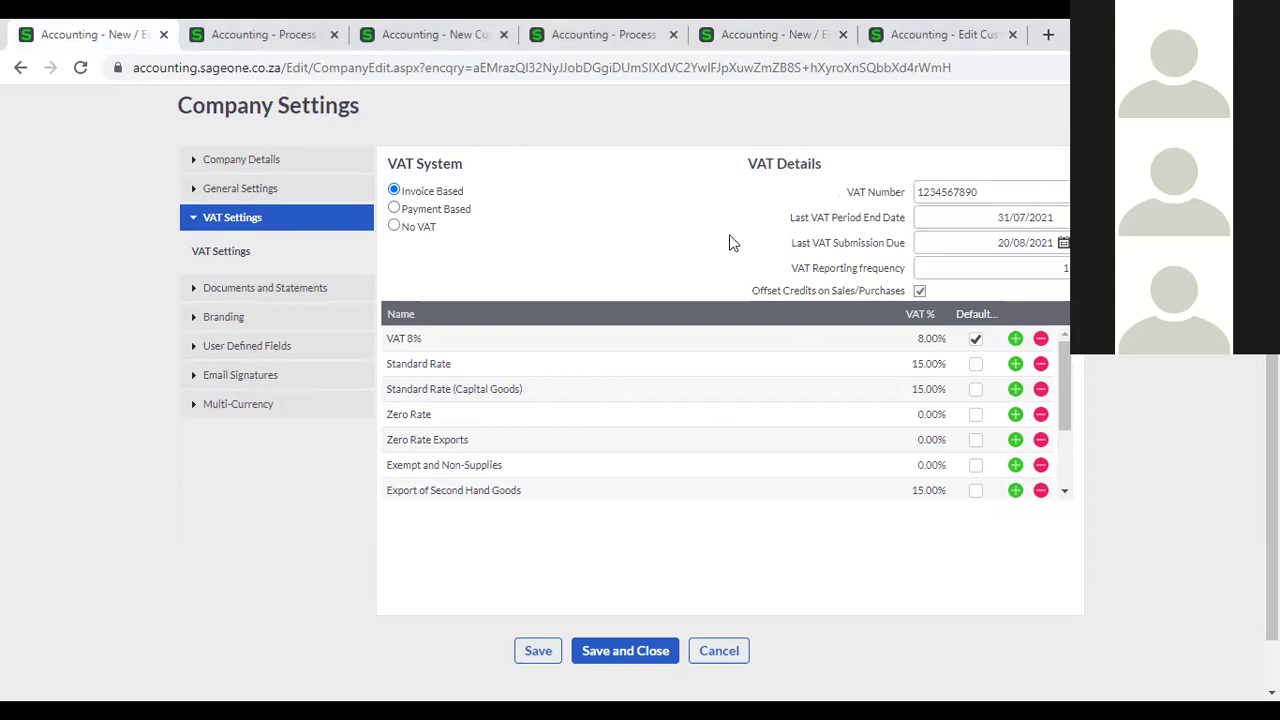
click(394, 227)
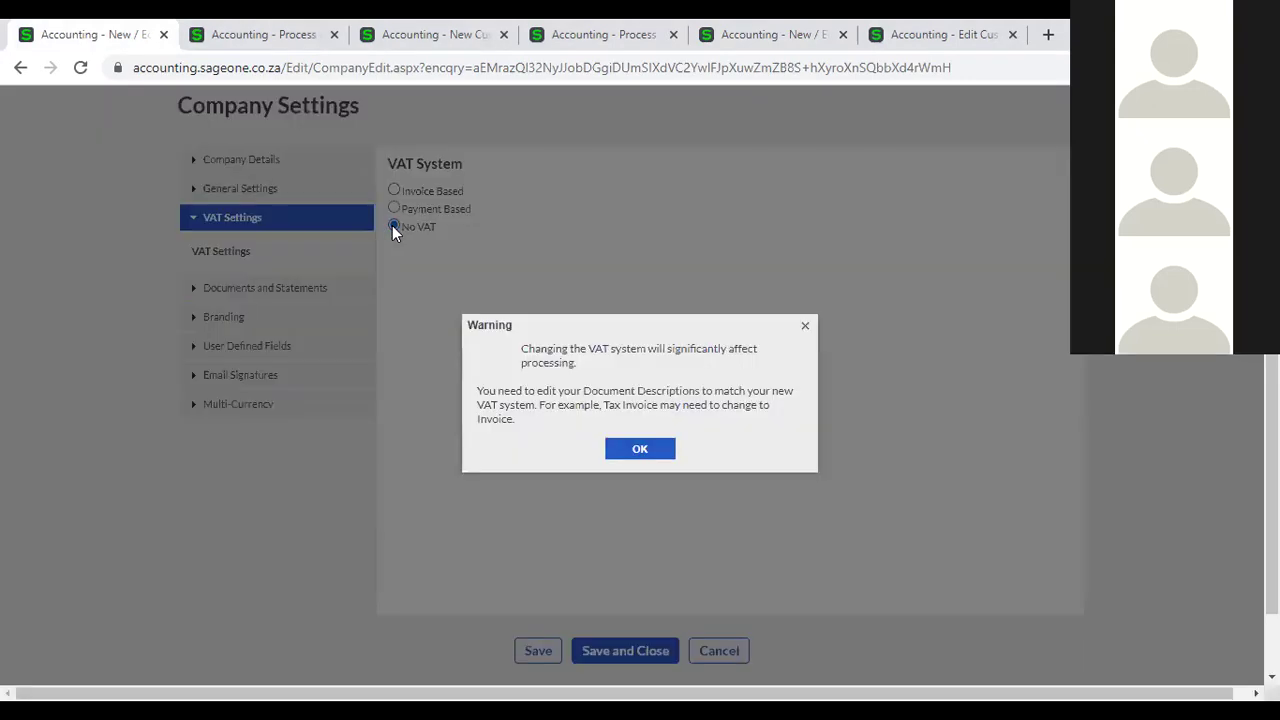
click(628, 455)
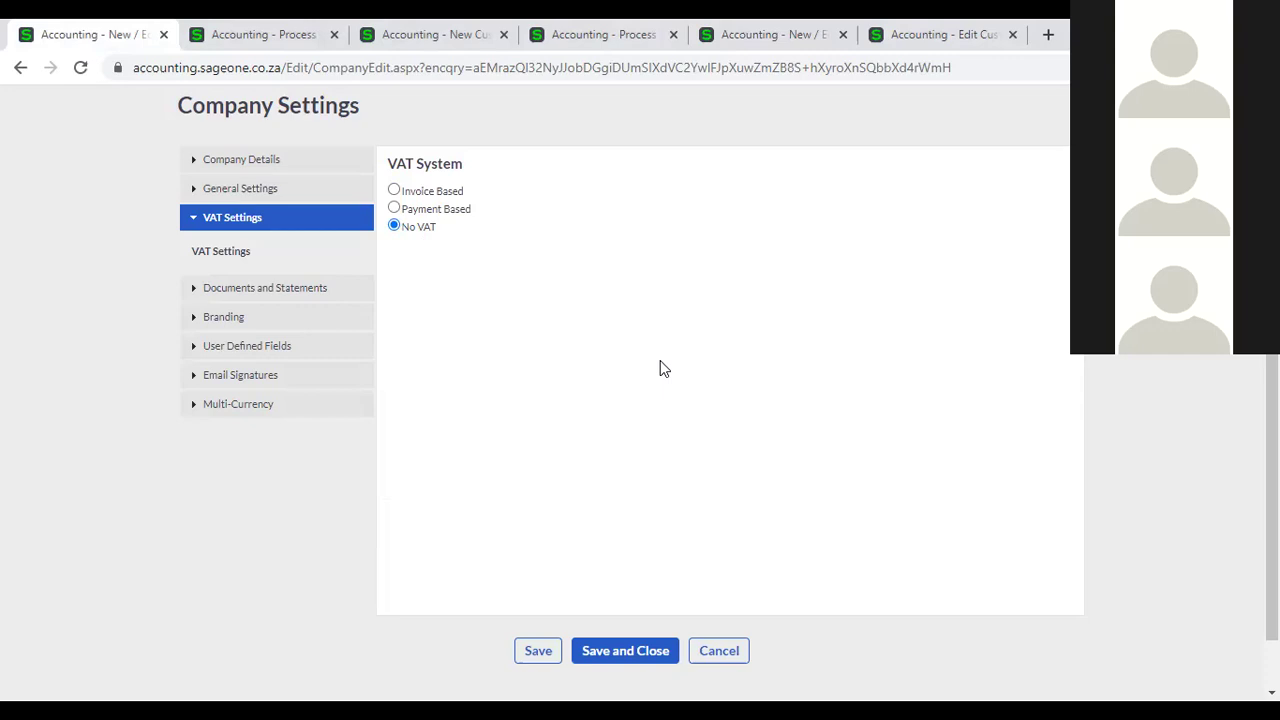
Switch the VAT system back to Invoice Based and review the VAT Number and reporting frequency.
click(394, 191)
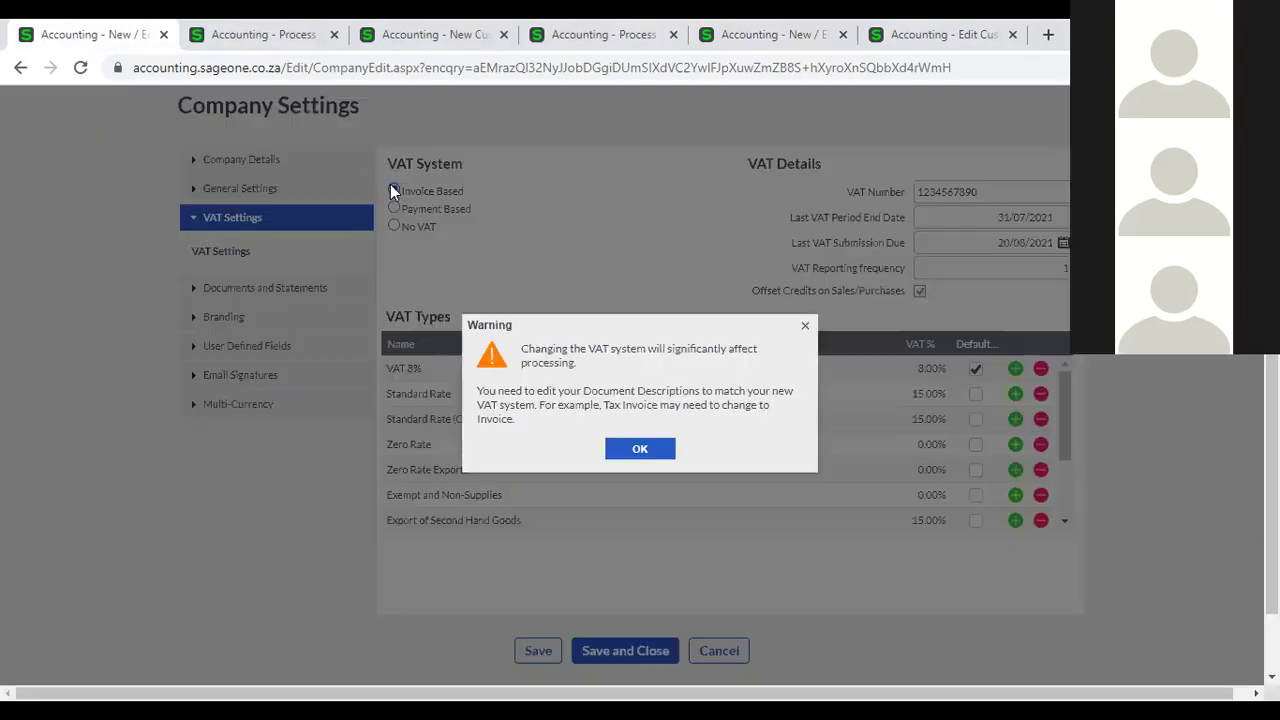
click(638, 451)
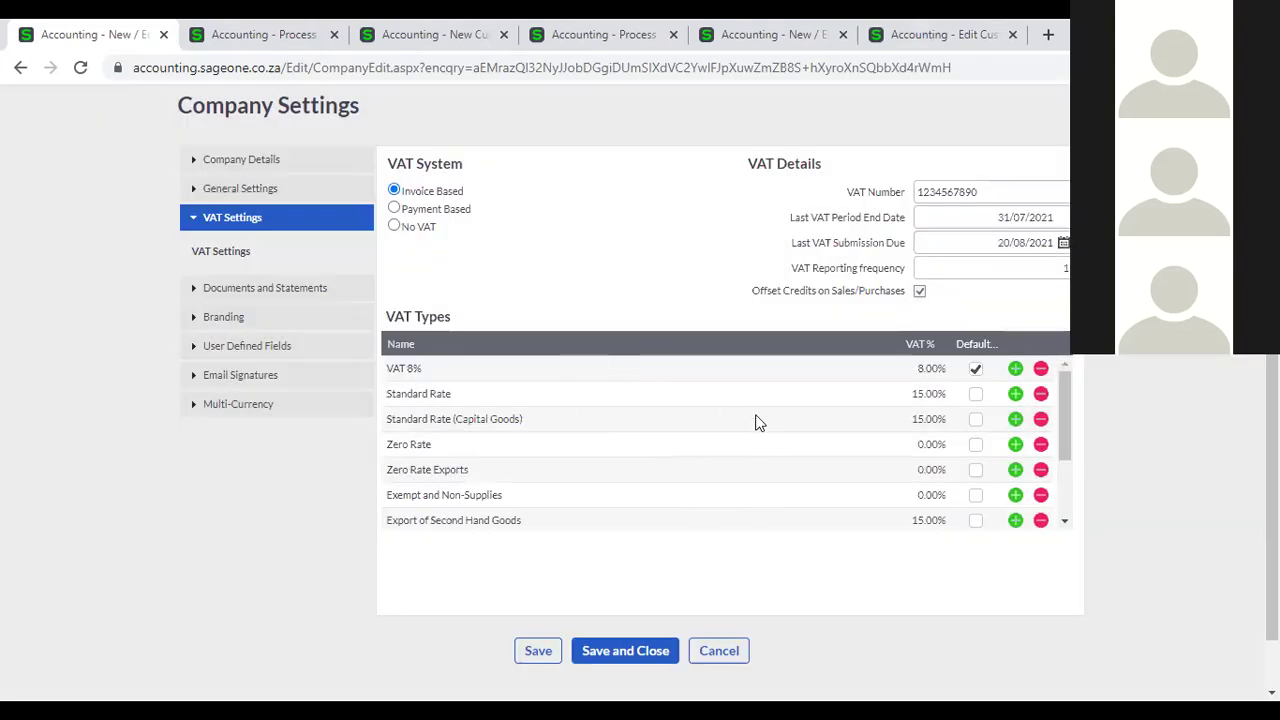
double_click(966, 191)
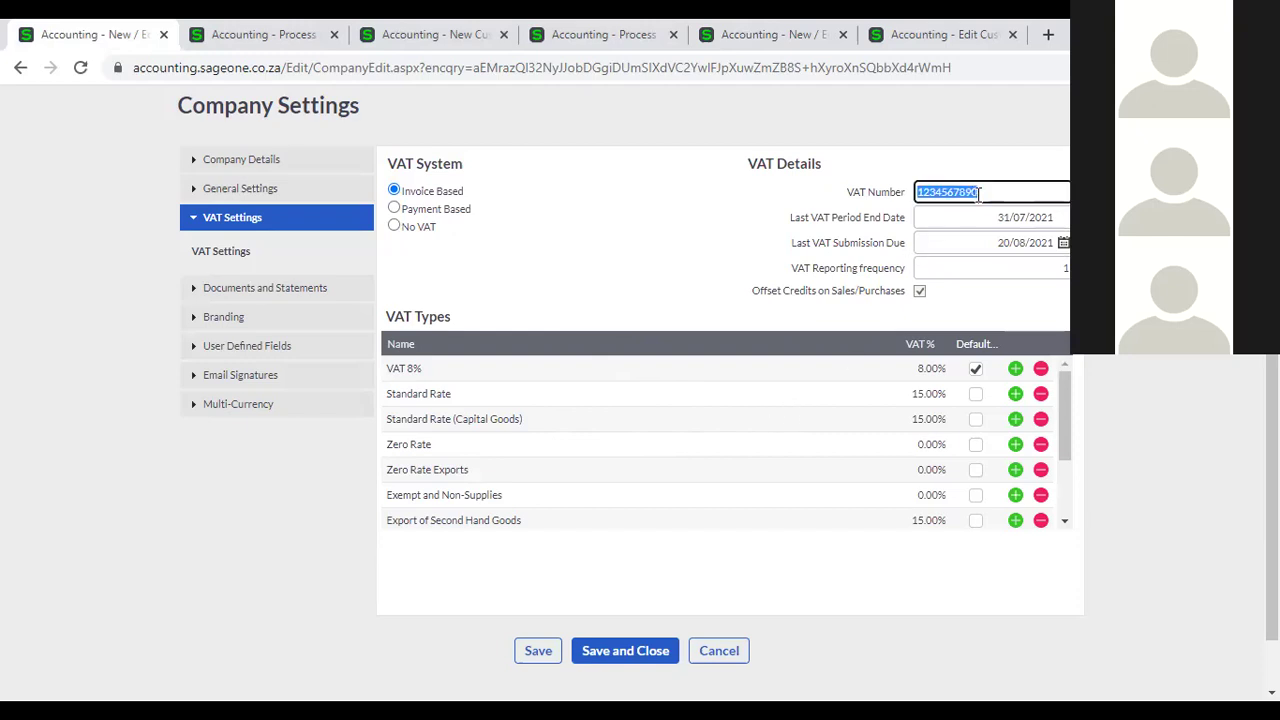
click(1005, 225)
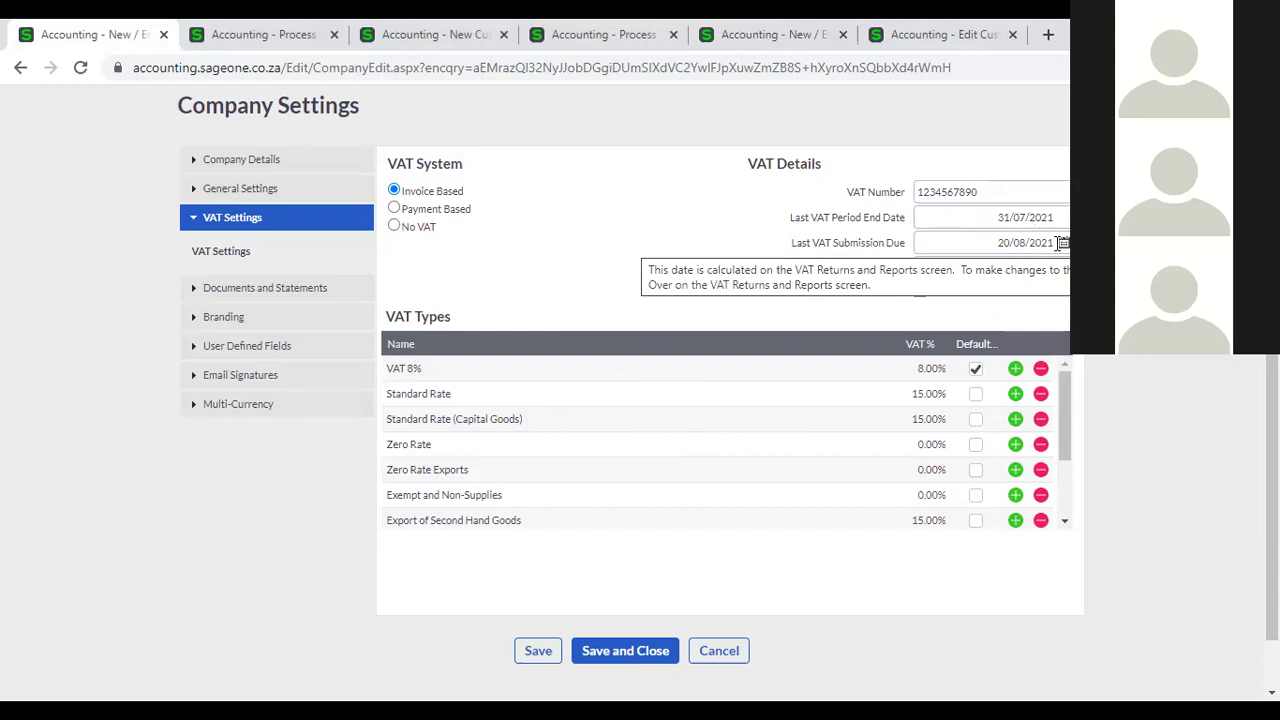
double_click(1063, 270)
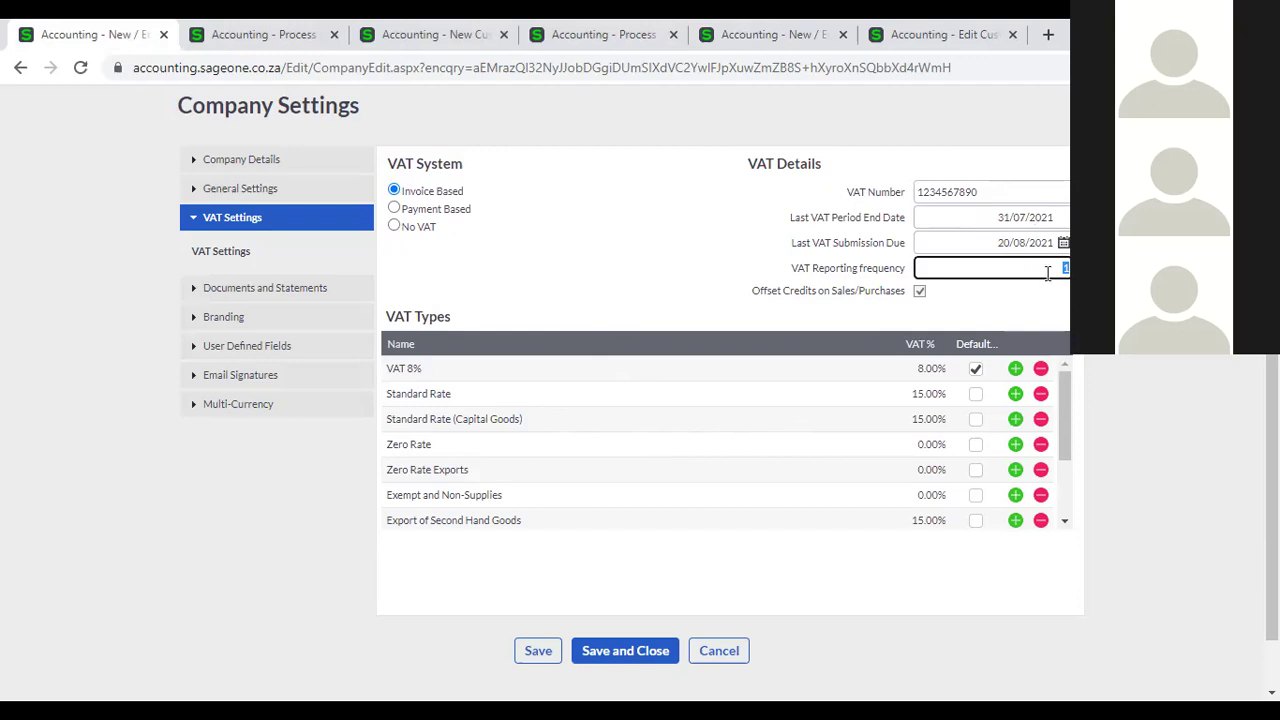
click(1133, 371)
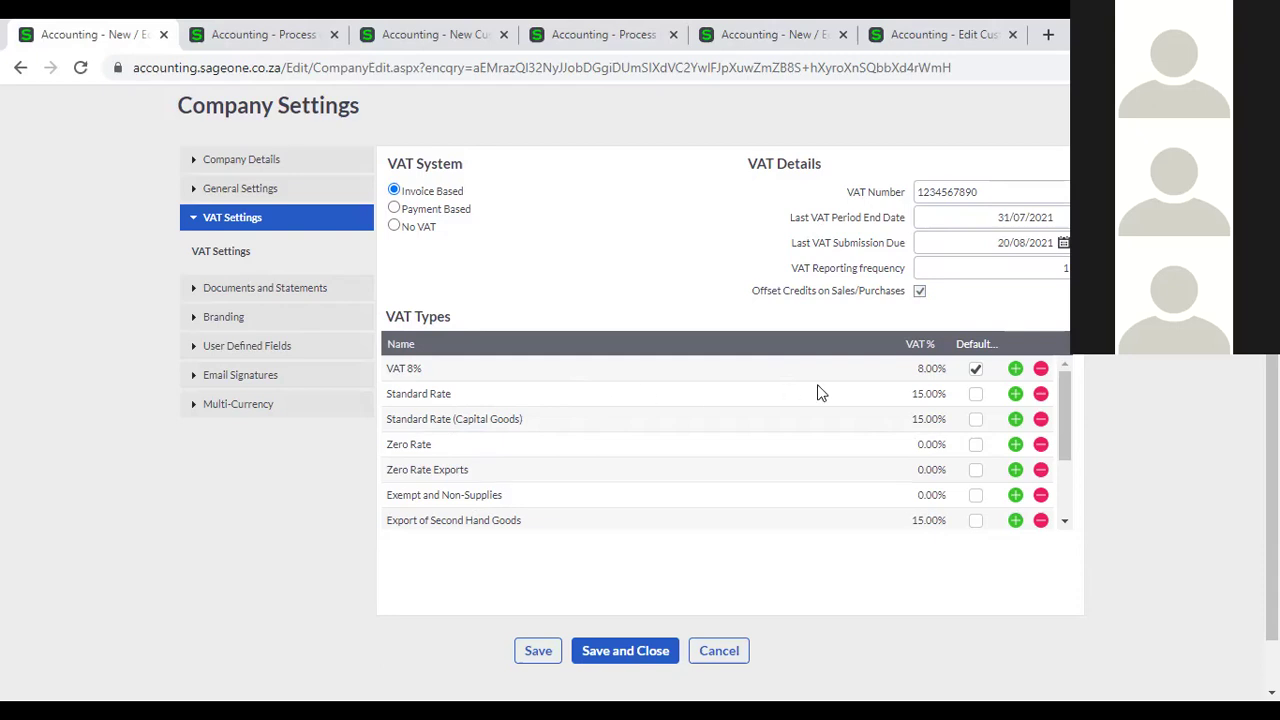
click(935, 371)
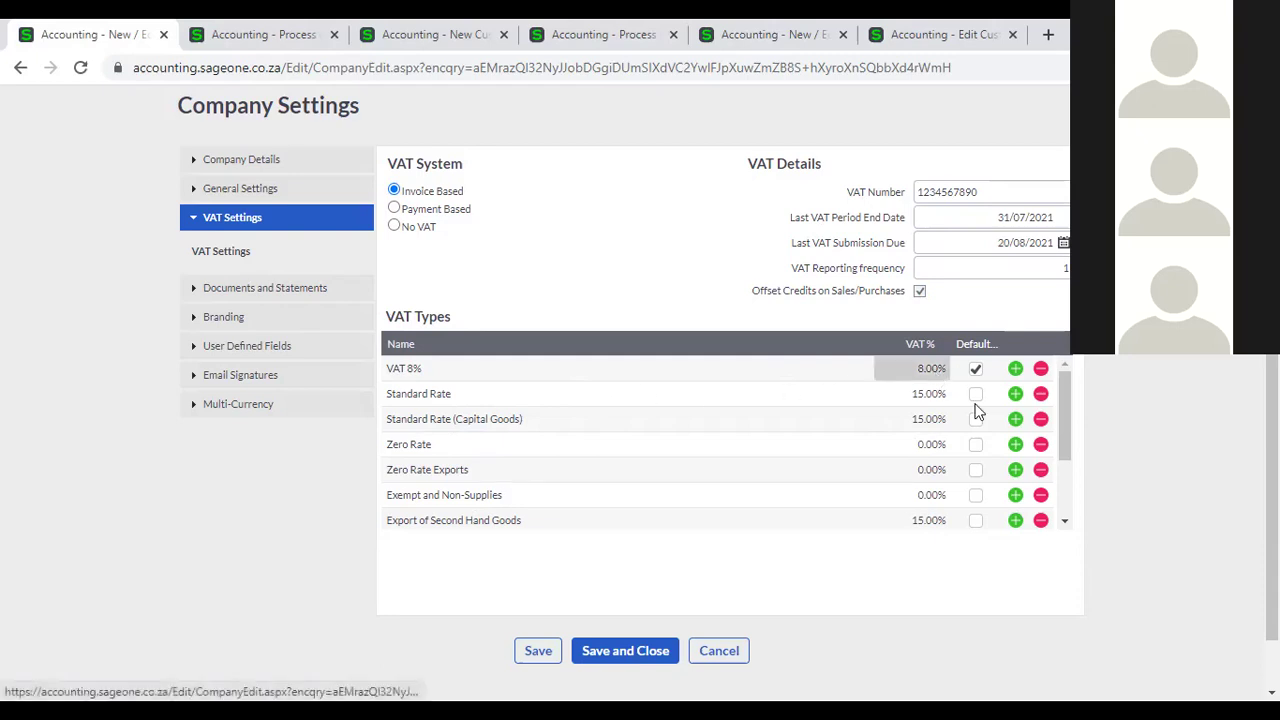
scroll(1038, 438, down, 2)
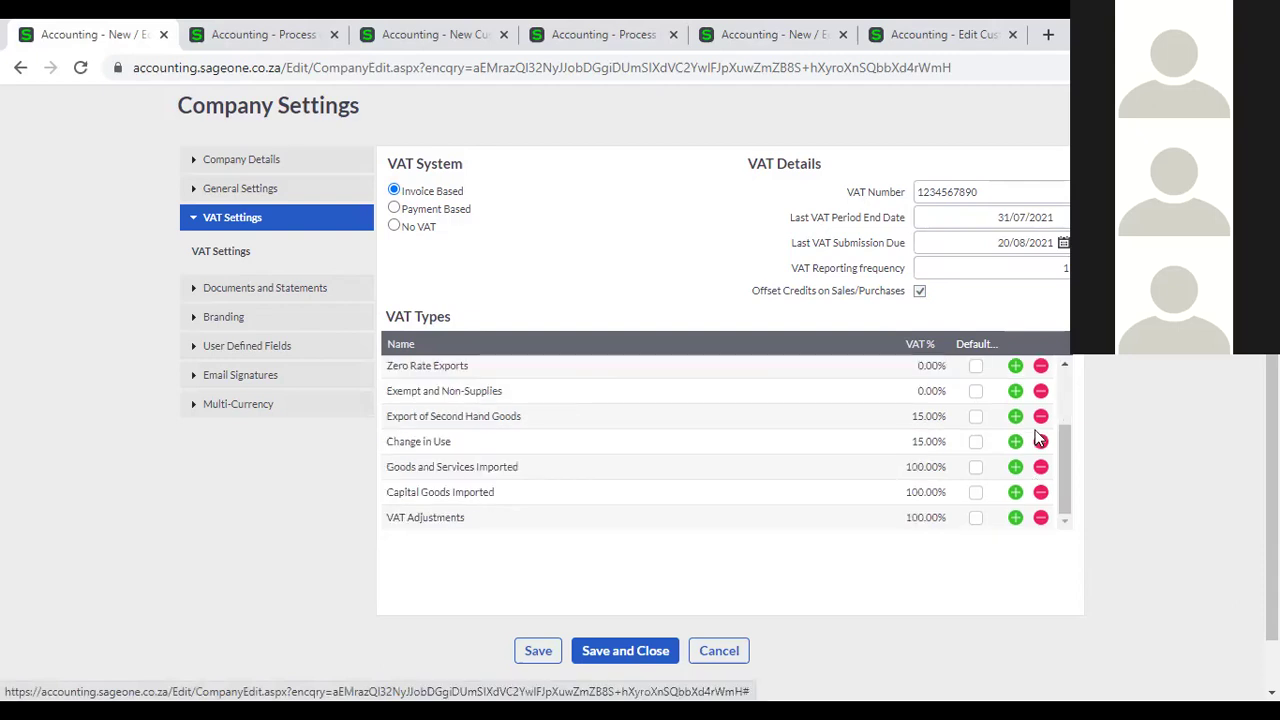
click(1015, 520)
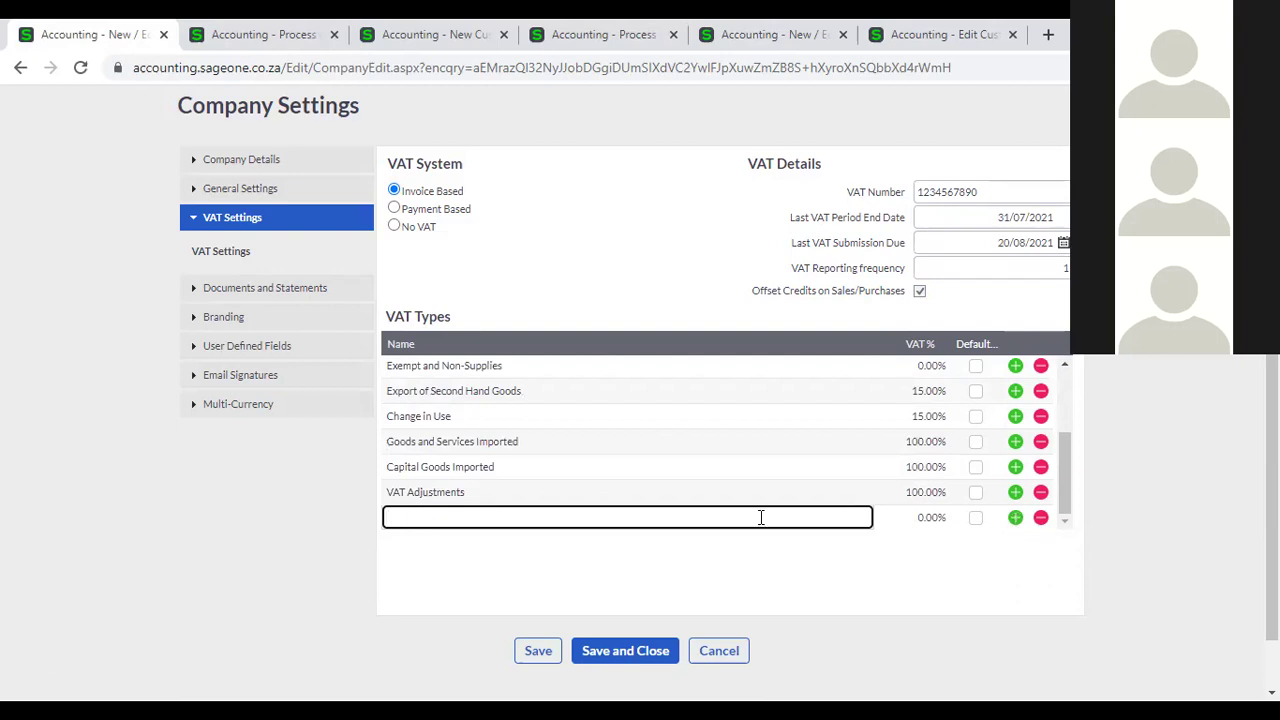
text(VAT 8%)
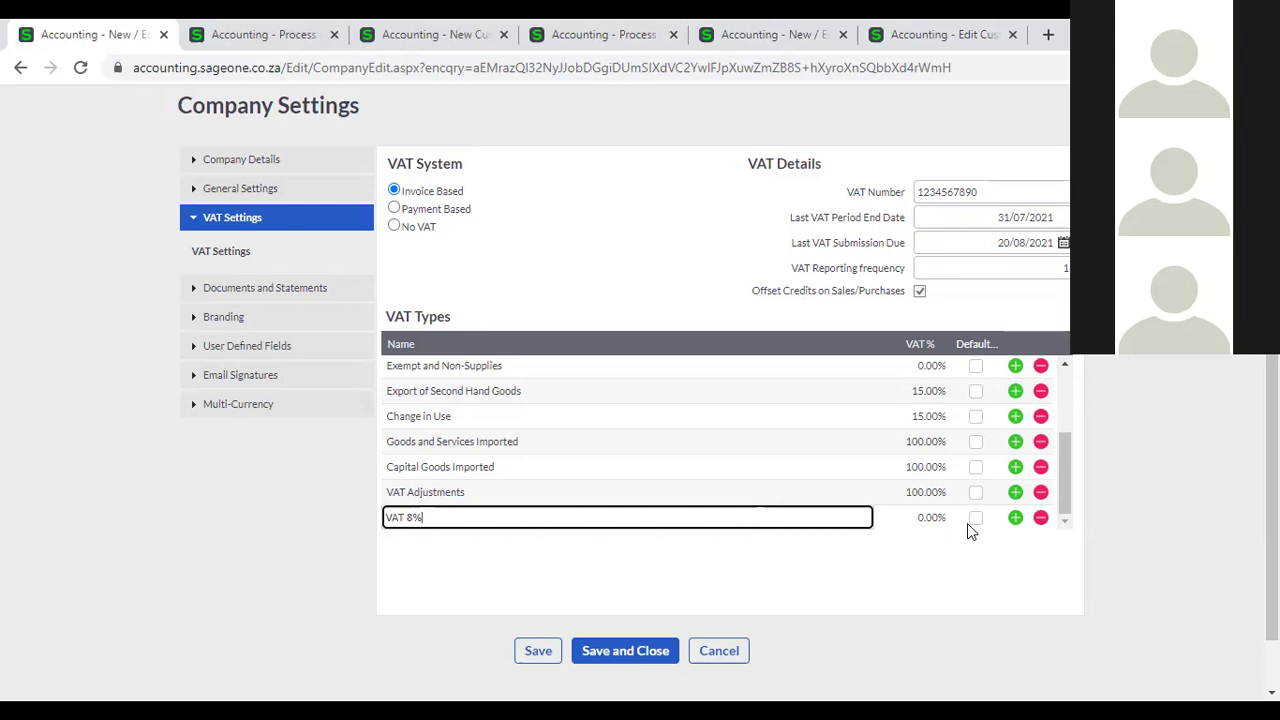
click(1041, 520)
scroll(894, 429, up, 3)
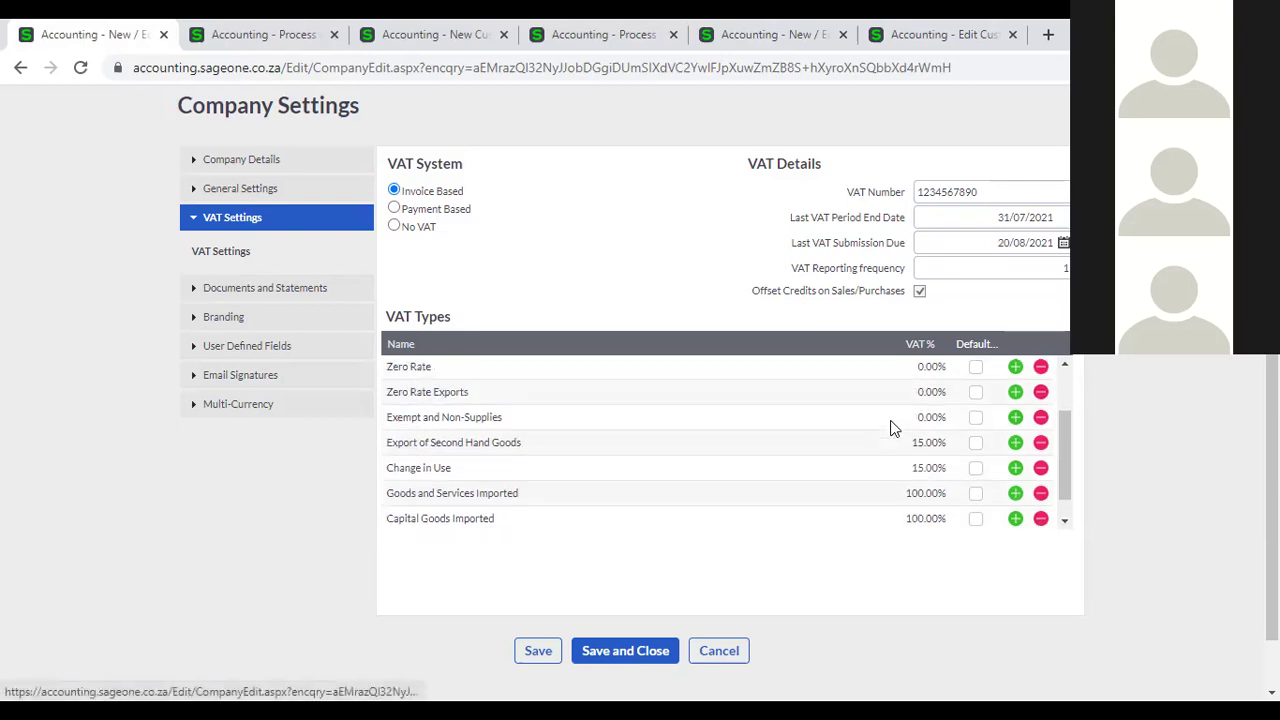
scroll(791, 446, up, 1)
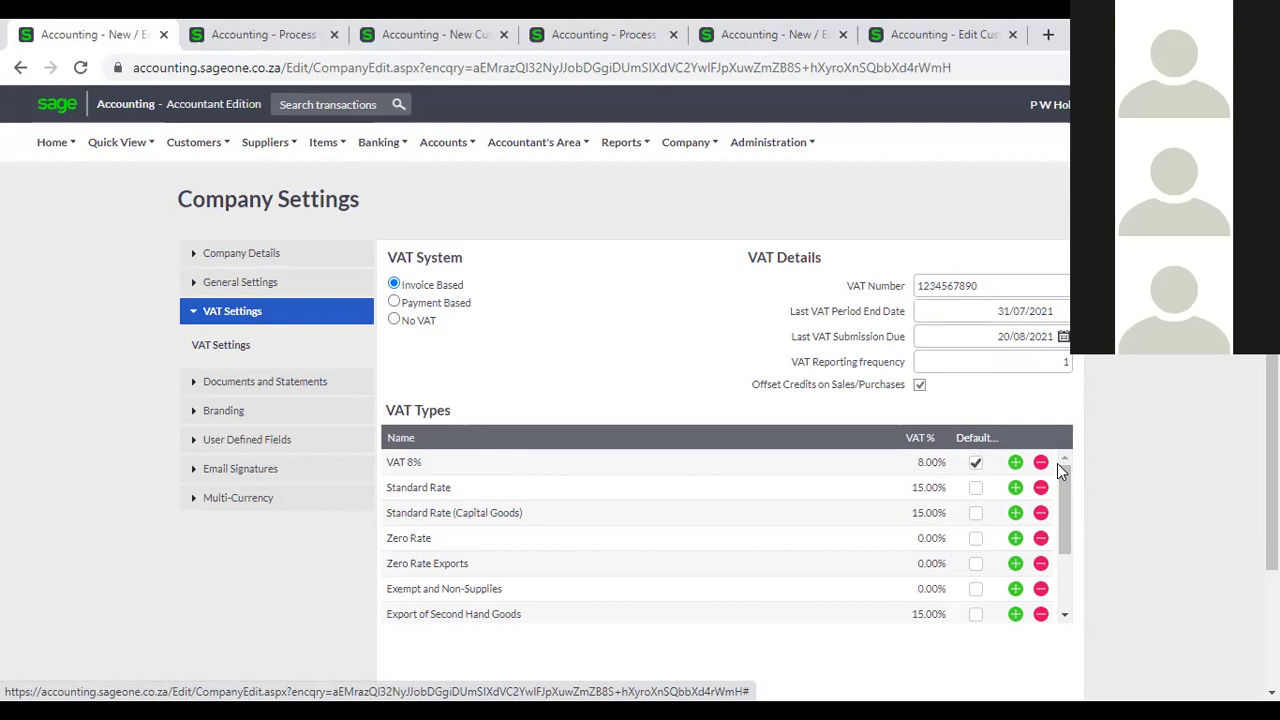
Delete the imported, Change in Use, adjustment, second-hand export and Zero Rate VAT types; skip the one in use.
scroll(776, 532, down, 2)
scroll(776, 527, down, 1)
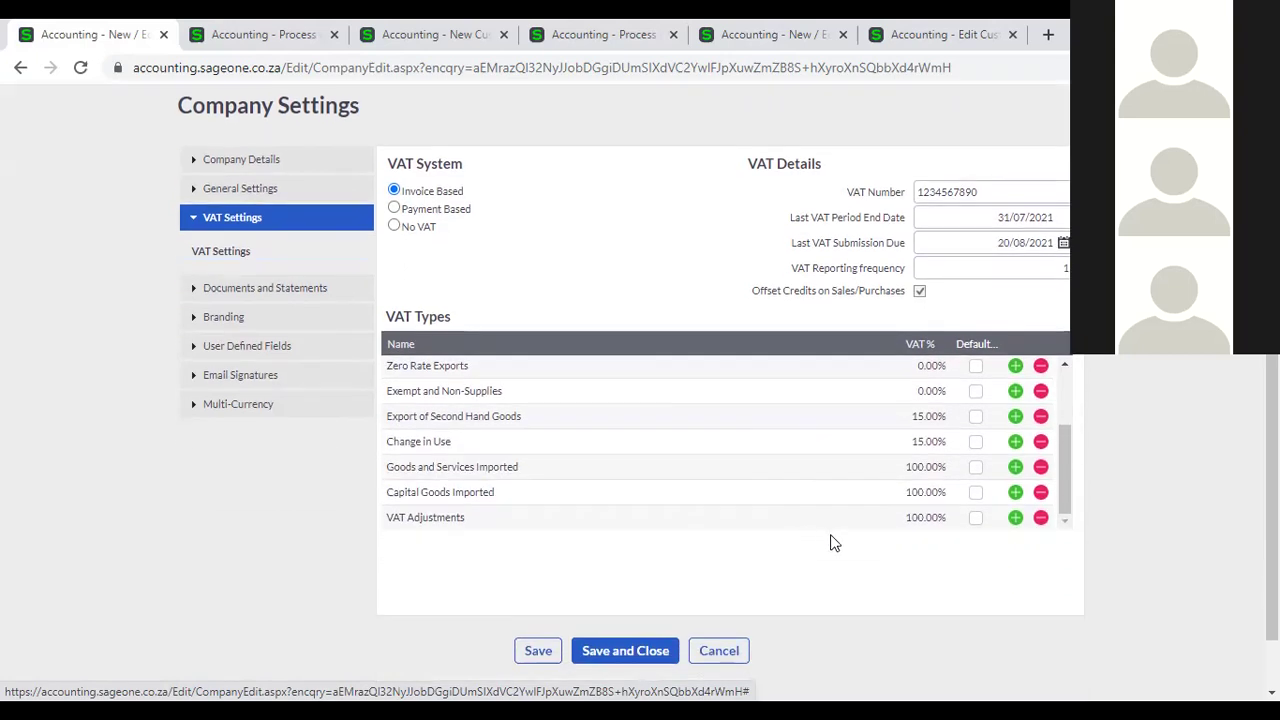
click(1041, 467)
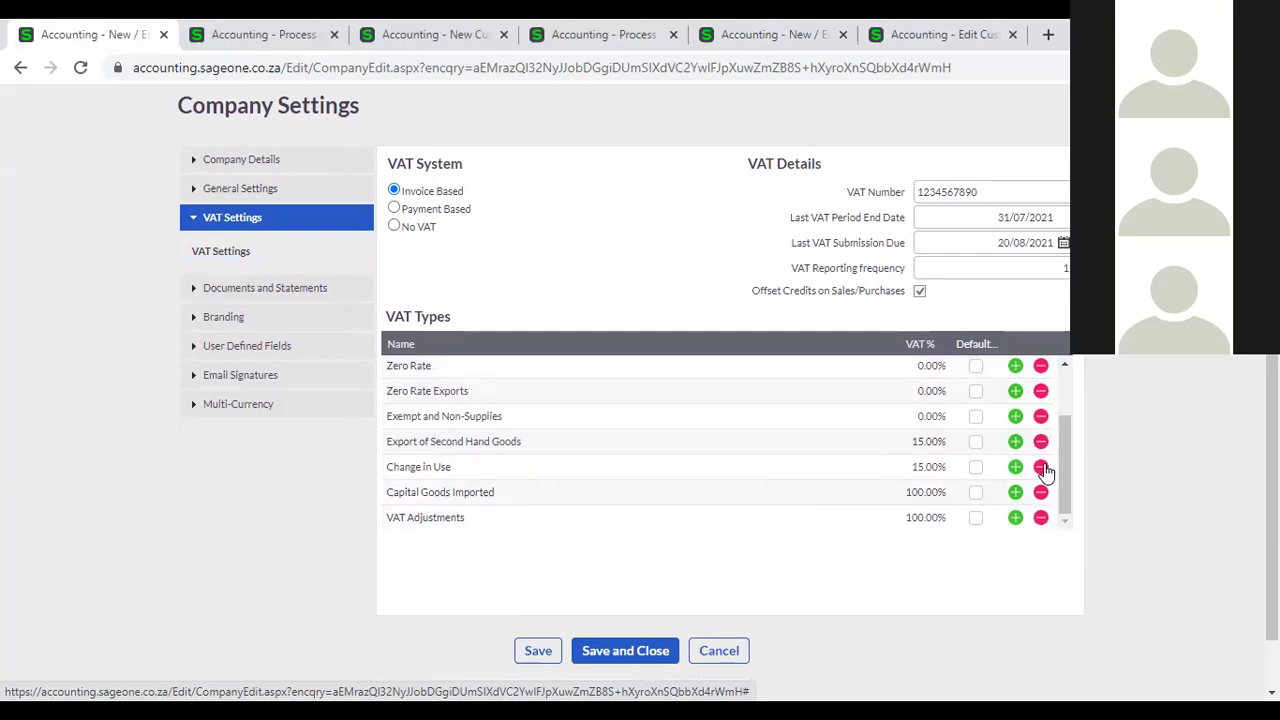
click(1041, 467)
click(1041, 518)
click(1041, 518)
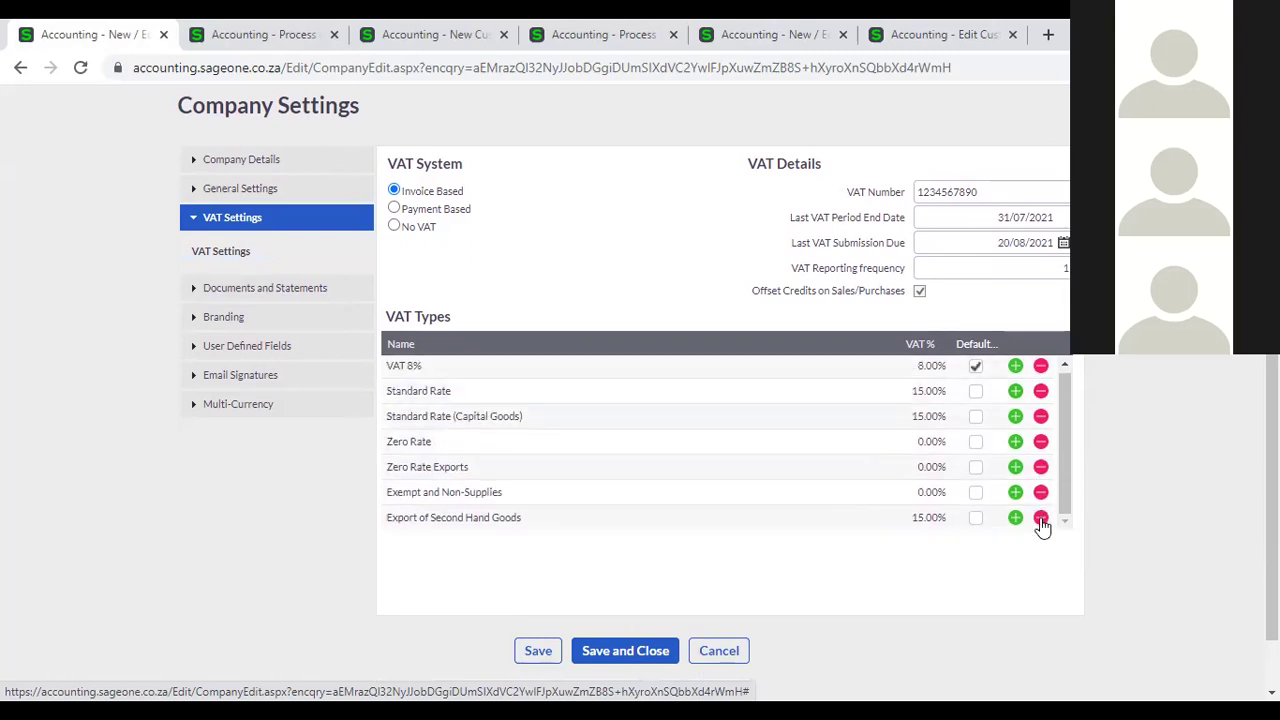
click(1041, 518)
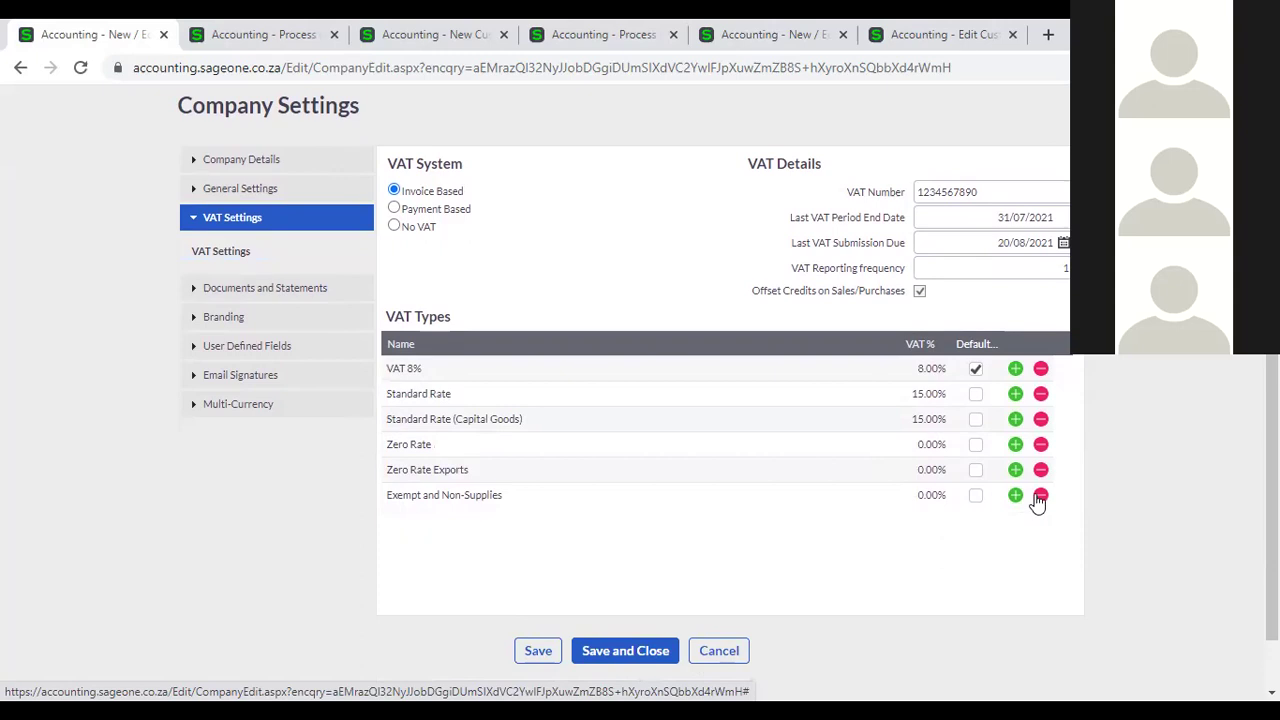
click(1038, 496)
click(640, 424)
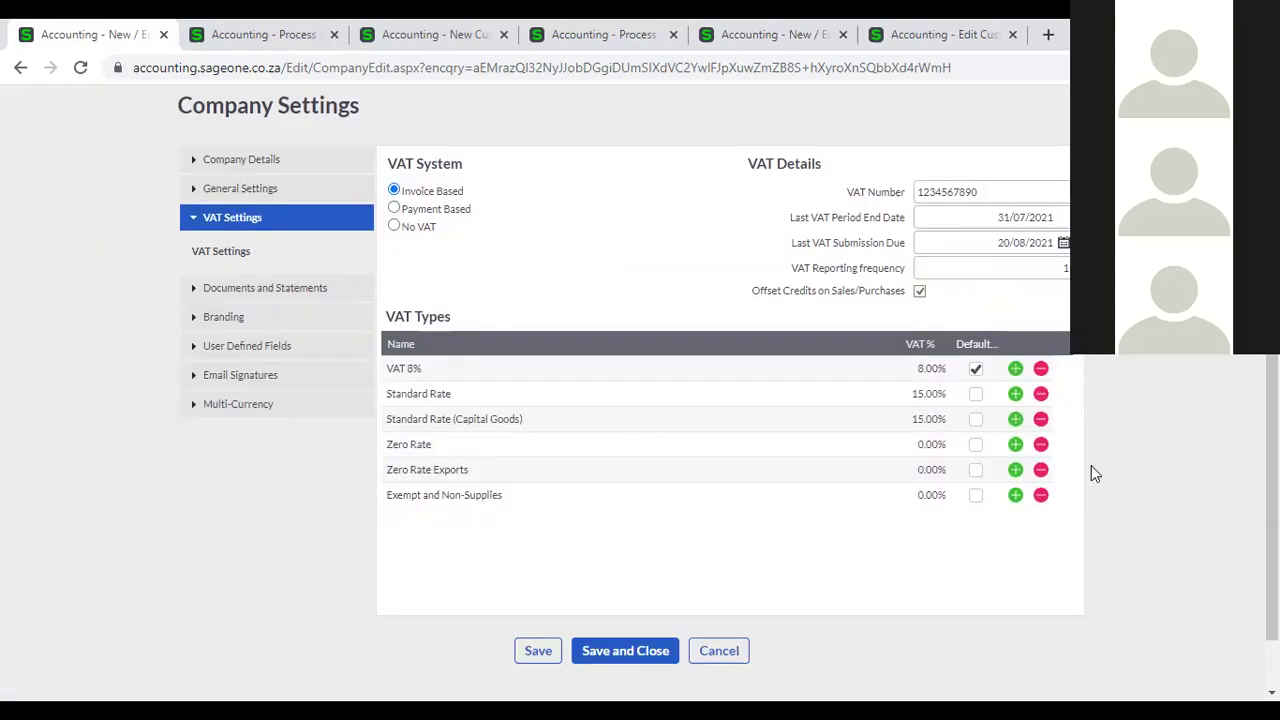
click(1041, 444)
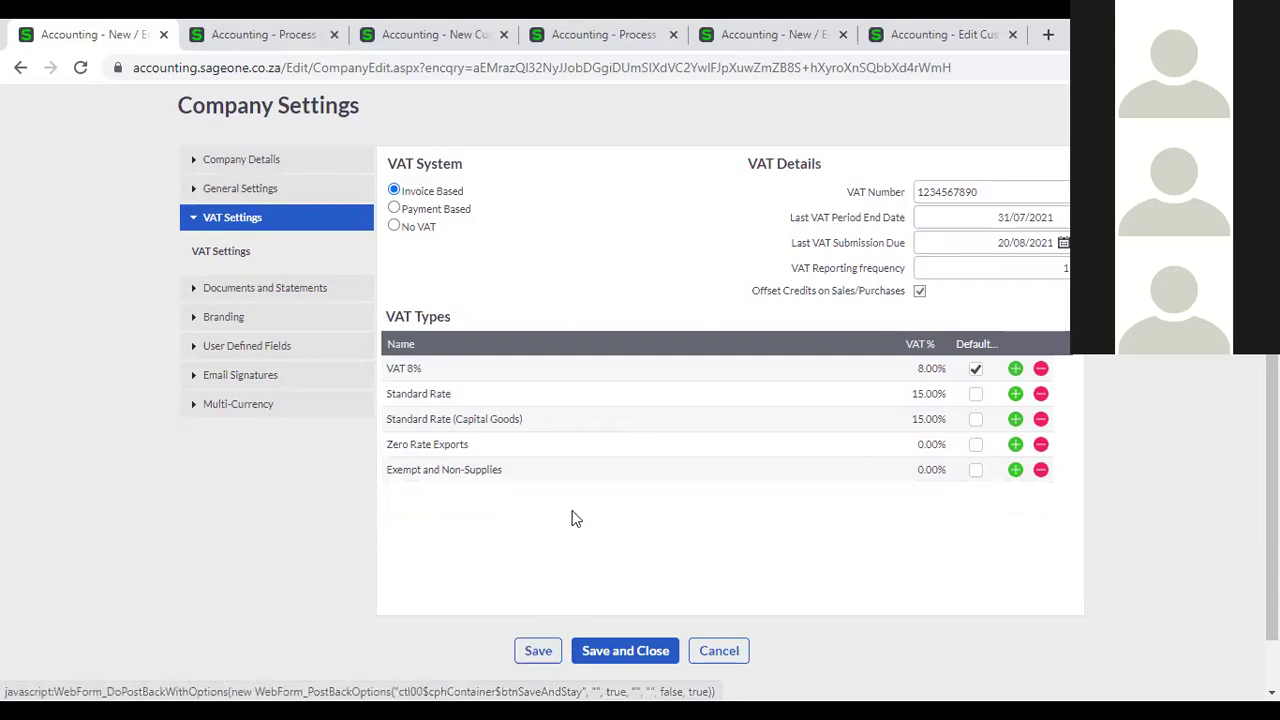
Add two blank 0.00% VAT type rows below Exempt and Non-Supplies.
click(1016, 472)
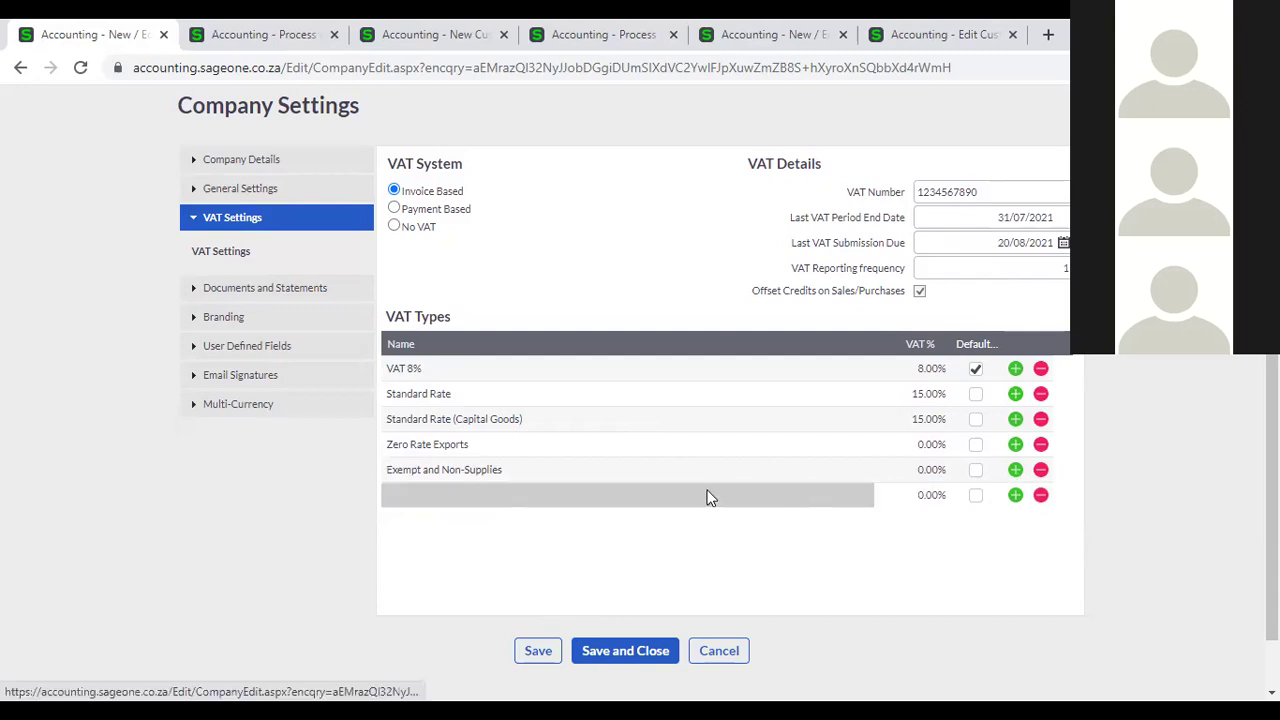
click(657, 495)
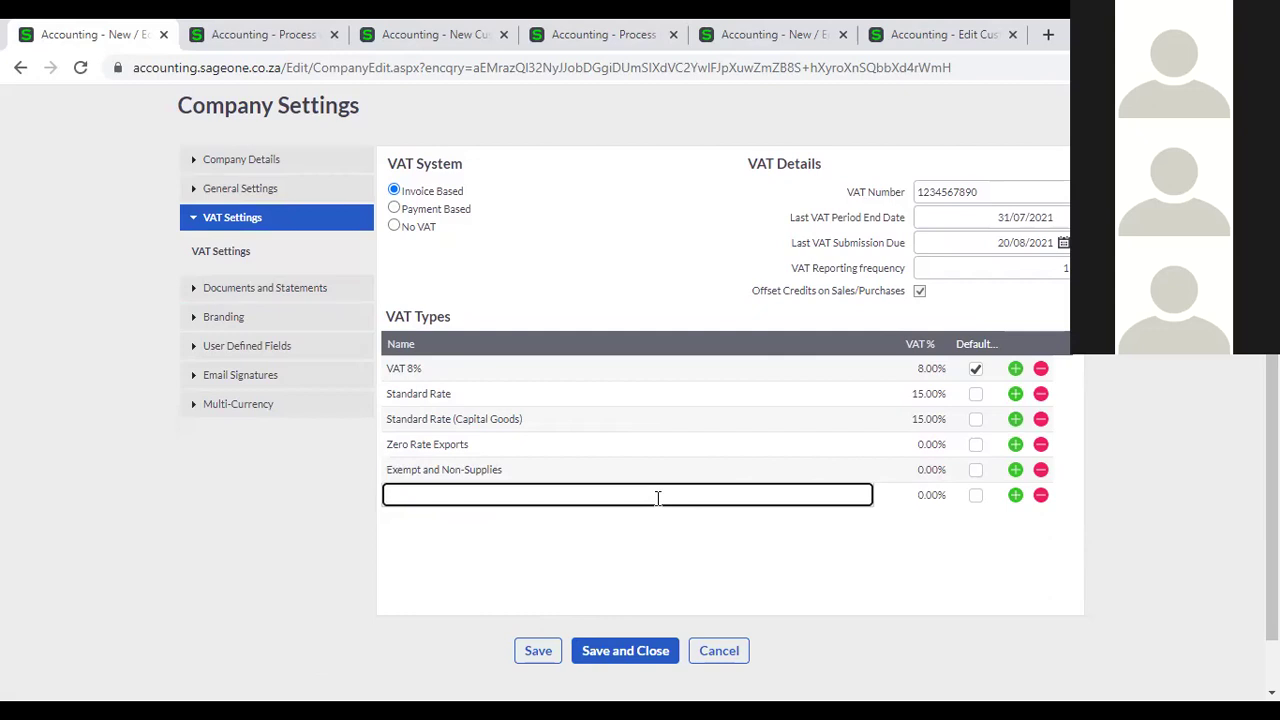
click(920, 495)
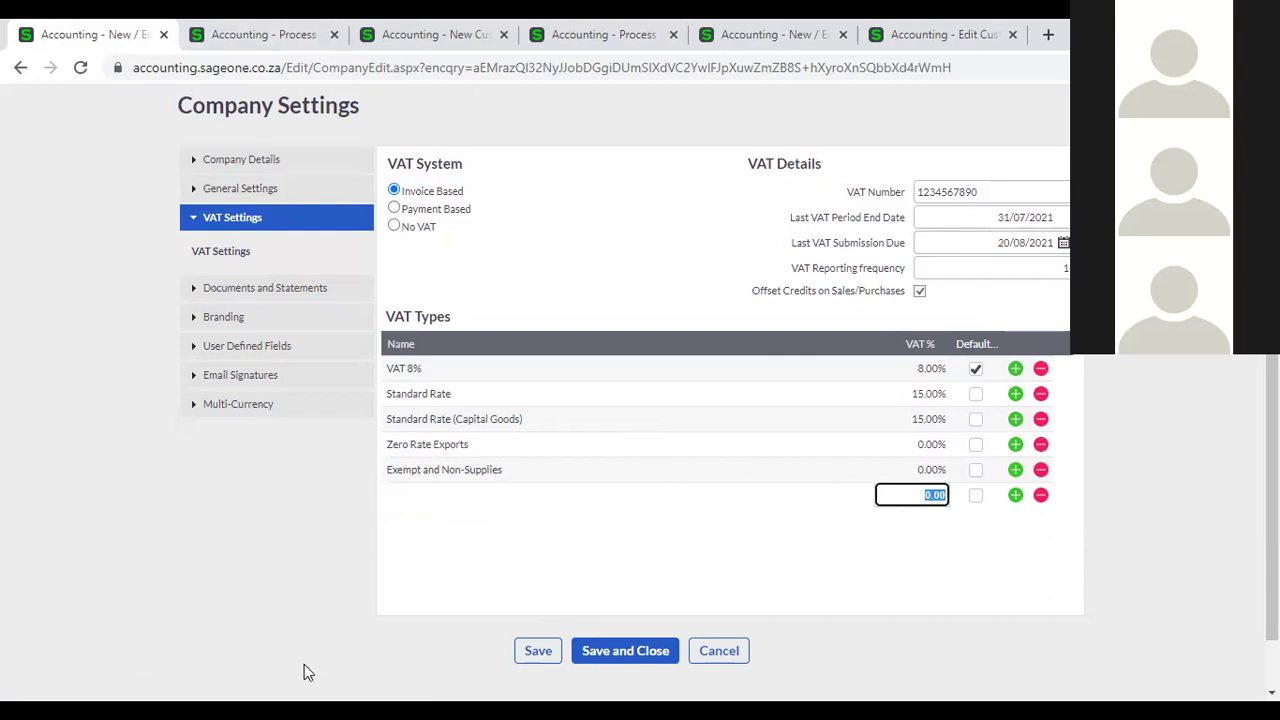
click(167, 609)
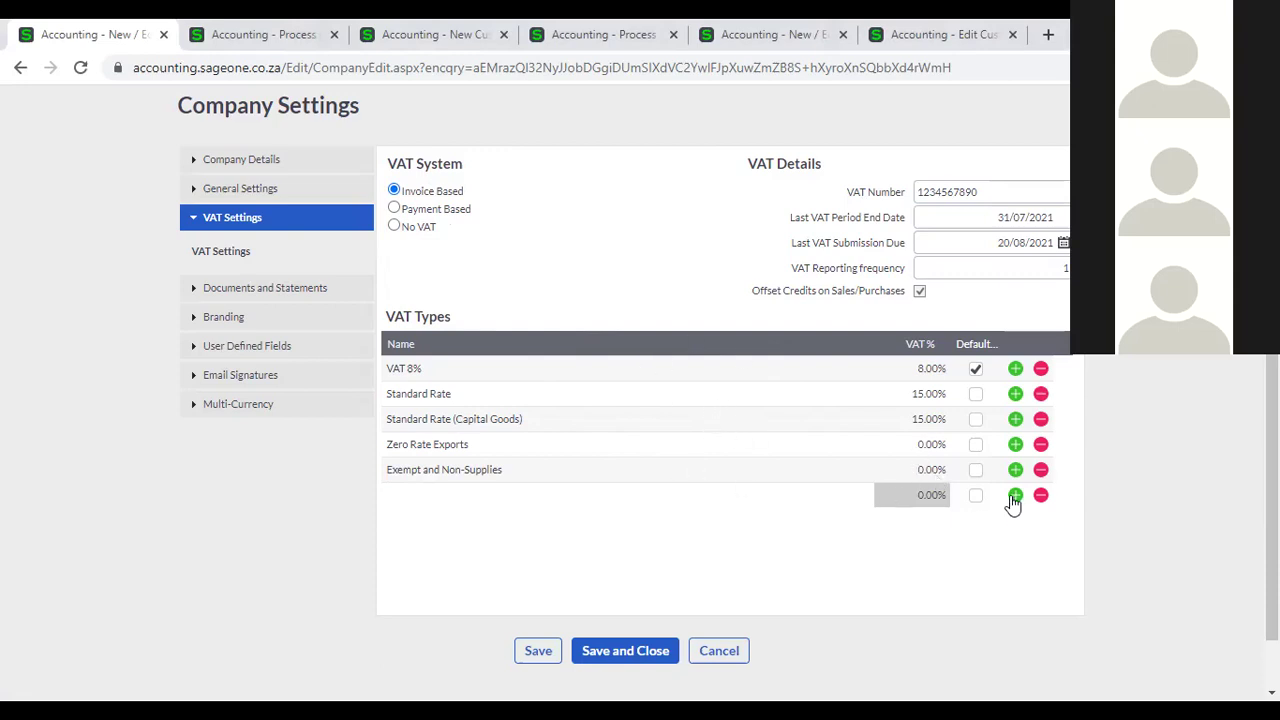
click(735, 497)
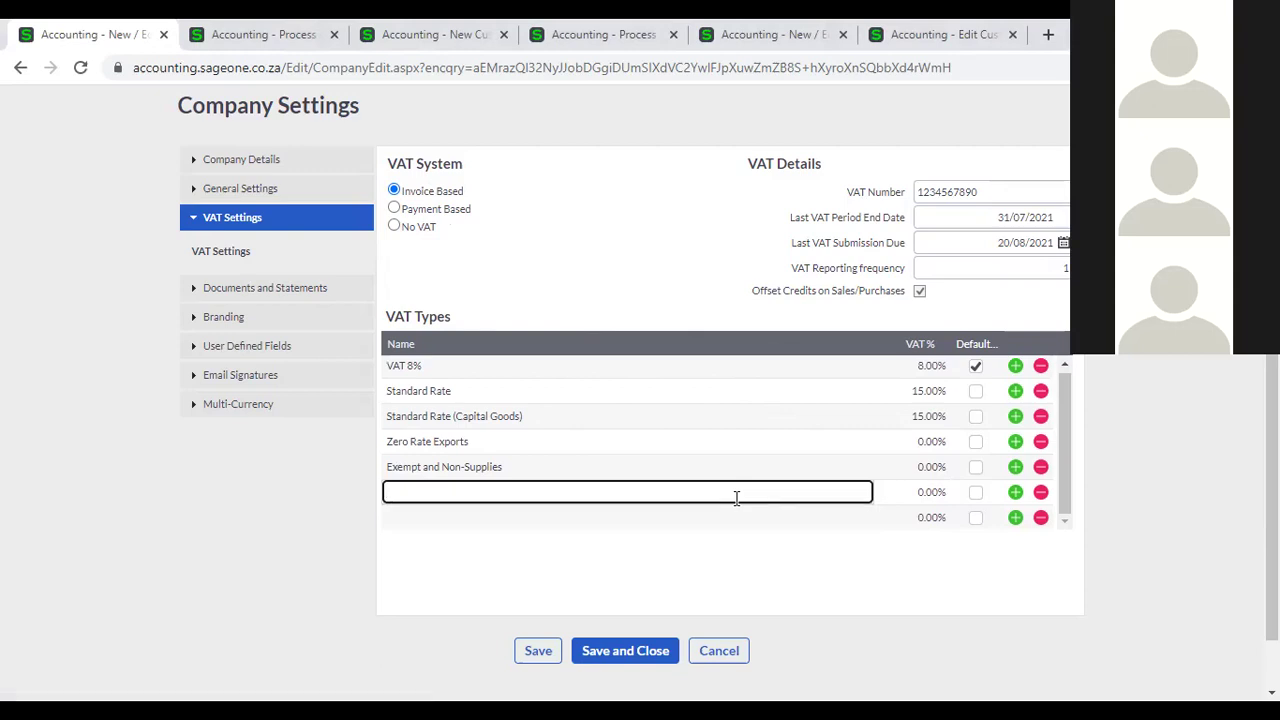
click(922, 497)
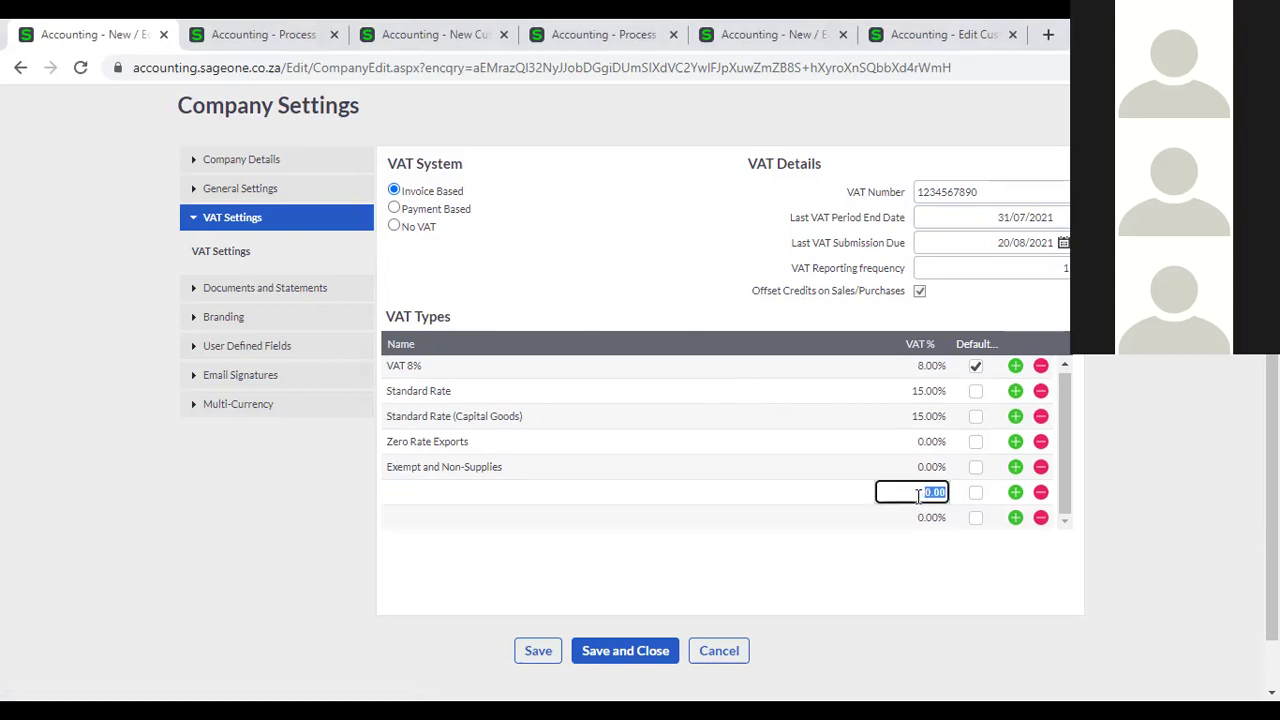
click(670, 368)
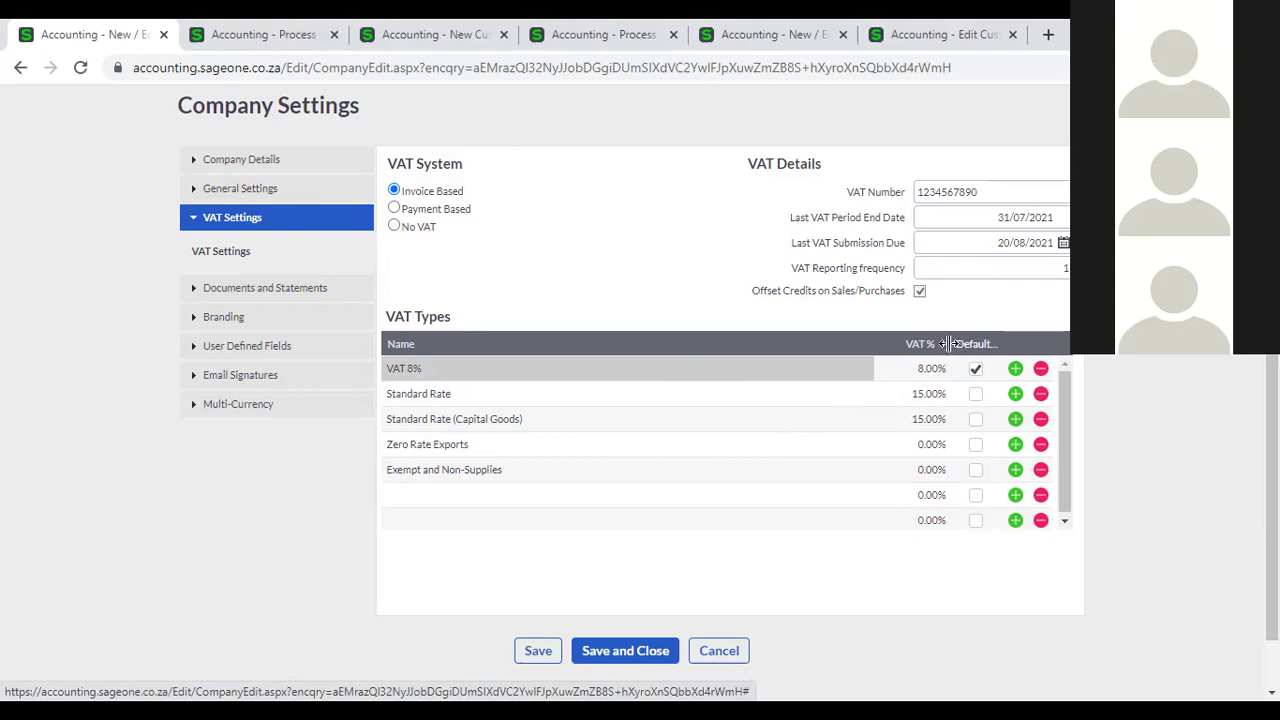
Make VAT 8% the default VAT type and place the VAT % column before Default.
mouse_move(880, 343)
mouse_down()
mouse_move(177, 620)
mouse_move(950, 343)
mouse_move(892, 341)
mouse_up()
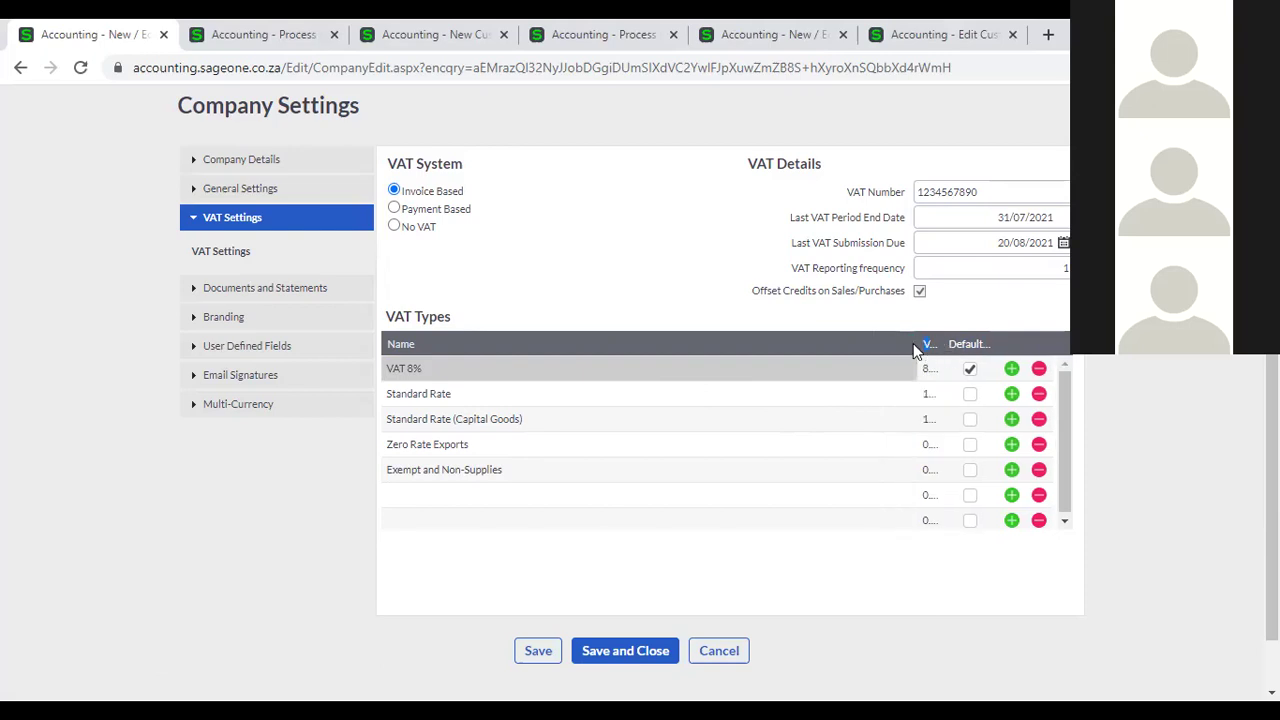
drag(963, 348, 830, 345)
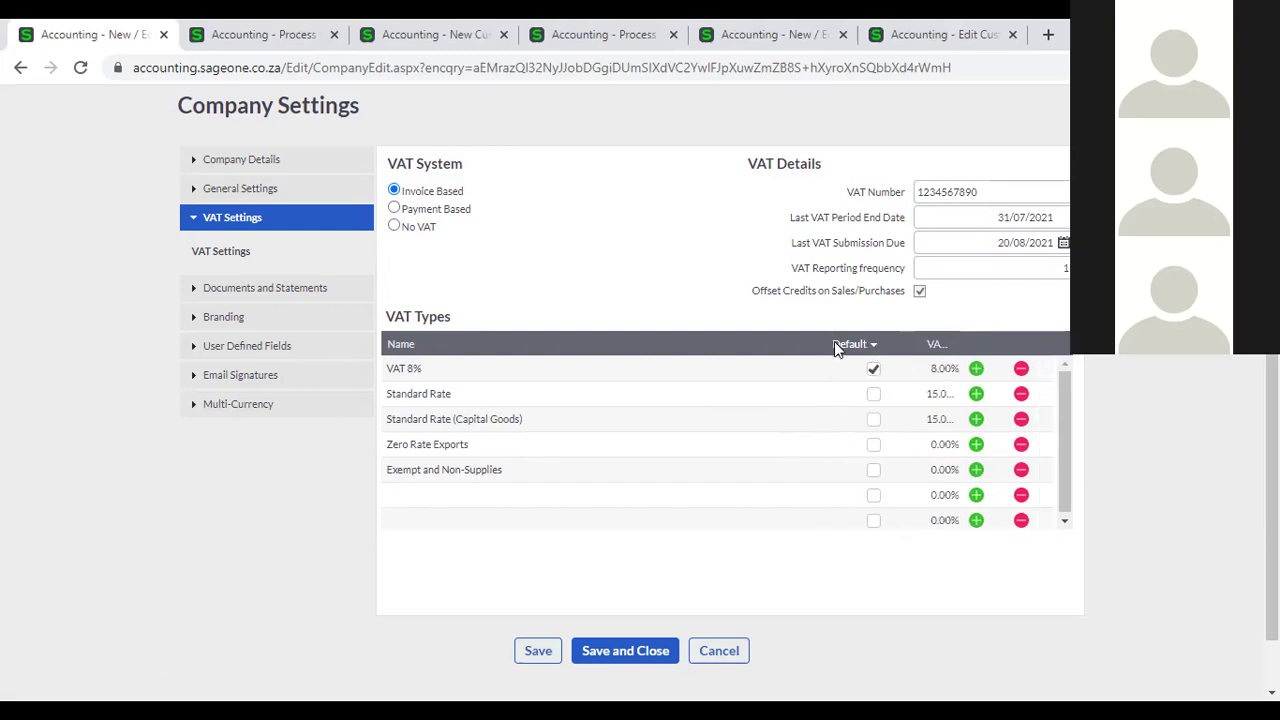
click(873, 368)
drag(933, 344, 823, 352)
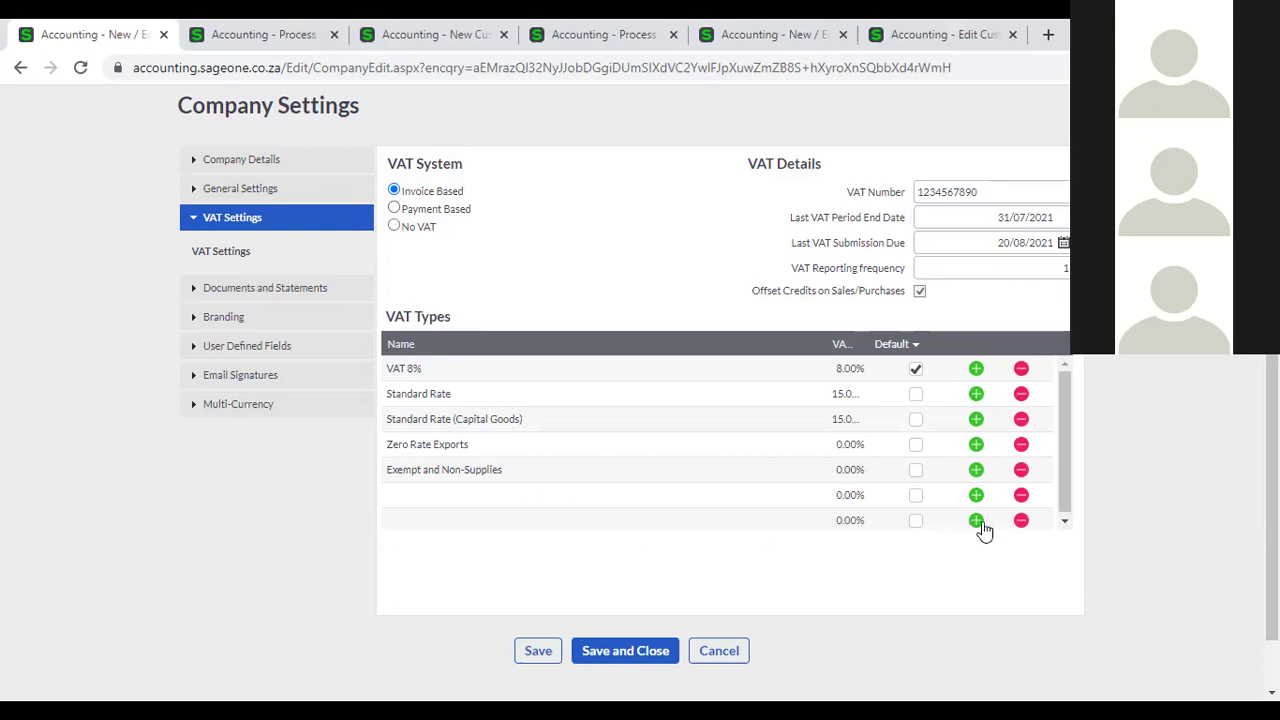
Name the empty VAT type row 'SVAT 8%', leaving its rate at 0.00%.
click(508, 500)
text(S)
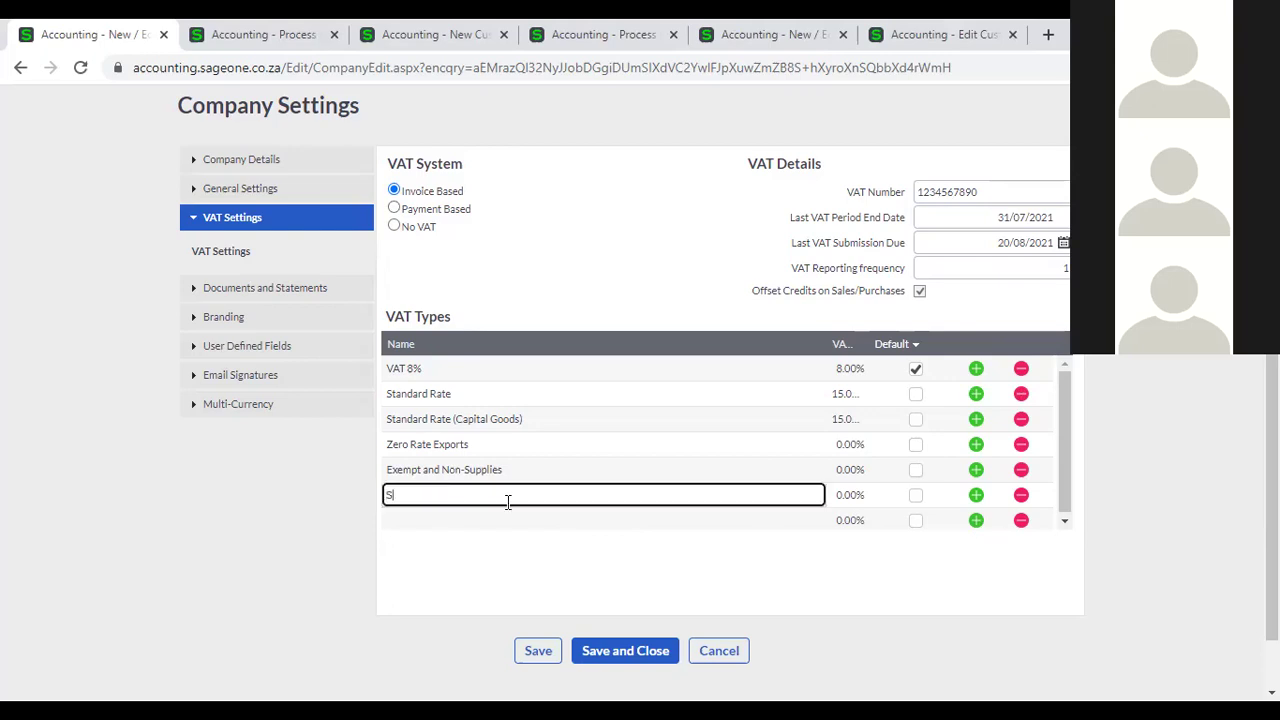
text(VAT 8%)
key(Tab)
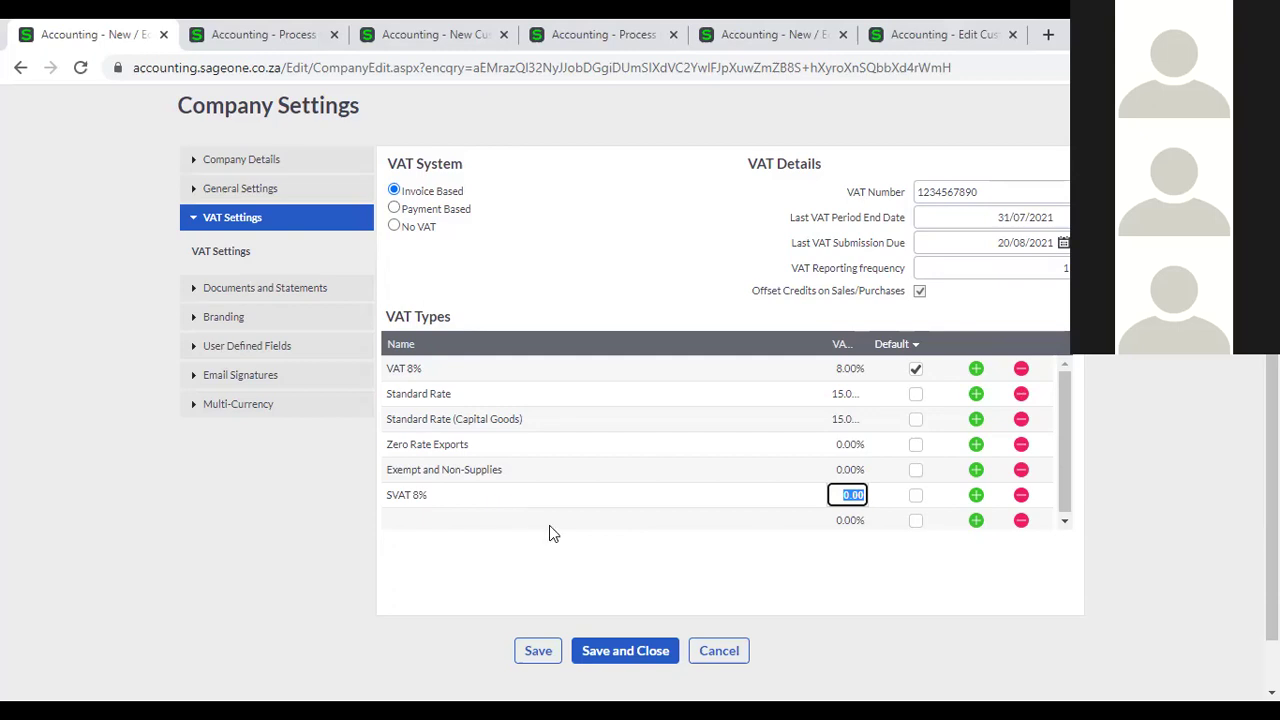
click(786, 596)
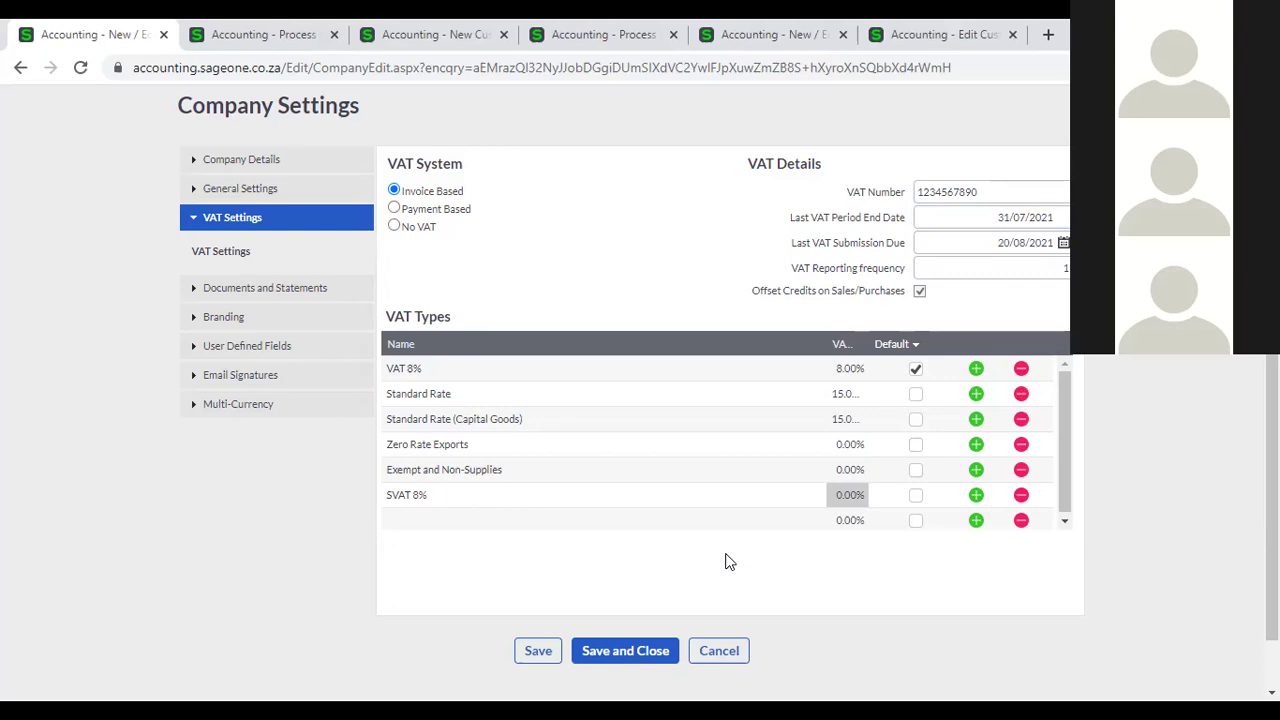
Browse the Documents and Statements layouts and messages, then open the Statement Messages form.
click(250, 288)
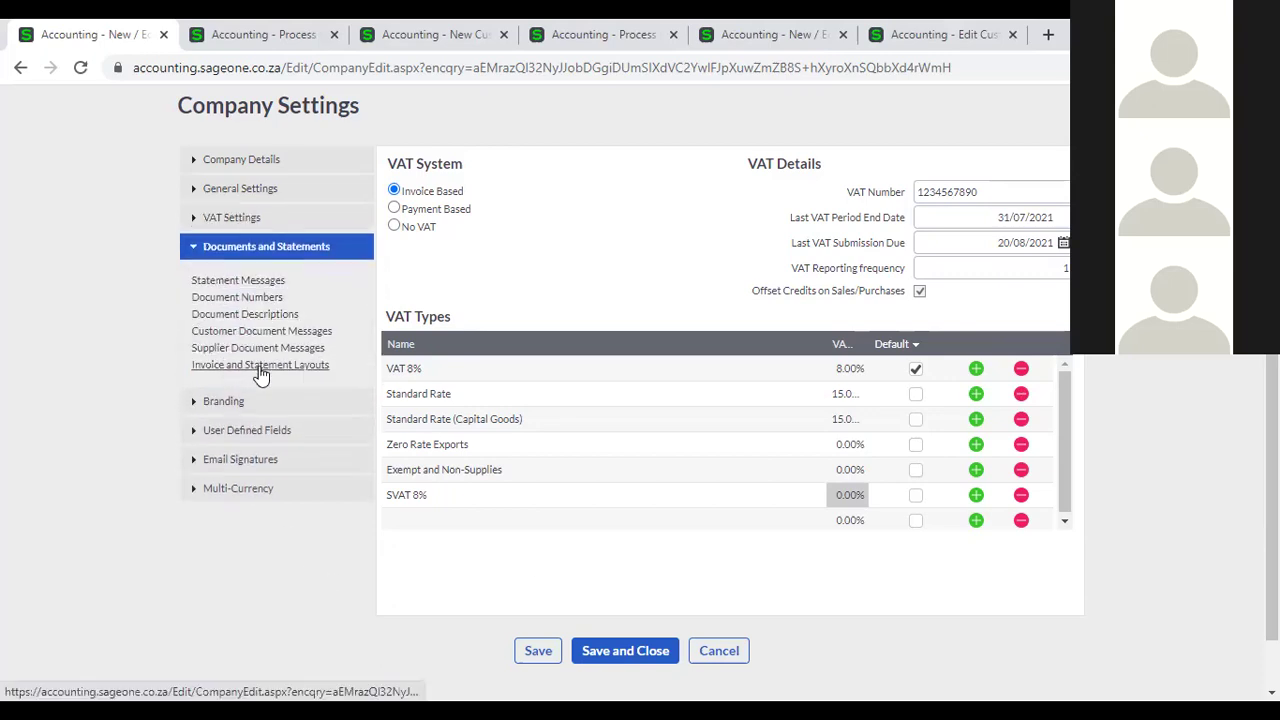
click(260, 366)
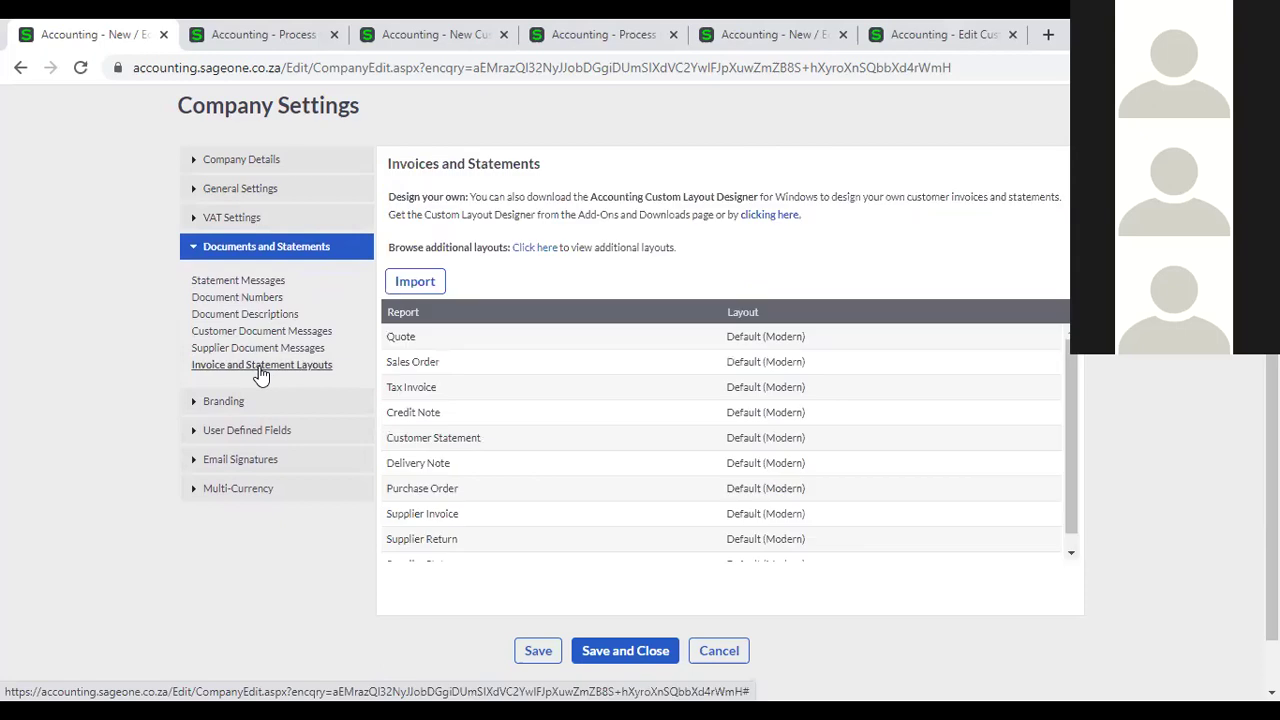
click(256, 286)
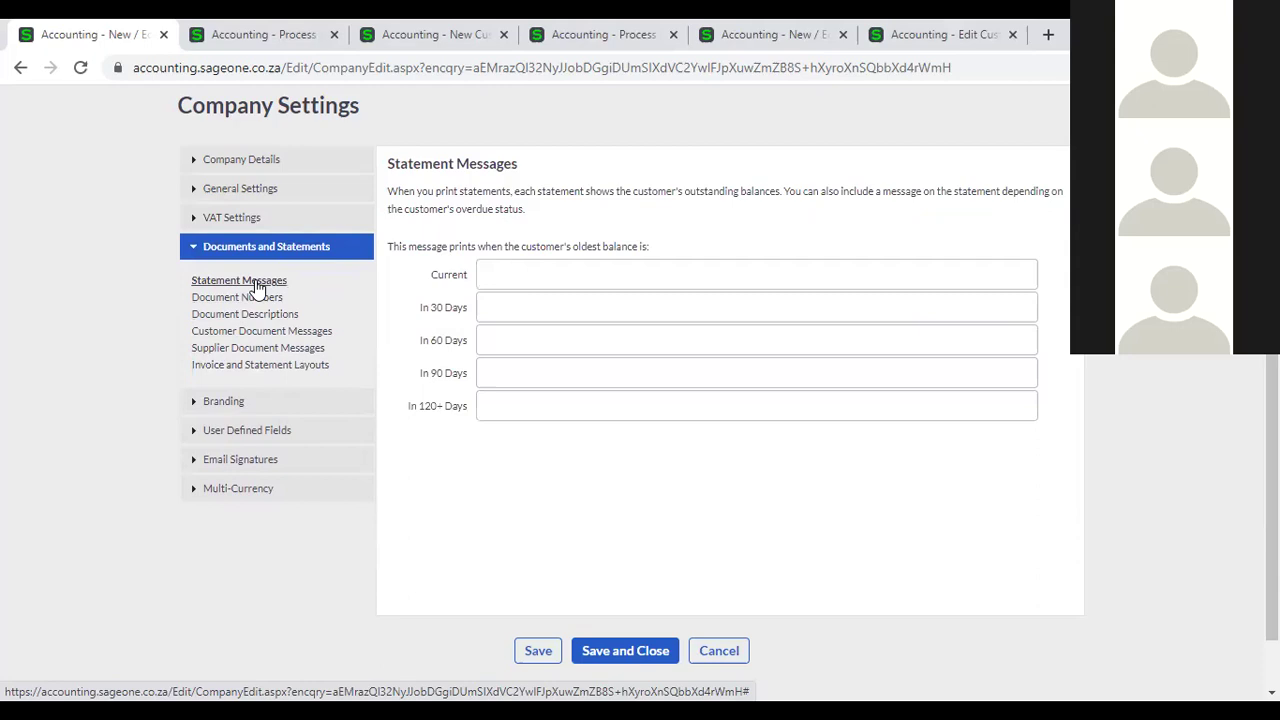
click(241, 220)
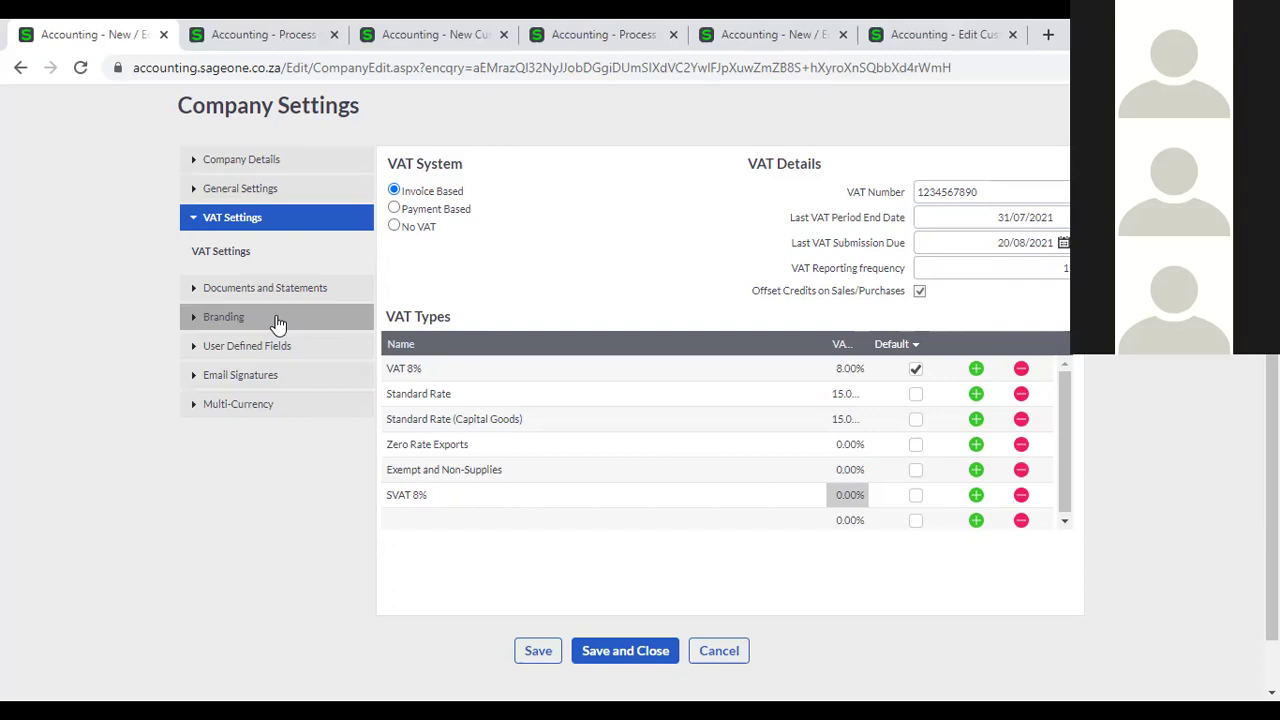
click(270, 290)
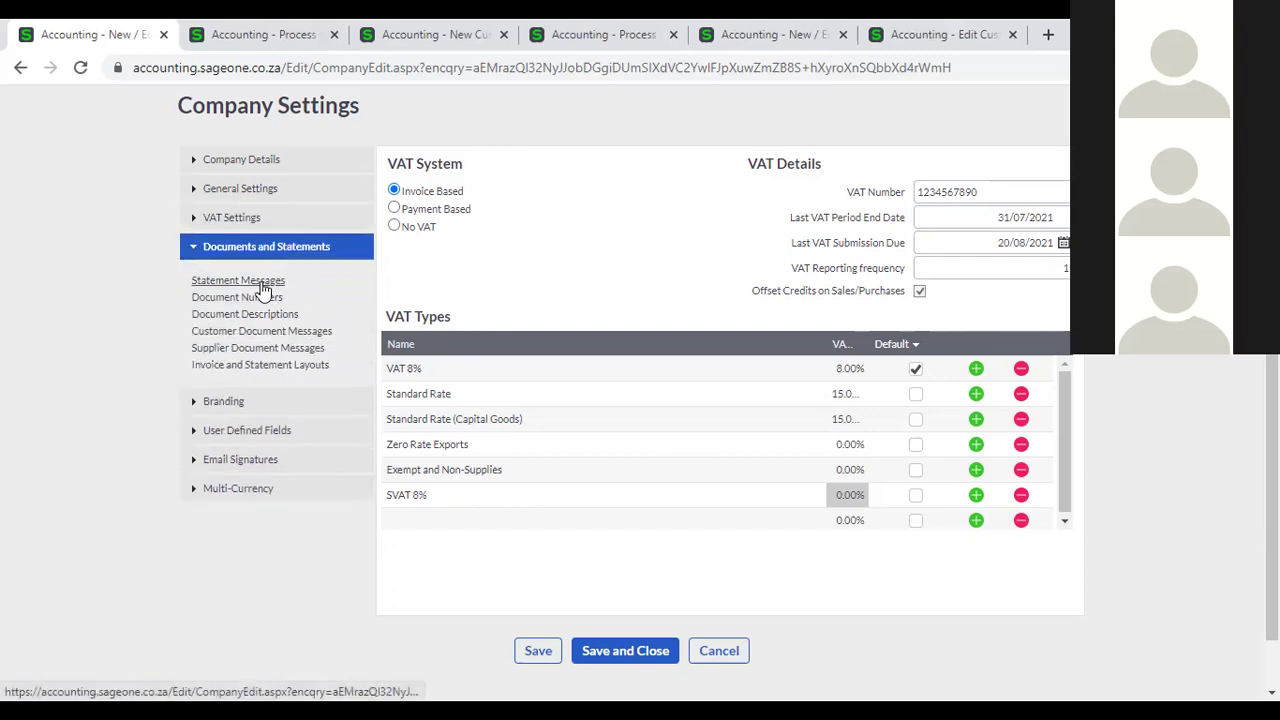
click(262, 283)
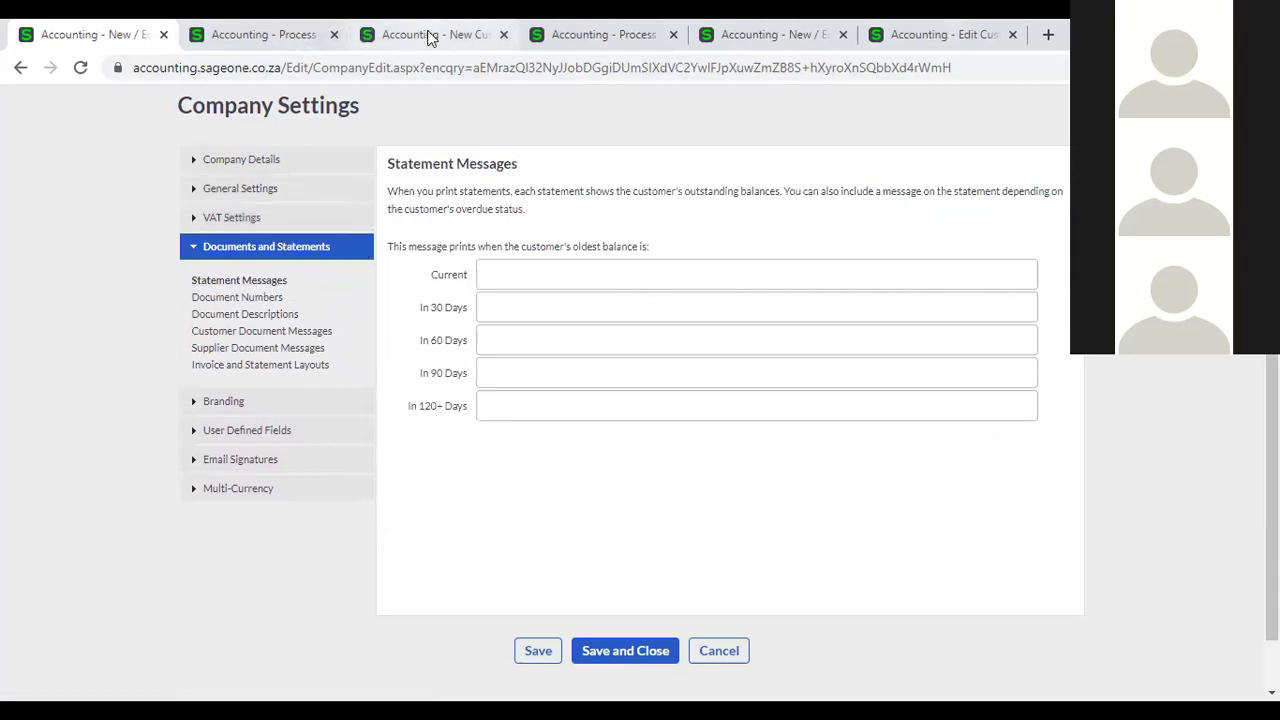
From the quote tab, open the Customer Statement report, abandoning the unsaved quote.
click(617, 36)
click(222, 142)
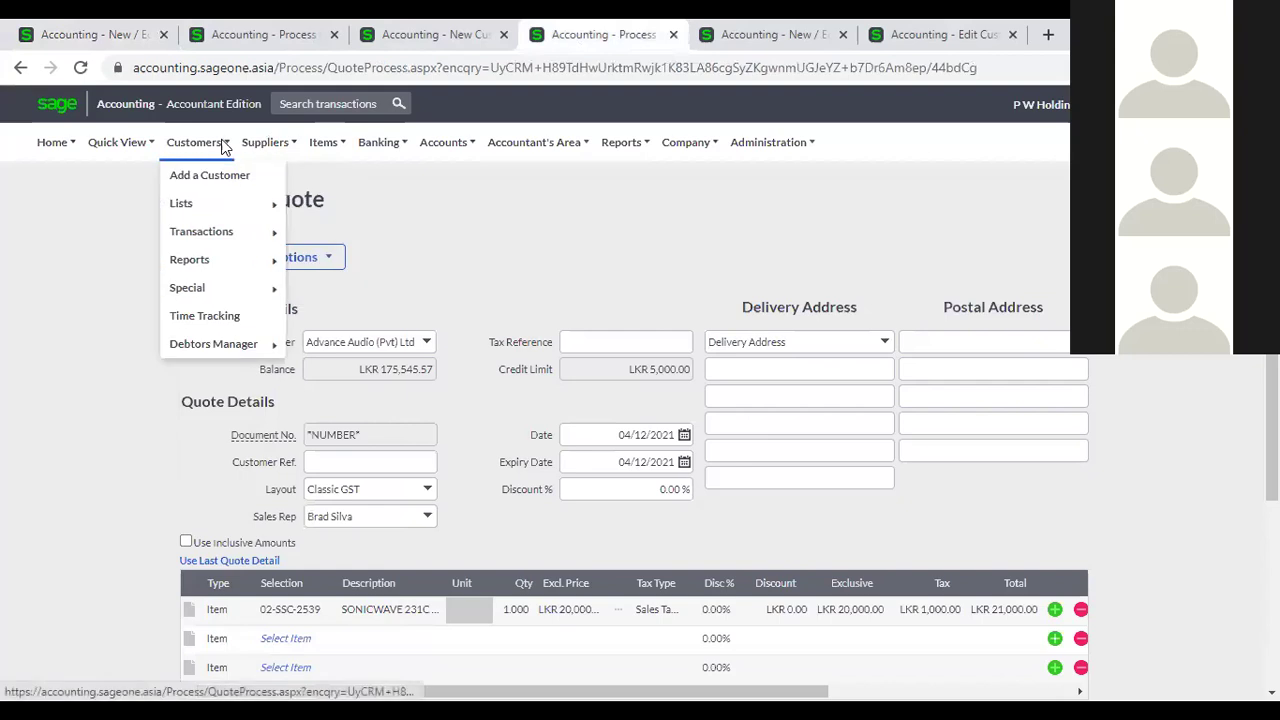
mouse_move(287, 268)
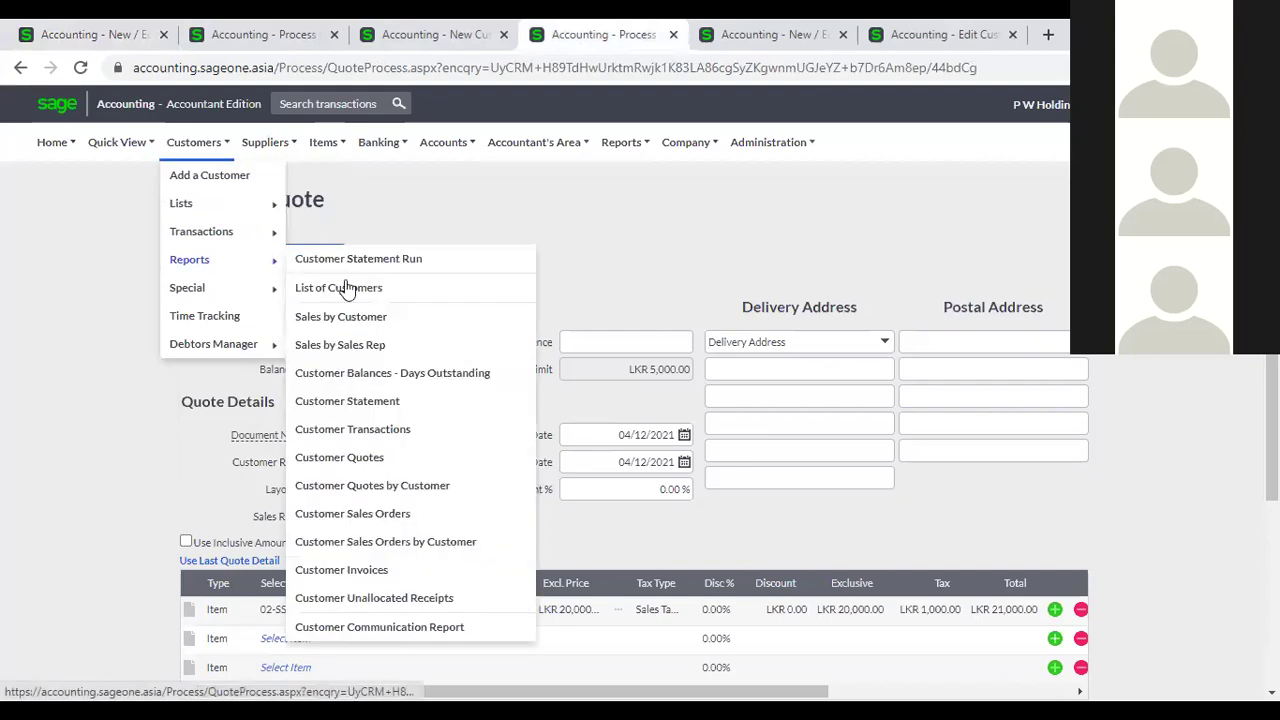
click(358, 403)
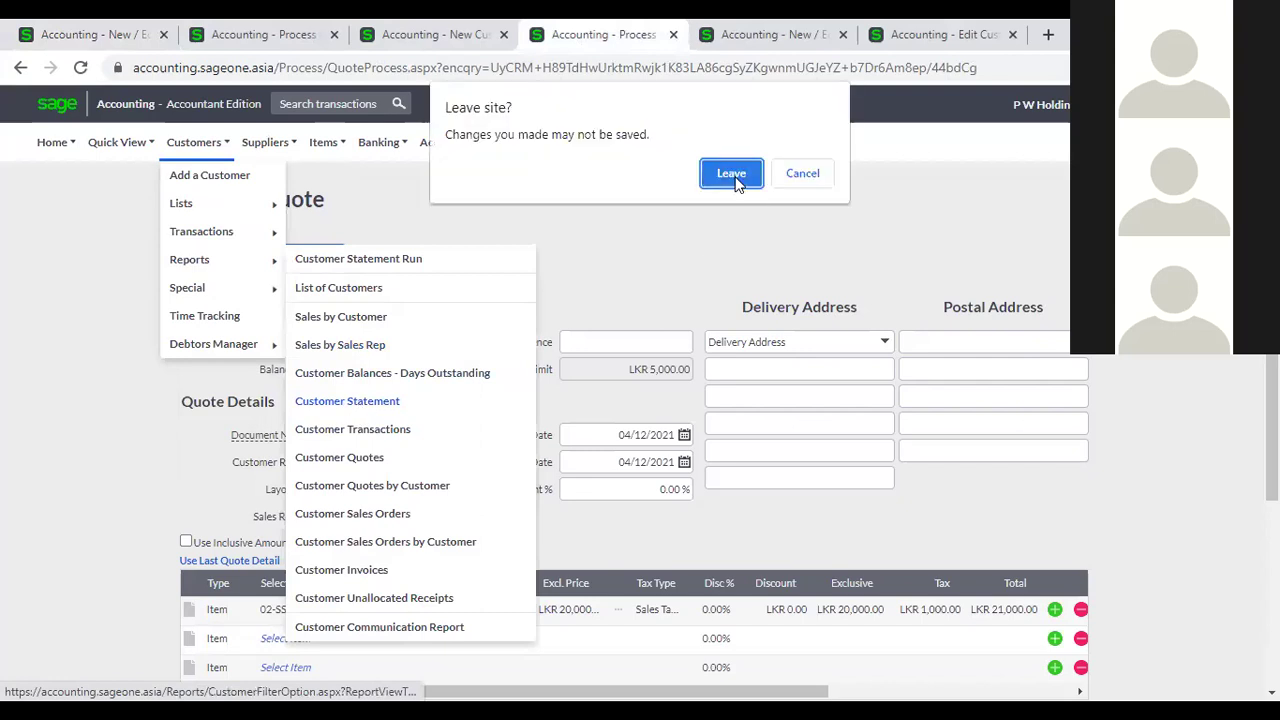
key(Return)
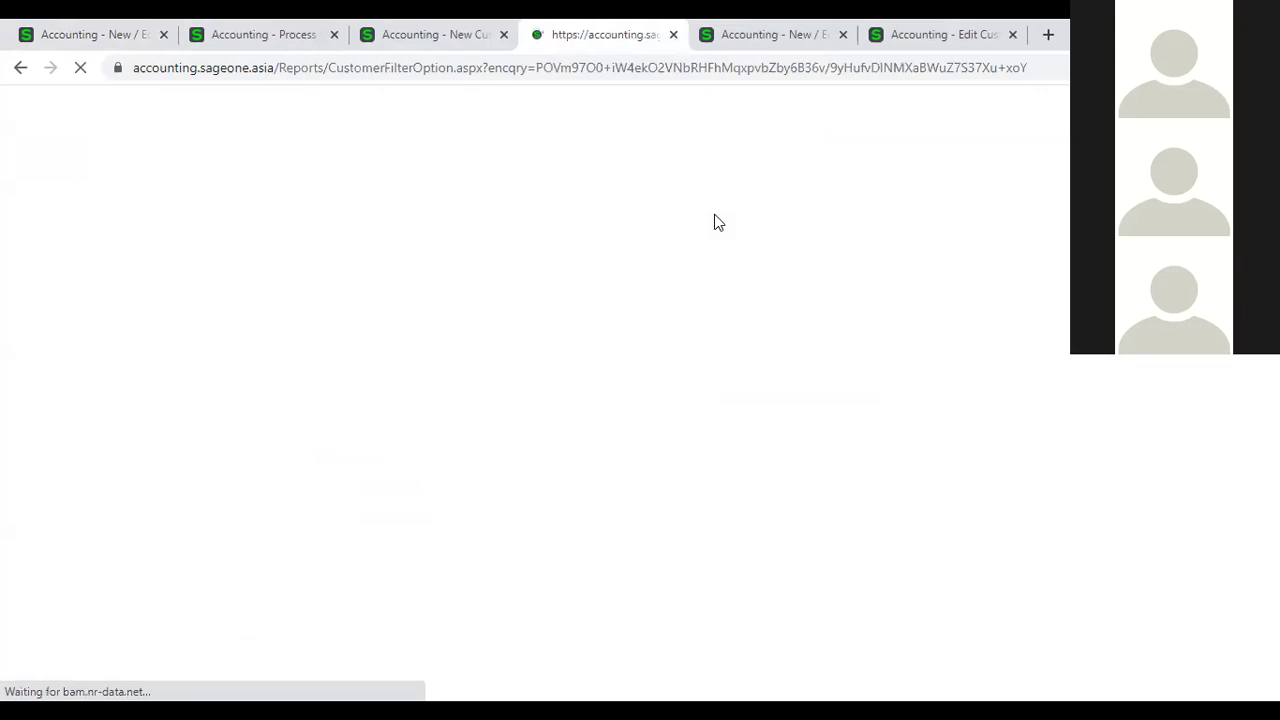
Generate the customer statement and scroll to its ageing totals and 'Please settle immediately' note.
scroll(651, 380, down, 3)
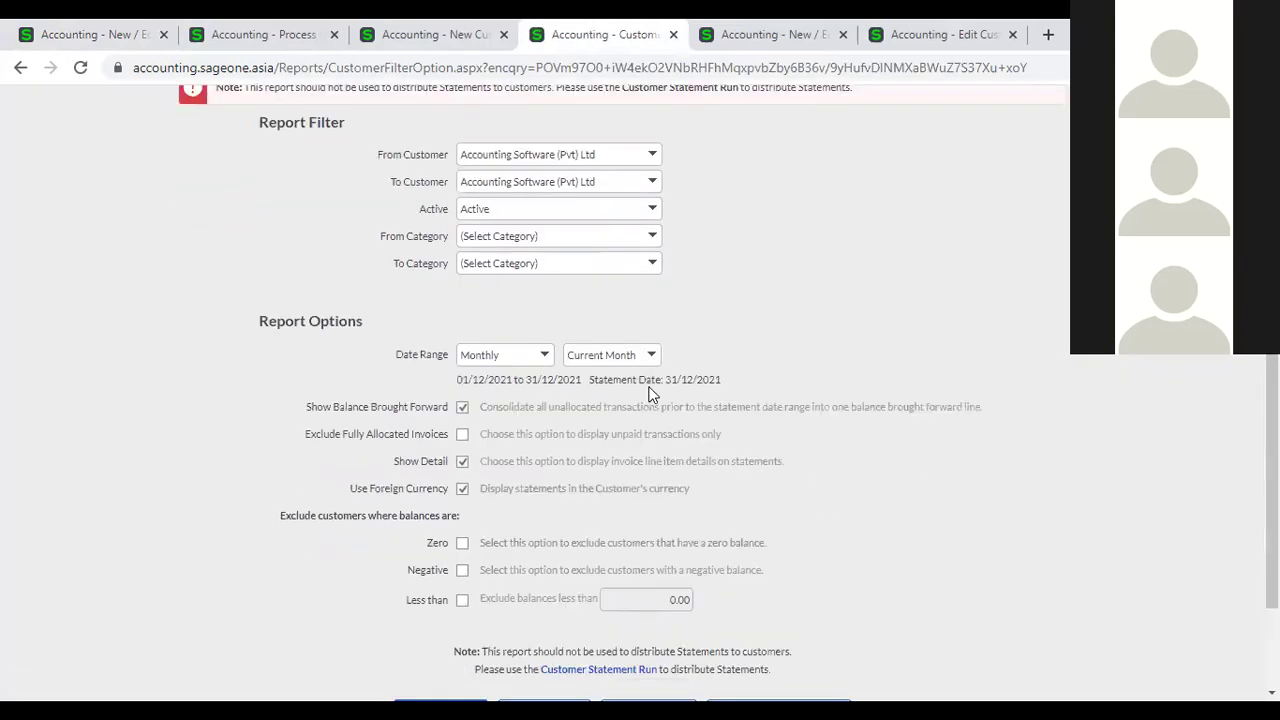
click(478, 592)
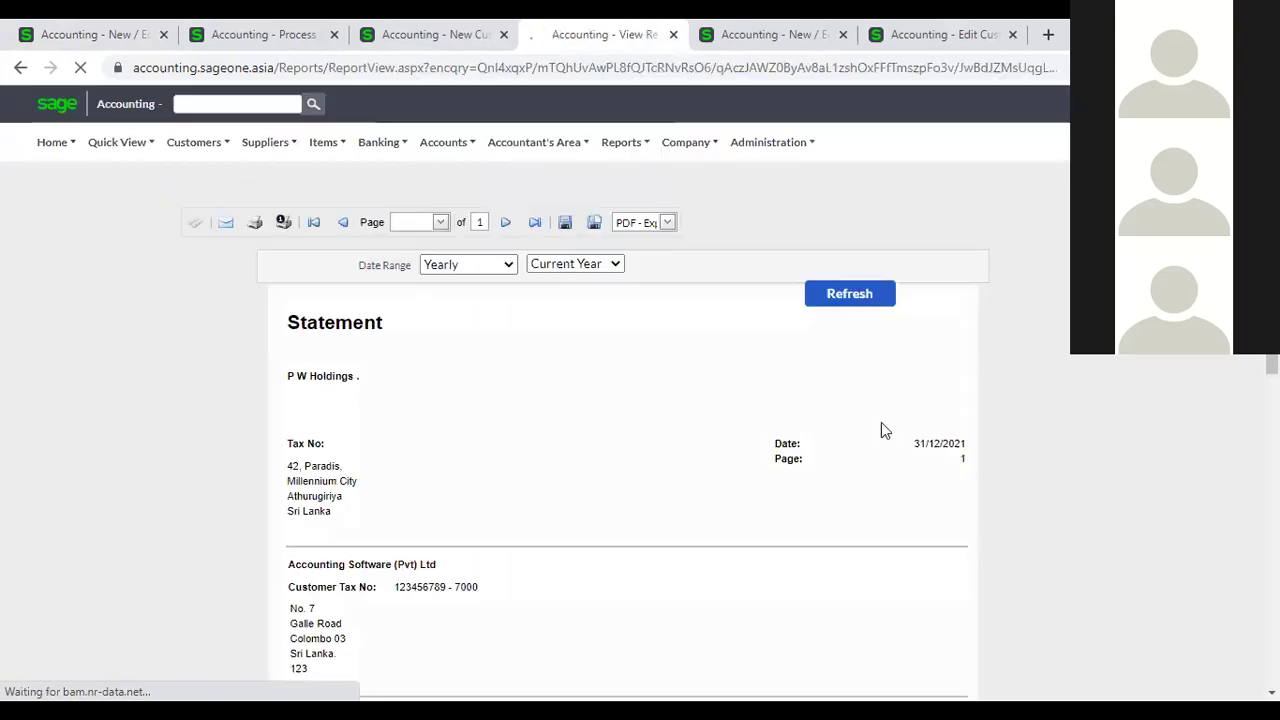
scroll(881, 425, down, 3)
scroll(881, 422, down, 5)
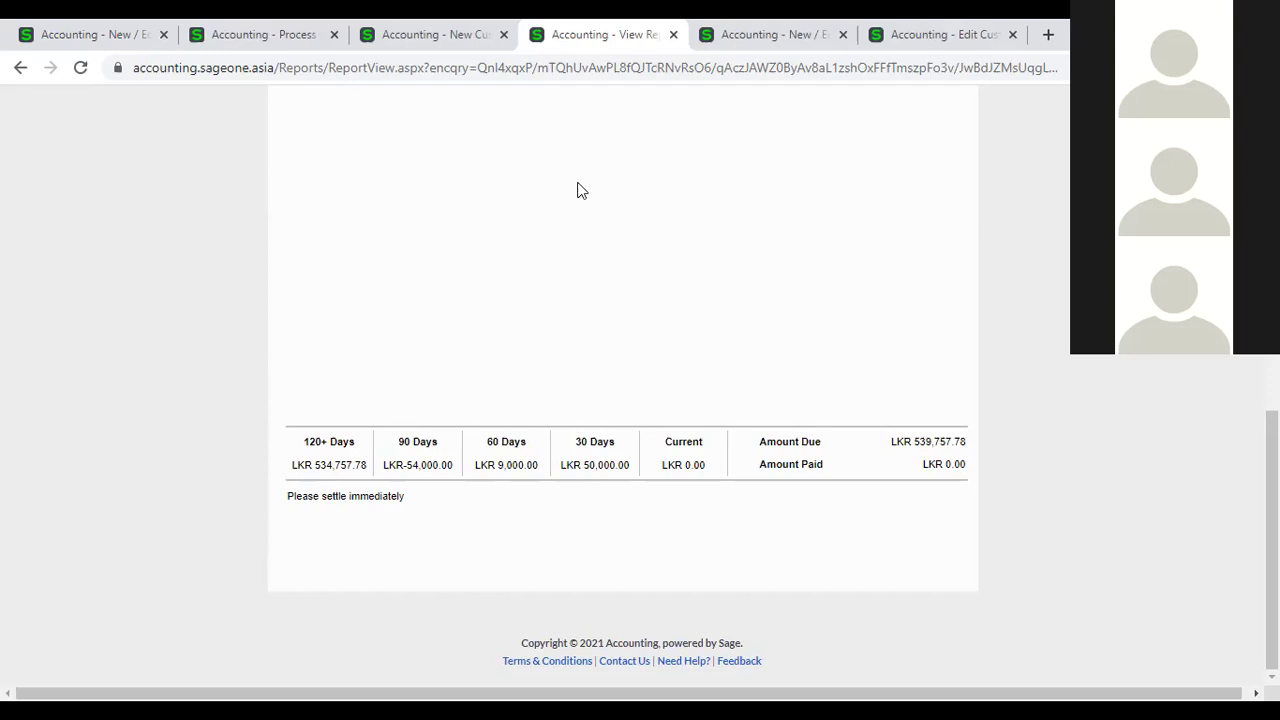
Open the filled-in Statement Messages in the other company settings tab.
click(713, 42)
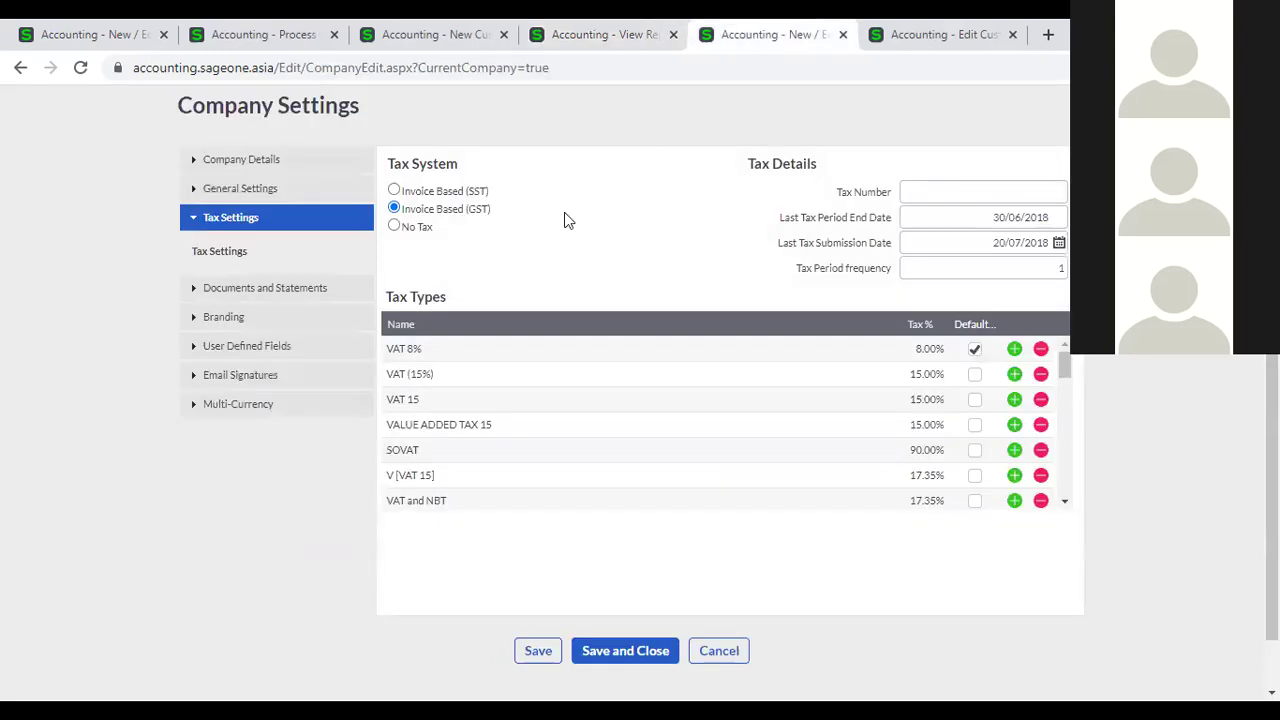
click(275, 290)
click(258, 282)
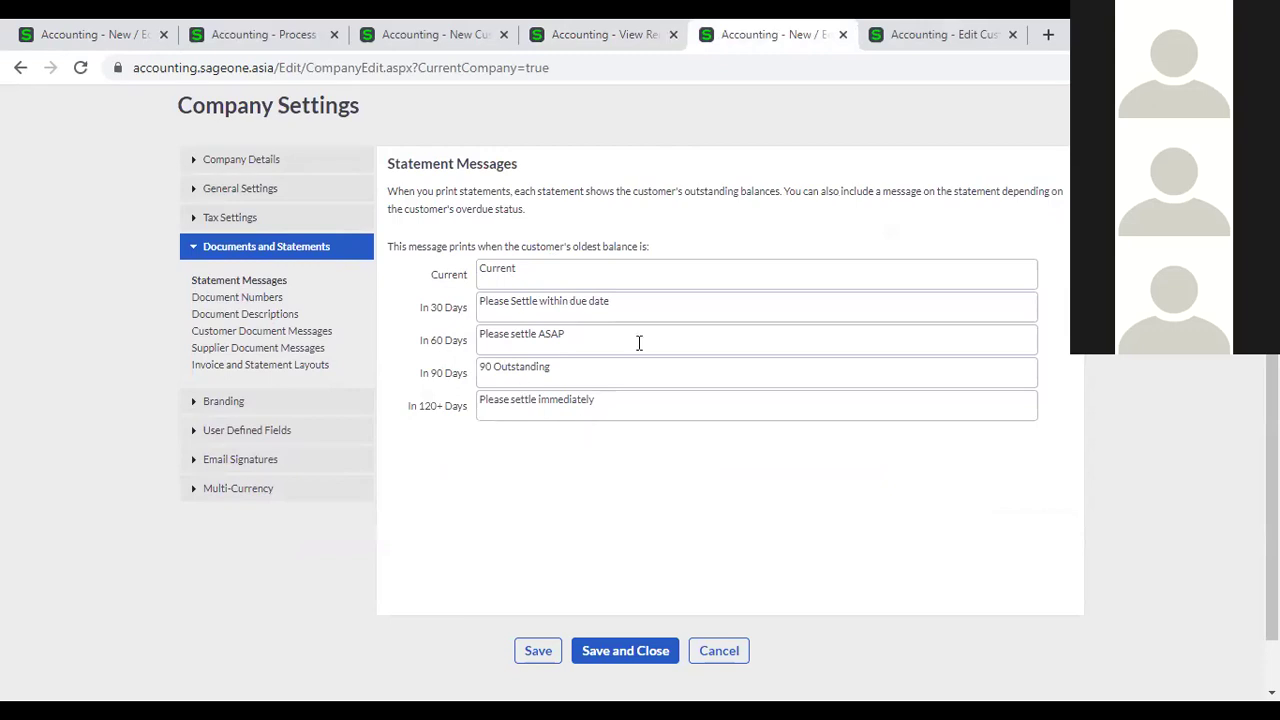
Compare the statement report's ageing totals against the Statement Messages periods.
click(580, 34)
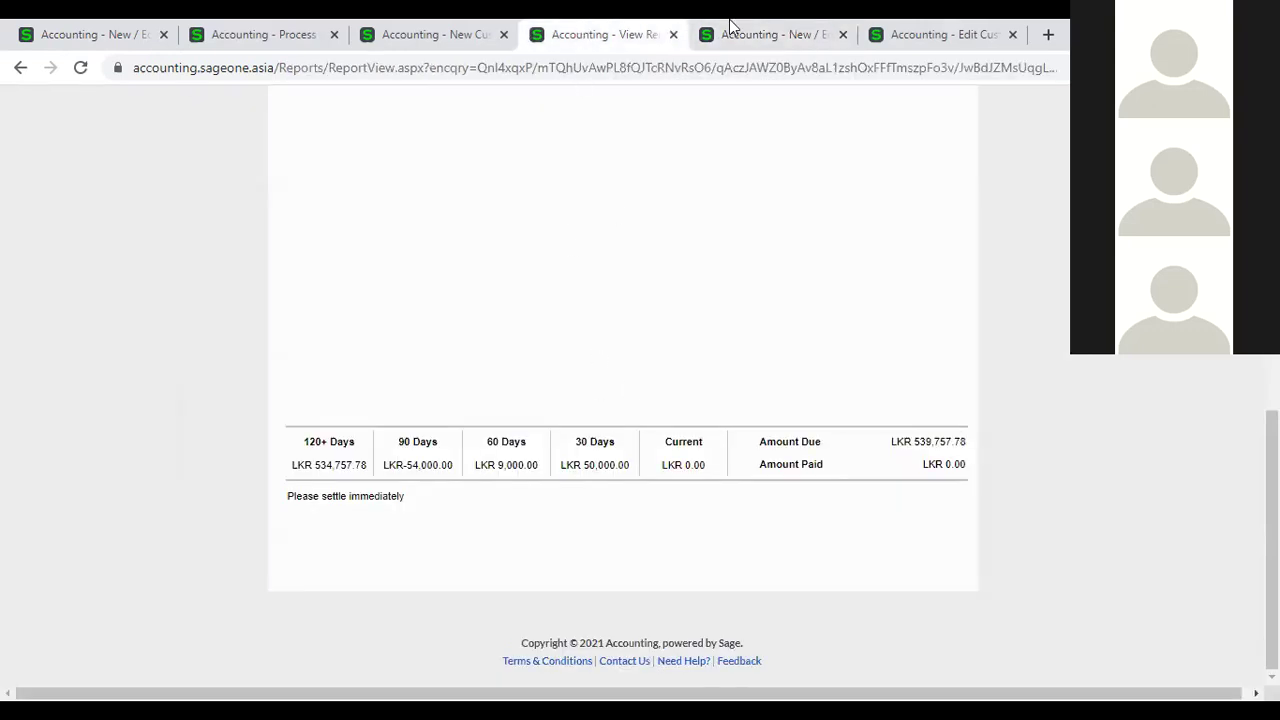
click(735, 28)
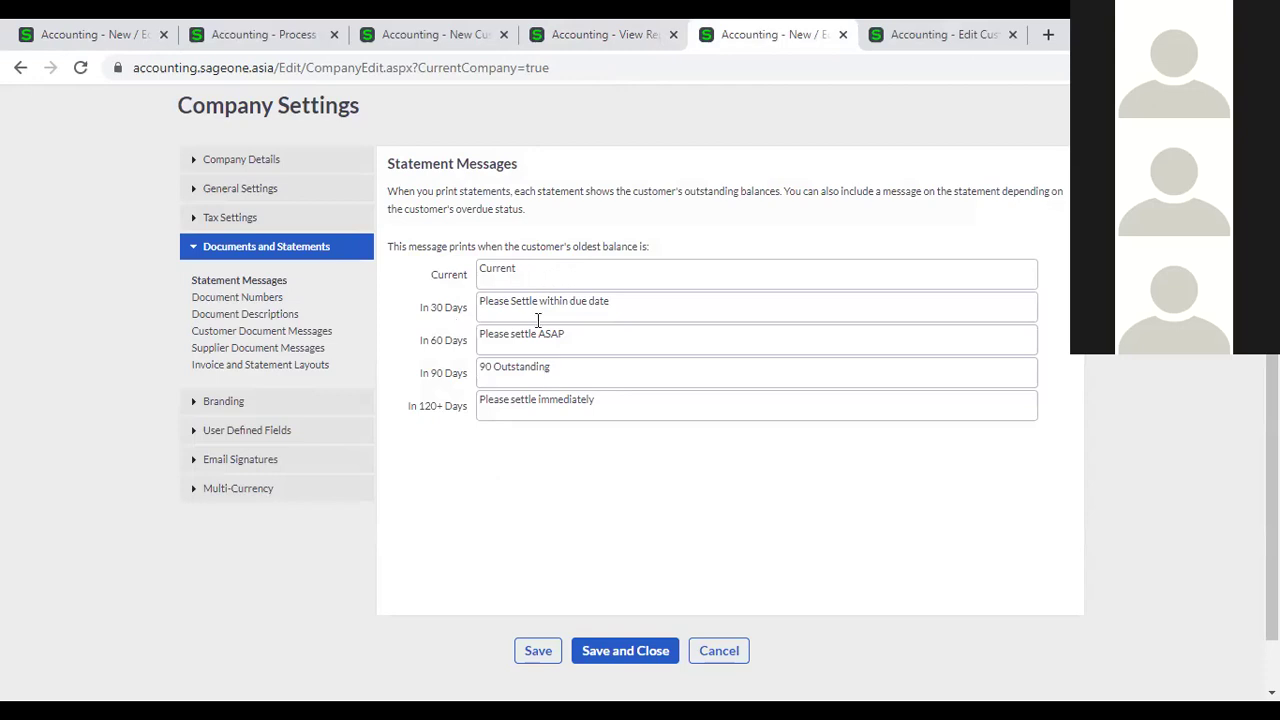
click(607, 32)
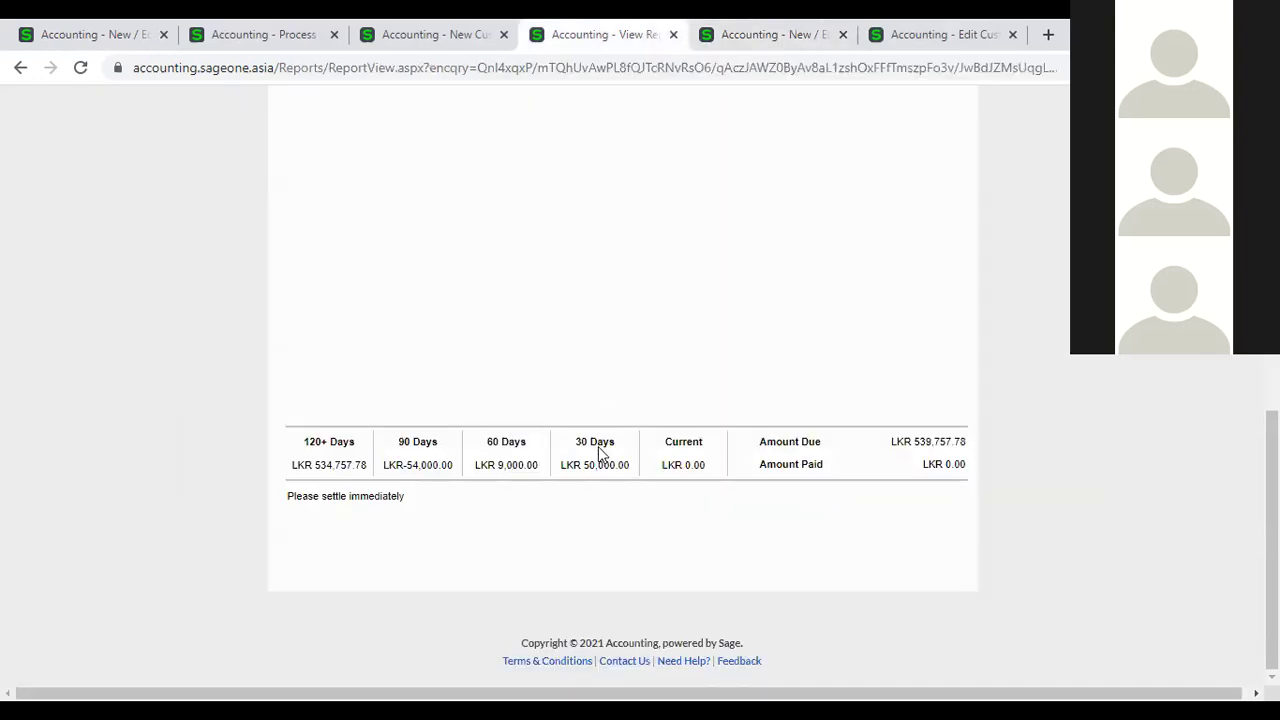
click(740, 32)
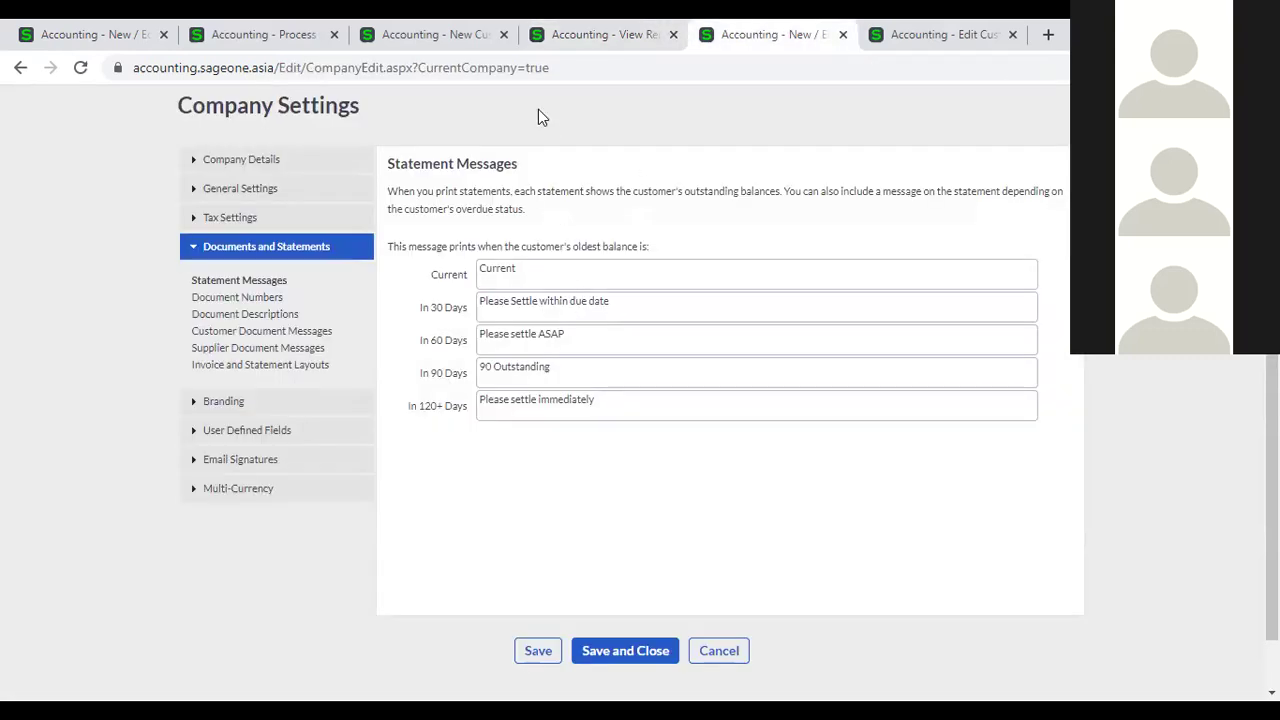
click(579, 37)
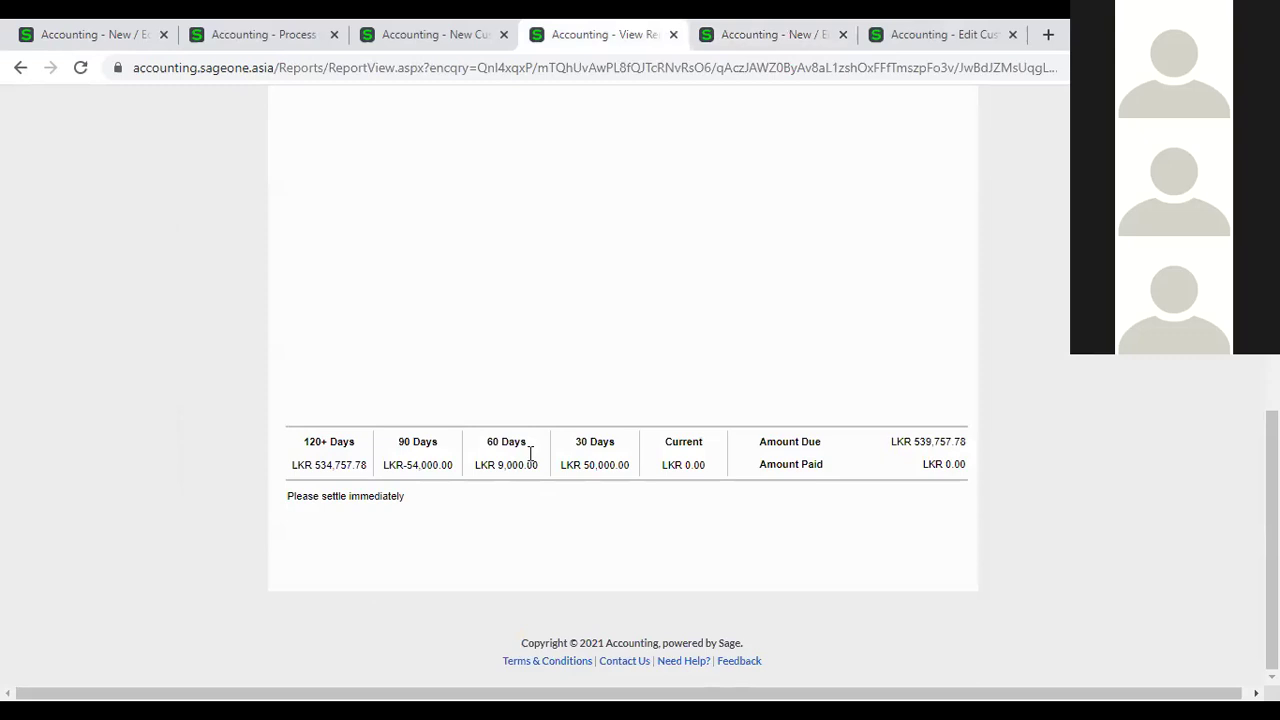
click(760, 38)
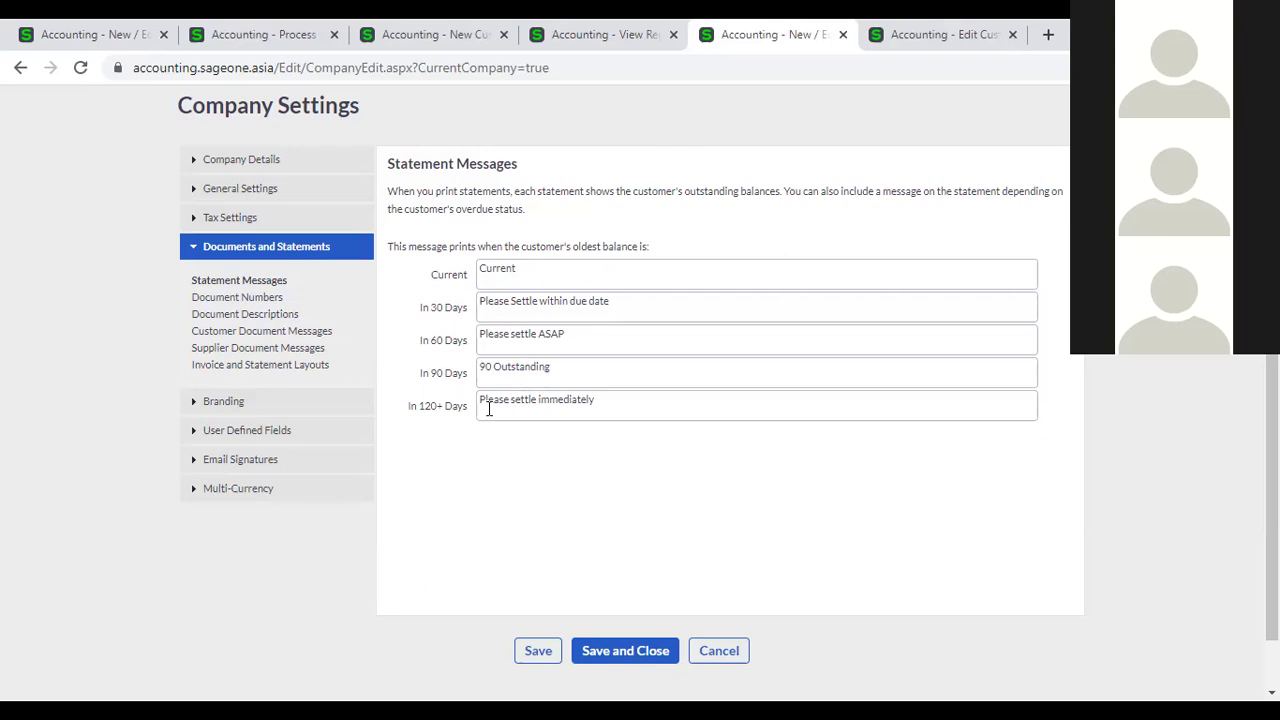
Confirm the 120+ Days message 'Please settle immediately' matches the statement's closing message.
click(603, 36)
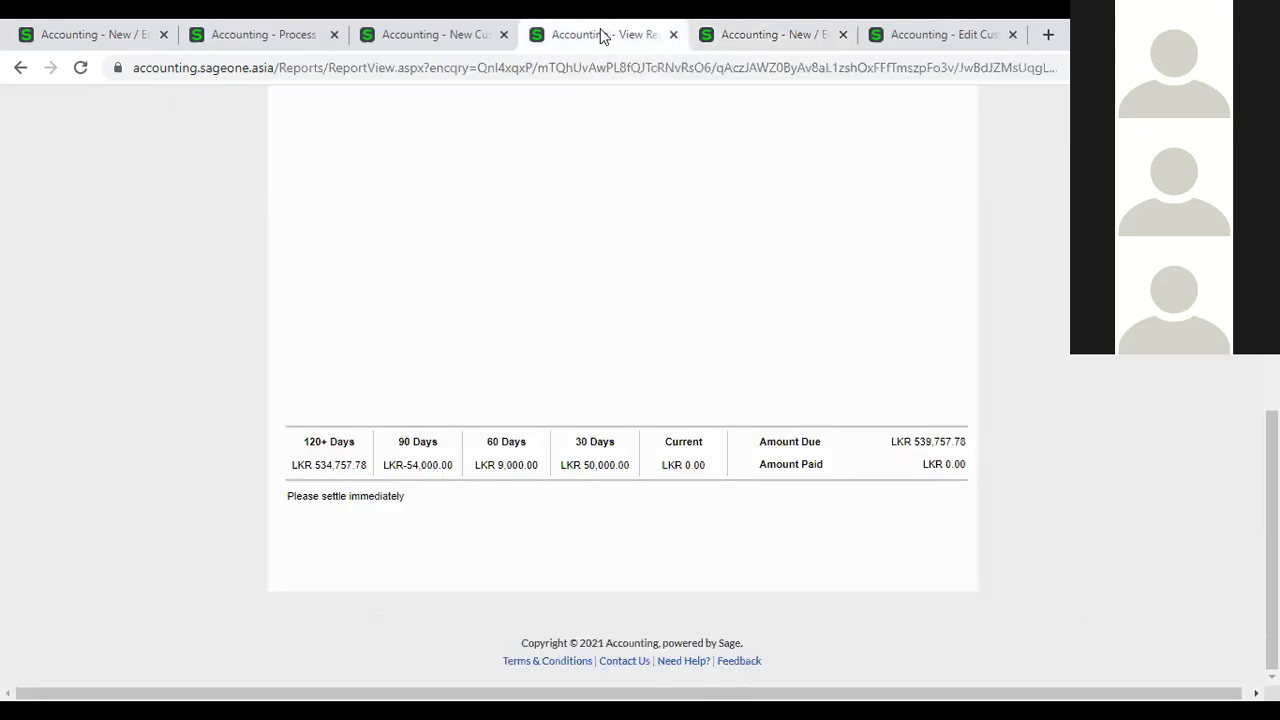
scroll(566, 356, up, 6)
scroll(566, 356, down, 4)
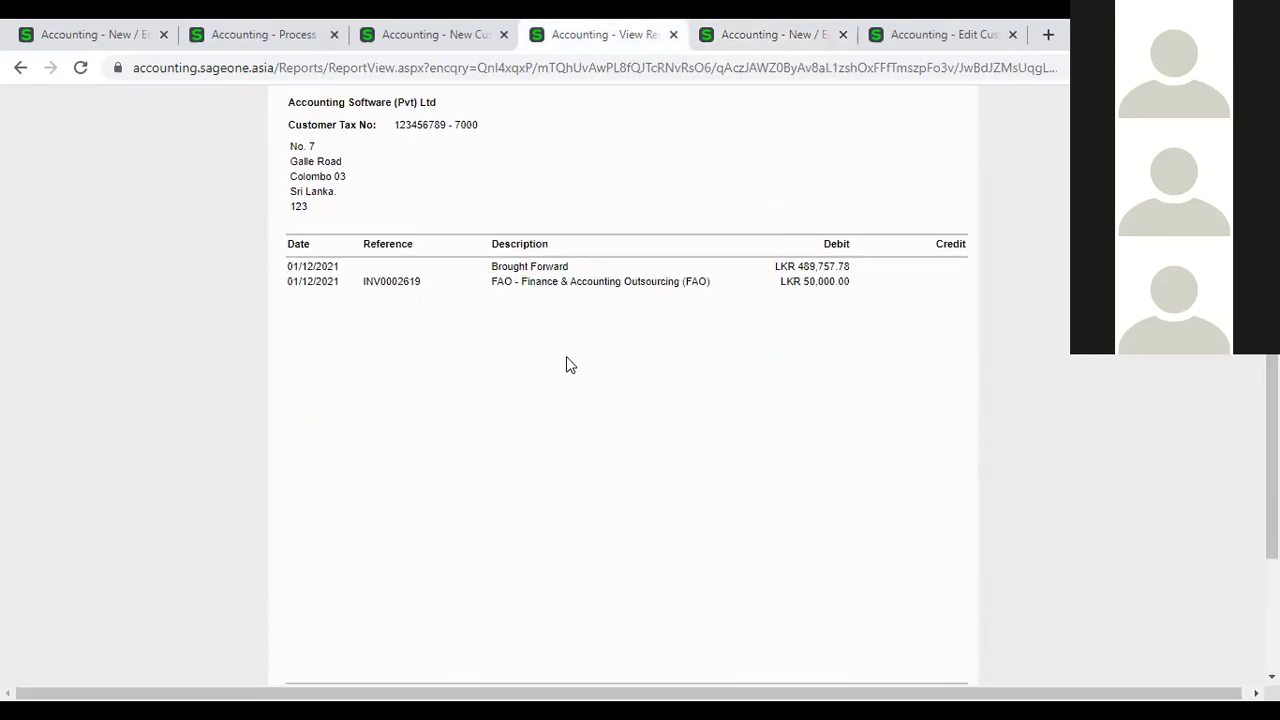
scroll(566, 358, down, 5)
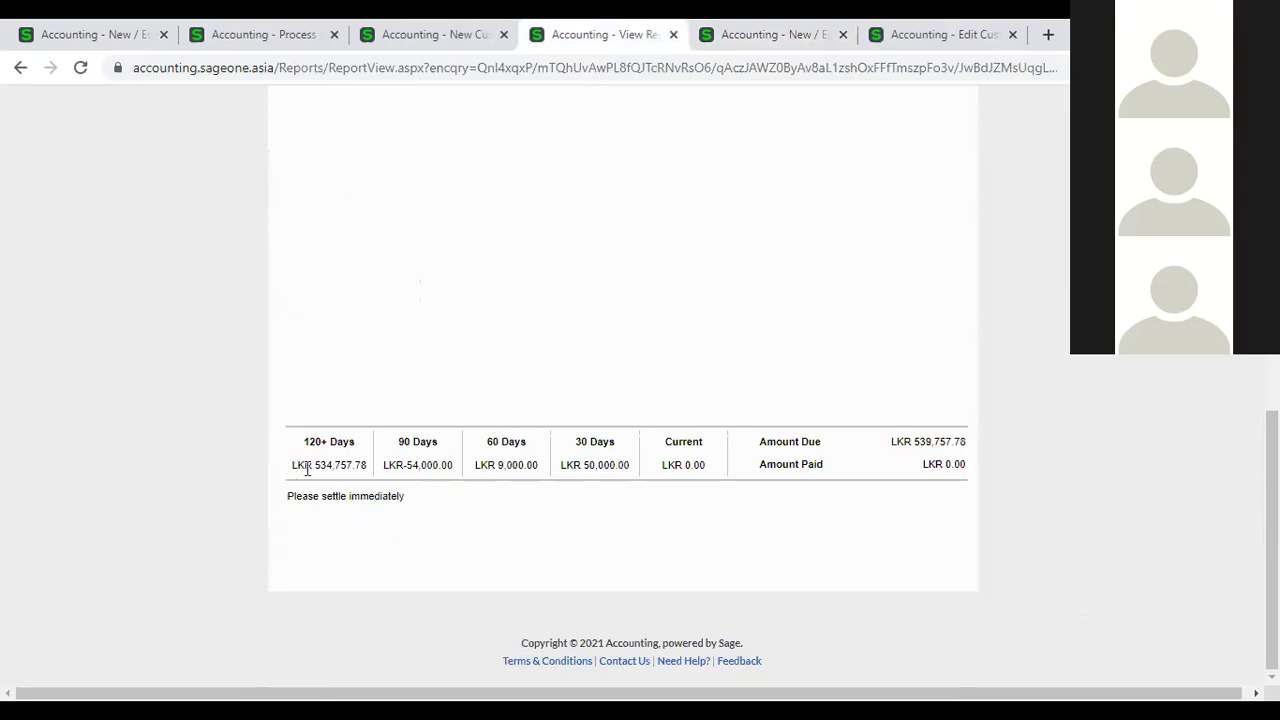
click(731, 41)
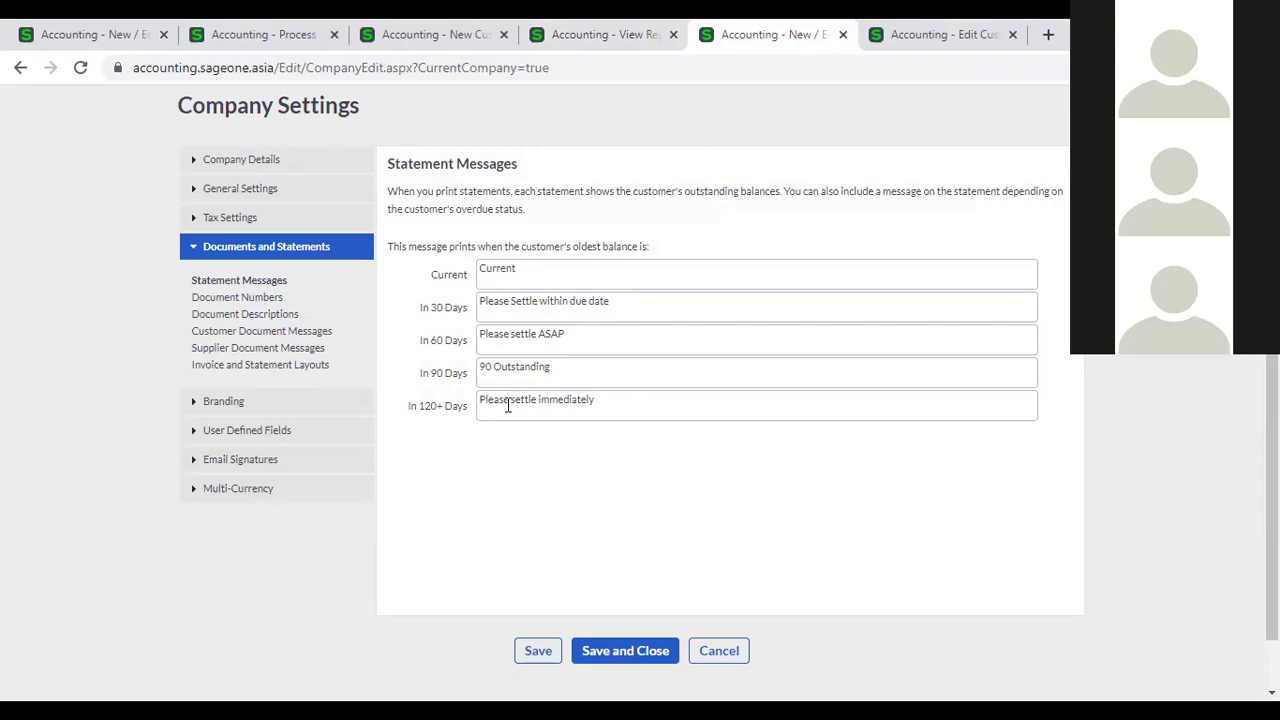
click(565, 35)
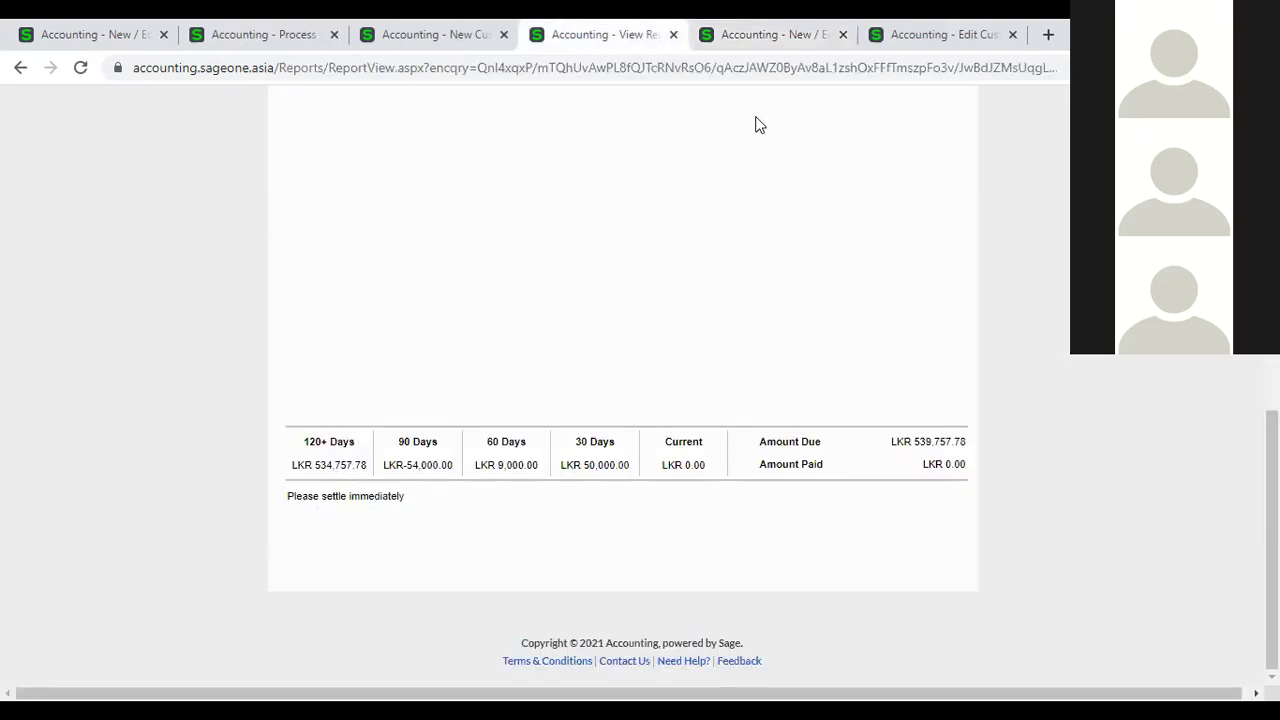
click(745, 40)
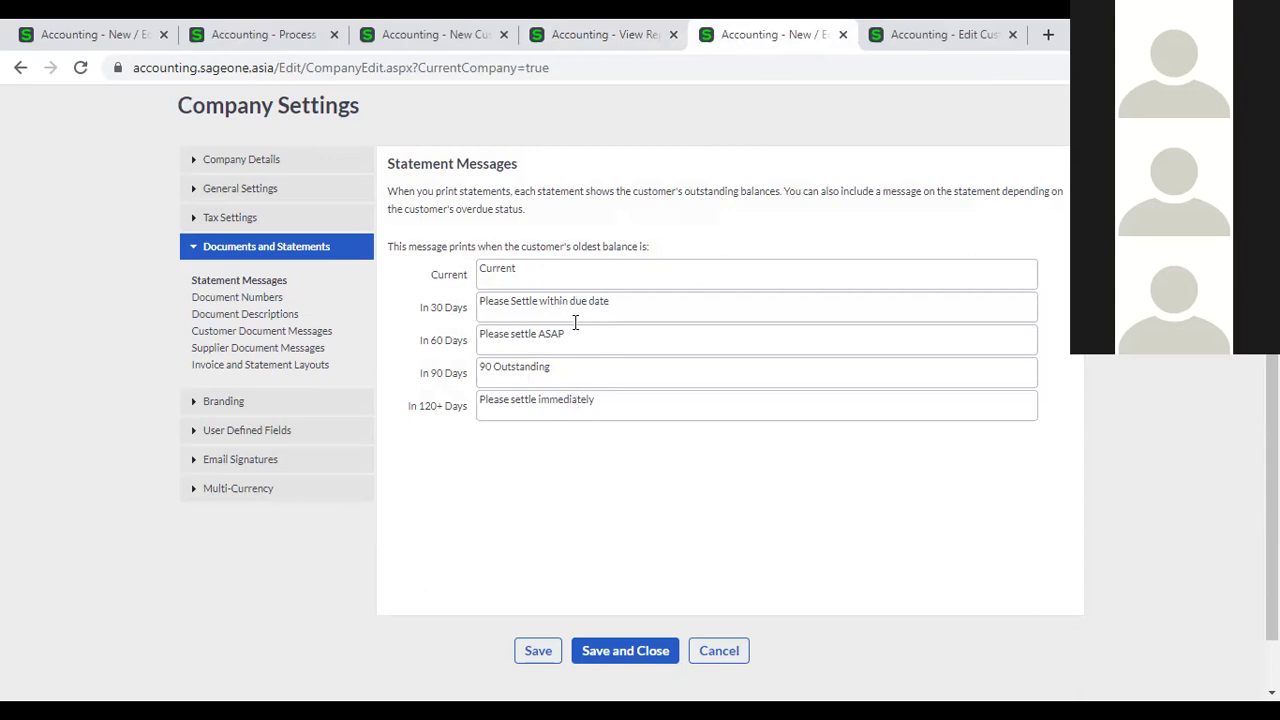
click(568, 36)
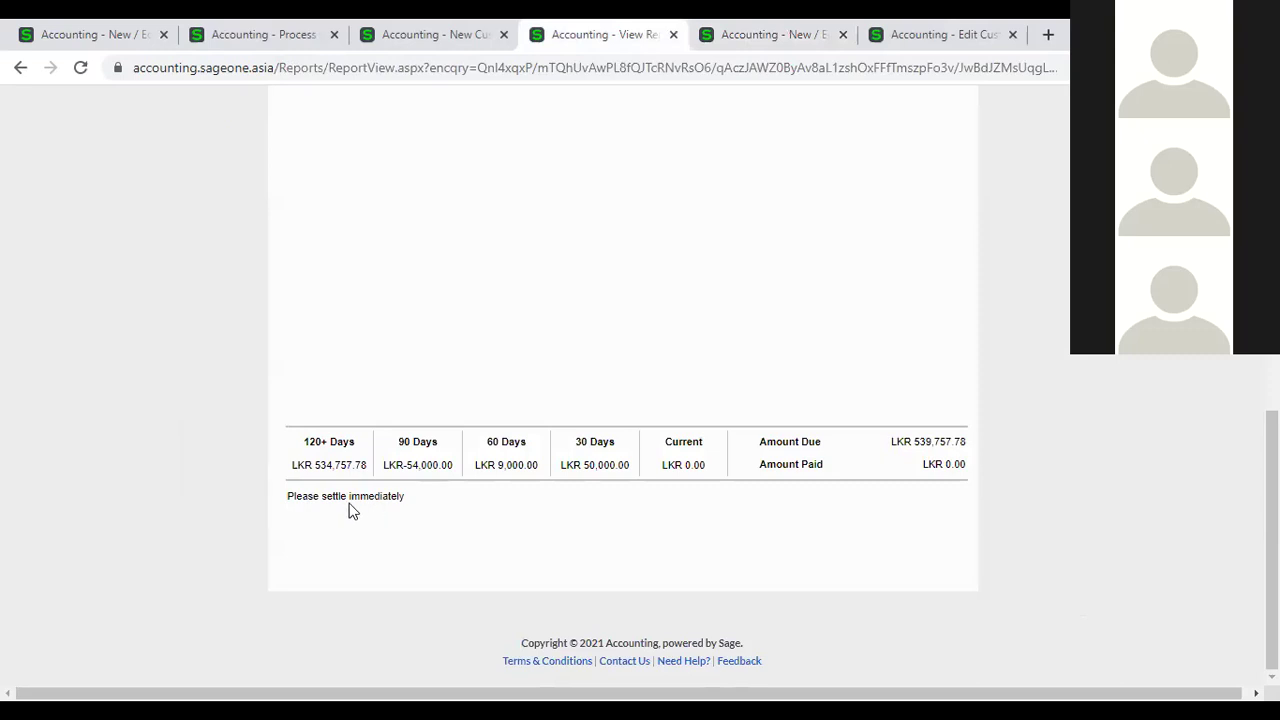
click(731, 39)
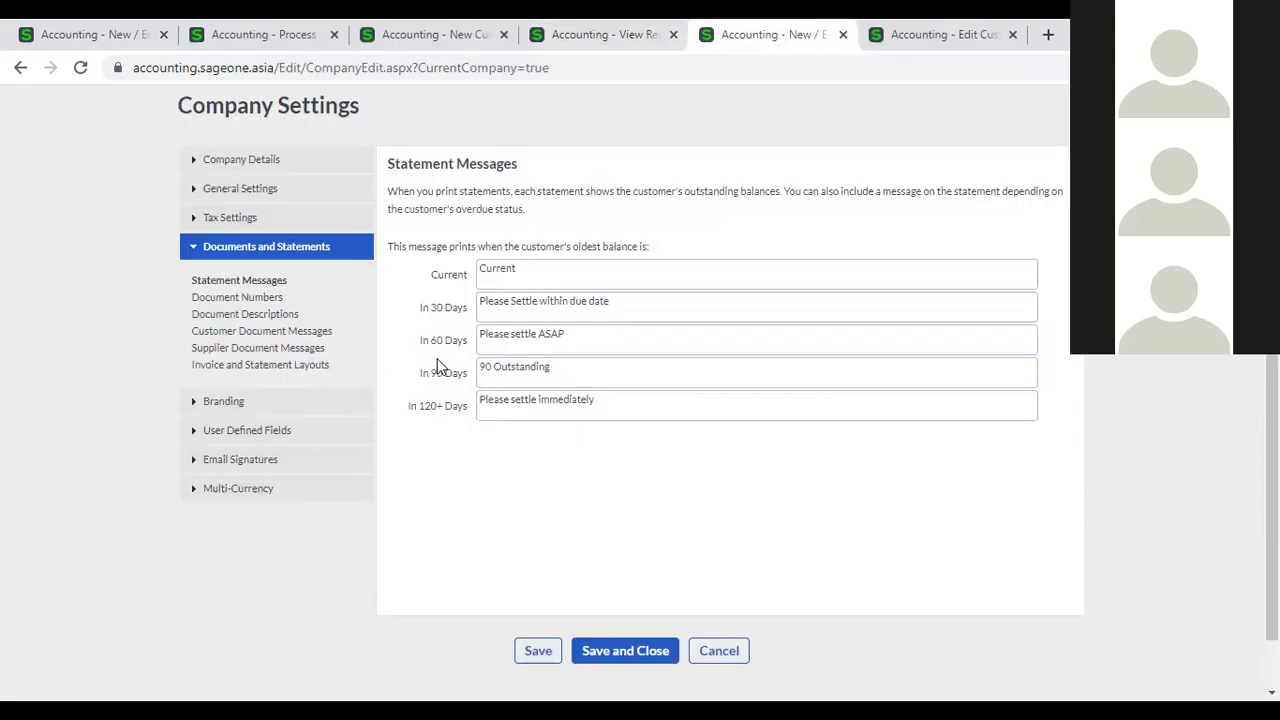
double_click(534, 268)
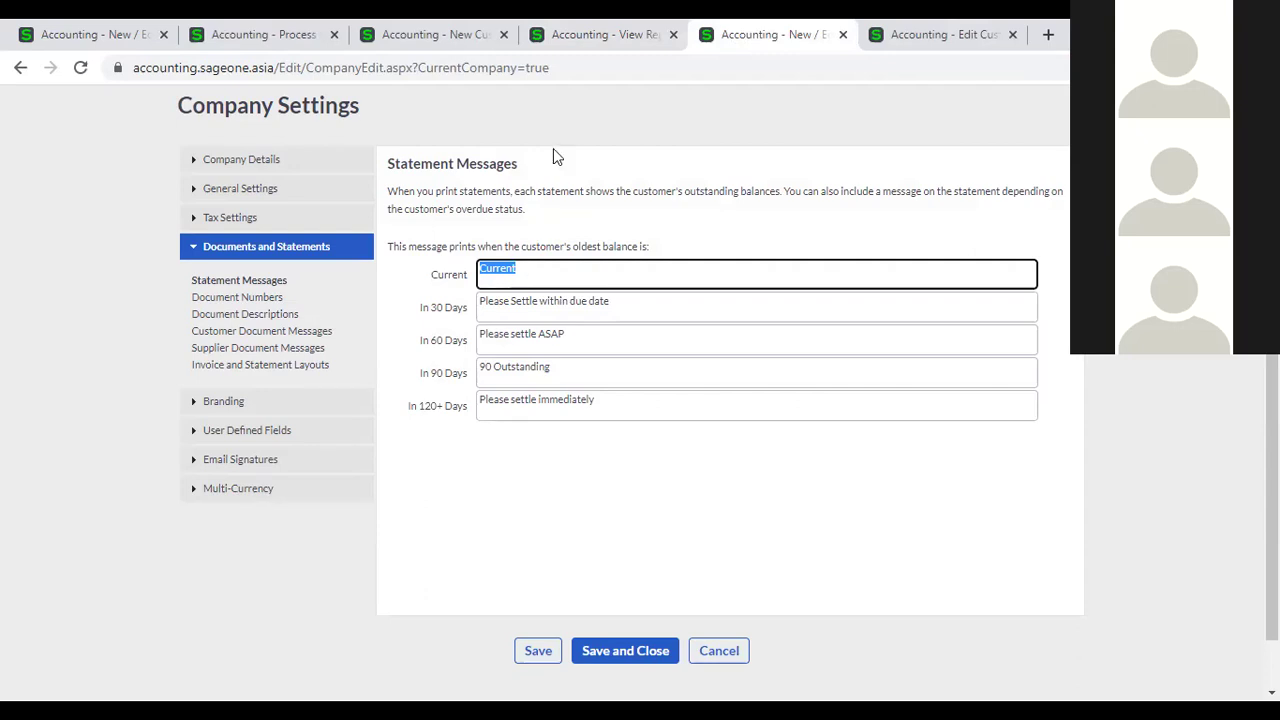
click(585, 34)
scroll(403, 497, up, 10)
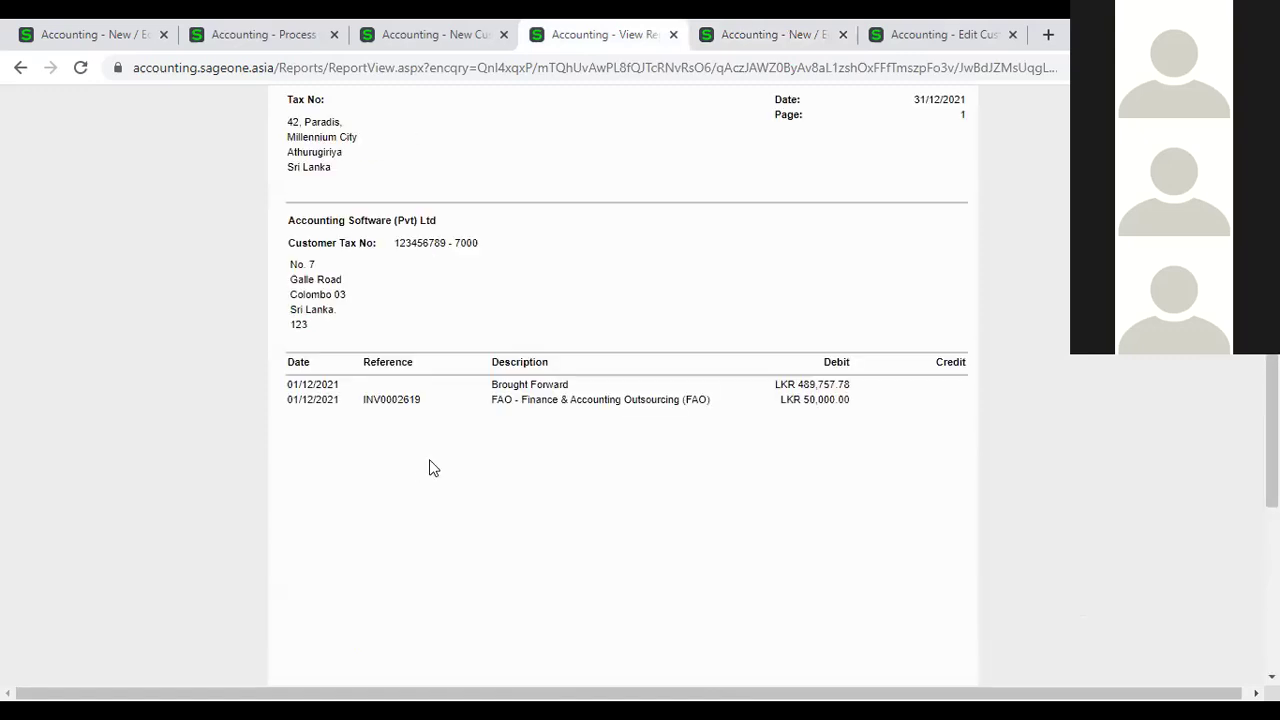
scroll(450, 555, down, 1)
scroll(470, 545, down, 10)
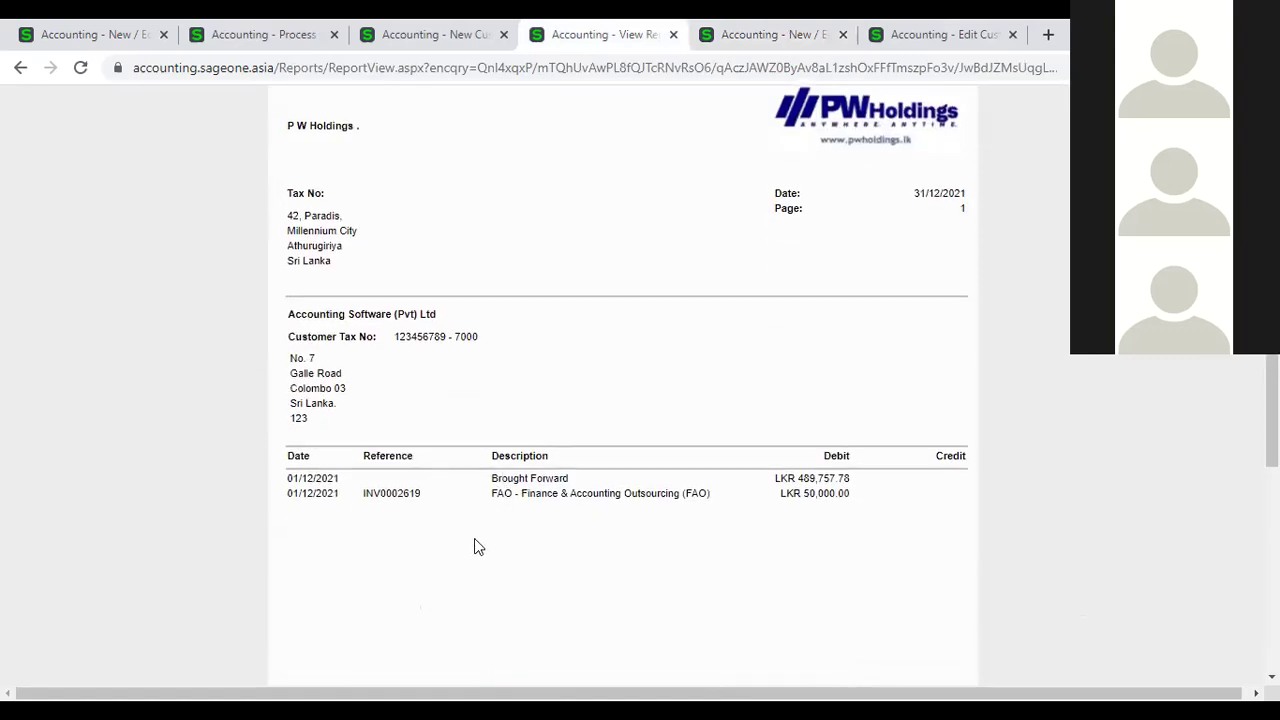
click(703, 38)
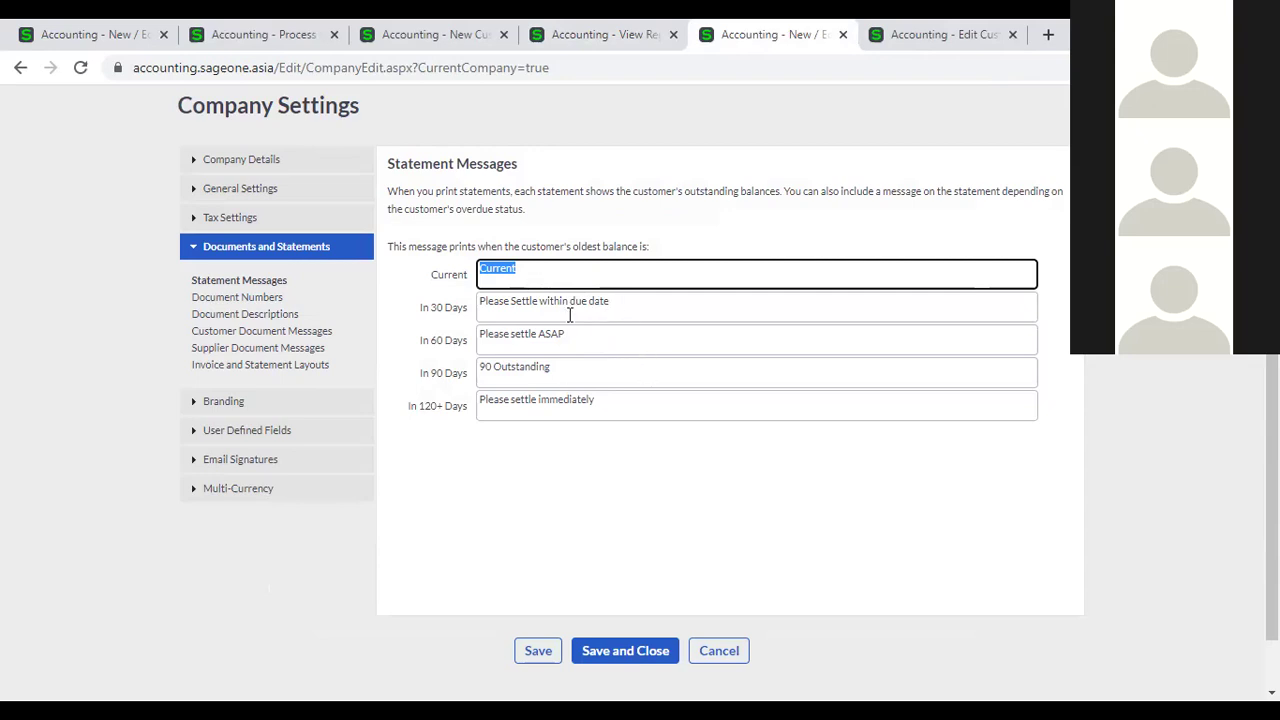
click(583, 35)
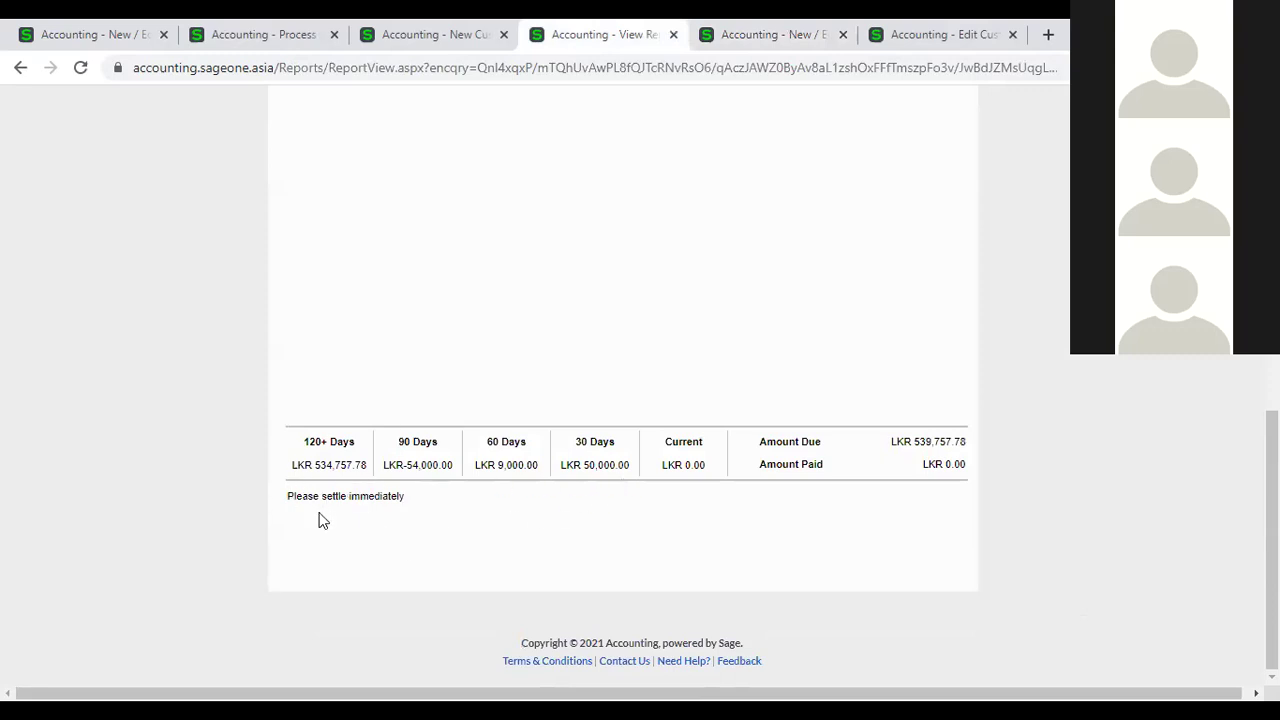
scroll(360, 511, up, 1)
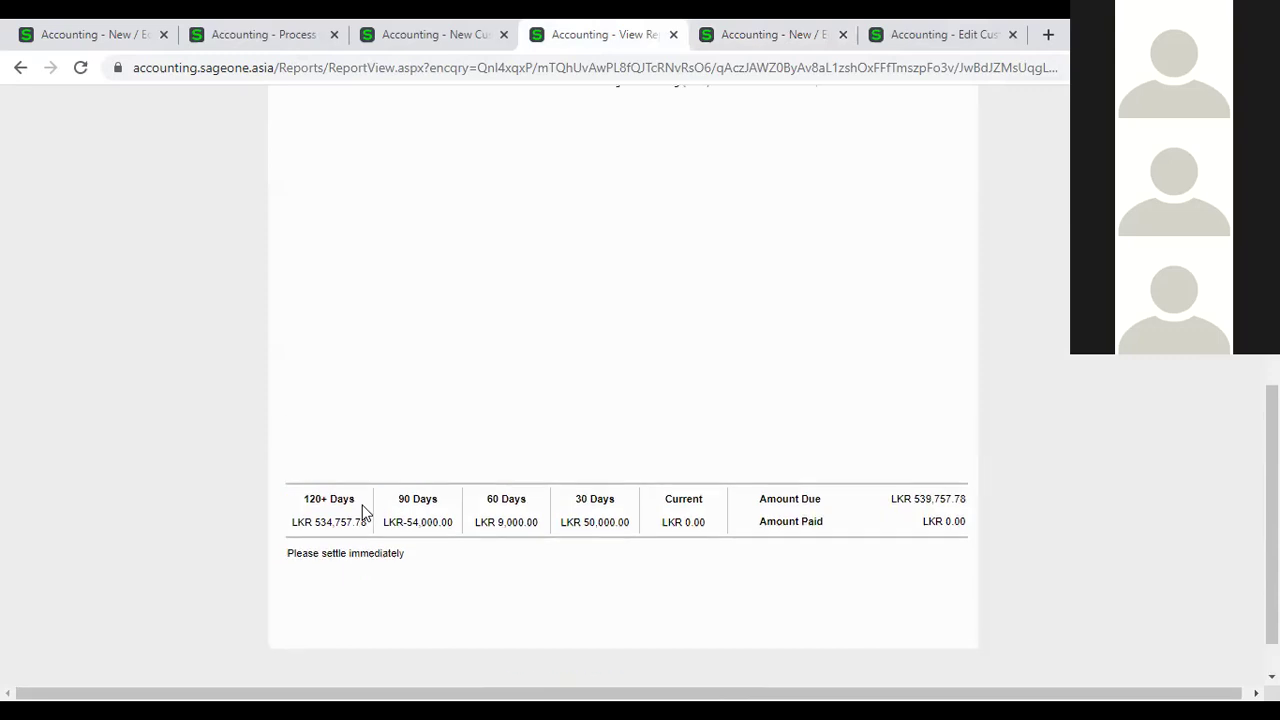
scroll(365, 490, up, 10)
scroll(373, 448, down, 10)
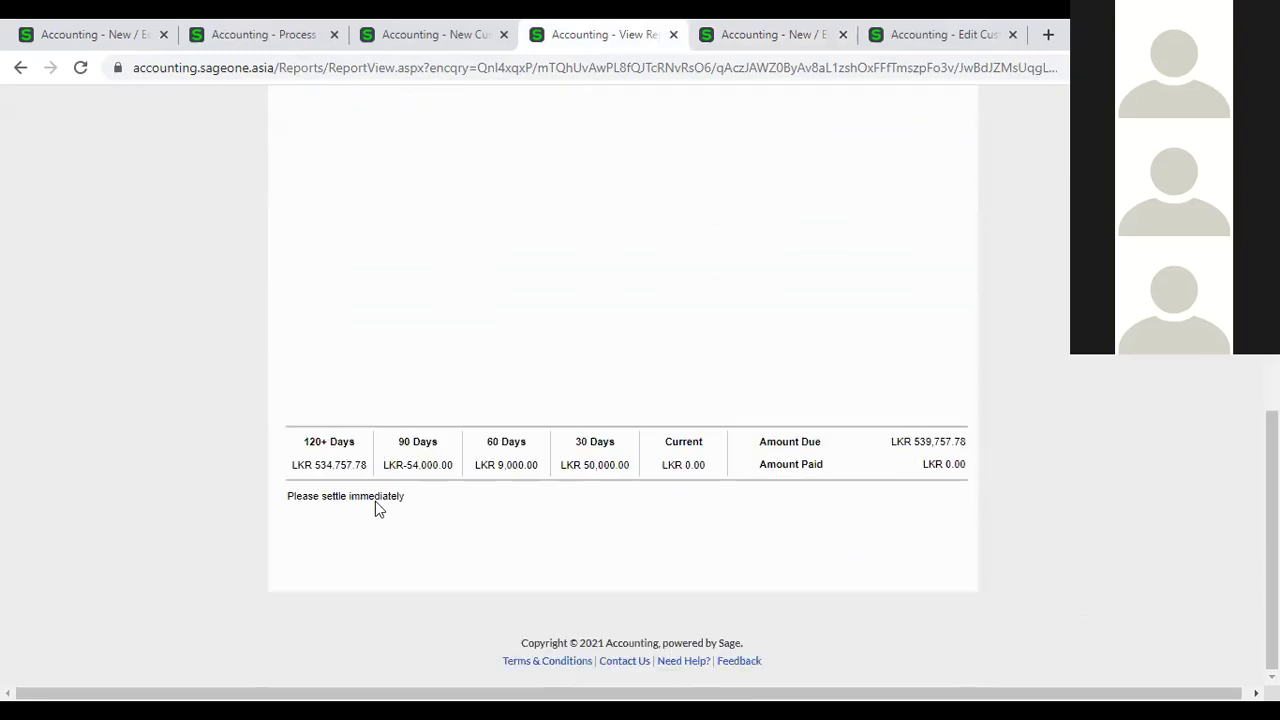
click(727, 39)
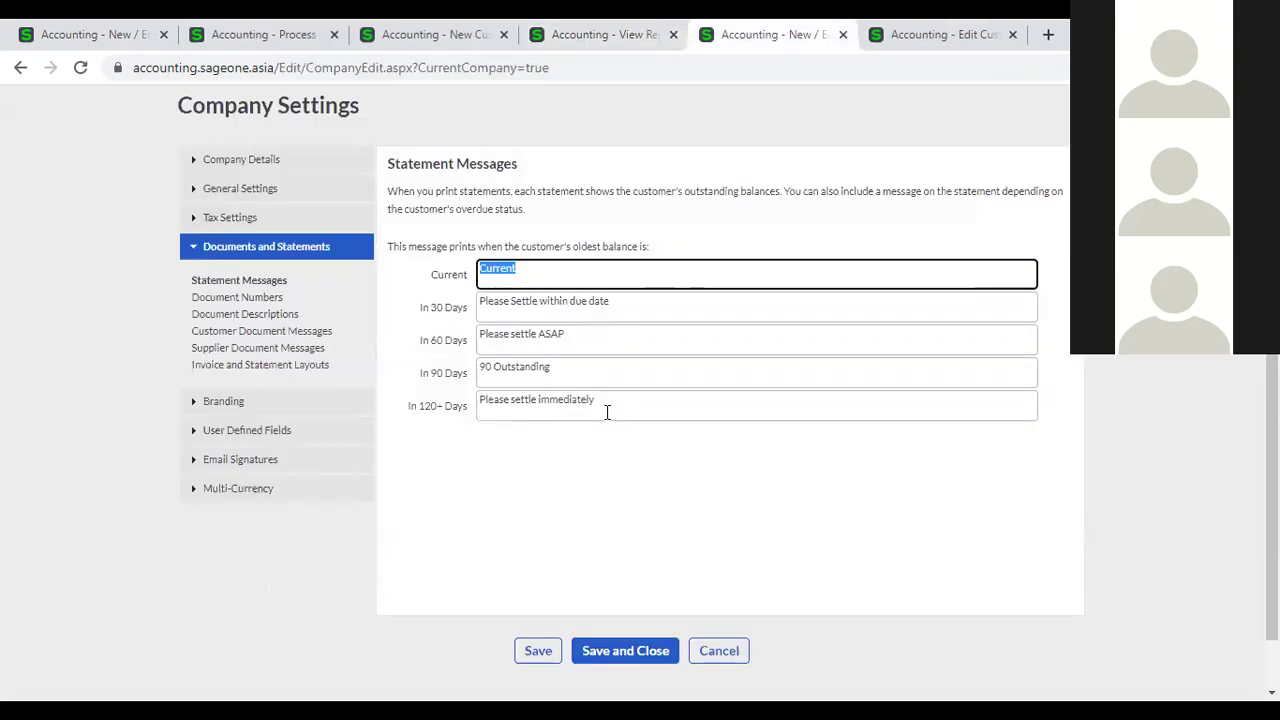
Review the Document Numbers table, then bring up the blank New Customer form.
click(237, 300)
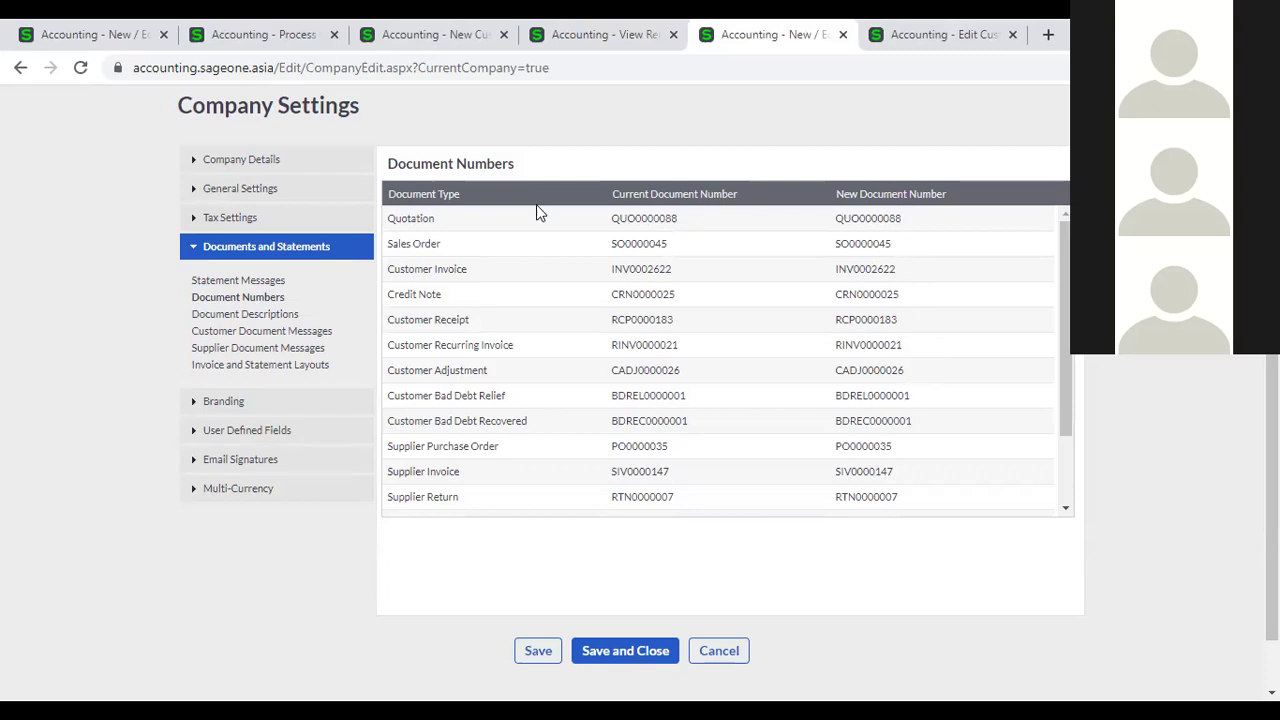
click(480, 30)
scroll(330, 165, up, 5)
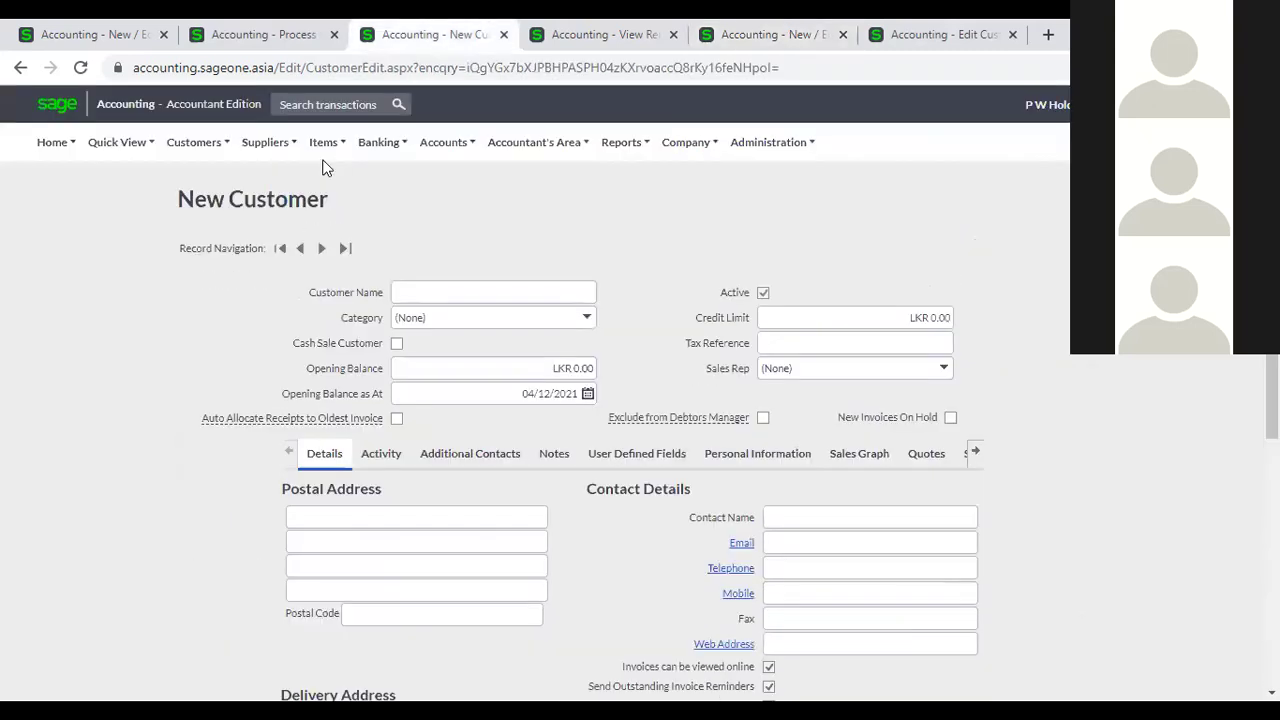
Start a new quote from Customer Quotes, then return to the Document Numbers settings.
mouse_move(193, 142)
mouse_move(223, 231)
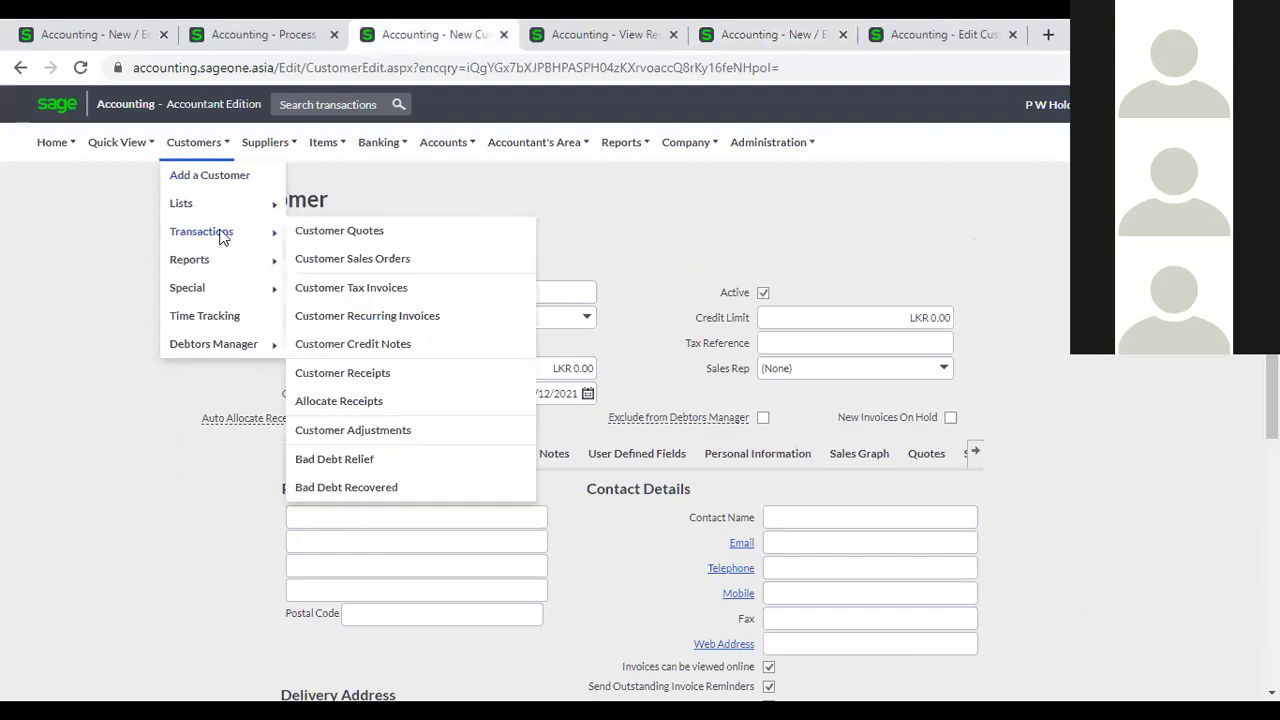
click(315, 240)
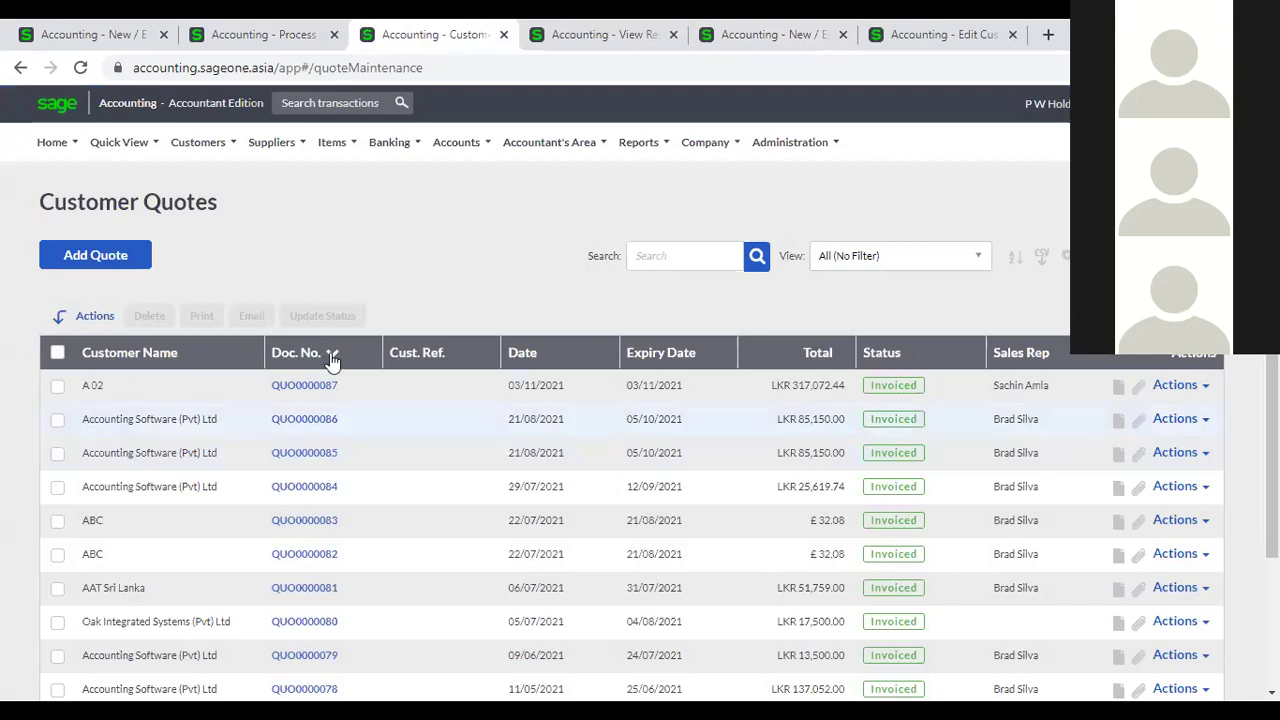
click(85, 257)
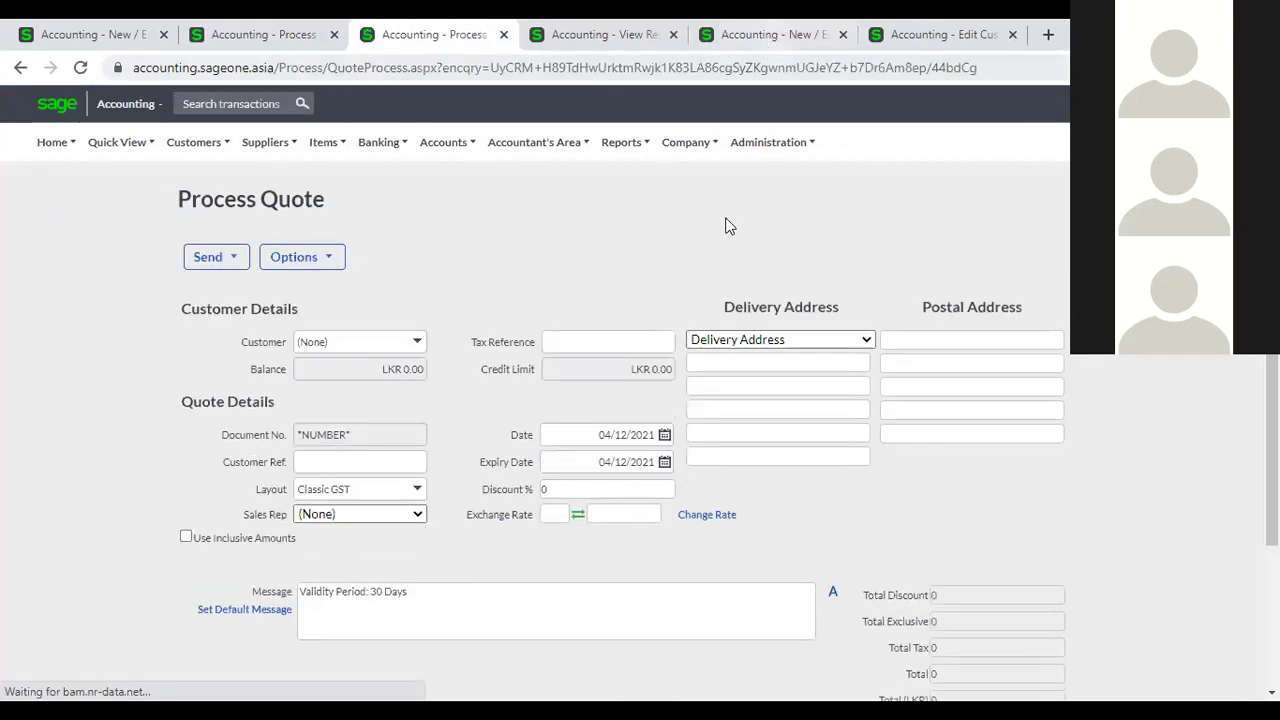
click(774, 35)
click(463, 38)
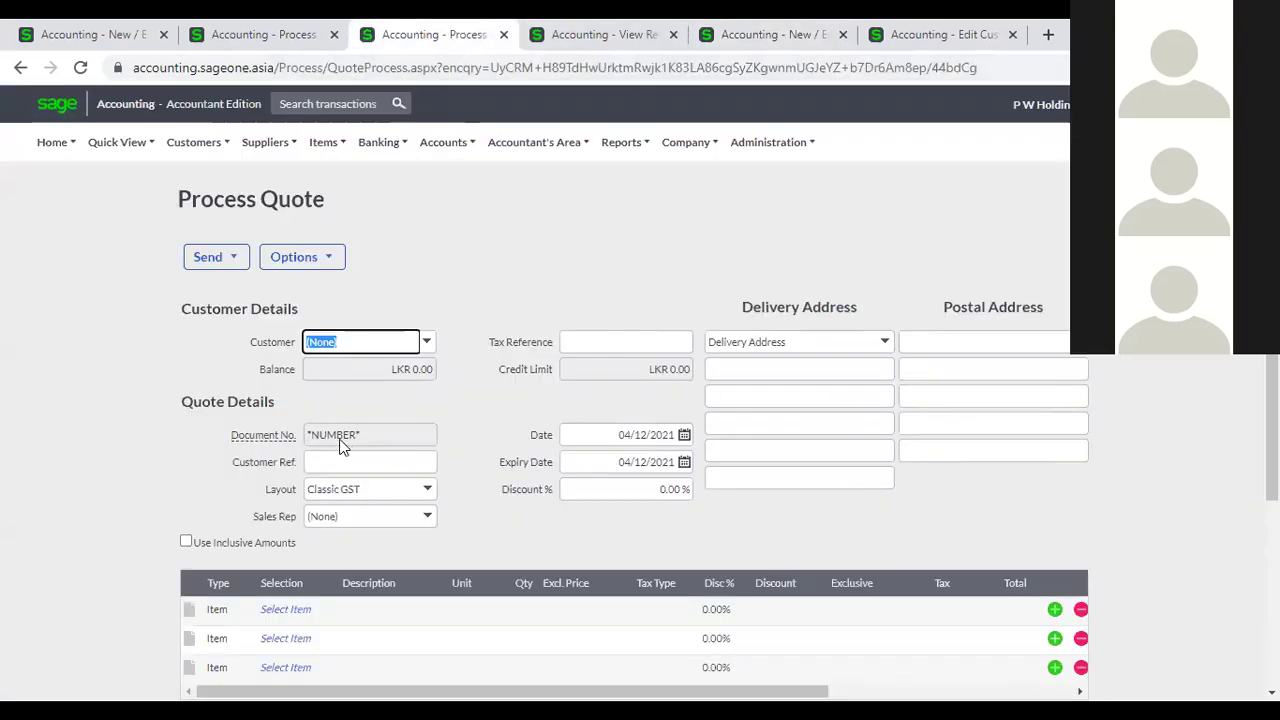
mouse_move(284, 437)
click(725, 36)
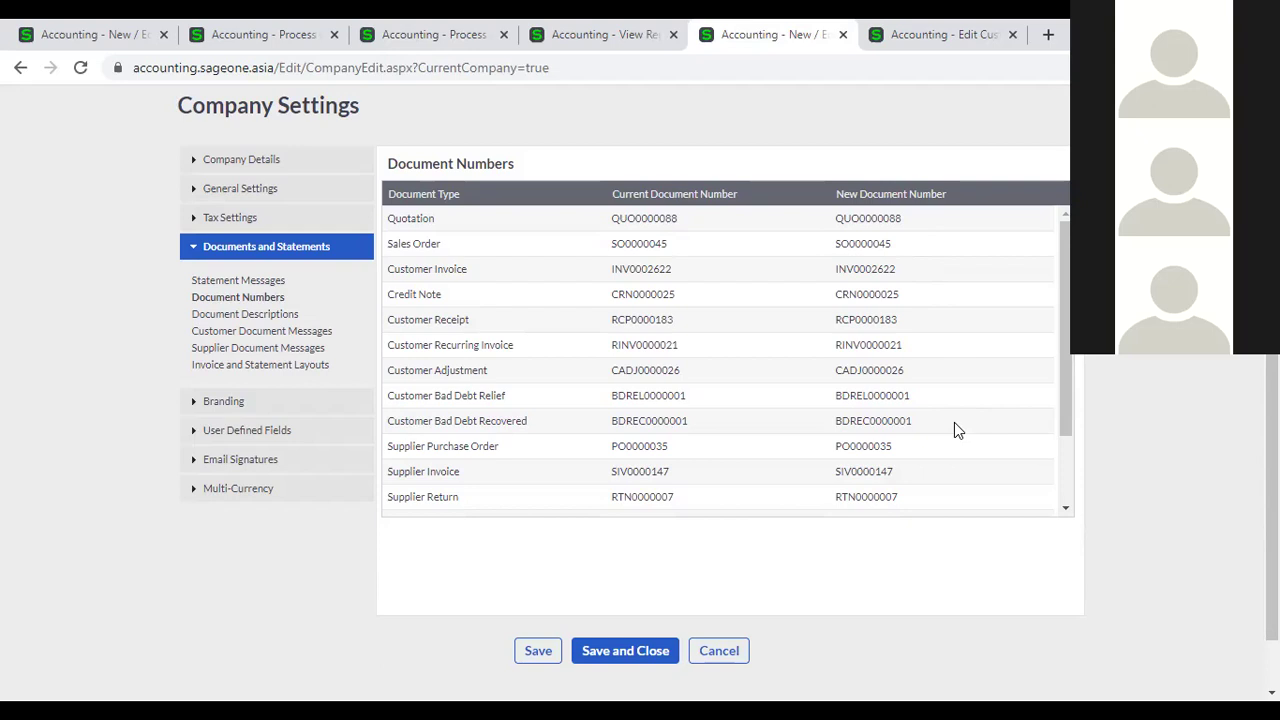
Change the Customer Invoice new document number to INV1001.
click(890, 269)
key(BackSpace)
text(INV1001)
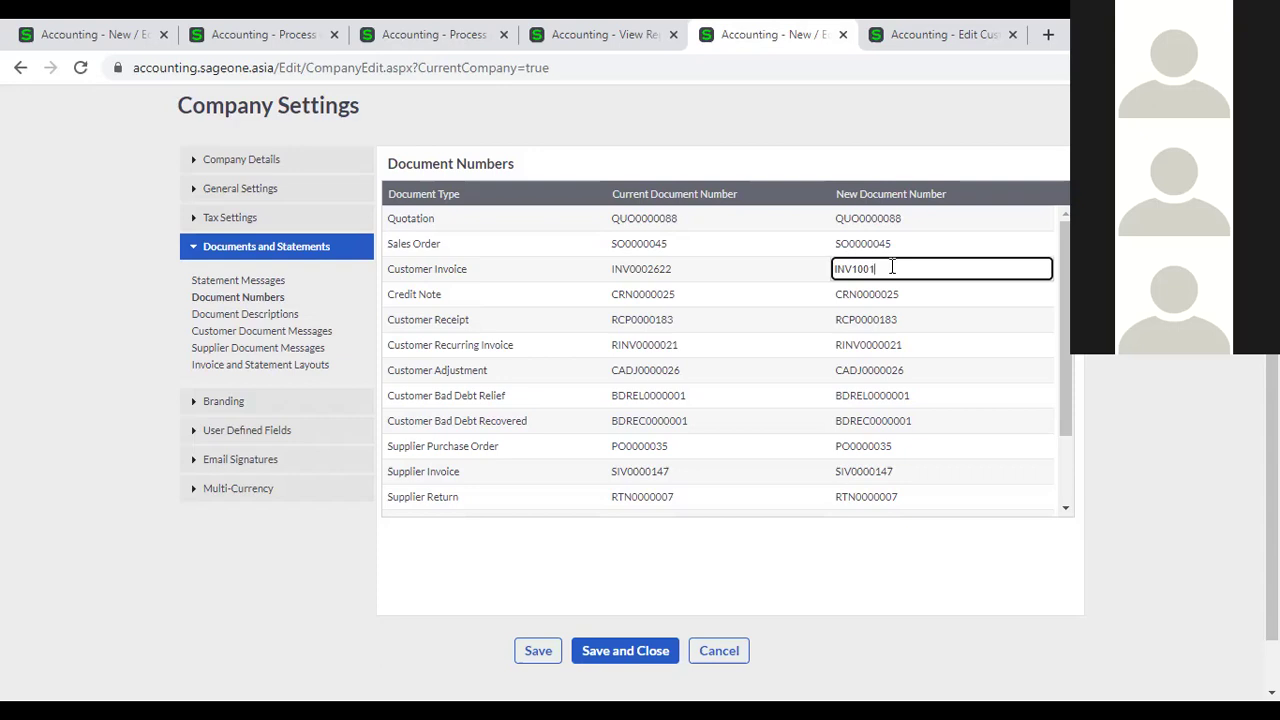
Glance at the other open tabs, then open the Document Descriptions settings.
click(571, 34)
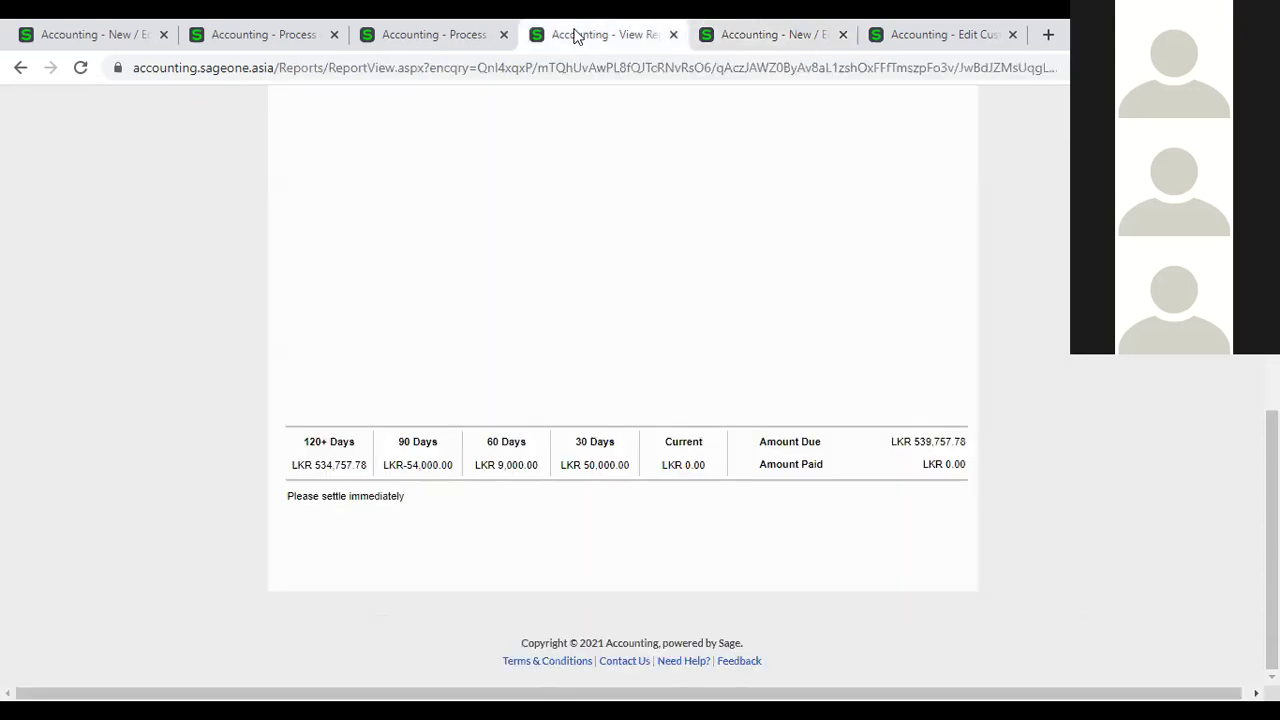
click(493, 34)
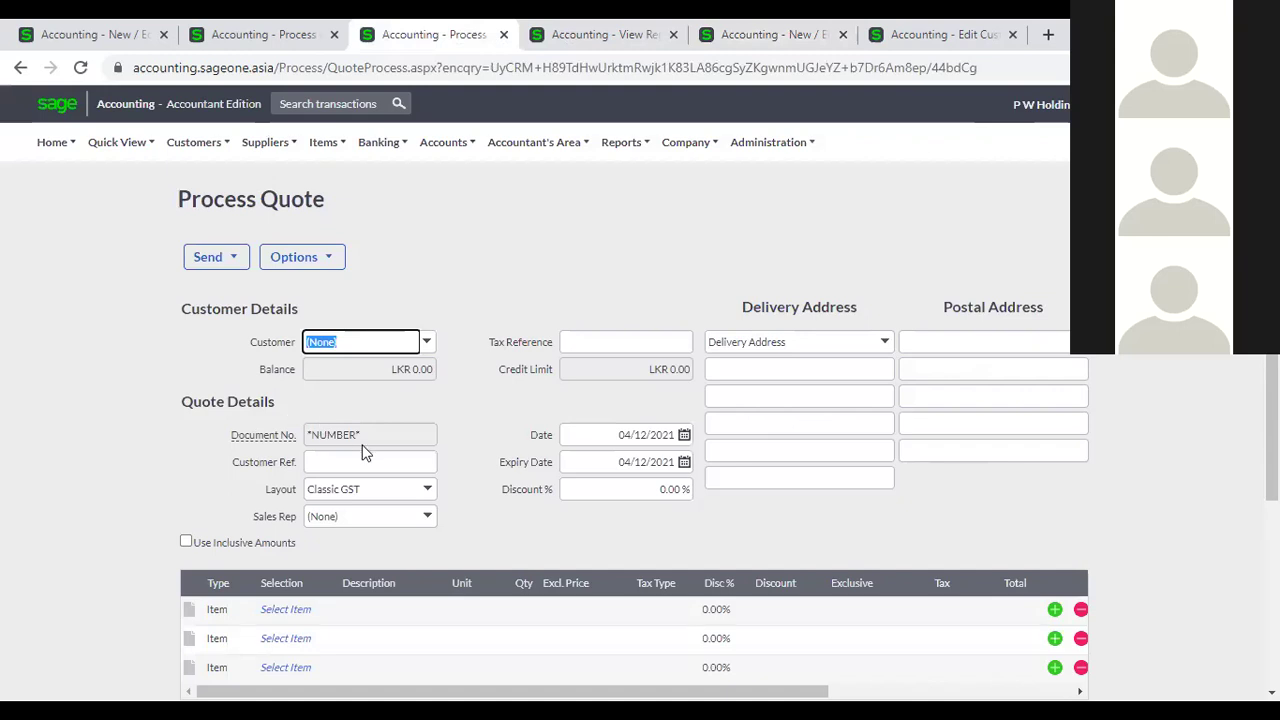
mouse_move(264, 432)
click(760, 34)
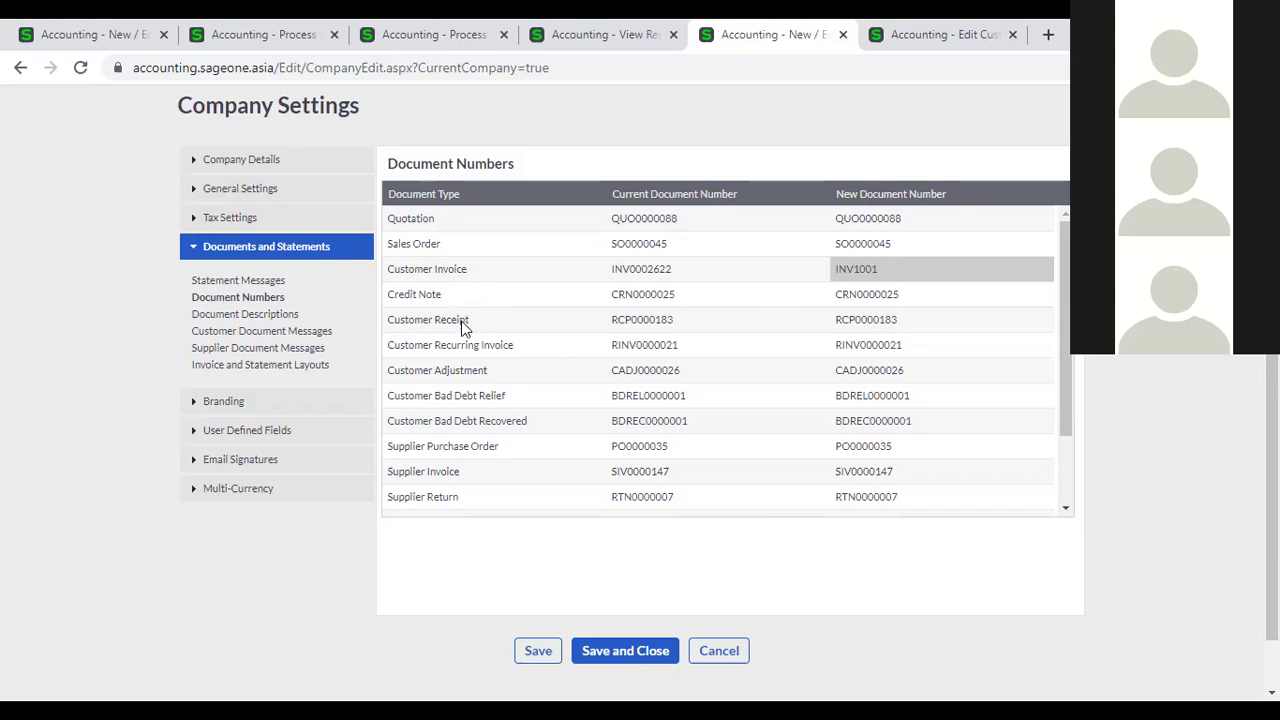
scroll(502, 386, down, 5)
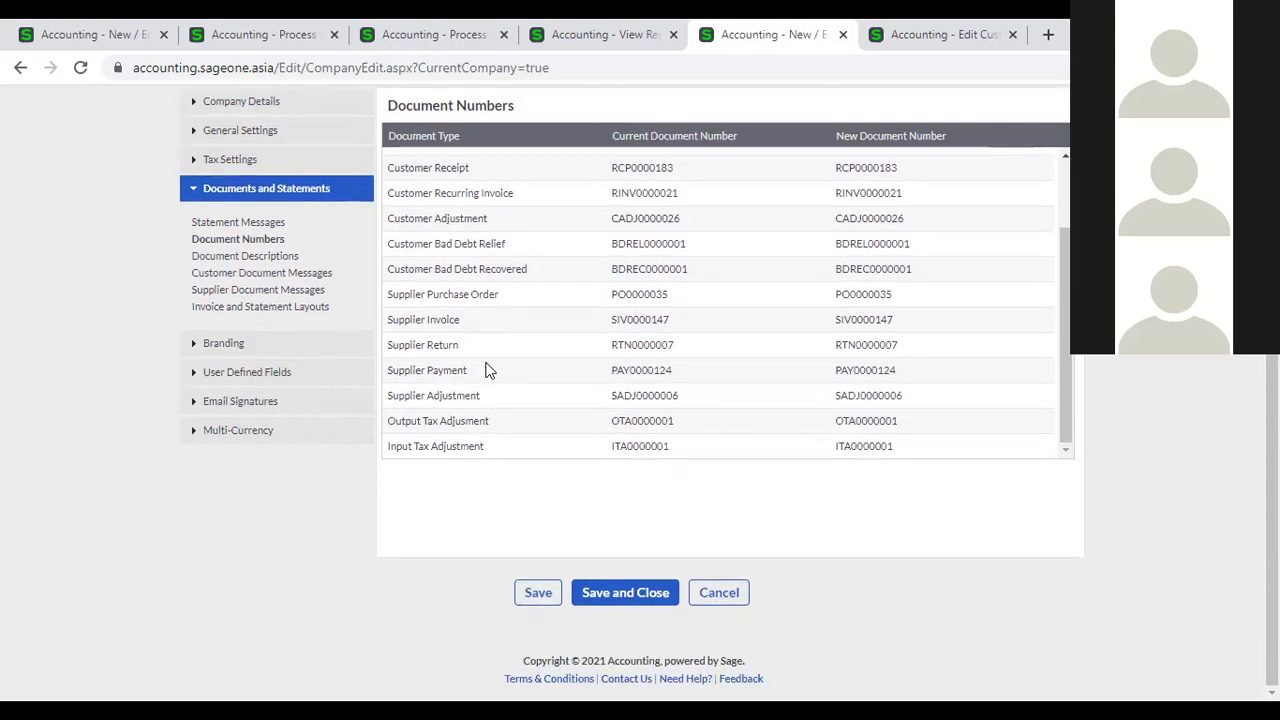
scroll(487, 368, up, 3)
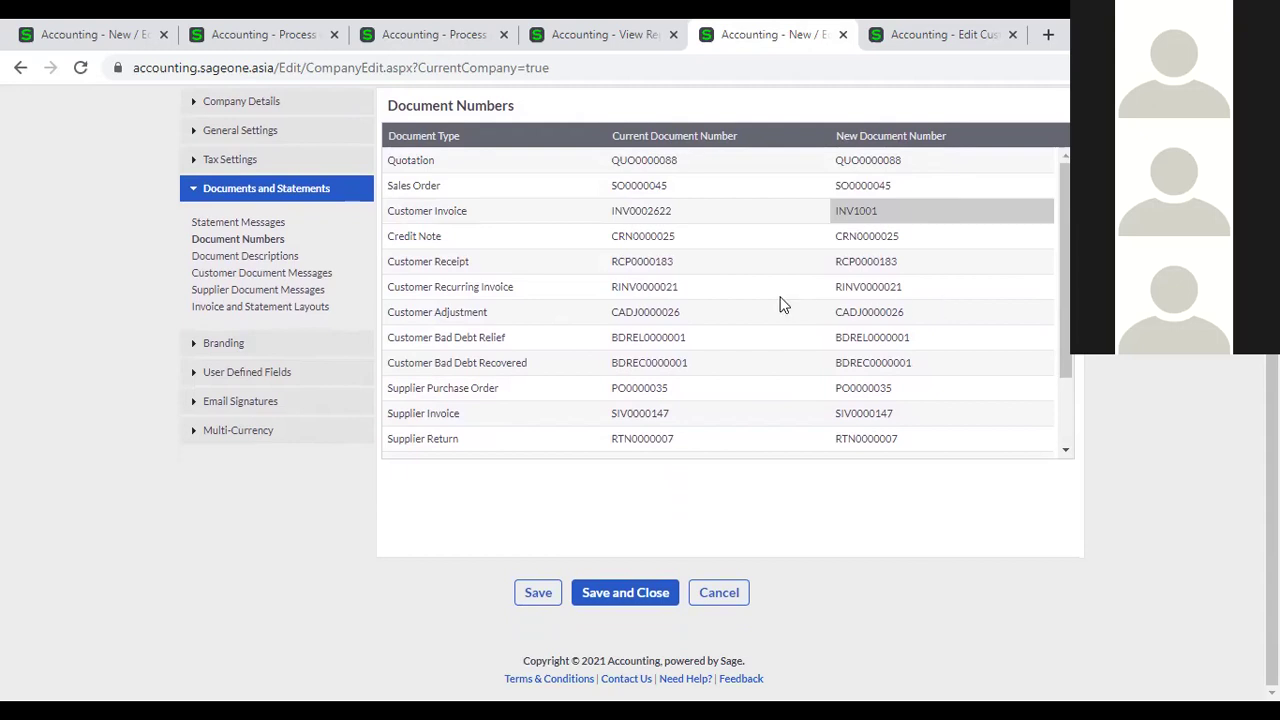
click(258, 262)
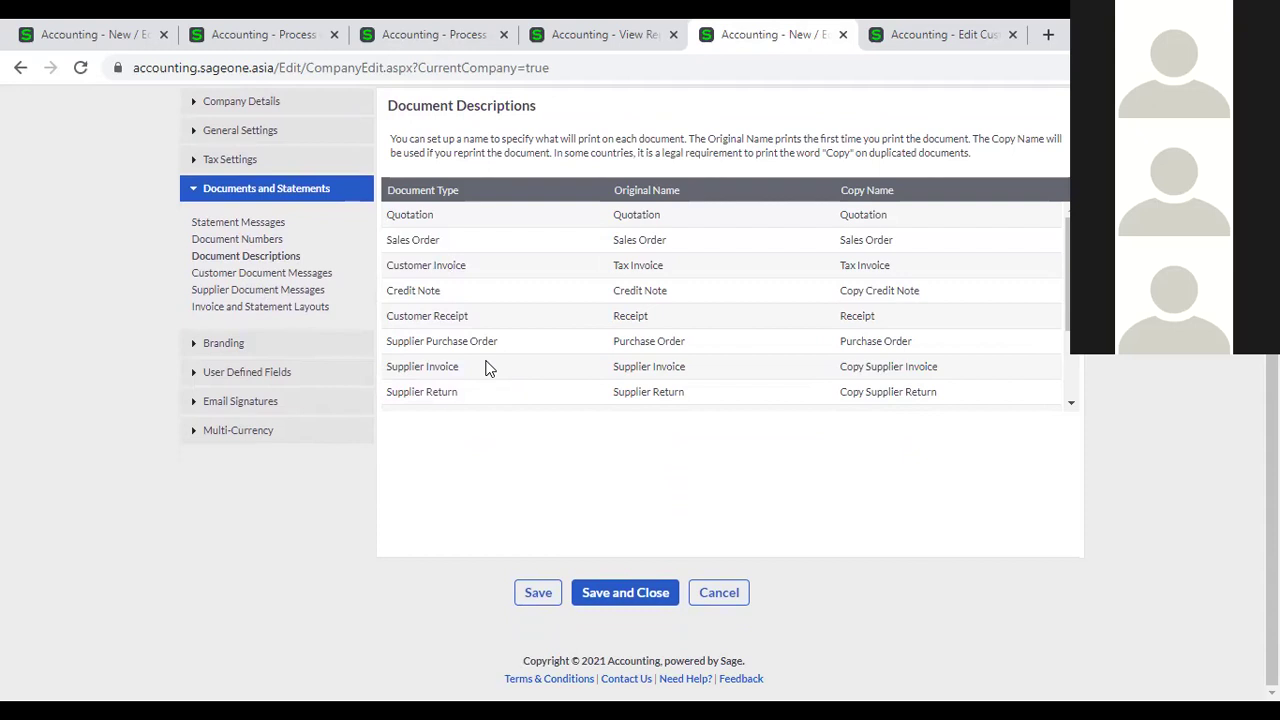
Compare the Customer Quotes list against the Document Descriptions settings.
click(390, 40)
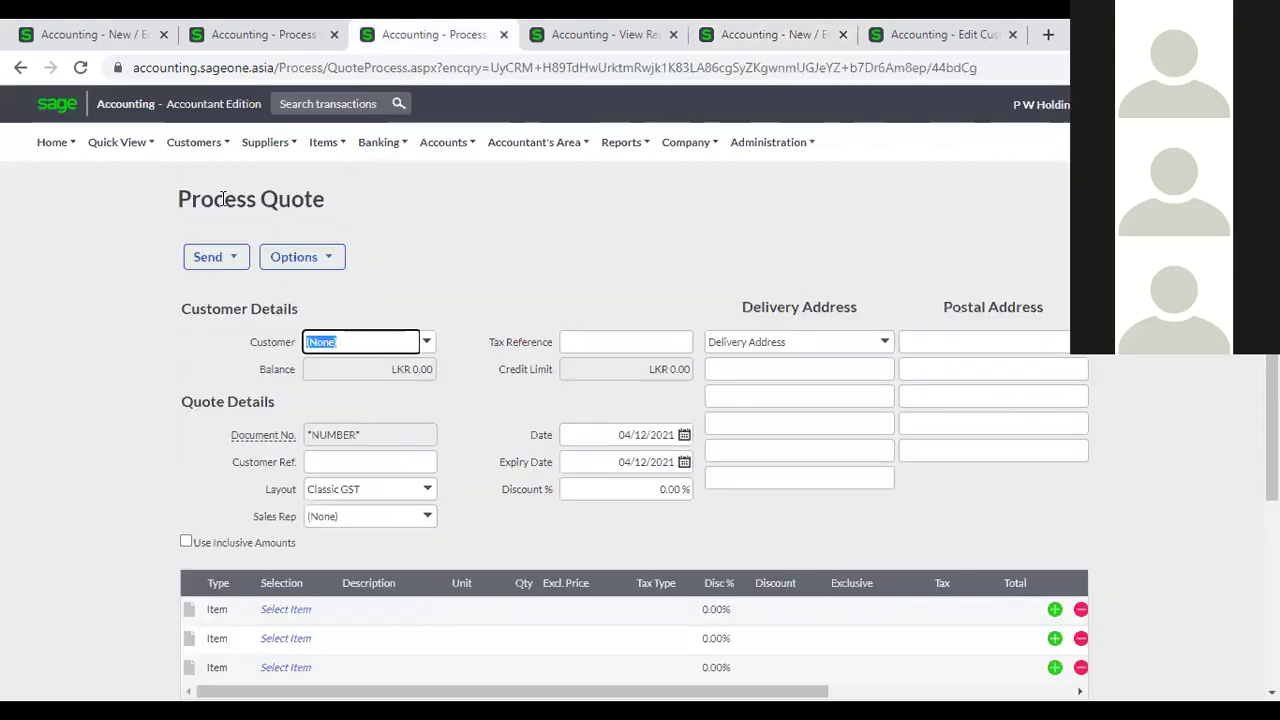
mouse_move(200, 150)
mouse_move(205, 233)
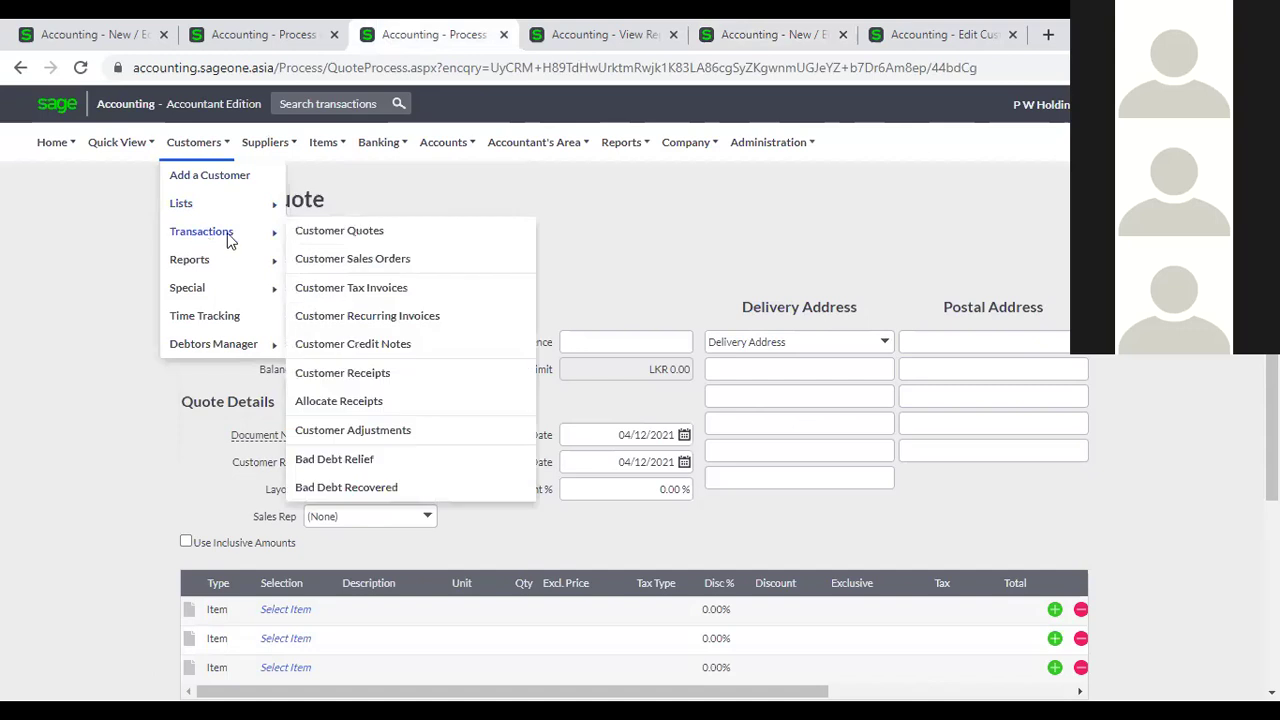
click(377, 231)
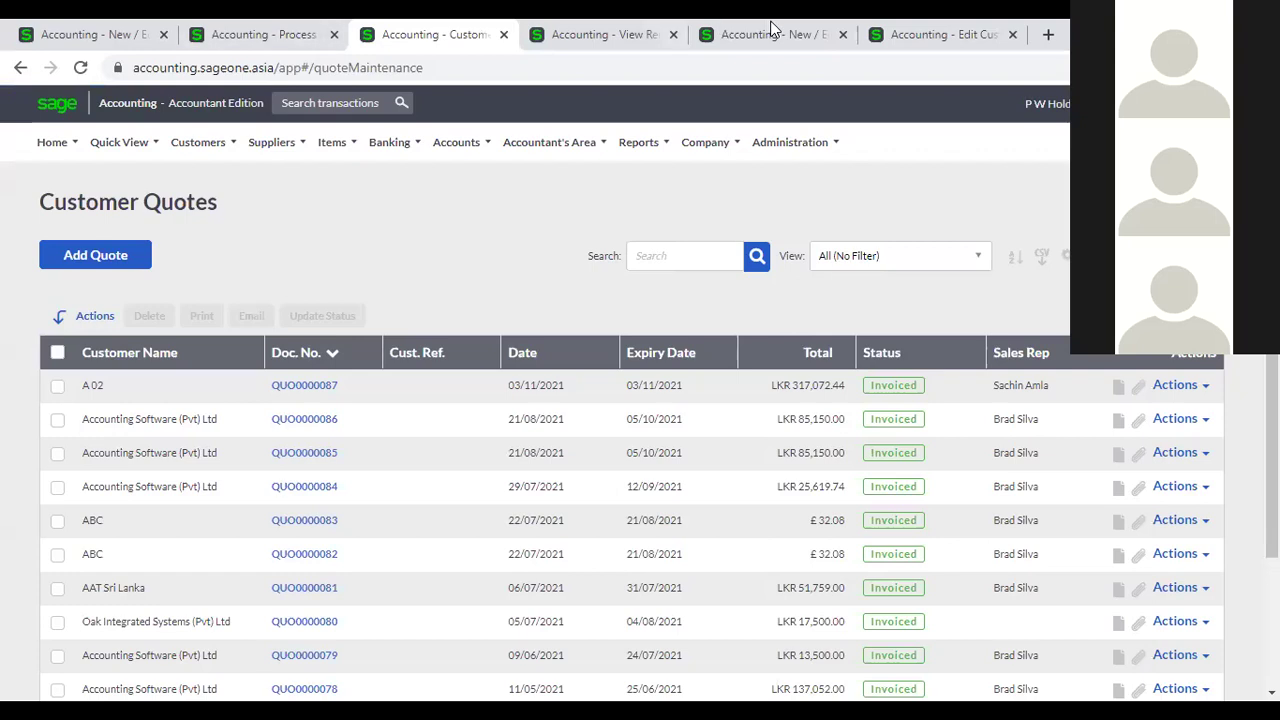
click(772, 34)
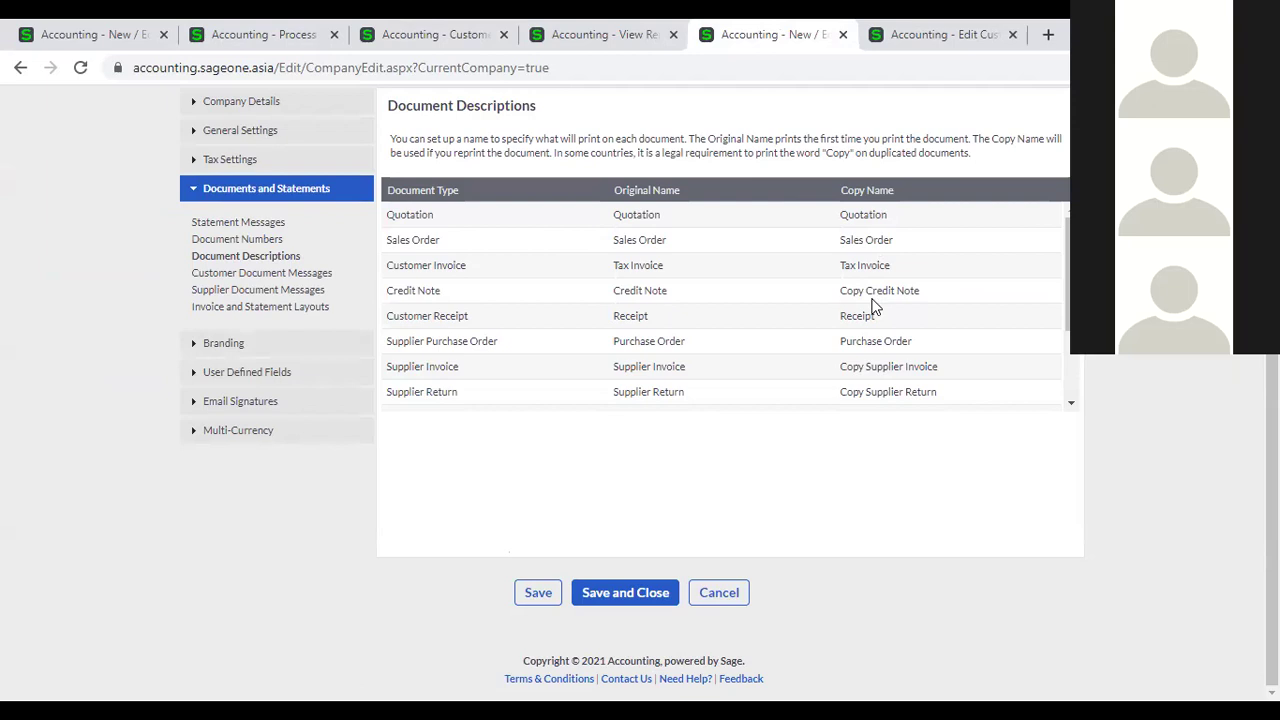
click(450, 32)
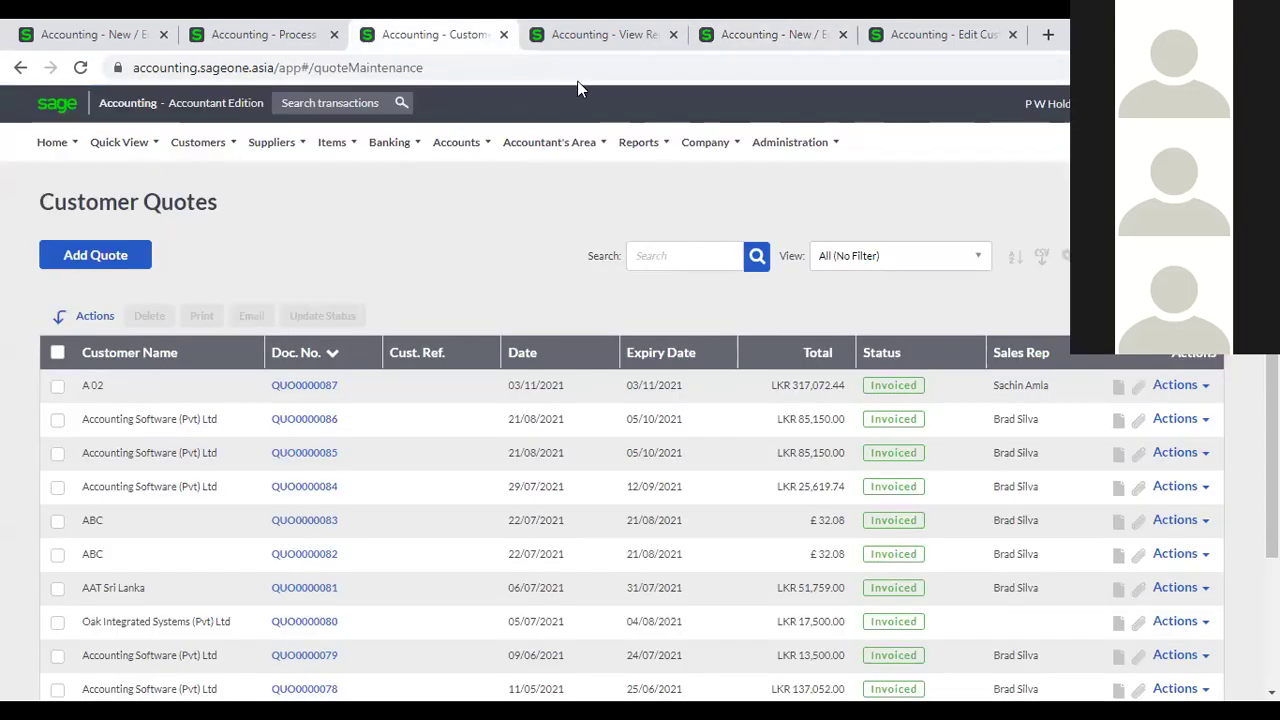
click(752, 32)
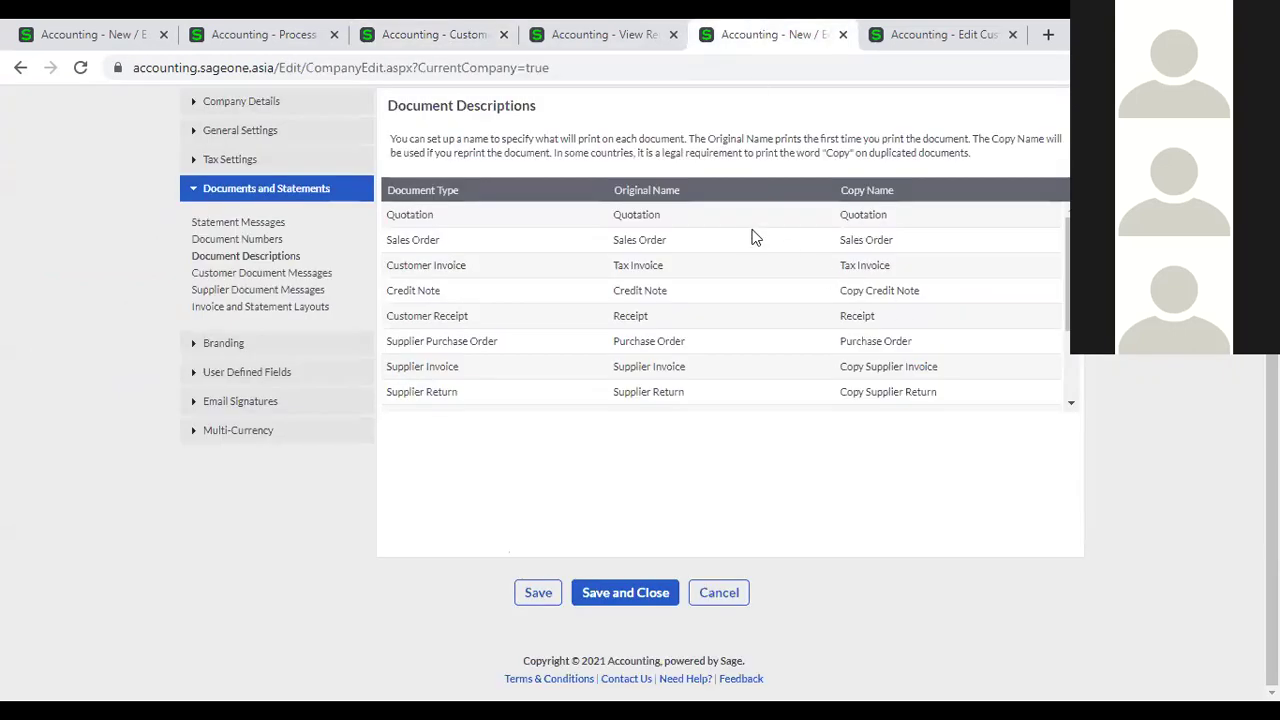
Go to Customers > Transactions > Customer Credit Notes to begin a new credit note.
click(606, 44)
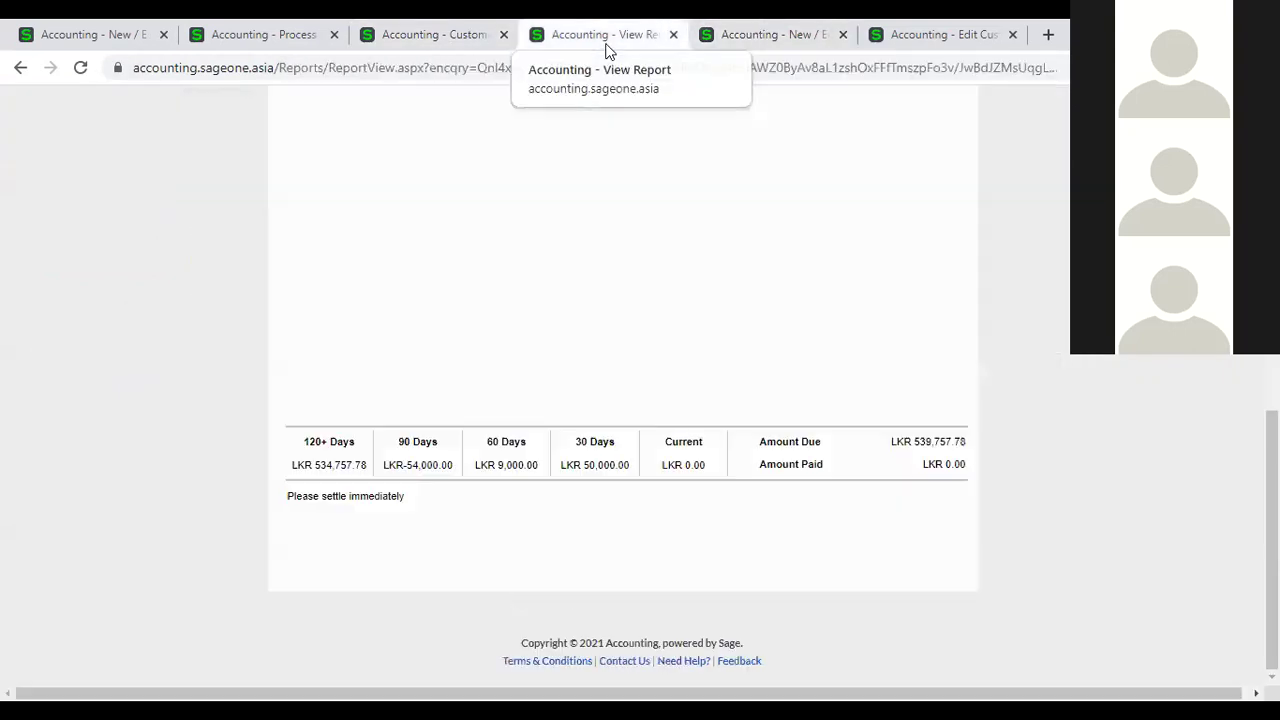
click(452, 36)
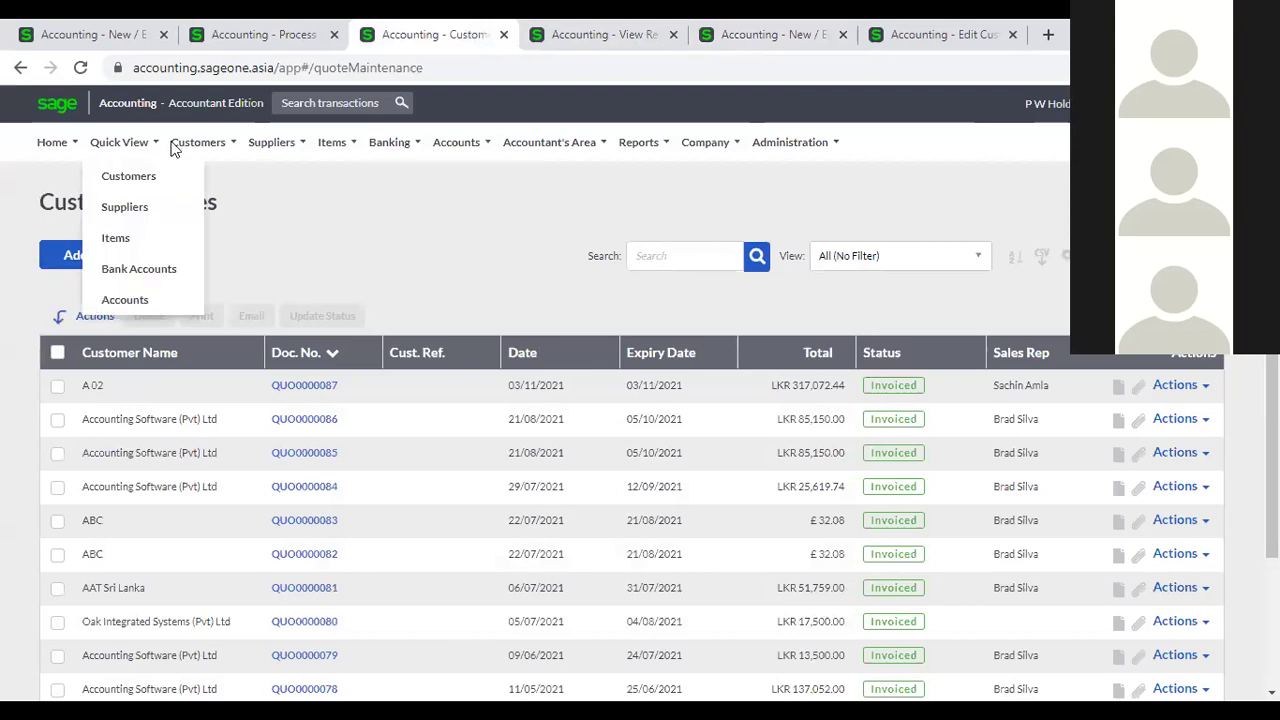
mouse_move(198, 142)
mouse_move(218, 240)
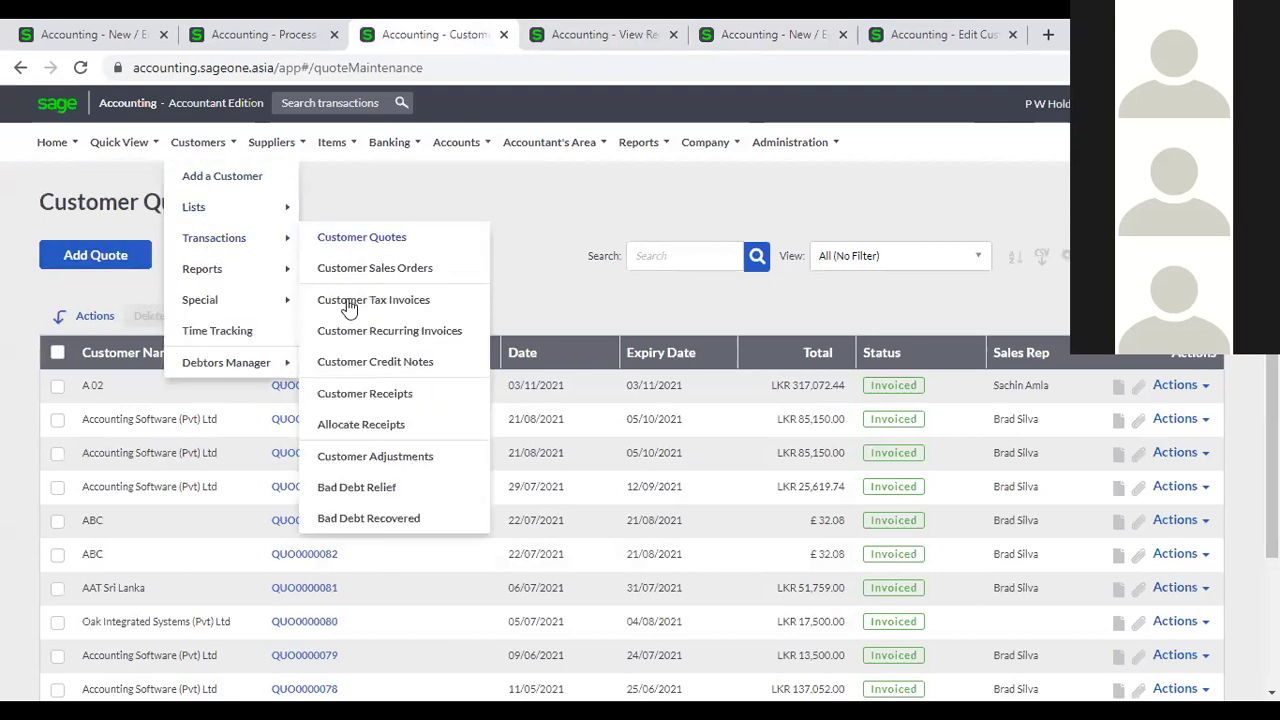
click(354, 362)
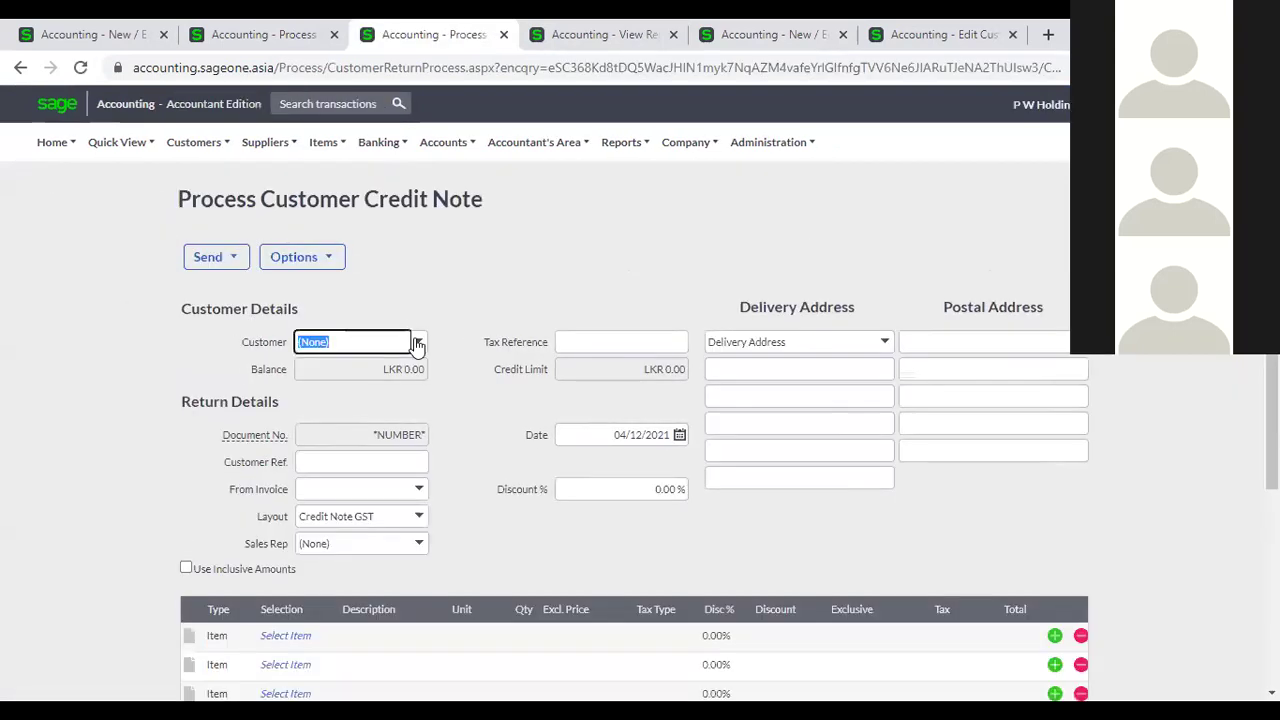
Fill the credit note for Accounting Software (Pvt) Ltd with PARACETAMOL SYRUP(PAED) on line 1.
click(418, 343)
click(414, 488)
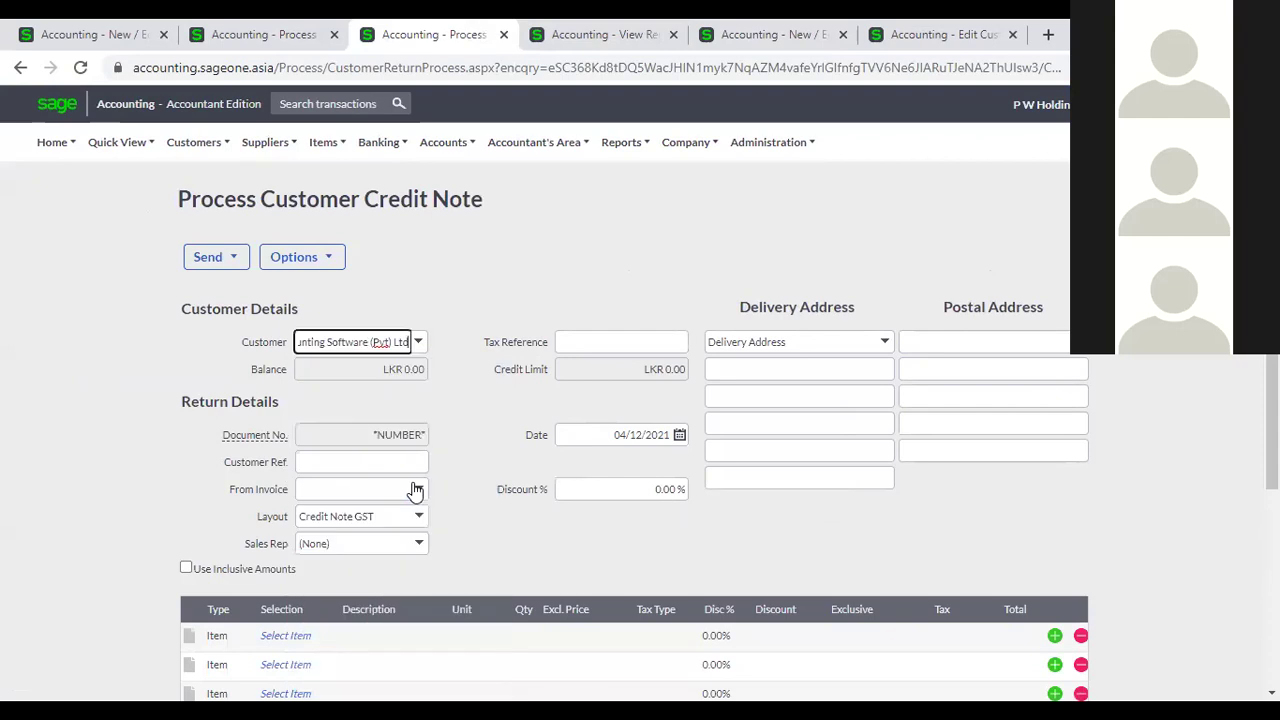
scroll(444, 437, down, 2)
click(292, 449)
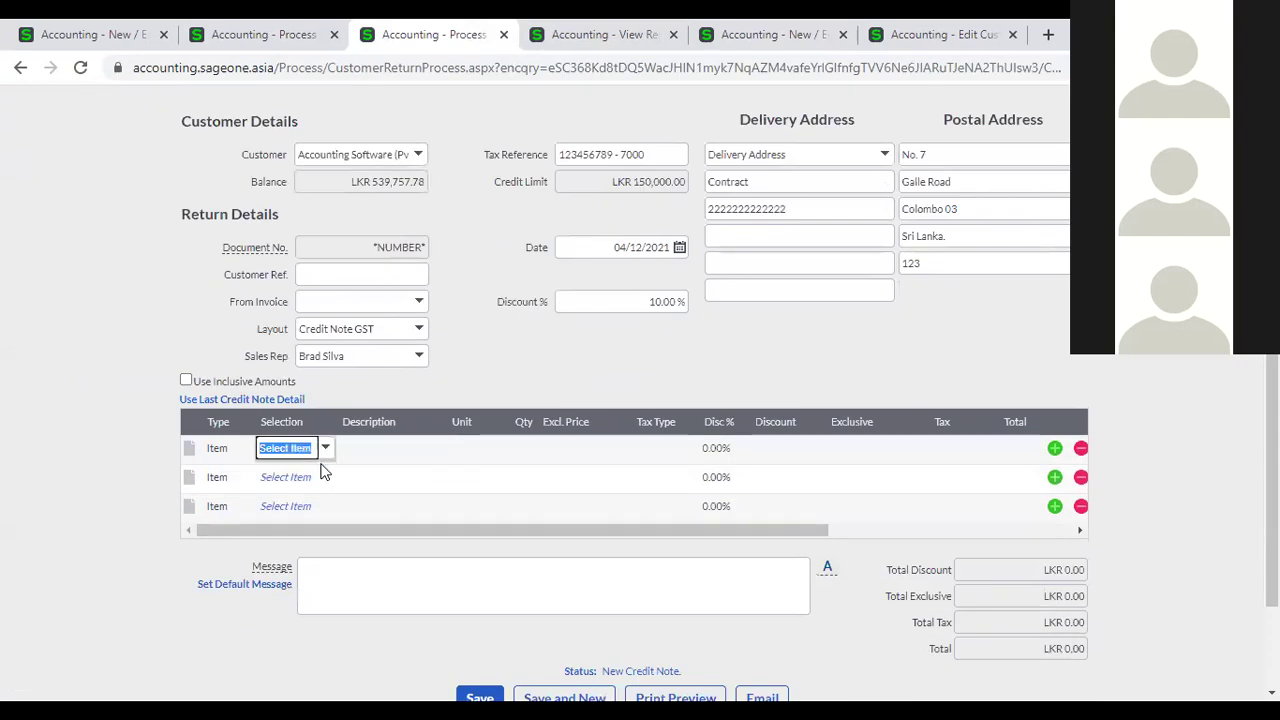
click(325, 449)
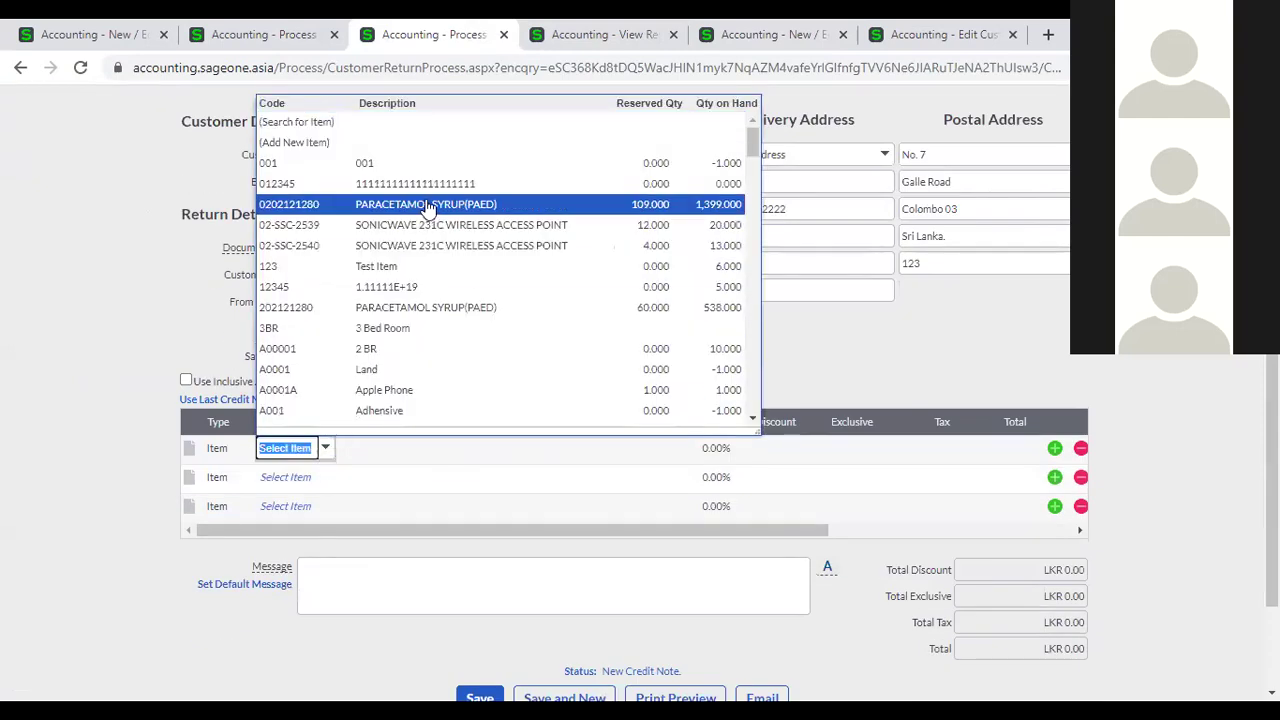
click(427, 206)
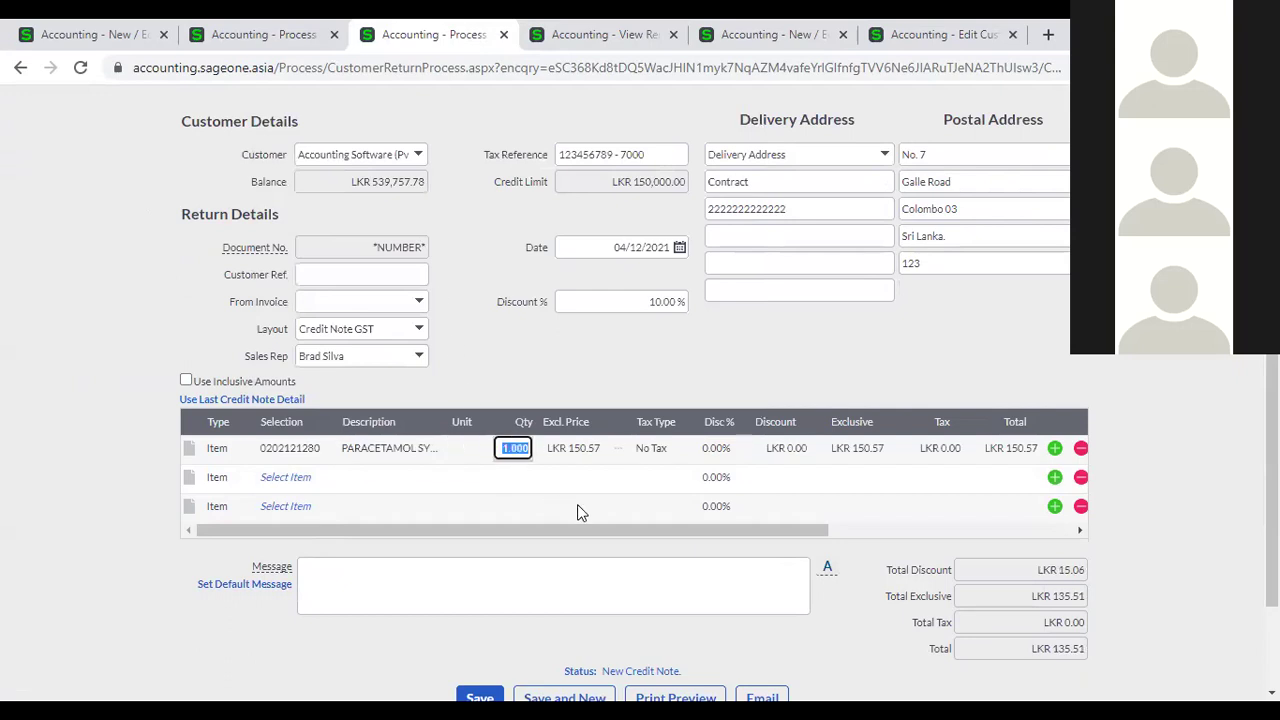
Print-preview the credit note and compare it with the company document settings.
scroll(577, 512, down, 1)
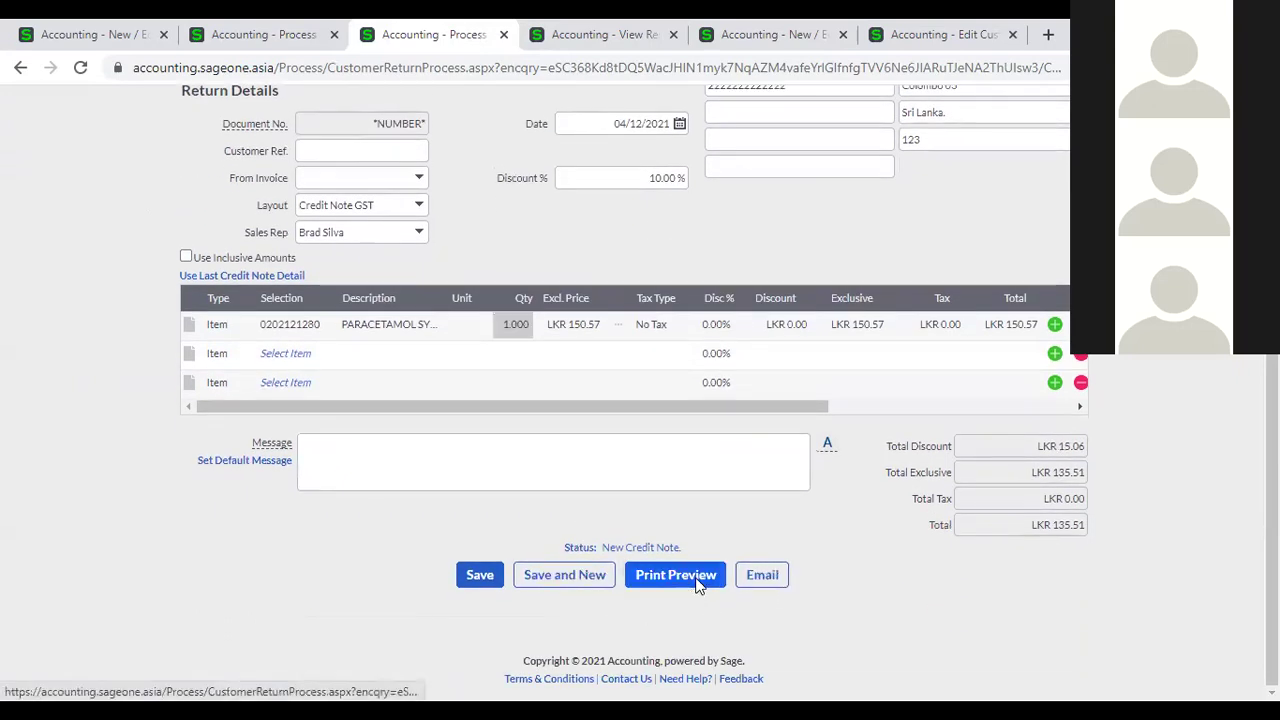
click(676, 575)
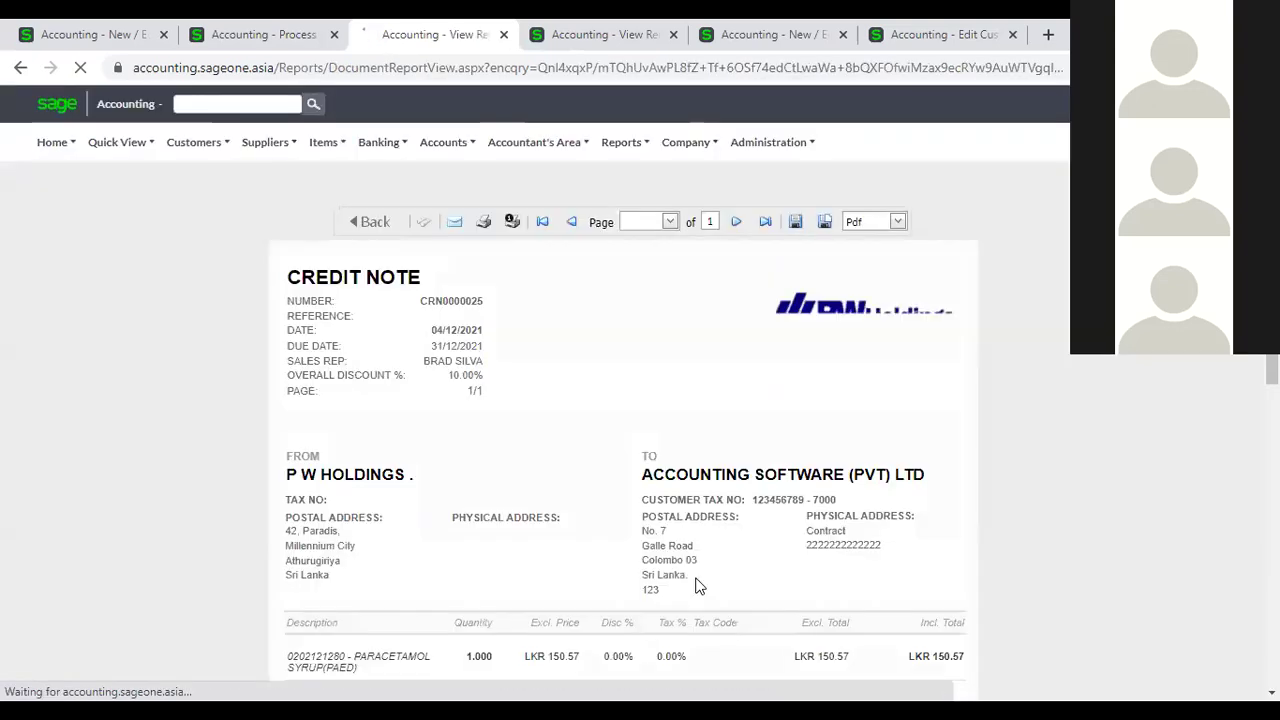
scroll(643, 491, down, 2)
scroll(486, 271, up, 2)
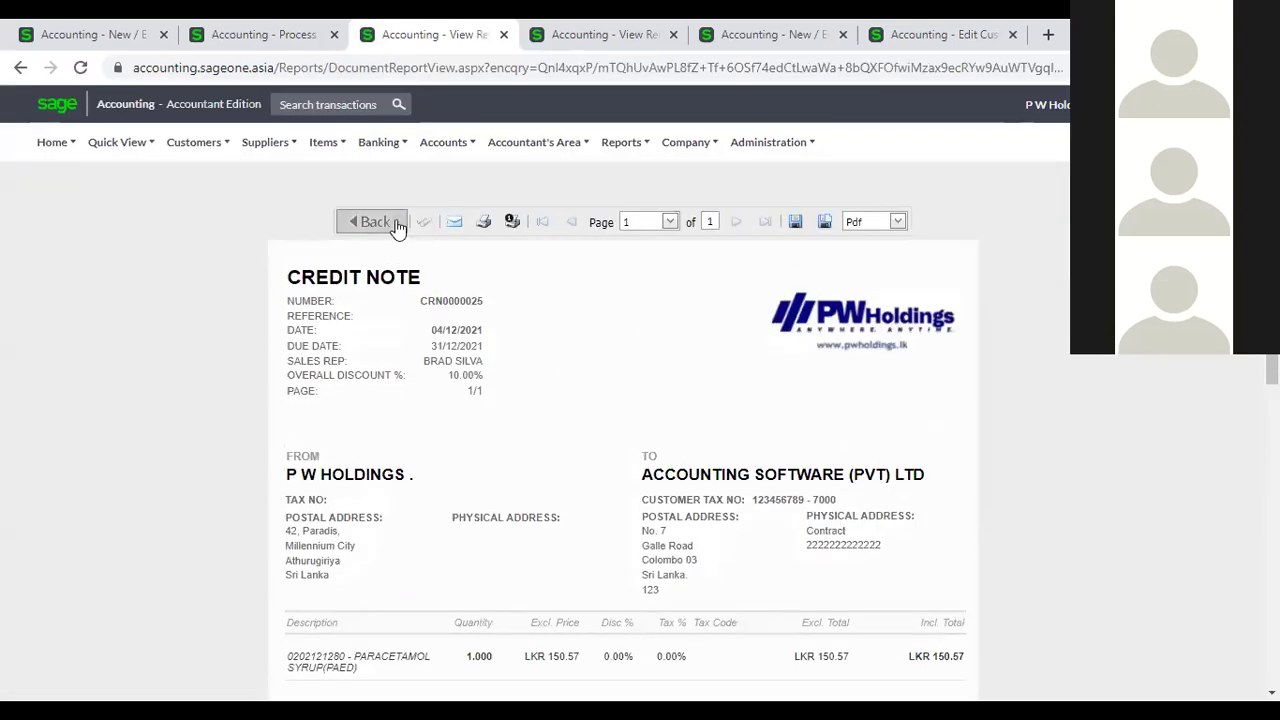
click(737, 38)
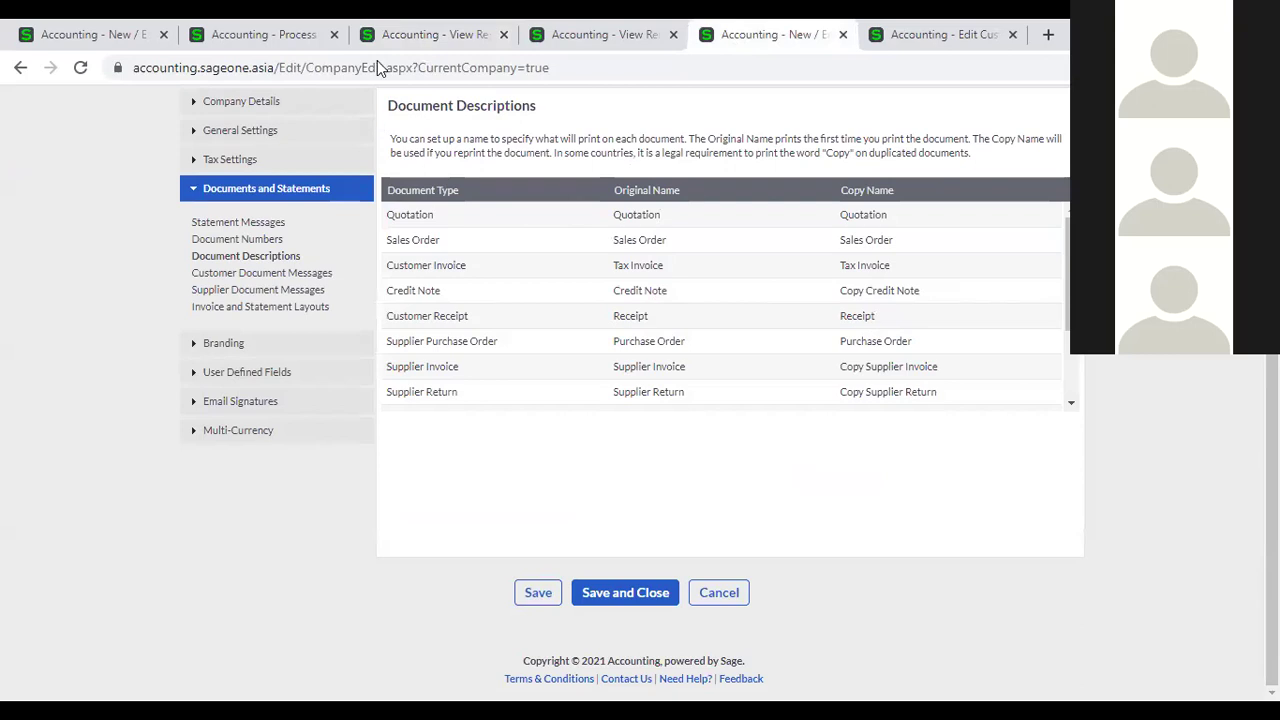
click(420, 34)
scroll(591, 349, down, 5)
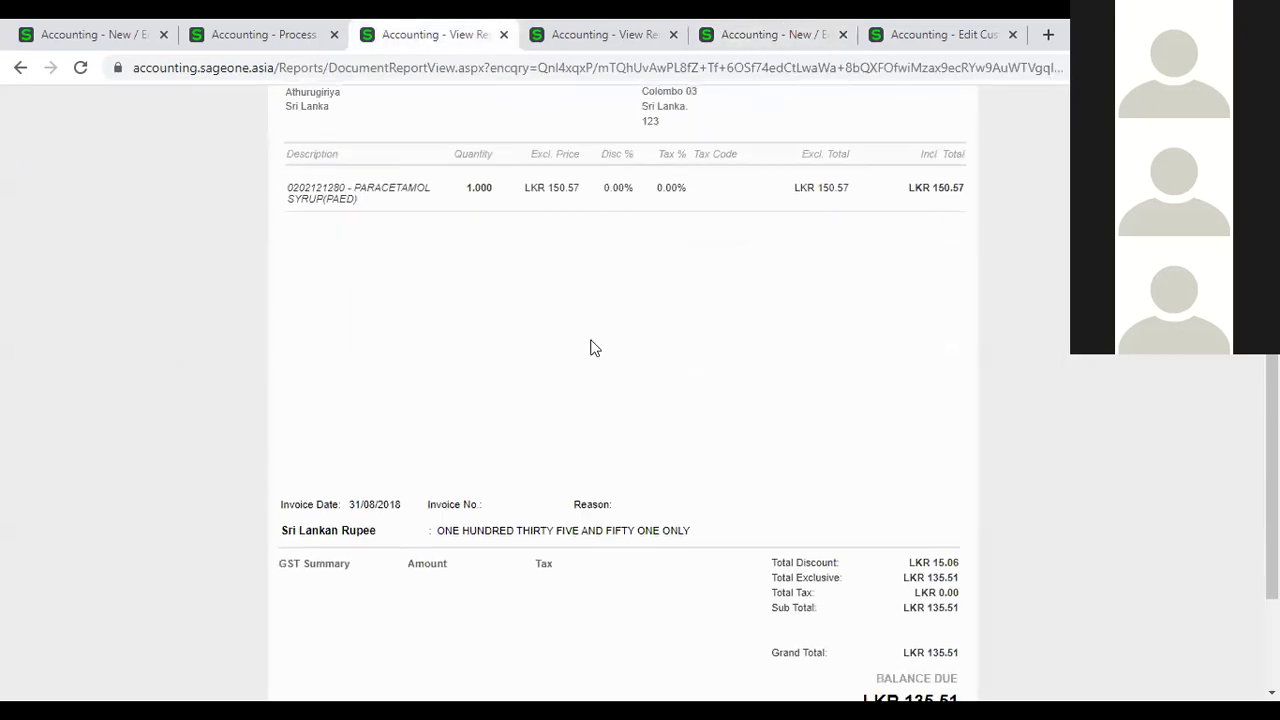
scroll(591, 349, down, 2)
scroll(591, 340, up, 6)
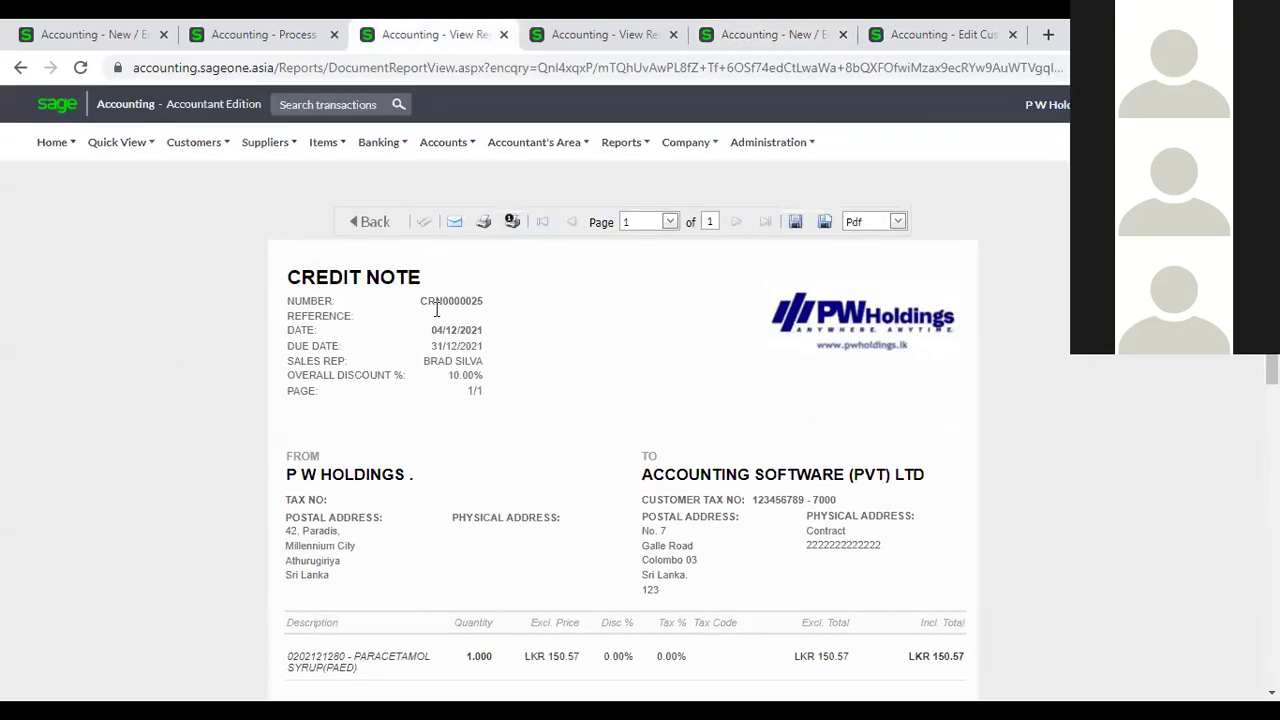
Open the Customer Credit Notes list and the actions for CRN0000025.
click(200, 143)
mouse_move(206, 230)
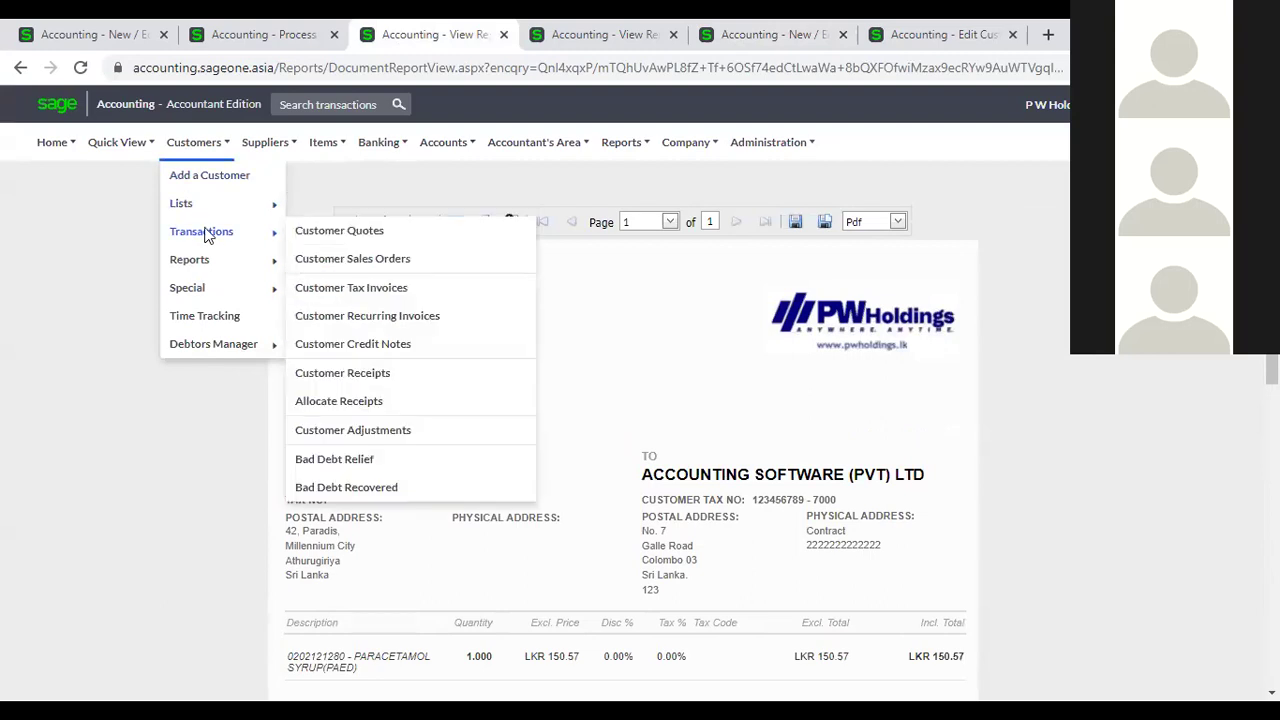
click(361, 345)
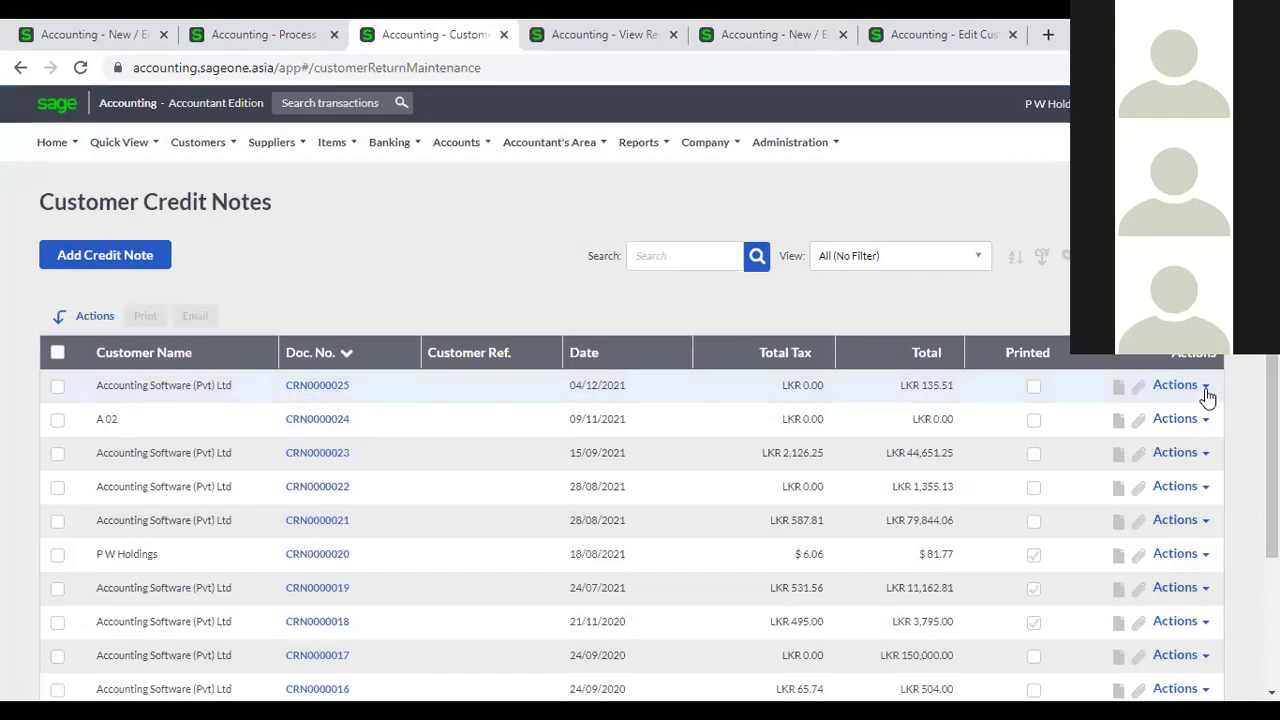
click(1206, 392)
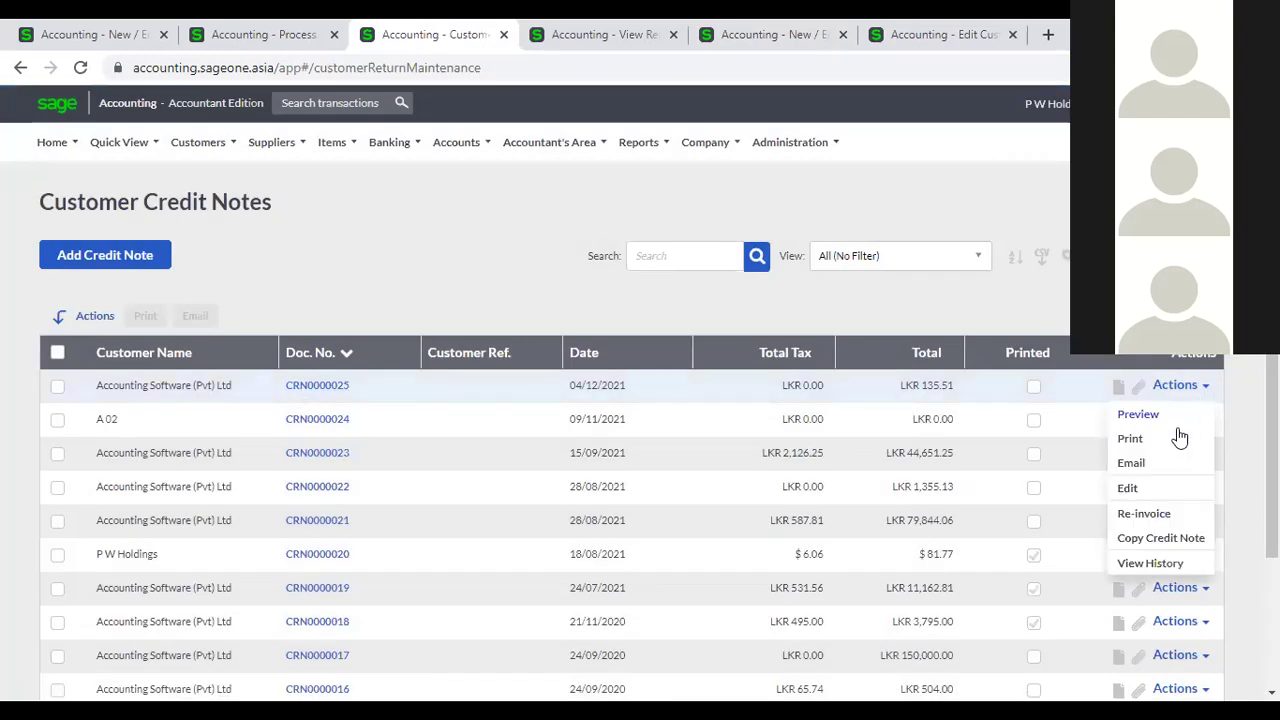
Print CRN0000025 to PDF and preview its reprint headed COPY CREDIT NOTE.
click(1150, 440)
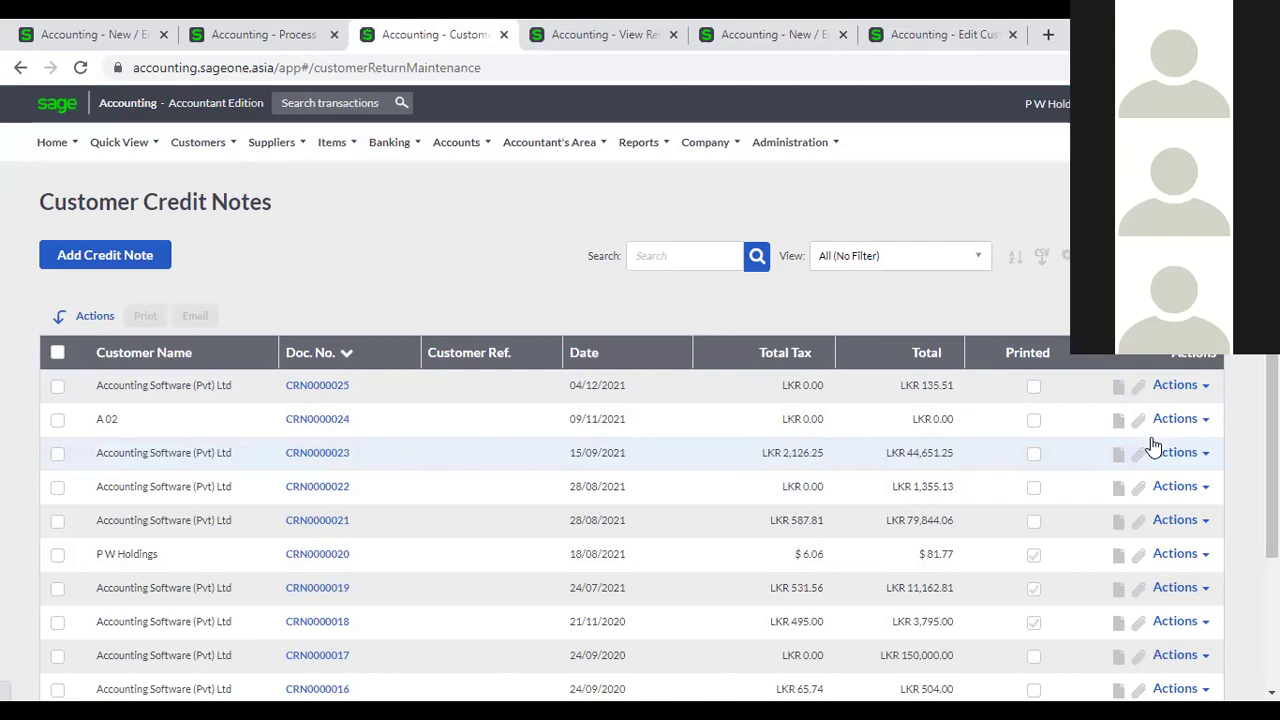
click(1185, 388)
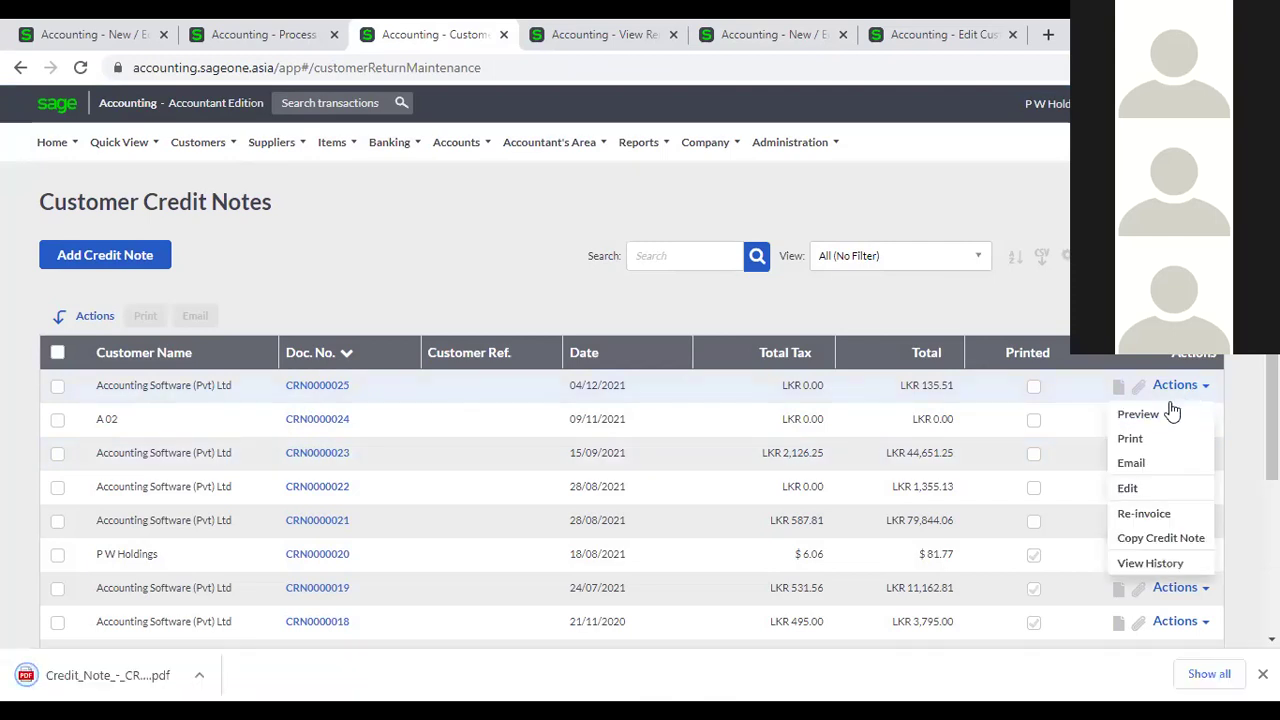
click(1172, 413)
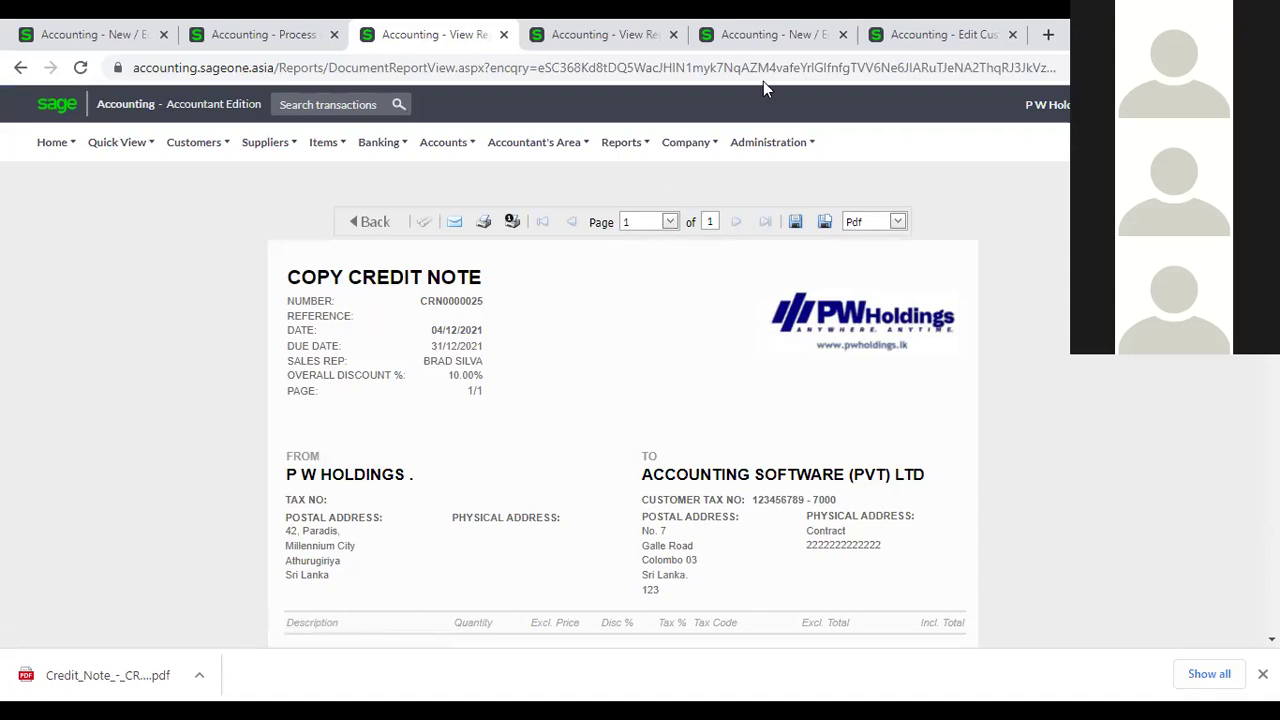
click(750, 38)
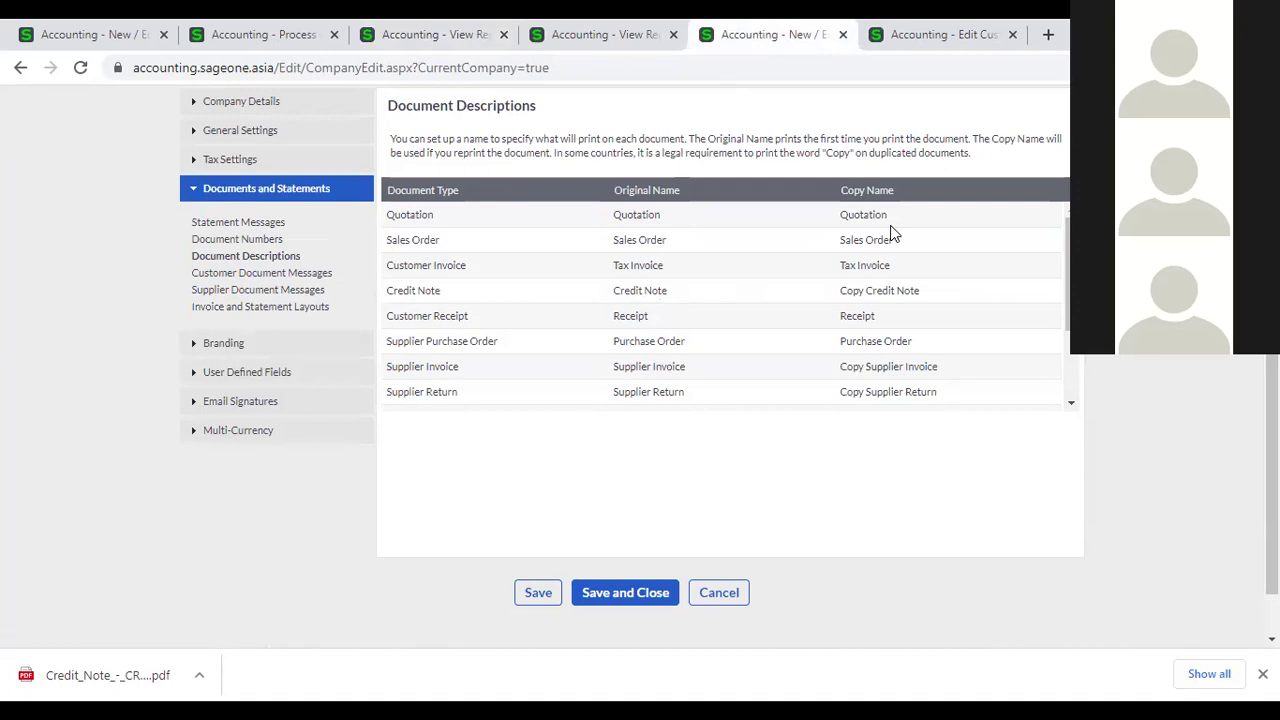
Change the Customer Invoice copy name to 'Copy Tax Invoice'.
scroll(910, 330, down, 2)
scroll(900, 323, up, 2)
click(857, 265)
click(842, 265)
text(Copy)
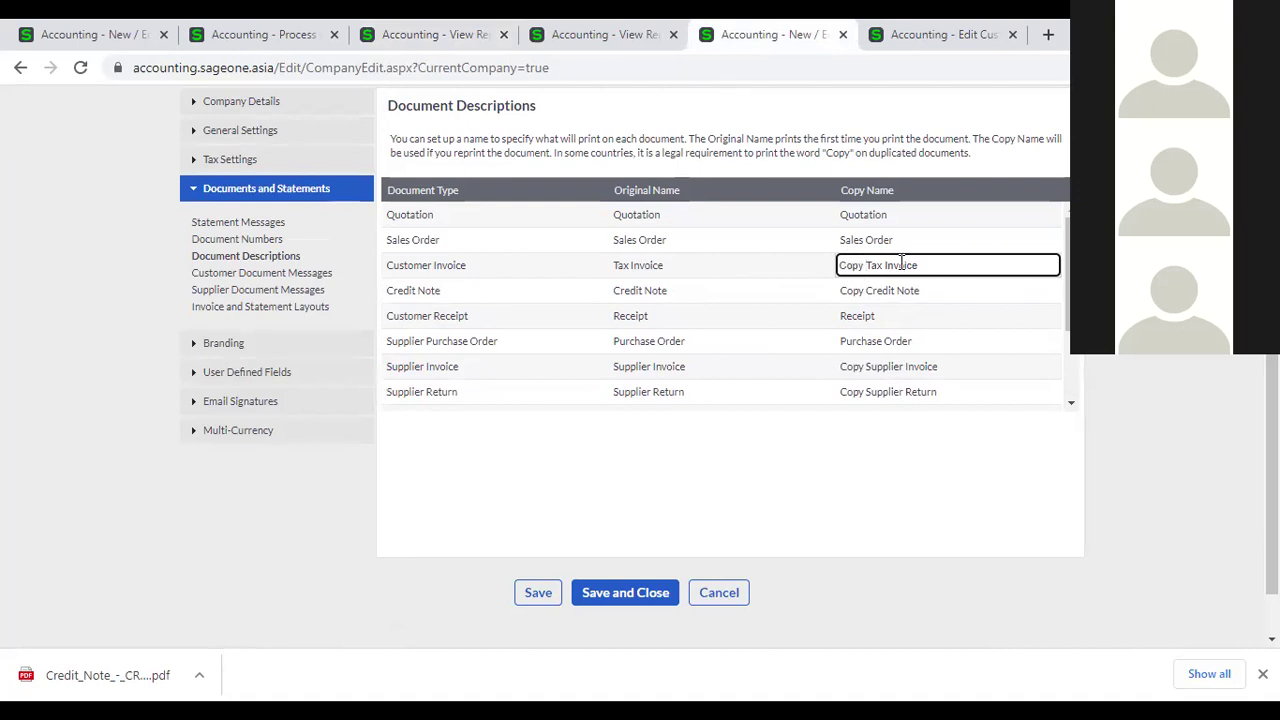
click(959, 268)
Check the reprinted credit note heading, then open Customer Document Messages.
click(450, 35)
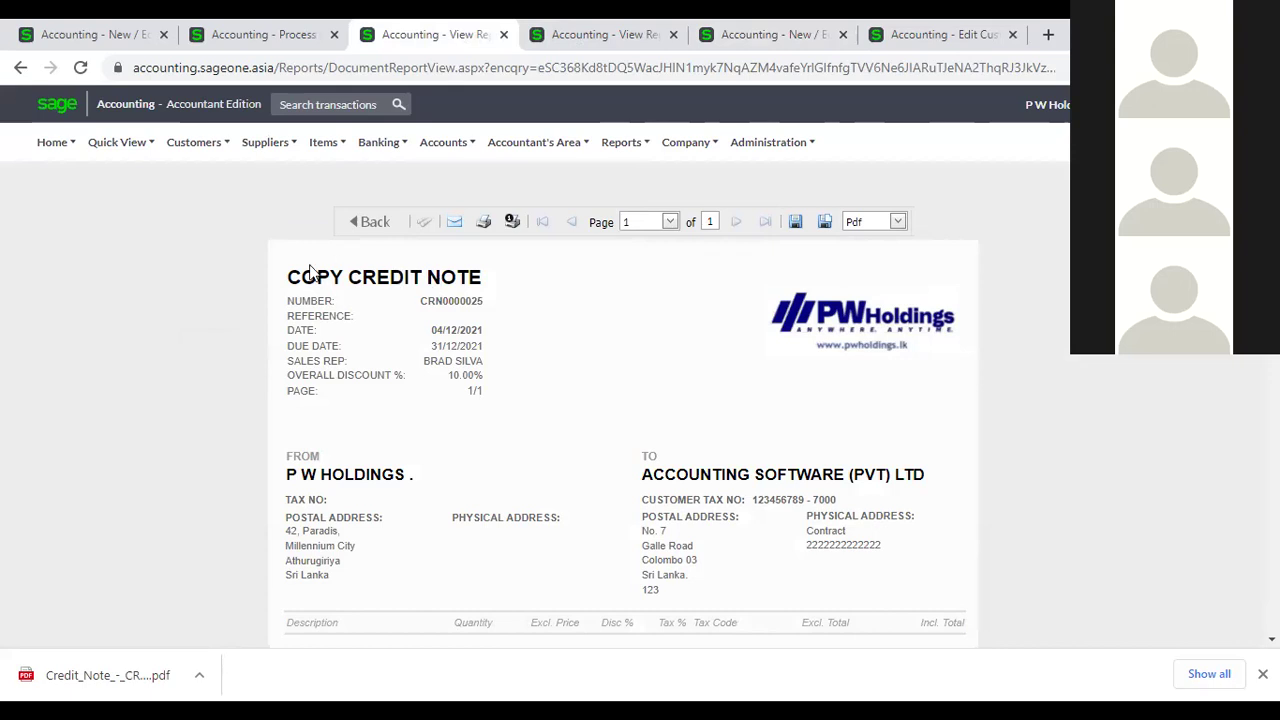
click(770, 34)
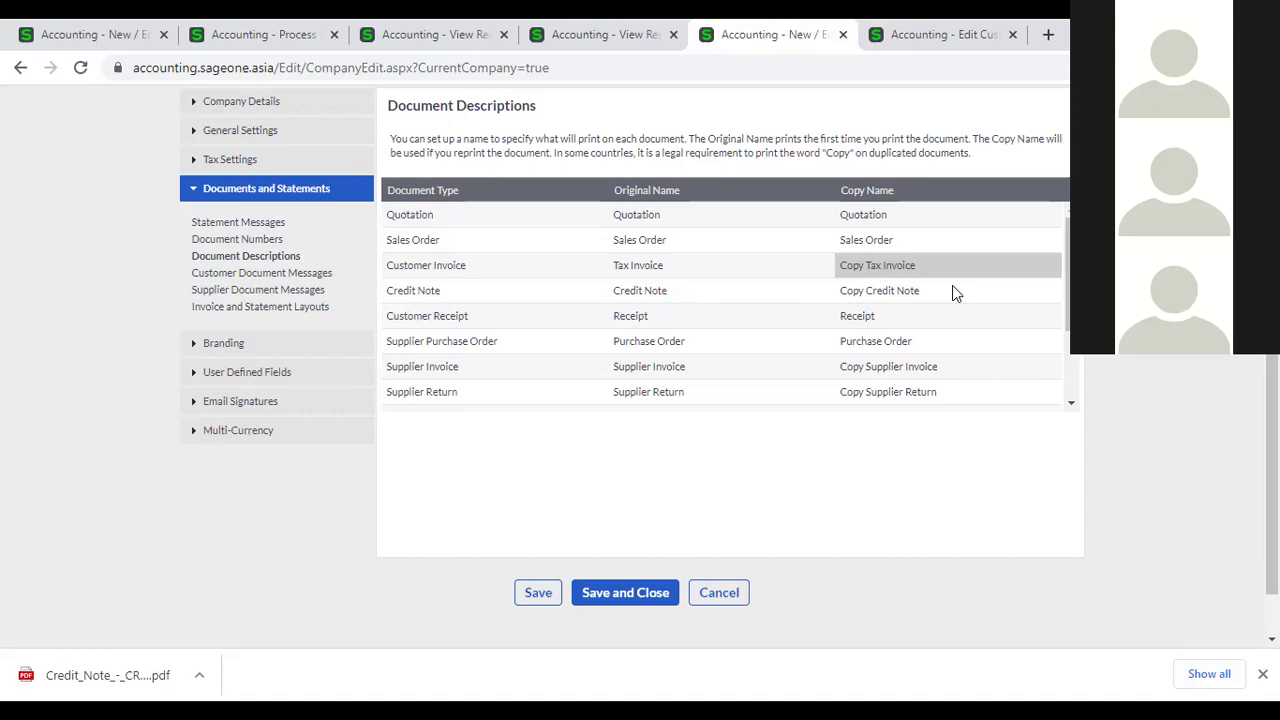
click(303, 280)
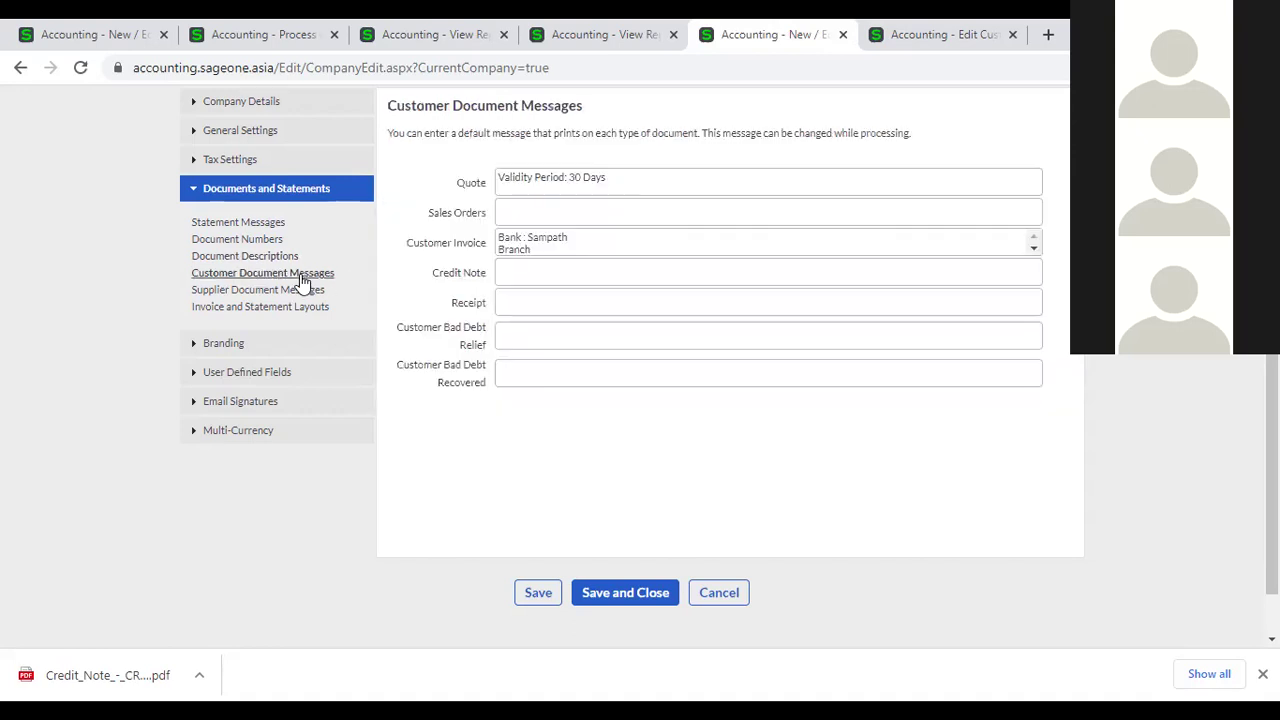
Dismiss the download notice and start a new quote from Customer Quotes.
scroll(562, 305, up, 1)
scroll(562, 305, up, 1)
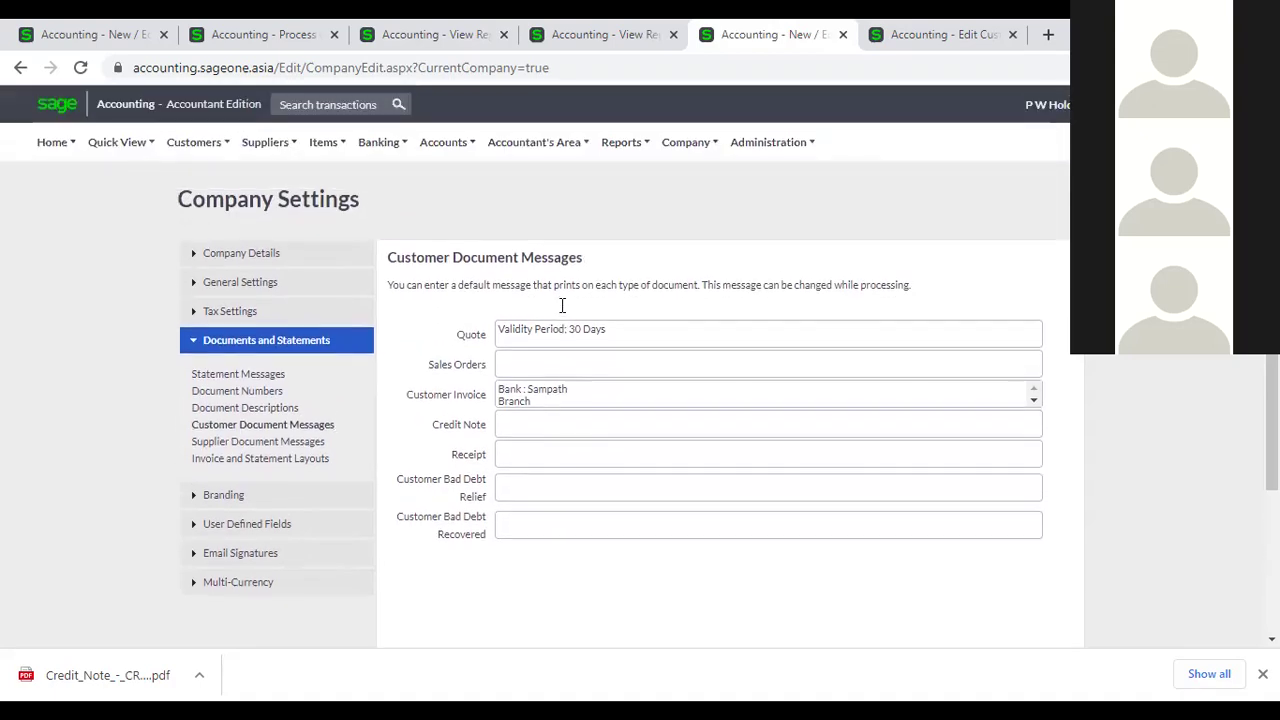
click(418, 36)
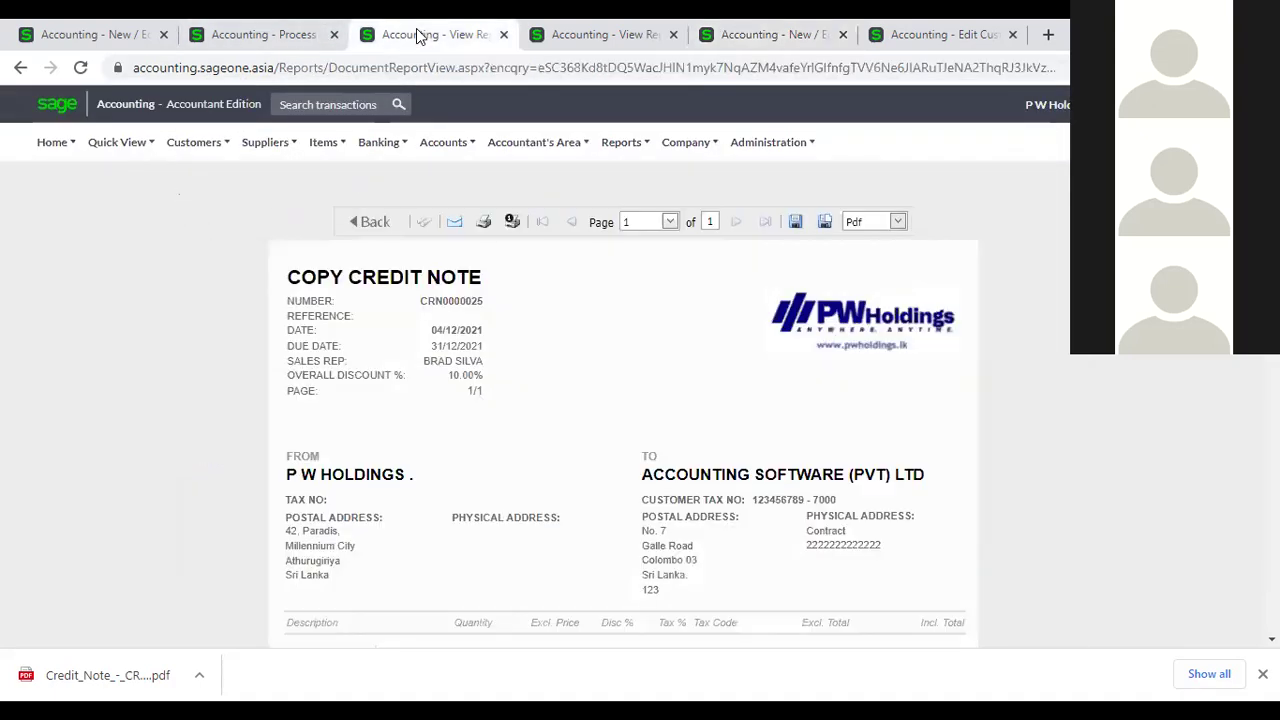
mouse_move(194, 142)
mouse_move(194, 190)
mouse_move(203, 231)
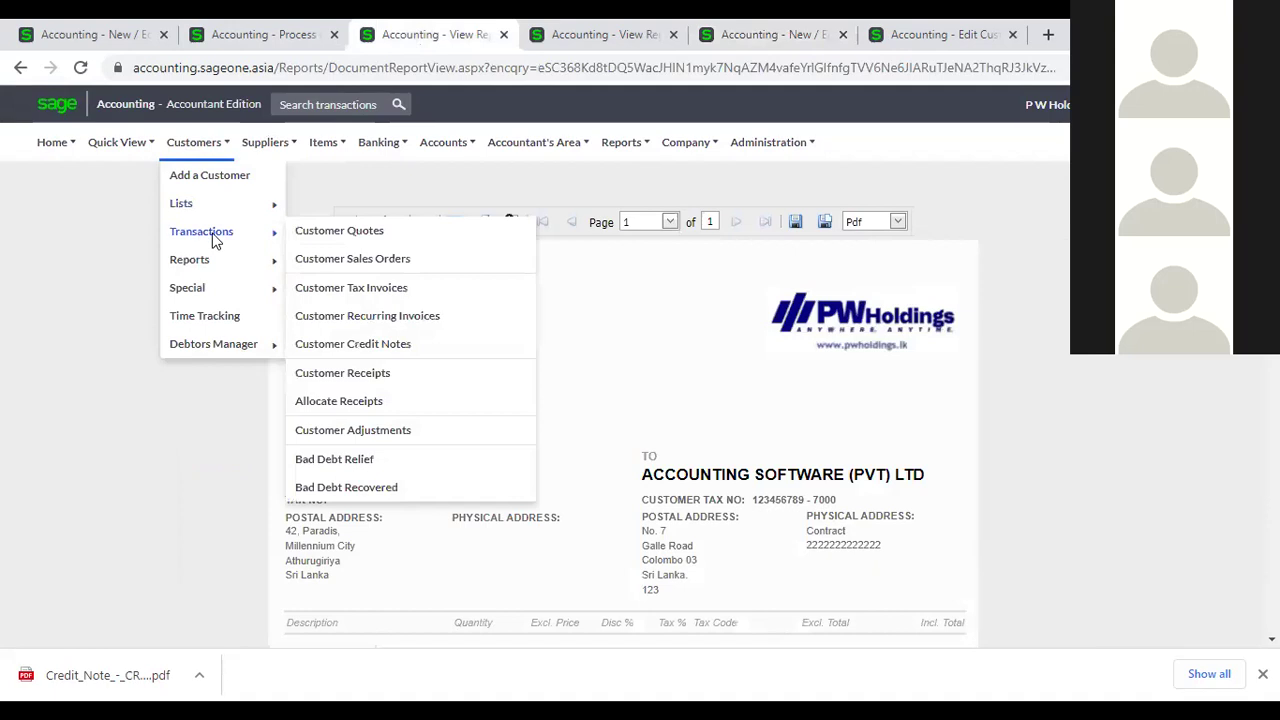
click(339, 242)
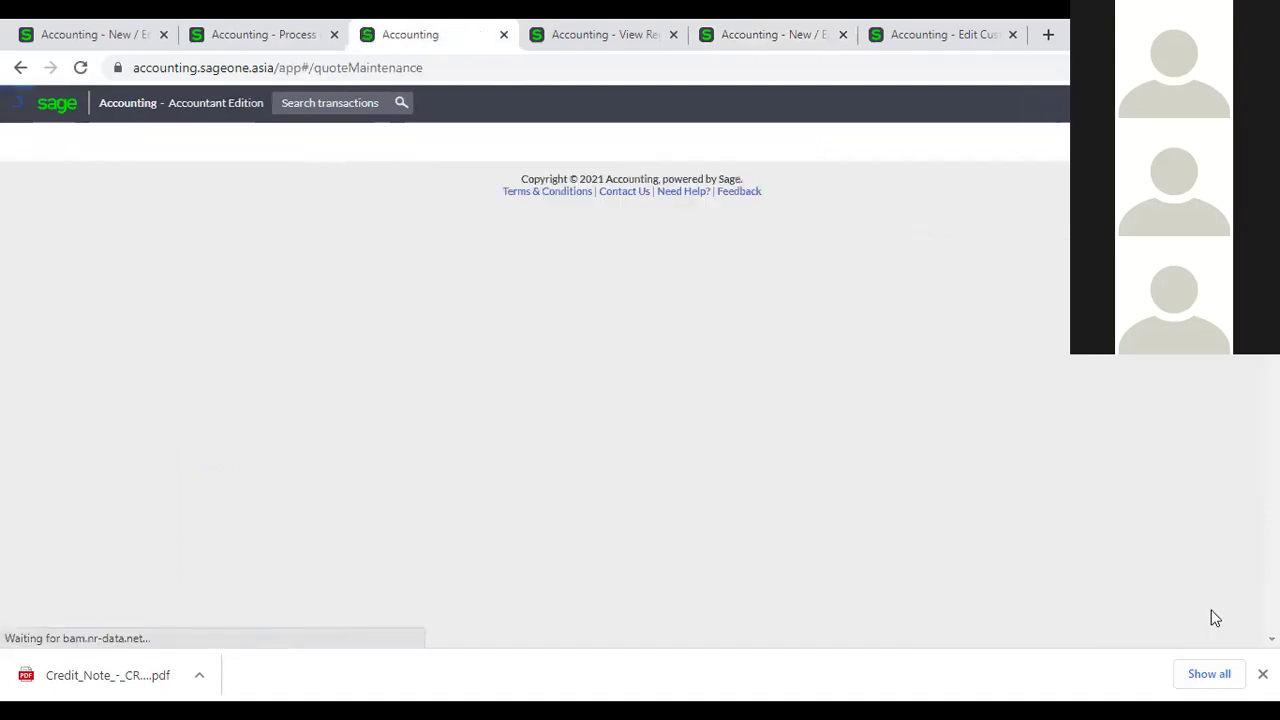
click(1262, 674)
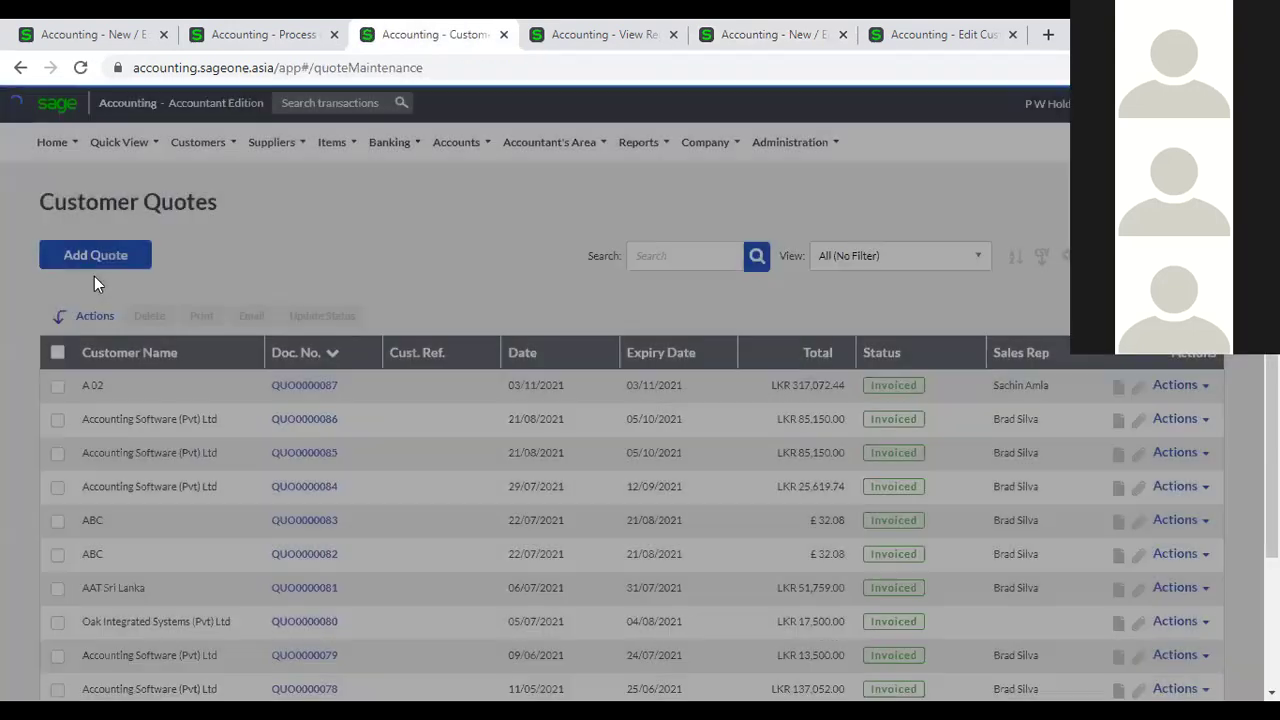
click(94, 263)
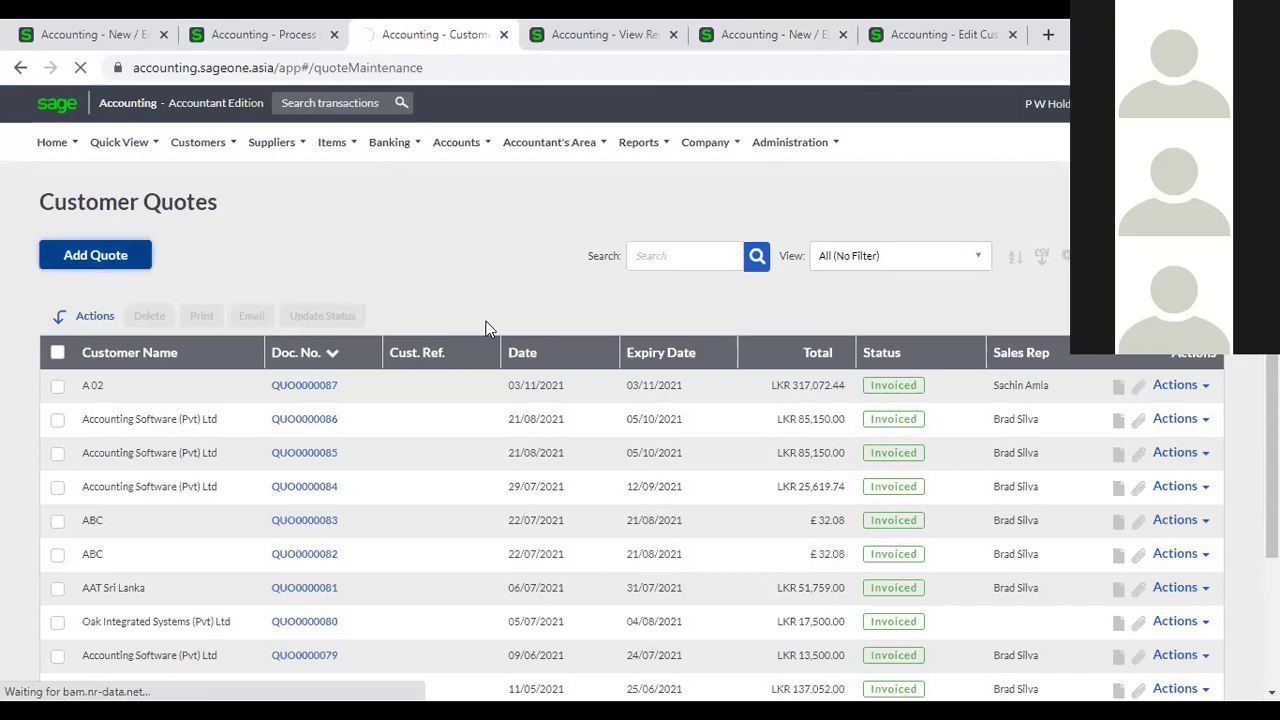
Select the quote's default message, 'Validity Period: 30 Days'.
scroll(500, 375, down, 2)
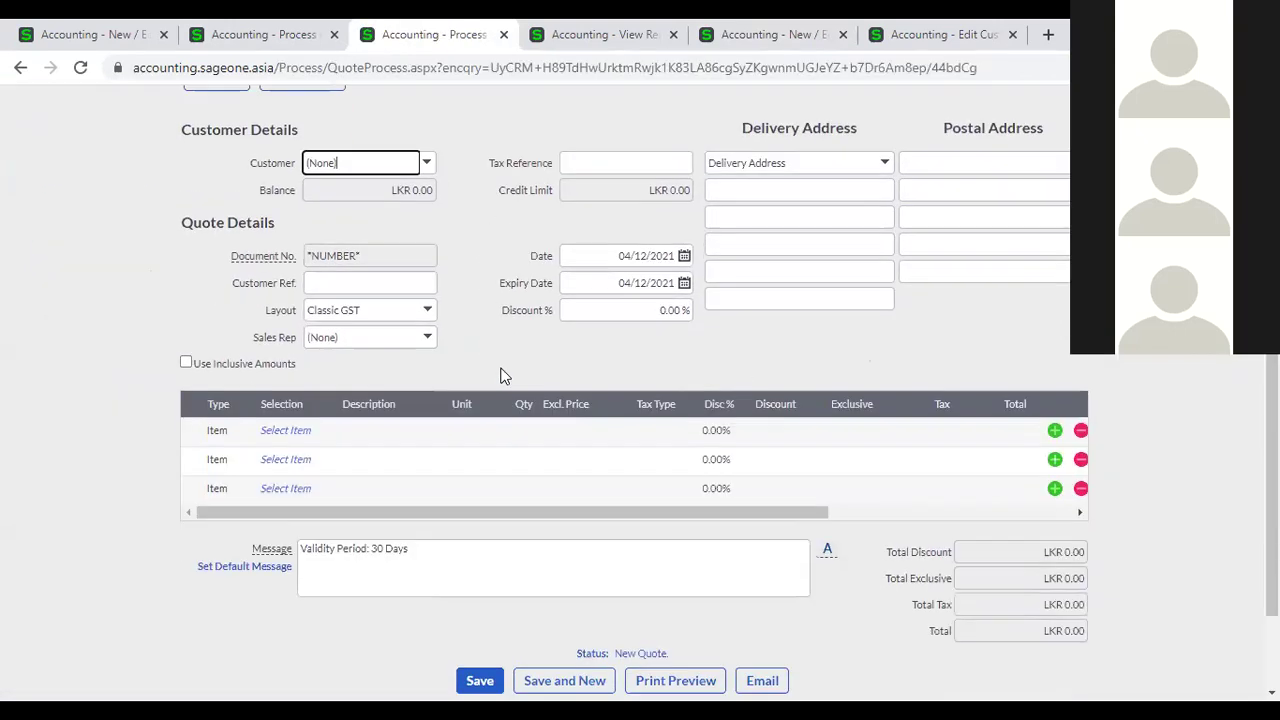
scroll(503, 376, down, 1)
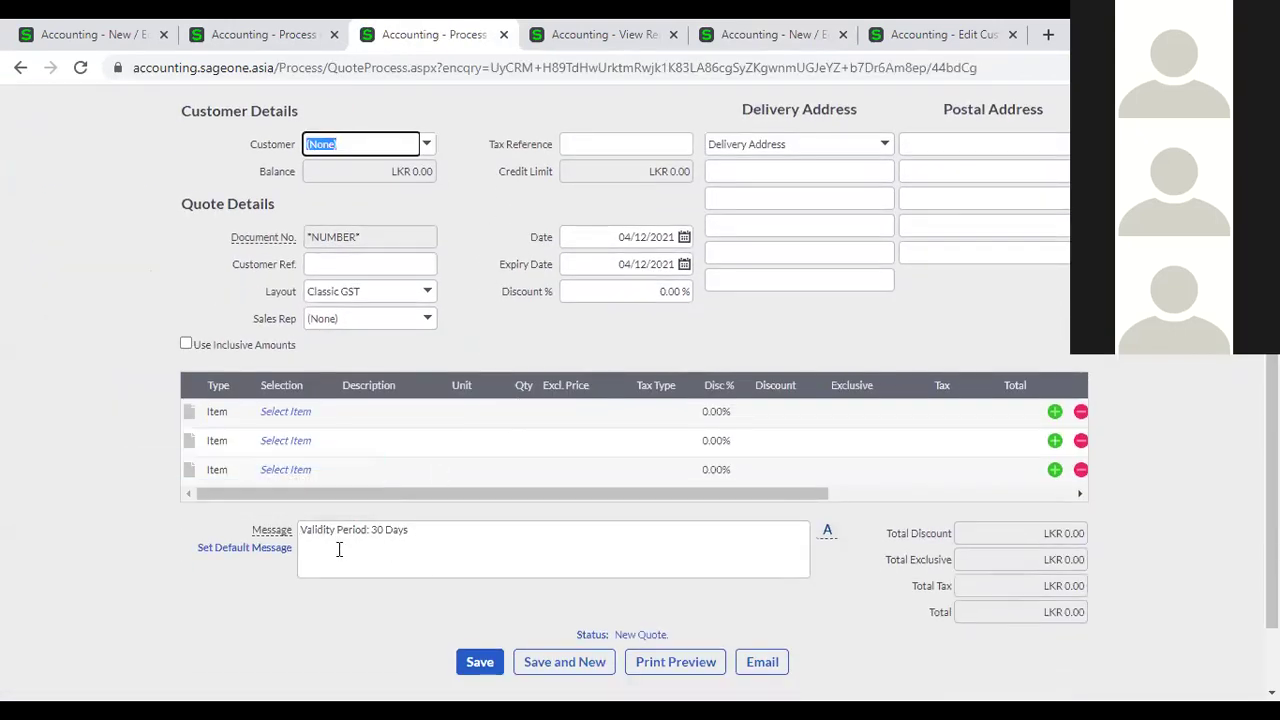
key(ctrl+Tab)
click(828, 32)
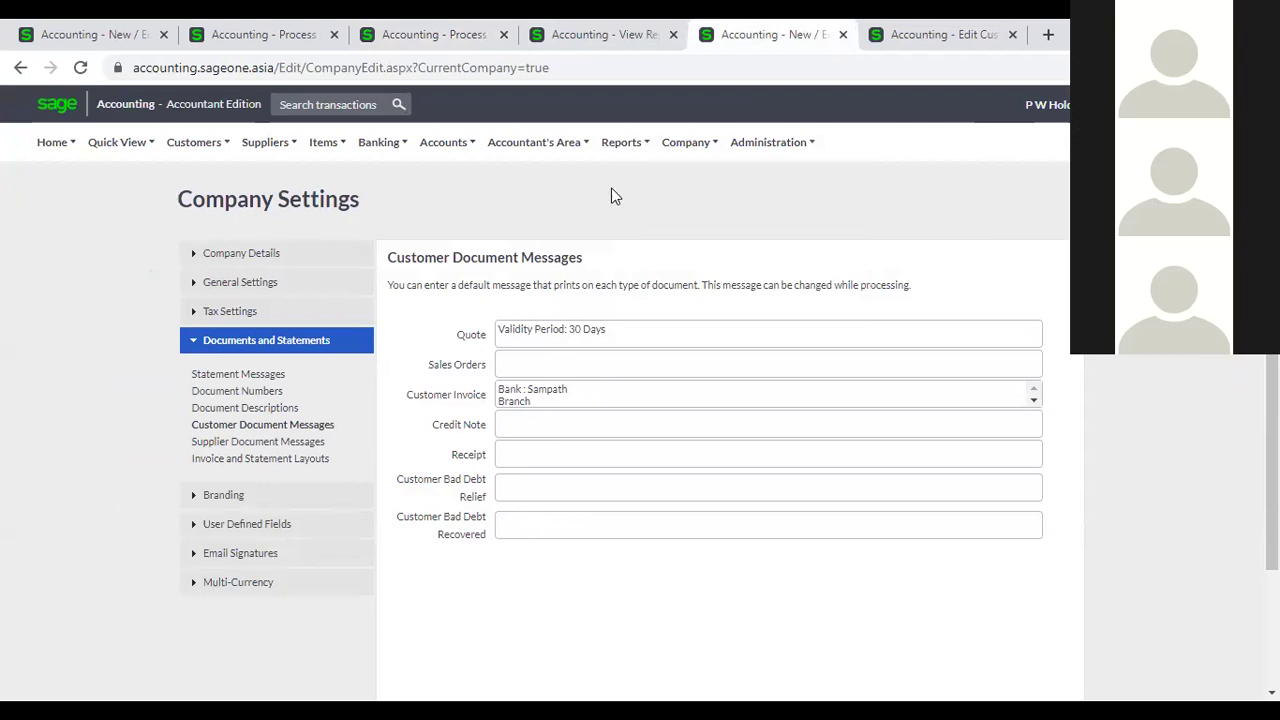
click(405, 25)
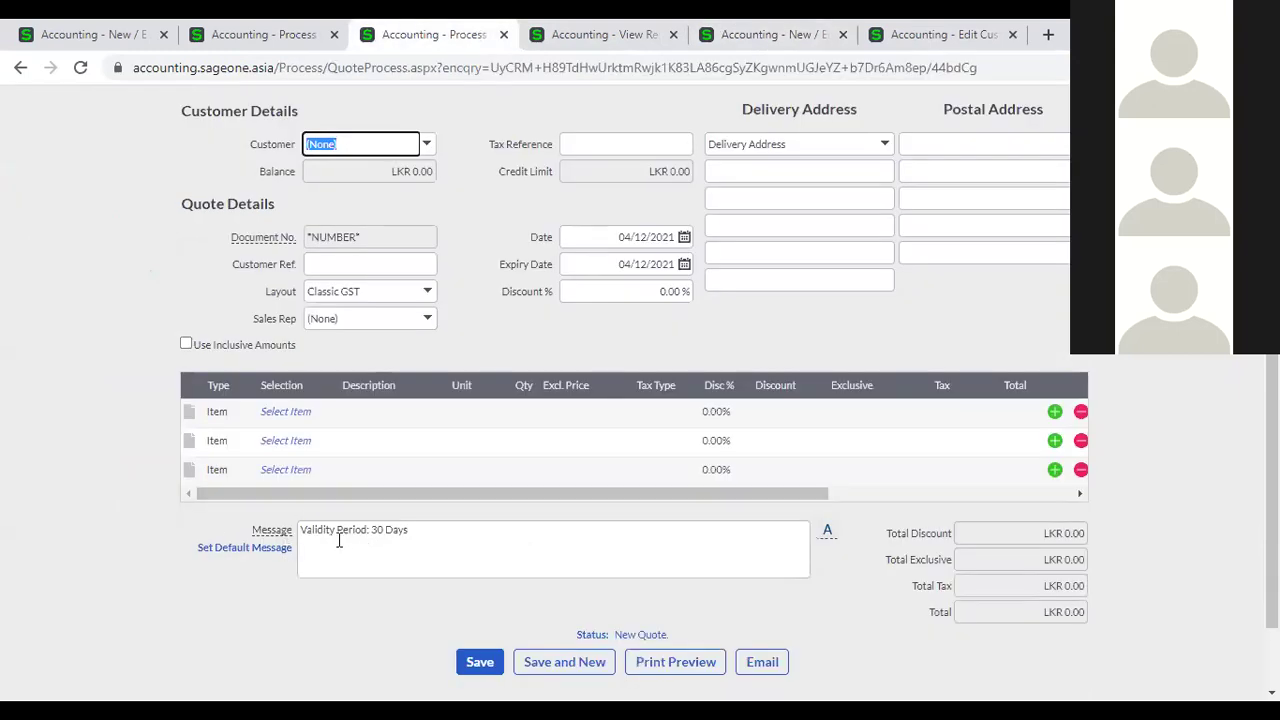
click(443, 534)
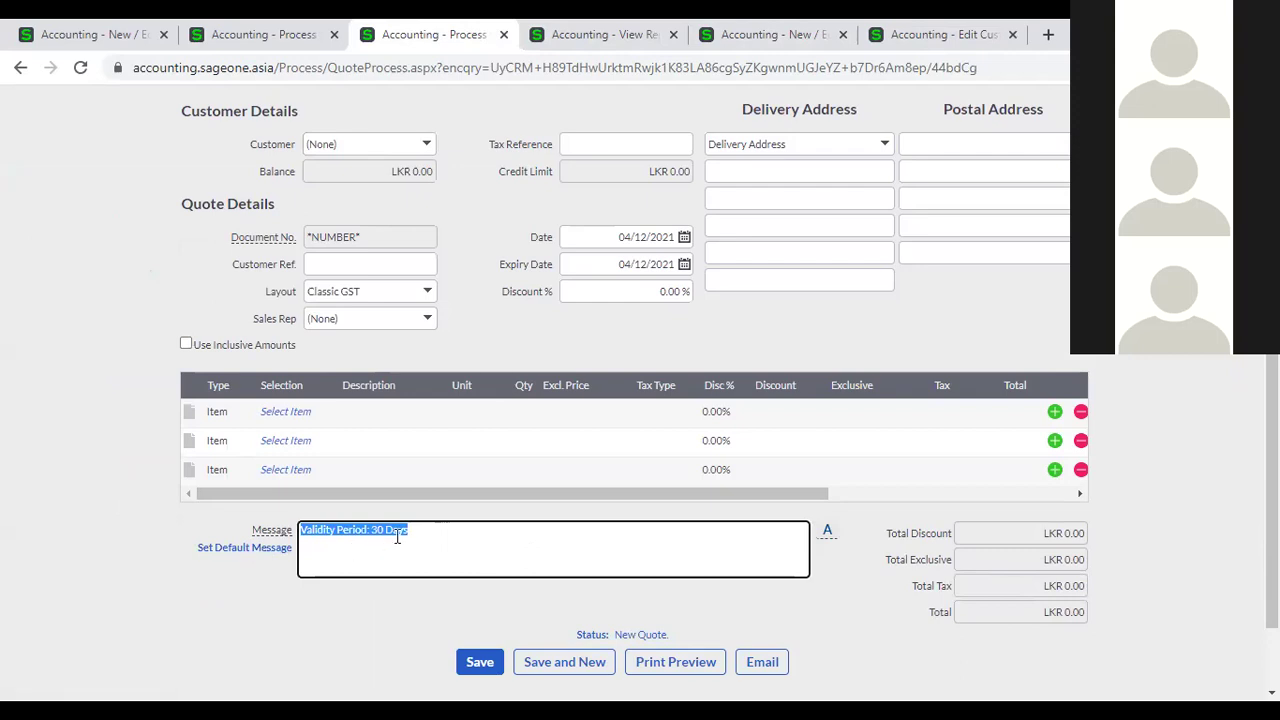
Review the Customer Invoice bank-details message in Company Settings, then return to the quote.
click(749, 34)
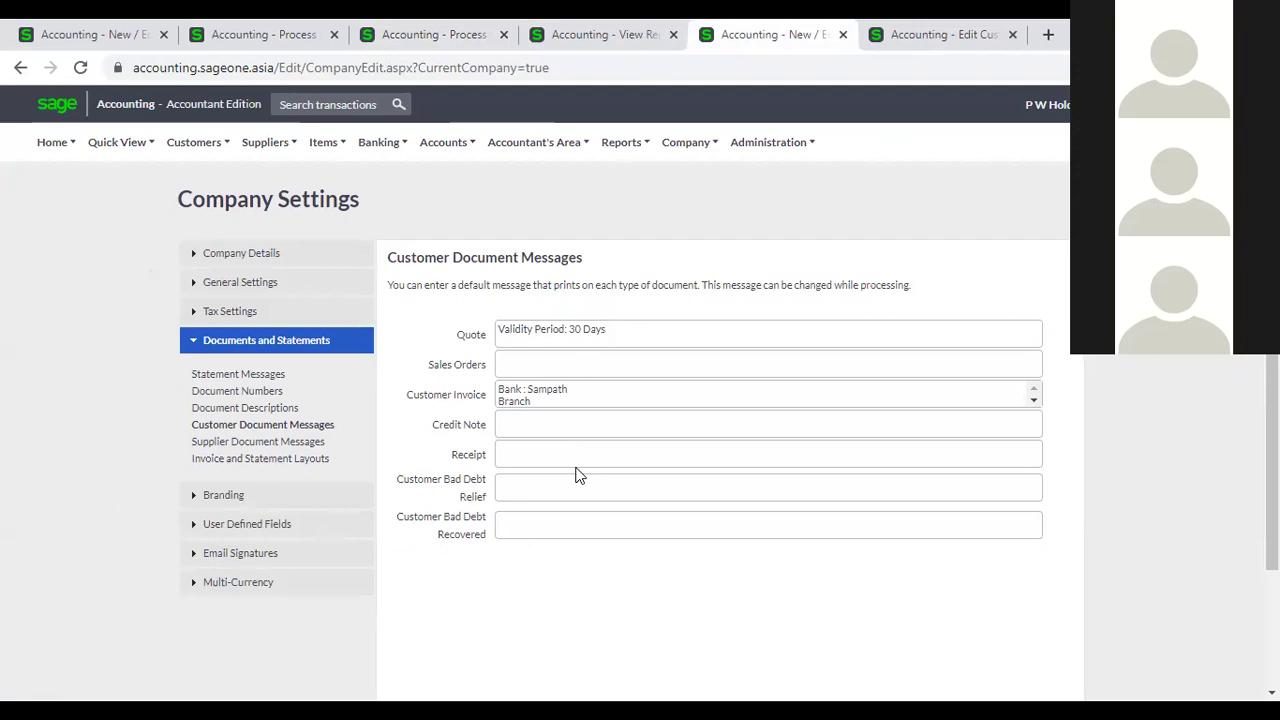
click(1035, 405)
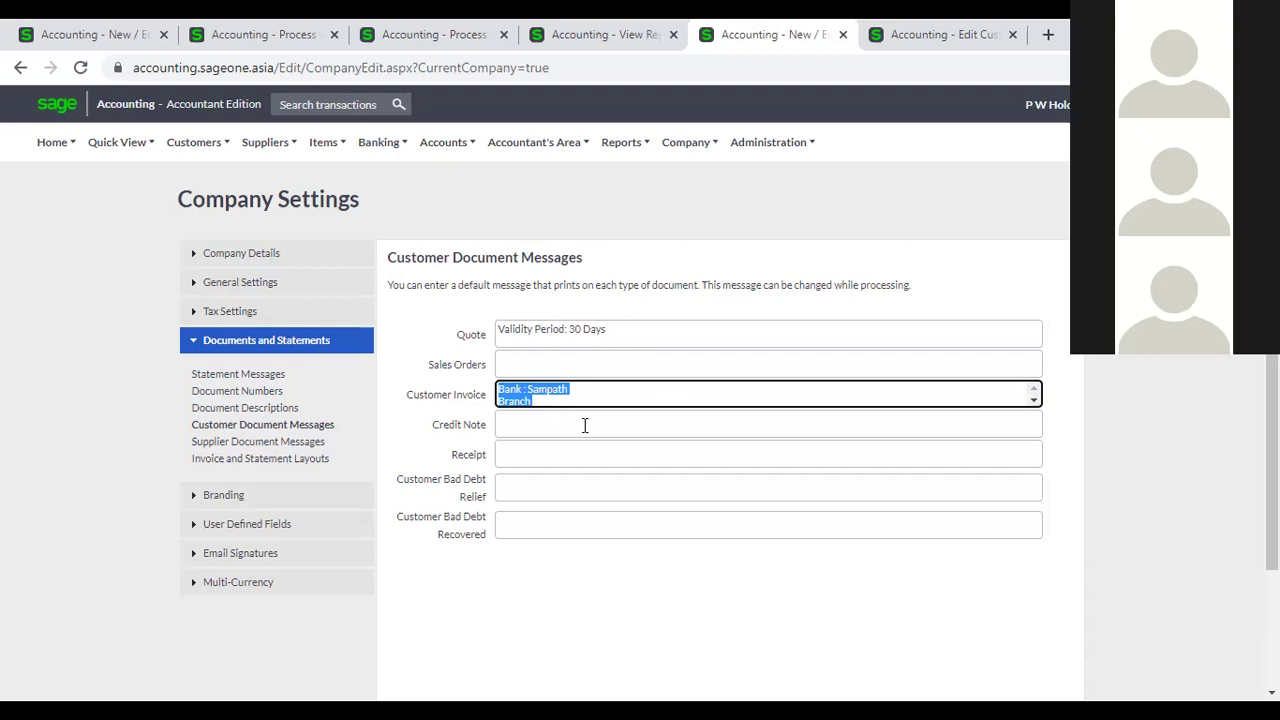
click(415, 40)
scroll(349, 194, up, 5)
Start a new tax invoice from Customer Tax Invoices, prefilled with the bank, branch and AC Number message.
mouse_move(190, 238)
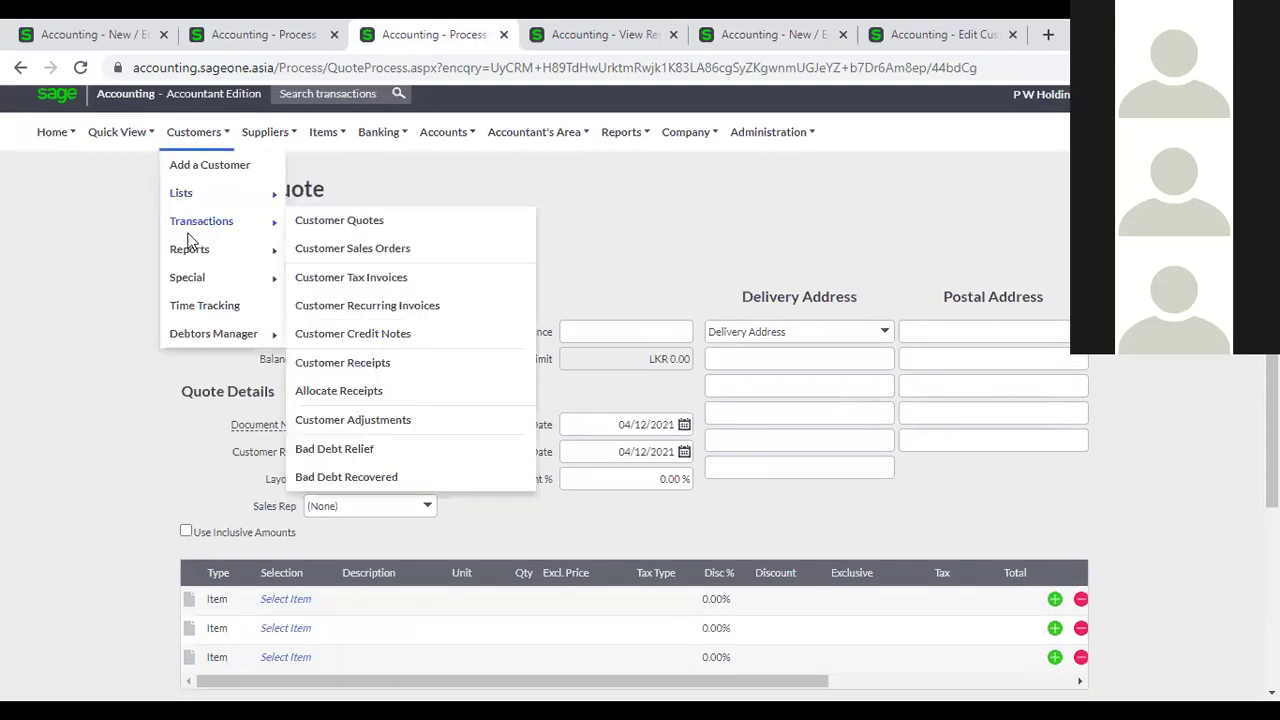
click(399, 284)
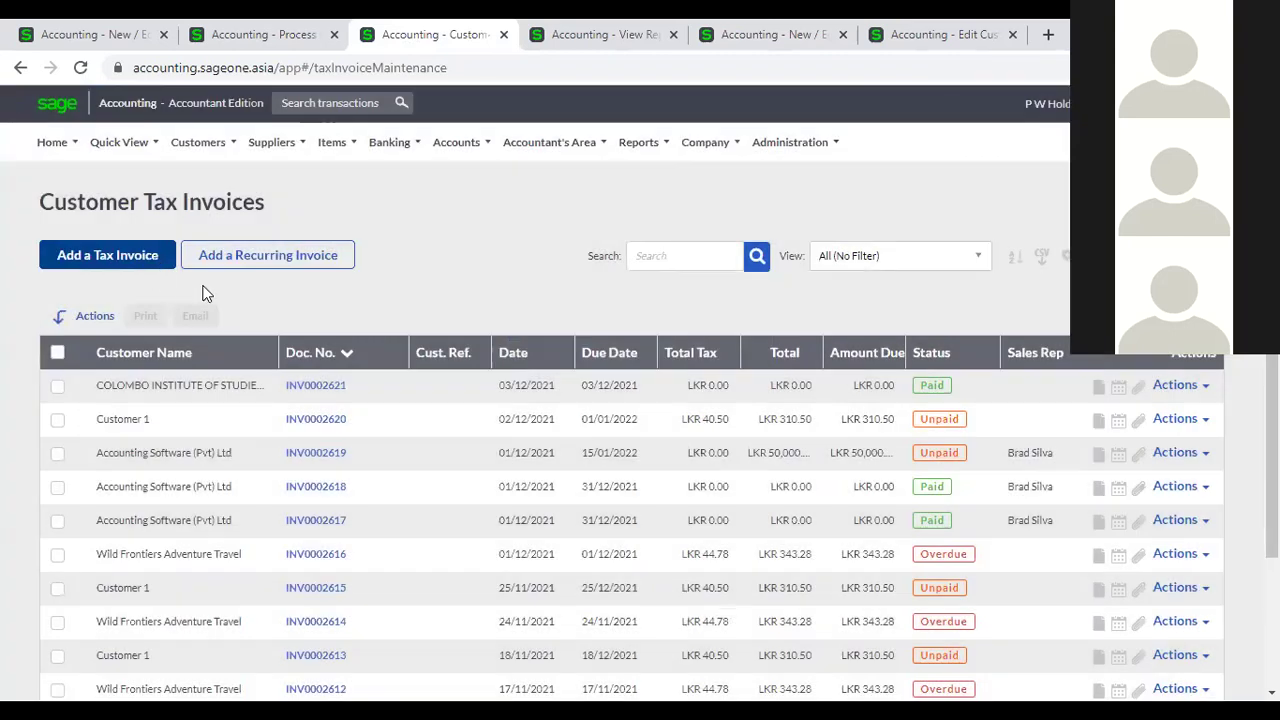
click(150, 259)
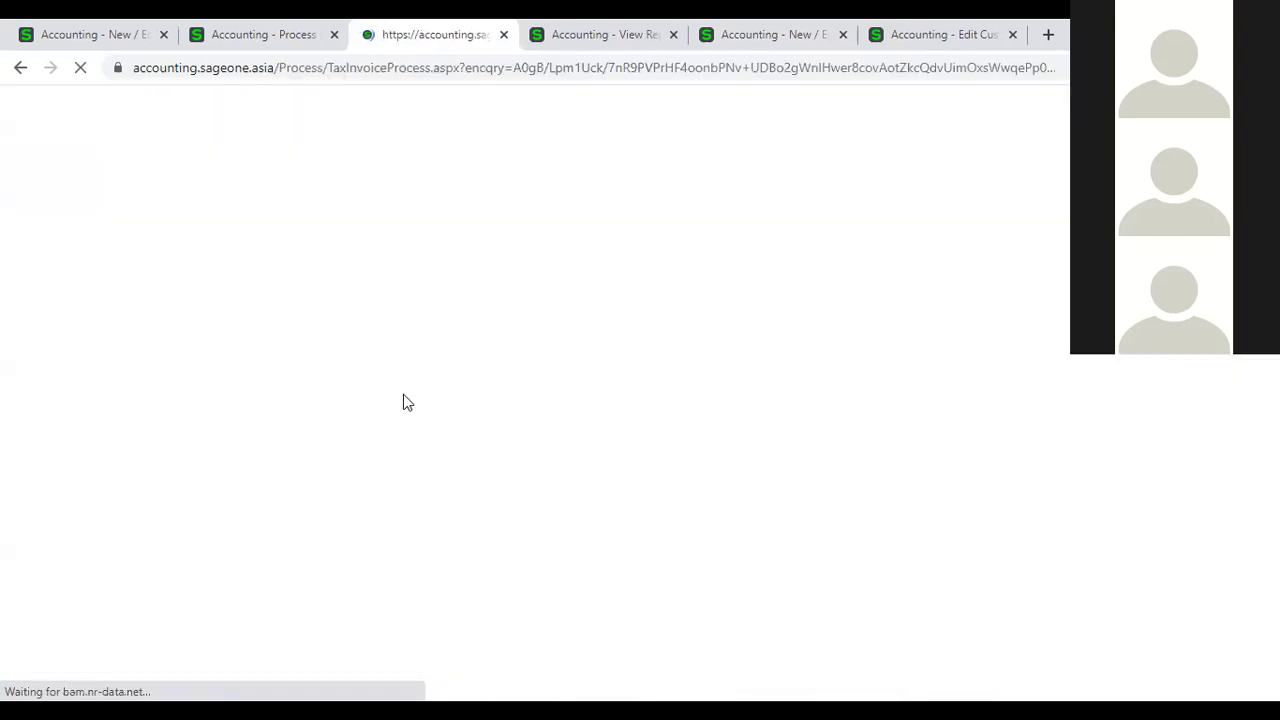
scroll(377, 529, down, 2)
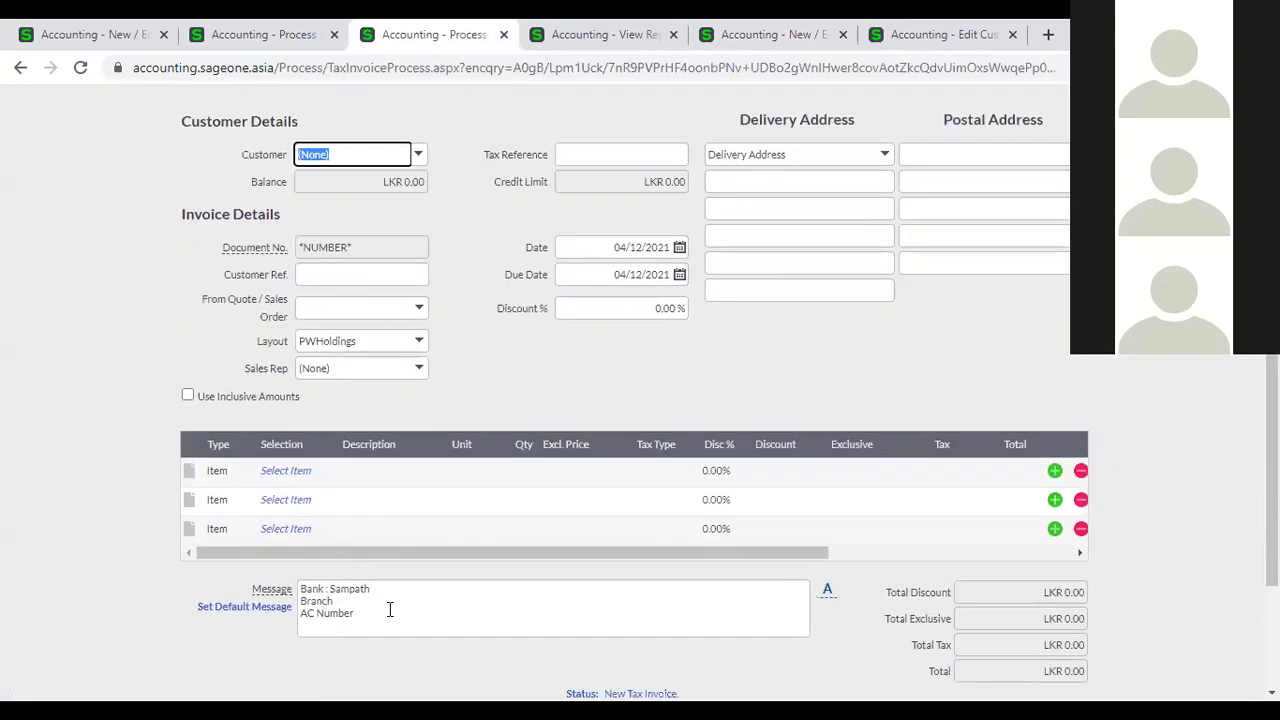
click(785, 45)
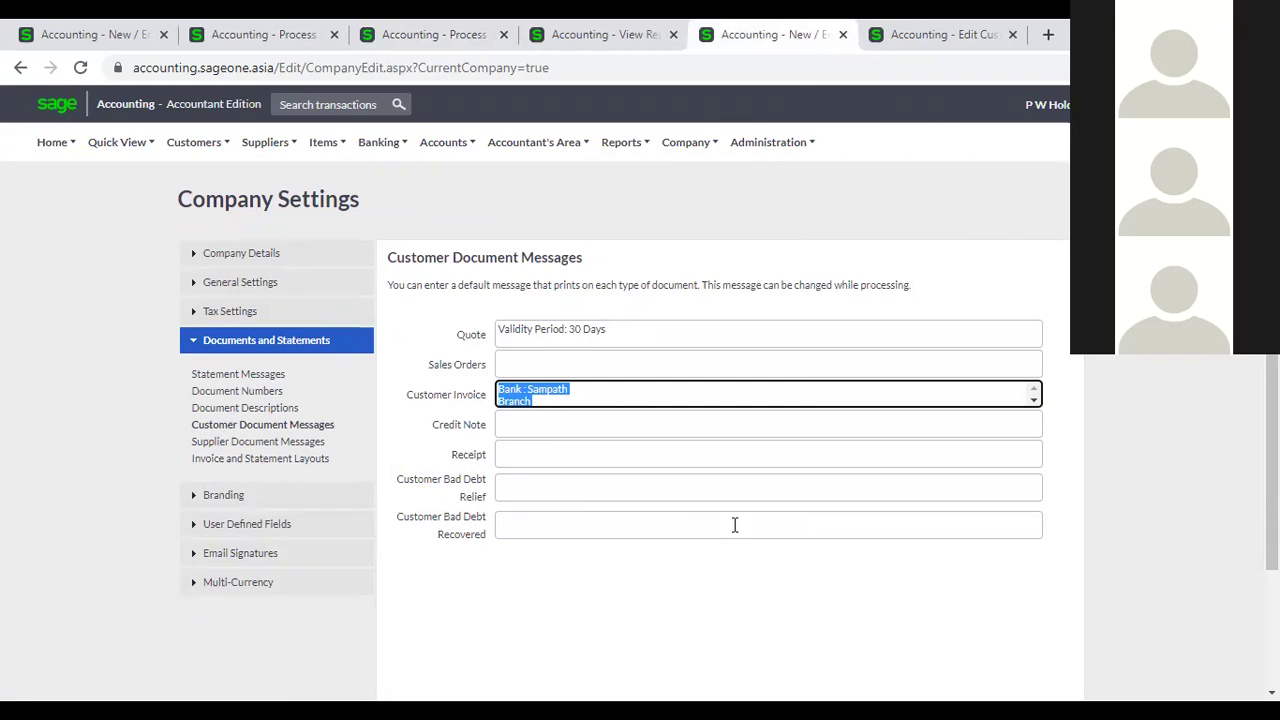
Look over the purchase order default message under Supplier Document Messages.
click(246, 445)
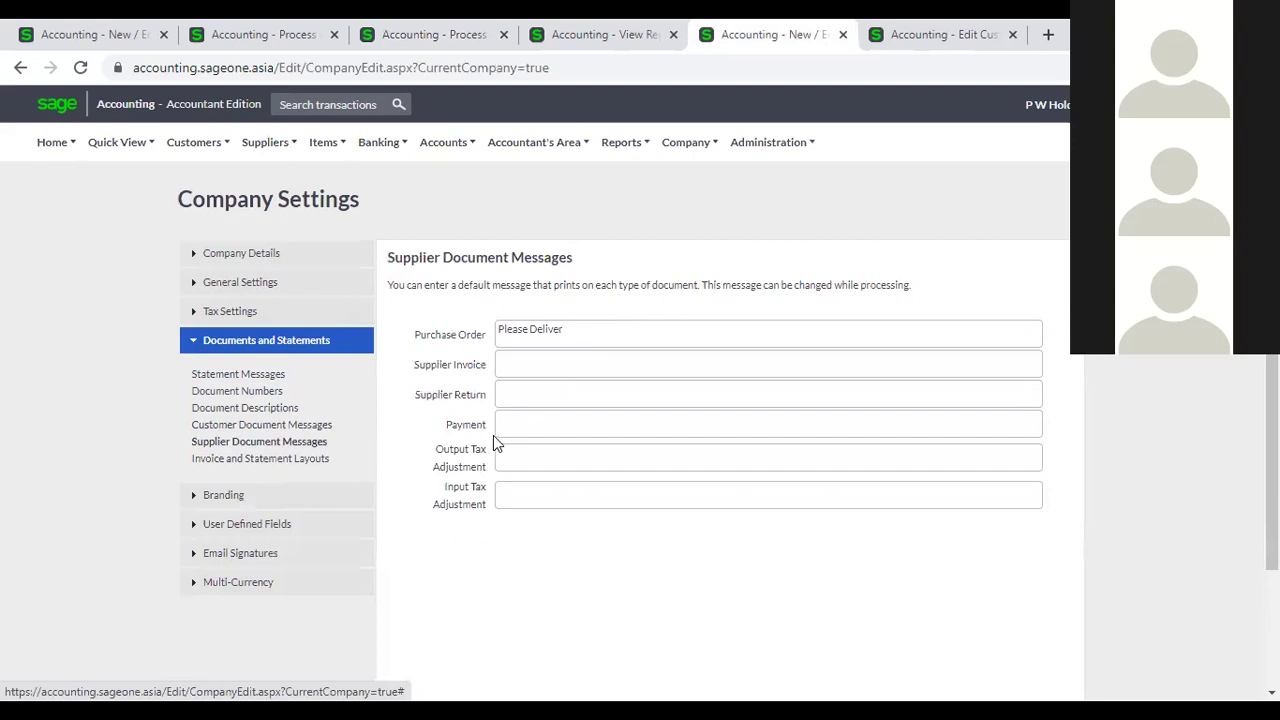
triple_click(586, 335)
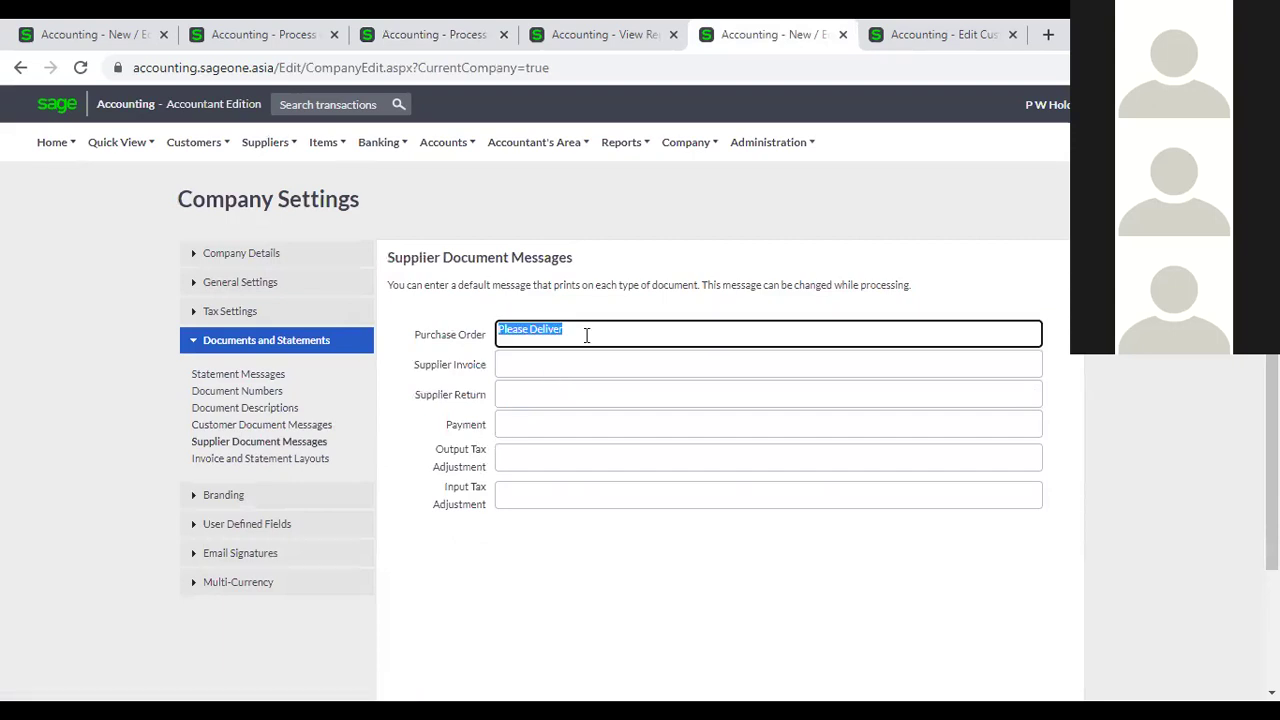
click(586, 335)
Complete the tax invoice message's AC Number line with a colon and the account number.
click(430, 34)
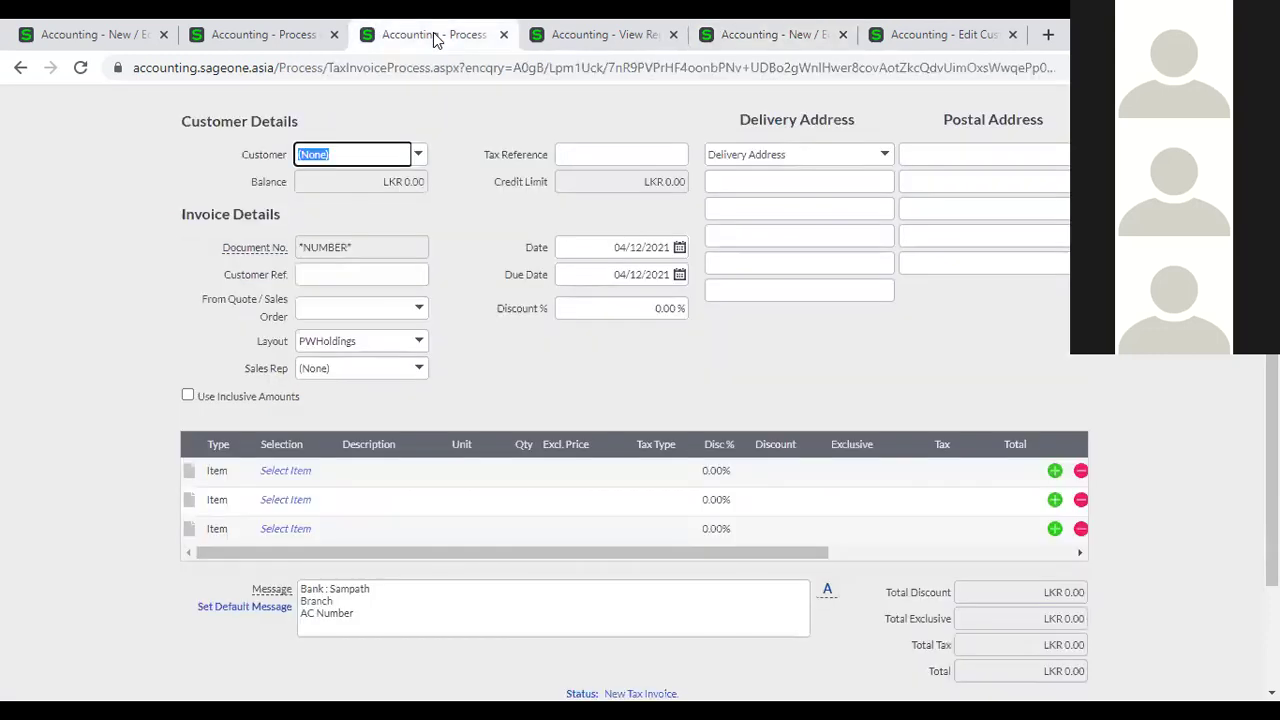
click(373, 592)
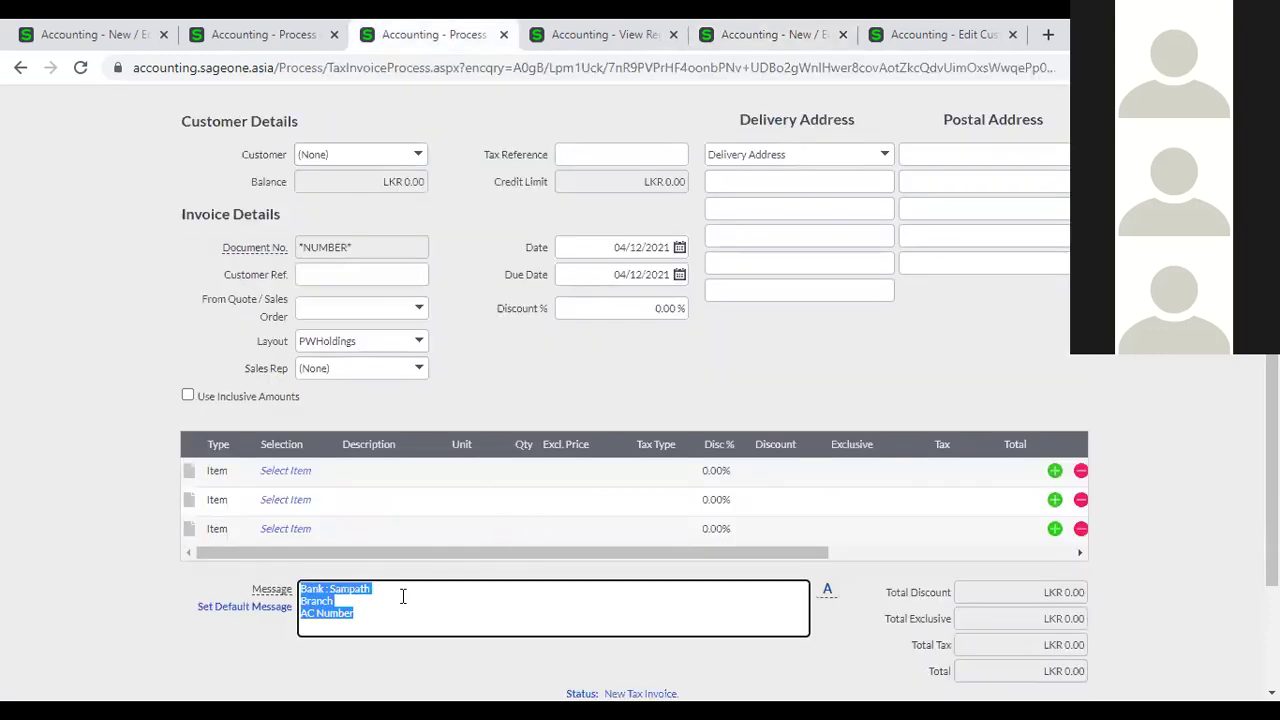
key(Right)
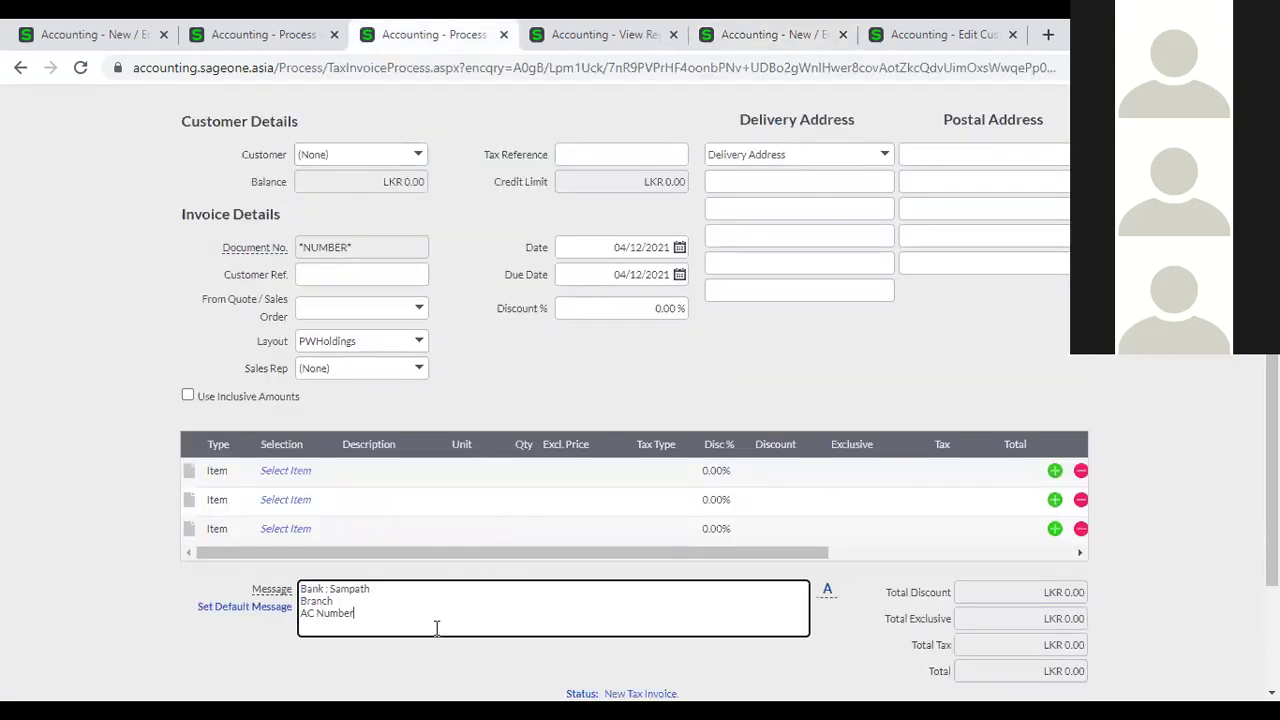
key(Left)
key(Left)
key(Left)
key(Left)
key(Left)
key(Left)
click(770, 36)
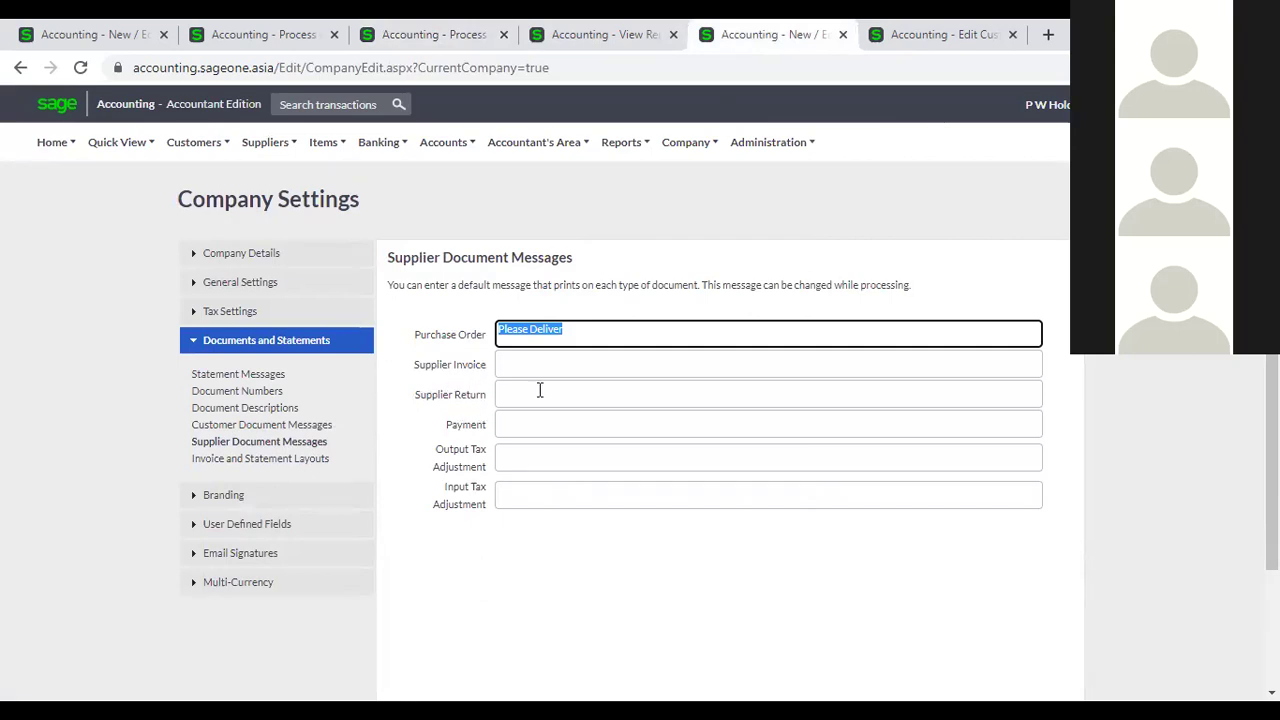
Deselect the Purchase Order field so 'Please Deliver' stays the Purchase Order default.
click(497, 574)
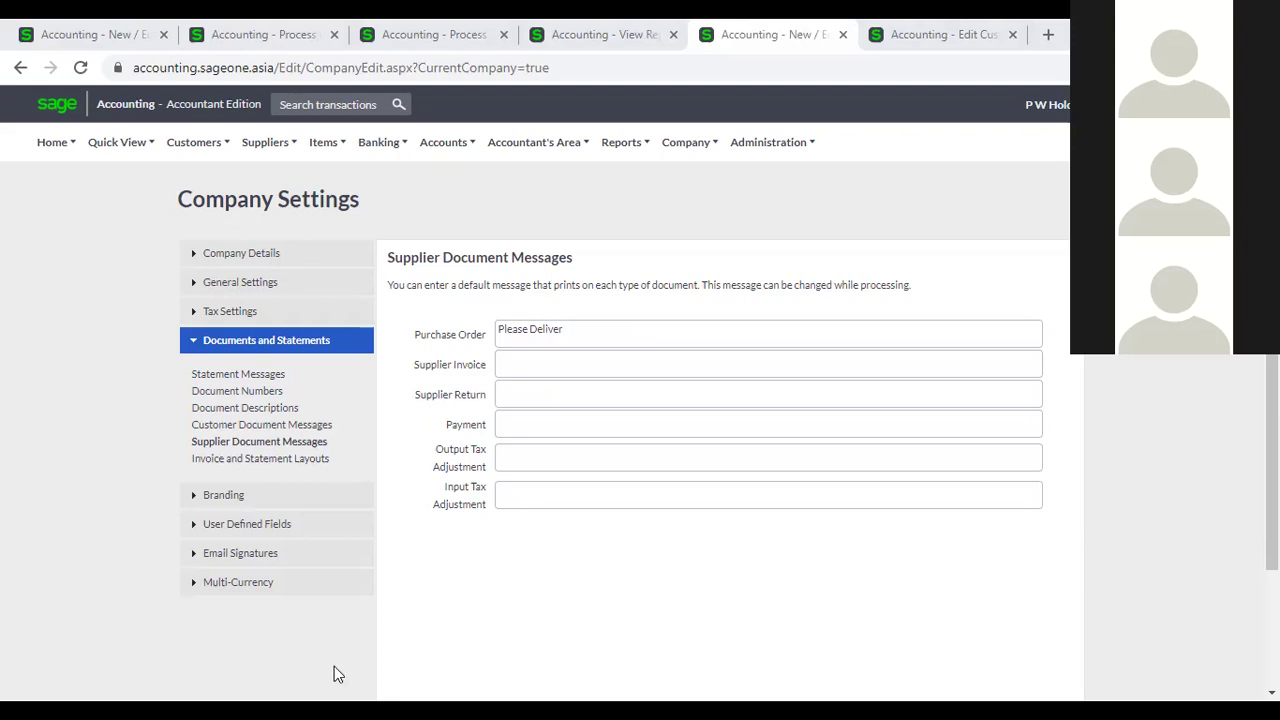
Compare both companies' Invoice and Statement Layouts tables, then return to the new tax invoice.
click(300, 461)
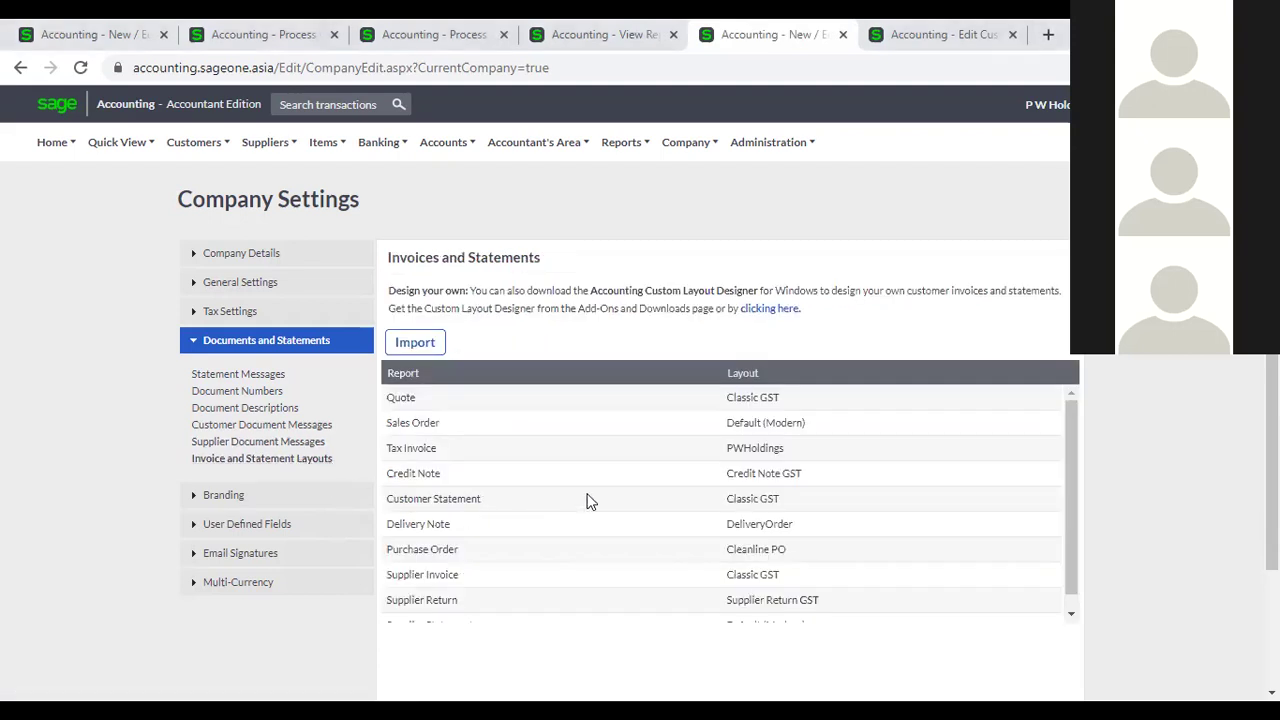
scroll(862, 446, down, 4)
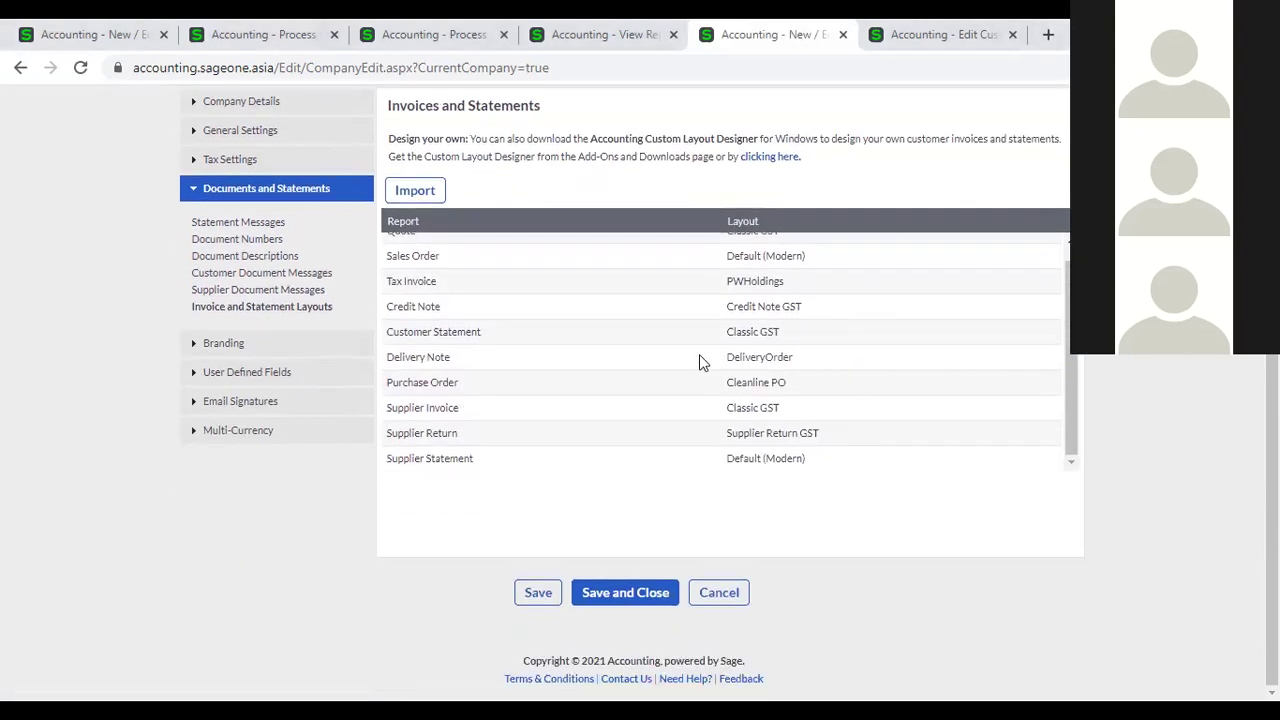
click(76, 34)
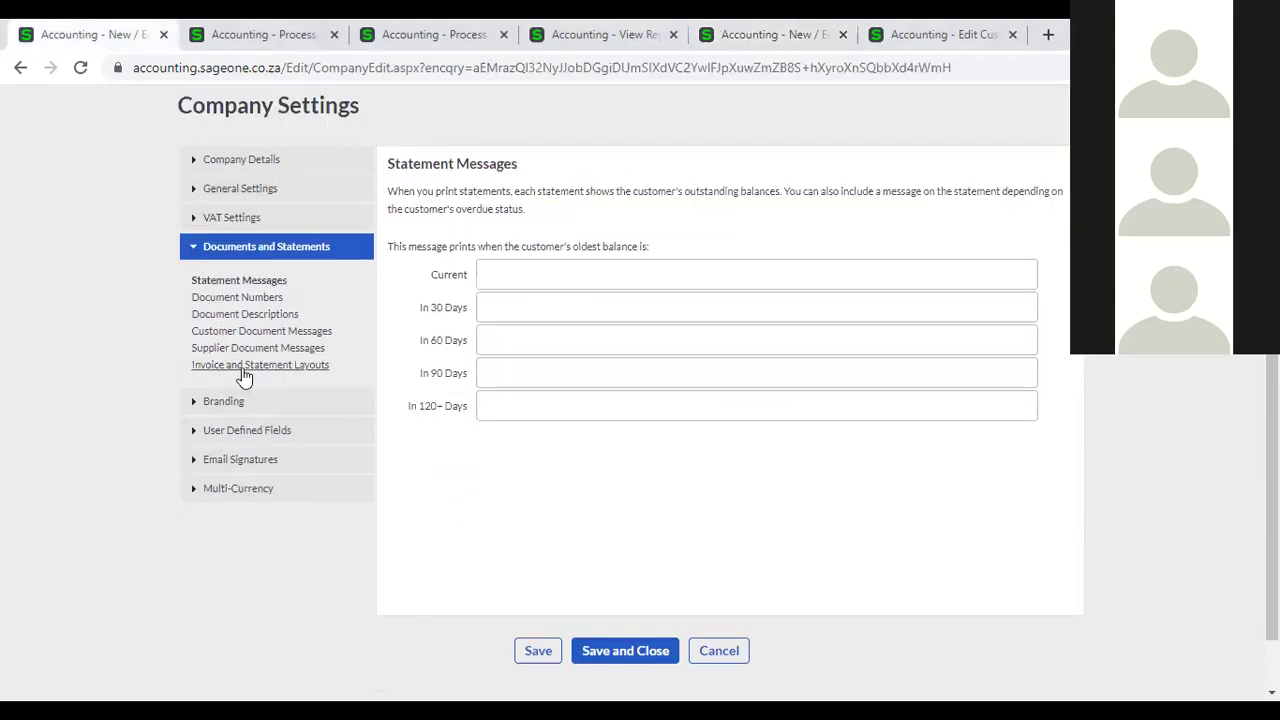
click(241, 366)
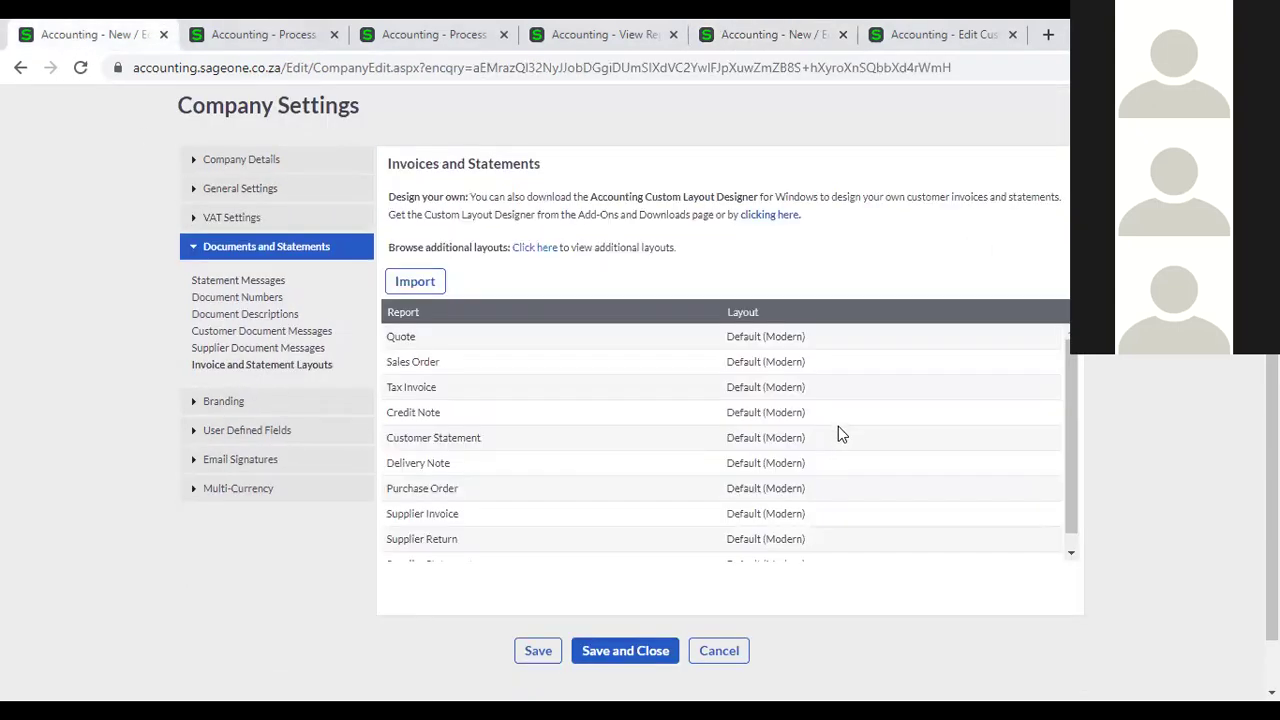
scroll(845, 445, down, 1)
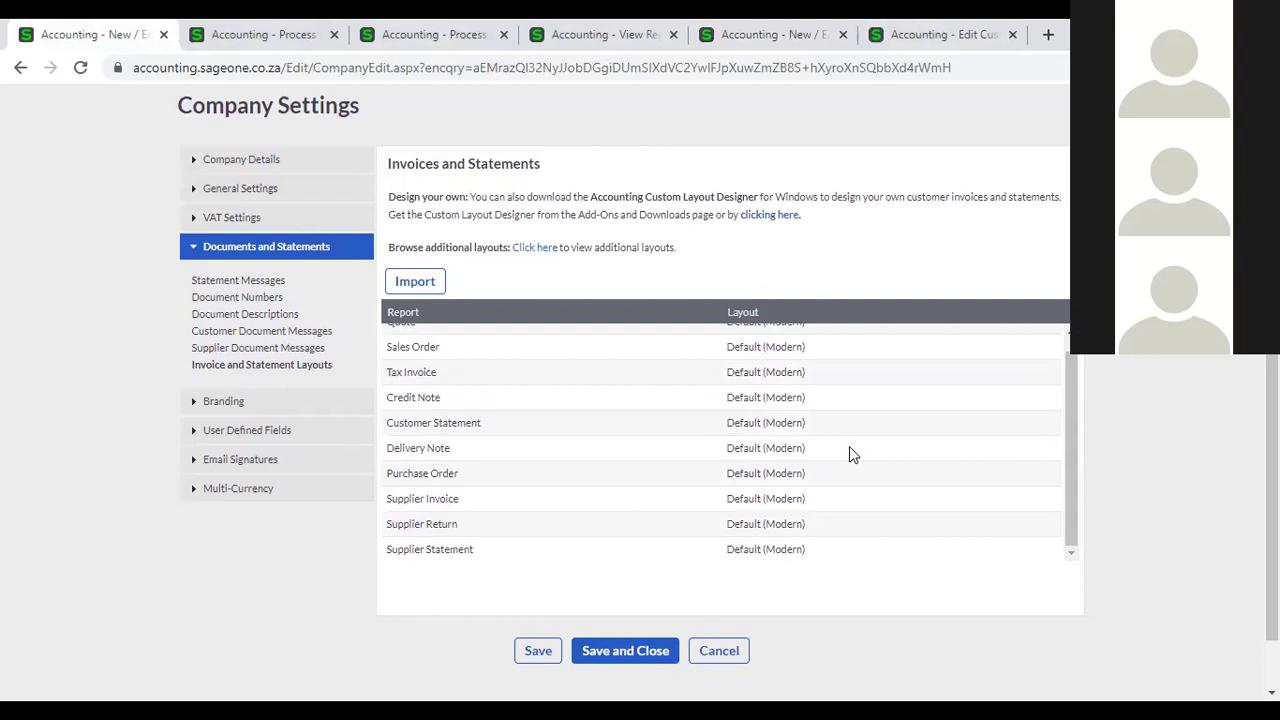
click(455, 40)
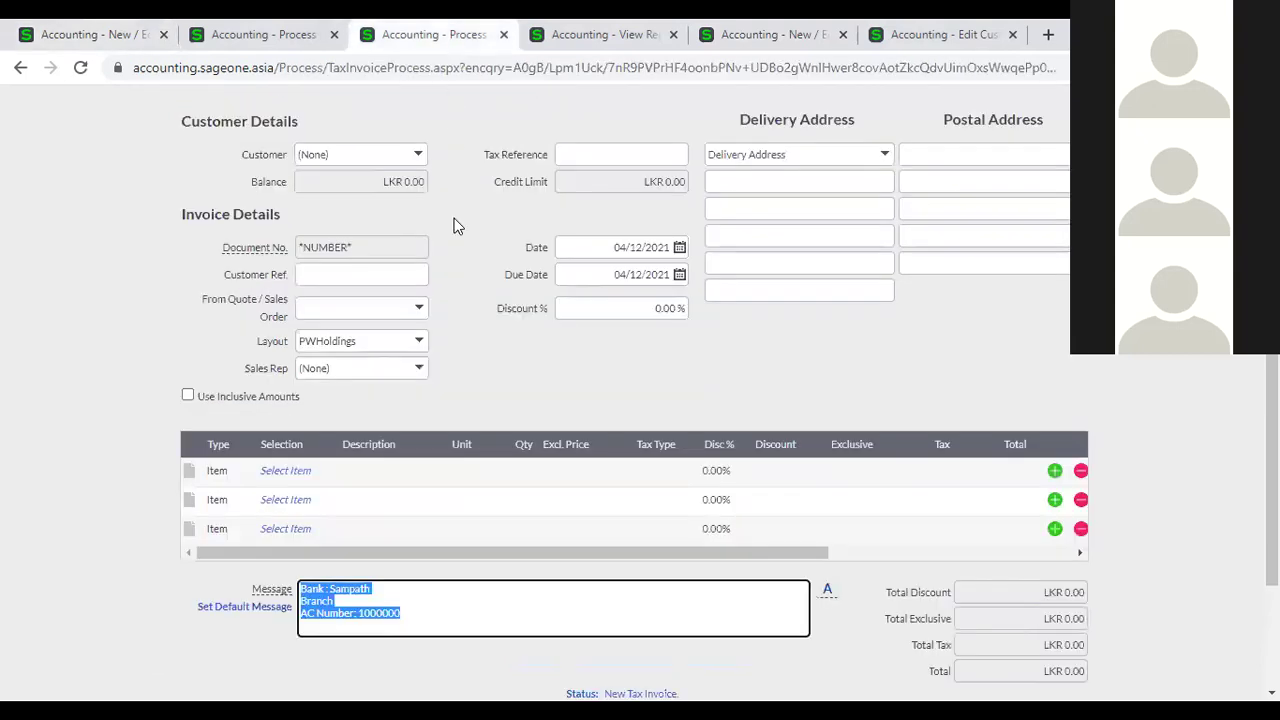
scroll(465, 266, up, 3)
Open customer tax invoice INV0002619 from the Customers list.
click(203, 145)
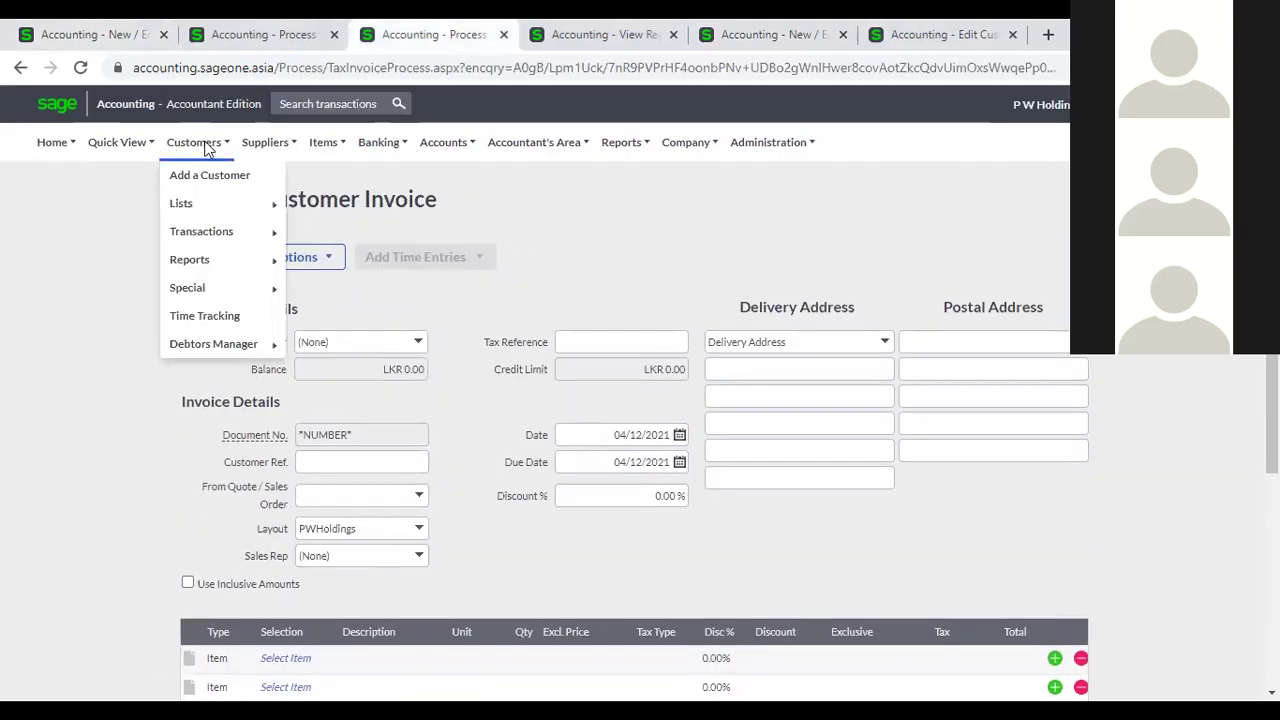
mouse_move(212, 231)
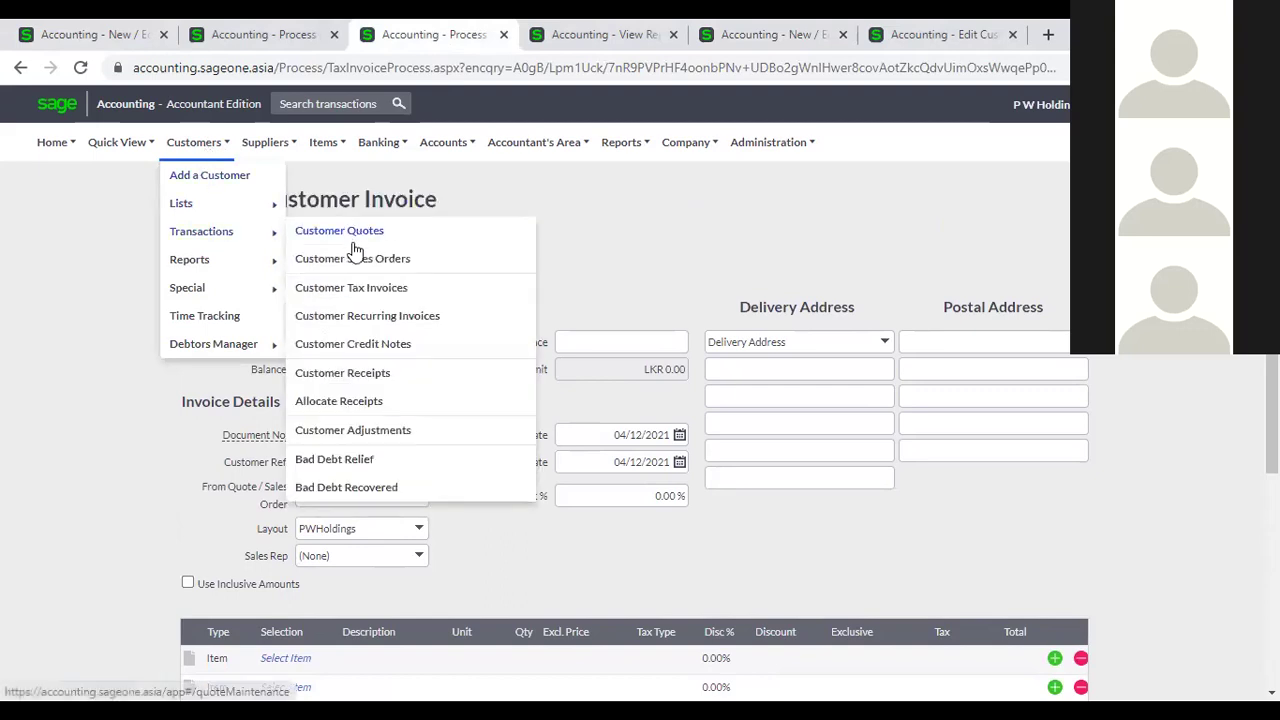
click(370, 291)
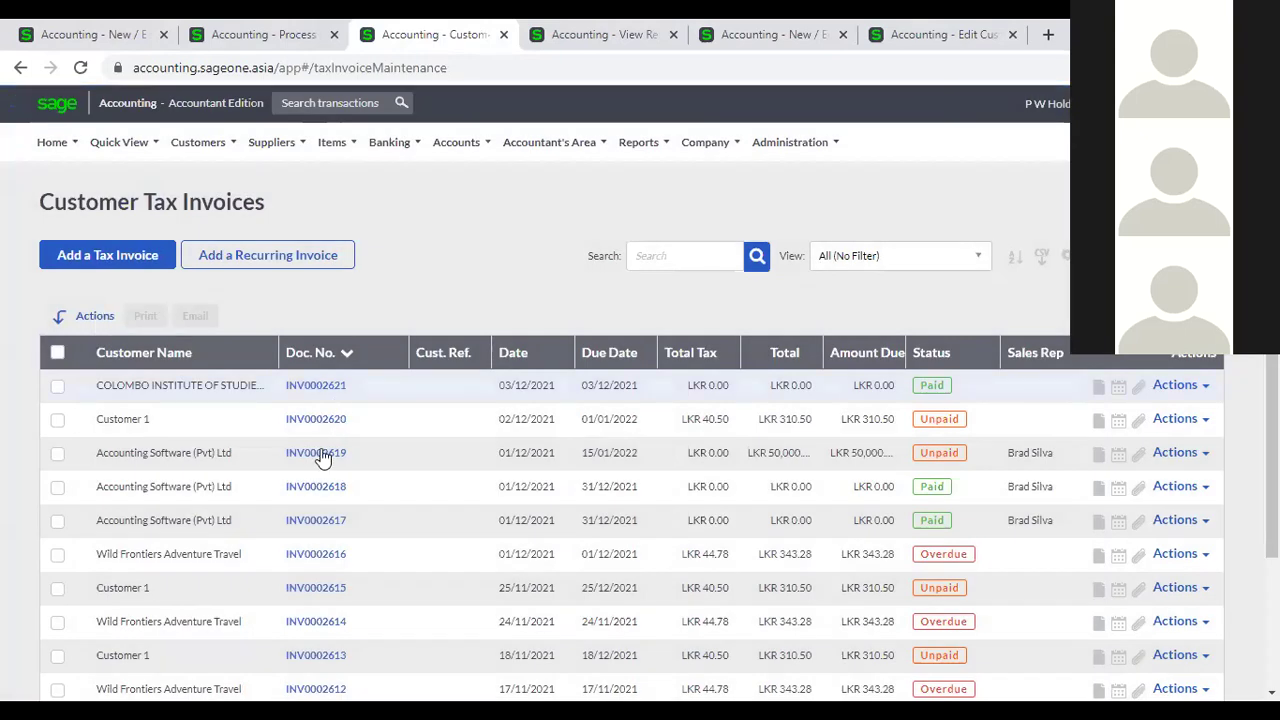
click(318, 455)
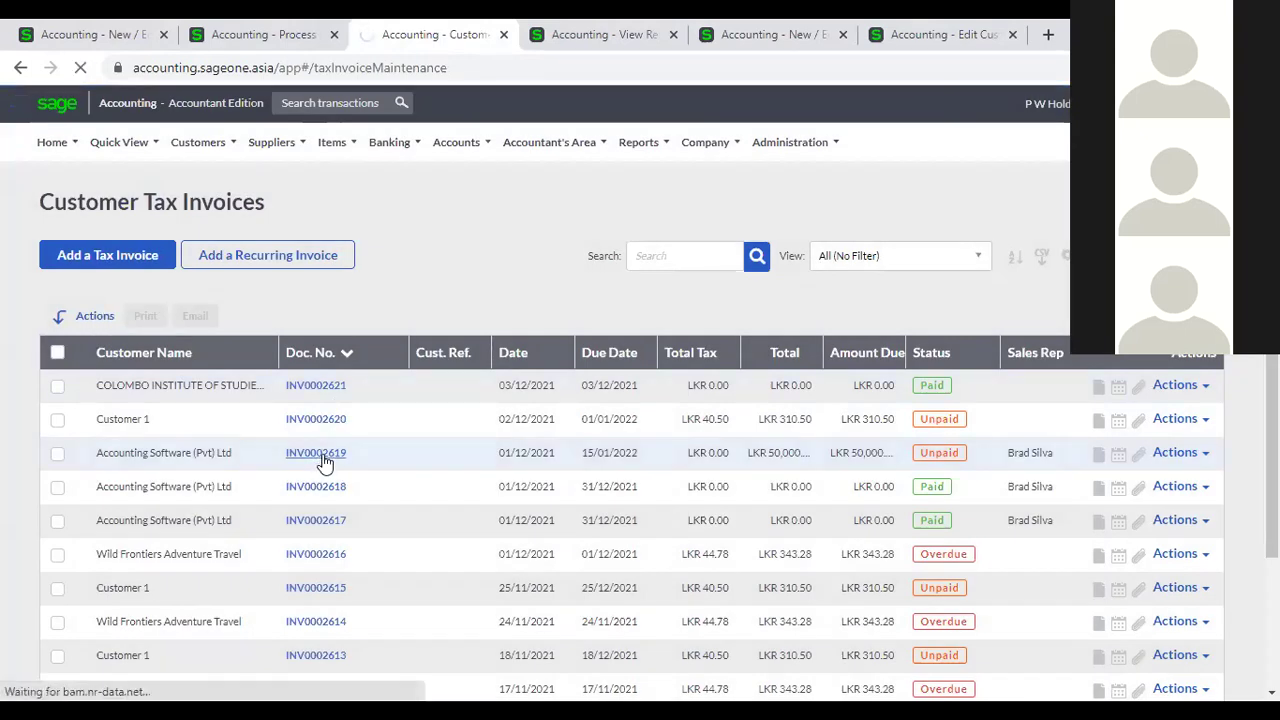
scroll(339, 440, down, 3)
scroll(337, 262, up, 3)
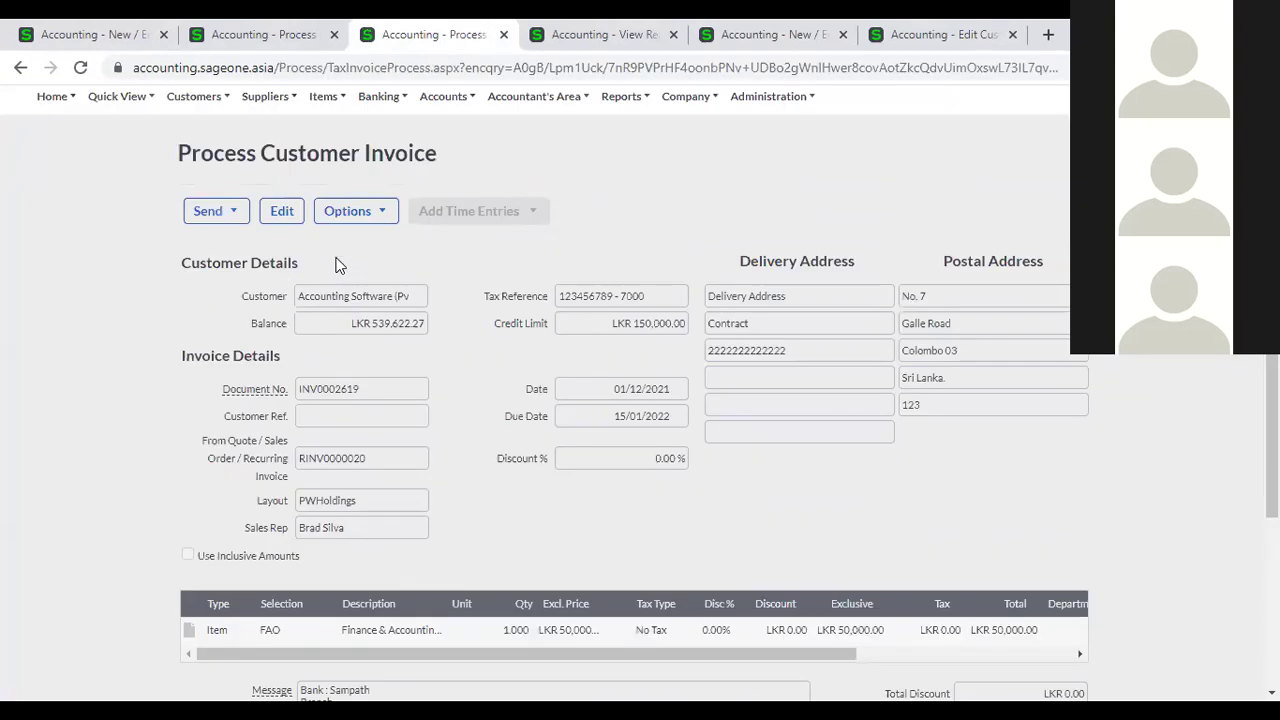
Edit the invoice keeping the PWHoldings layout, then print-preview it, accepting the credit-limit warning.
click(290, 258)
click(606, 432)
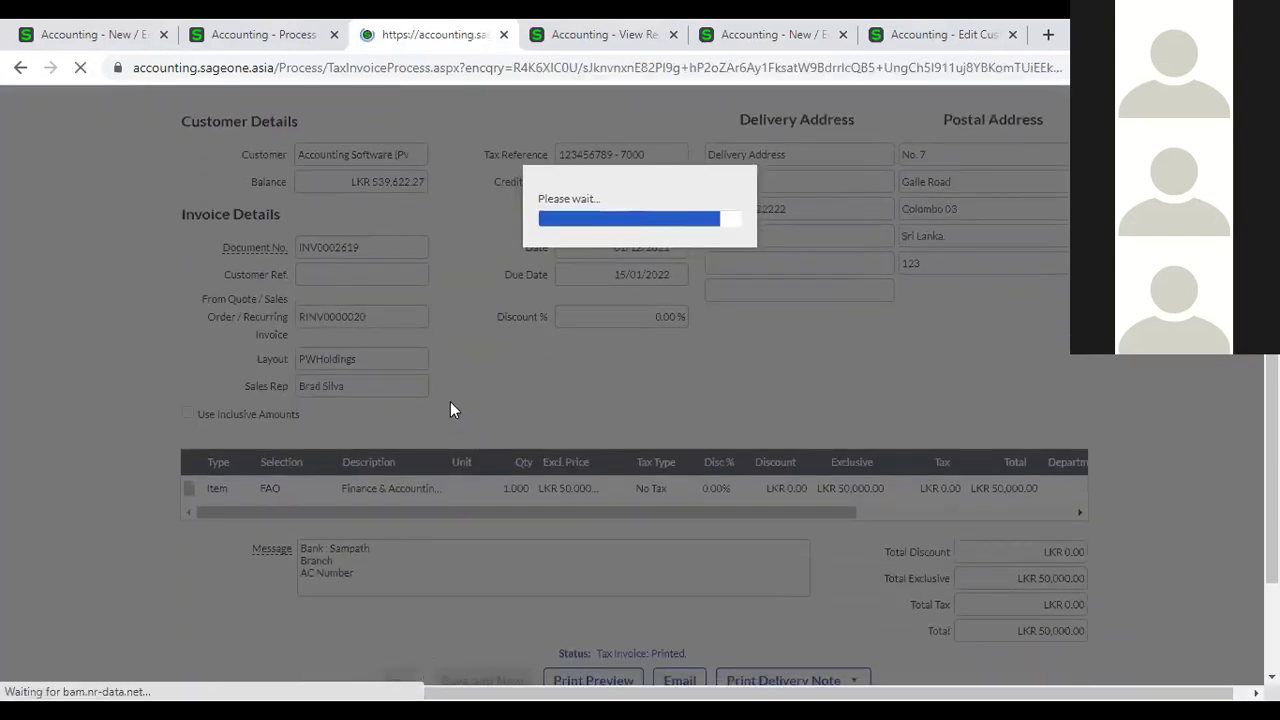
scroll(446, 414, down, 2)
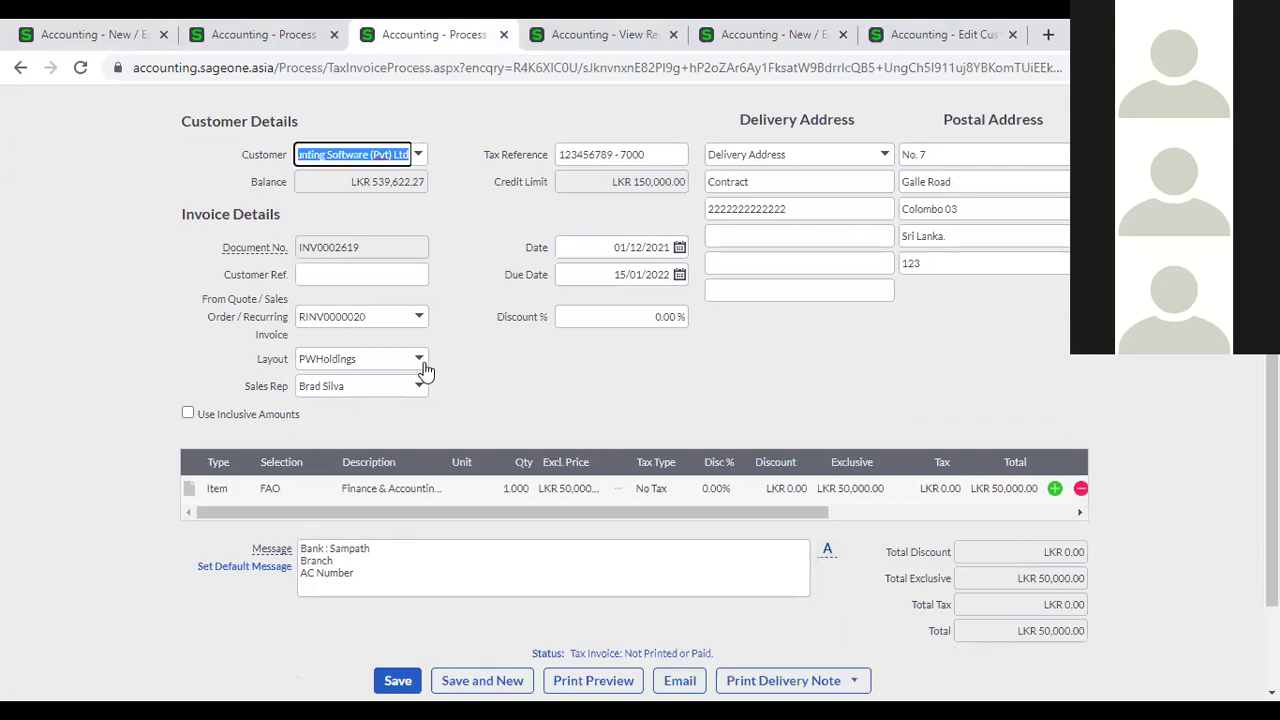
click(419, 360)
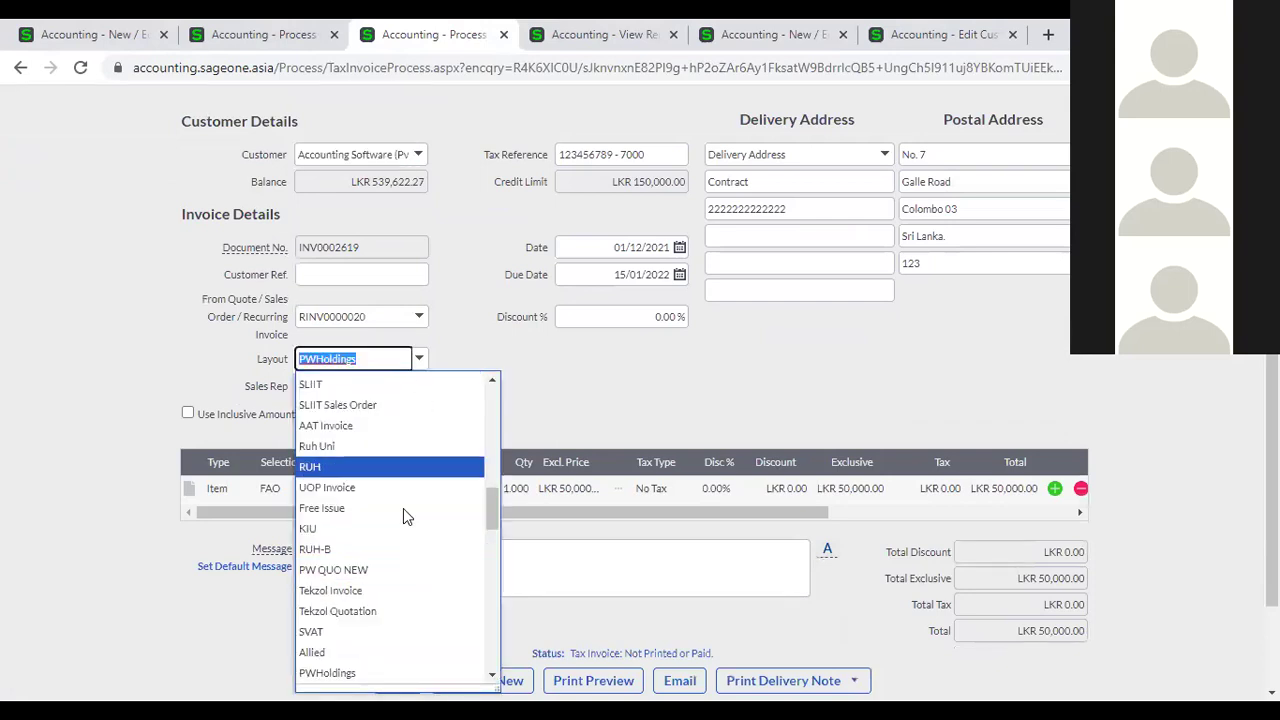
click(557, 403)
scroll(557, 403, down, 2)
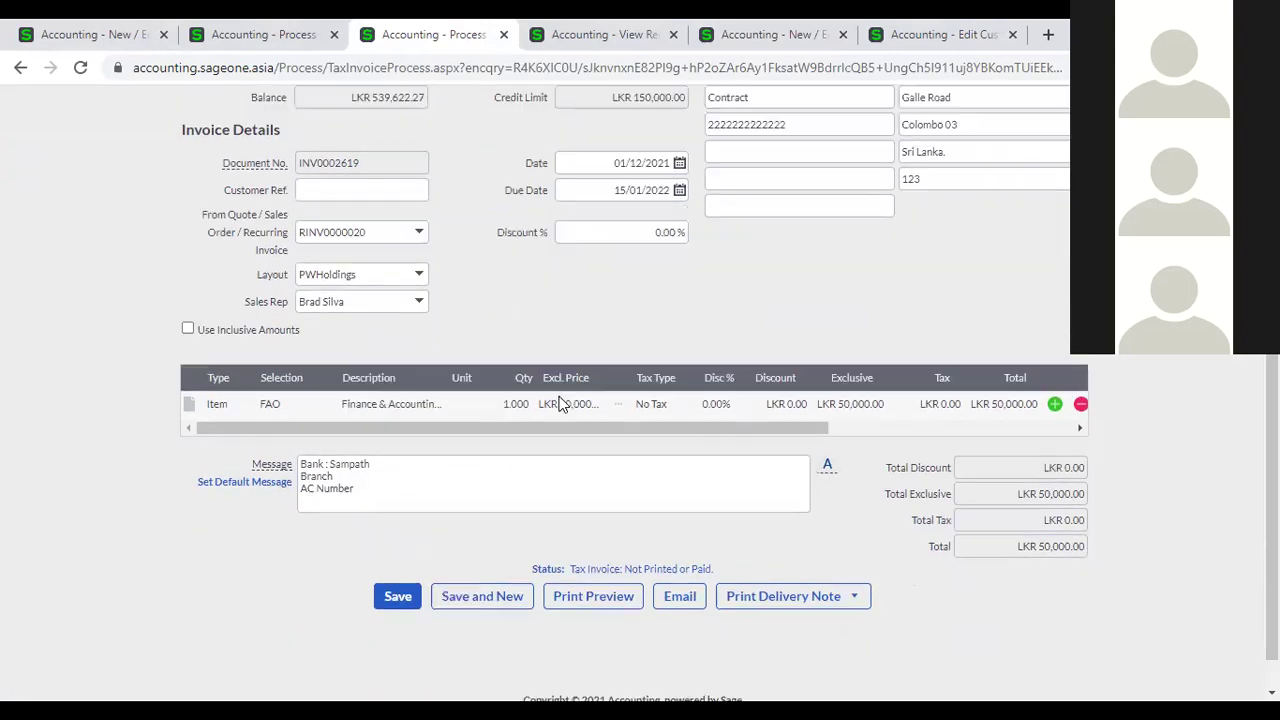
click(590, 560)
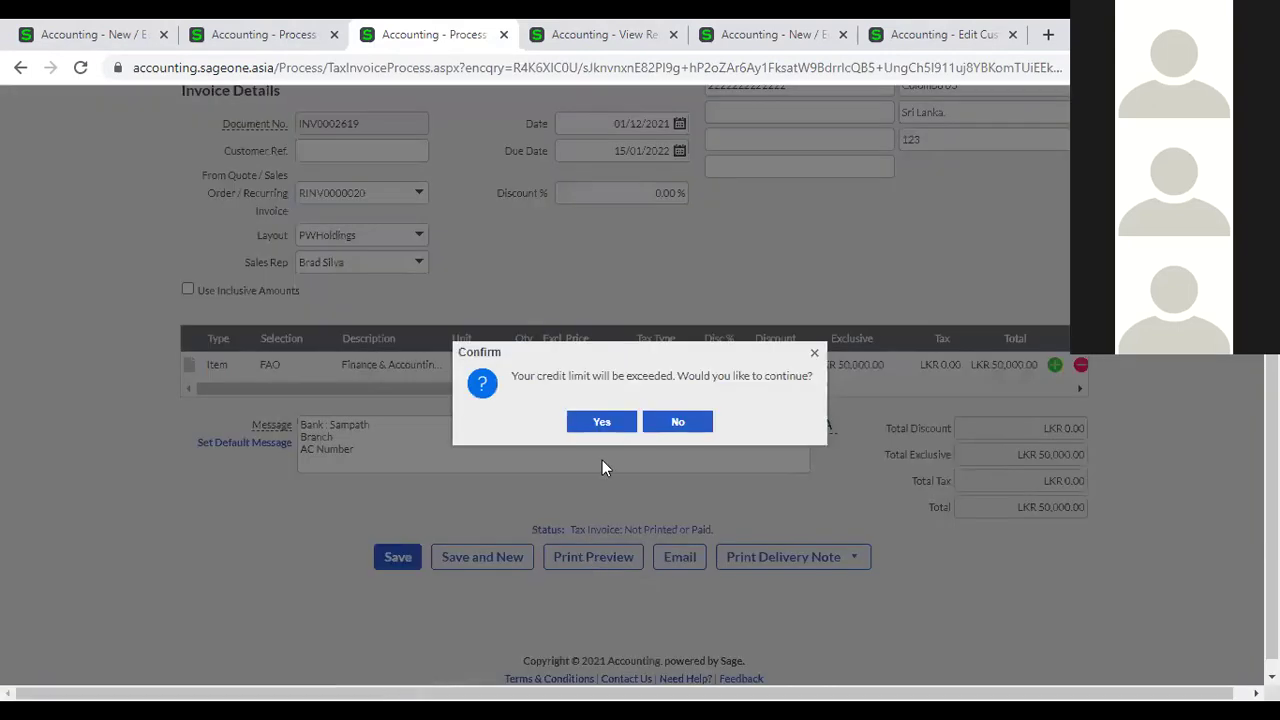
click(602, 428)
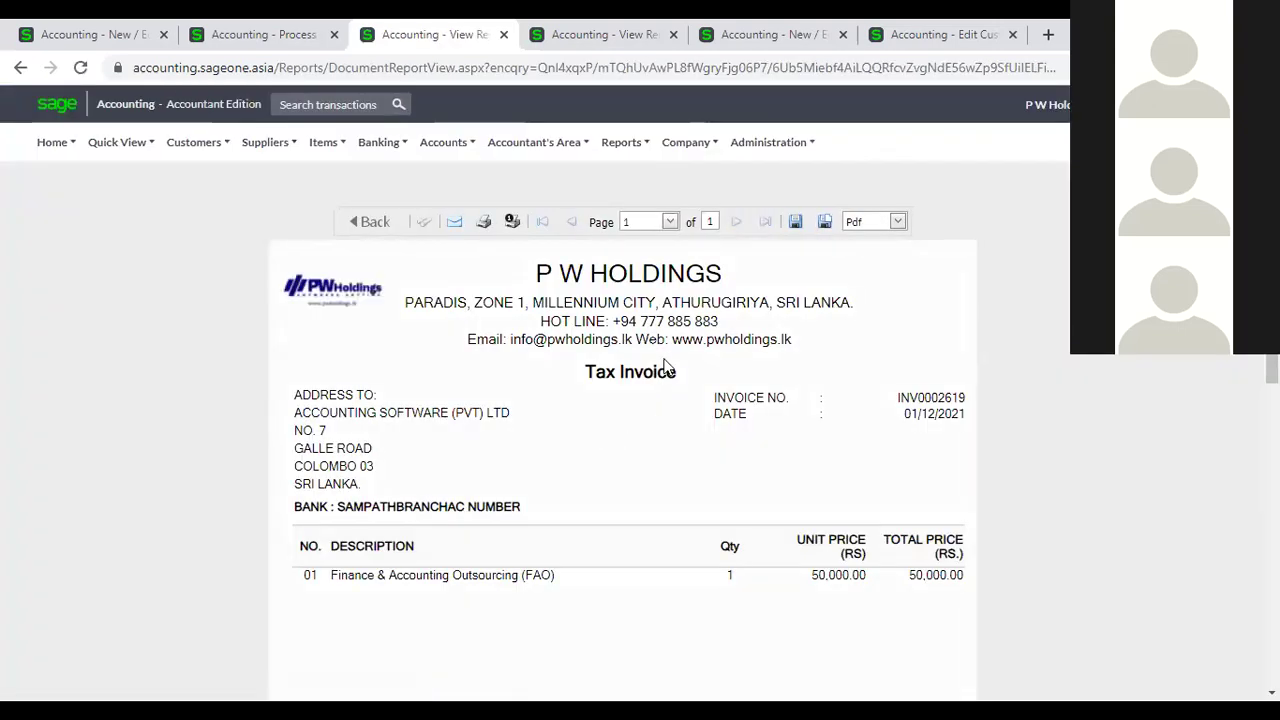
Review the INV0002619 preview, then open the Tax Invoice layout choices in Company Settings.
scroll(654, 423, down, 6)
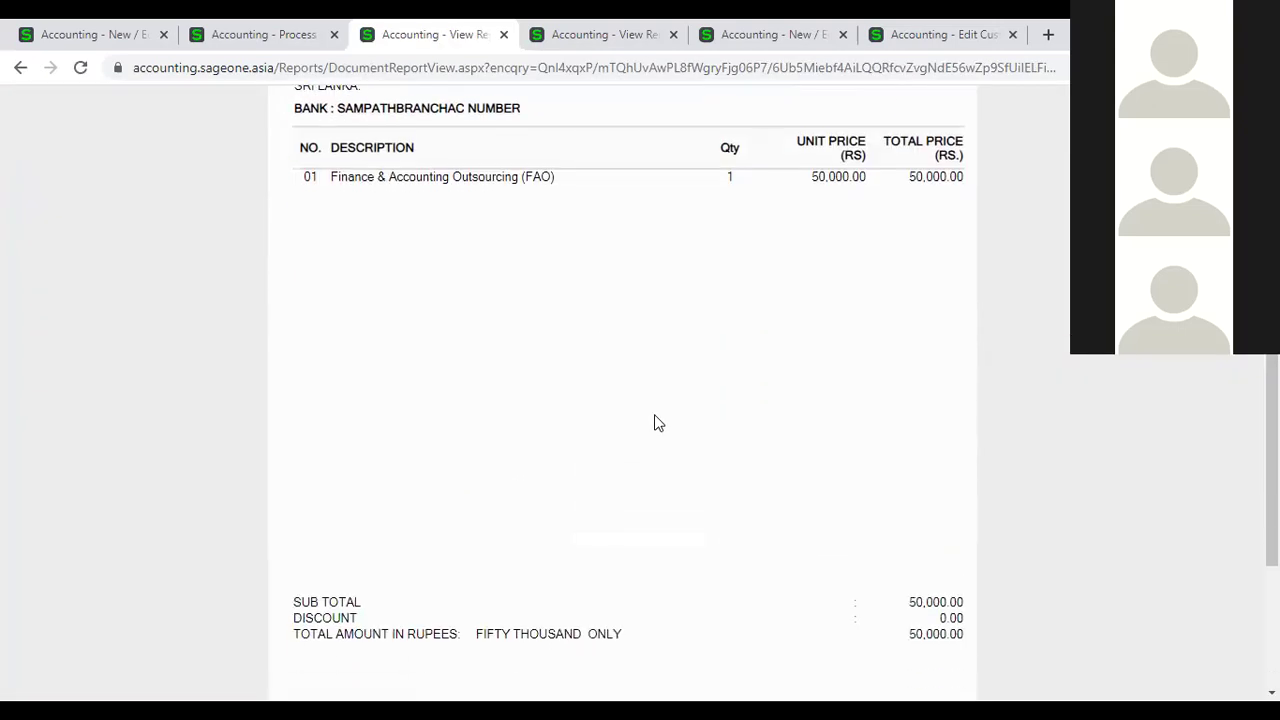
scroll(659, 423, up, 7)
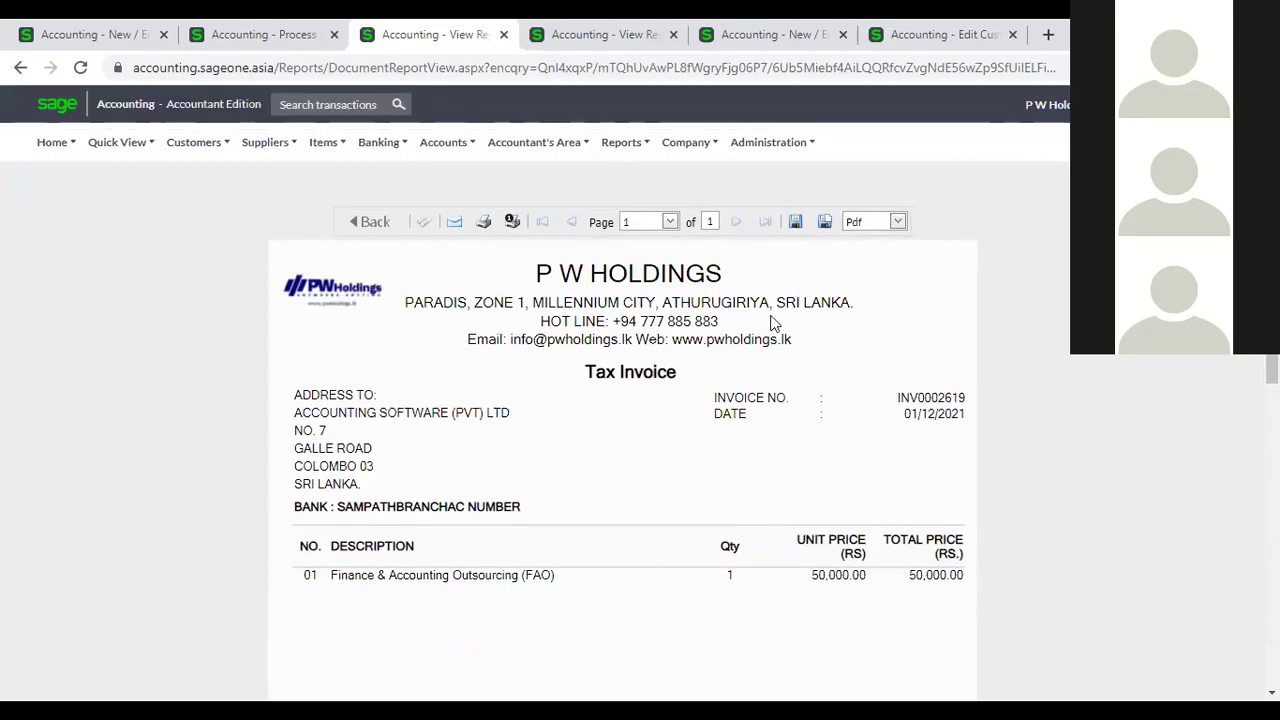
scroll(613, 383, down, 3)
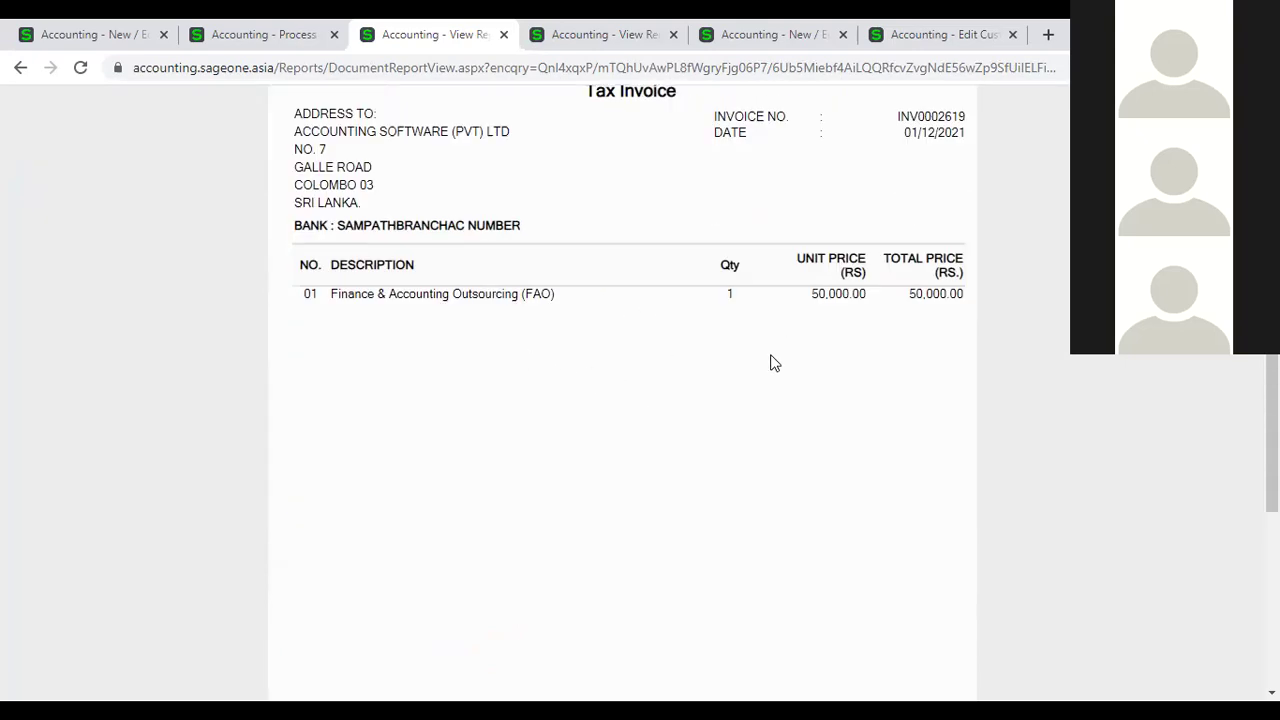
scroll(772, 363, down, 5)
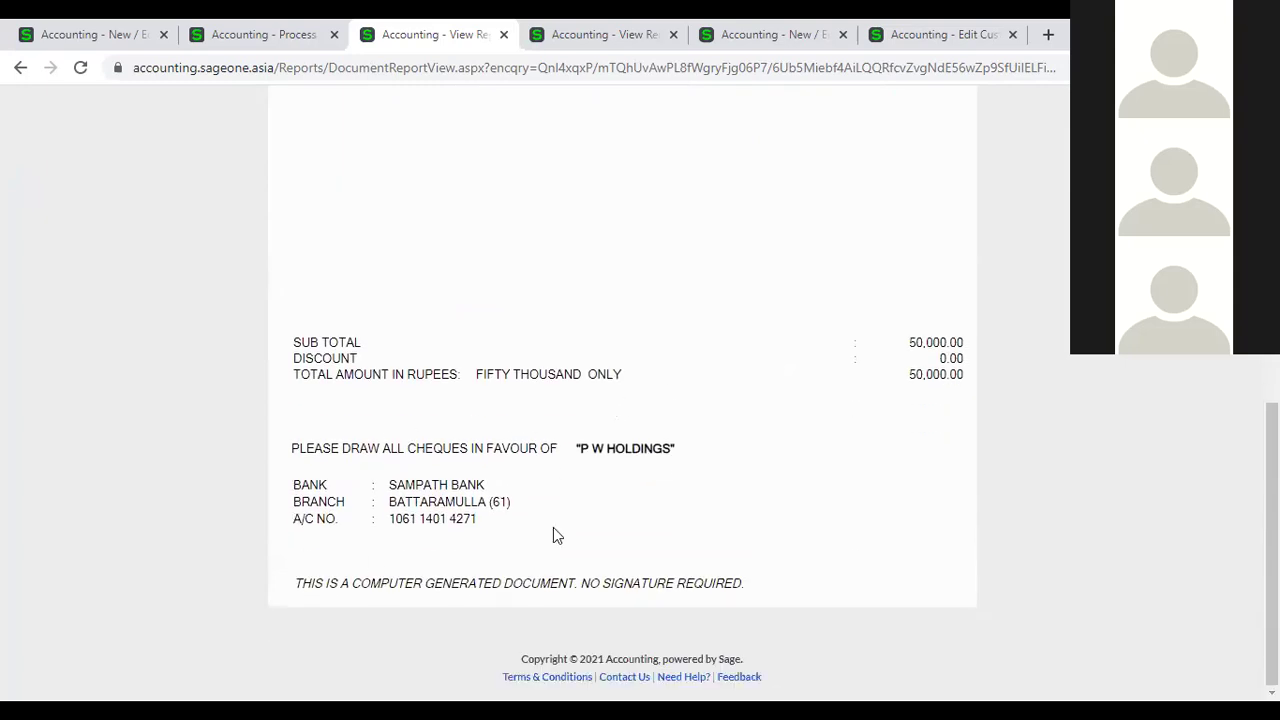
scroll(553, 530, up, 8)
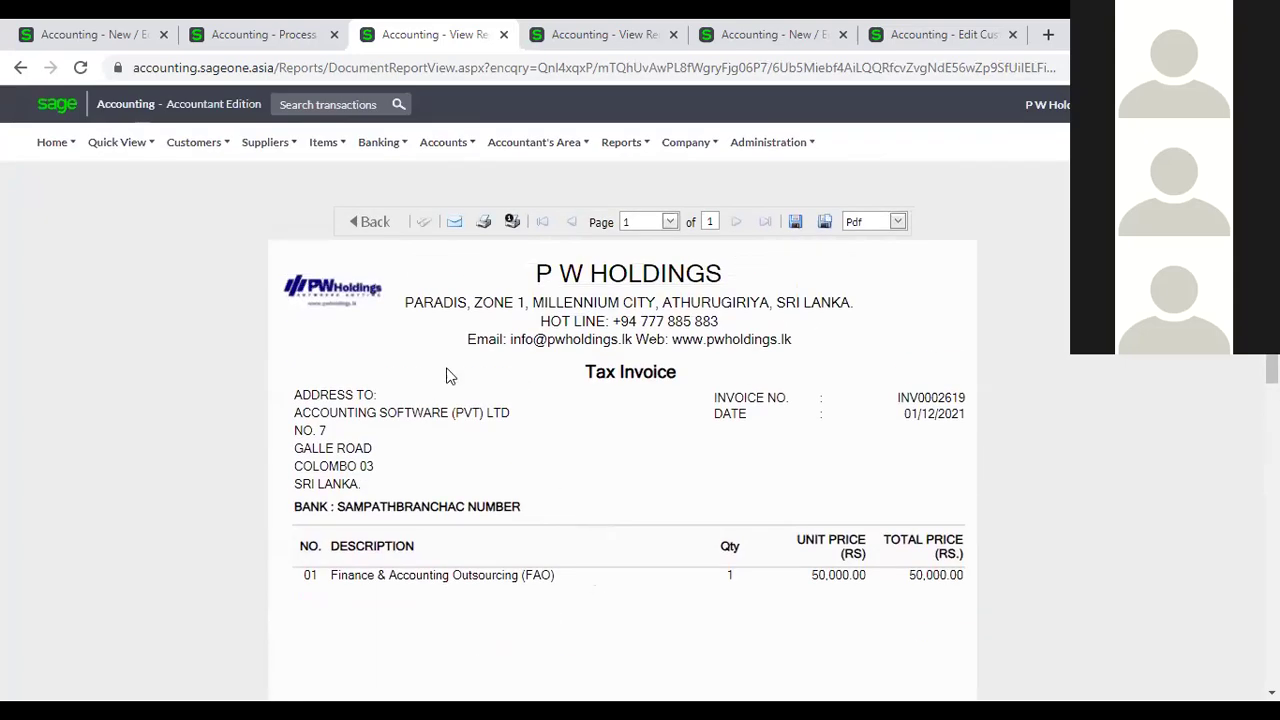
click(86, 40)
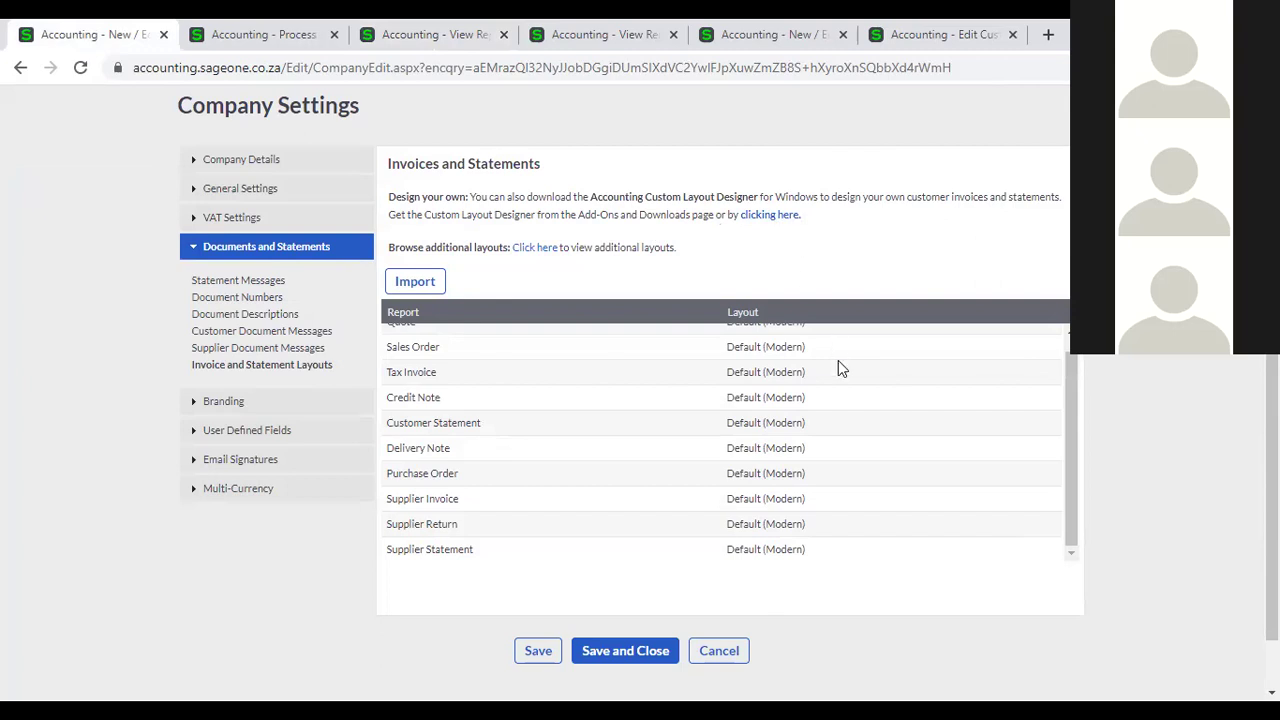
click(916, 377)
click(1047, 378)
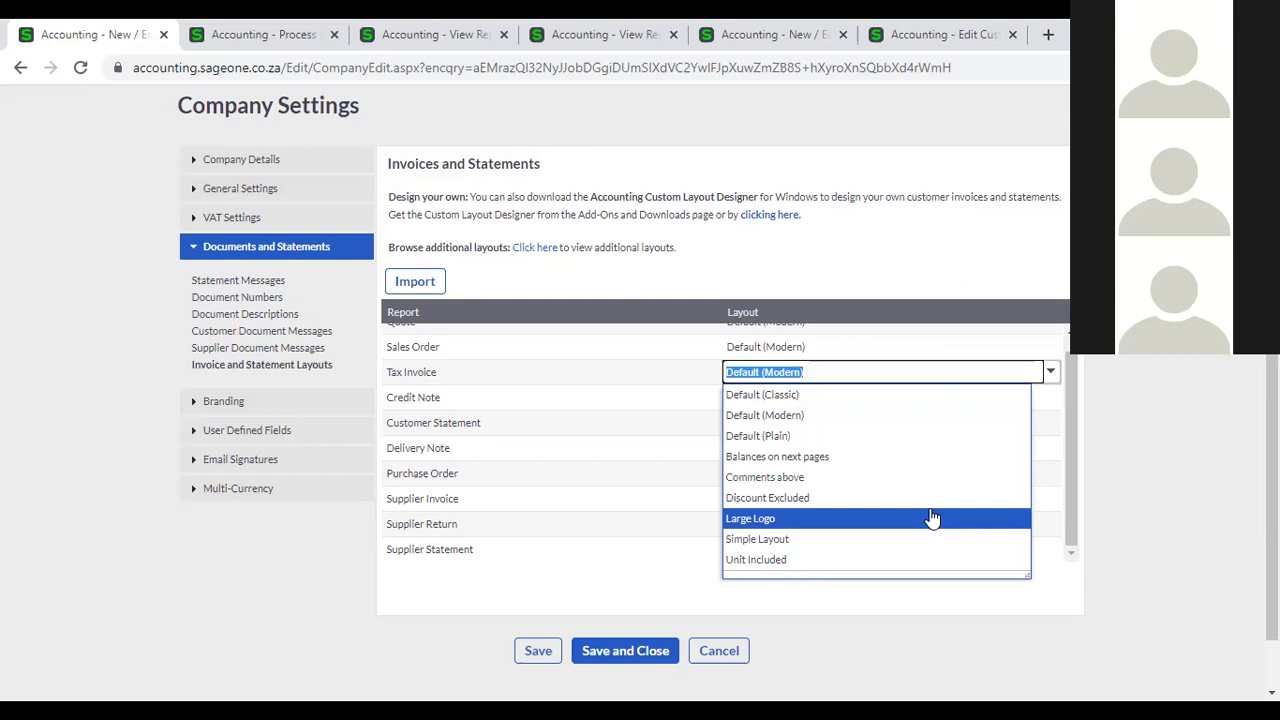
Leave Tax Invoice on Default (Modern) and follow the Custom Layout Designer link.
click(1129, 367)
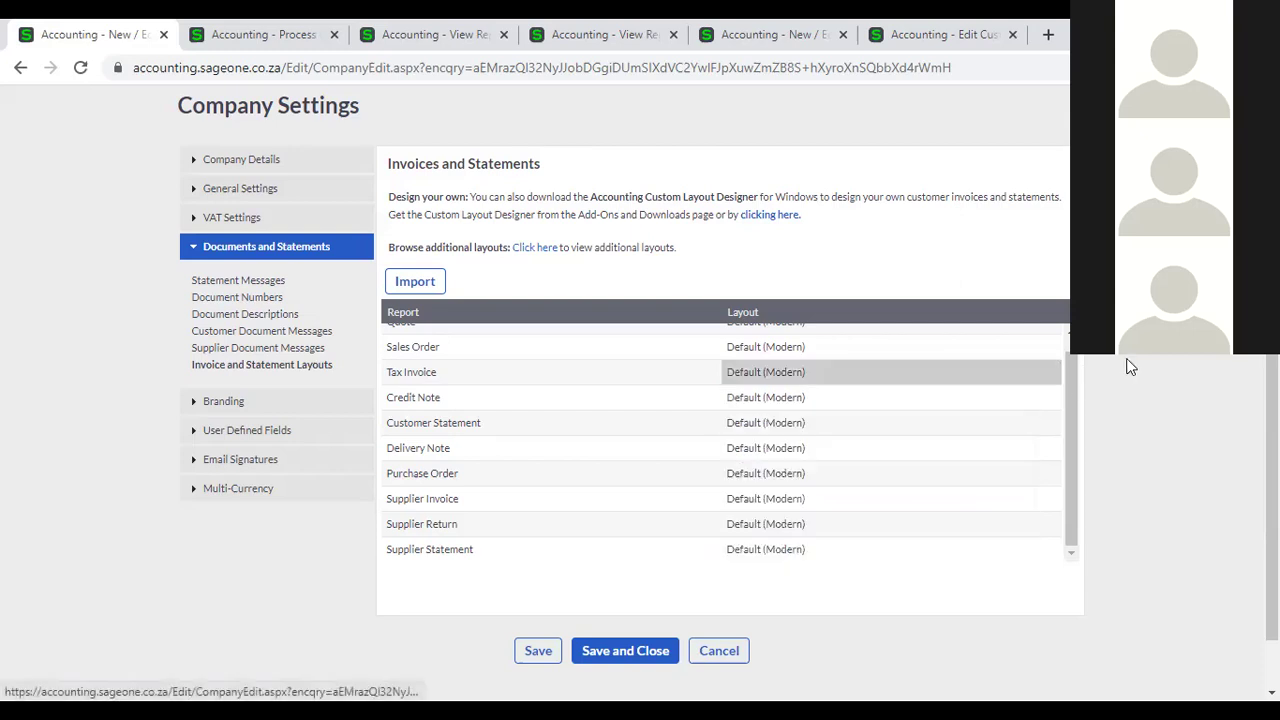
click(780, 216)
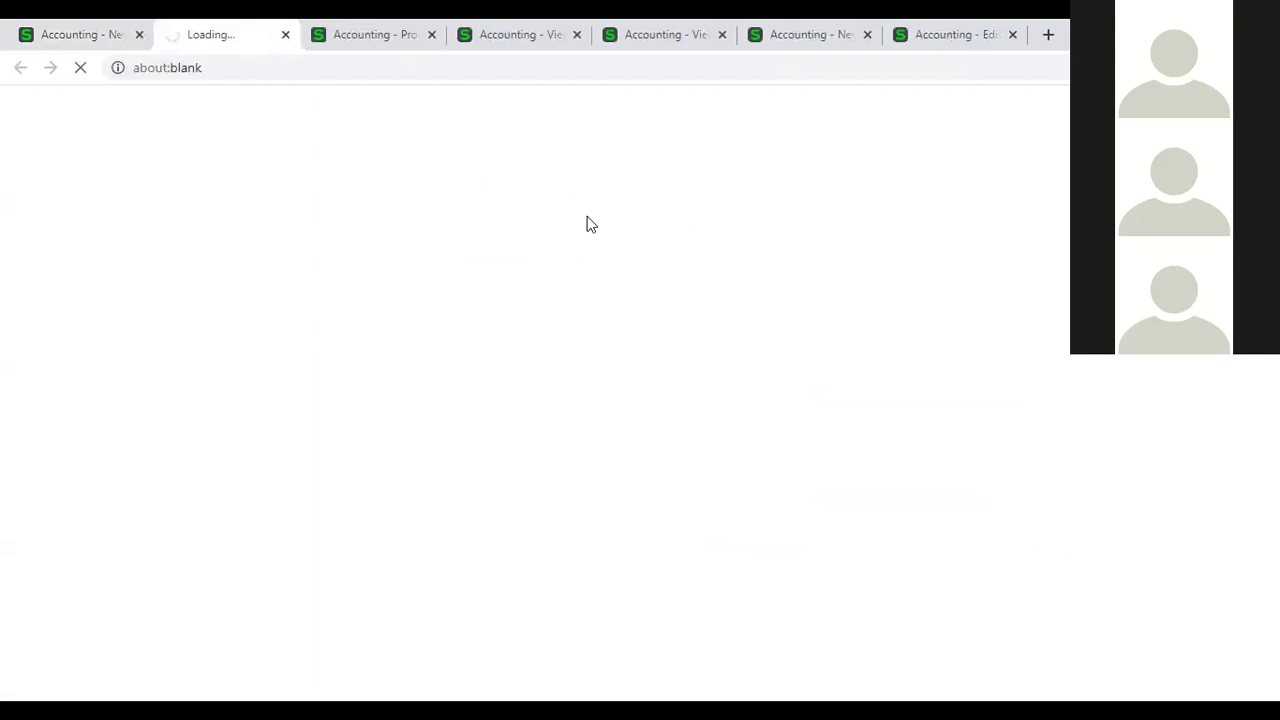
click(10, 35)
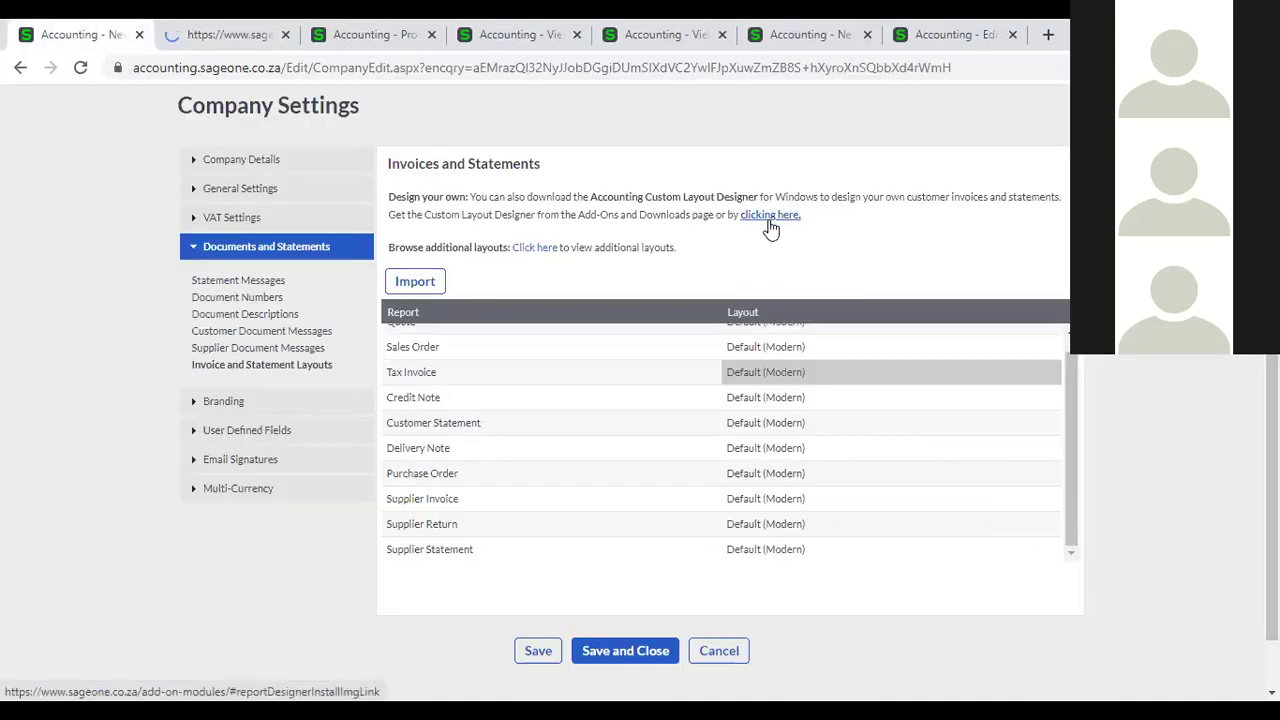
Browse the sage.com Accounting Features page and reveal Add-On Modules under More.
click(197, 38)
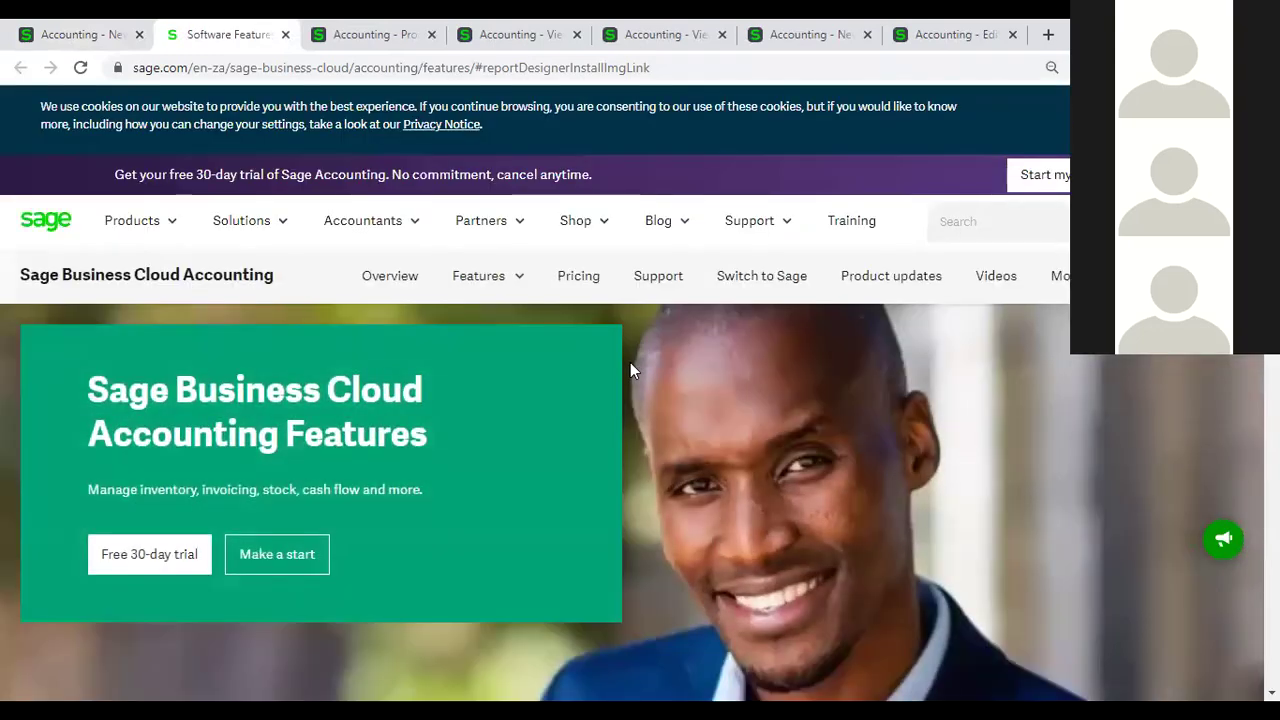
scroll(630, 370, down, 3)
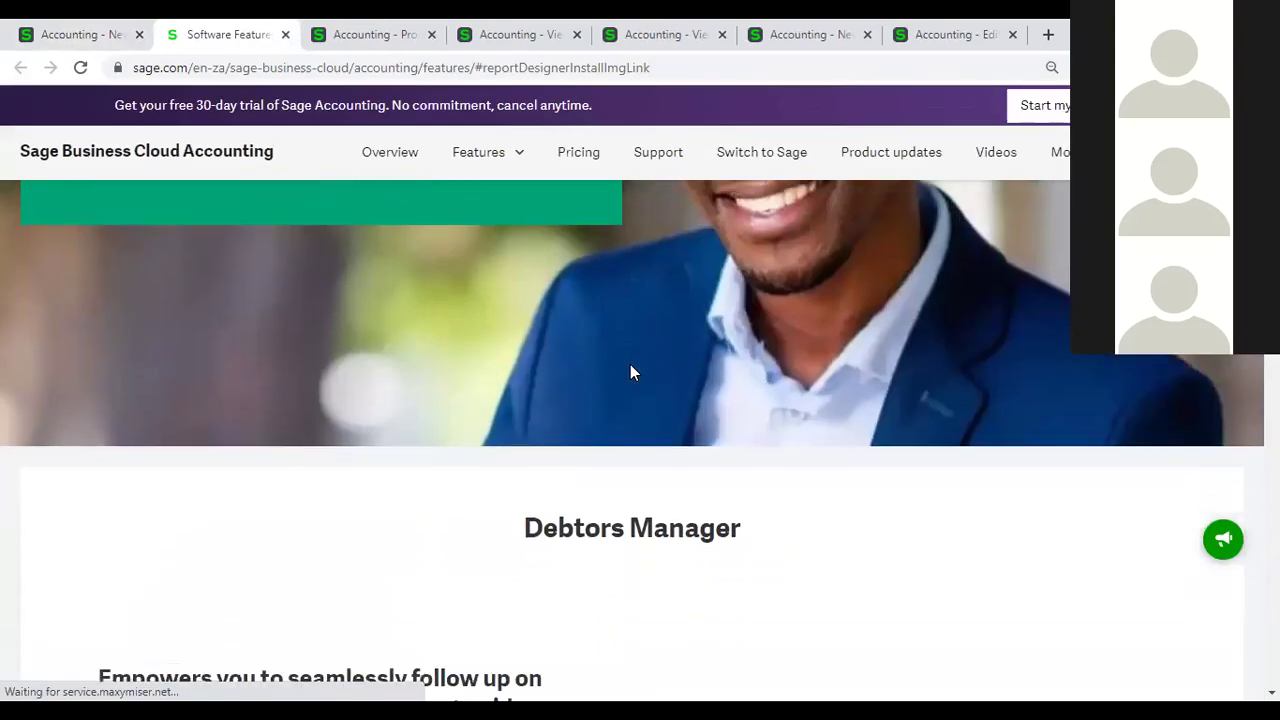
scroll(631, 372, down, 3)
scroll(631, 372, down, 3)
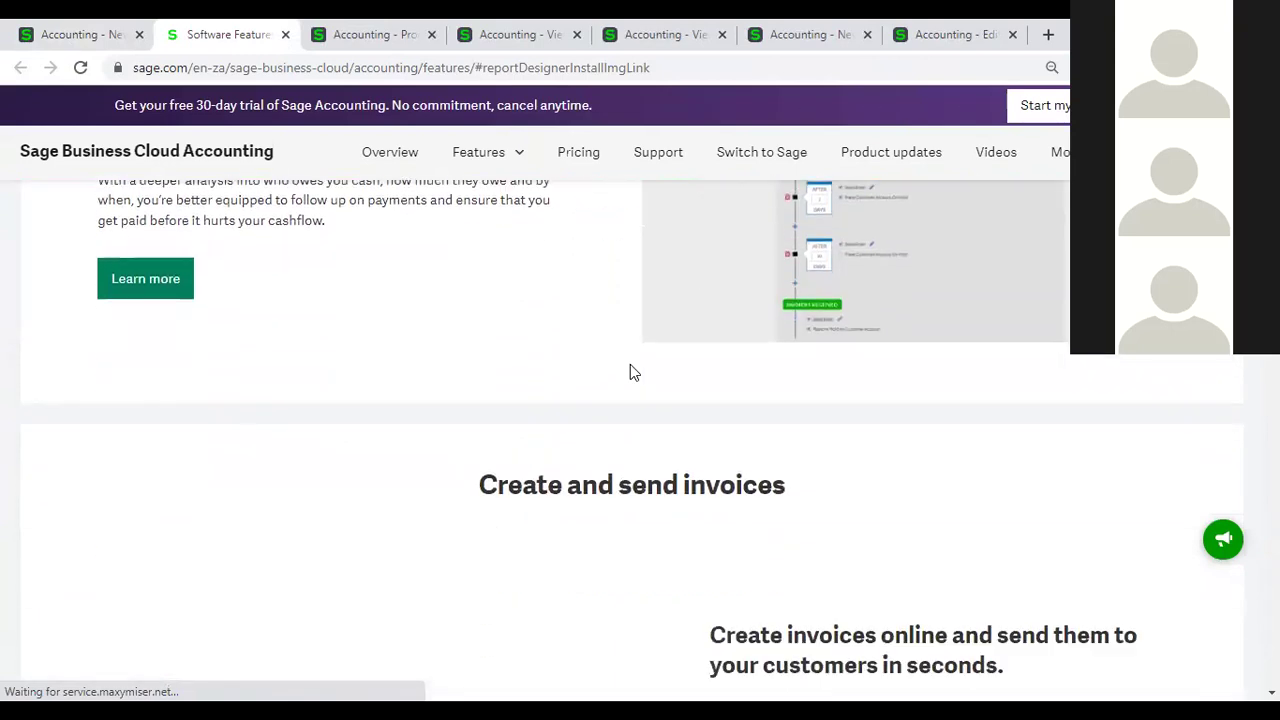
scroll(630, 372, down, 5)
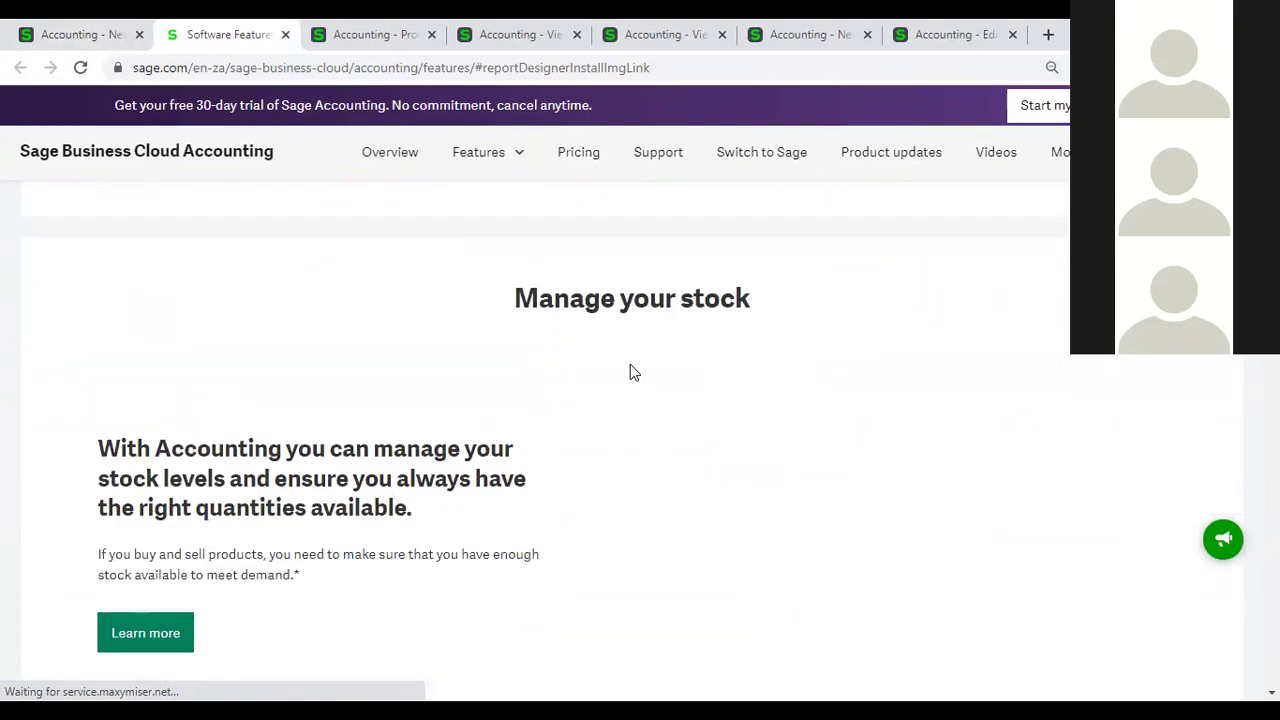
scroll(630, 372, up, 1)
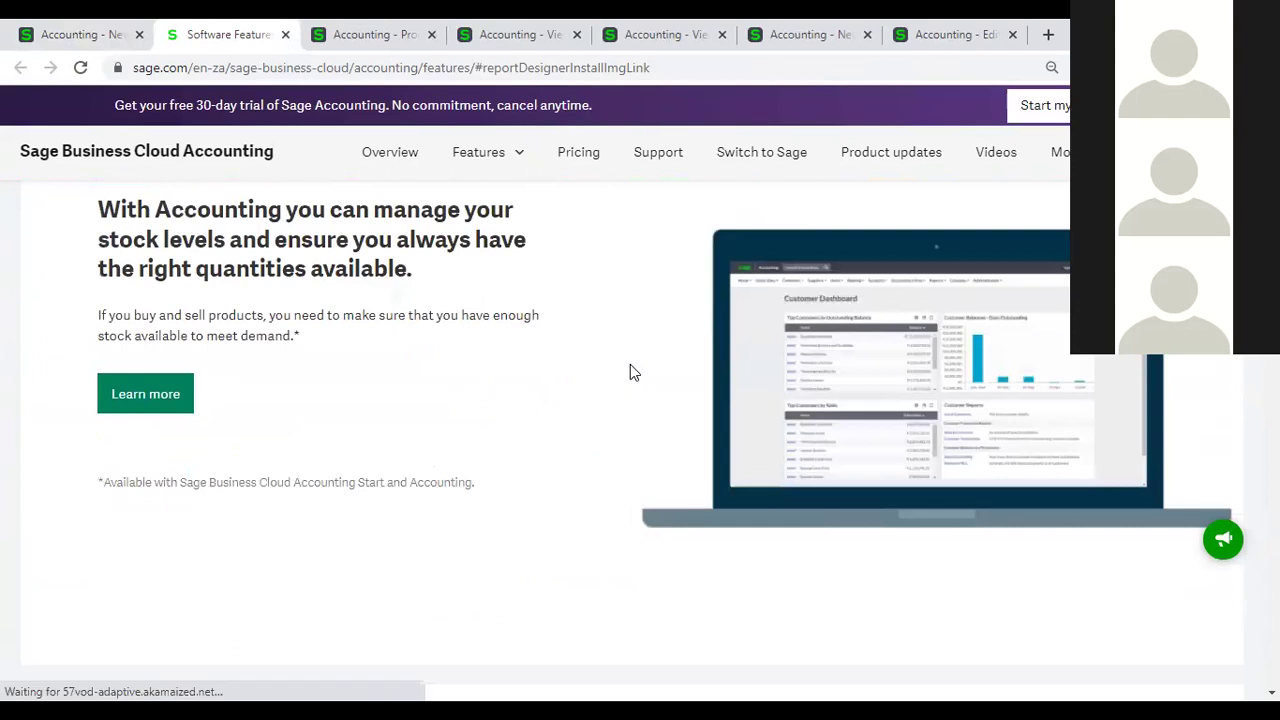
scroll(630, 366, down, 5)
scroll(630, 364, down, 6)
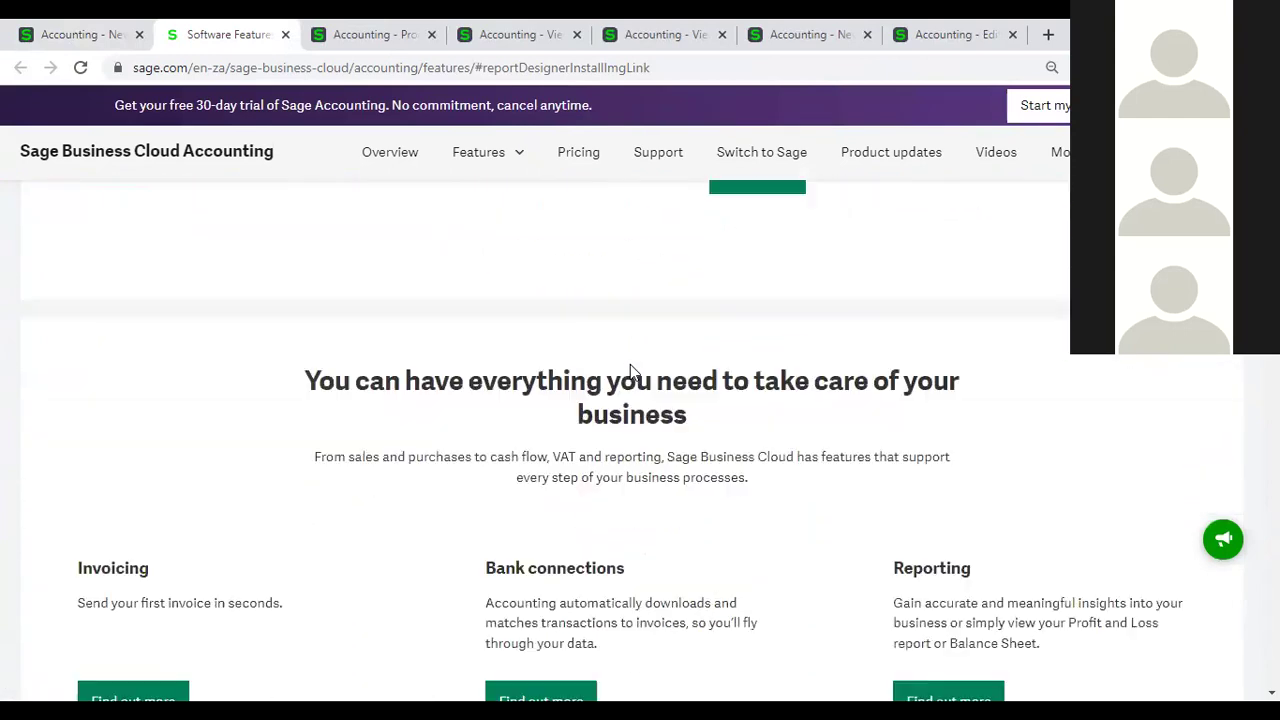
scroll(630, 364, down, 4)
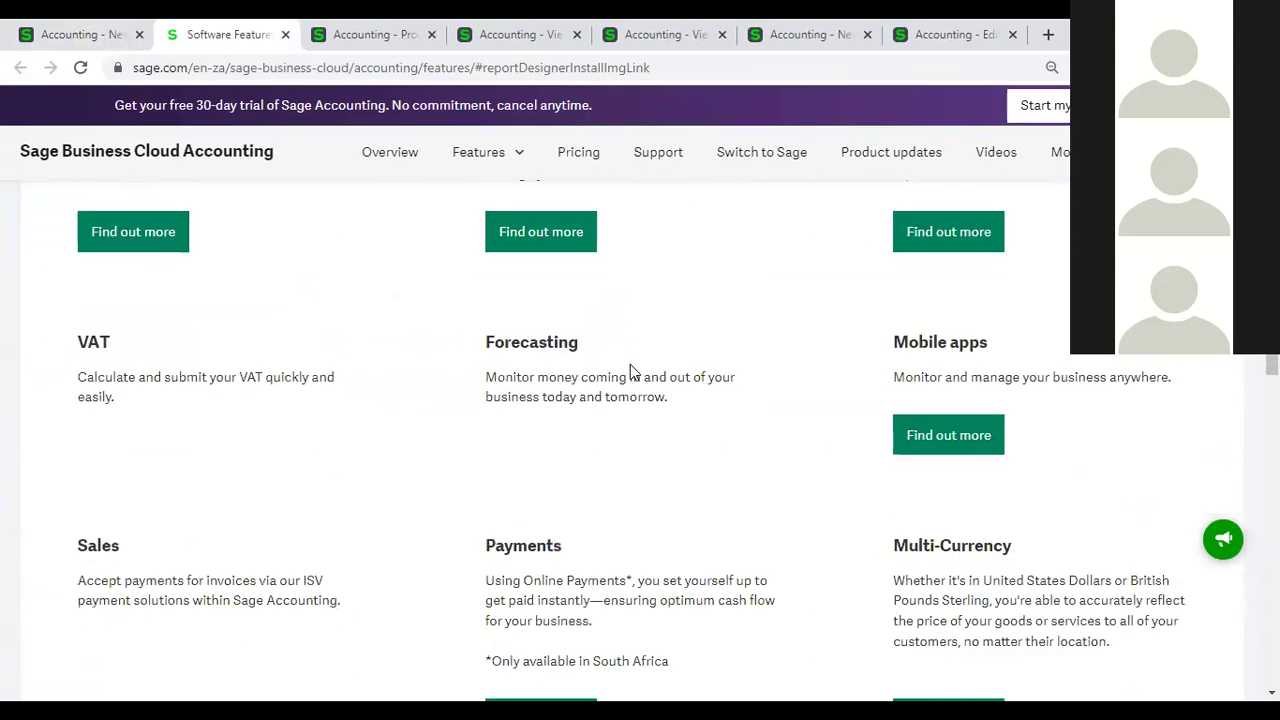
scroll(630, 370, down, 3)
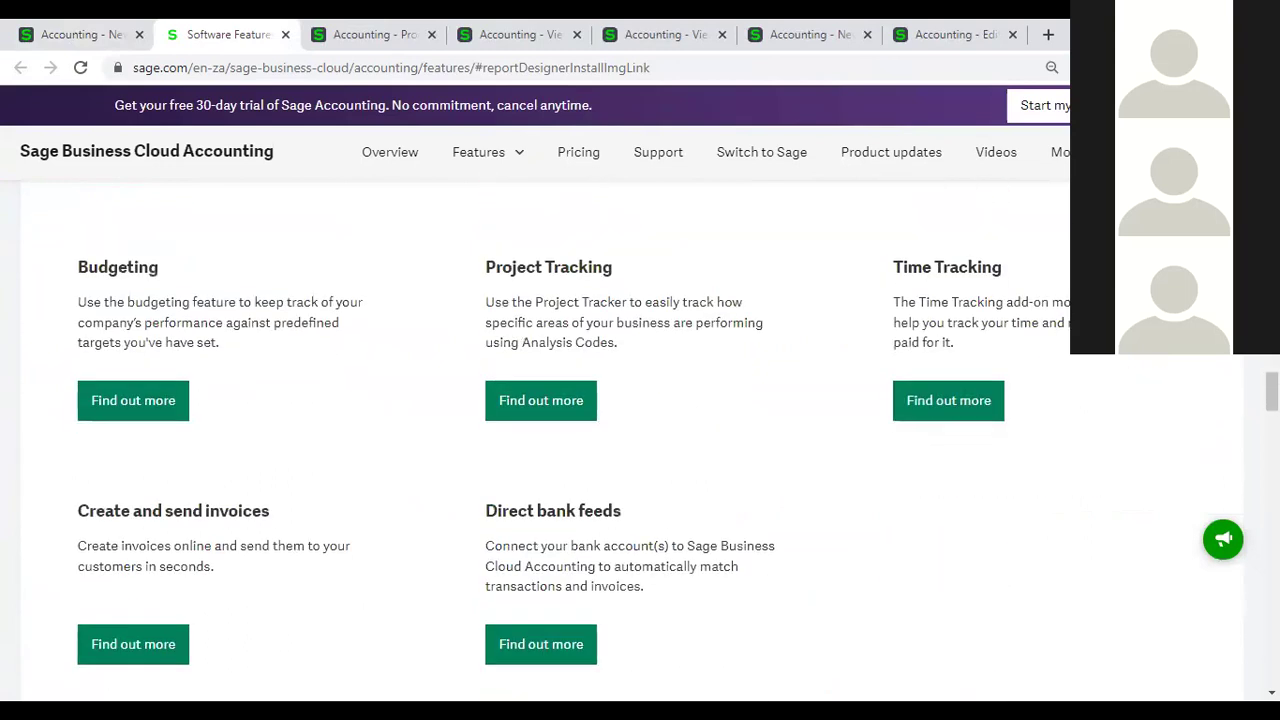
scroll(640, 450, up, 5)
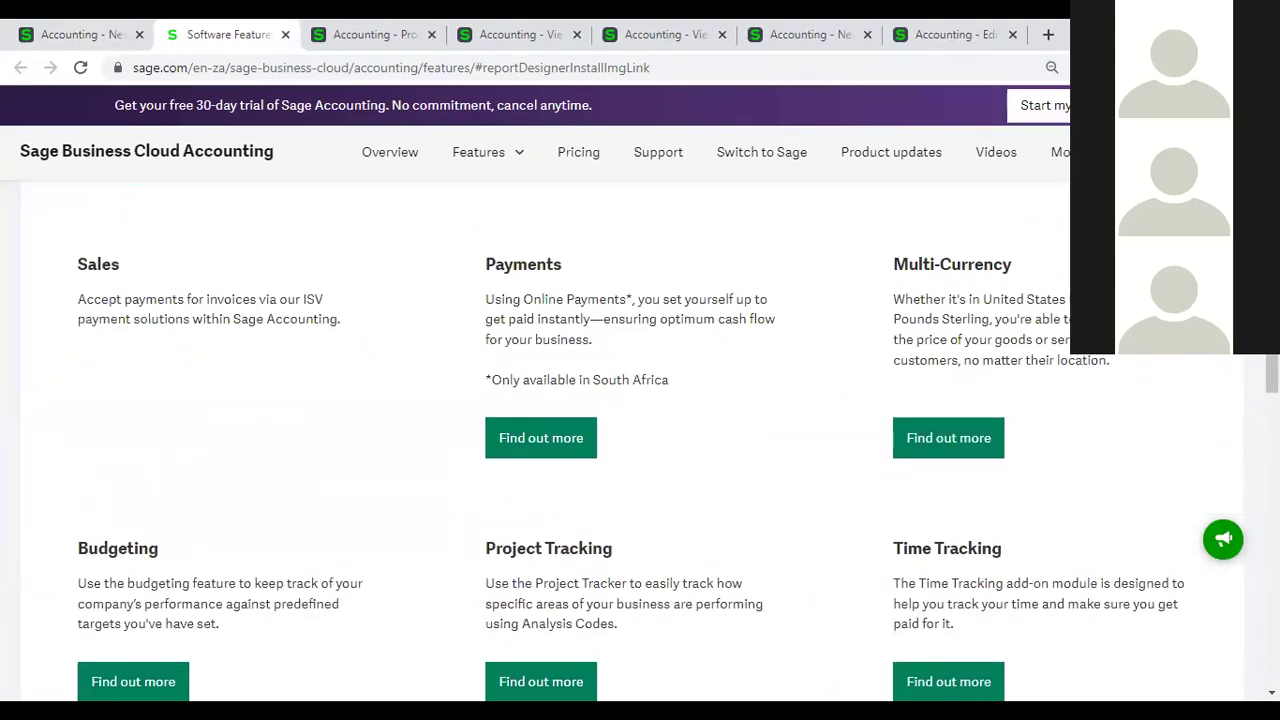
scroll(640, 450, up, 3)
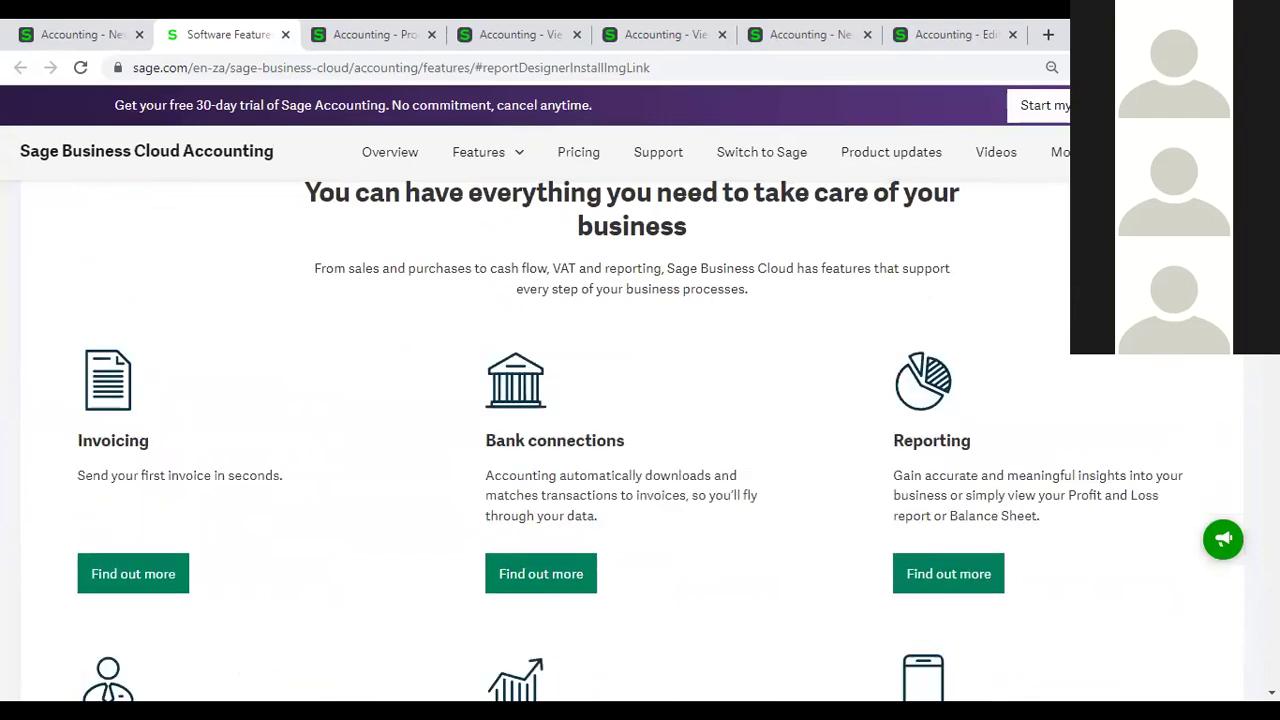
scroll(640, 450, down, 20)
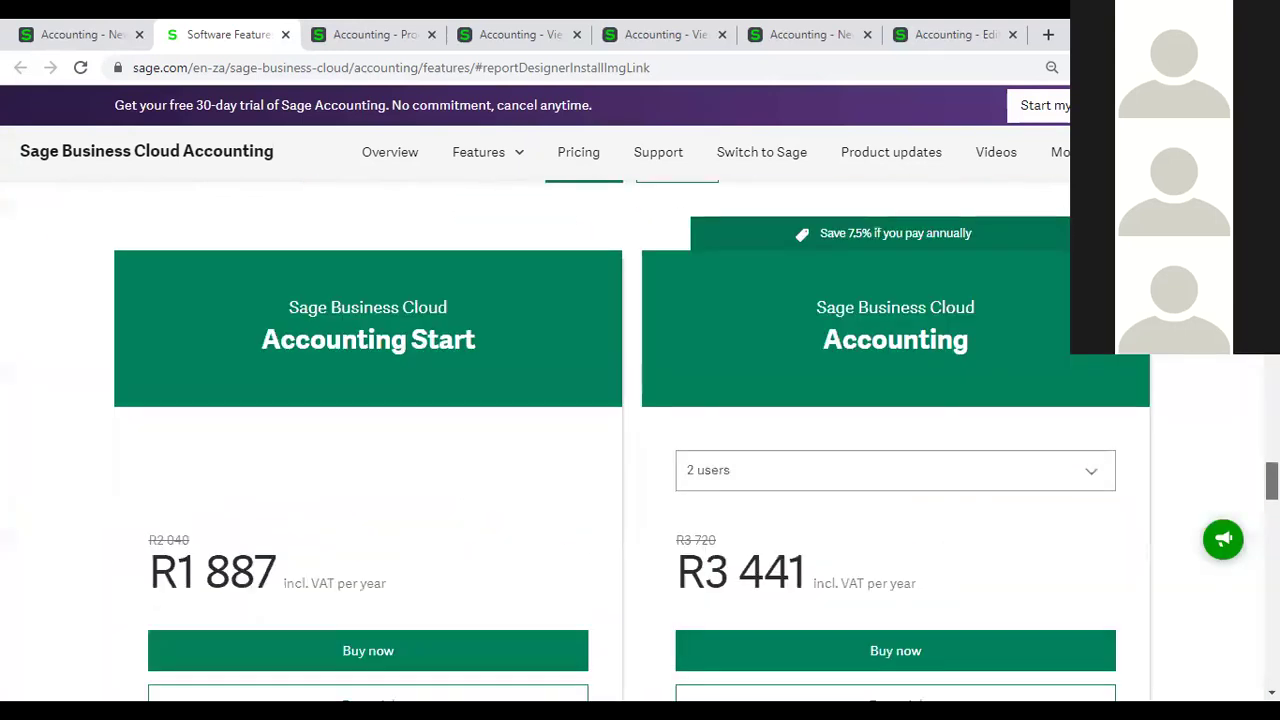
scroll(640, 450, up, 5)
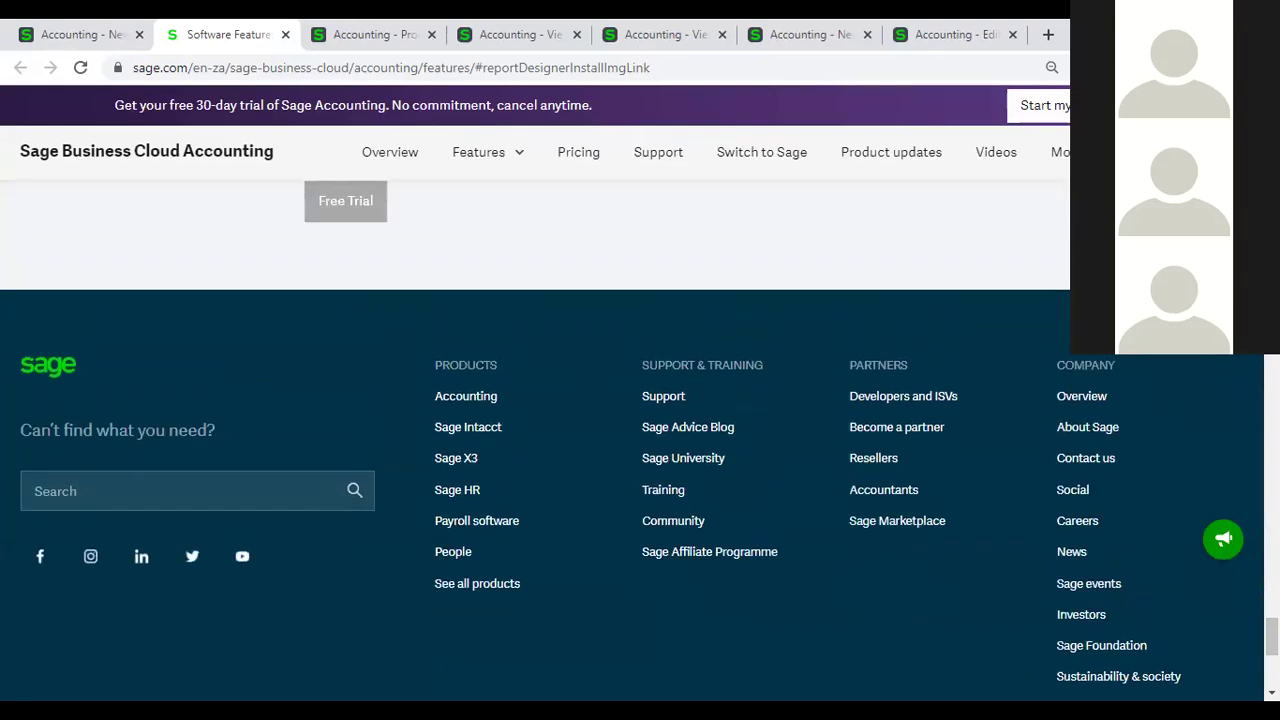
scroll(640, 450, up, 3)
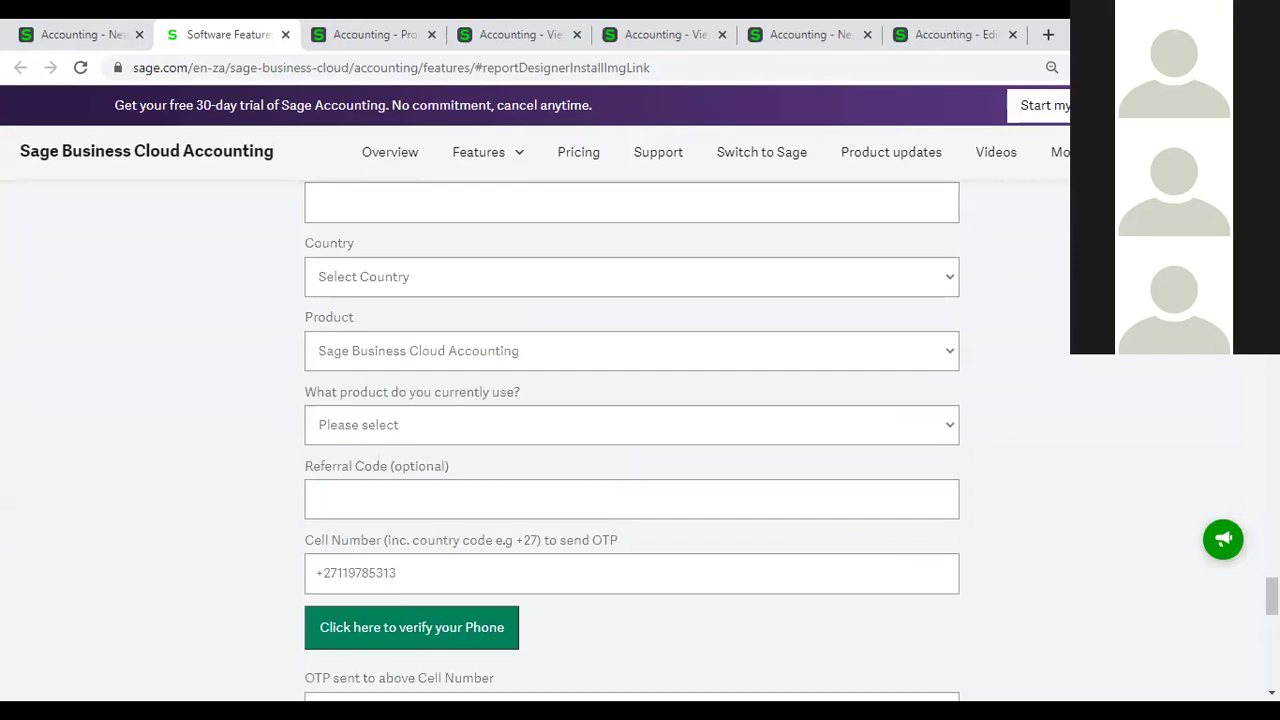
scroll(640, 450, up, 5)
scroll(640, 450, up, 10)
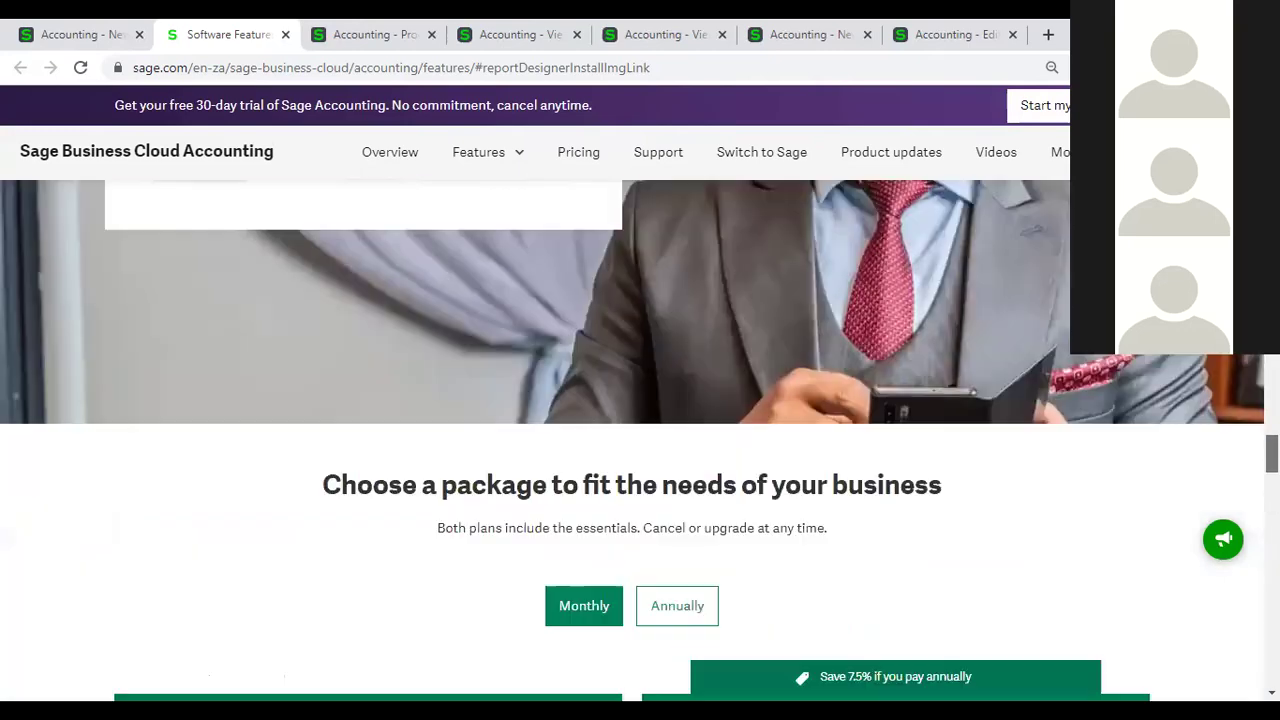
scroll(845, 385, up, 15)
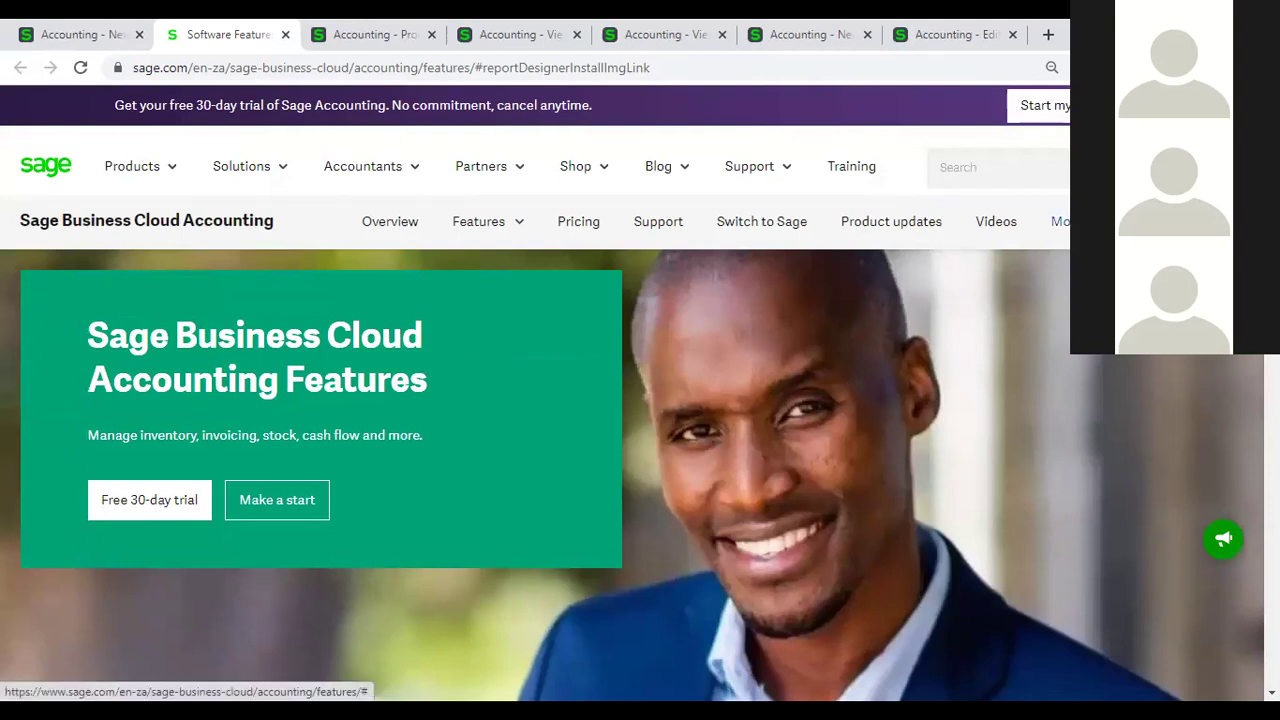
mouse_move(1058, 221)
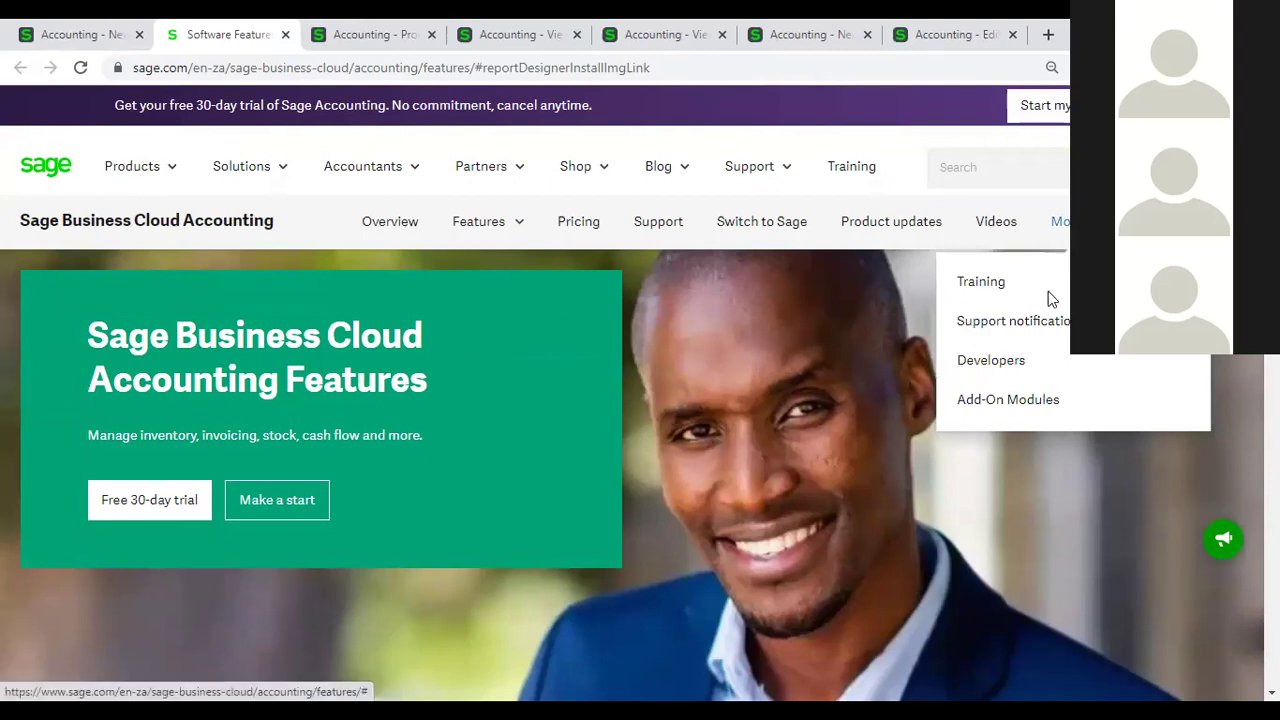
Open Add-On Modules and scroll to the Accounting Custom Layout Designer for Windows download.
click(1017, 410)
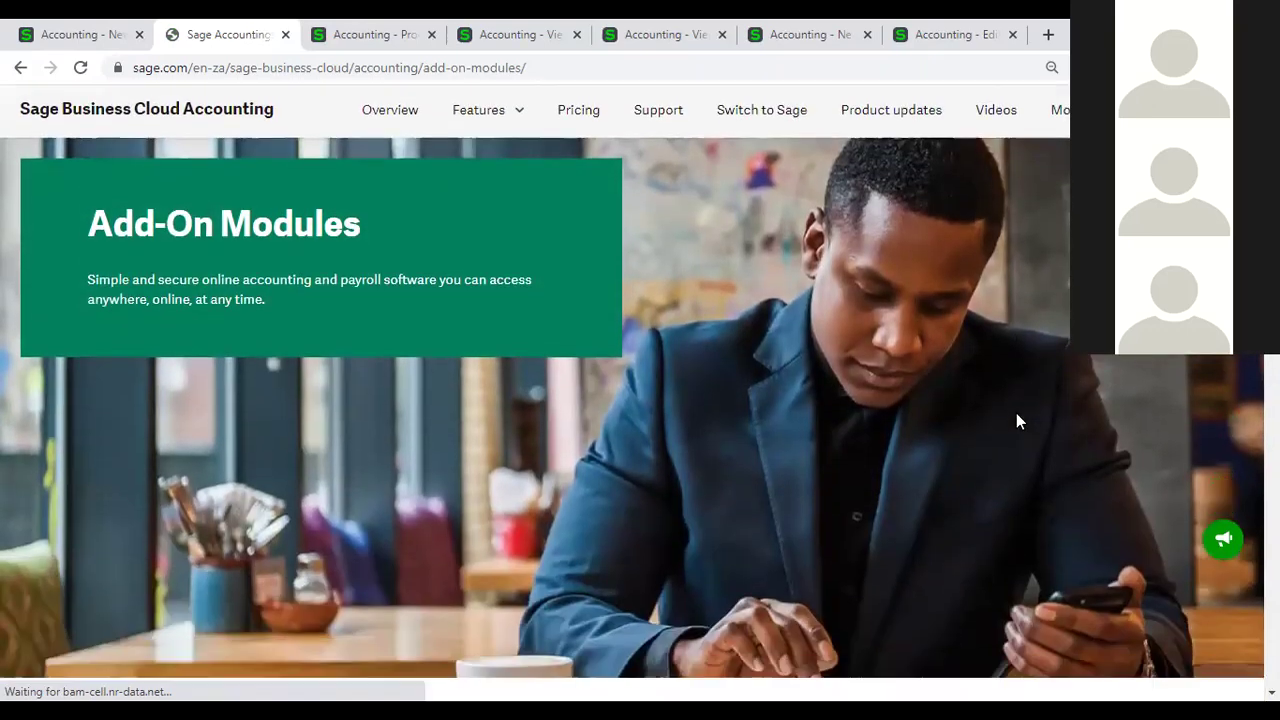
scroll(1016, 413, down, 9)
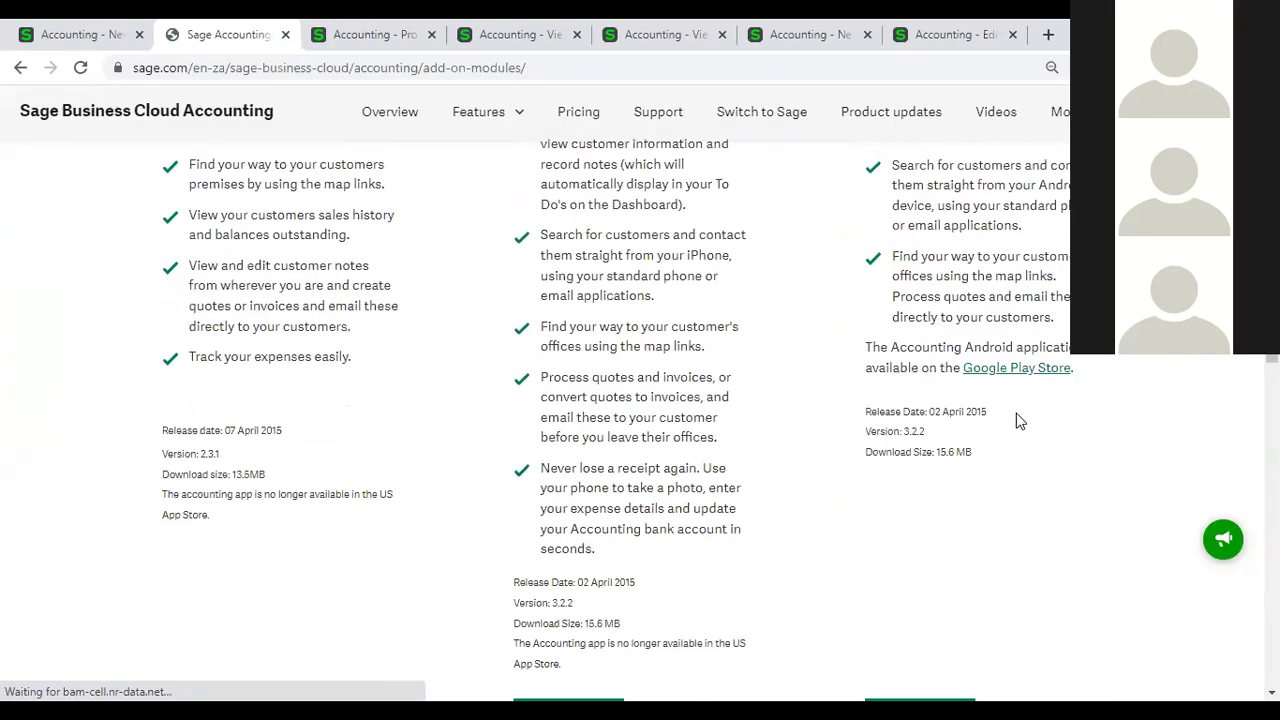
scroll(1016, 421, down, 4)
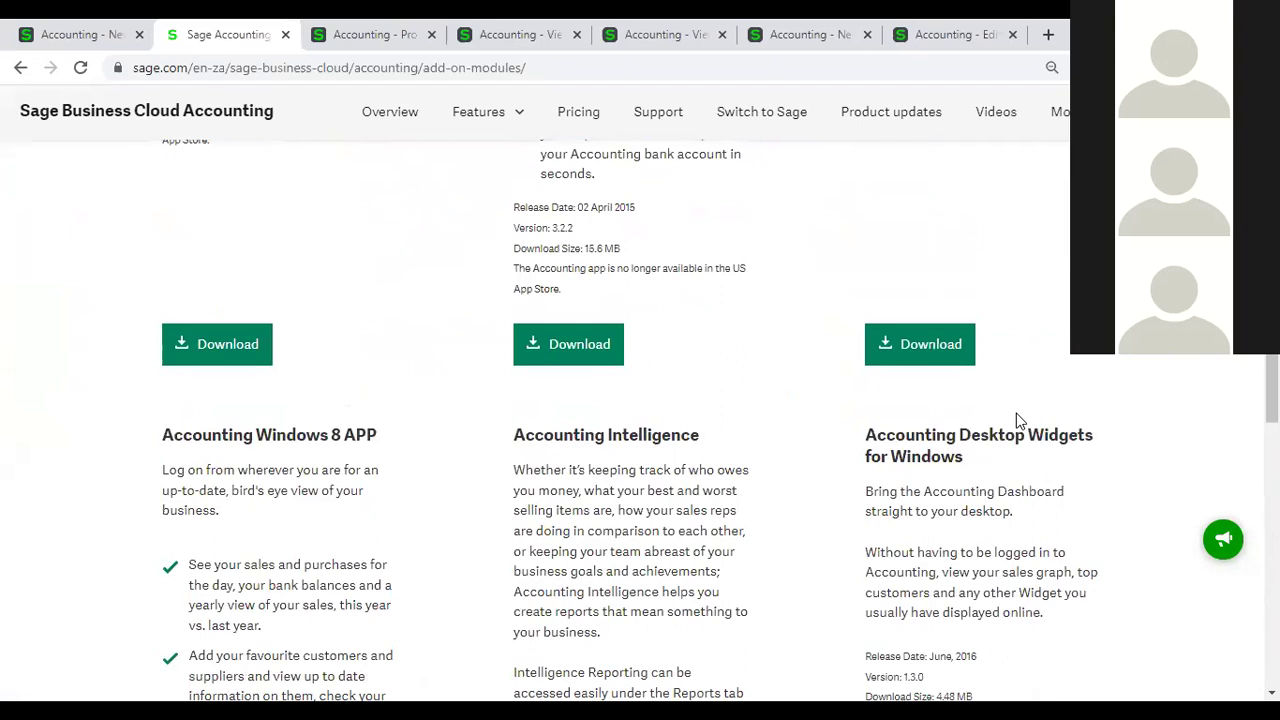
scroll(1016, 420, down, 5)
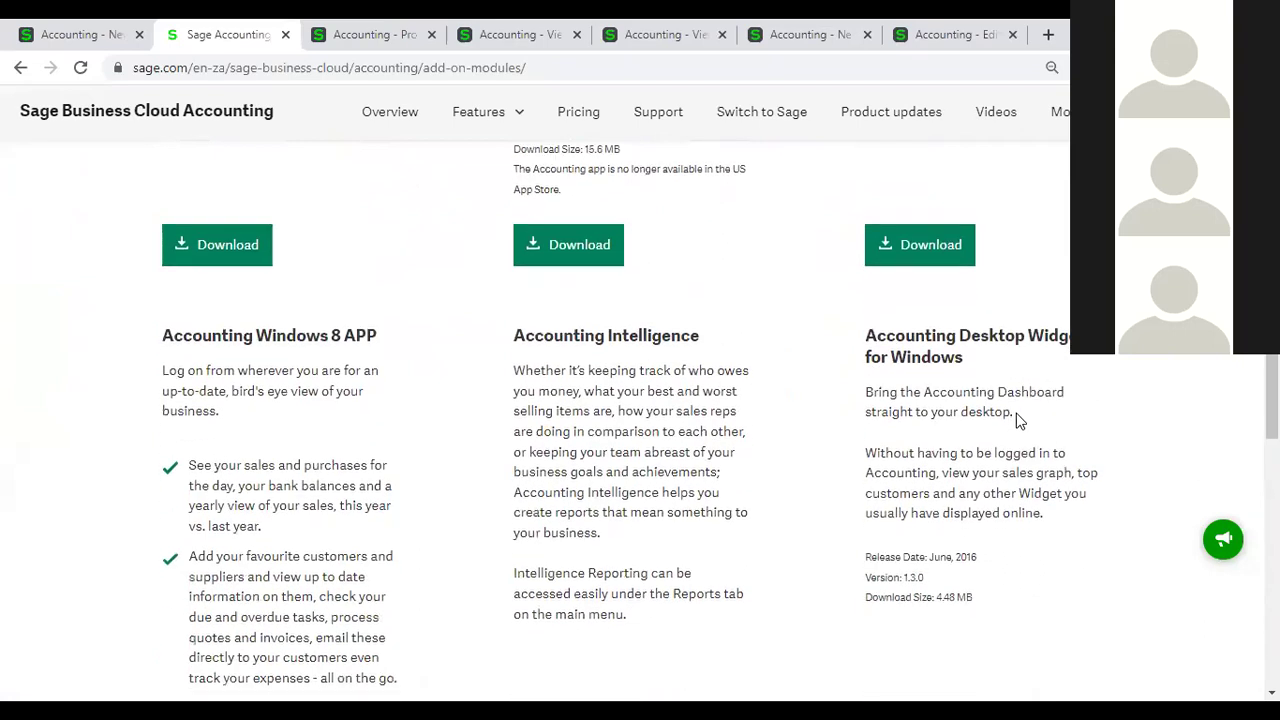
scroll(1016, 421, down, 2)
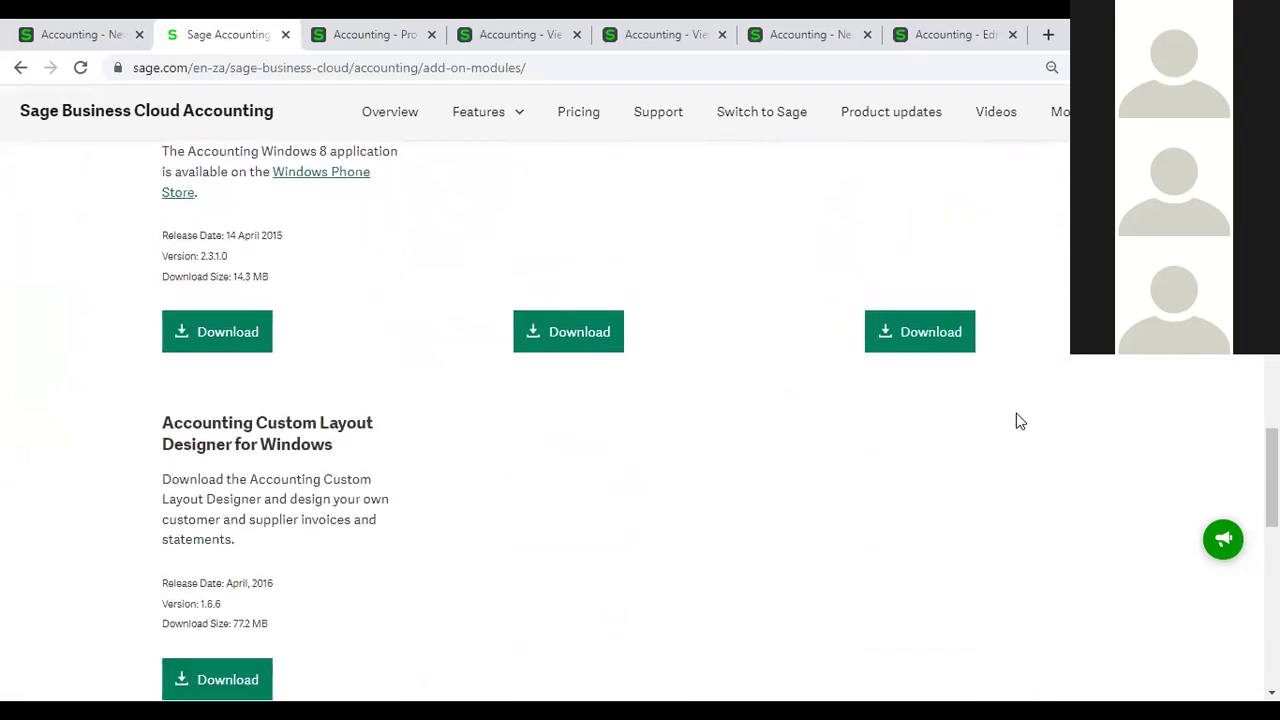
scroll(1016, 421, down, 1)
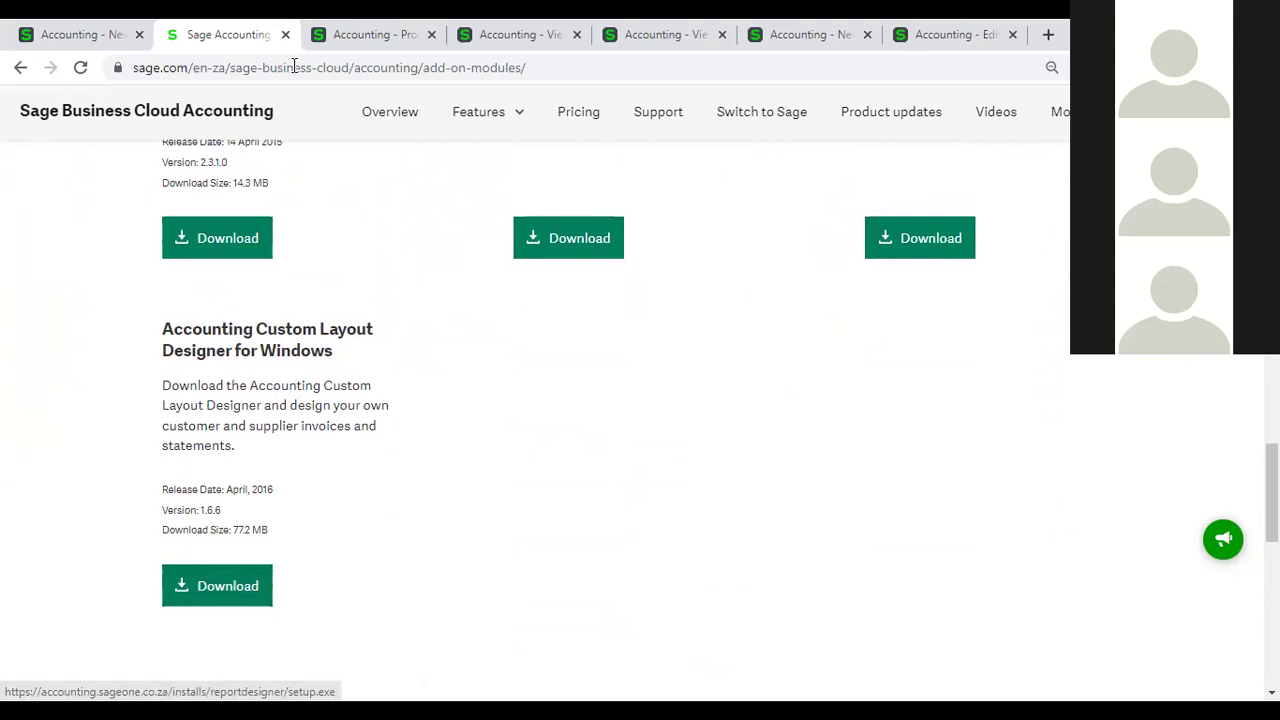
Close the add-on tab, recheck Tax Invoice layouts and the invoice preview, then reopen the Layout Designer link.
click(285, 34)
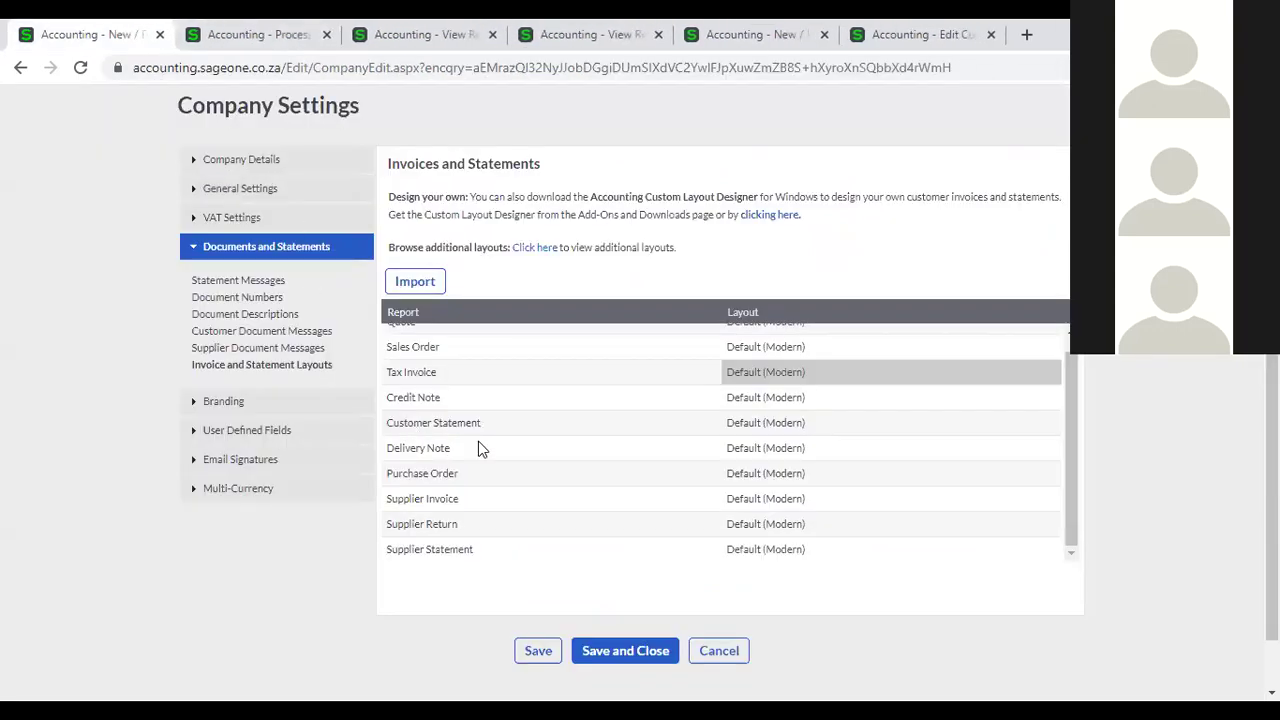
click(848, 377)
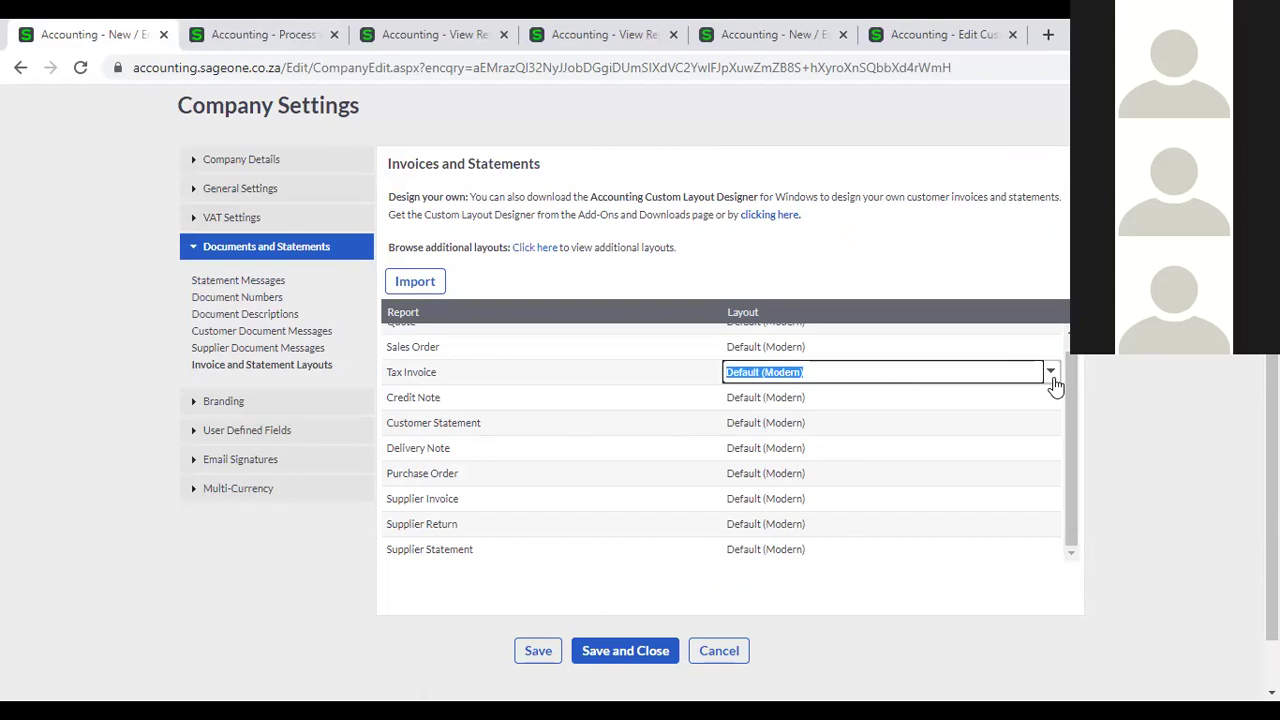
click(288, 32)
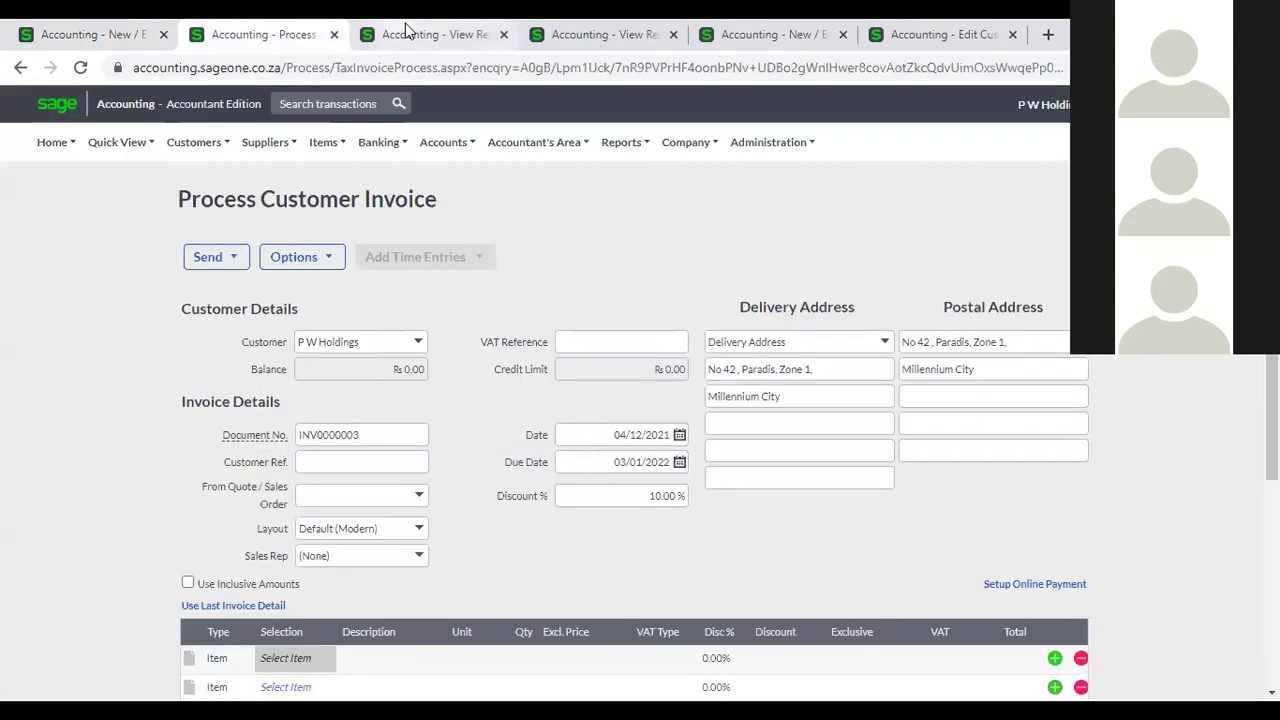
click(406, 32)
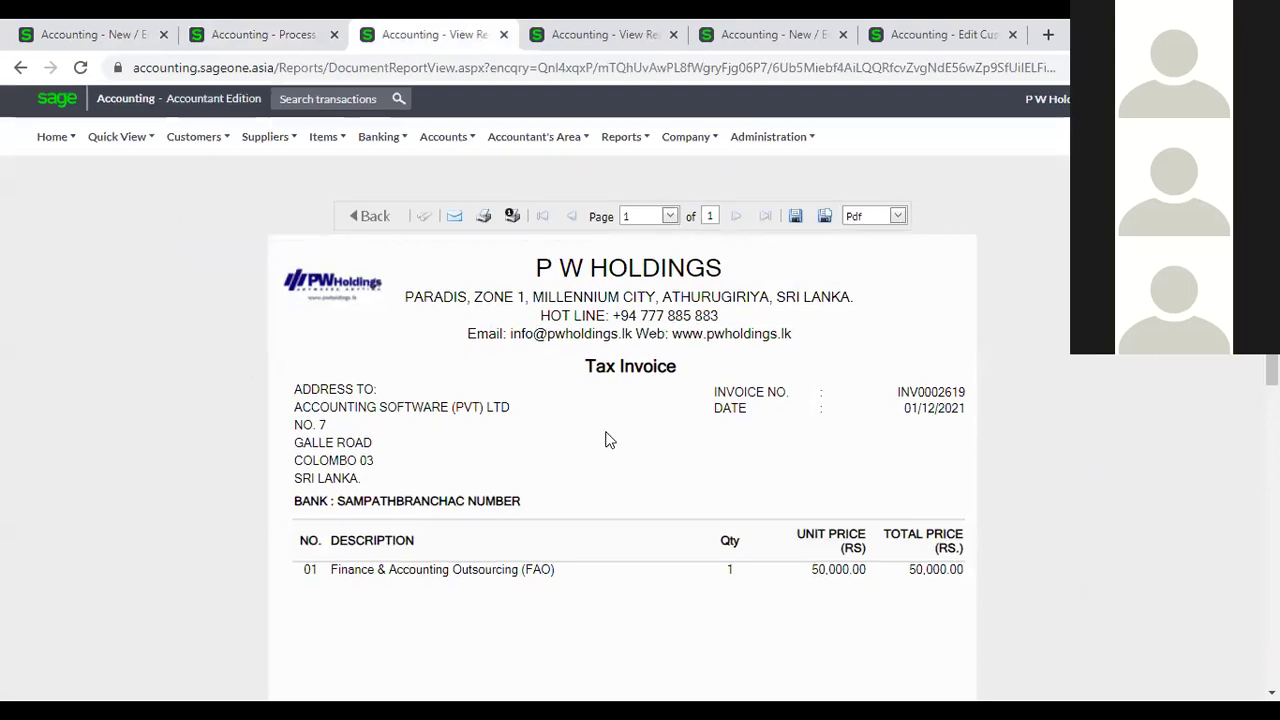
scroll(609, 440, down, 2)
click(85, 40)
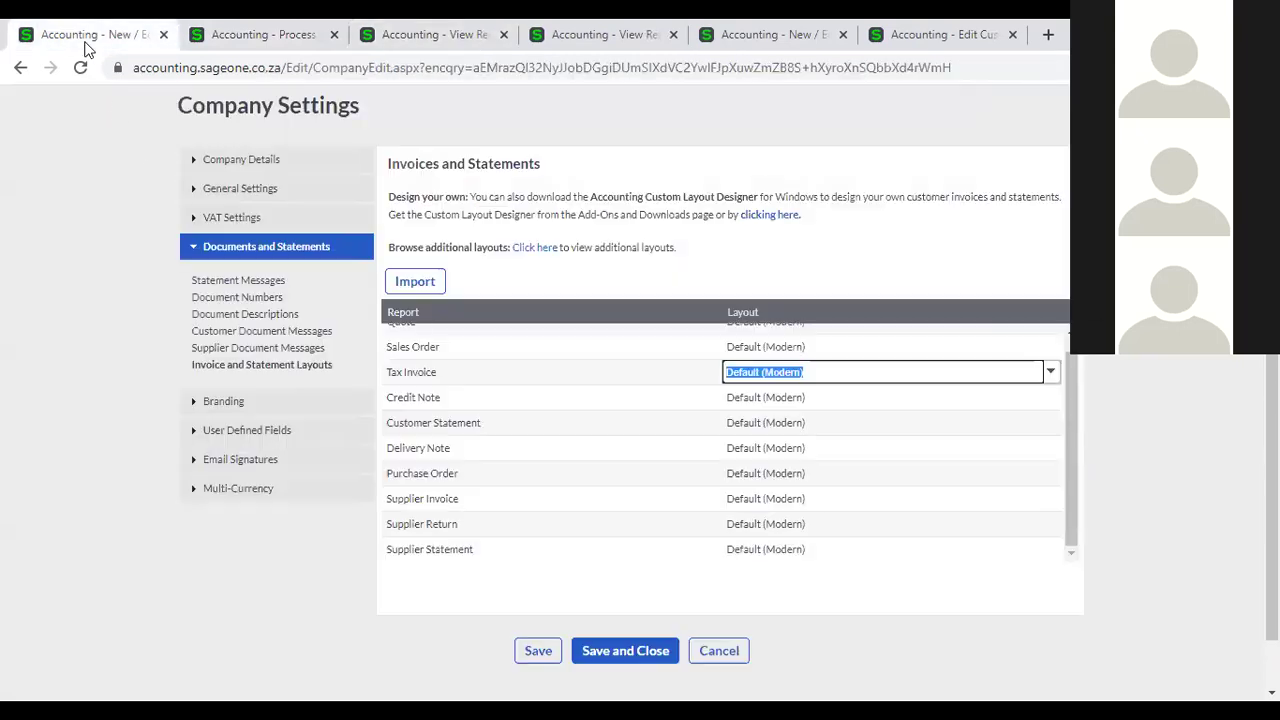
click(760, 214)
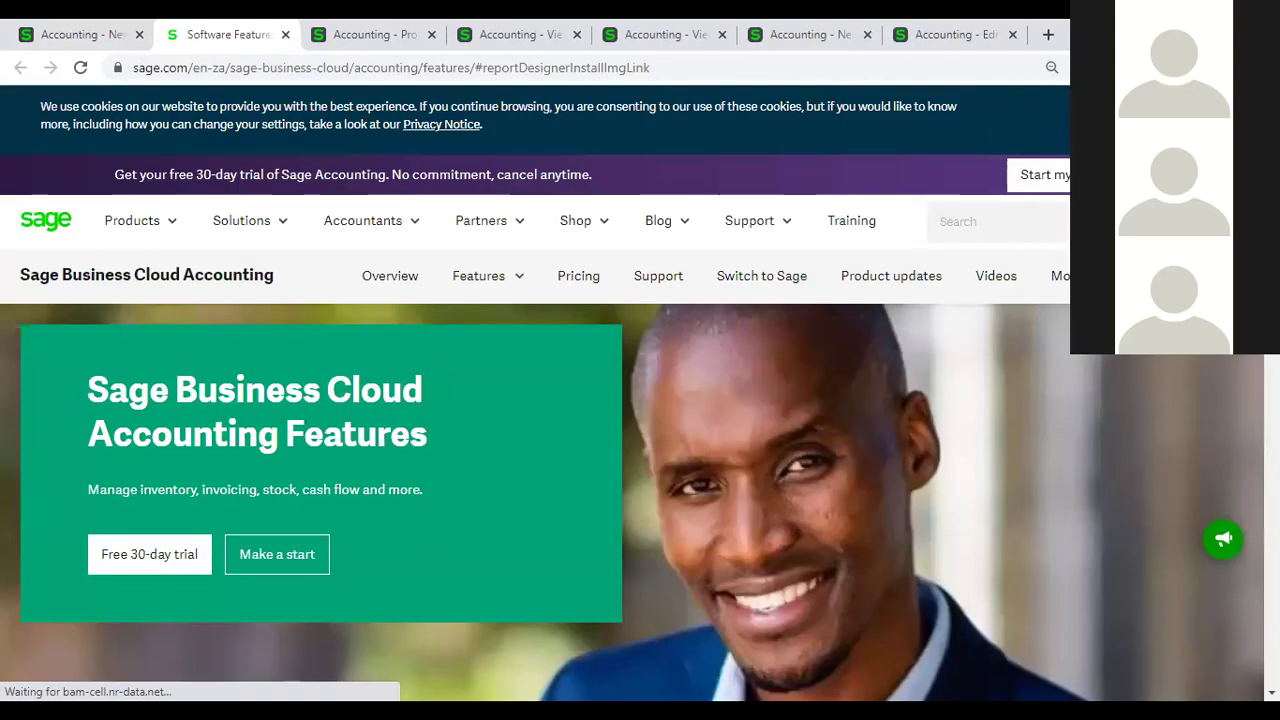
Go to More > Add-On Modules and scroll down to the Custom Layout Designer download.
click(1082, 276)
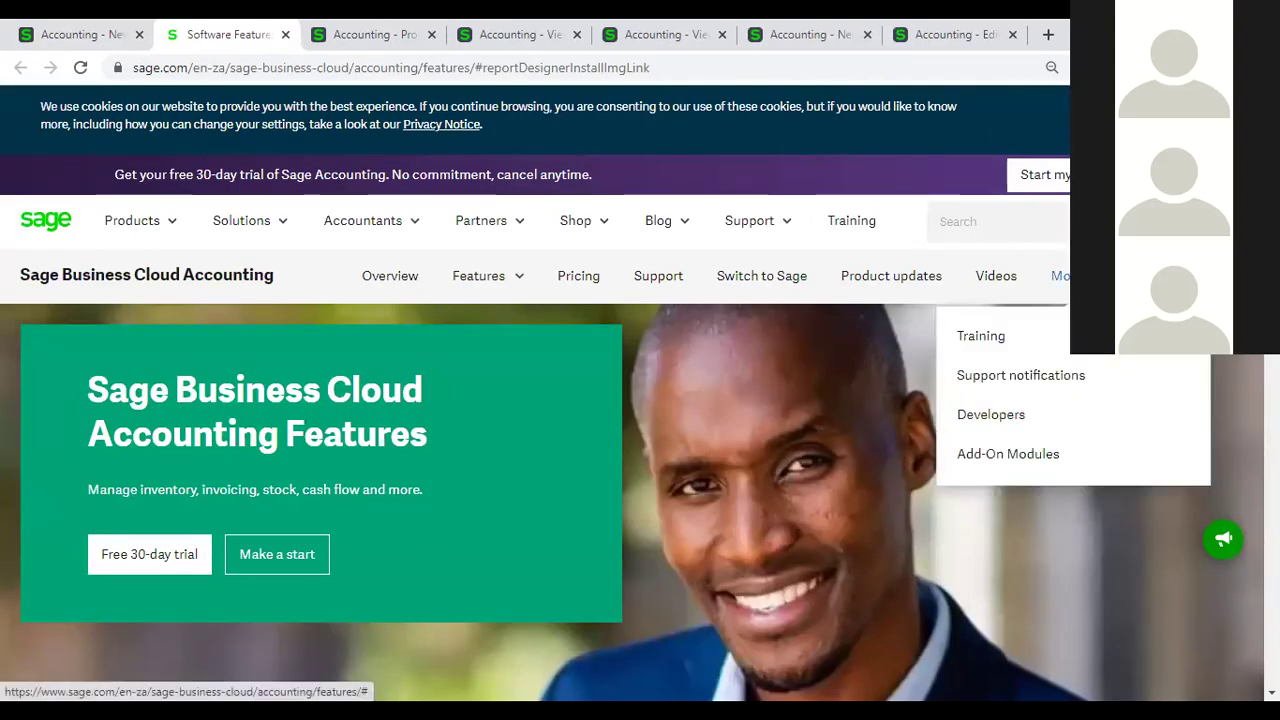
click(1031, 459)
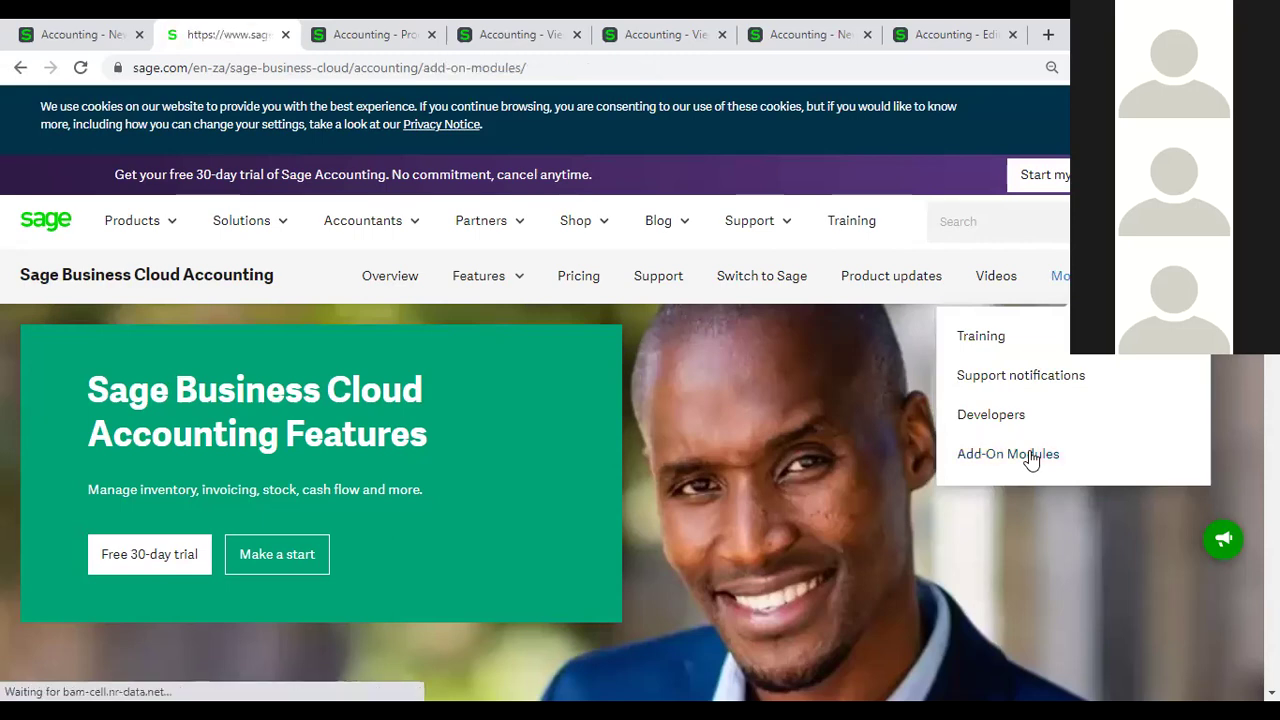
scroll(1031, 459, down, 10)
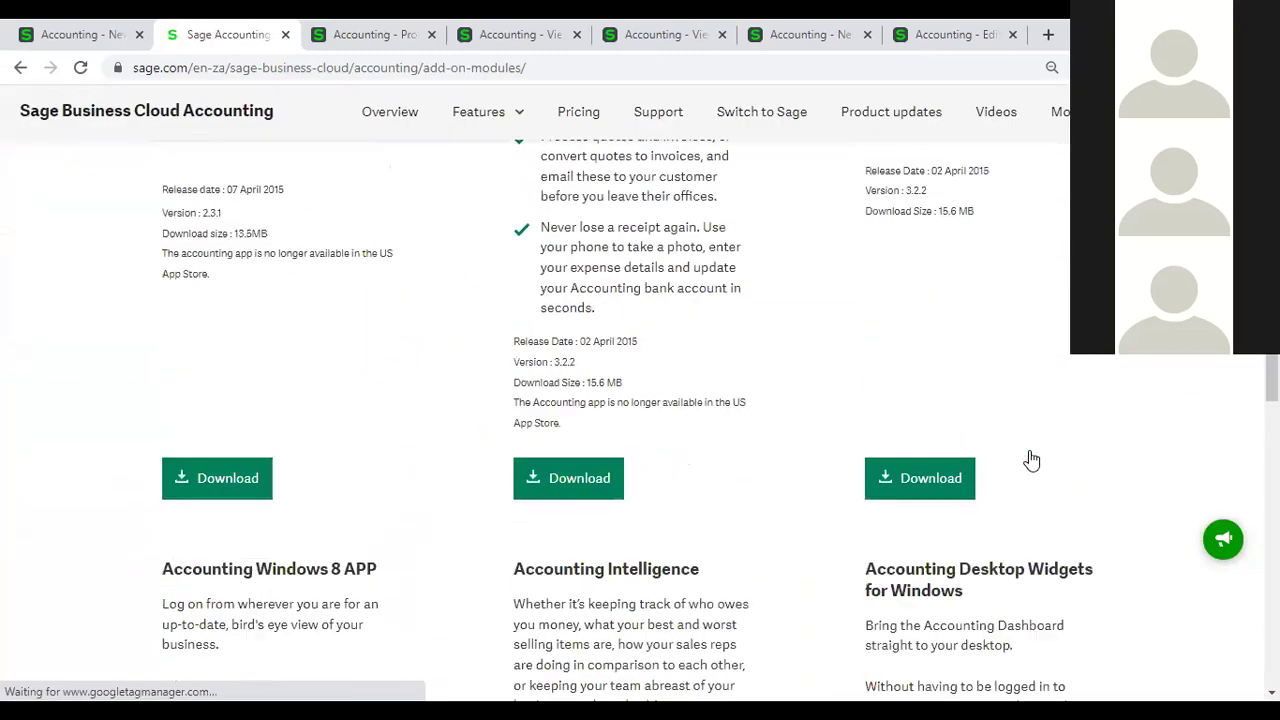
scroll(1031, 459, down, 9)
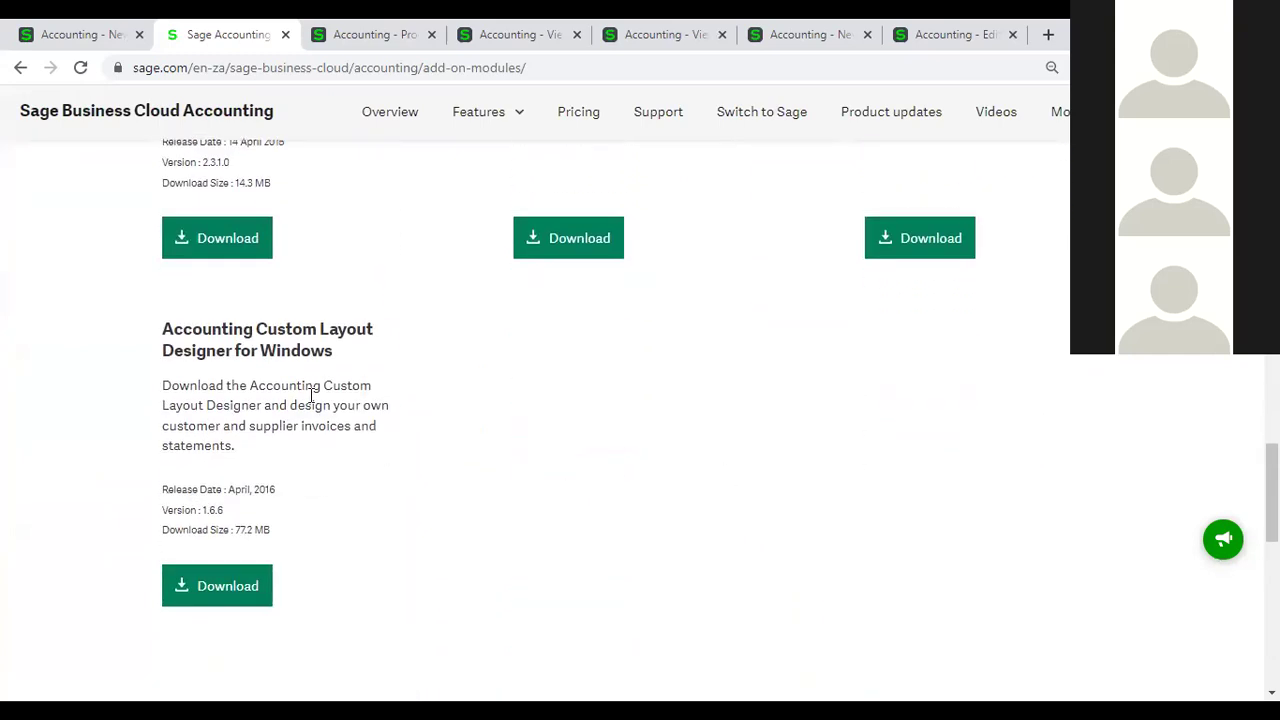
scroll(240, 366, down, 1)
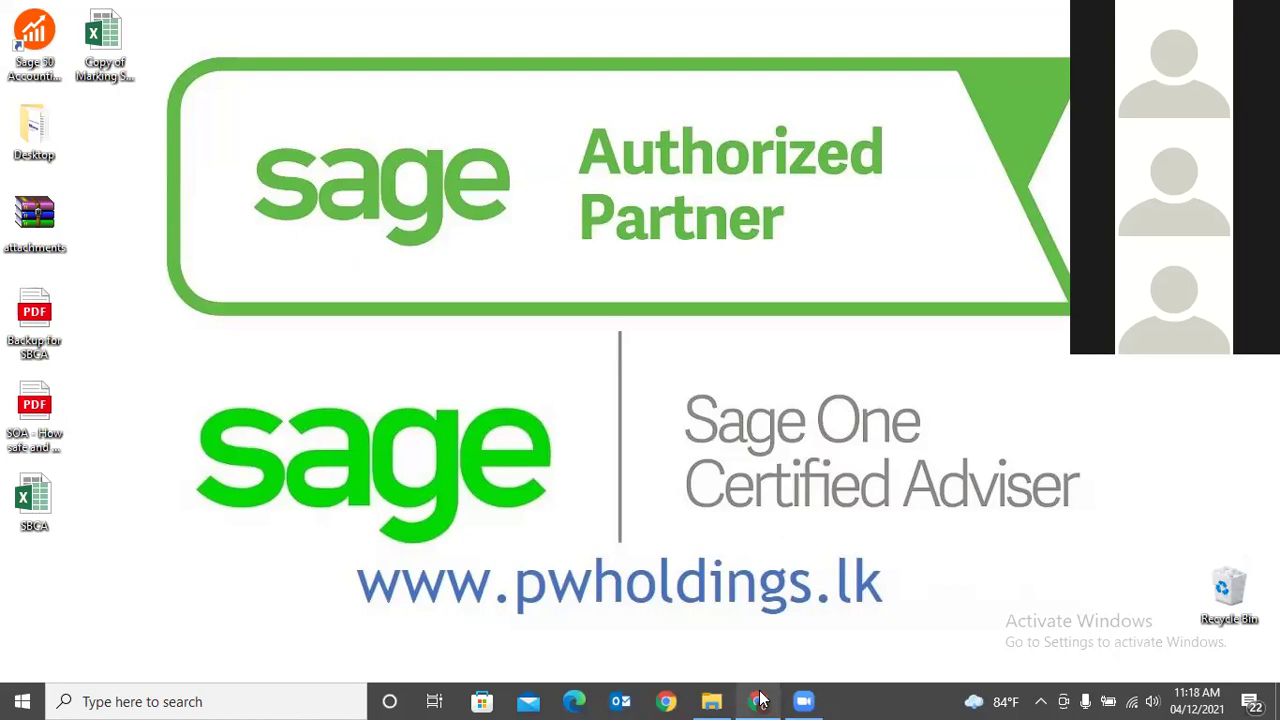
Restore Chrome from the taskbar and close the add-on modules tab.
mouse_move(803, 698)
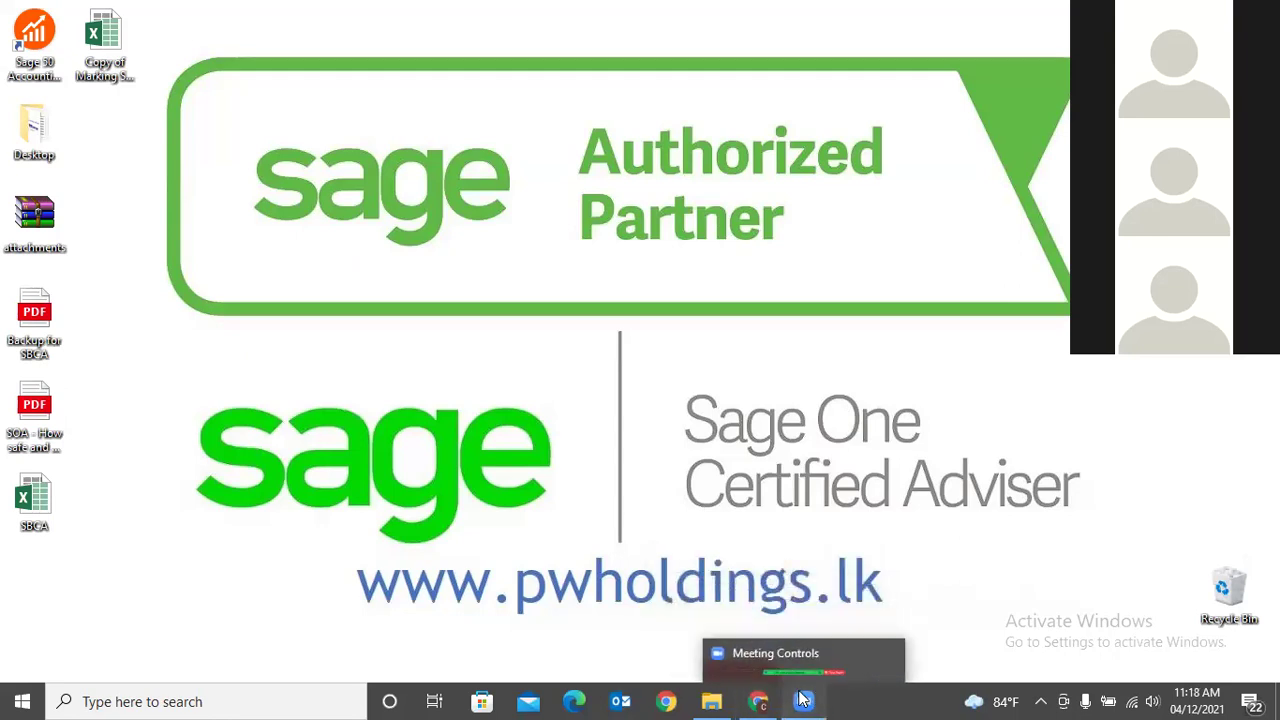
click(760, 701)
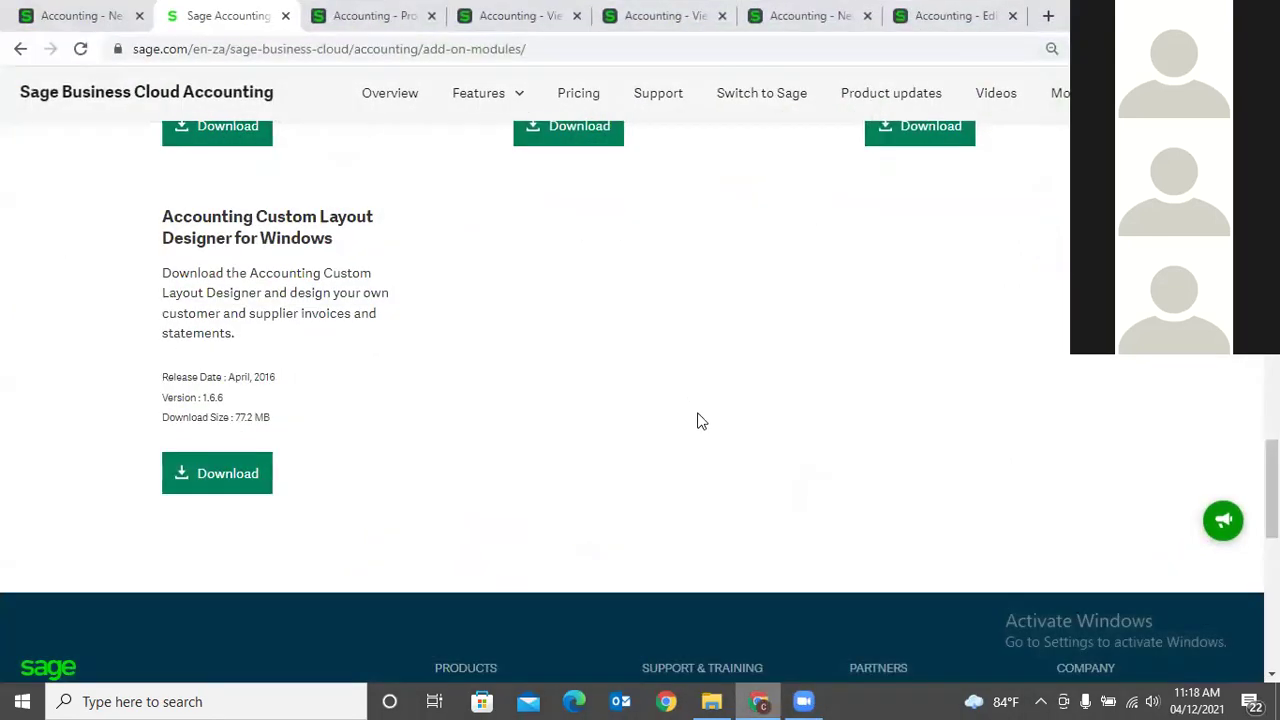
scroll(586, 357, up, 1)
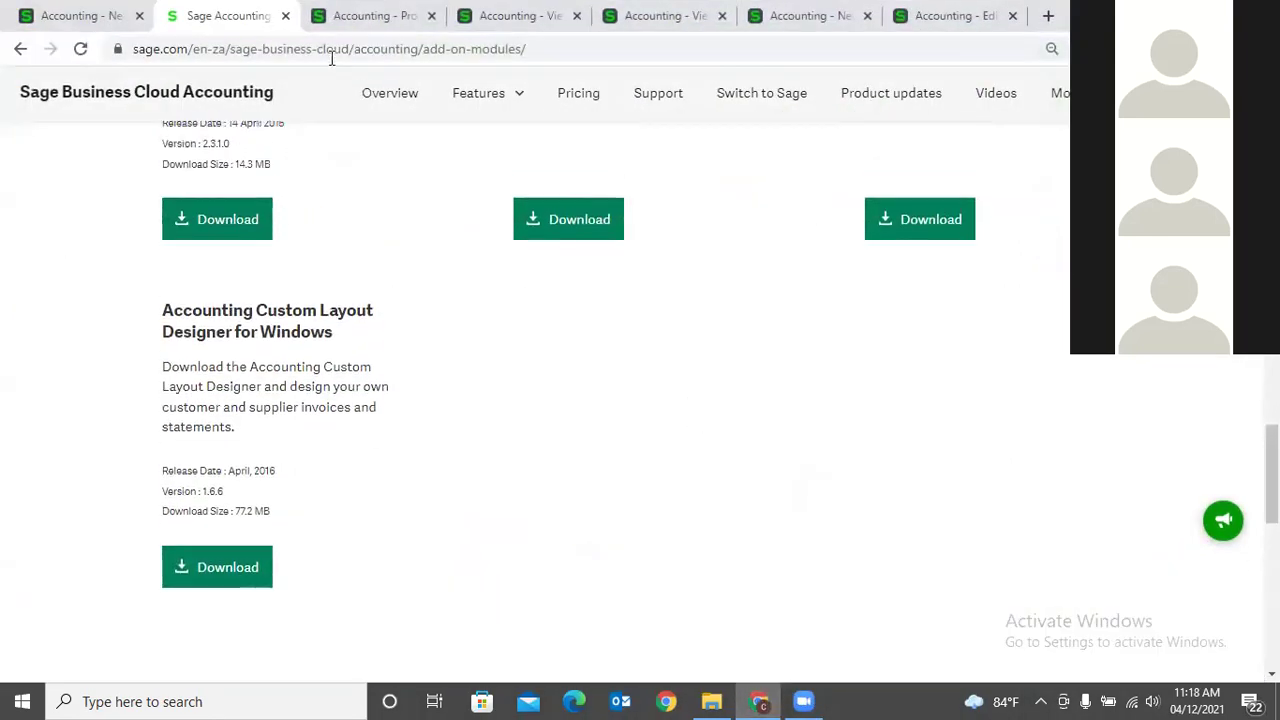
click(285, 17)
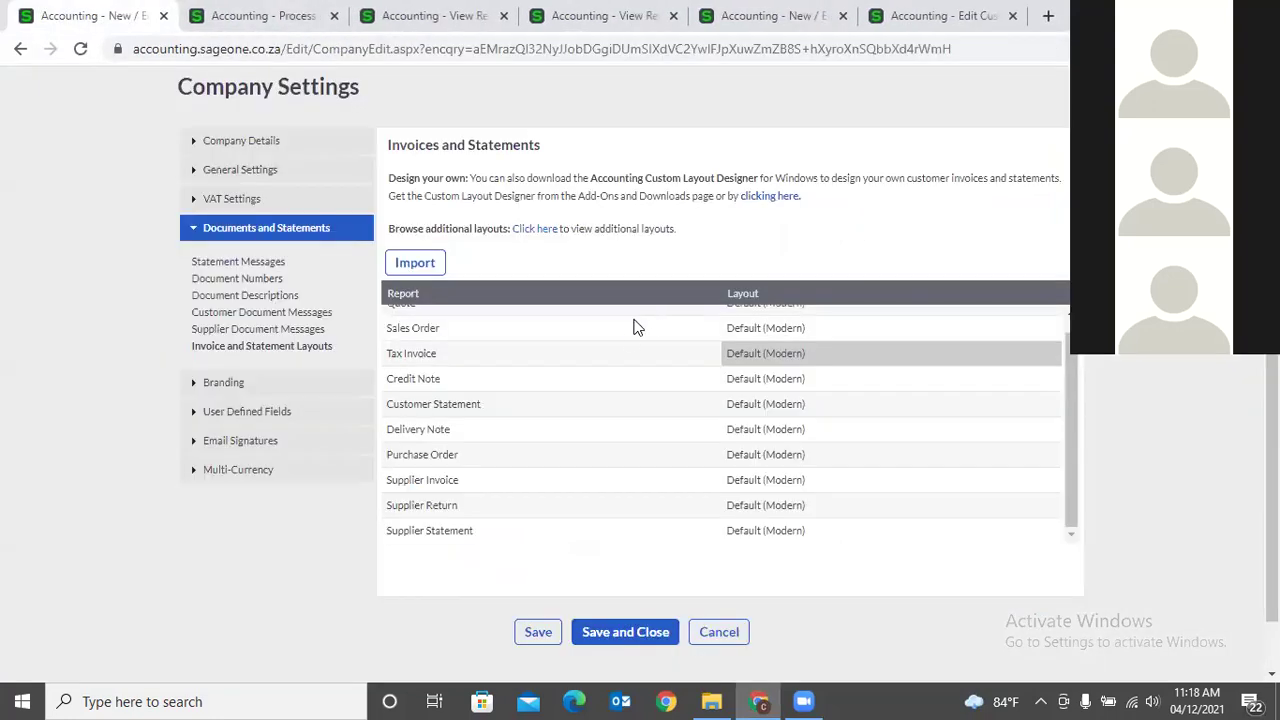
Collapse and re-expand Documents and Statements, then show the Customers menu options.
click(252, 232)
click(252, 232)
scroll(1179, 510, up, 2)
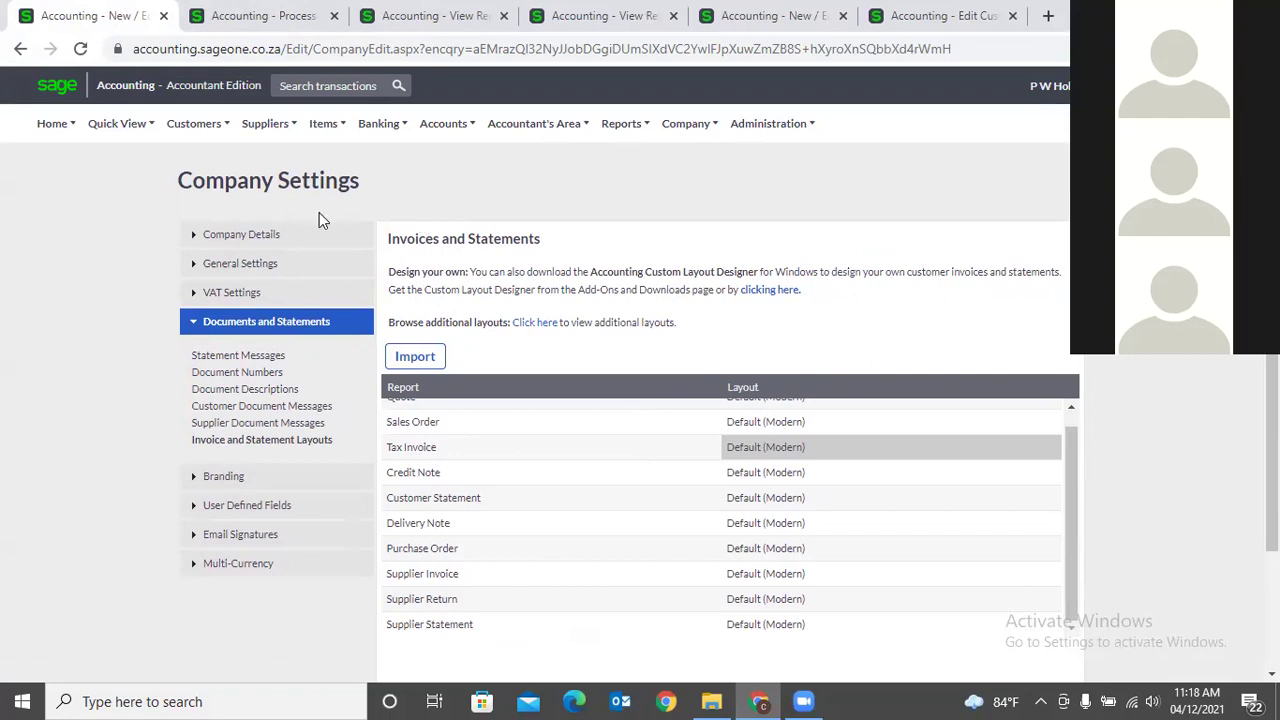
mouse_move(183, 141)
click(195, 125)
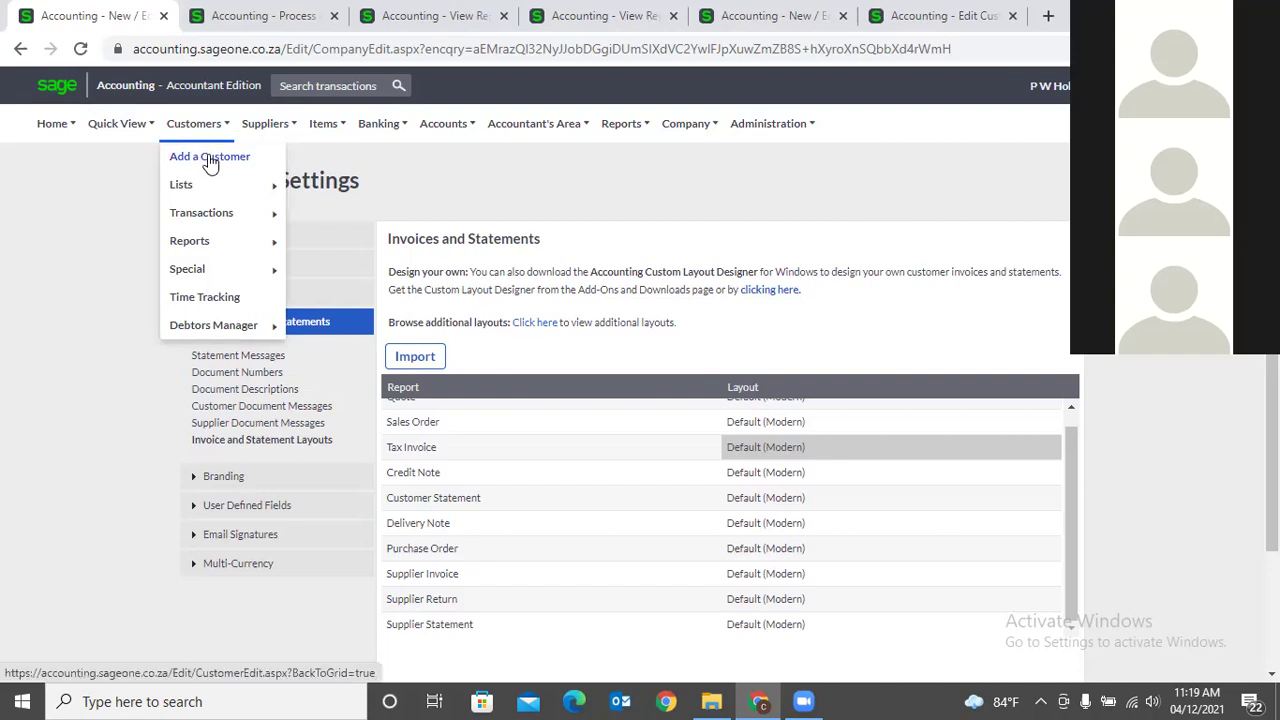
Start a new customer and scroll through the empty New Customer form, currency Sri Lankan Rupee.
click(210, 158)
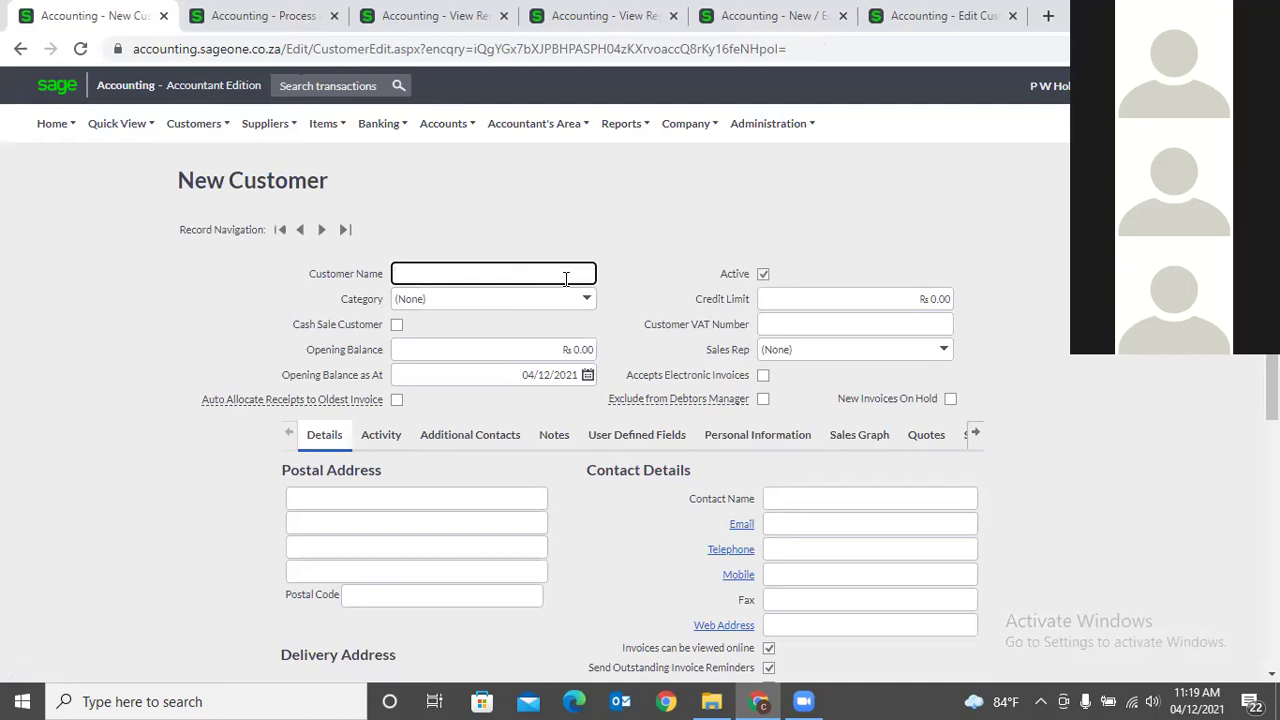
scroll(566, 279, down, 5)
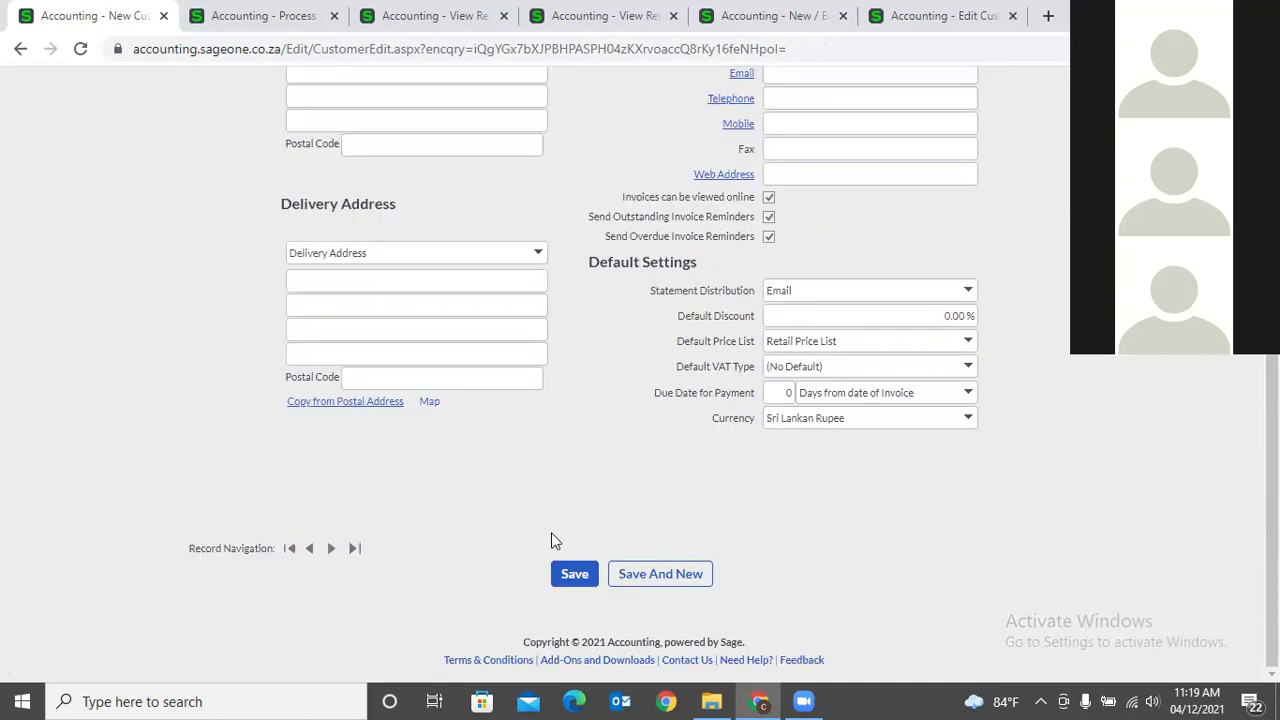
scroll(566, 454, up, 2)
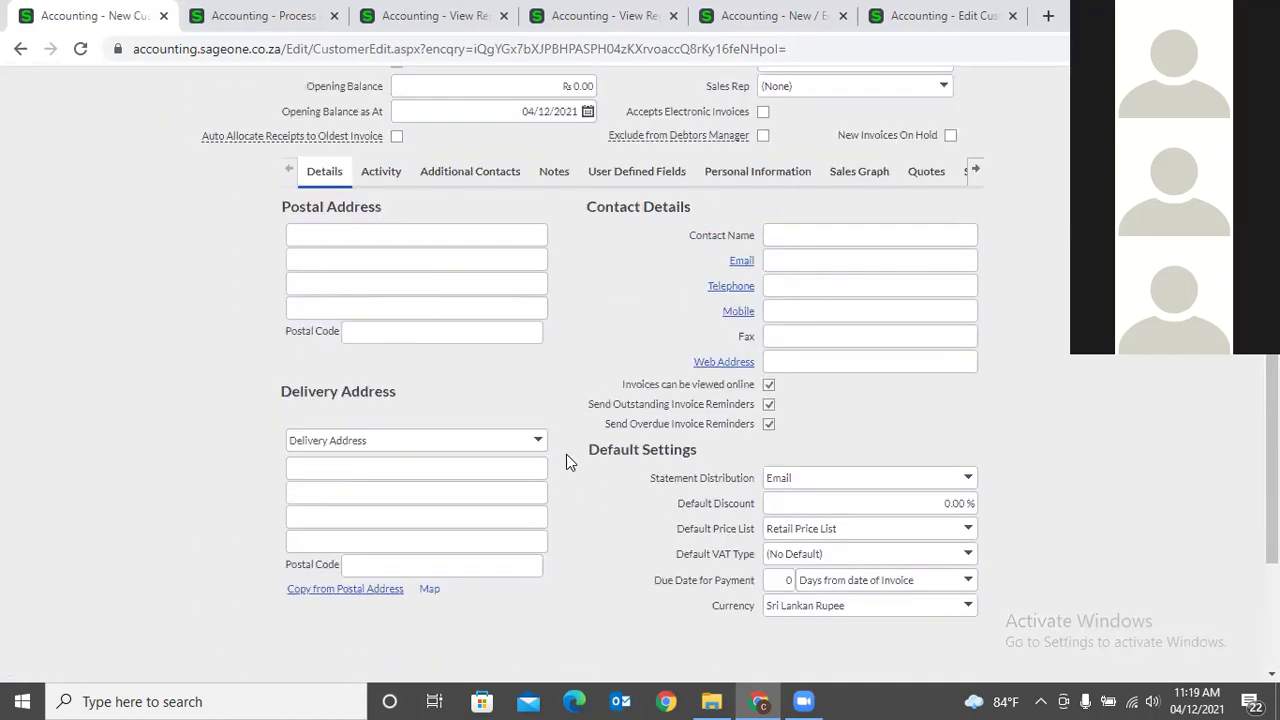
scroll(566, 454, up, 3)
scroll(520, 340, down, 5)
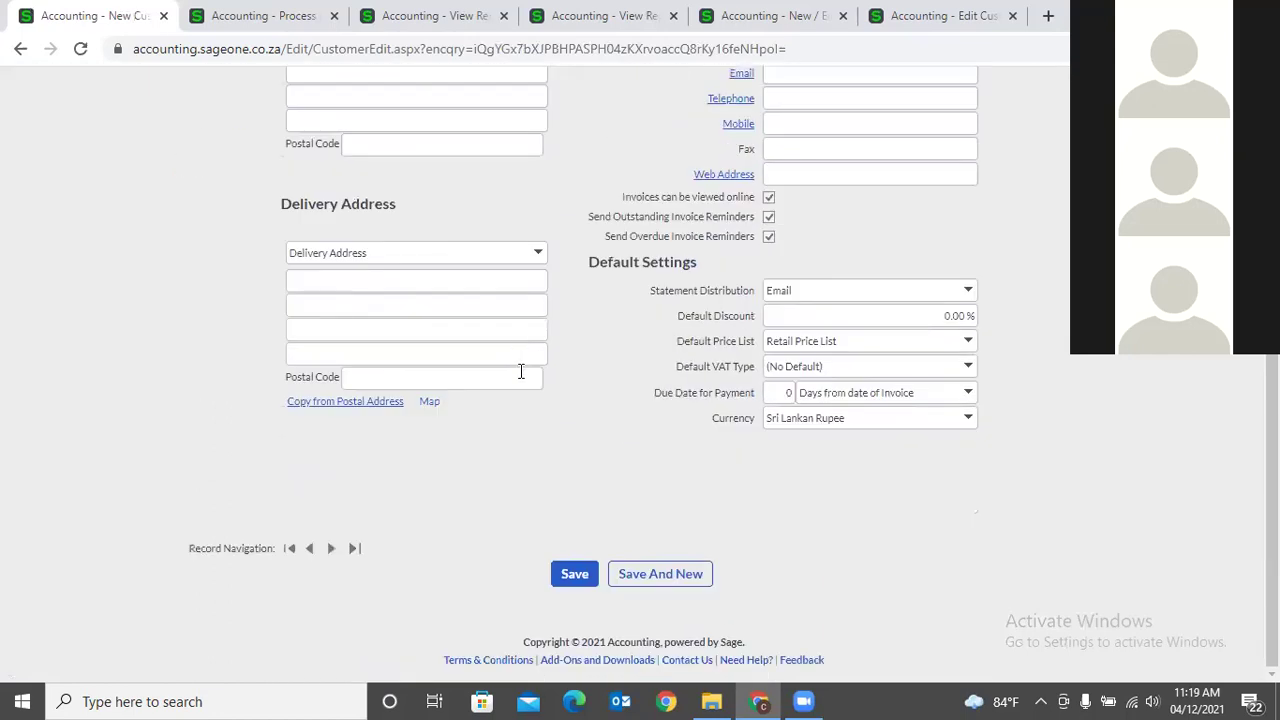
scroll(572, 436, up, 3)
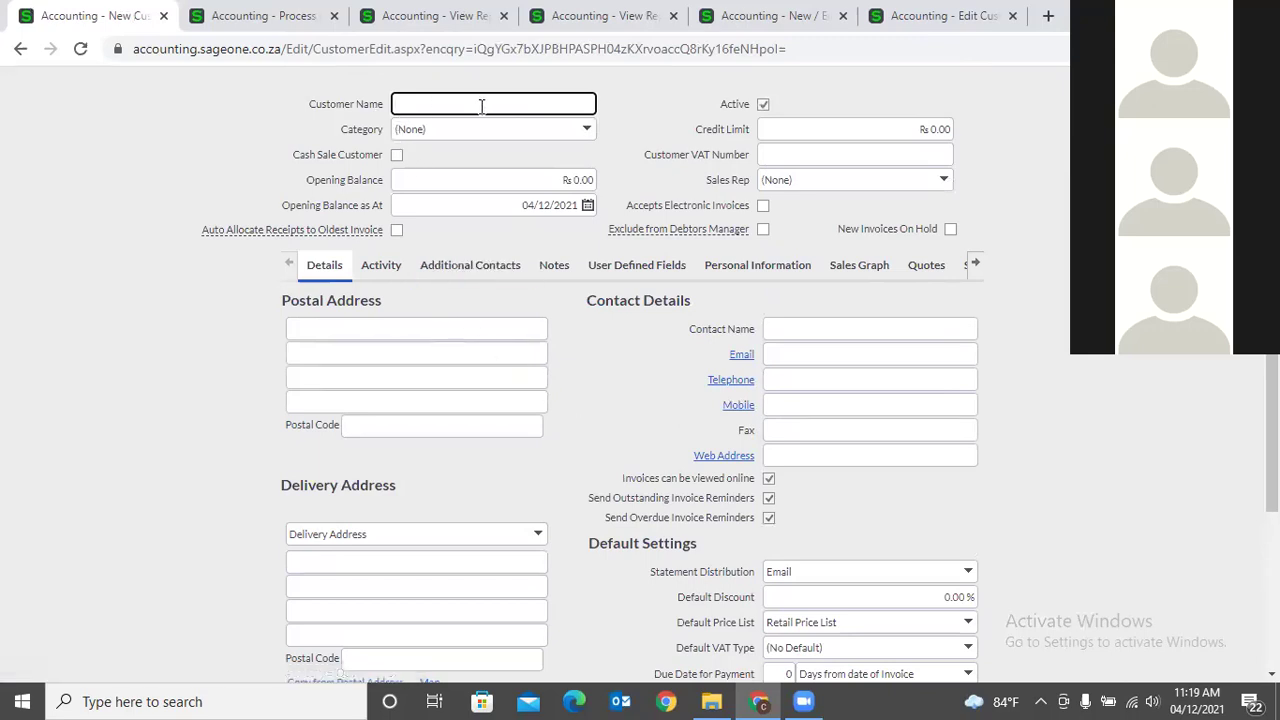
click(587, 131)
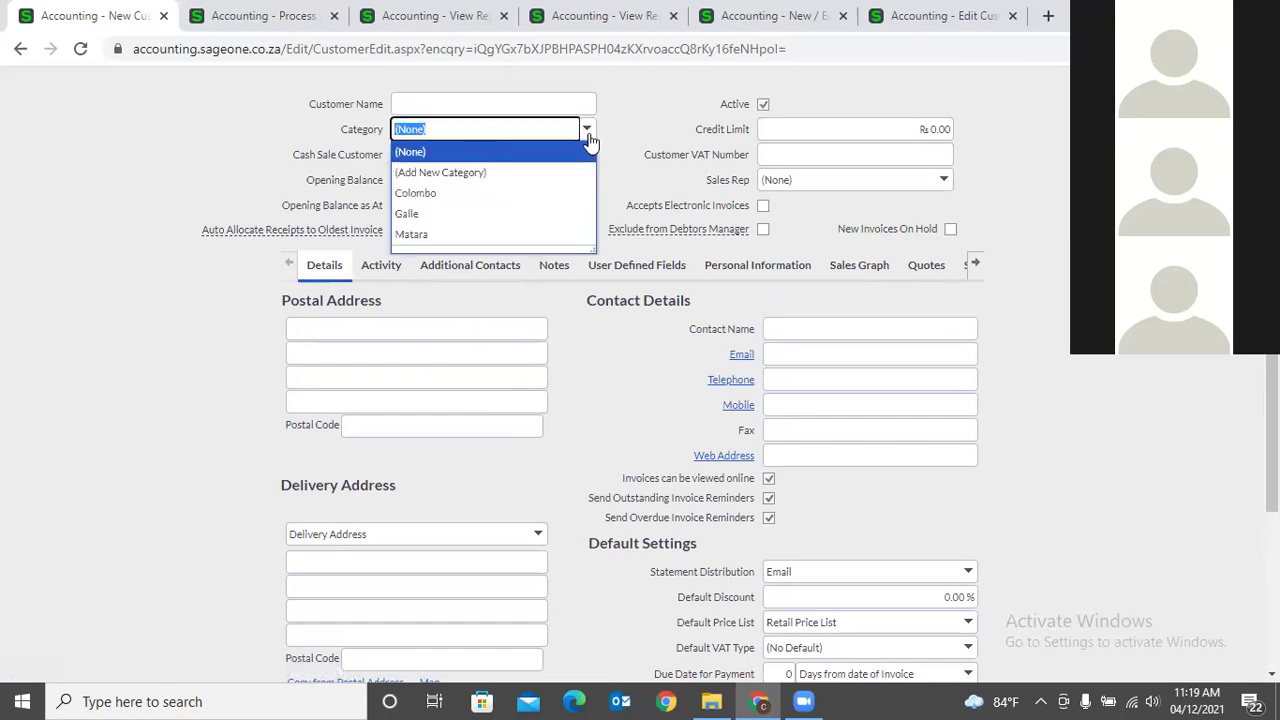
click(638, 119)
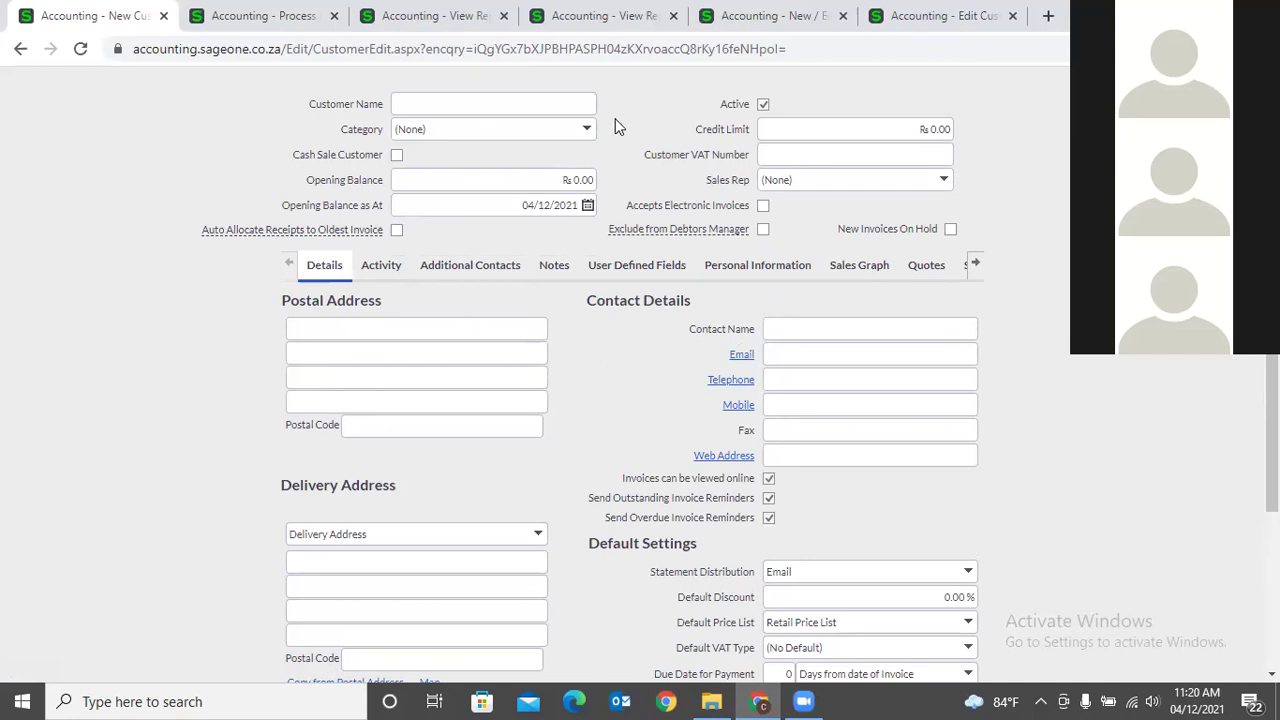
click(586, 130)
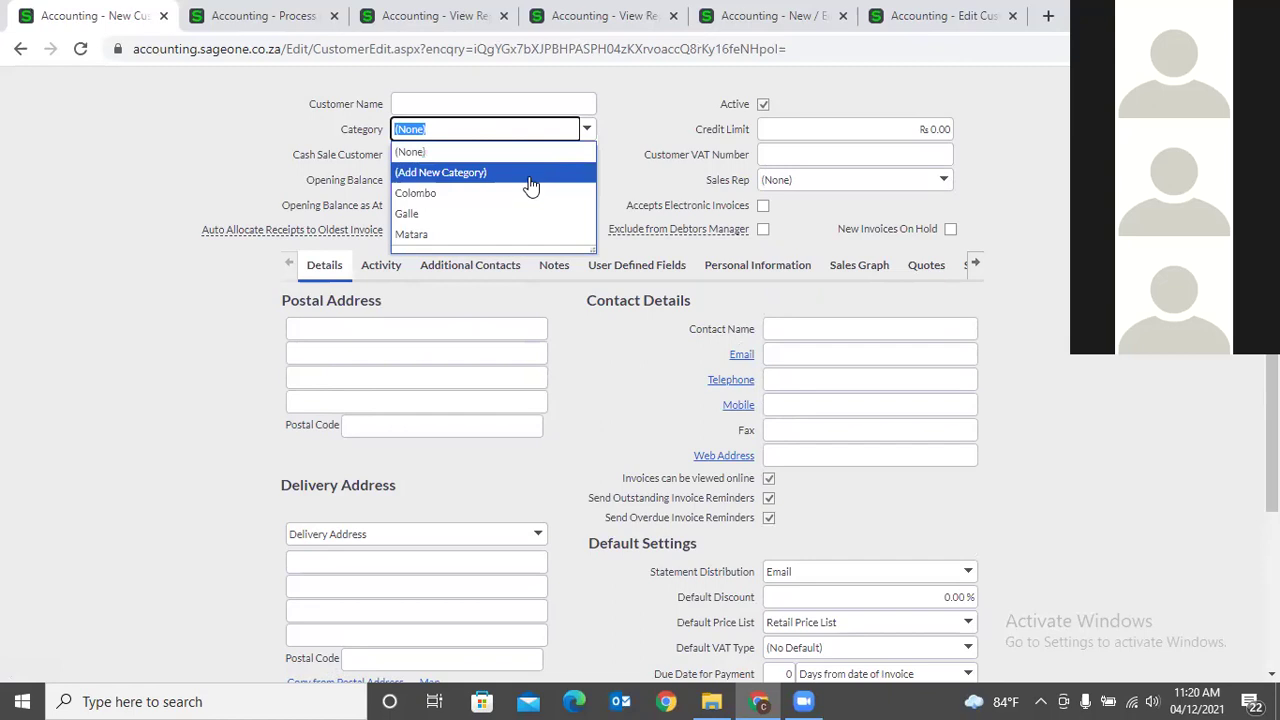
click(530, 180)
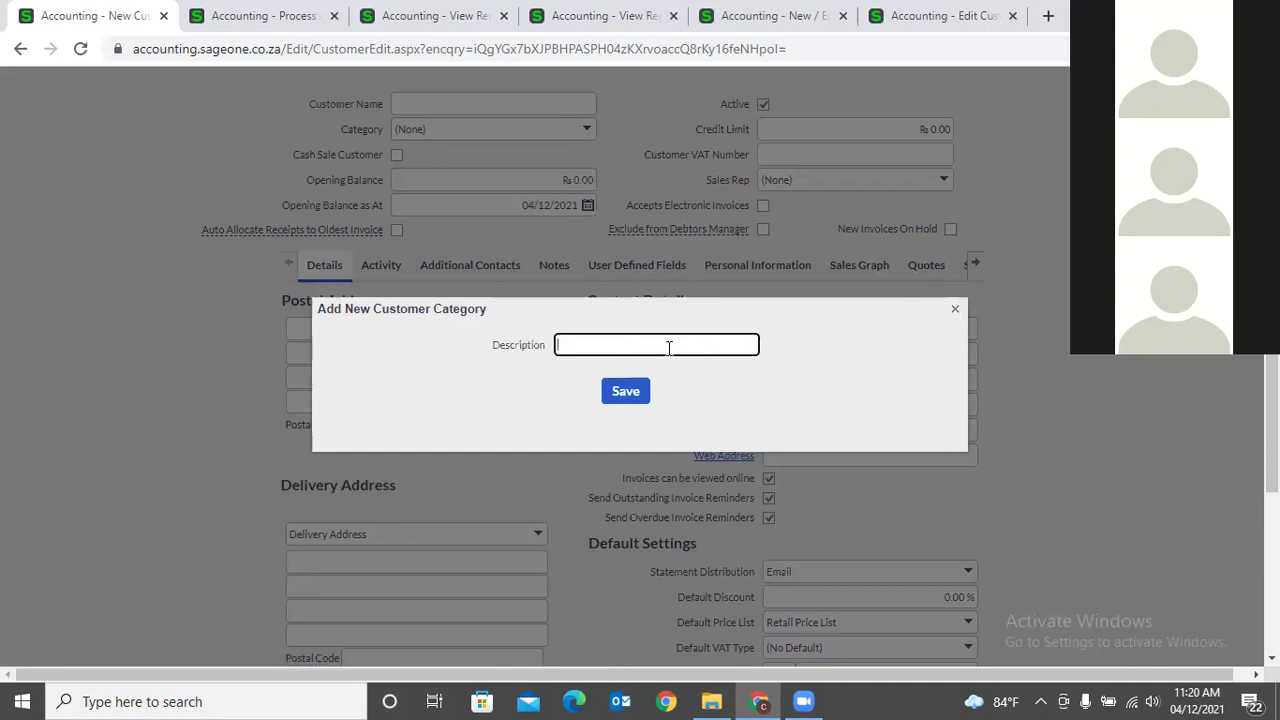
click(952, 312)
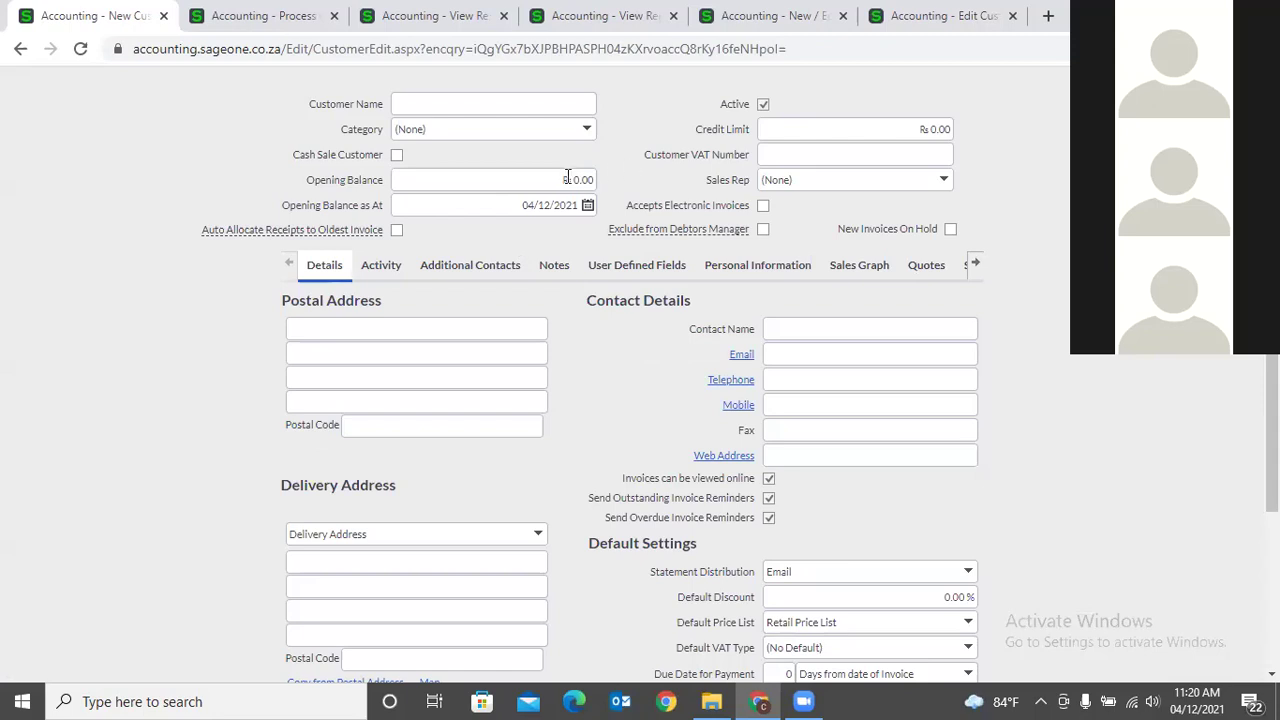
Leave the opening balance at 0.00 and set the credit limit to 50000.
scroll(586, 229, up, 2)
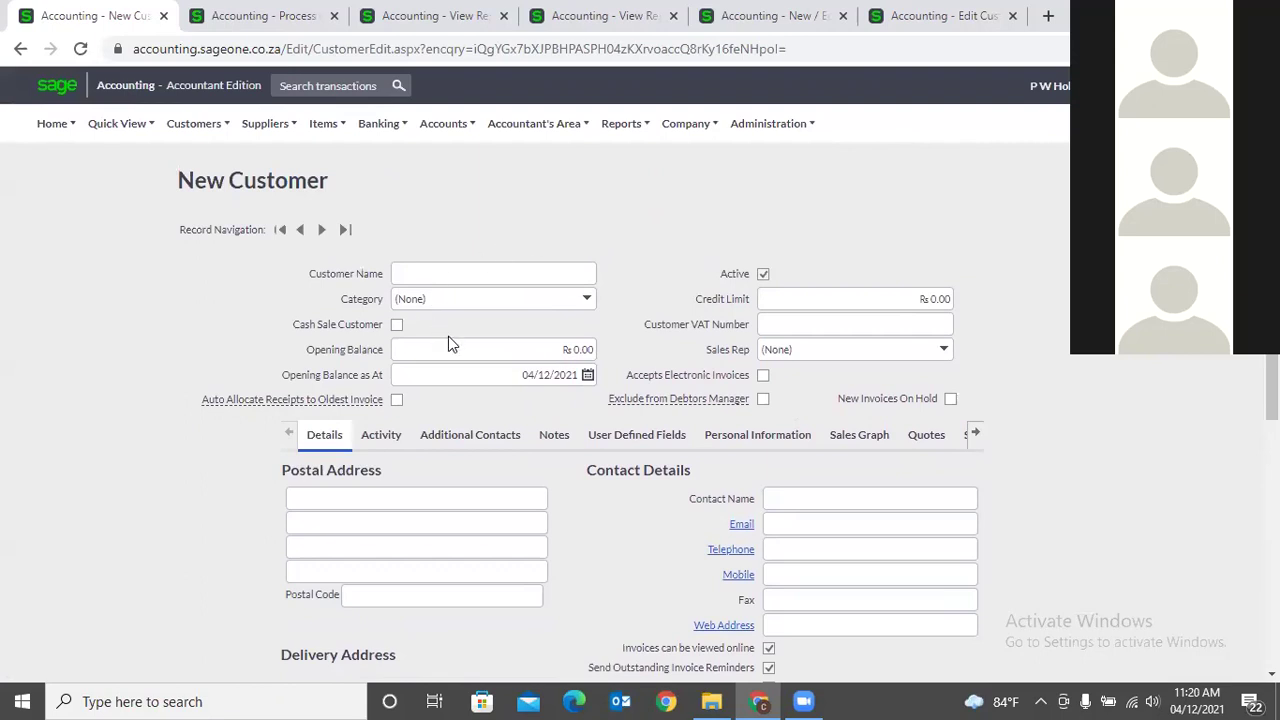
click(570, 354)
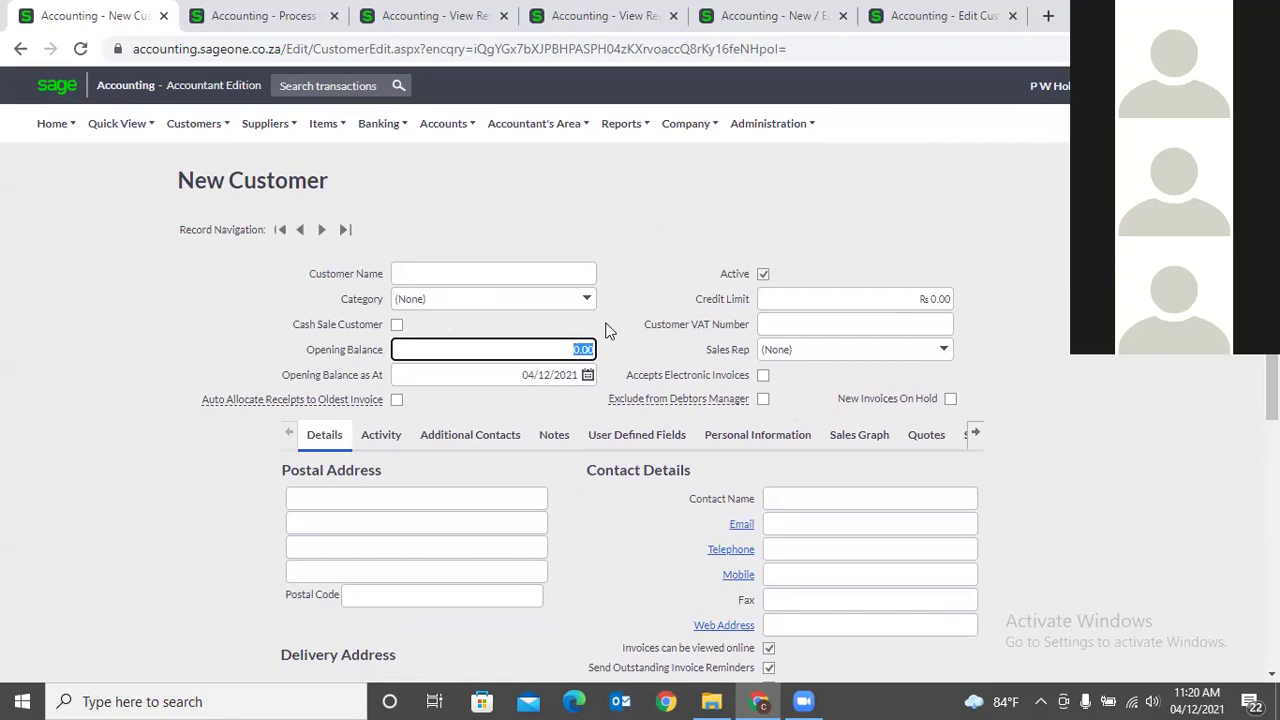
click(632, 328)
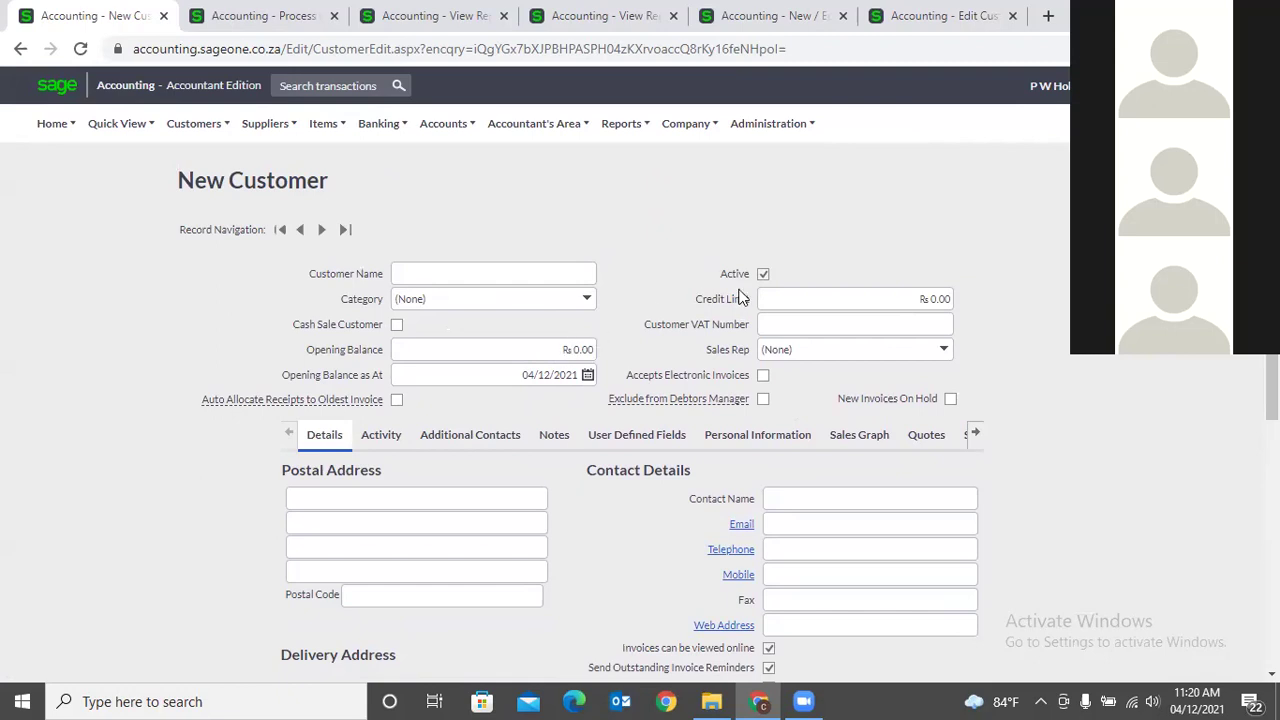
click(789, 292)
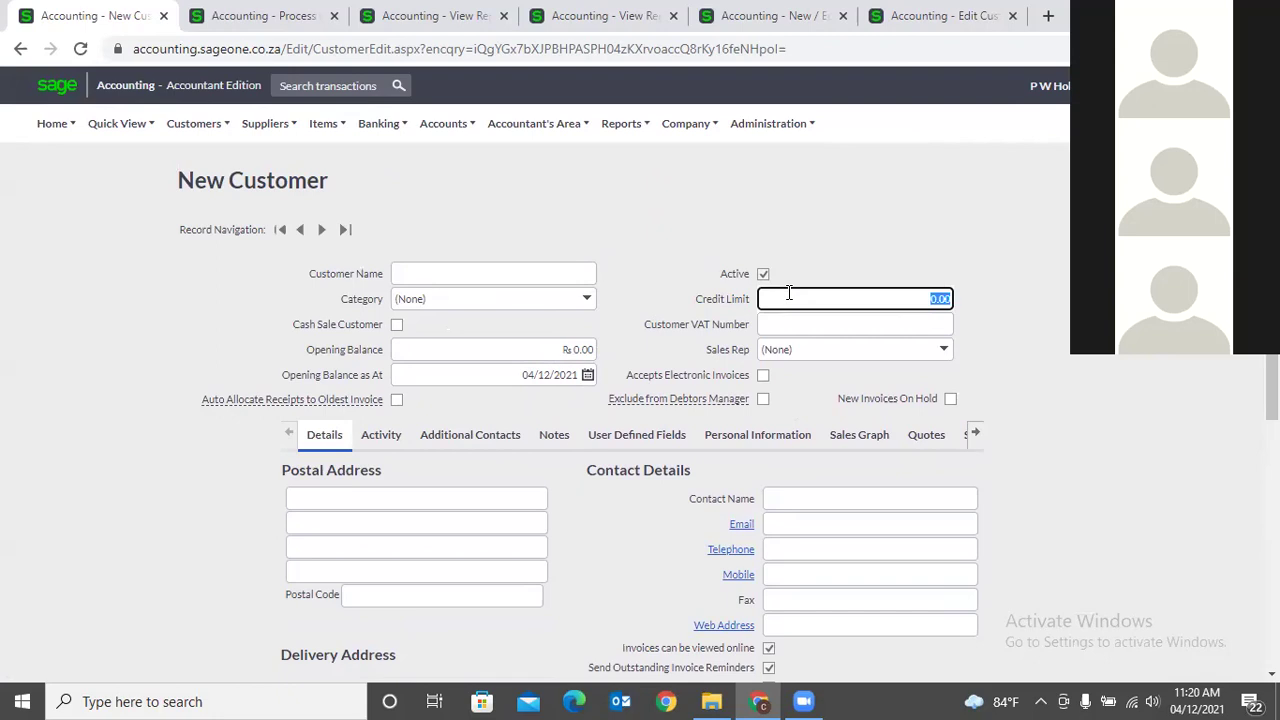
text(50000)
click(1018, 332)
Enter 'AAA' as the customer name, keeping the 50,000.00 credit limit.
click(474, 278)
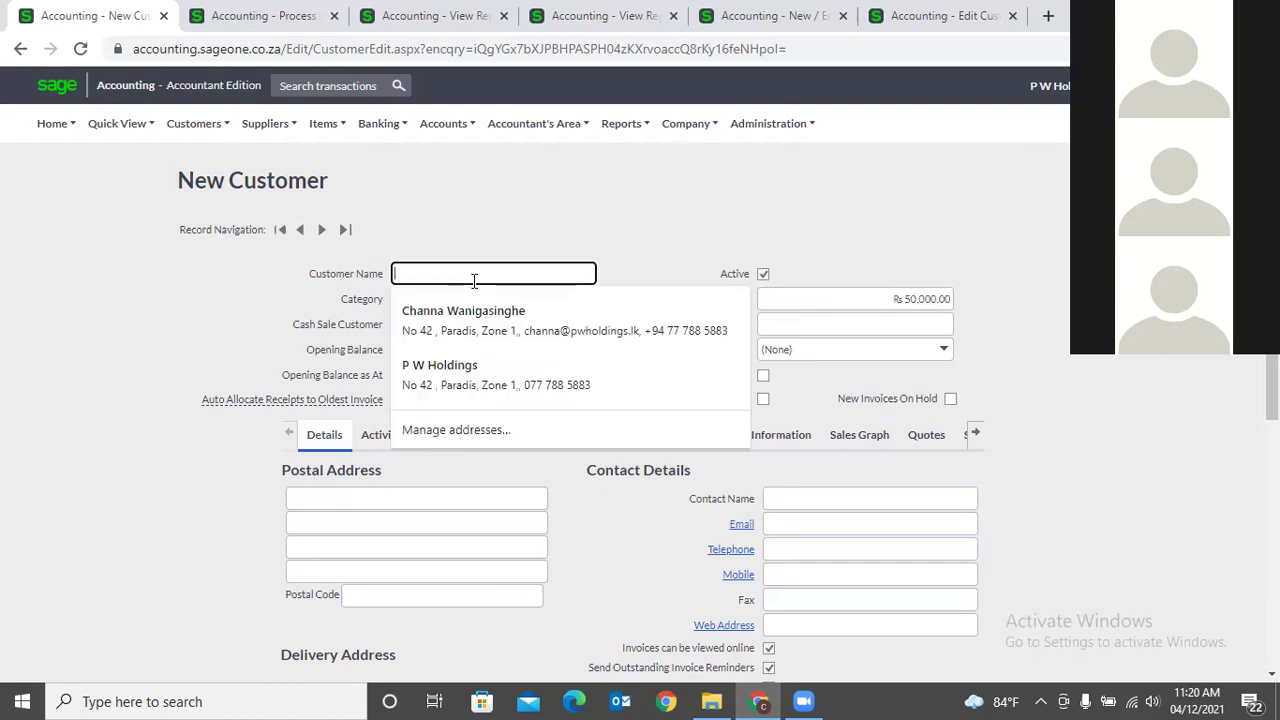
text(AAA)
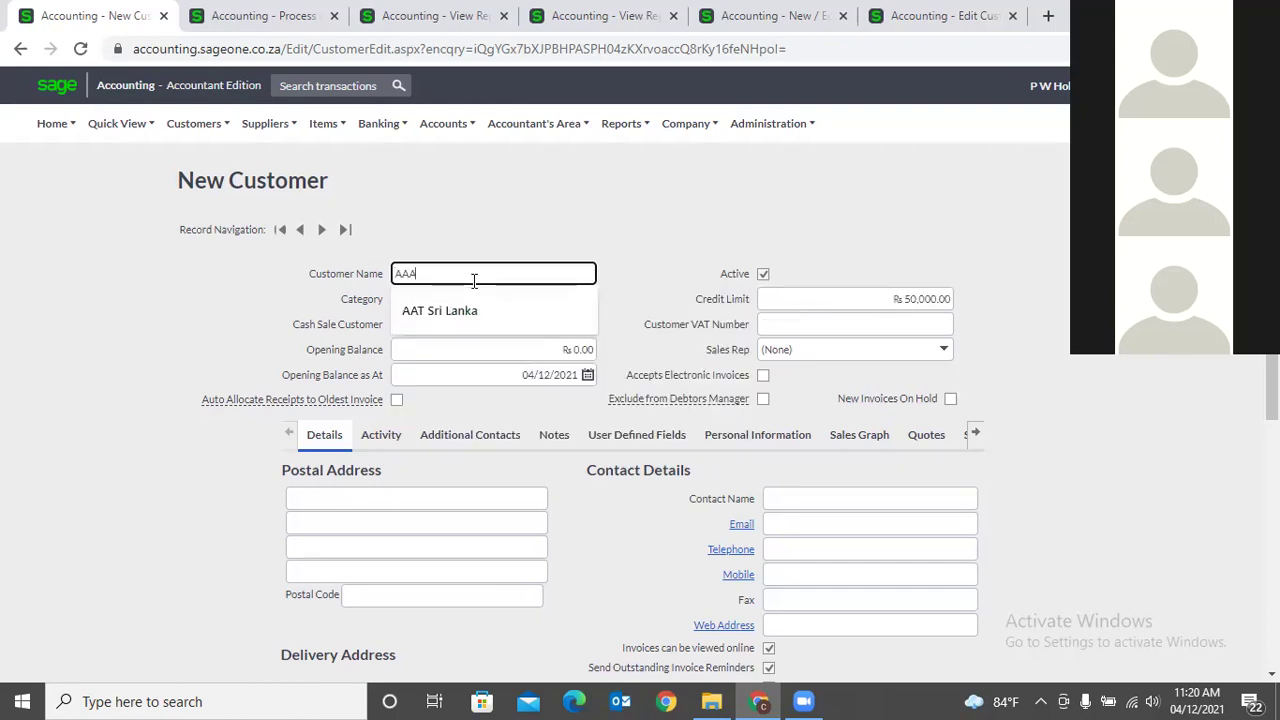
click(1012, 305)
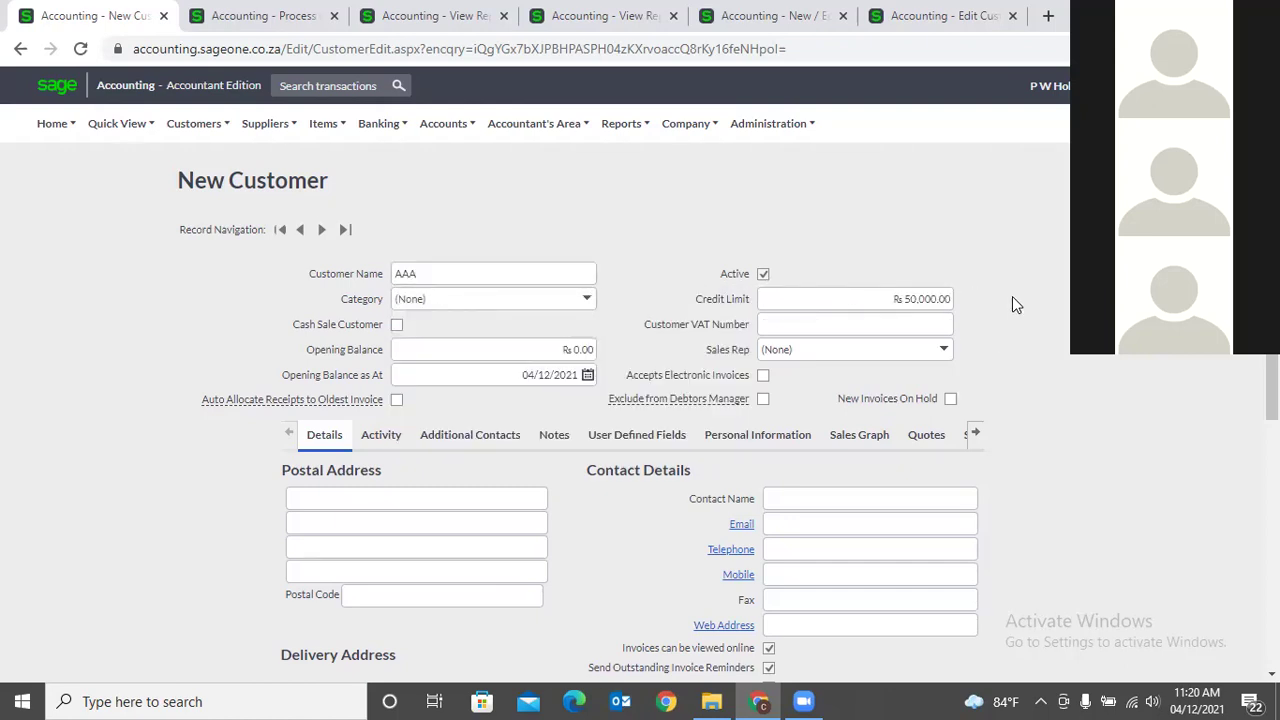
click(921, 299)
click(956, 334)
Fill in the customer's VAT number from saved entries and assign the sales rep.
click(929, 321)
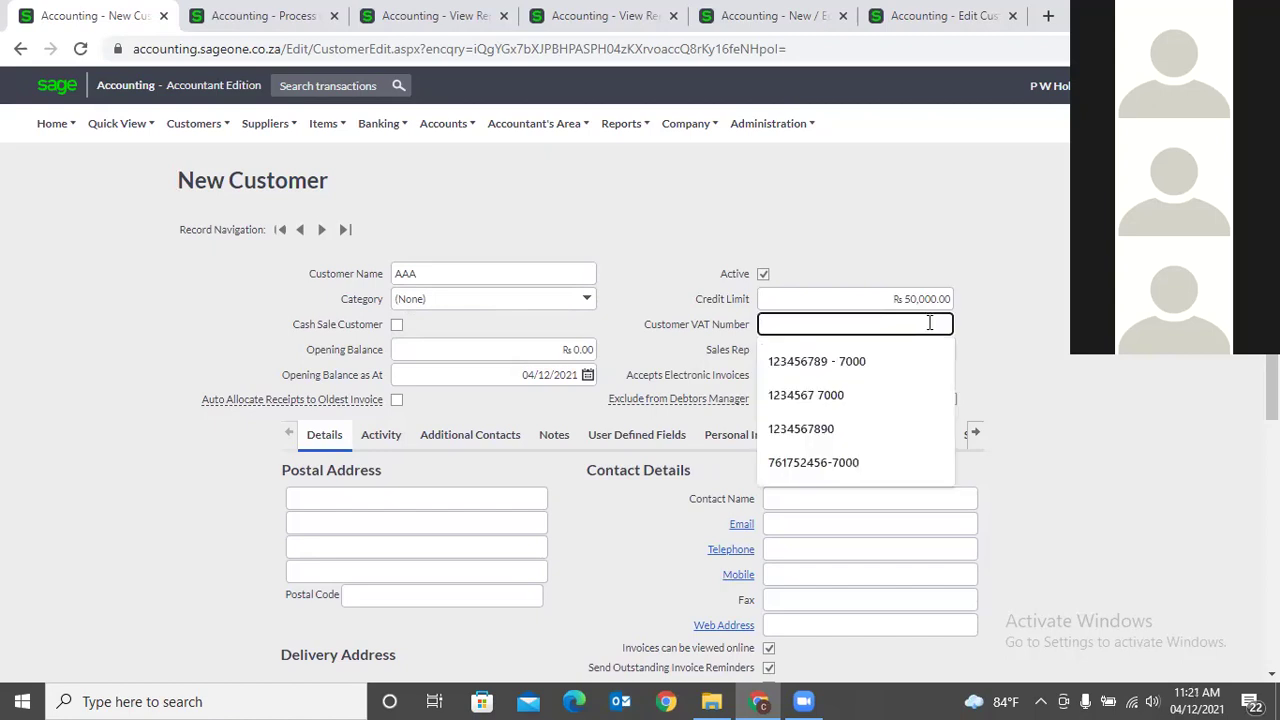
click(862, 369)
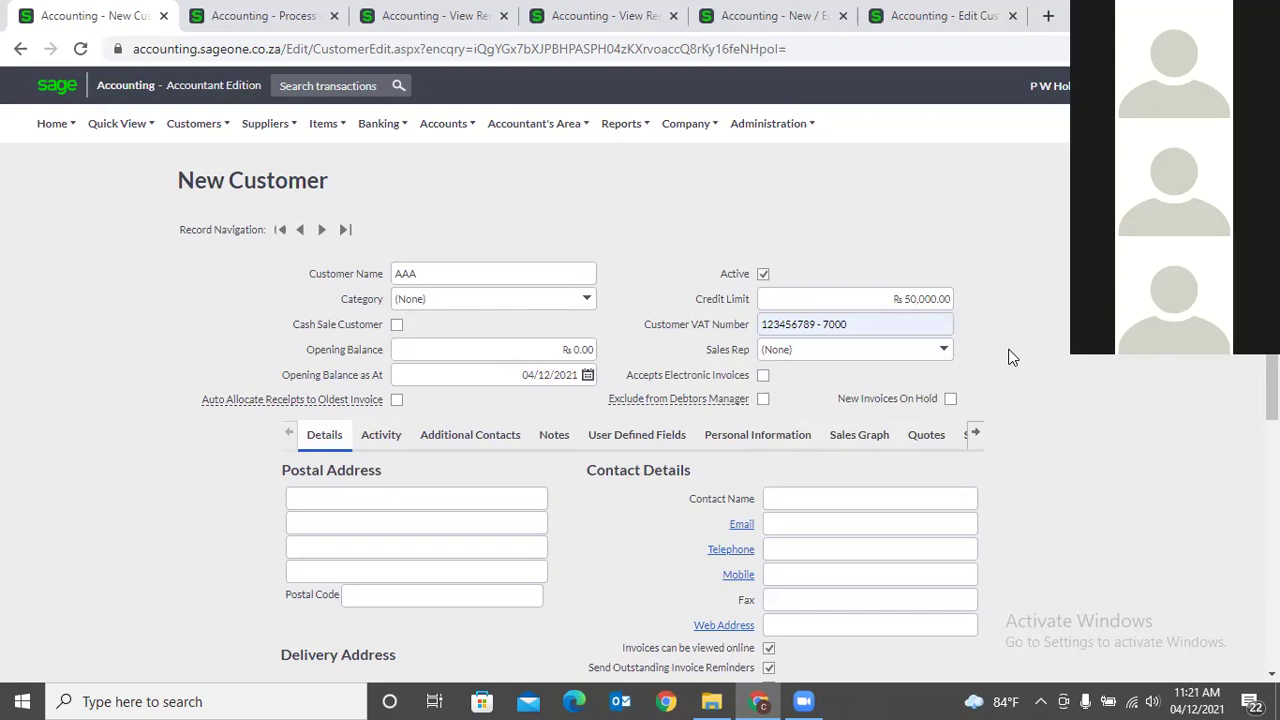
click(947, 360)
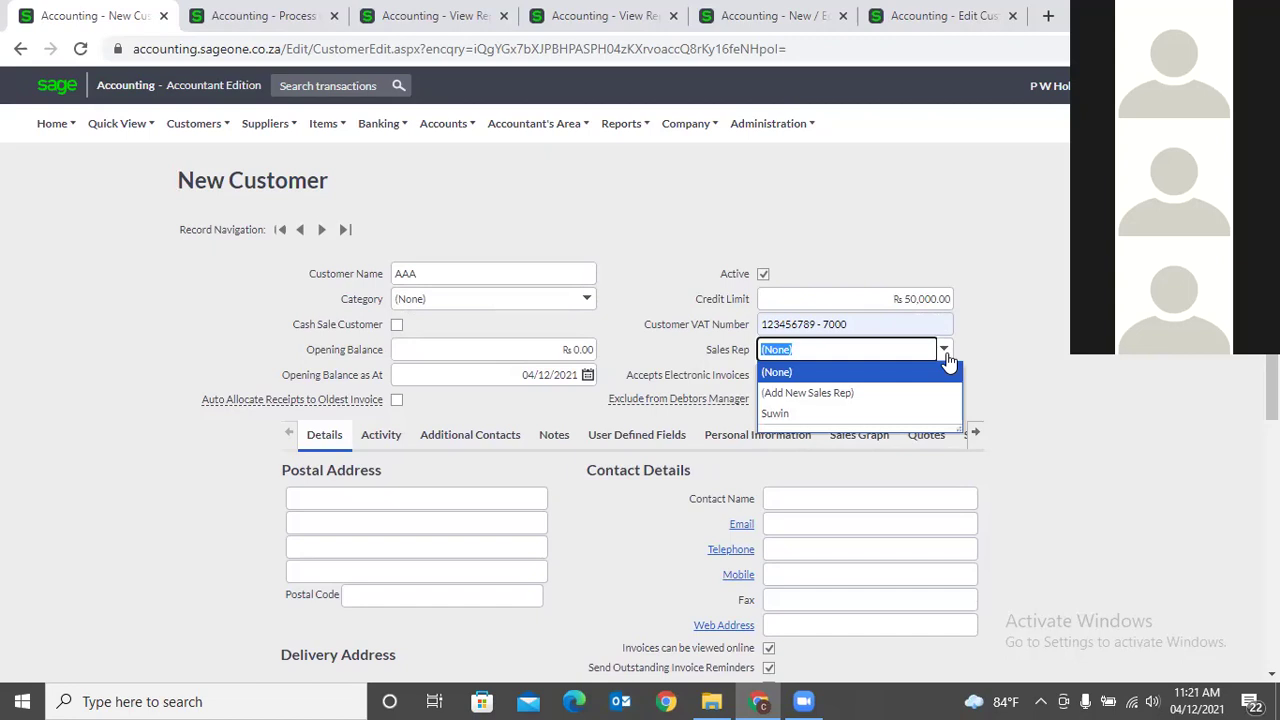
click(931, 413)
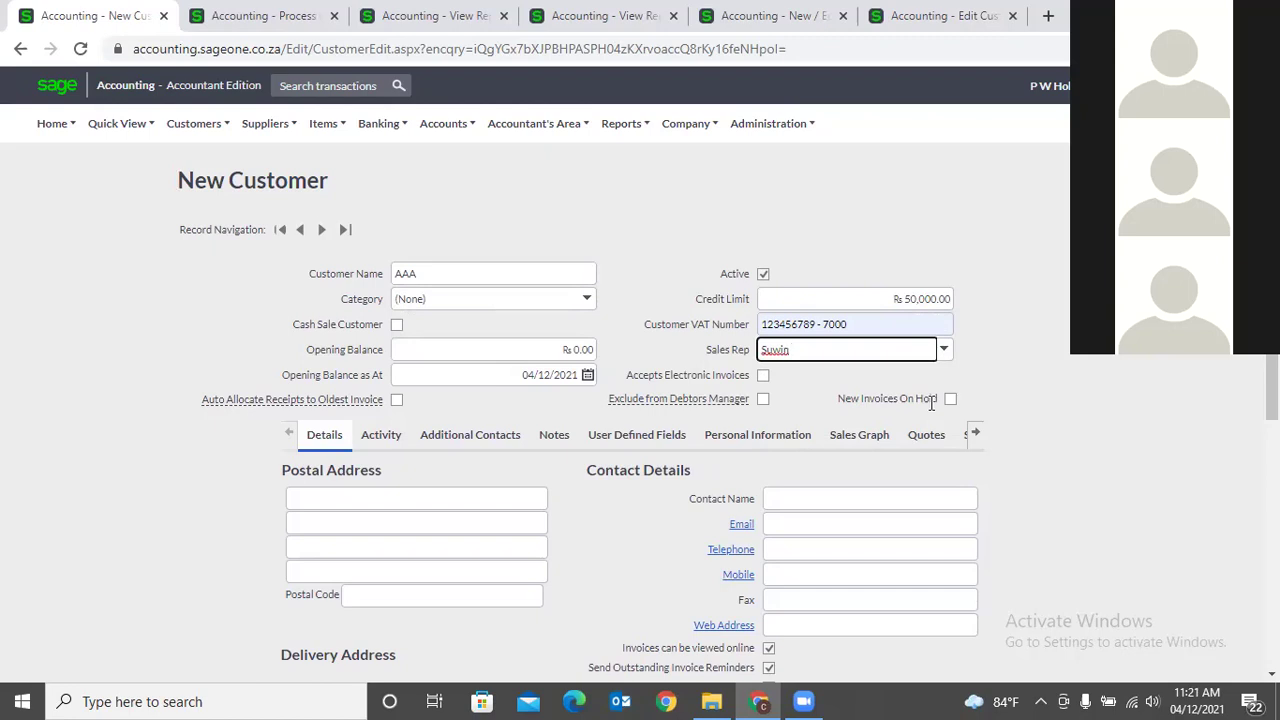
click(909, 370)
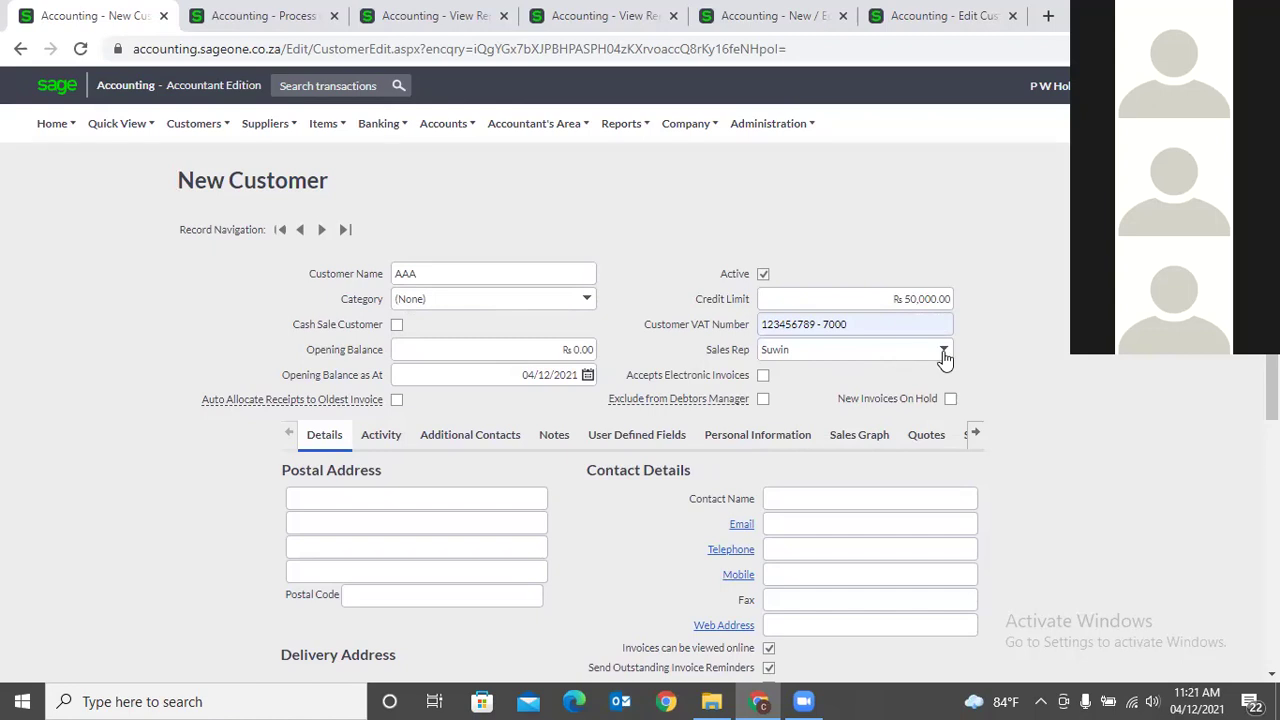
click(943, 349)
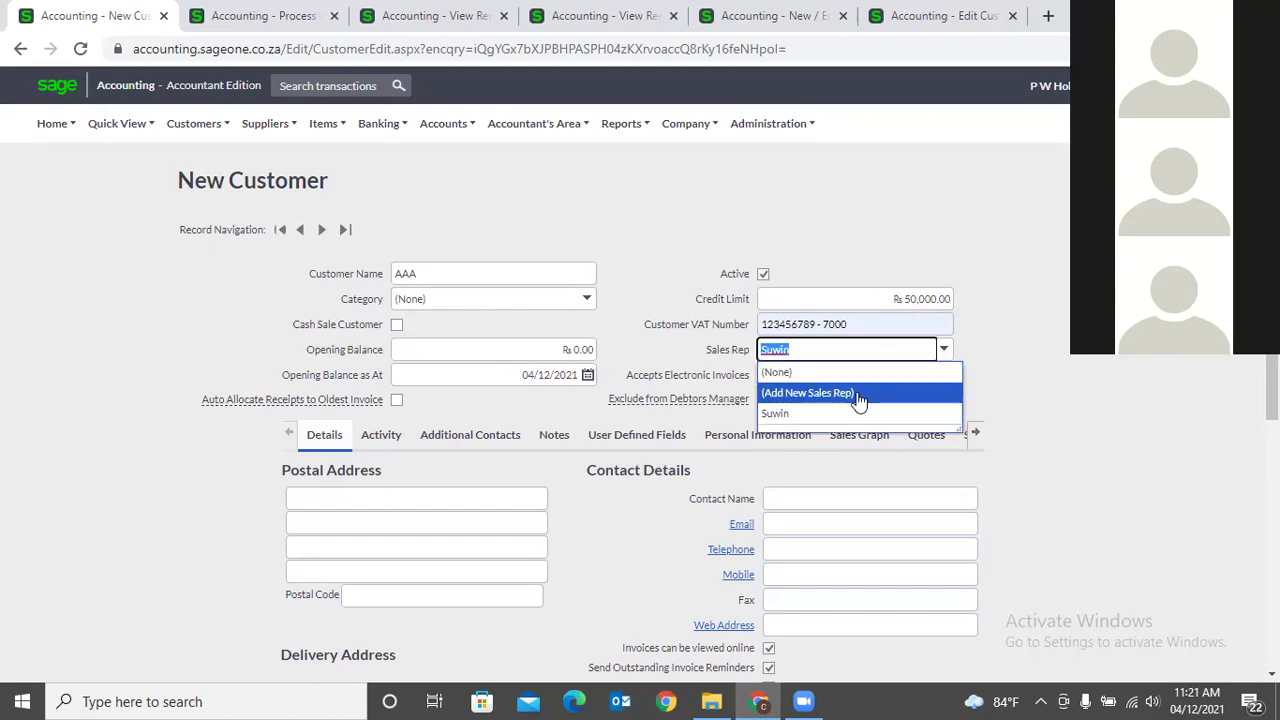
click(1059, 392)
scroll(1000, 410, down, 2)
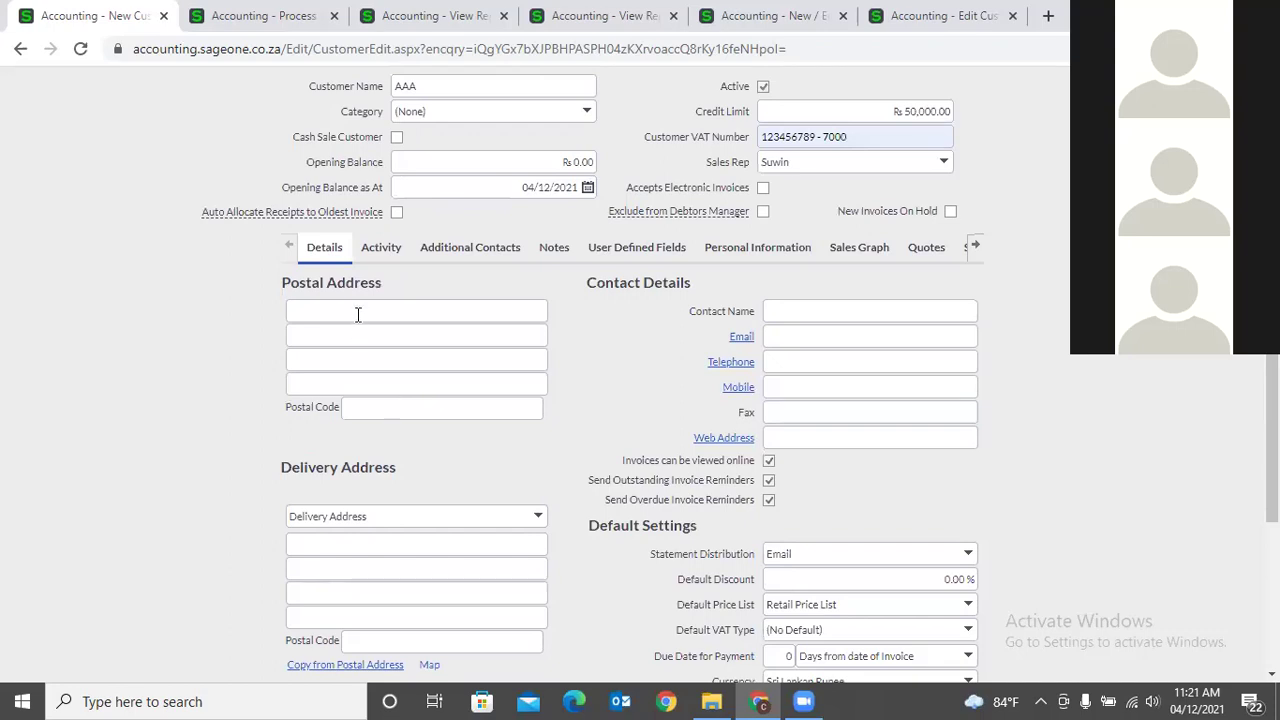
scroll(360, 410, down, 1)
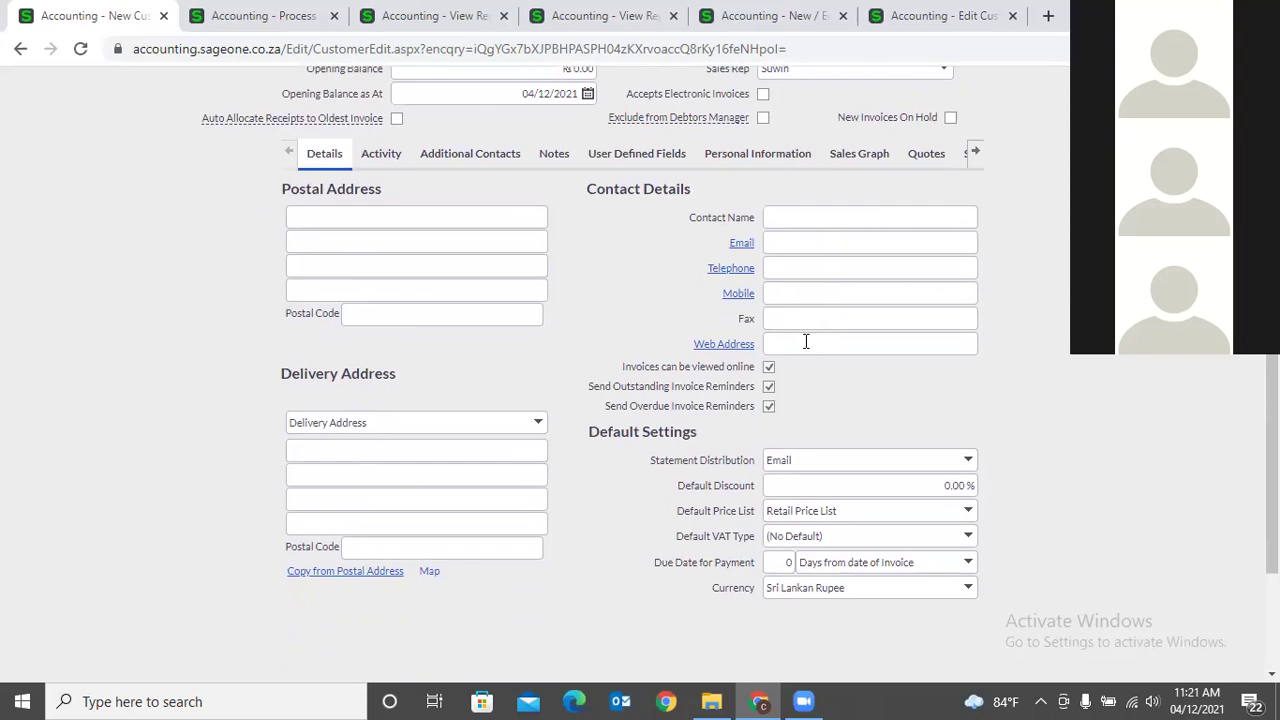
scroll(806, 340, down, 1)
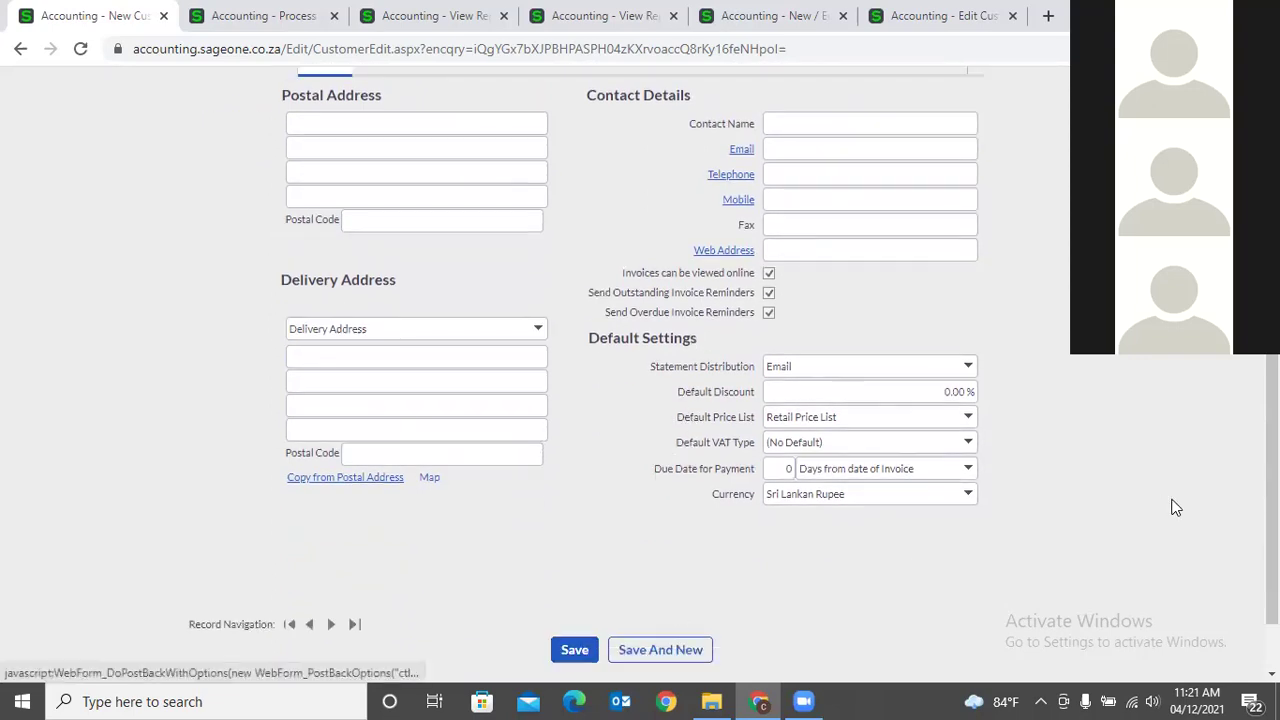
scroll(1172, 508, up, 1)
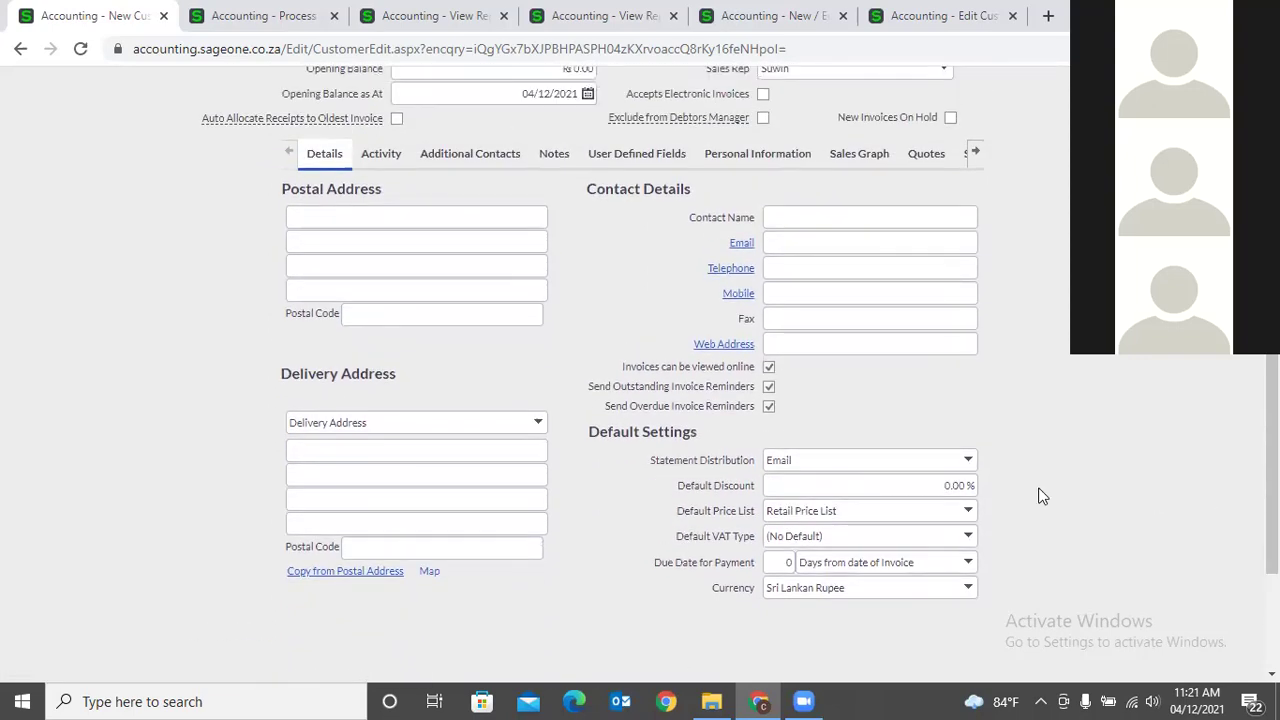
click(824, 240)
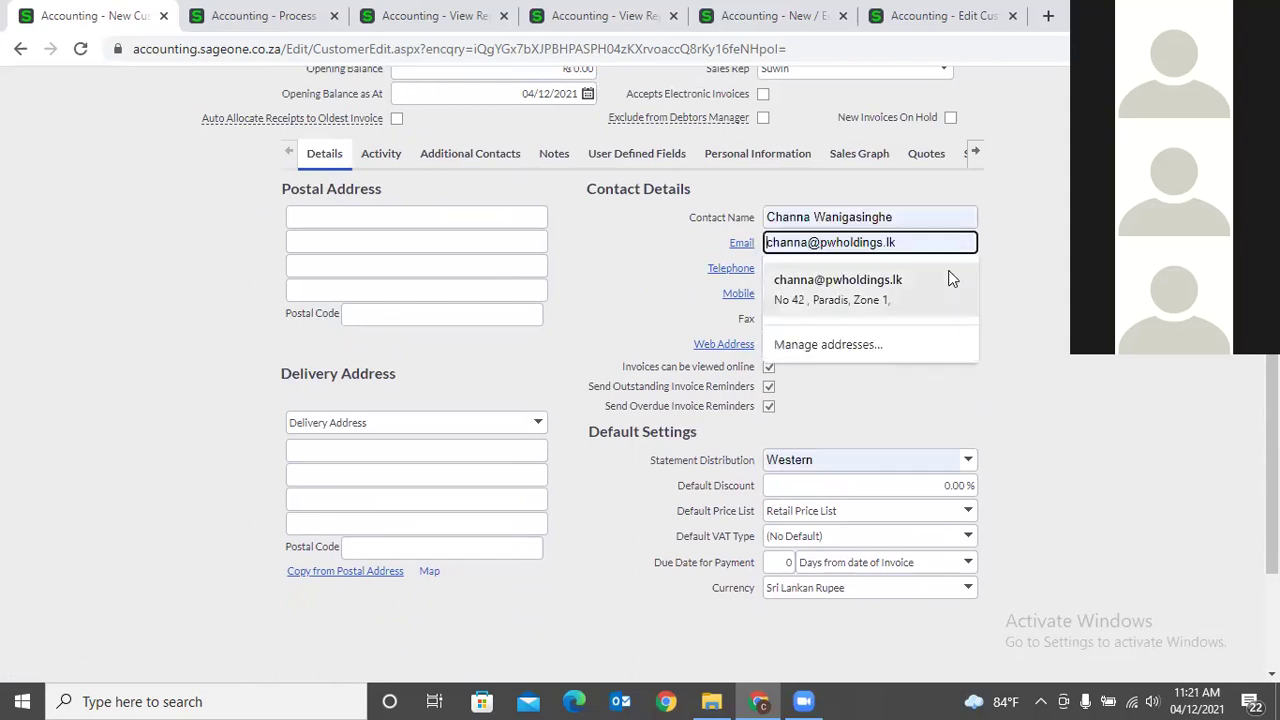
click(1092, 442)
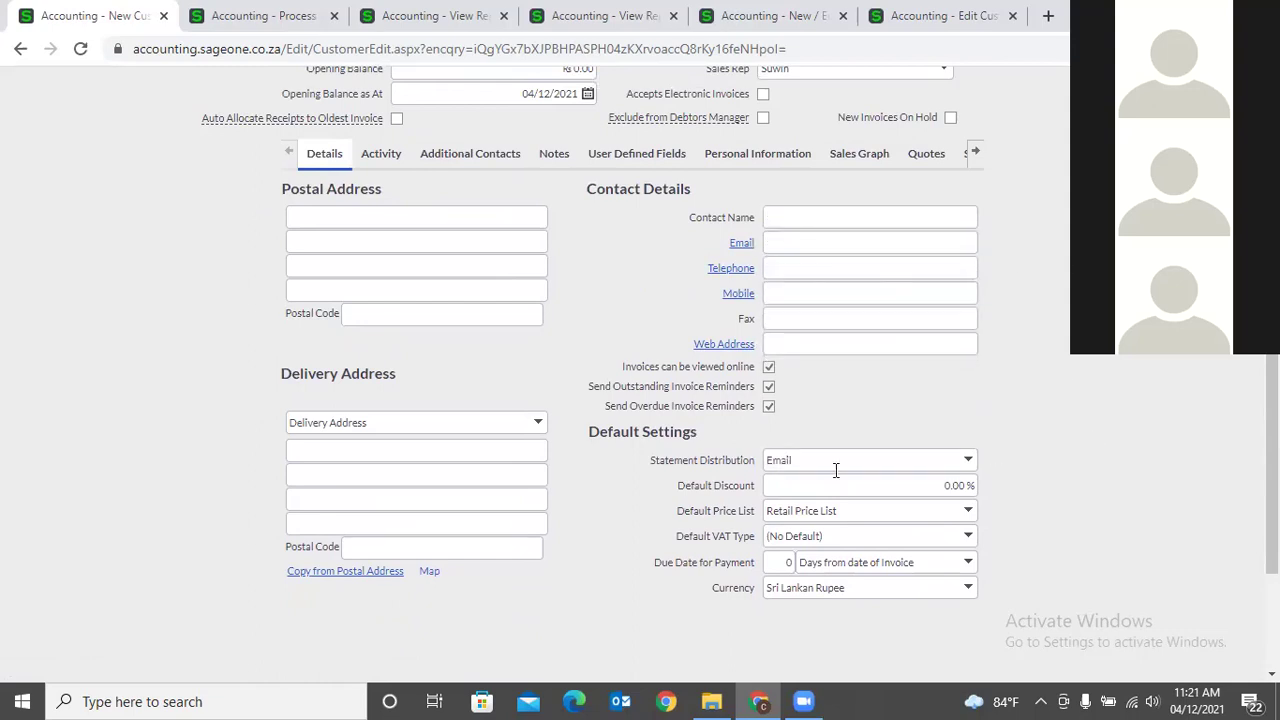
click(967, 462)
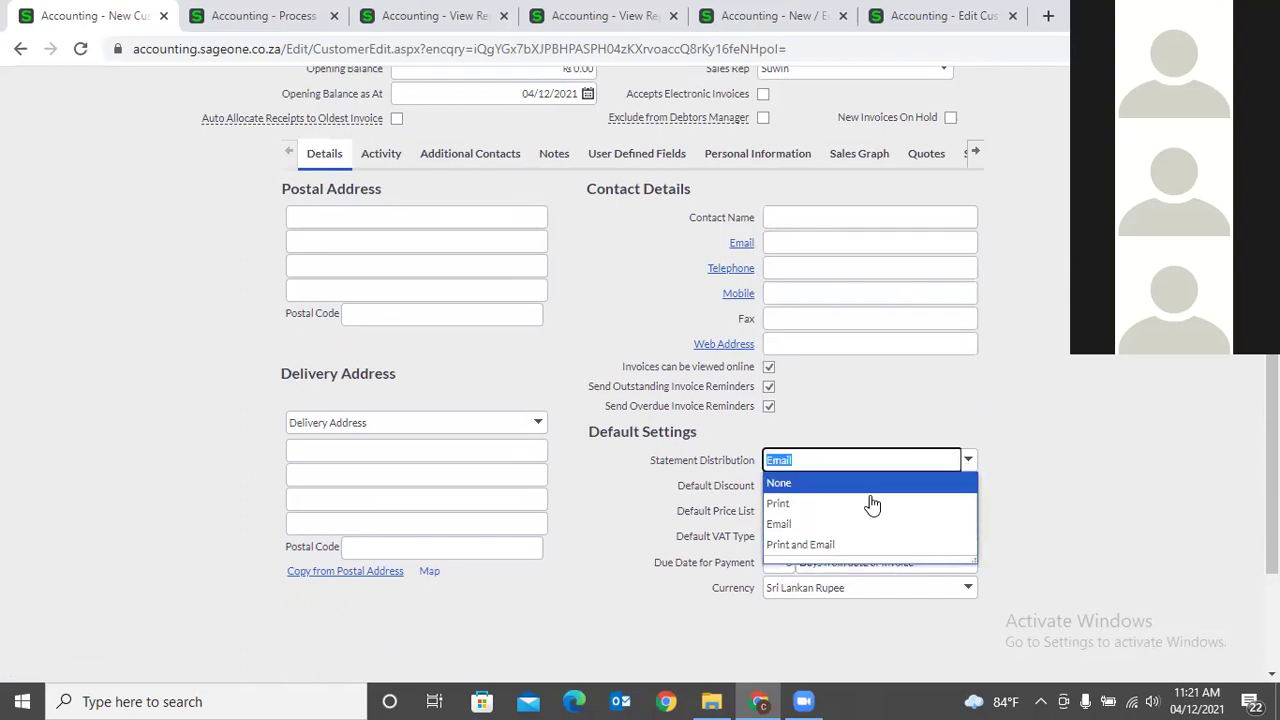
click(1106, 456)
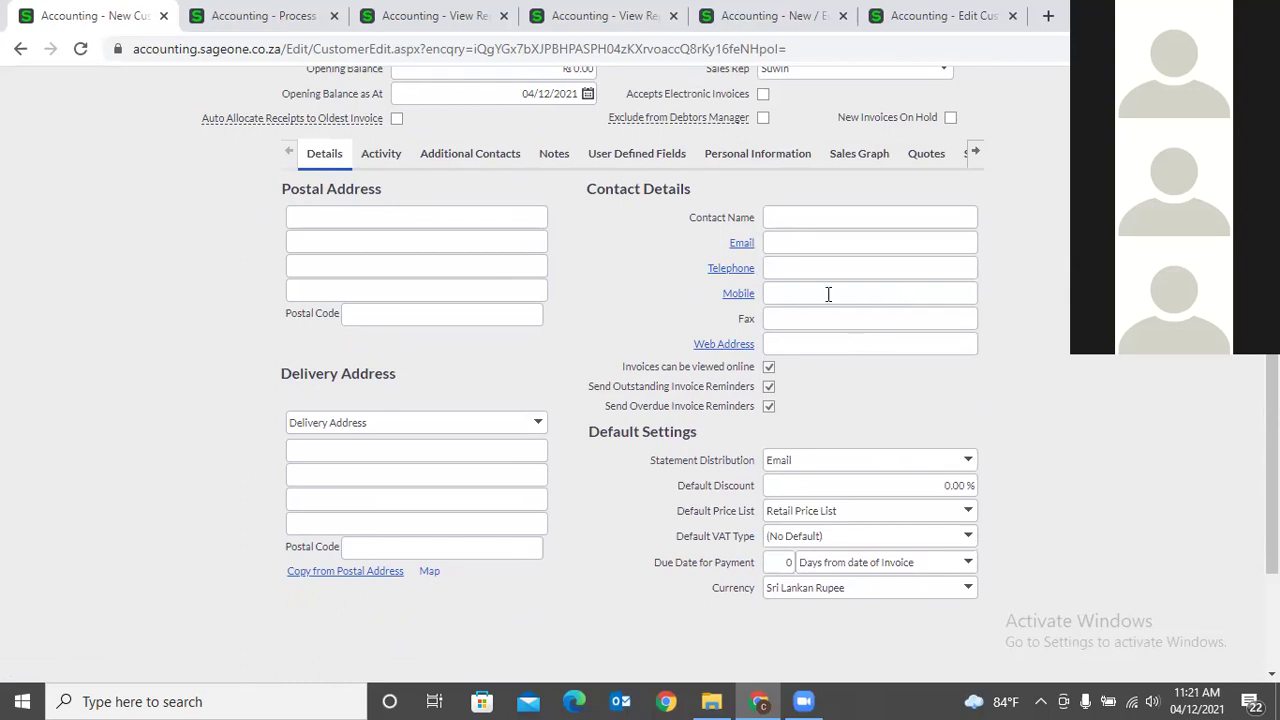
click(803, 239)
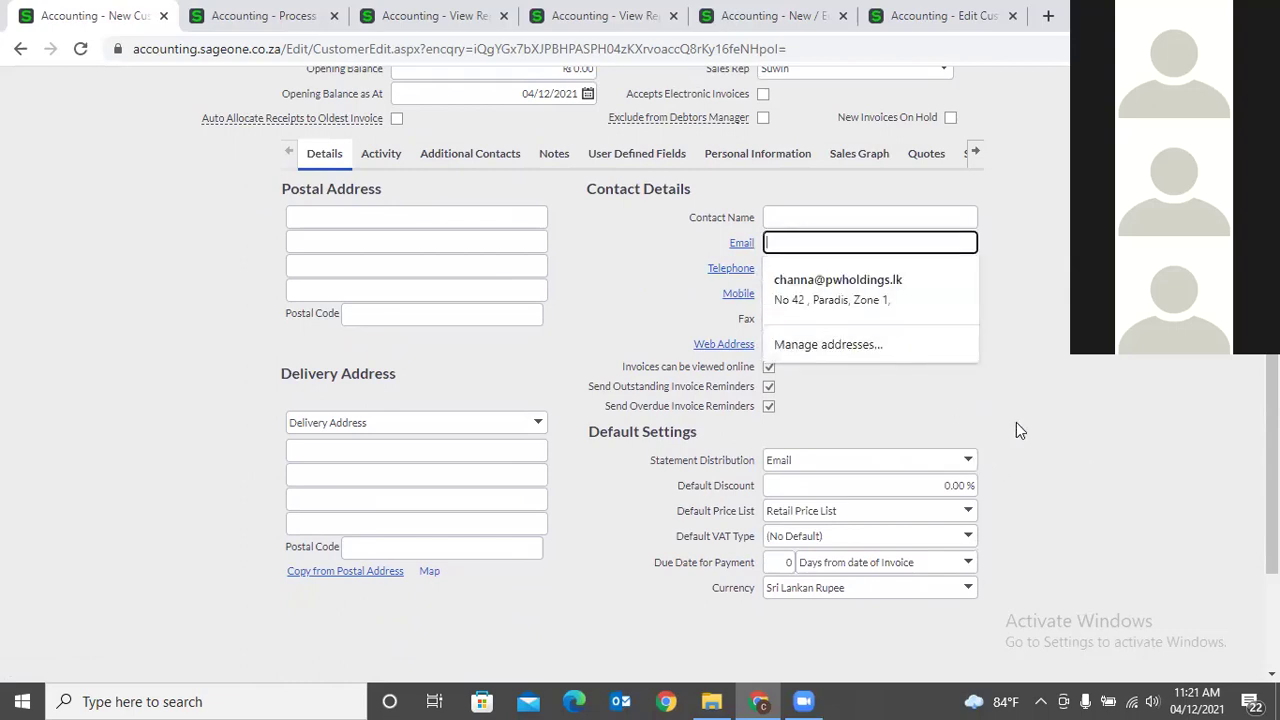
click(1016, 424)
click(969, 463)
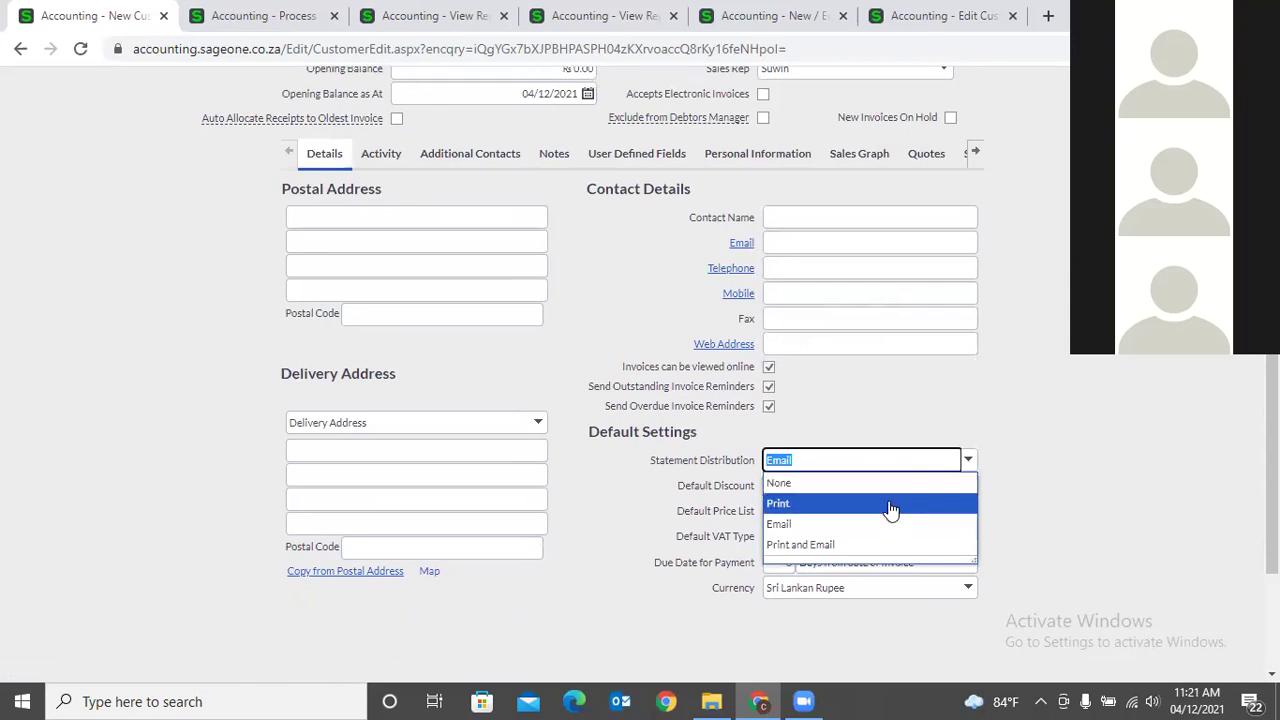
click(1059, 458)
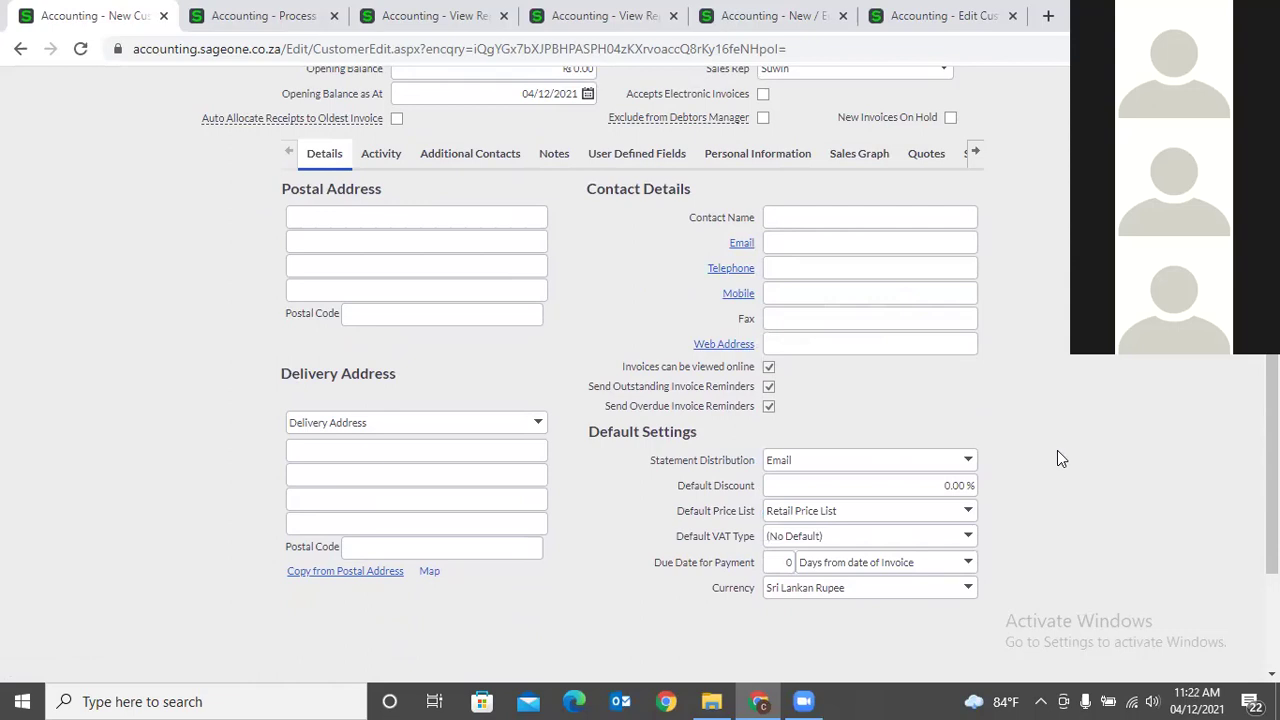
scroll(1057, 450, up, 2)
scroll(712, 440, up, 1)
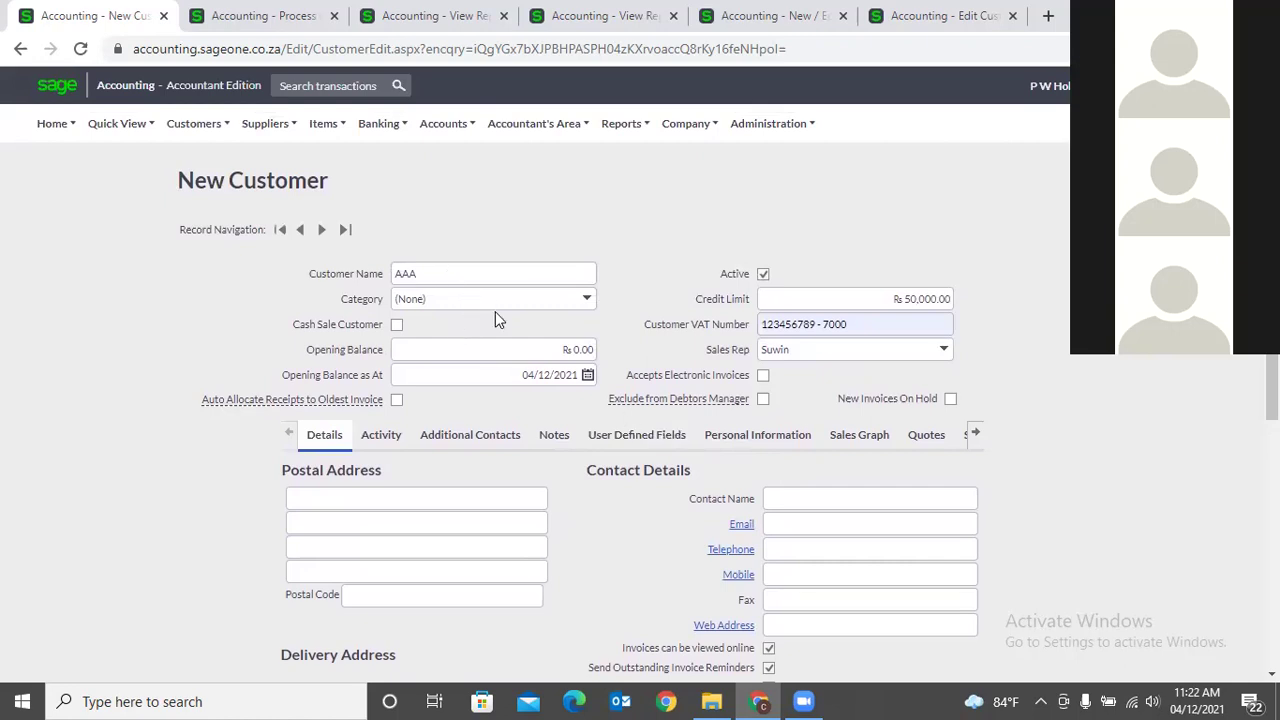
scroll(443, 534, down, 2)
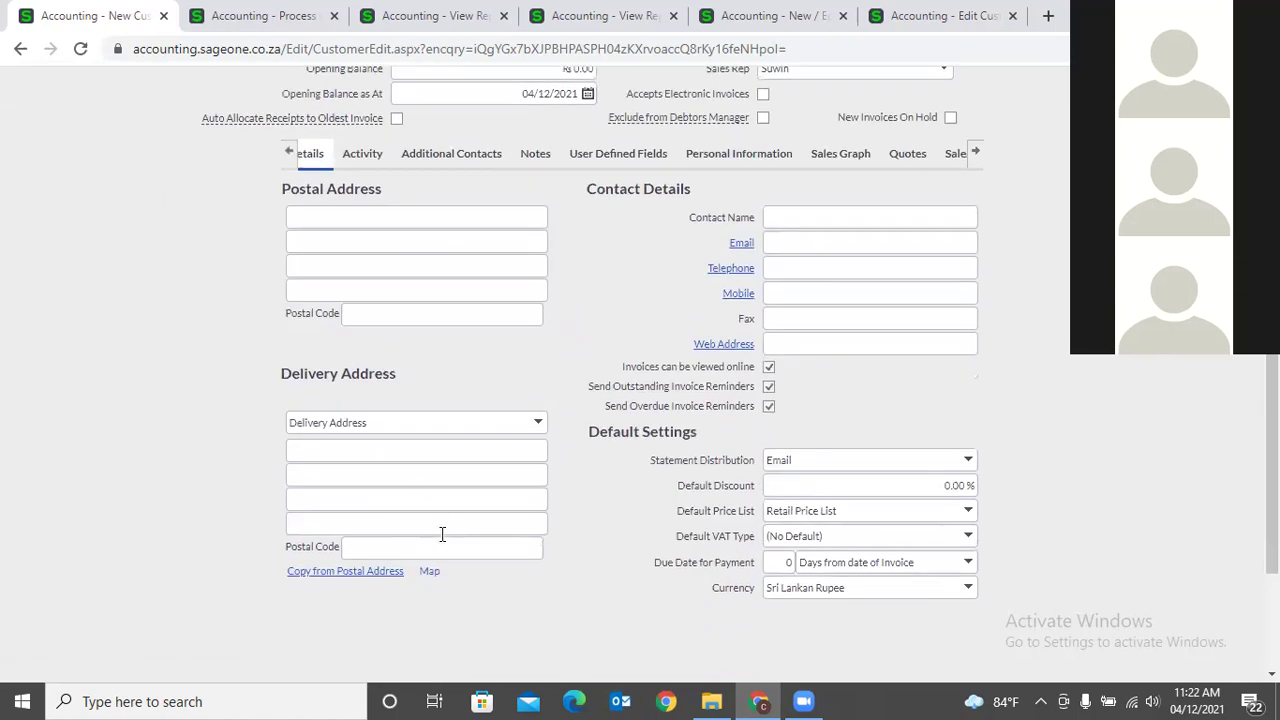
scroll(838, 455, down, 1)
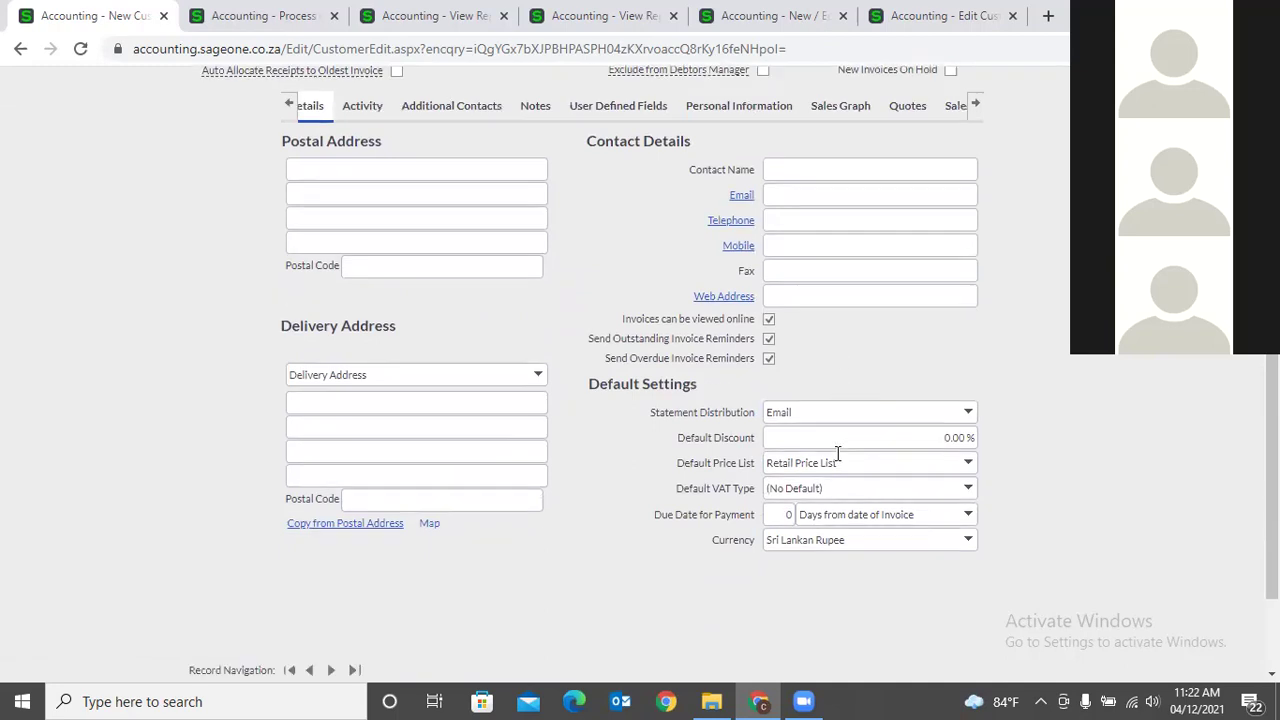
scroll(838, 455, down, 2)
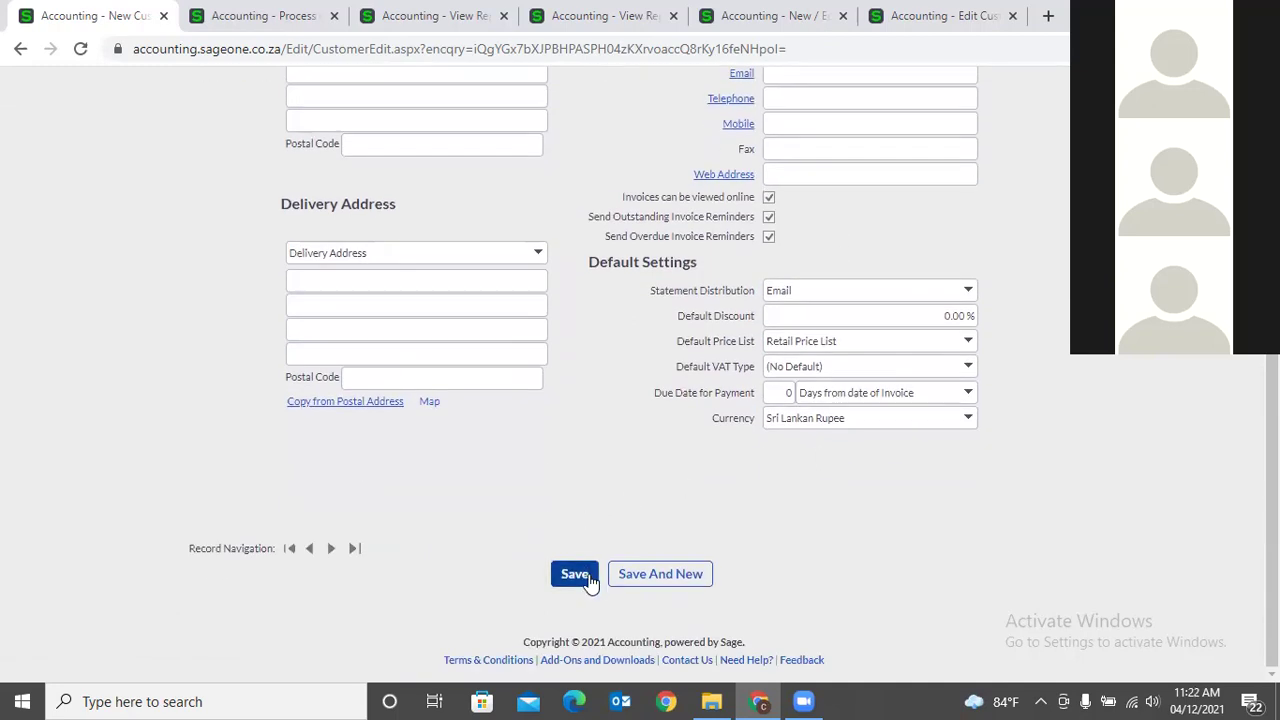
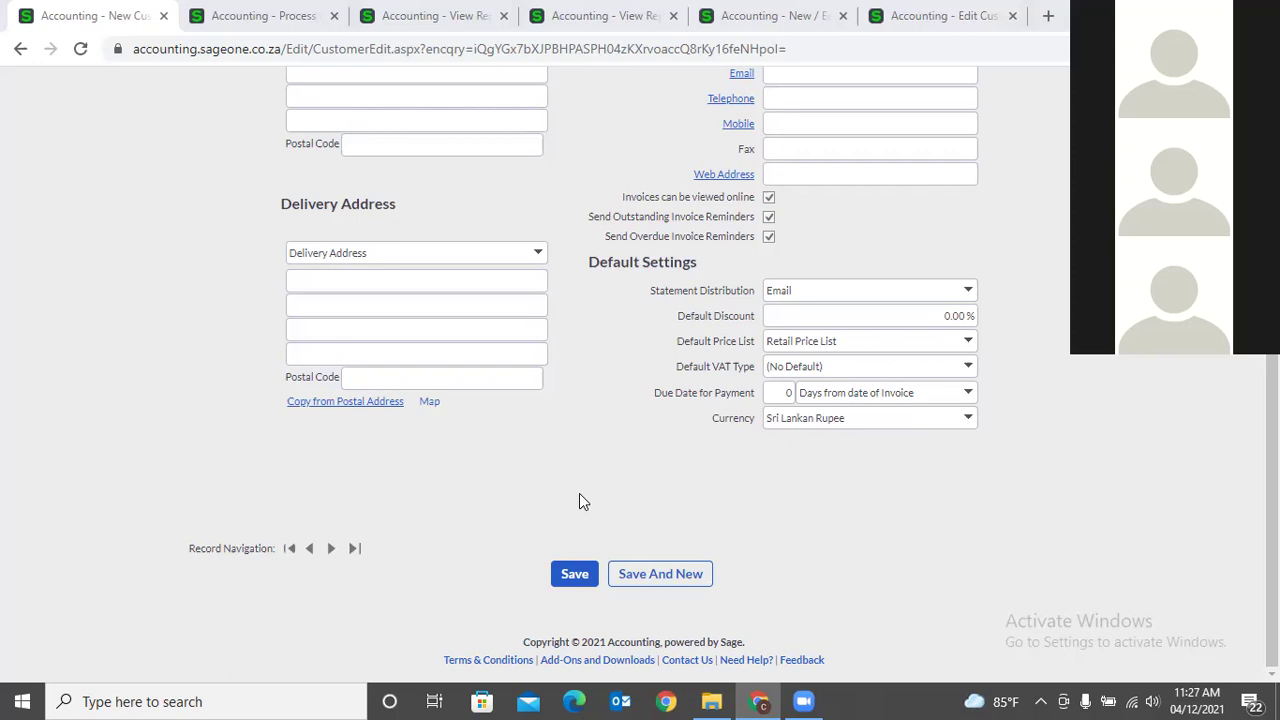
Keep the Retail Price List and set customer AAA's default VAT type to VAT 8% (8.00%).
scroll(594, 534, up, 5)
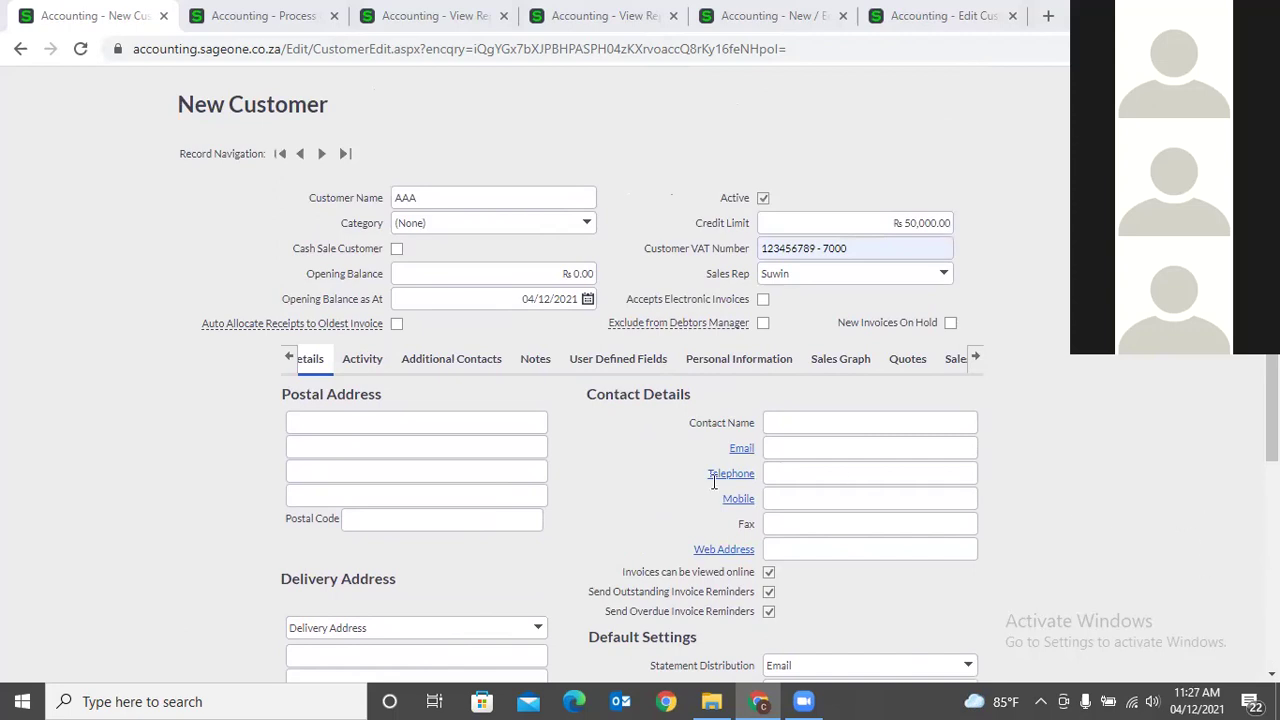
scroll(448, 461, down, 1)
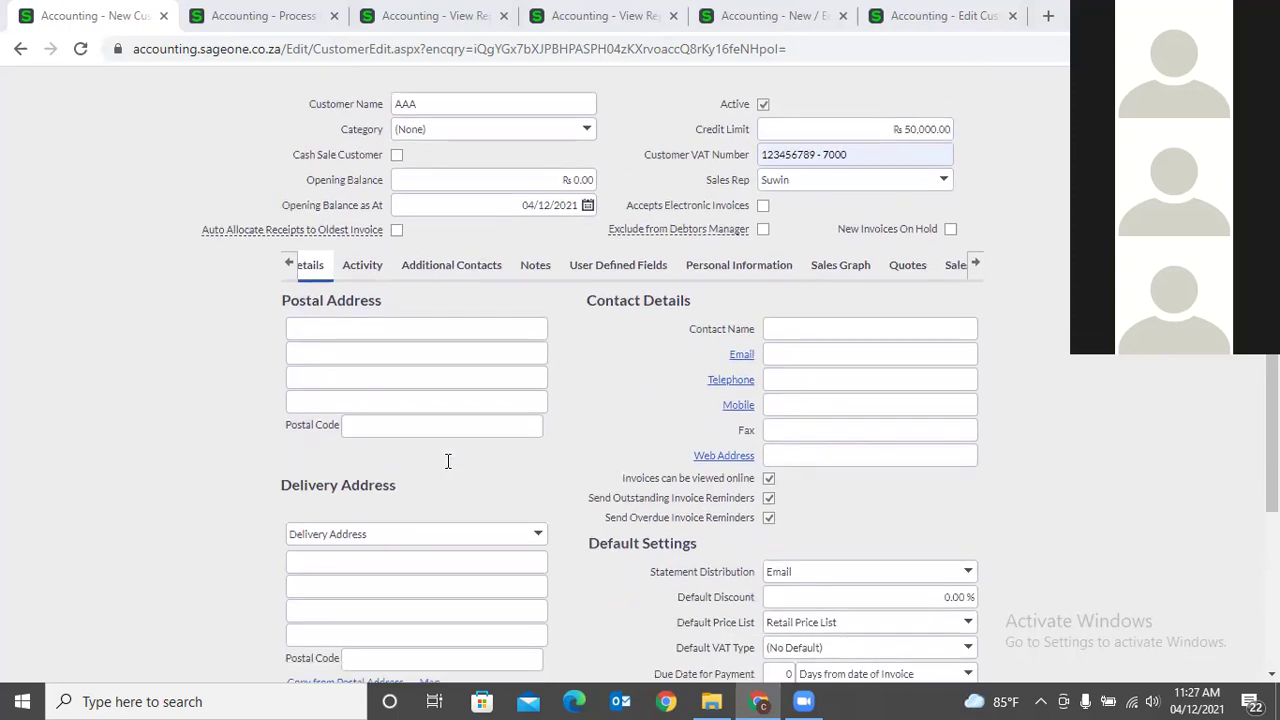
scroll(448, 461, down, 2)
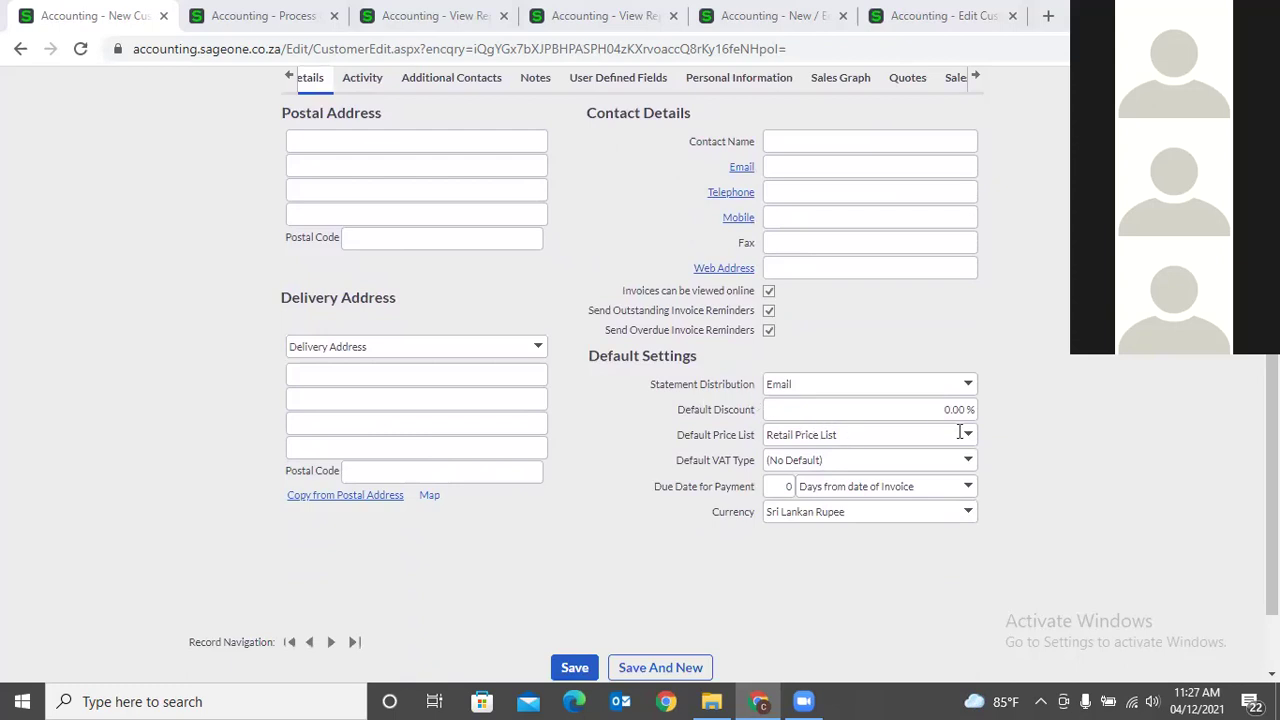
click(926, 409)
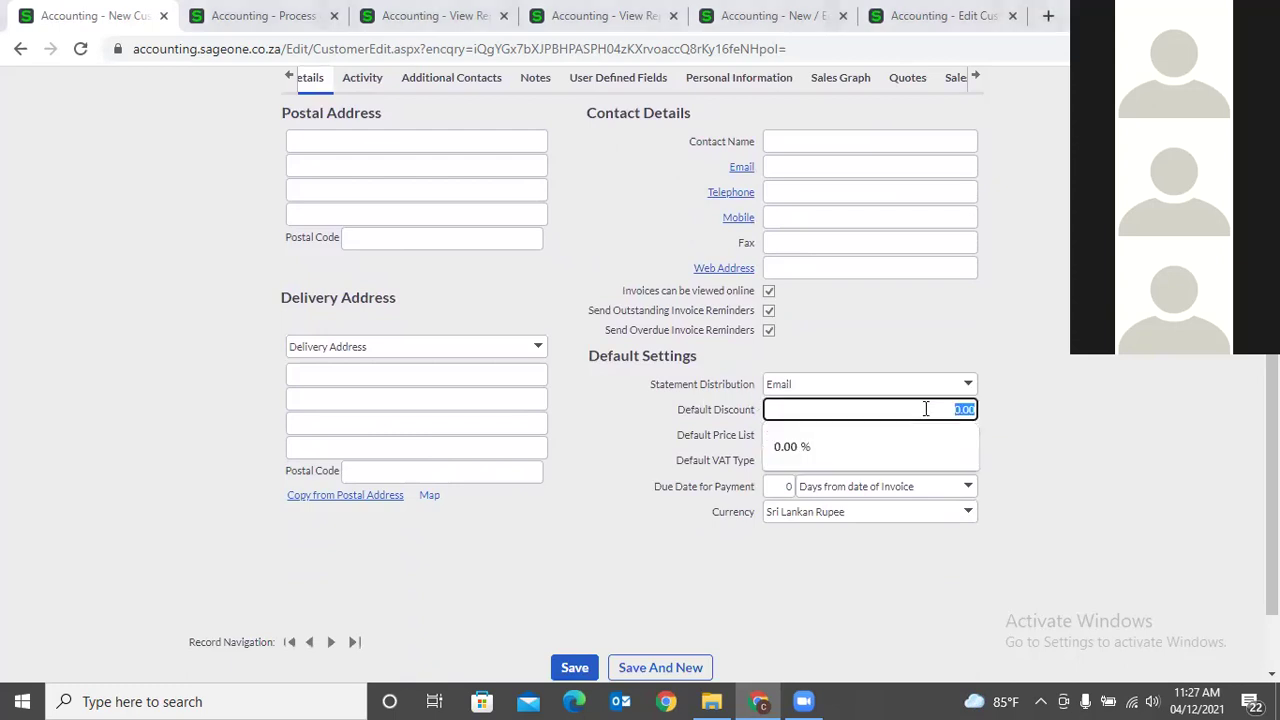
click(1014, 406)
click(963, 437)
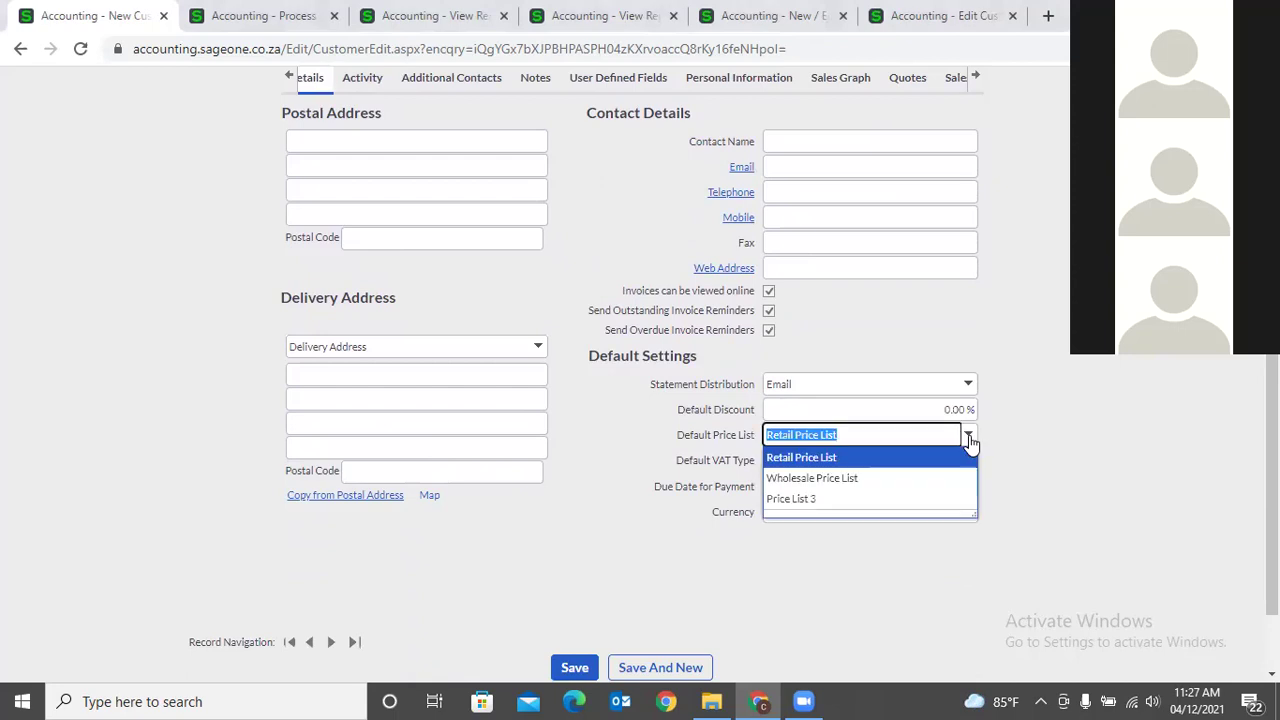
click(1040, 481)
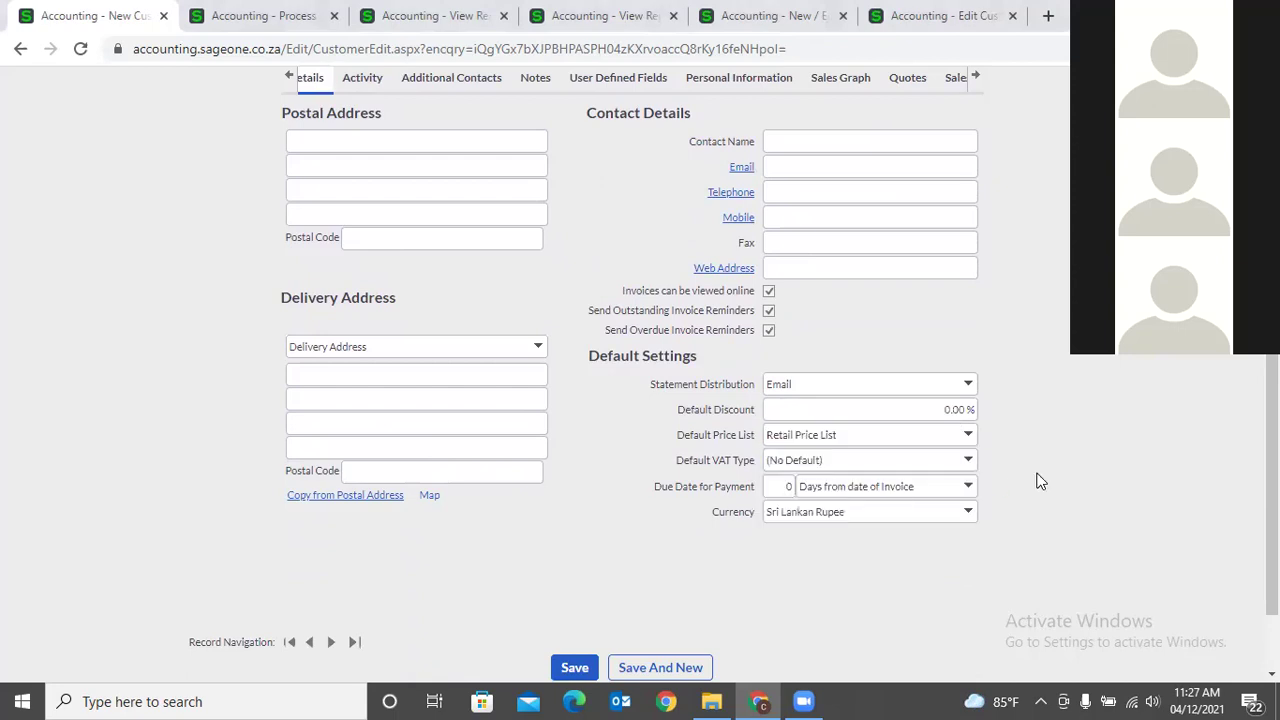
click(968, 461)
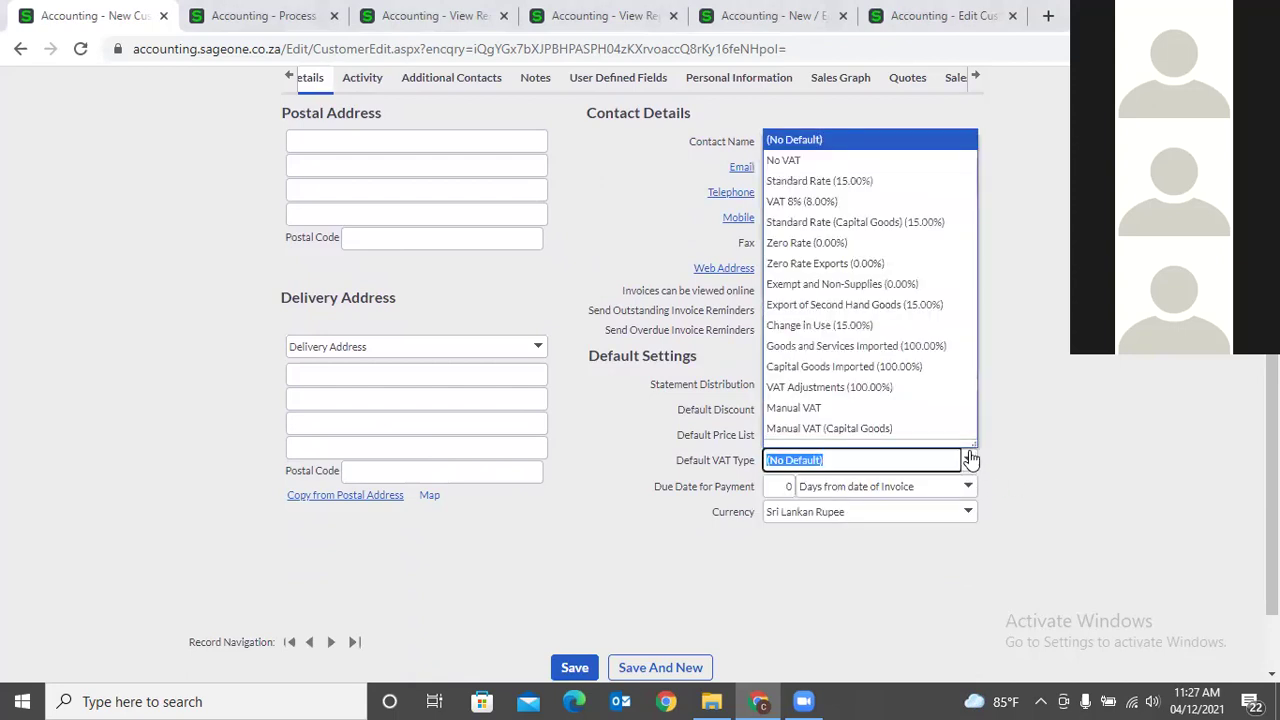
click(857, 206)
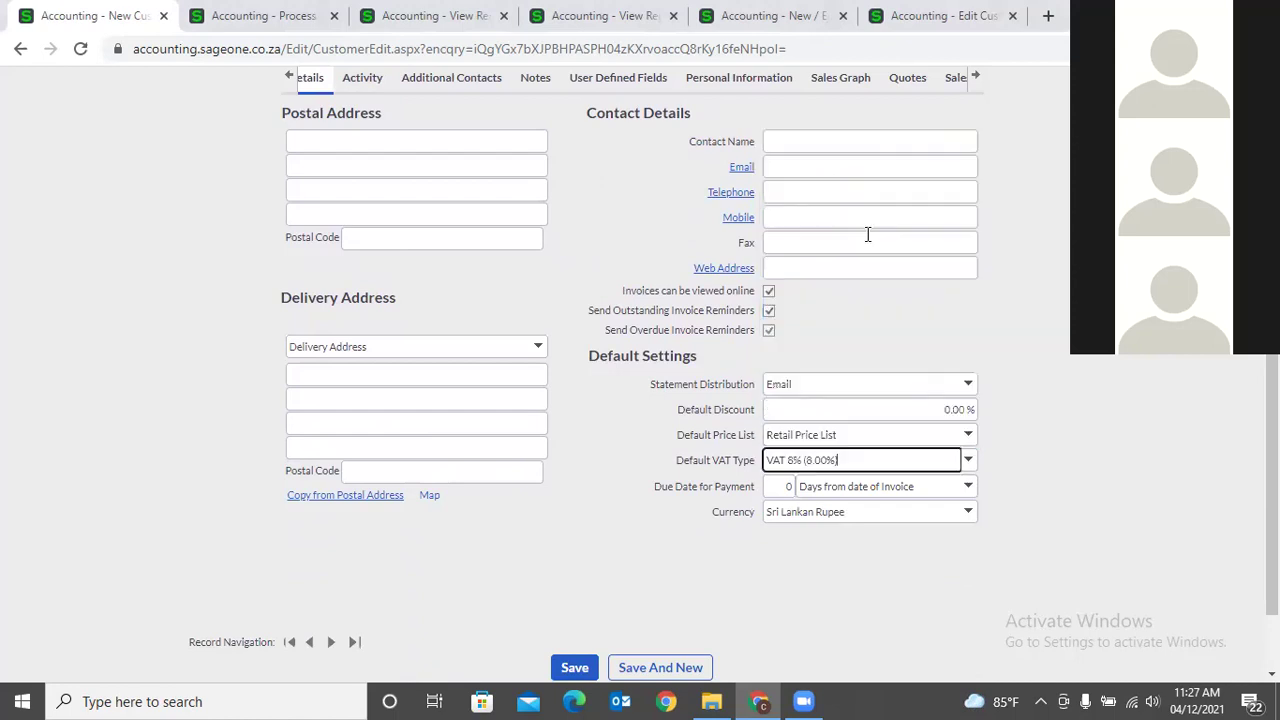
Set payment due to 30 days, keep Sri Lankan Rupee currency, and save customer AAA.
click(778, 487)
text(30)
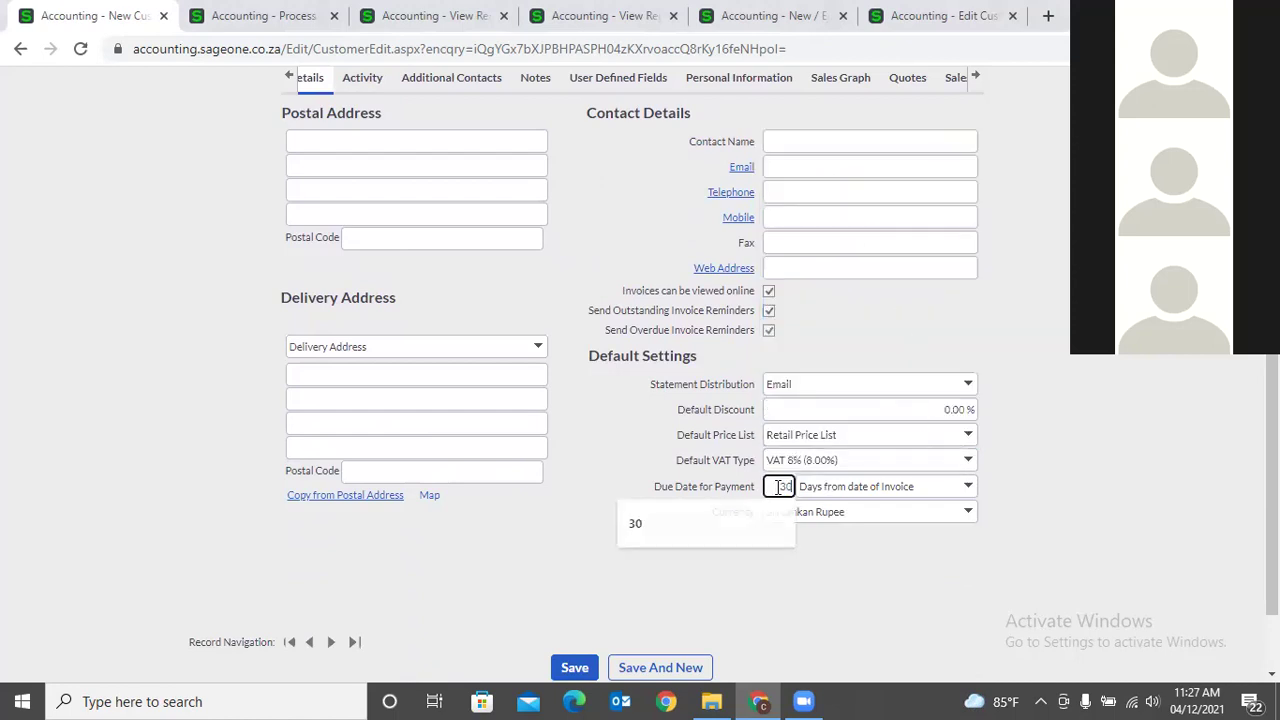
click(1089, 510)
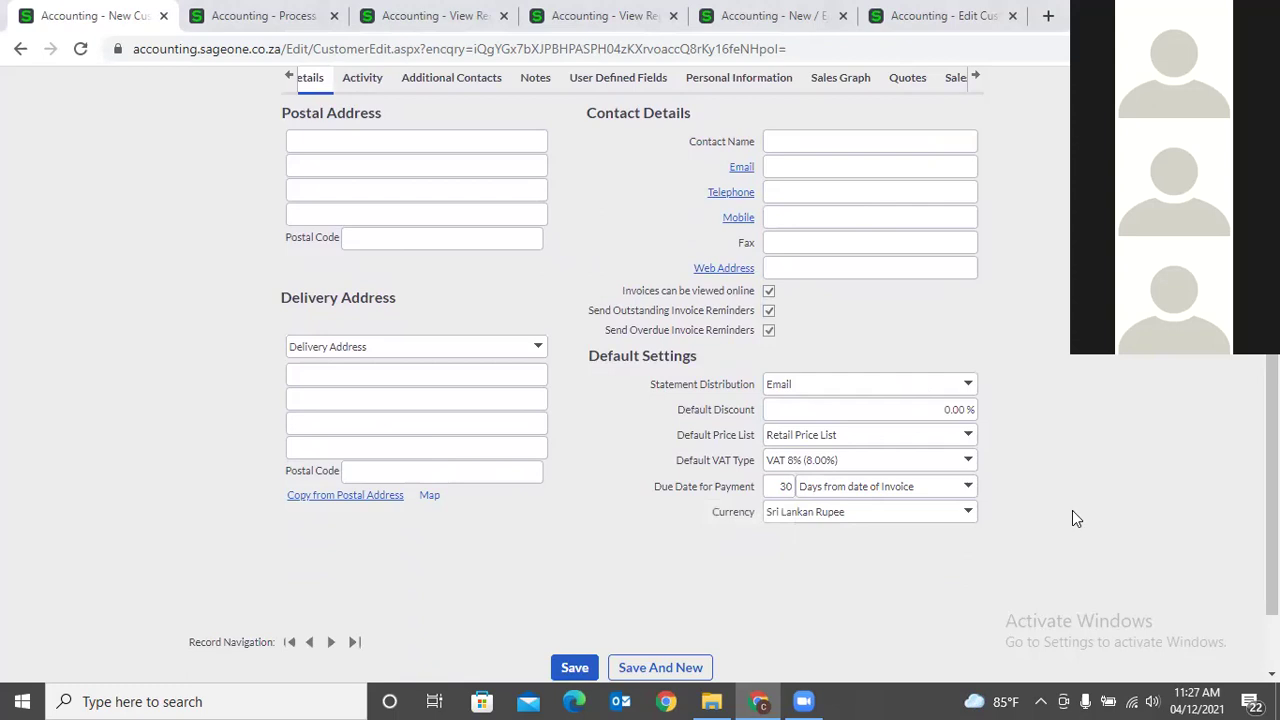
click(966, 516)
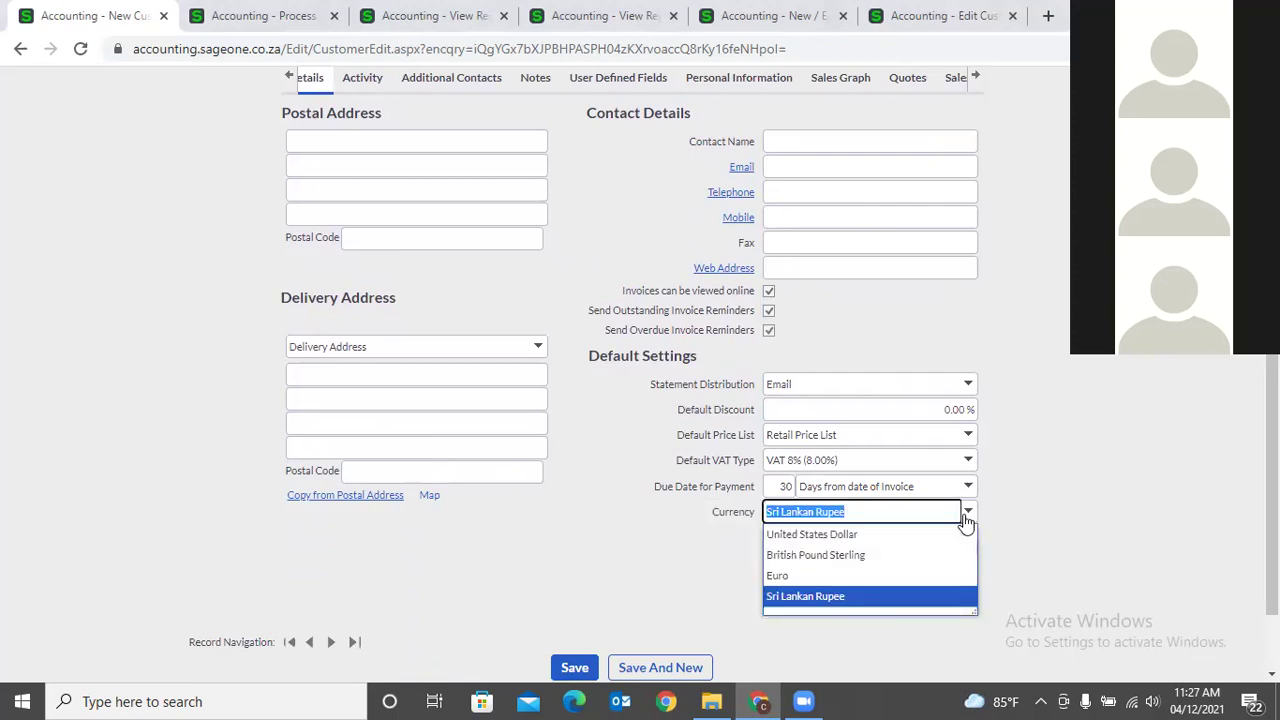
click(1057, 501)
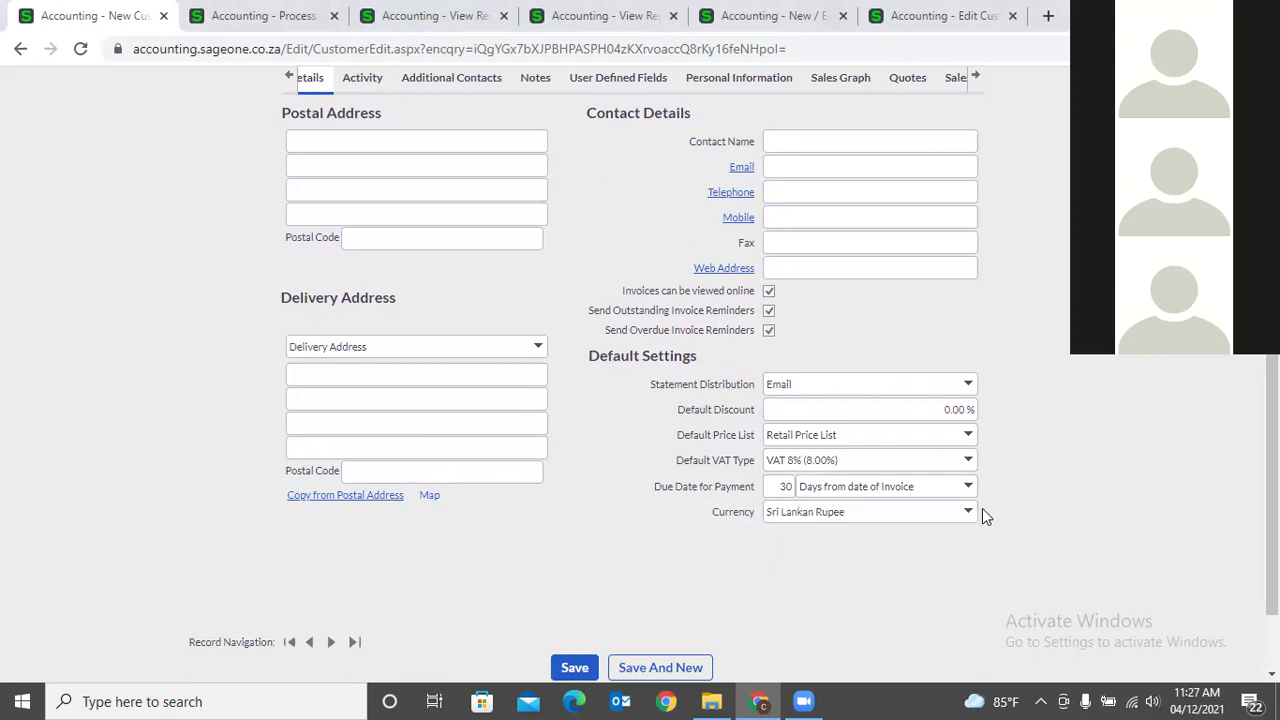
scroll(615, 508, down, 1)
click(574, 574)
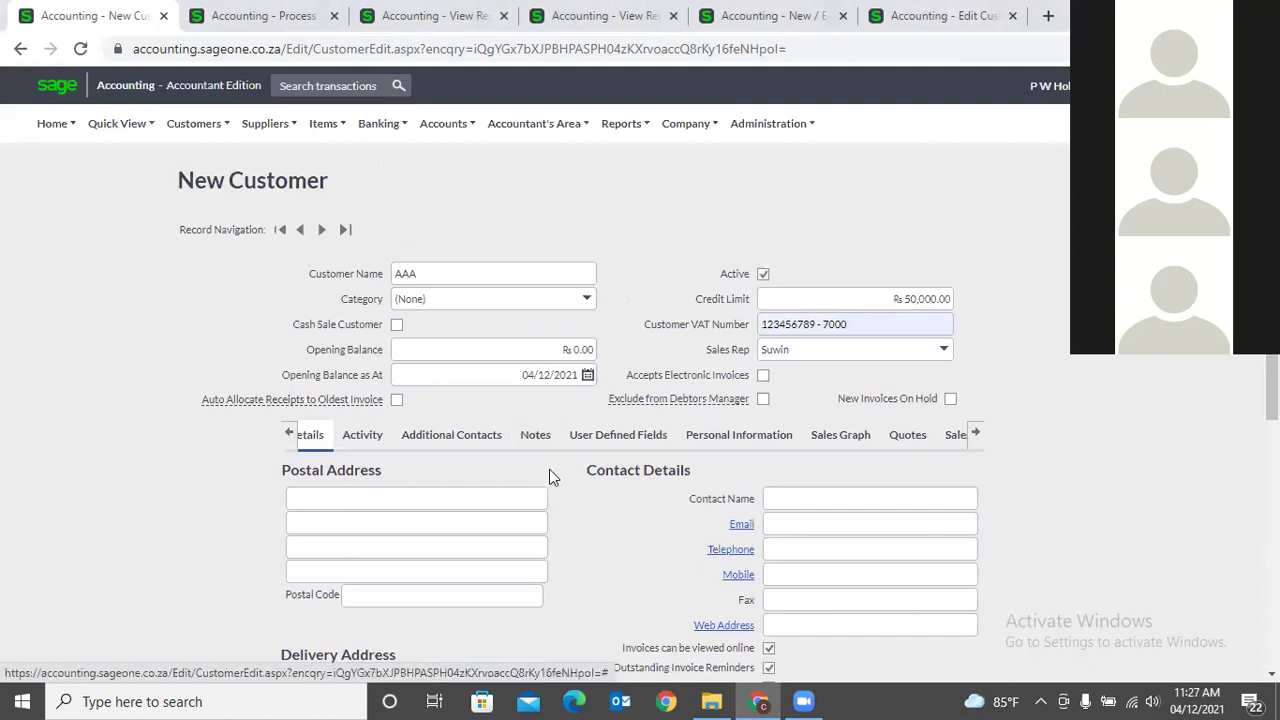
Open the List of Customers showing A 02, P W Holdings and University of Ruhuna.
mouse_move(195, 123)
mouse_move(205, 184)
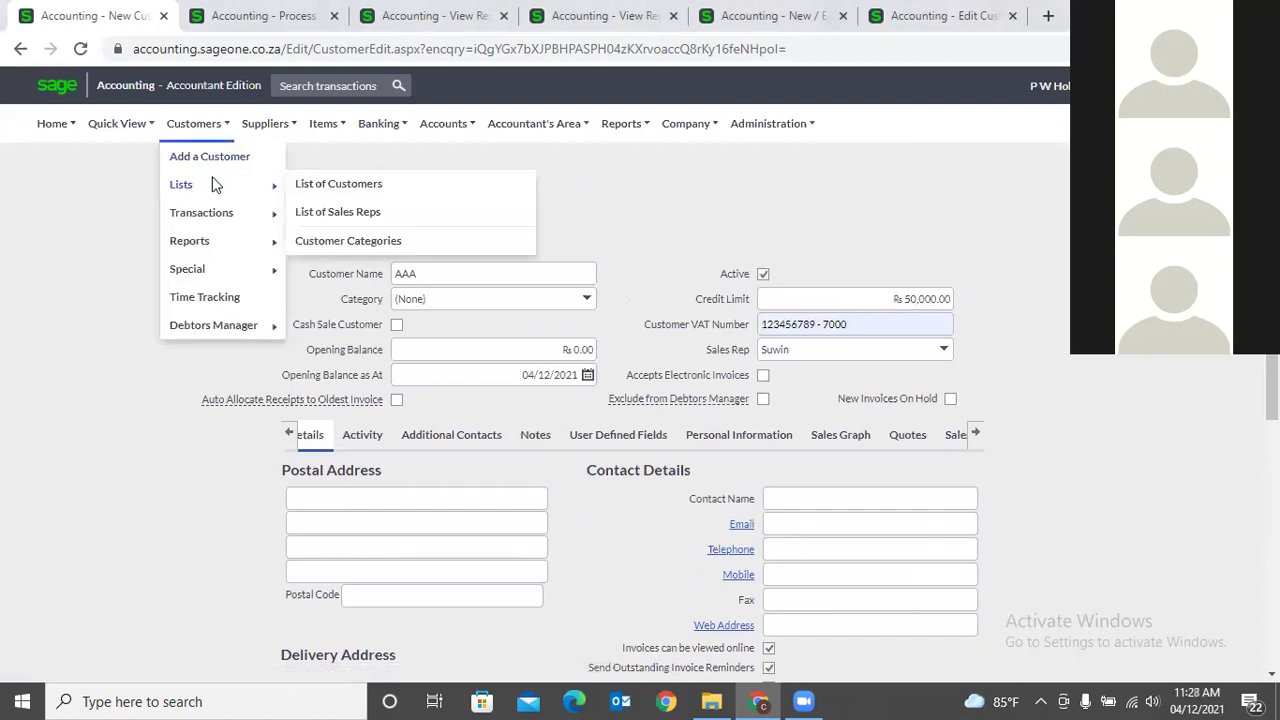
click(352, 192)
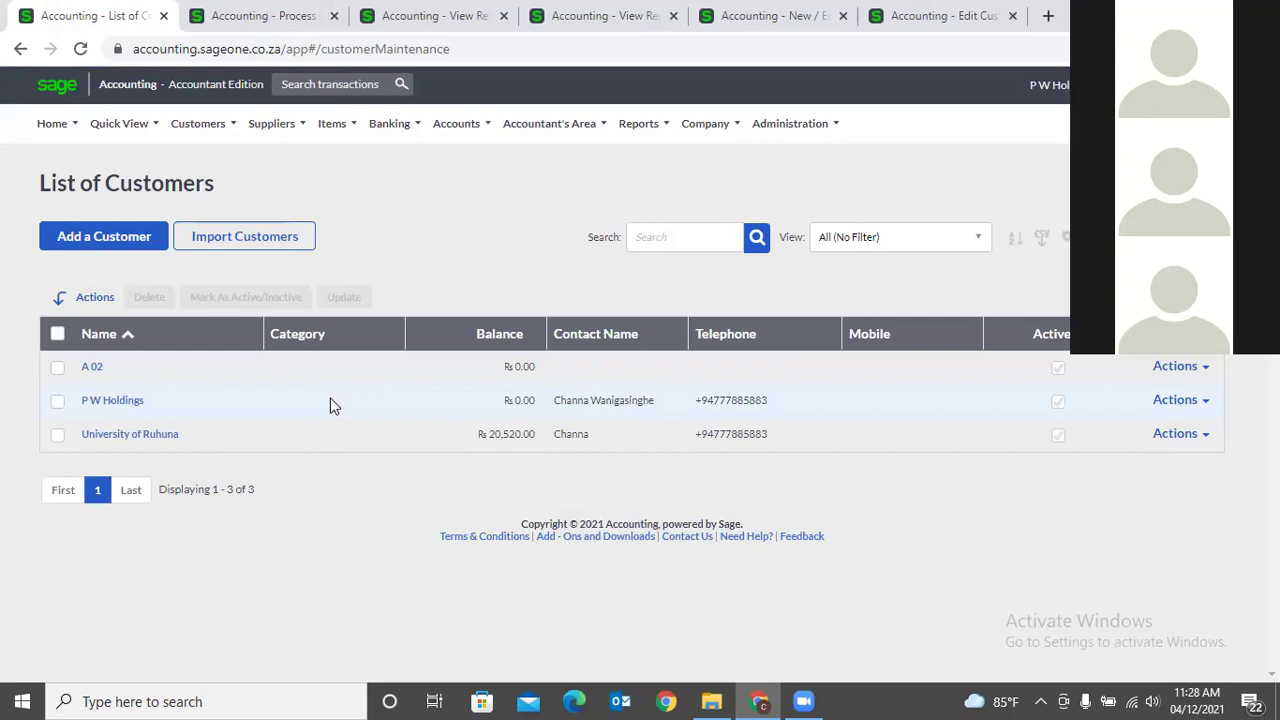
click(185, 125)
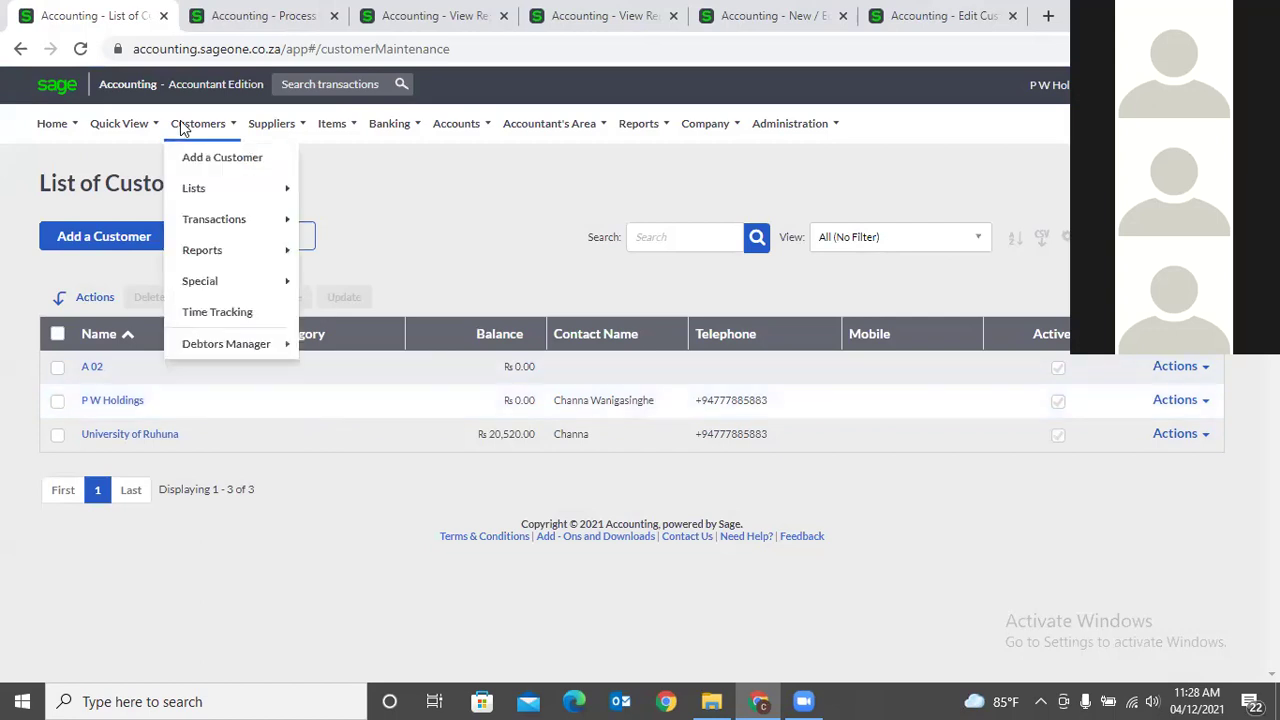
mouse_move(222, 190)
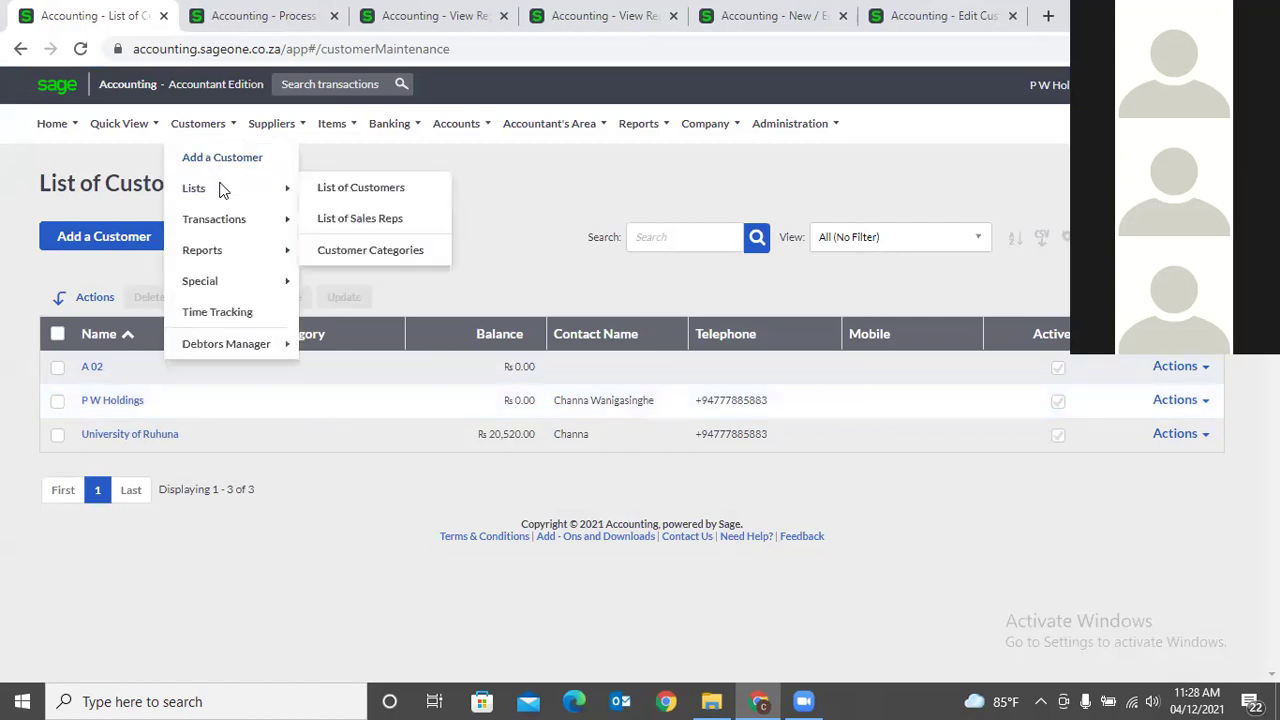
click(267, 138)
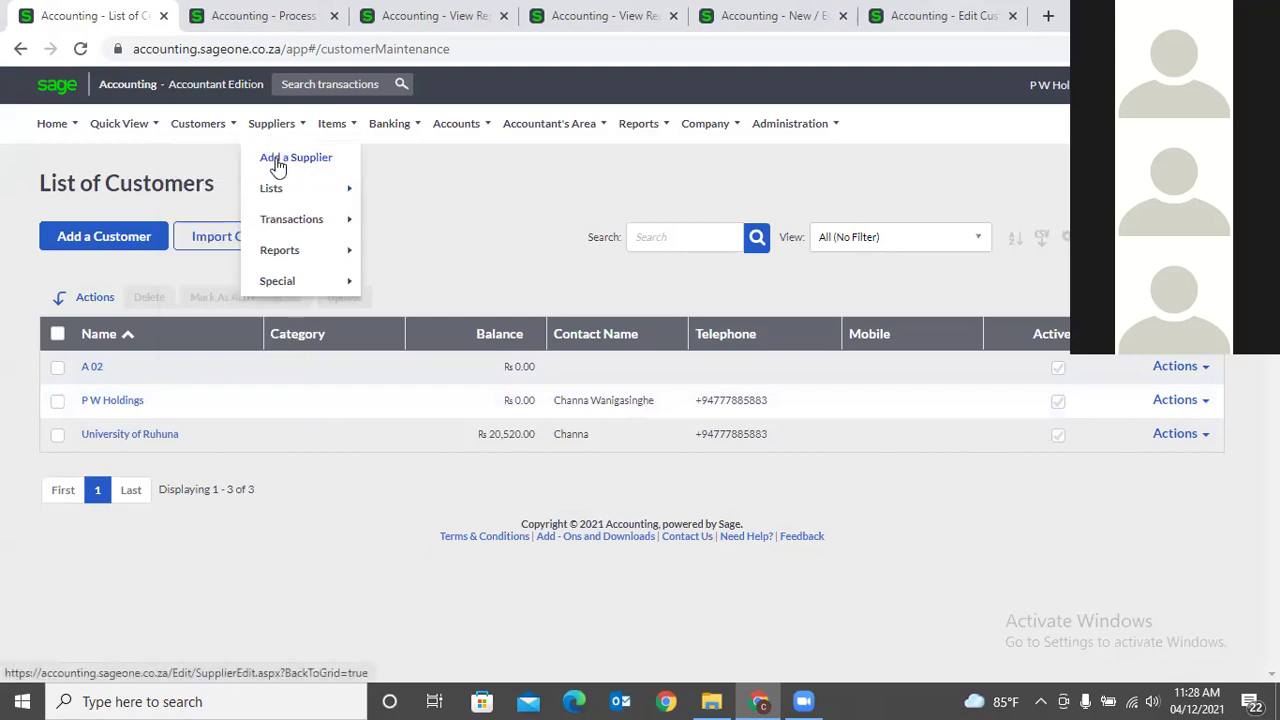
Start a new supplier named P W Holdings, picked from the name suggestions.
click(277, 160)
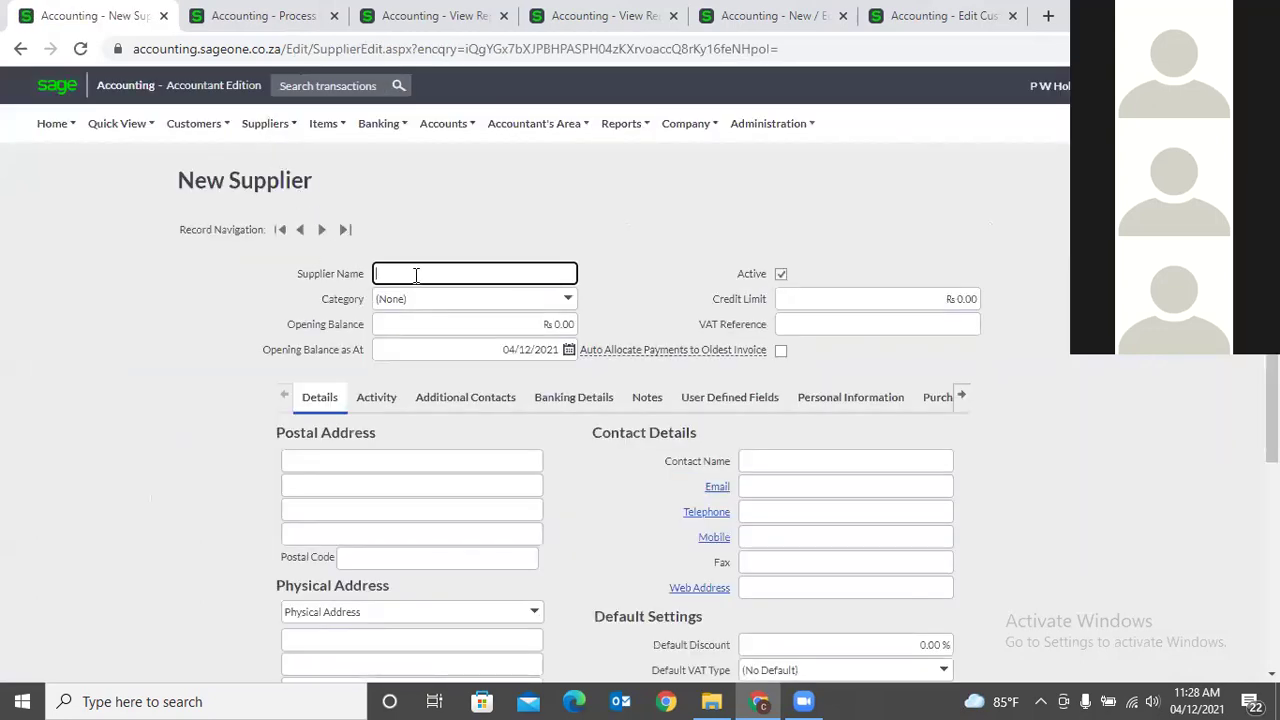
text(P)
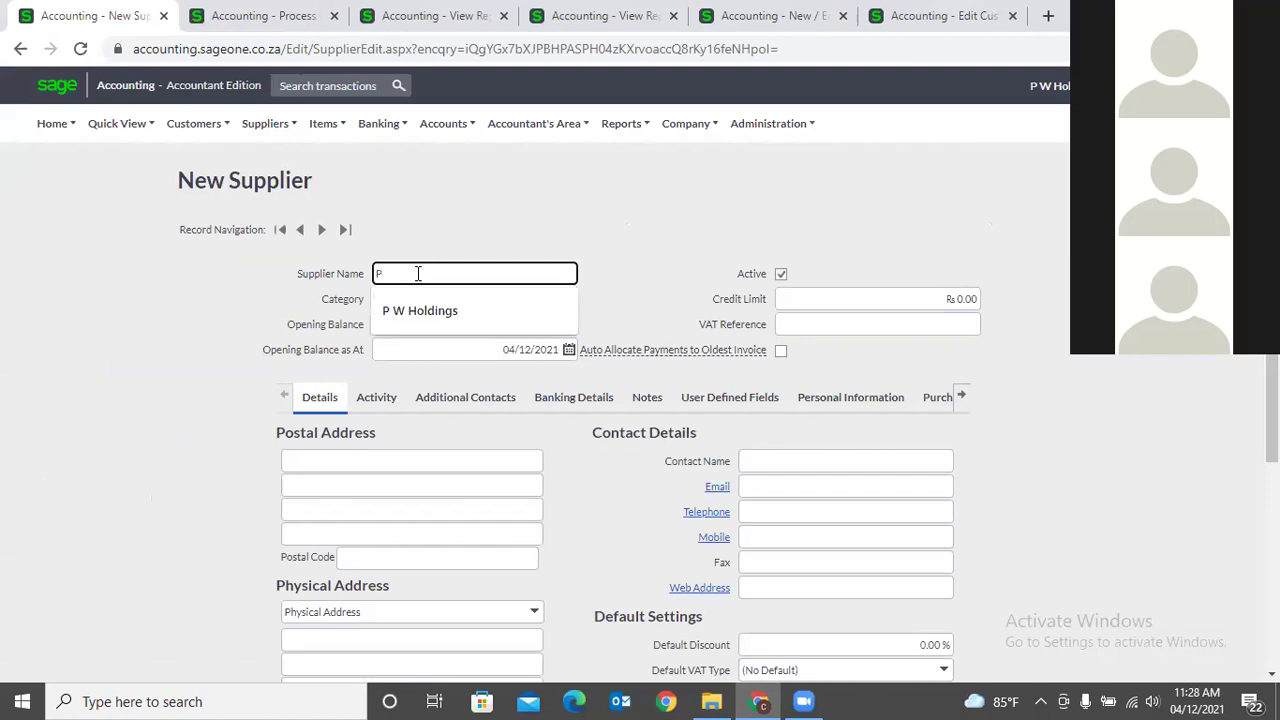
key(Down)
key(Return)
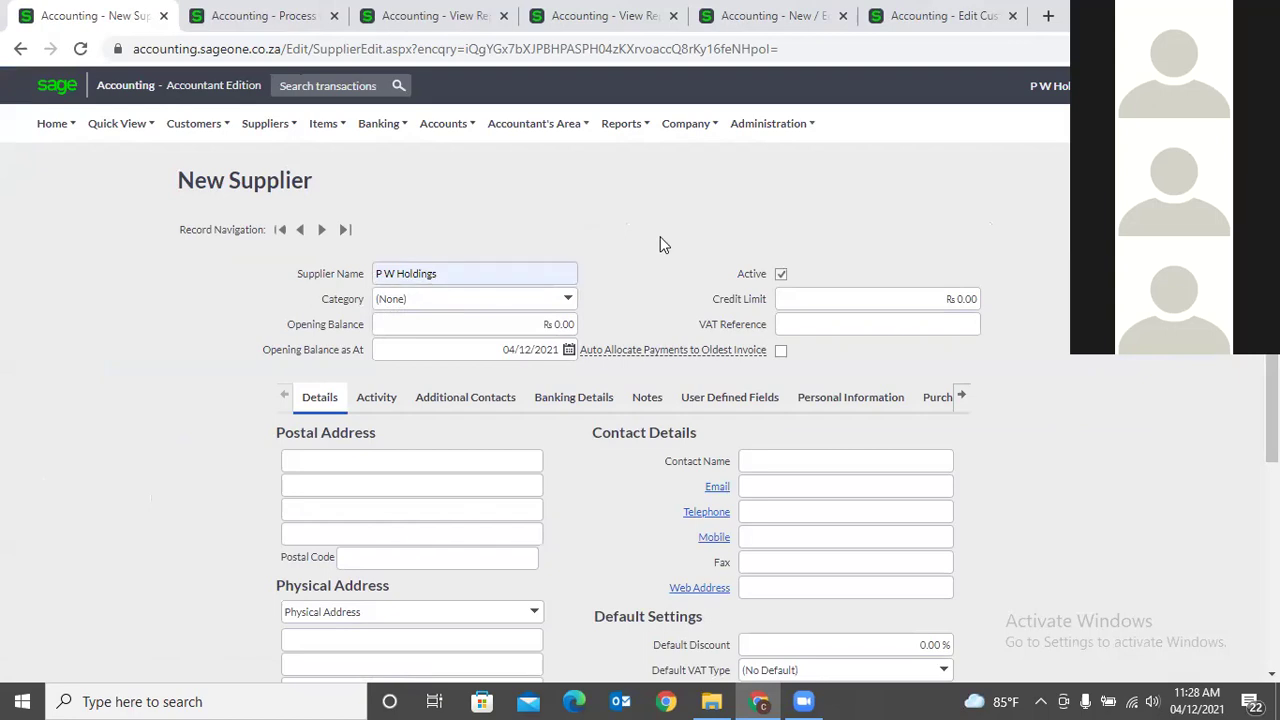
scroll(660, 244, down, 3)
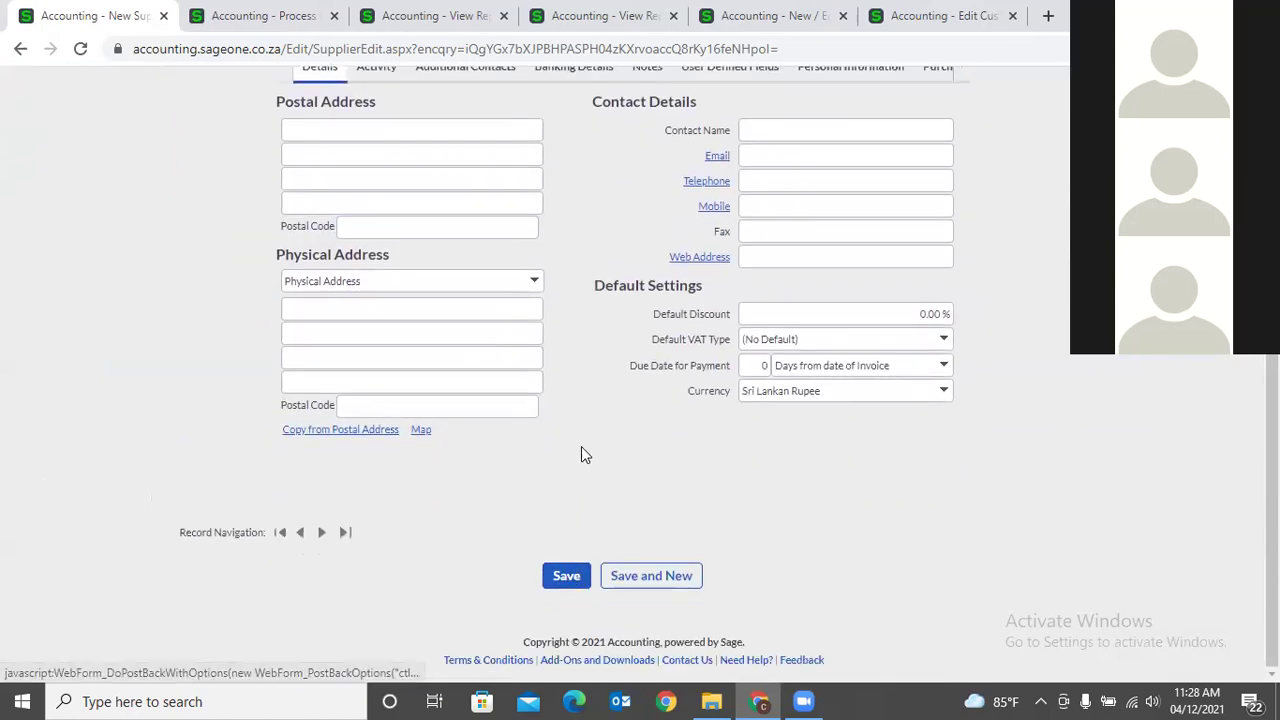
scroll(583, 448, up, 3)
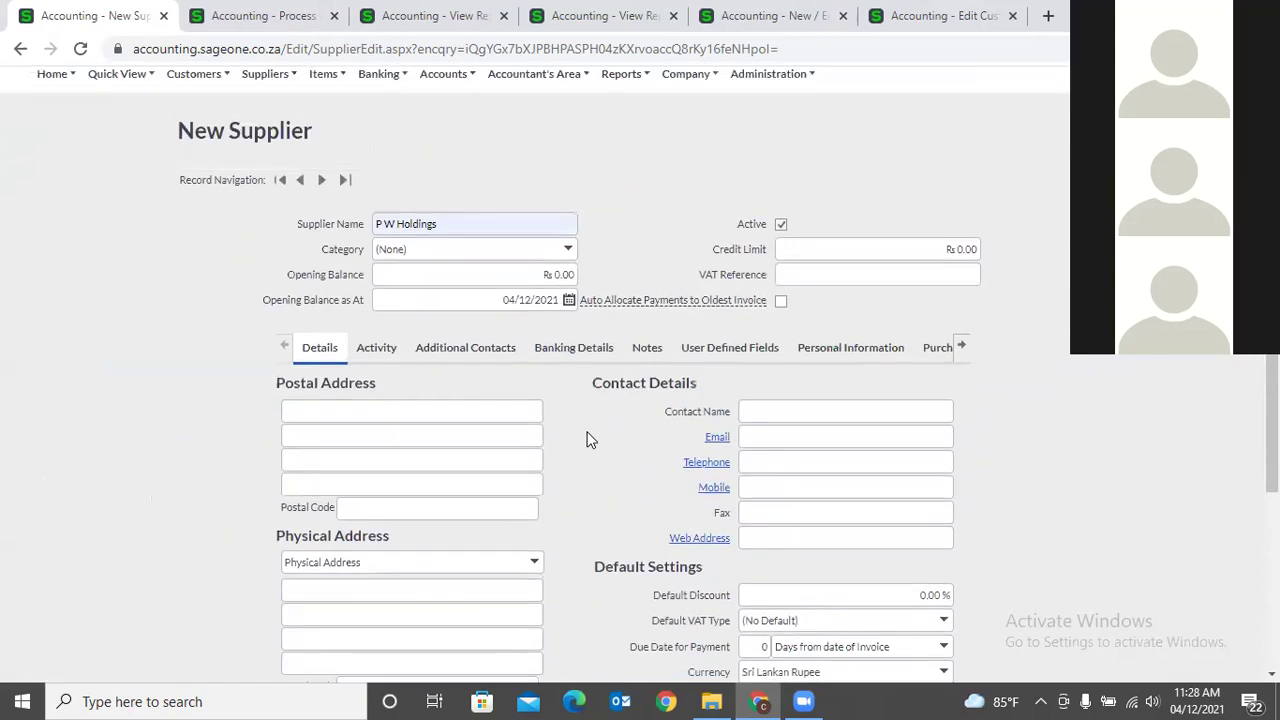
Leave the supplier category as (None), check credit limit and VAT reference, then reach Default Settings.
click(572, 251)
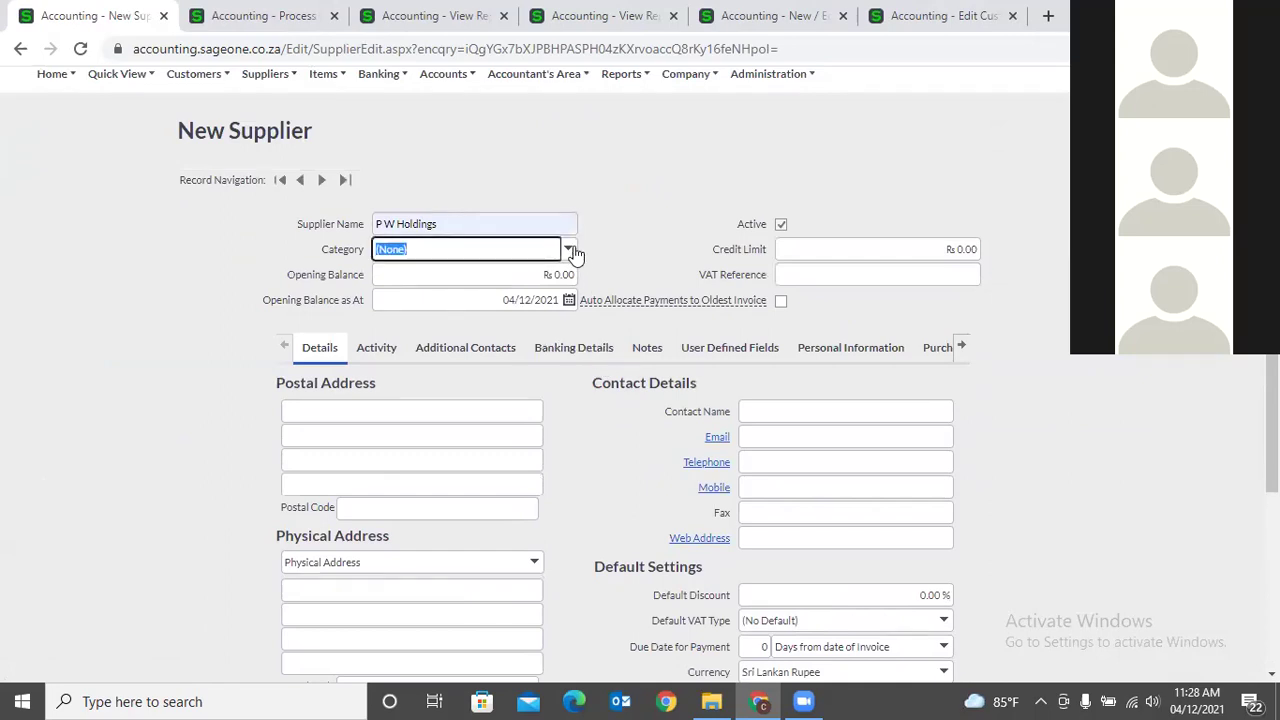
click(572, 251)
click(624, 240)
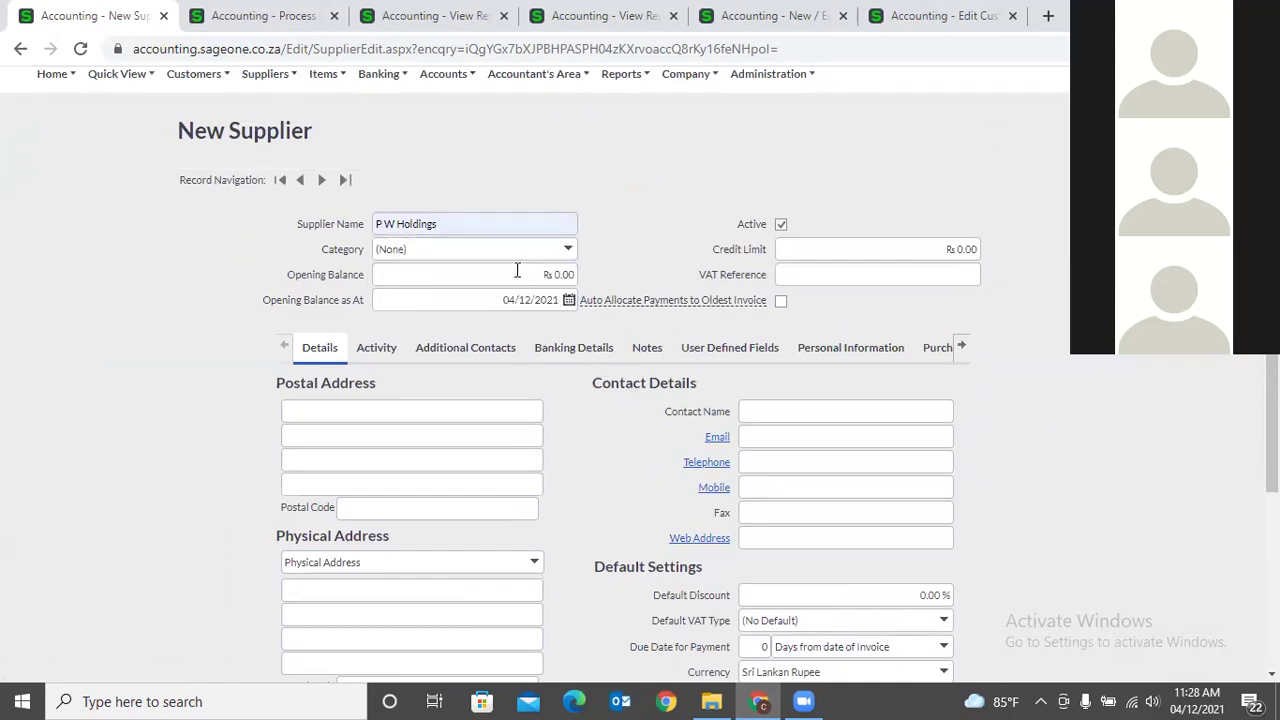
click(834, 246)
click(849, 269)
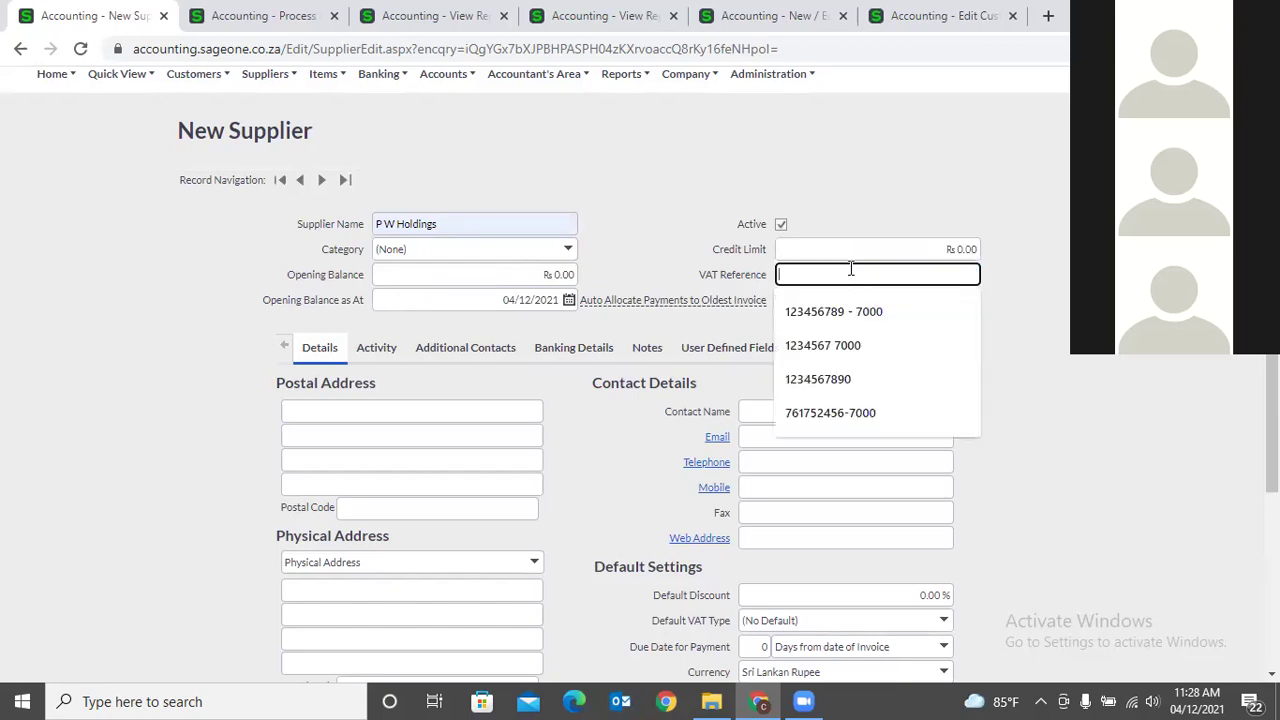
click(613, 446)
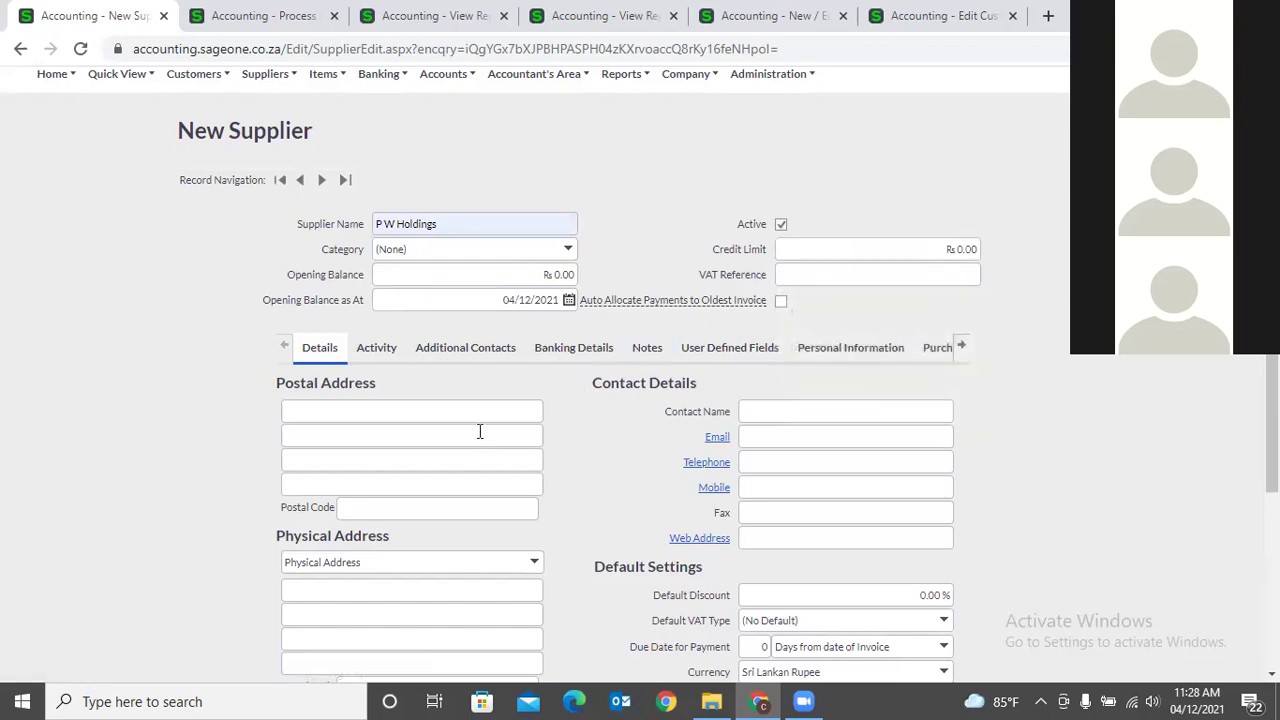
scroll(479, 431, down, 2)
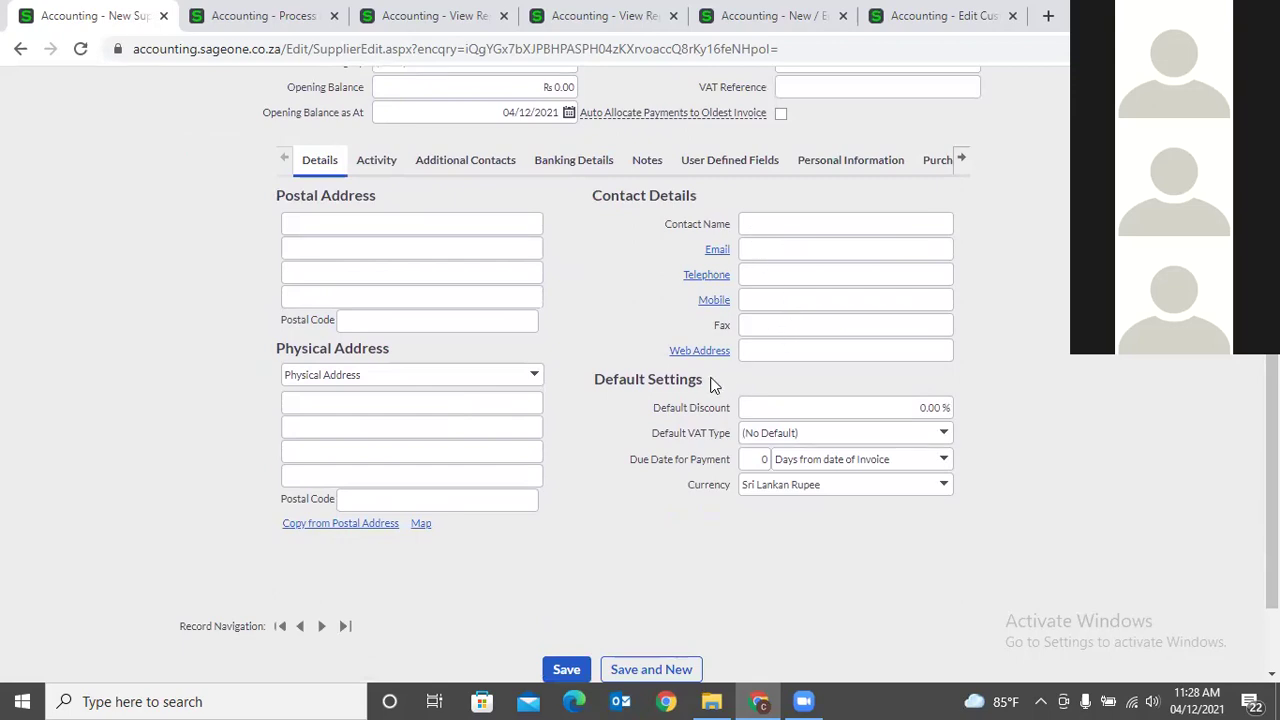
Set the supplier's default VAT type to VAT 8% and default discount to 10%.
click(945, 440)
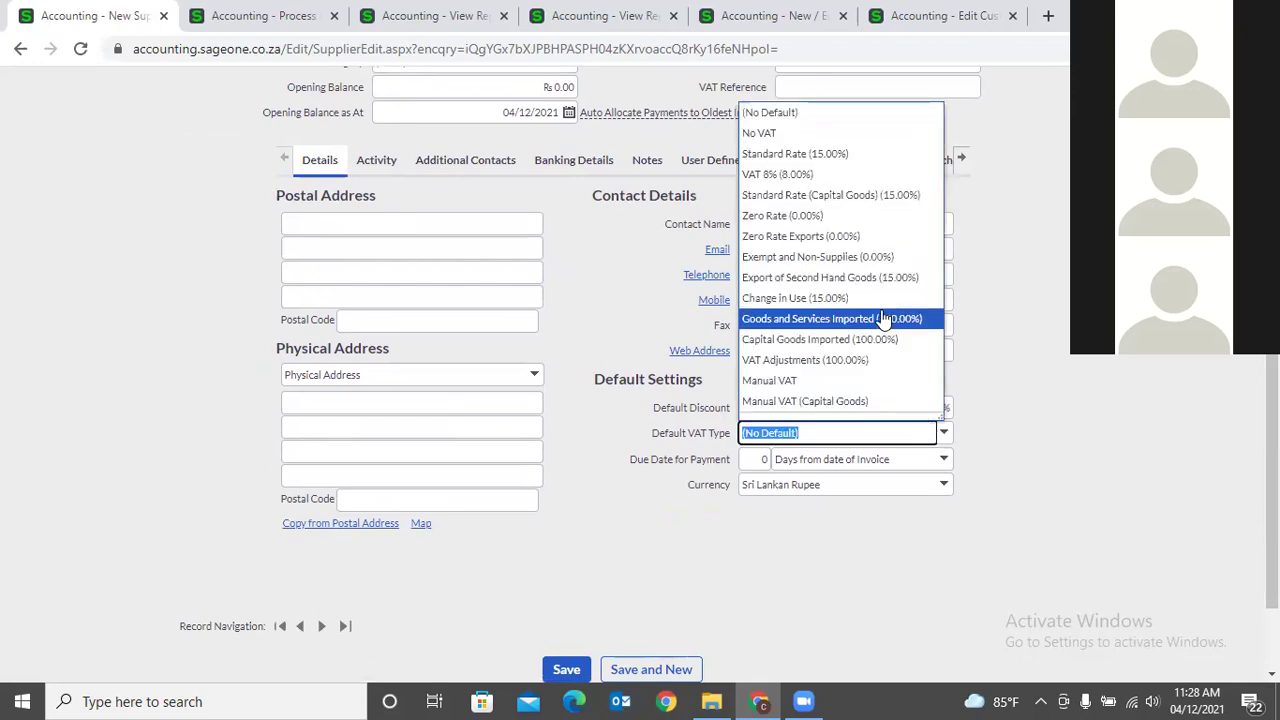
click(800, 174)
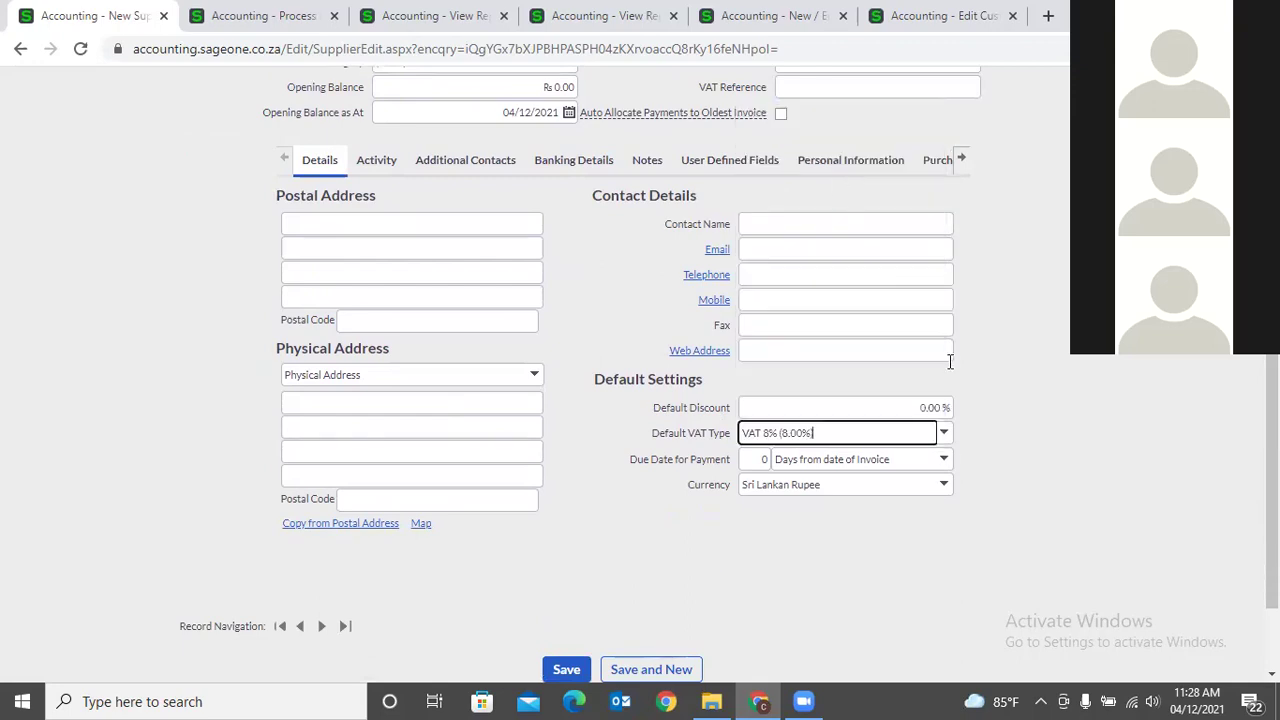
click(928, 416)
text(10)
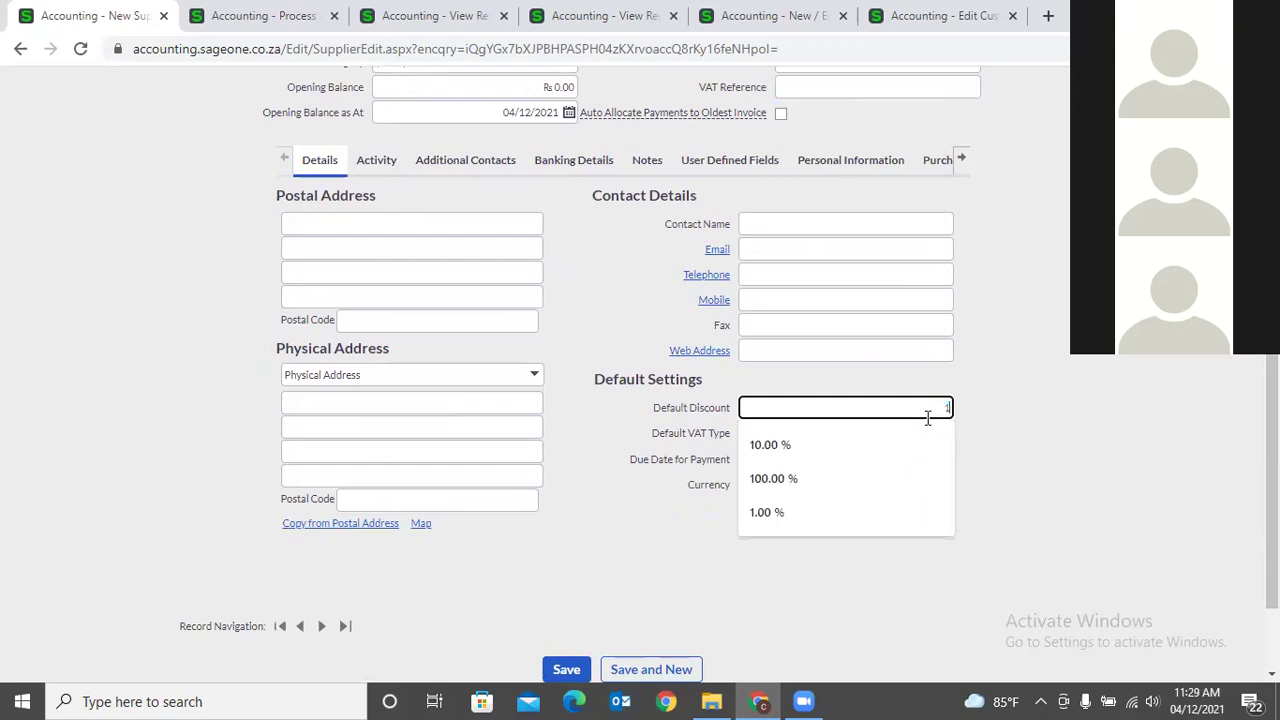
click(933, 441)
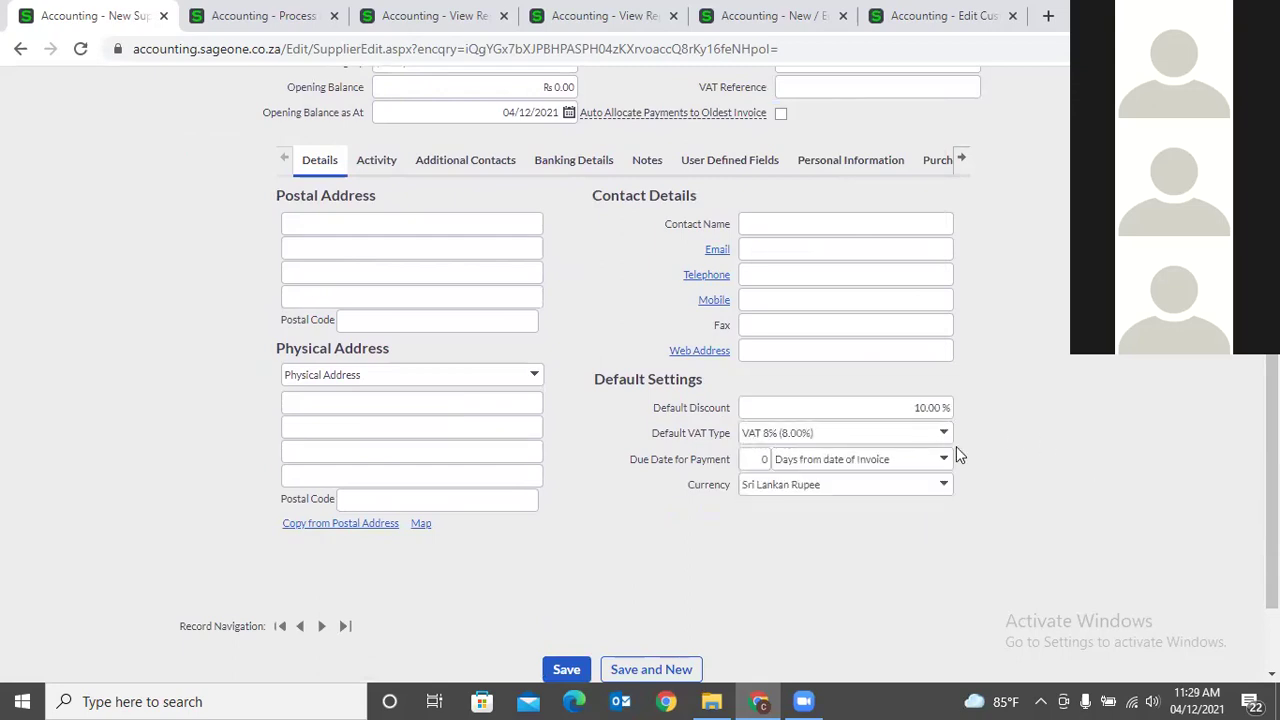
Set payment due to 30 days from invoice date and keep Sri Lankan Rupee currency.
click(750, 460)
text(30)
click(855, 518)
click(944, 487)
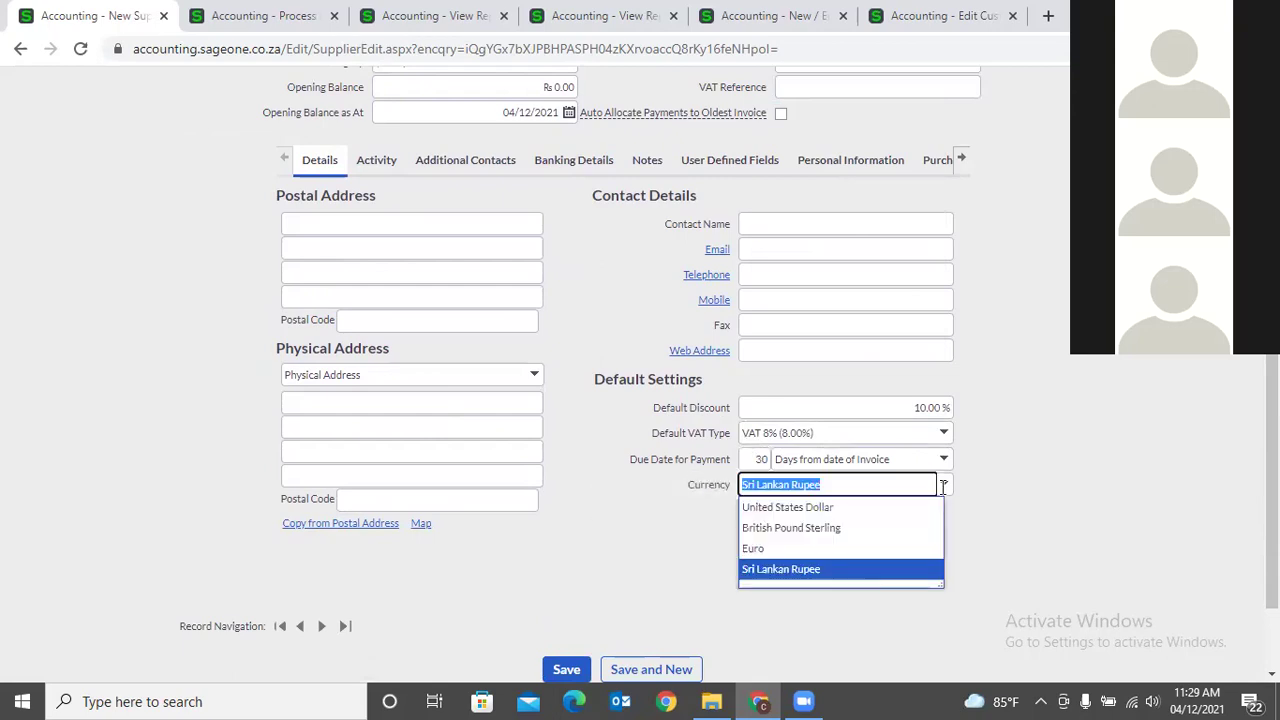
click(1048, 473)
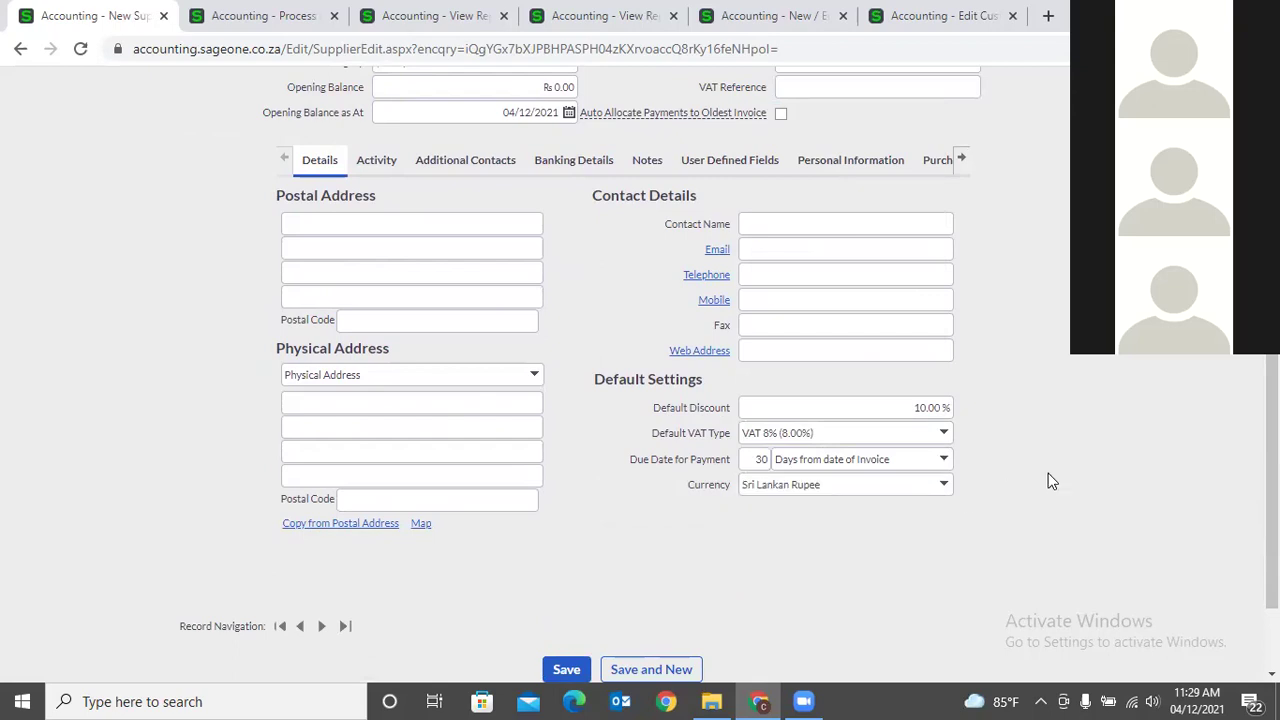
scroll(1048, 473, up, 2)
scroll(1048, 473, up, 2)
scroll(1048, 473, down, 5)
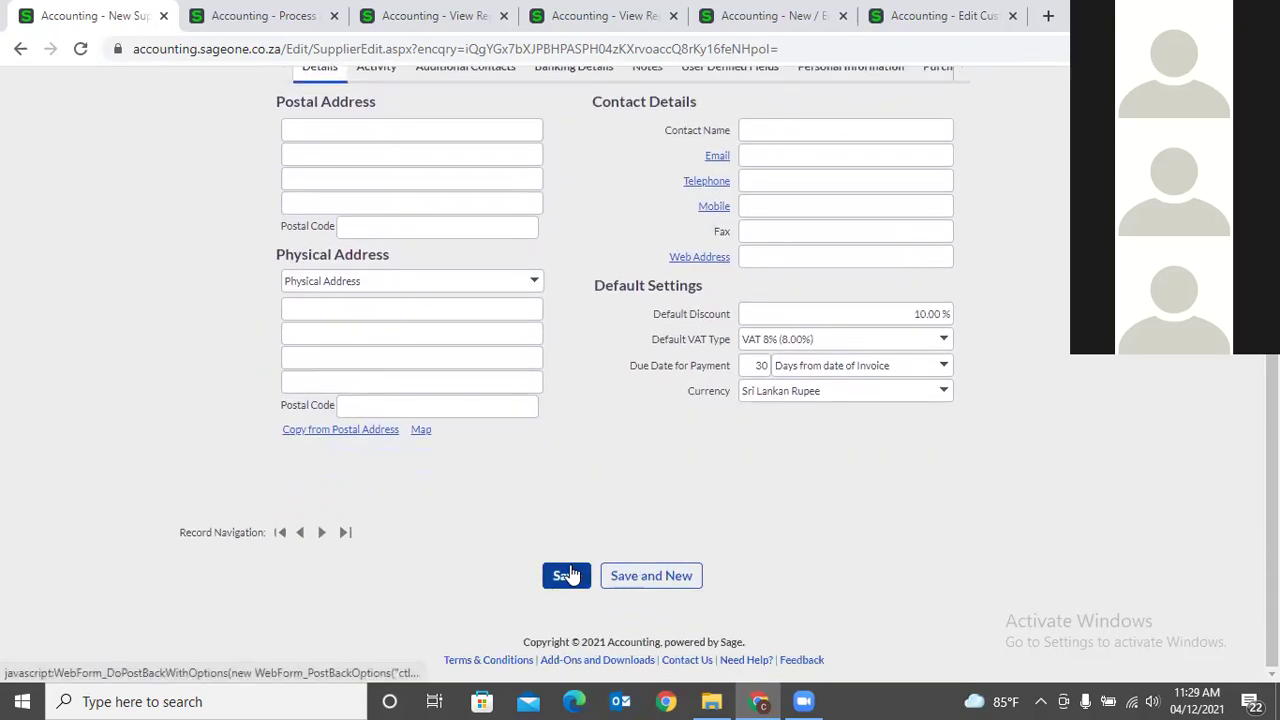
scroll(577, 522, up, 3)
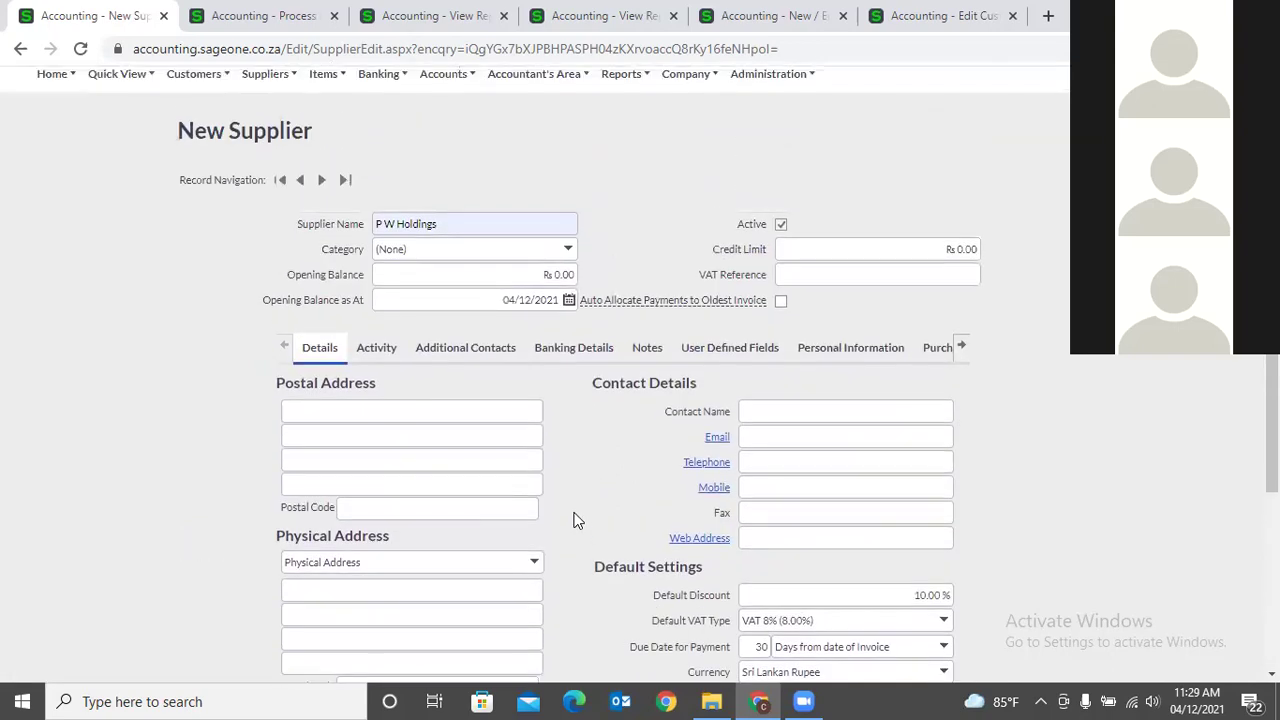
scroll(575, 519, down, 3)
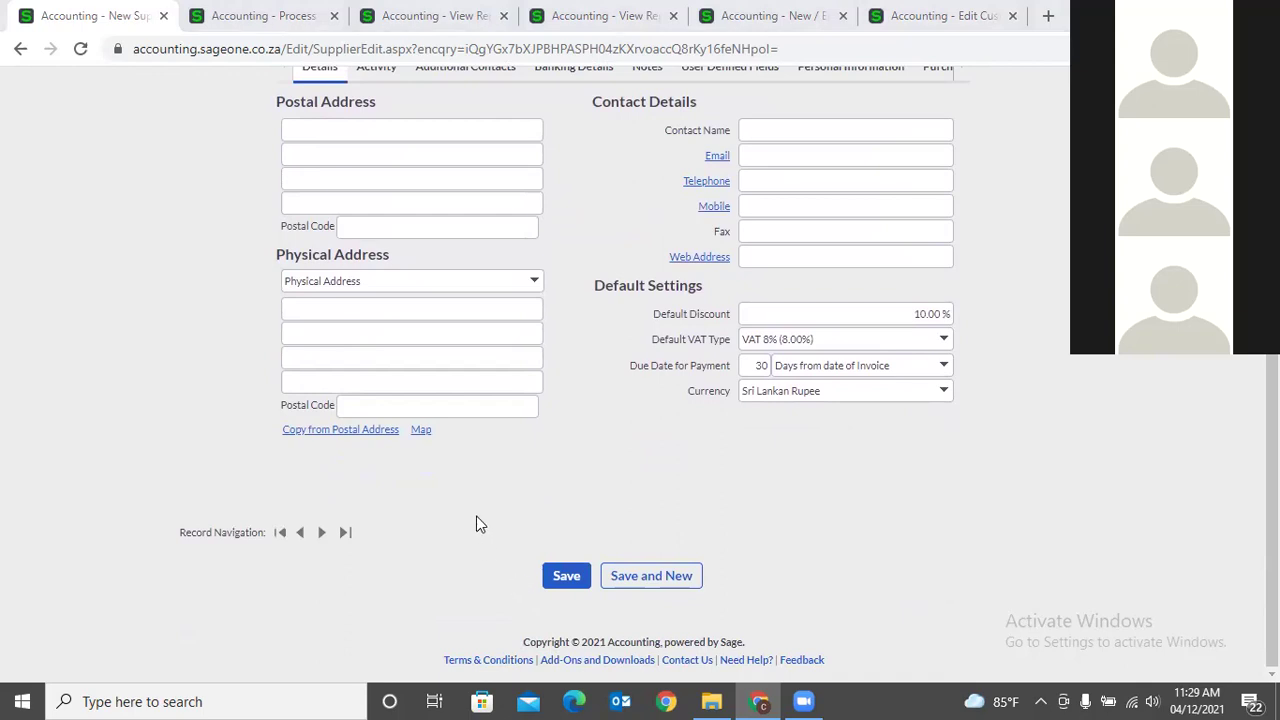
scroll(476, 516, up, 3)
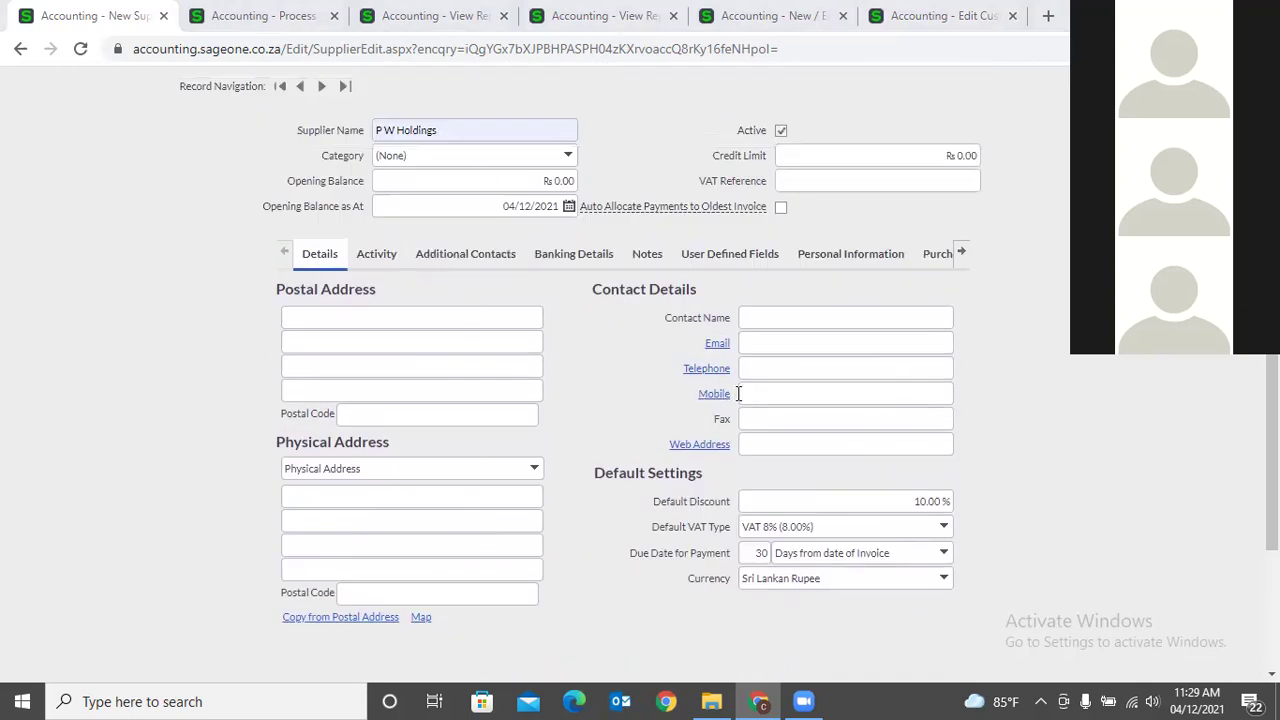
scroll(613, 540, down, 3)
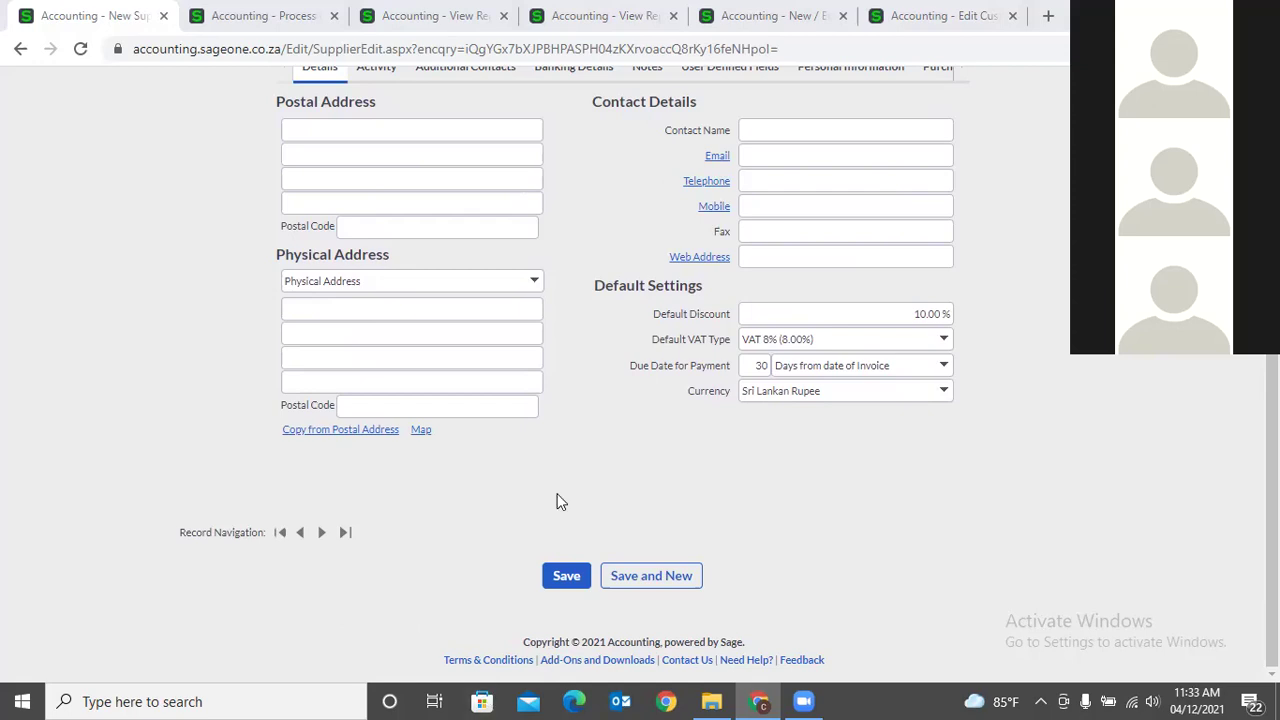
Open the List of Suppliers, showing only Accounting Software with a zero balance.
scroll(637, 444, up, 3)
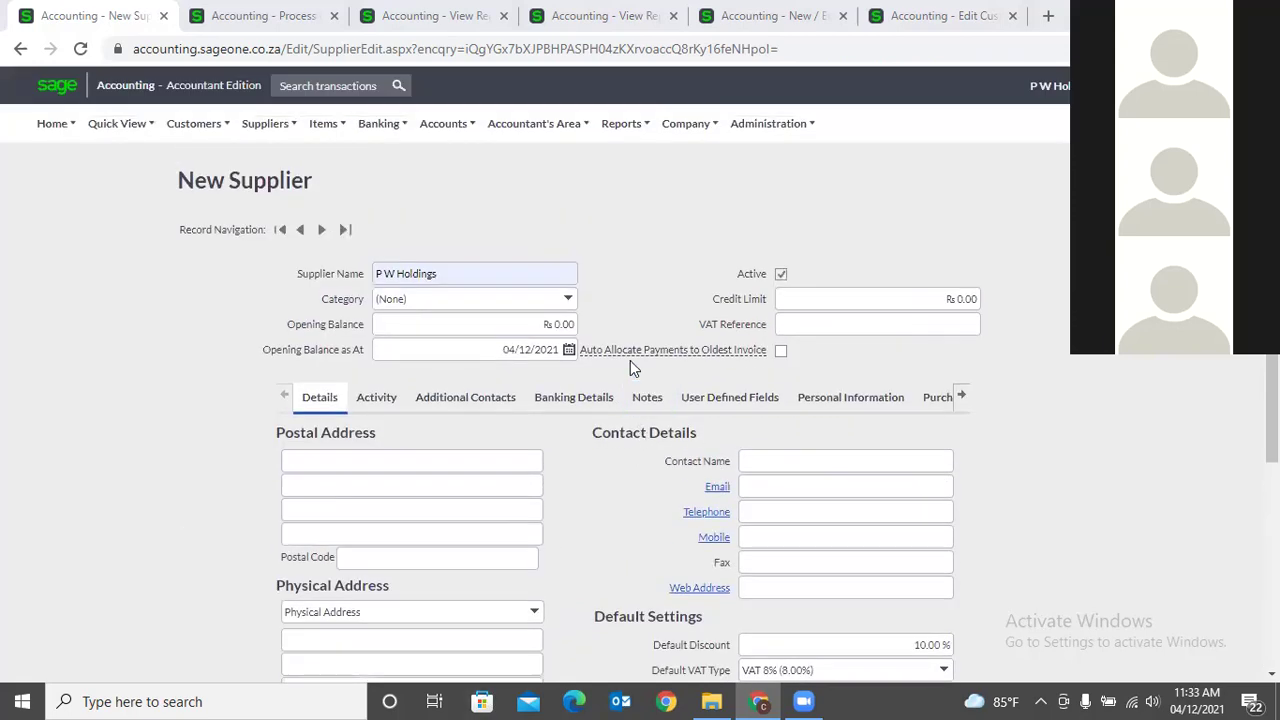
click(262, 123)
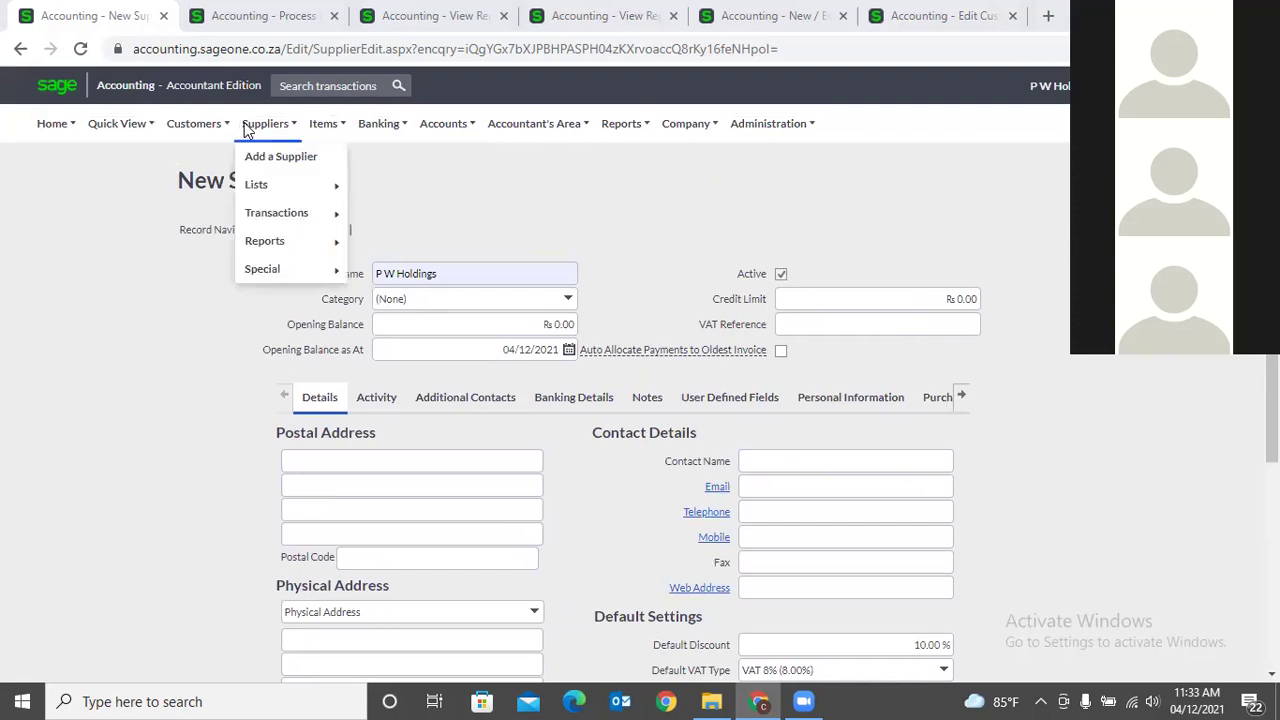
mouse_move(279, 189)
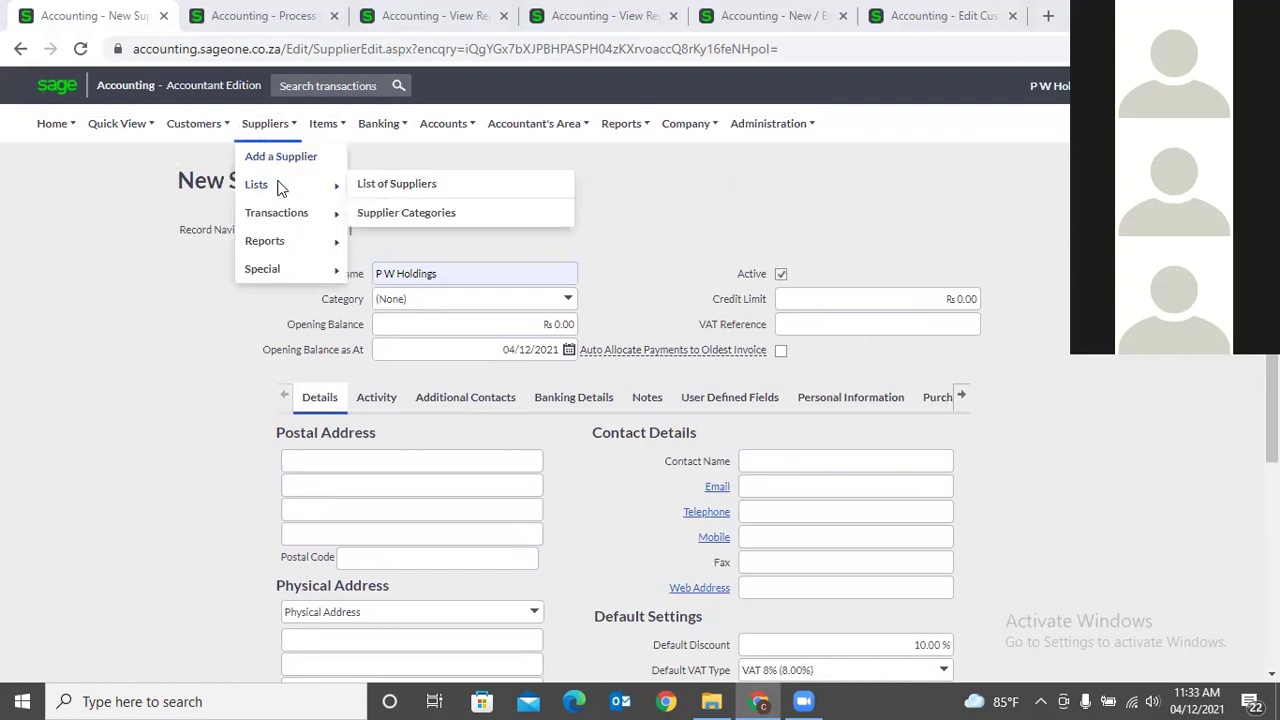
click(399, 194)
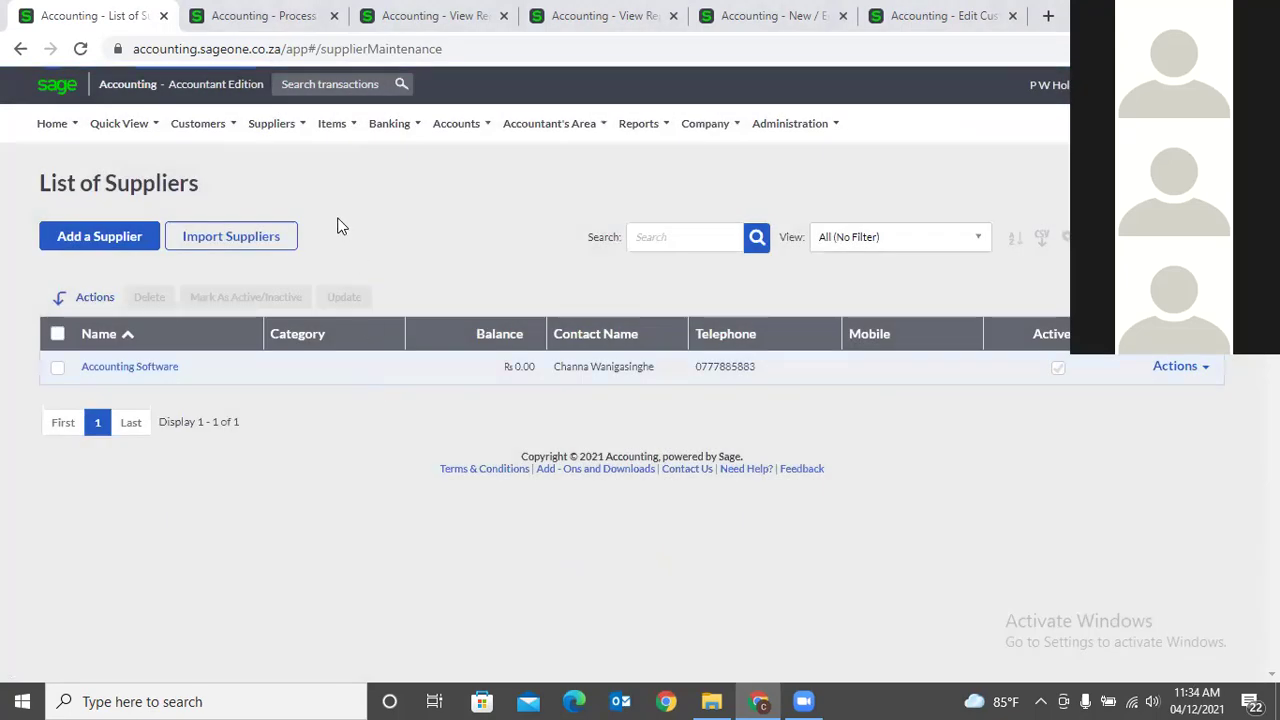
click(271, 123)
mouse_move(300, 194)
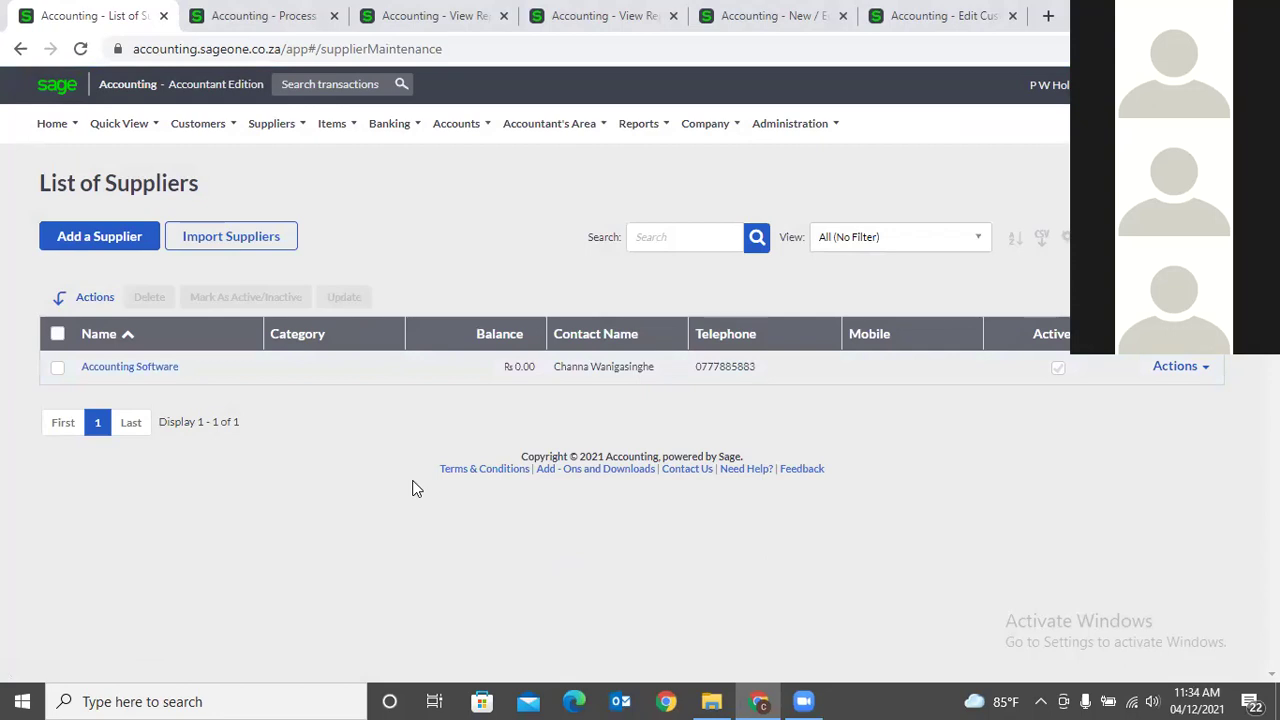
Start a new item with code A001 and description 'Accounting Software'.
click(331, 125)
click(341, 157)
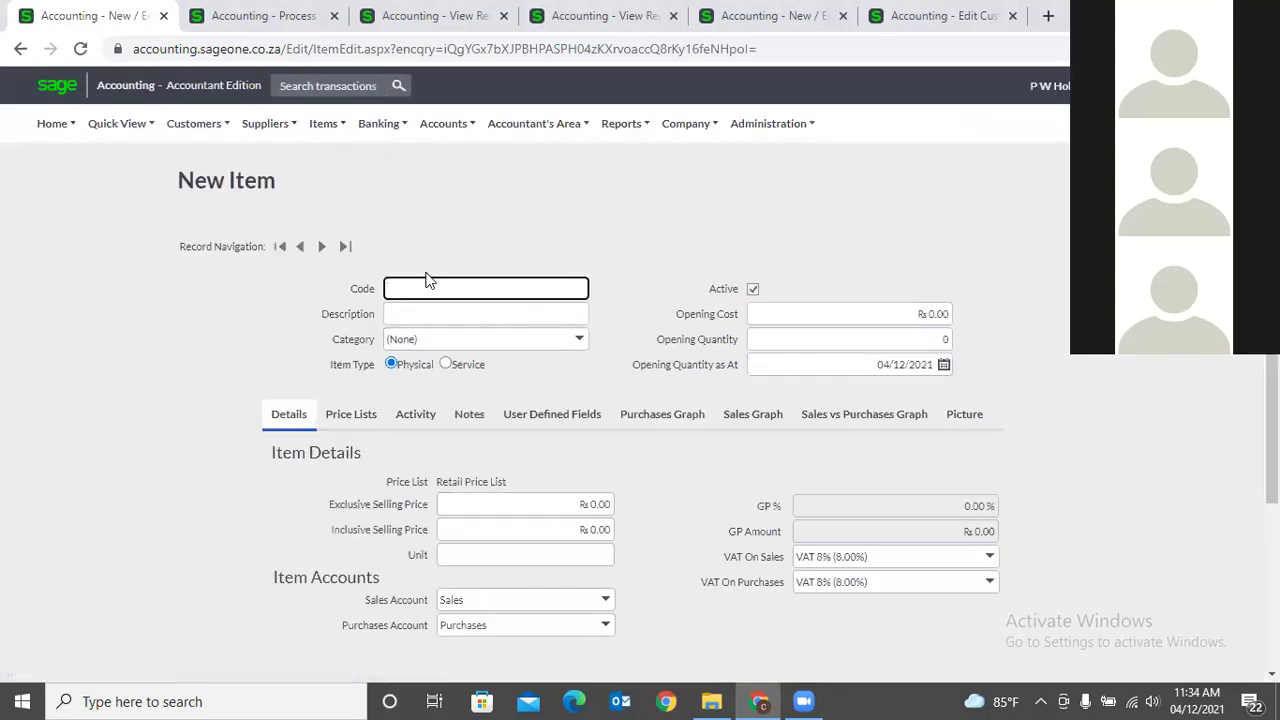
text(A001)
key(Tab)
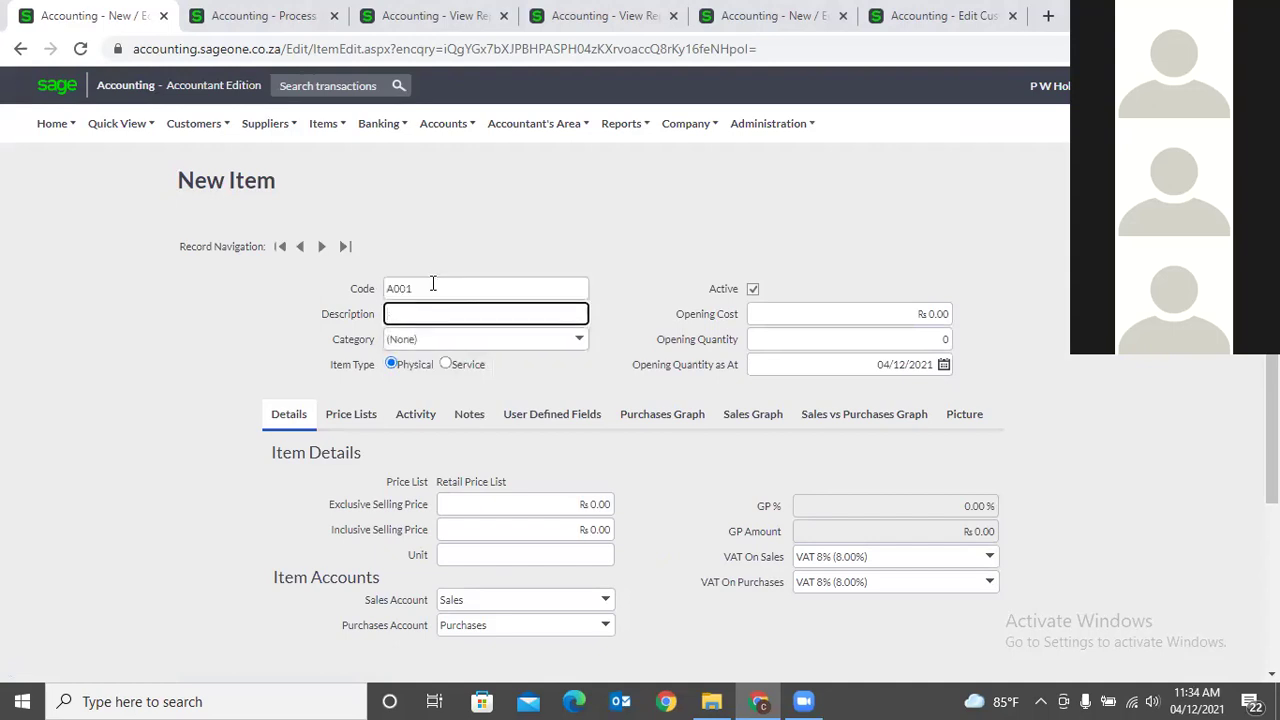
text(A)
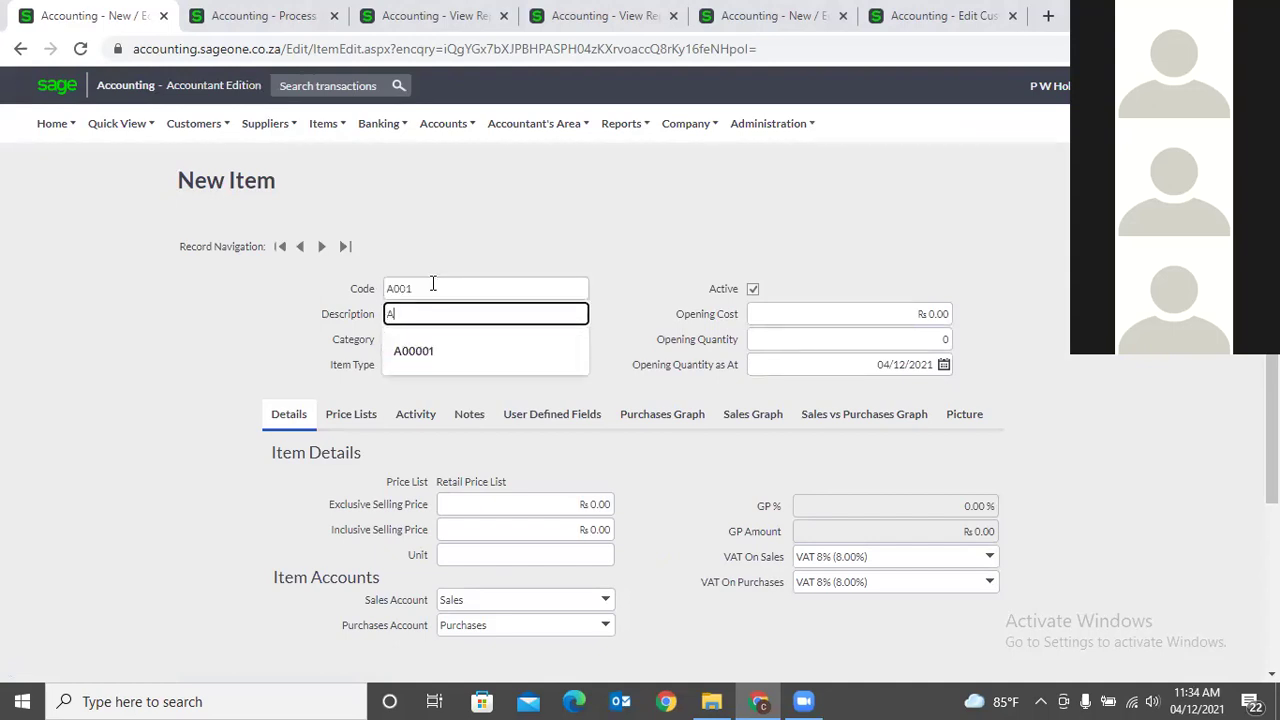
text(cco)
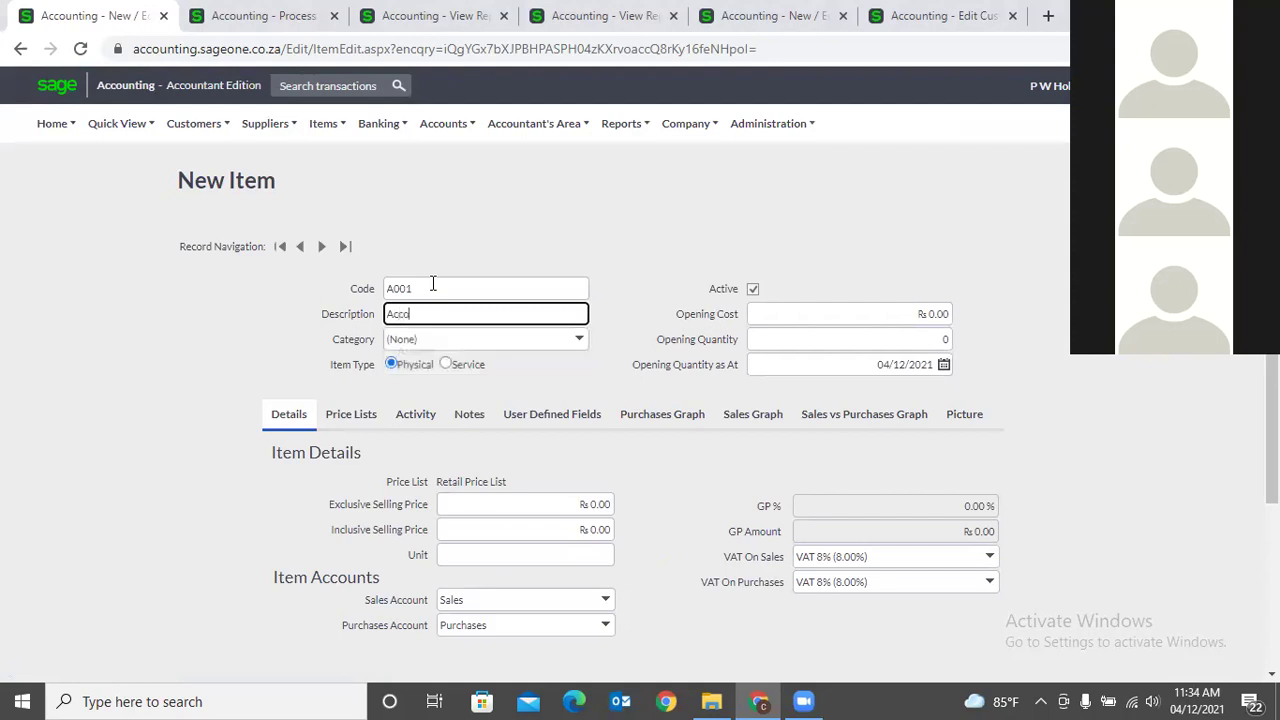
text(unting Software)
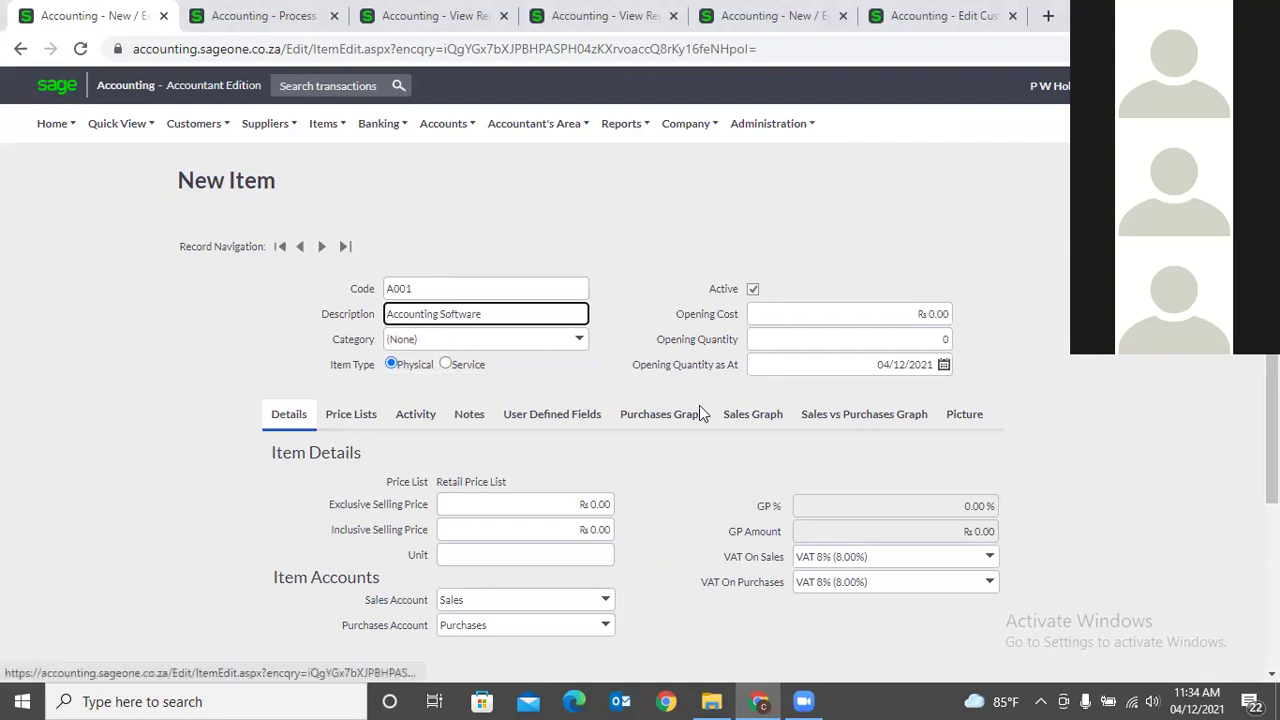
scroll(699, 405, down, 2)
Set the item's unit to Nos.
click(596, 316)
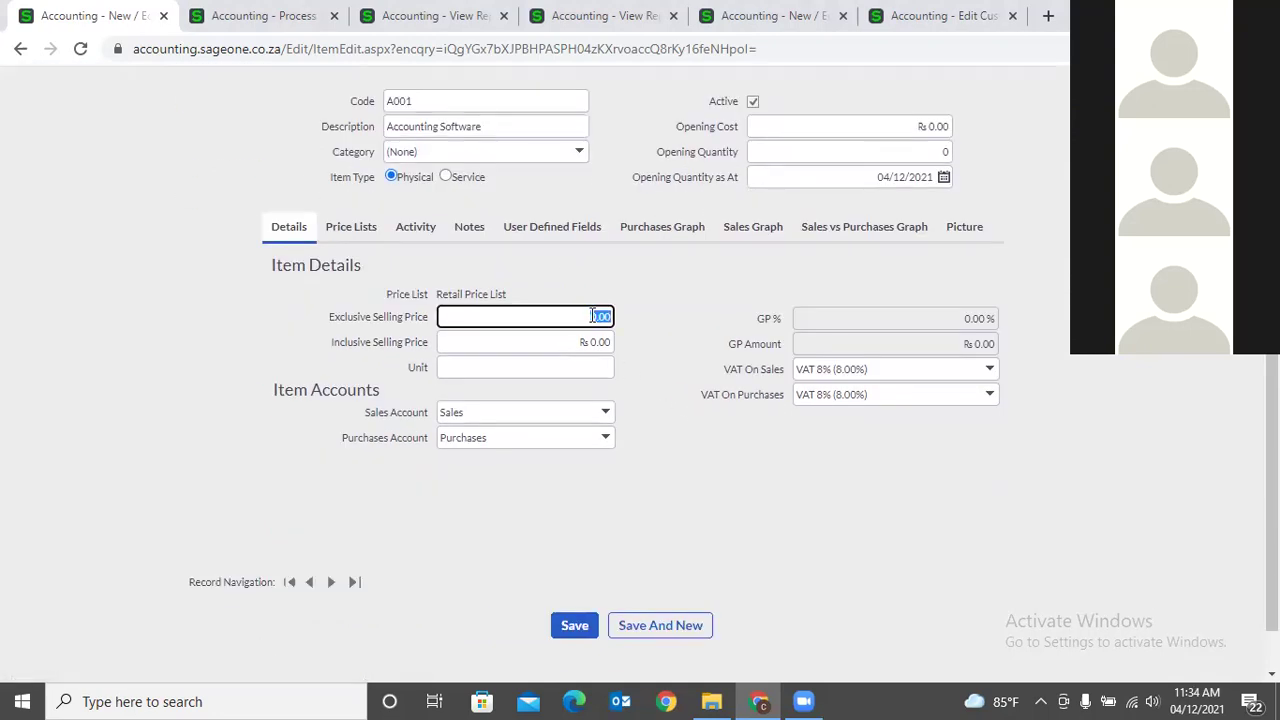
click(598, 345)
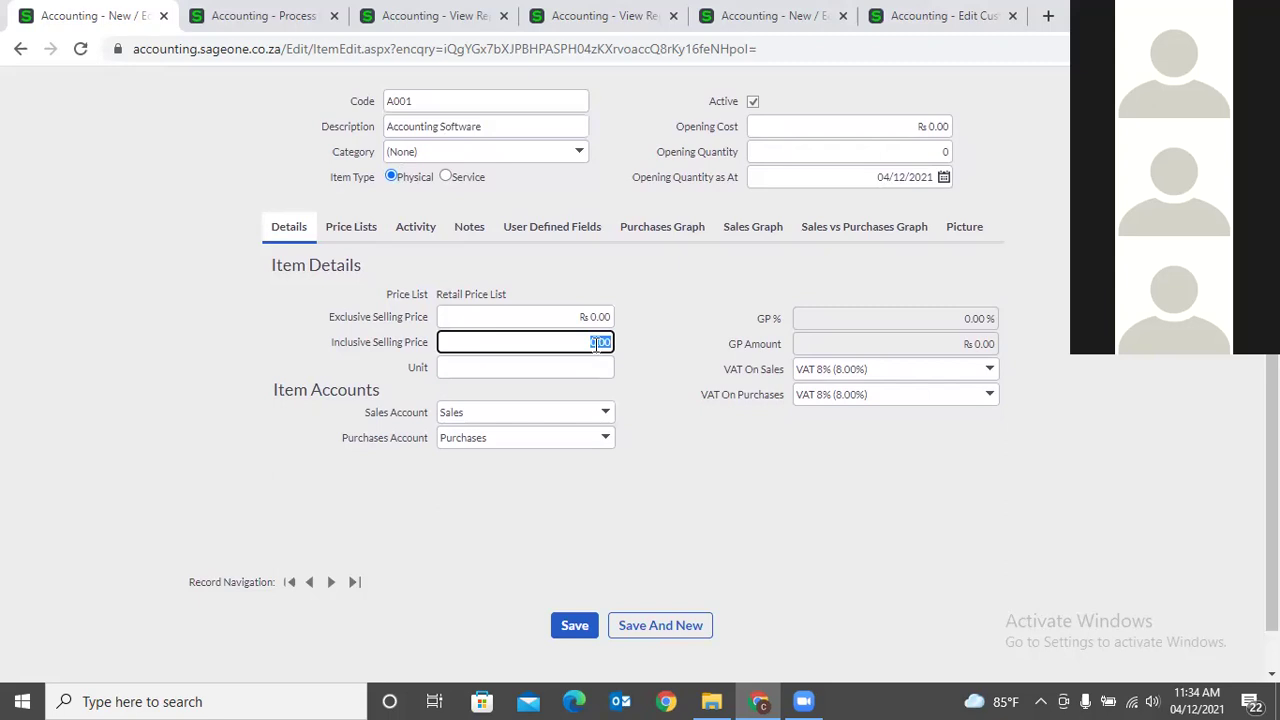
click(590, 318)
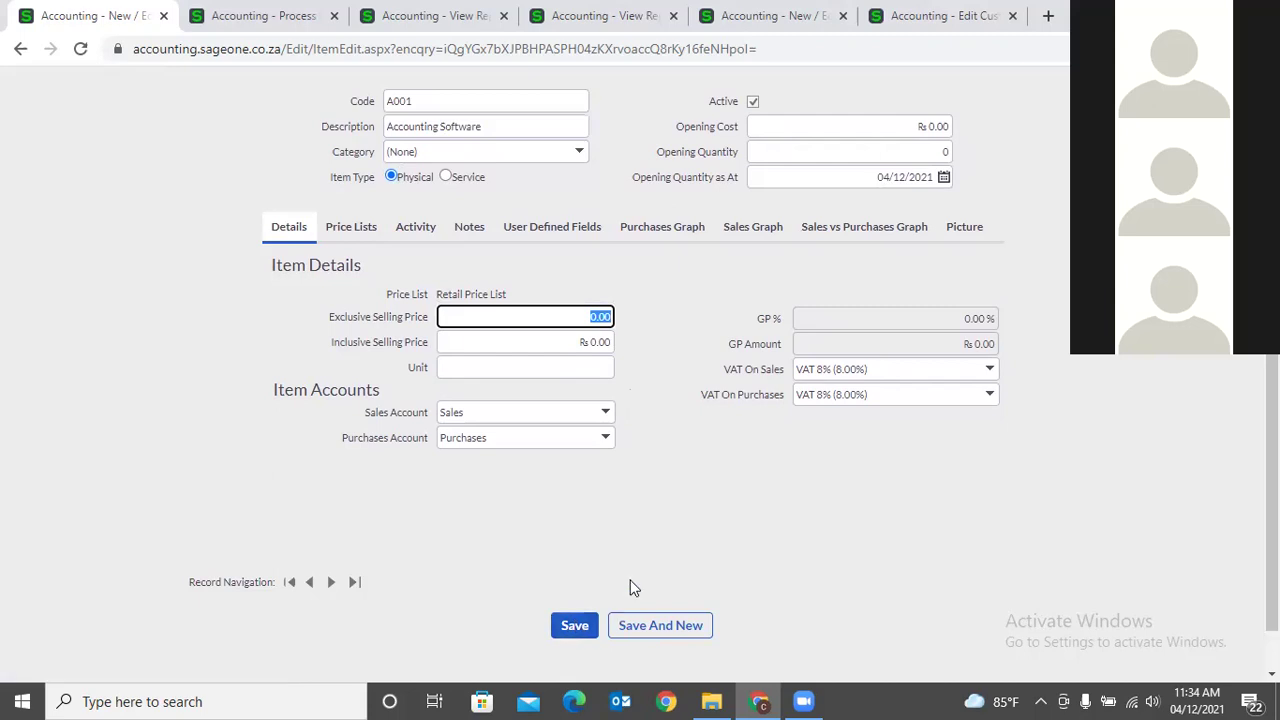
scroll(630, 588, up, 1)
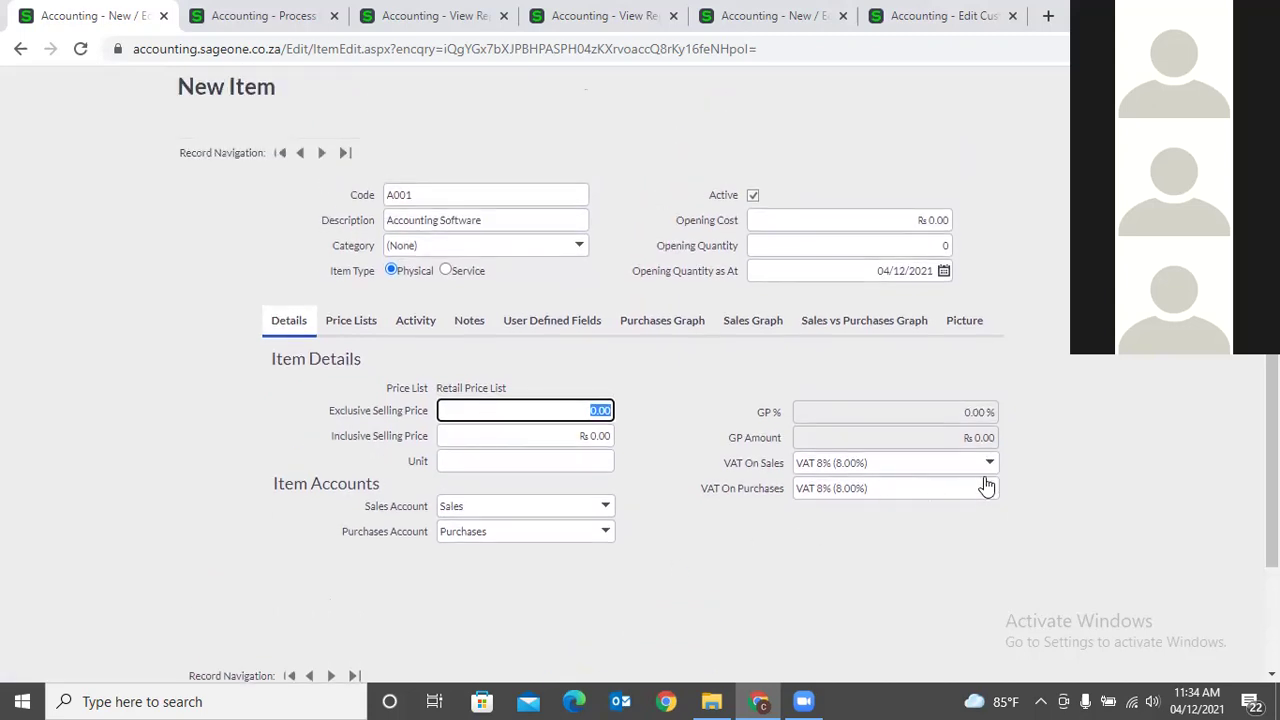
click(560, 460)
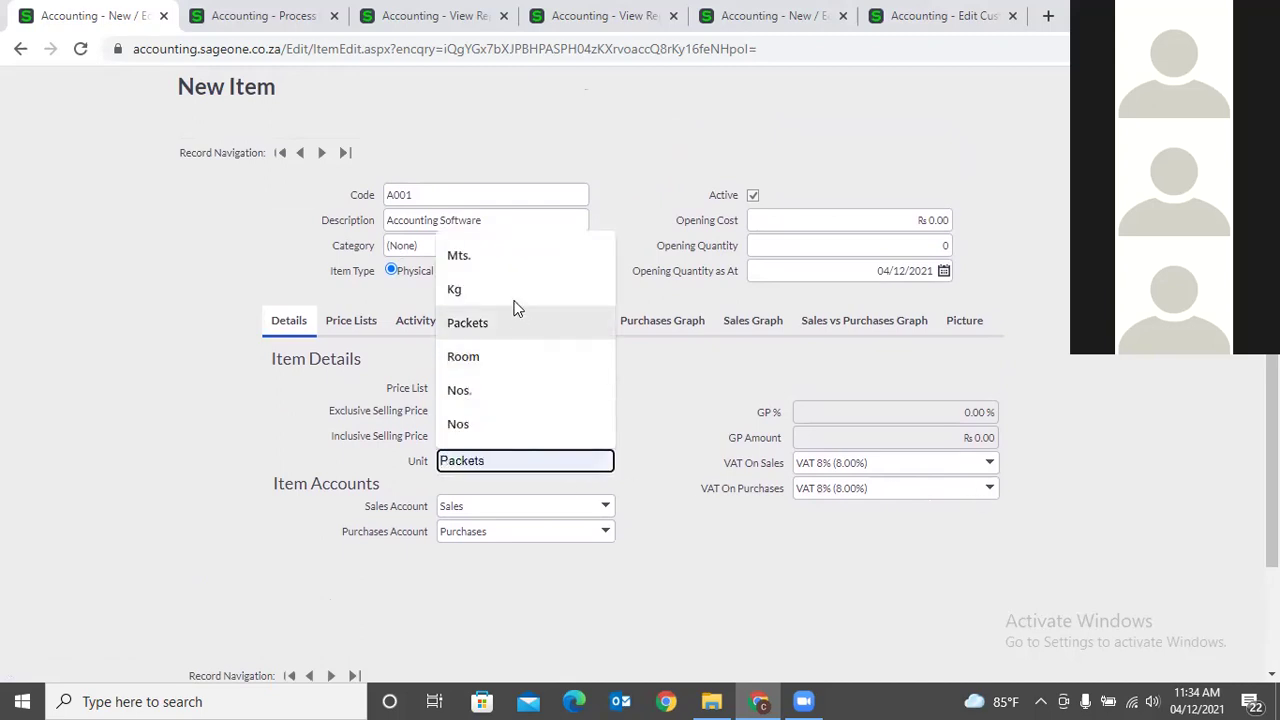
click(506, 413)
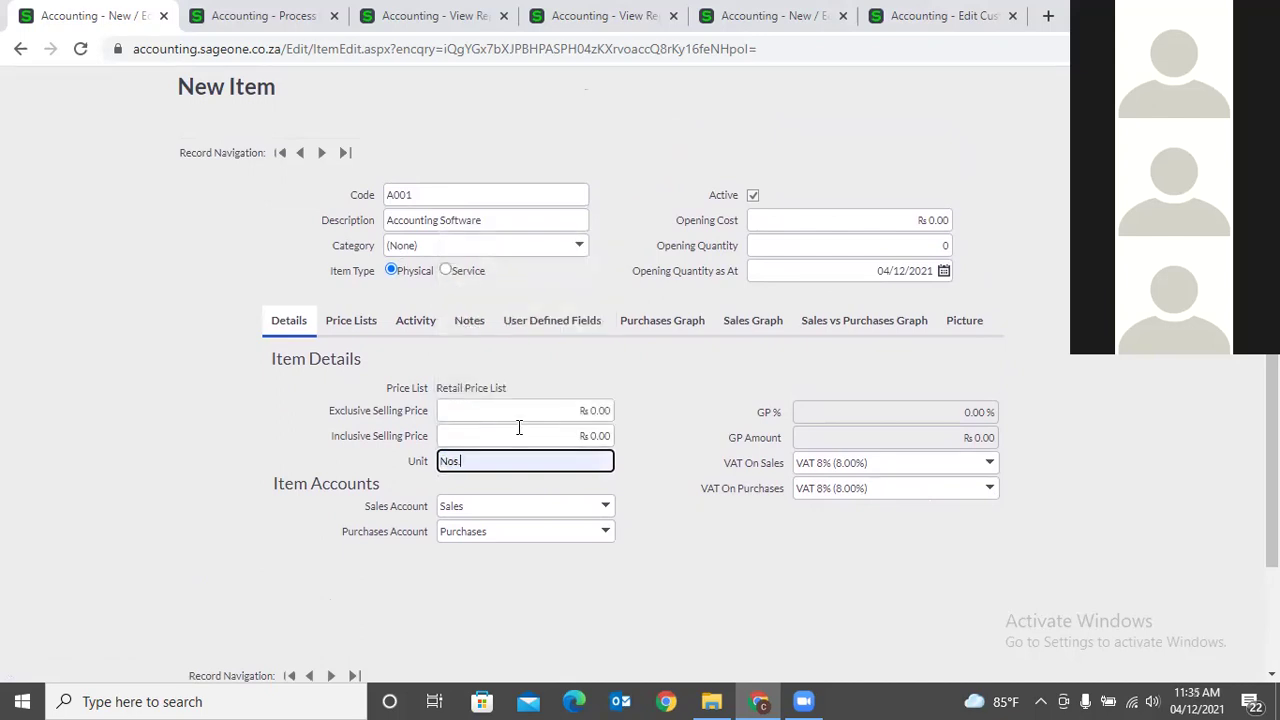
Enter 100000 exclusive, try 150000 as the inclusive price, then clear both prices.
click(566, 411)
text(100000)
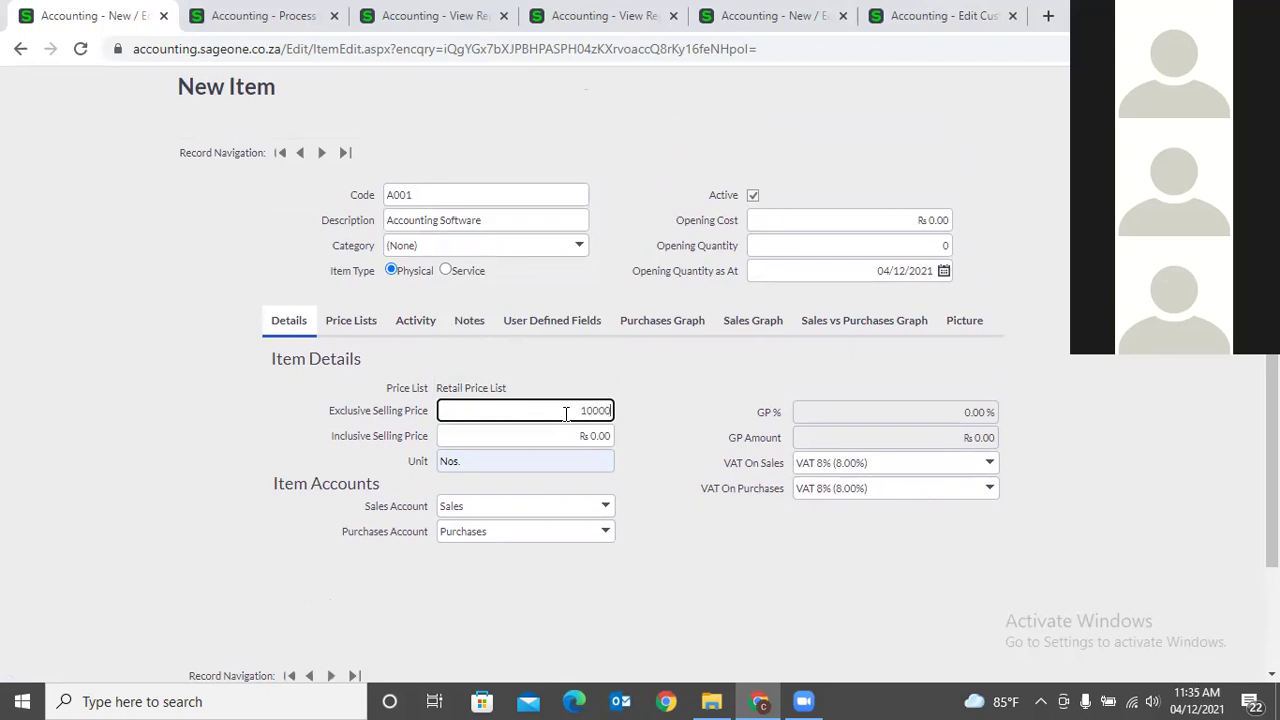
key(Tab)
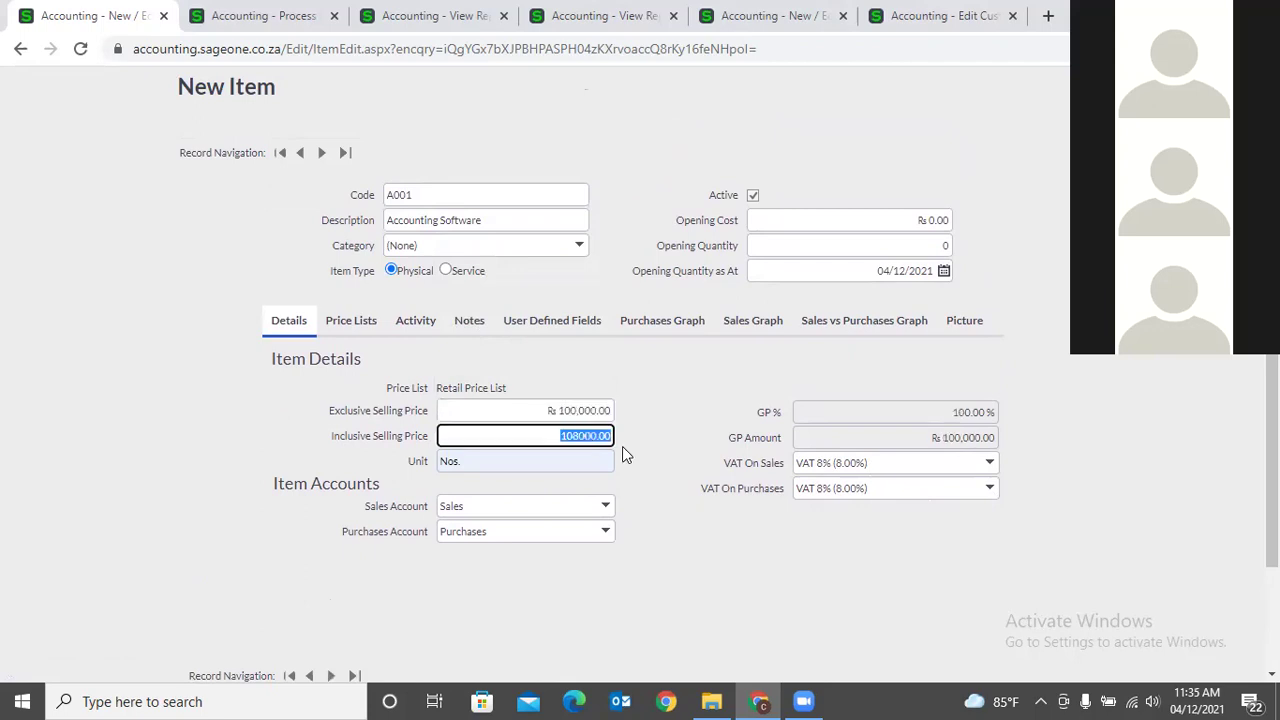
click(564, 436)
text(150000)
click(650, 456)
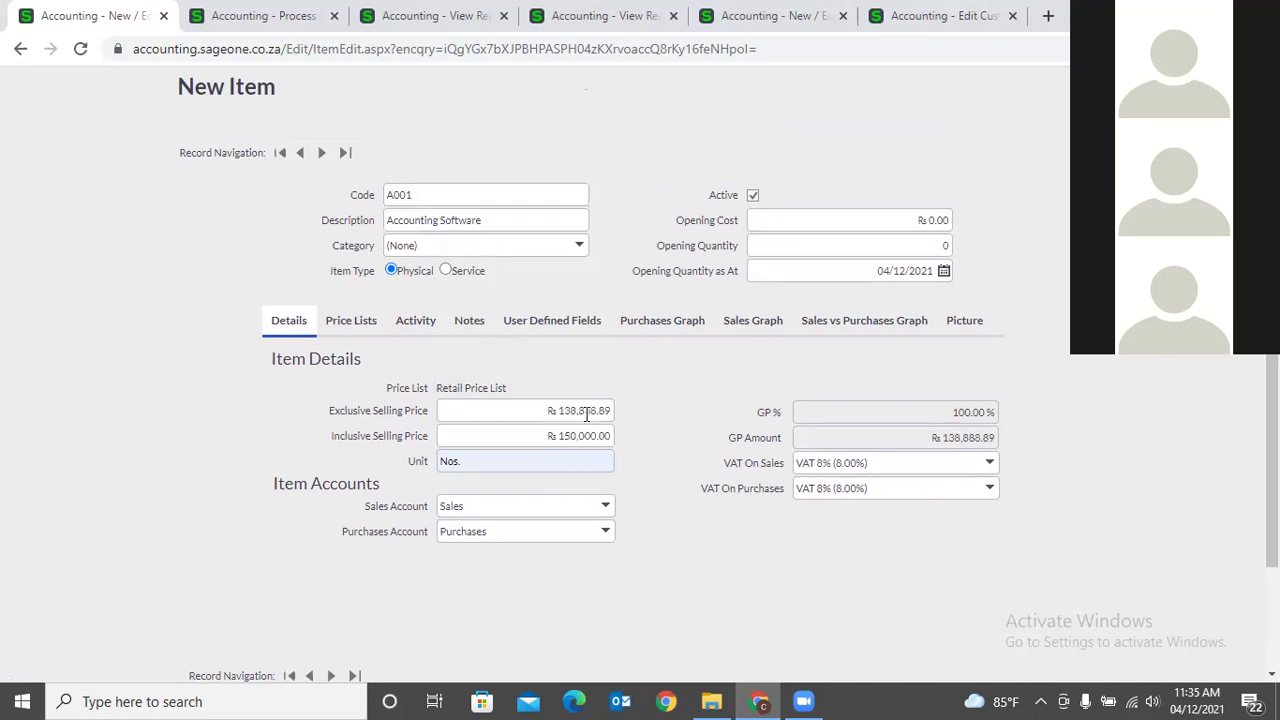
click(587, 415)
key(BackSpace)
click(668, 481)
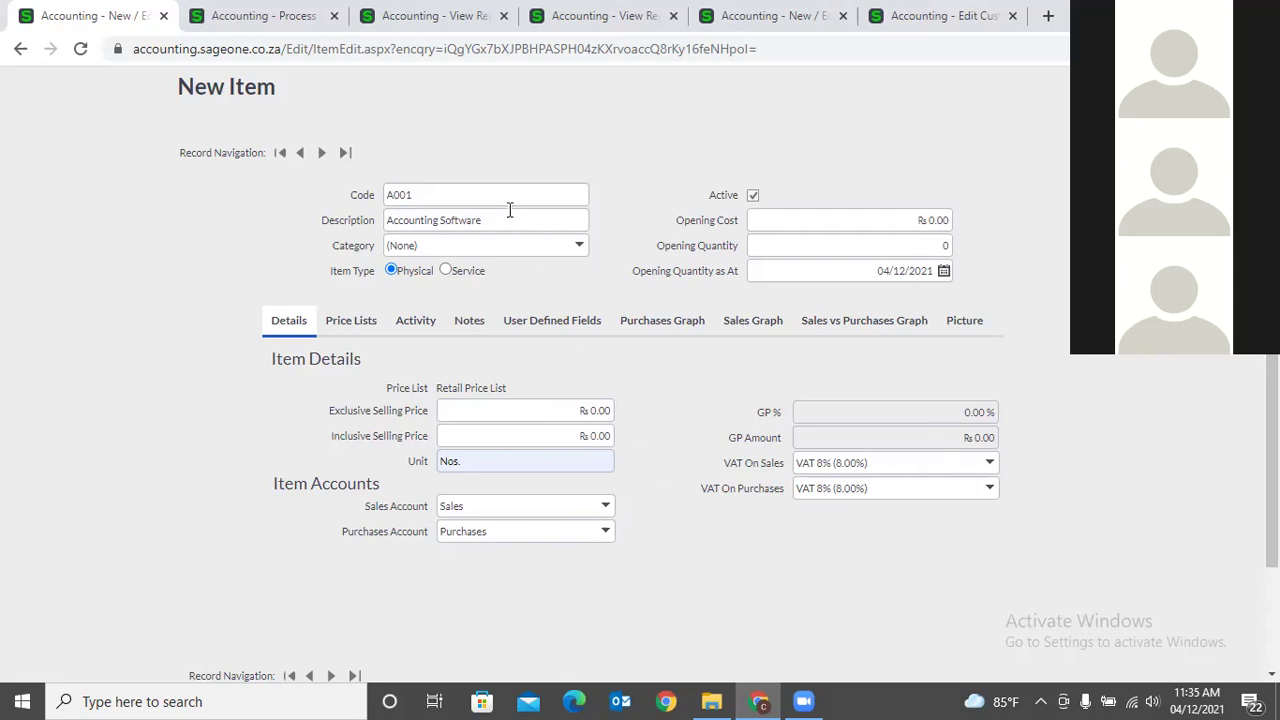
Re-enter 100000 as the exclusive selling price, giving ₨108,000.00 inclusive.
scroll(577, 383, down, 2)
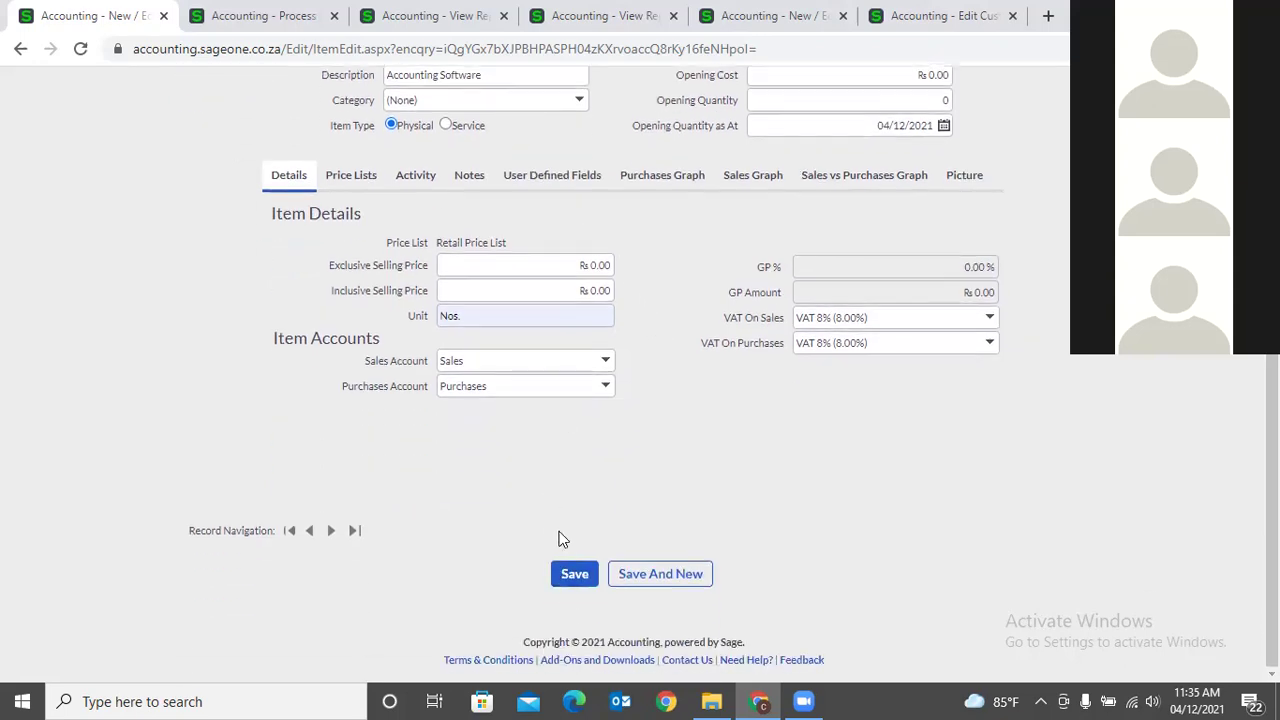
click(570, 274)
text(100000)
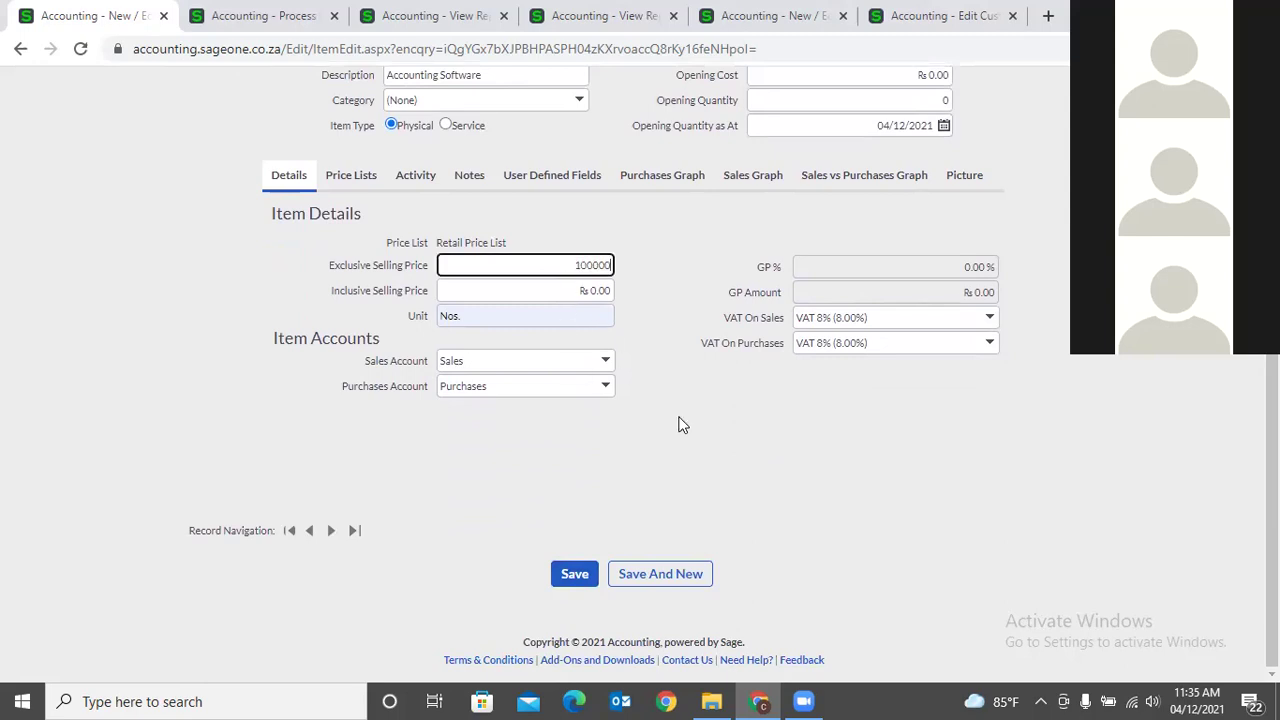
click(715, 459)
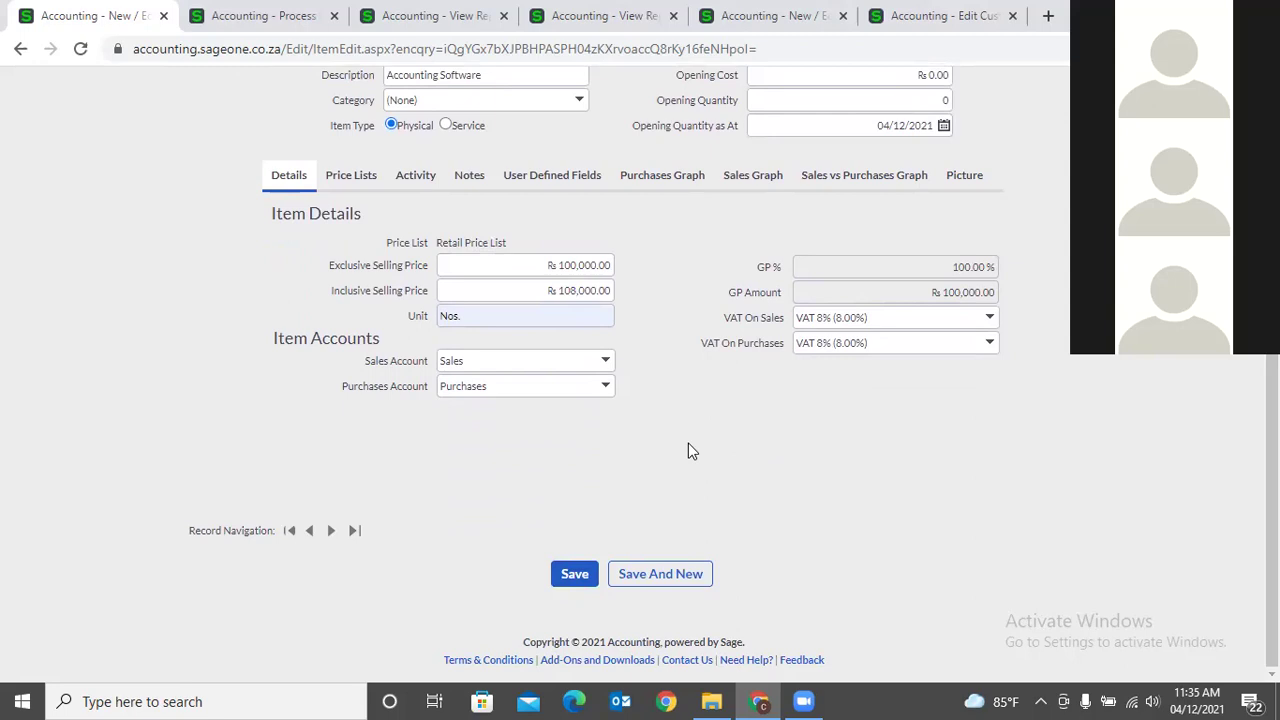
scroll(639, 405, up, 2)
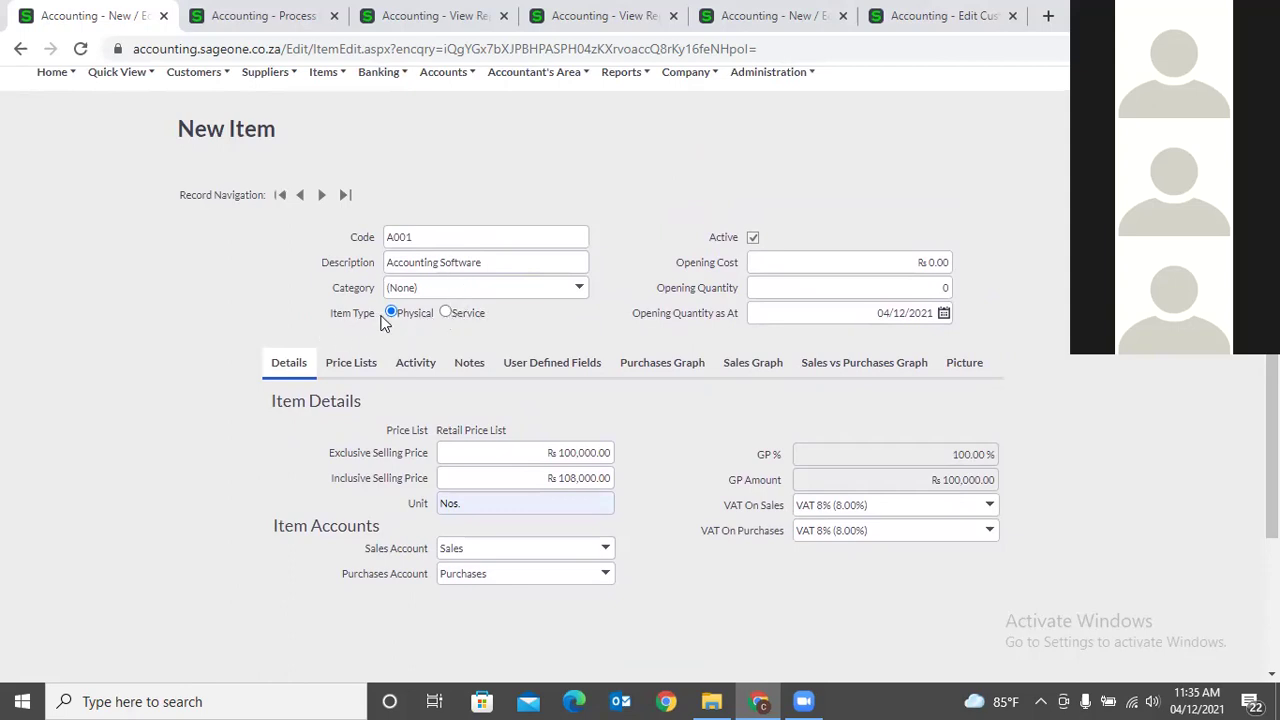
click(445, 318)
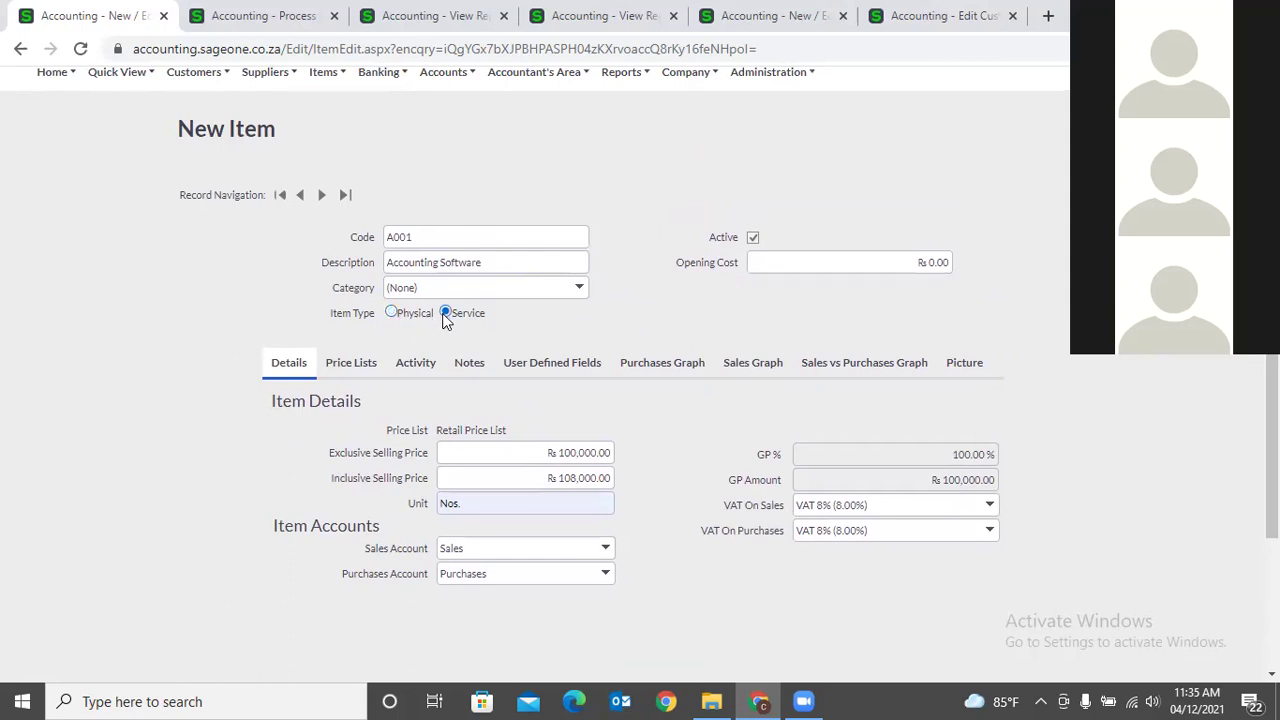
click(392, 314)
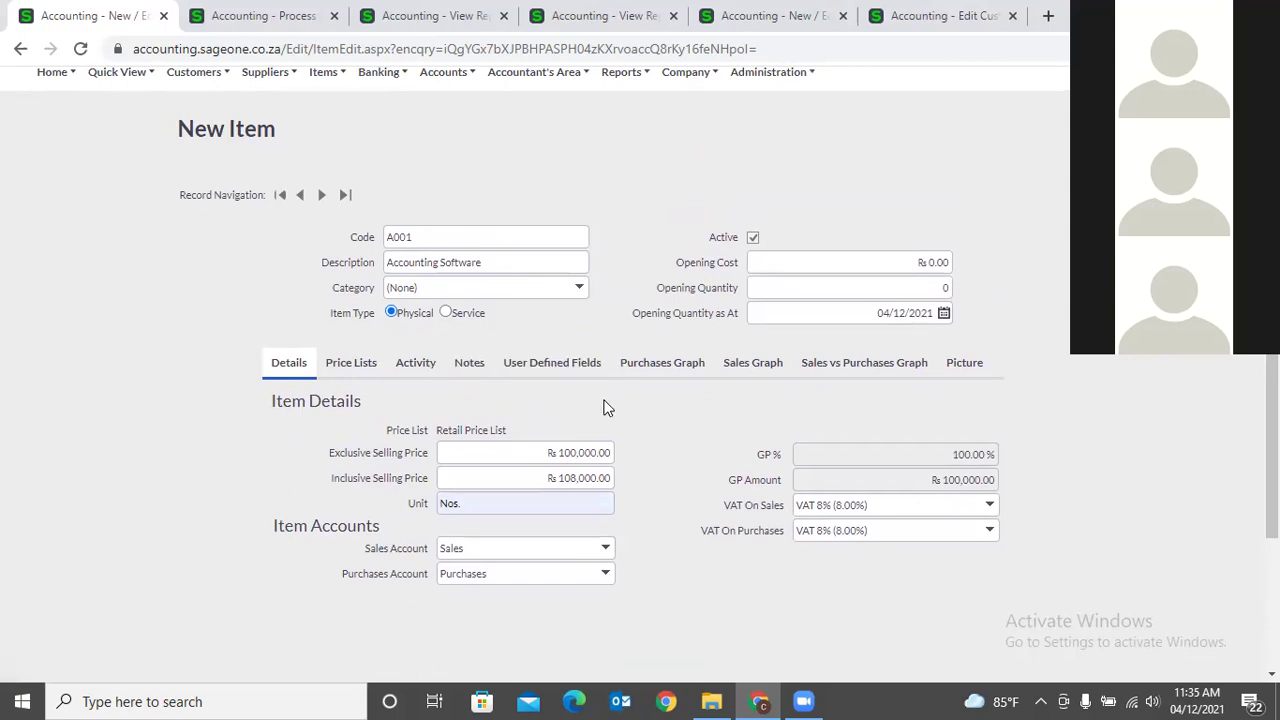
click(446, 313)
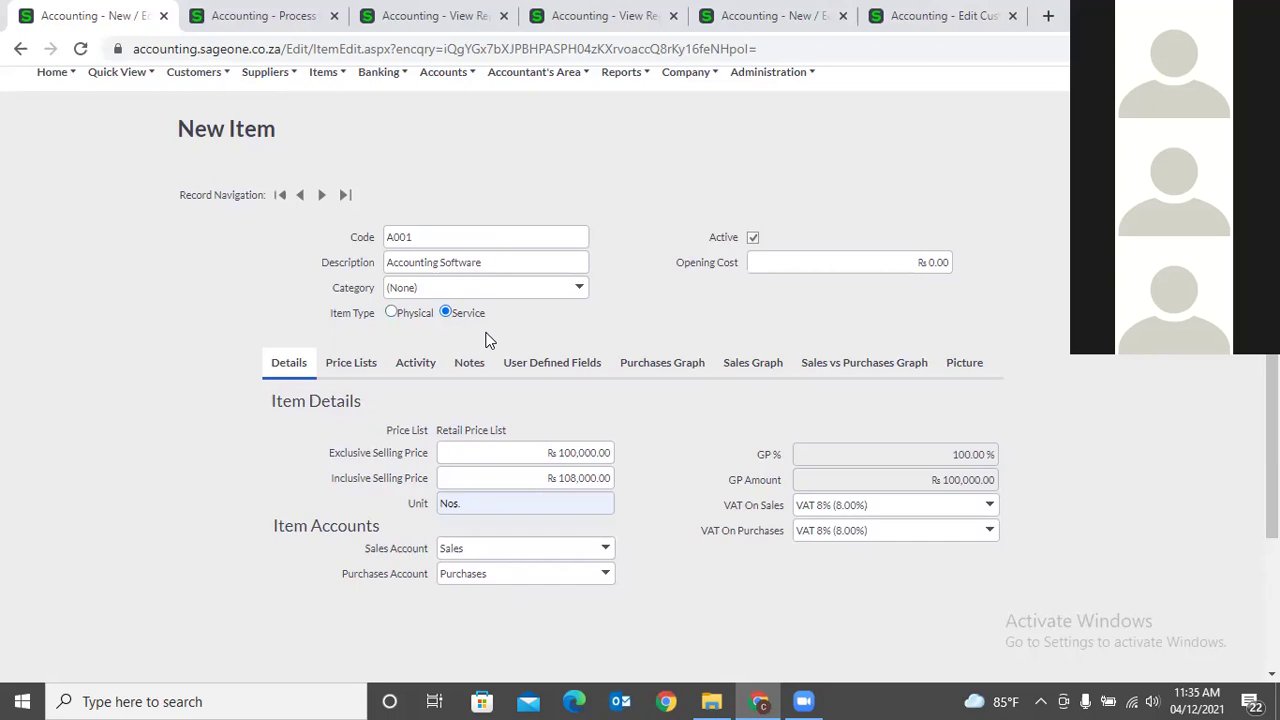
click(413, 317)
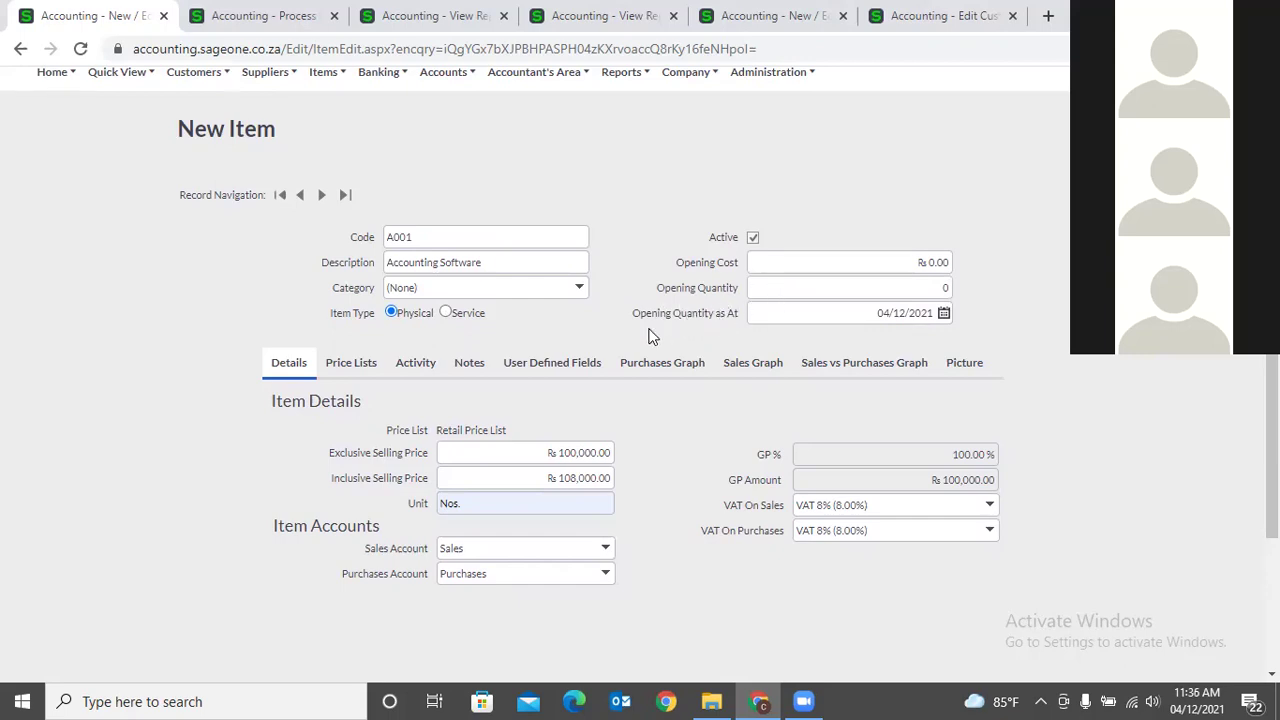
click(468, 313)
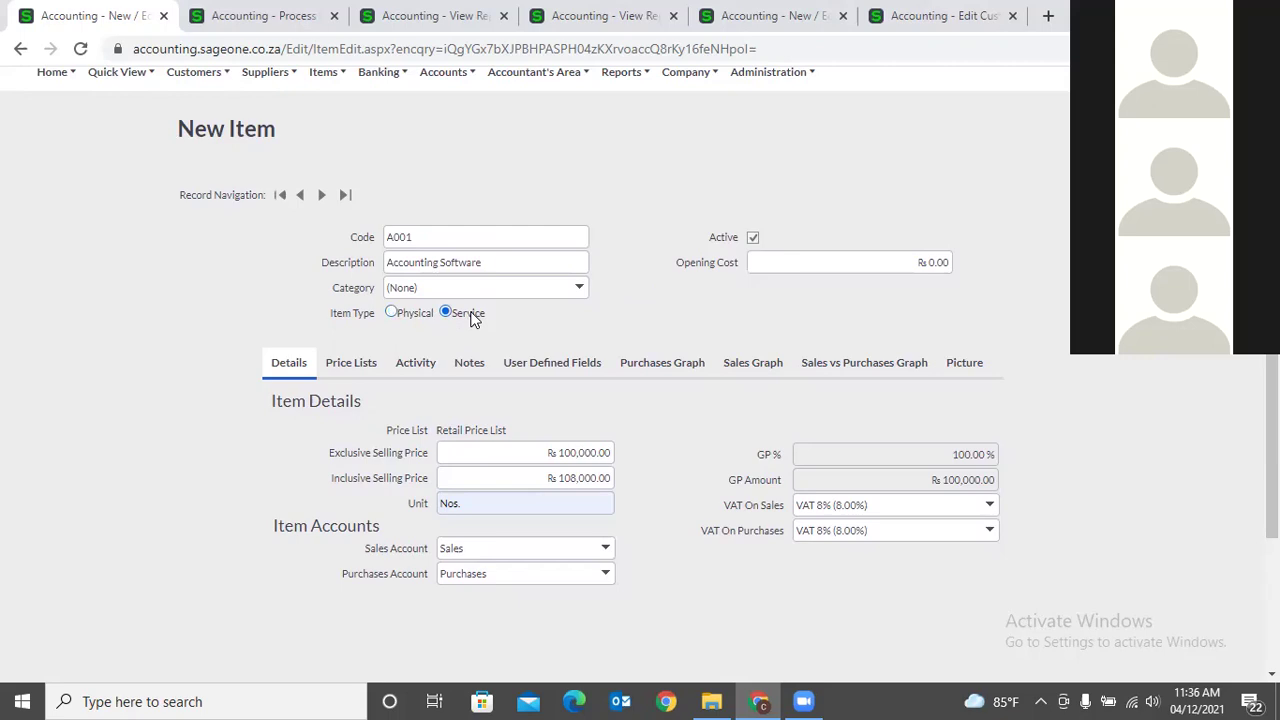
click(418, 316)
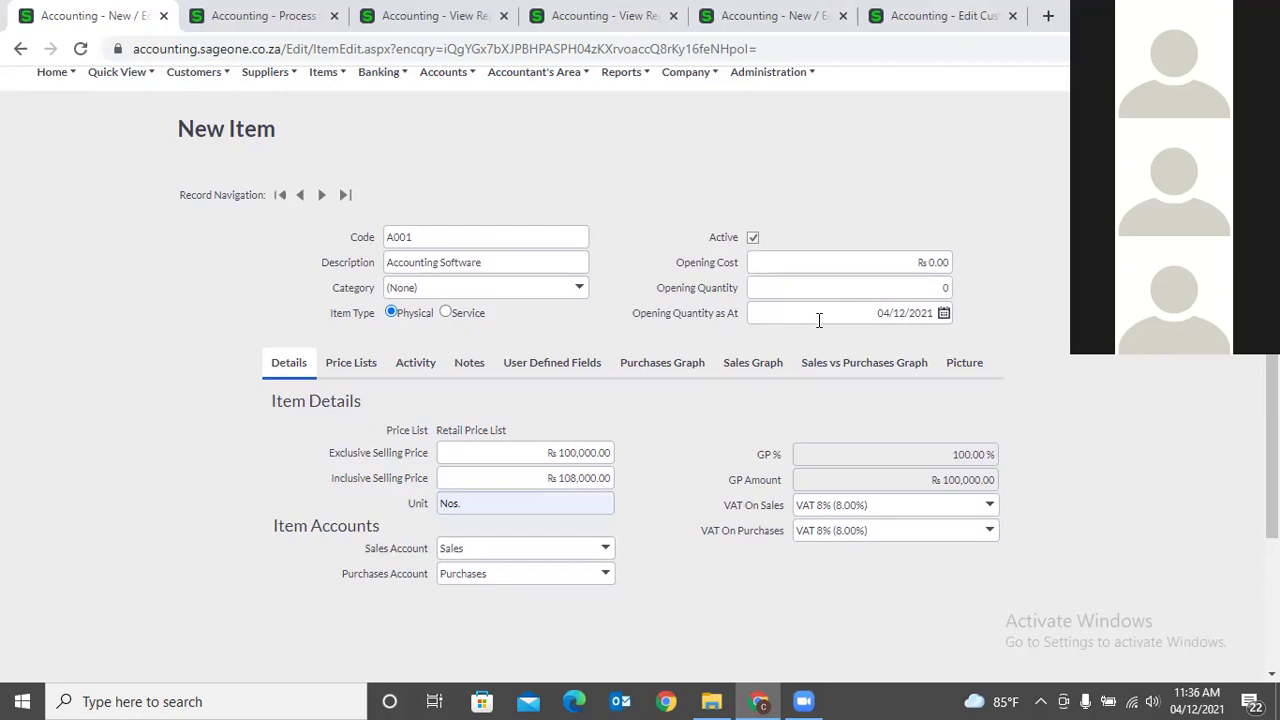
click(466, 315)
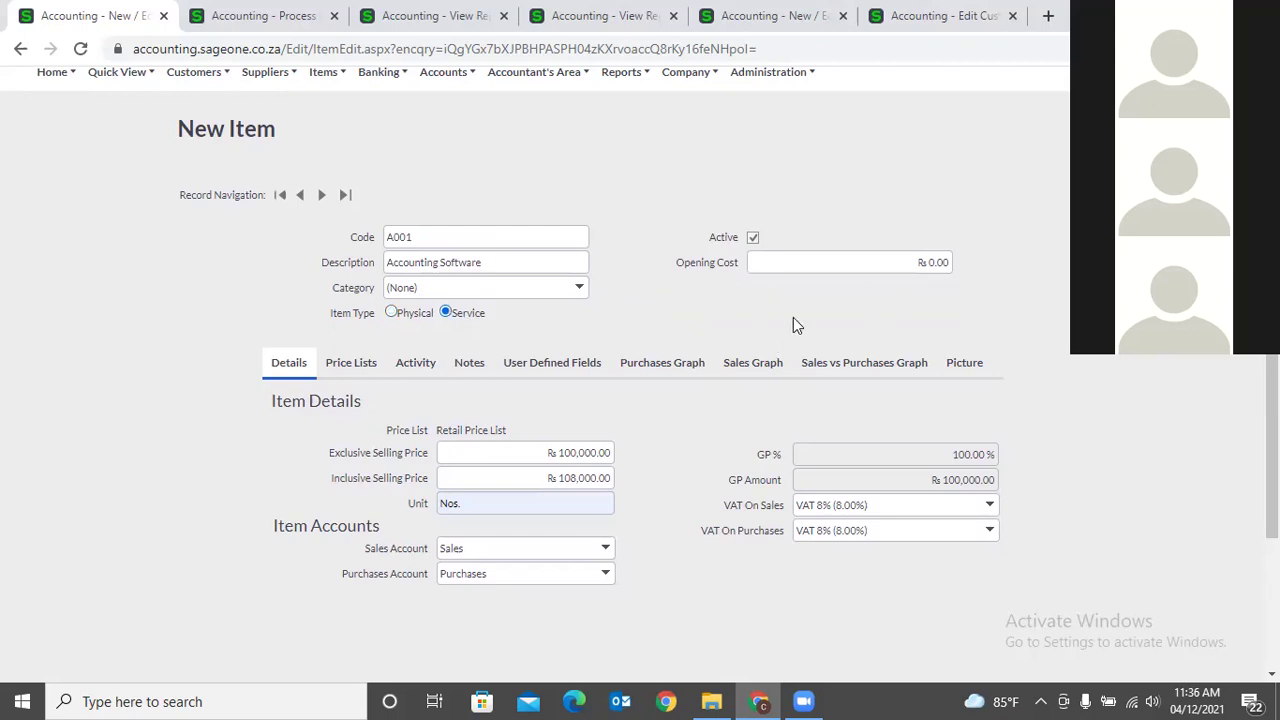
click(391, 313)
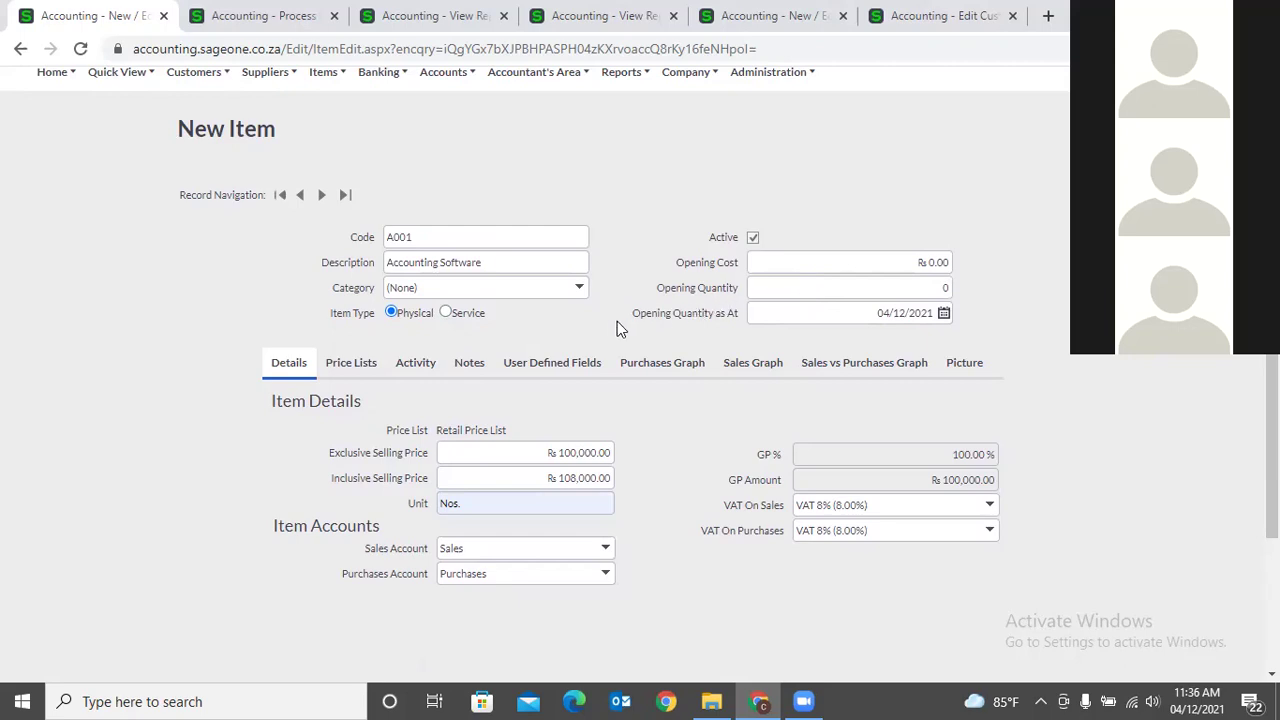
click(460, 314)
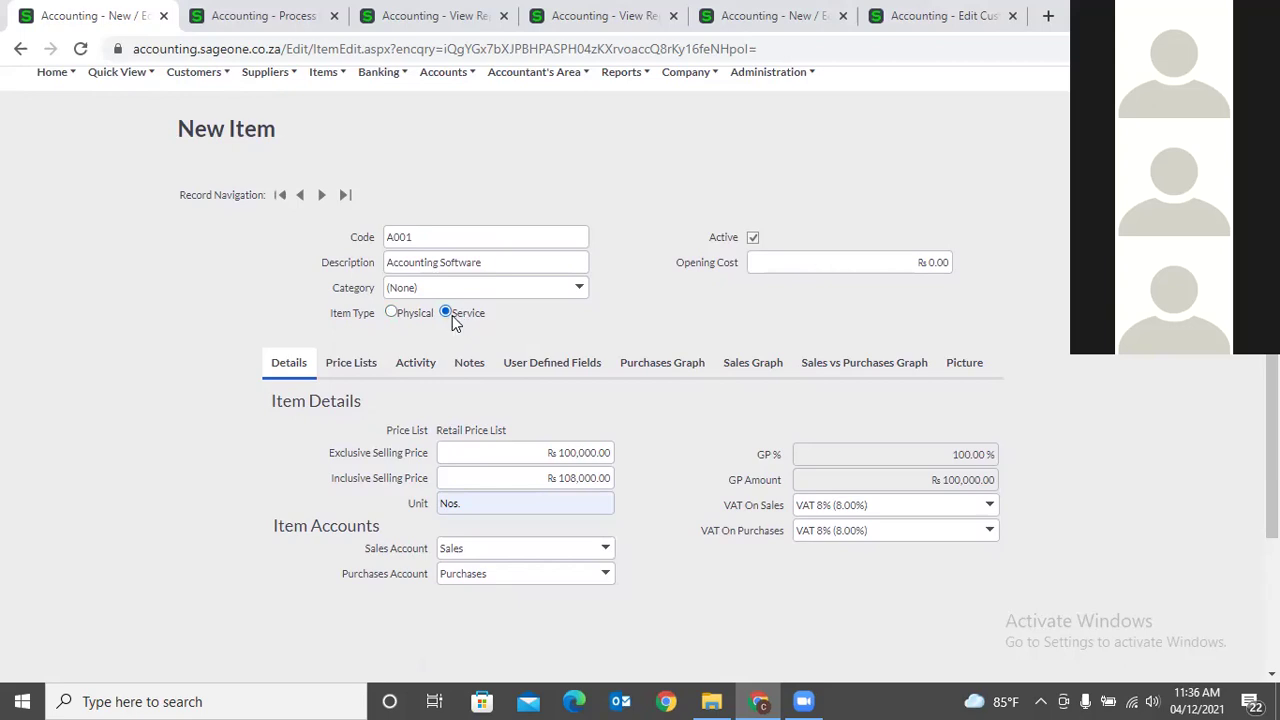
scroll(583, 330, down, 2)
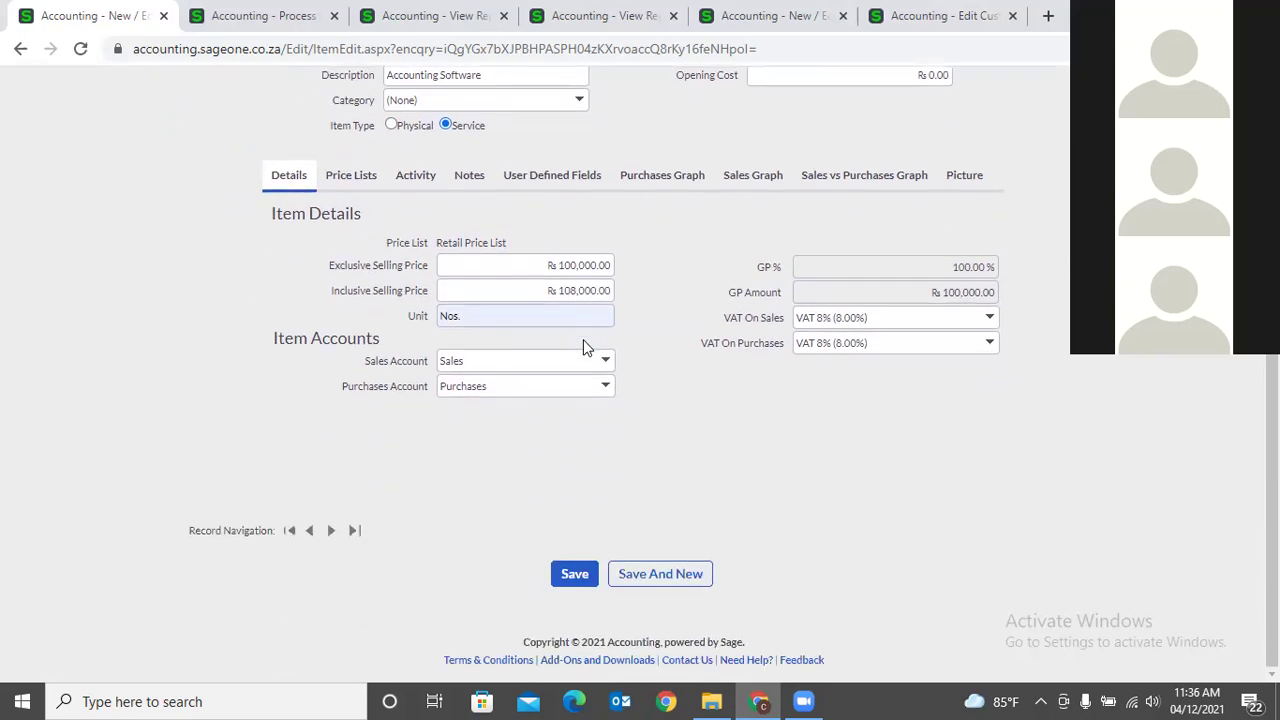
scroll(583, 339, up, 2)
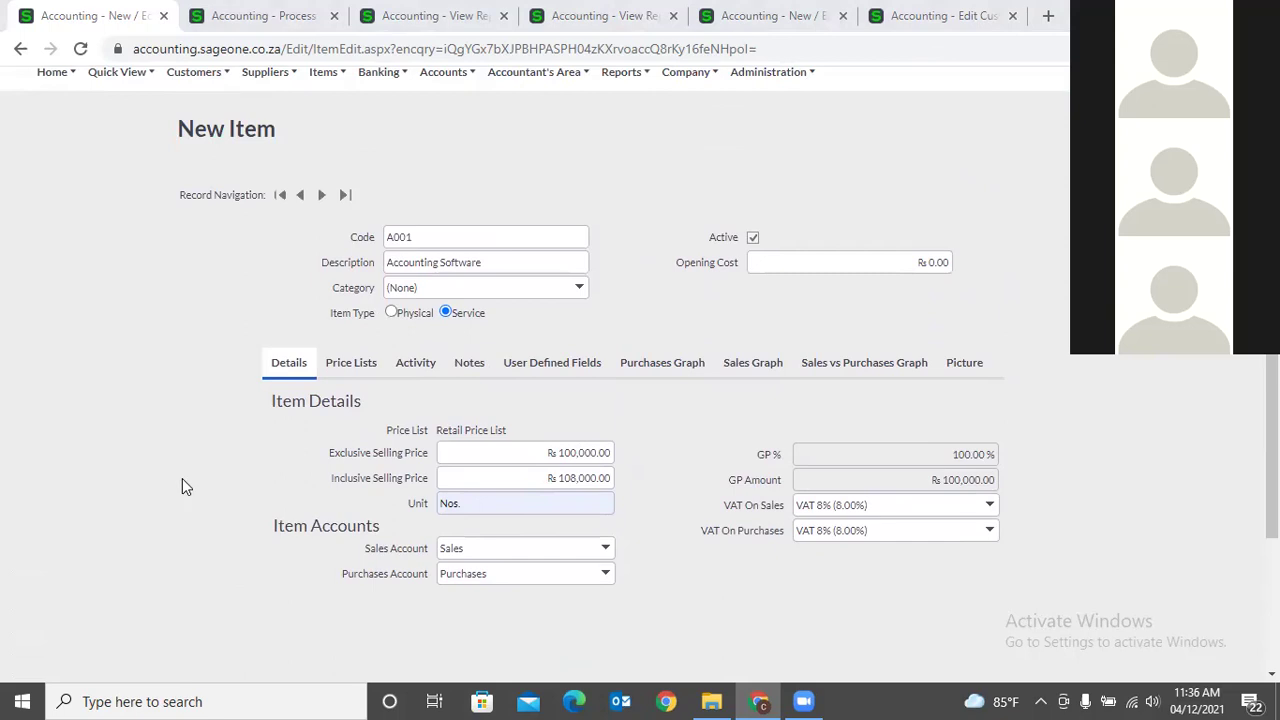
click(392, 313)
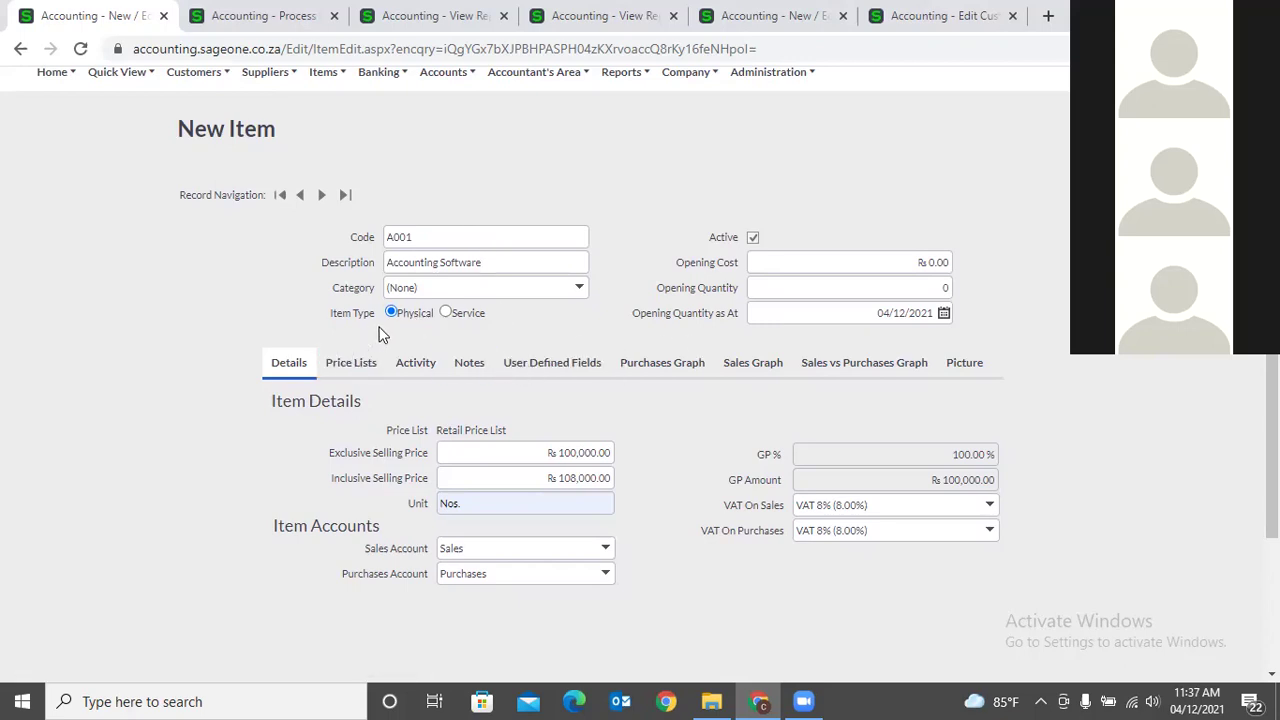
scroll(421, 345, down, 2)
scroll(480, 450, down, 1)
click(572, 571)
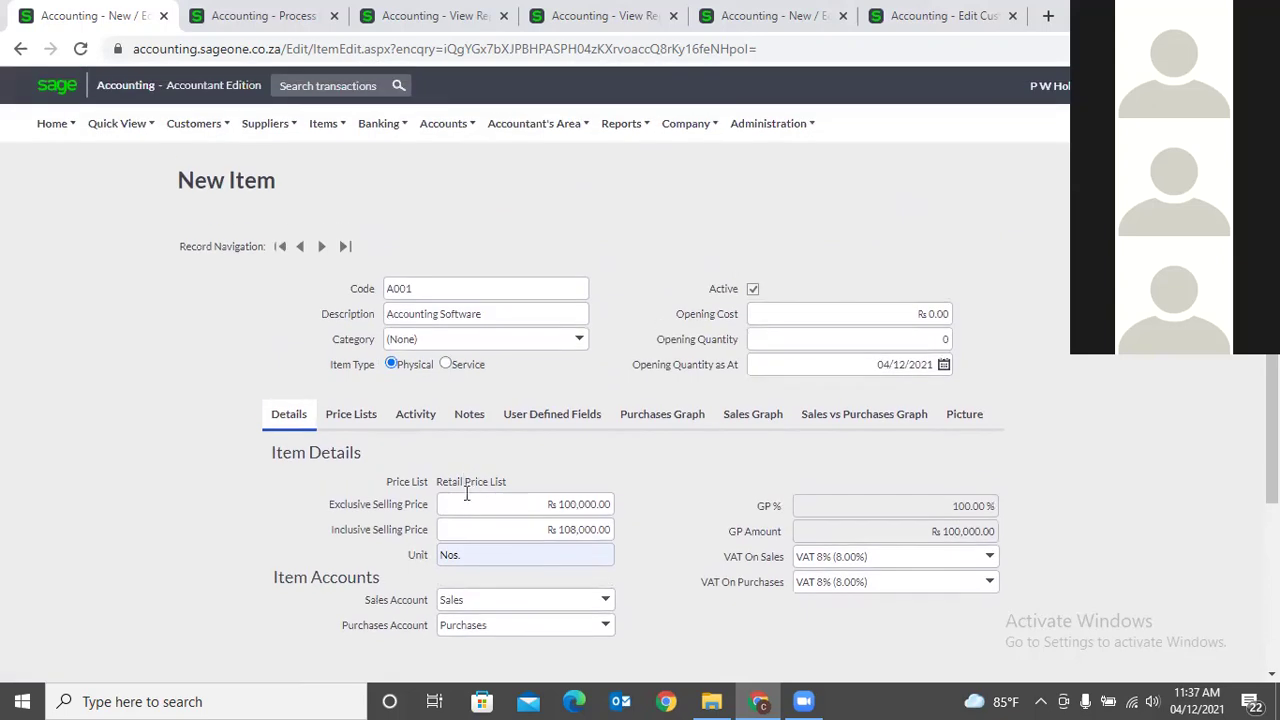
mouse_move(323, 123)
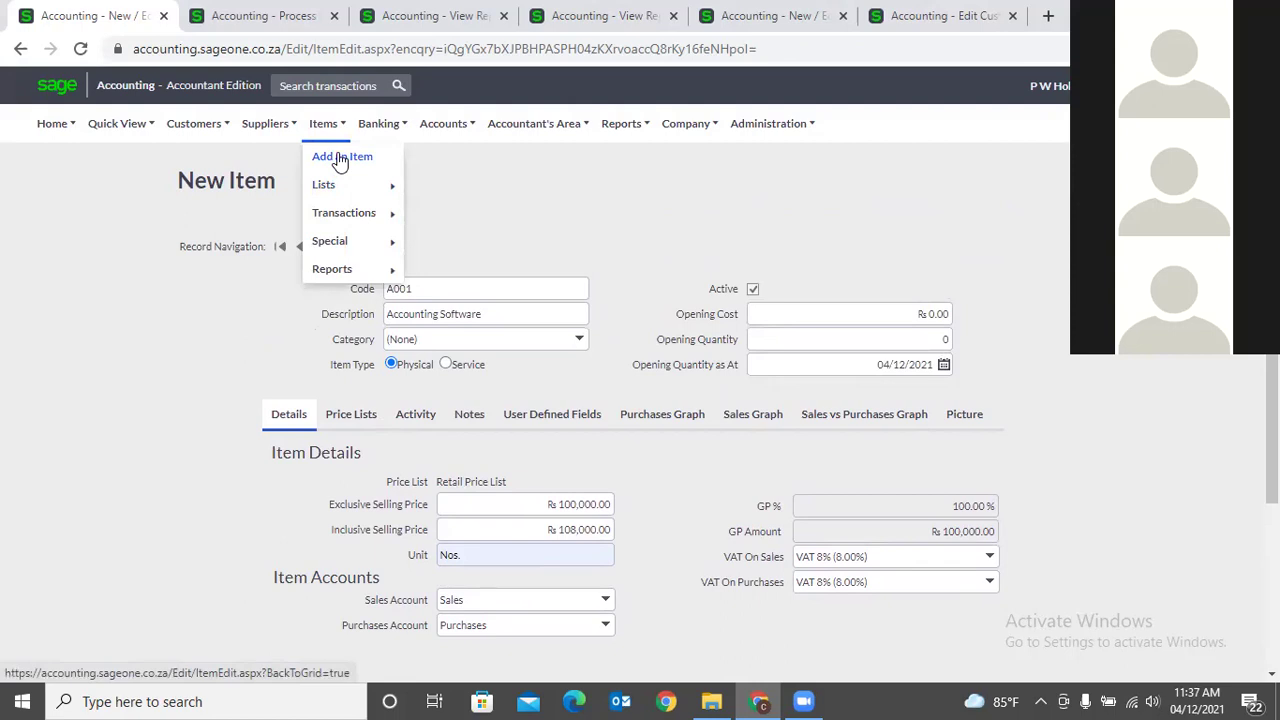
Start a fresh new item form and mark the item as a Service.
click(340, 160)
mouse_move(390, 180)
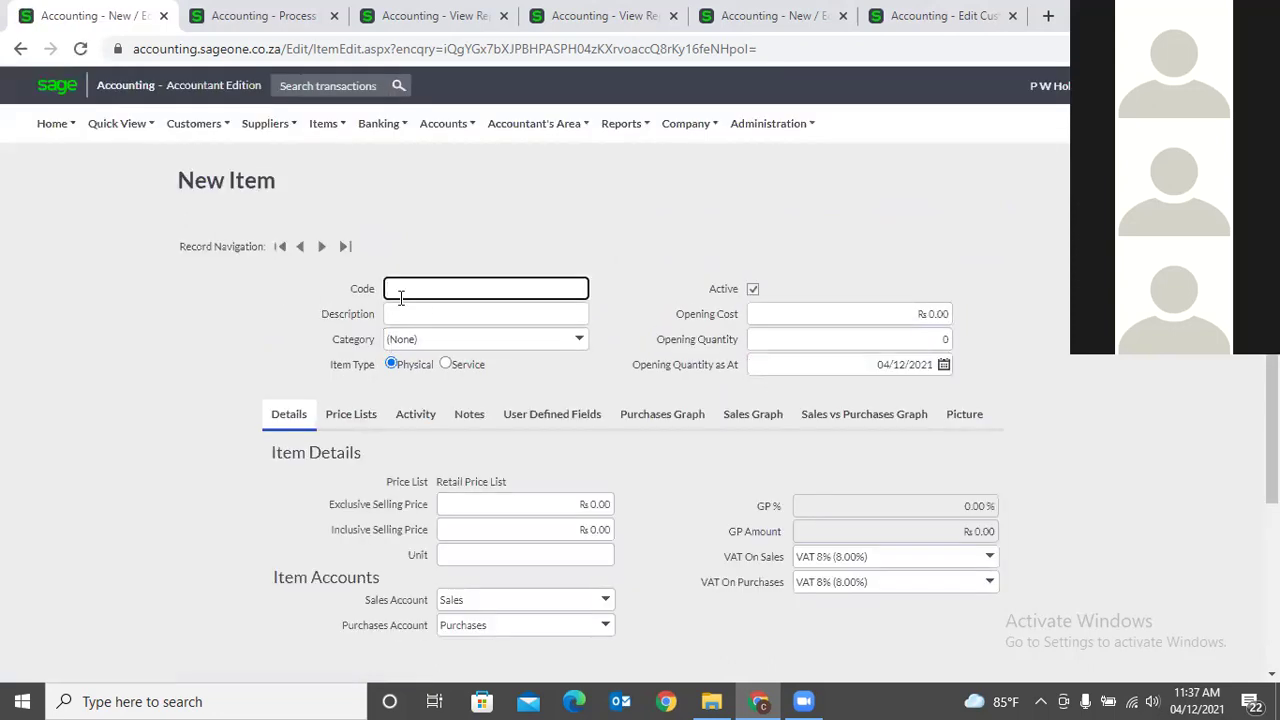
click(446, 364)
scroll(516, 415, down, 3)
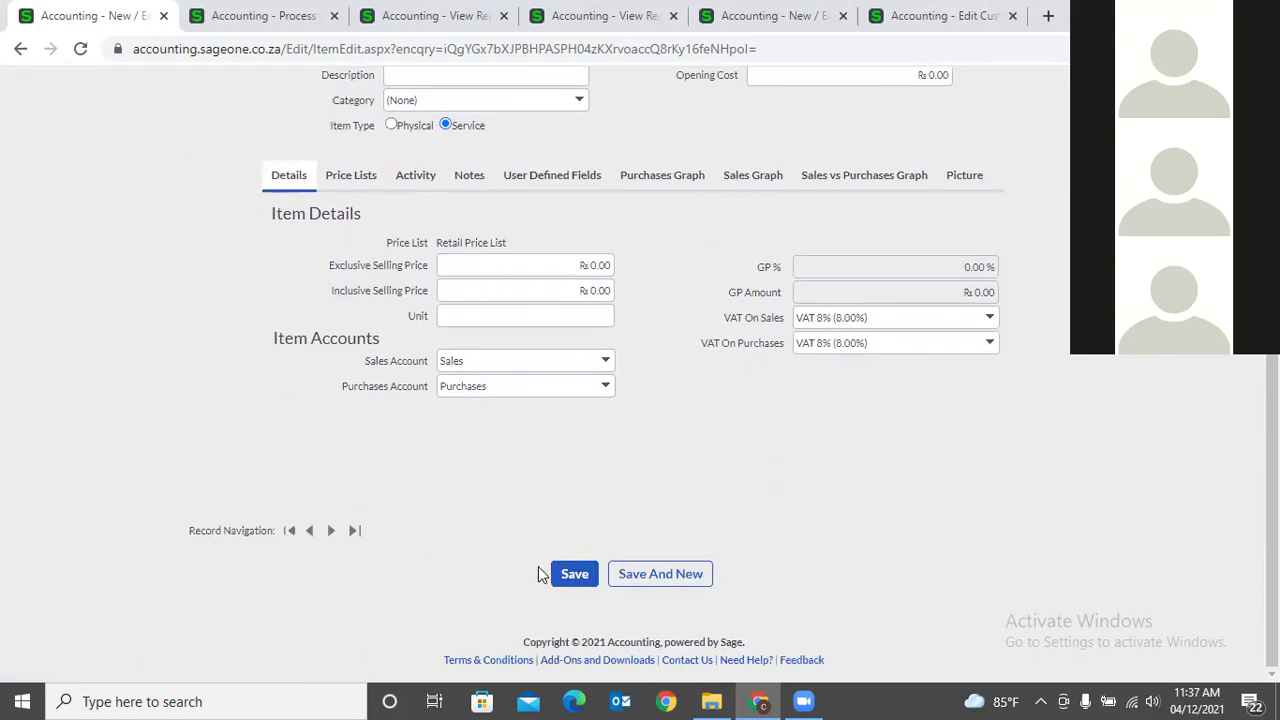
scroll(491, 525, up, 1)
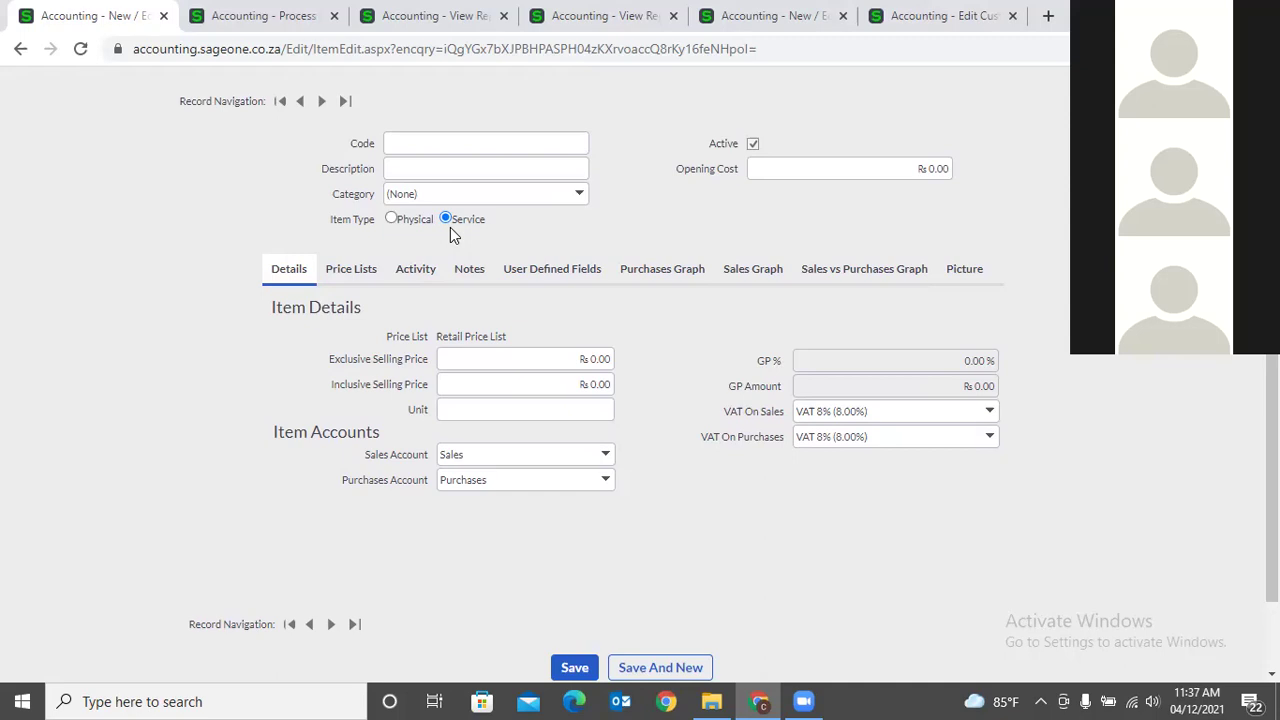
Open the List of Items showing codes, descriptions, prices, costs and quantities.
scroll(450, 227, up, 3)
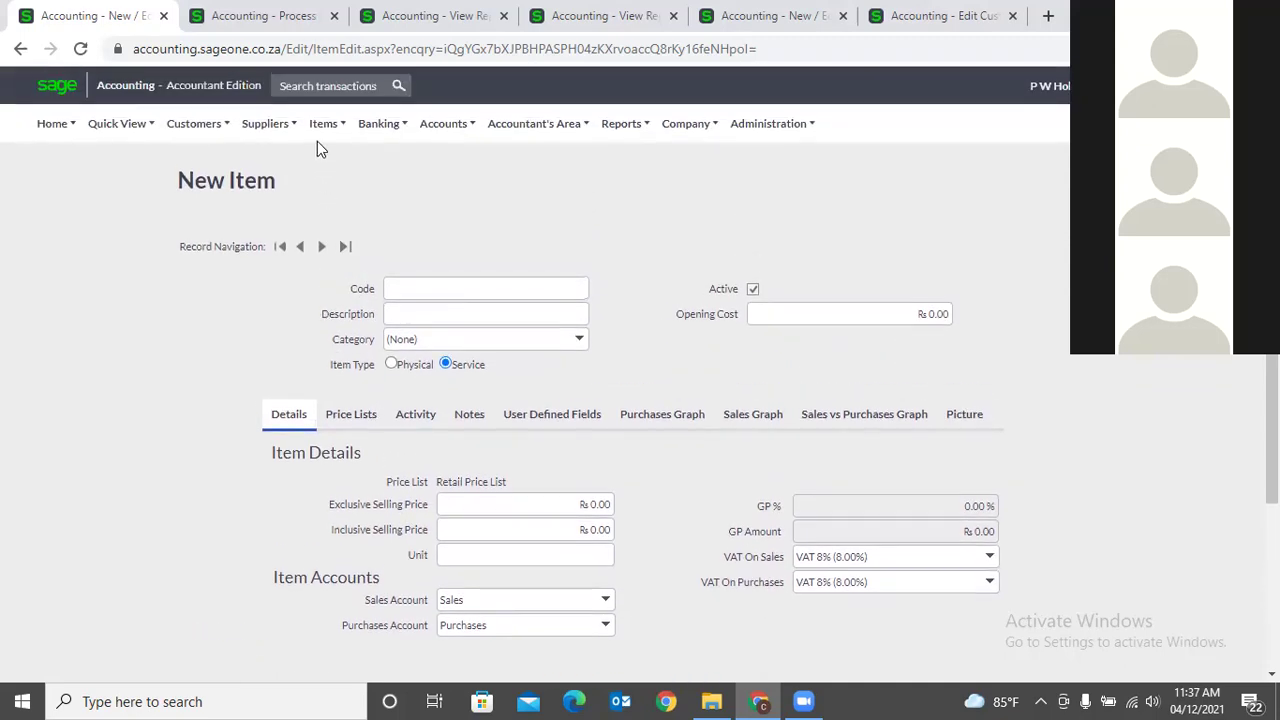
mouse_move(323, 185)
click(440, 188)
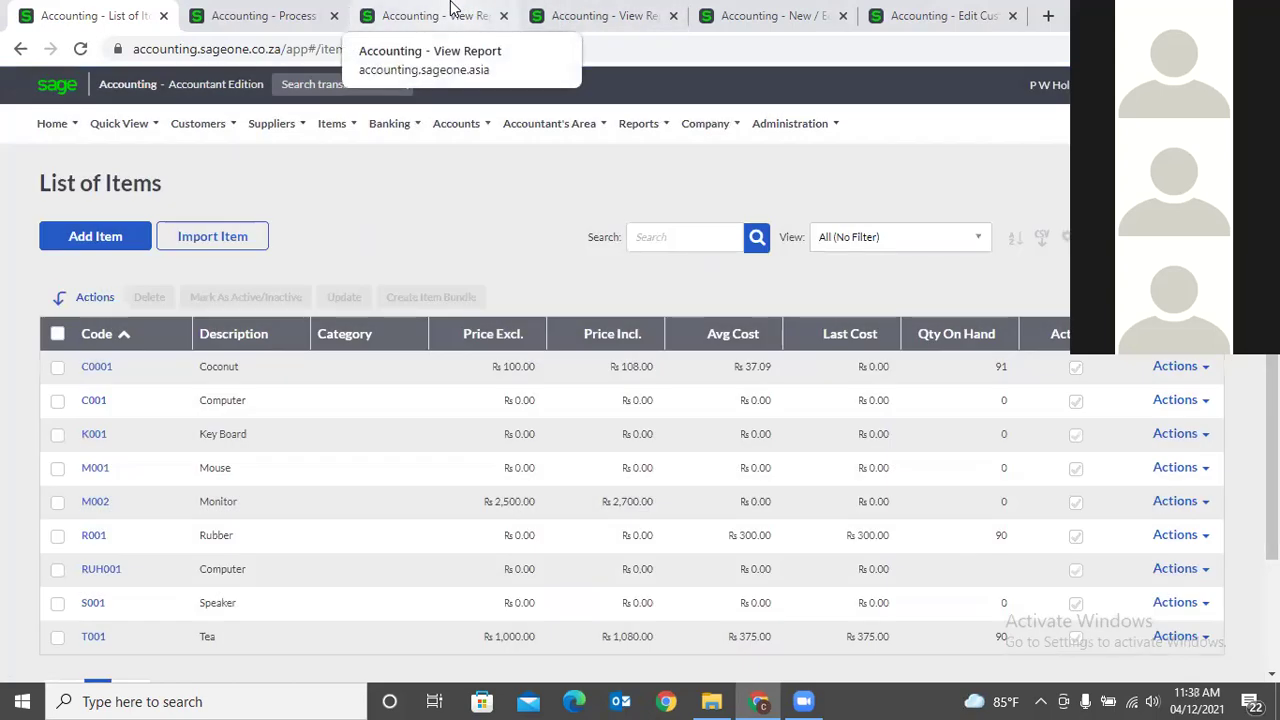
click(450, 10)
mouse_move(307, 135)
mouse_move(323, 180)
click(413, 184)
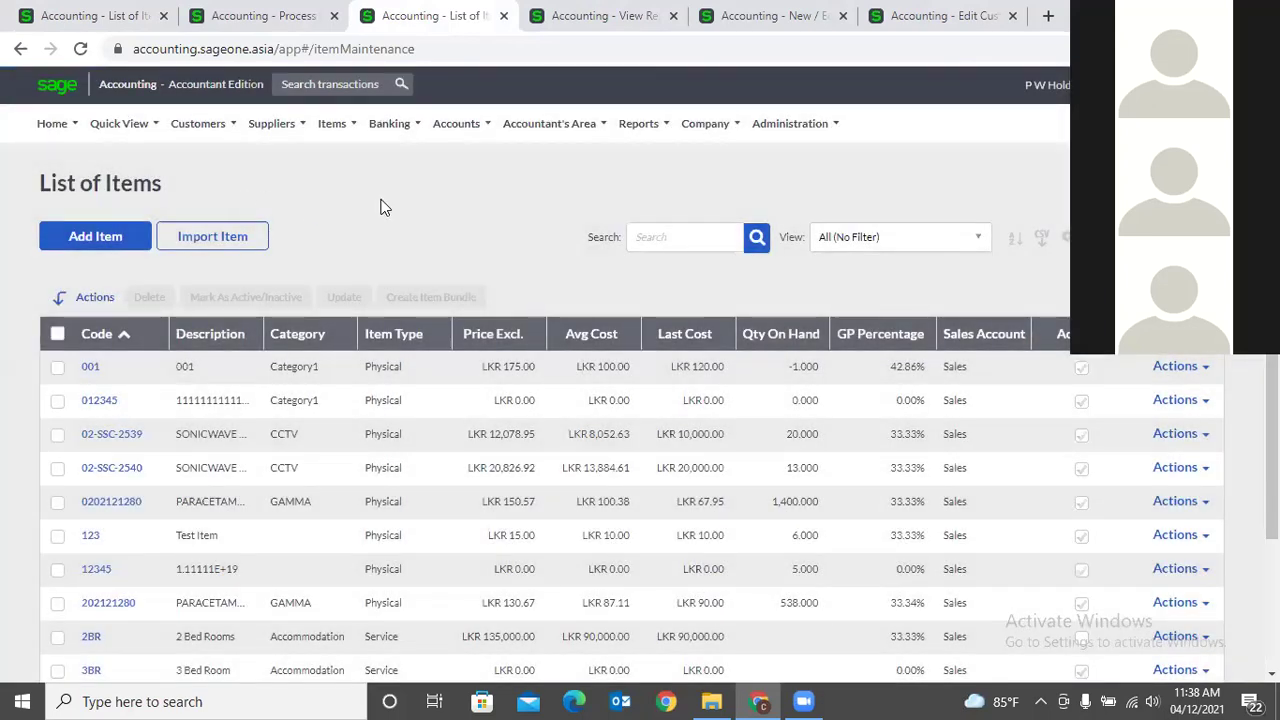
scroll(380, 207, down, 1)
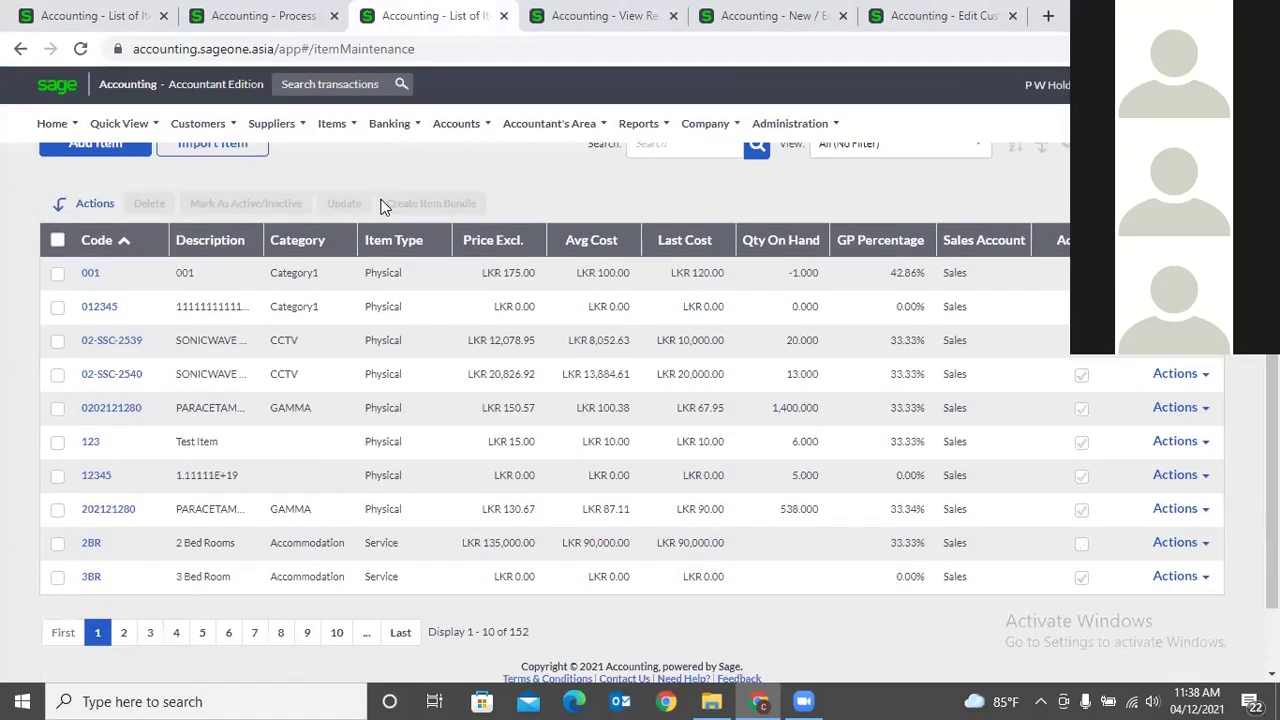
scroll(380, 207, up, 1)
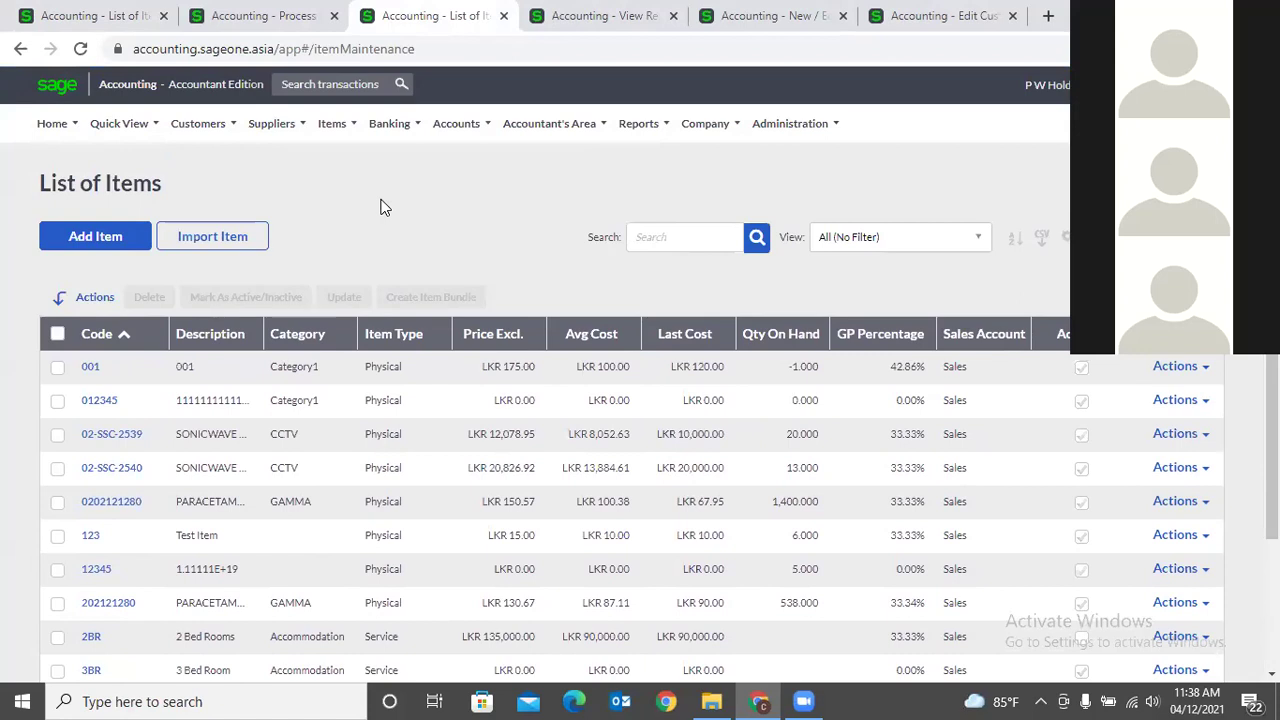
mouse_move(351, 137)
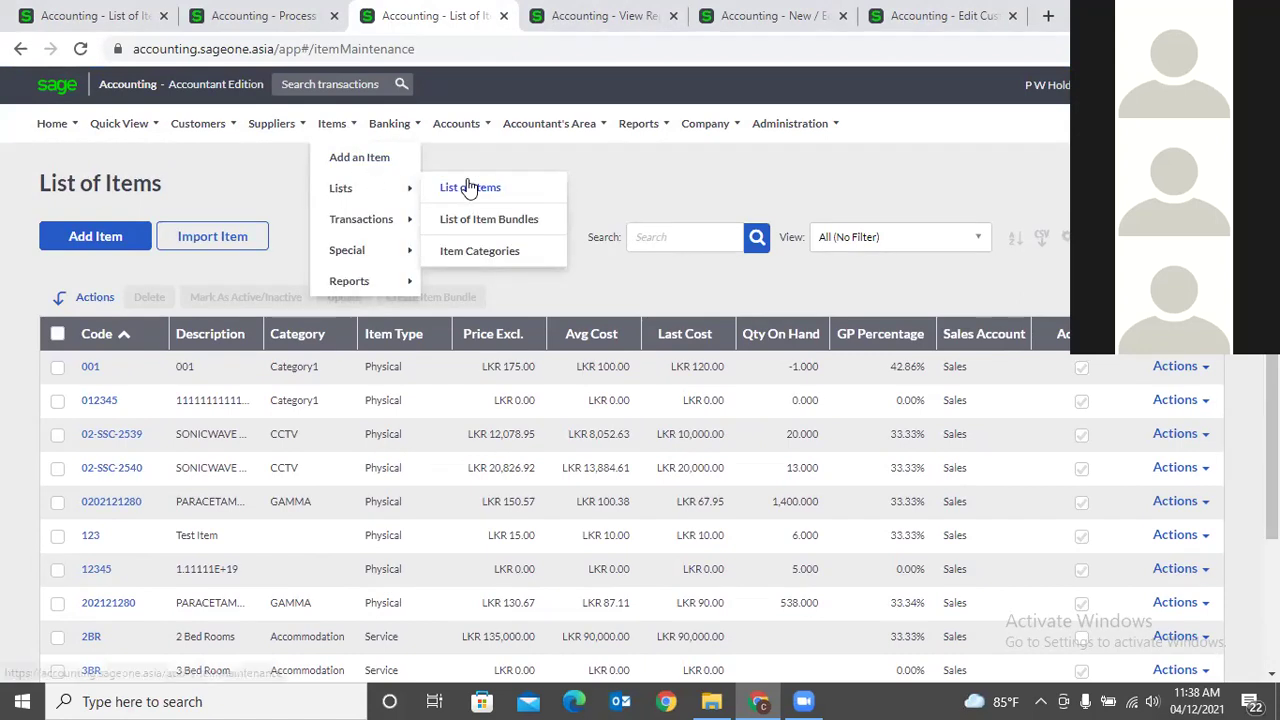
click(466, 189)
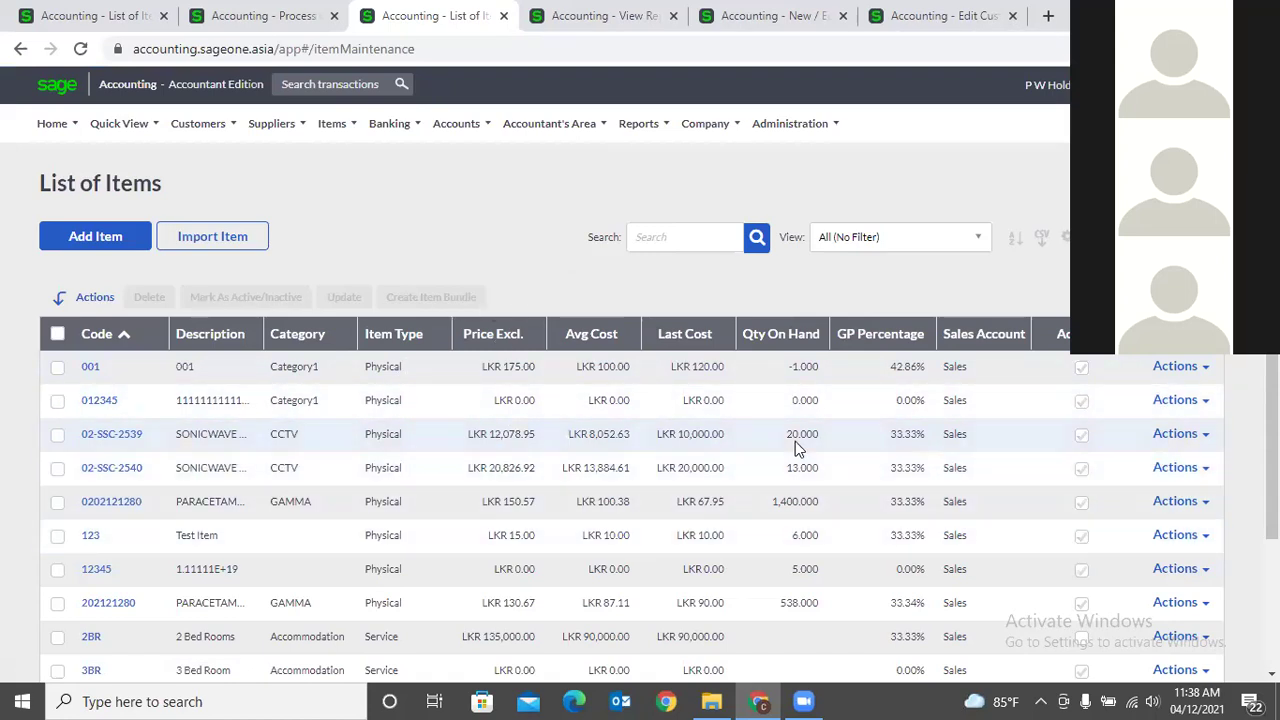
click(1066, 237)
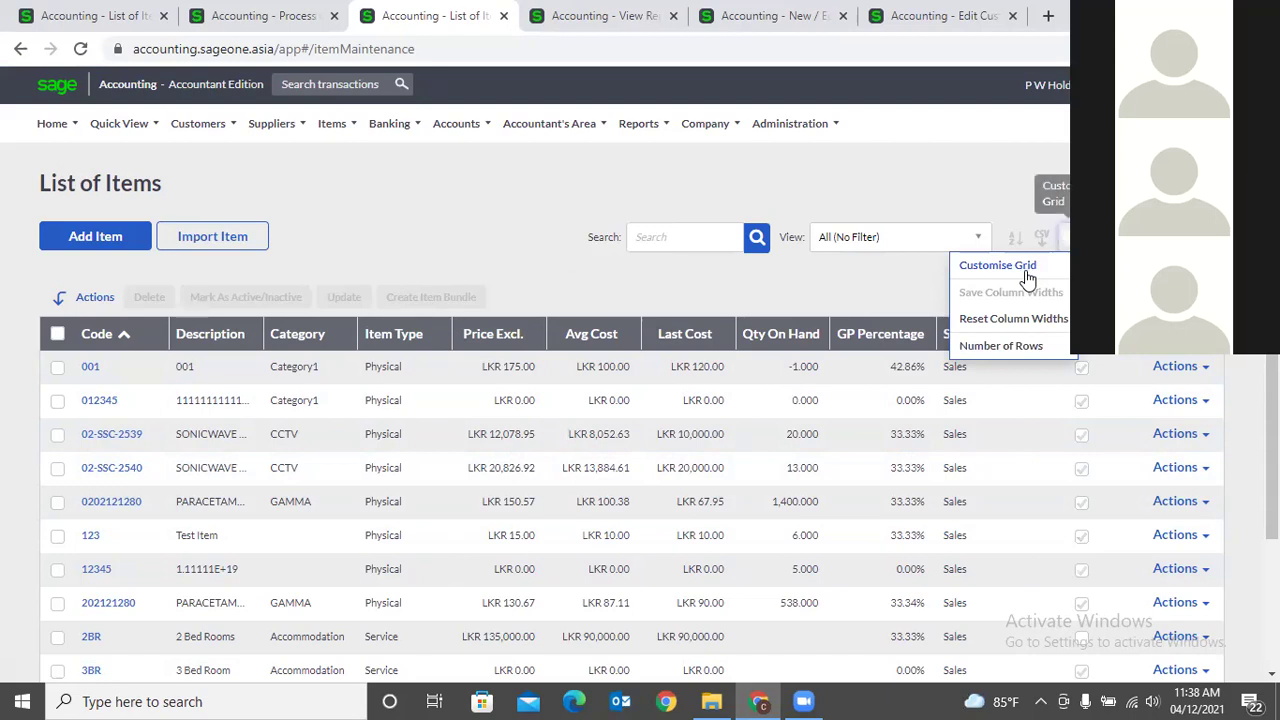
click(918, 198)
click(1066, 237)
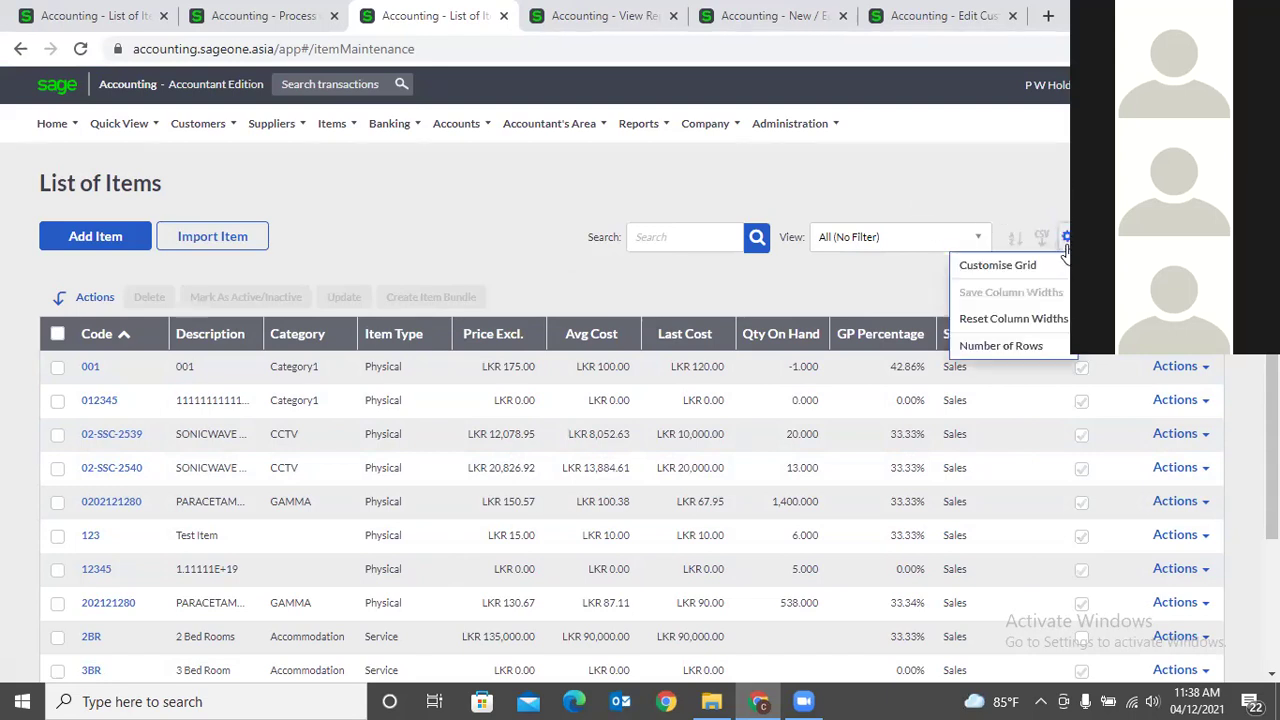
click(1010, 265)
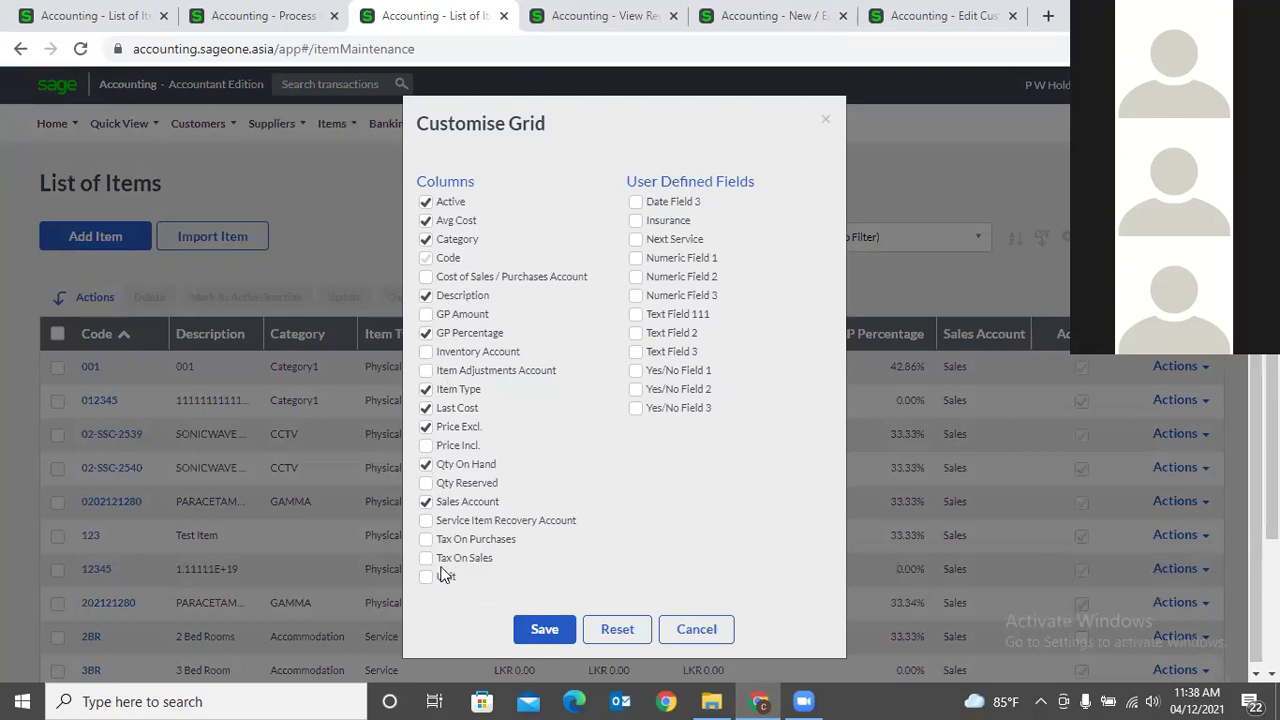
click(714, 632)
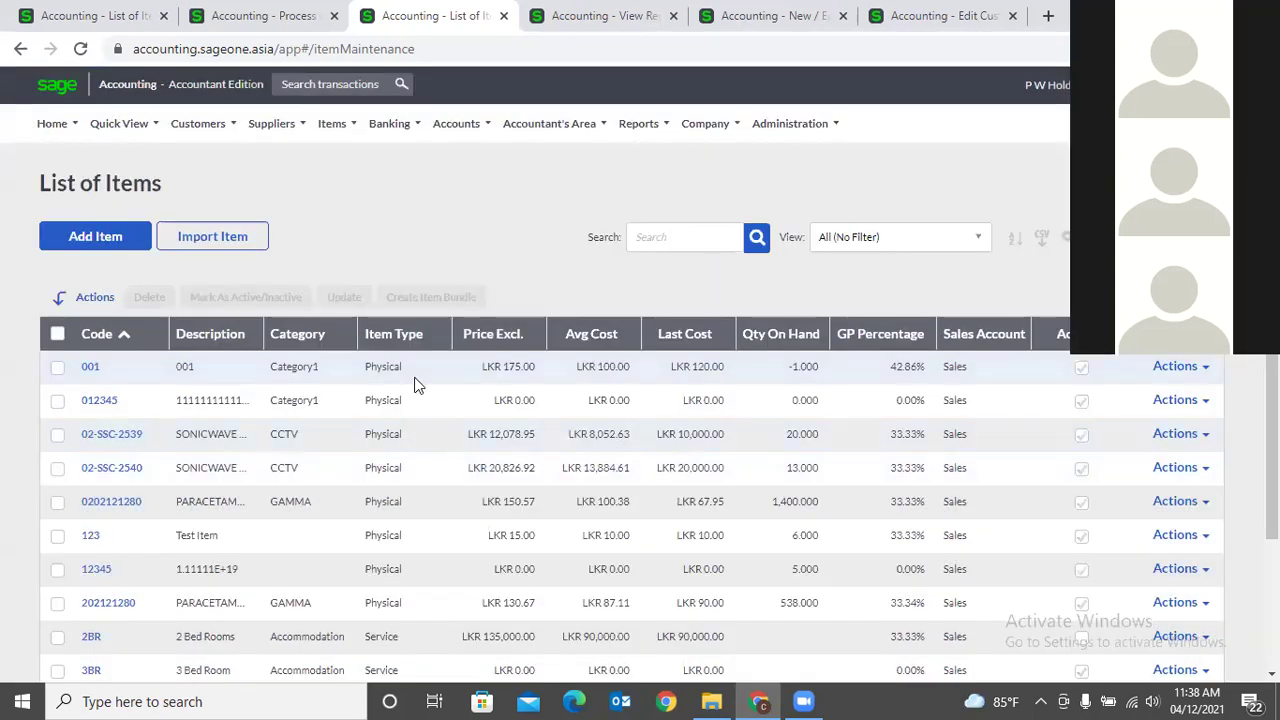
scroll(410, 350, down, 2)
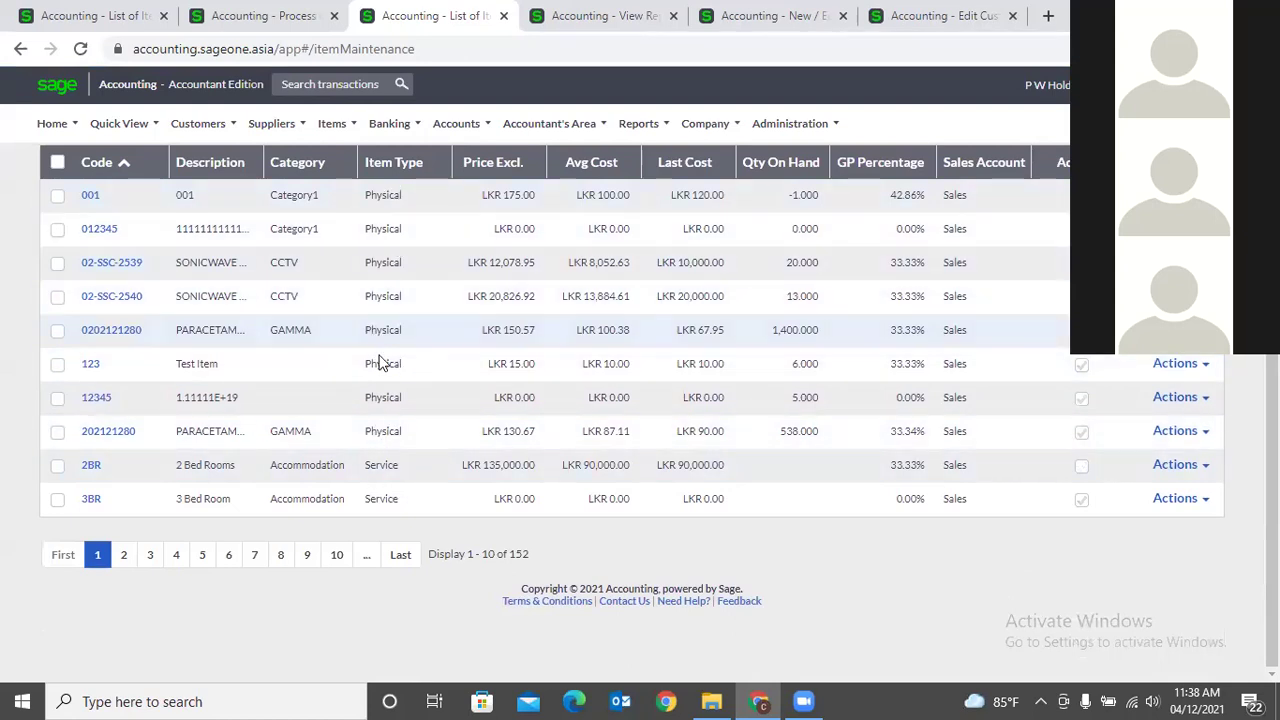
scroll(403, 418, up, 2)
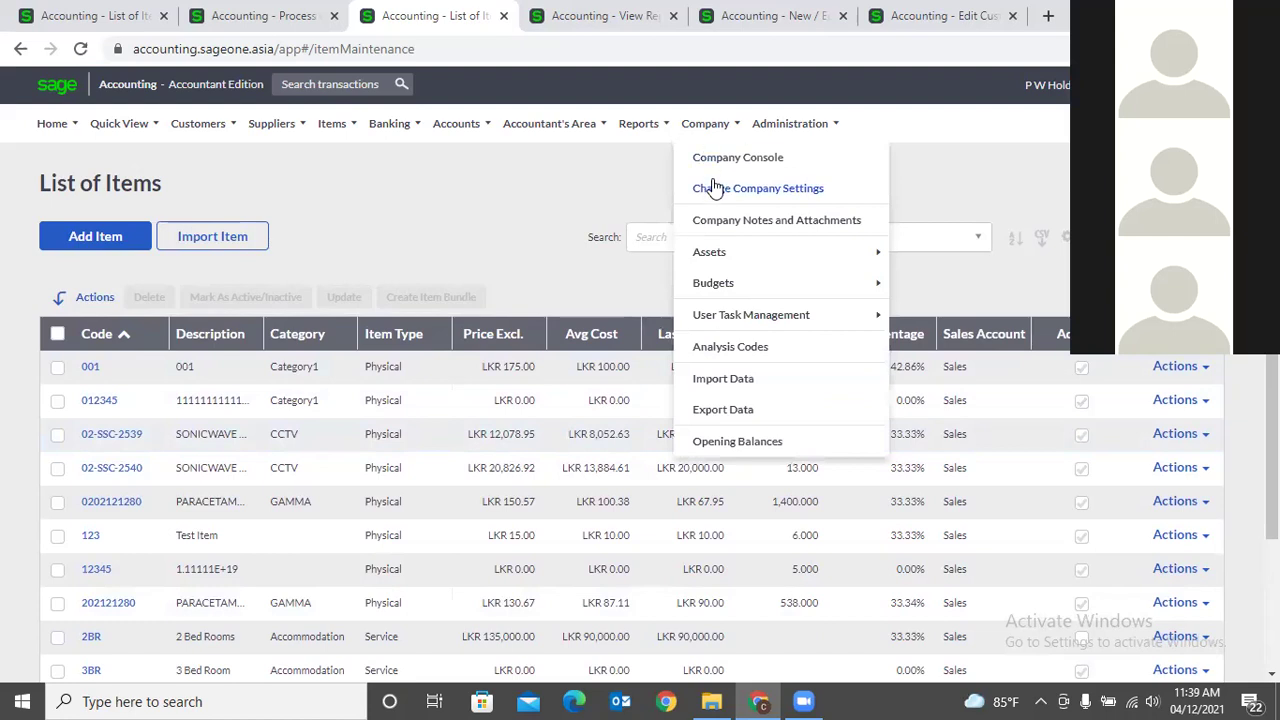
Switch to the other company, open Company Settings, and close three unneeded browser tabs.
click(110, 15)
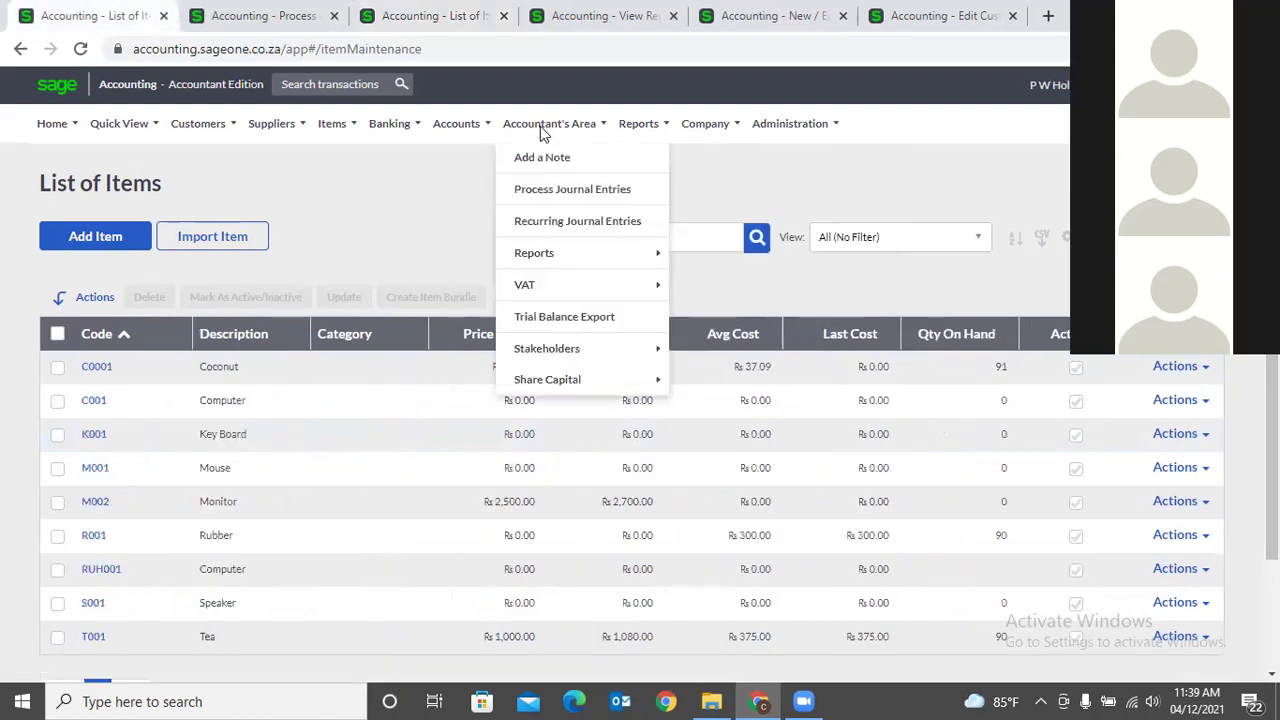
mouse_move(720, 123)
click(738, 190)
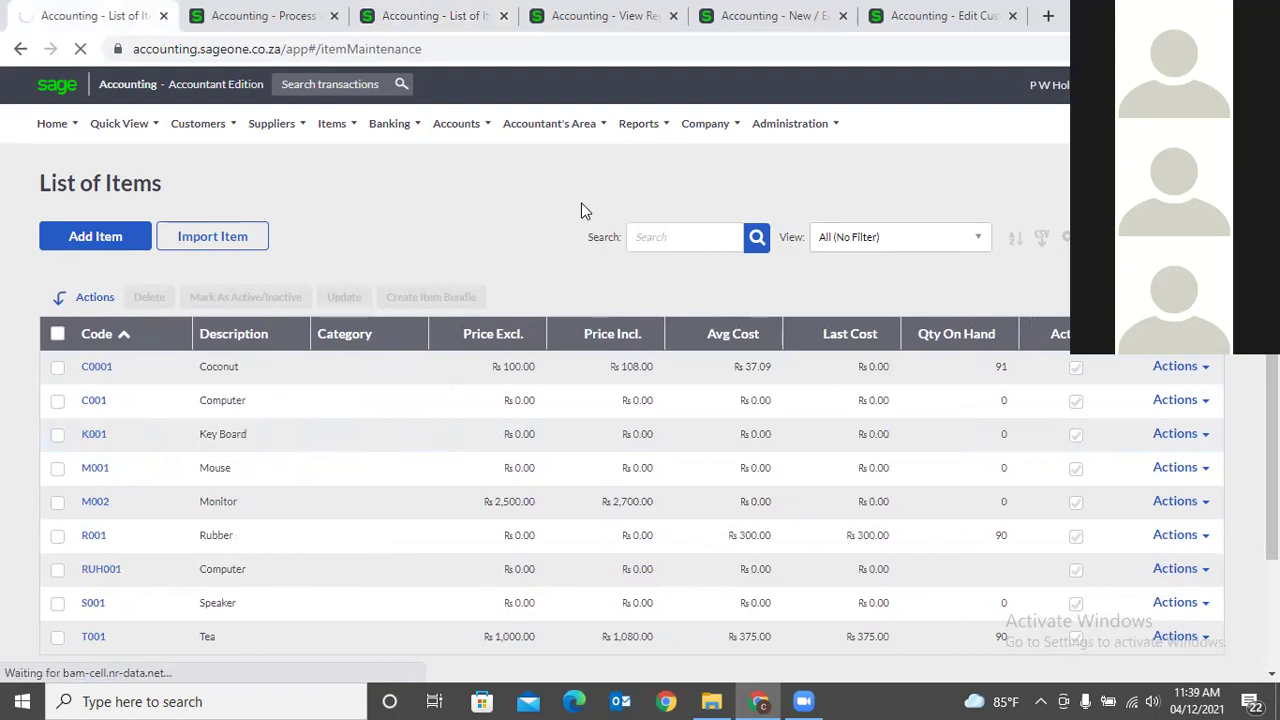
mouse_move(705, 125)
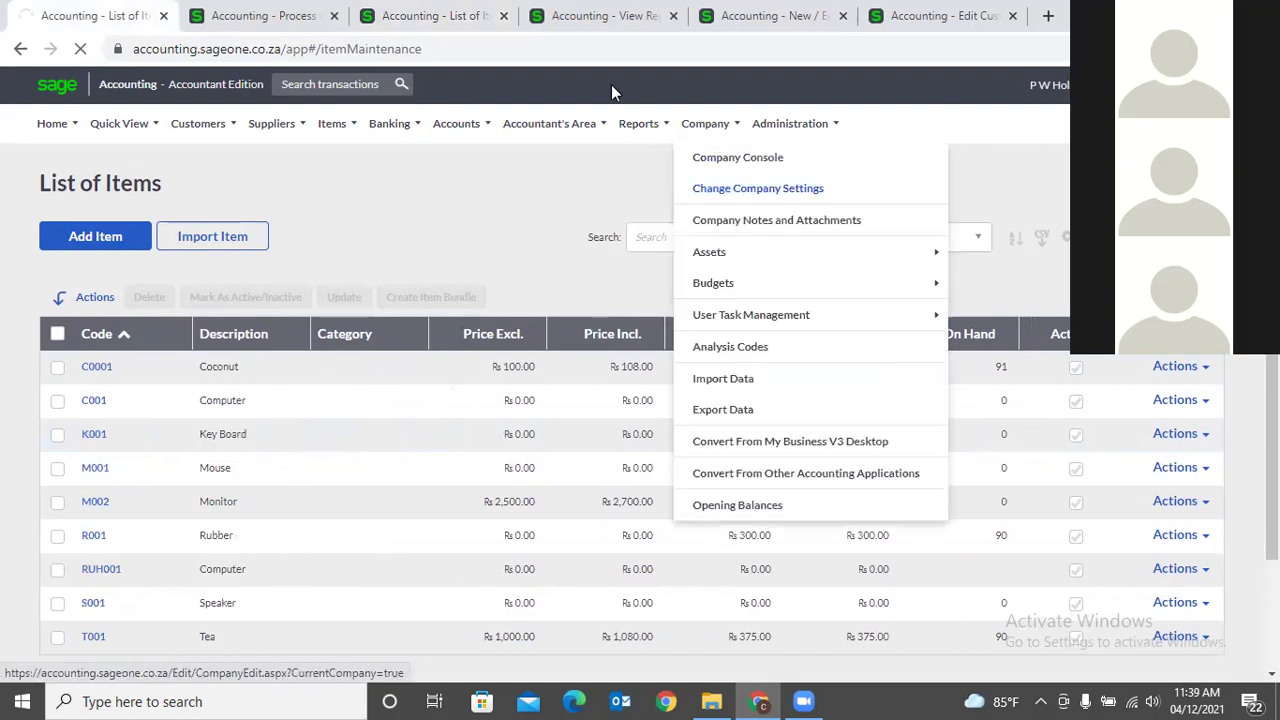
click(504, 16)
click(504, 16)
click(504, 16)
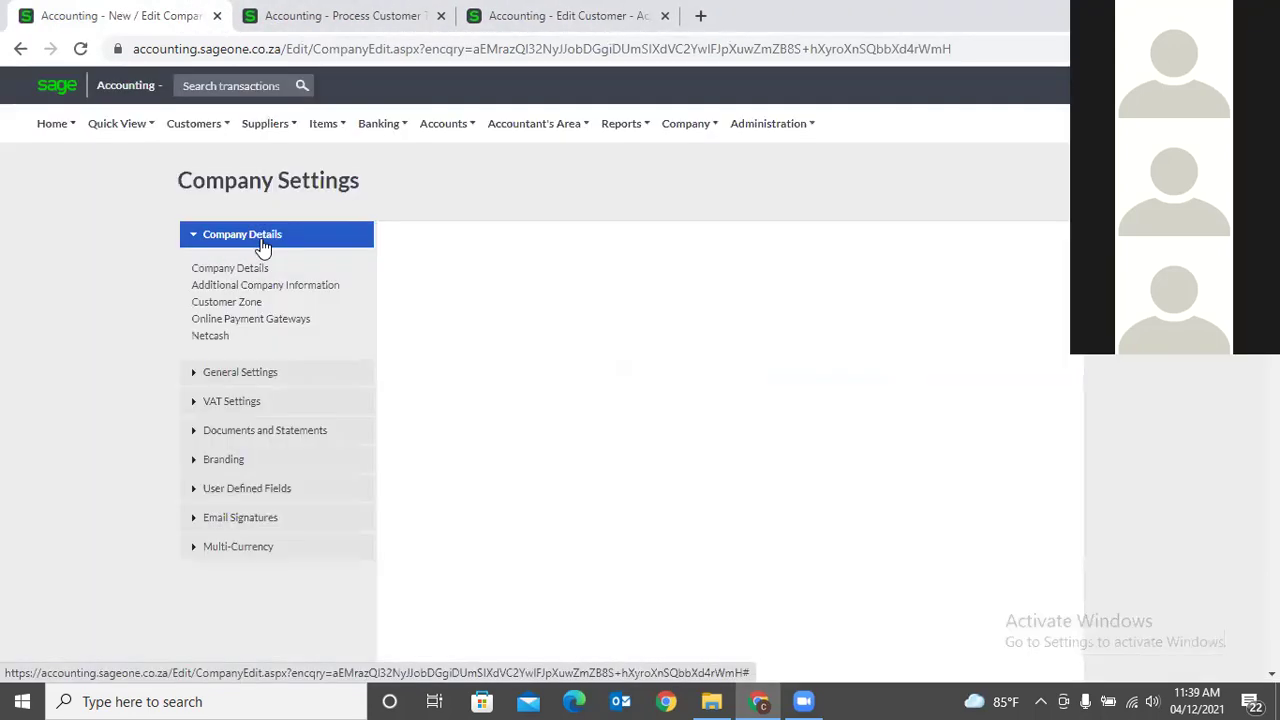
Review company details, customer zones, financial years, regional, customer/supplier and item settings.
click(259, 377)
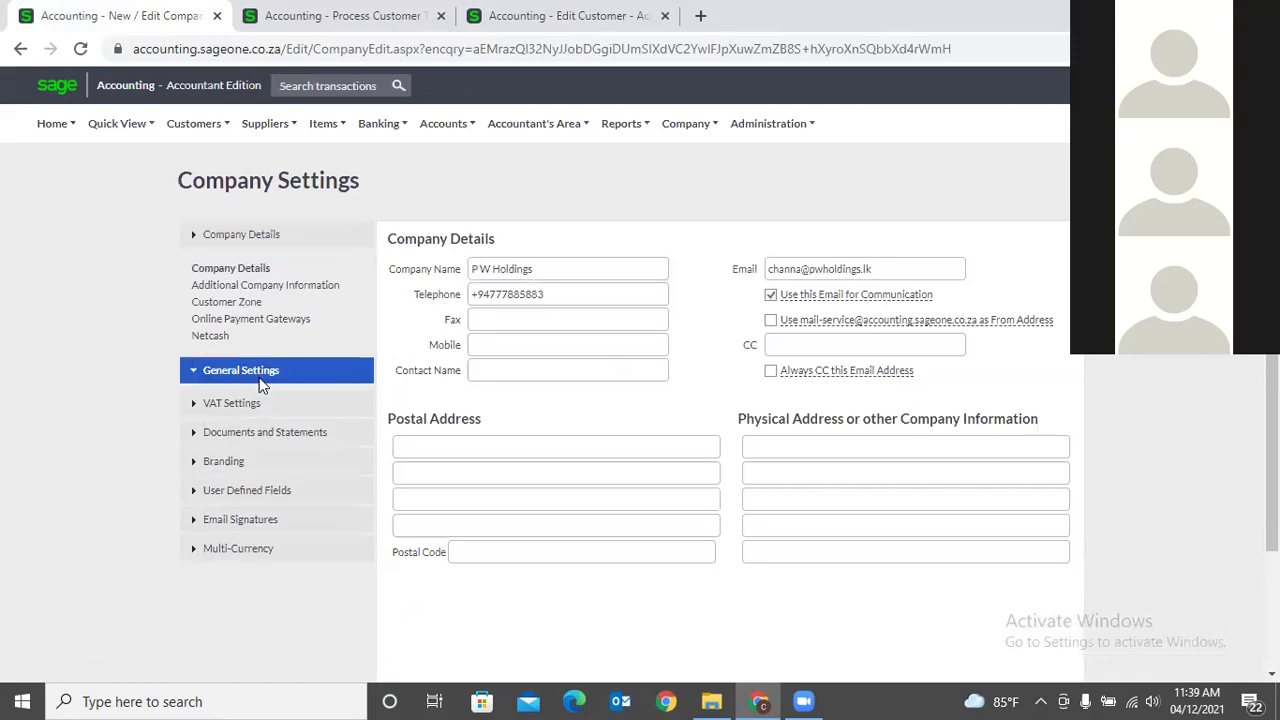
click(232, 236)
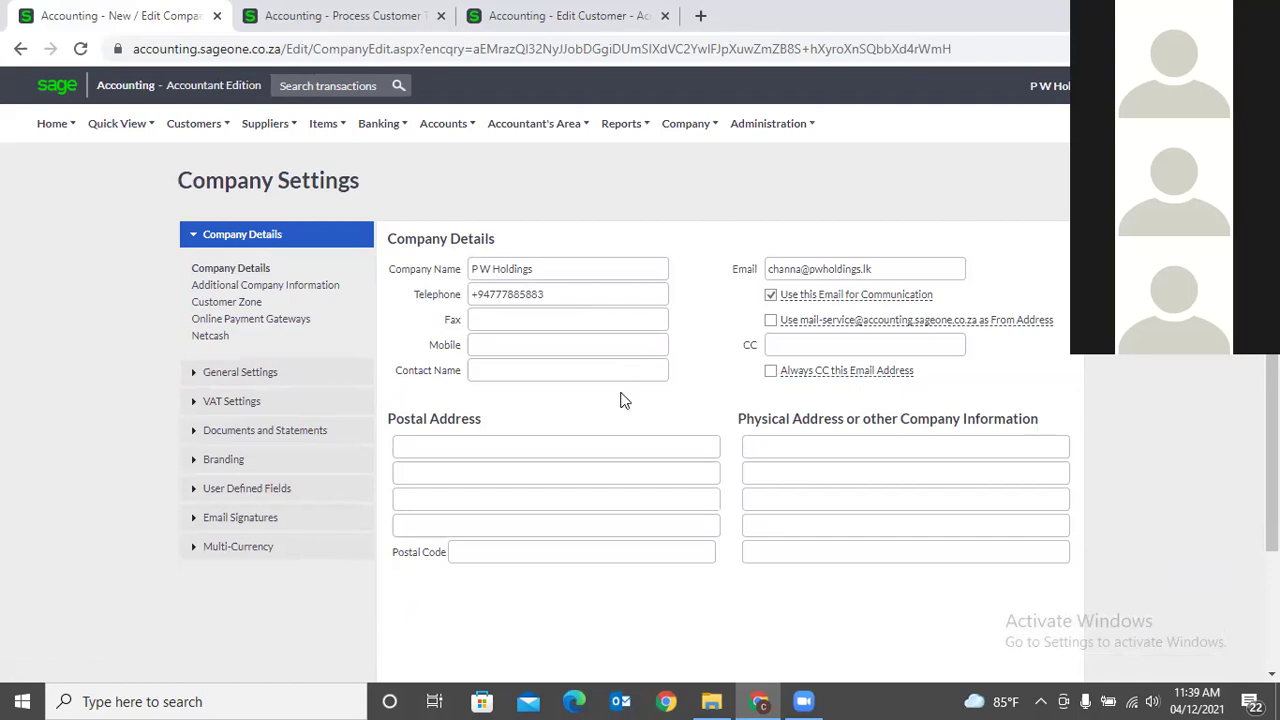
click(245, 286)
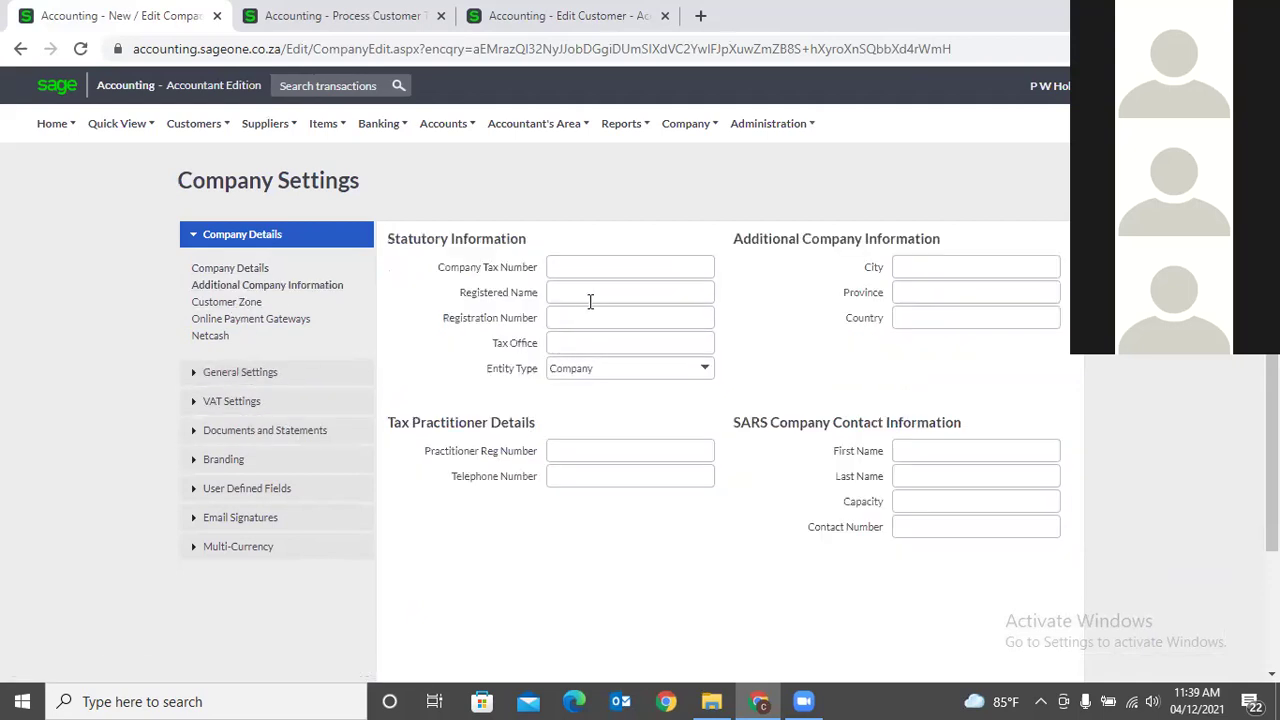
click(208, 305)
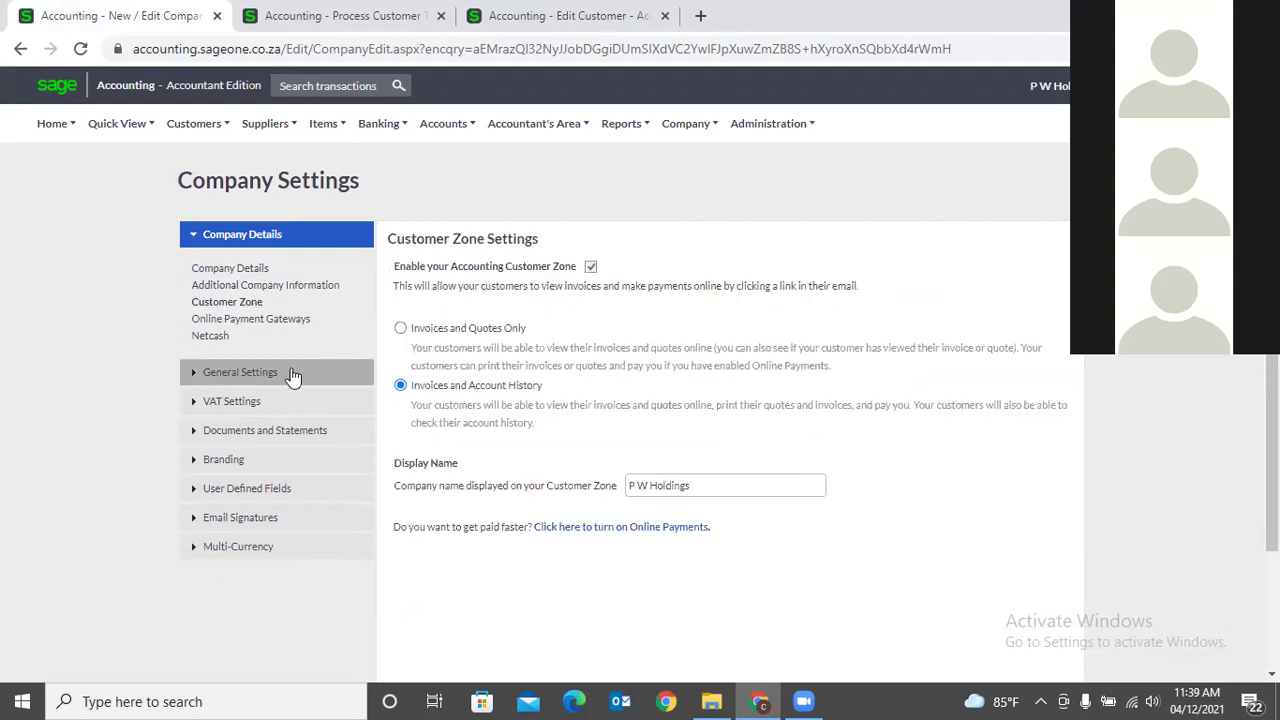
click(291, 373)
click(249, 302)
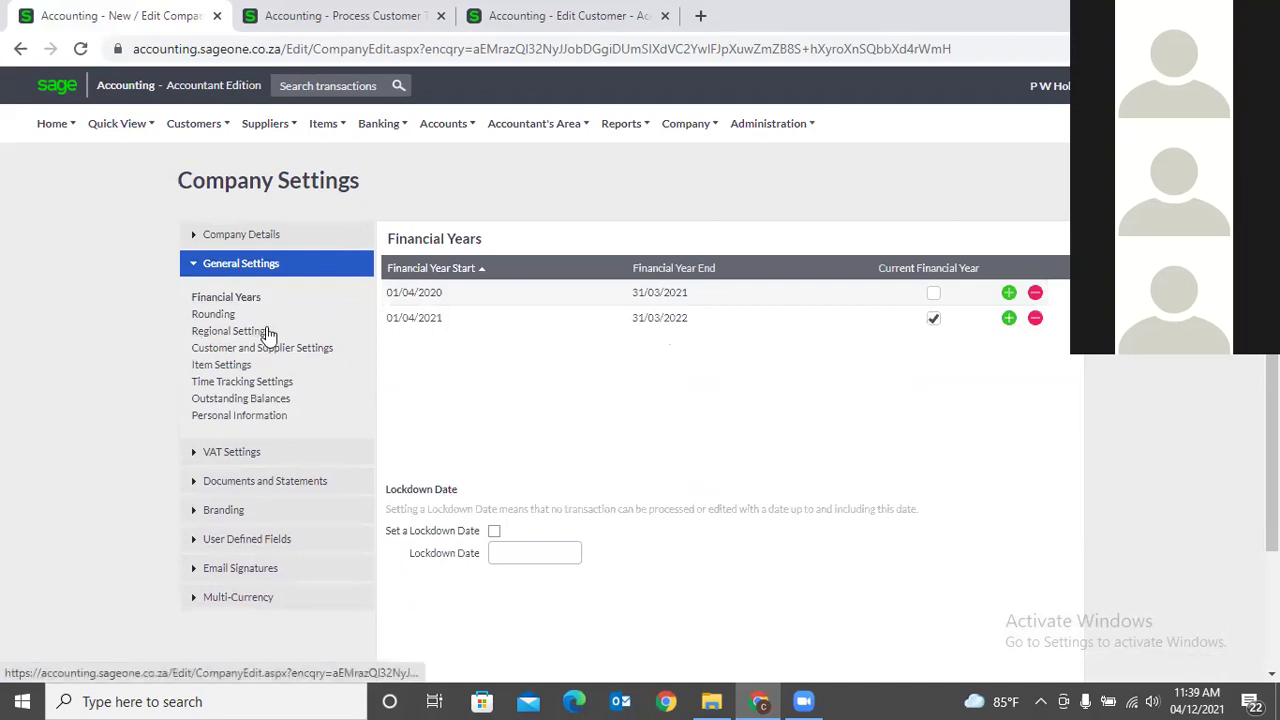
click(264, 331)
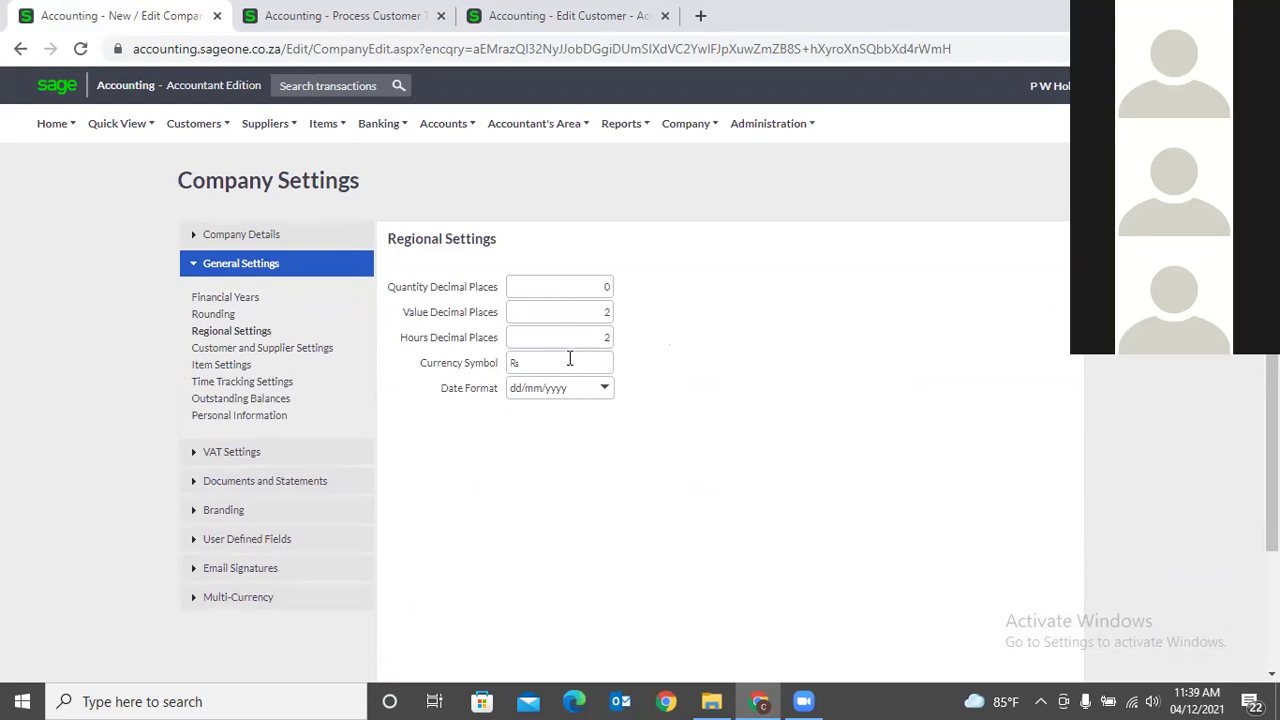
click(228, 348)
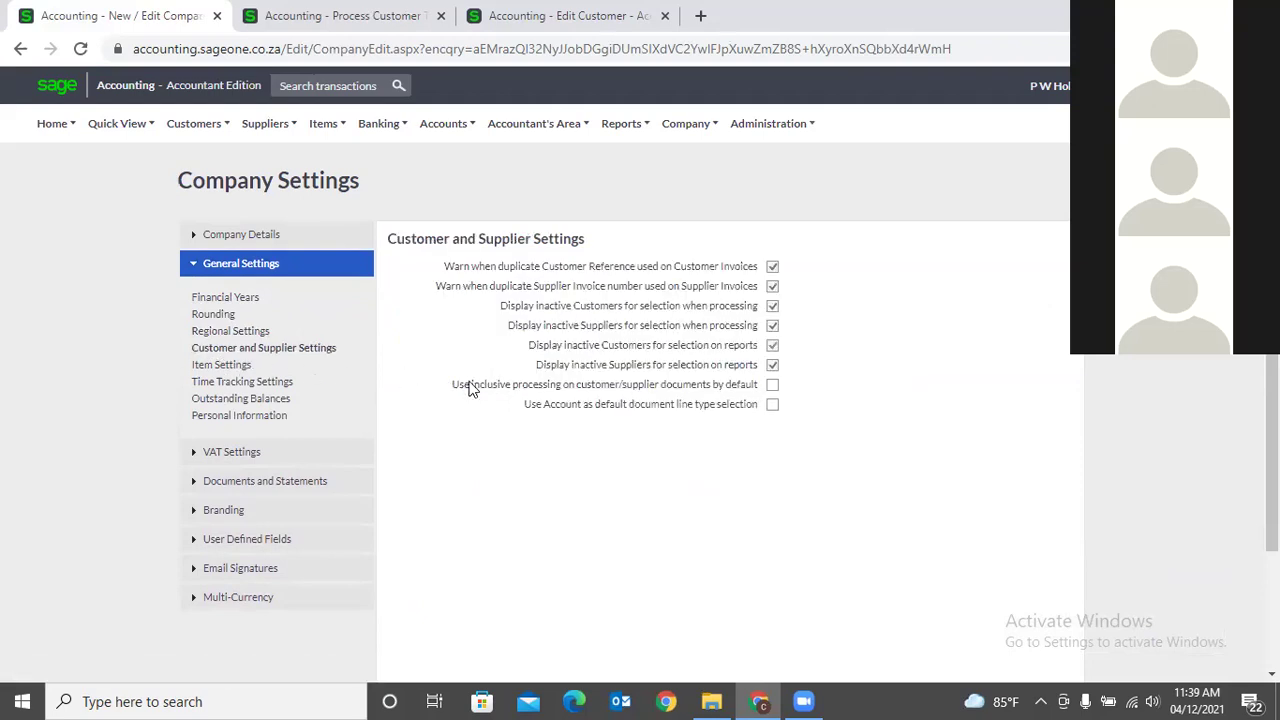
click(222, 365)
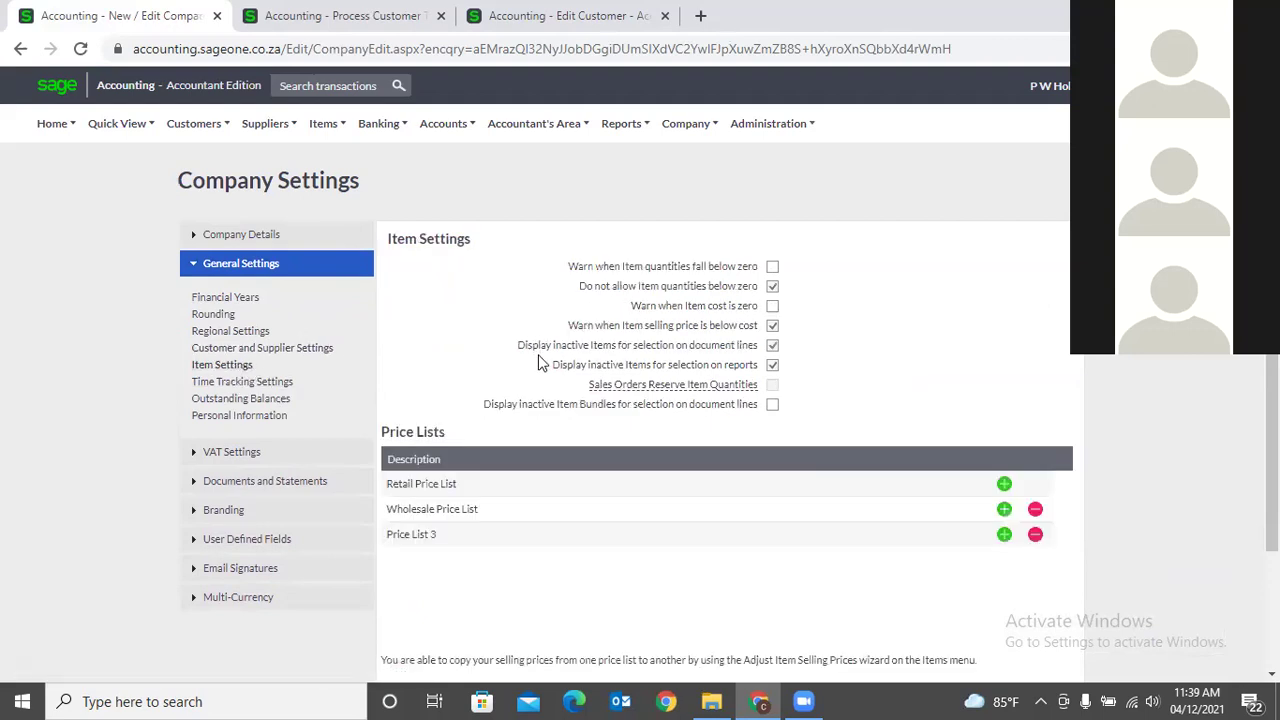
Review time tracking, balance ageing, personal information retention and VAT settings.
scroll(566, 484, down, 2)
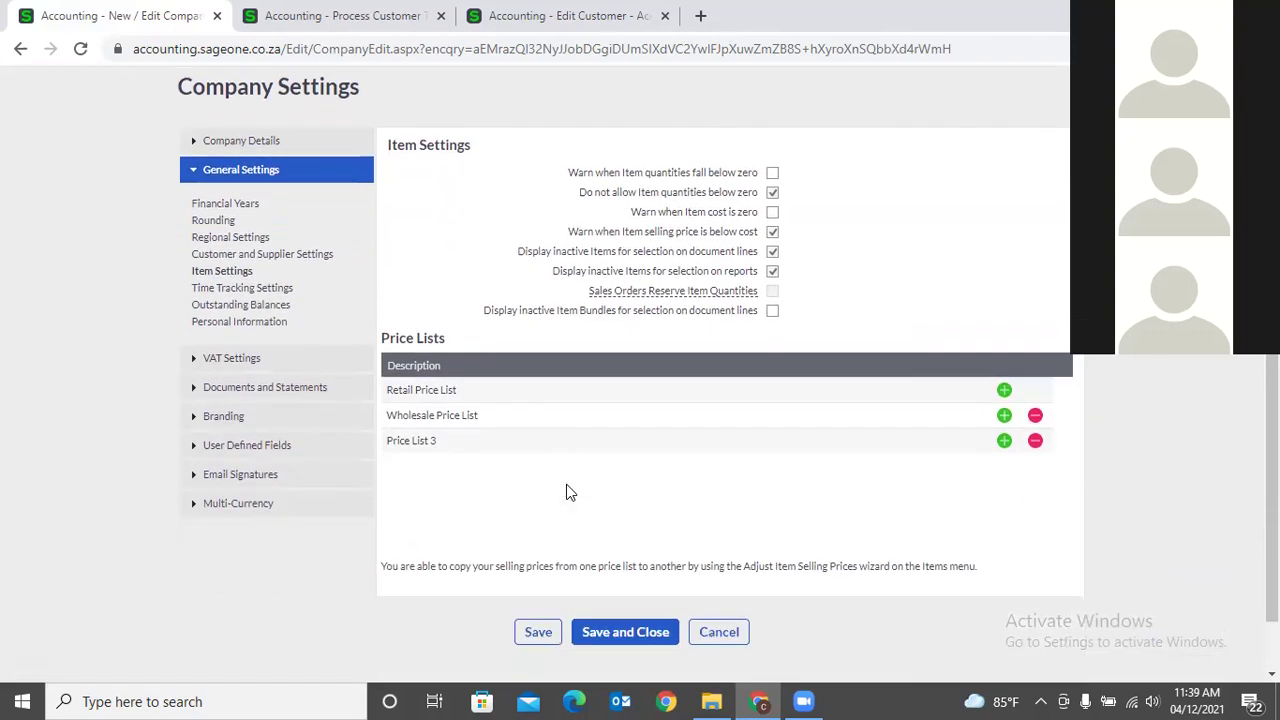
click(243, 288)
click(250, 306)
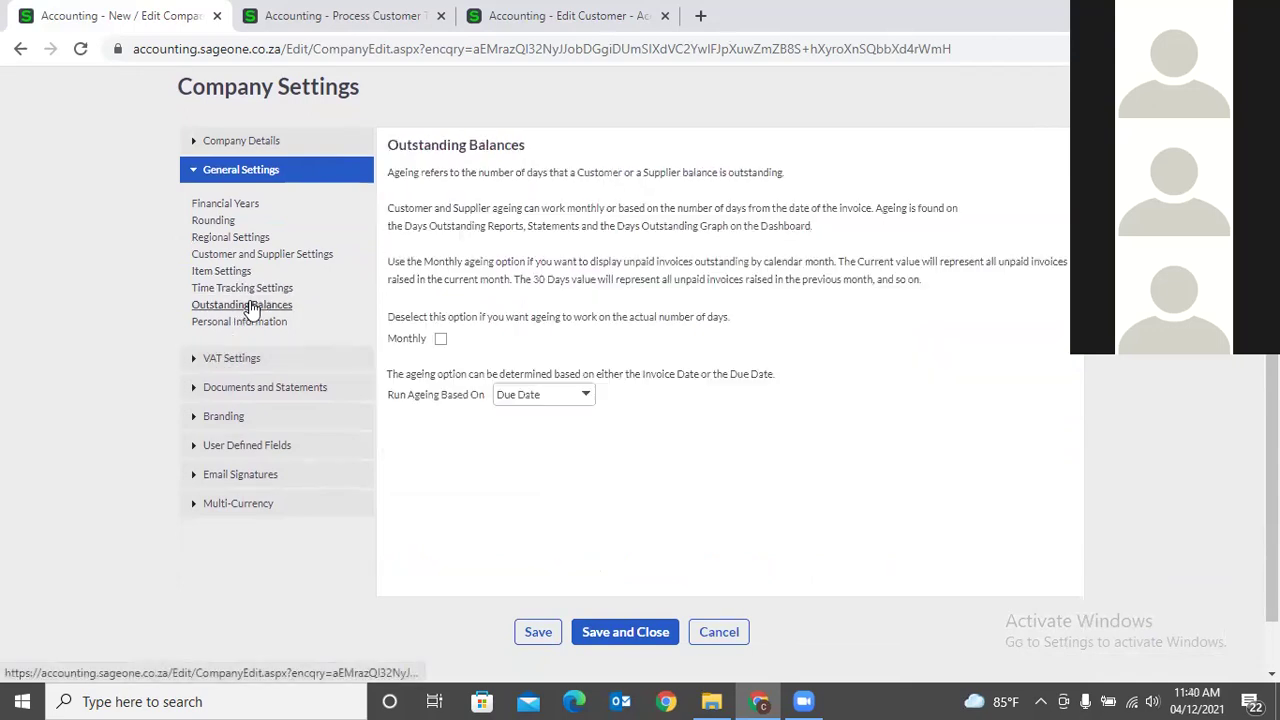
click(245, 322)
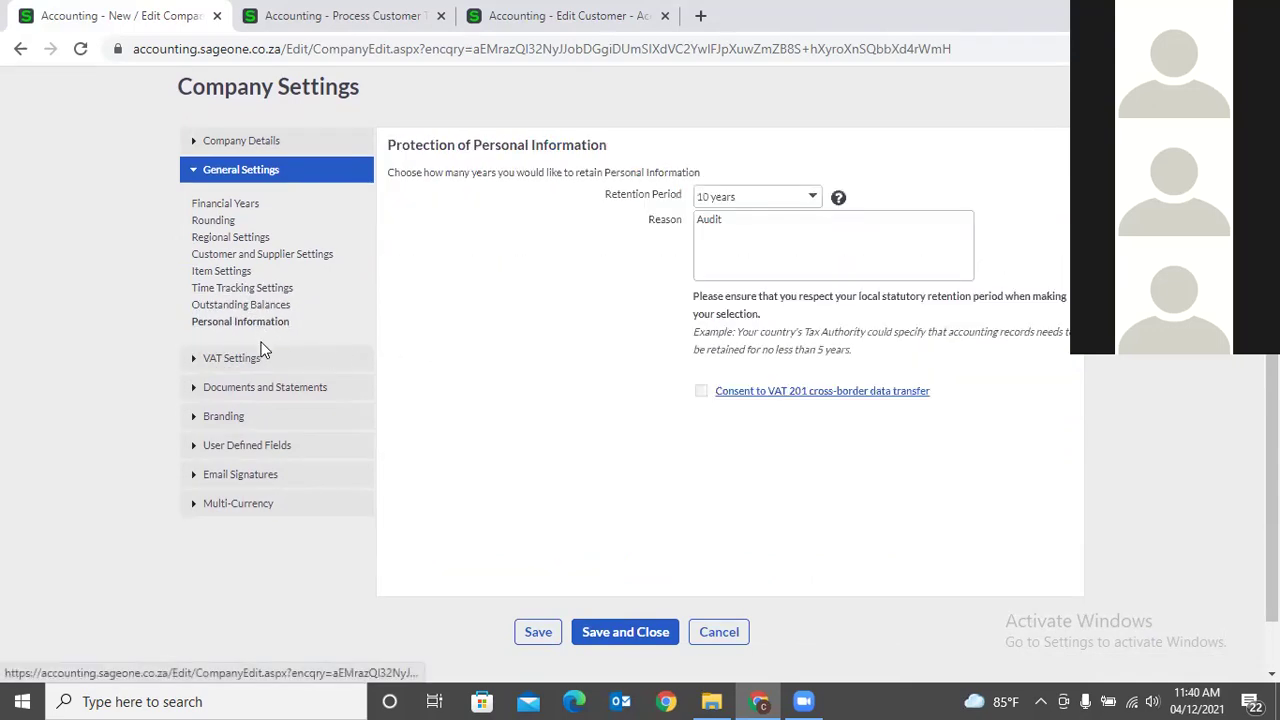
click(265, 360)
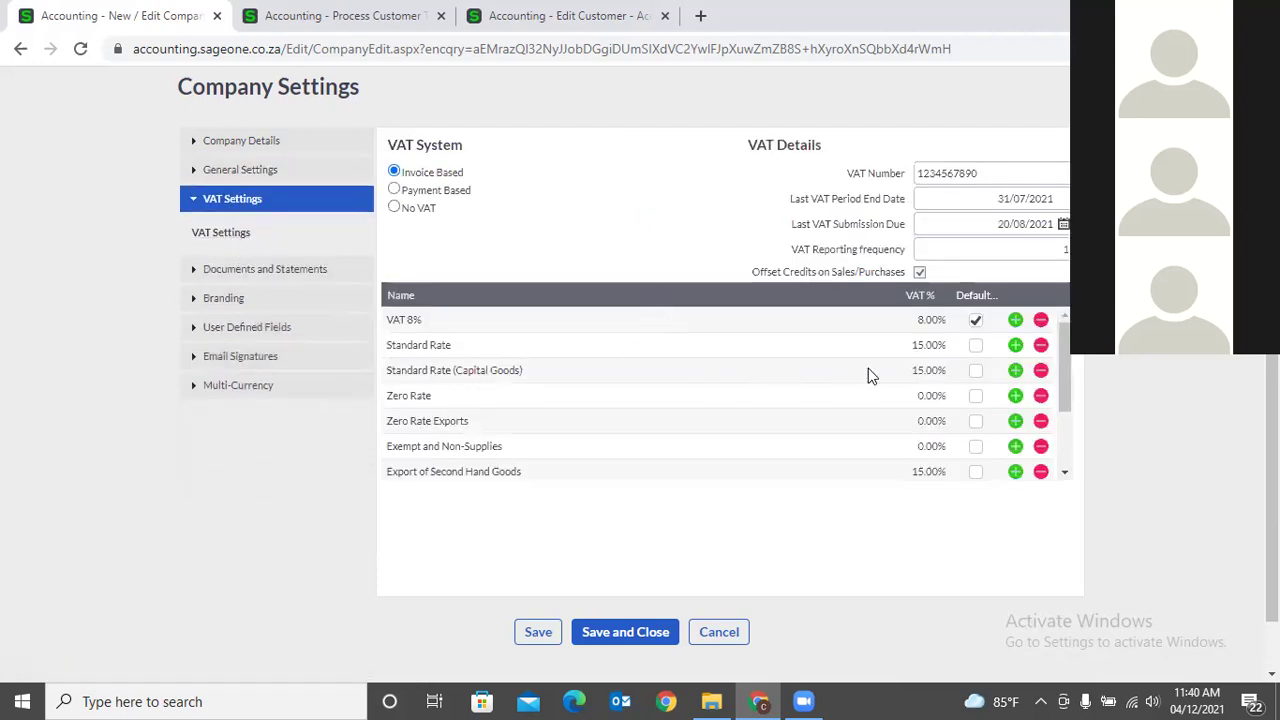
Show Document Numbers under Documents and Statements, with Customer Invoice at INV0000003.
click(284, 280)
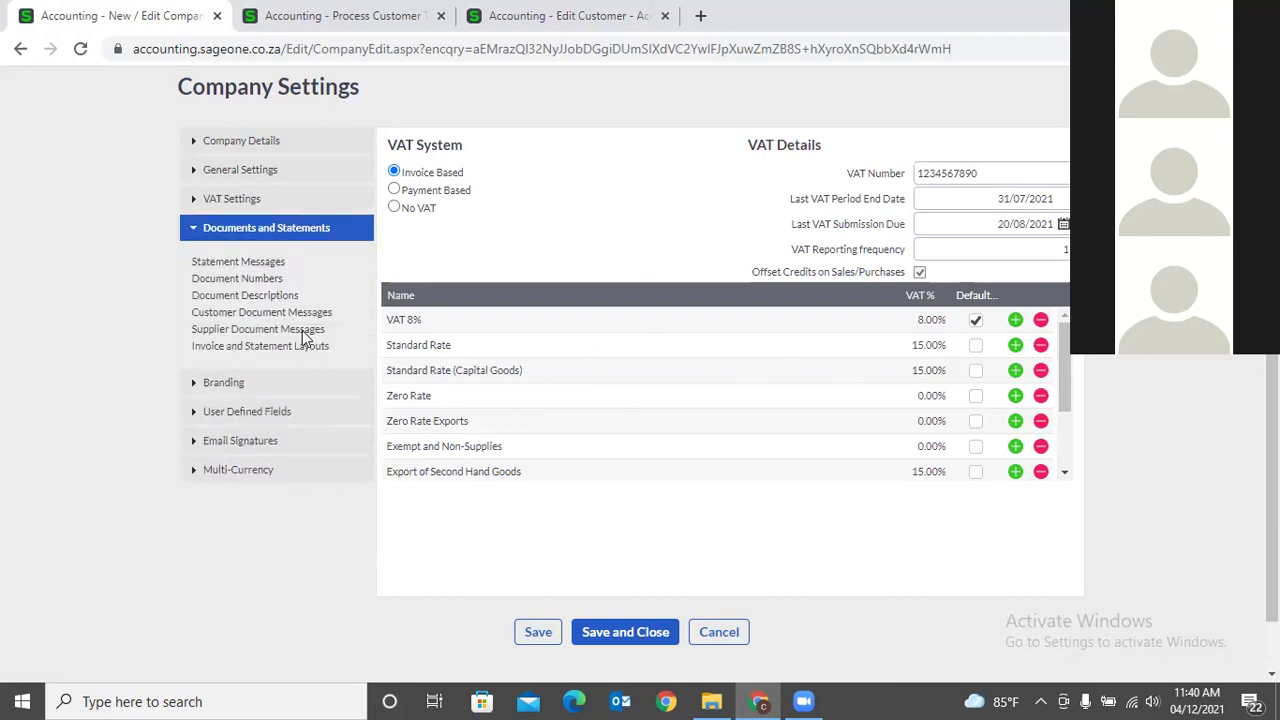
click(265, 279)
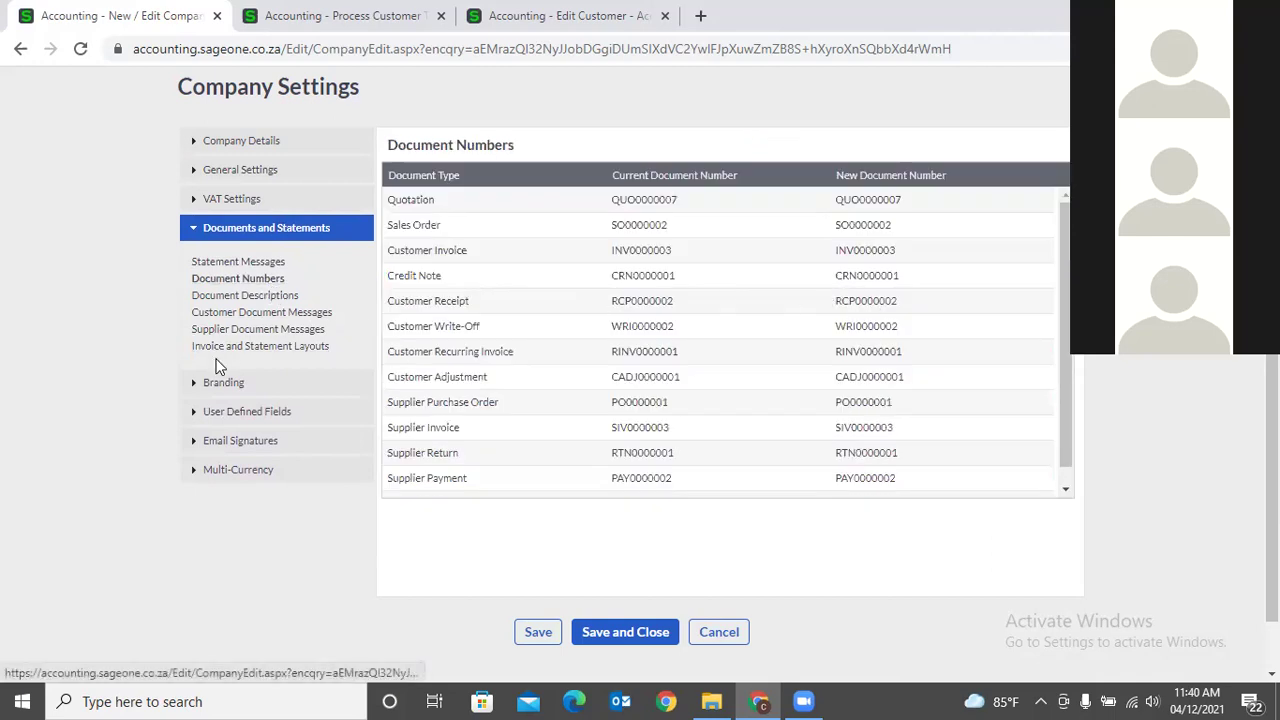
scroll(500, 375, up, 1)
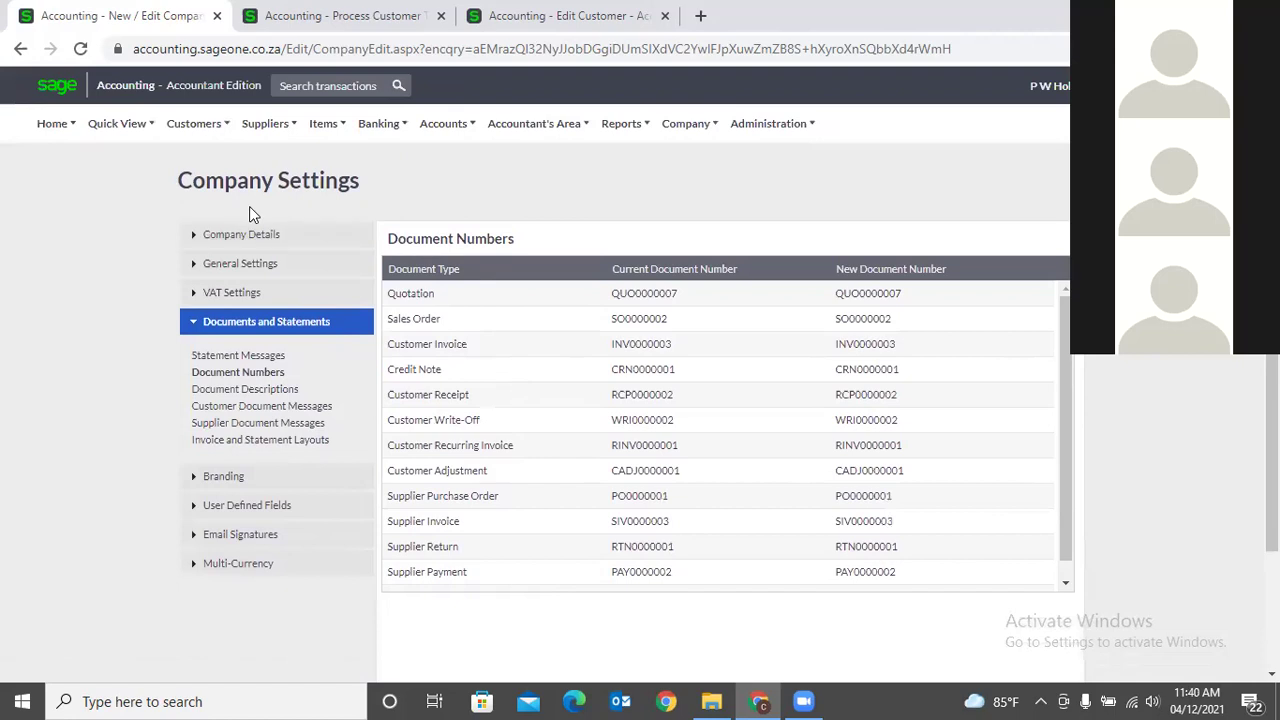
click(210, 131)
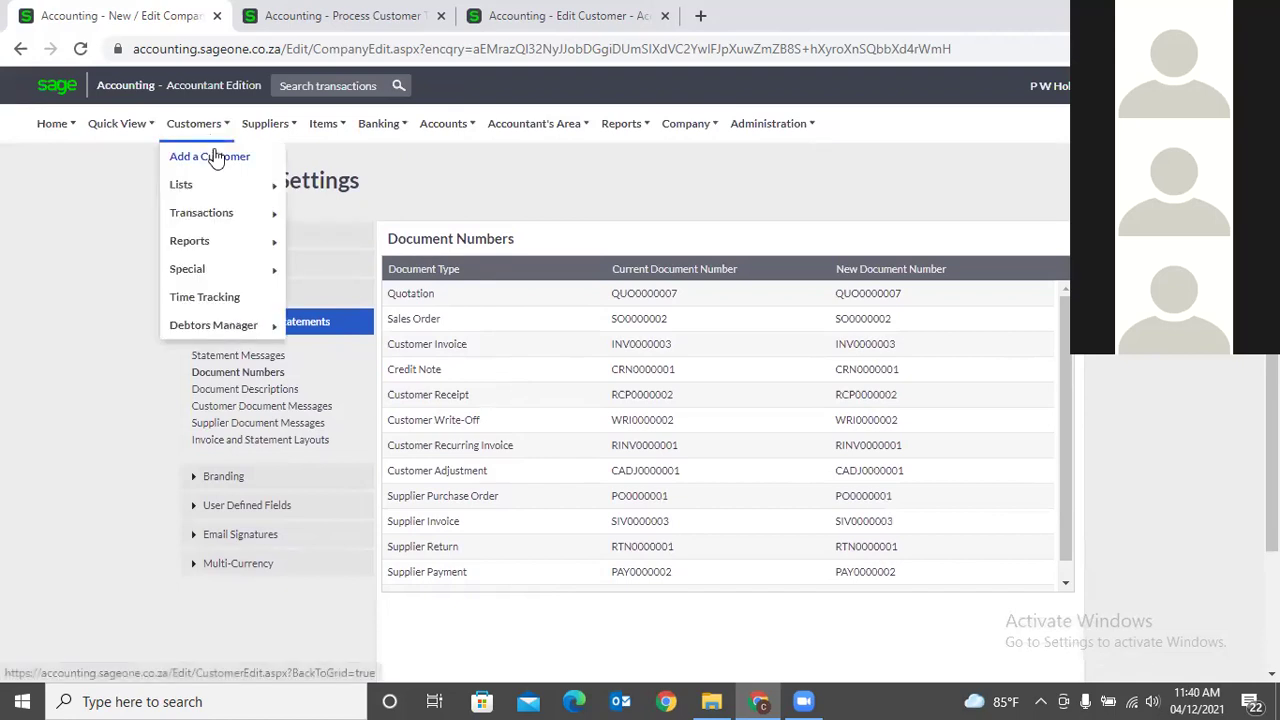
Open a New Customer form, scroll through it, and try saving it empty.
mouse_move(355, 133)
mouse_move(193, 136)
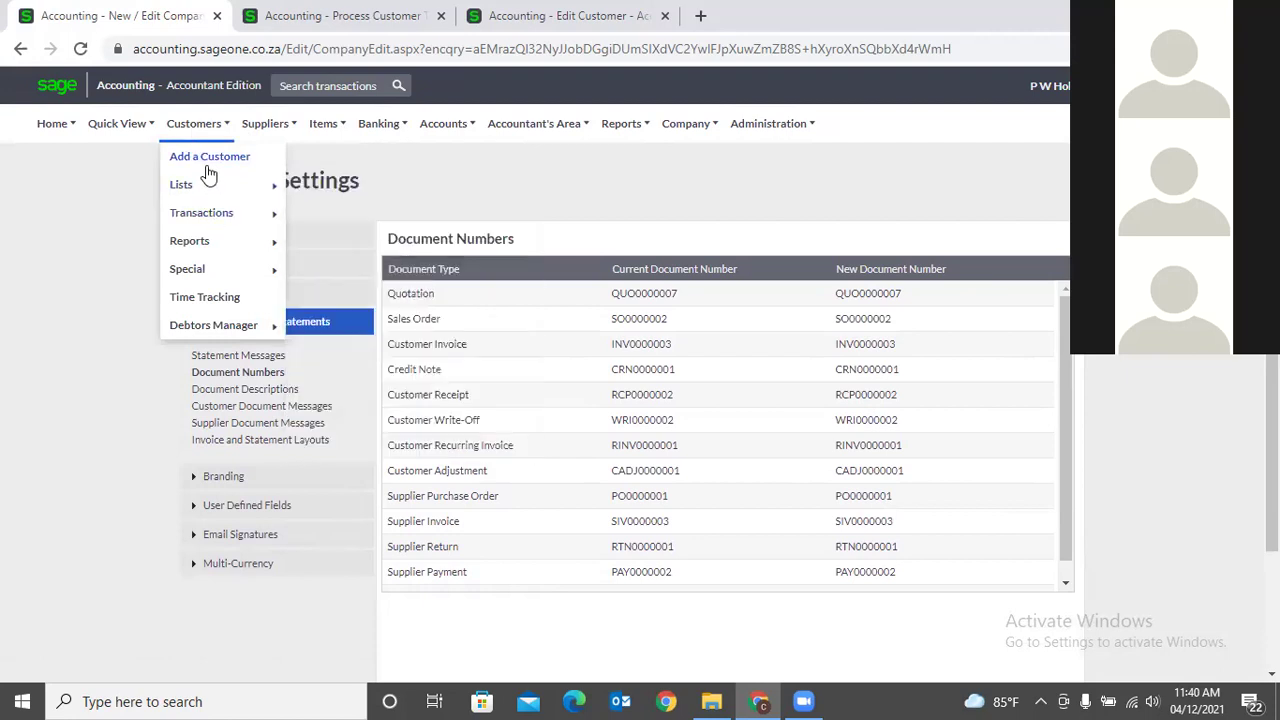
click(207, 160)
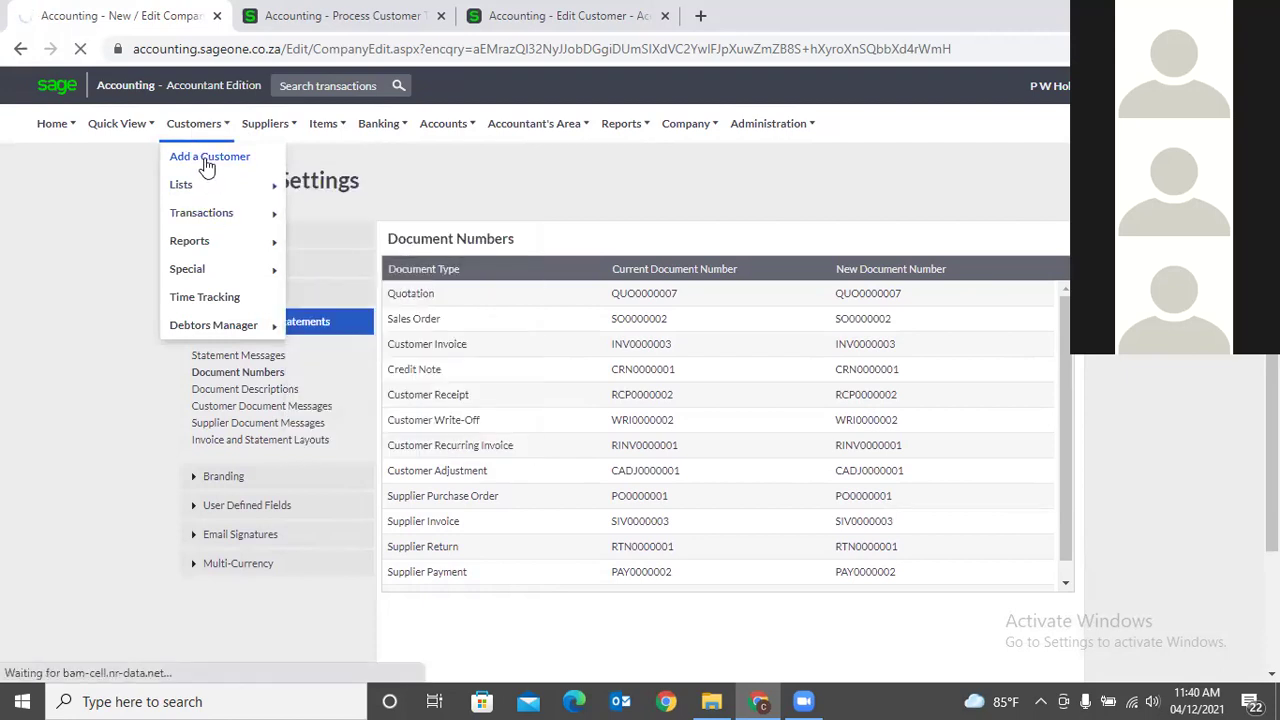
mouse_move(225, 212)
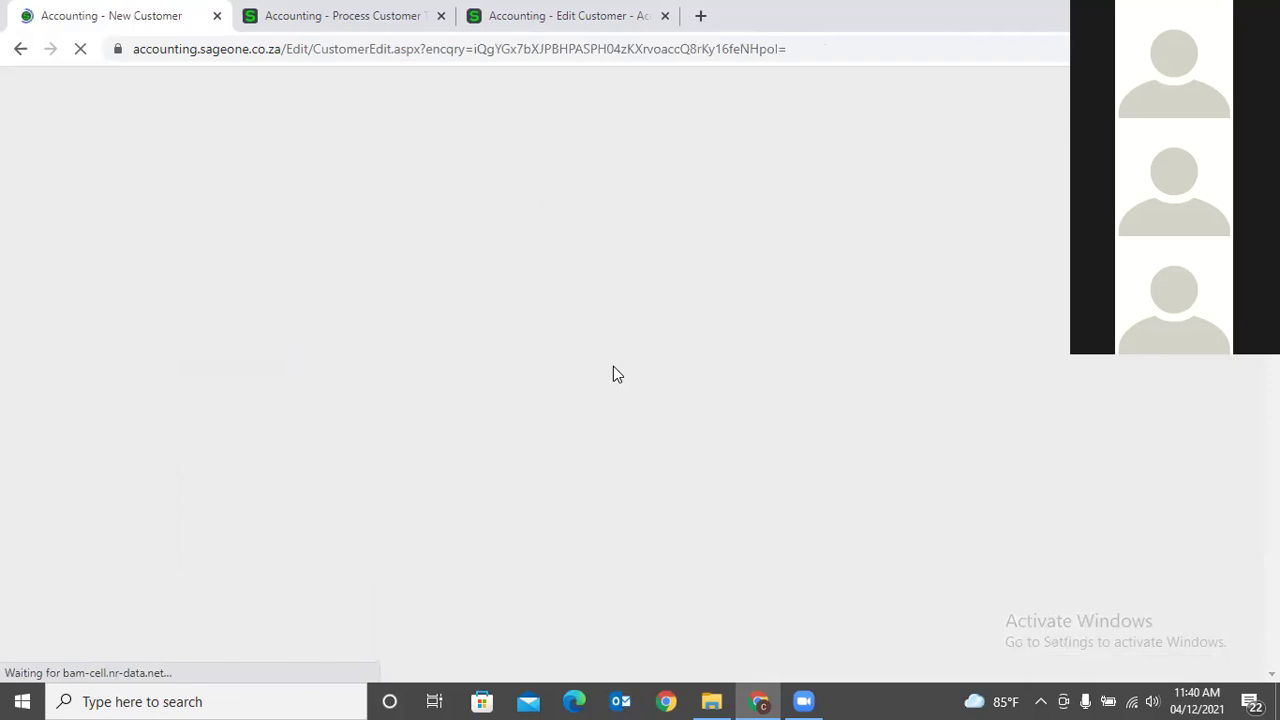
scroll(614, 371, down, 5)
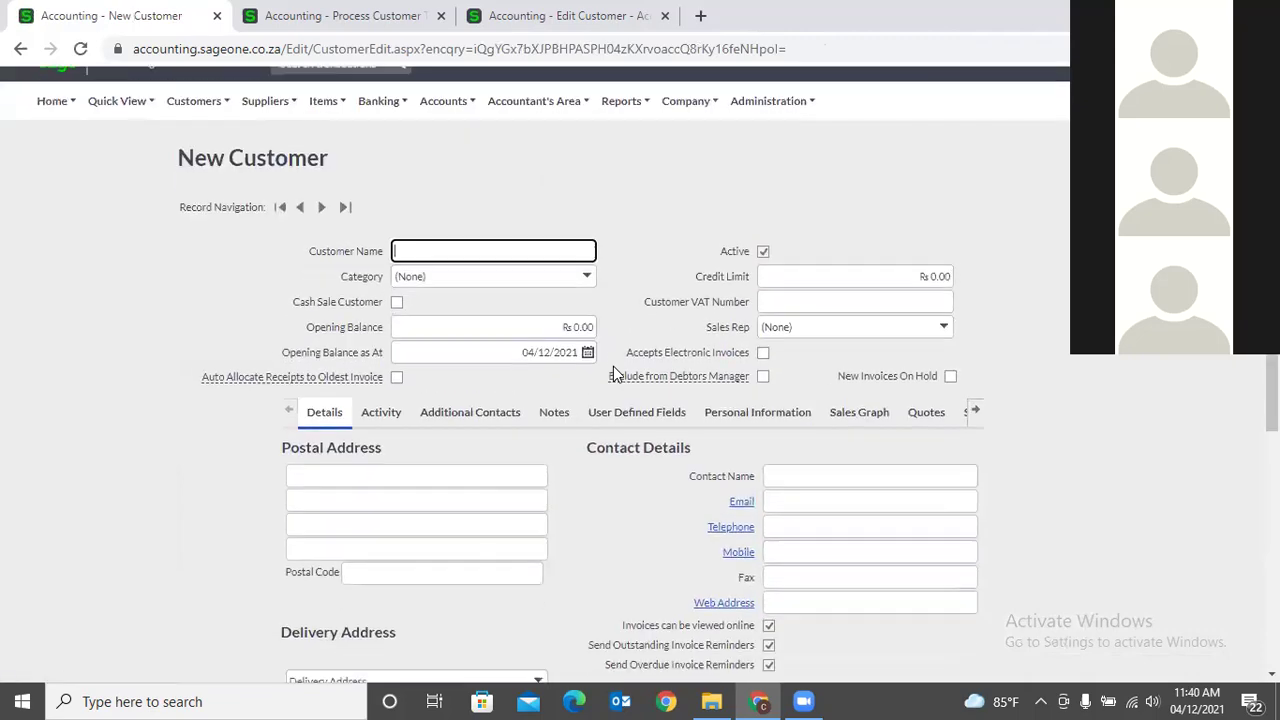
click(574, 573)
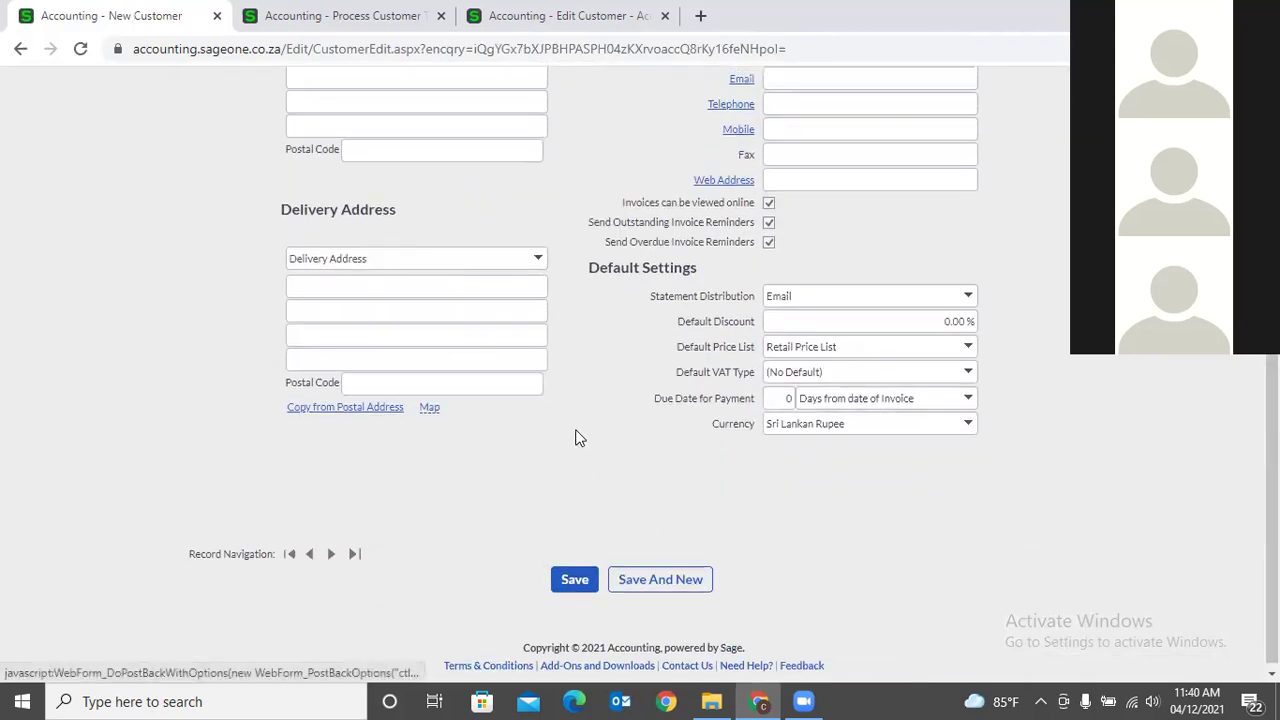
Open a New Supplier form and scroll through its fields.
mouse_move(255, 128)
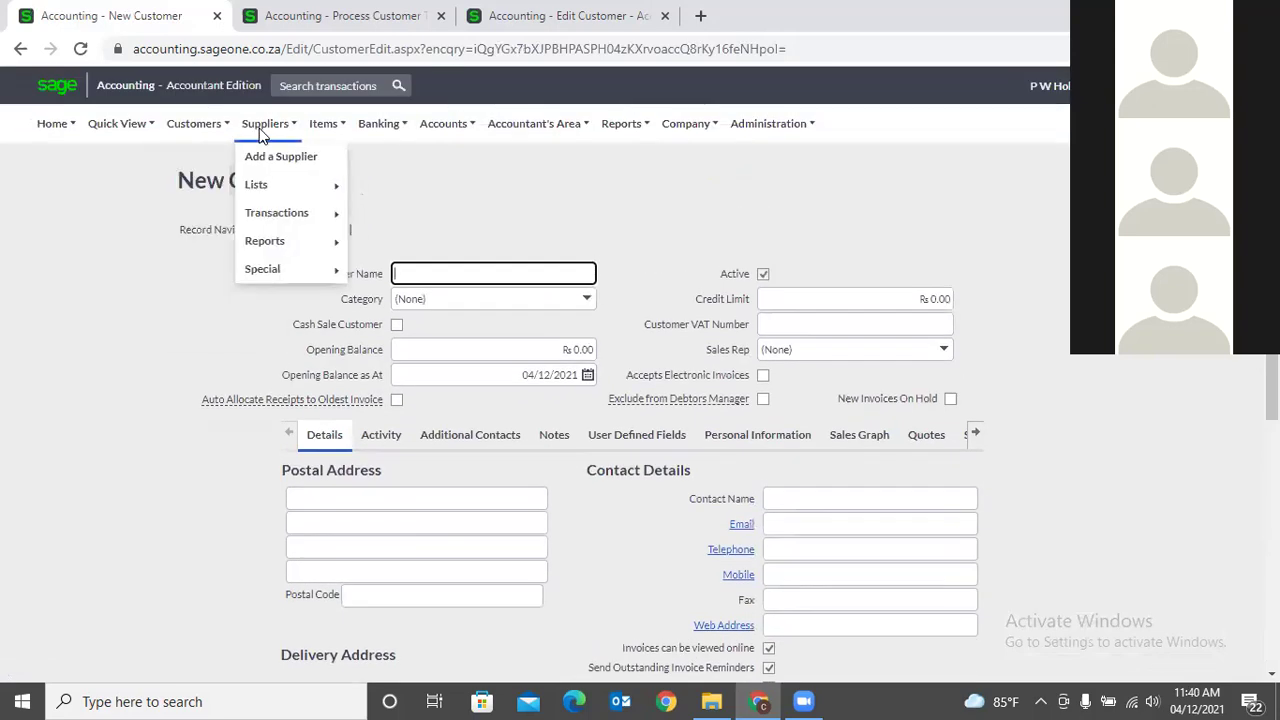
click(263, 158)
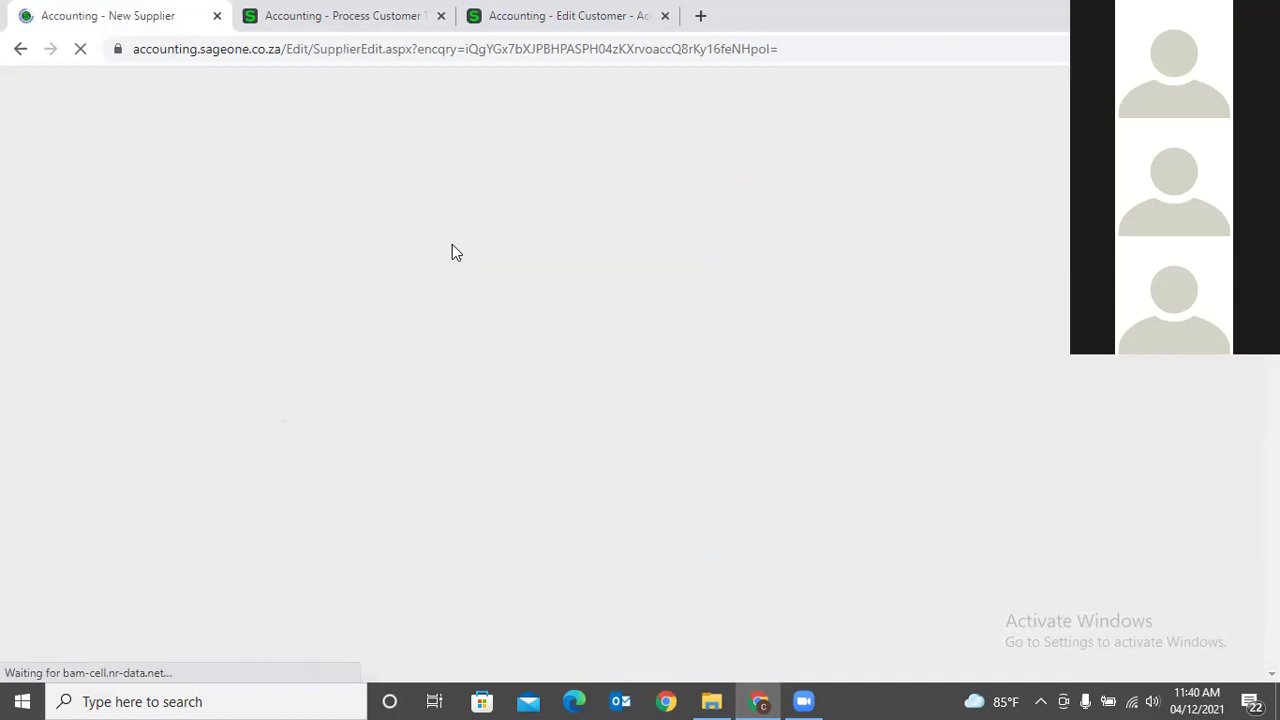
scroll(640, 425, down, 3)
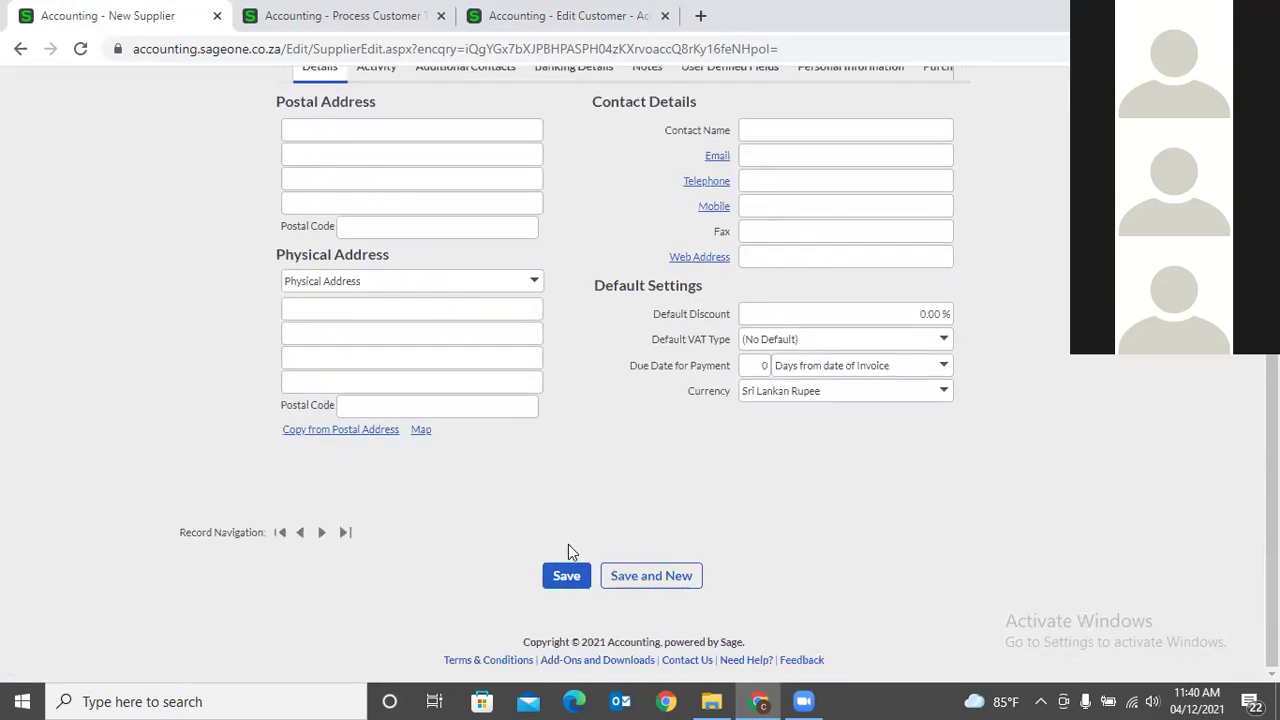
scroll(297, 109, up, 3)
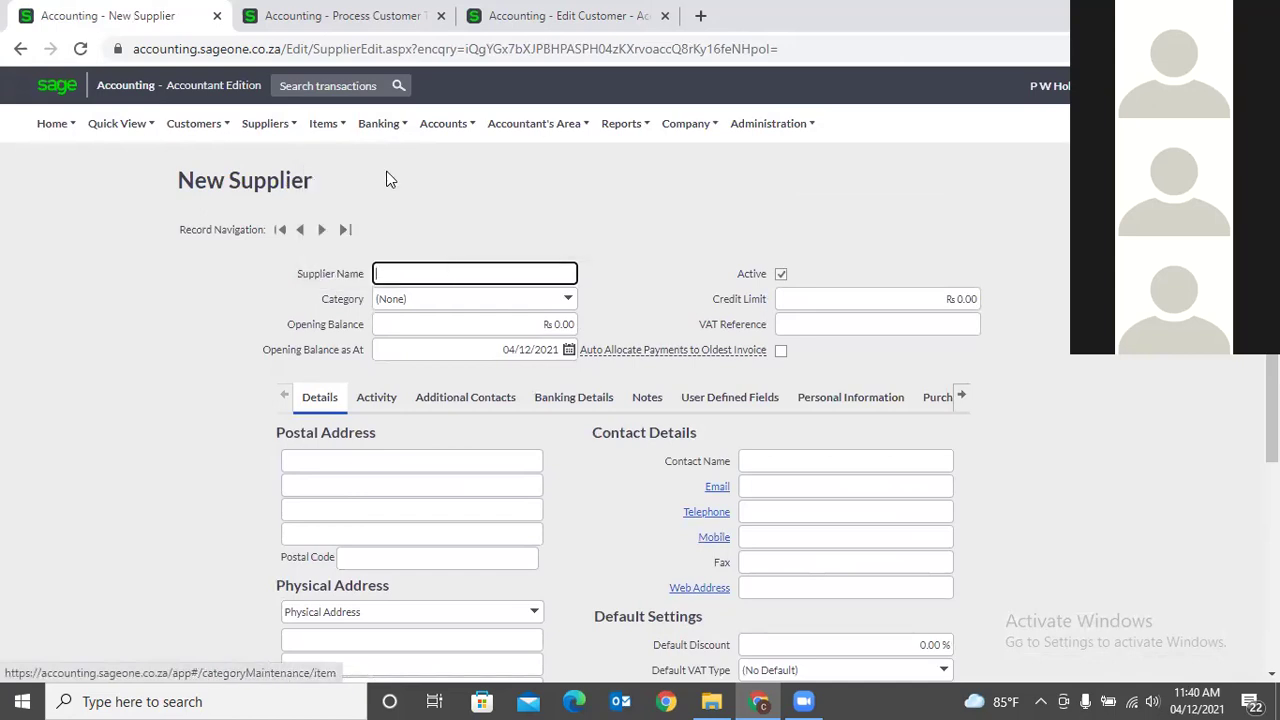
Open a blank New Item form defaulting to Physical type with VAT 8%.
click(330, 160)
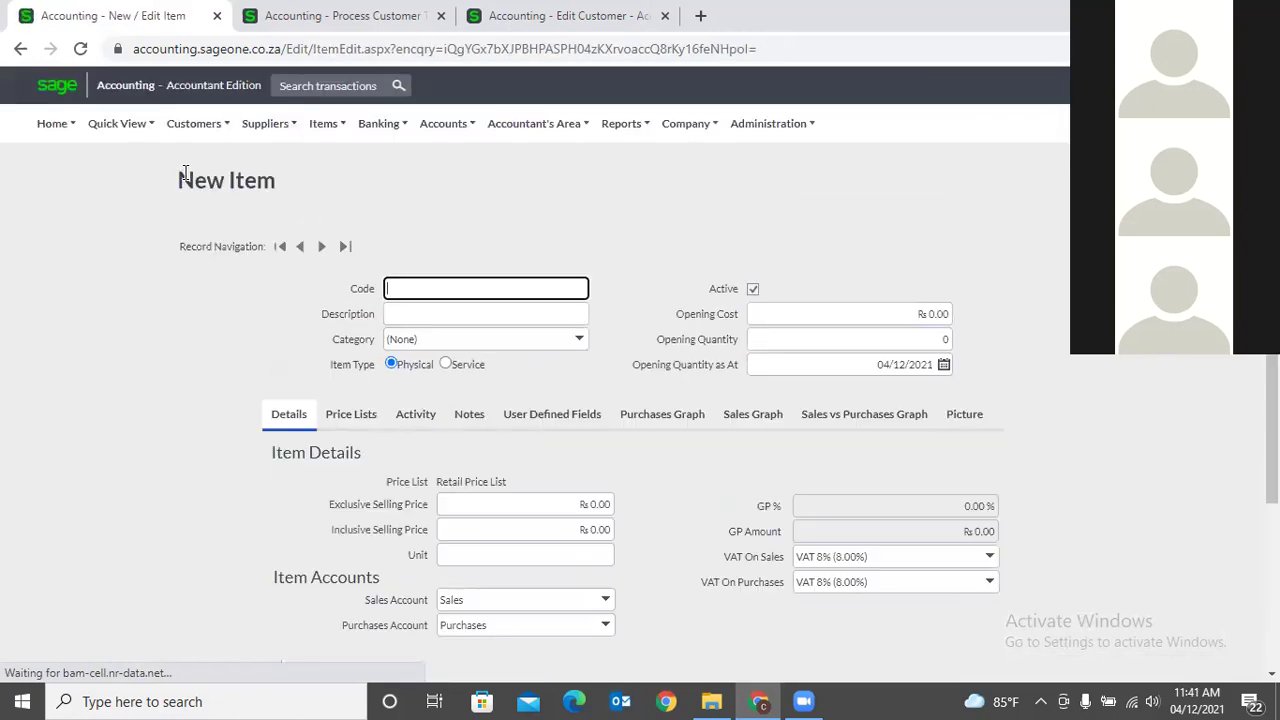
mouse_move(190, 125)
mouse_move(188, 190)
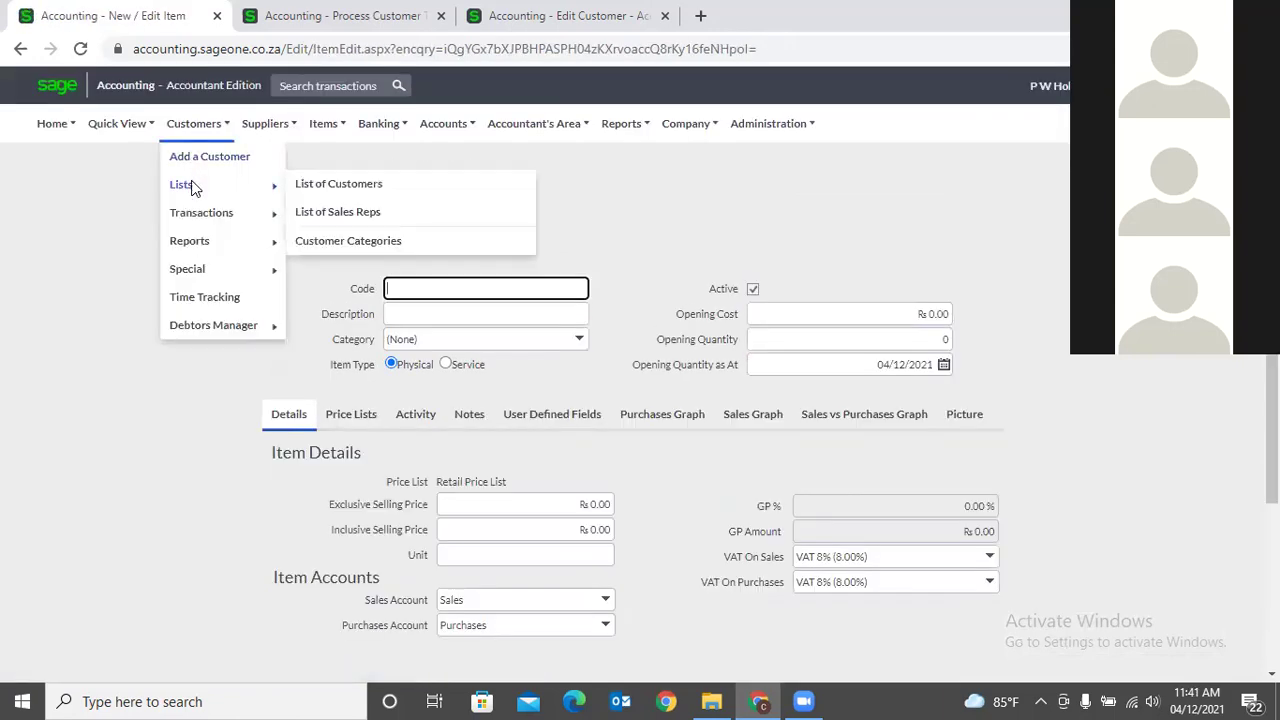
Open the List of Customers and open Customise Grid, leaving the columns unchanged.
click(306, 193)
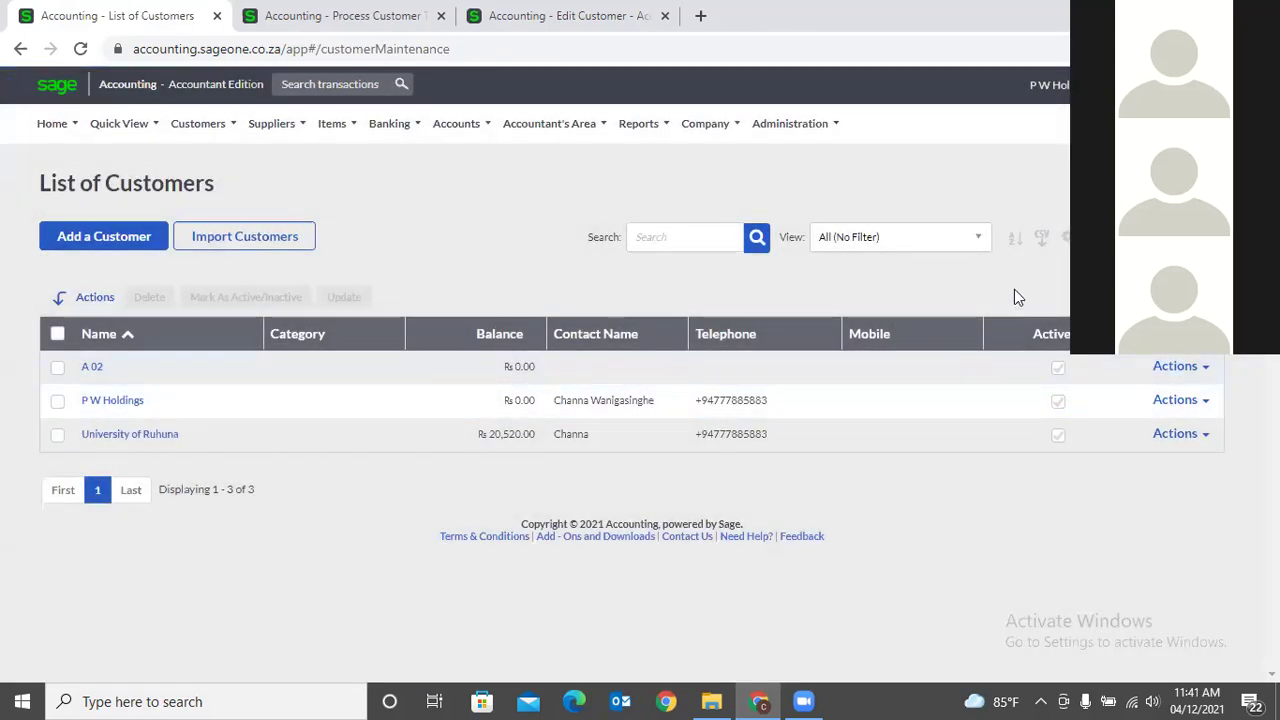
click(1066, 238)
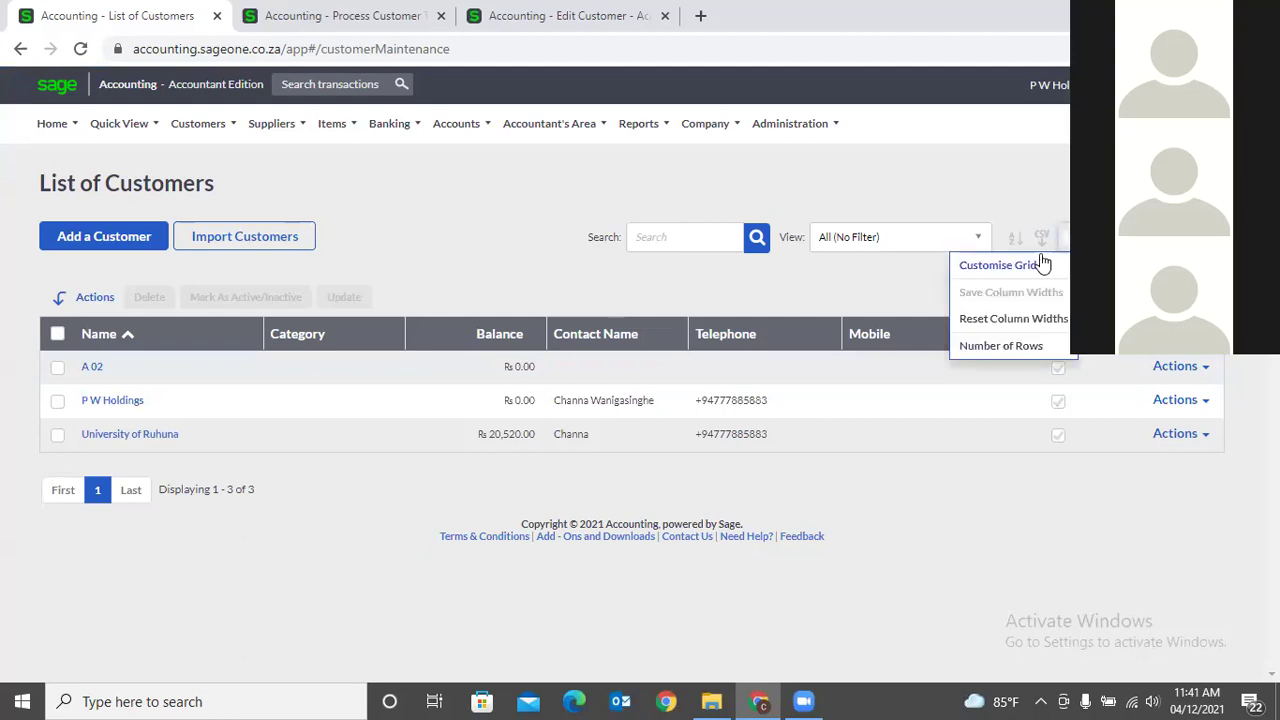
click(1038, 266)
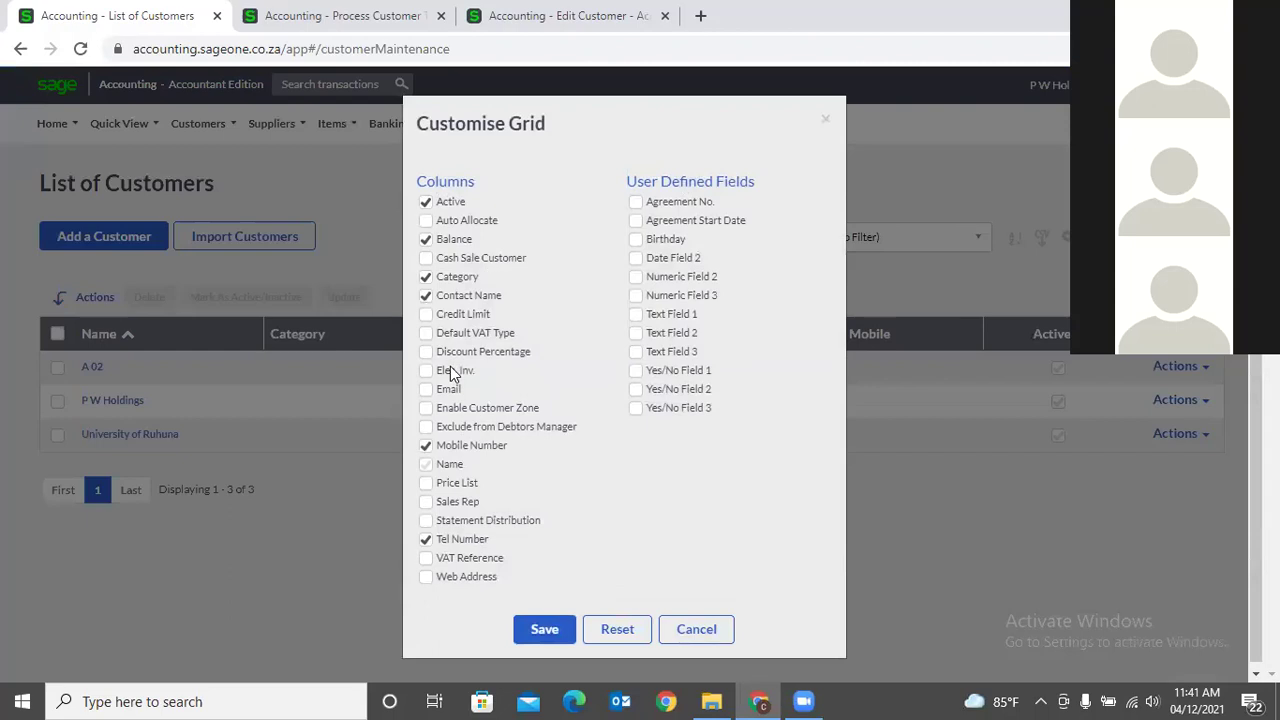
click(697, 628)
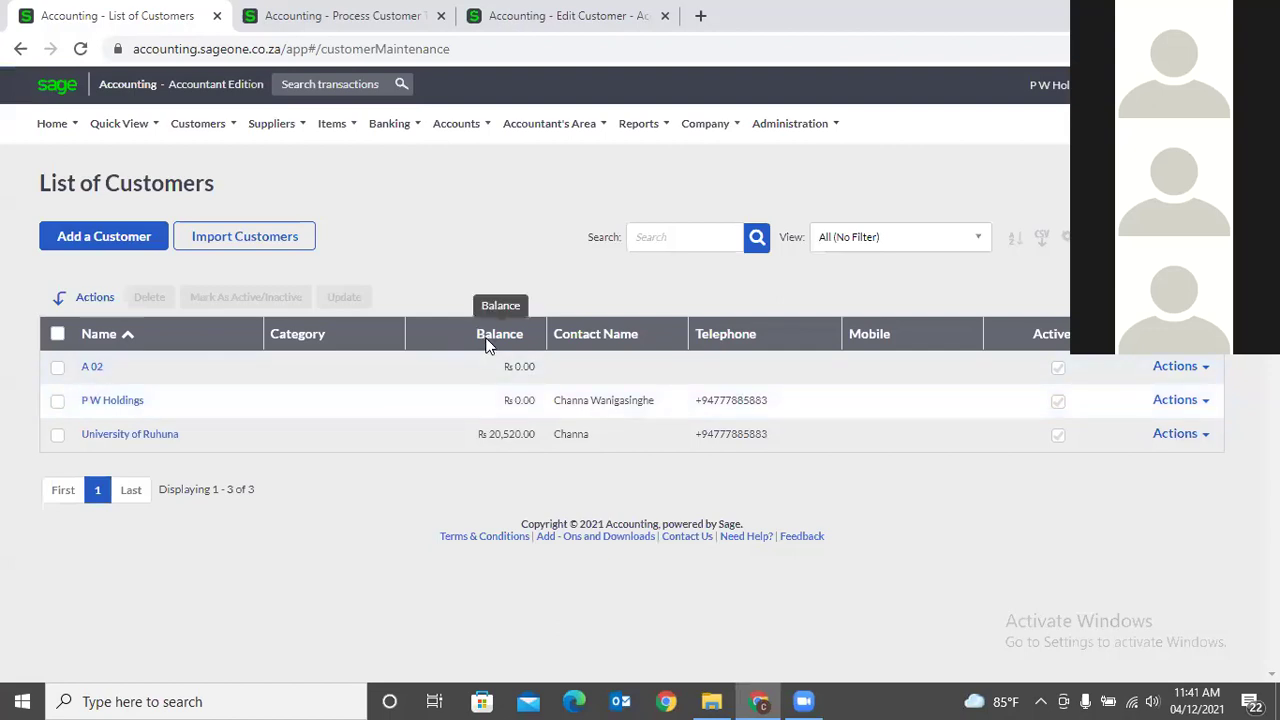
Sort the customer list by Balance in both orders, then by Name.
click(487, 340)
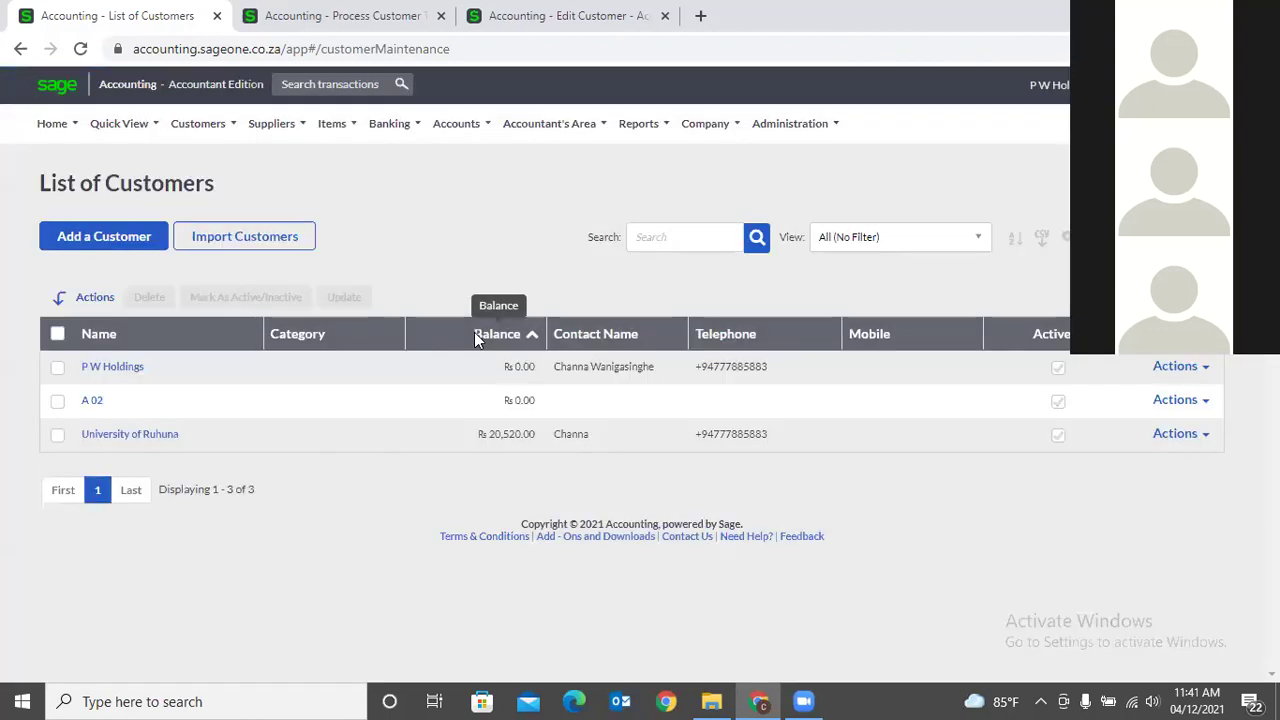
click(474, 332)
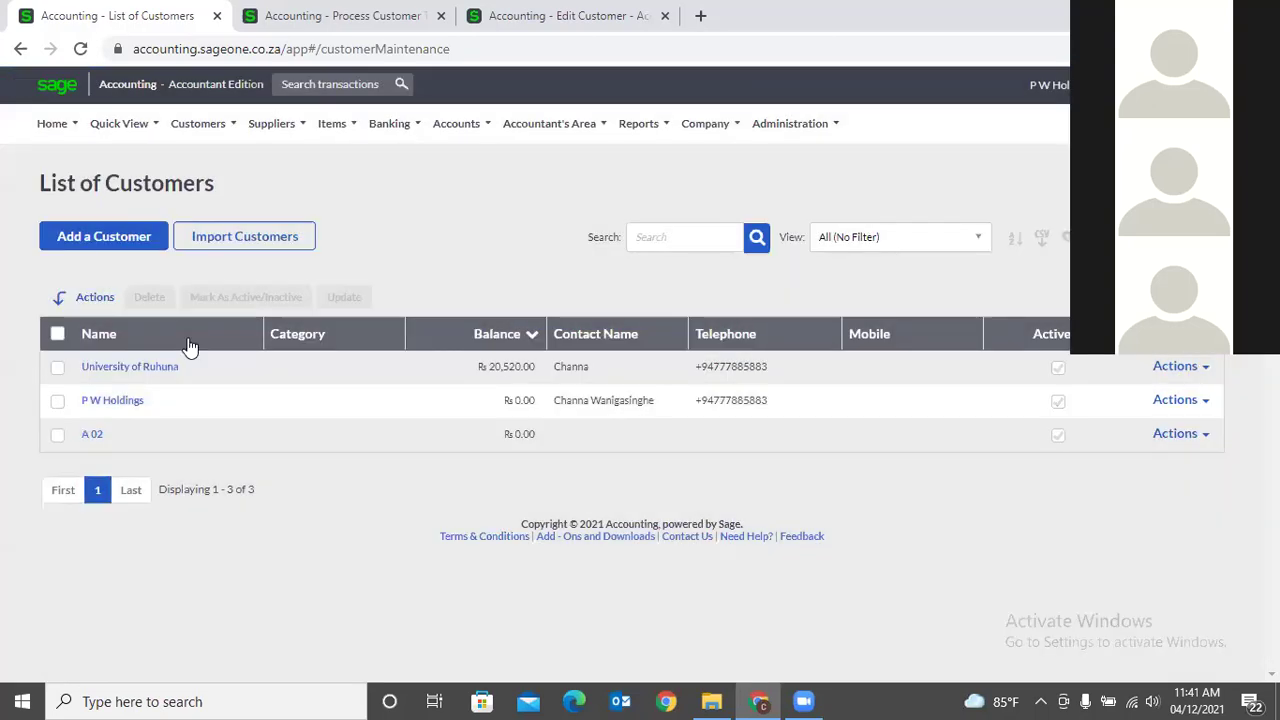
click(189, 342)
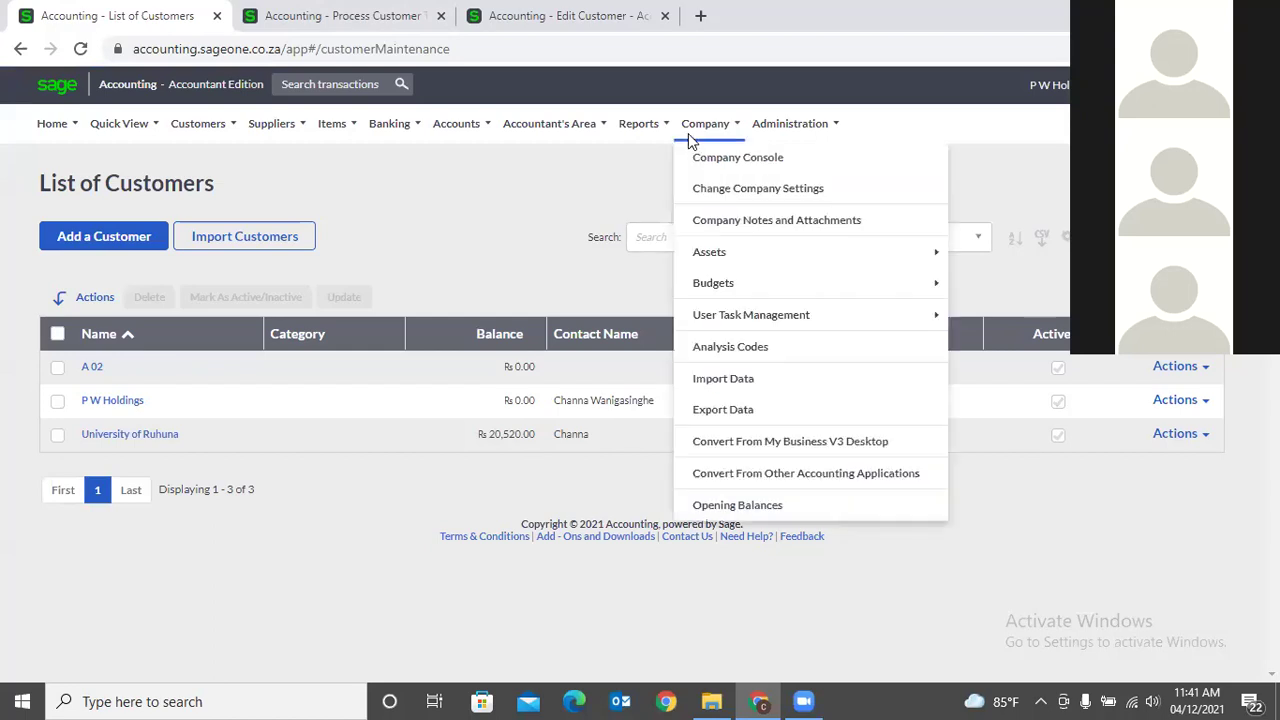
Leave the unsaved customer invoice INV0000003 and go to Change Company Settings.
click(398, 20)
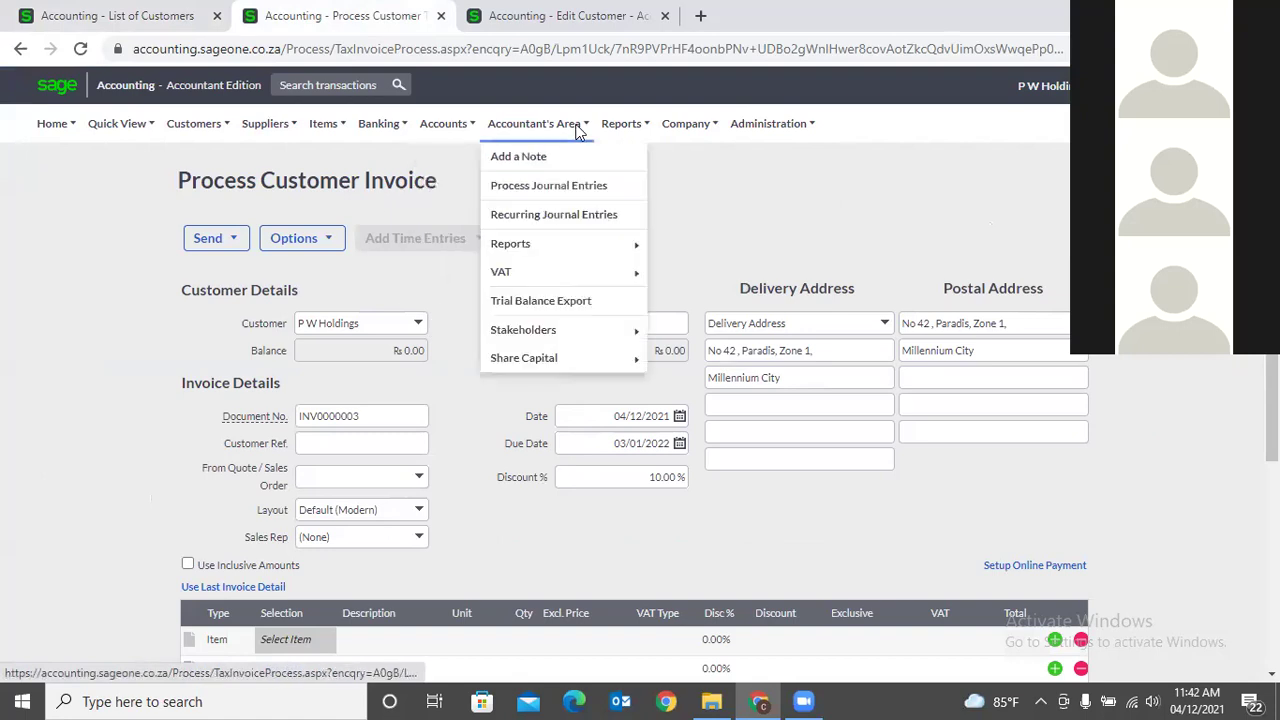
mouse_move(686, 123)
click(703, 186)
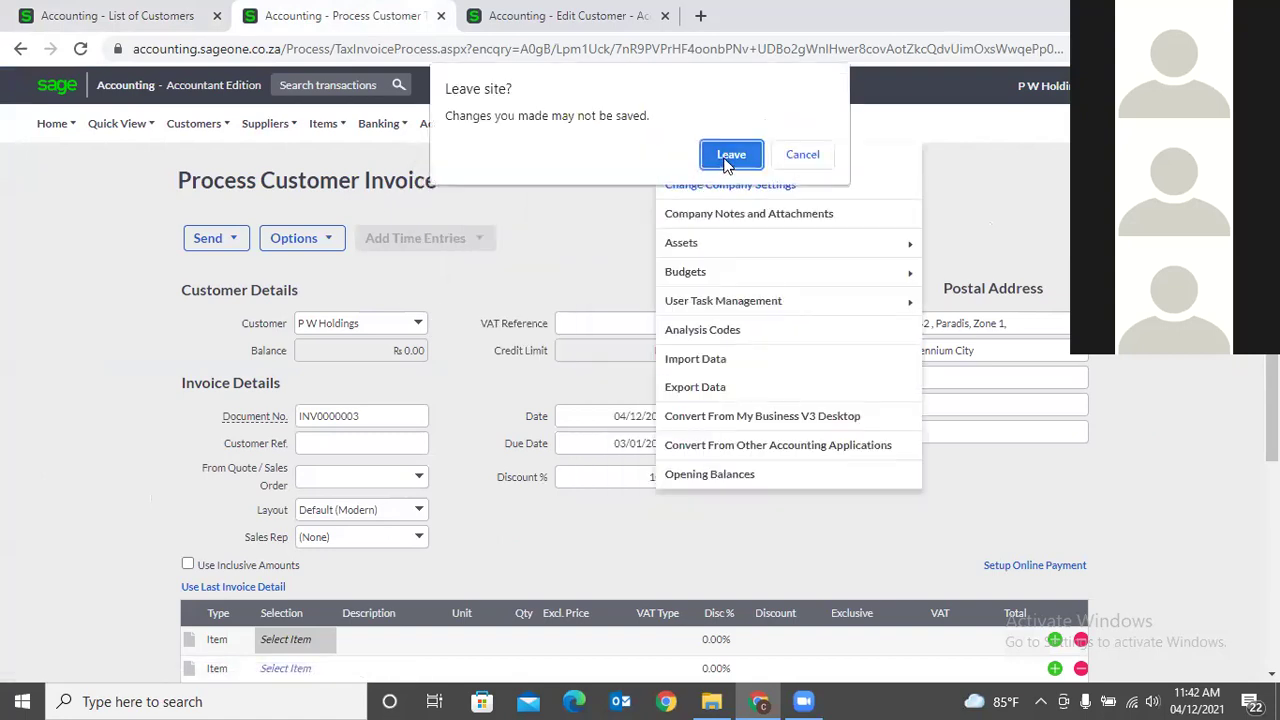
click(731, 152)
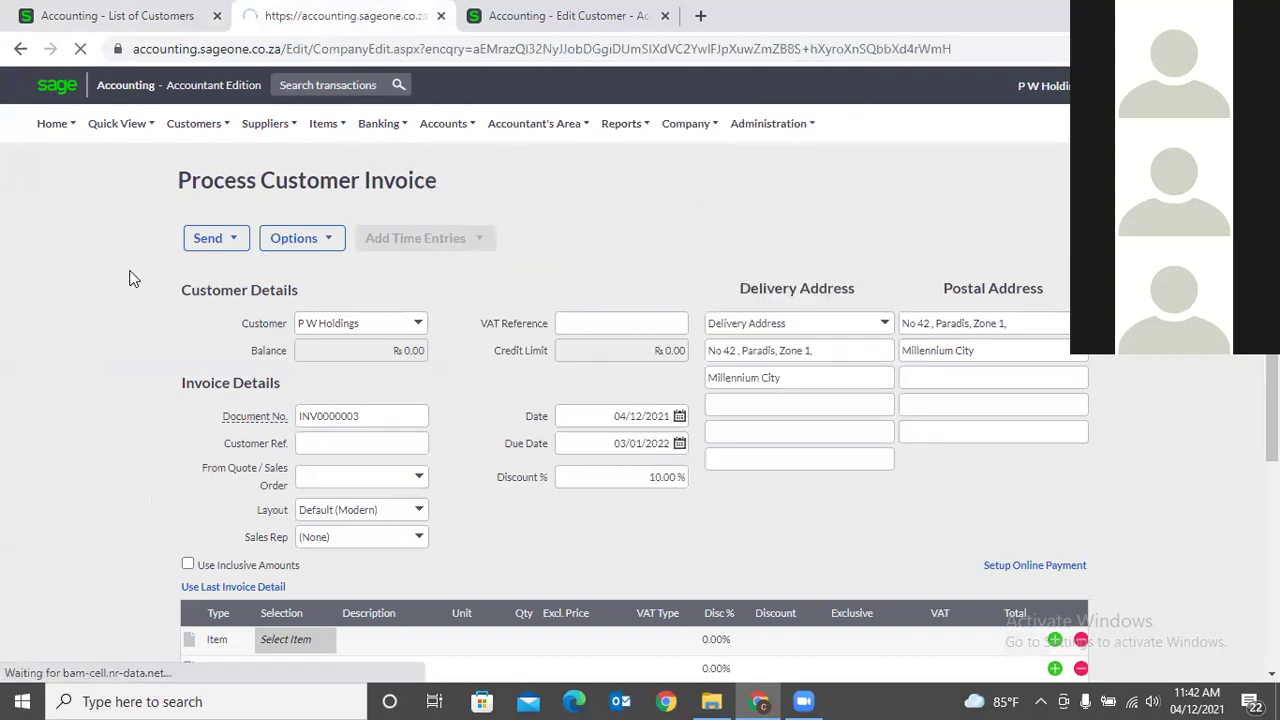